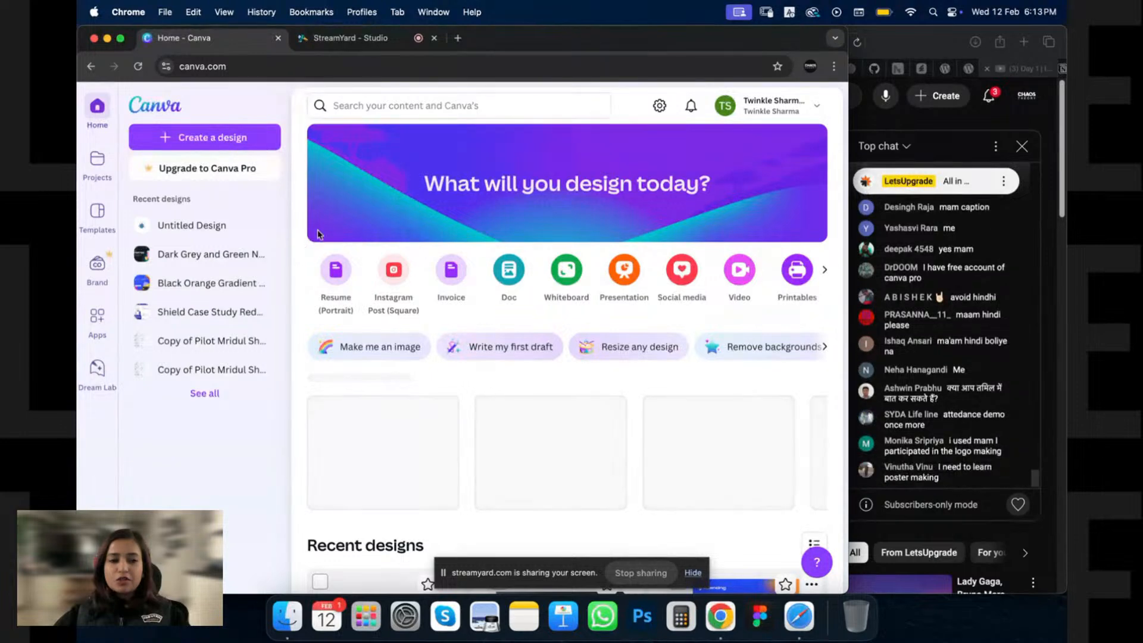
Step: View the Canva Pro upgrade offer and its 12-month and 1-month plan options, and close it without upgrading
click(228, 171)
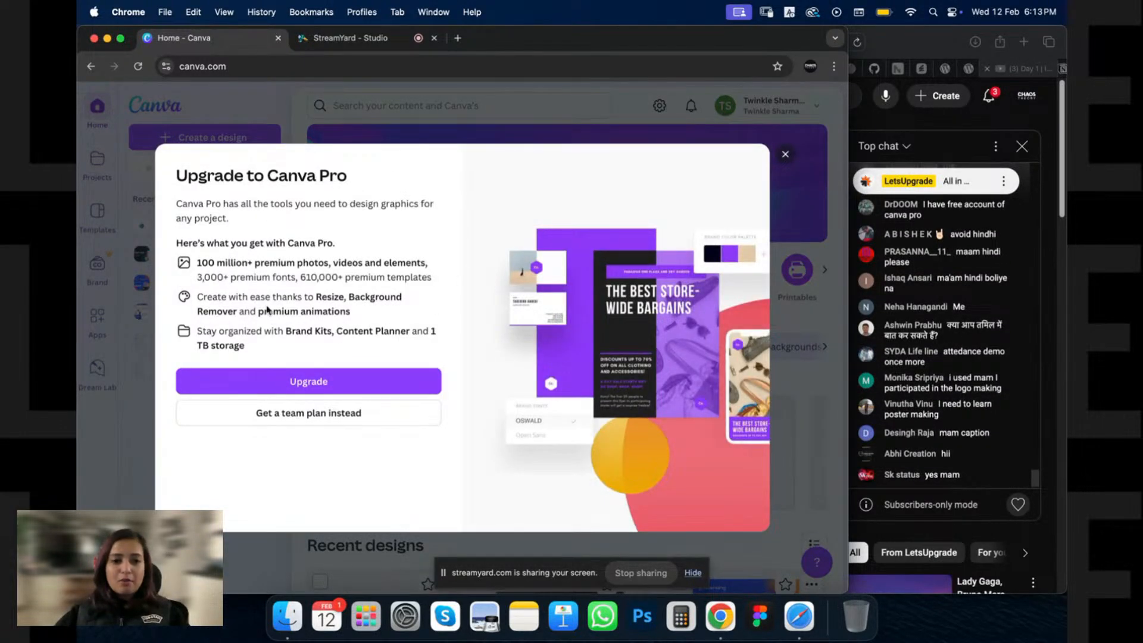
click(307, 387)
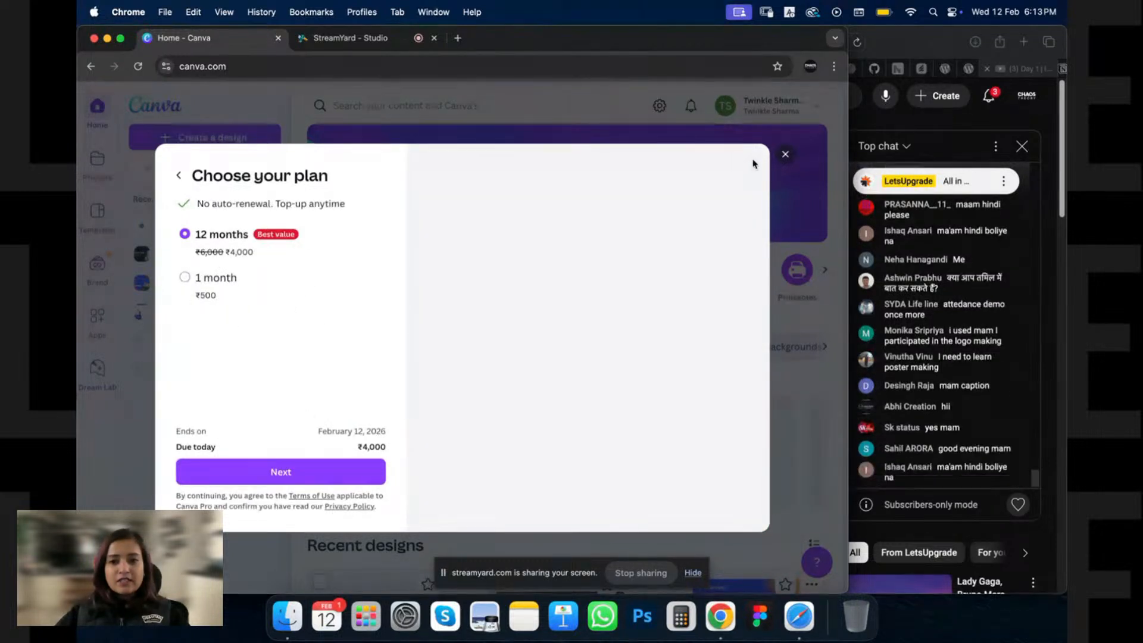
click(785, 156)
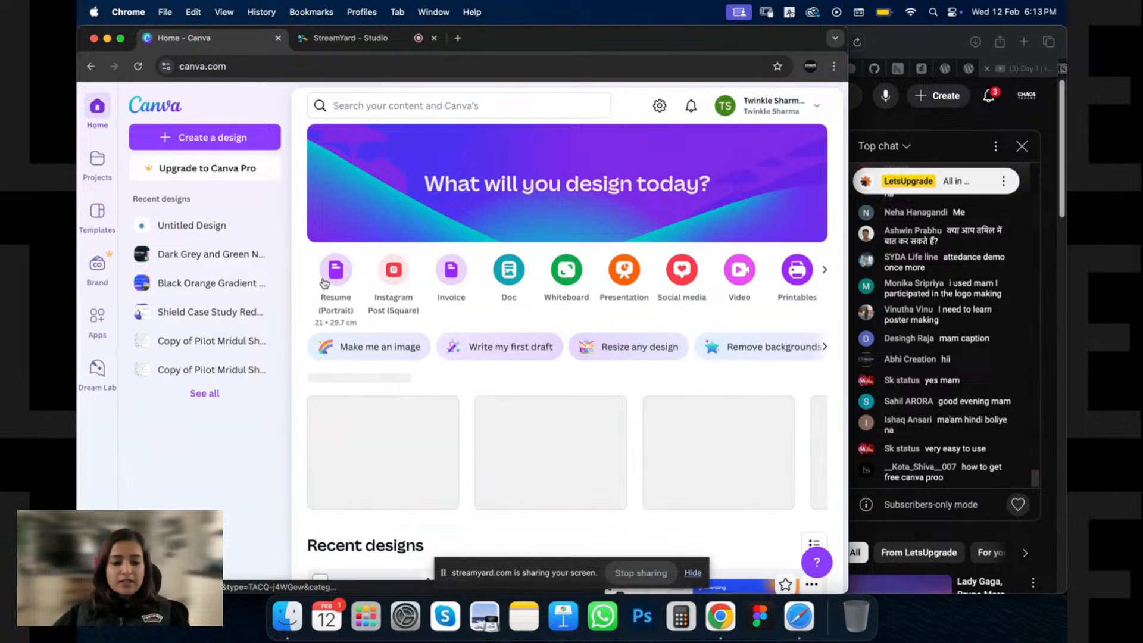
key(F2)
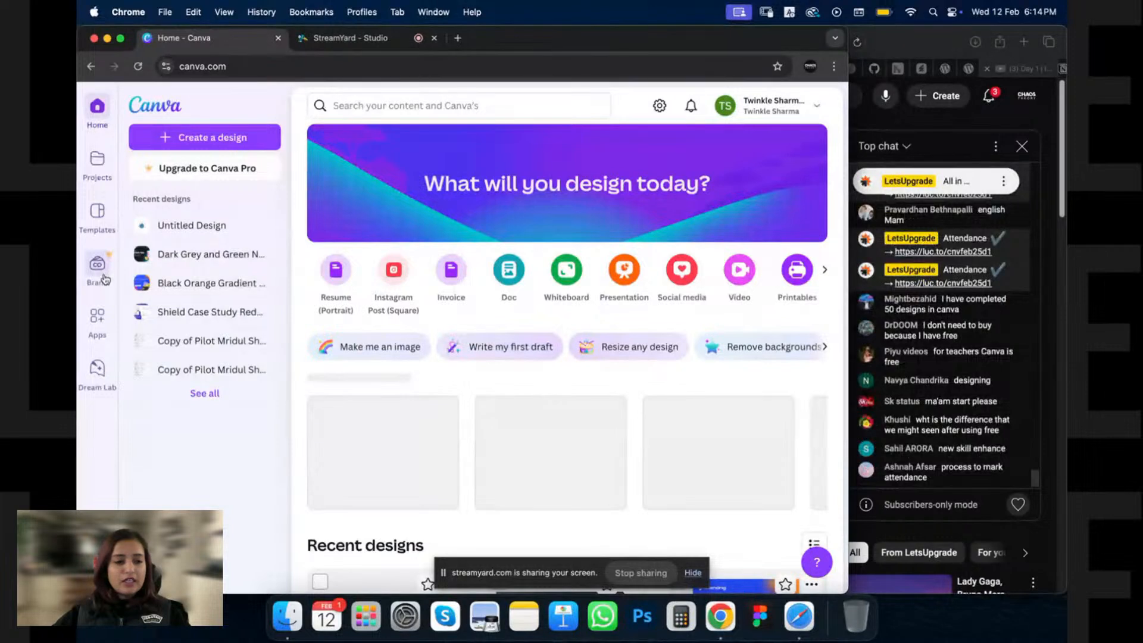
Step: Open the Apps directory and examine the trending, social media, and new and noteworthy apps
click(101, 319)
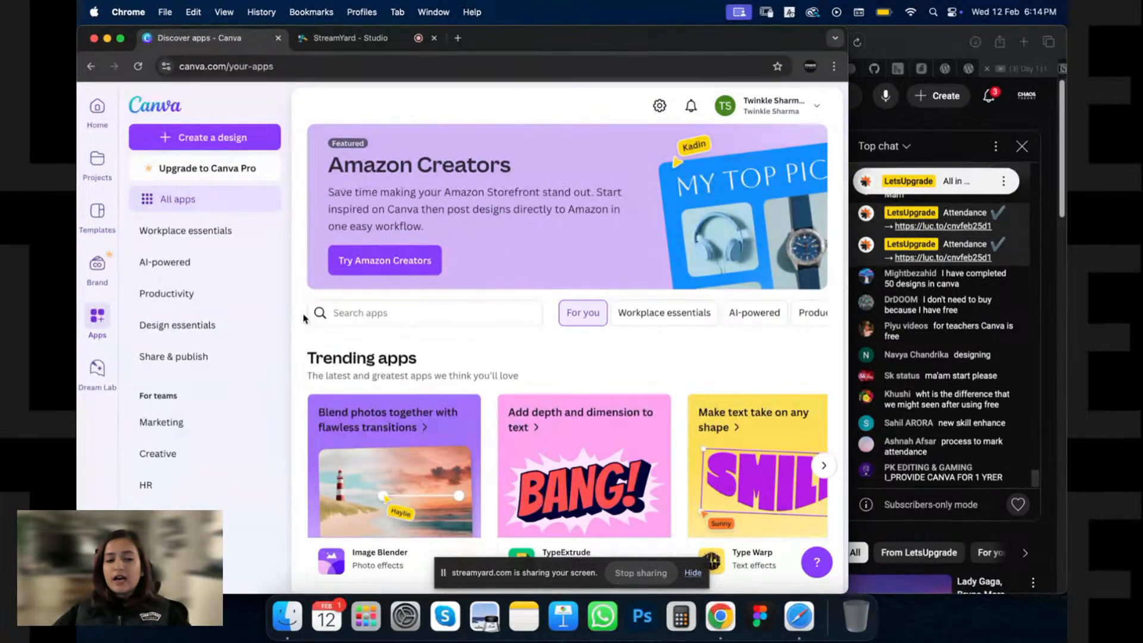
scroll(304, 321, down, 5)
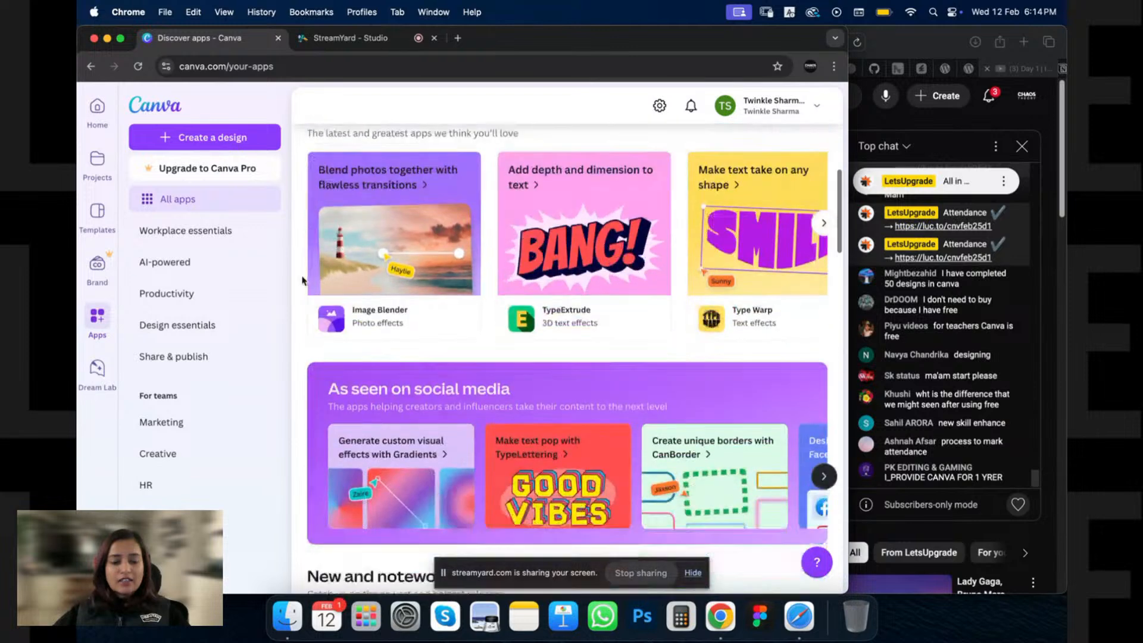
scroll(307, 326, down, 8)
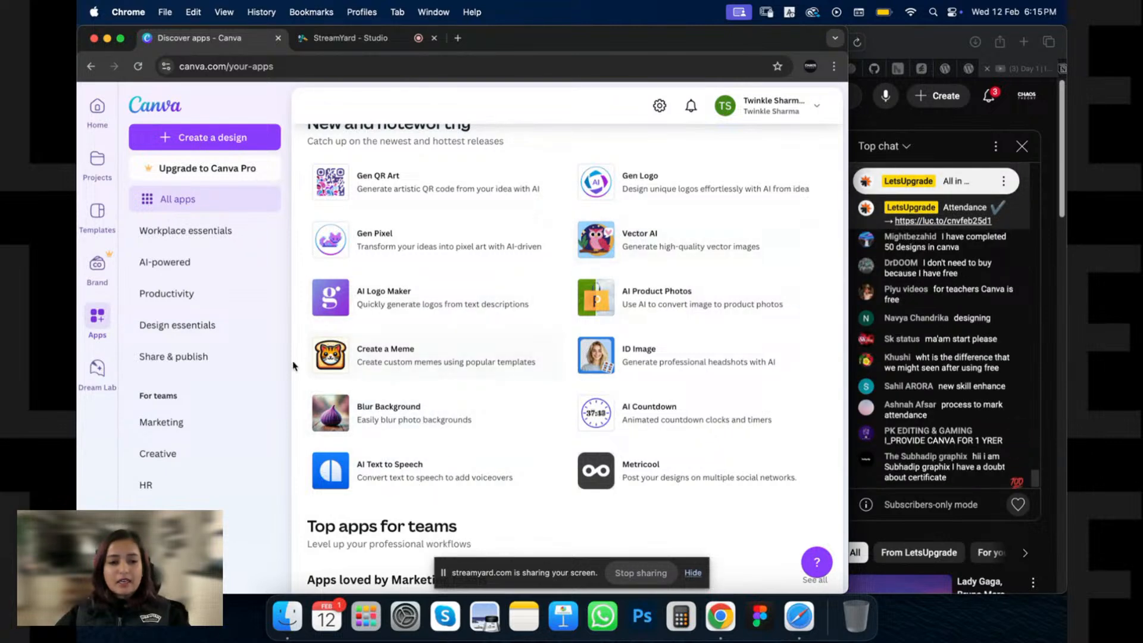
scroll(303, 403, down, 5)
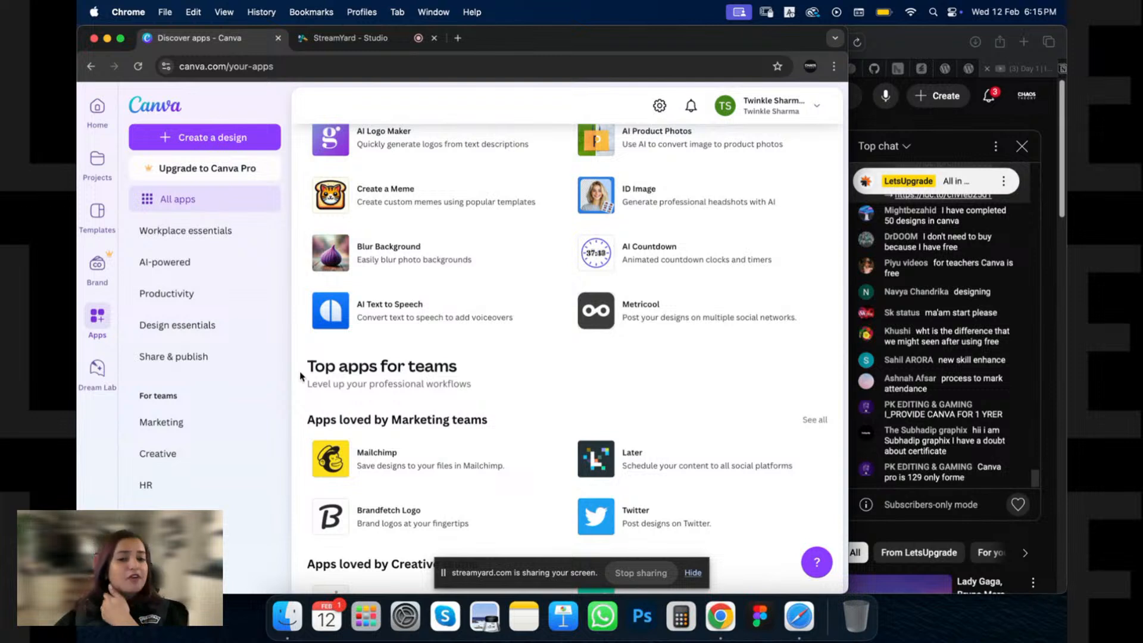
scroll(296, 365, up, 7)
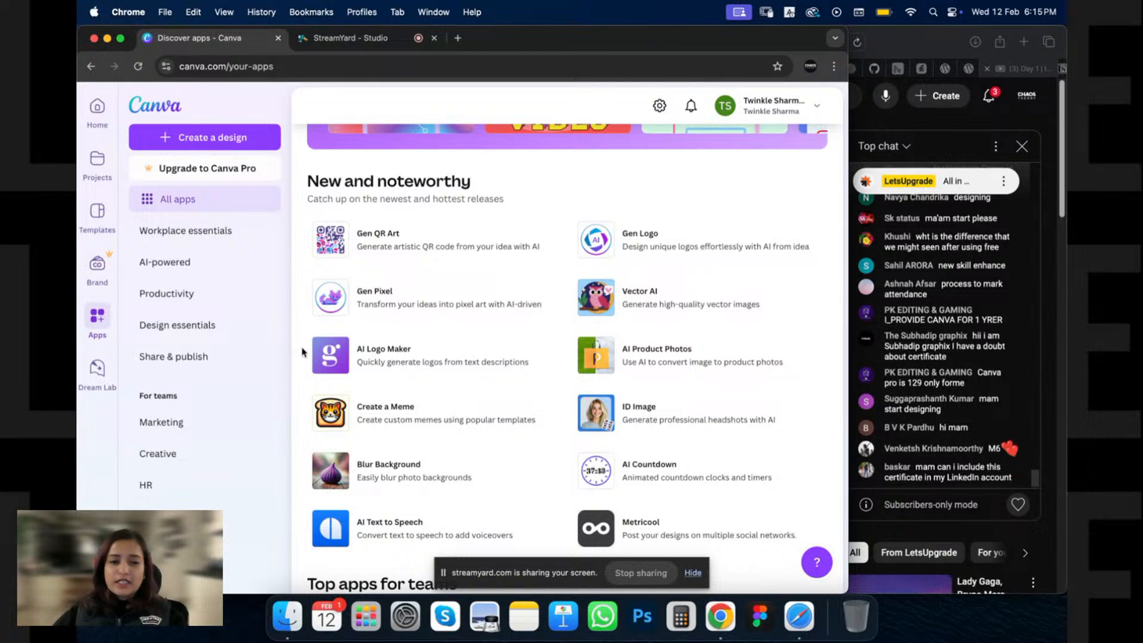
scroll(302, 372, up, 1)
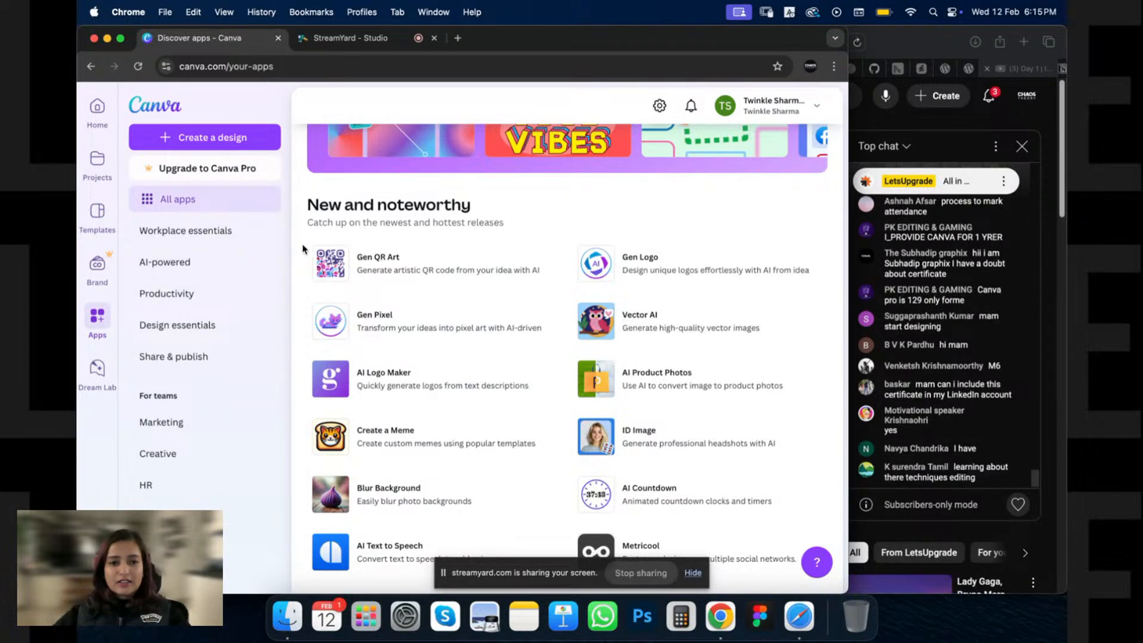
scroll(303, 249, up, 3)
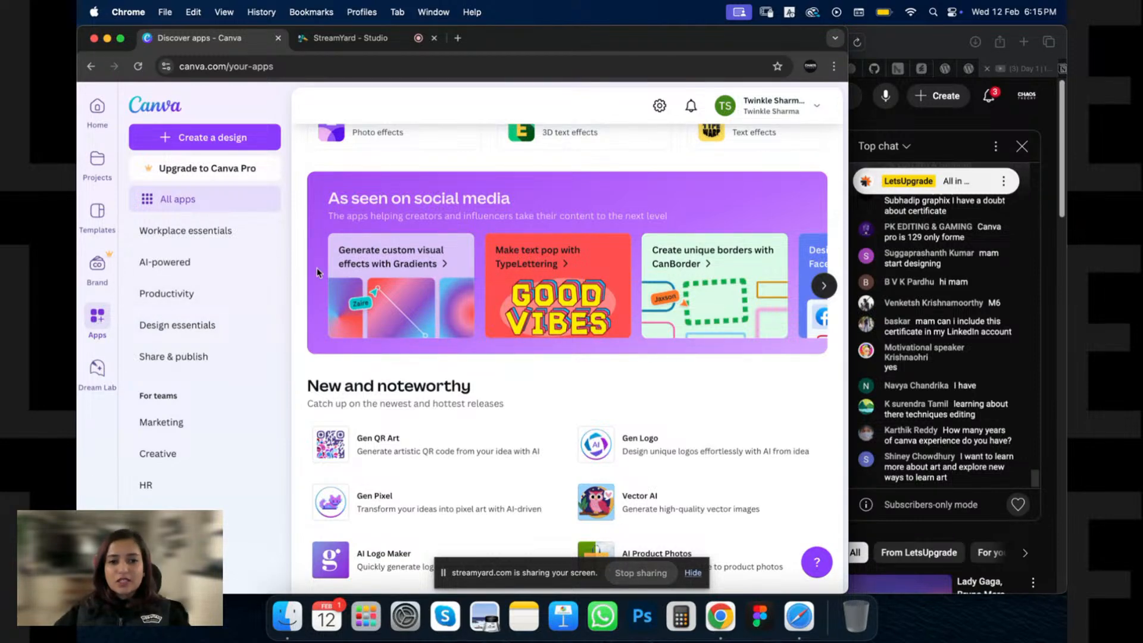
scroll(319, 267, down, 6)
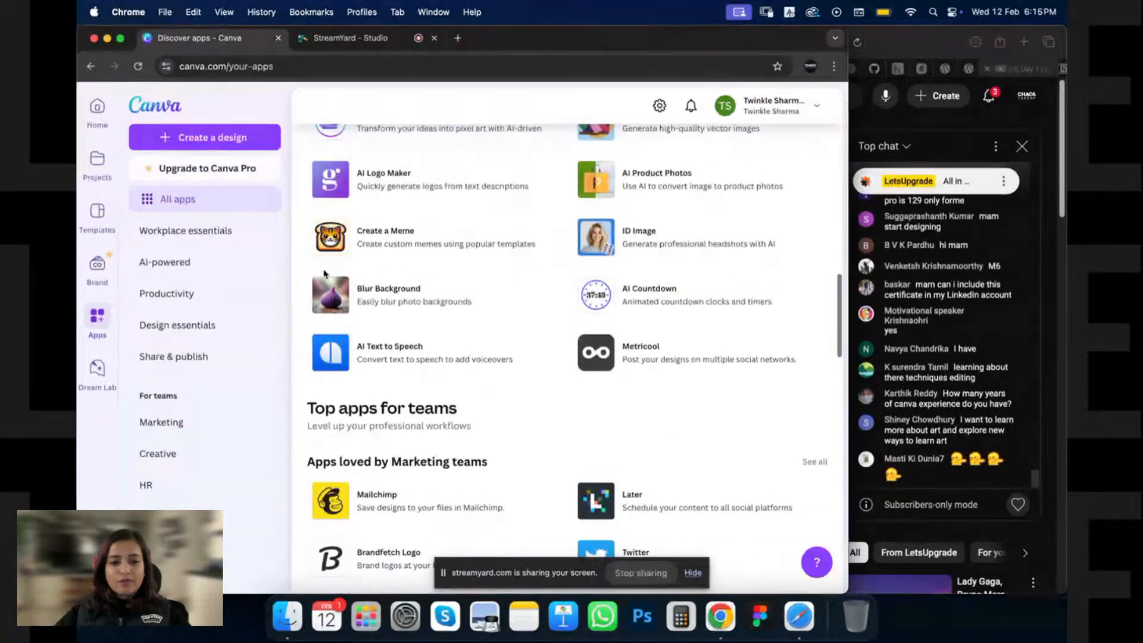
scroll(324, 273, up, 3)
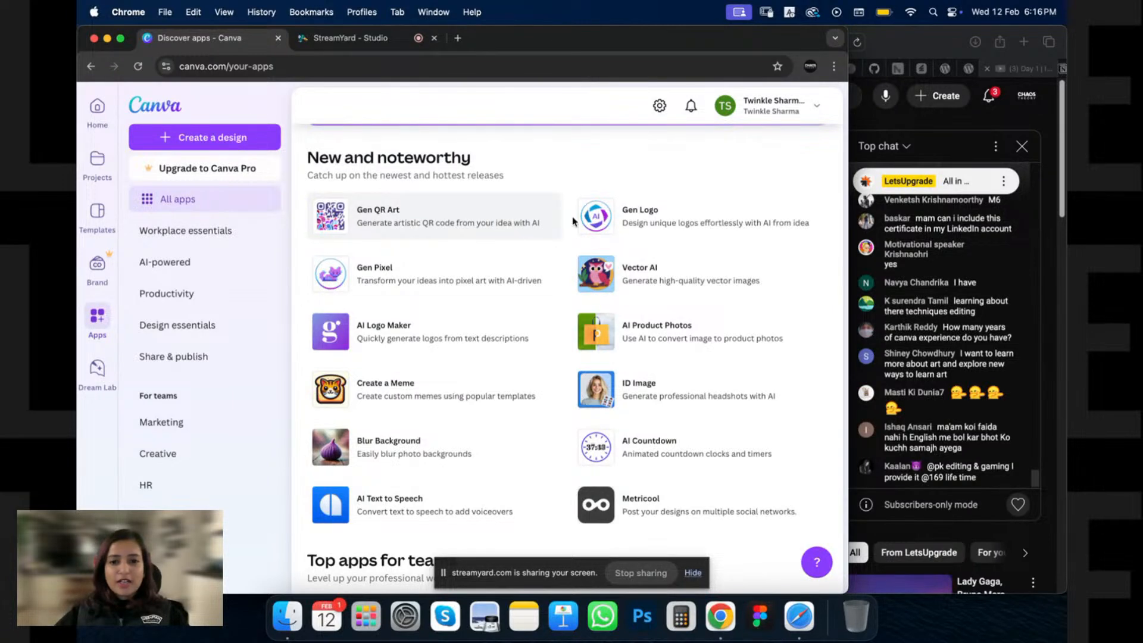
scroll(523, 297, down, 3)
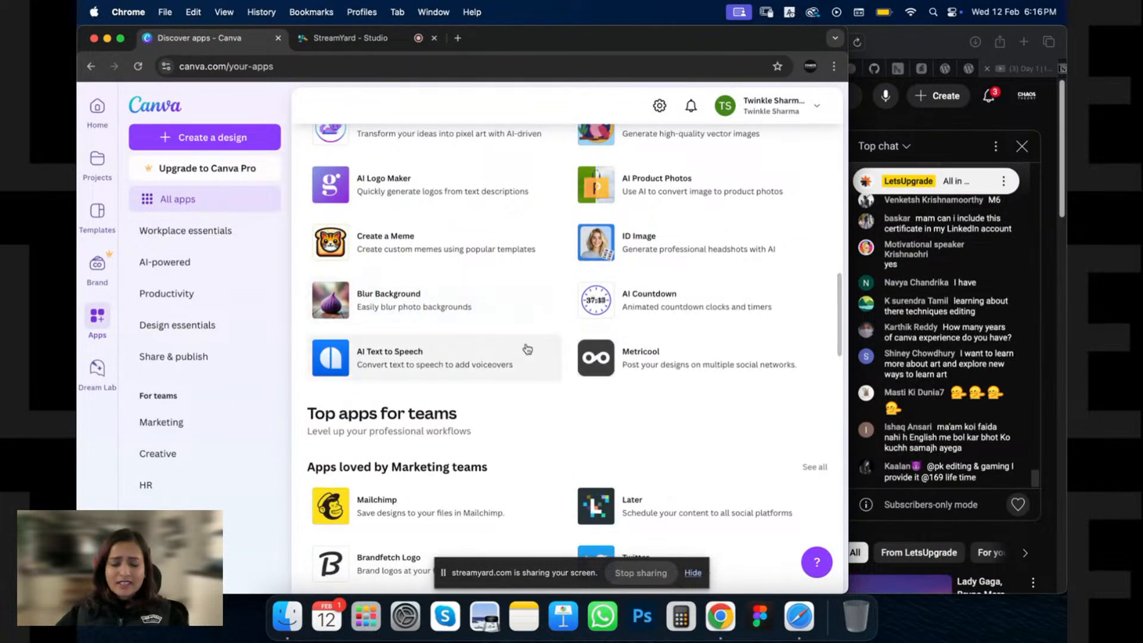
scroll(527, 350, down, 2)
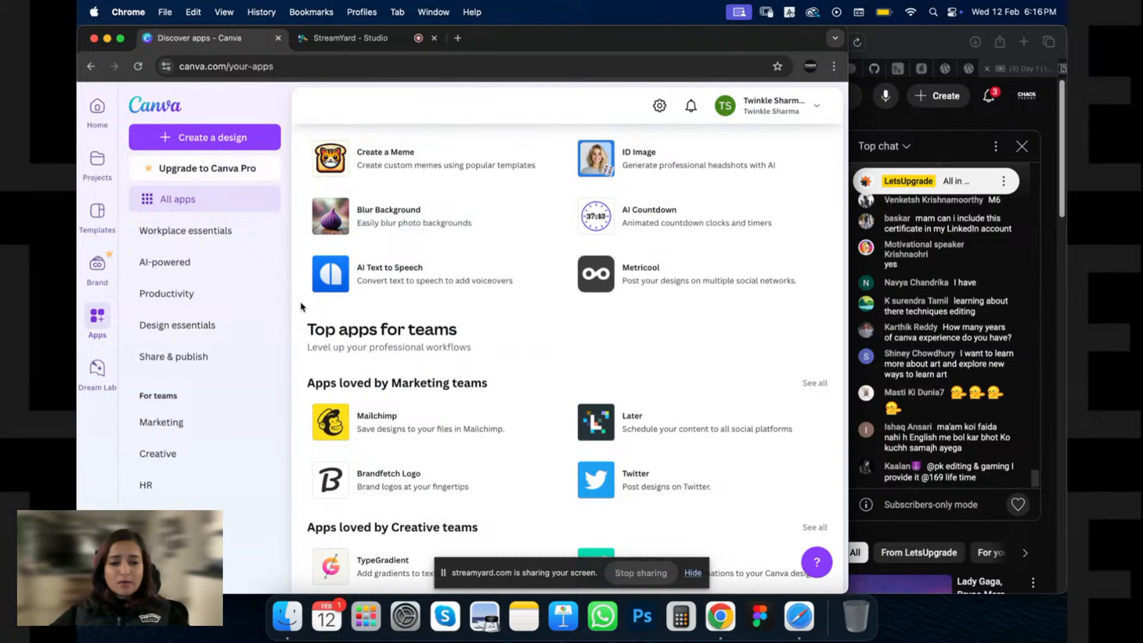
Step: Examine the apps recommended for teams, the full directory by category, and the list of app categories
scroll(303, 315, down, 6)
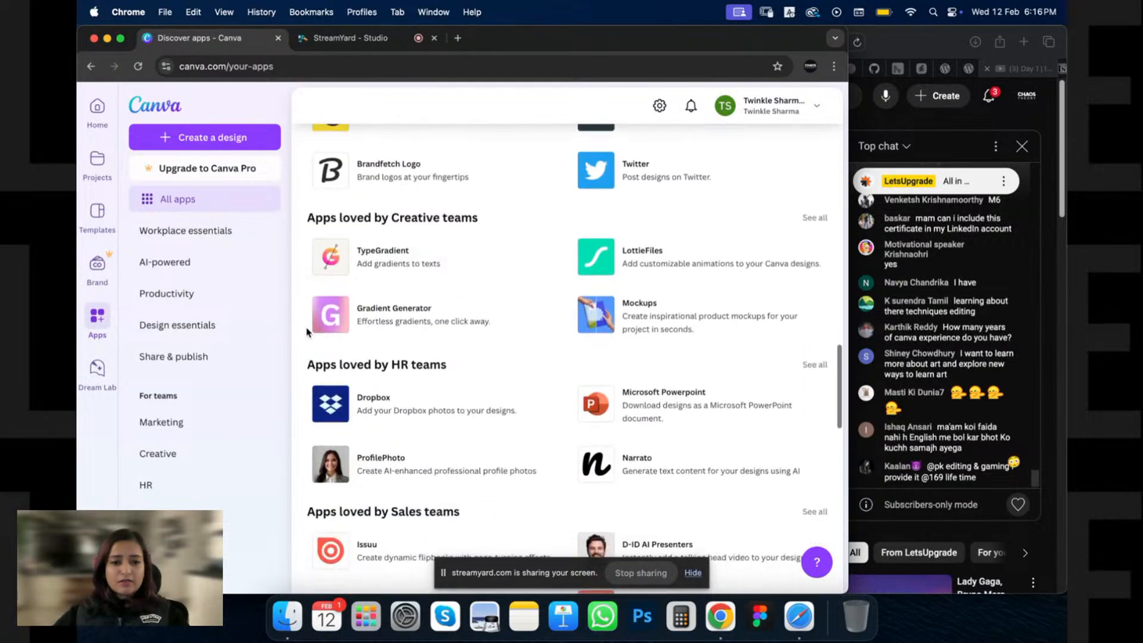
scroll(307, 327, down, 5)
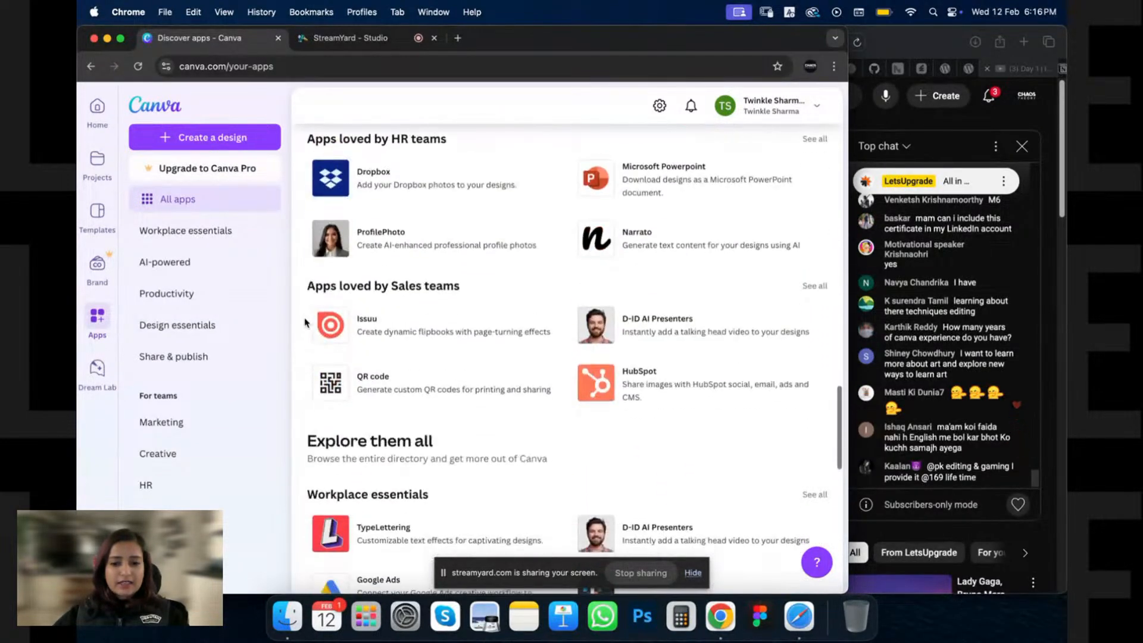
scroll(301, 378, down, 4)
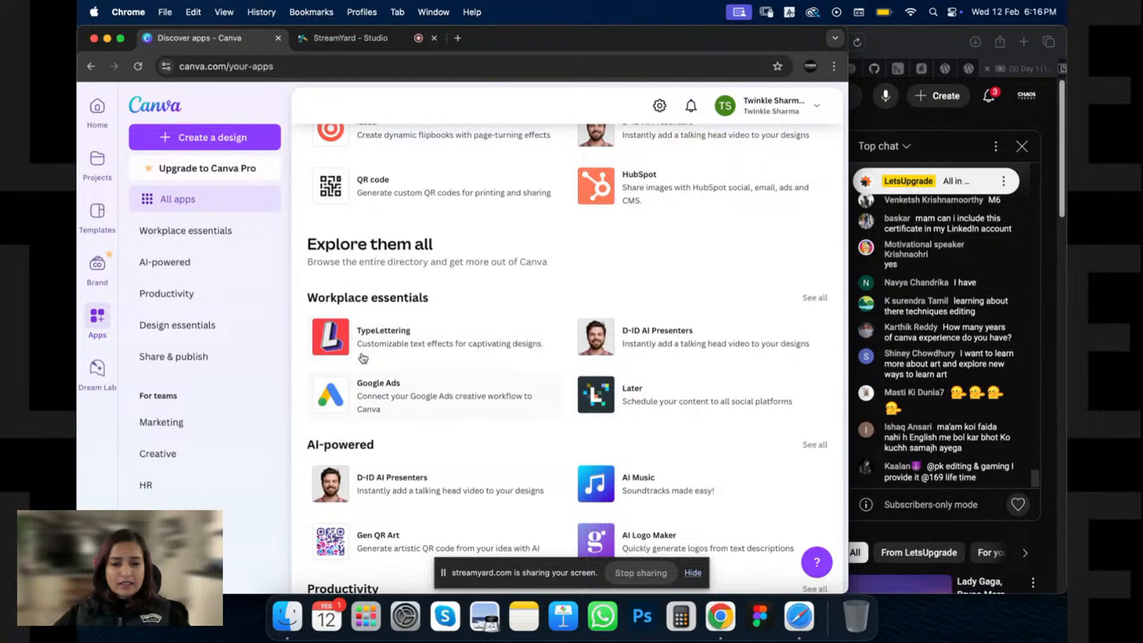
scroll(421, 363, down, 3)
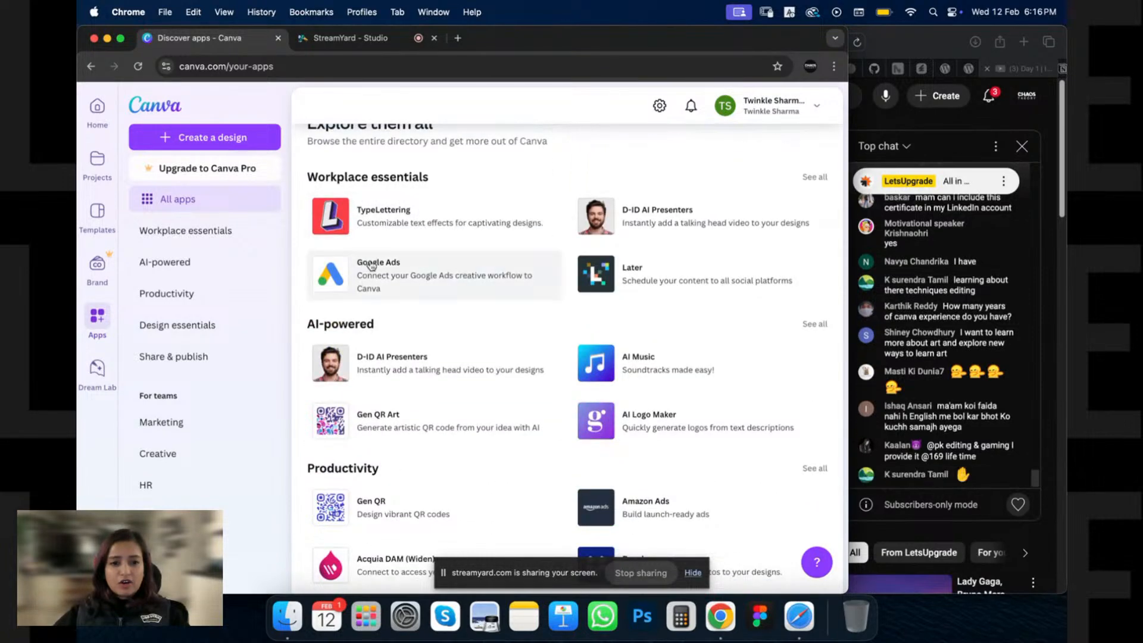
scroll(589, 298, down, 4)
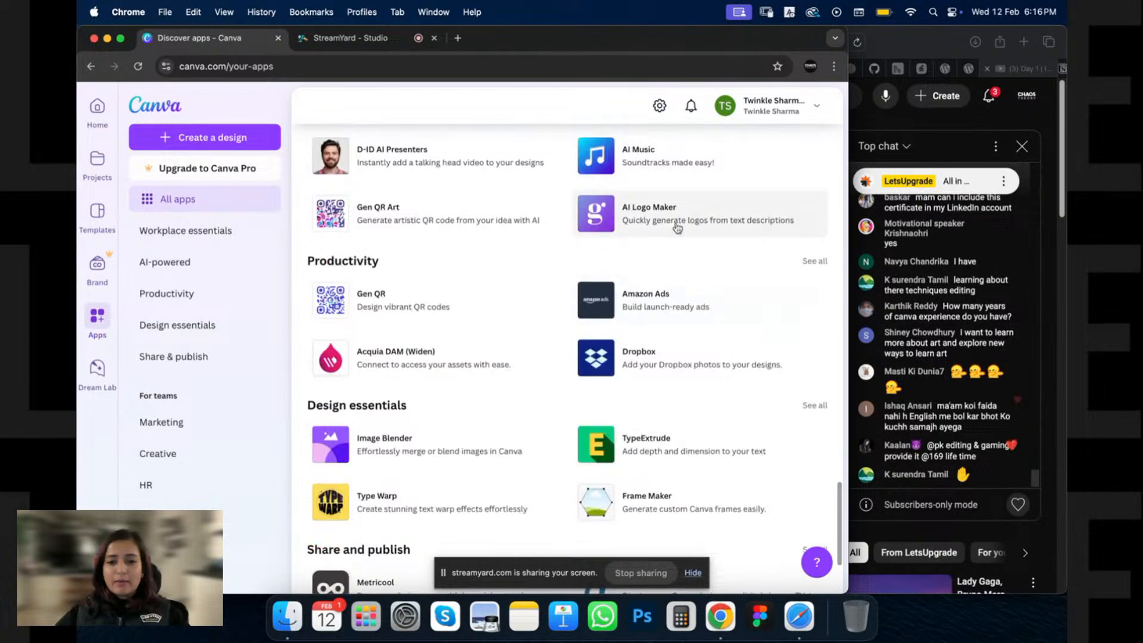
scroll(574, 330, down, 3)
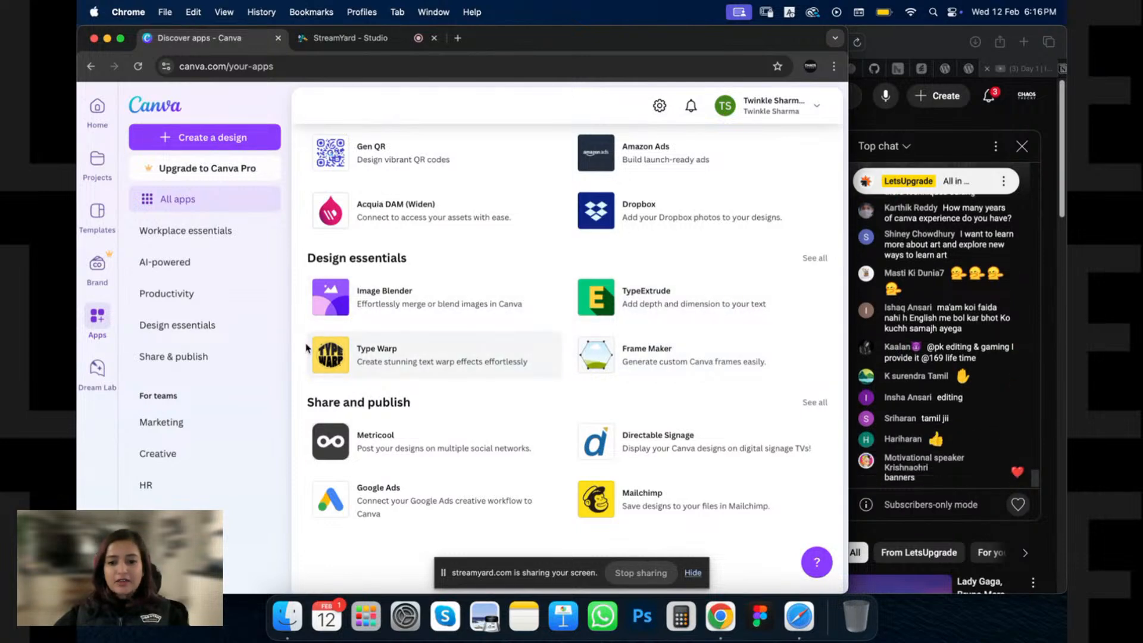
scroll(307, 354, up, 15)
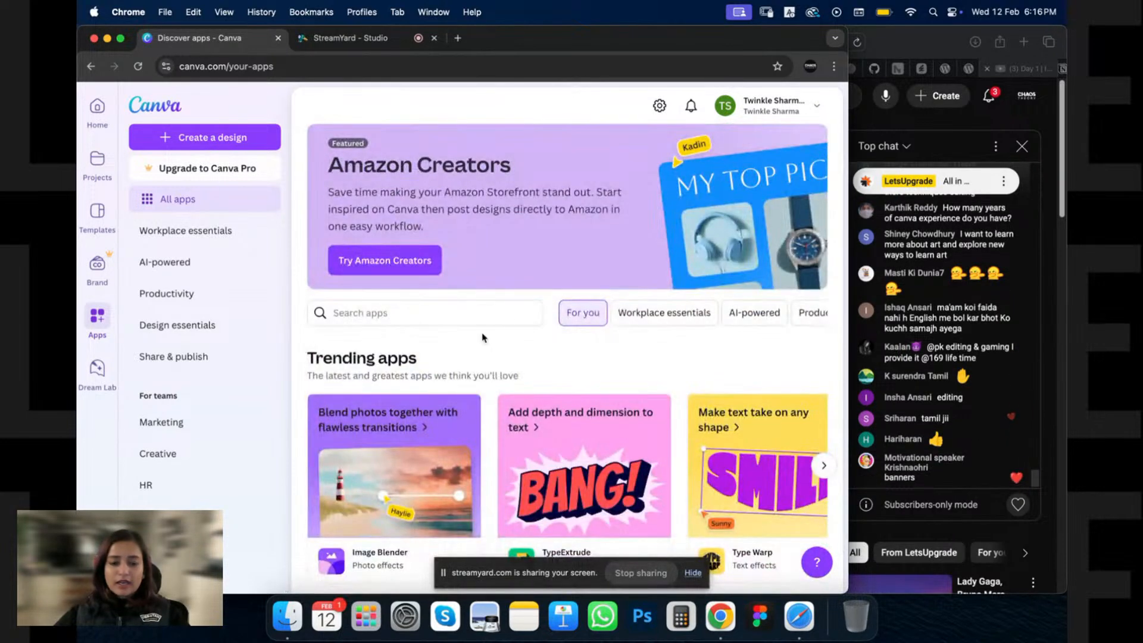
scroll(191, 348, down, 4)
scroll(191, 324, up, 2)
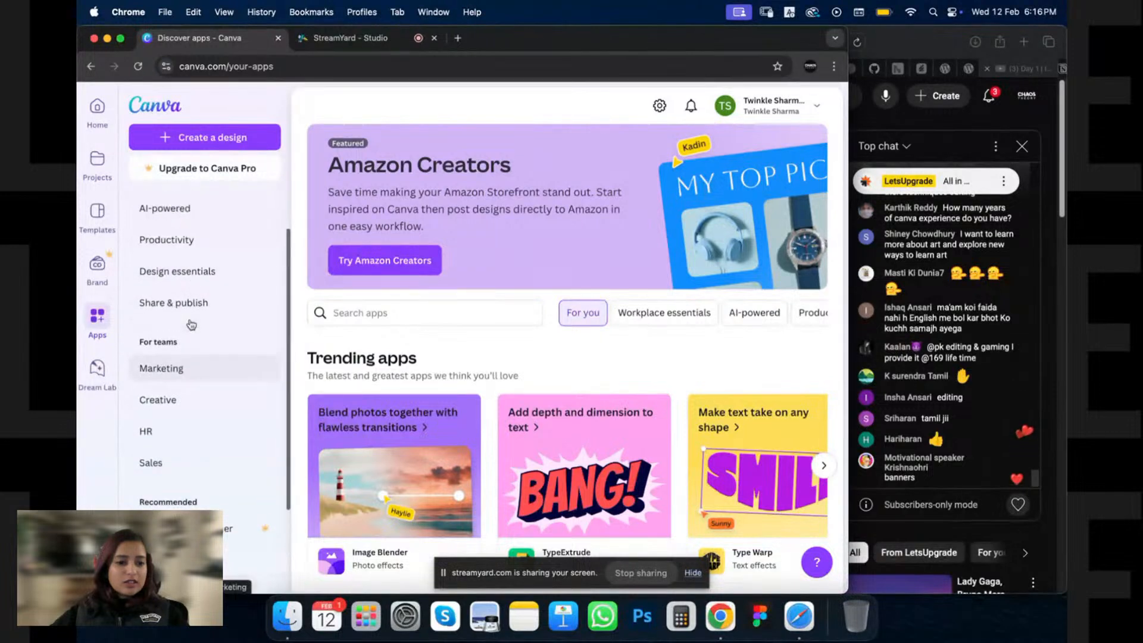
scroll(191, 324, up, 2)
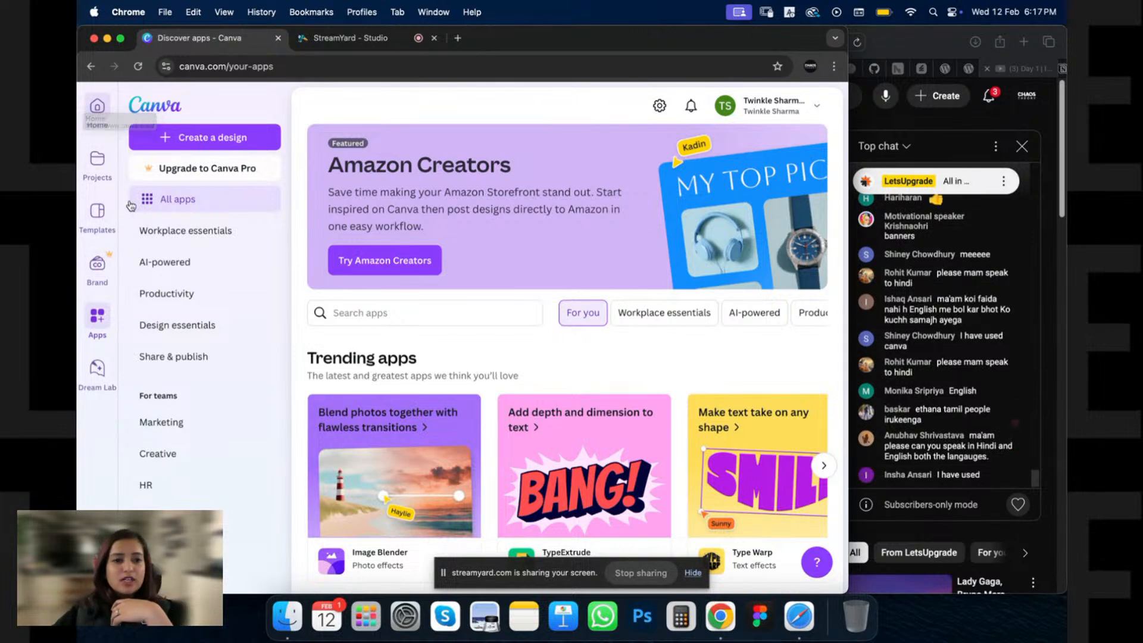
Step: Return to the home page and review the Canva Pro upgrade offer again, closing it without choosing a plan
click(100, 111)
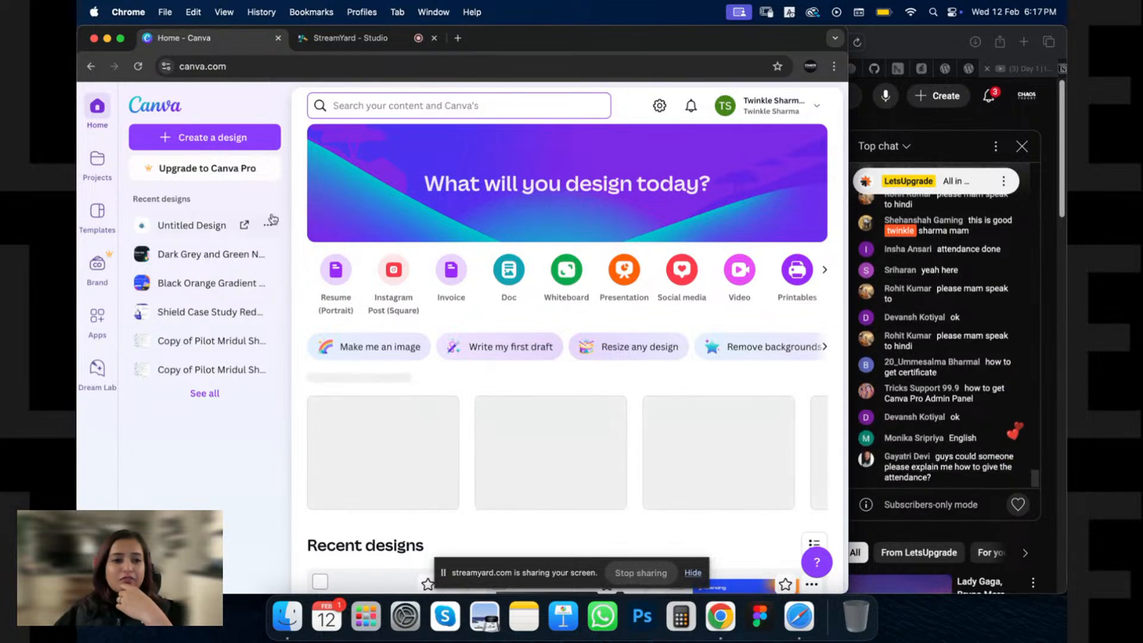
click(214, 169)
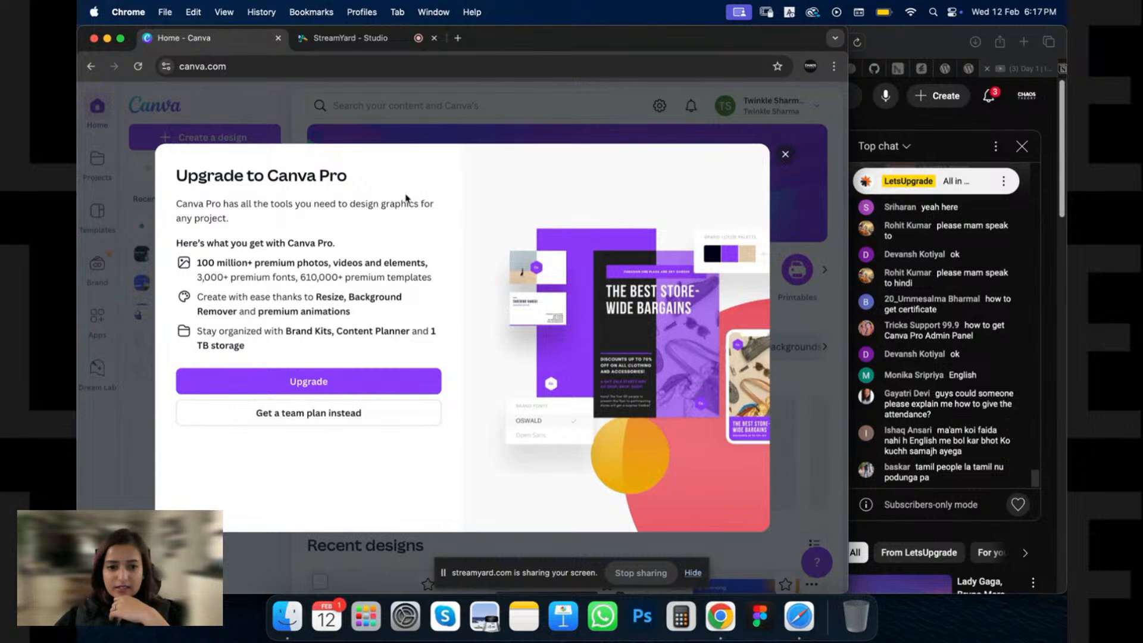
click(786, 155)
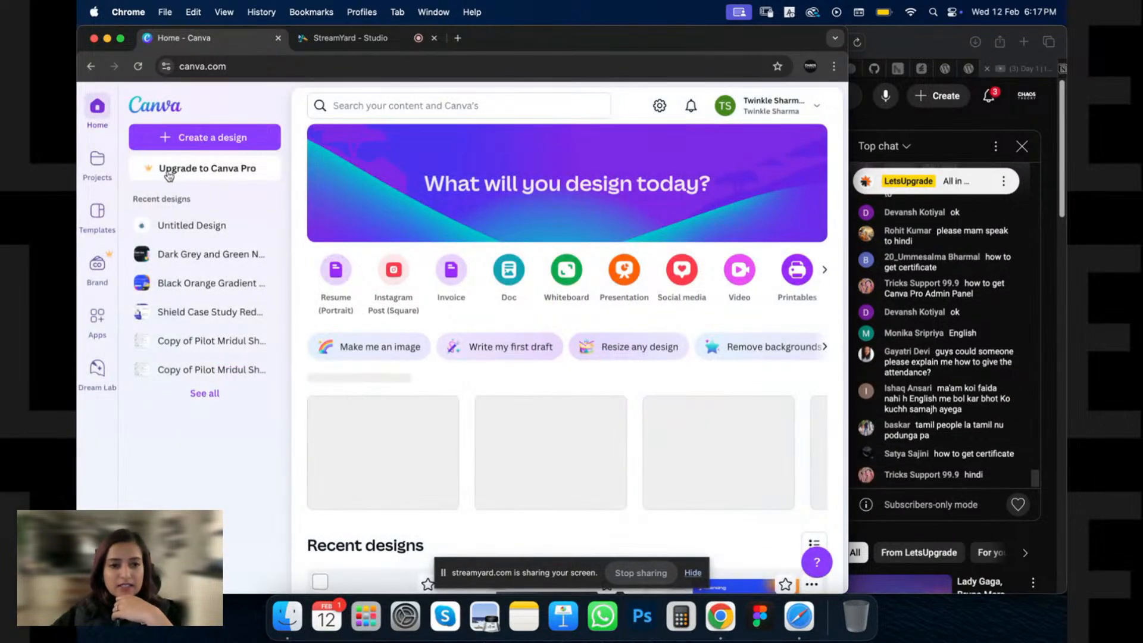
click(244, 171)
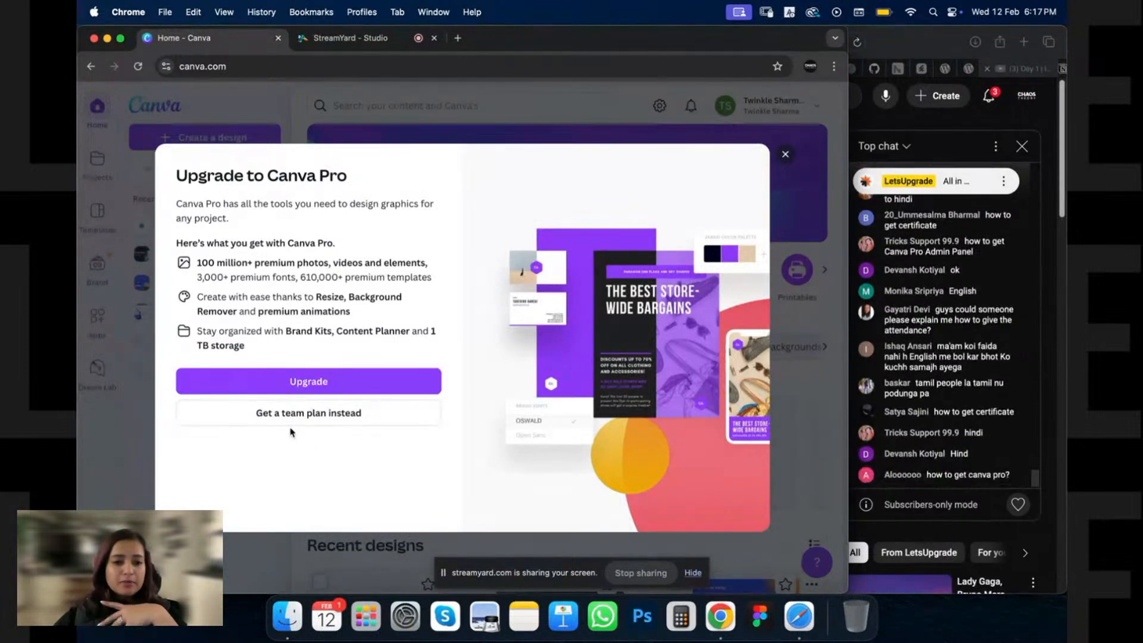
click(785, 156)
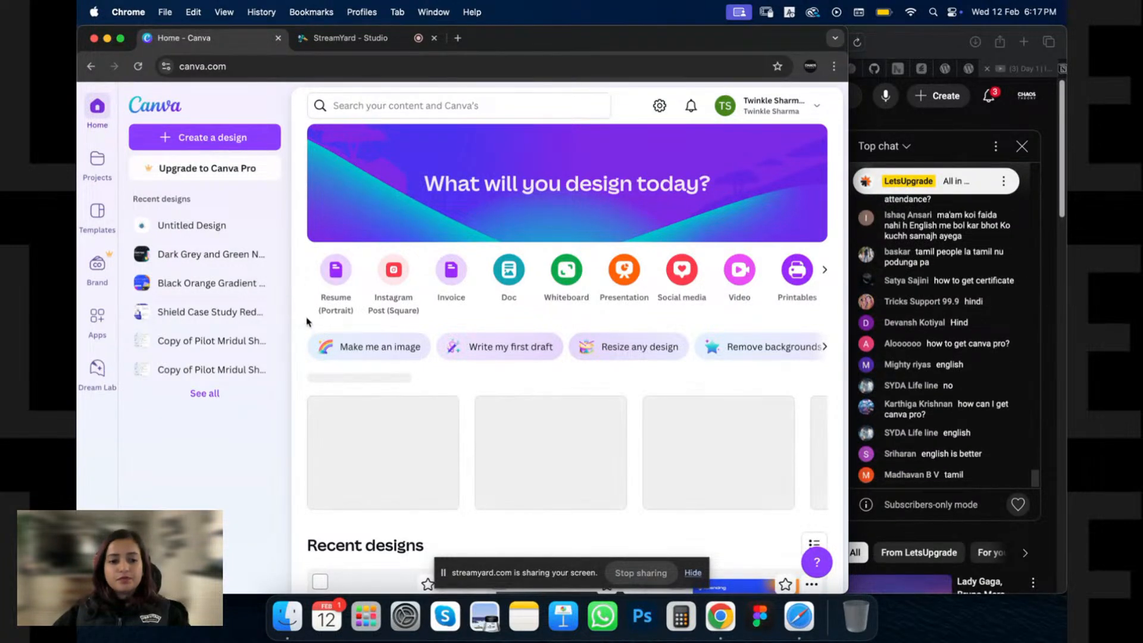
Step: Search the home page's content and templates for "social media post"
scroll(308, 325, down, 1)
scroll(309, 326, up, 1)
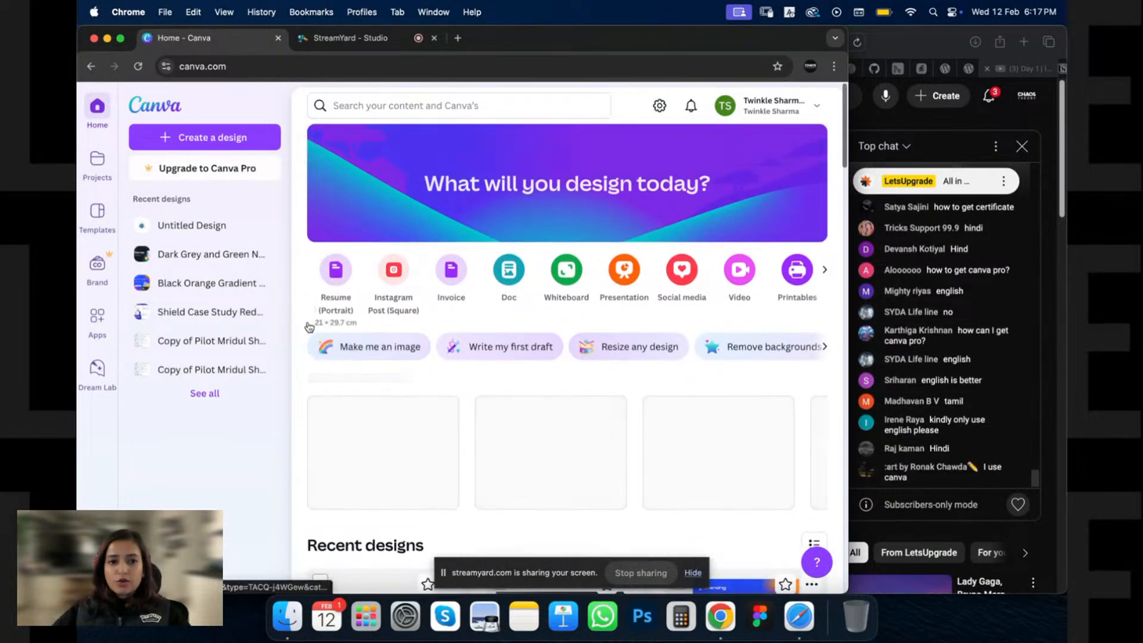
click(454, 105)
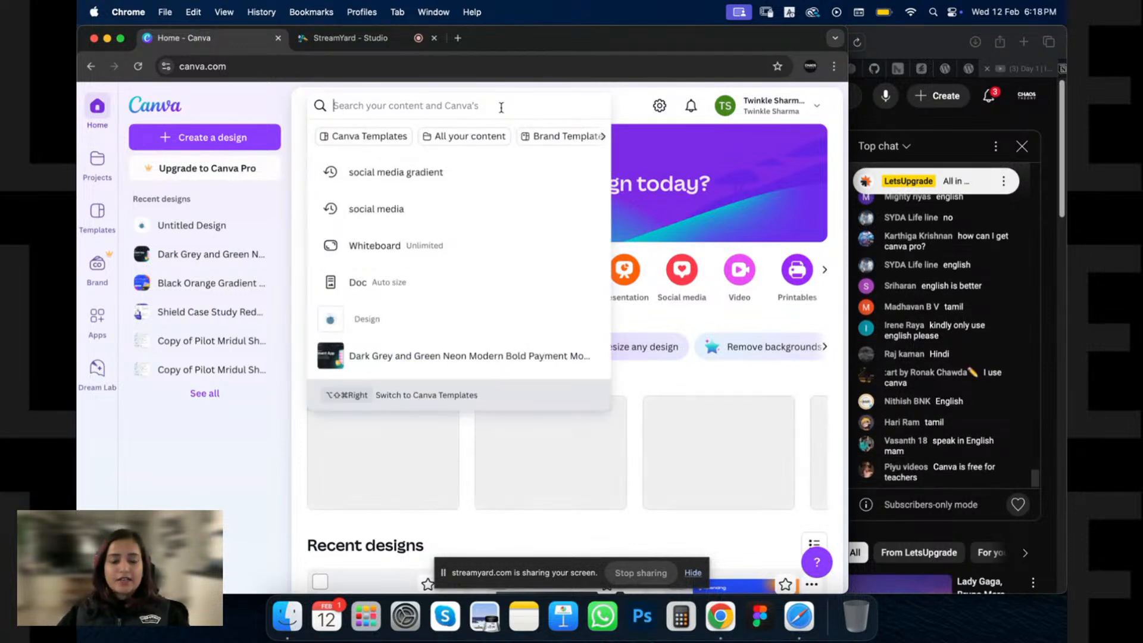
text(soc)
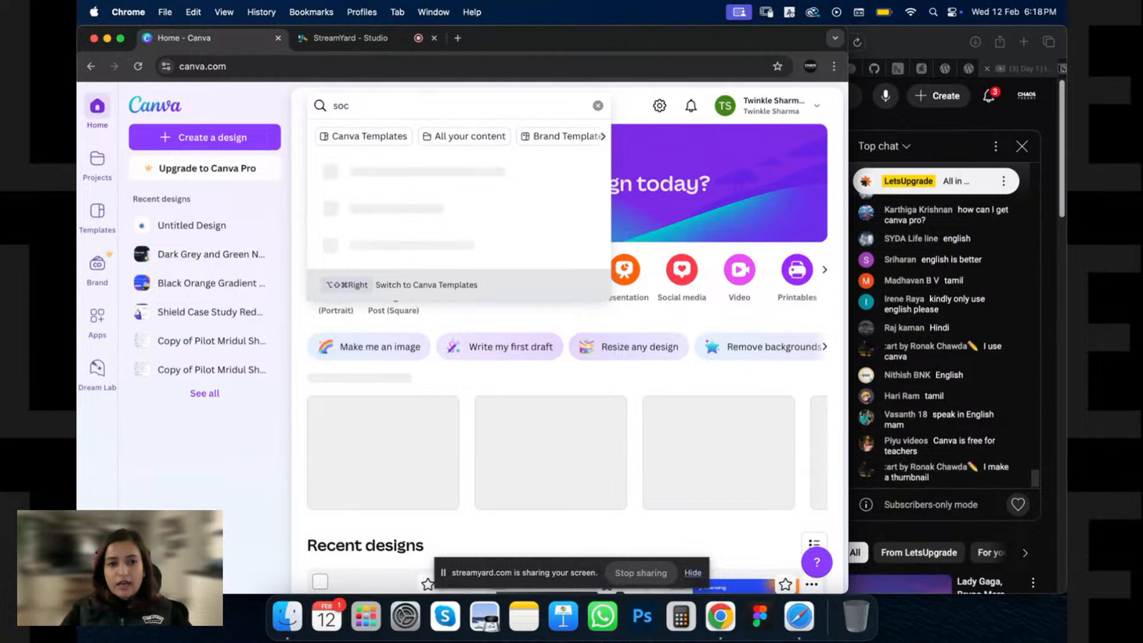
text(ial me)
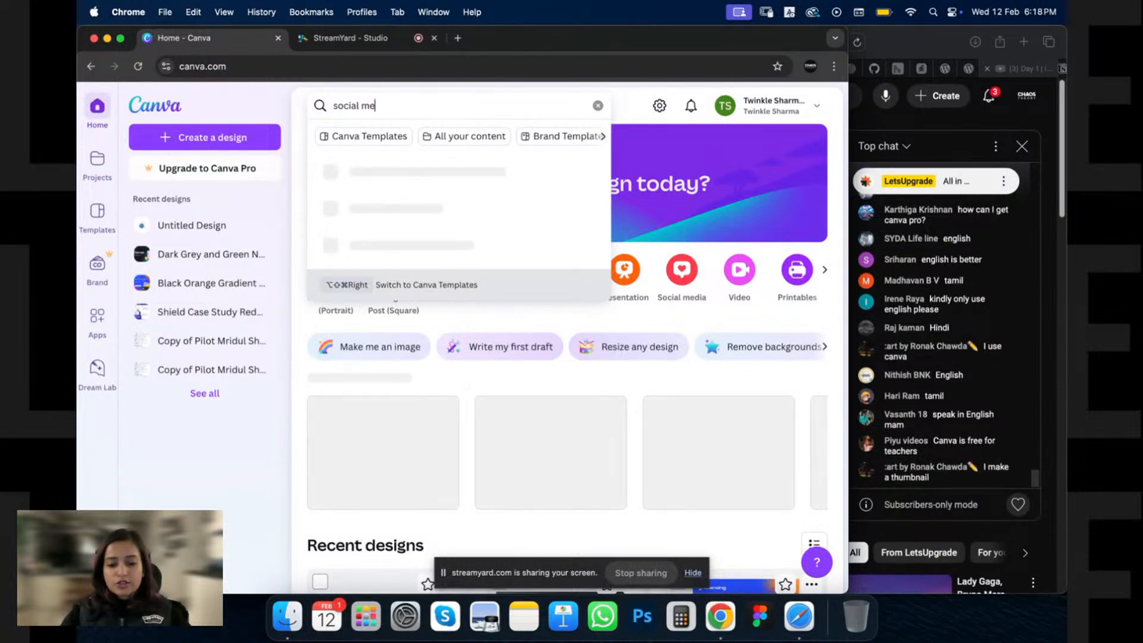
text(dia post)
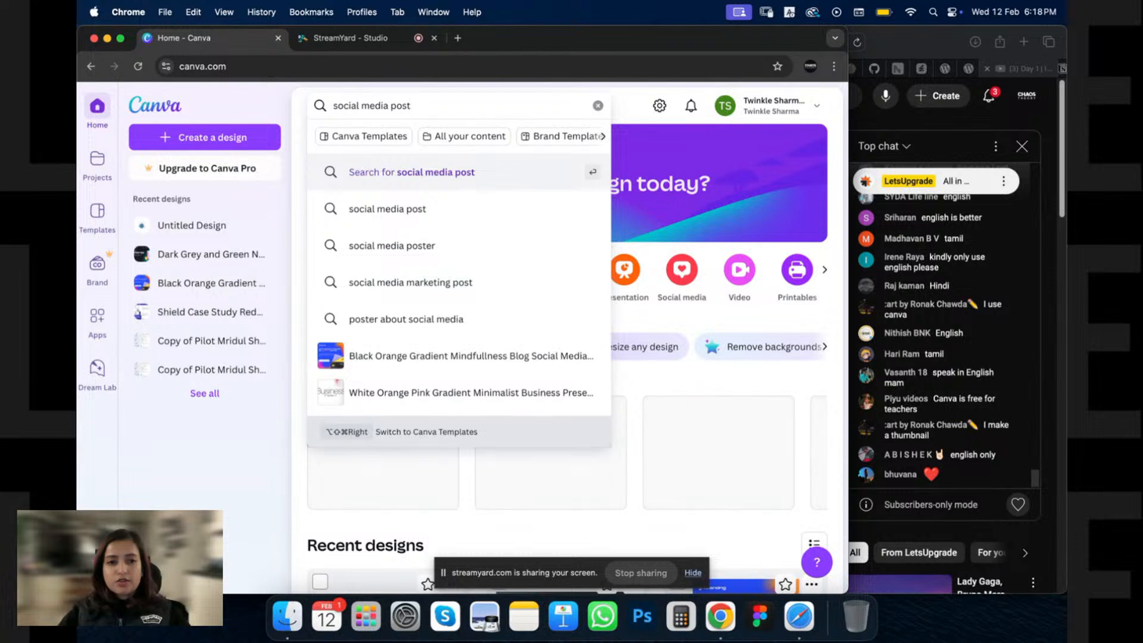
key(Return)
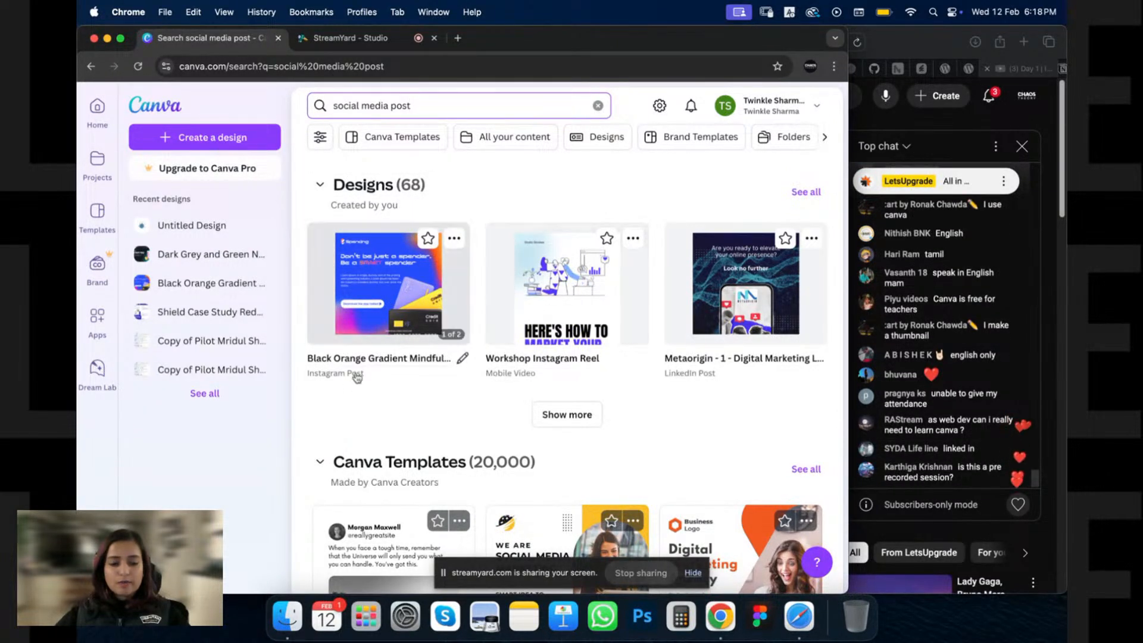
Step: Examine the "social media post" search results, covering the account's own designs and the Canva Templates section
scroll(321, 355, down, 2)
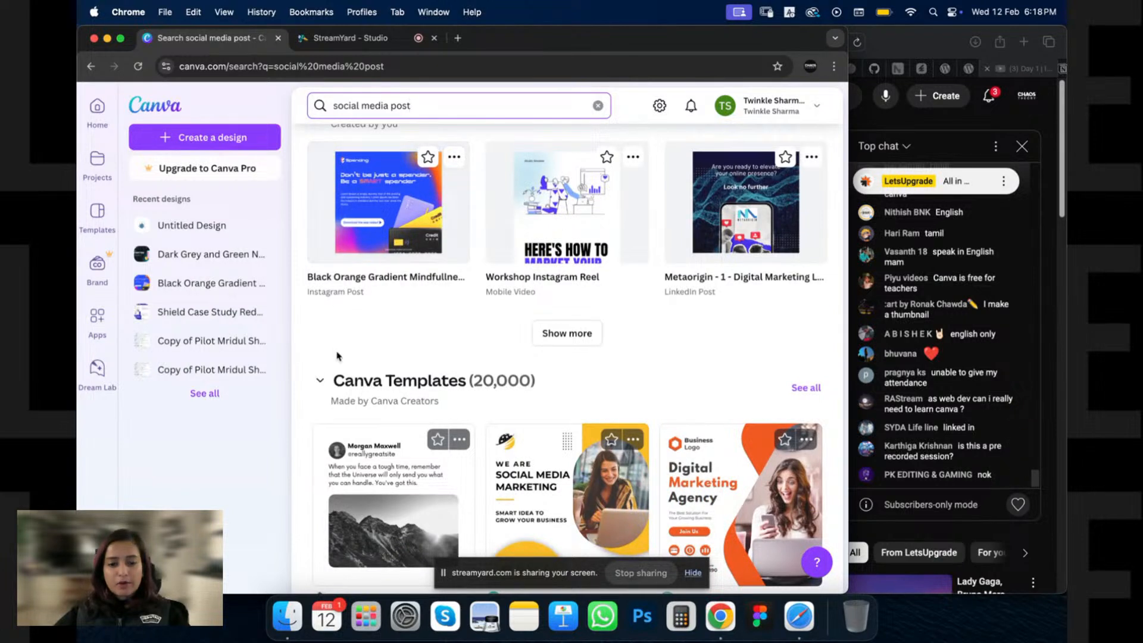
scroll(351, 328, down, 1)
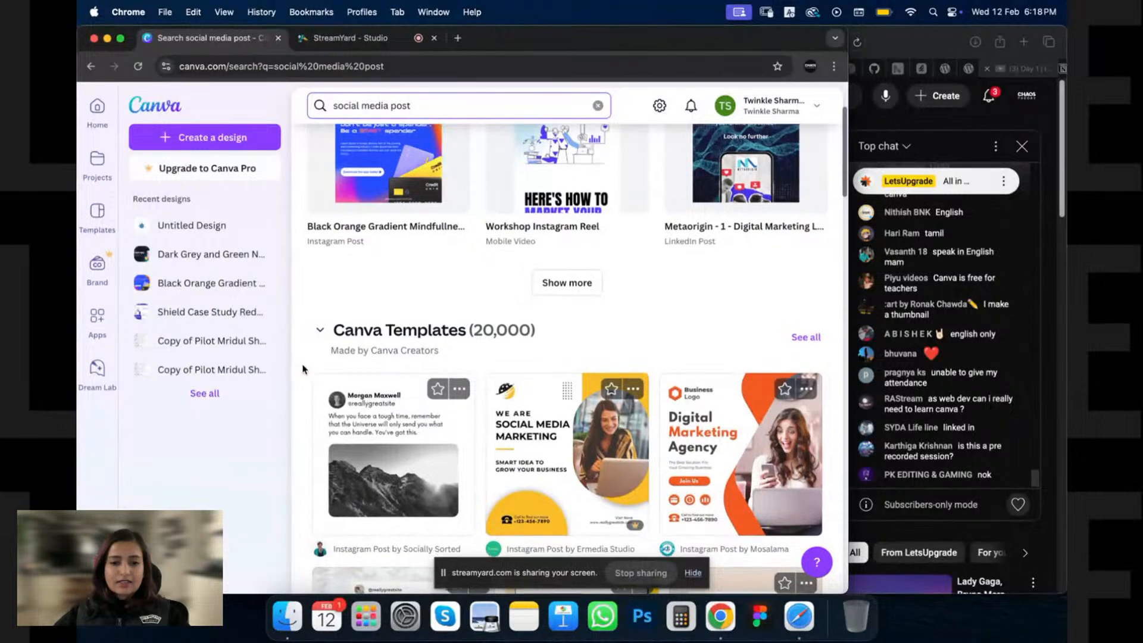
scroll(306, 349, down, 2)
scroll(308, 376, down, 2)
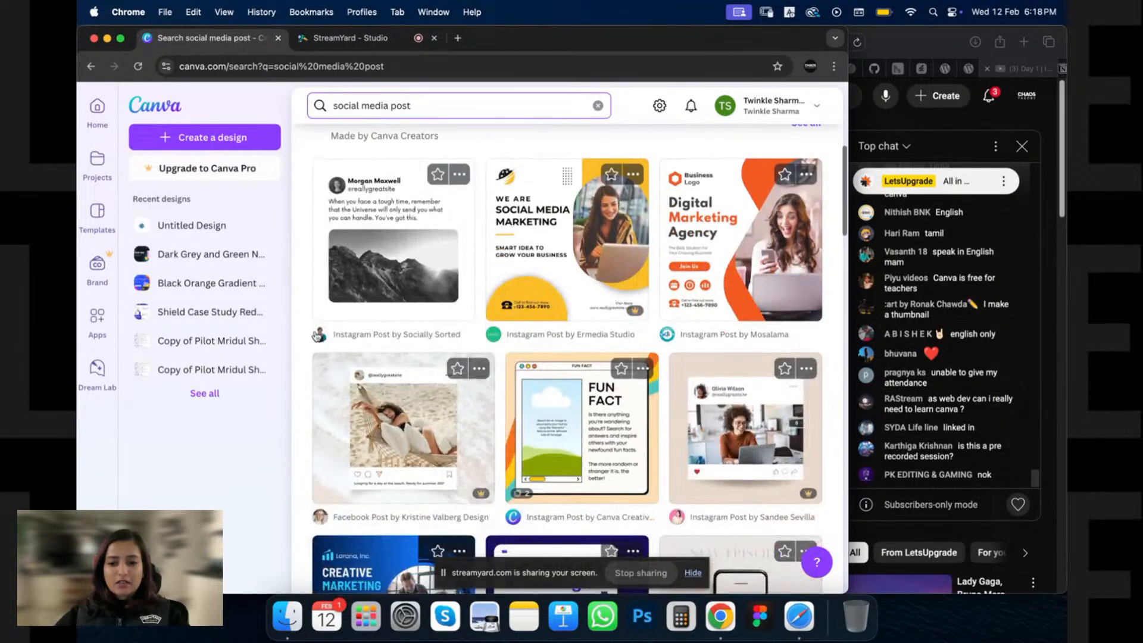
scroll(316, 286, up, 5)
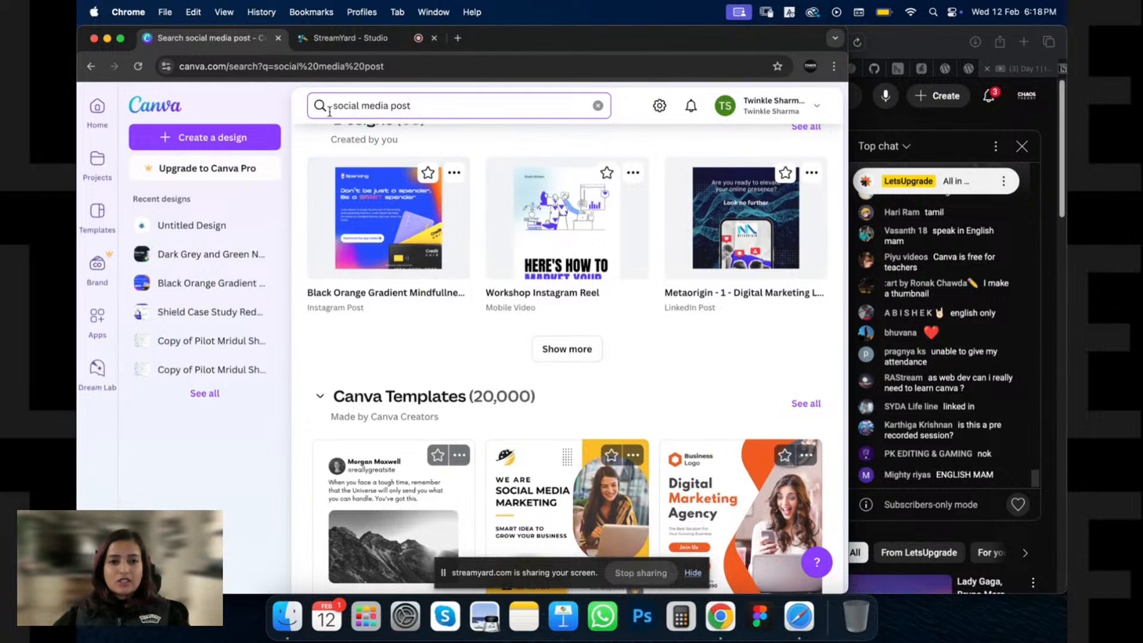
scroll(428, 268, down, 2)
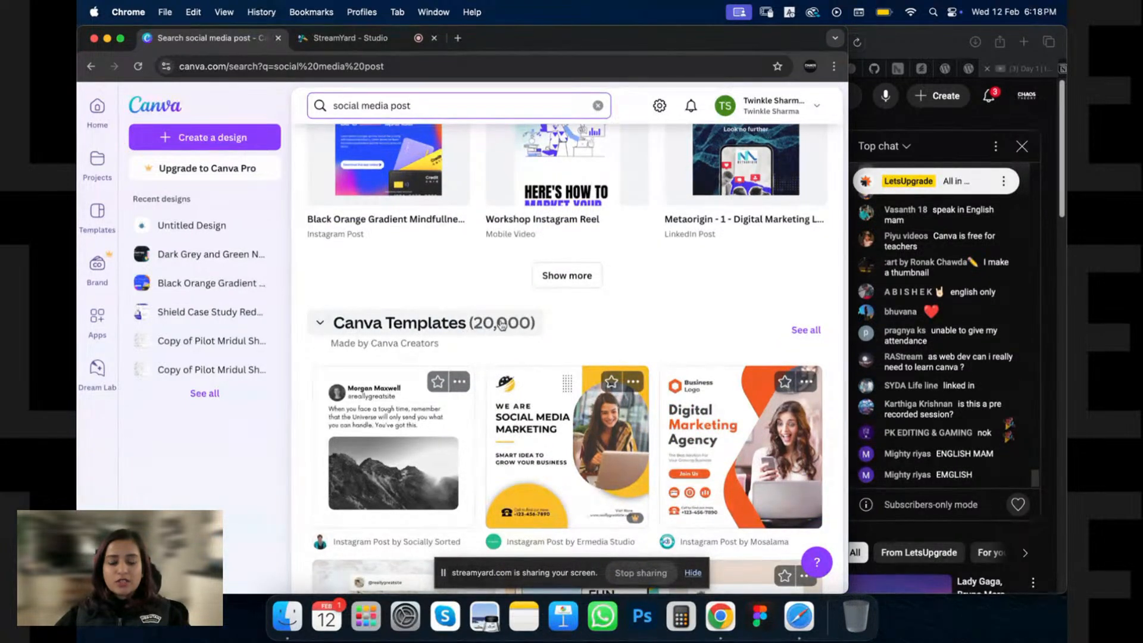
scroll(470, 338, down, 2)
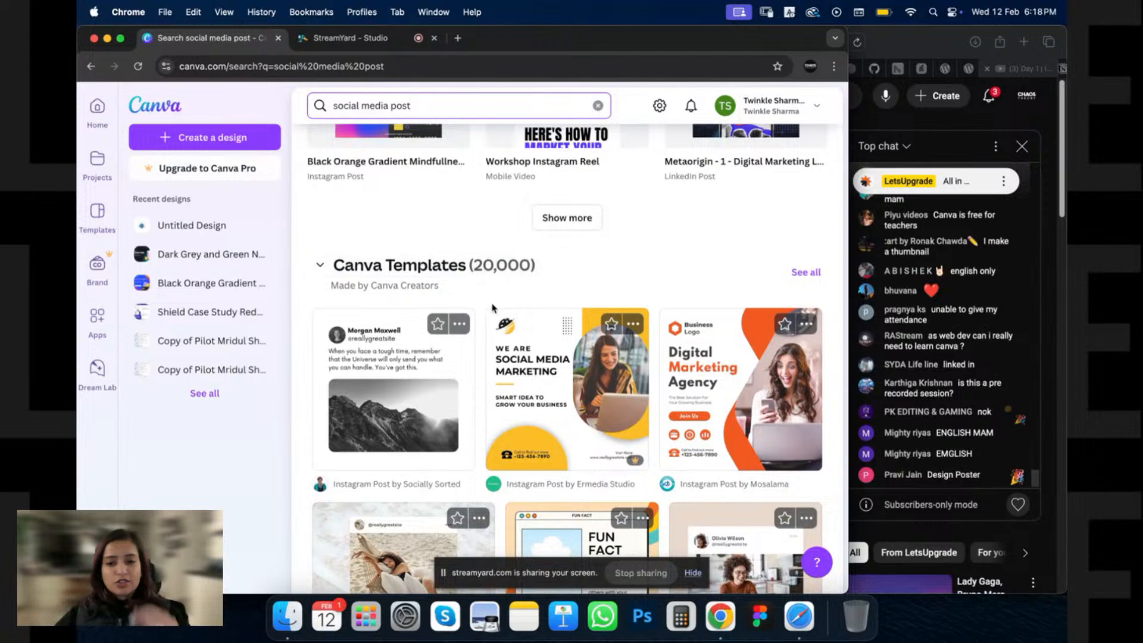
scroll(485, 302, down, 3)
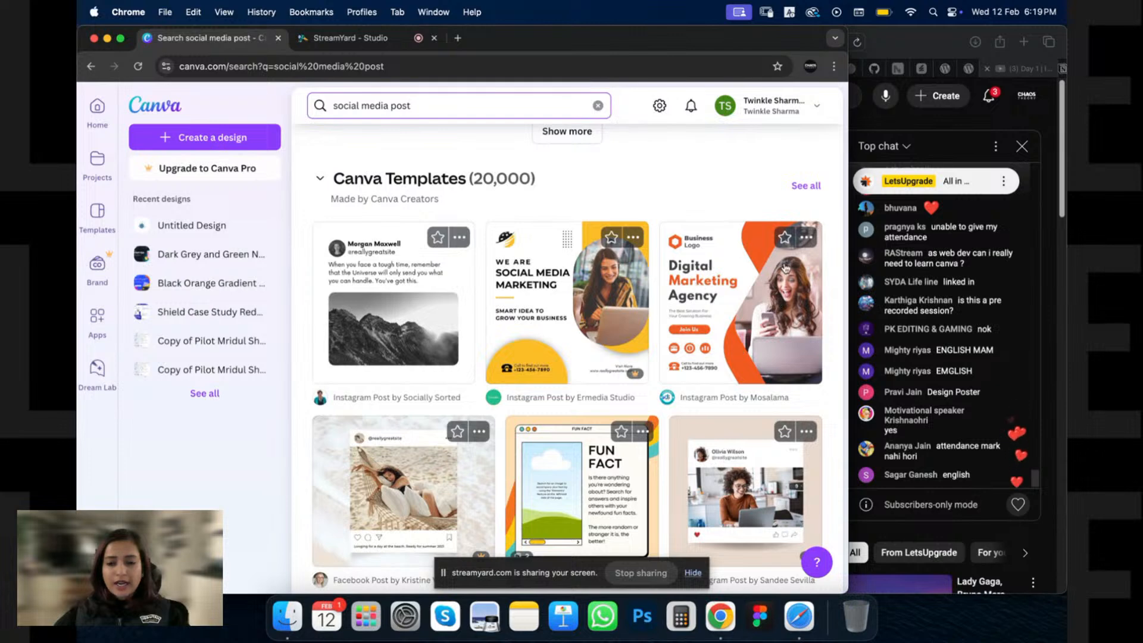
Step: Preview the orange Digital Marketing Agency Instagram post template and open it for customizing as a new design
click(722, 313)
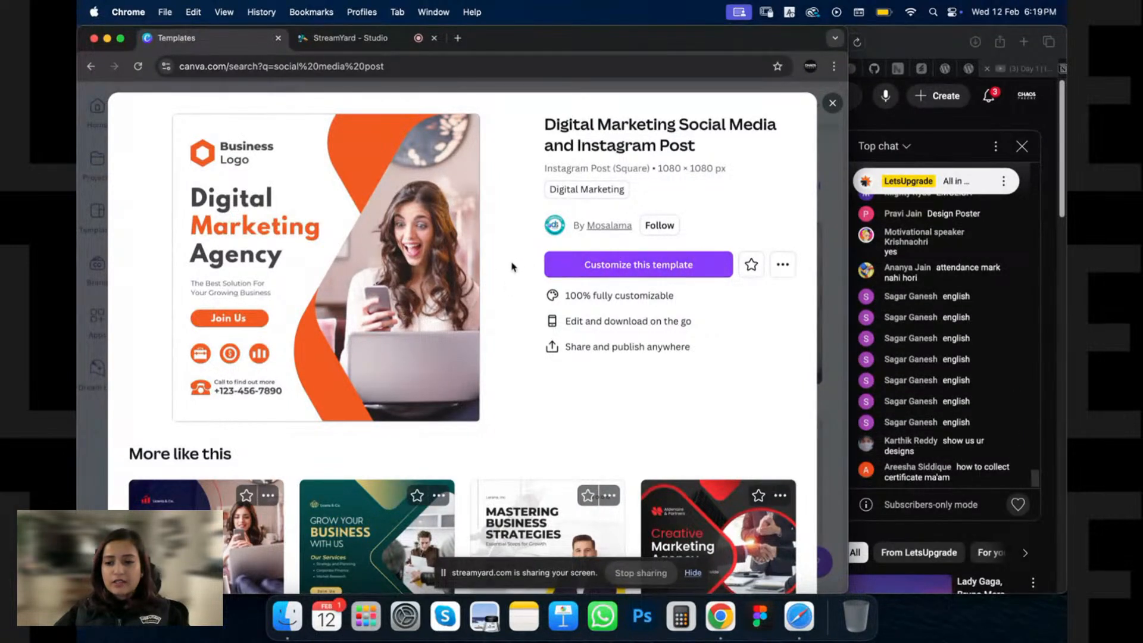
click(832, 103)
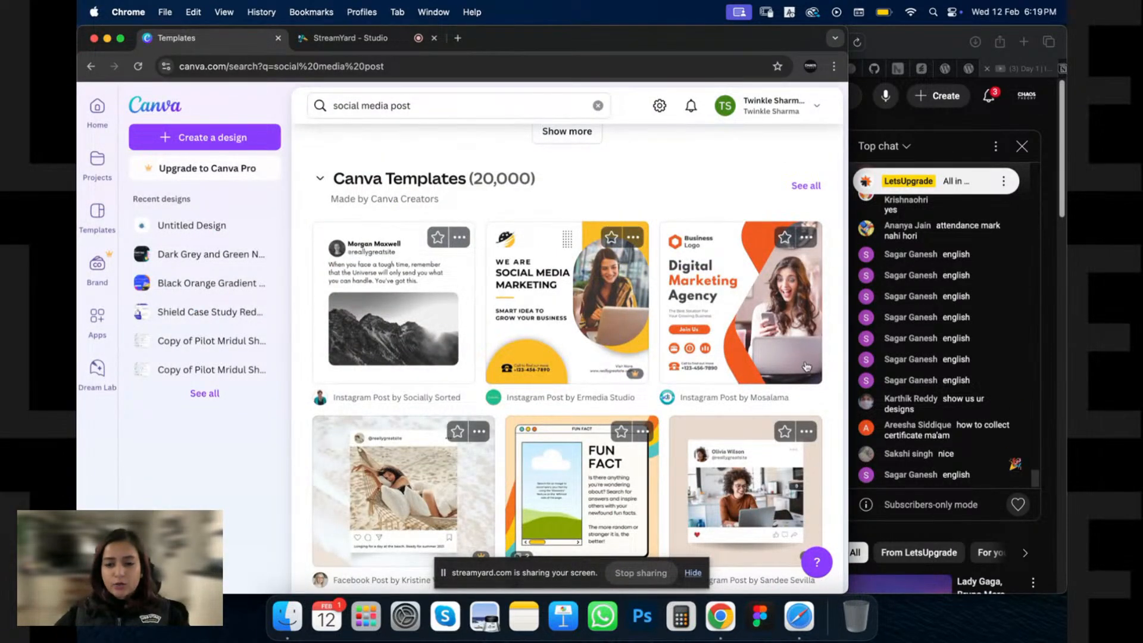
click(765, 335)
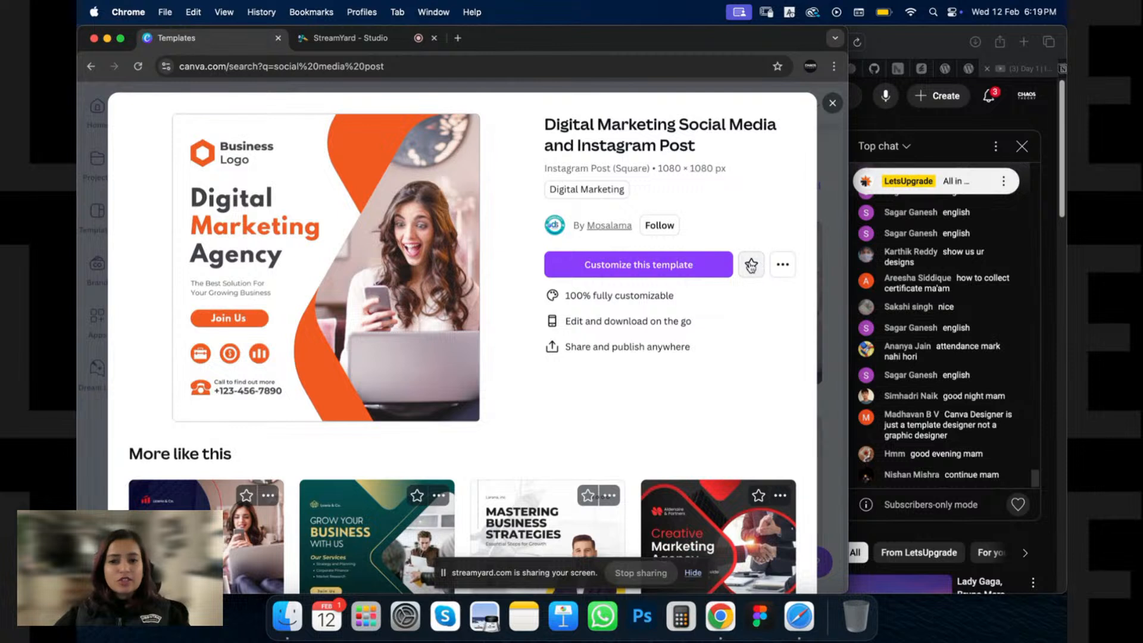
click(781, 265)
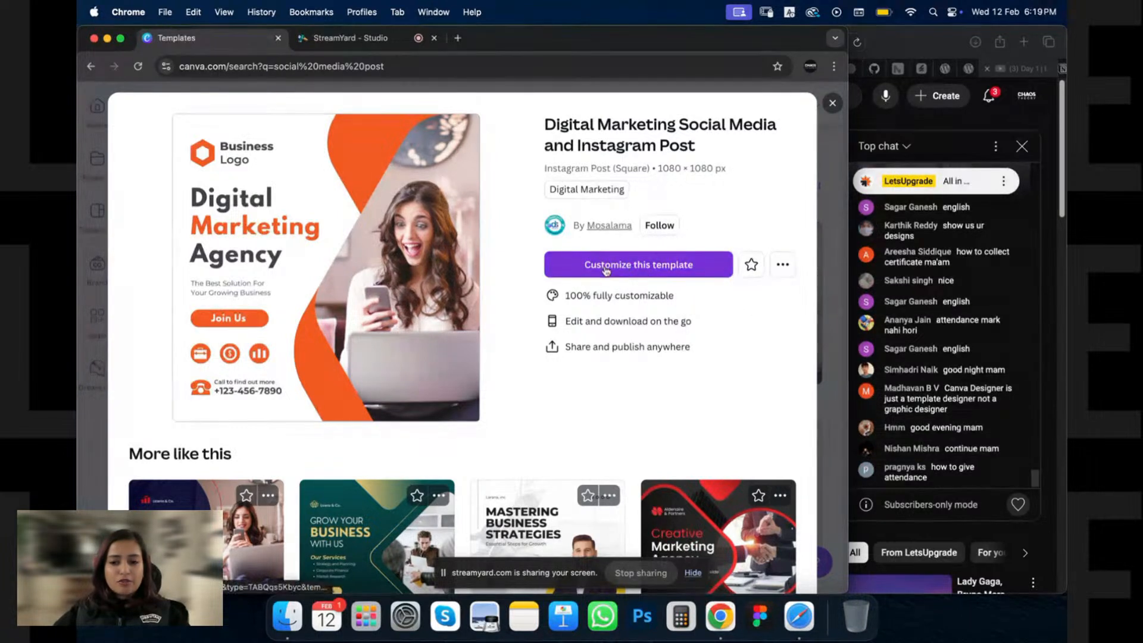
click(649, 266)
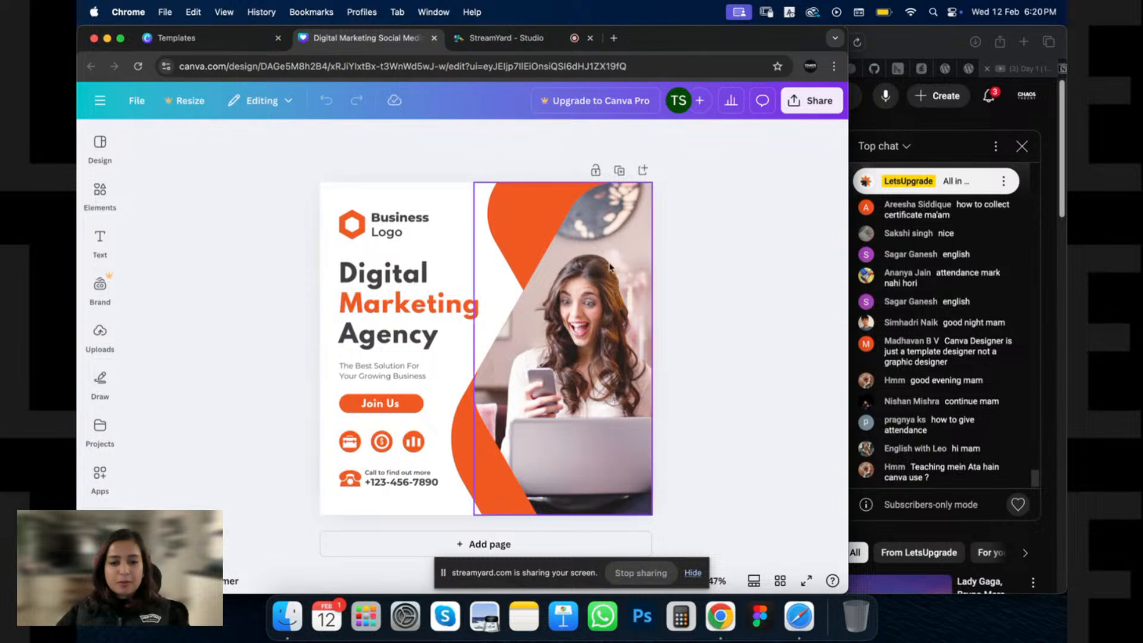
Step: Select the "Business Logo" text and the telephone icon in turn to inspect the template's editable elements, then clear the selection
click(387, 233)
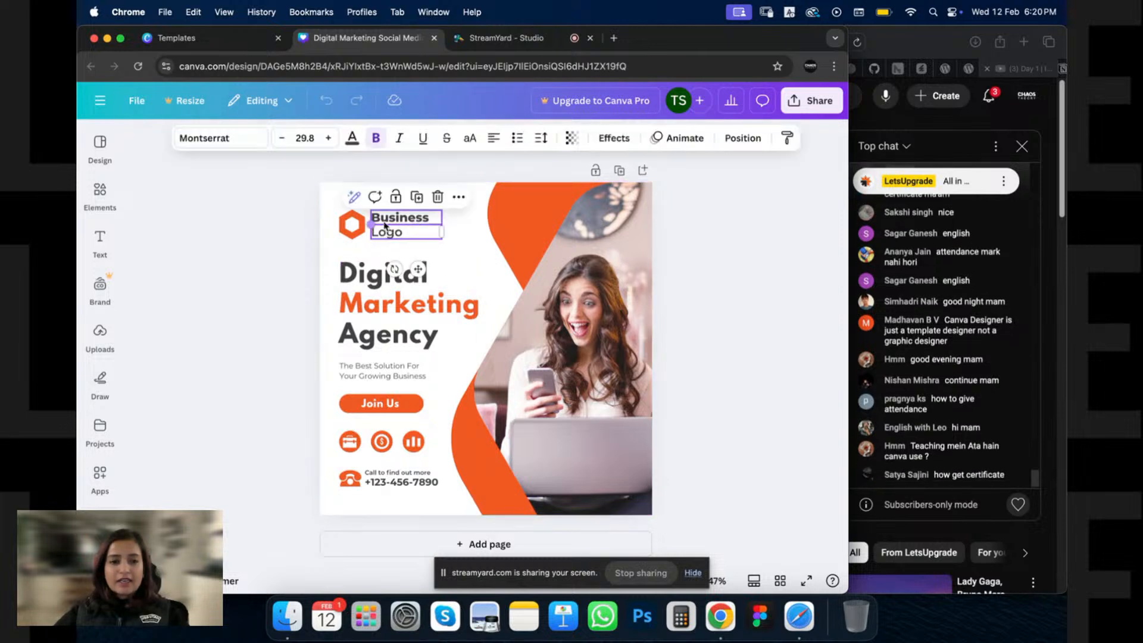
click(302, 262)
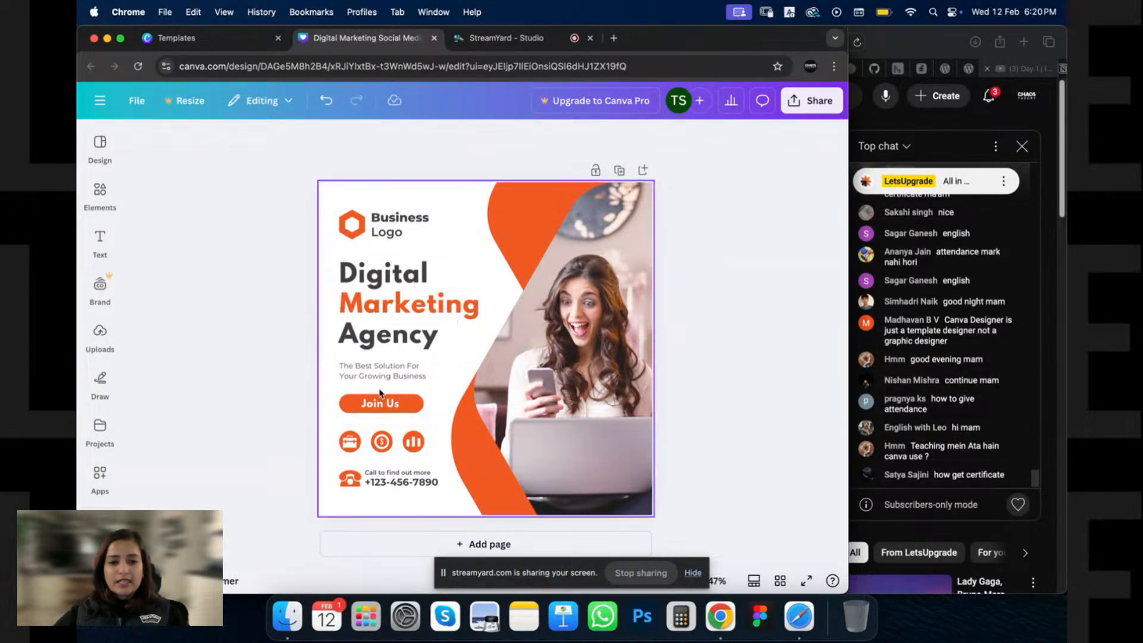
click(353, 481)
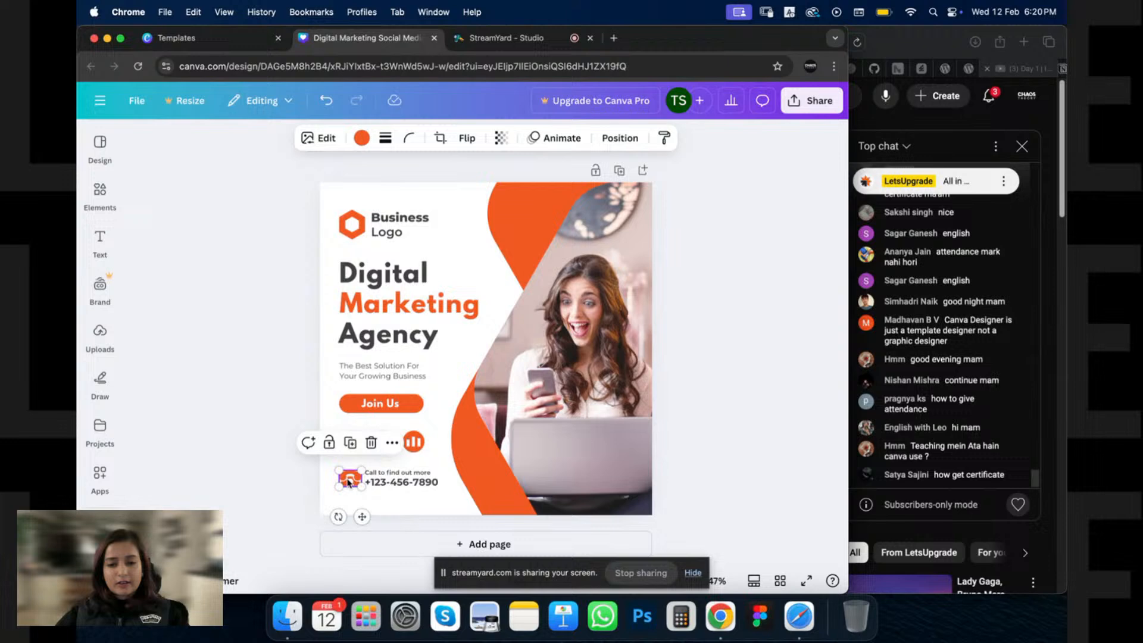
click(312, 357)
Step: Back in the search results, preview the White Yellow Modern Social Media Marketing template, review the upgrade offer for using it, and close both
key(ctrl+shift+Tab)
click(828, 107)
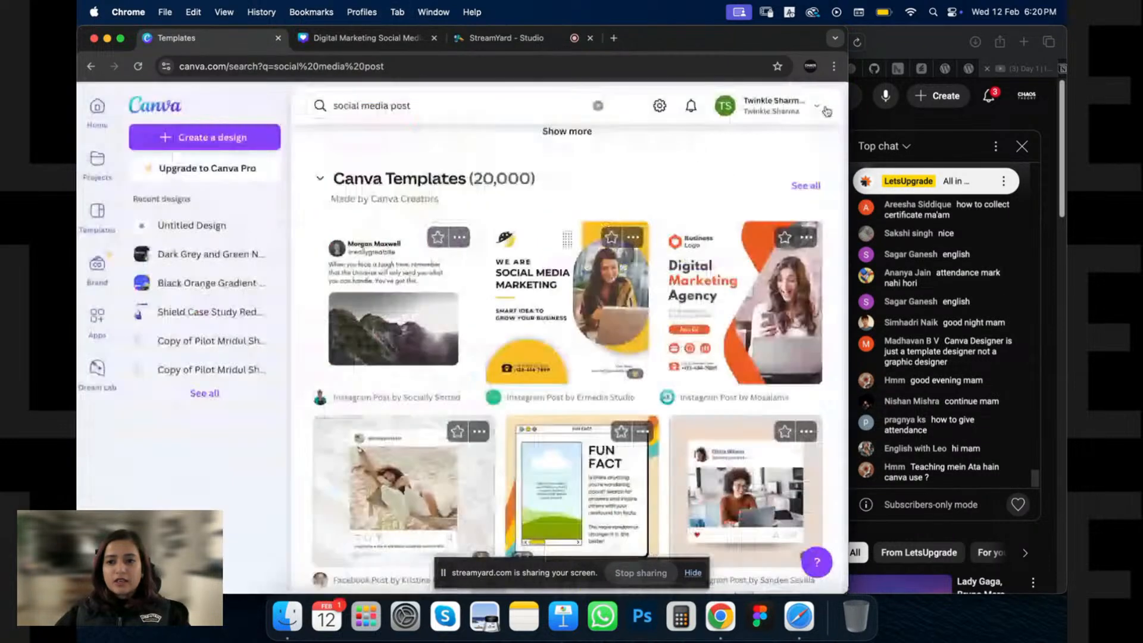
click(576, 310)
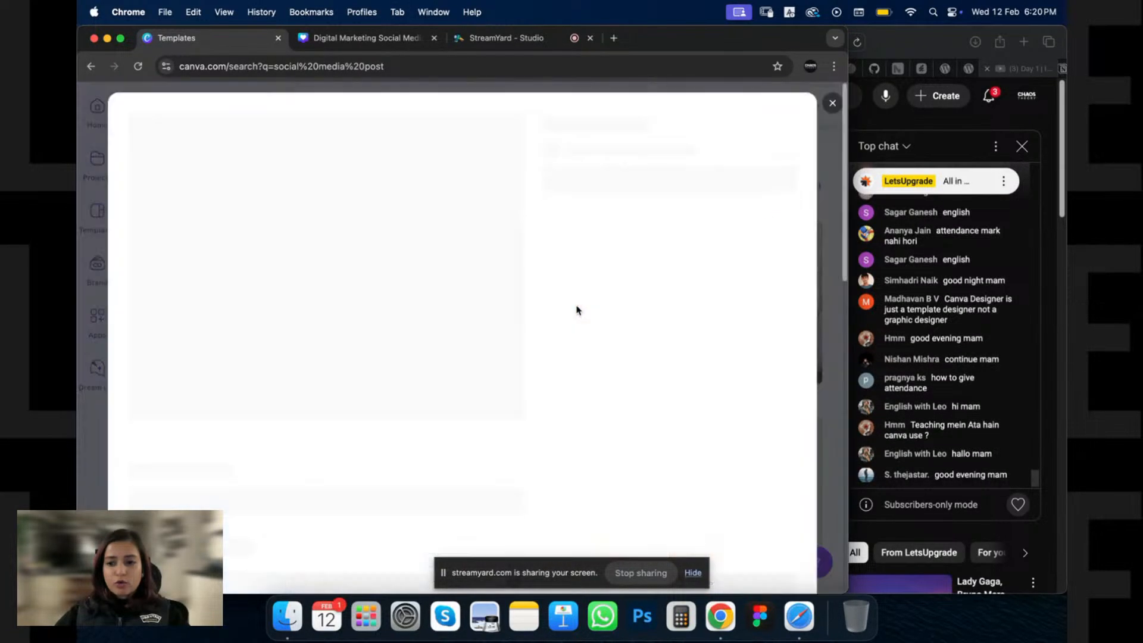
click(603, 286)
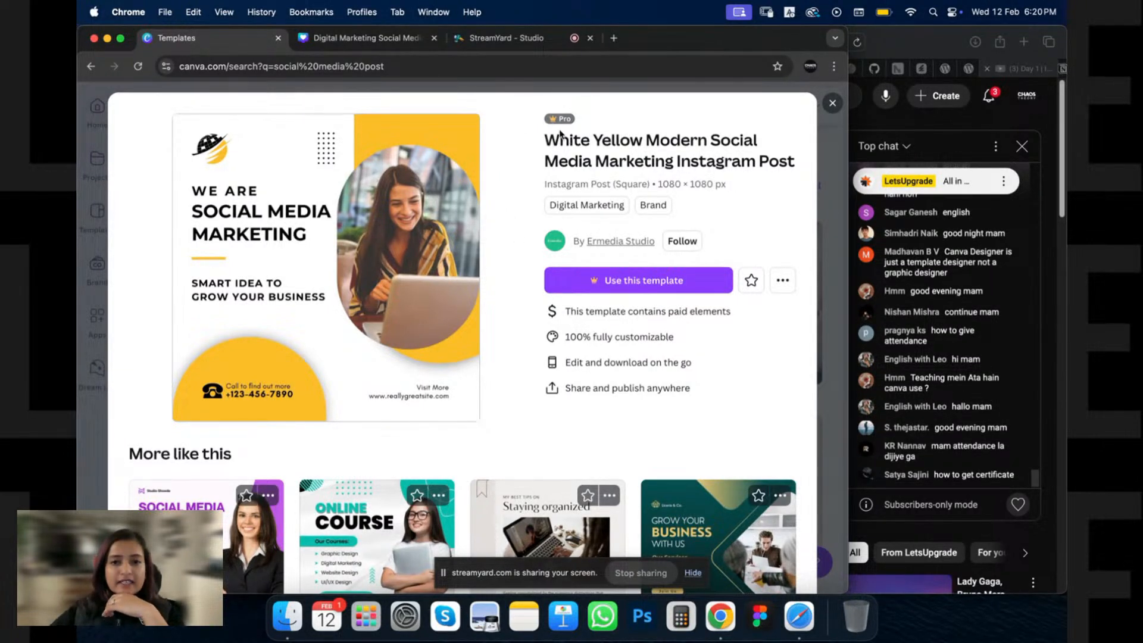
click(629, 284)
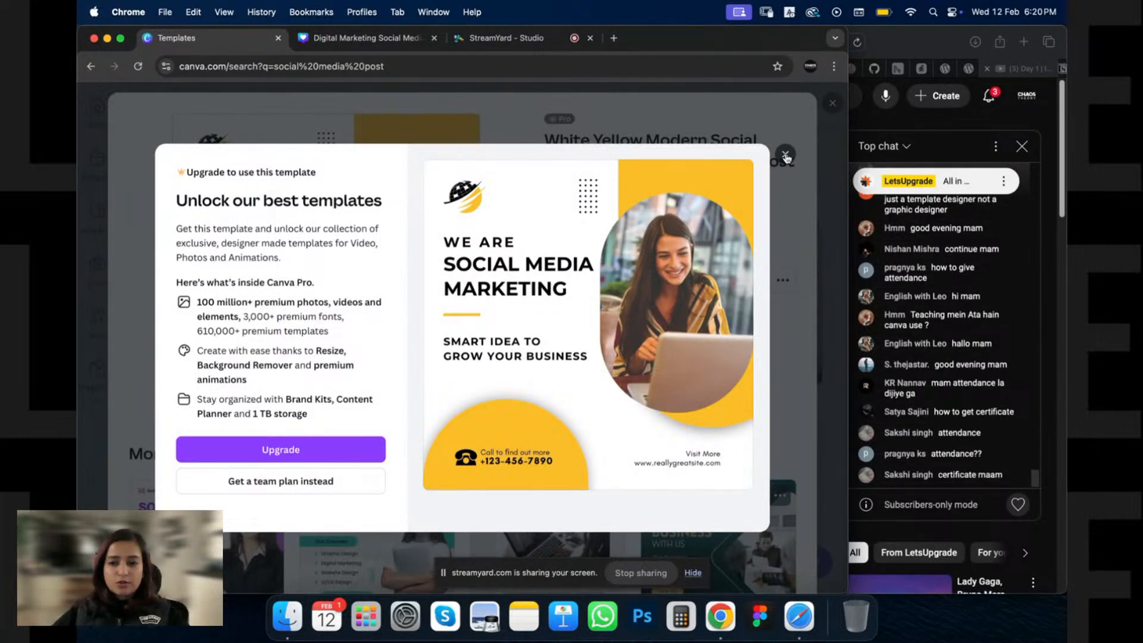
click(786, 156)
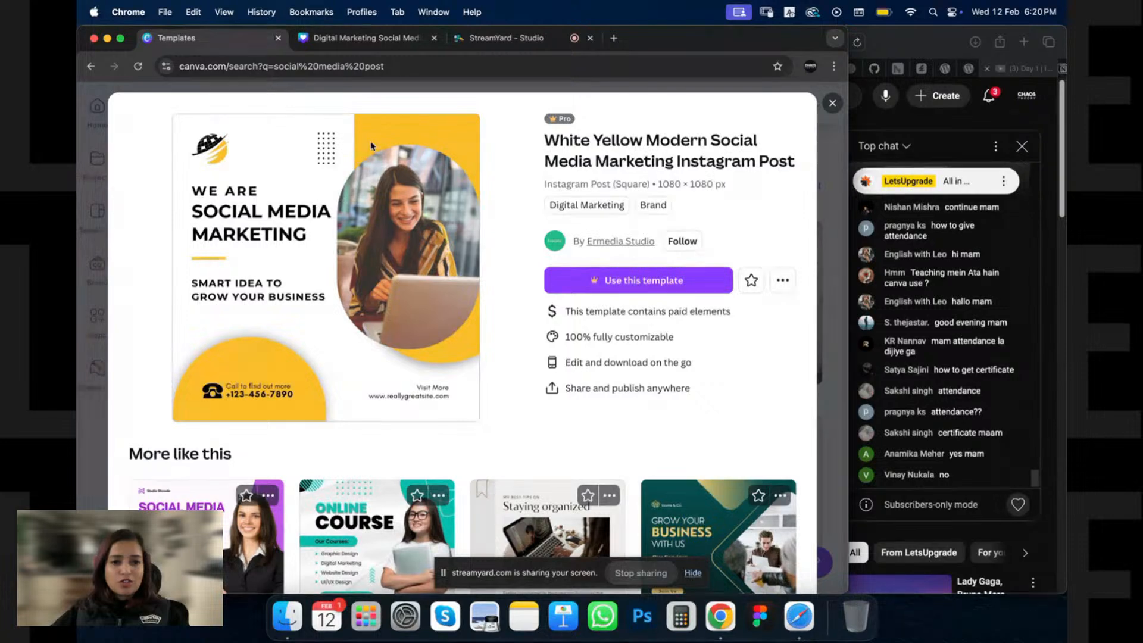
click(832, 104)
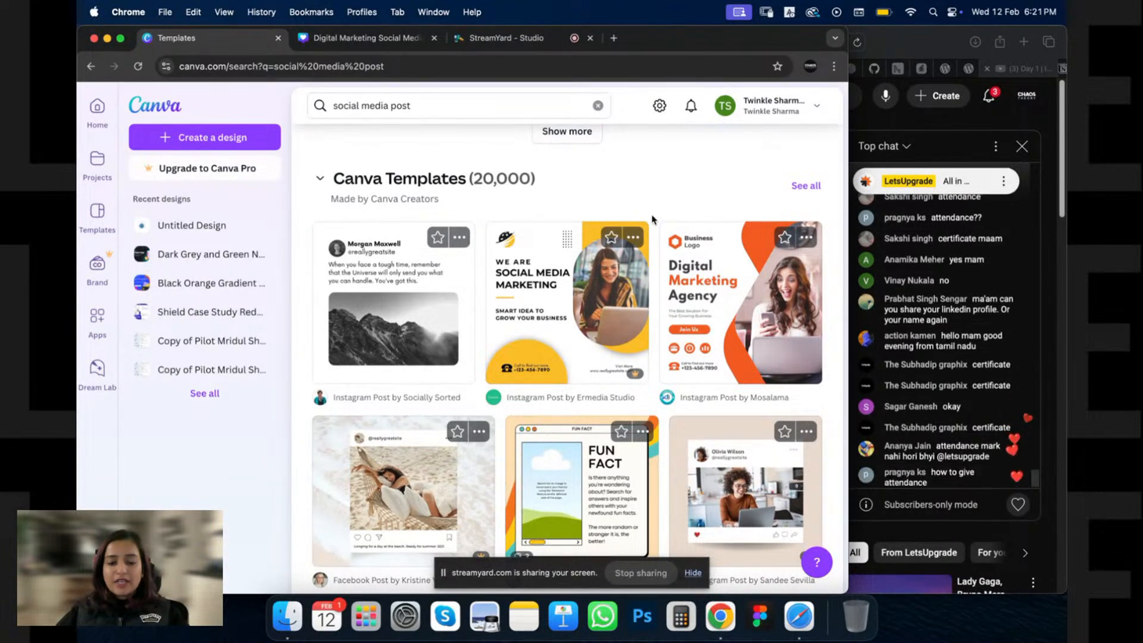
Step: Browse further down the Canva Templates results to compare free and Pro social media designs, and return to the start of the results
scroll(653, 226, down, 2)
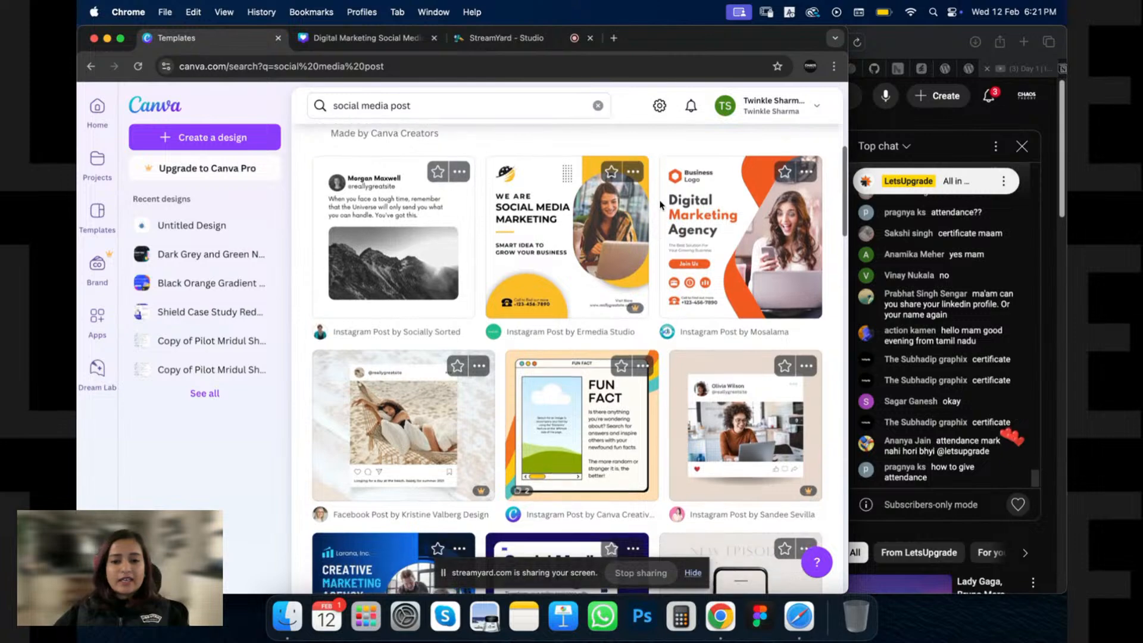
scroll(684, 268, down, 2)
scroll(702, 303, down, 4)
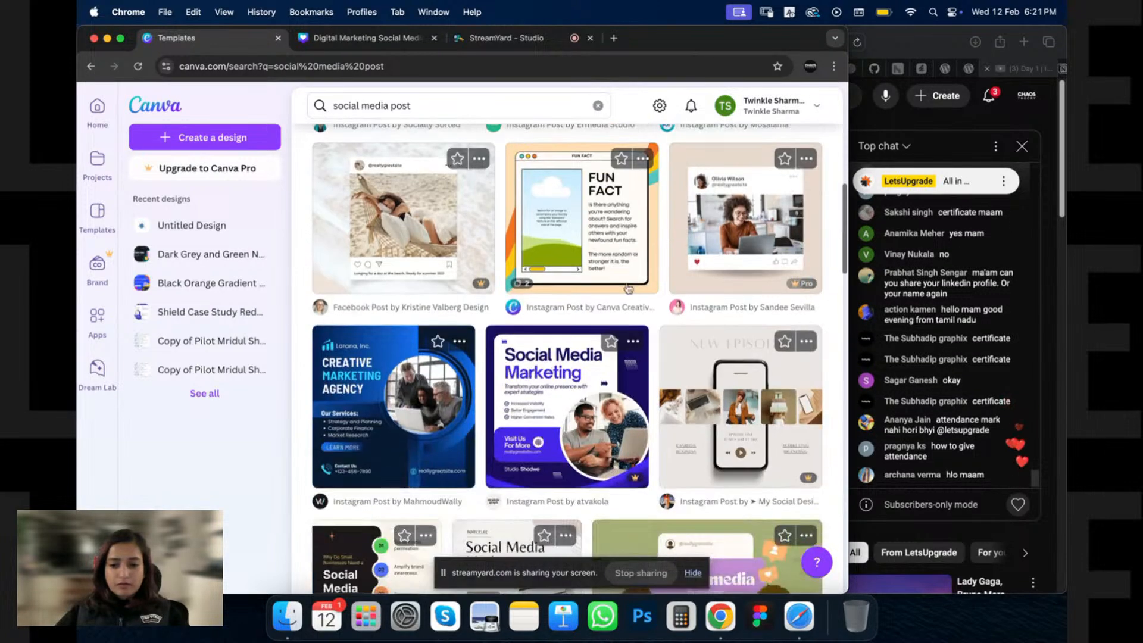
scroll(464, 346, down, 3)
scroll(465, 346, down, 3)
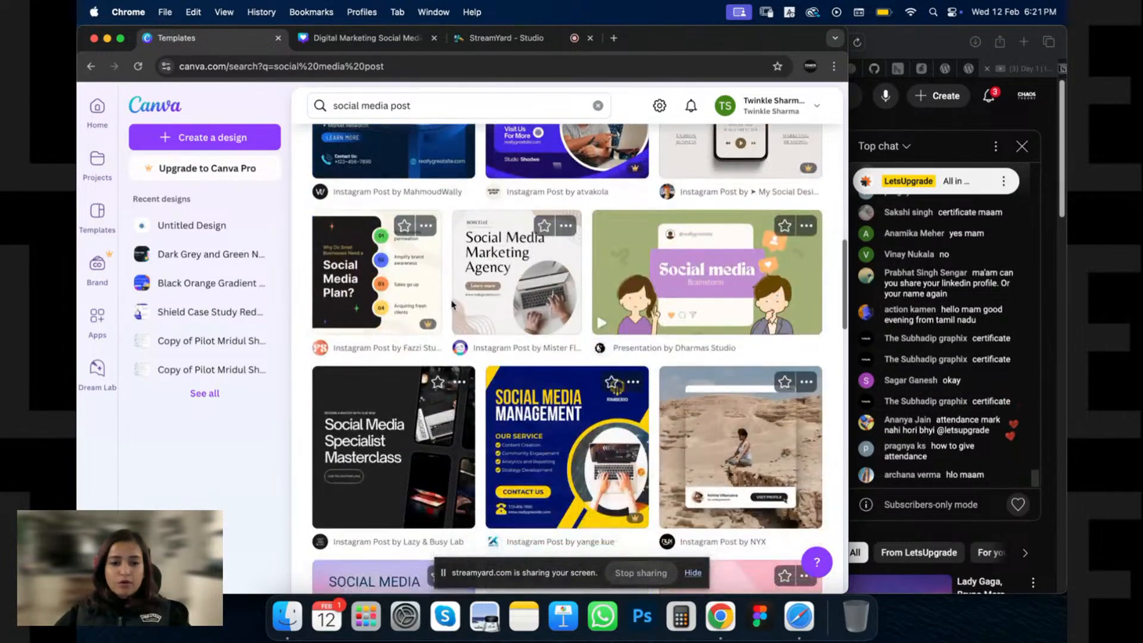
scroll(453, 324, up, 4)
scroll(450, 355, down, 4)
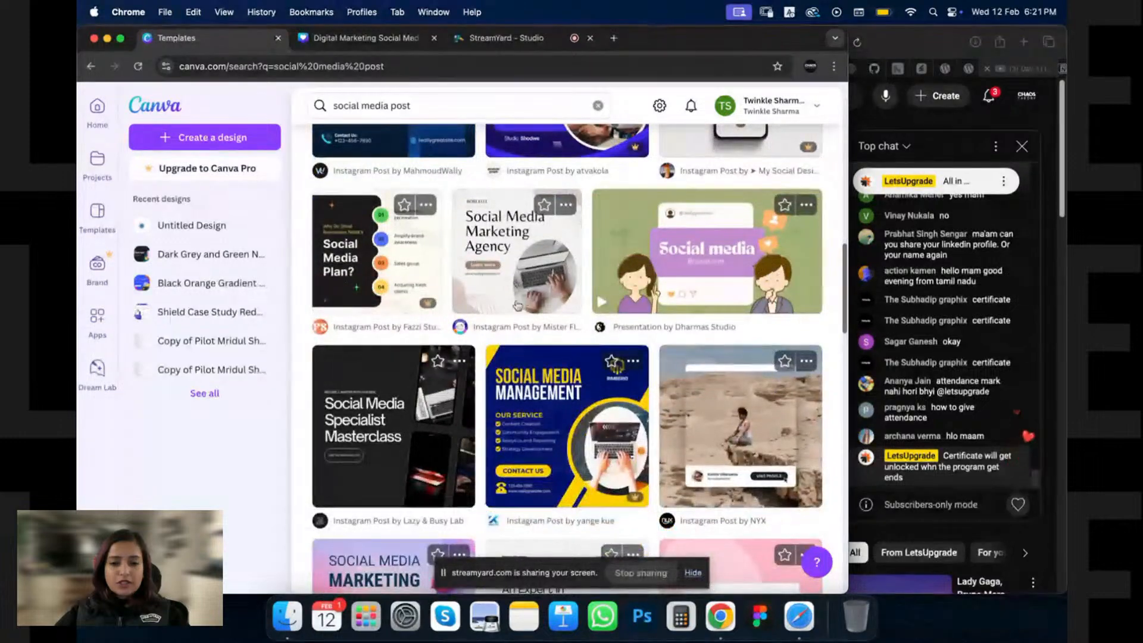
scroll(467, 289, down, 5)
scroll(476, 277, down, 3)
scroll(474, 262, down, 3)
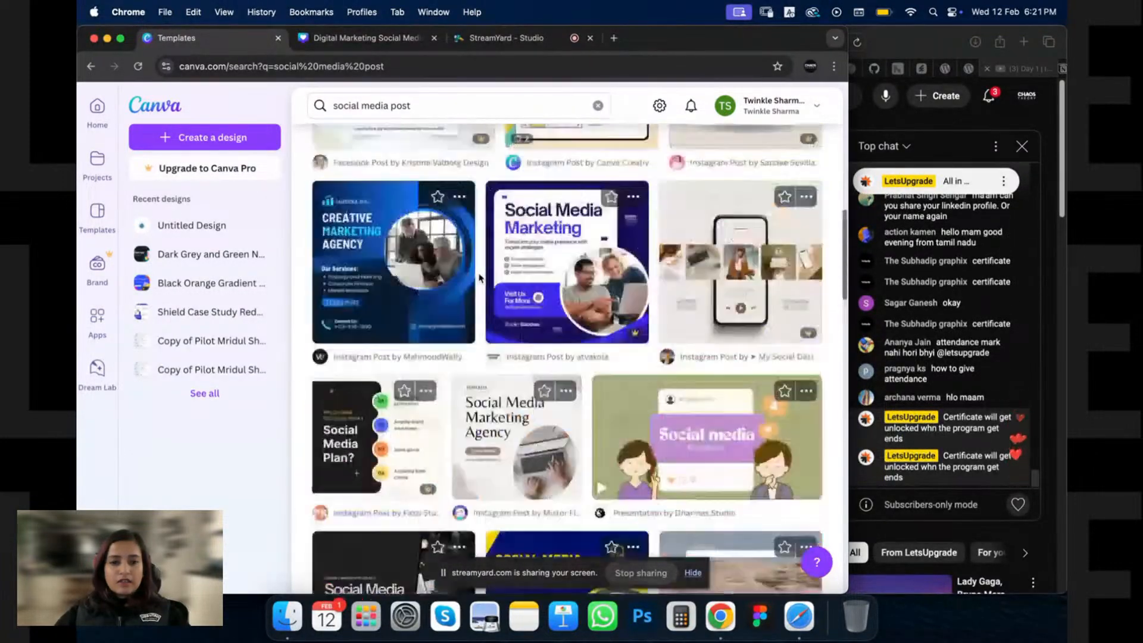
scroll(465, 386, up, 15)
Step: Check the opened Digital Marketing design, and preview its source template again in the search results before closing the preview
click(380, 39)
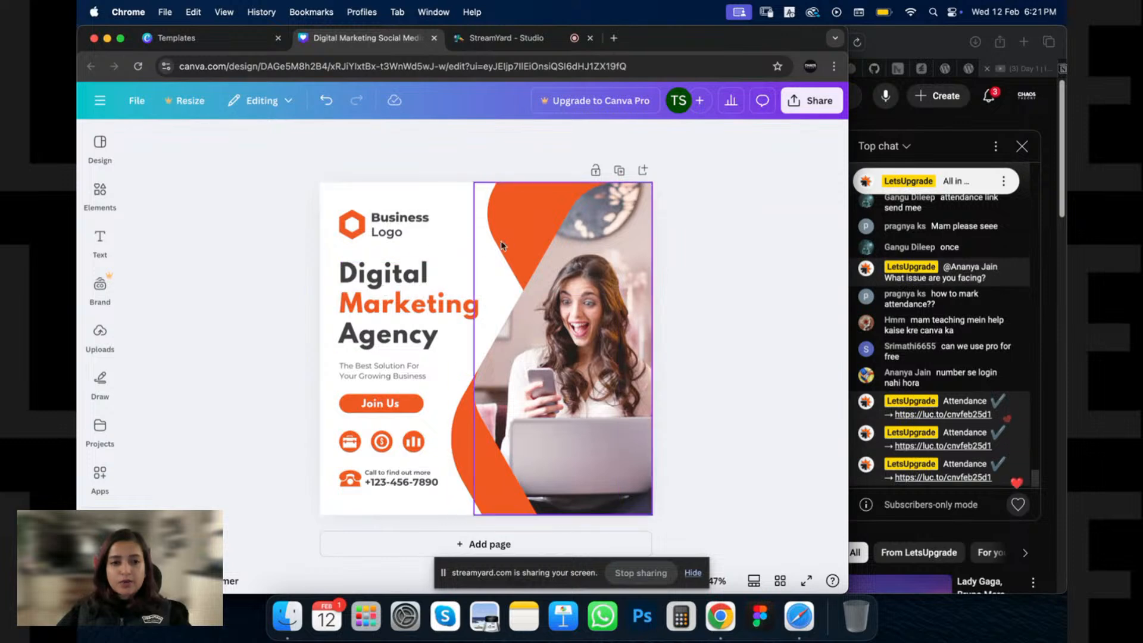
click(241, 42)
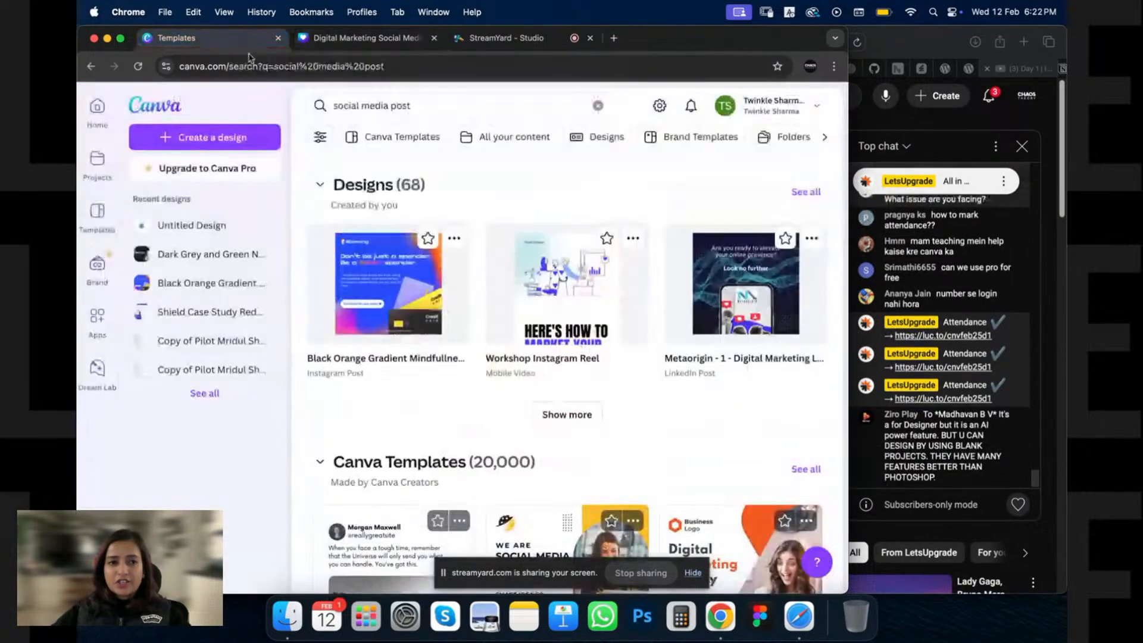
scroll(621, 330, down, 3)
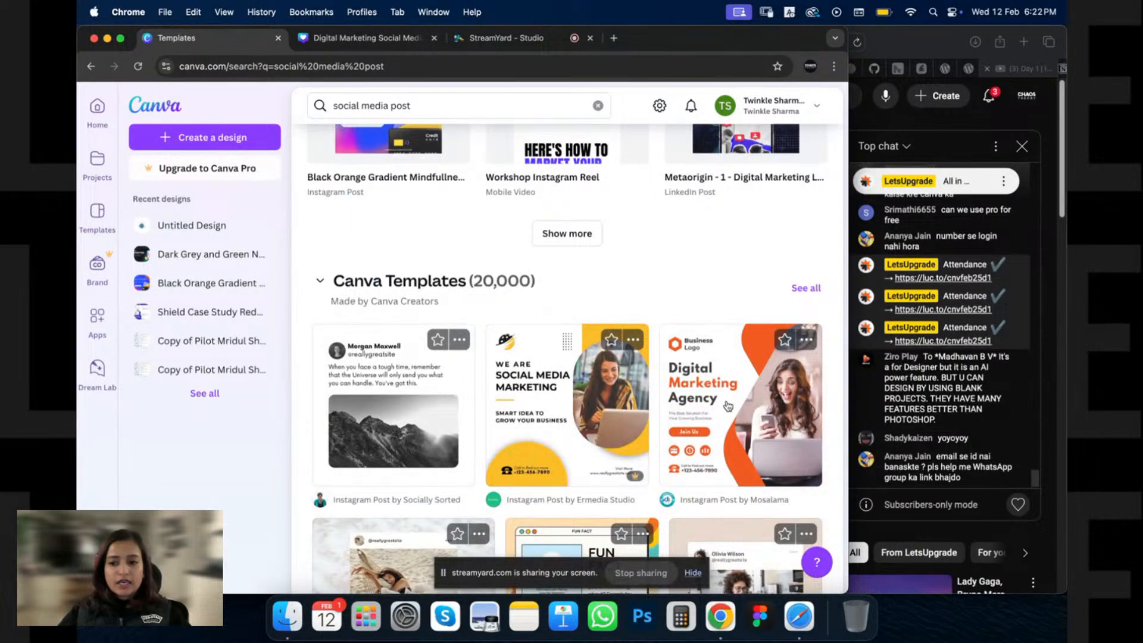
click(694, 385)
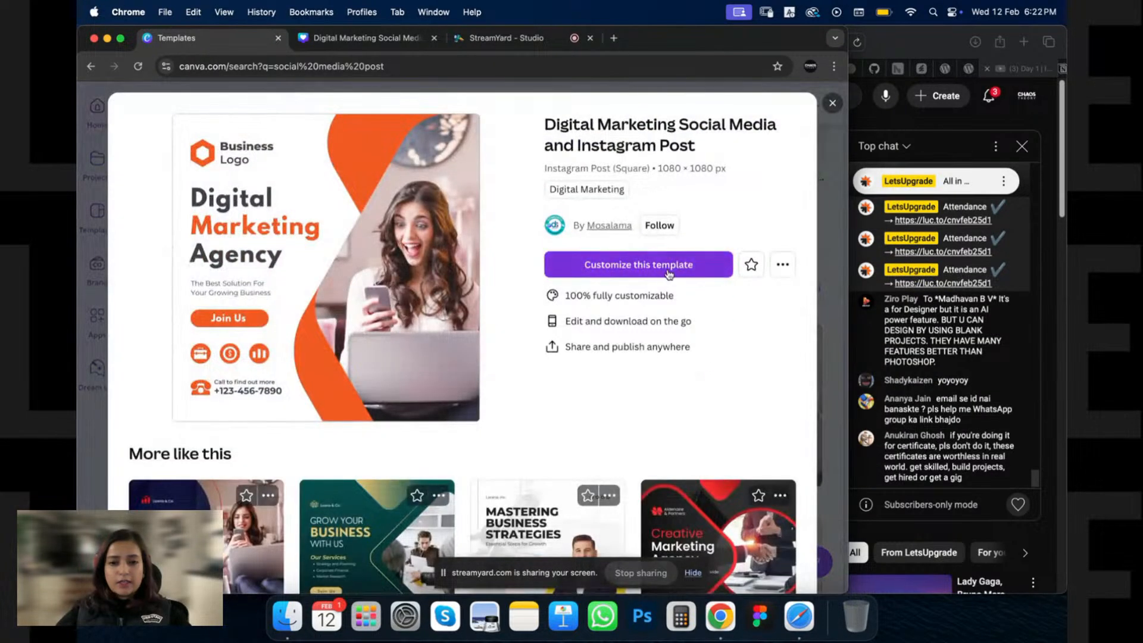
click(832, 103)
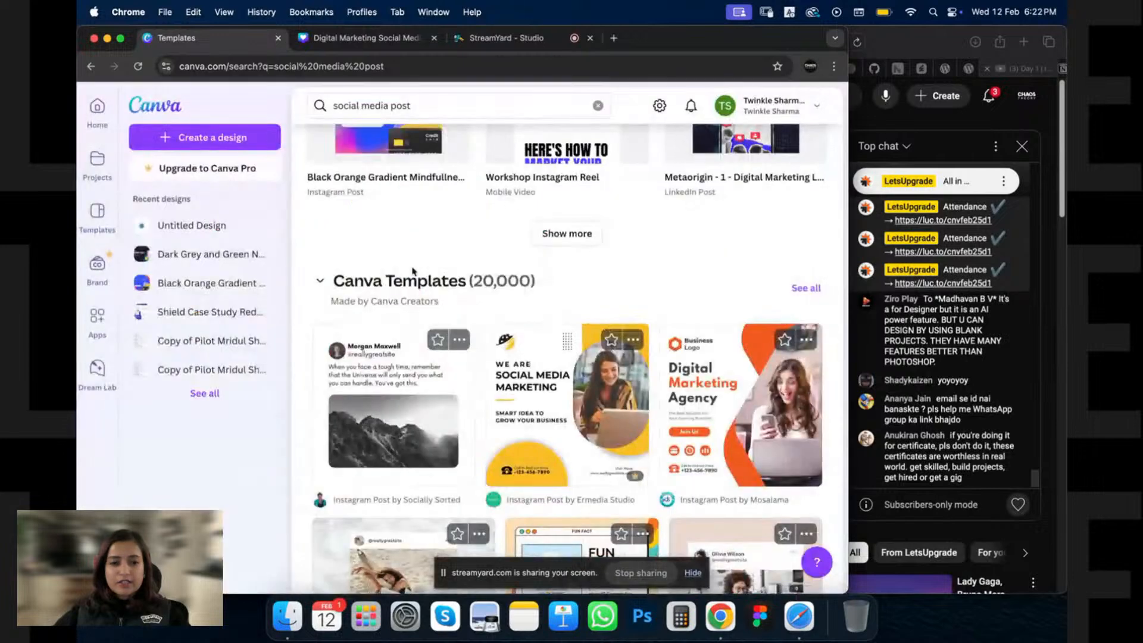
scroll(413, 273, up, 3)
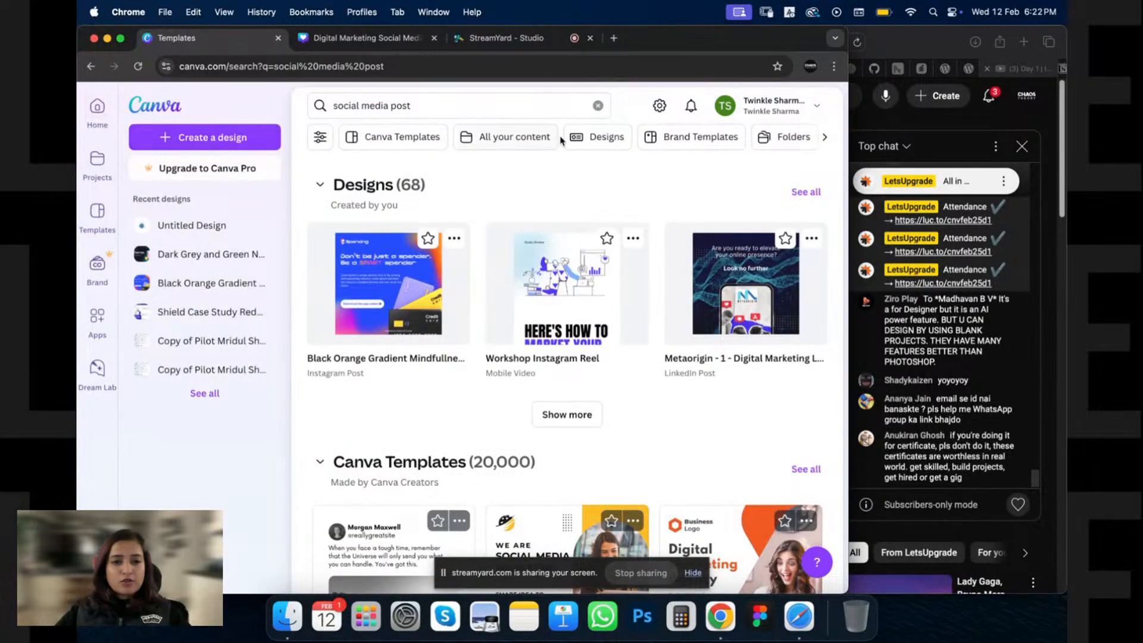
Step: Return to the home page and look through the recent designs
click(98, 108)
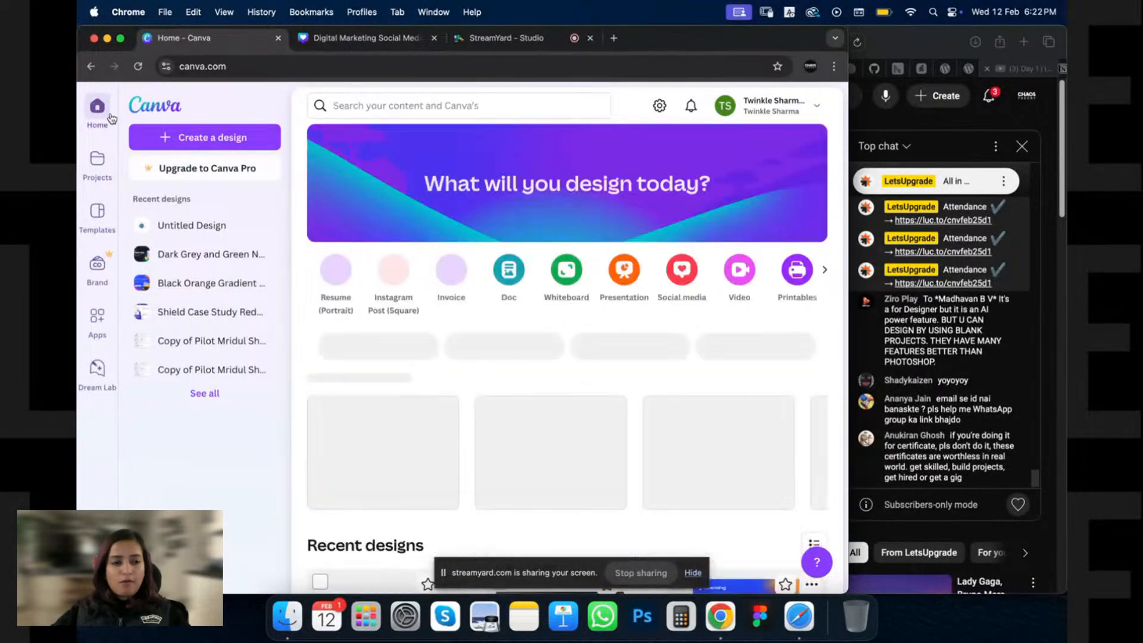
scroll(415, 261, down, 3)
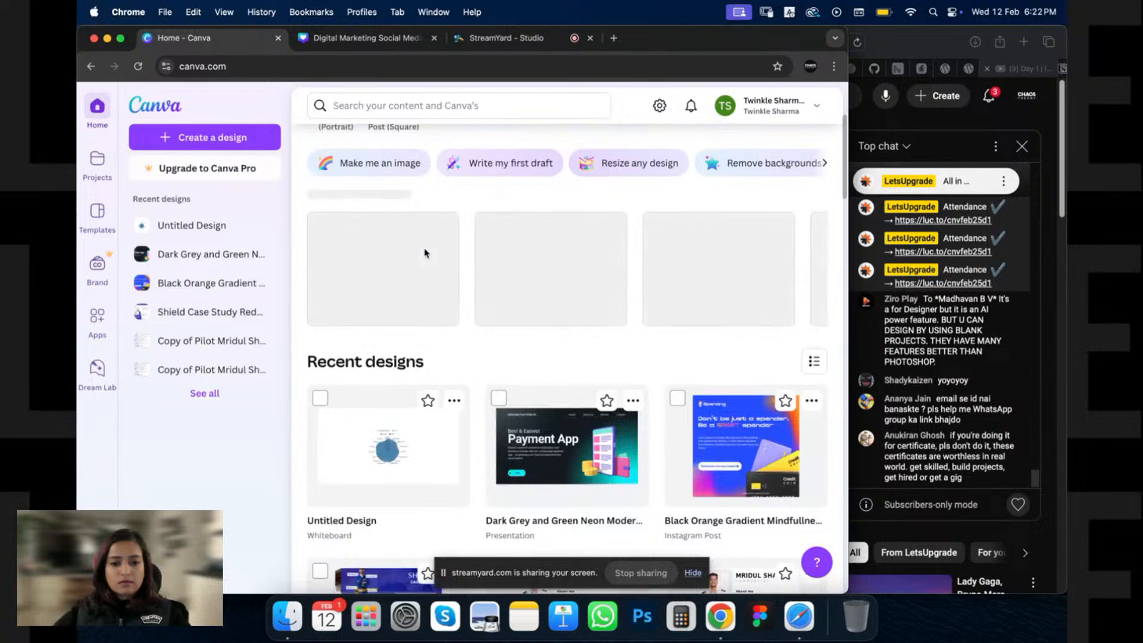
scroll(427, 256, up, 3)
scroll(428, 256, down, 3)
scroll(427, 227, down, 3)
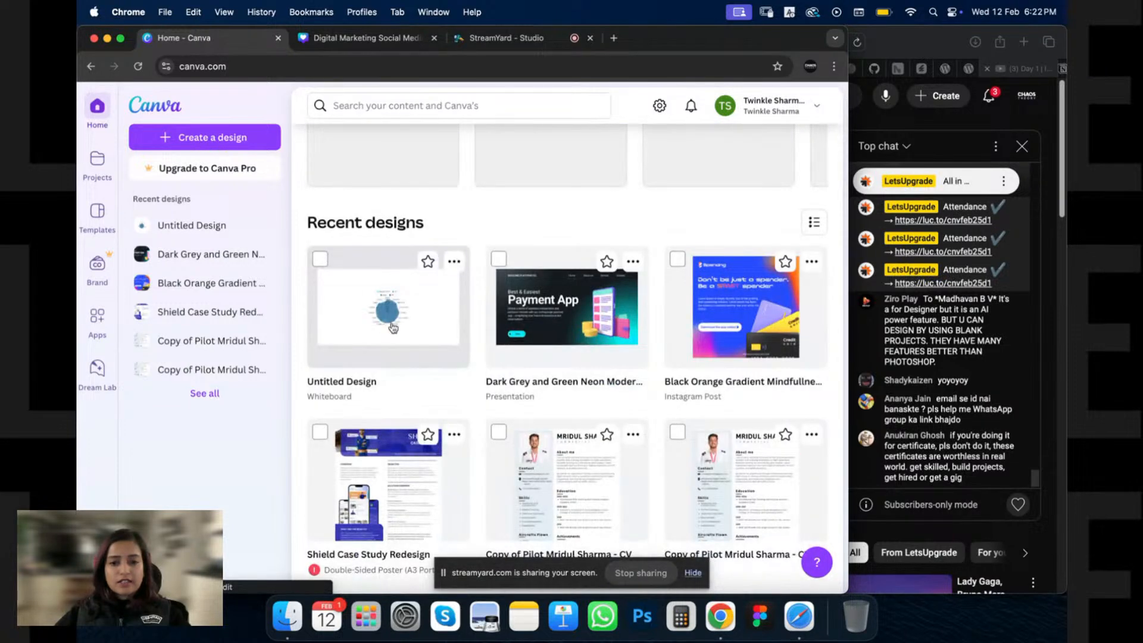
Step: Go back to the start of the home page, switch to the Digital Marketing design, and move the screen-sharing notice clear of it
scroll(426, 288, up, 3)
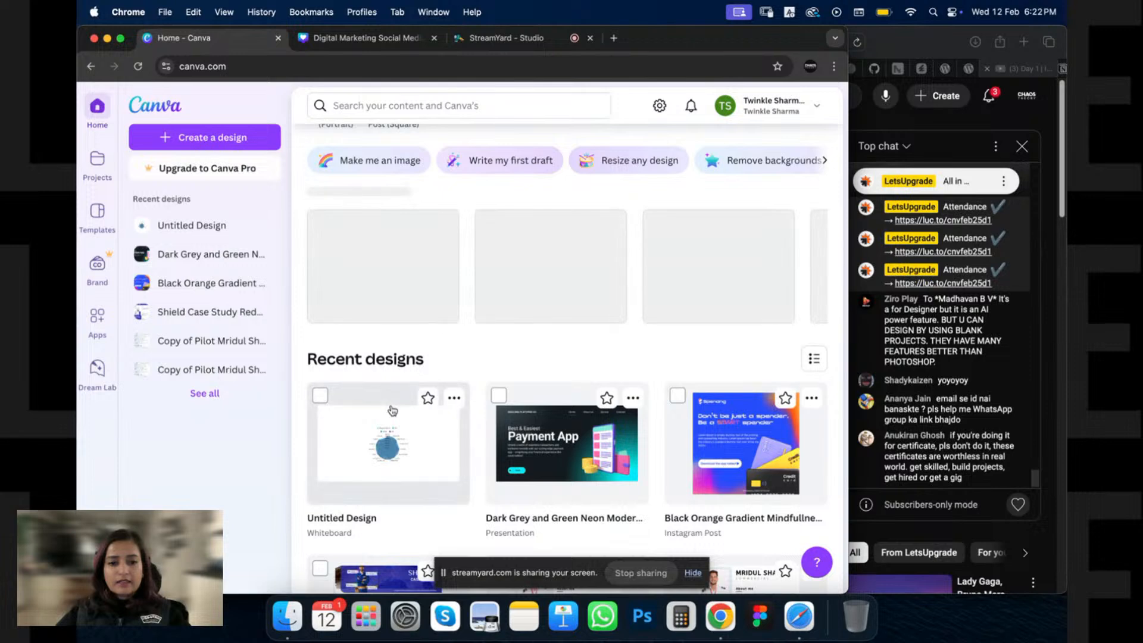
scroll(476, 346, up, 2)
scroll(476, 346, up, 2)
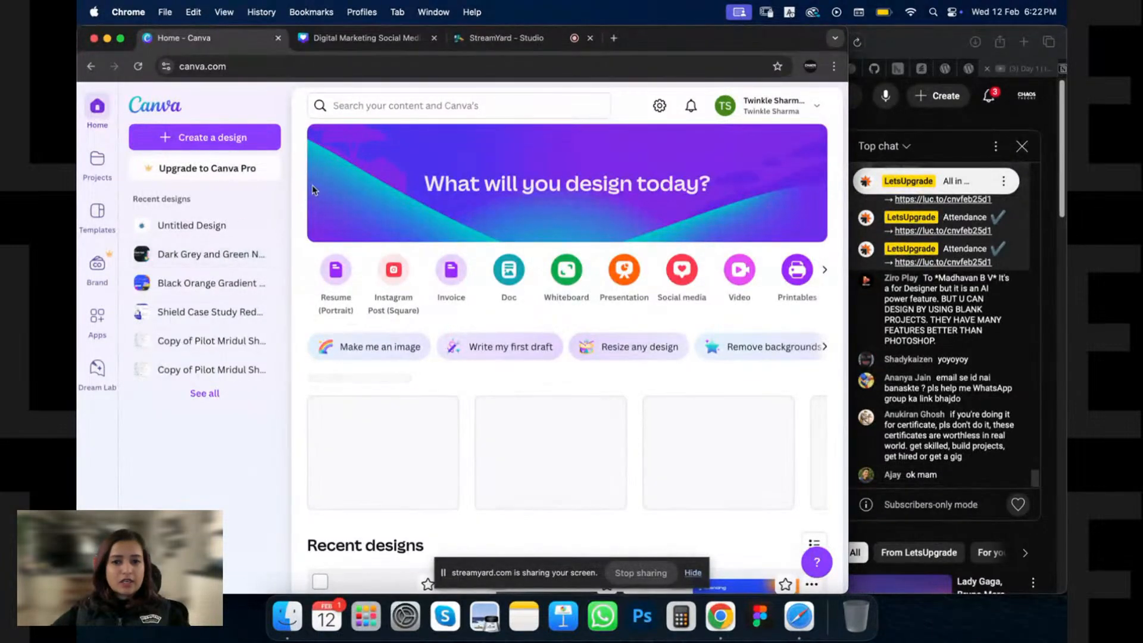
key(ctrl+Tab)
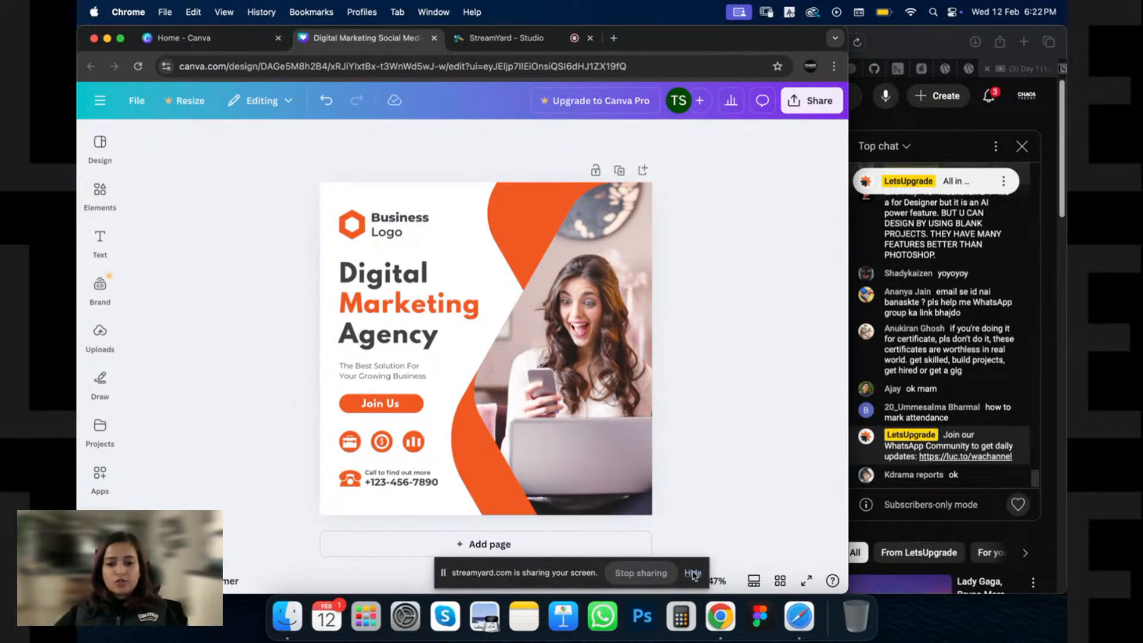
drag(608, 572, 598, 607)
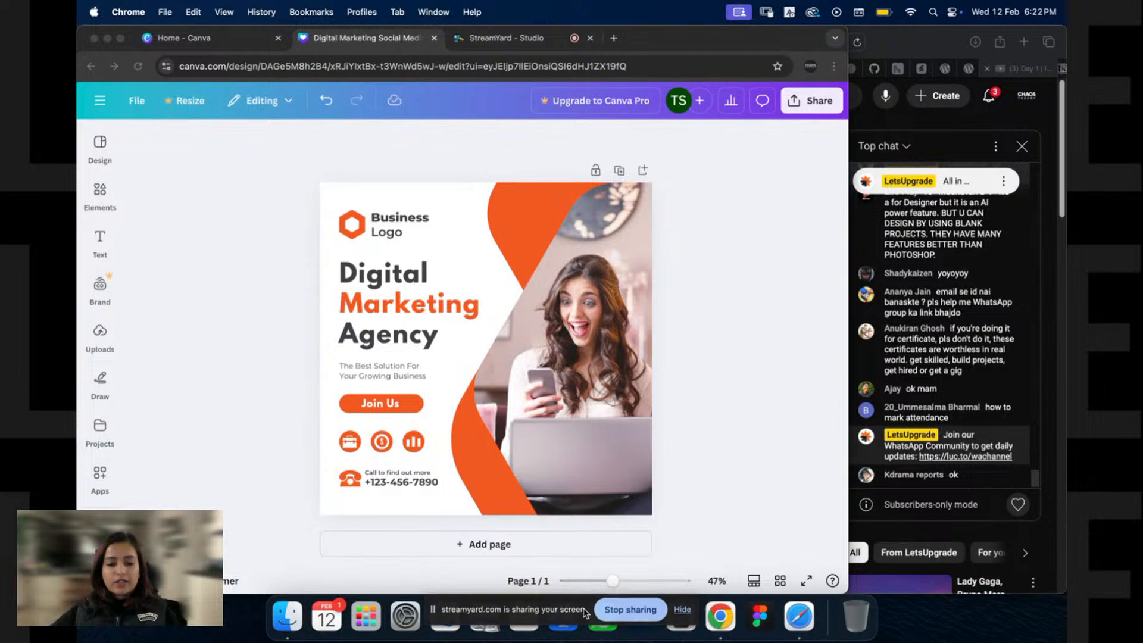
click(233, 226)
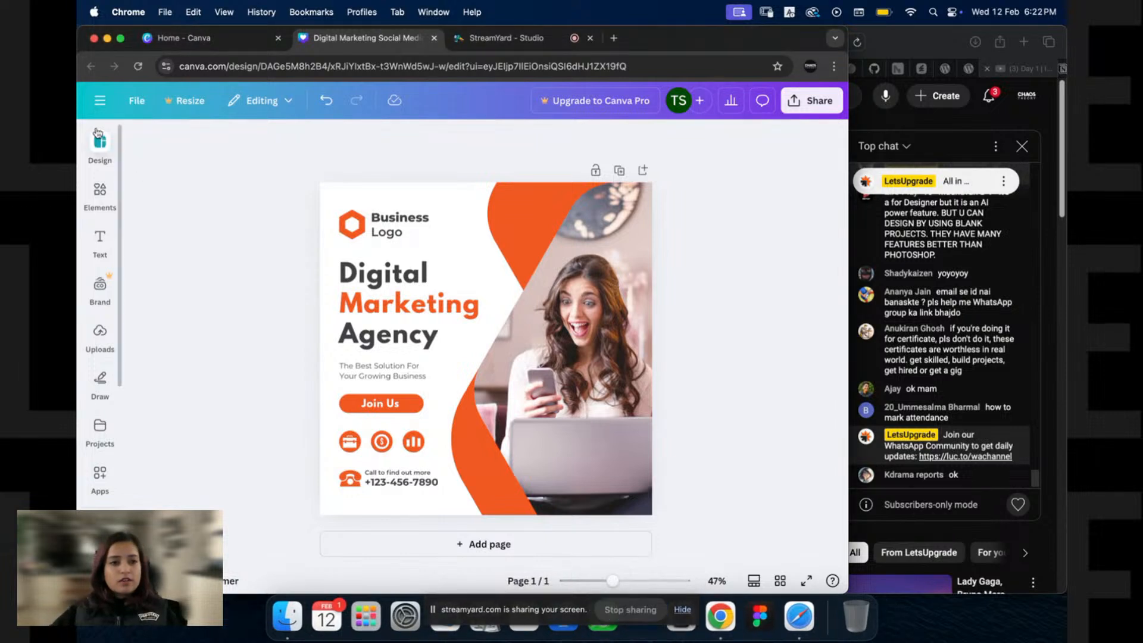
Step: Look through the editor's main navigation with its recent designs and close it again
click(100, 104)
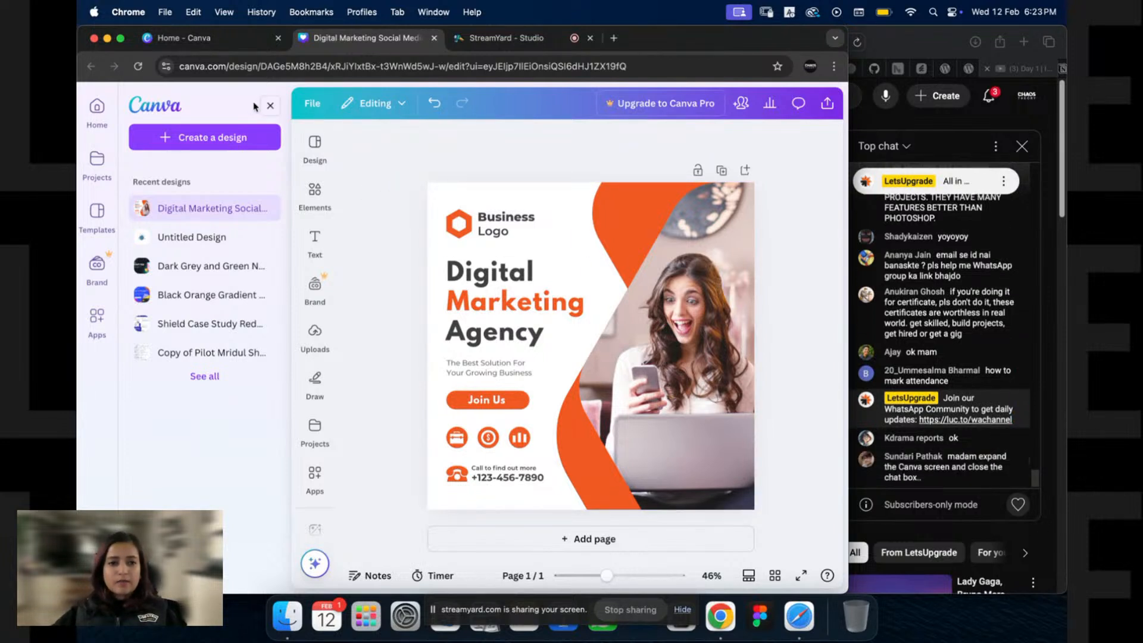
click(271, 107)
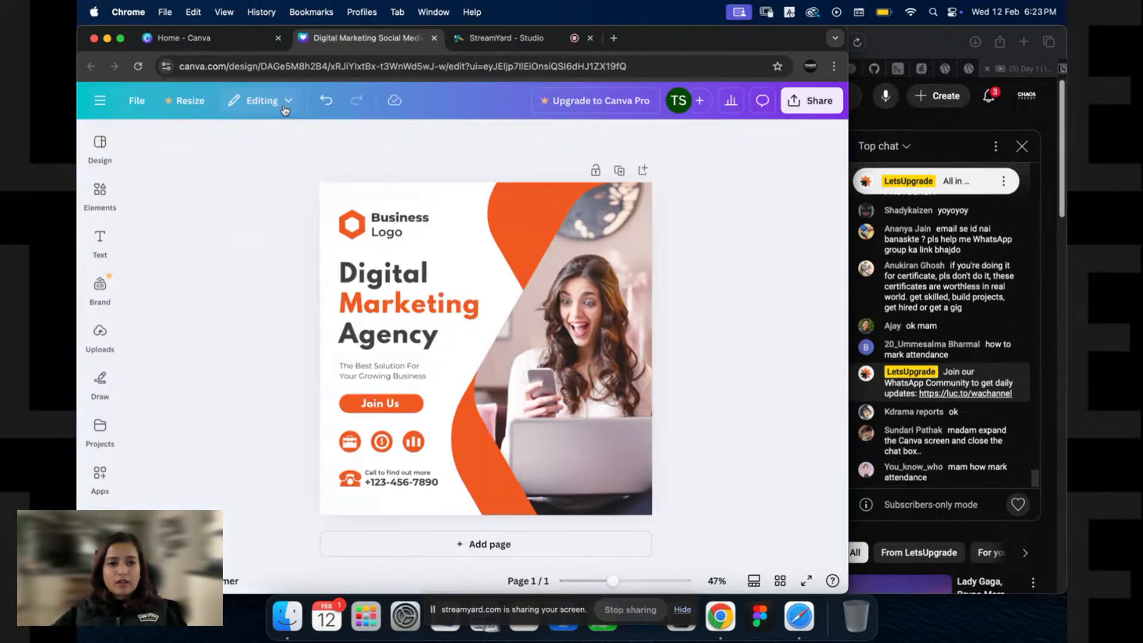
click(100, 101)
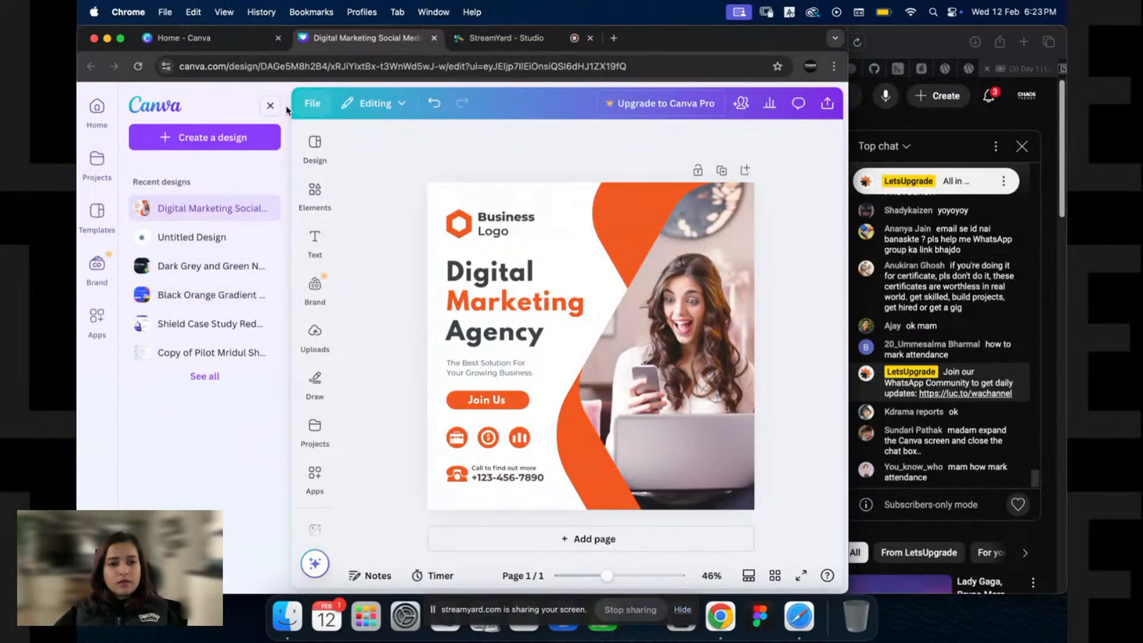
click(270, 105)
Step: Preview the 12 Columns guide layout over the design and dismiss it without adding the guides
click(136, 101)
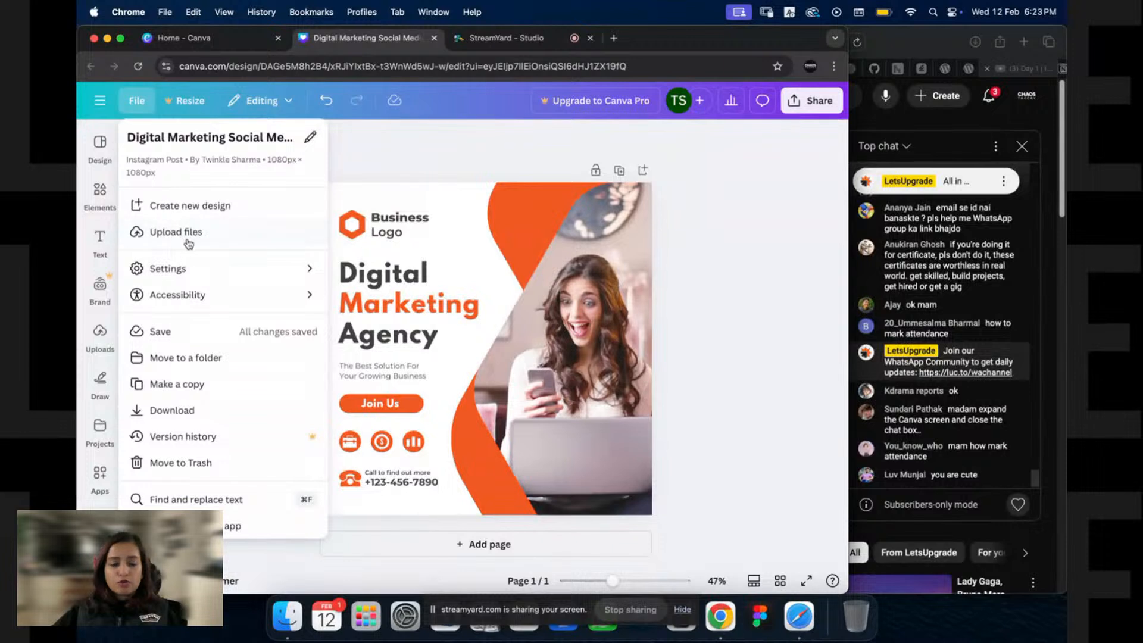
mouse_move(164, 277)
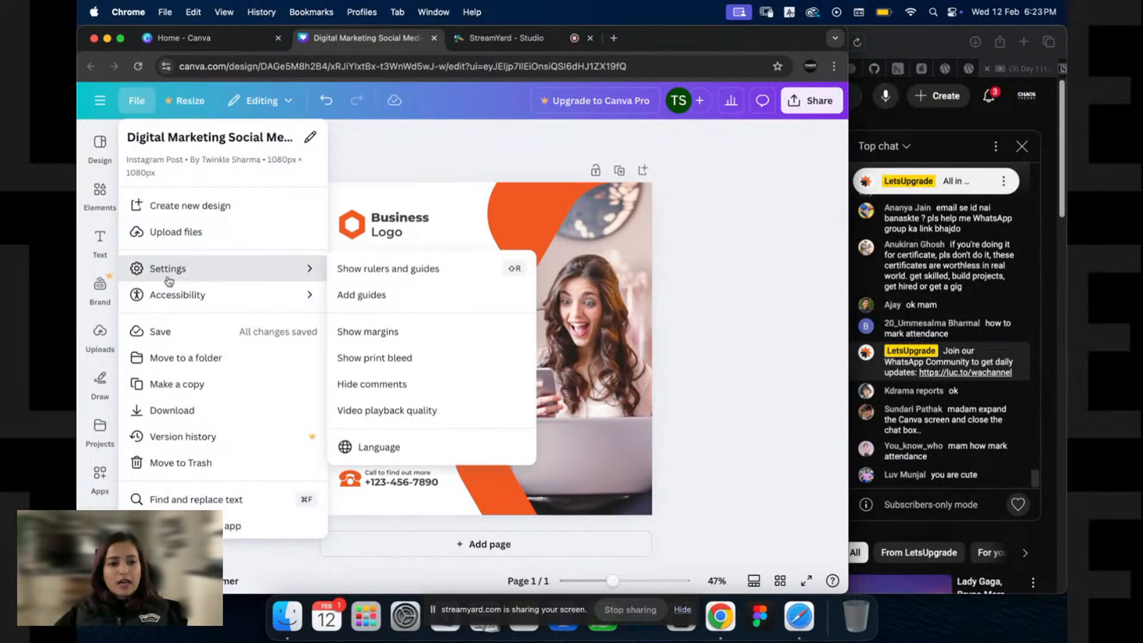
click(362, 294)
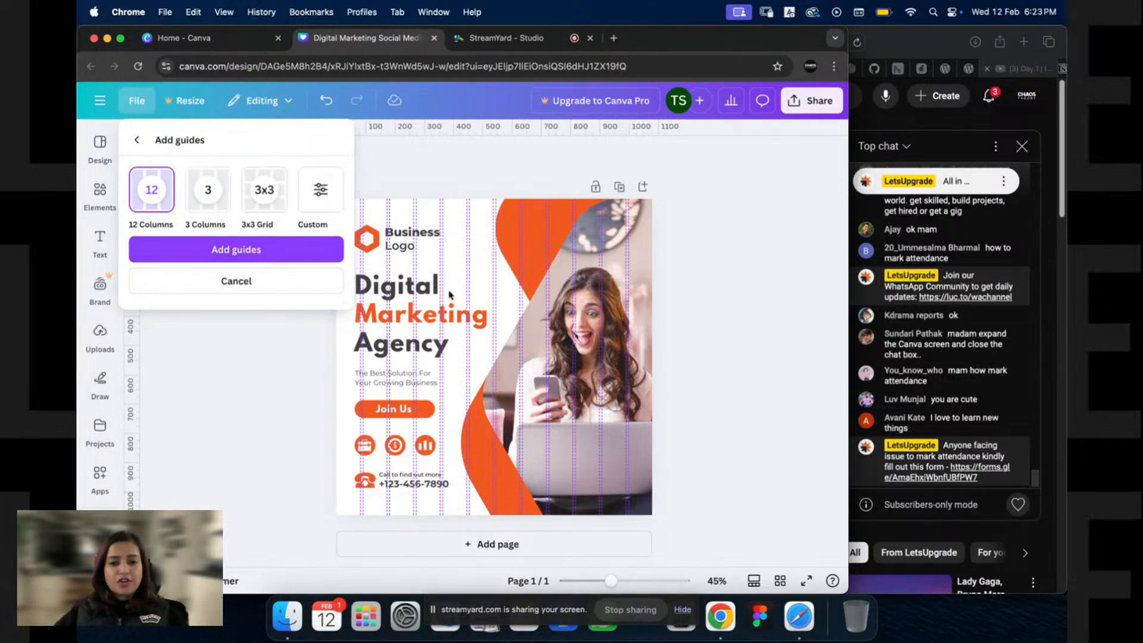
click(623, 166)
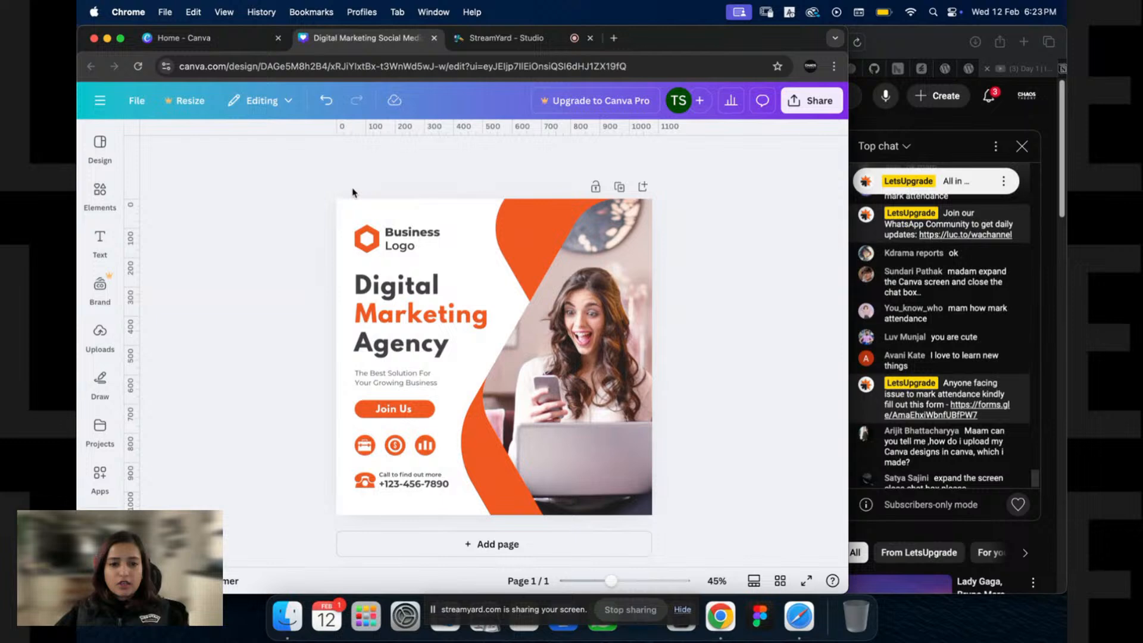
Step: Check the template suggestions for the design and close them again
click(98, 197)
click(80, 154)
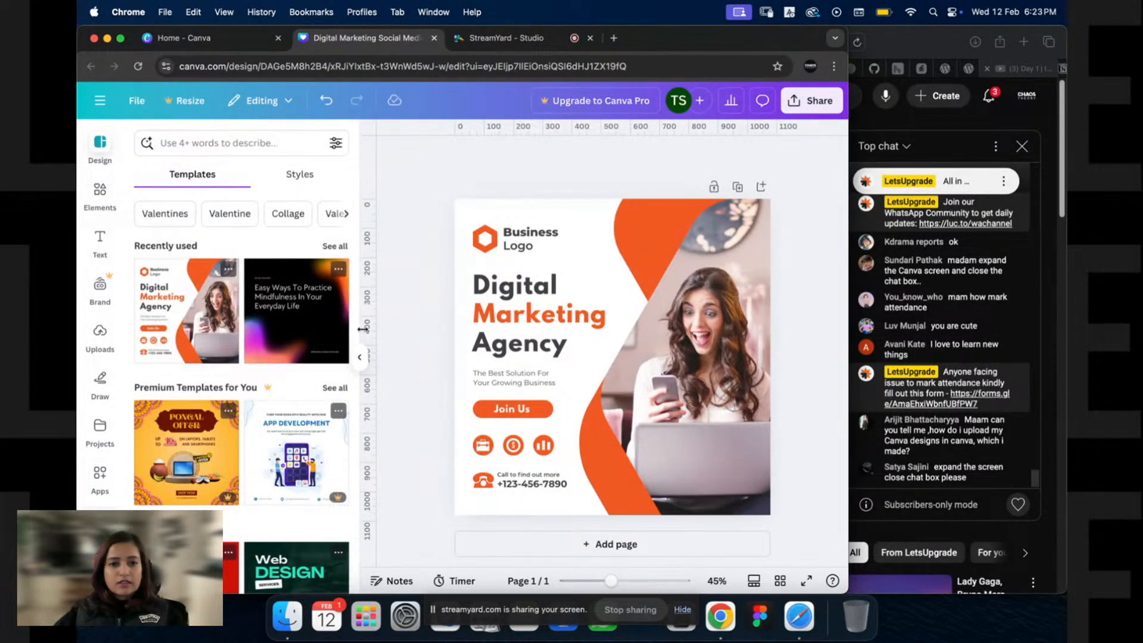
click(359, 357)
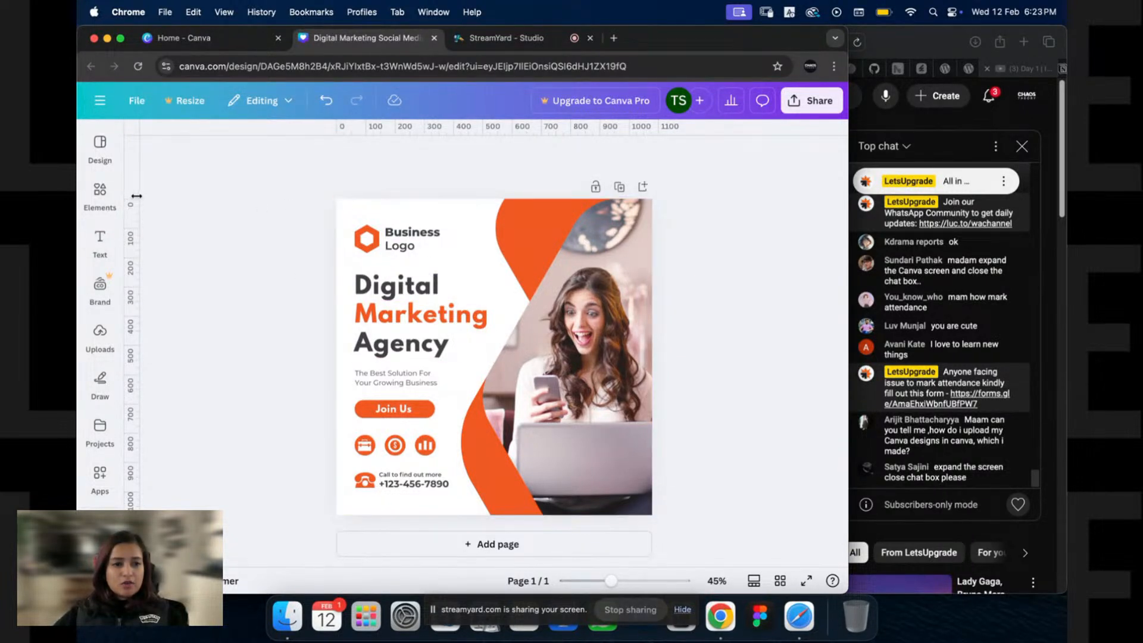
Step: Place vertical guides at 61 px and near the photo's outer edge, and shift the first guide to about 97 px
drag(136, 196, 351, 247)
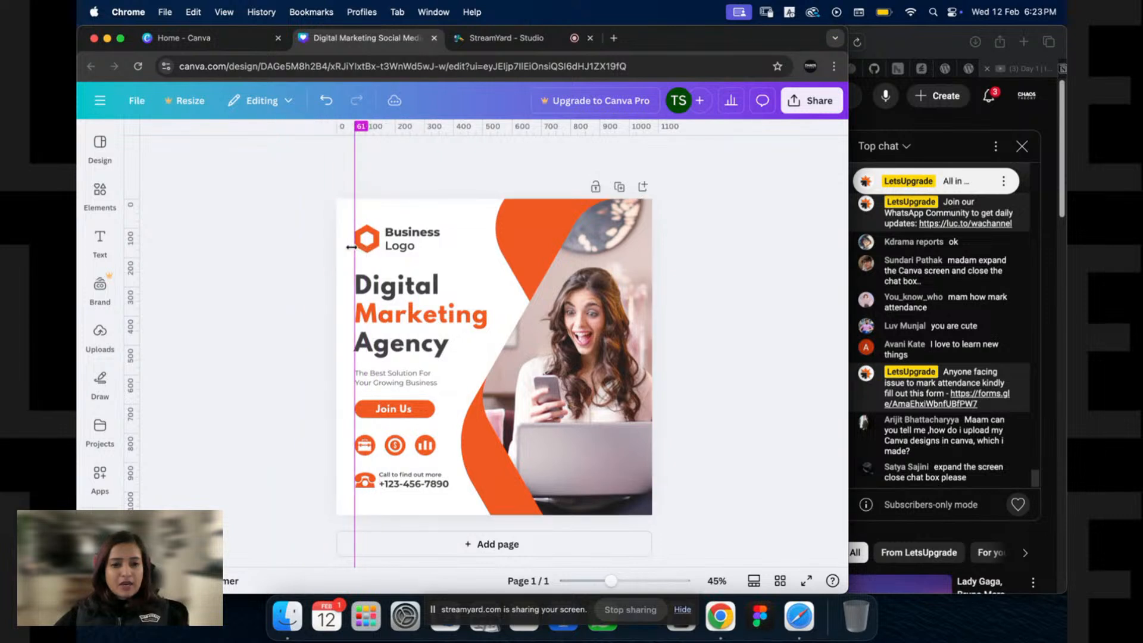
click(137, 101)
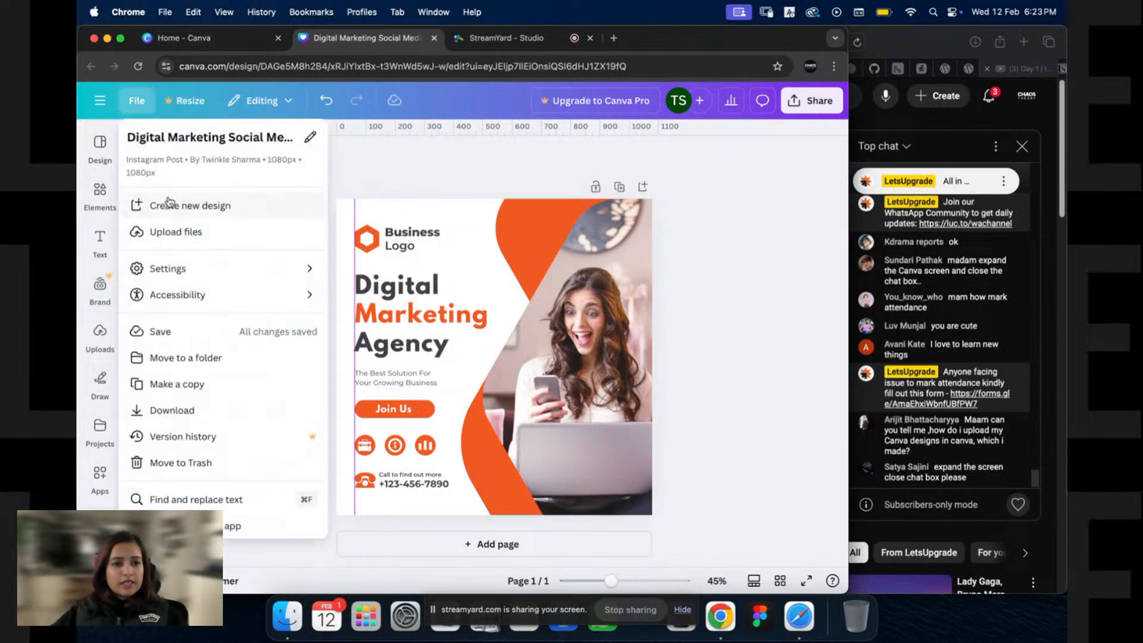
mouse_move(274, 265)
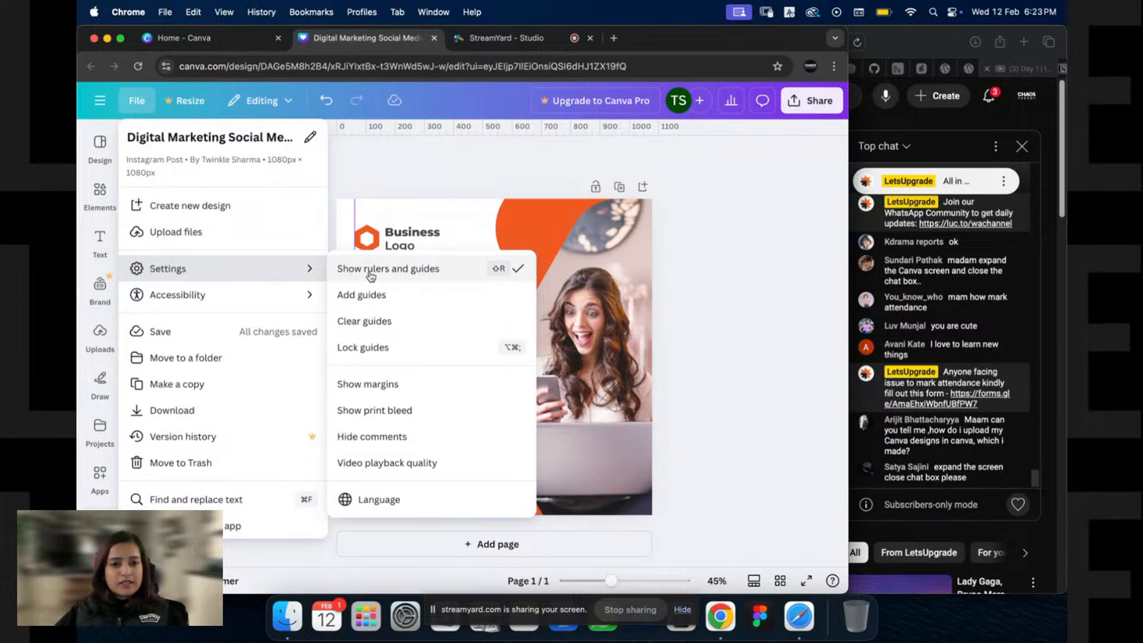
click(425, 172)
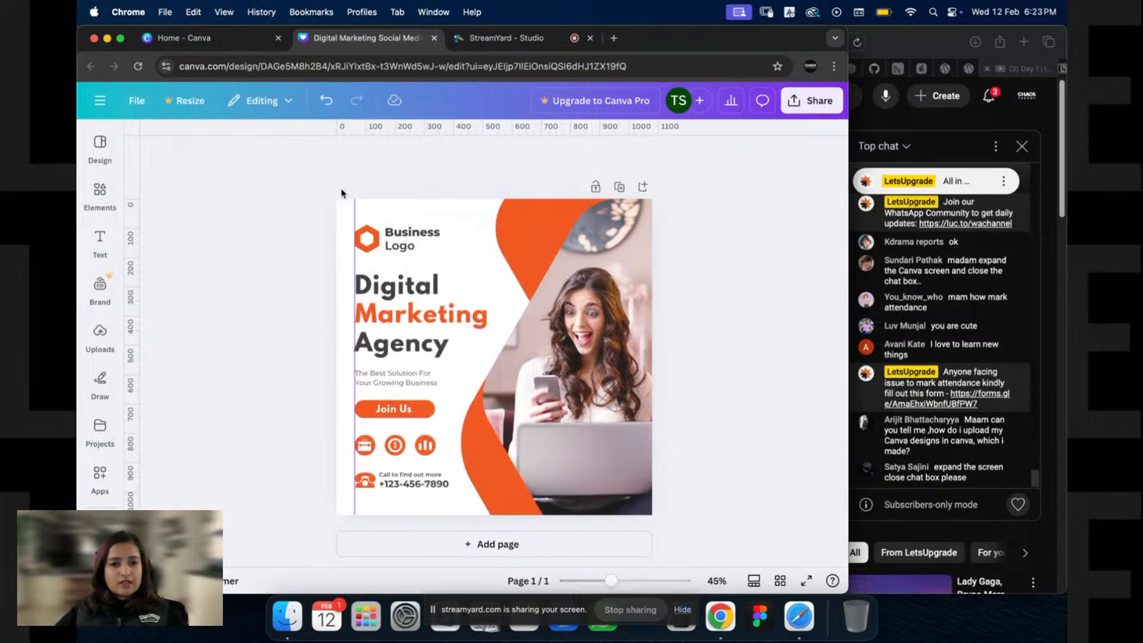
drag(132, 216, 630, 233)
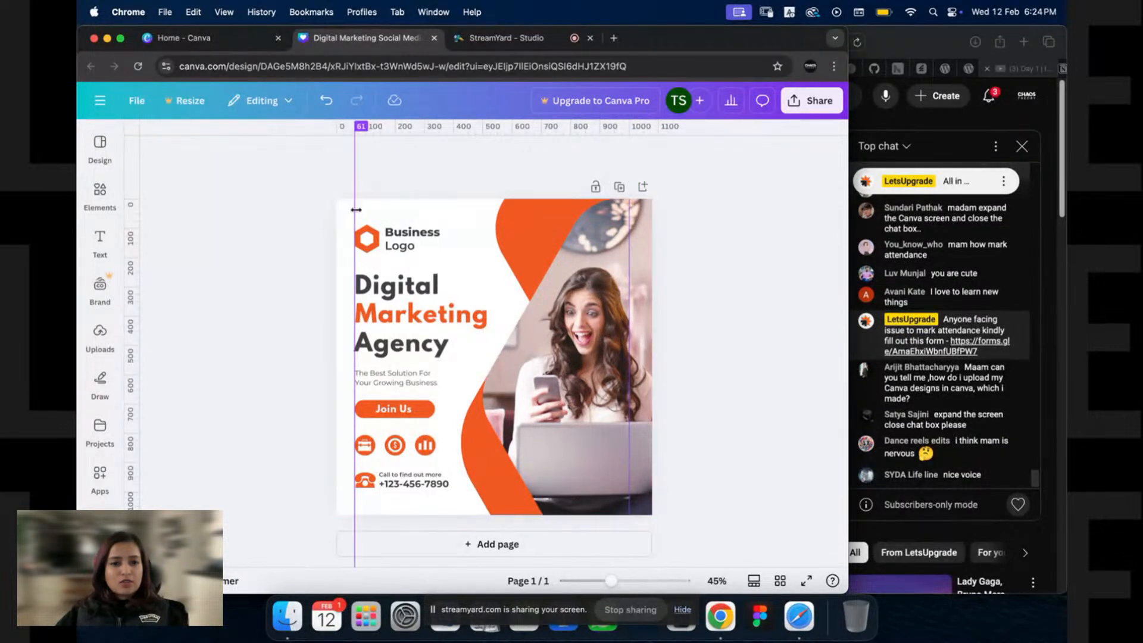
drag(356, 209, 365, 208)
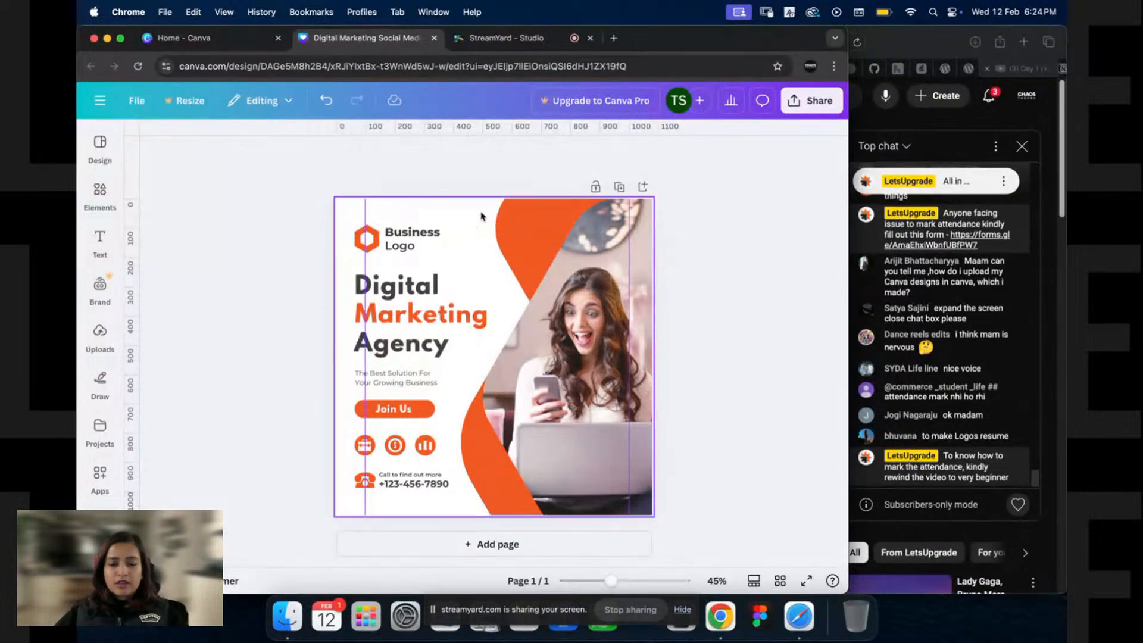
Step: Remove both vertical guides from the page and turn off the rulers and guides
drag(629, 225, 245, 259)
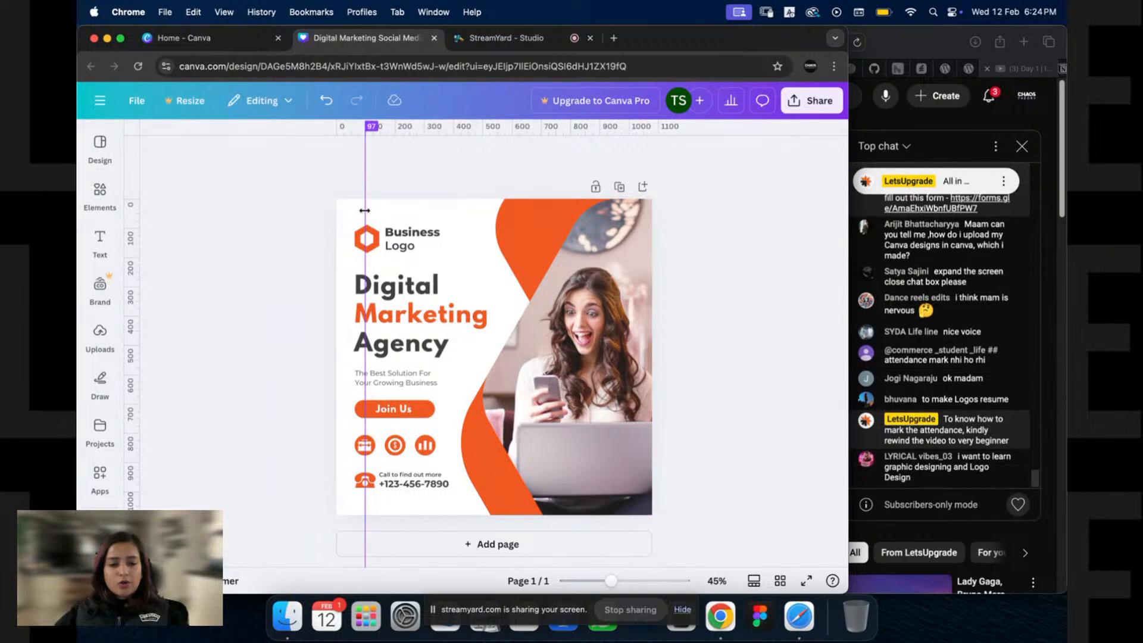
drag(364, 210, 178, 225)
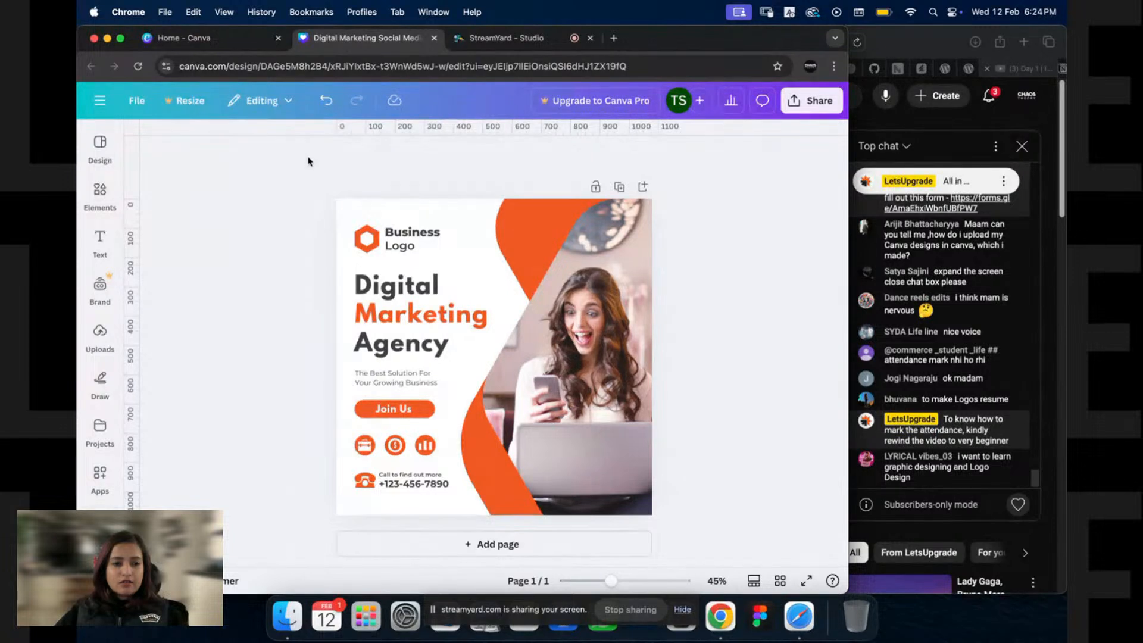
click(136, 101)
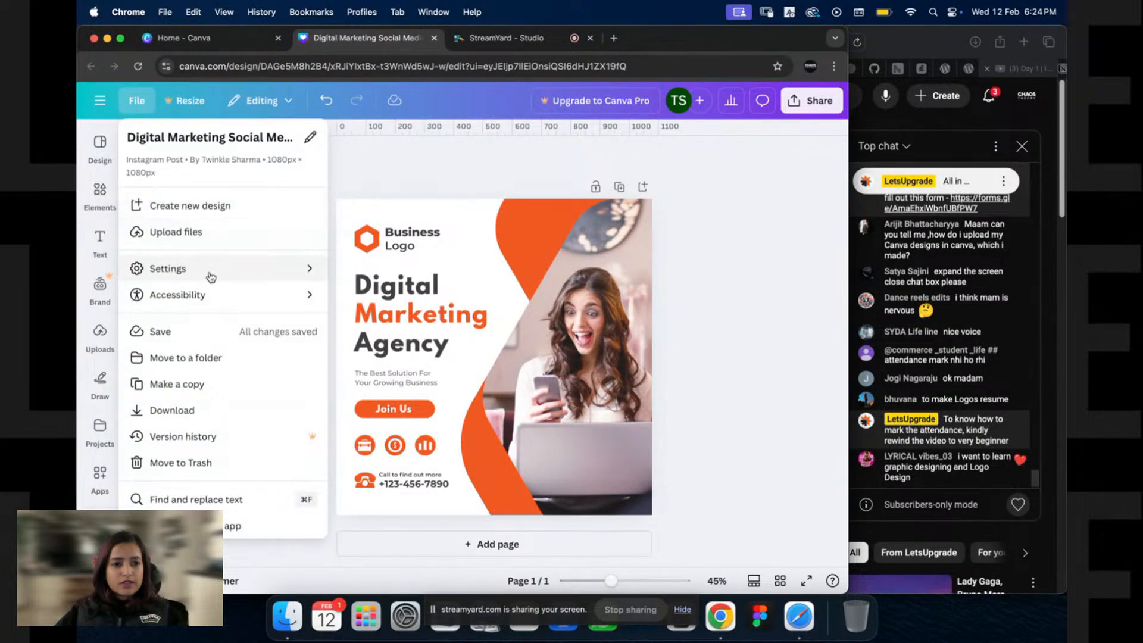
mouse_move(208, 270)
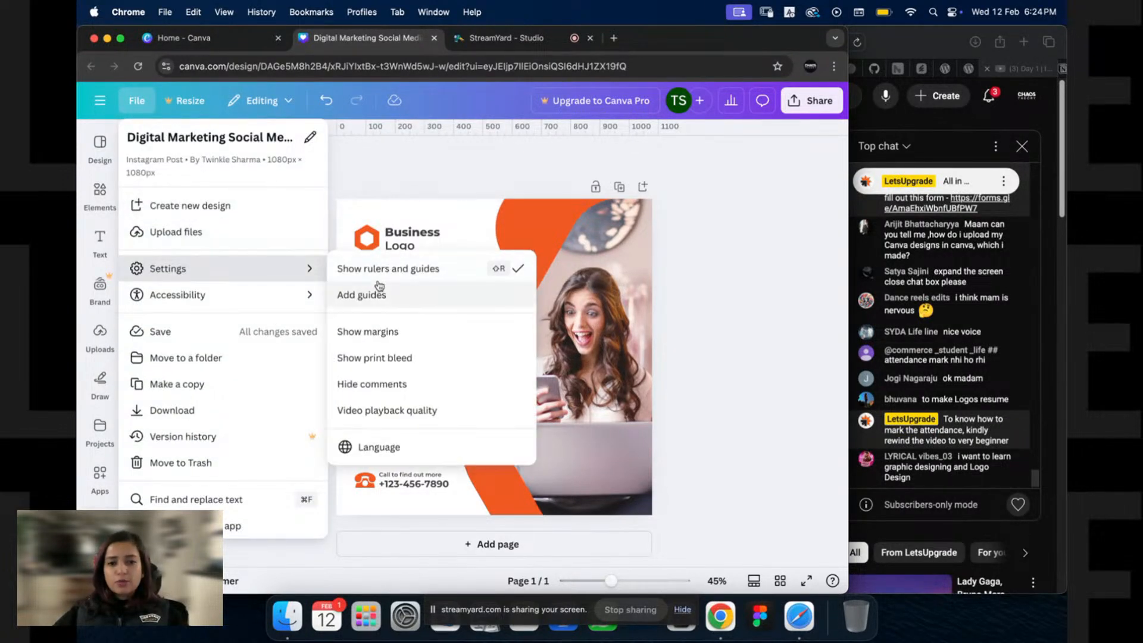
click(376, 269)
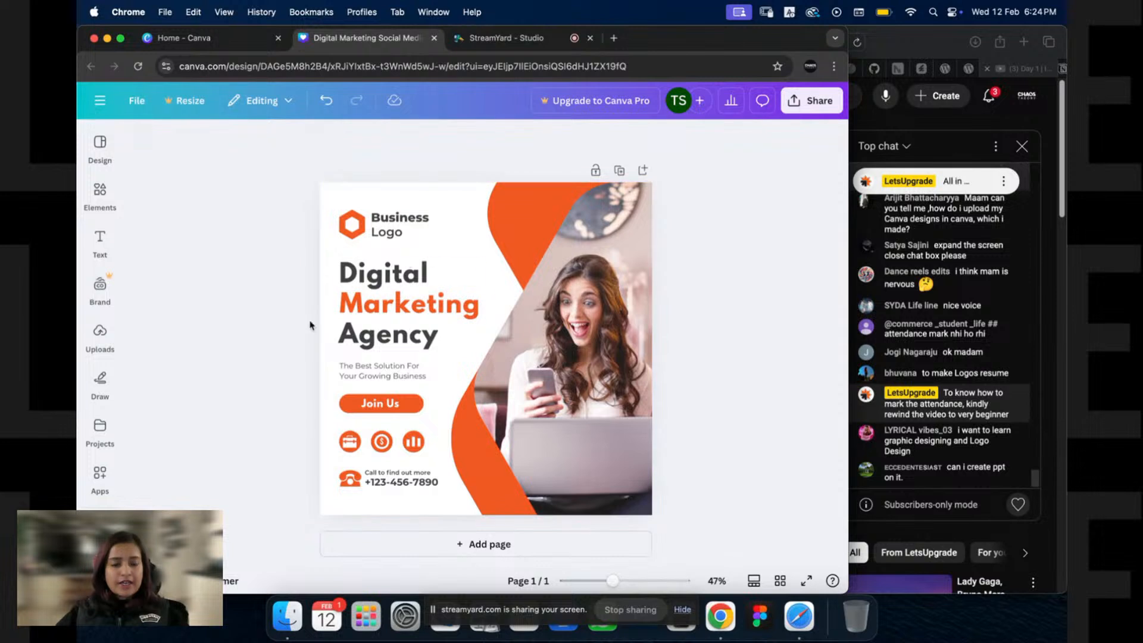
Step: Show the print bleed on the design and check that setting
click(137, 100)
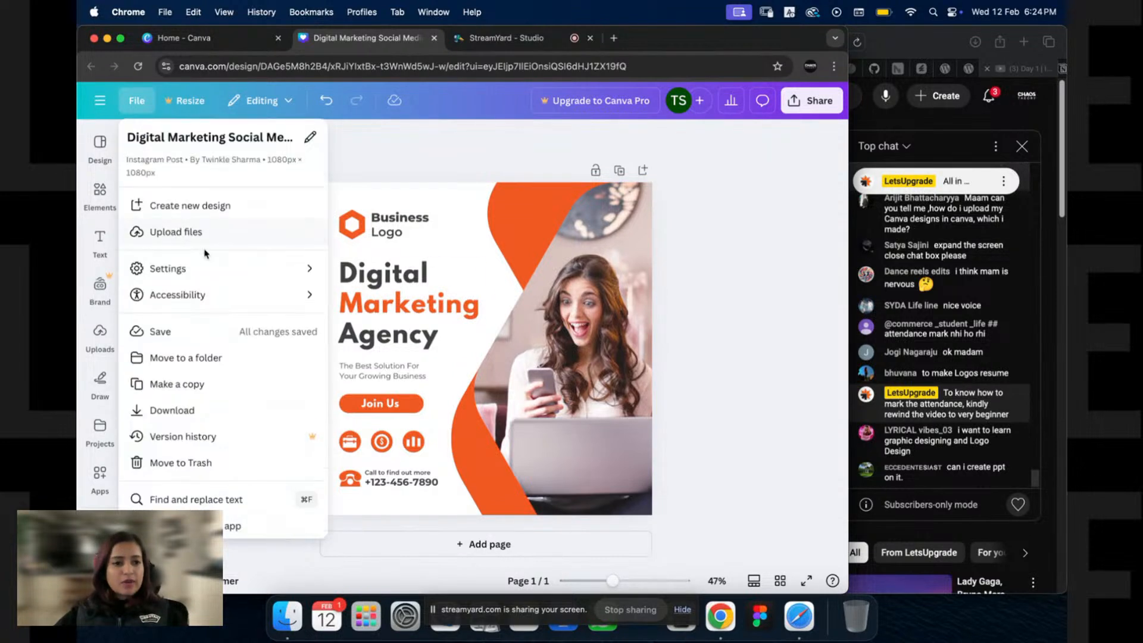
mouse_move(205, 269)
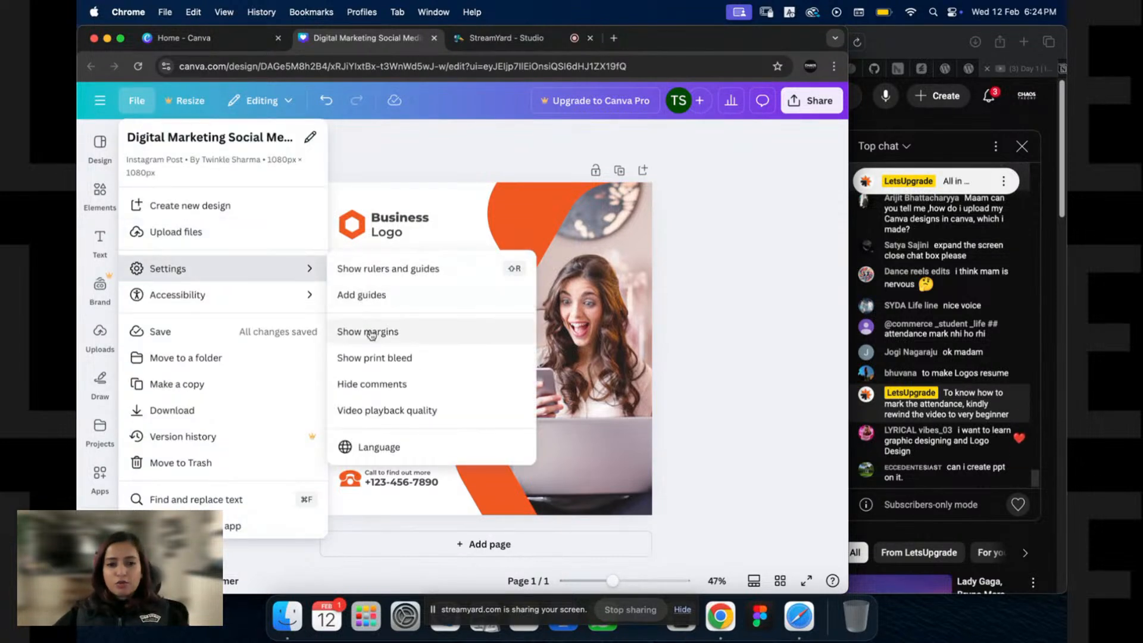
click(395, 359)
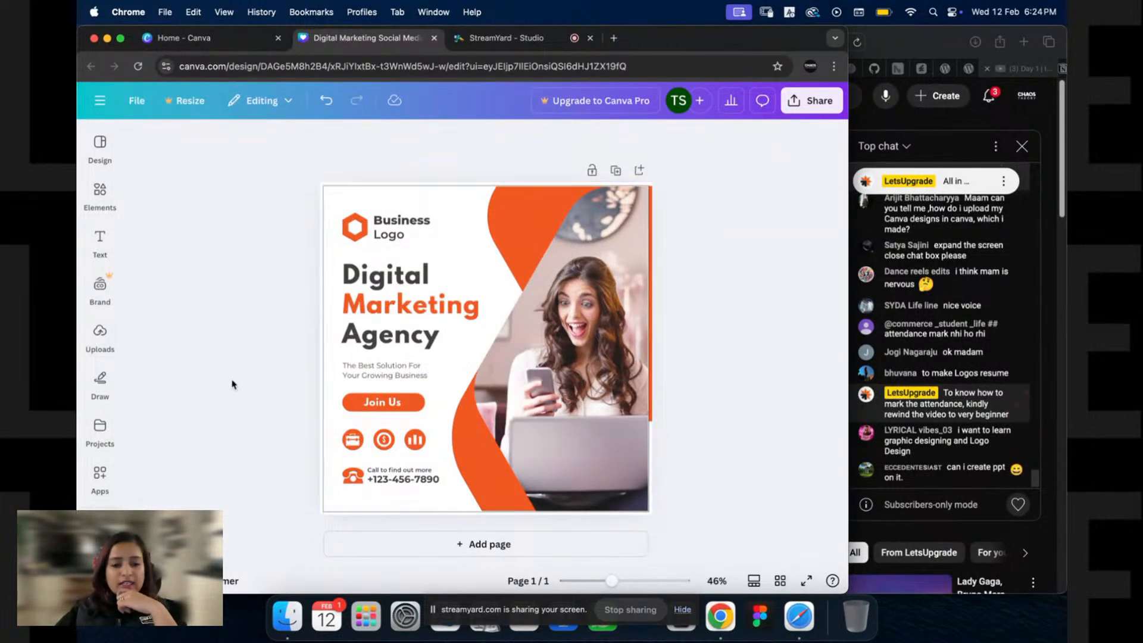
click(137, 100)
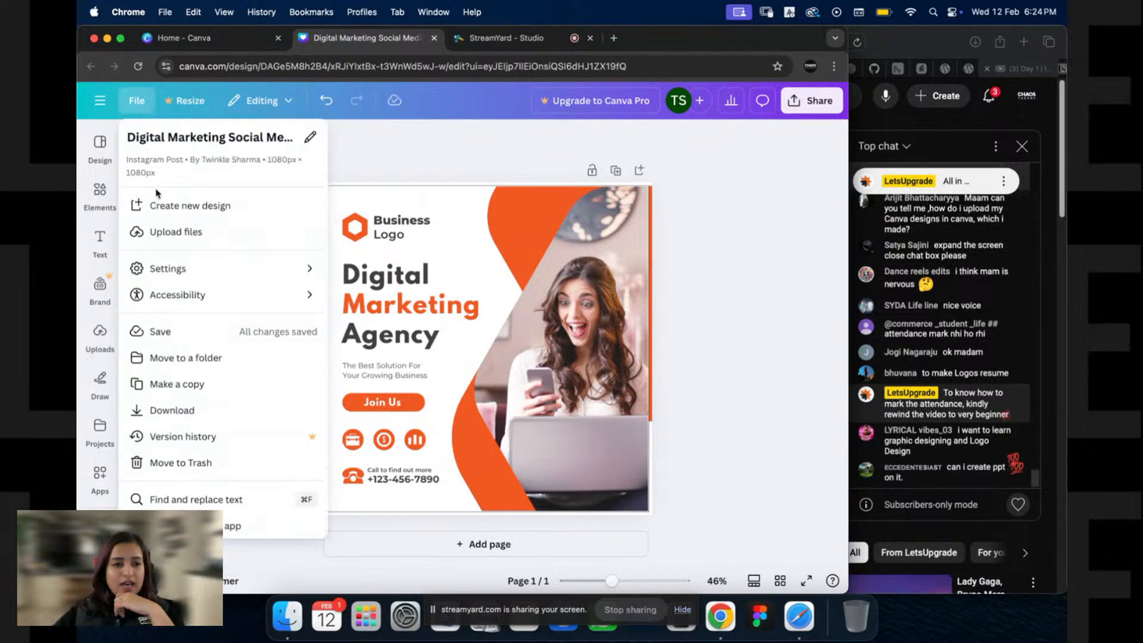
click(275, 275)
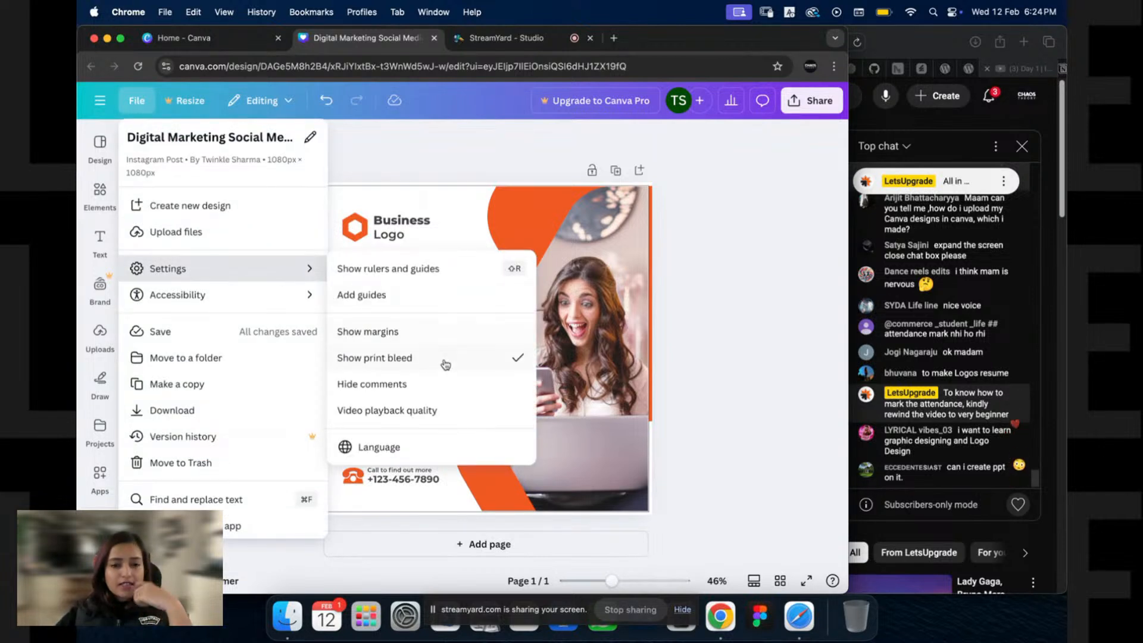
click(682, 287)
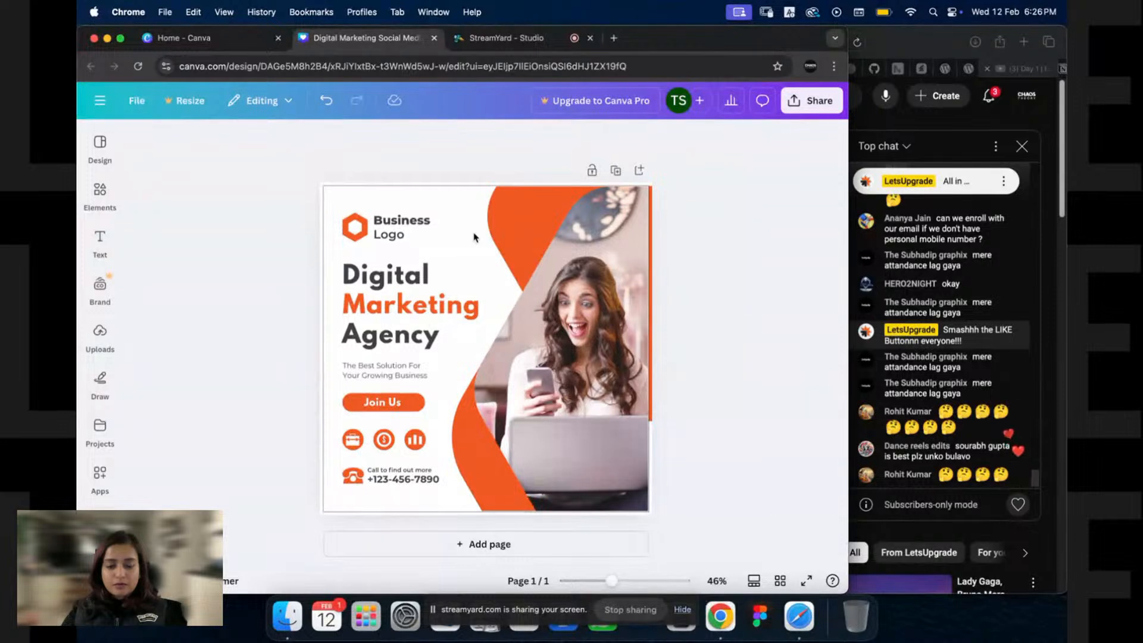
Step: Select all the design's elements together and enlarge them so the artwork extends past the print bleed line
drag(708, 181, 310, 503)
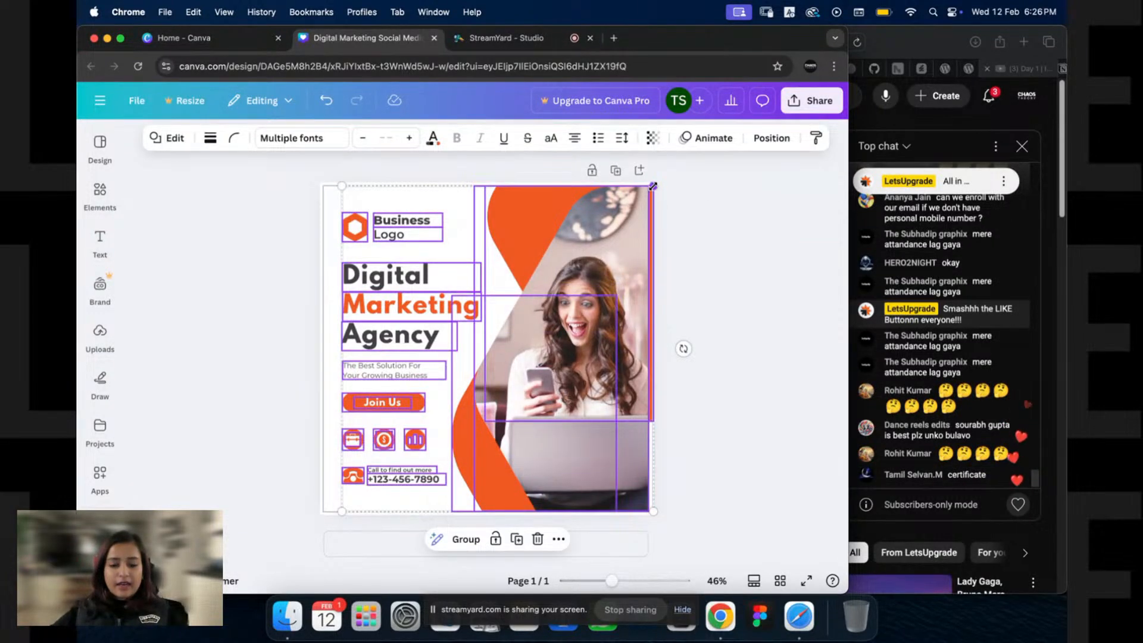
drag(653, 186, 672, 173)
click(686, 248)
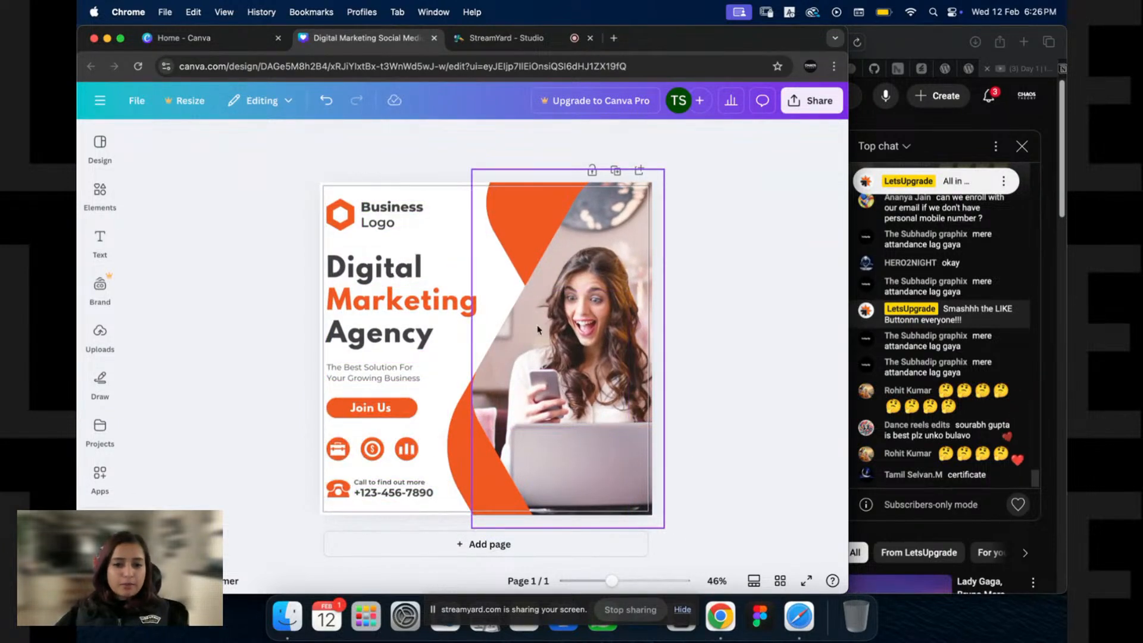
Step: Examine the bleed margin along the design's left edge and leave nothing selected
click(333, 191)
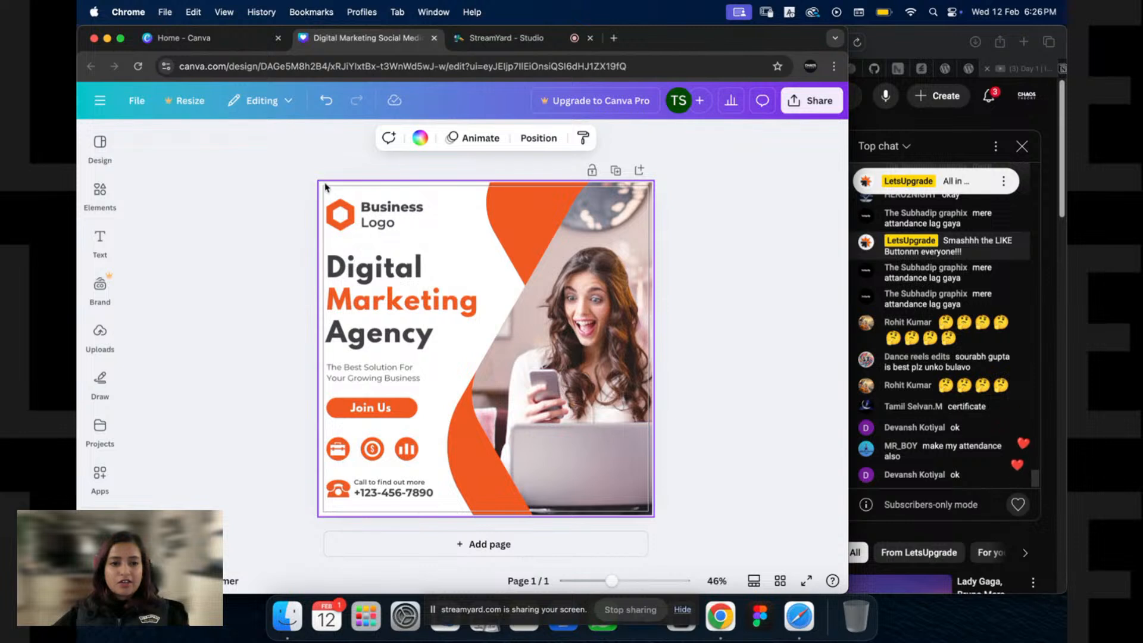
drag(305, 175, 332, 523)
click(316, 316)
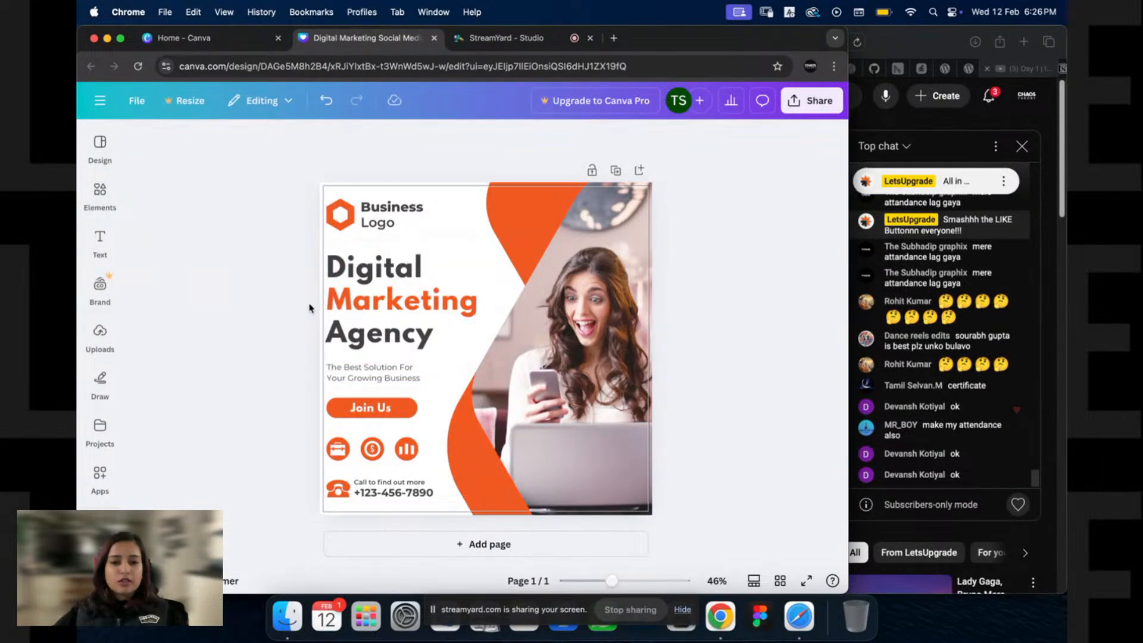
Step: Select all the design's elements and shrink them together slightly so the text and logo sit inside the print bleed line
drag(675, 186, 312, 520)
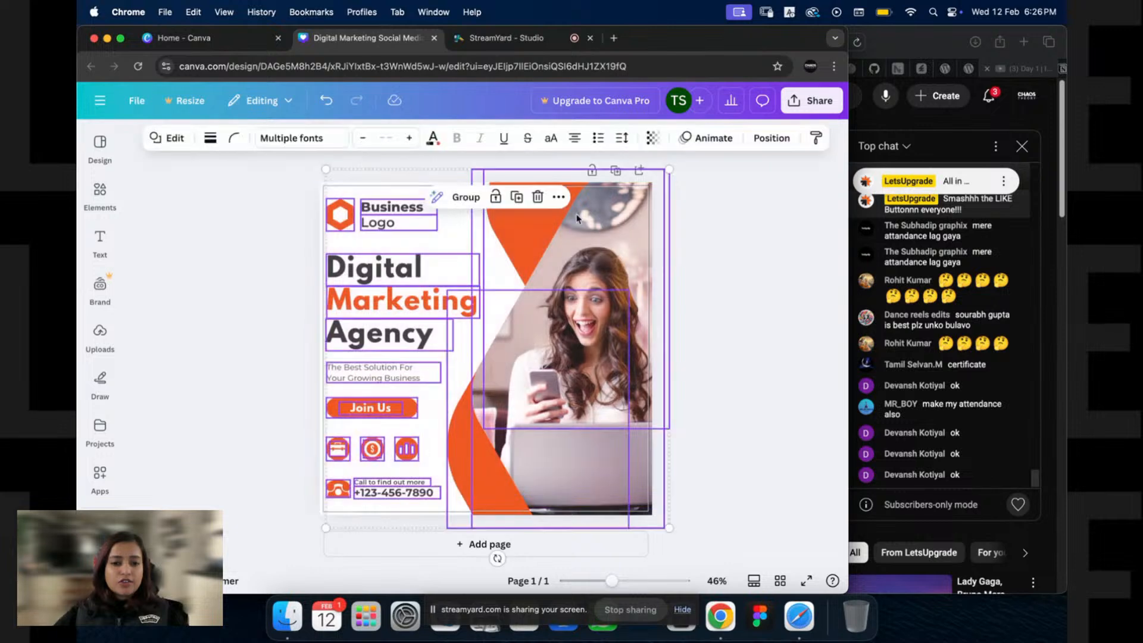
drag(668, 170, 659, 180)
click(683, 218)
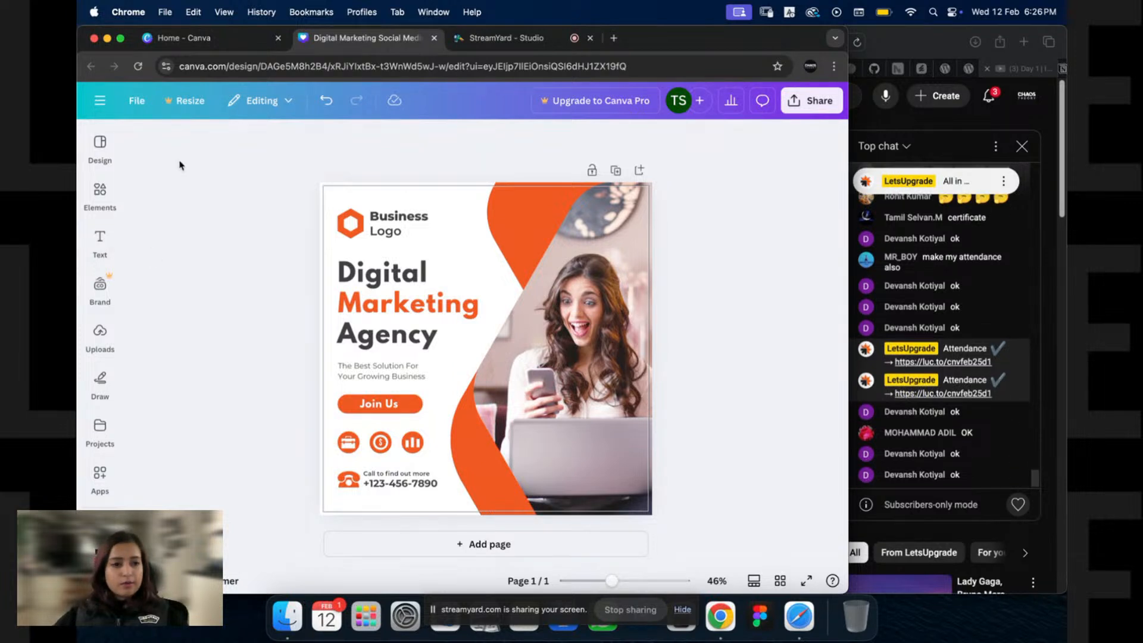
Step: Hide the print bleed on the design and leave the file settings closed
click(136, 101)
mouse_move(181, 268)
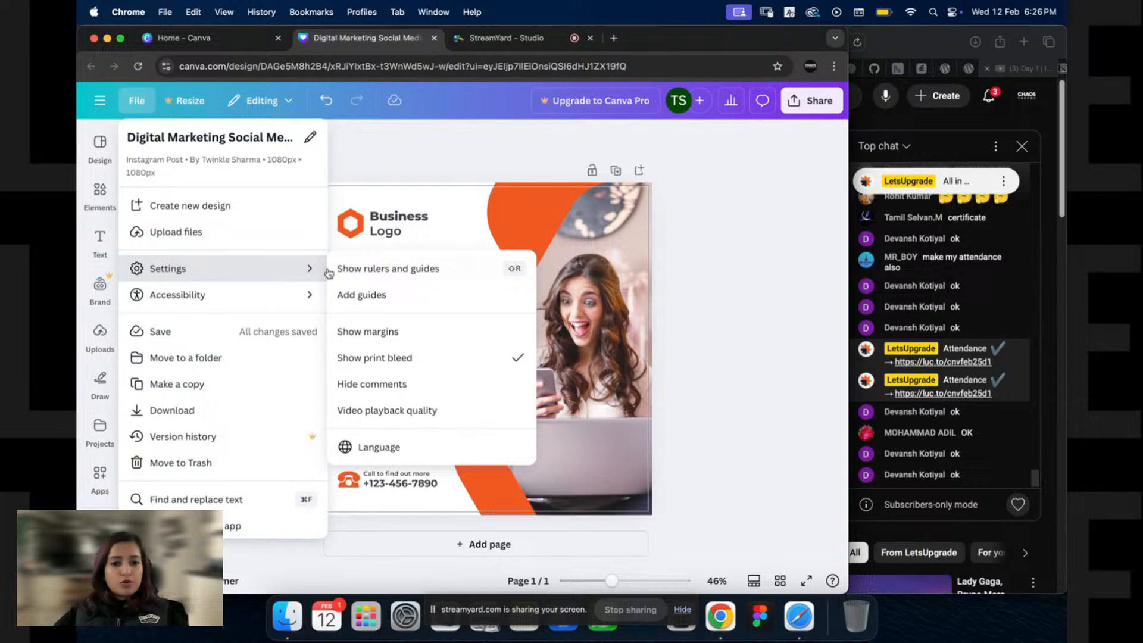
click(395, 358)
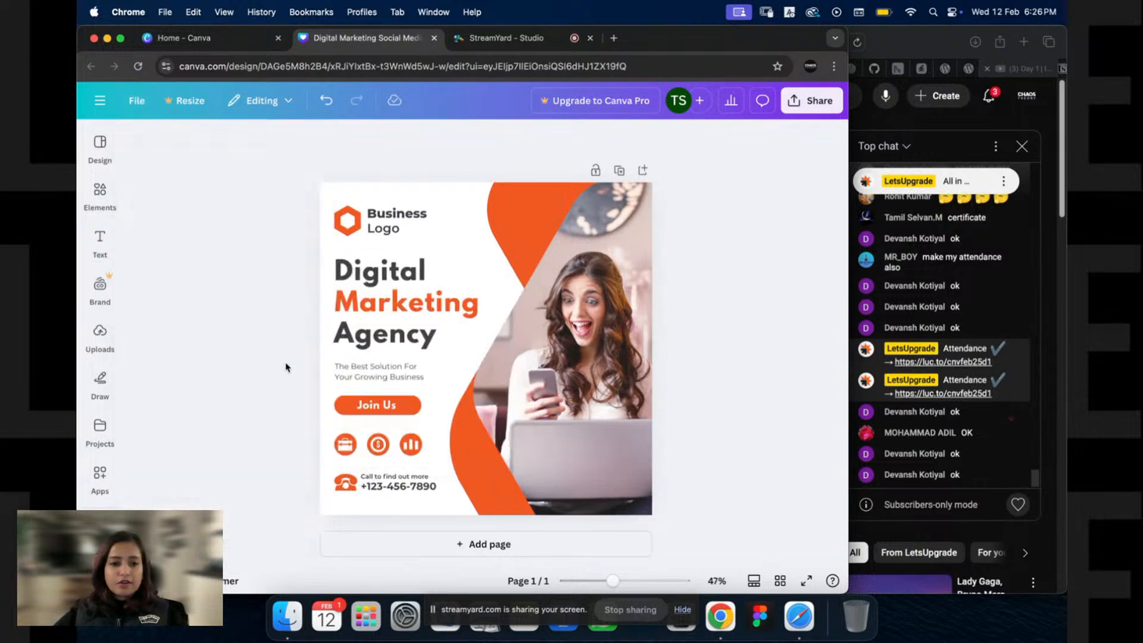
click(137, 100)
mouse_move(234, 271)
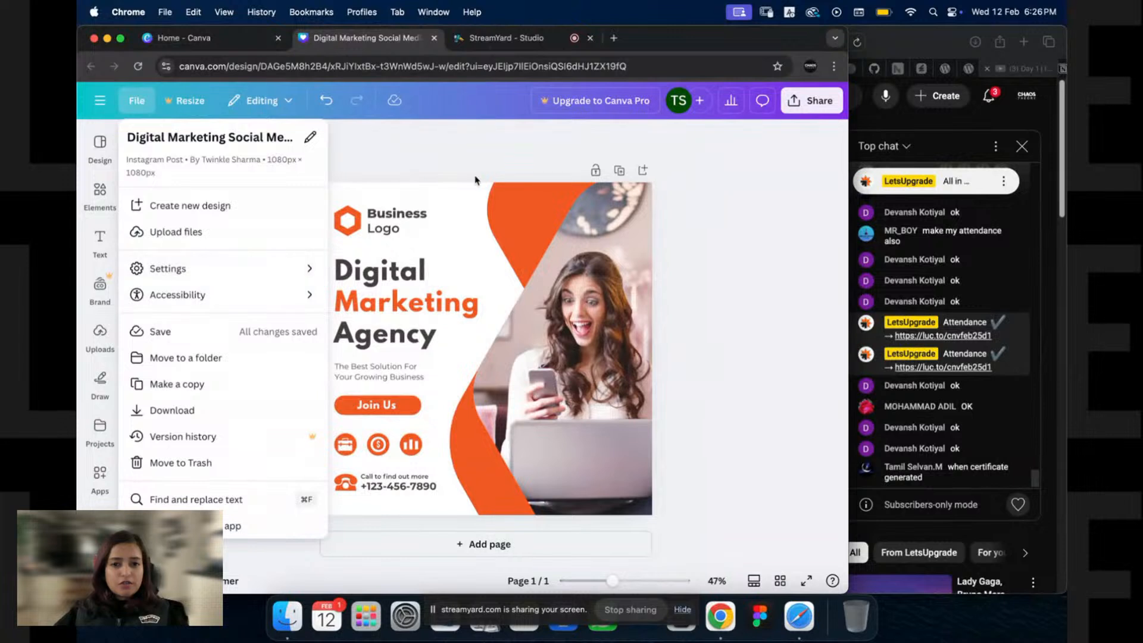
click(550, 135)
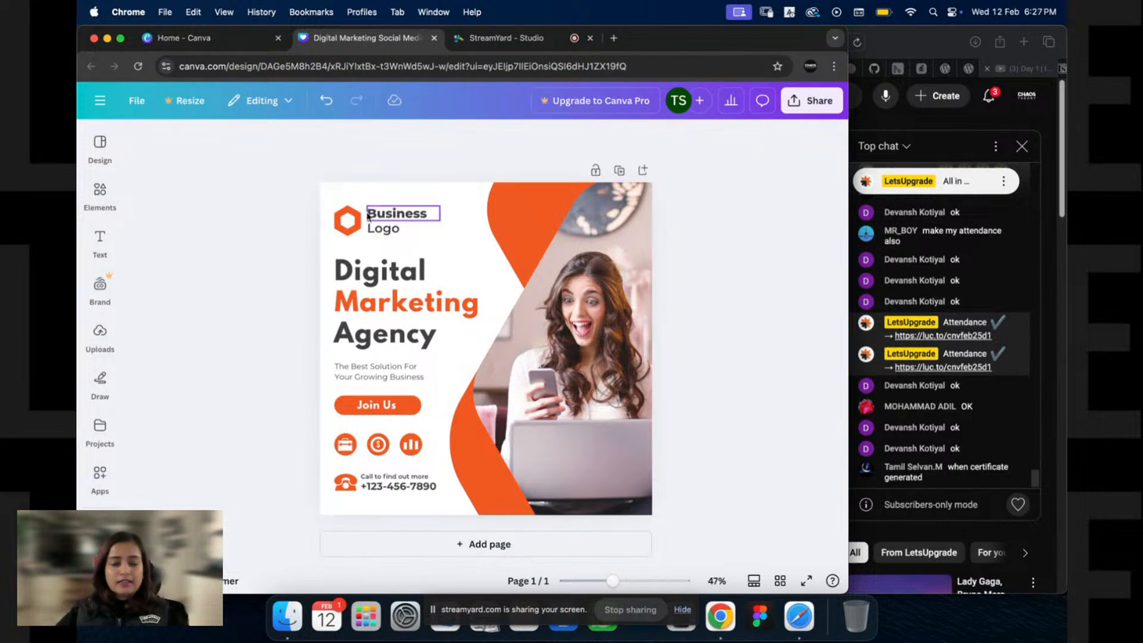
Step: Add the comment "Make this blue" to the page and close the comment thread
key(c)
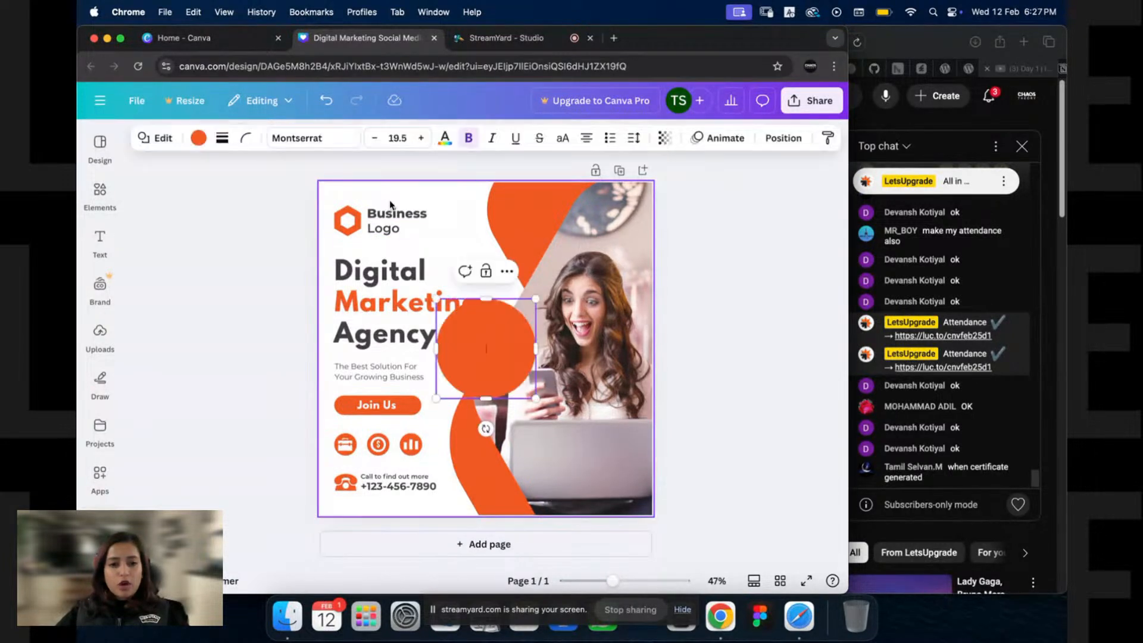
key(Delete)
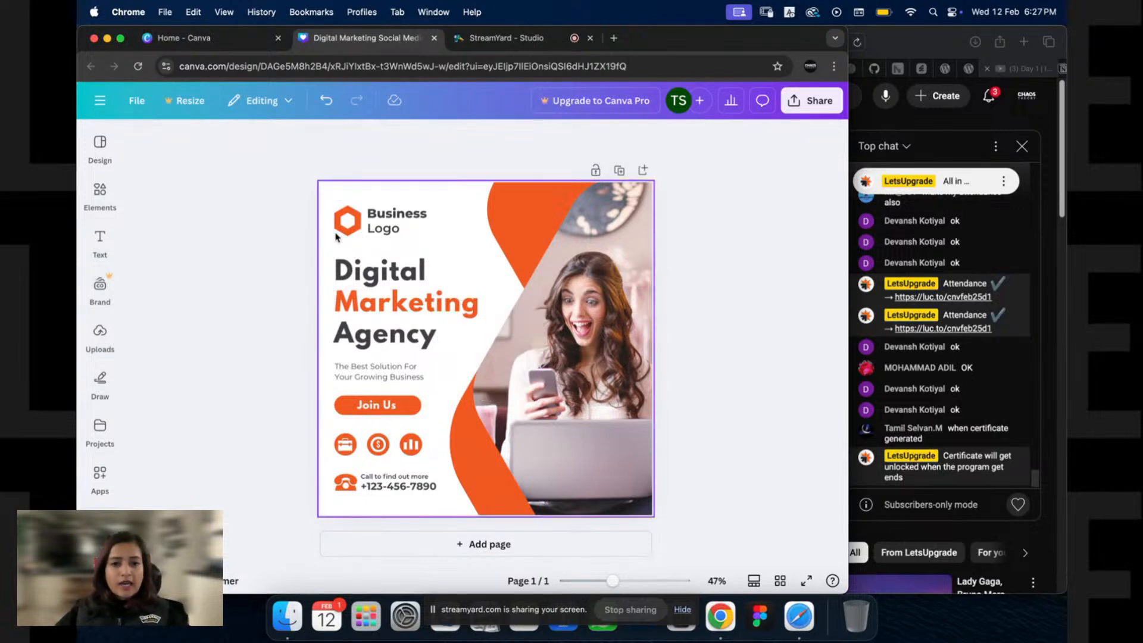
right_click(449, 208)
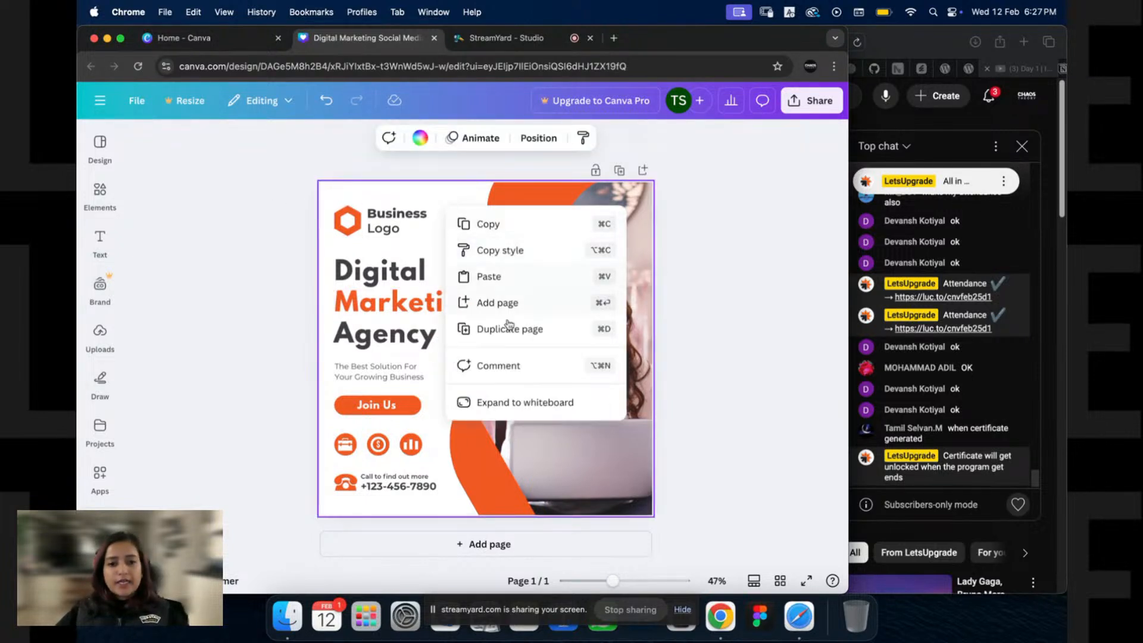
click(509, 374)
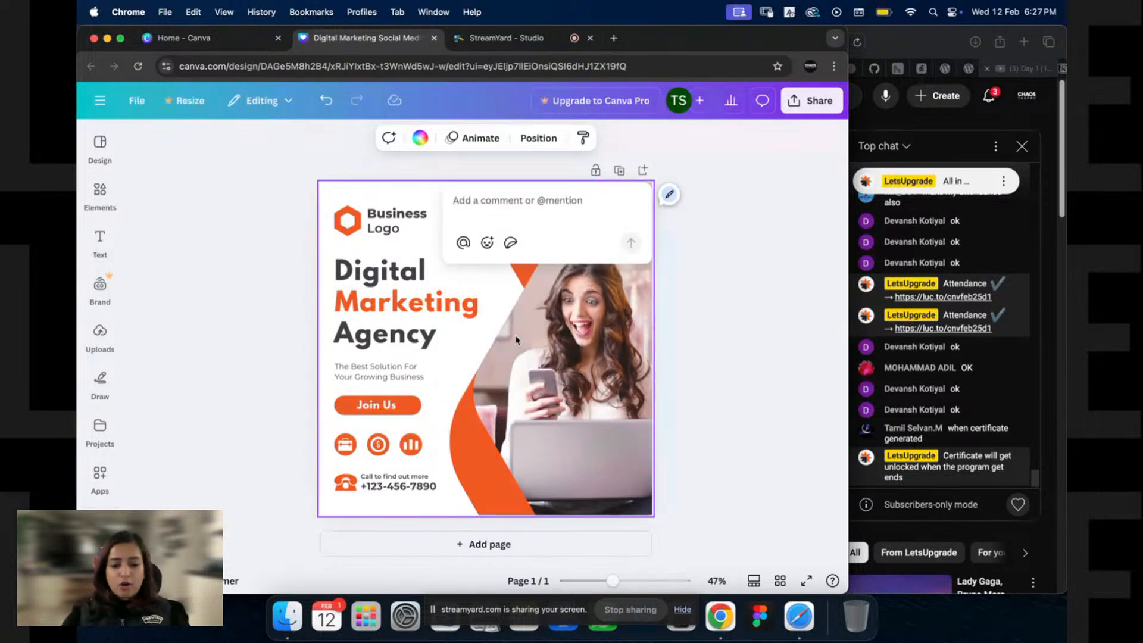
text(Make this blue)
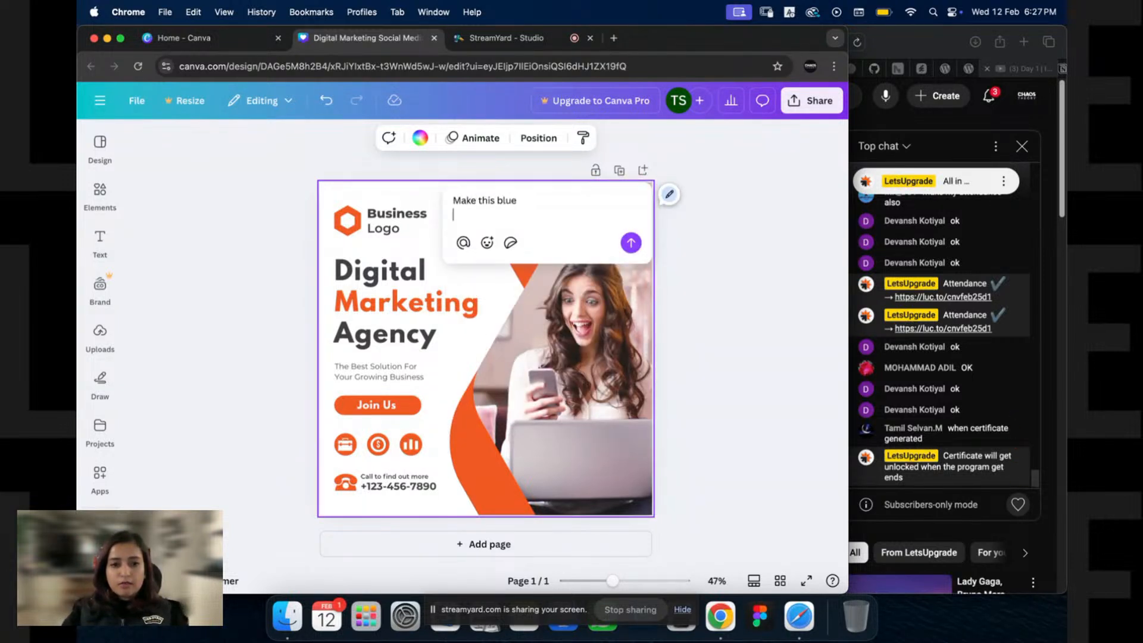
click(631, 243)
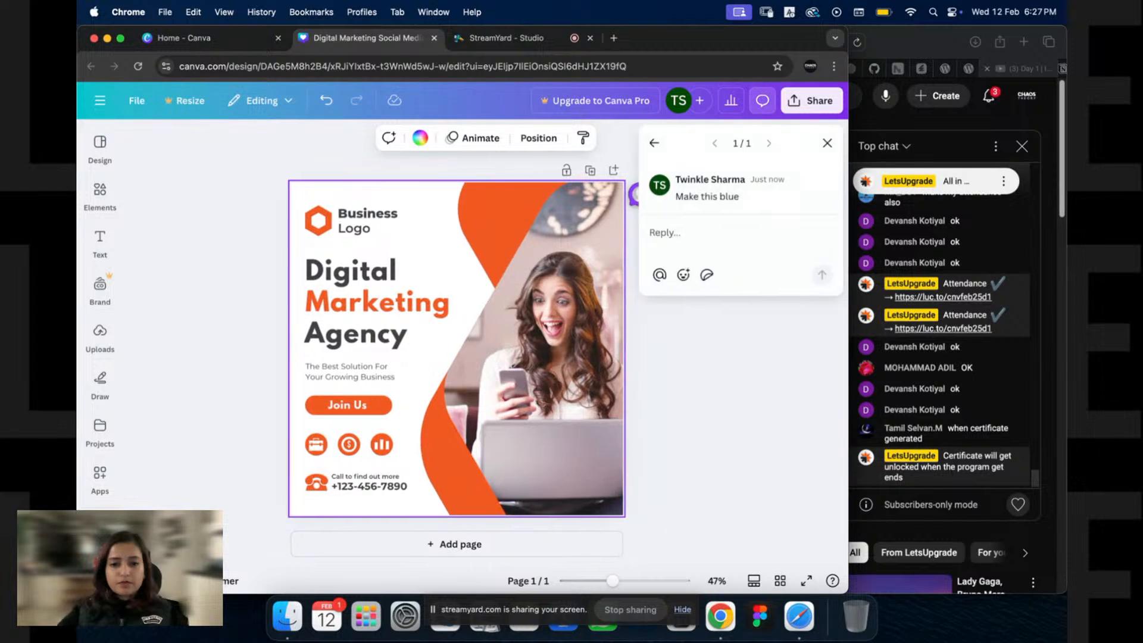
click(826, 143)
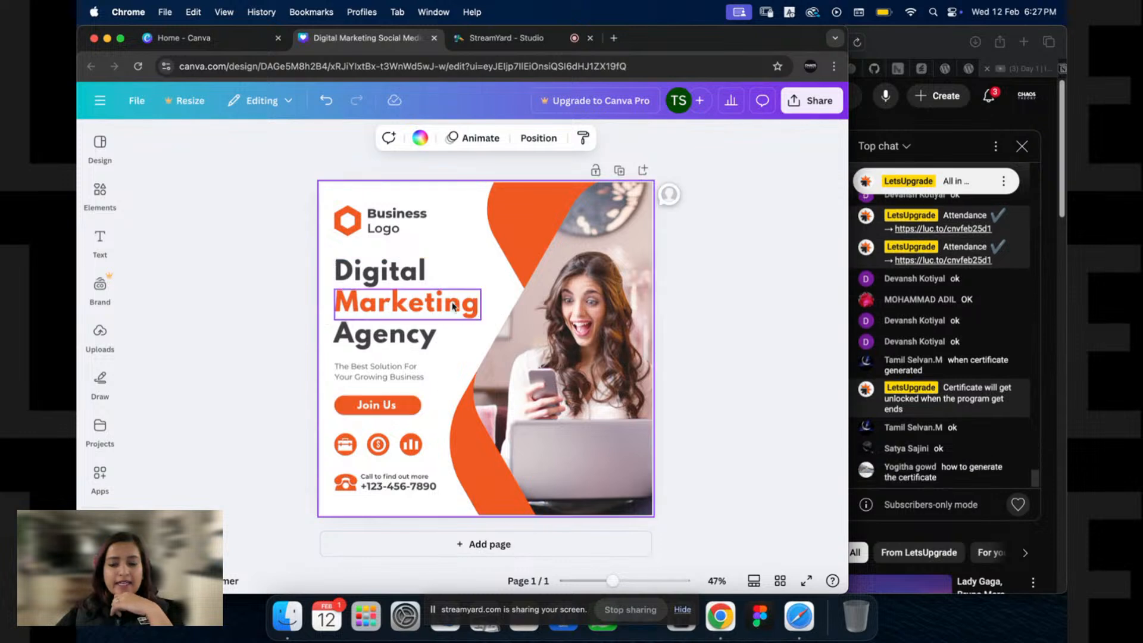
Step: Reopen the page's "Make this blue" comment, mark it as resolved and leave nothing selected
click(671, 198)
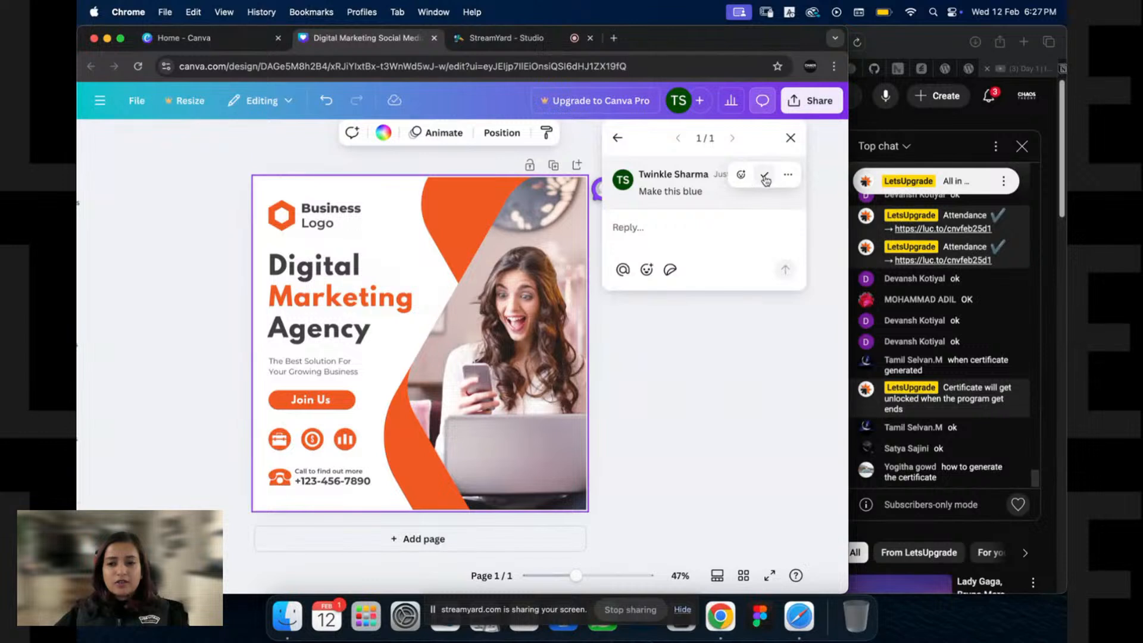
click(765, 179)
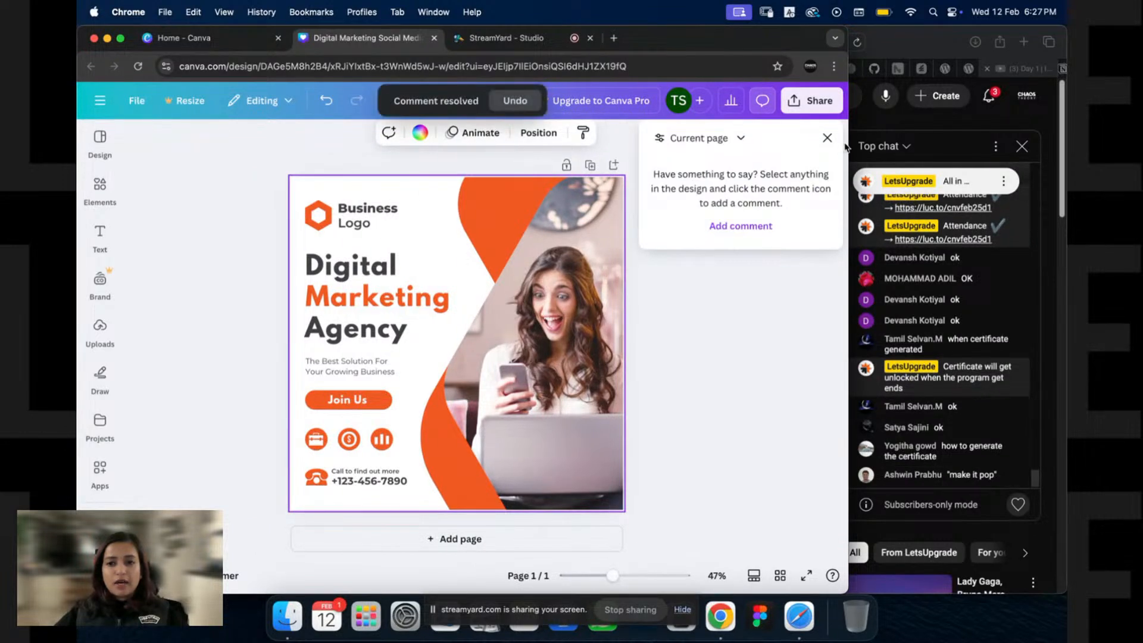
click(827, 140)
click(268, 270)
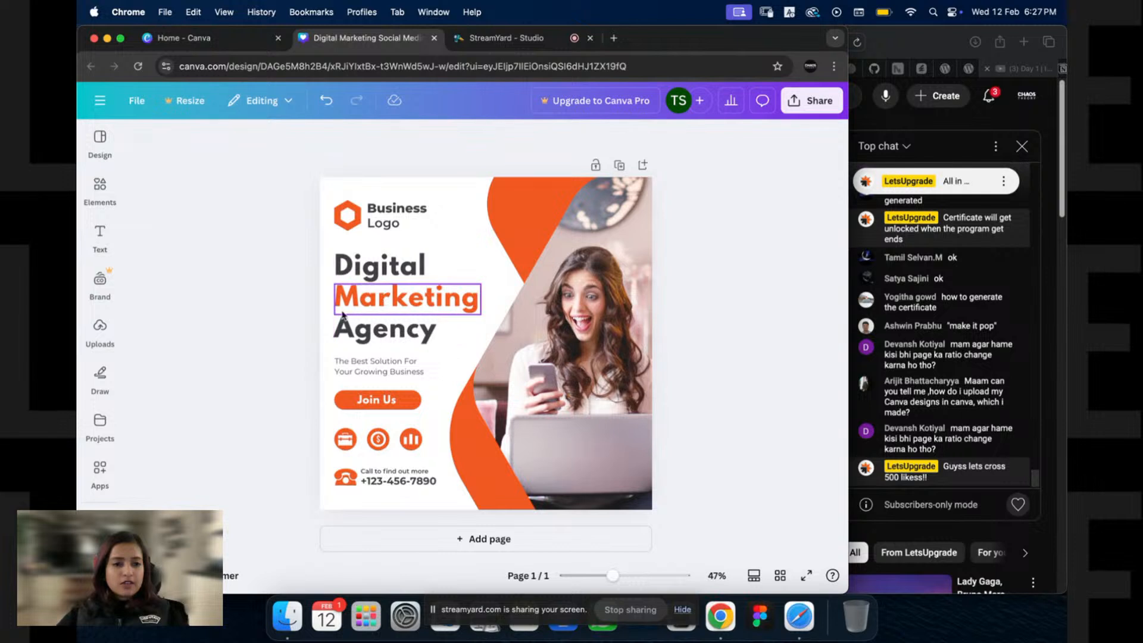
Step: Look over the Resize options for the design, including Translate and Transform into Doc, and close them
click(100, 143)
click(100, 238)
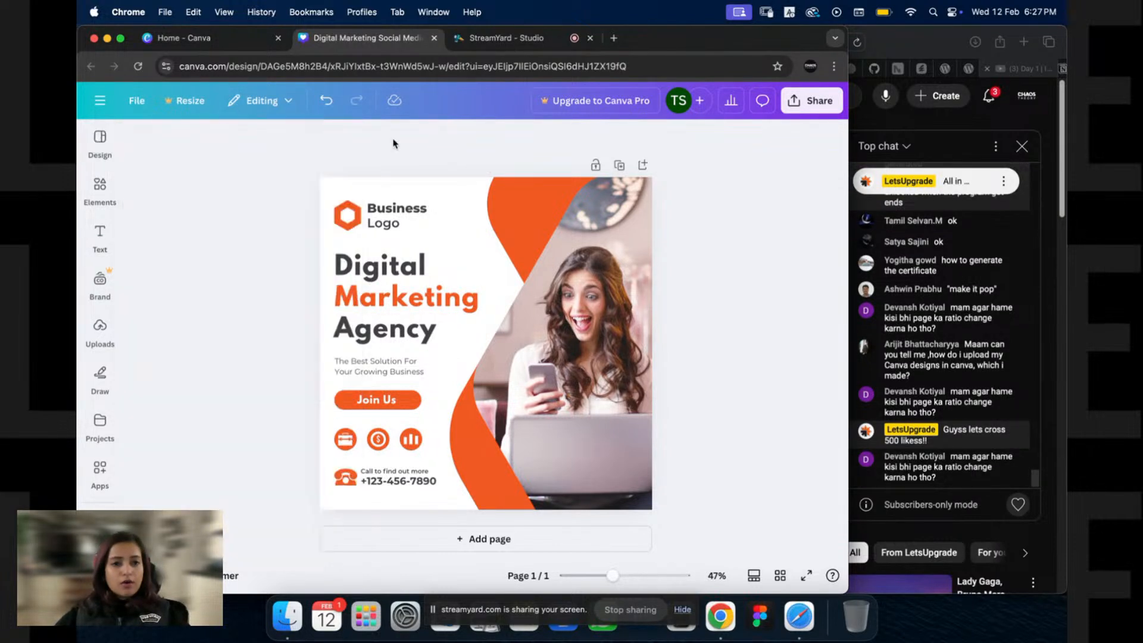
click(191, 105)
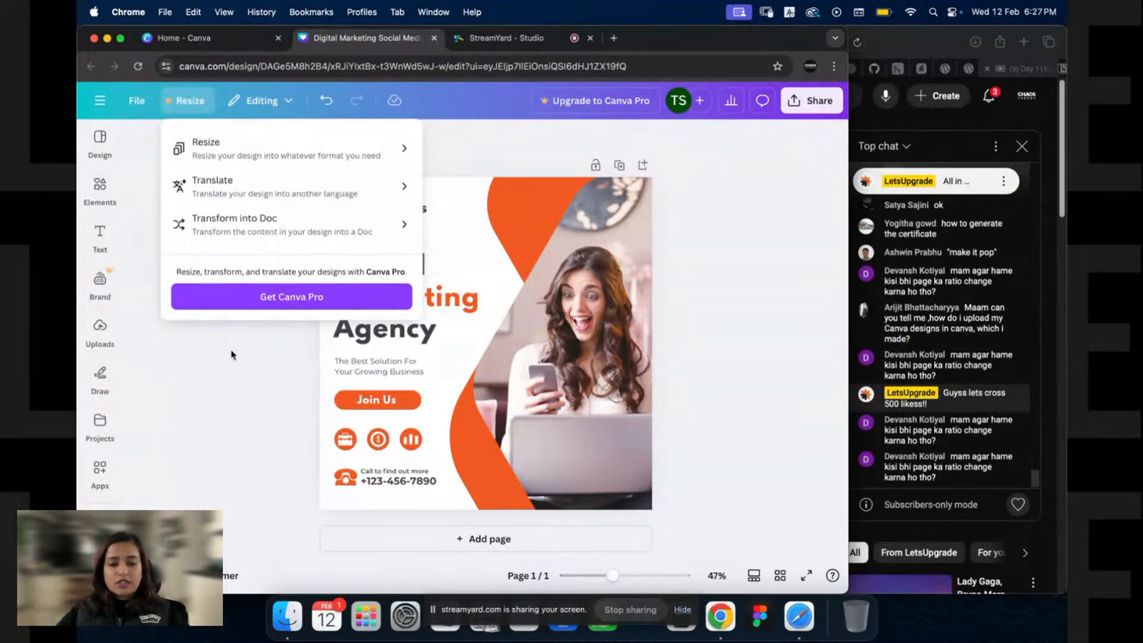
click(263, 352)
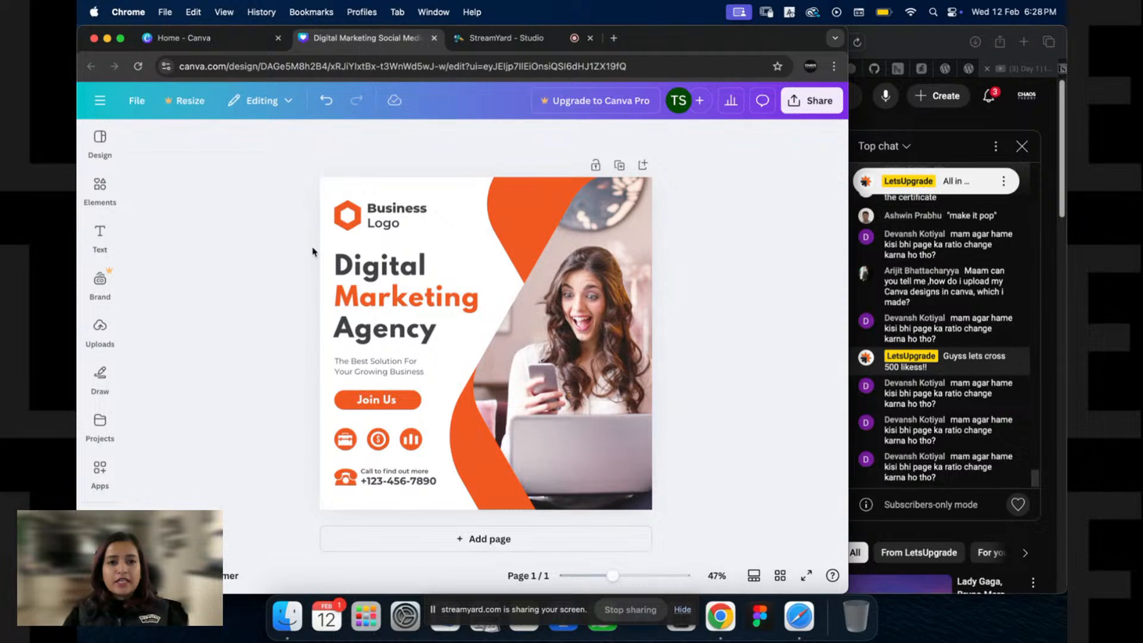
Step: Create a new blank Instagram Story design from the Canva home page
click(239, 38)
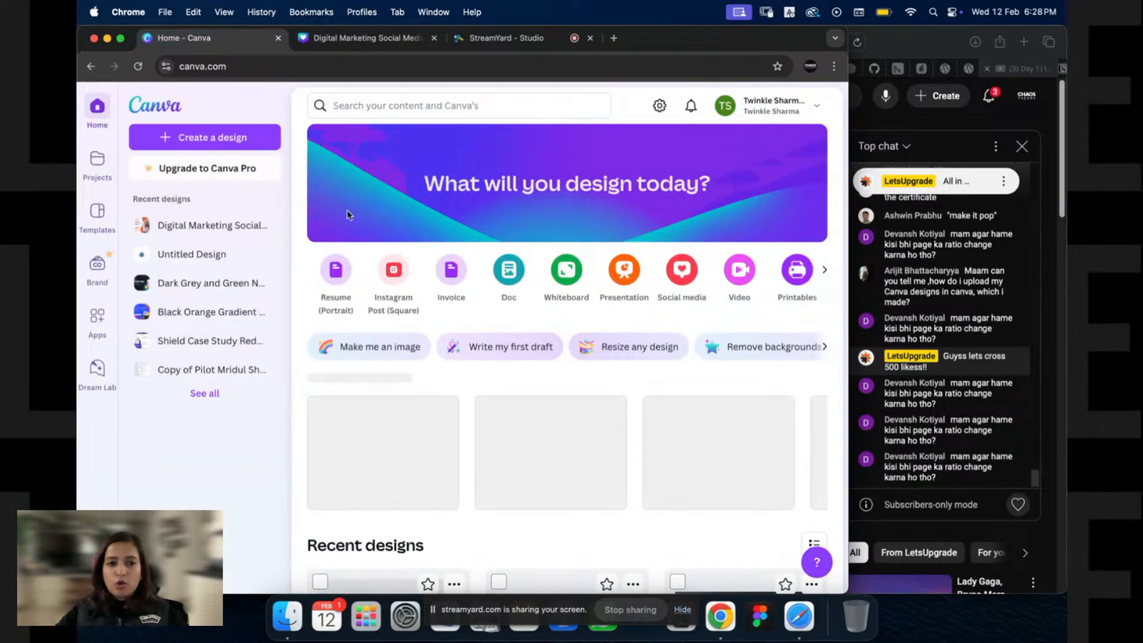
click(187, 136)
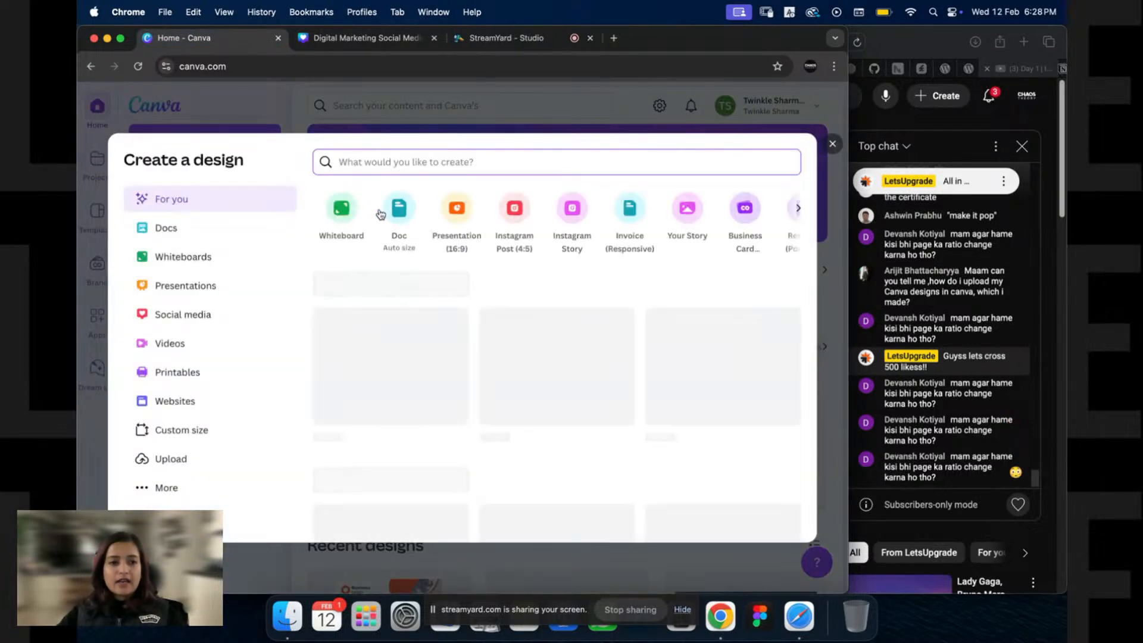
click(570, 222)
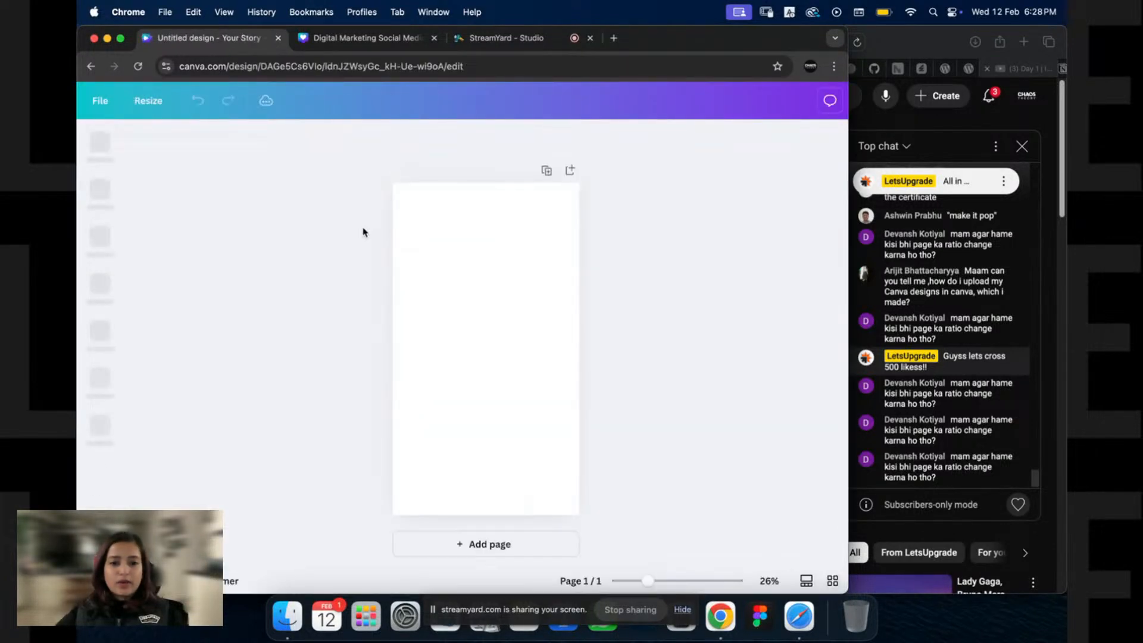
Step: Copy the business logo and its text from the Digital Marketing design into the blank story design
key(ctrl+Tab)
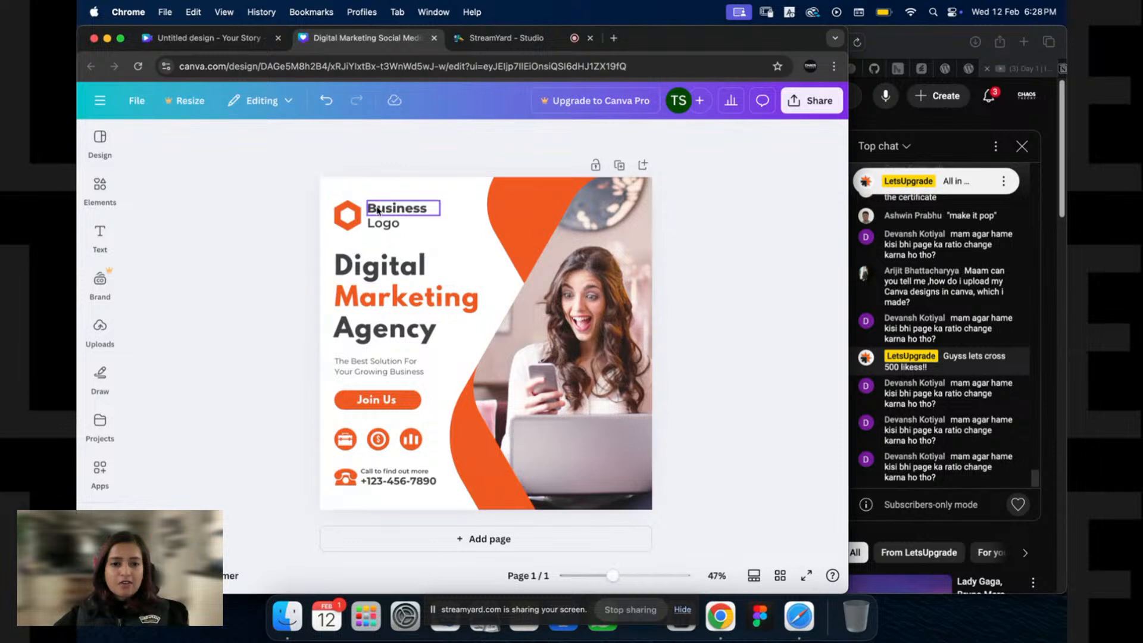
click(403, 202)
key(super+c)
key(ctrl+shift+Tab)
key(super+v)
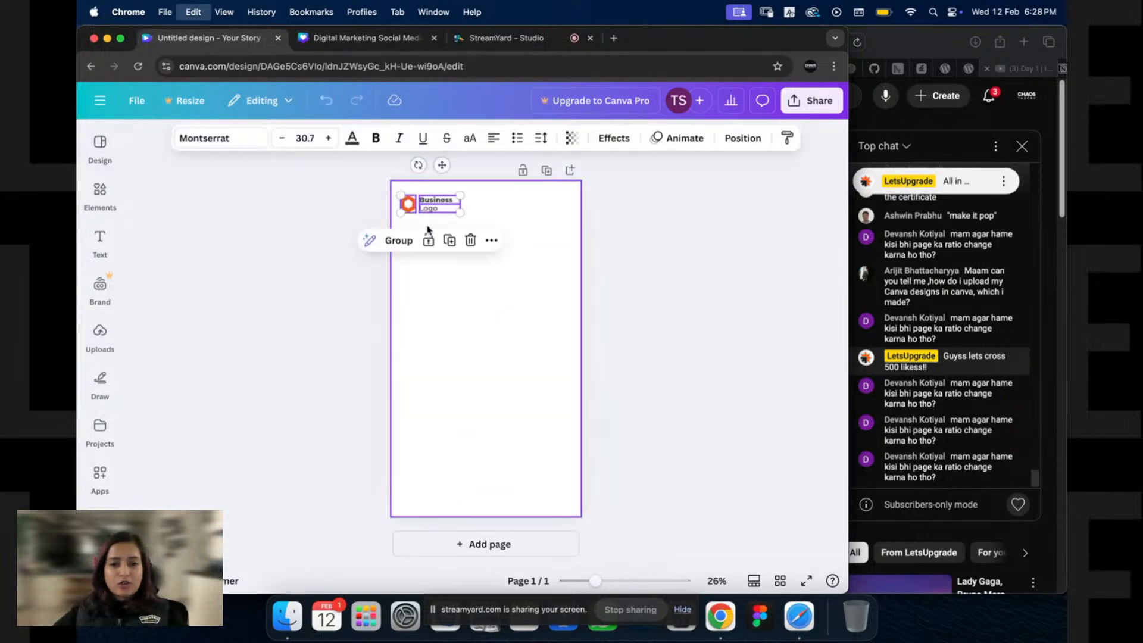
Step: Copy the woman's photo and the lower orange curve into the story design and place them in the page's lower-right corner
key(ctrl+Tab)
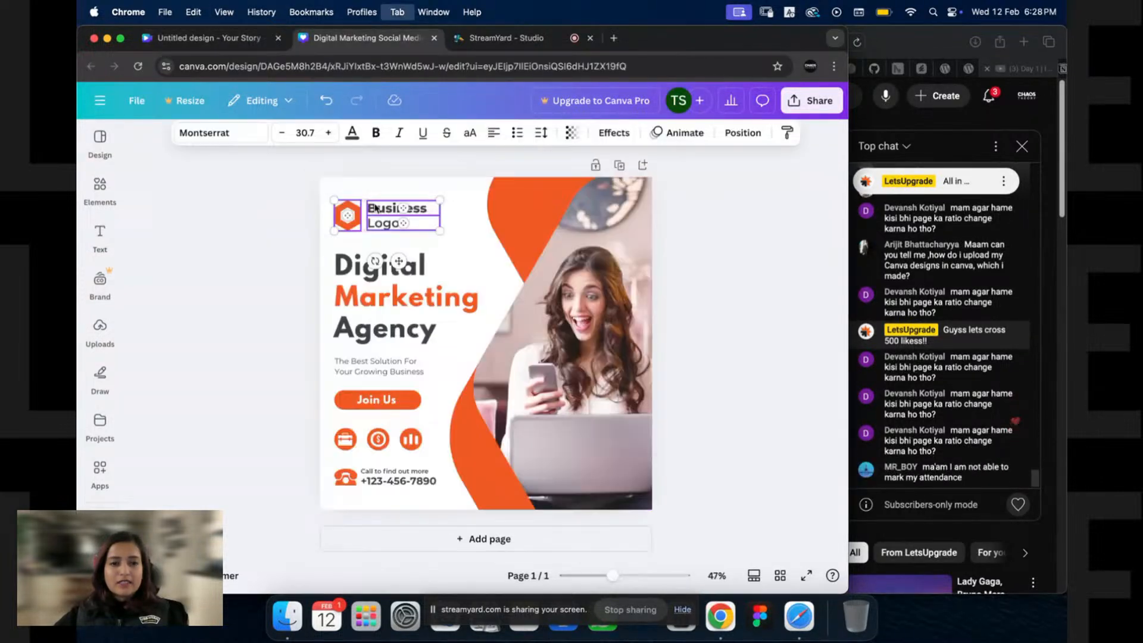
click(478, 236)
shift+click(466, 457)
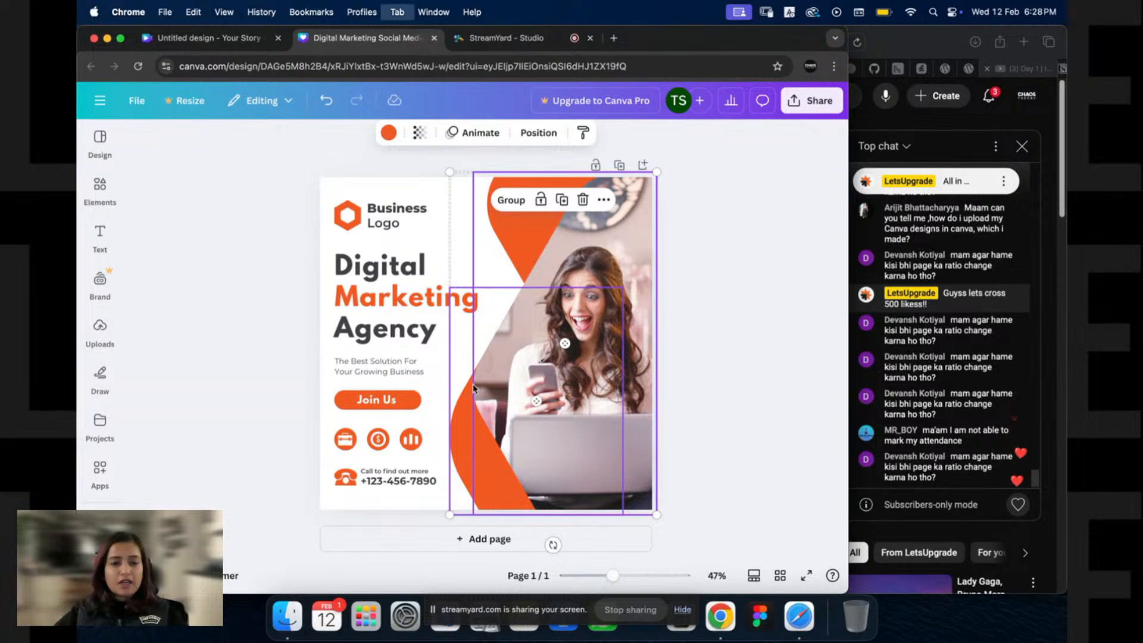
key(ctrl+Tab)
key(ctrl+Tab)
key(super+v)
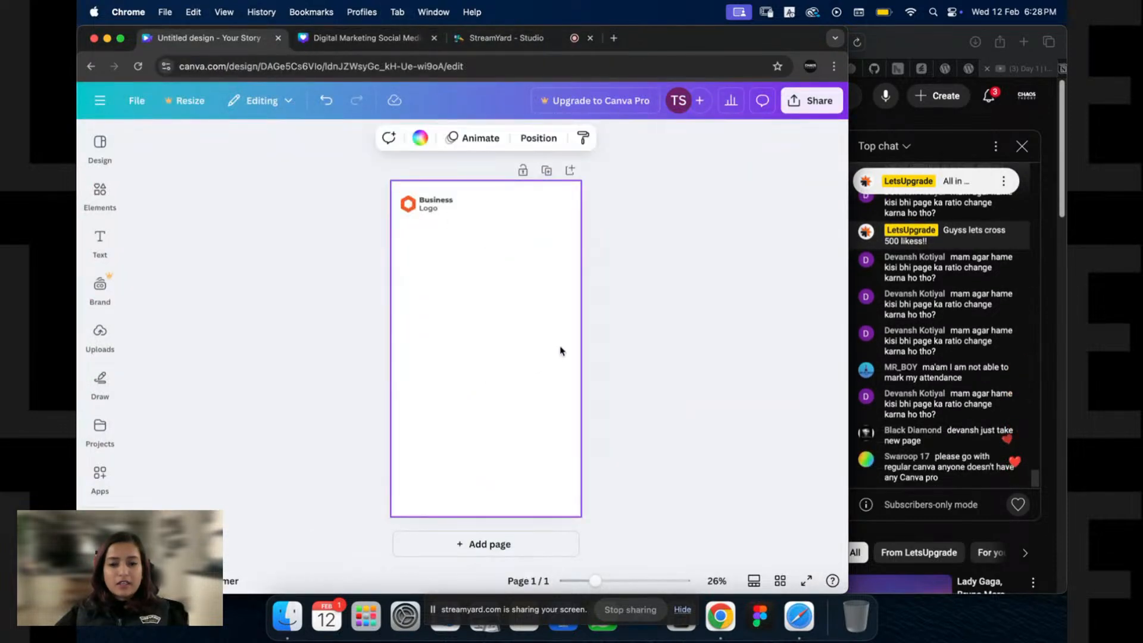
drag(470, 299, 543, 442)
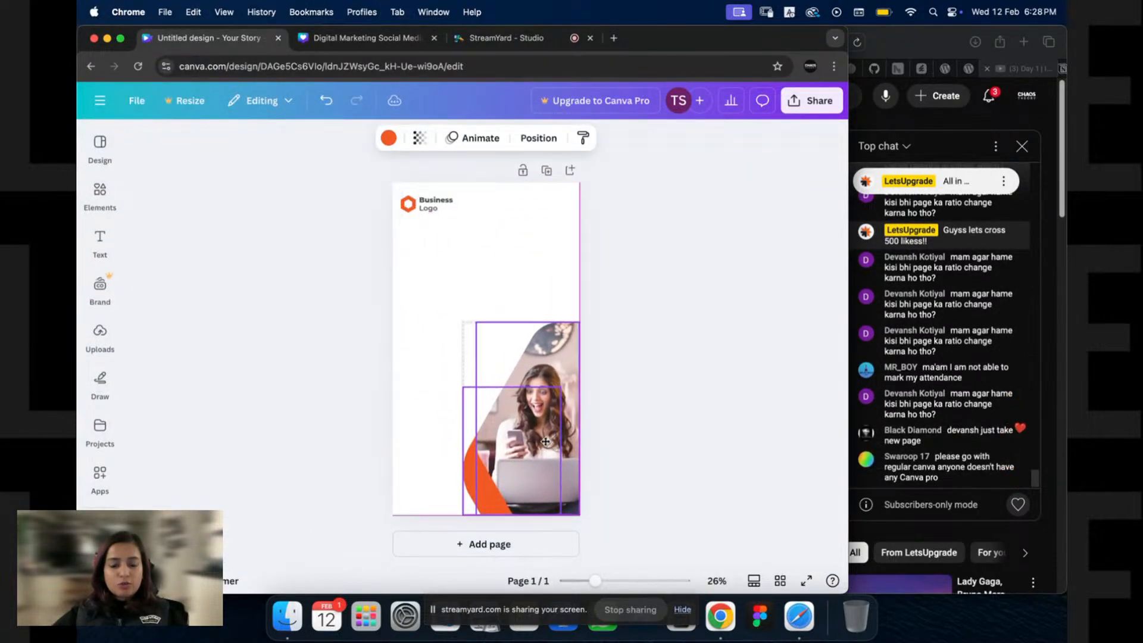
click(607, 314)
Step: Copy the upper orange curve together with the photo into the story and align them over the photo already there
key(ctrl+Tab)
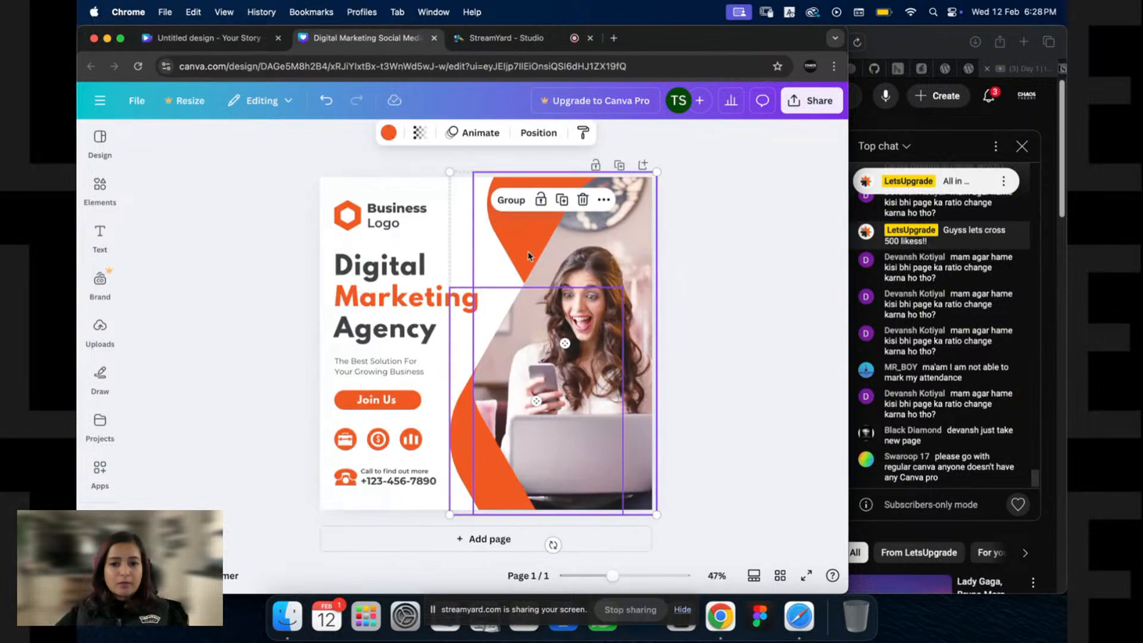
click(459, 166)
drag(459, 165, 527, 189)
key(ctrl+shift+Tab)
key(super+v)
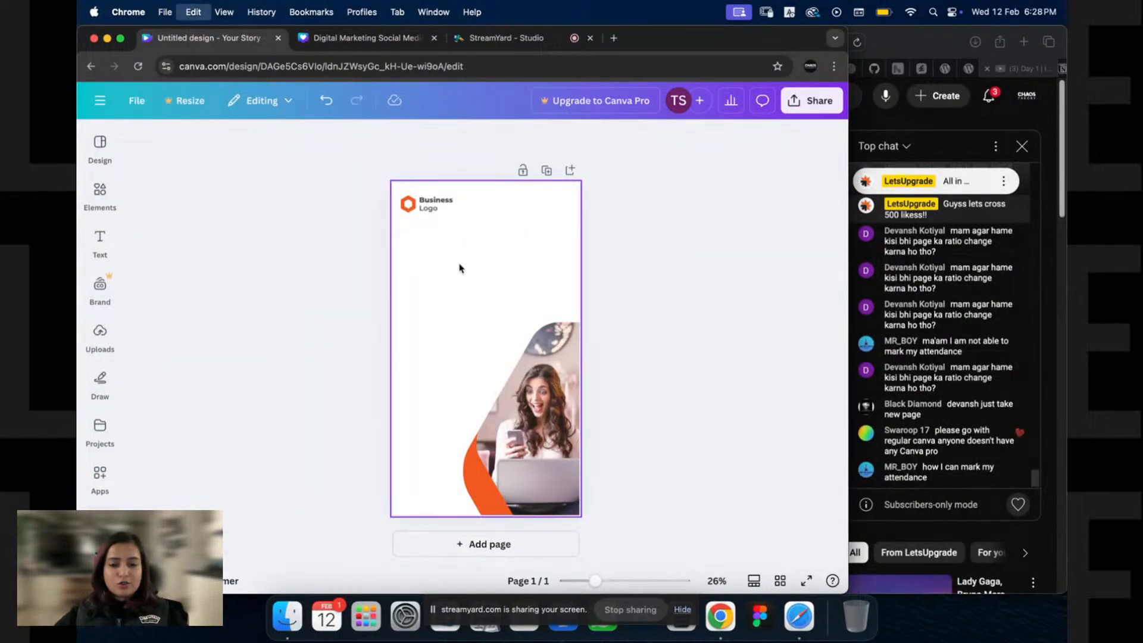
drag(447, 267, 532, 405)
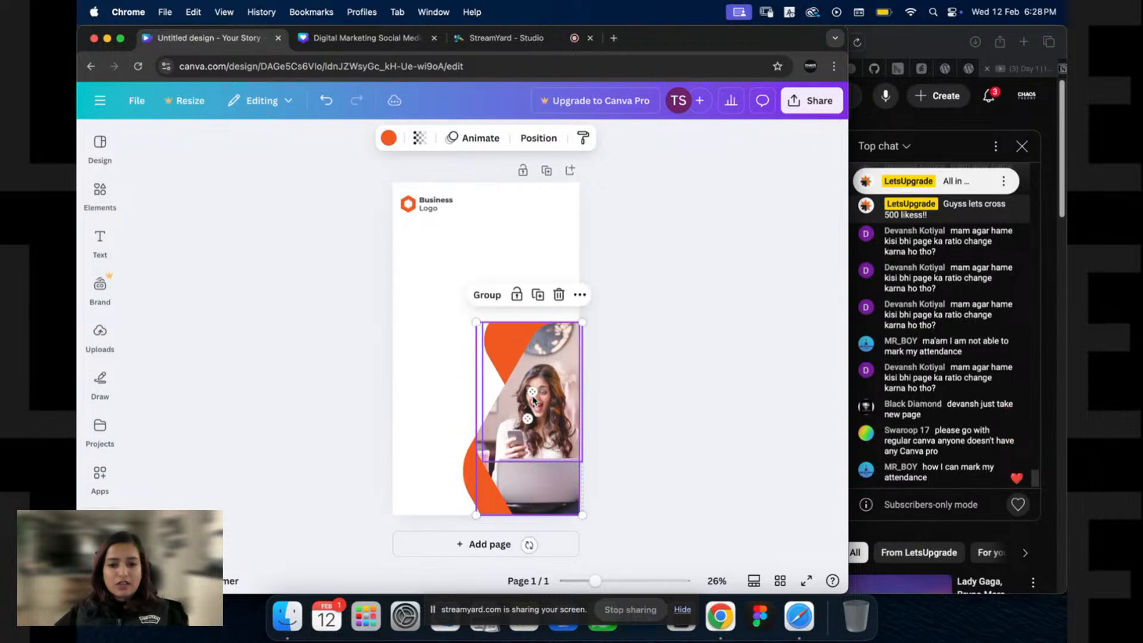
click(505, 234)
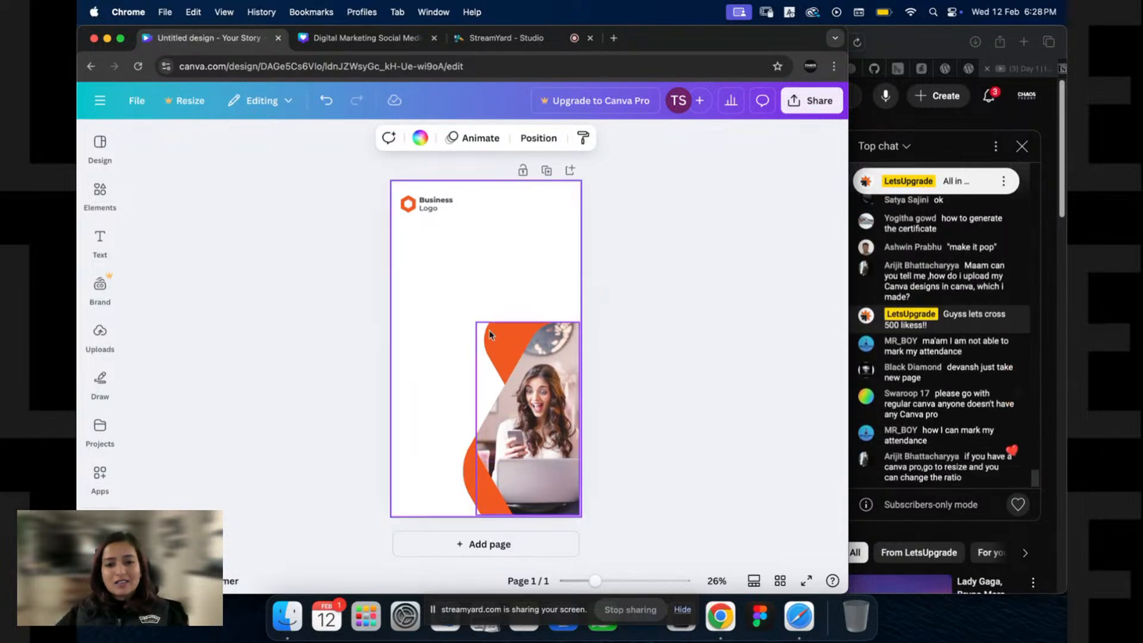
click(508, 349)
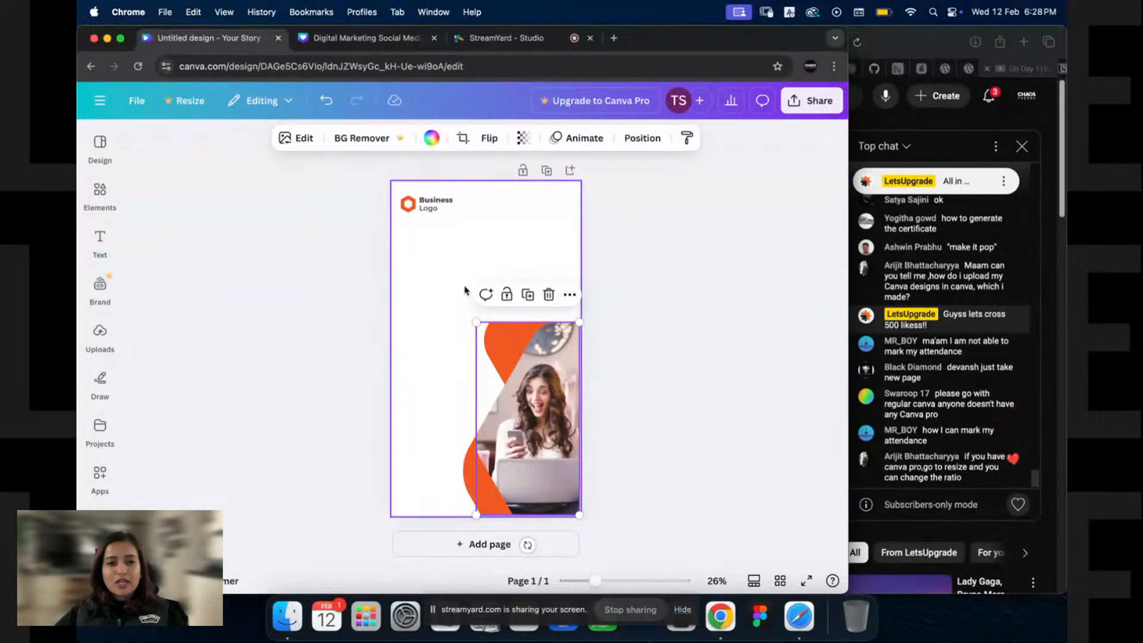
Step: Return to the Digital Marketing design, clear the selection and show its Resize options
key(ctrl+Tab)
click(732, 255)
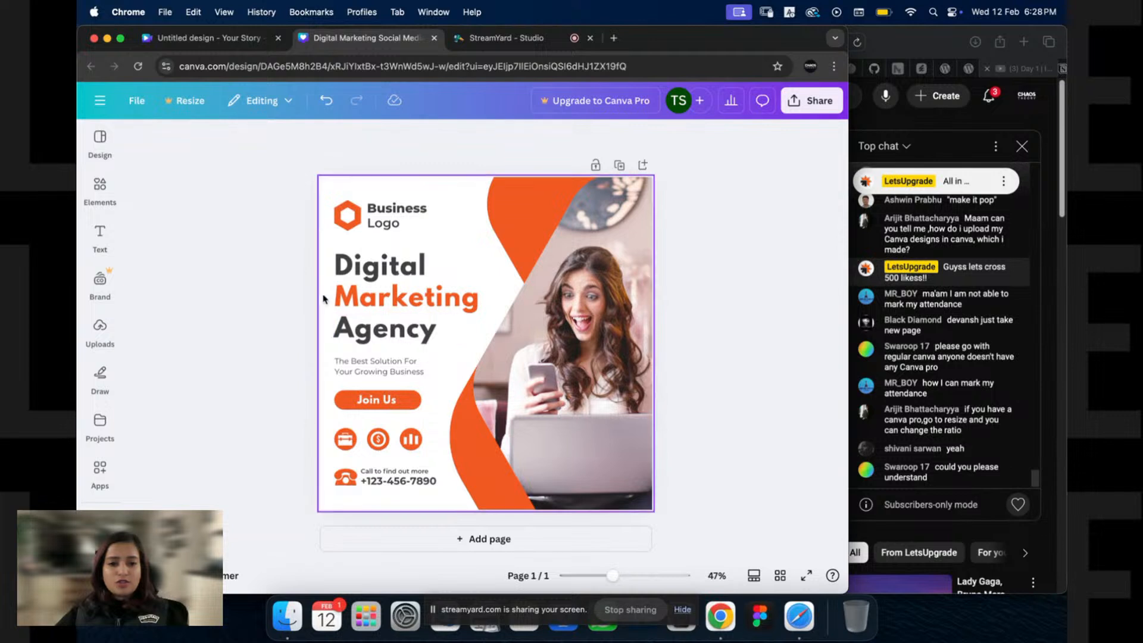
click(188, 106)
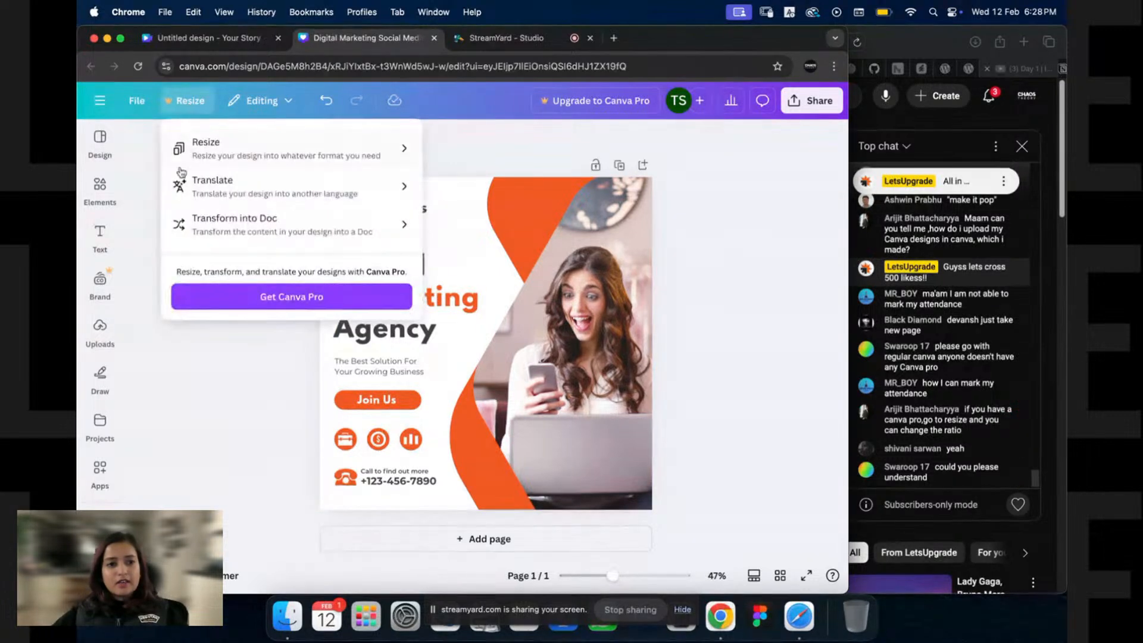
Step: Close the Resize options and mark out the headline, tagline, button, icons and contact details in the Digital Marketing design
click(257, 386)
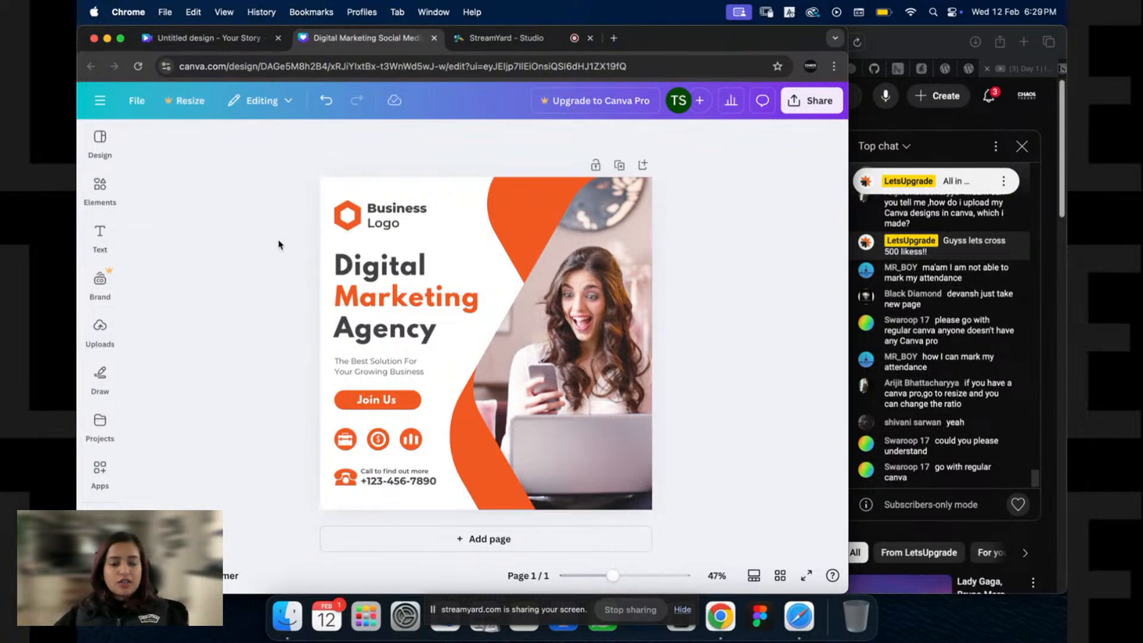
drag(288, 270, 447, 506)
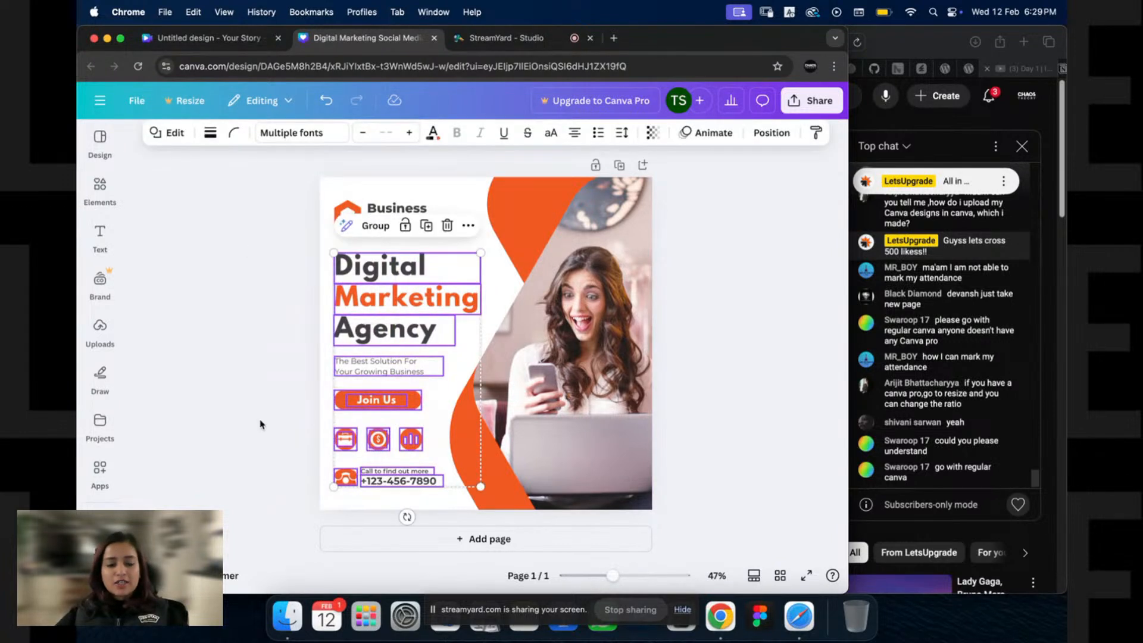
click(268, 303)
Step: Switch to the story design and select the photo with its orange curves, followed by all elements including the logo
key(ctrl+shift+Tab)
click(370, 268)
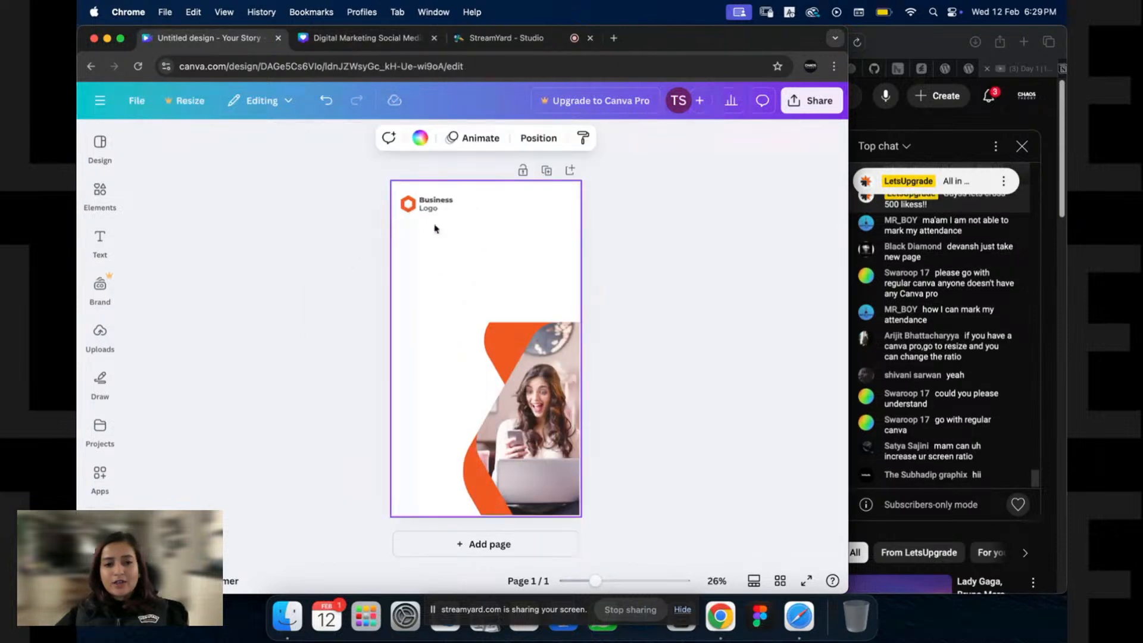
click(511, 327)
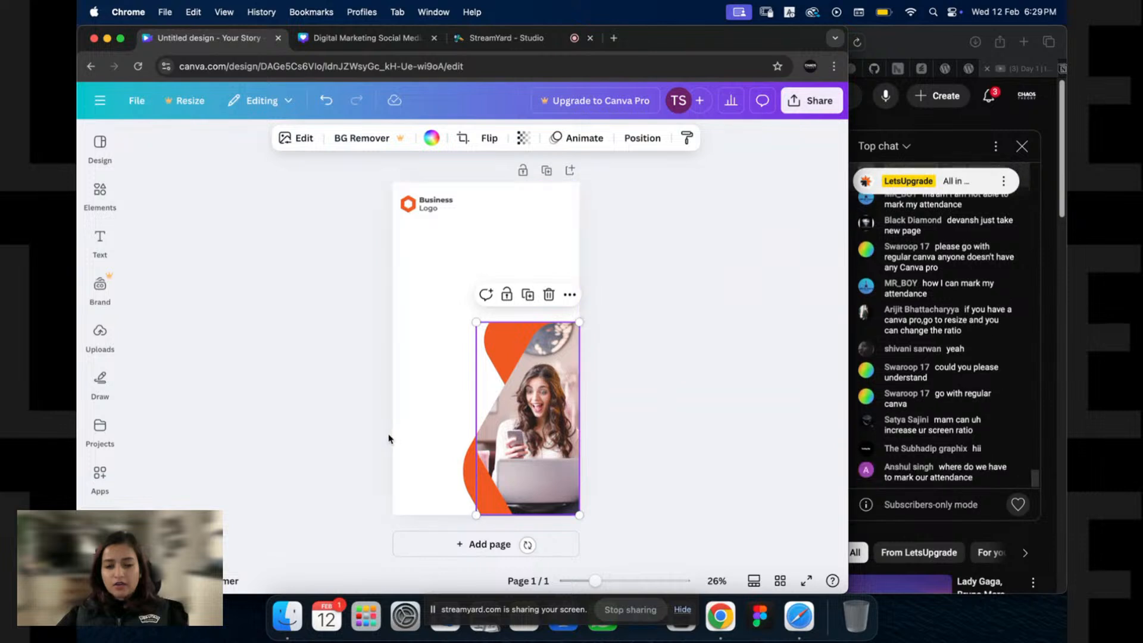
drag(625, 271, 440, 500)
click(256, 377)
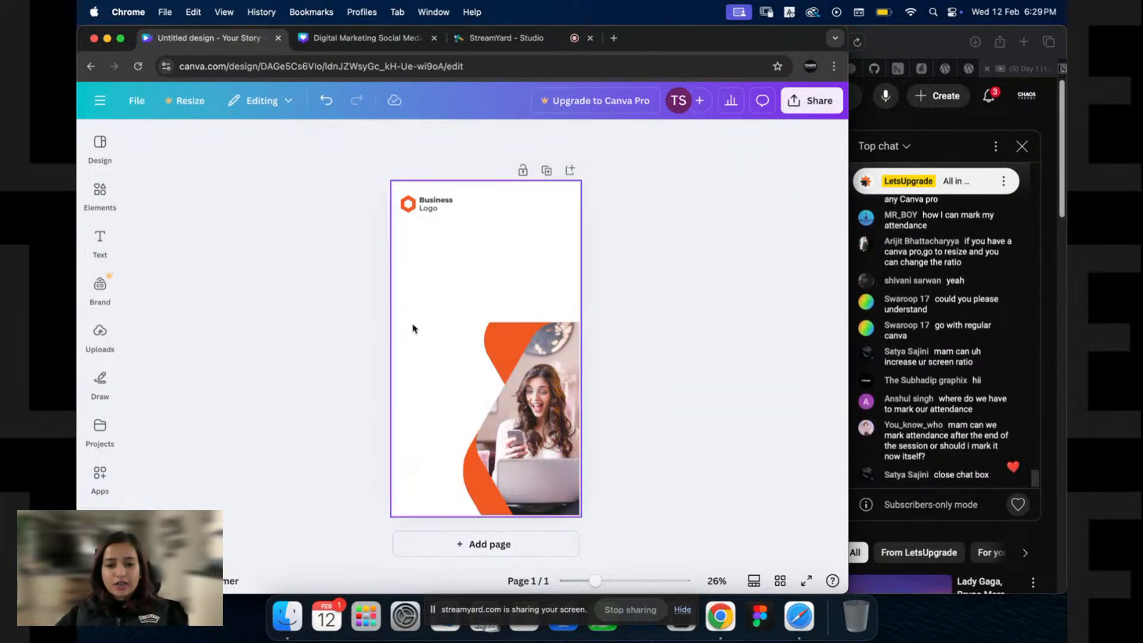
drag(629, 287, 450, 512)
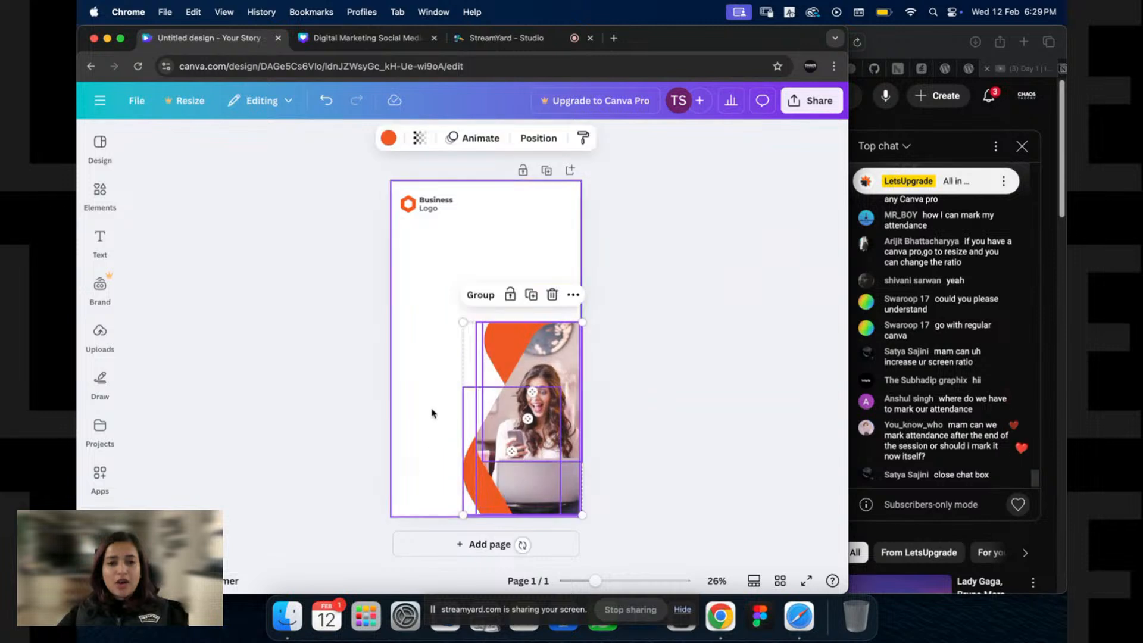
drag(359, 181, 564, 485)
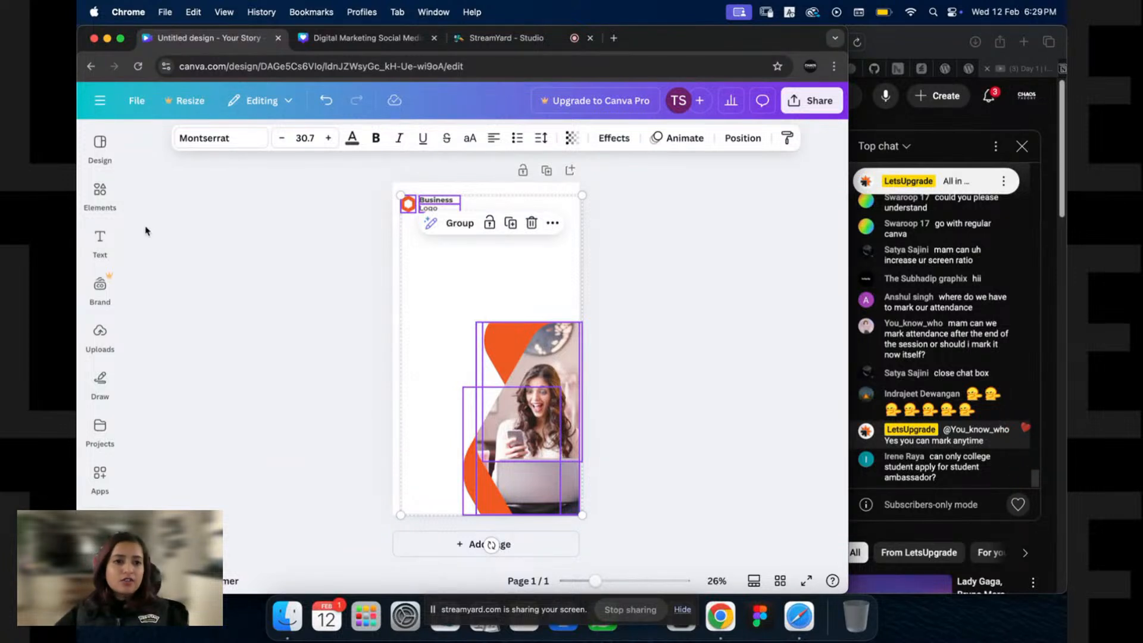
Step: Return to the Digital Marketing design and show the Editing, Commenting and Viewing mode choices without changing the mode
key(ctrl+Tab)
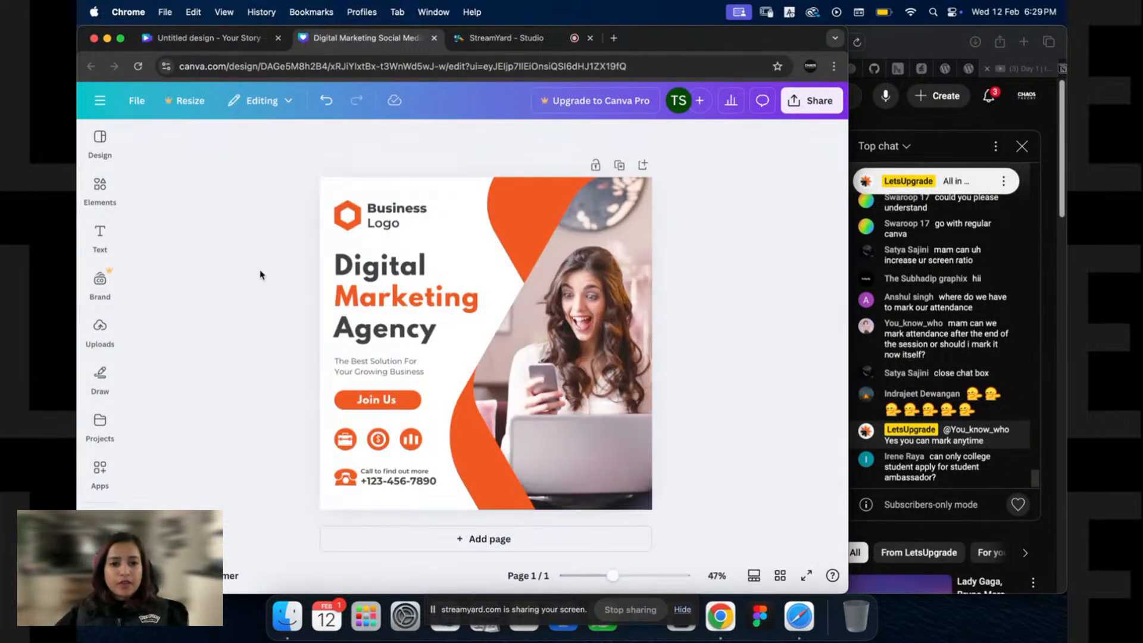
click(284, 100)
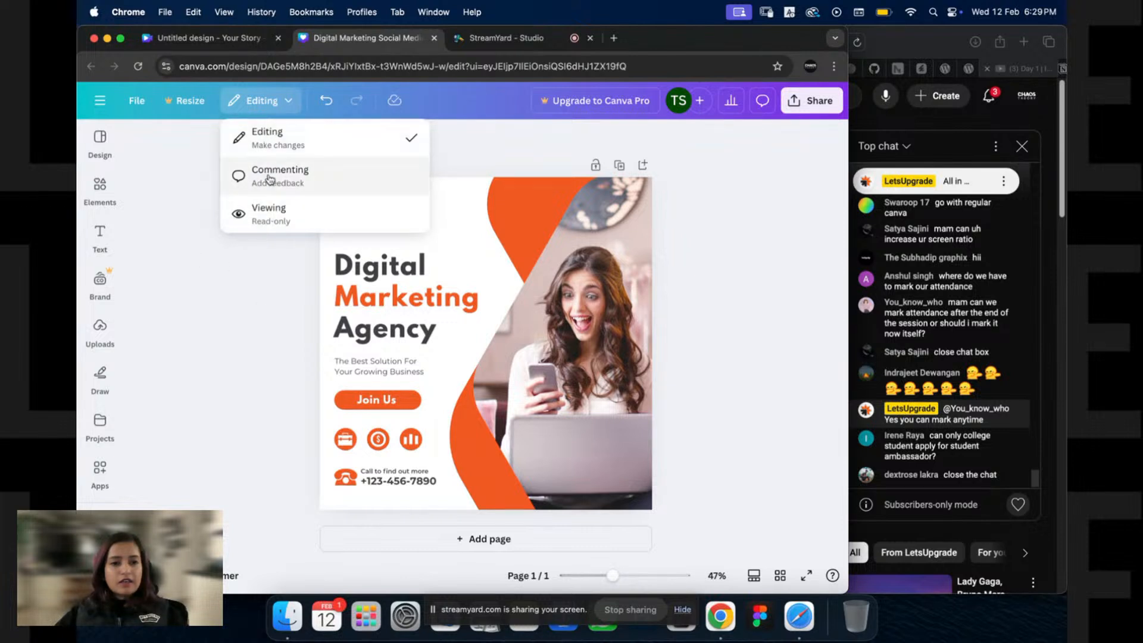
click(273, 319)
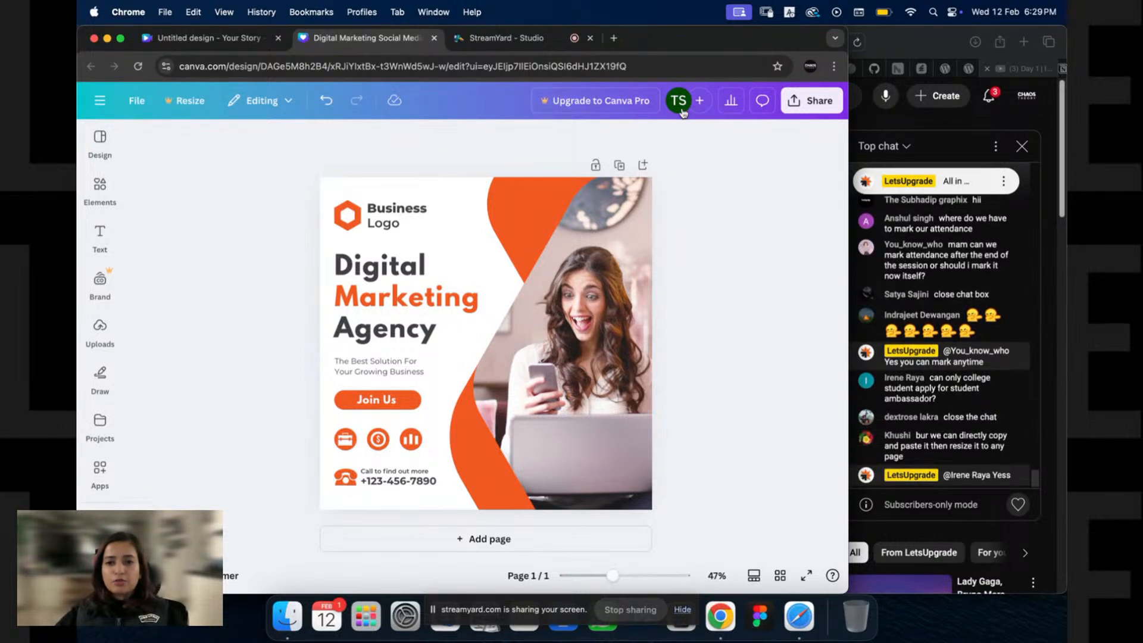
Step: Show who has access to the Digital Marketing design and view its Analytics, closing each view again
click(699, 101)
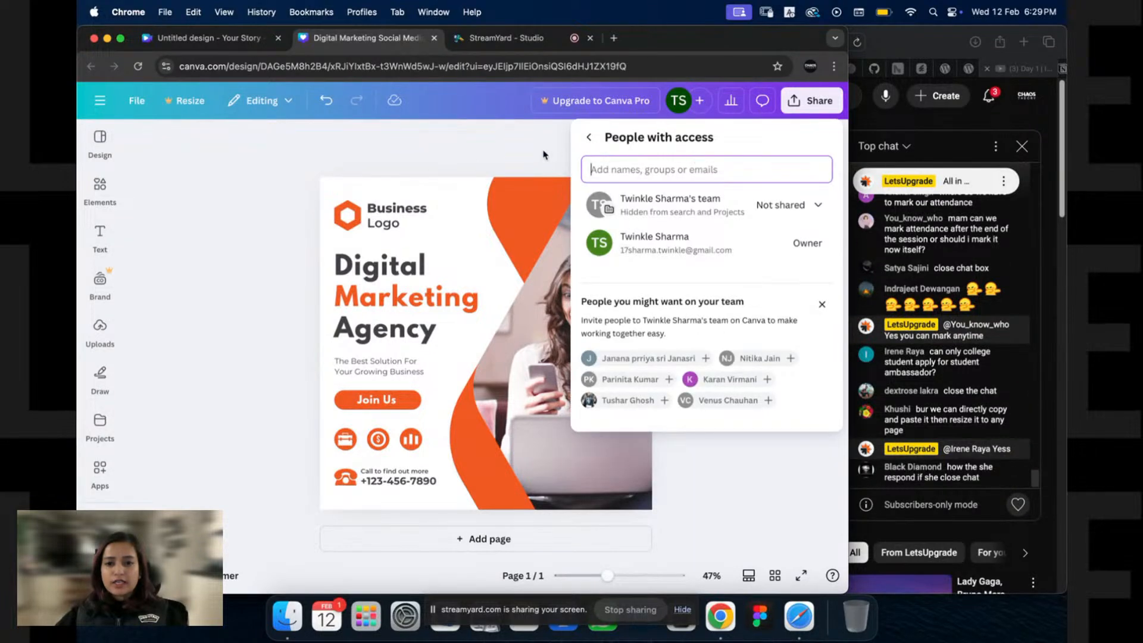
click(543, 154)
click(730, 101)
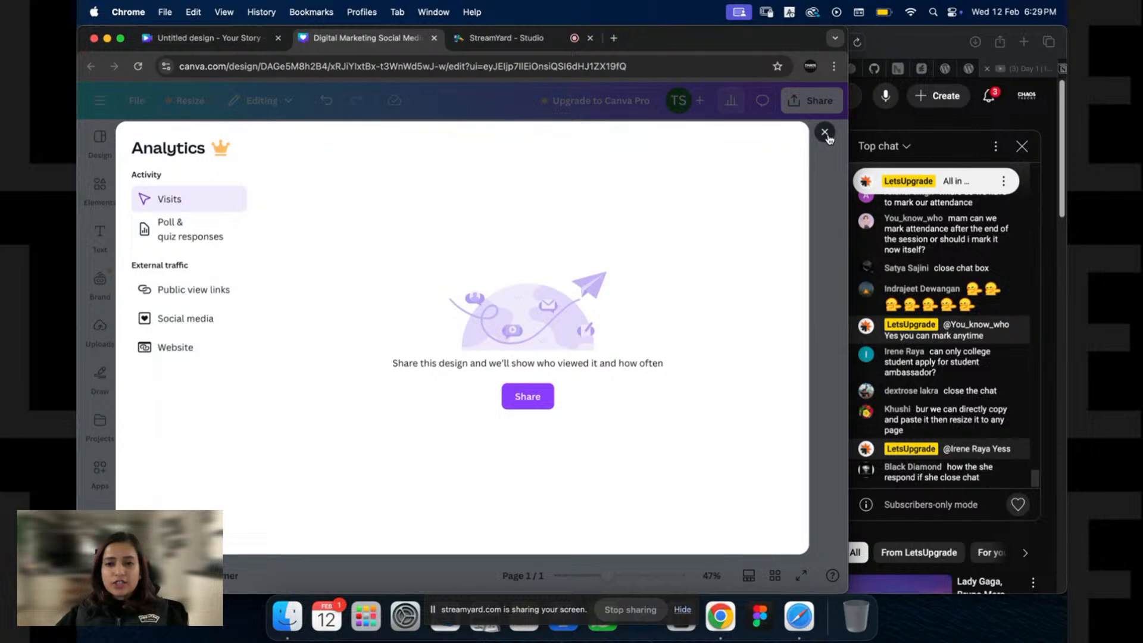
click(825, 133)
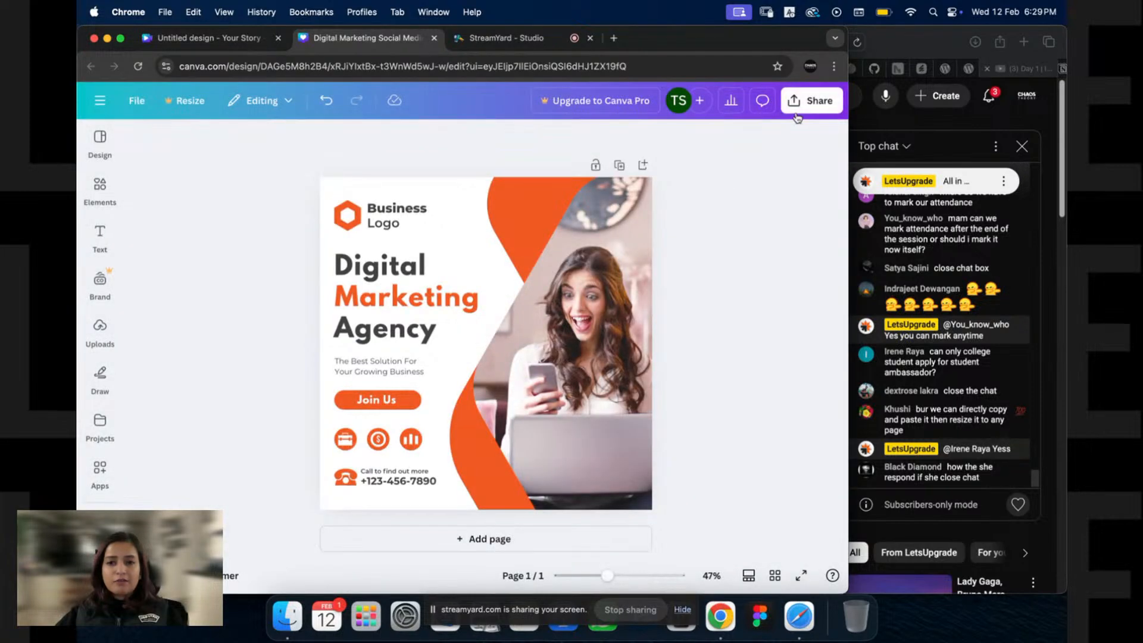
Step: Show the design's sharing options and the access levels available for its collaboration link, leaving them unchanged
click(795, 113)
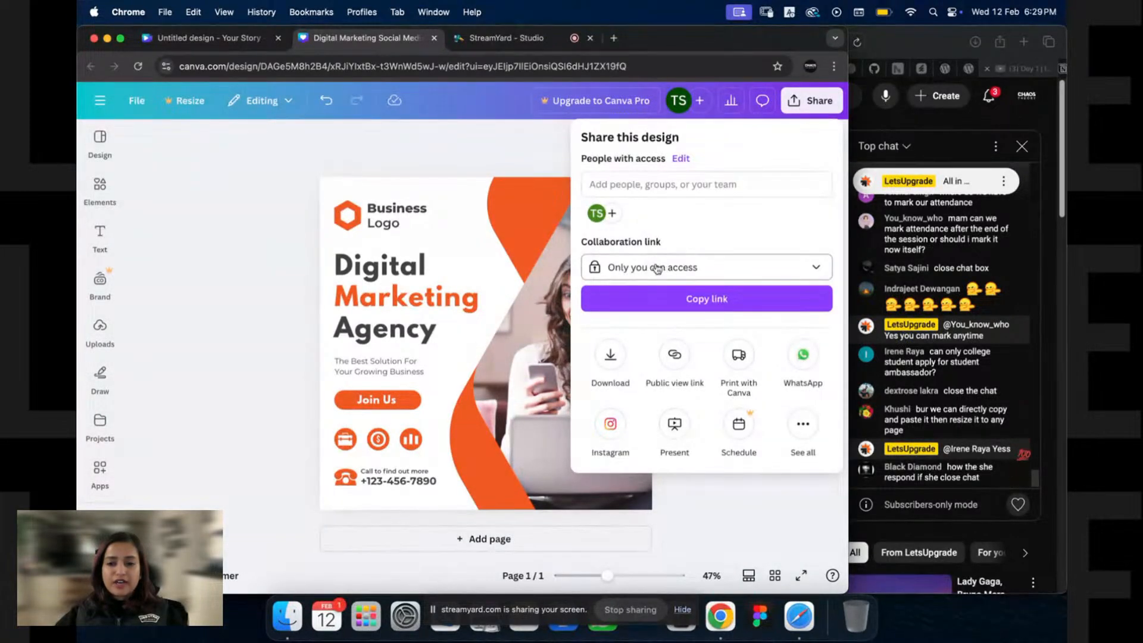
click(630, 267)
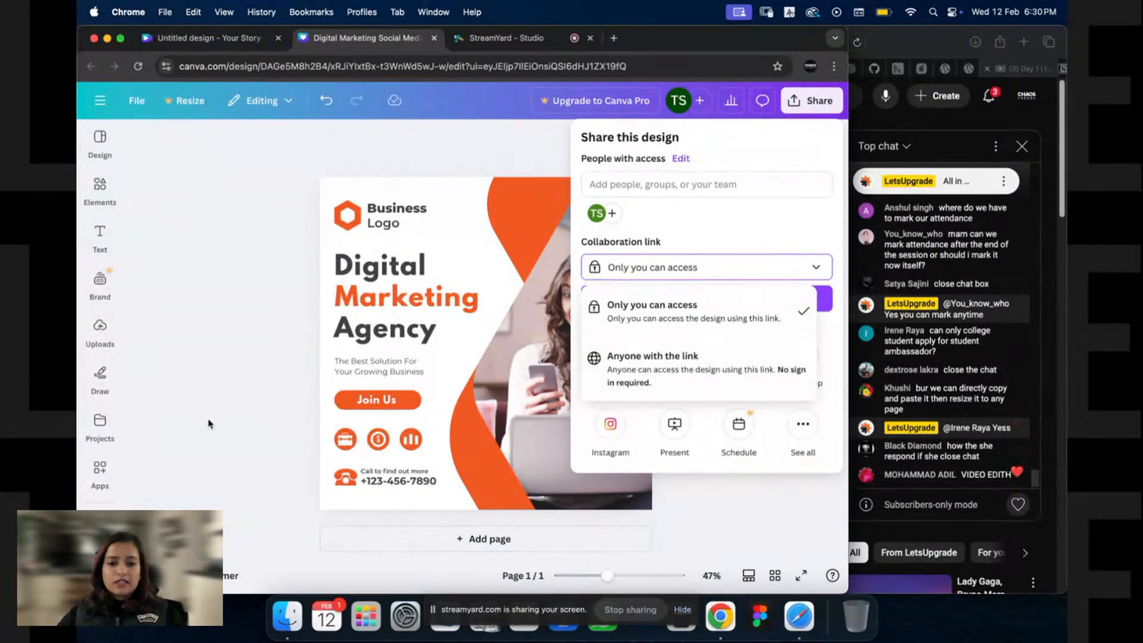
click(276, 233)
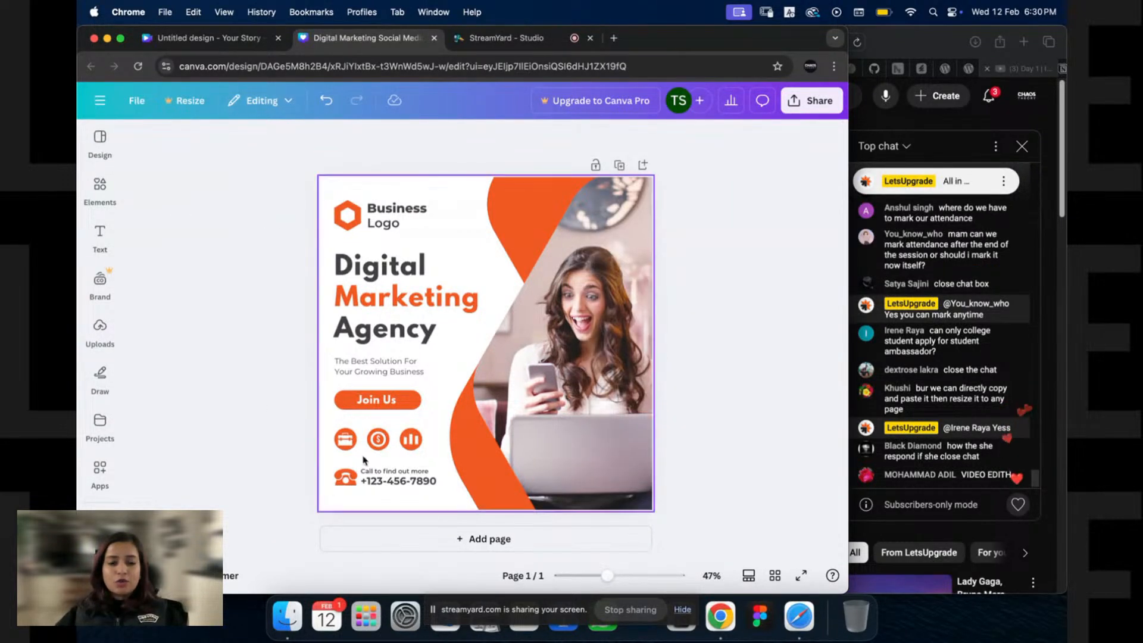
click(812, 100)
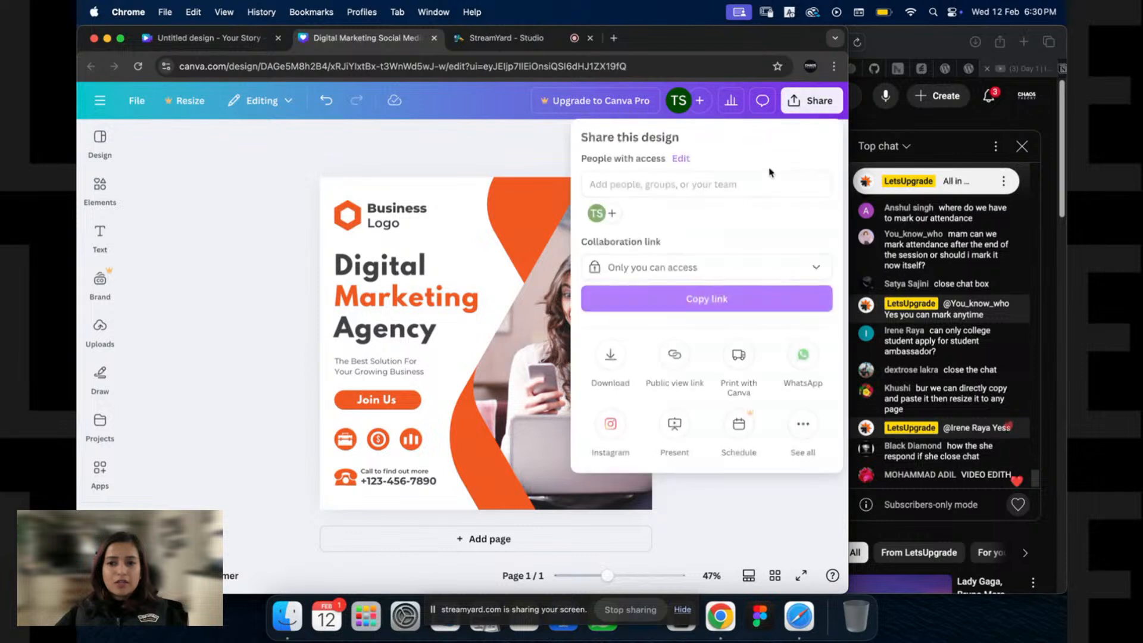
click(558, 145)
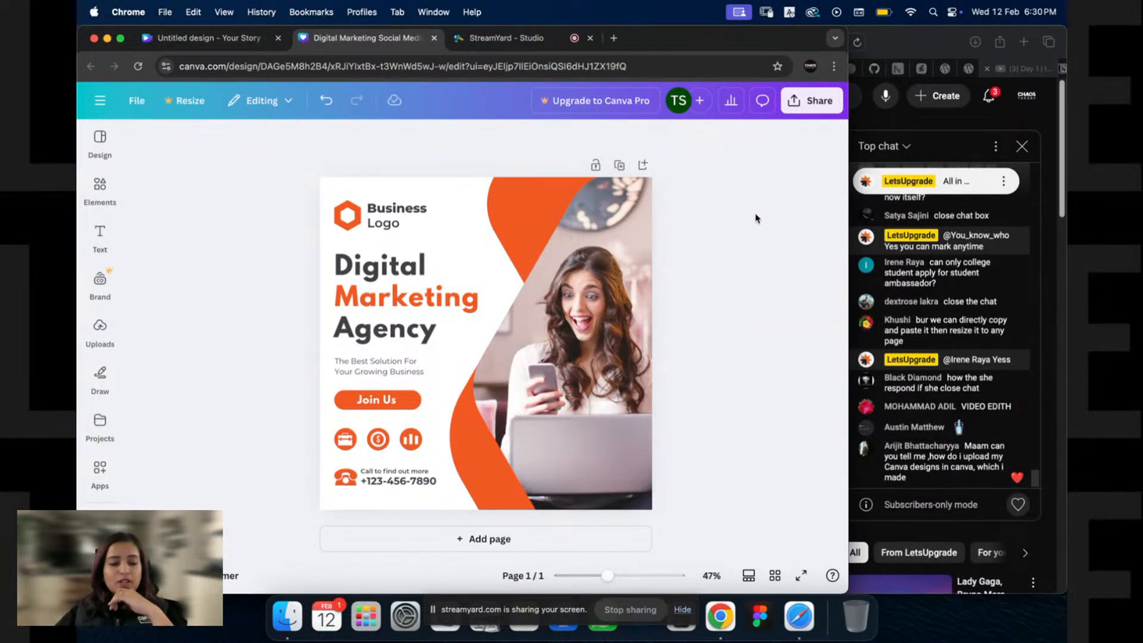
Step: Look through the full list of ways to share, save and publish the design, and close it
click(811, 101)
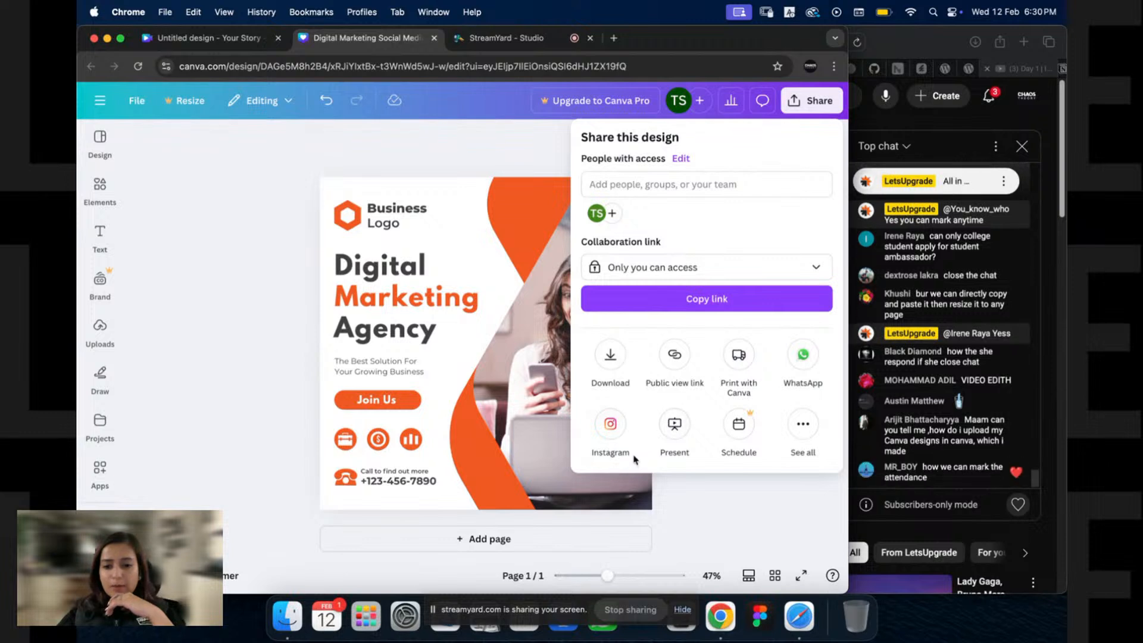
click(803, 428)
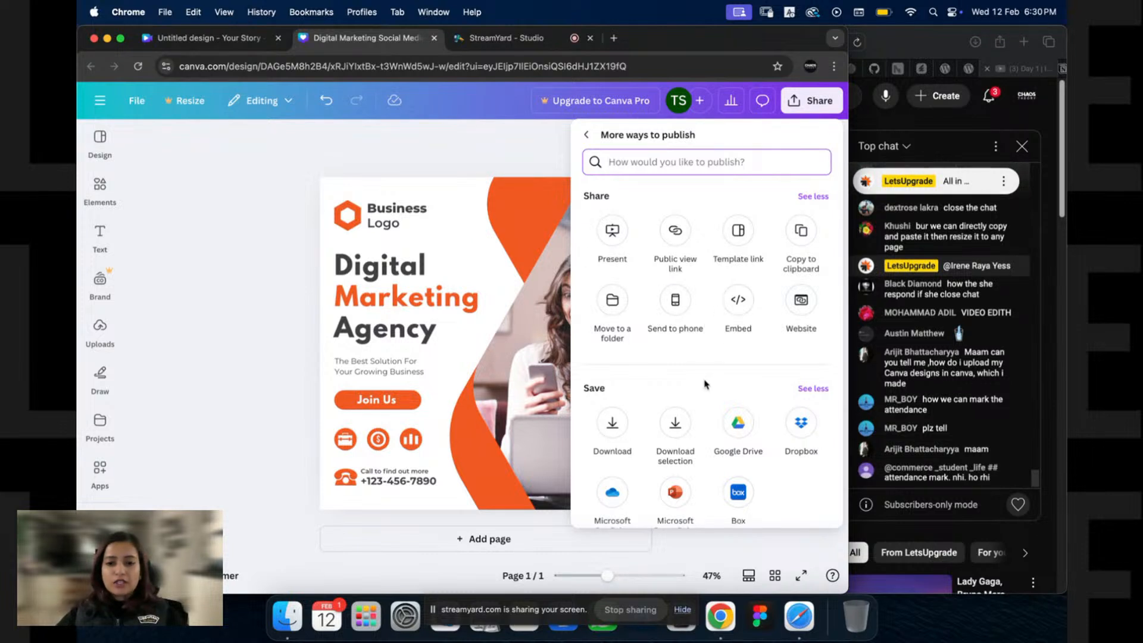
scroll(708, 354, down, 5)
scroll(711, 347, down, 5)
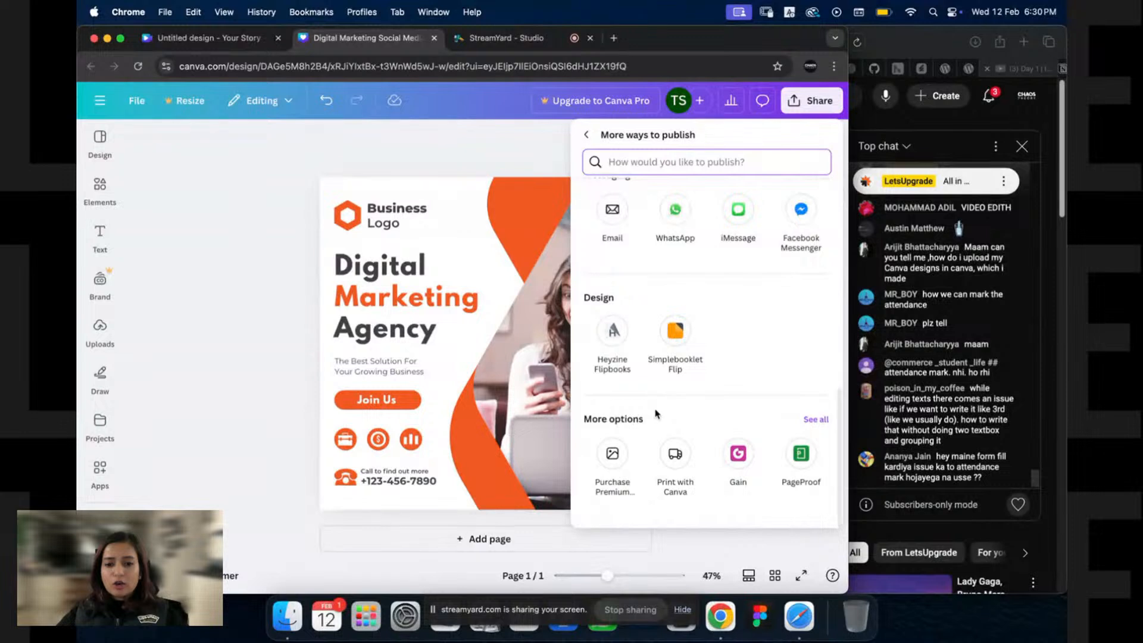
click(274, 330)
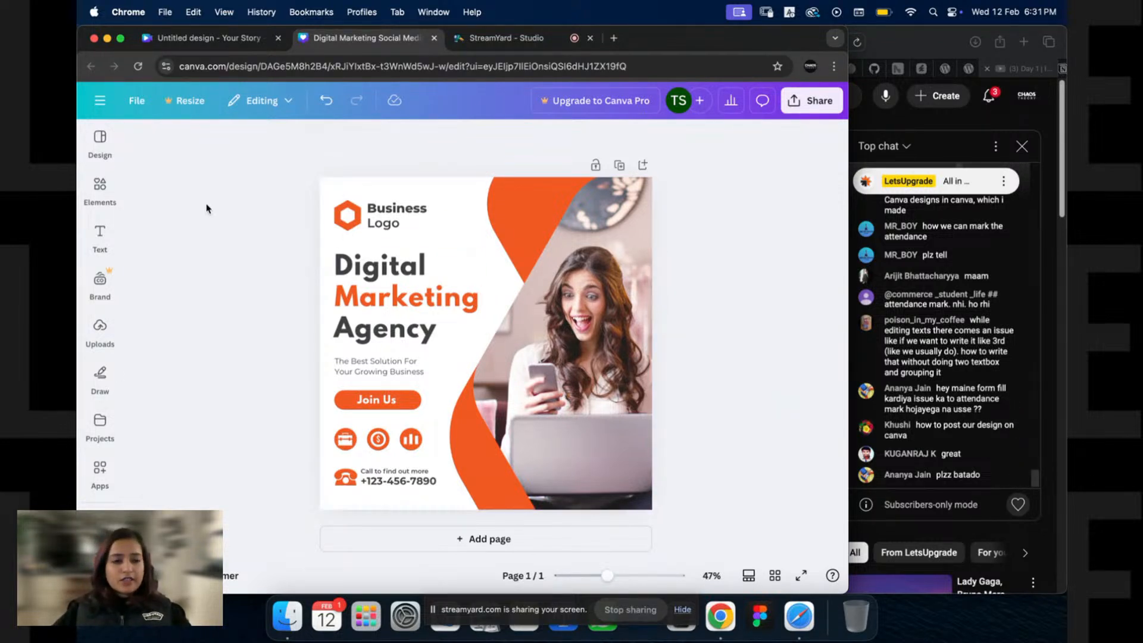
Step: Look at the Apps collection and the Design templates for the Digital Marketing post
click(95, 142)
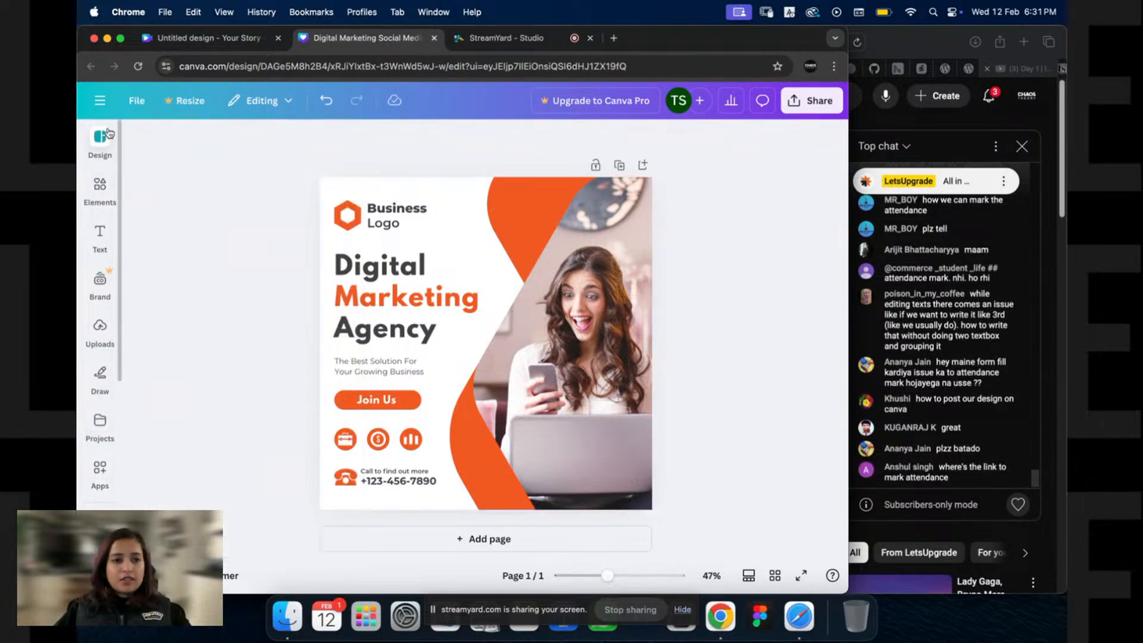
click(100, 470)
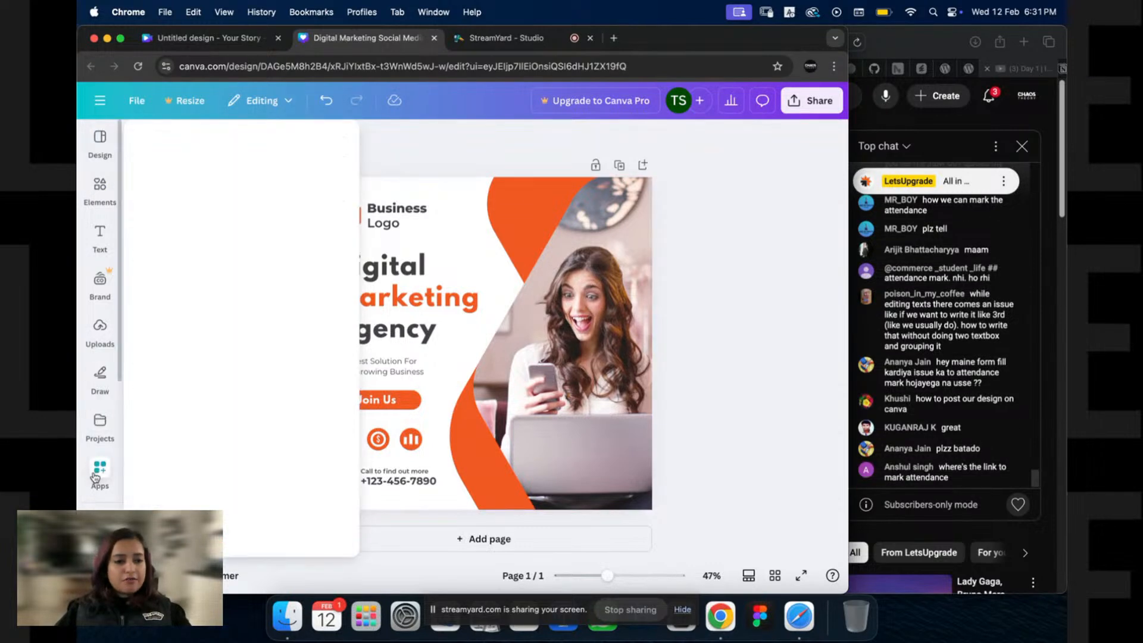
click(100, 143)
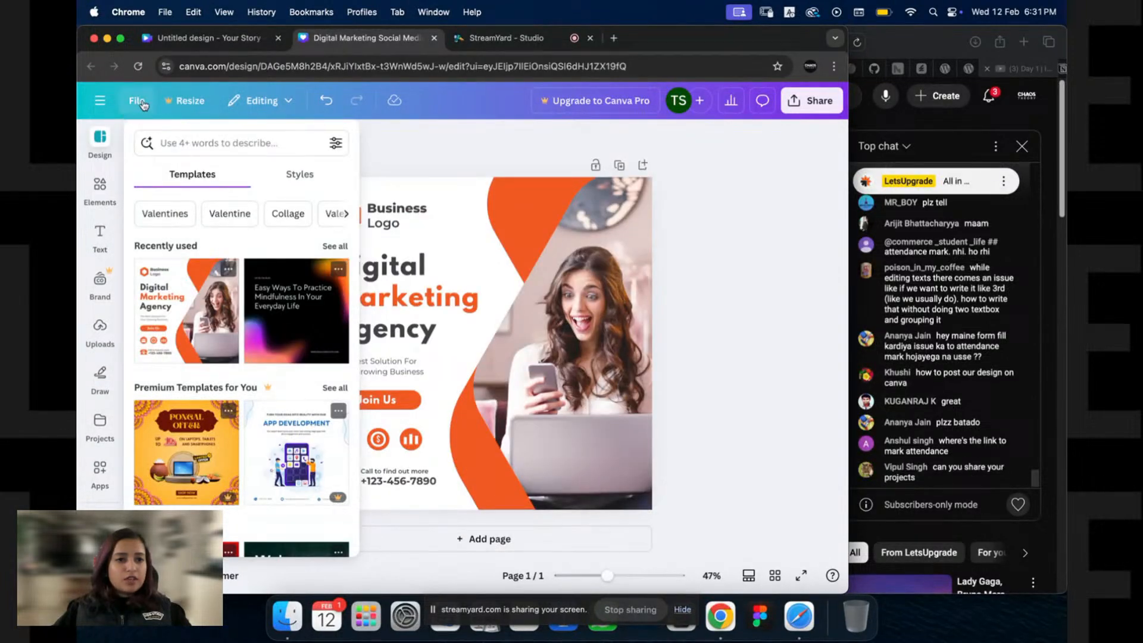
Step: Show the main navigation with recent designs in the story design, and return to the Digital Marketing design
key(ctrl+shift+Tab)
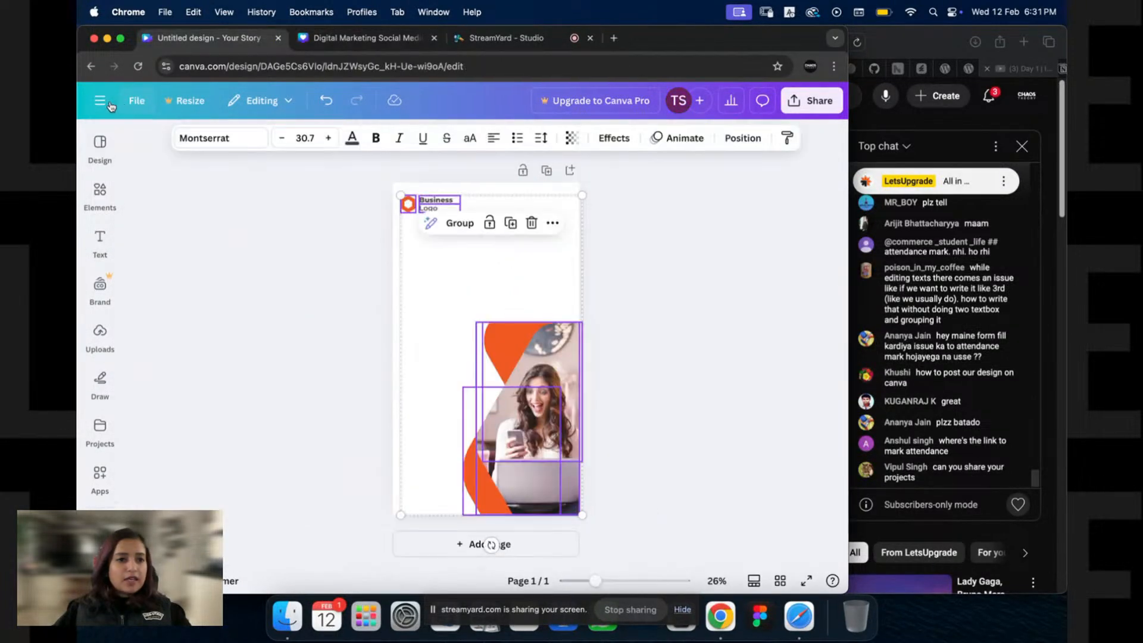
click(100, 101)
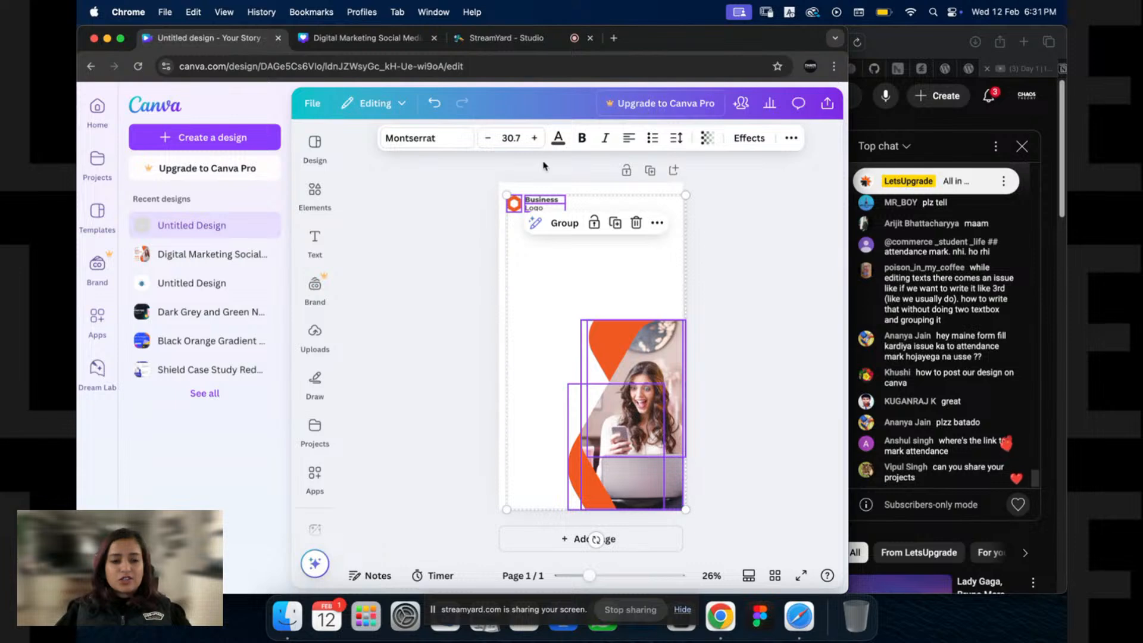
key(ctrl+Tab)
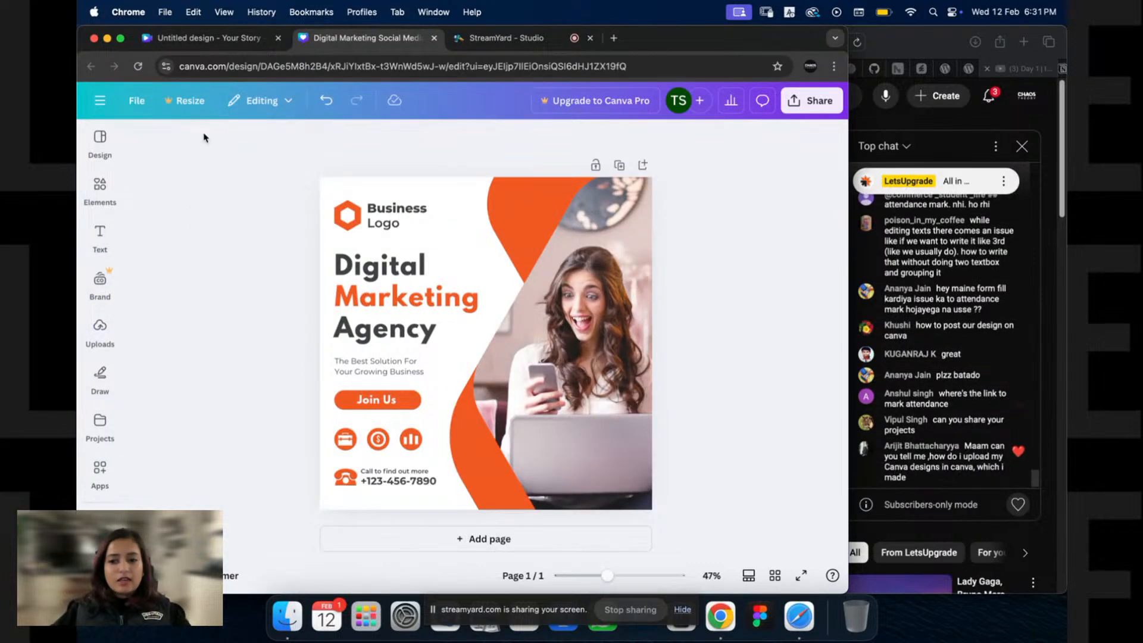
Step: Show the Design templates and take a close look at the template search field and the Templates and Styles choices
click(100, 139)
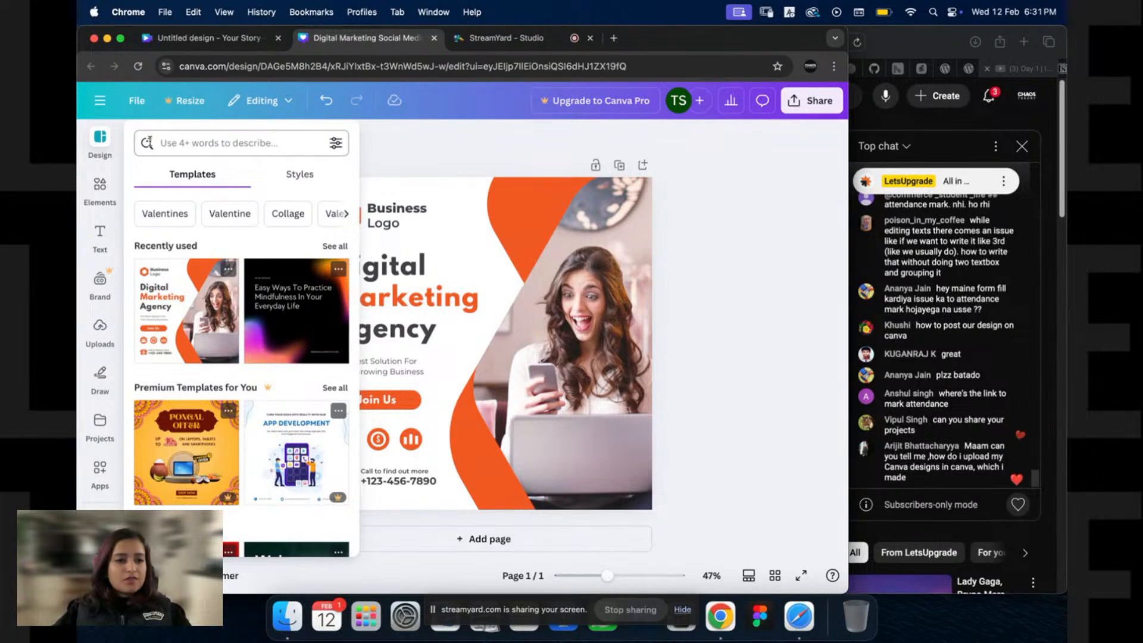
scroll(147, 143, up, 3)
scroll(145, 144, up, 3)
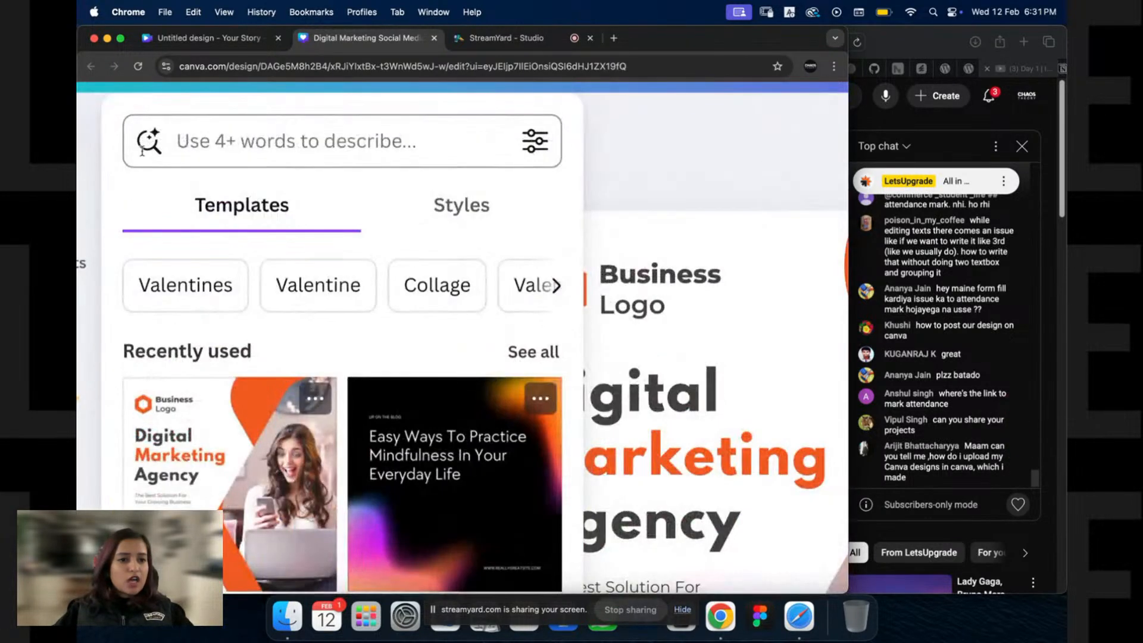
scroll(157, 132, down, 5)
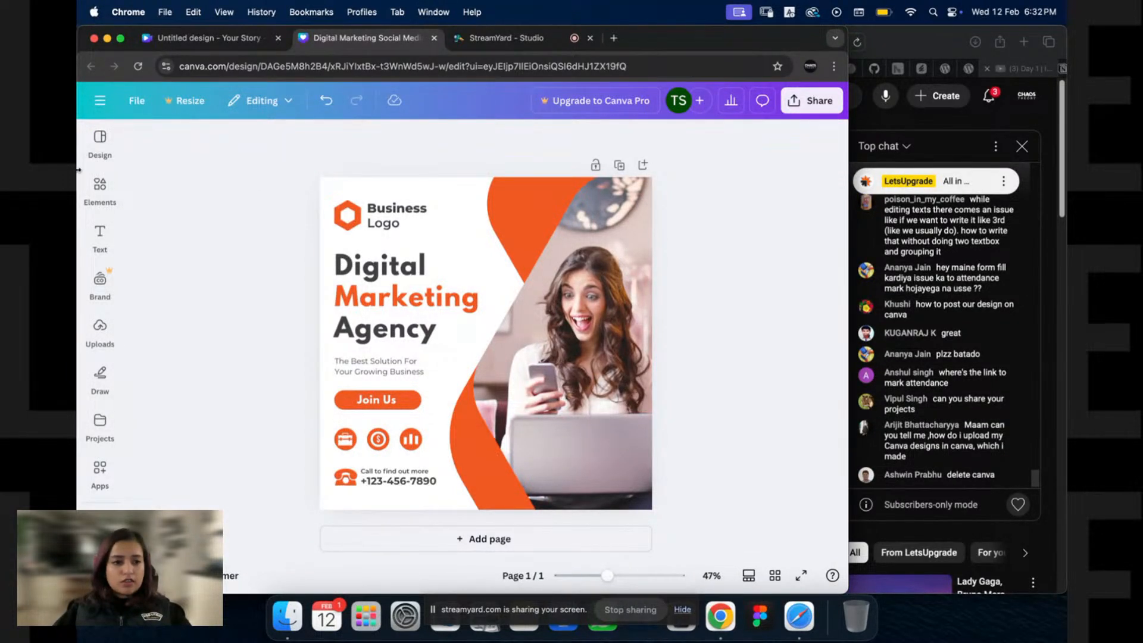
Step: Search the Design templates for "music album cover" and look through the matching templates
mouse_move(100, 165)
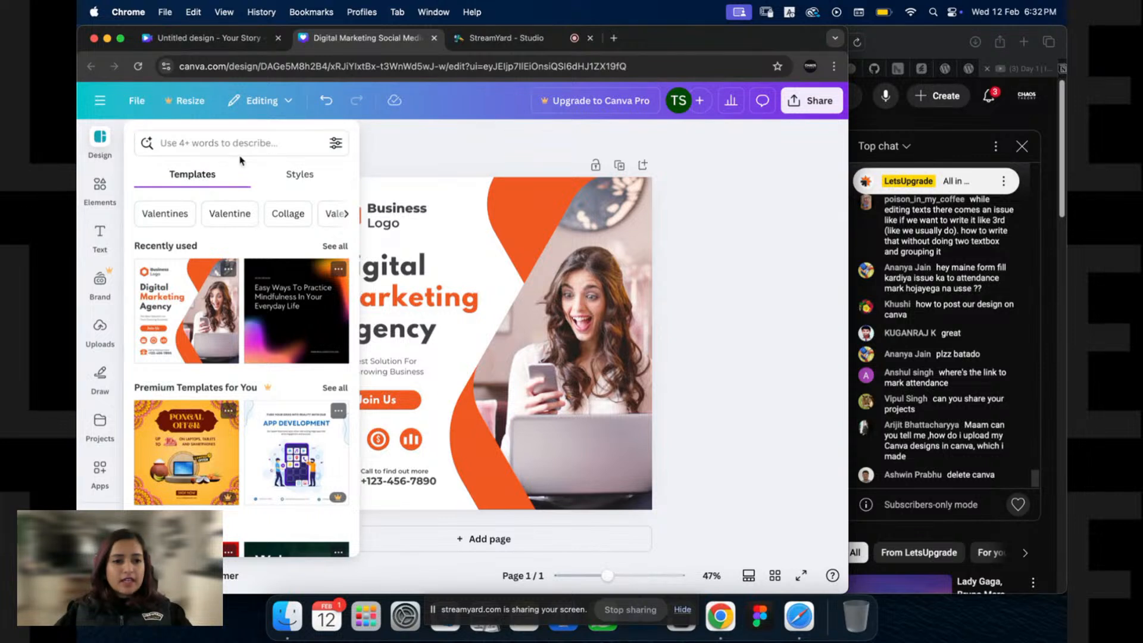
click(245, 136)
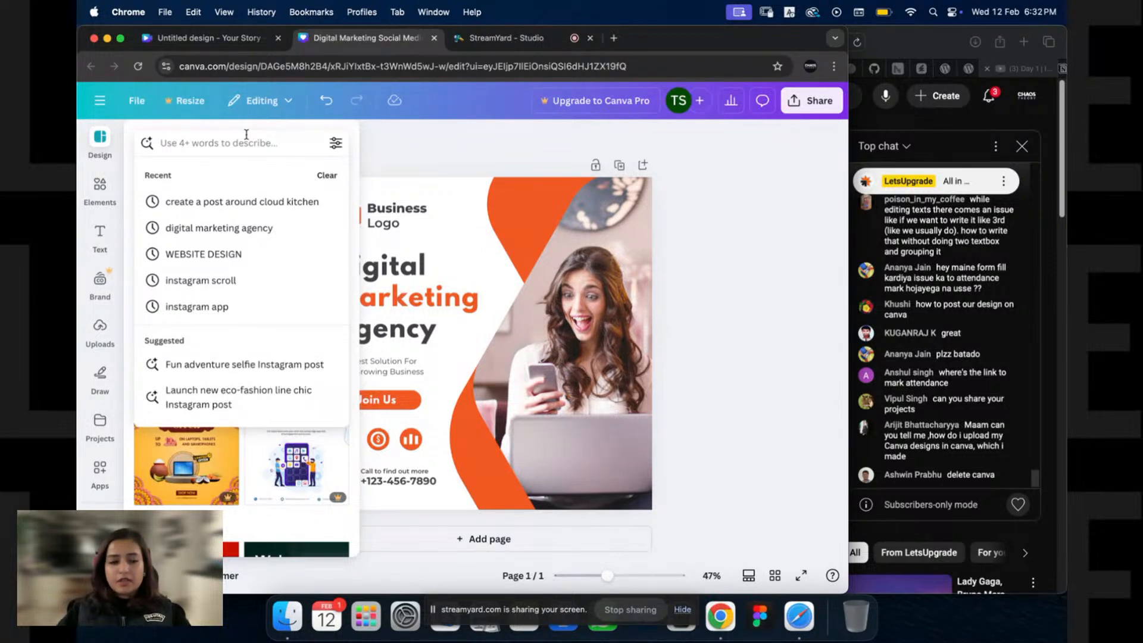
click(246, 143)
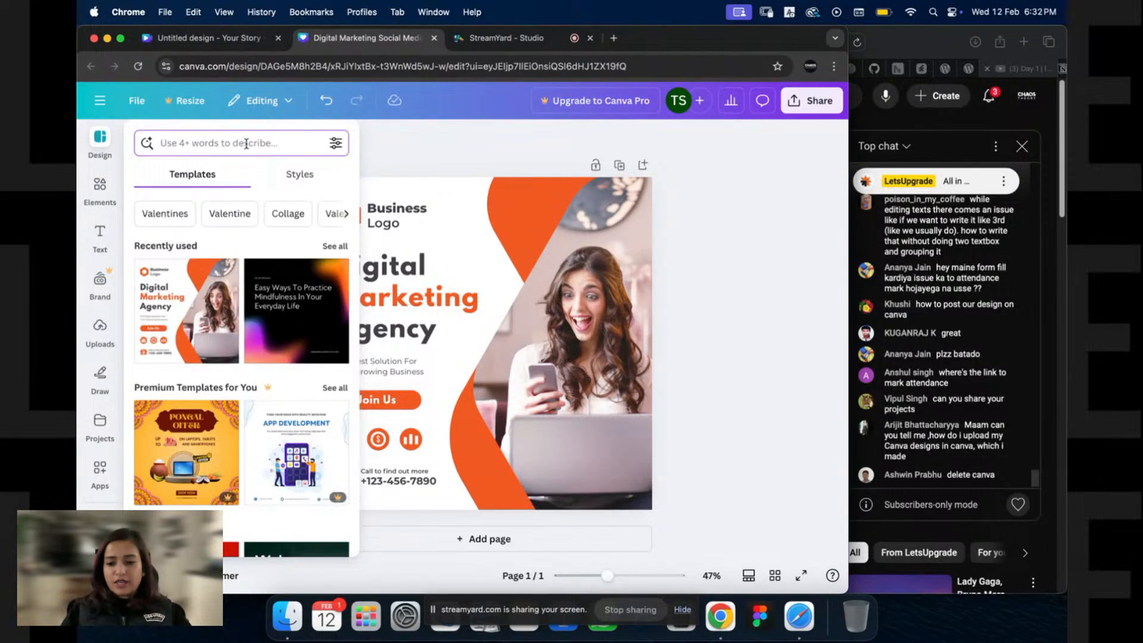
click(246, 143)
text(music)
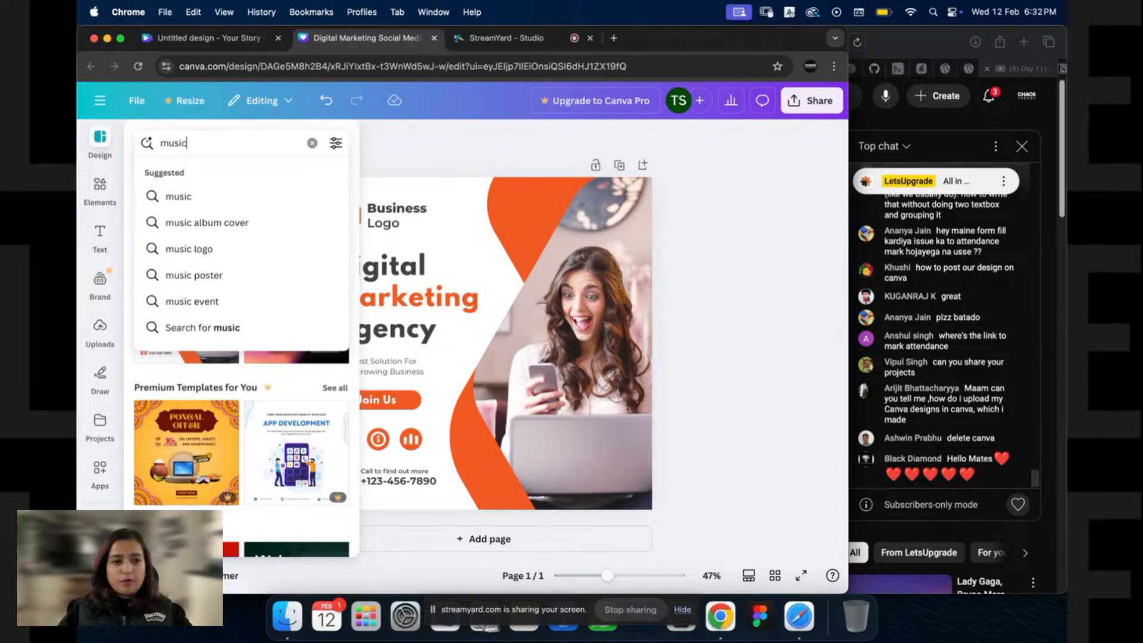
click(229, 223)
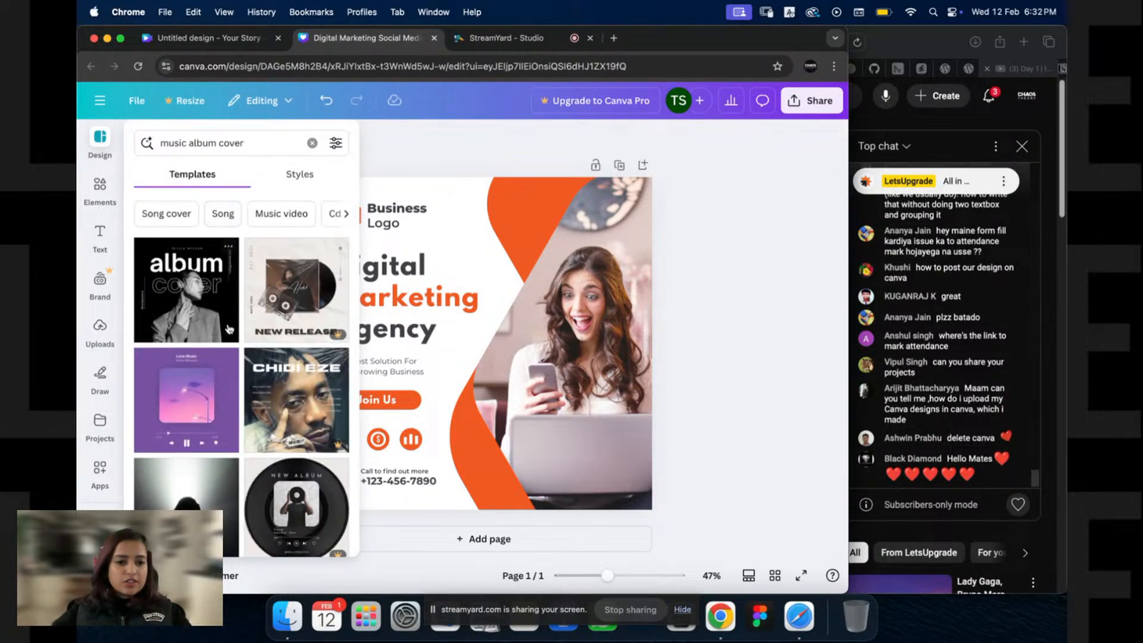
scroll(179, 393, down, 5)
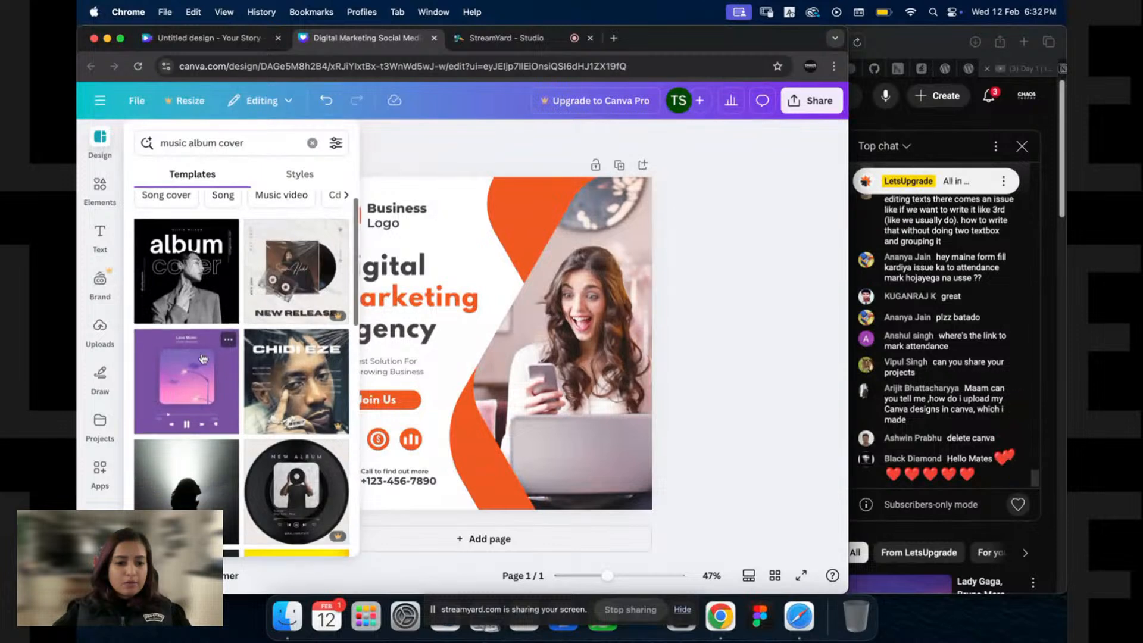
scroll(193, 330, up, 5)
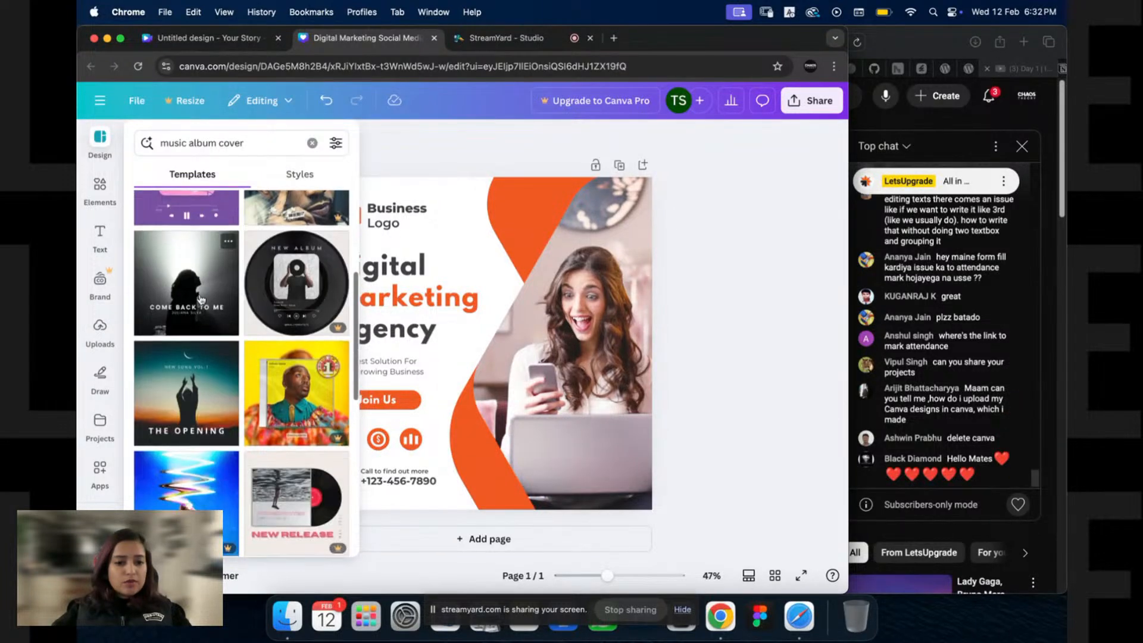
Step: Apply the purple "Love Music" template to the page and select its cover image and subtitle text
click(207, 405)
click(587, 267)
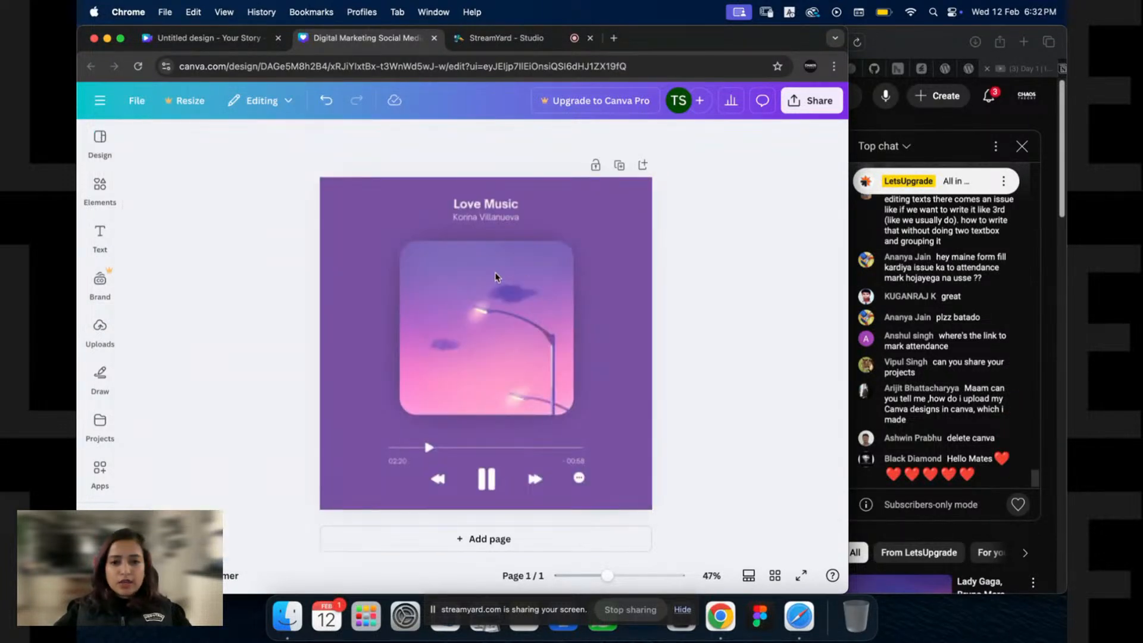
click(499, 278)
click(488, 219)
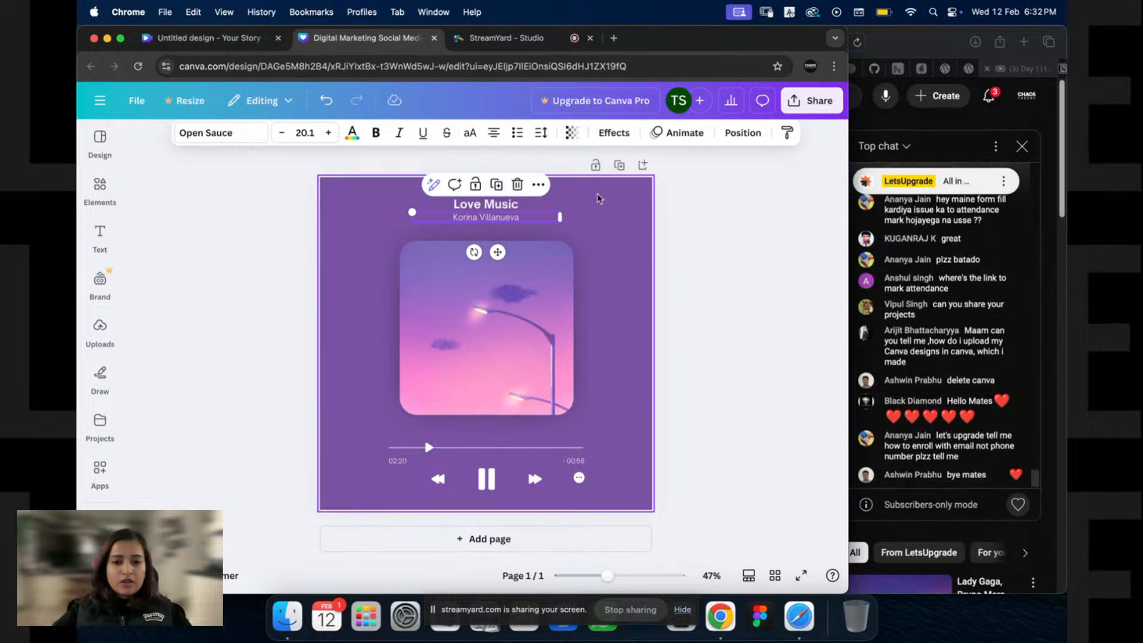
click(698, 292)
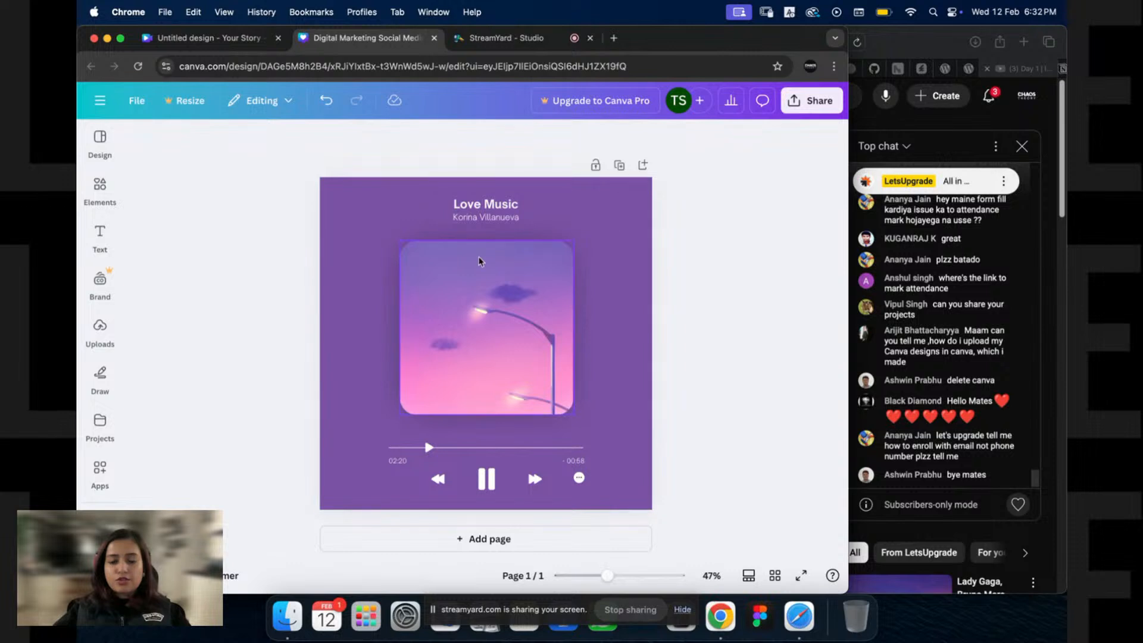
Step: Browse further down the album cover templates and undo the applied "Love Music" template
click(100, 138)
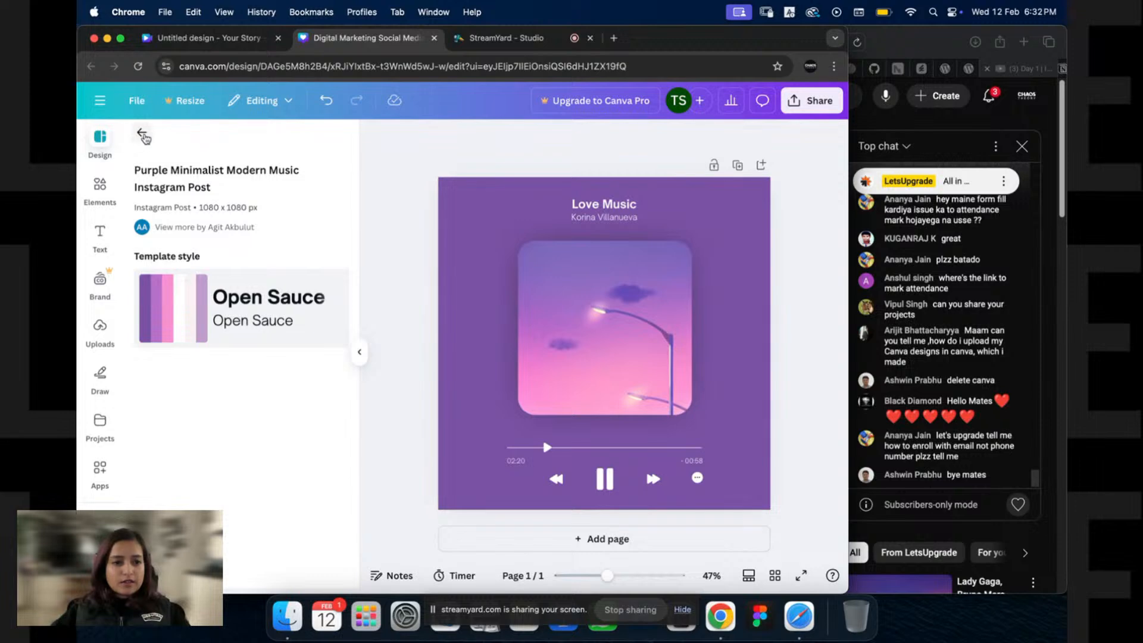
click(143, 136)
scroll(198, 319, down, 5)
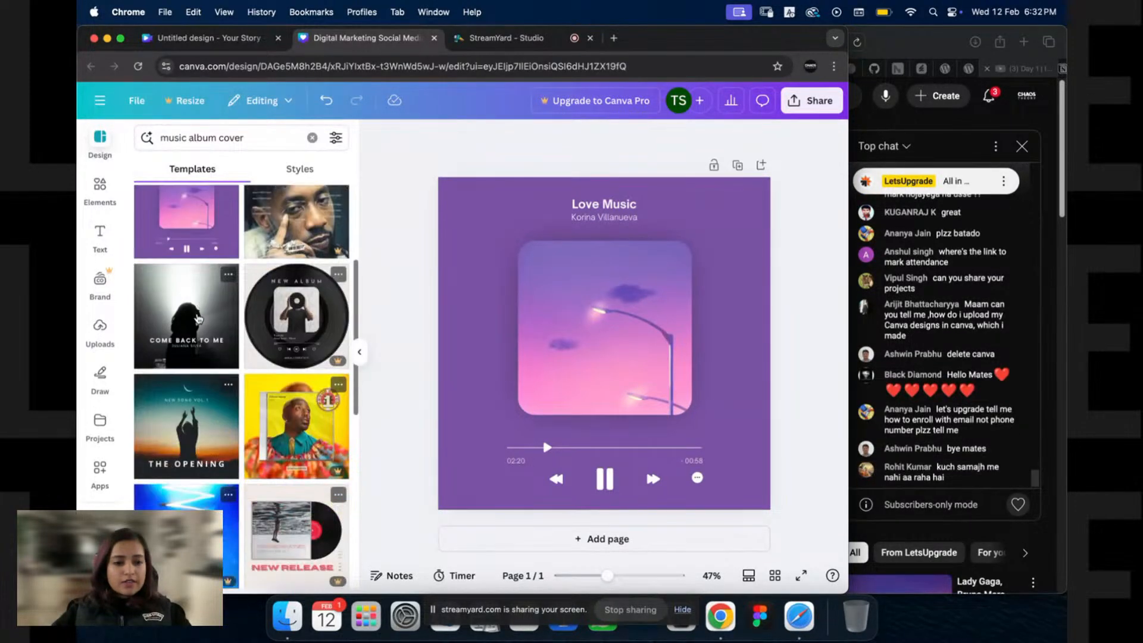
scroll(269, 217, up, 3)
scroll(243, 240, down, 5)
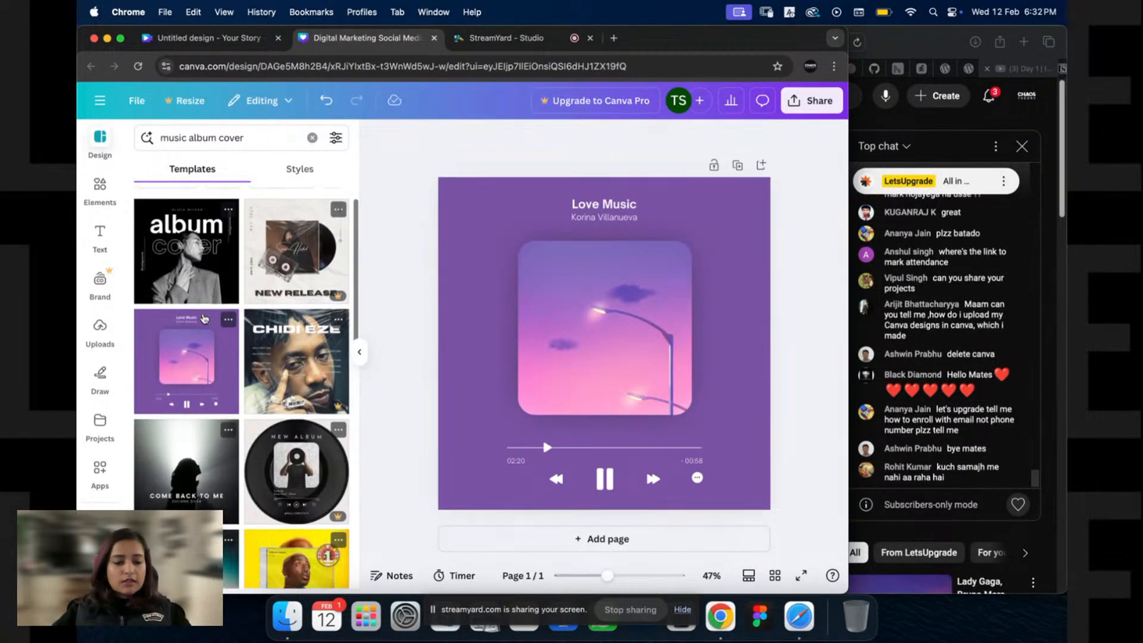
scroll(241, 278, down, 5)
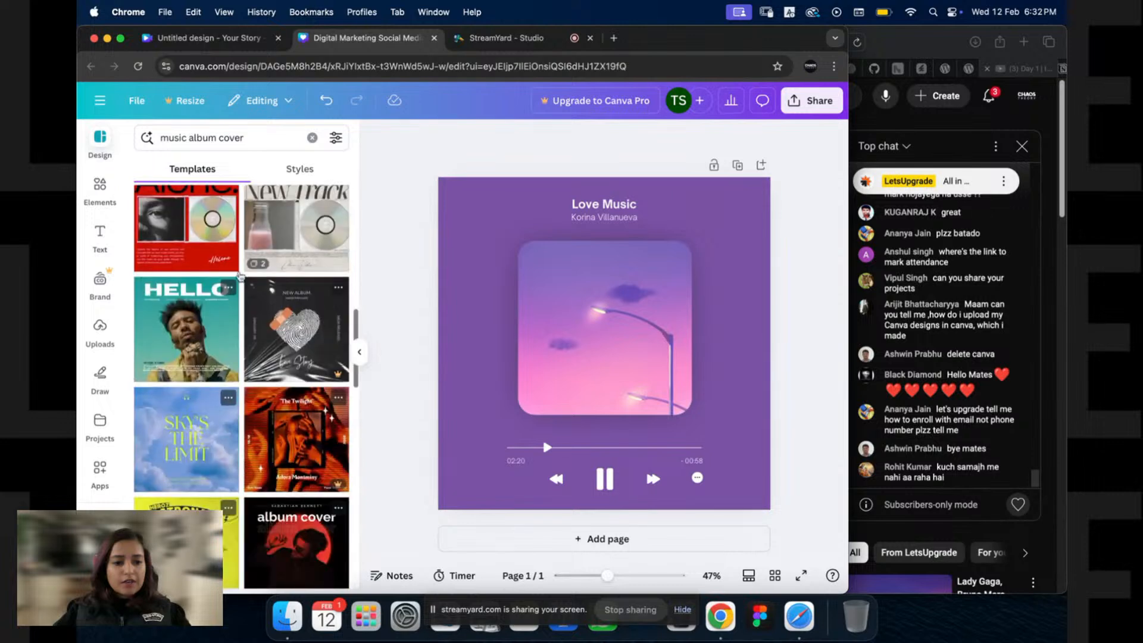
scroll(214, 275, down, 5)
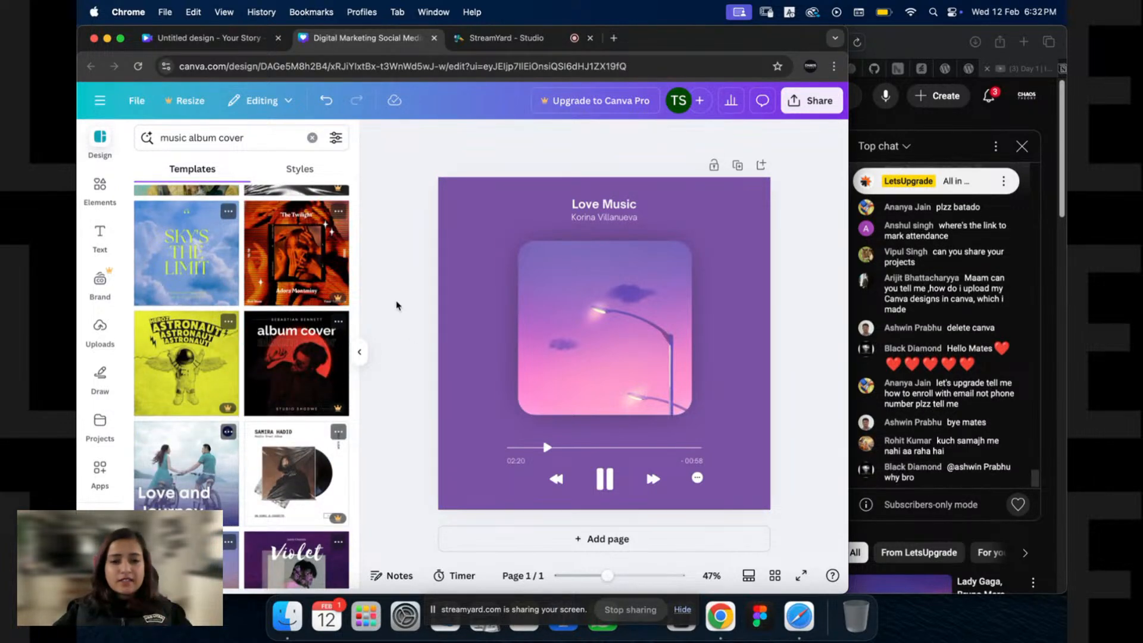
key(super+z)
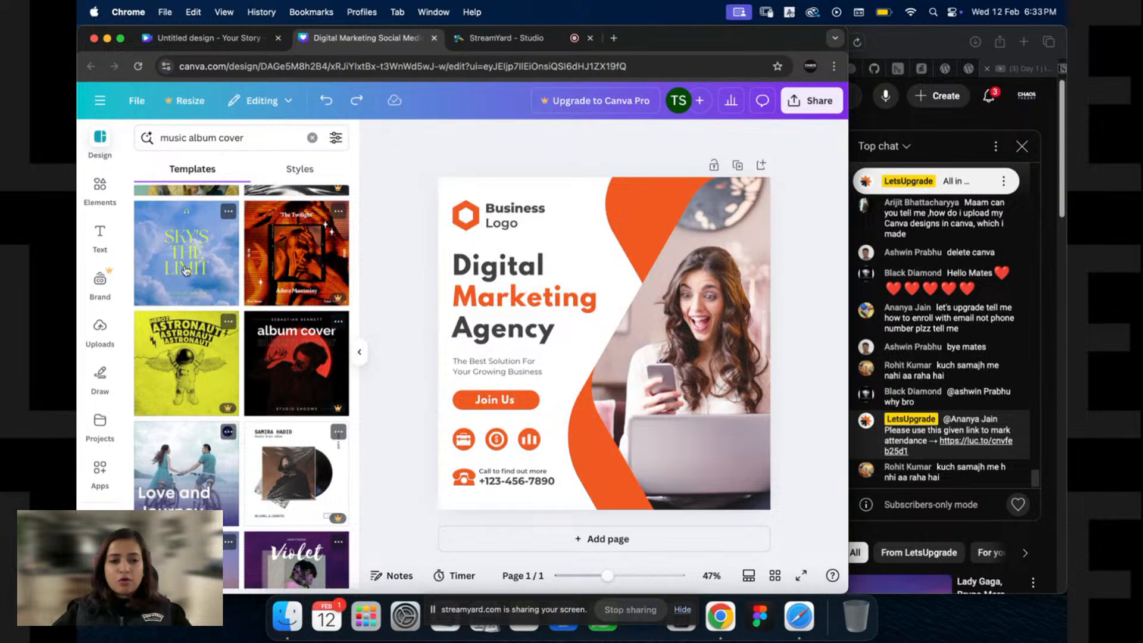
Step: Try the blue "SKY'S THE LIMIT" template on the page and undo it
drag(187, 262, 534, 285)
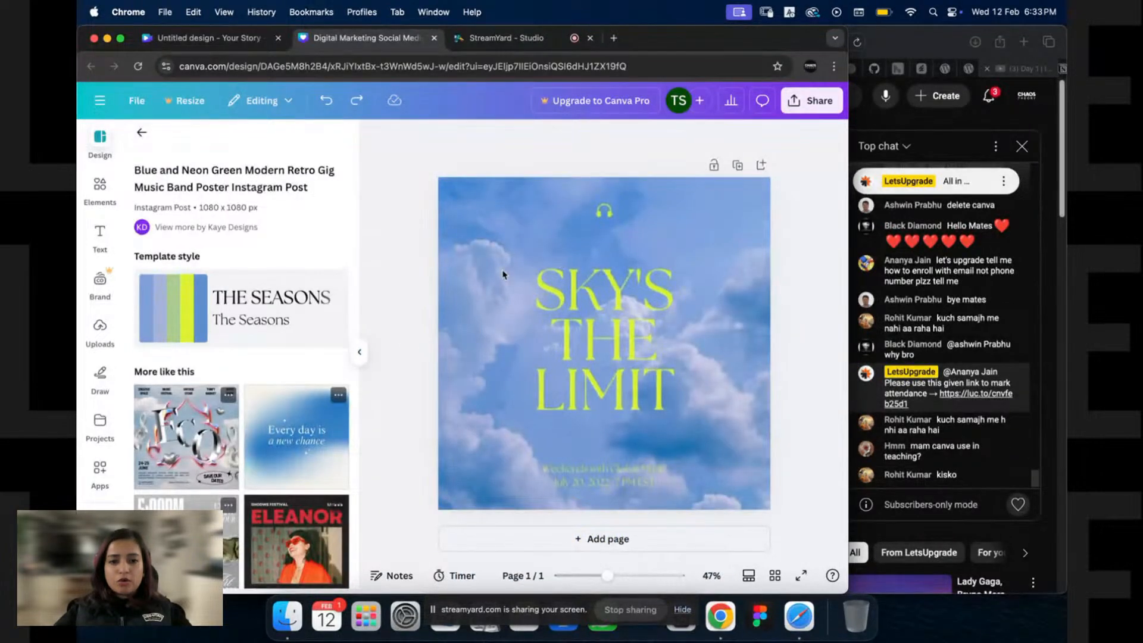
click(603, 248)
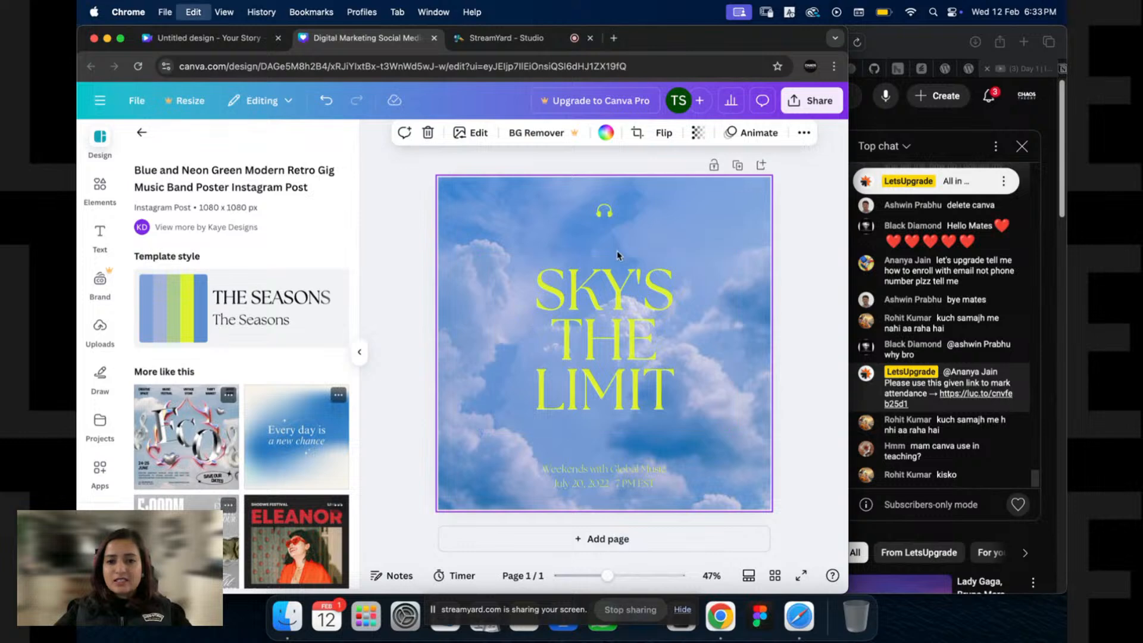
key(super+z)
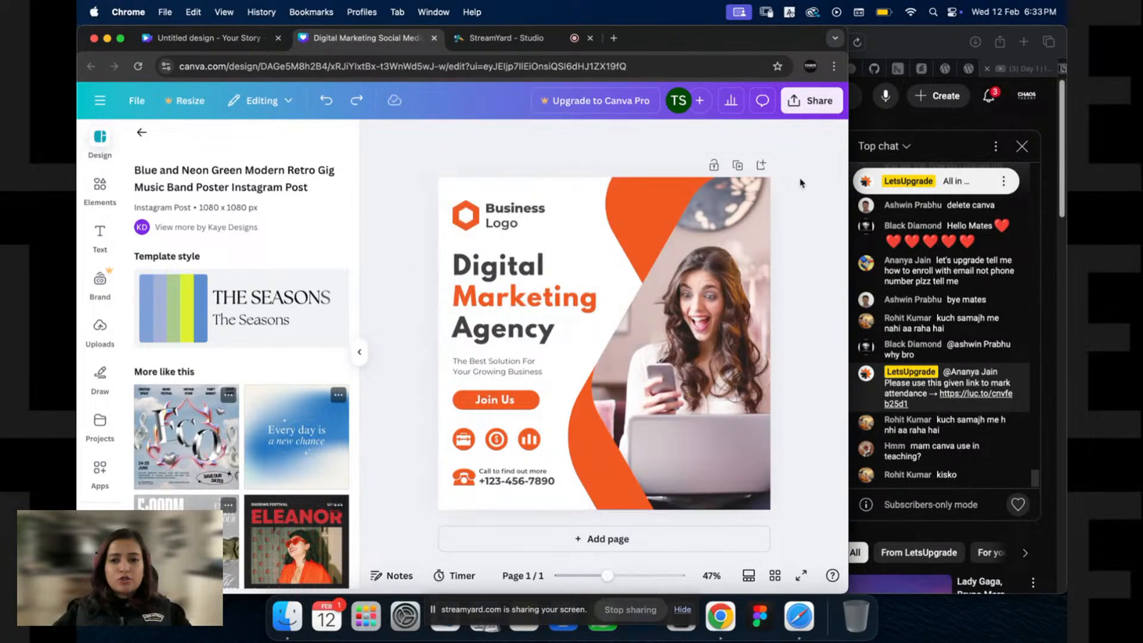
Step: Duplicate the Digital Marketing page and delete the duplicate
click(737, 165)
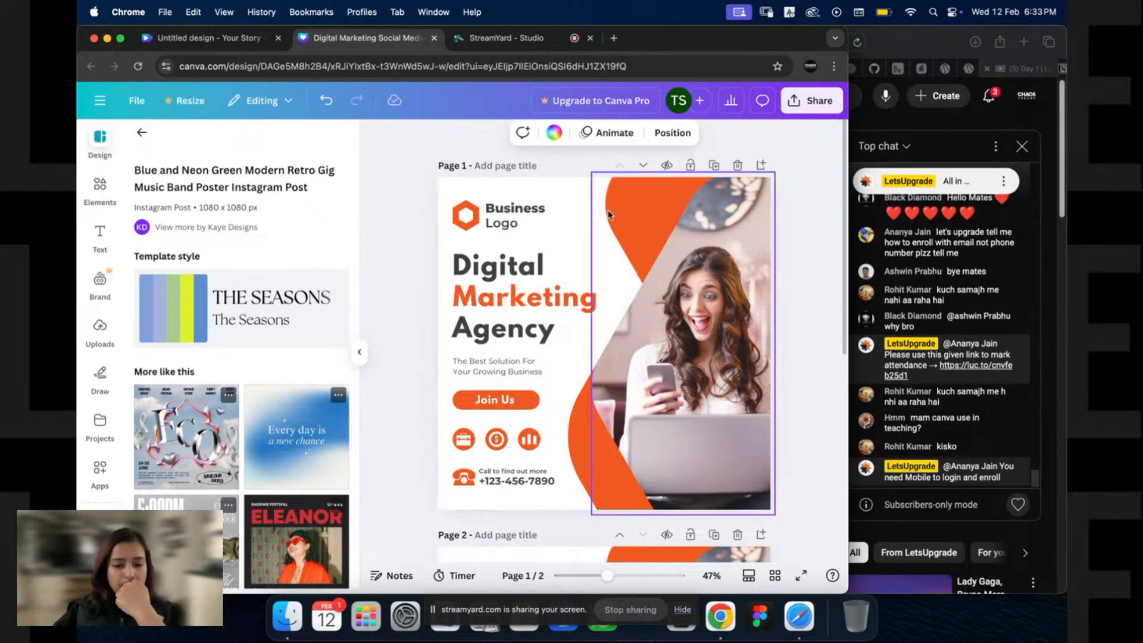
scroll(727, 289, down, 3)
scroll(727, 290, down, 3)
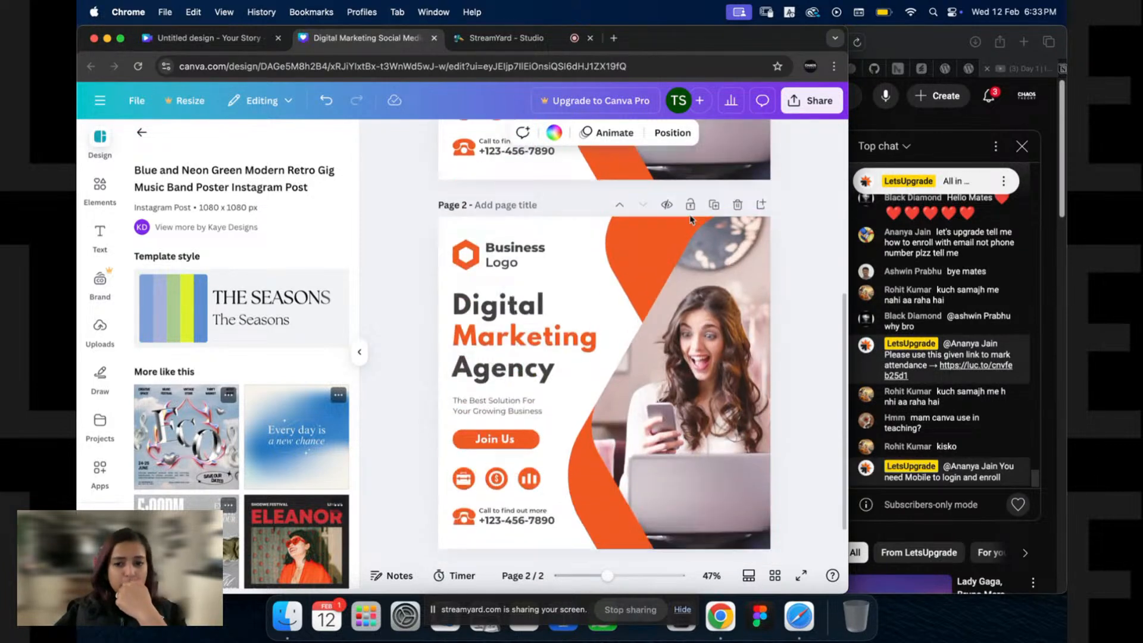
click(739, 198)
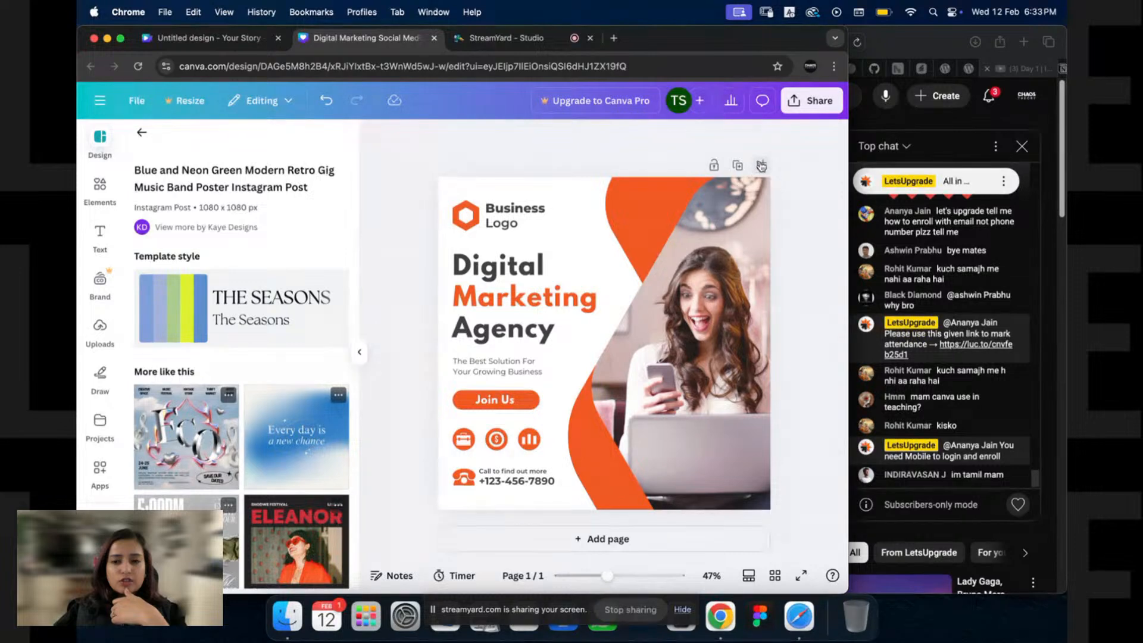
Step: Add a blank second page, apply the grey 3D "ECO" event template to it, and compare both pages
click(761, 166)
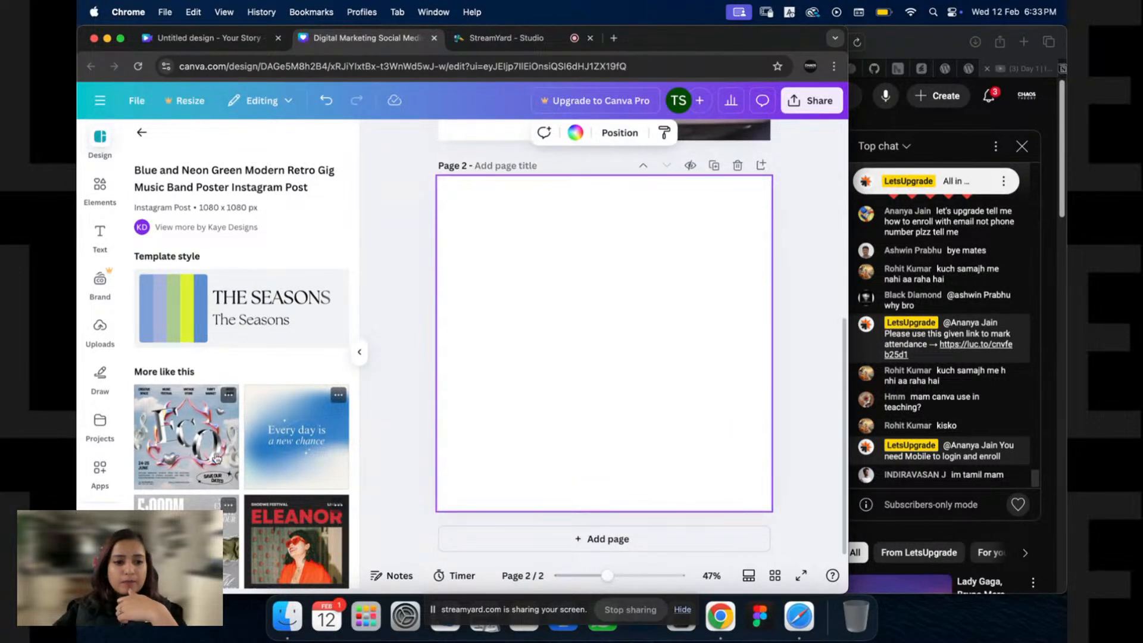
click(183, 447)
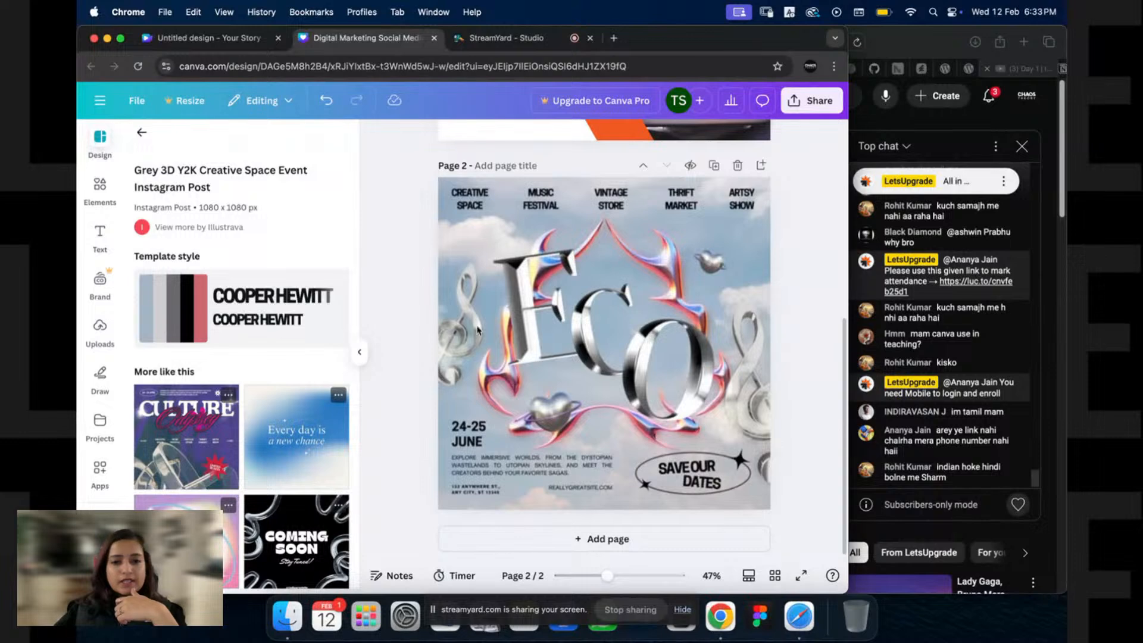
click(478, 331)
scroll(480, 332, up, 5)
scroll(483, 336, down, 3)
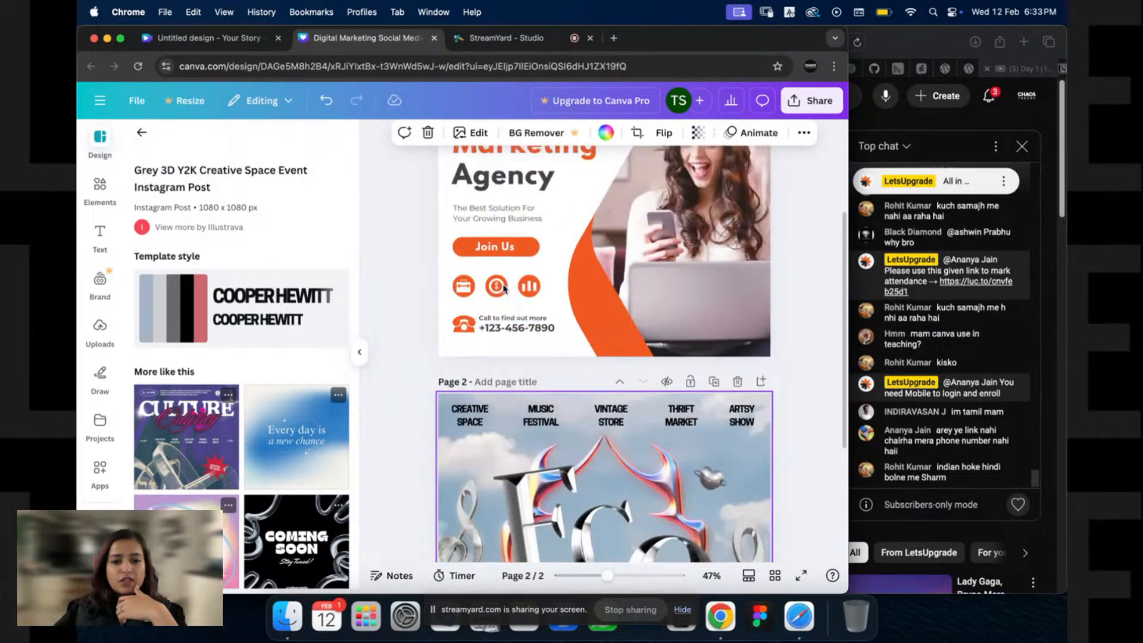
scroll(504, 289, up, 3)
scroll(471, 322, down, 6)
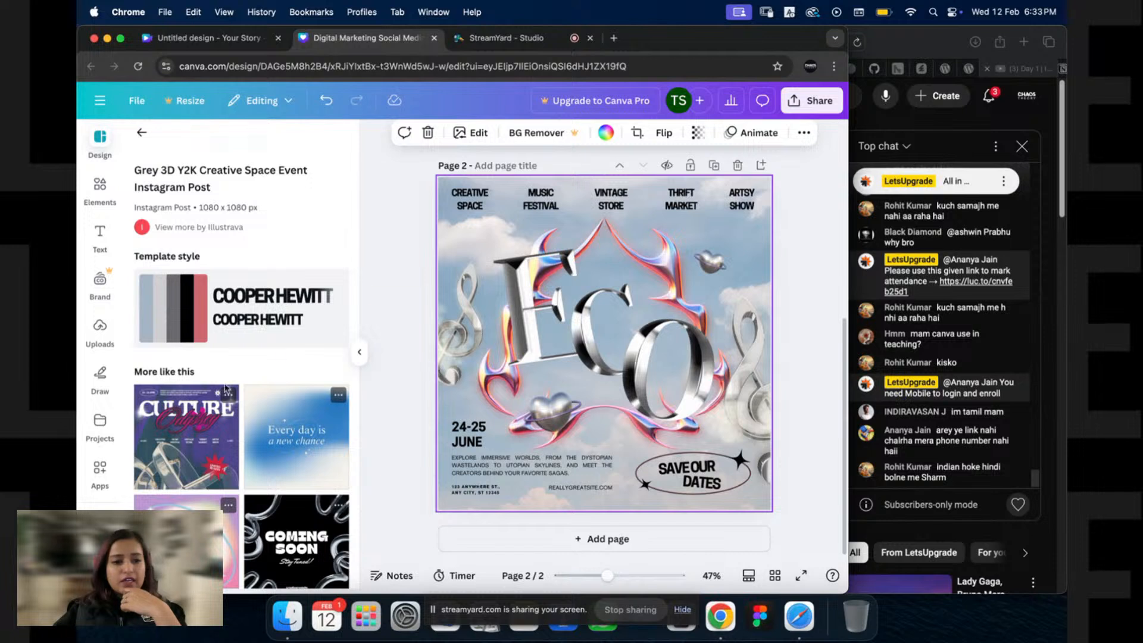
Step: Show that the second page's elements are separate by selecting the "CREATIVE SPACE" text and all elements together, and clear the selection
click(485, 198)
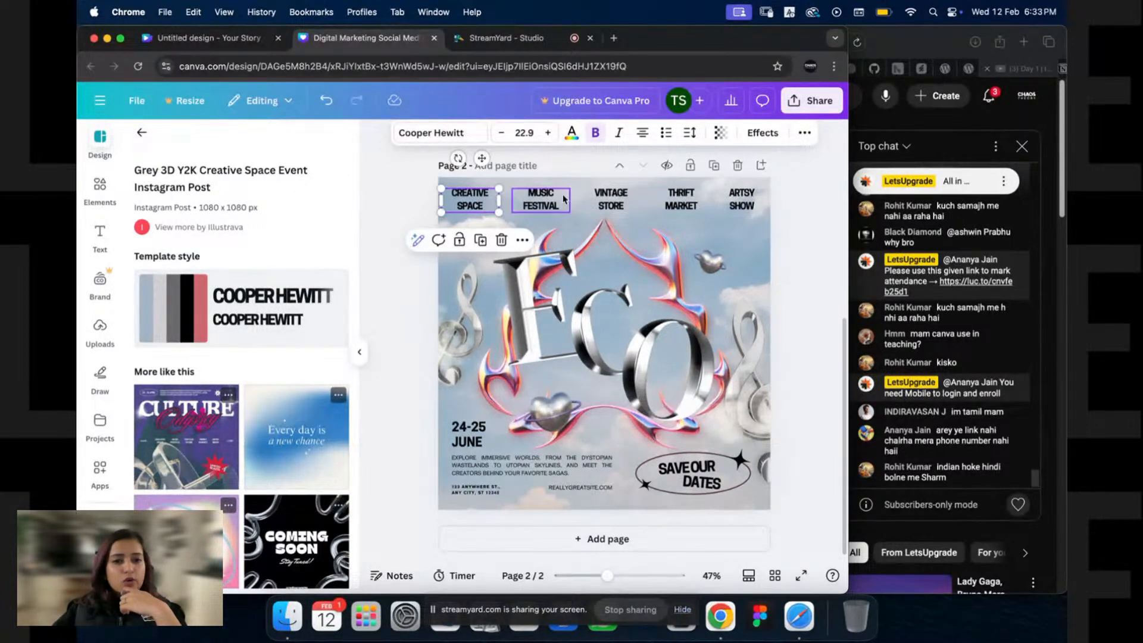
click(388, 226)
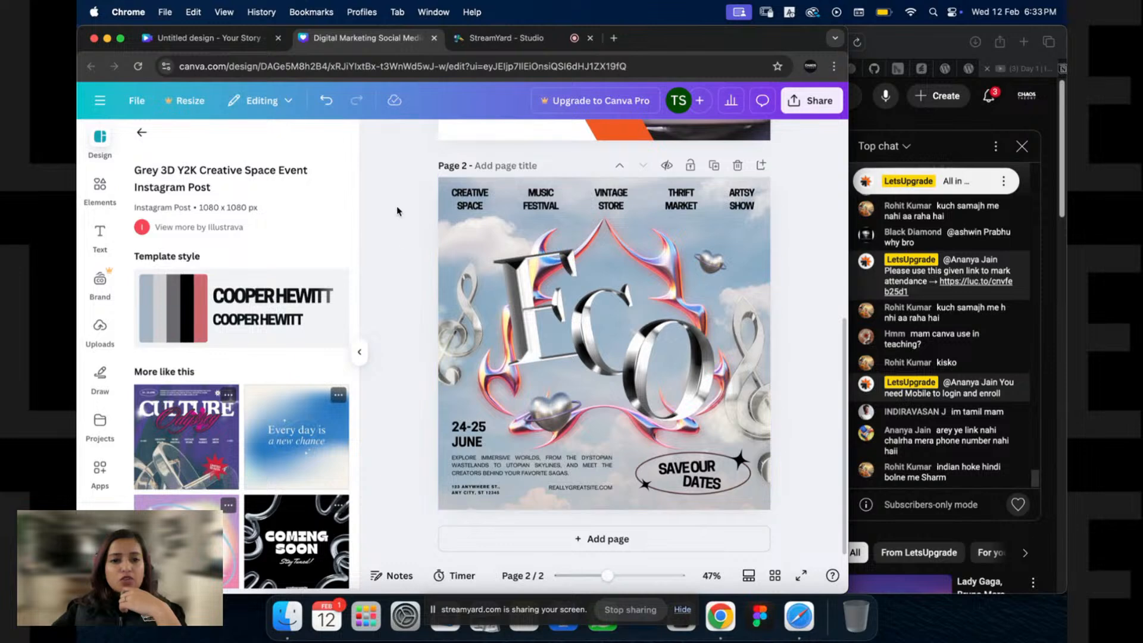
drag(393, 194, 772, 507)
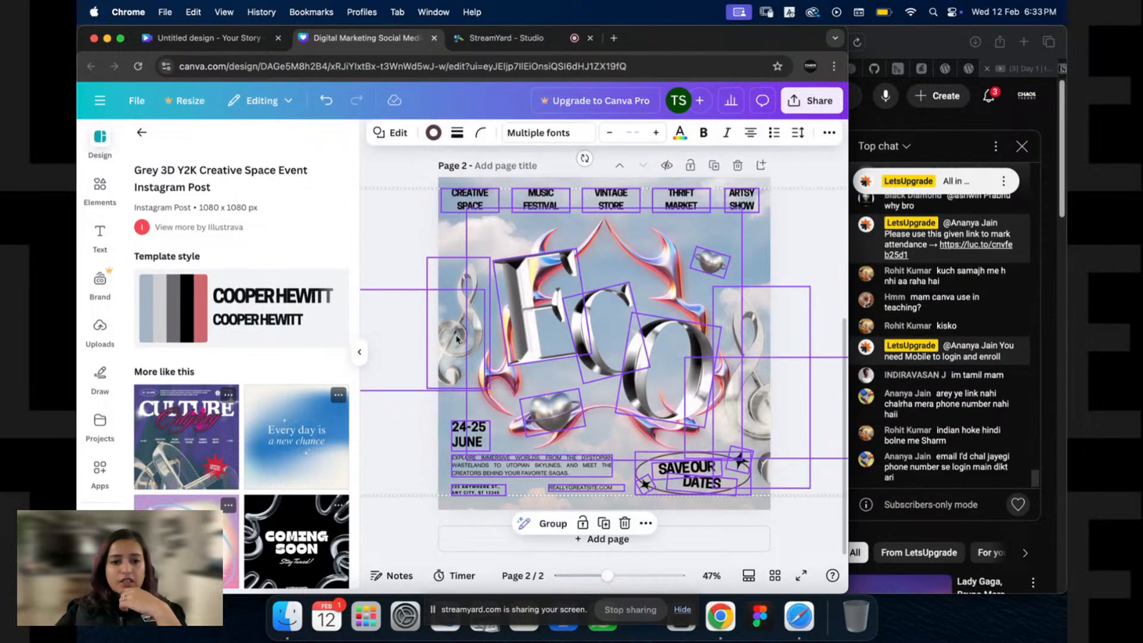
scroll(386, 244, up, 5)
scroll(393, 320, up, 2)
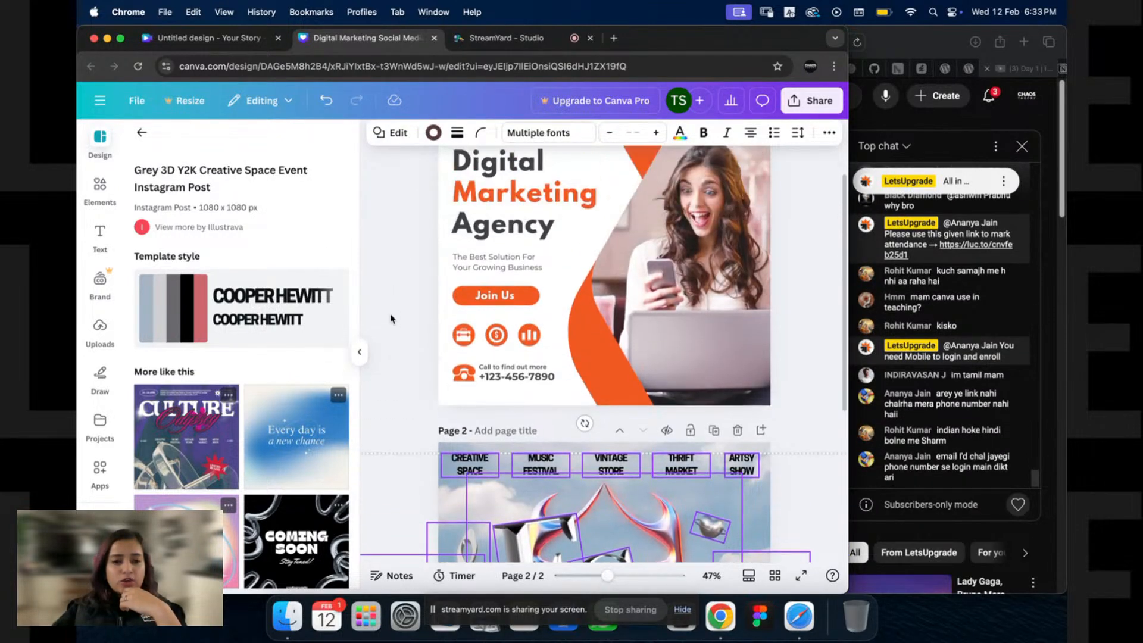
scroll(394, 285, down, 5)
click(393, 277)
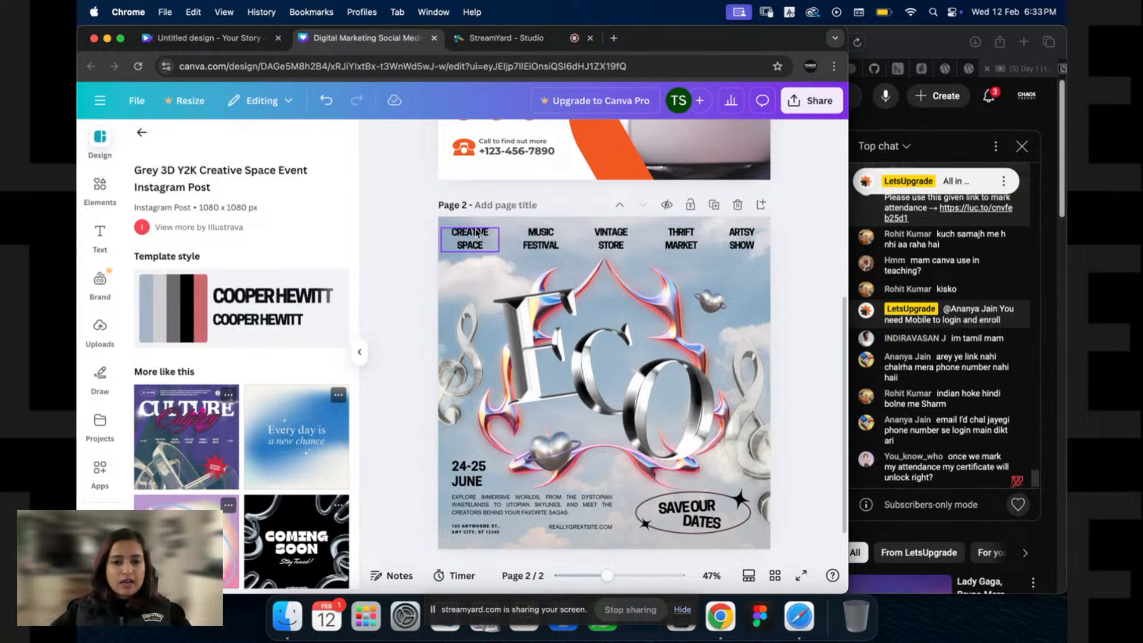
click(459, 252)
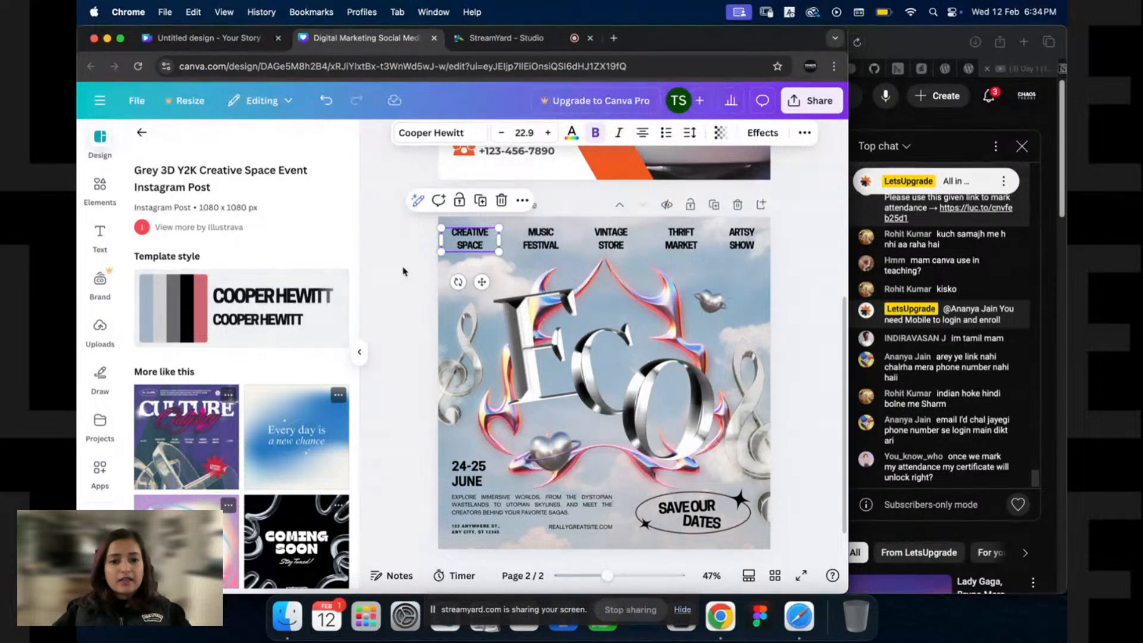
click(388, 293)
Step: Return to the album cover template results and show the Styles choices
click(141, 132)
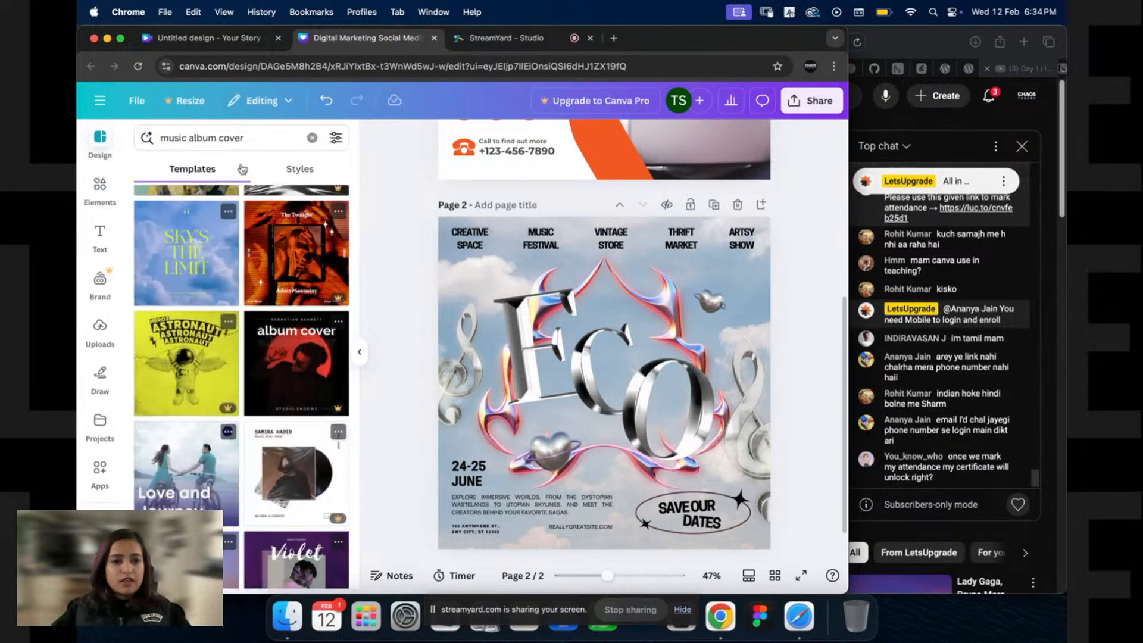
scroll(246, 250, up, 12)
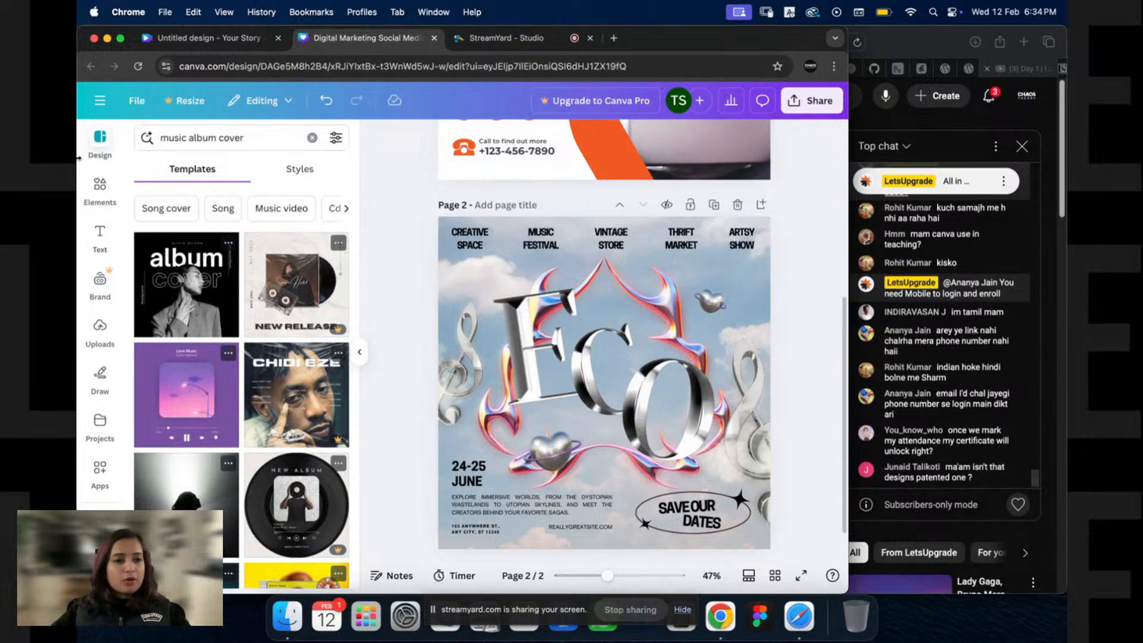
click(299, 169)
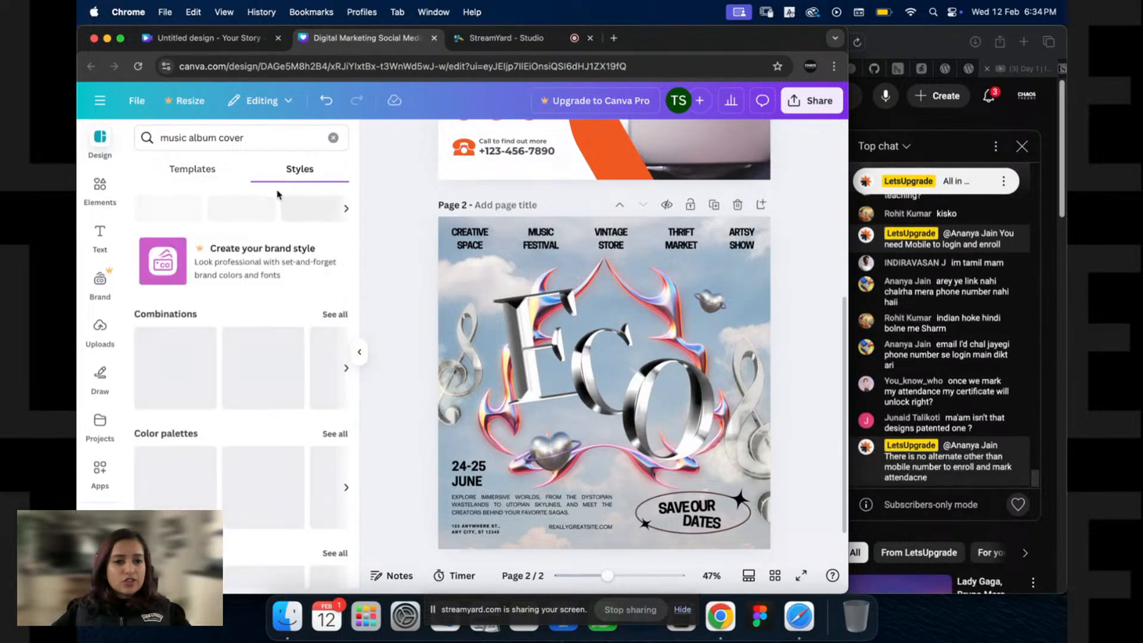
Step: Add a blank third page and look through the suggested element categories
click(96, 191)
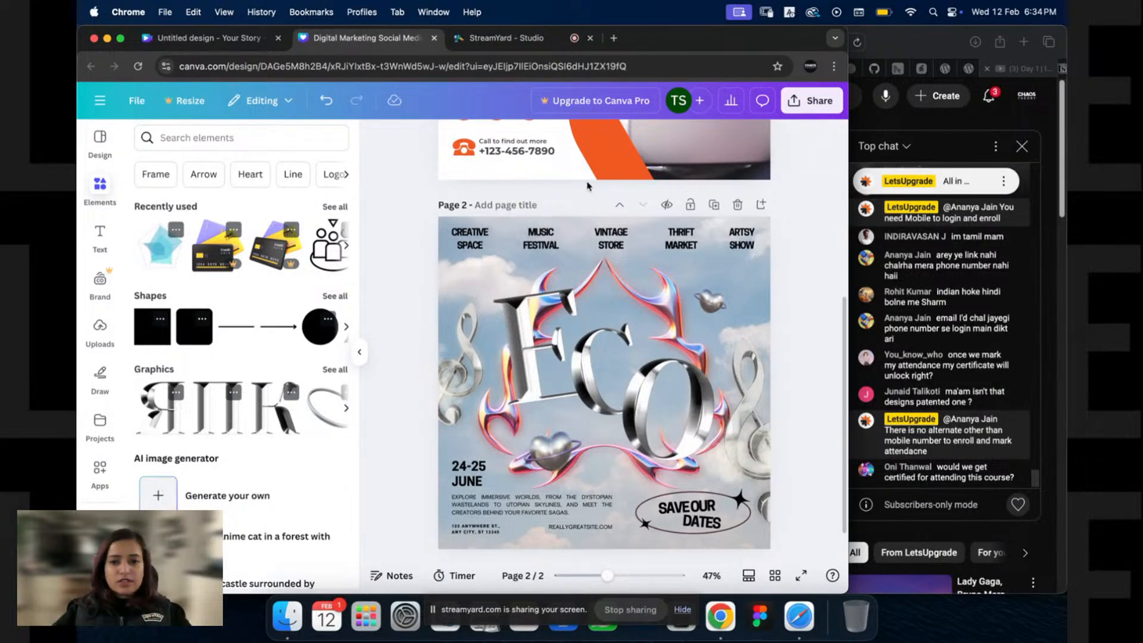
click(762, 205)
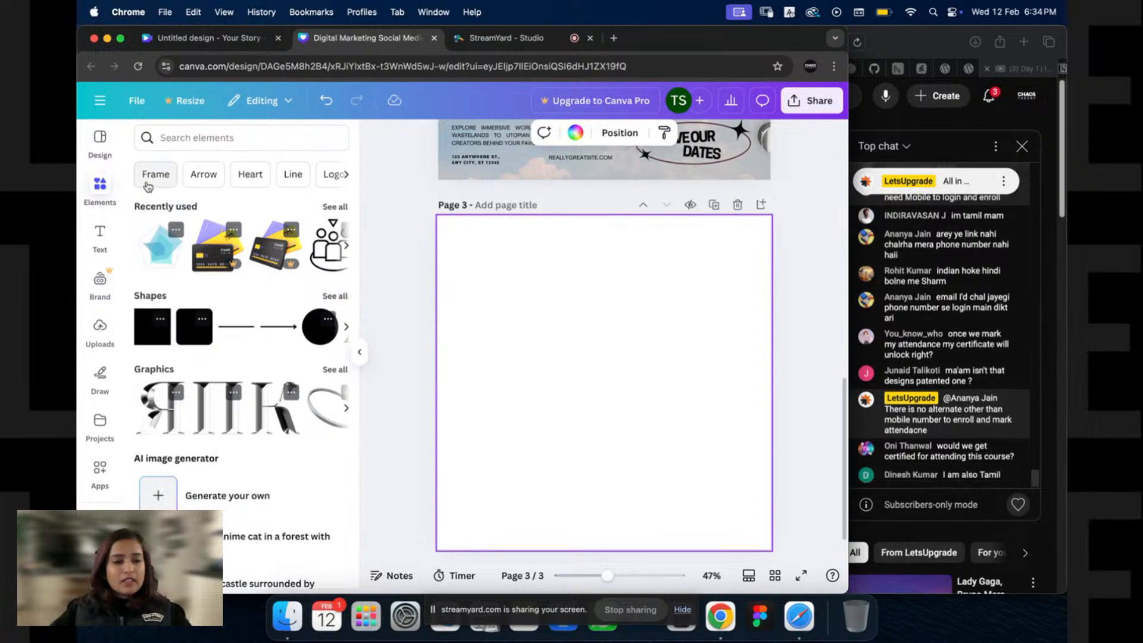
scroll(219, 182, right, 5)
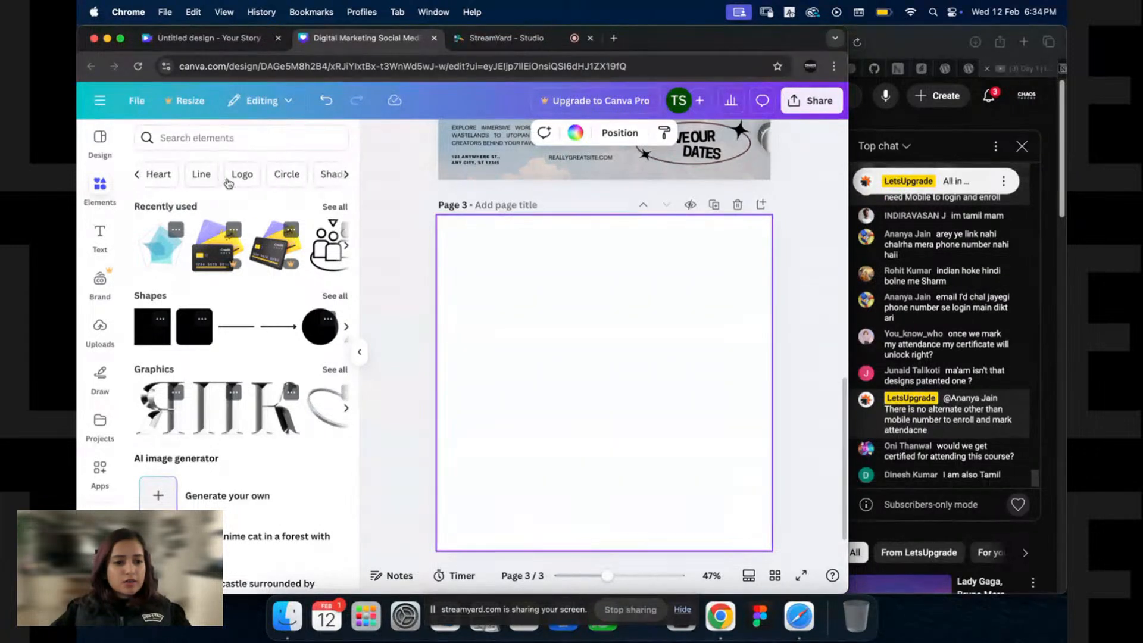
scroll(238, 178, right, 8)
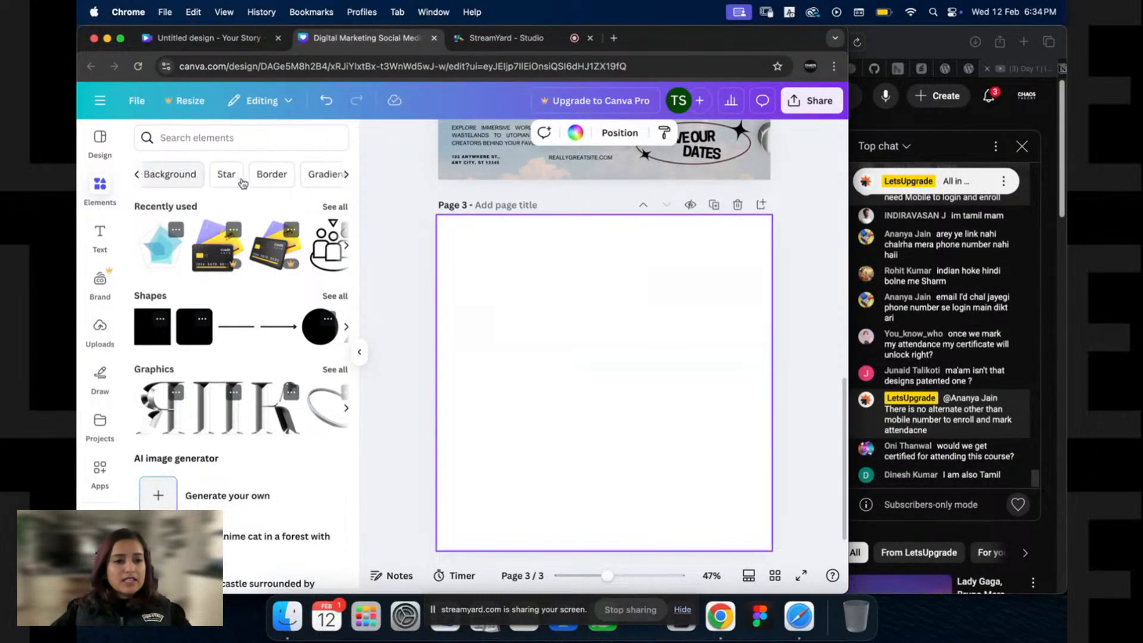
scroll(218, 183, left, 12)
Step: Insert a rounded square frame on the third page, move it to the page's upper-left corner and shrink it
click(156, 175)
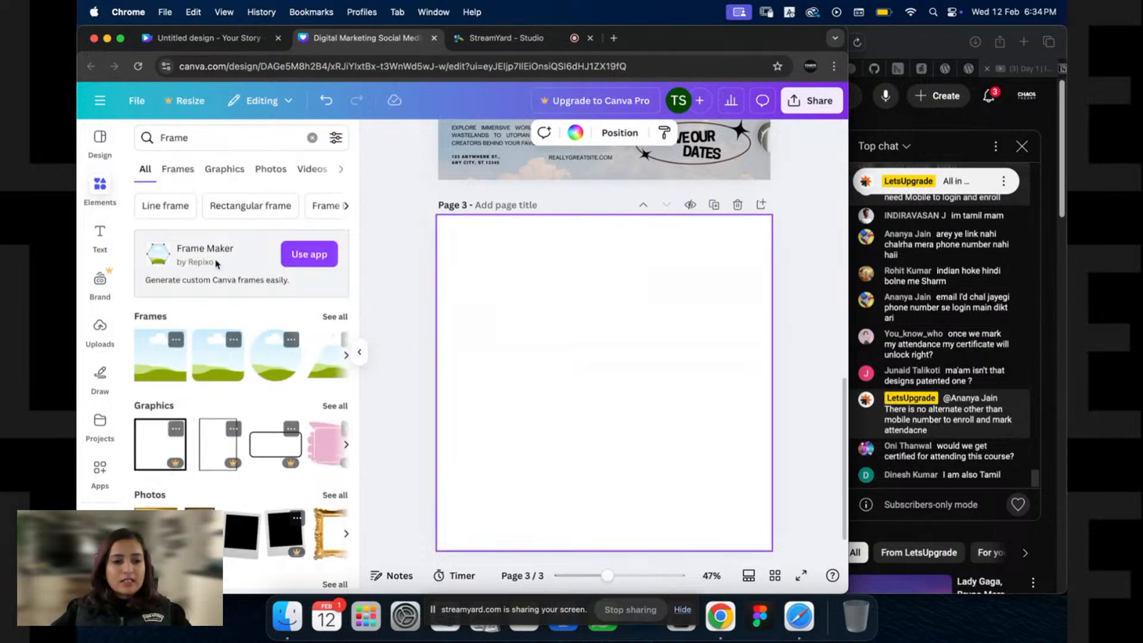
click(212, 374)
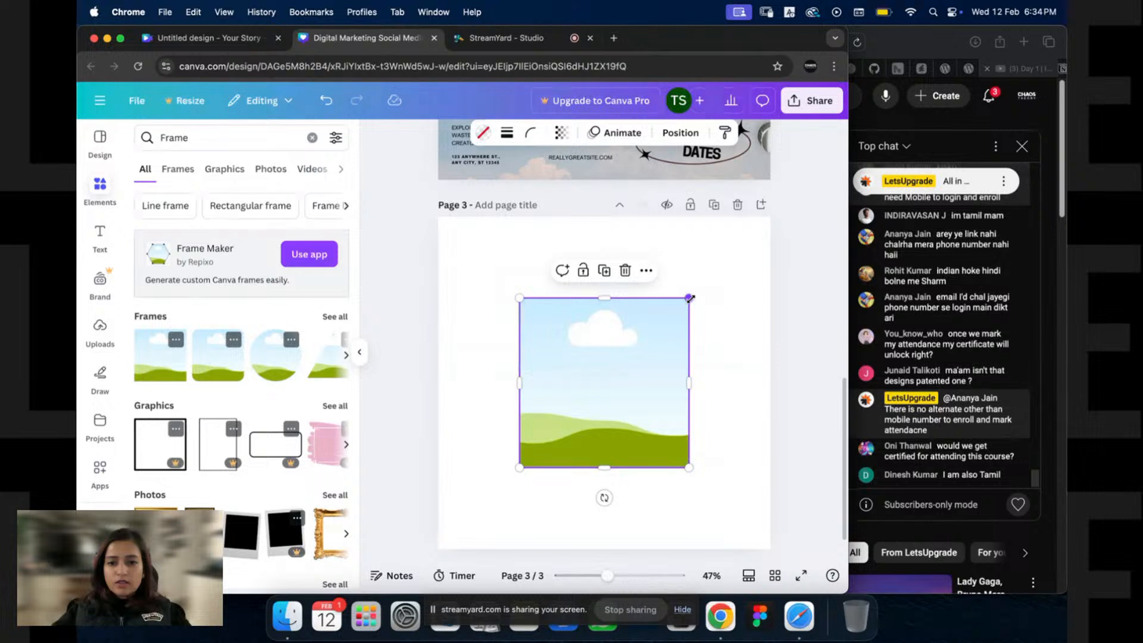
drag(634, 334, 577, 271)
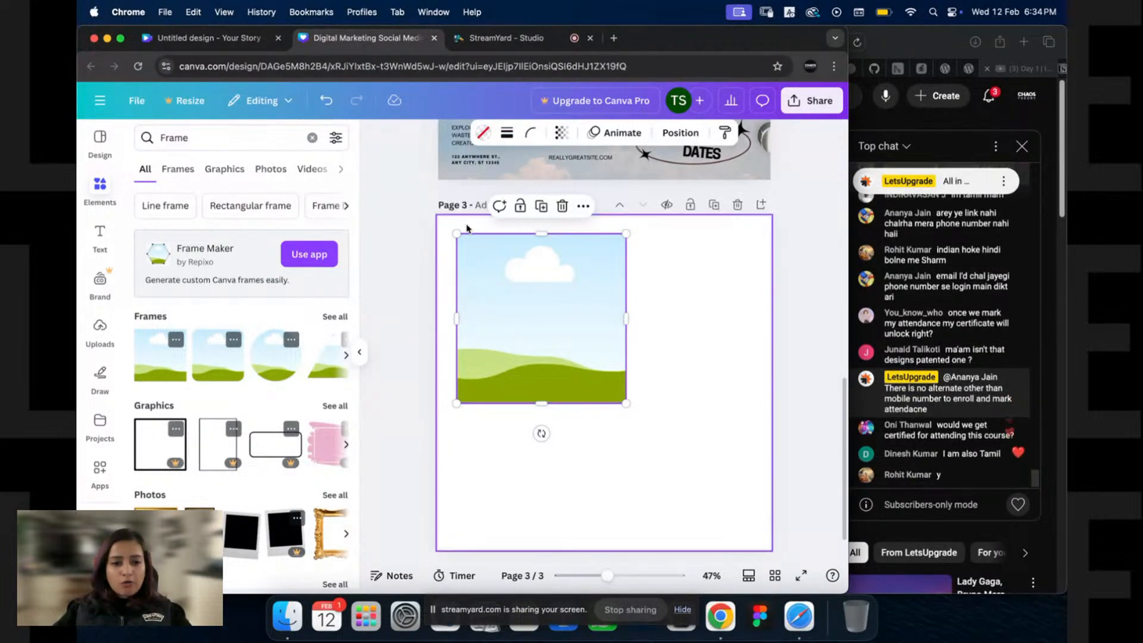
drag(627, 404, 563, 340)
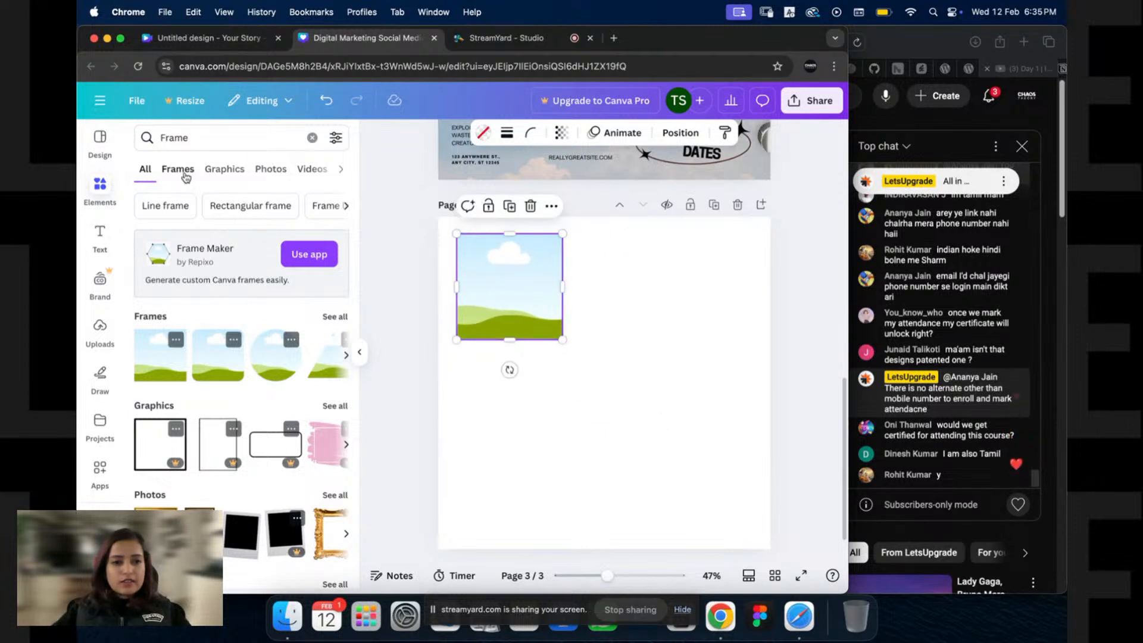
Step: View the graphics results for "Frame" and switch the element search to the suggested "Arrow" category
click(224, 169)
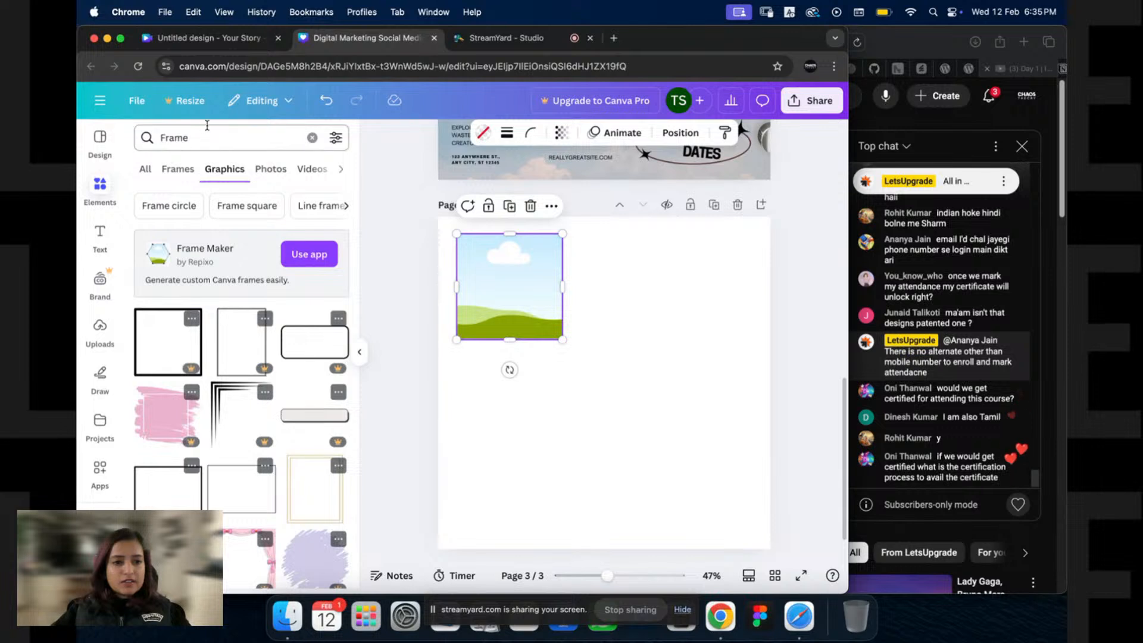
click(310, 139)
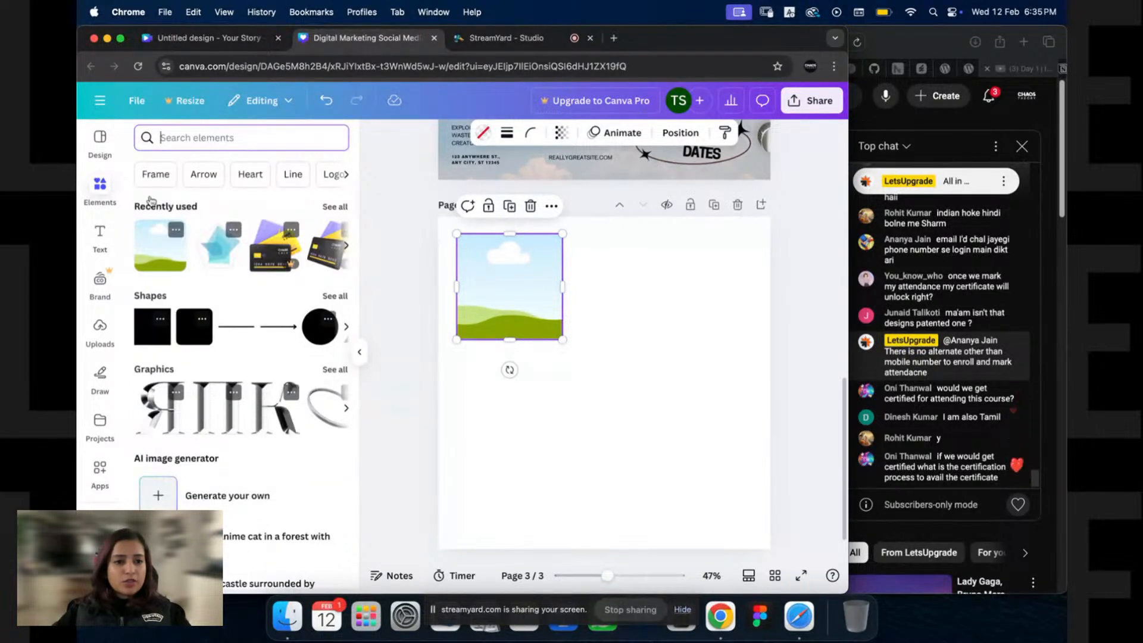
click(204, 174)
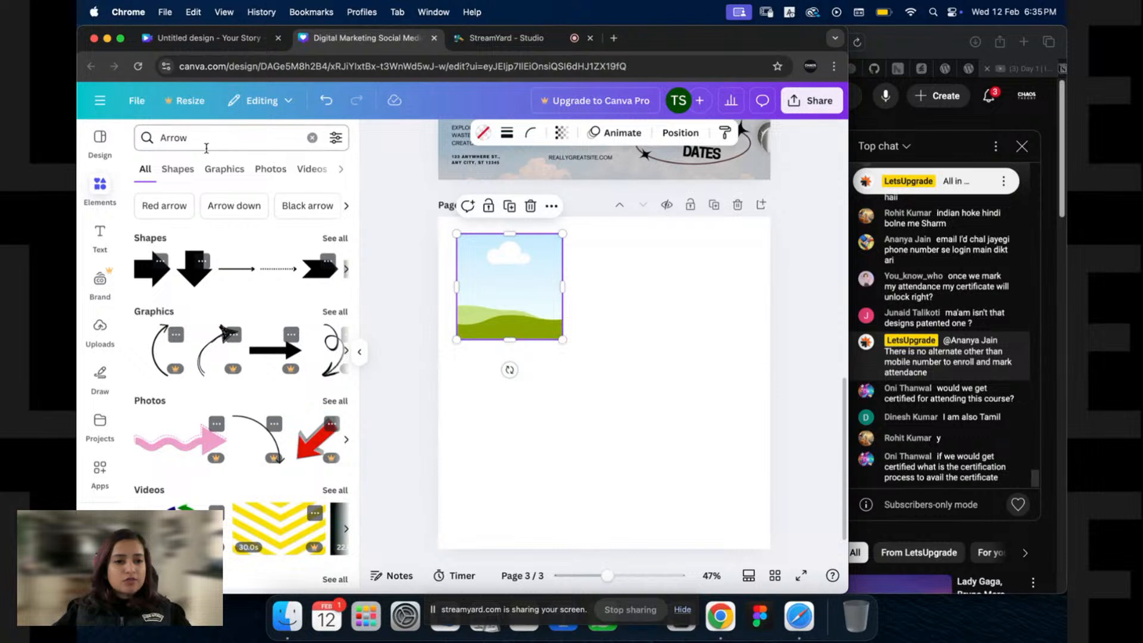
click(227, 139)
click(385, 148)
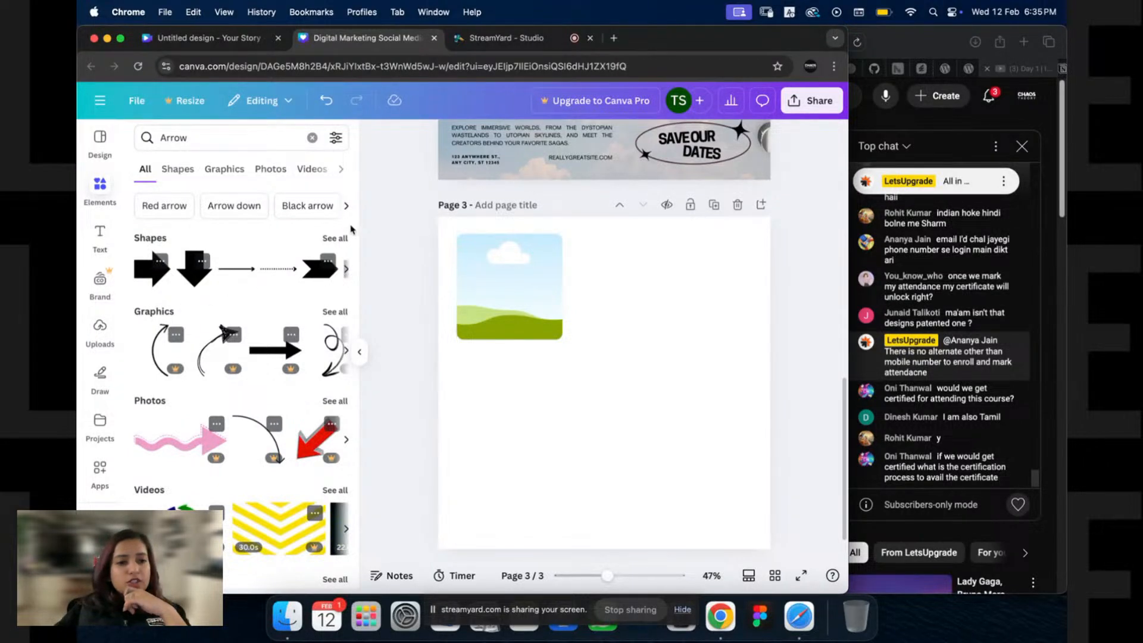
Step: Look through the "Arrow" results for shapes, graphics, photos, videos and frames
click(334, 238)
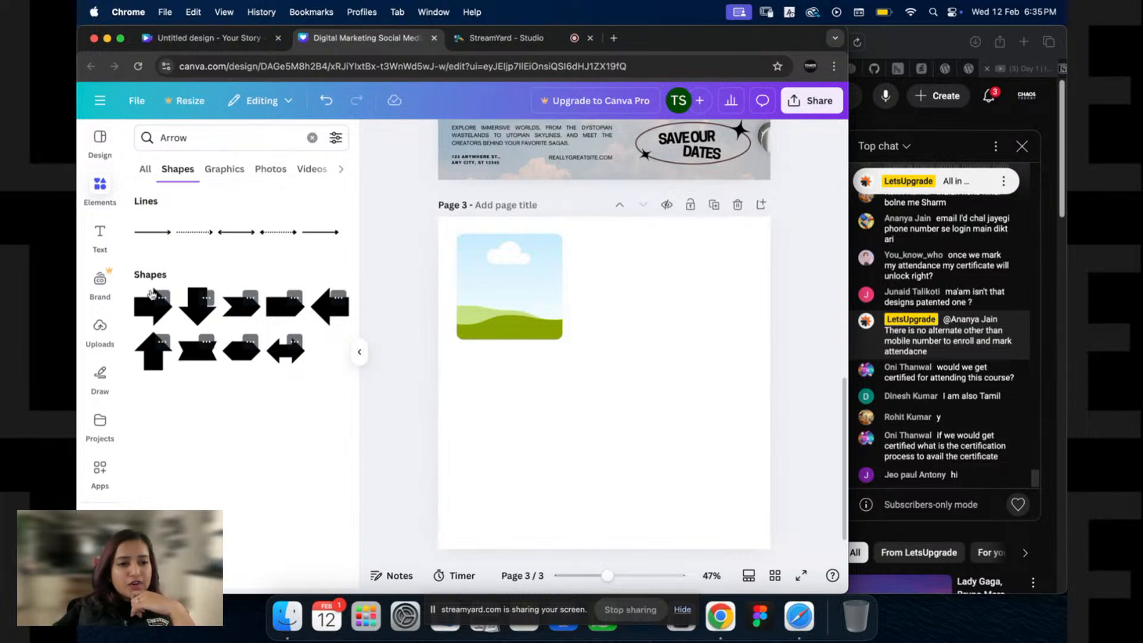
click(223, 171)
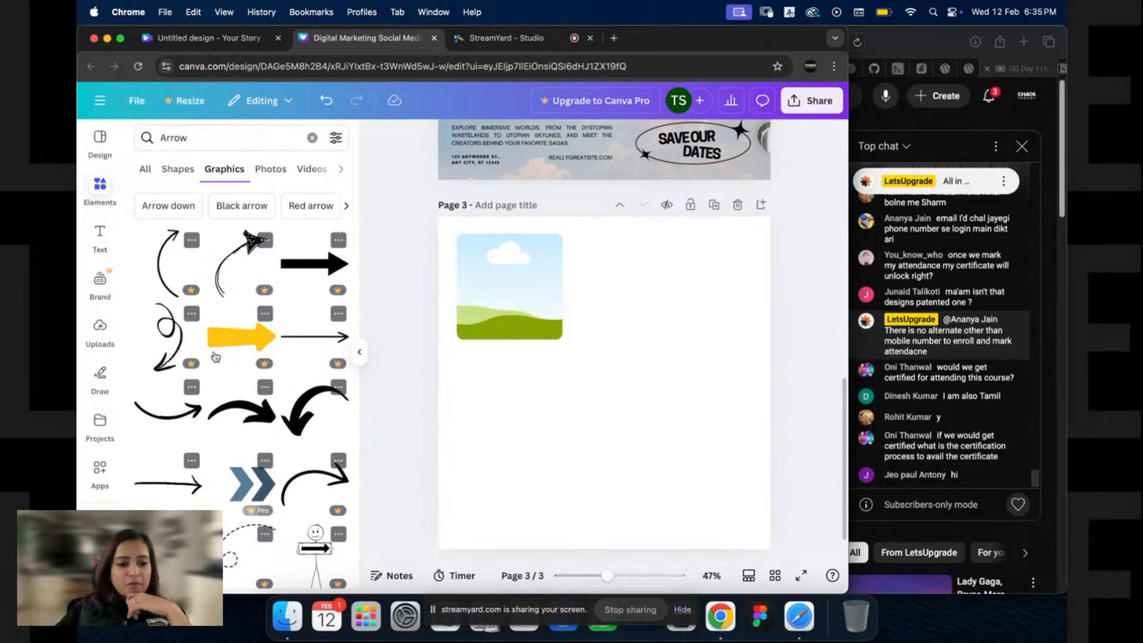
click(270, 169)
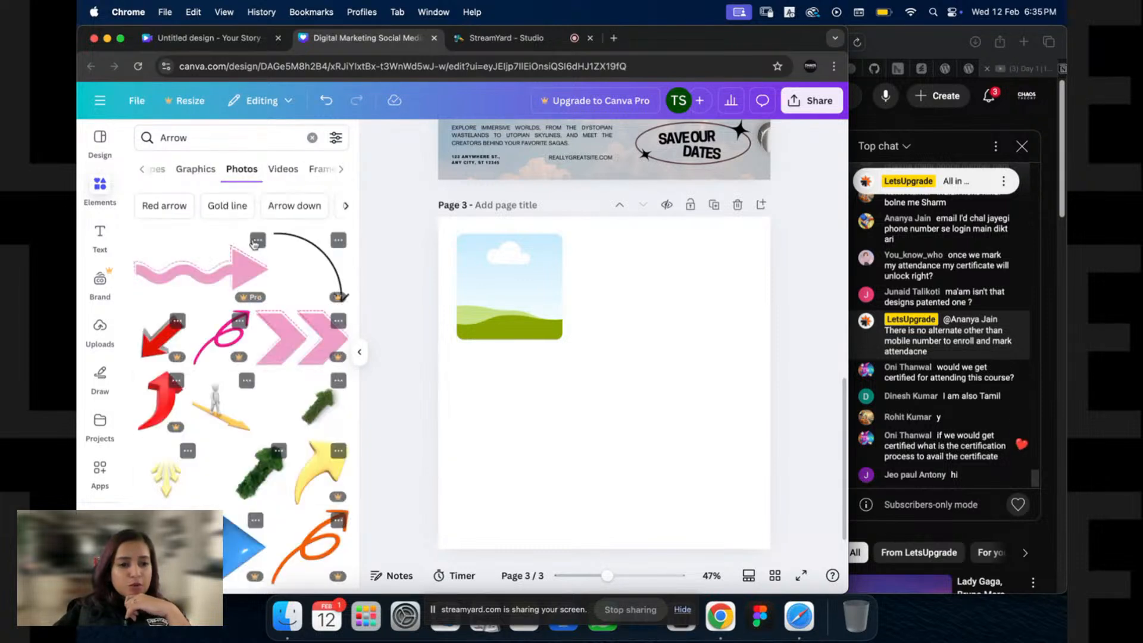
scroll(226, 358, down, 3)
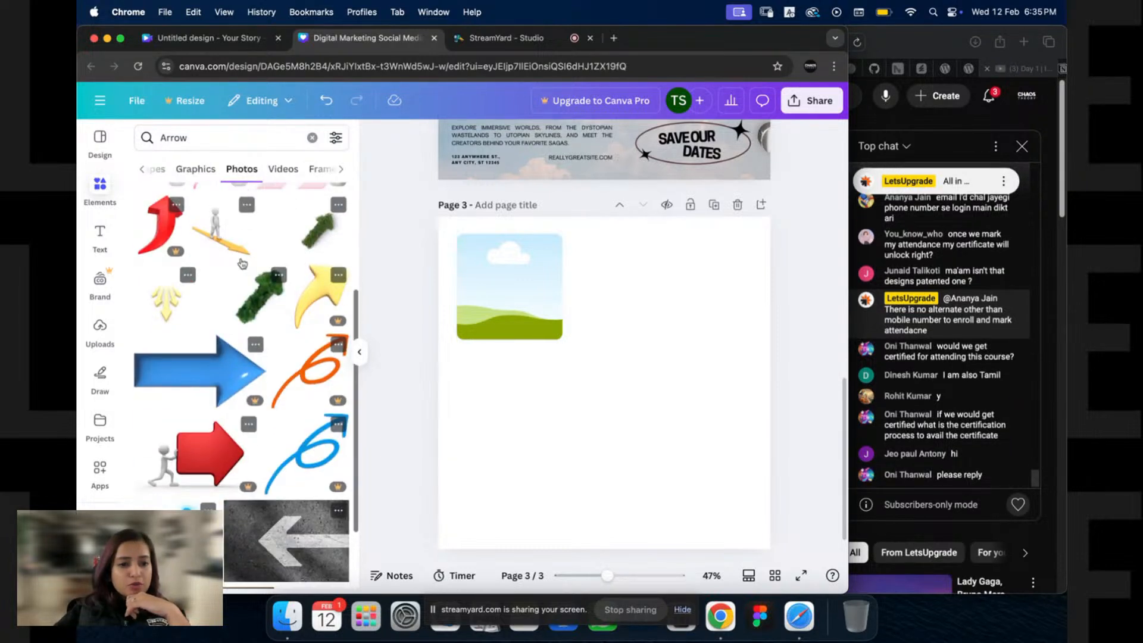
click(284, 170)
click(283, 169)
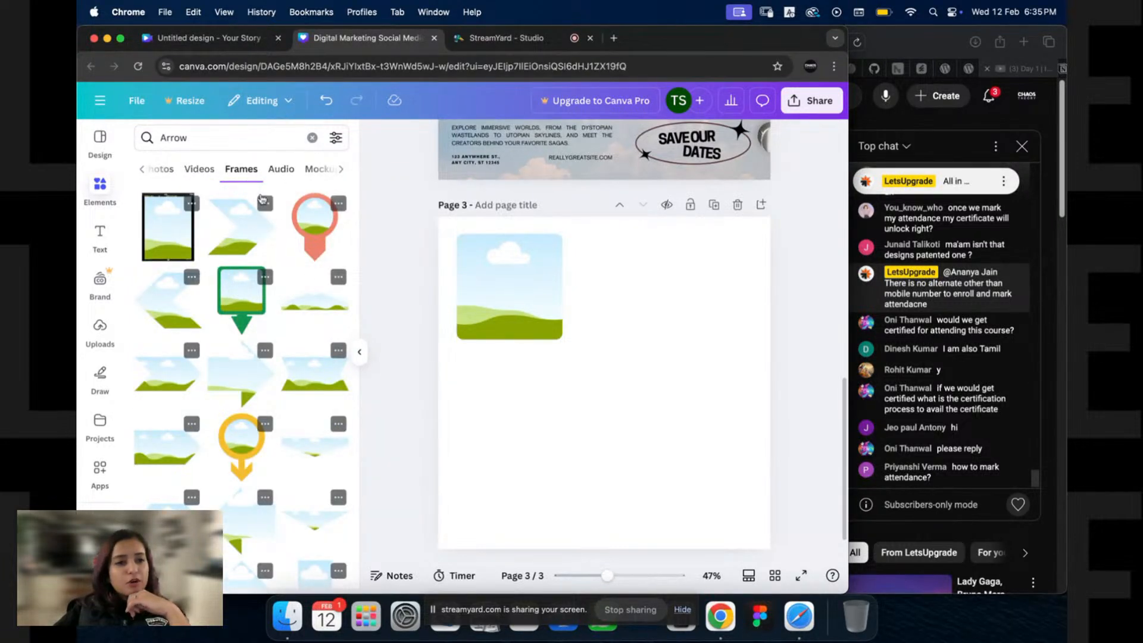
Step: Check the "Arrow" results for audio, mockups and charts, and go back to the audio results
click(281, 169)
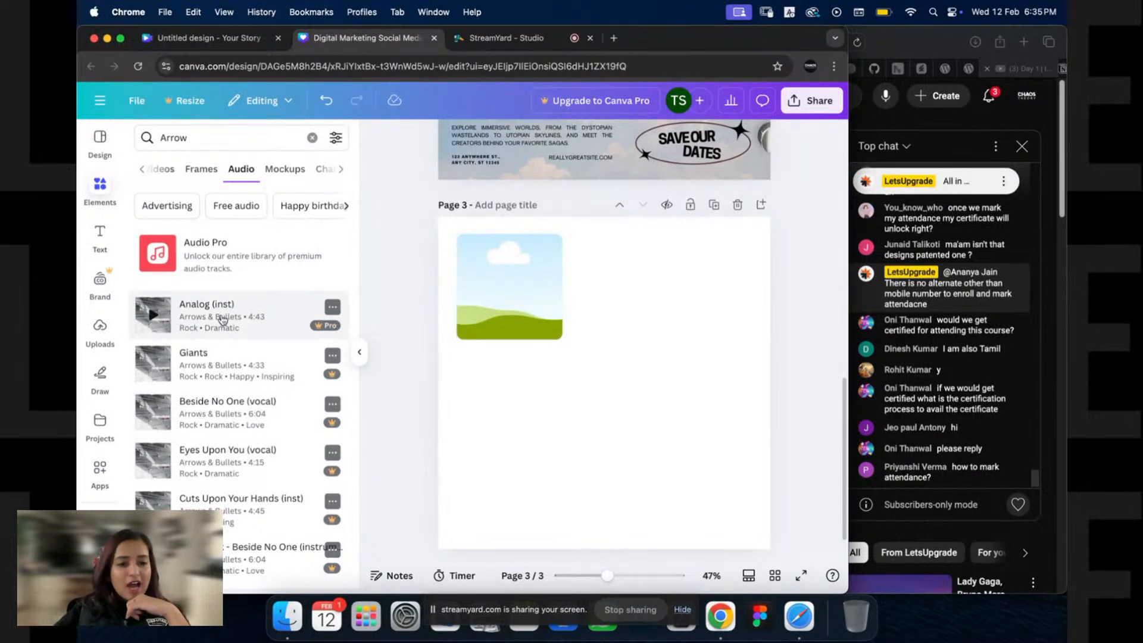
click(272, 172)
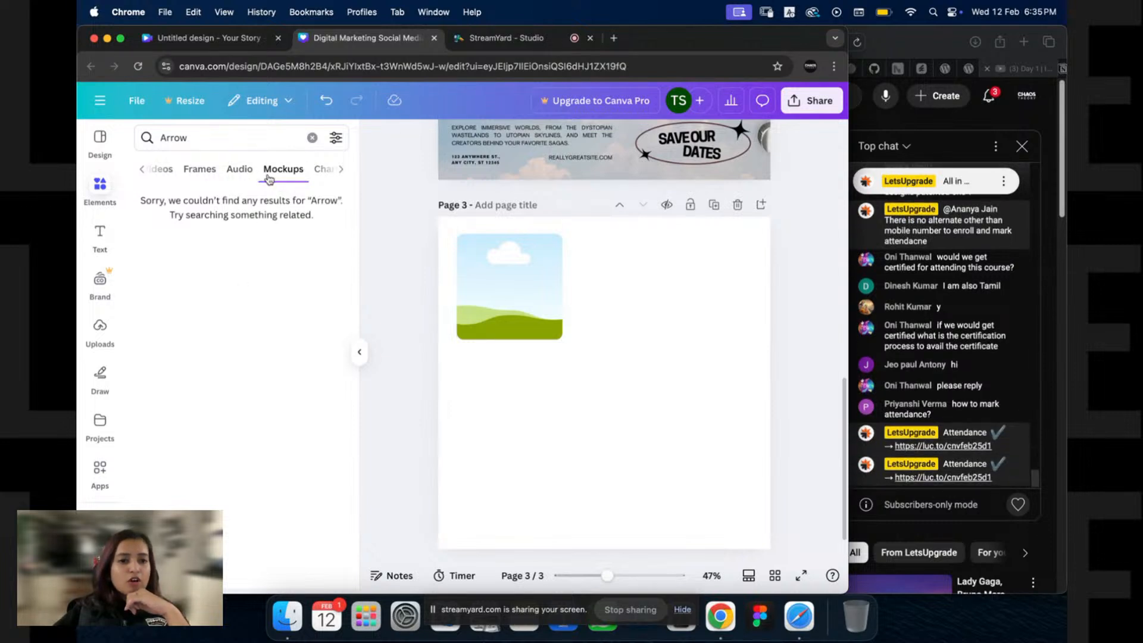
scroll(268, 177, left, 3)
scroll(293, 178, right, 3)
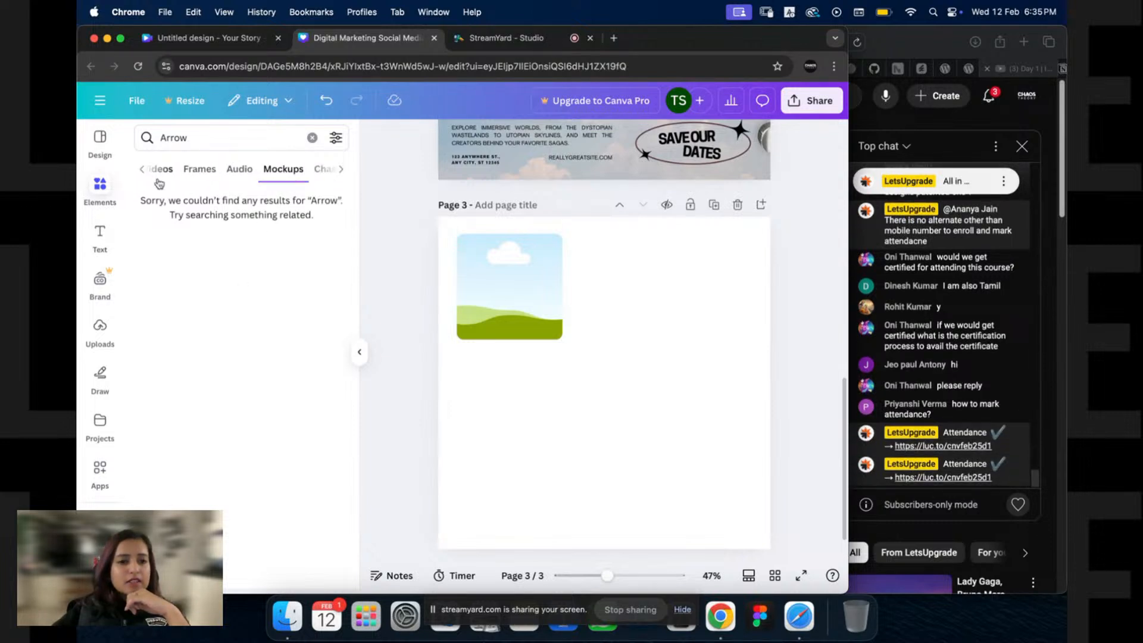
click(333, 174)
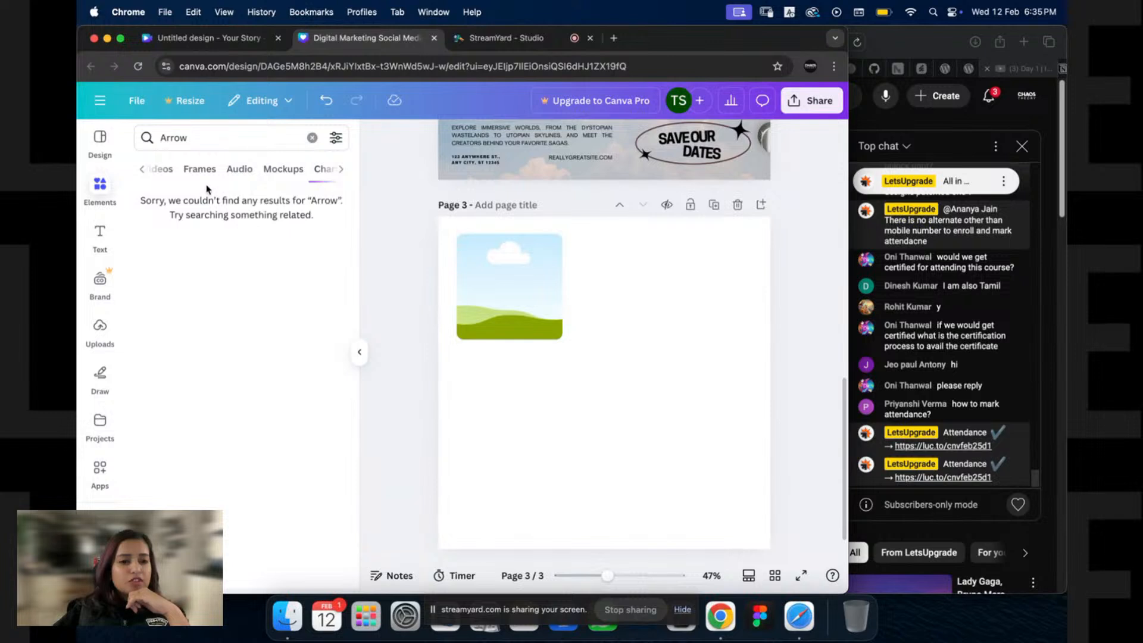
click(240, 171)
scroll(224, 170, left, 3)
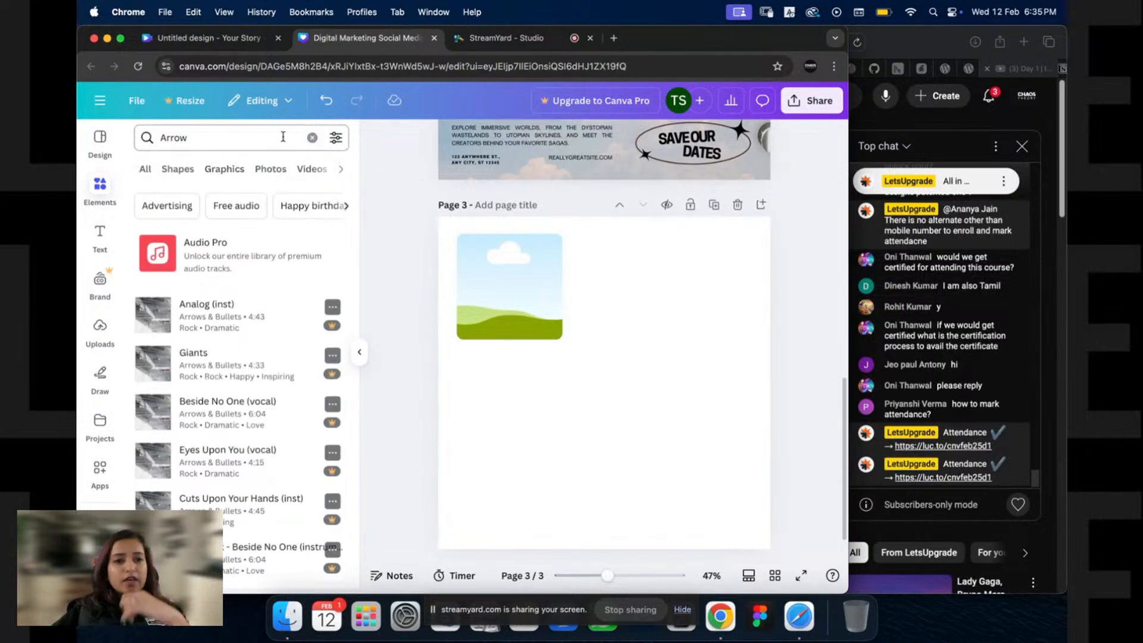
Step: Search the elements for "people" and browse the photo results
click(283, 137)
key(ctrl+a)
text(people)
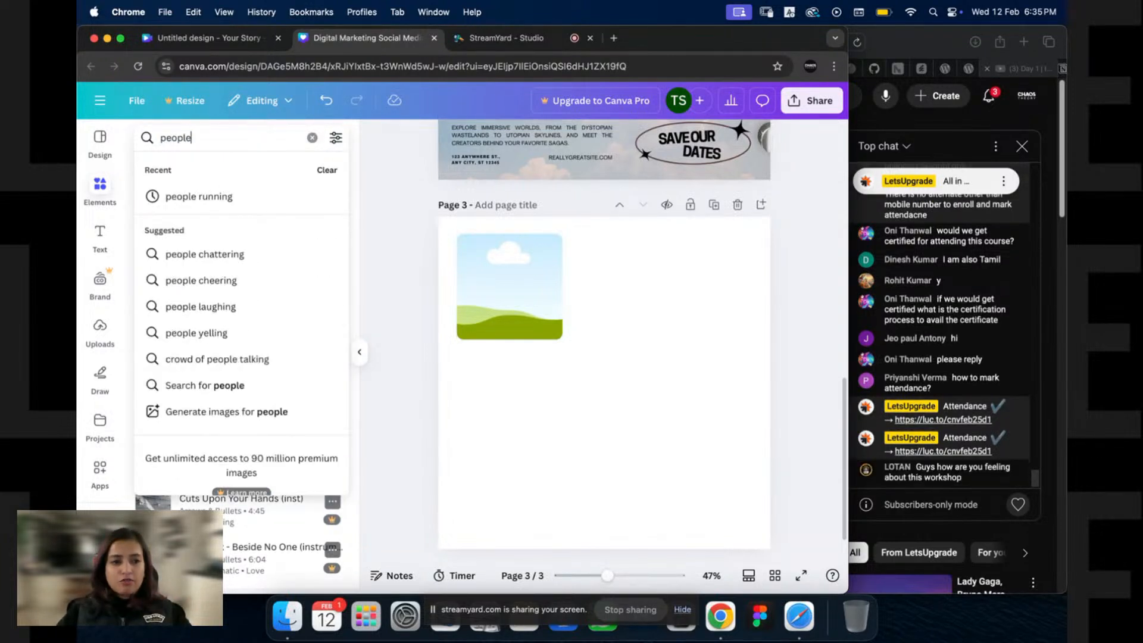
key(Return)
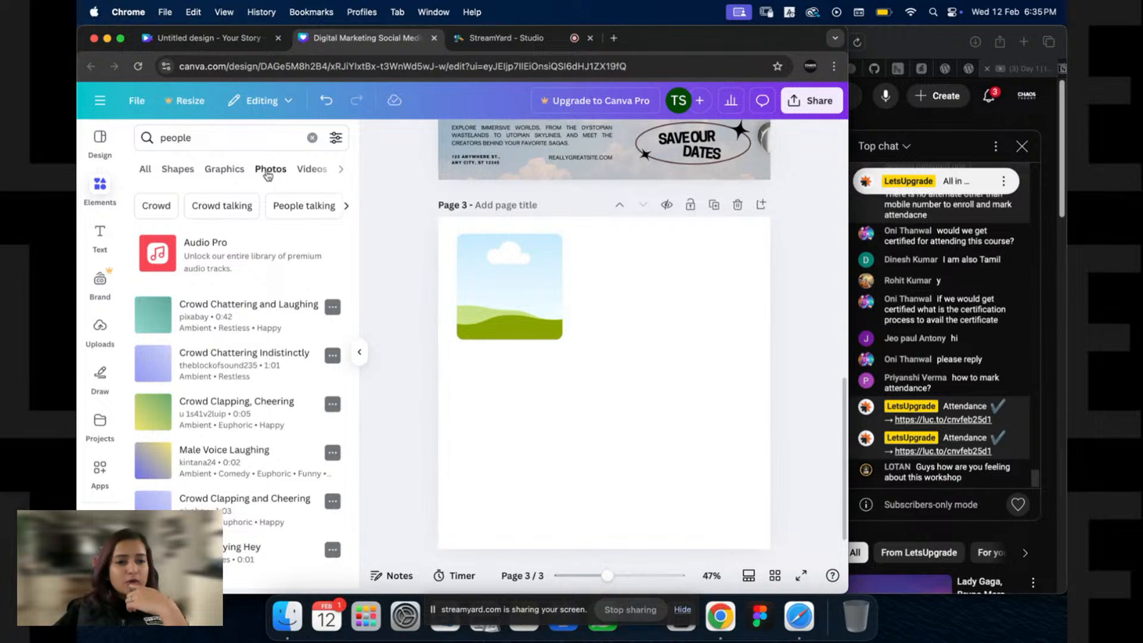
click(269, 172)
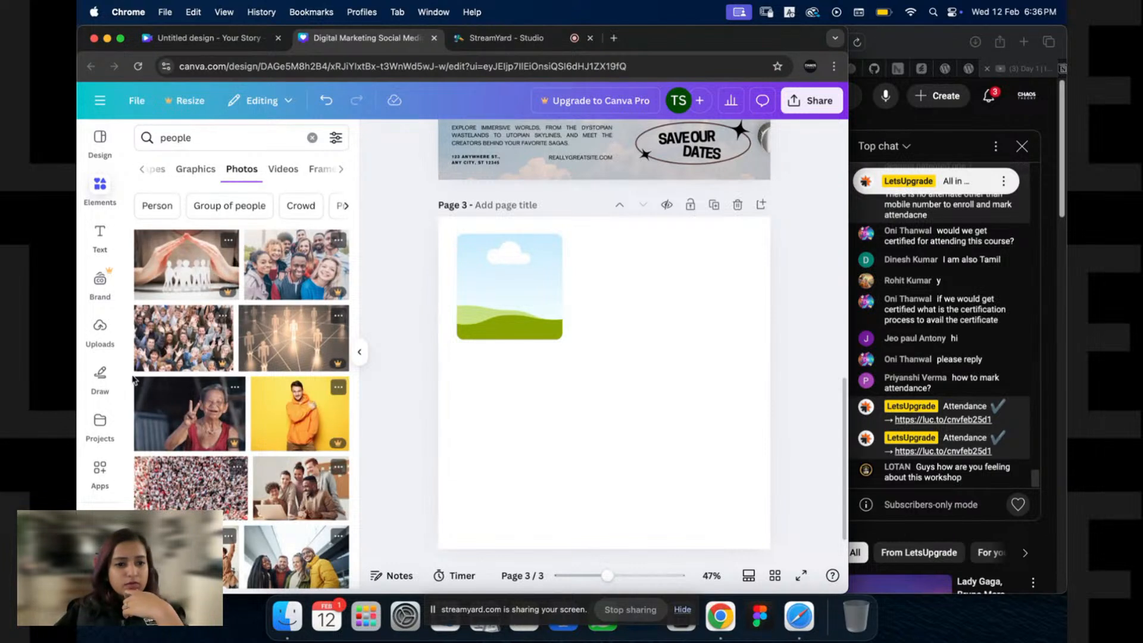
scroll(178, 364, down, 3)
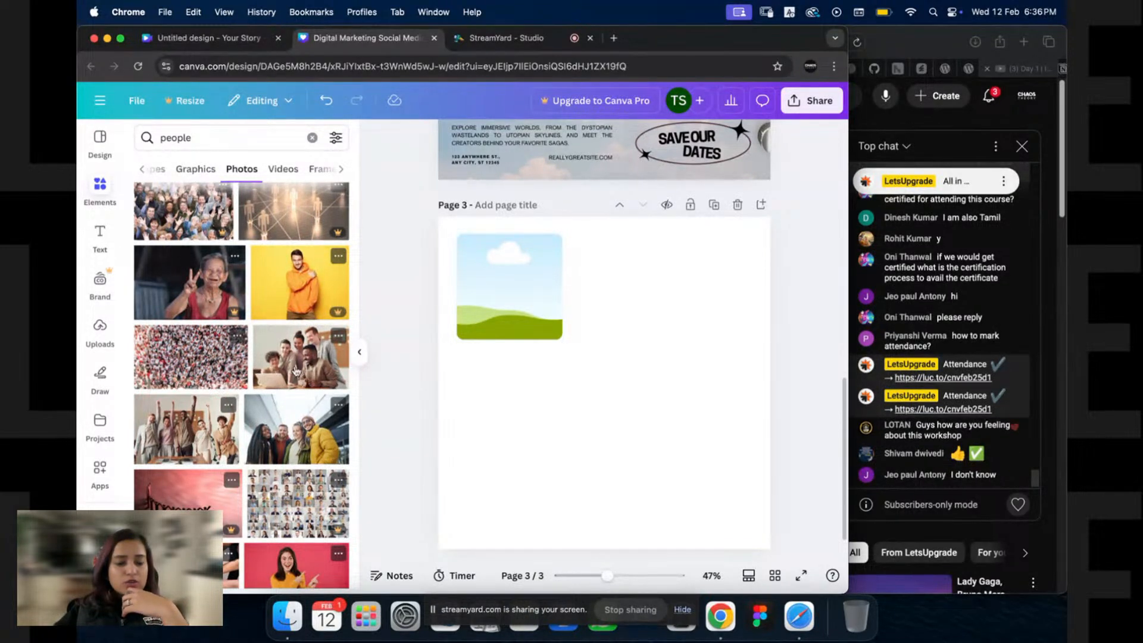
drag(307, 369, 479, 311)
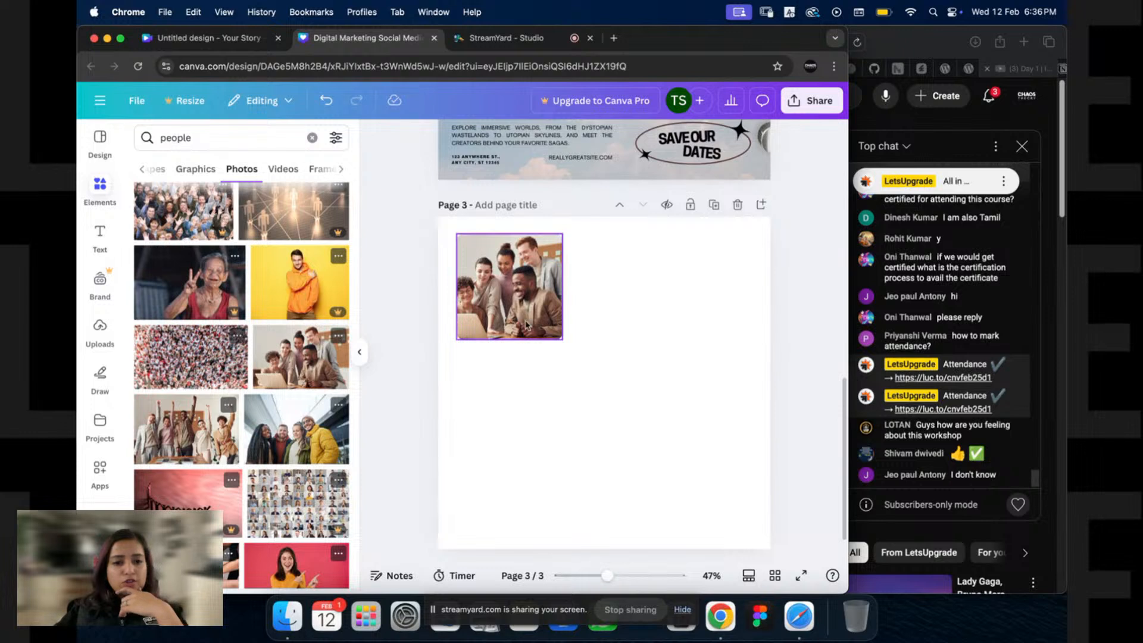
click(530, 320)
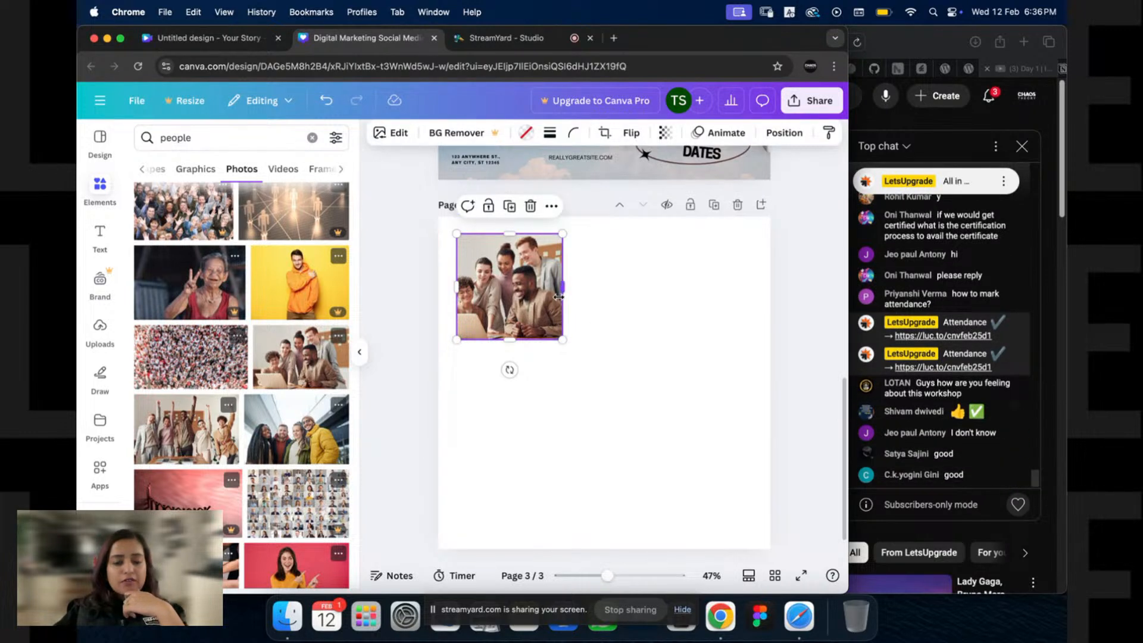
key(super+z)
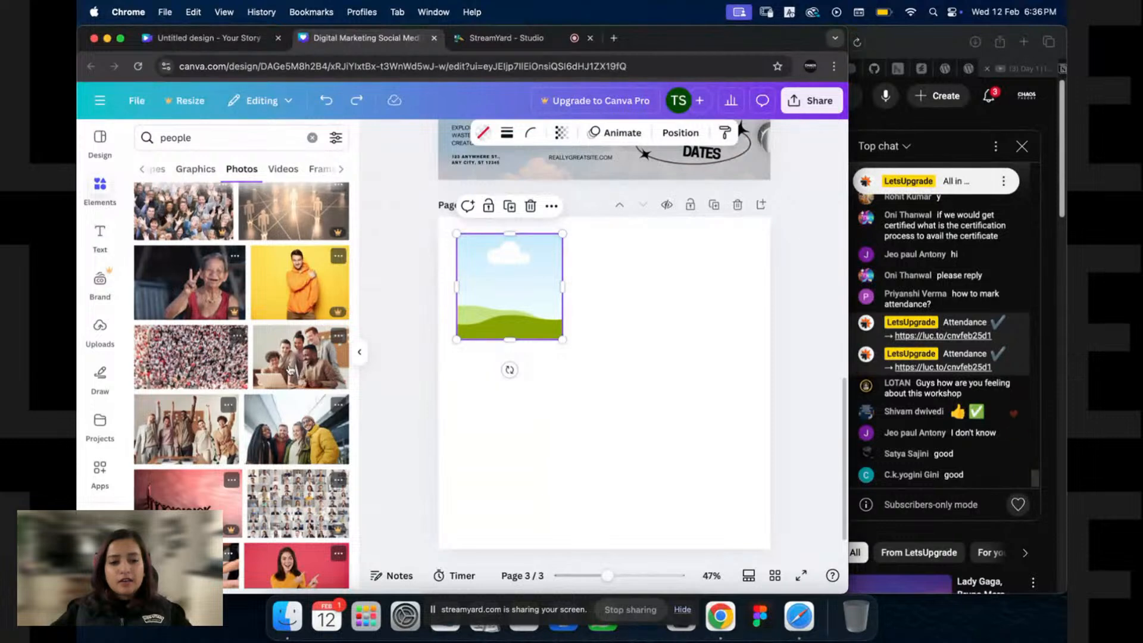
Step: Fill the square frame on the third page with the photo of colleagues gathered around a laptop
drag(290, 369, 480, 294)
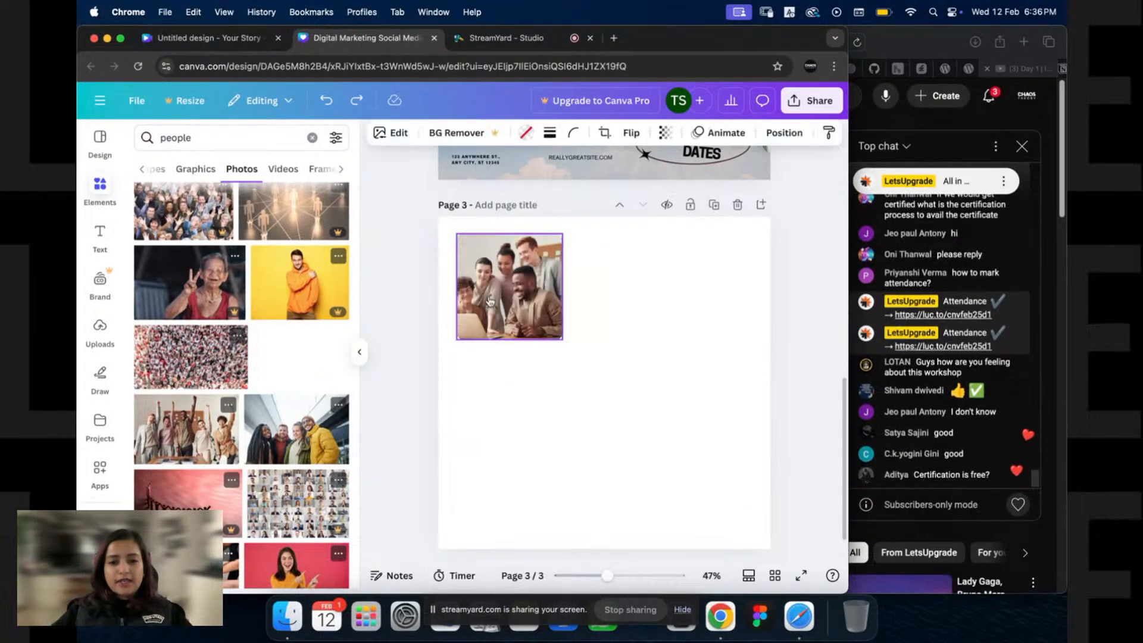
click(390, 382)
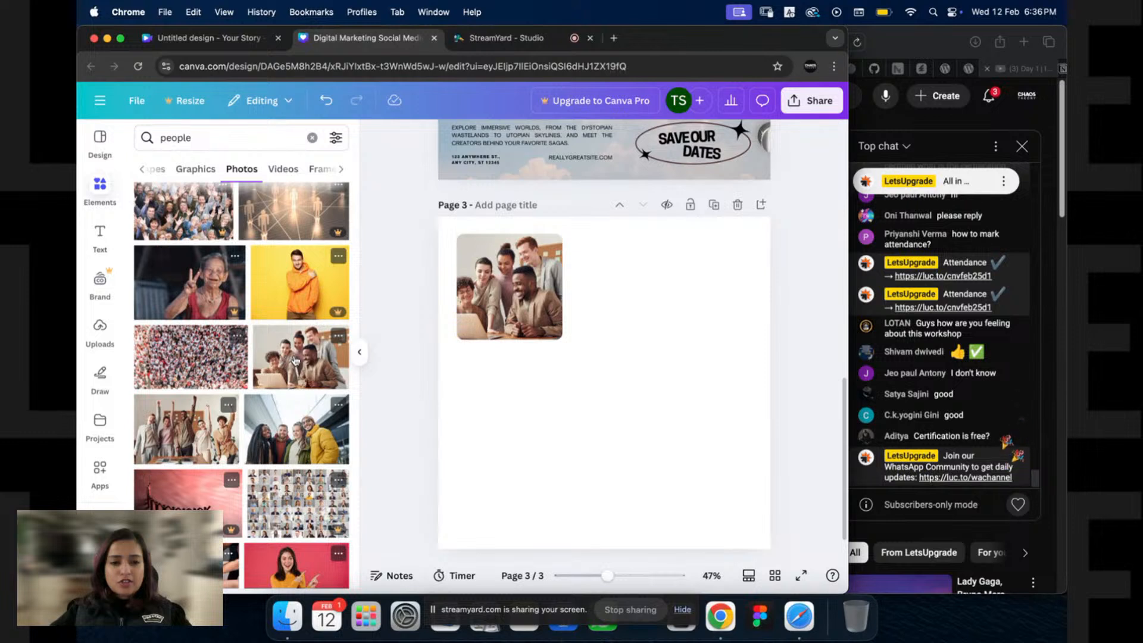
Step: Place the same photo unframed at the bottom of the third page and enlarge it to the full page width
click(296, 359)
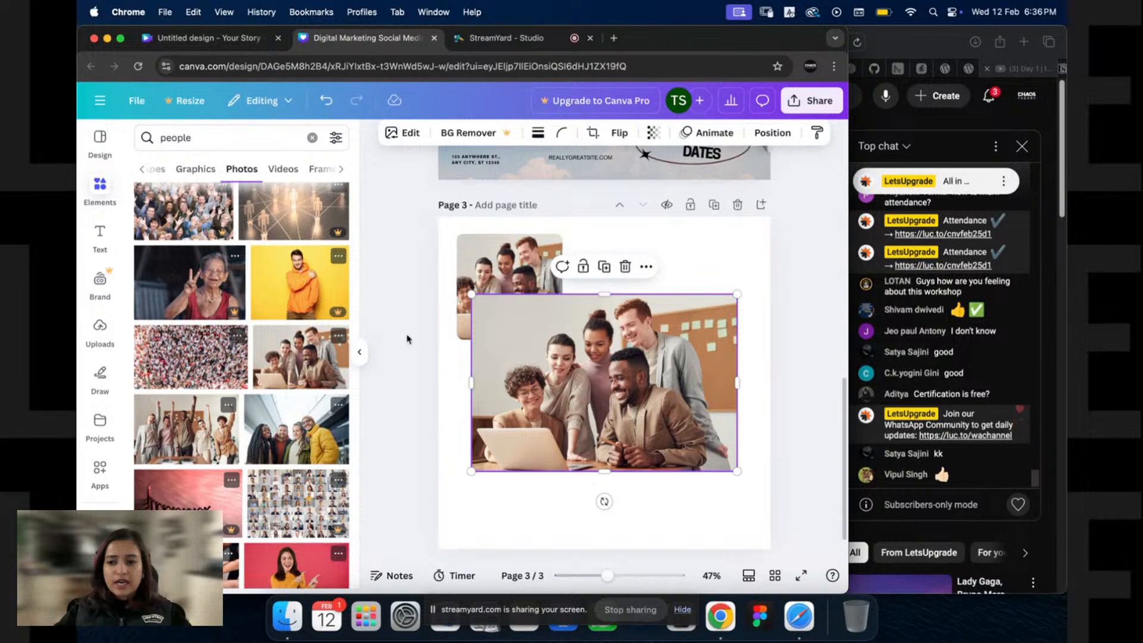
key(super+z)
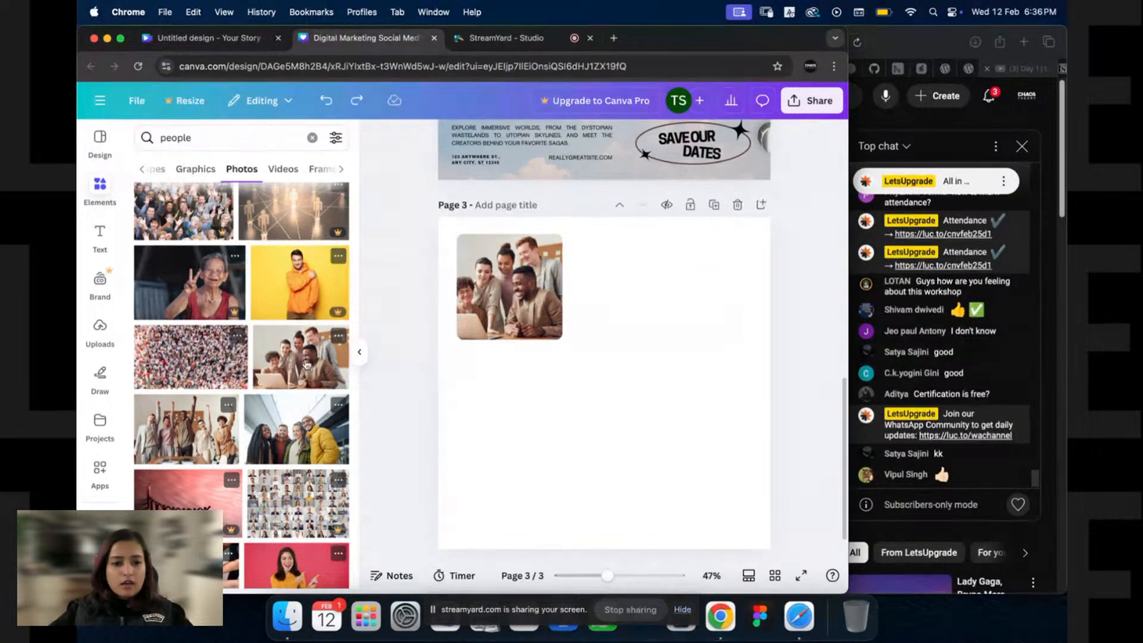
drag(292, 361, 514, 425)
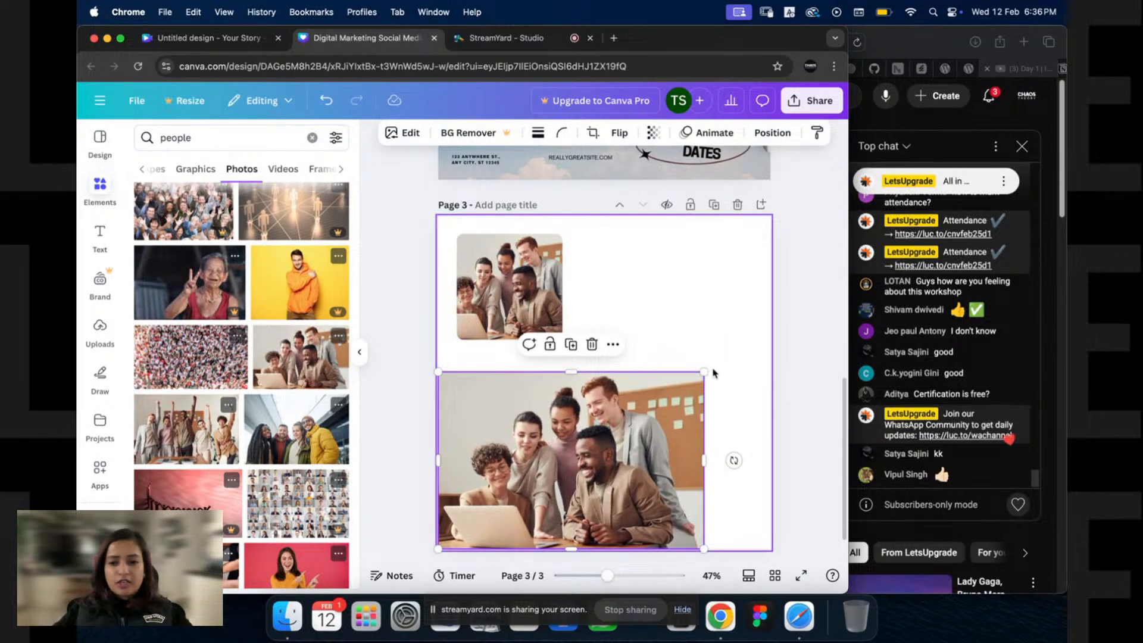
drag(713, 373, 757, 326)
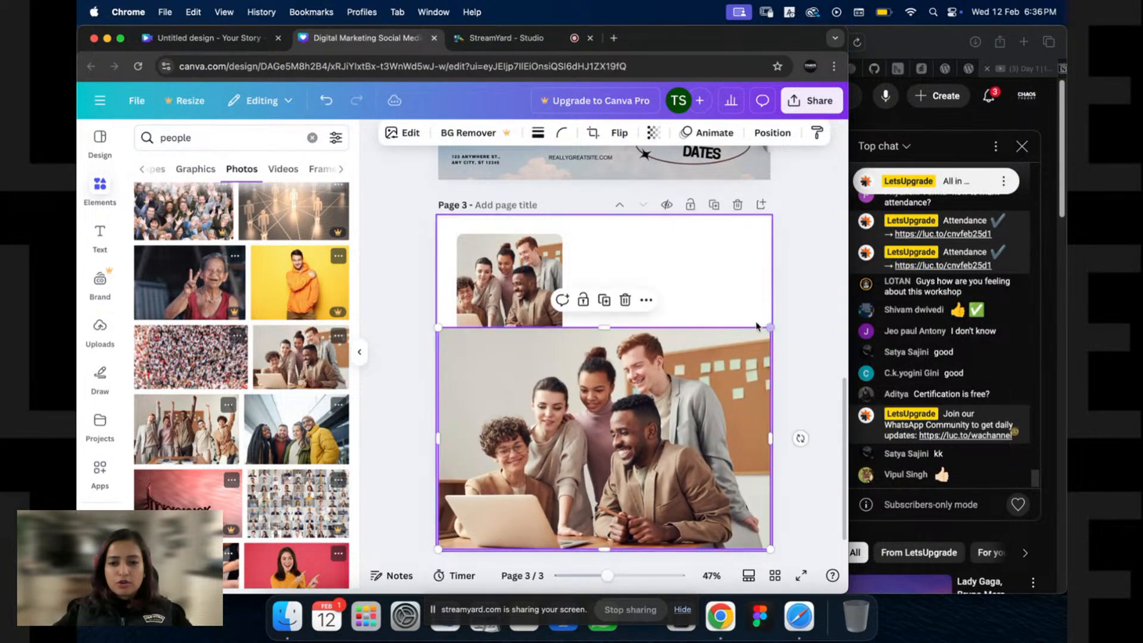
drag(600, 328, 591, 357)
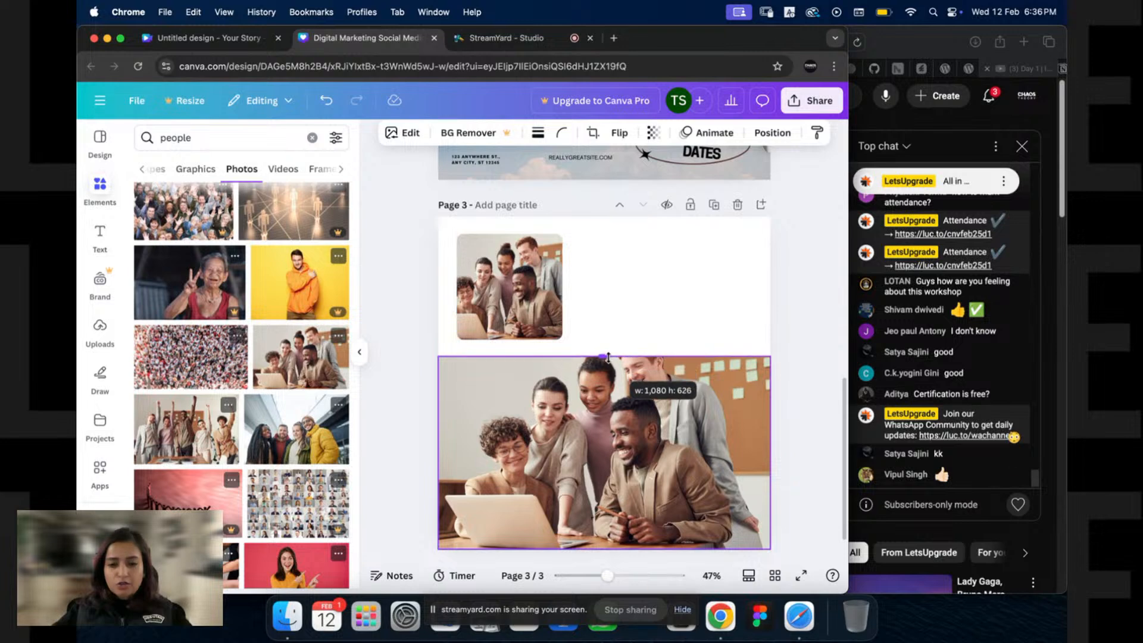
drag(470, 310, 474, 357)
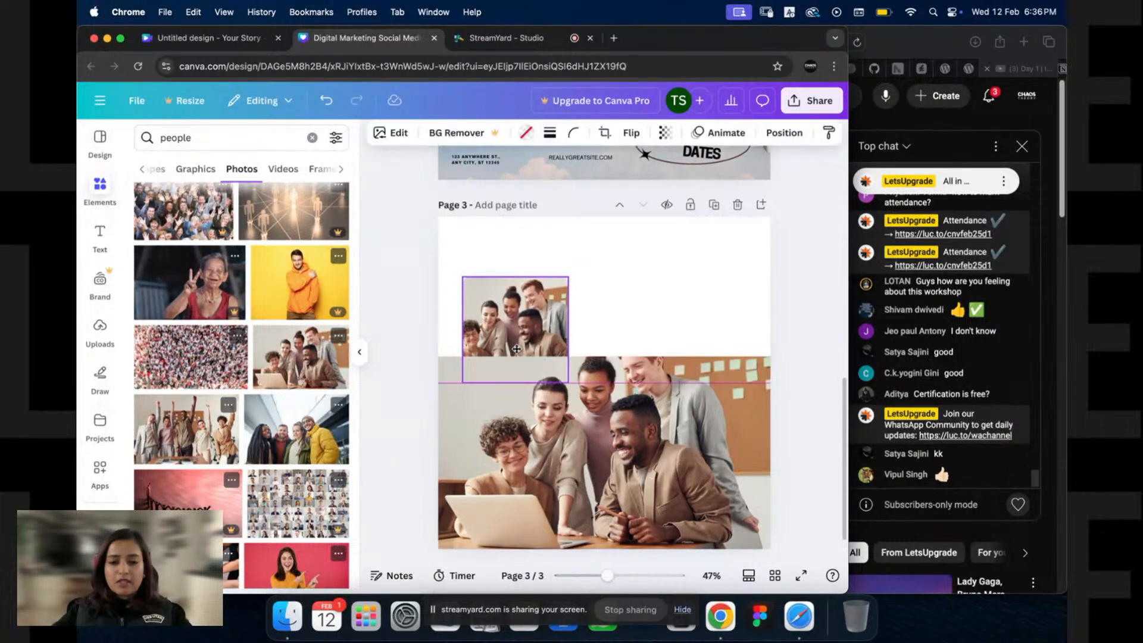
key(super+z)
key(super+z)
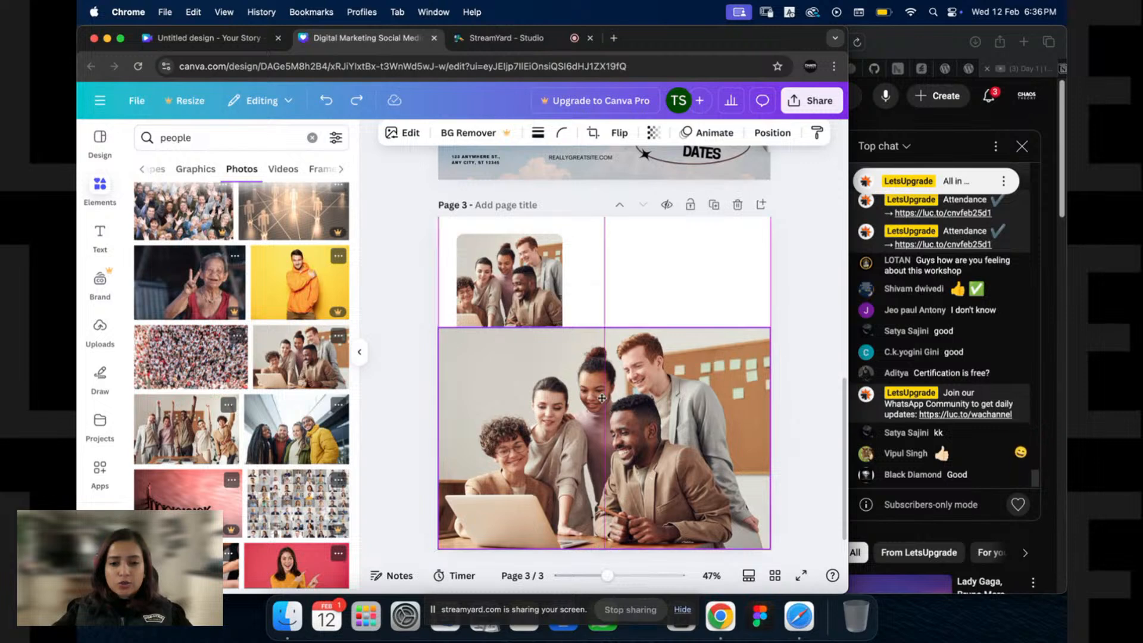
Step: Move the large unframed photo up, try scaling it down, and delete it from the third page
drag(615, 397, 608, 360)
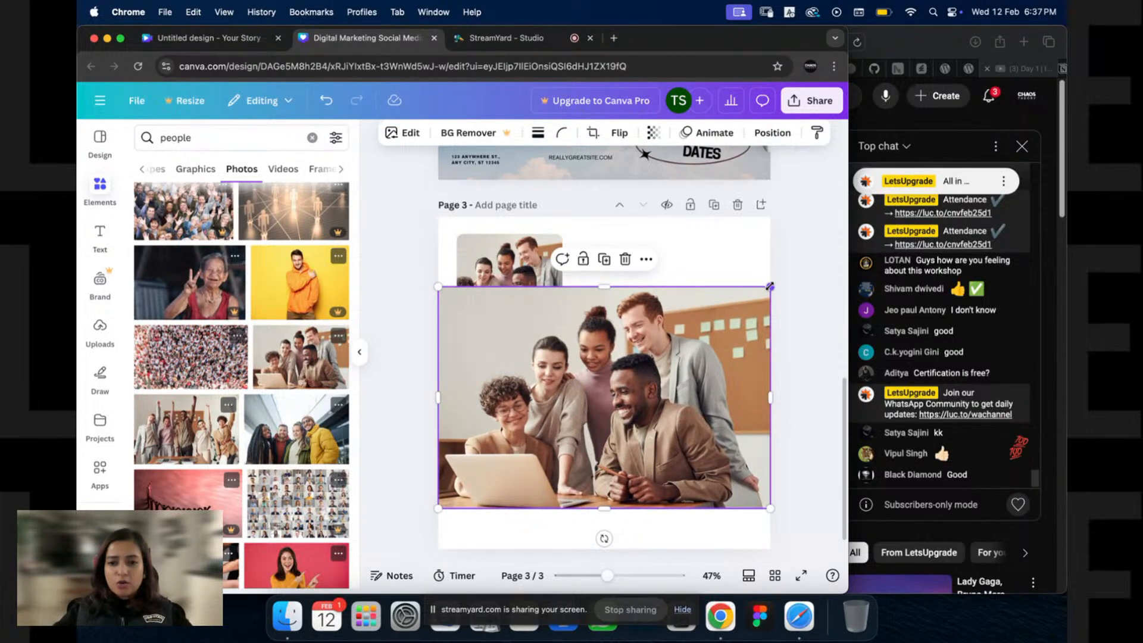
drag(770, 287, 699, 409)
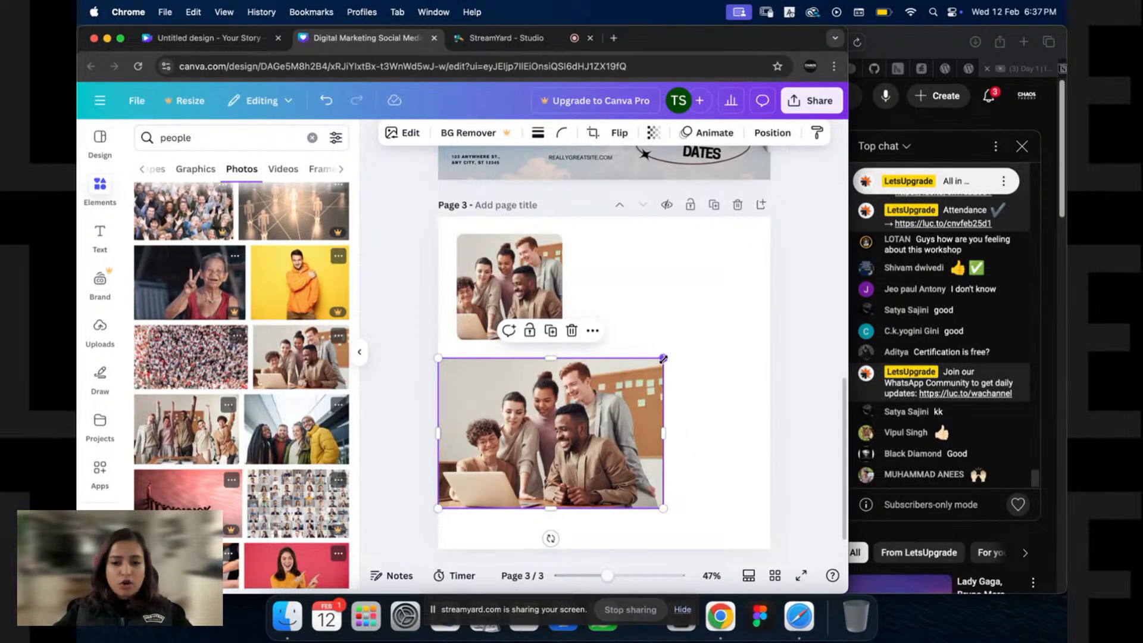
drag(663, 359, 624, 438)
key(super+z)
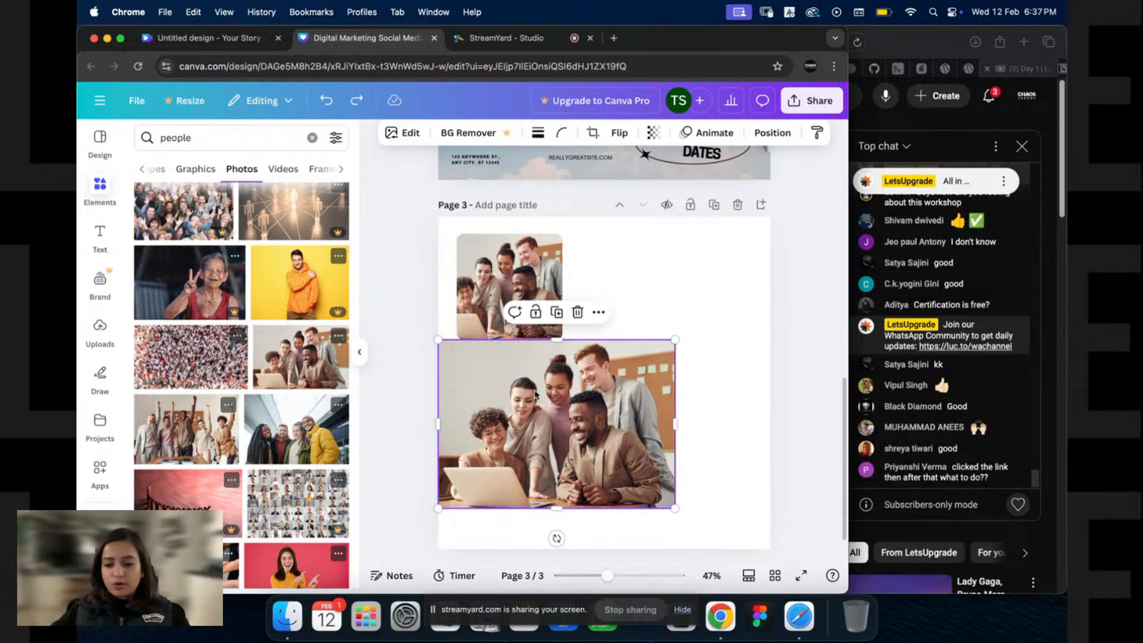
key(Delete)
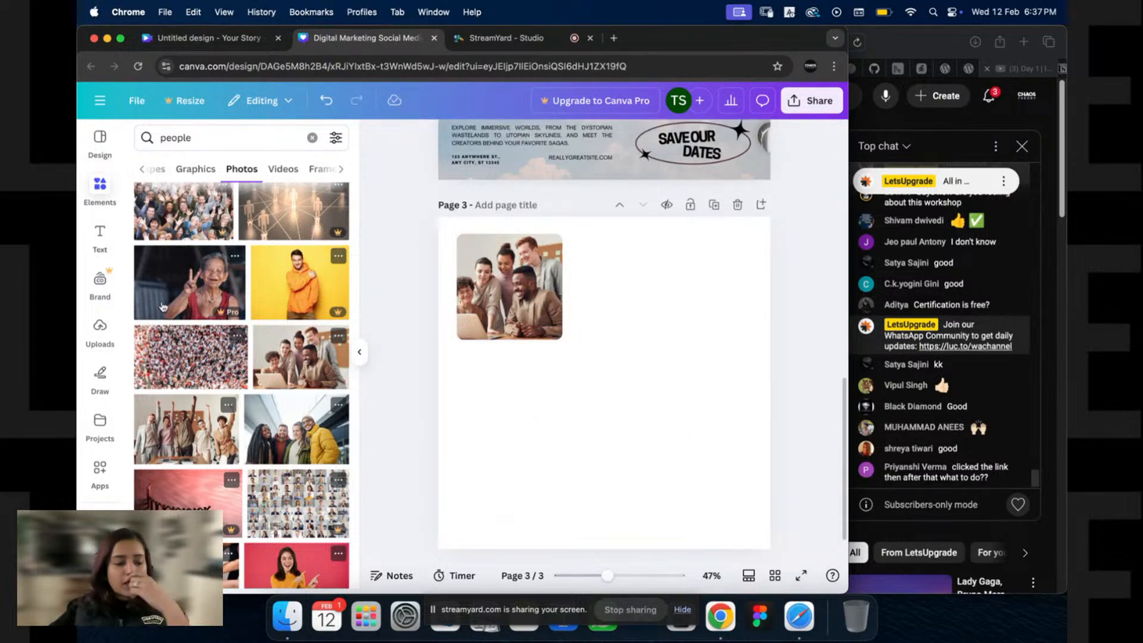
Step: Replace the photo in the third page's square frame with the 15-second "people" video of the park bench
click(282, 169)
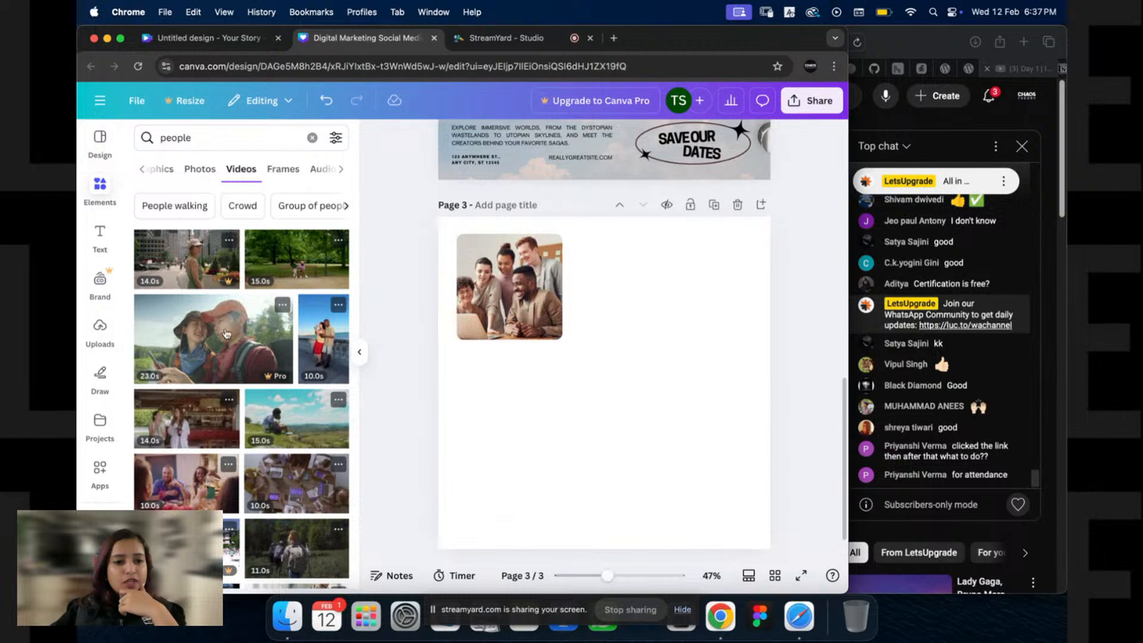
drag(297, 261, 509, 291)
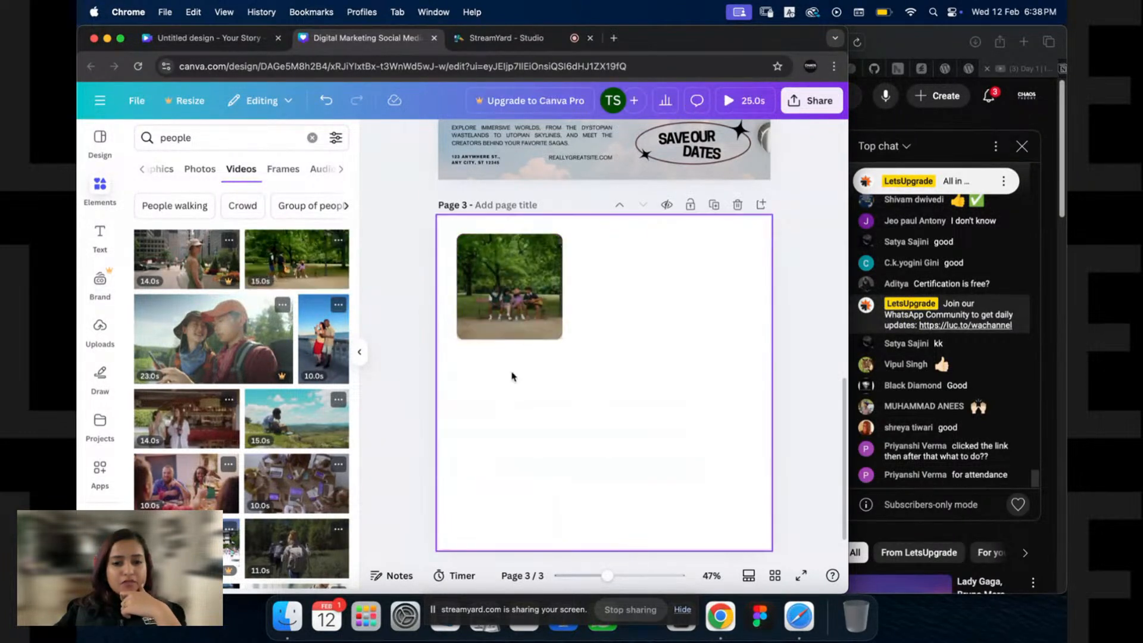
click(504, 296)
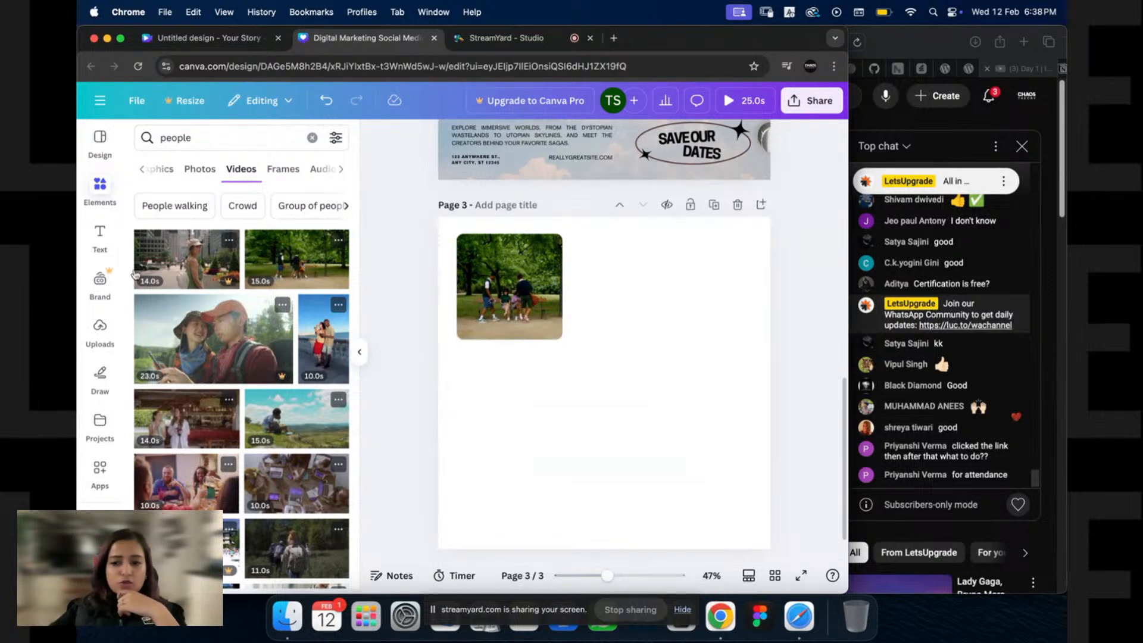
Step: Add a paragraph text box below the video frame and enlarge it to about font size 72
click(100, 238)
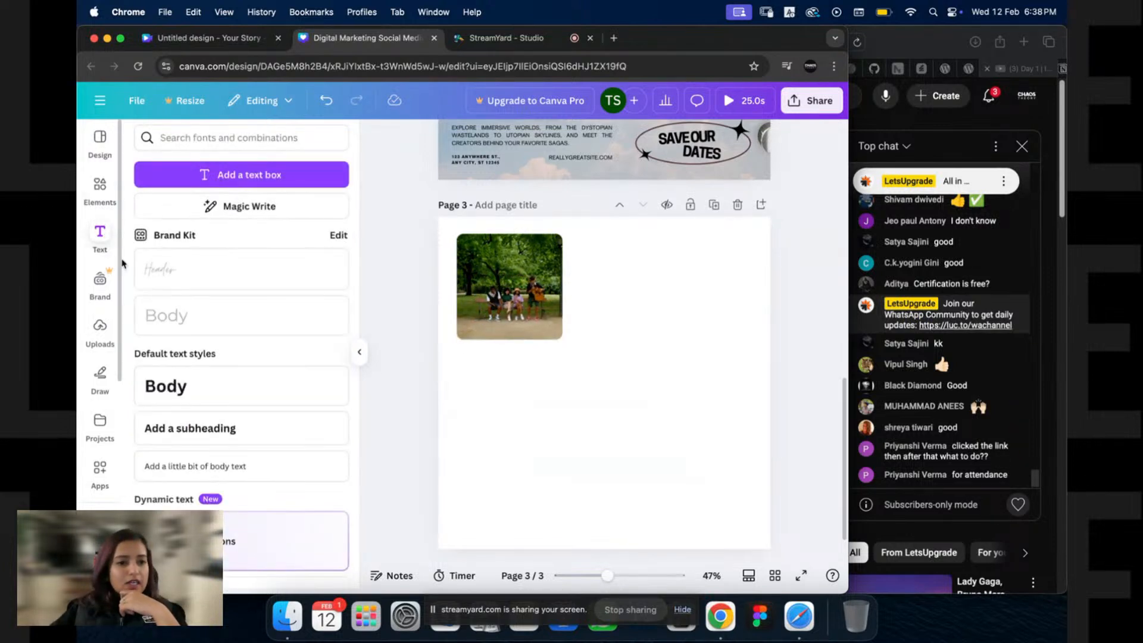
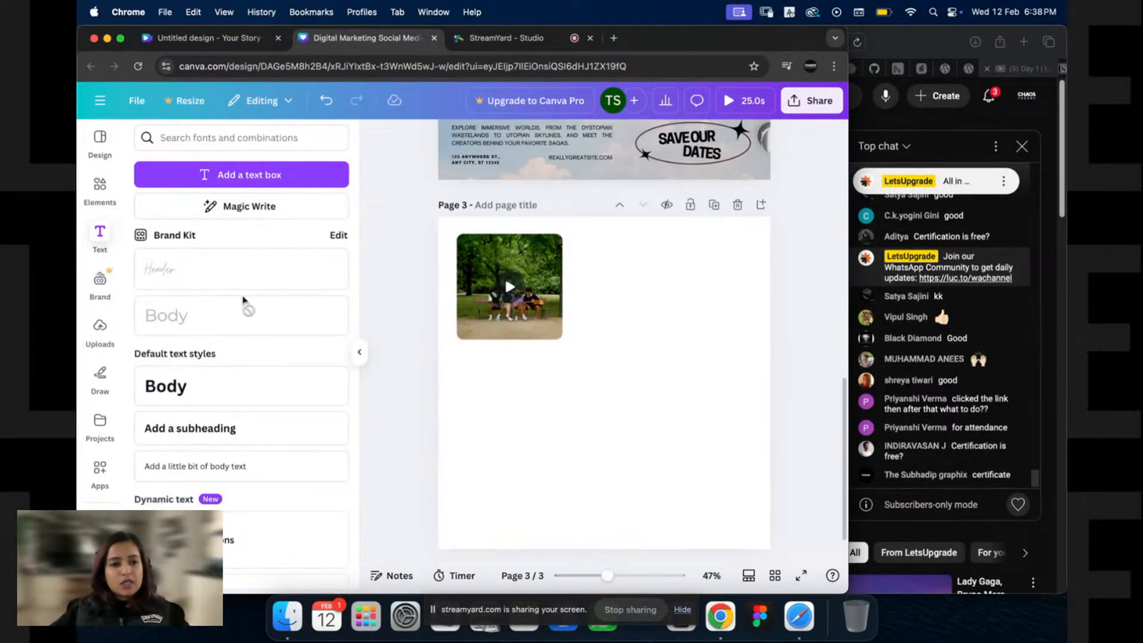
scroll(191, 368, down, 10)
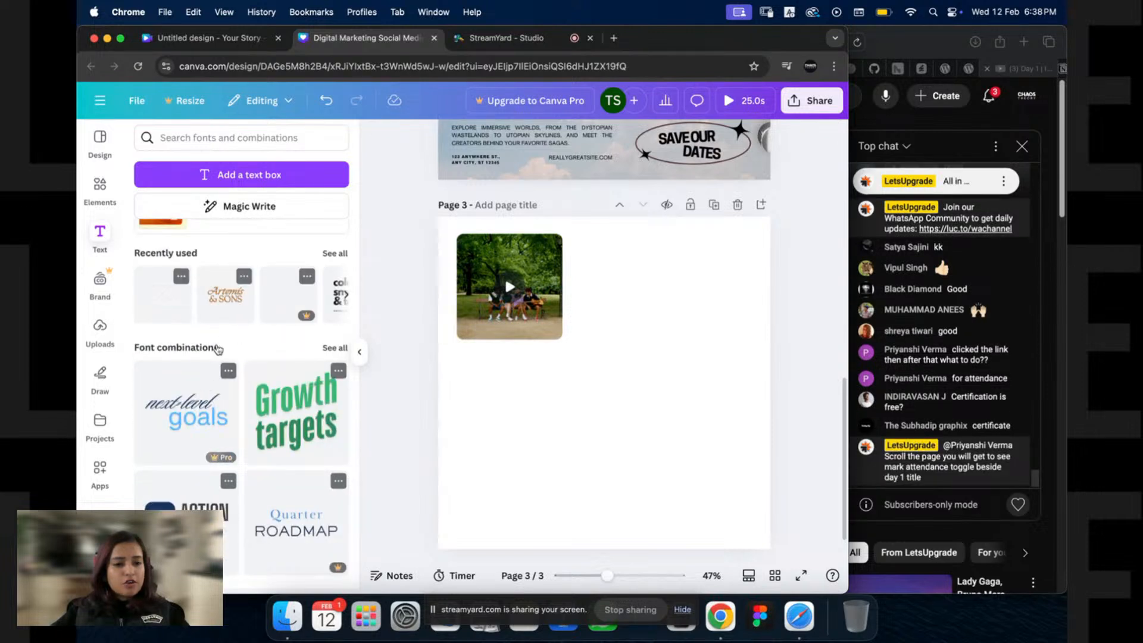
scroll(215, 340, up, 10)
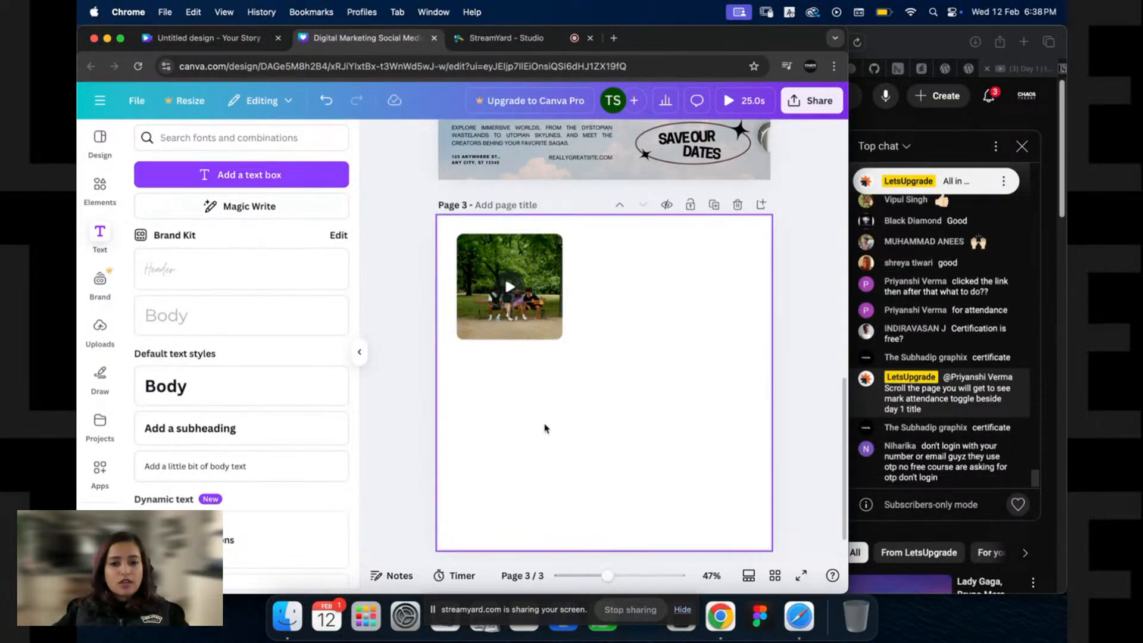
click(524, 426)
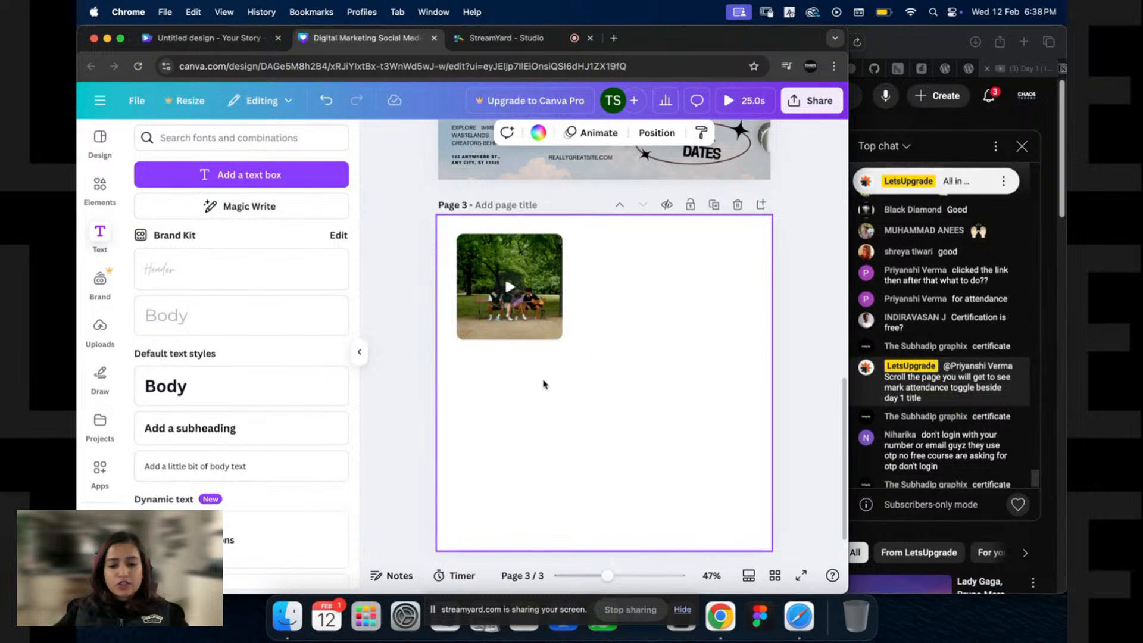
key(t)
click(674, 381)
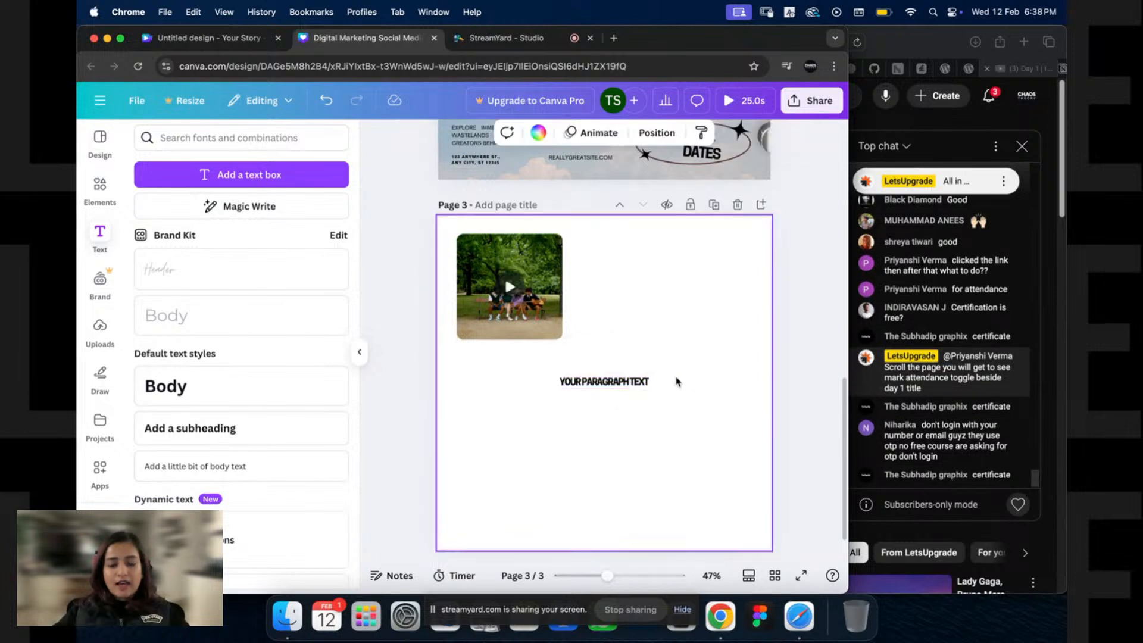
click(633, 385)
drag(652, 389, 732, 434)
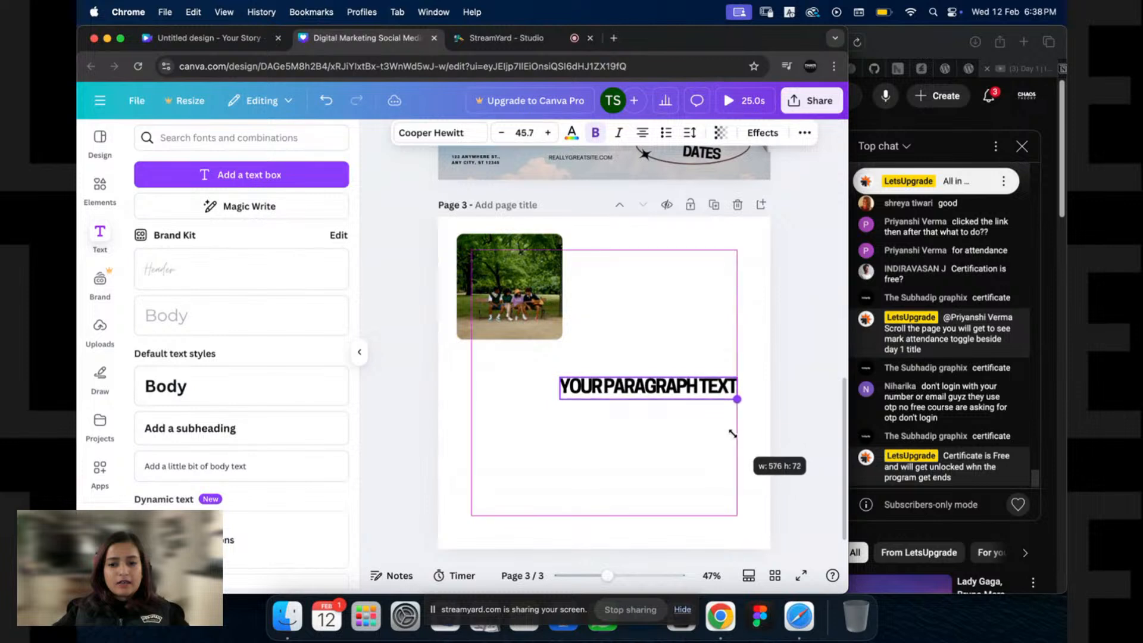
drag(560, 377, 454, 350)
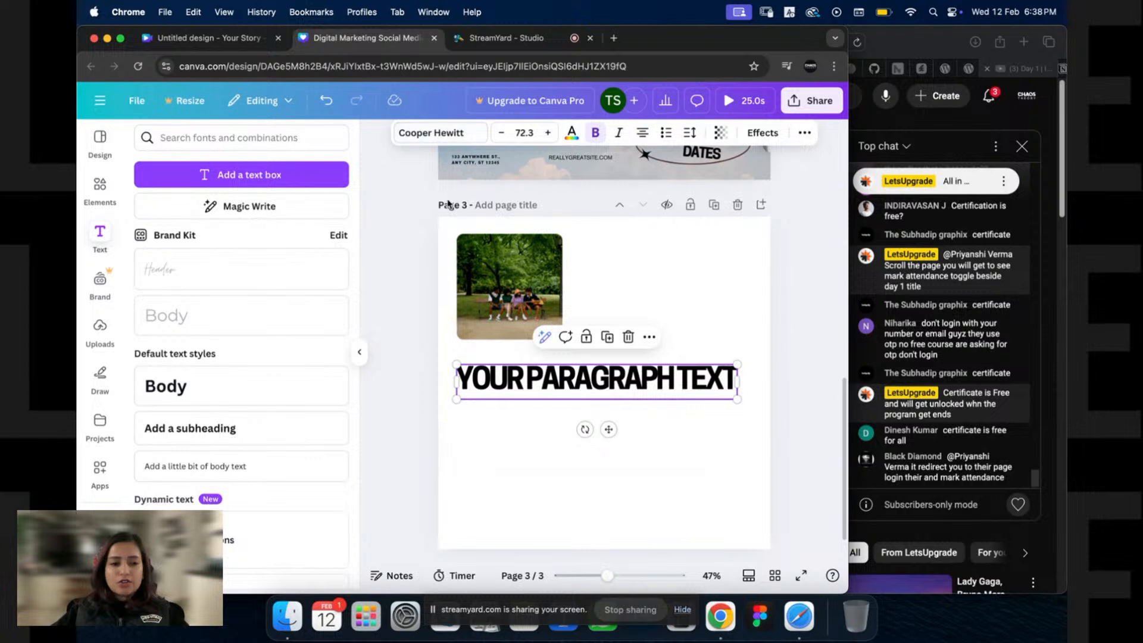
Step: Browse the full list of font combinations and try to add the premium "tax season" one
scroll(232, 404, down, 6)
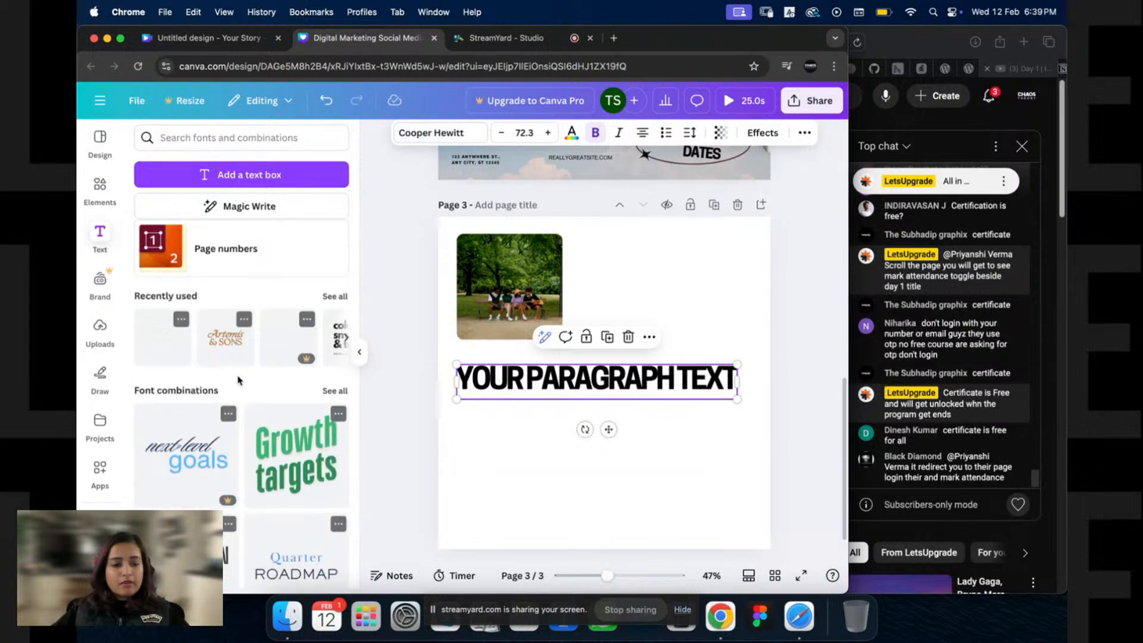
scroll(269, 337, down, 1)
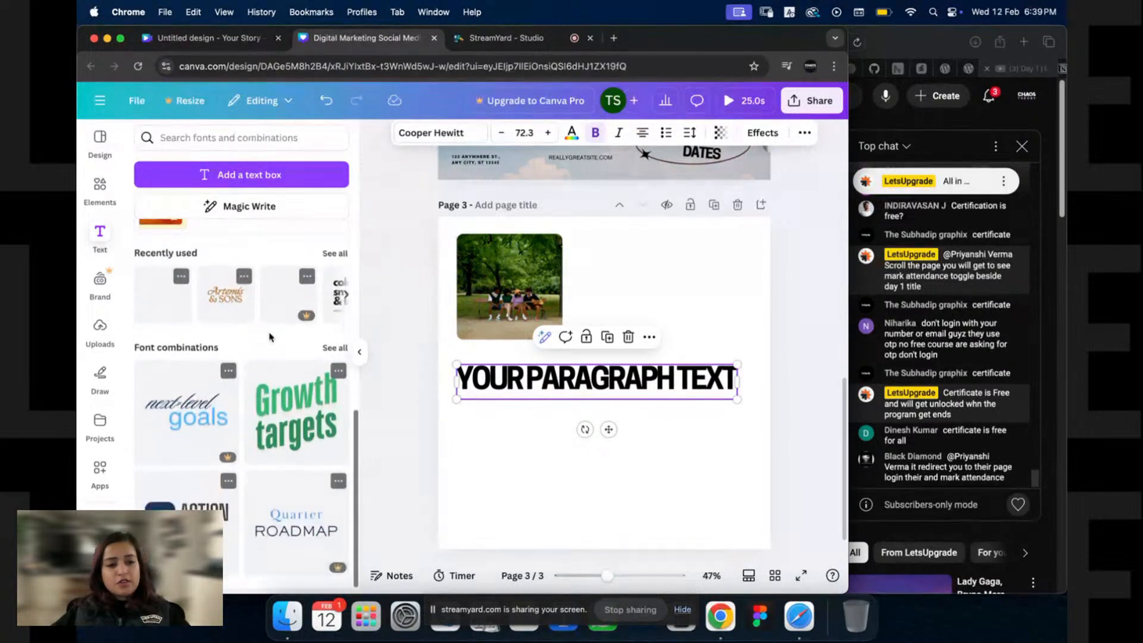
click(336, 349)
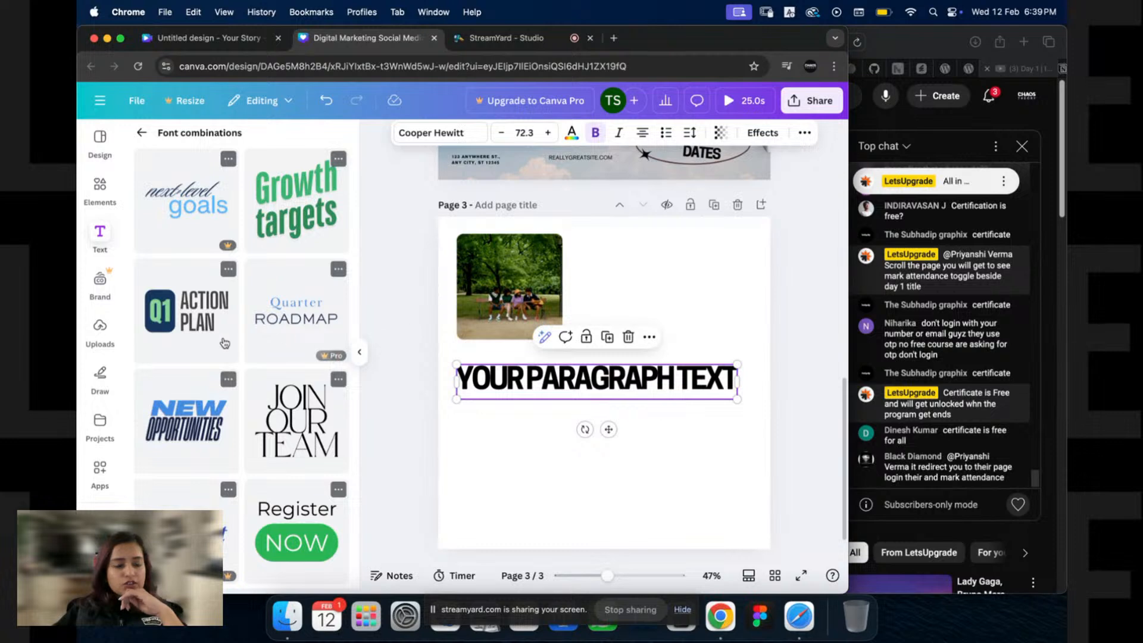
scroll(288, 343, down, 10)
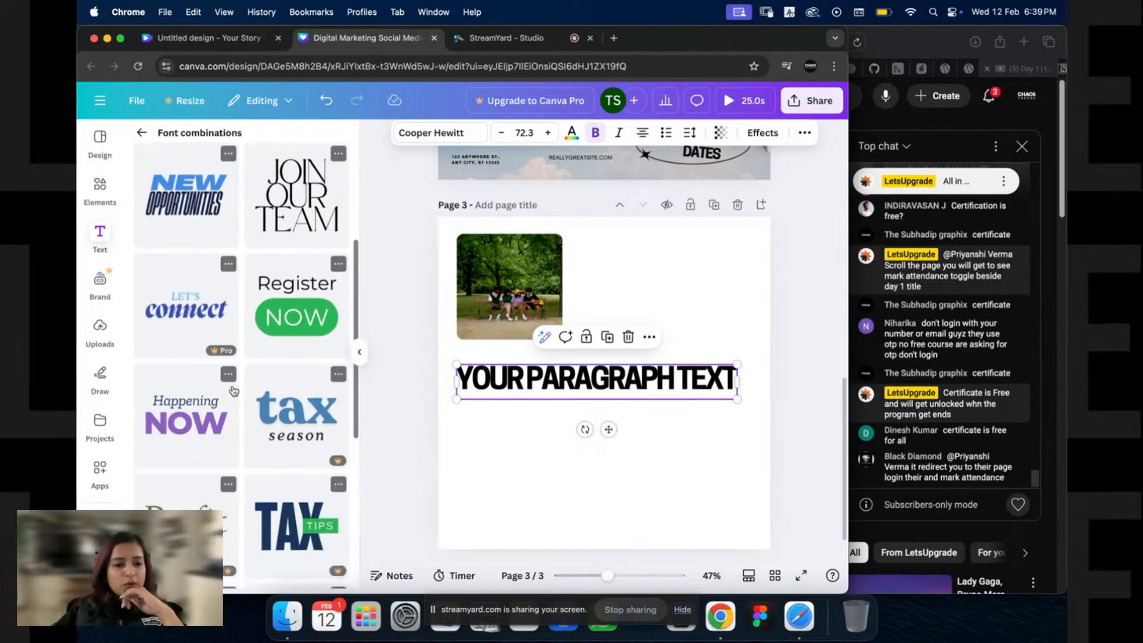
scroll(280, 303, up, 2)
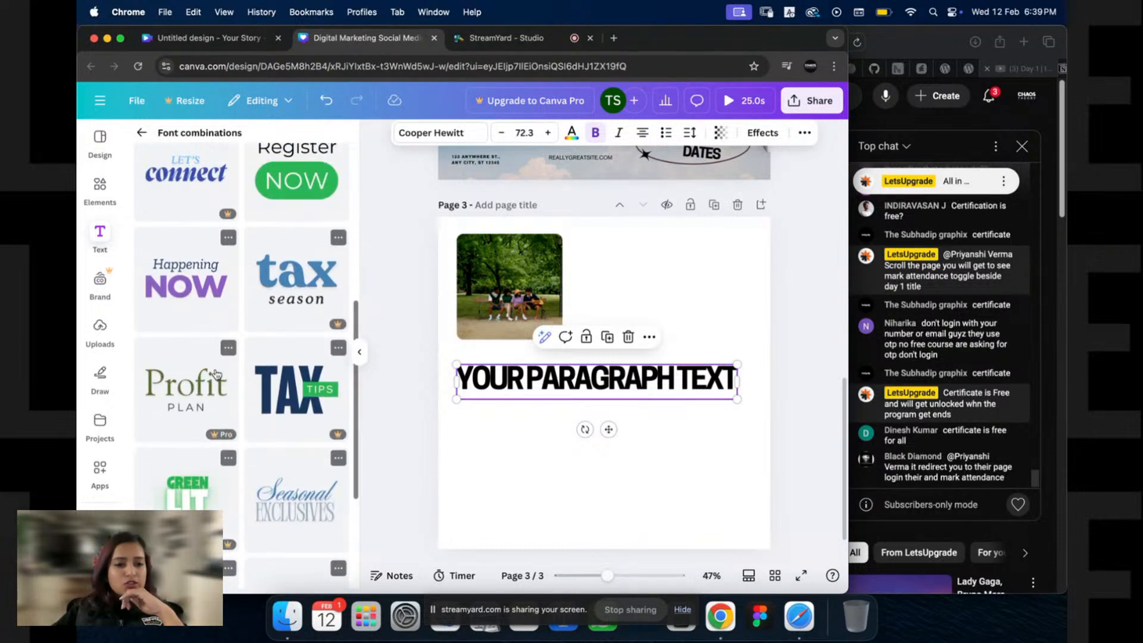
click(288, 298)
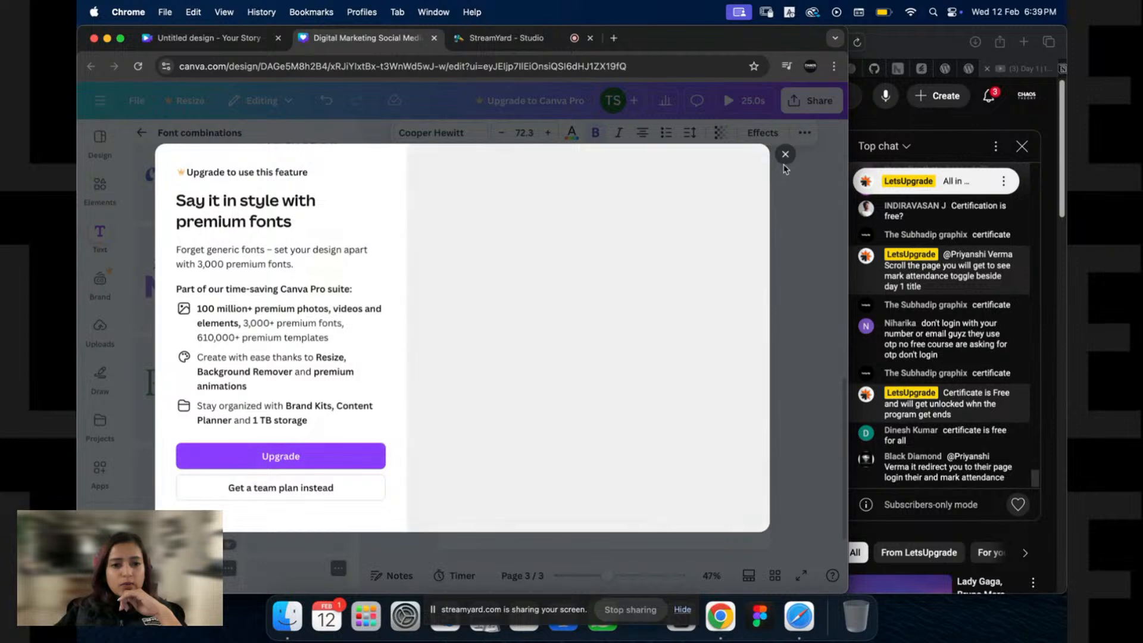
click(785, 154)
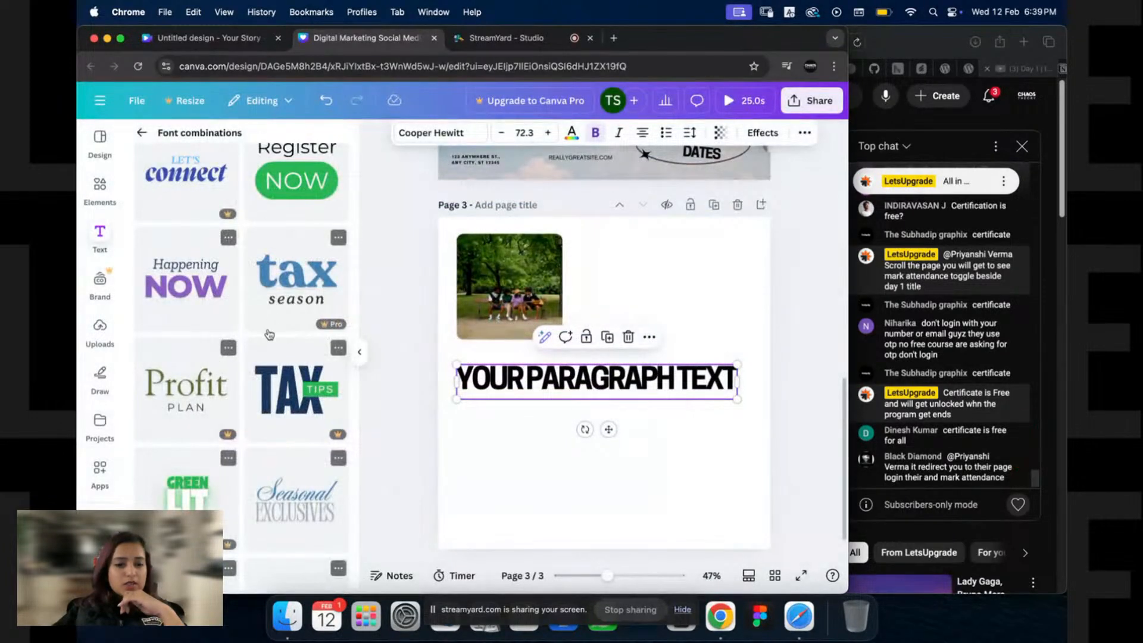
scroll(274, 322, up, 3)
click(280, 310)
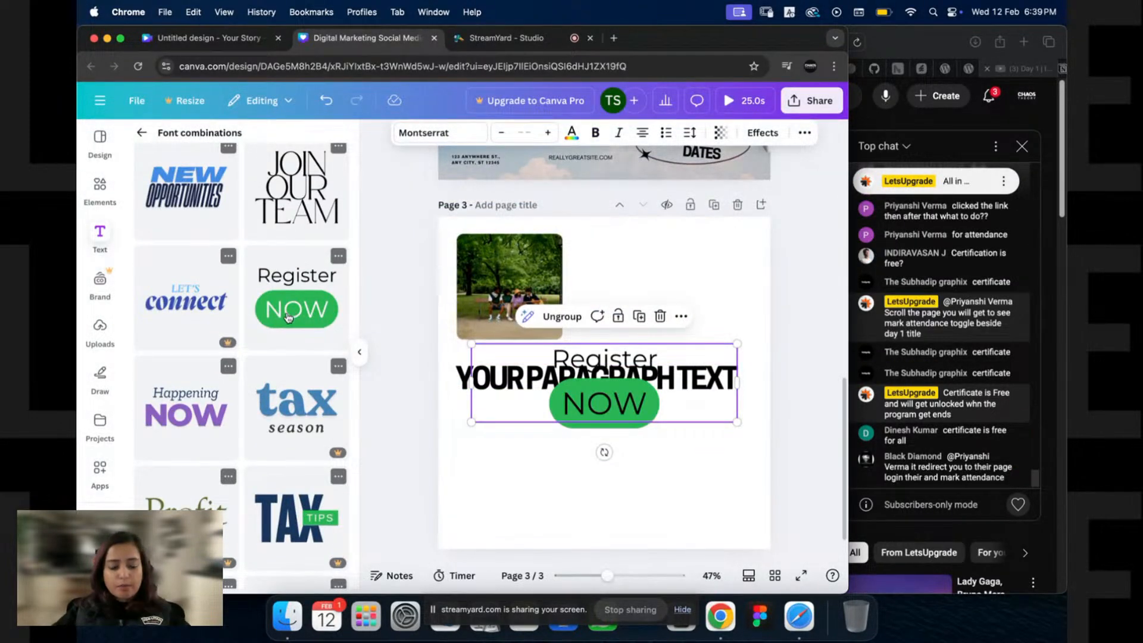
key(ctrl+z)
Step: Add the "JOIN OUR TEAM" font combination to the third page and place it to the right of the video frame
scroll(287, 316, up, 3)
click(296, 342)
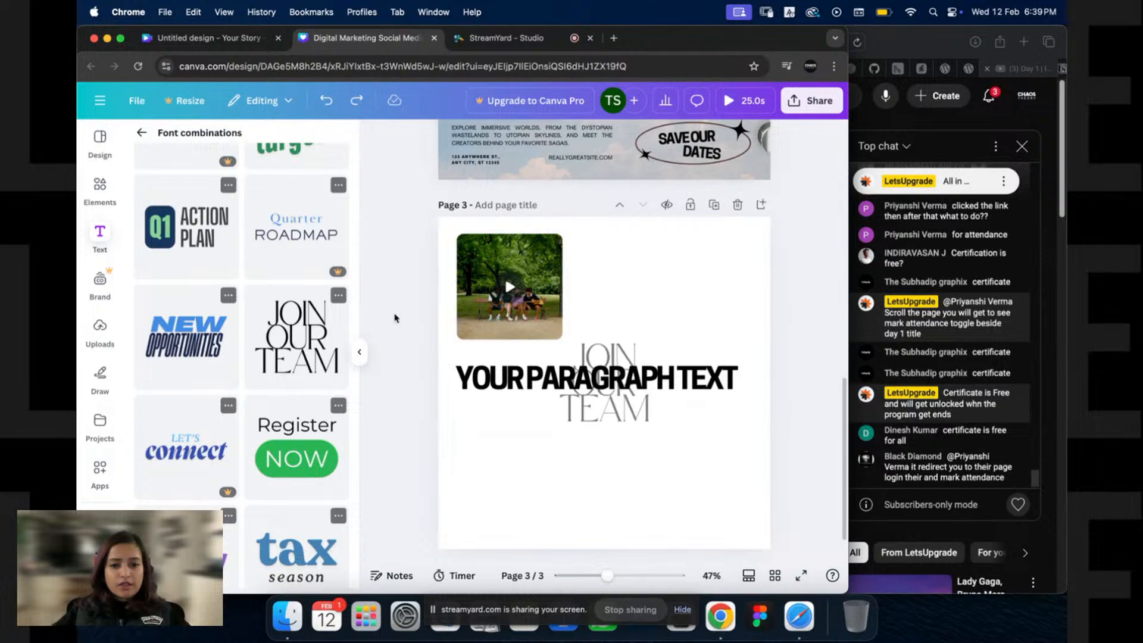
click(614, 357)
drag(613, 357, 683, 260)
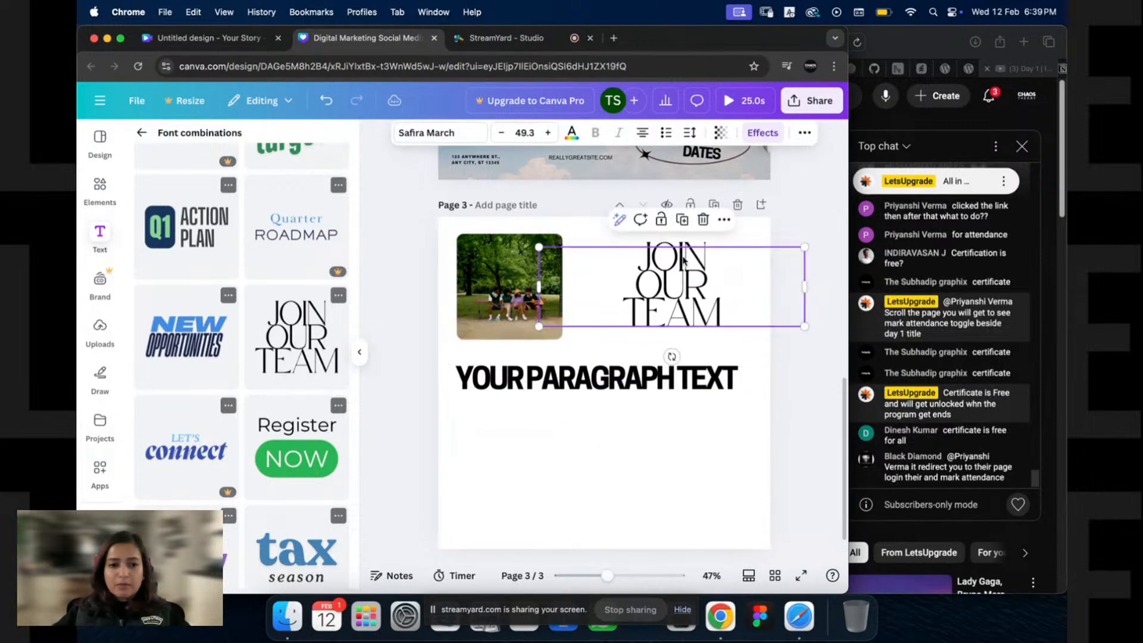
scroll(277, 307, up, 2)
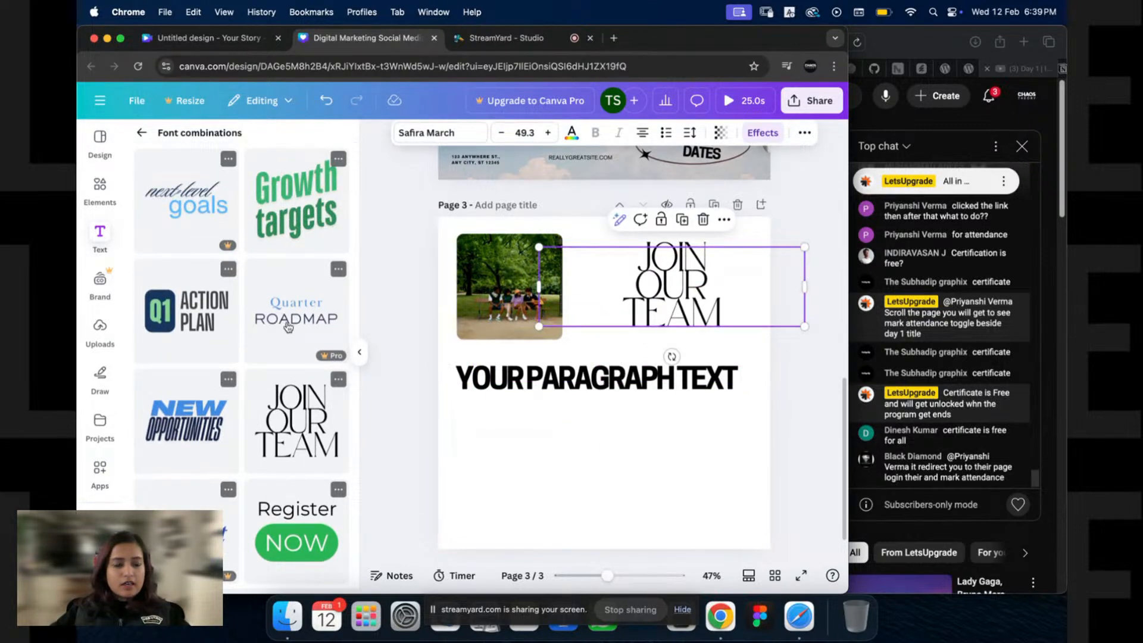
scroll(291, 327, down, 2)
scroll(291, 328, down, 6)
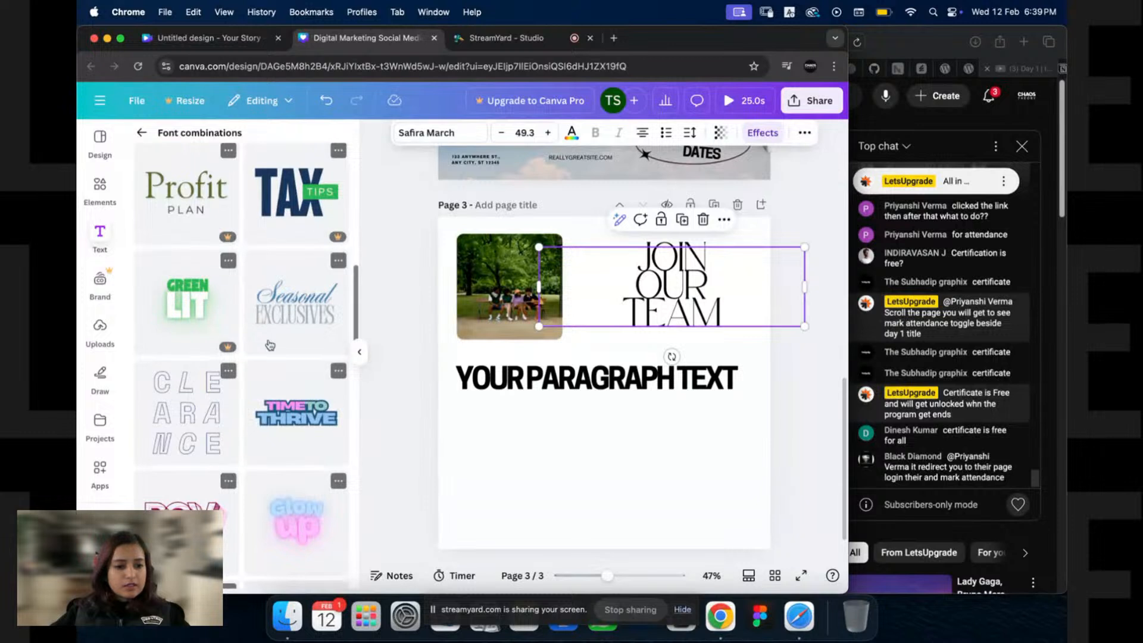
click(205, 430)
key(super+z)
Step: Add the "POV" font combination below the paragraph text and enlarge it to about font size 272
scroll(241, 420, down, 2)
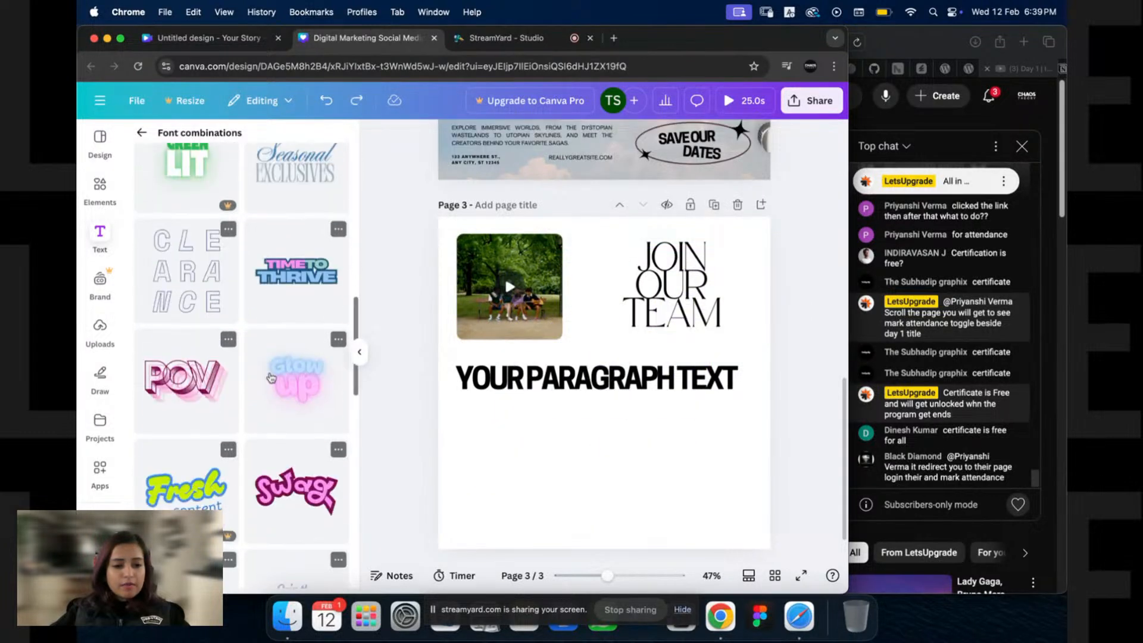
click(197, 386)
drag(610, 410, 598, 487)
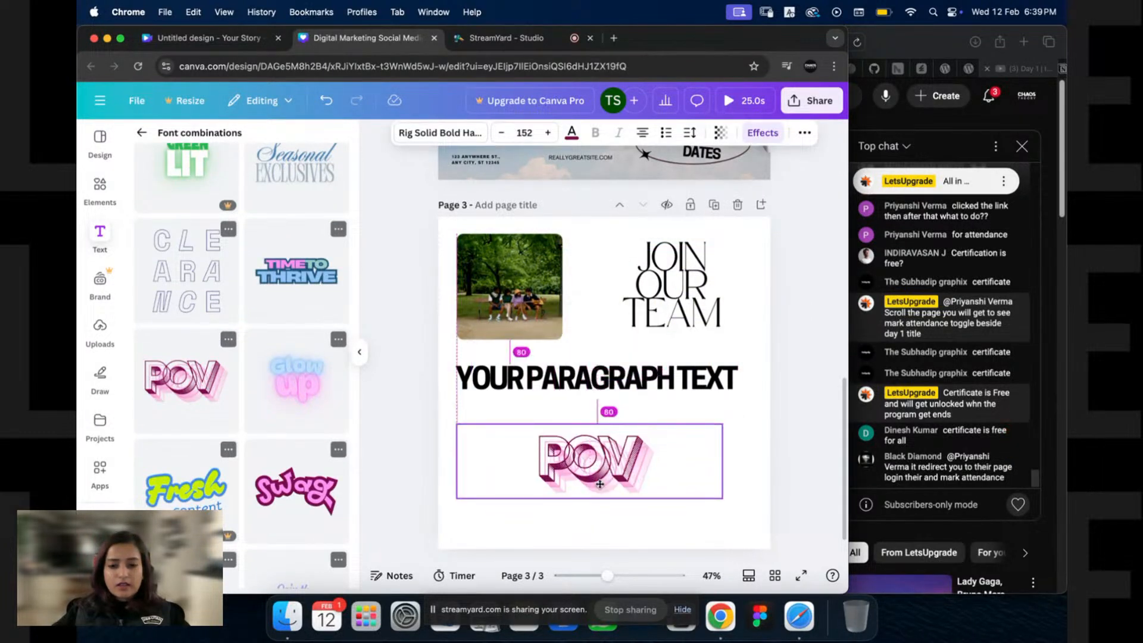
drag(722, 421, 828, 394)
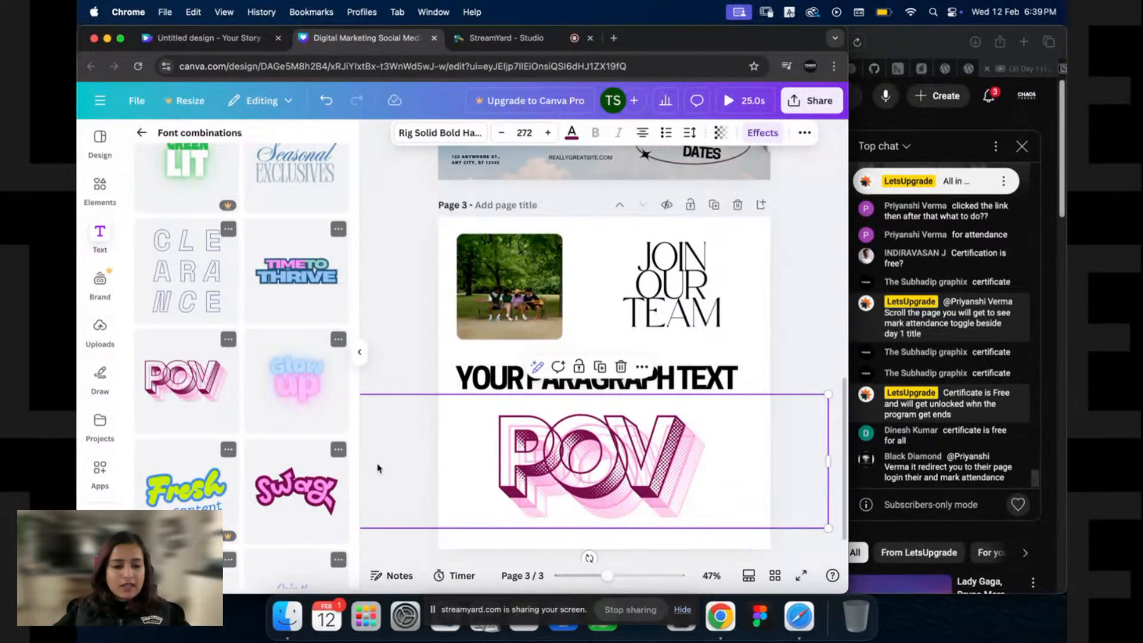
Step: Add the "Glow up" font combination to the third page and scale it down slightly
scroll(262, 388, down, 3)
click(332, 290)
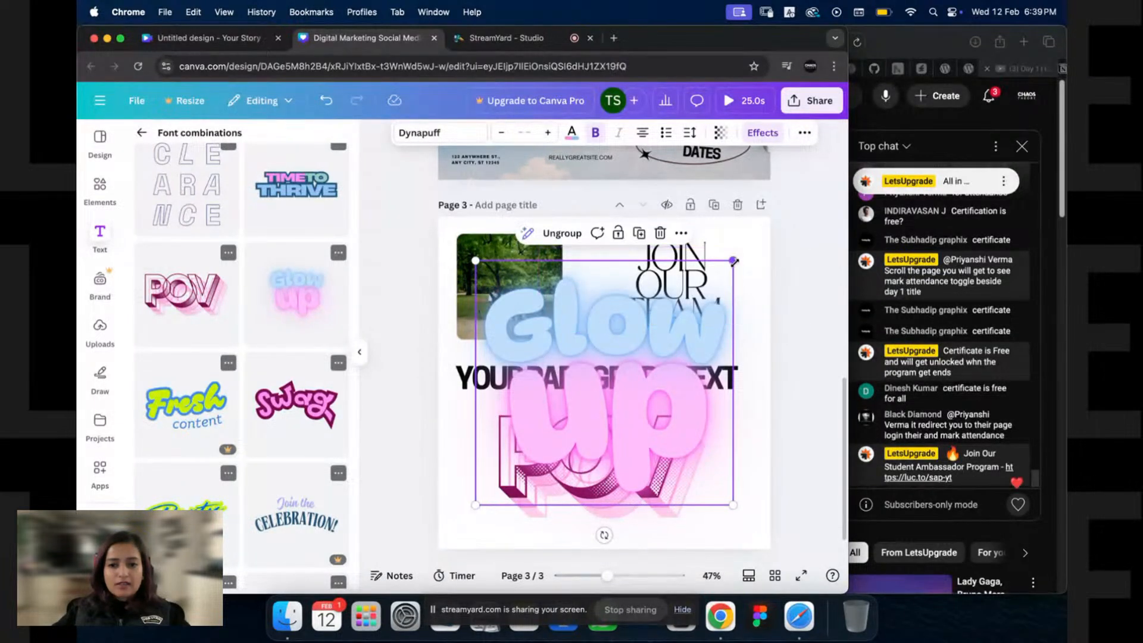
drag(734, 261, 711, 281)
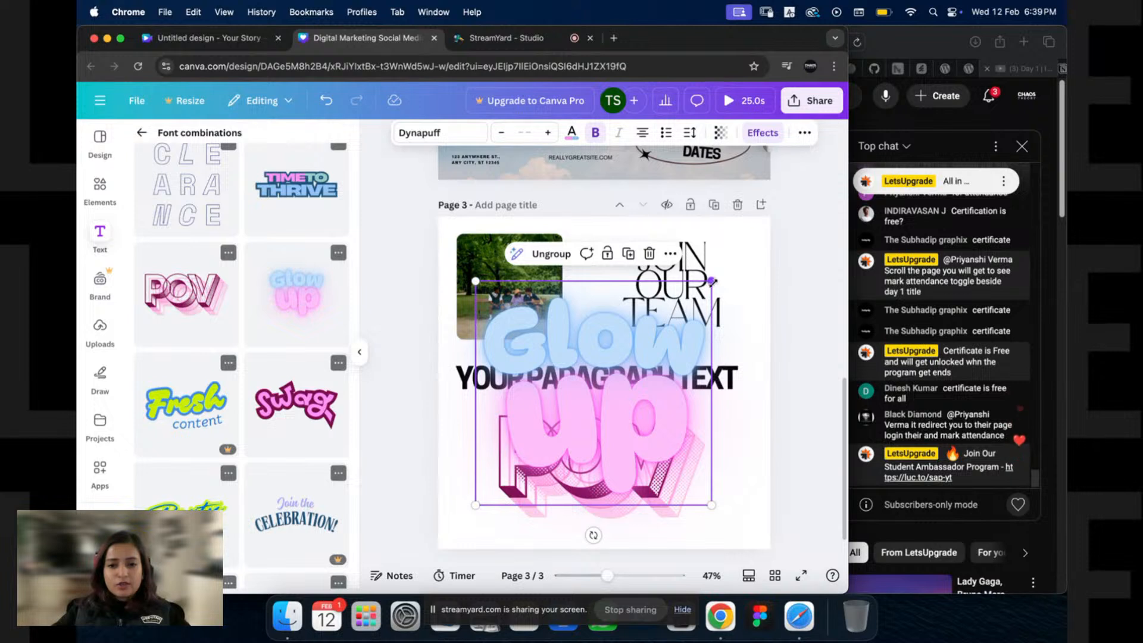
Step: Scale down the "Glow up" text group and move it to the upper-right corner of the third page
drag(711, 281, 654, 319)
drag(577, 379, 694, 276)
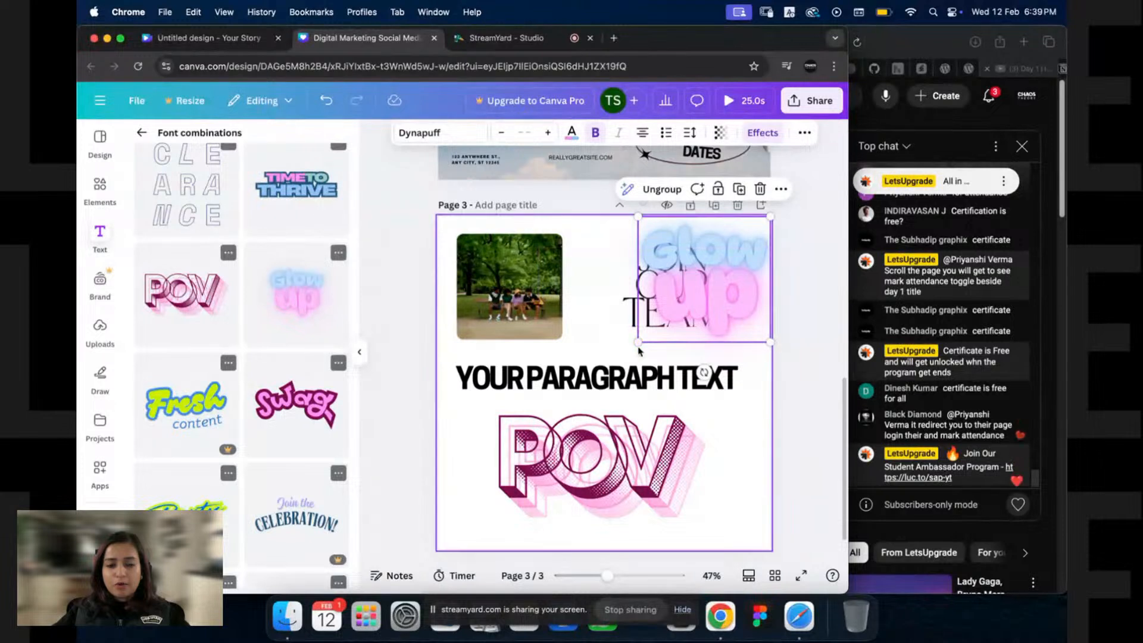
Step: Delete the "JOIN OUR TEAM" text, the "POV" text and the word "up" from the third page
click(634, 309)
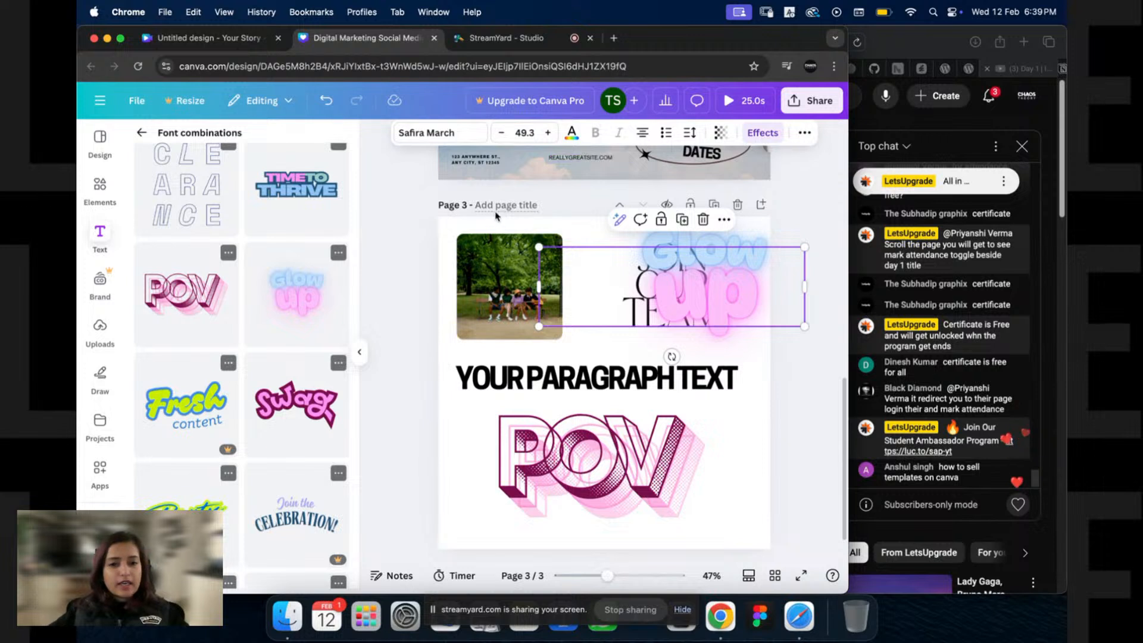
key(Delete)
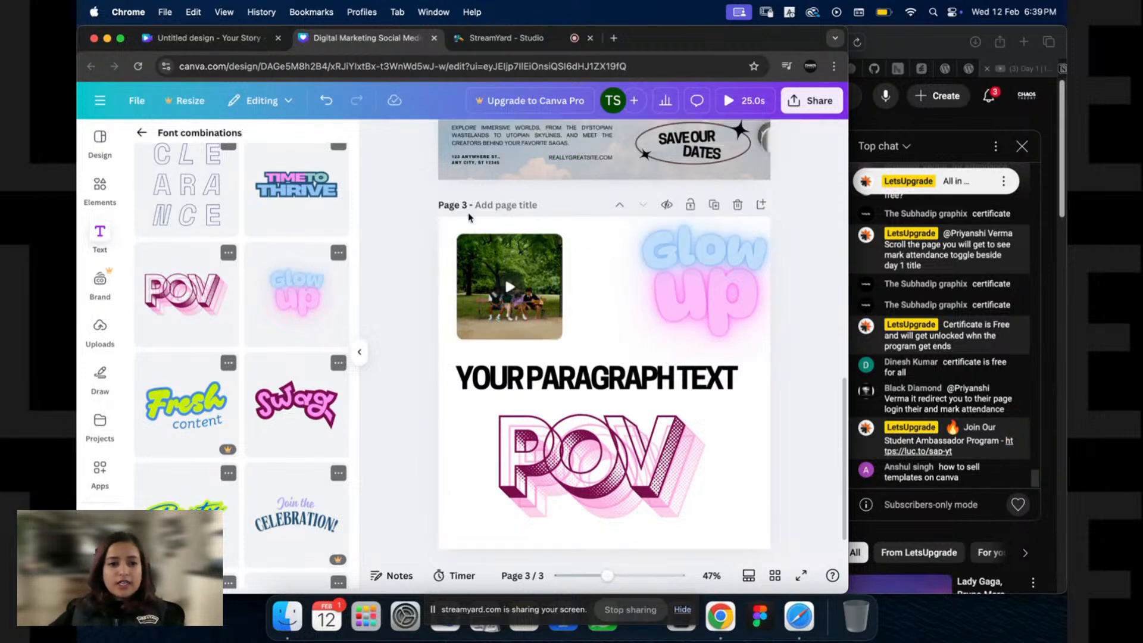
click(596, 416)
key(Delete)
click(696, 292)
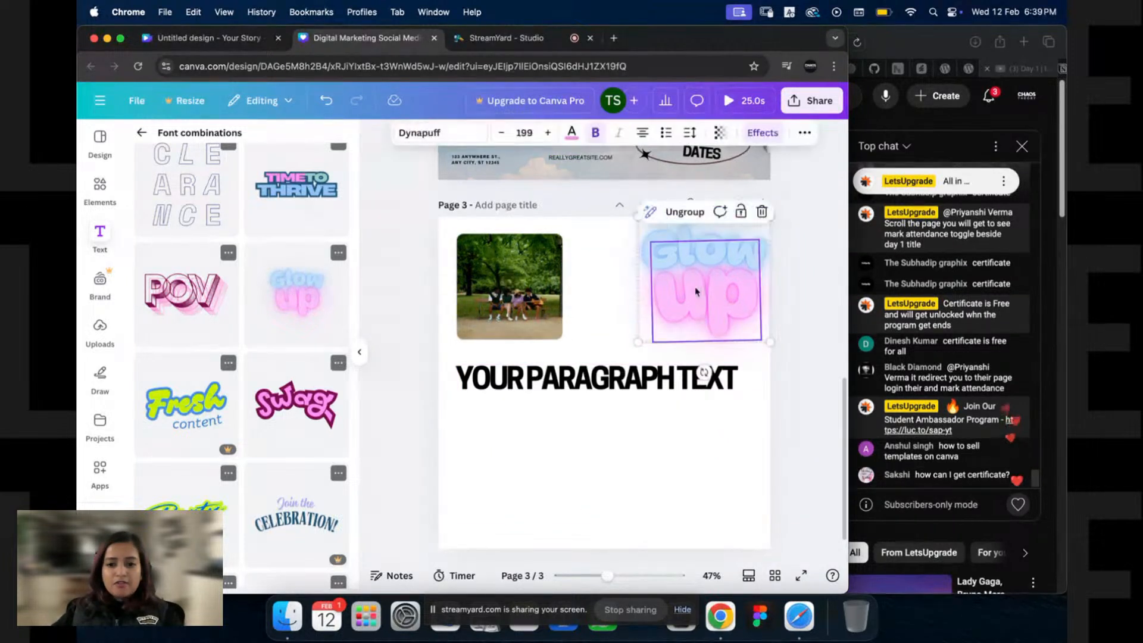
key(Delete)
Step: Nudge the paragraph text slightly to the right, leave the font combinations and collapse the side panel
click(547, 384)
drag(607, 381, 615, 383)
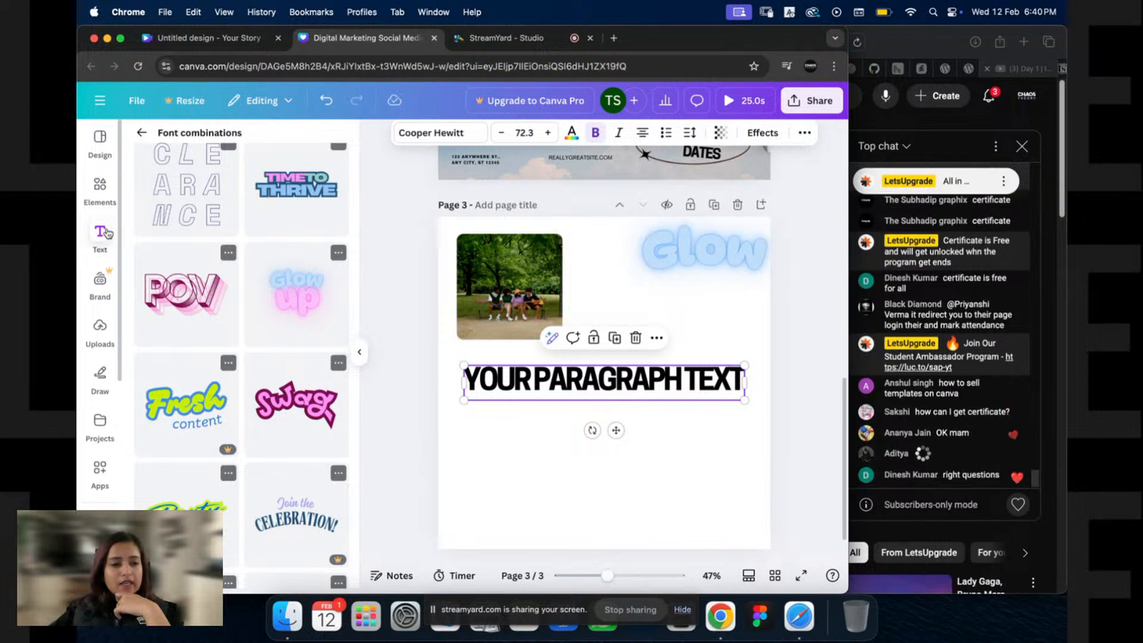
click(141, 133)
scroll(275, 374, up, 5)
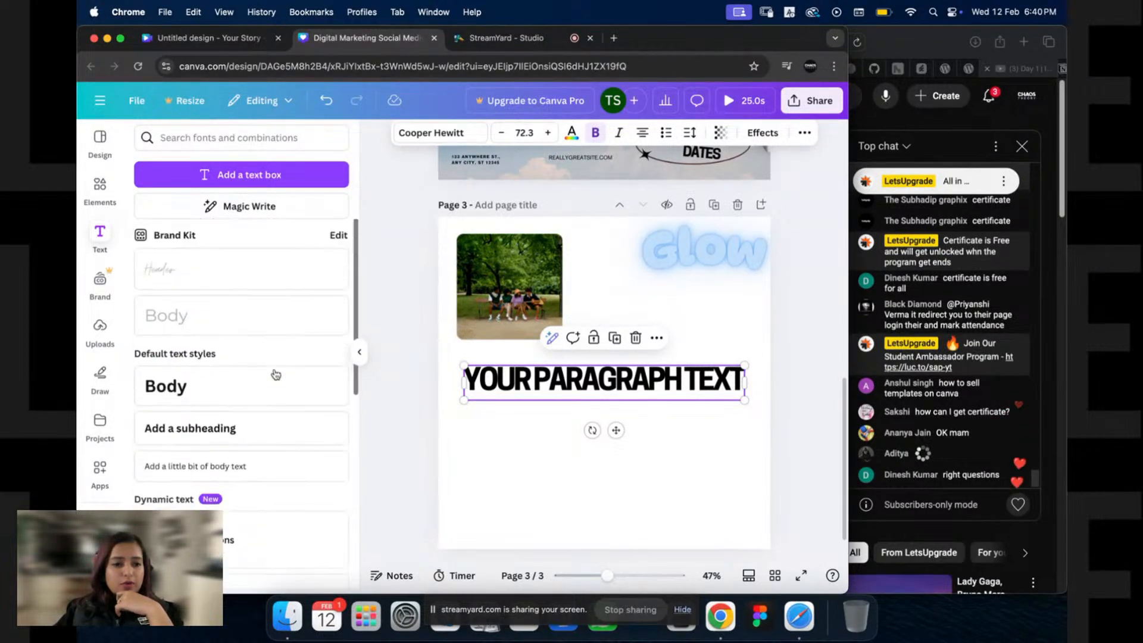
click(361, 354)
click(119, 356)
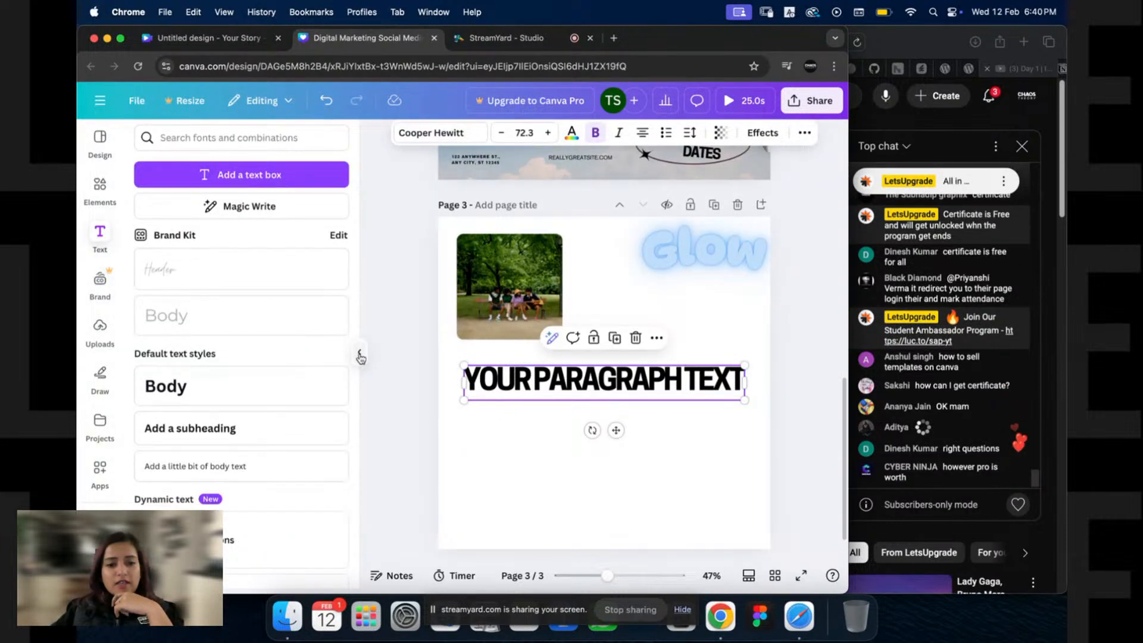
click(361, 355)
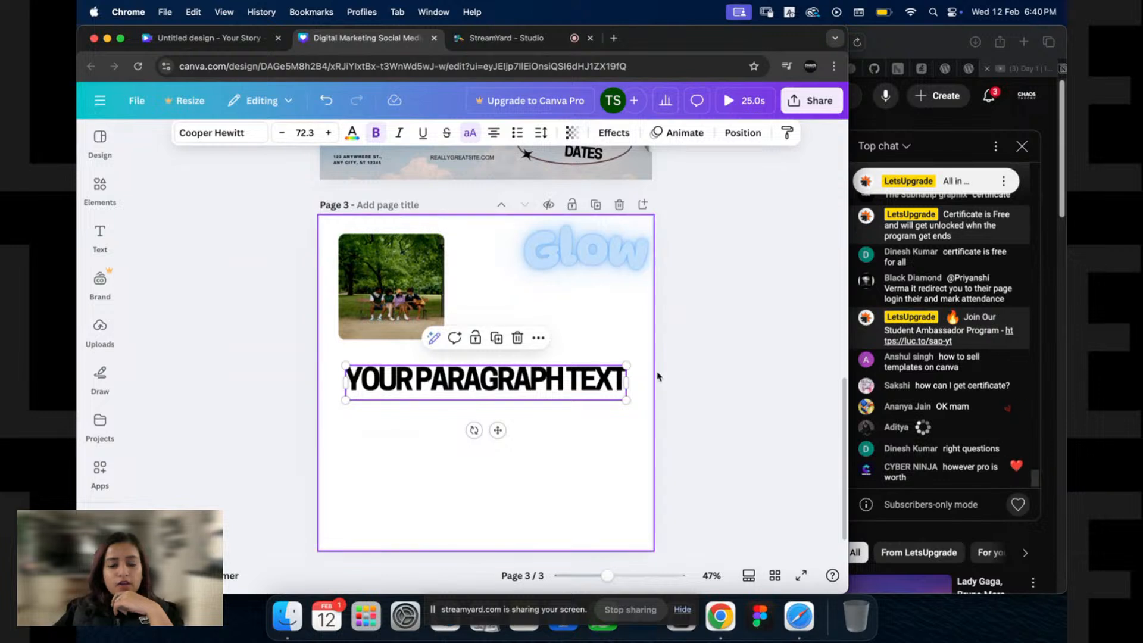
Step: Delete the paragraph text from the third page and undo the deletion
click(527, 387)
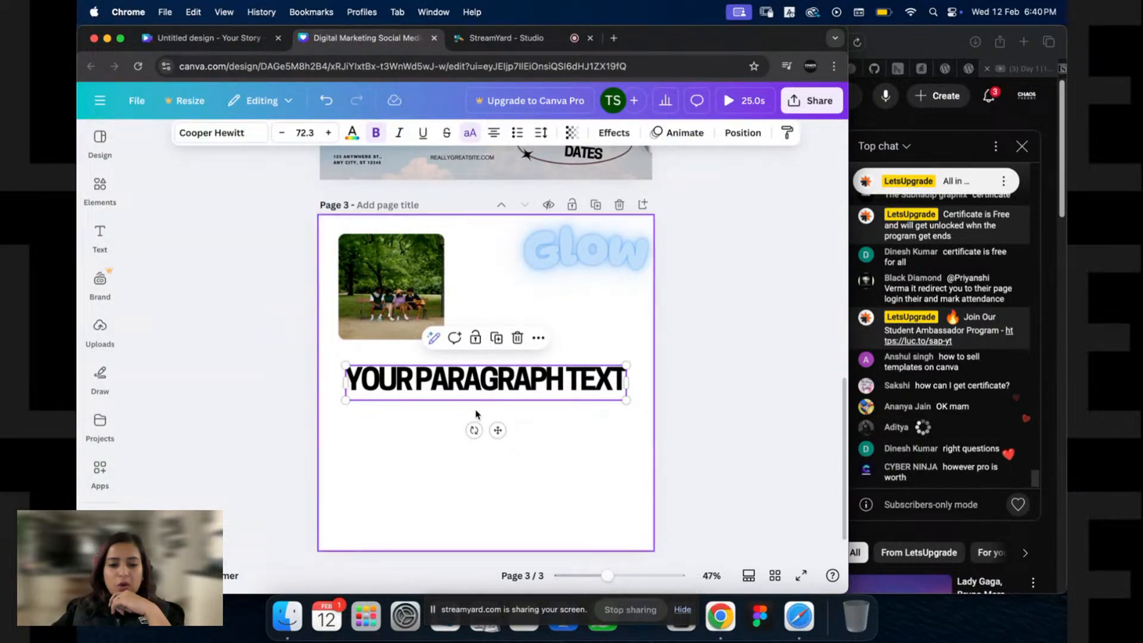
click(423, 394)
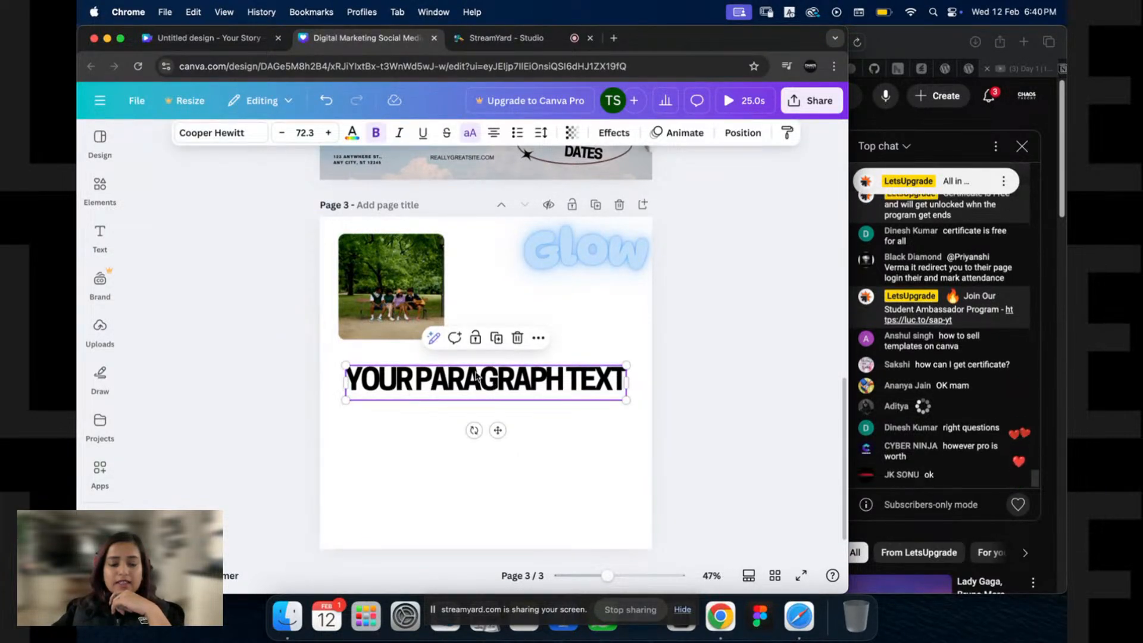
key(Delete)
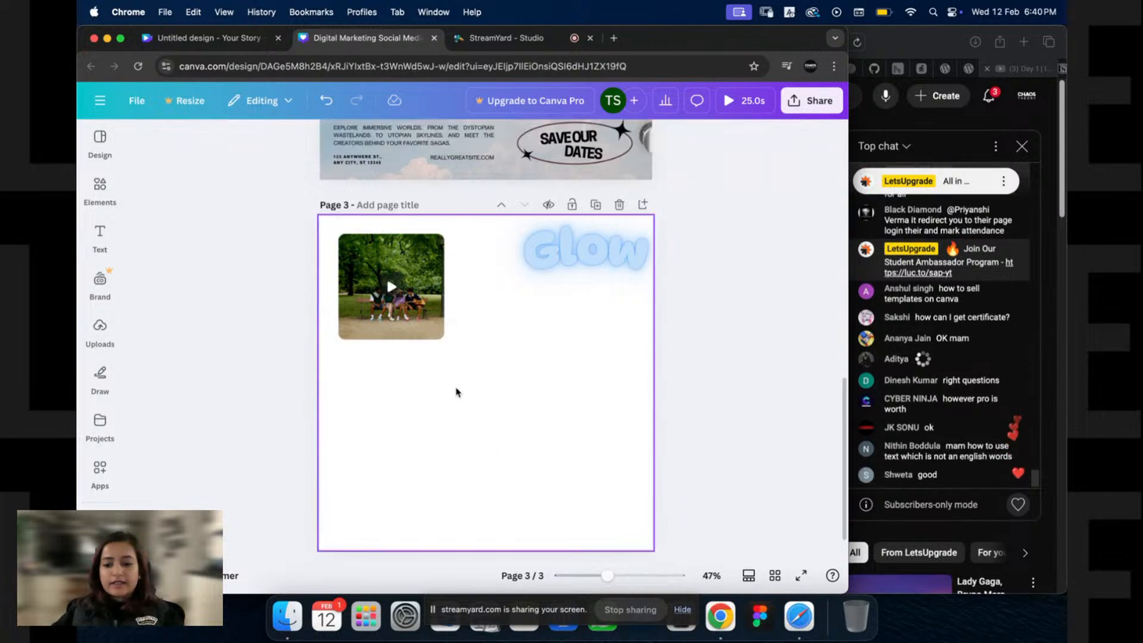
key(super+z)
Step: Shrink the paragraph text to font size 22.9, try widening its text box and undo the widening
click(549, 393)
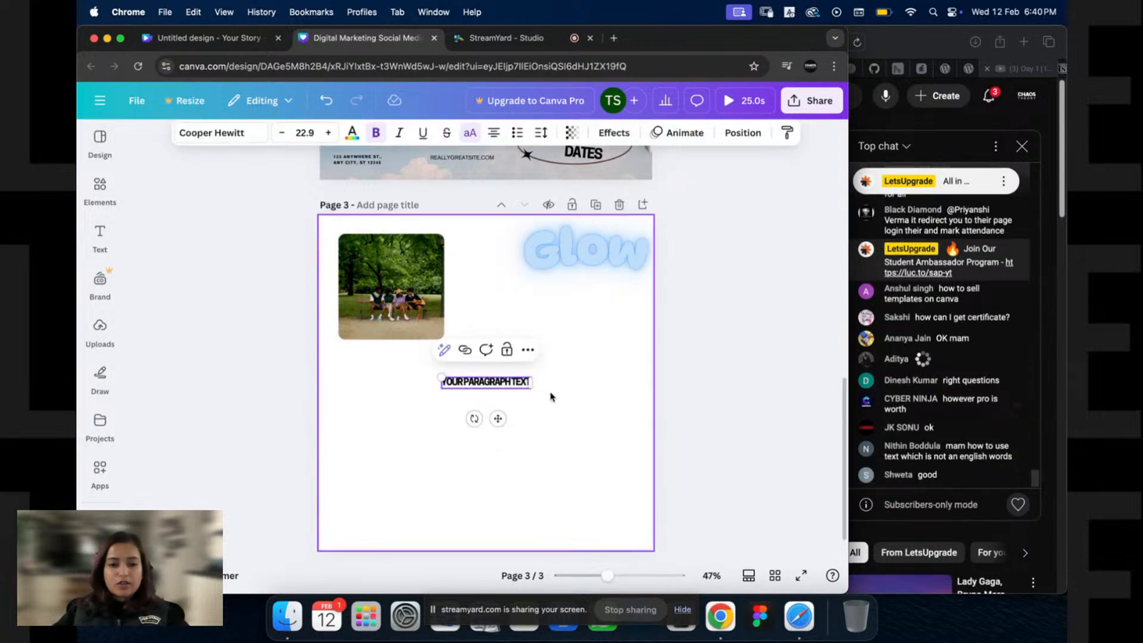
click(525, 386)
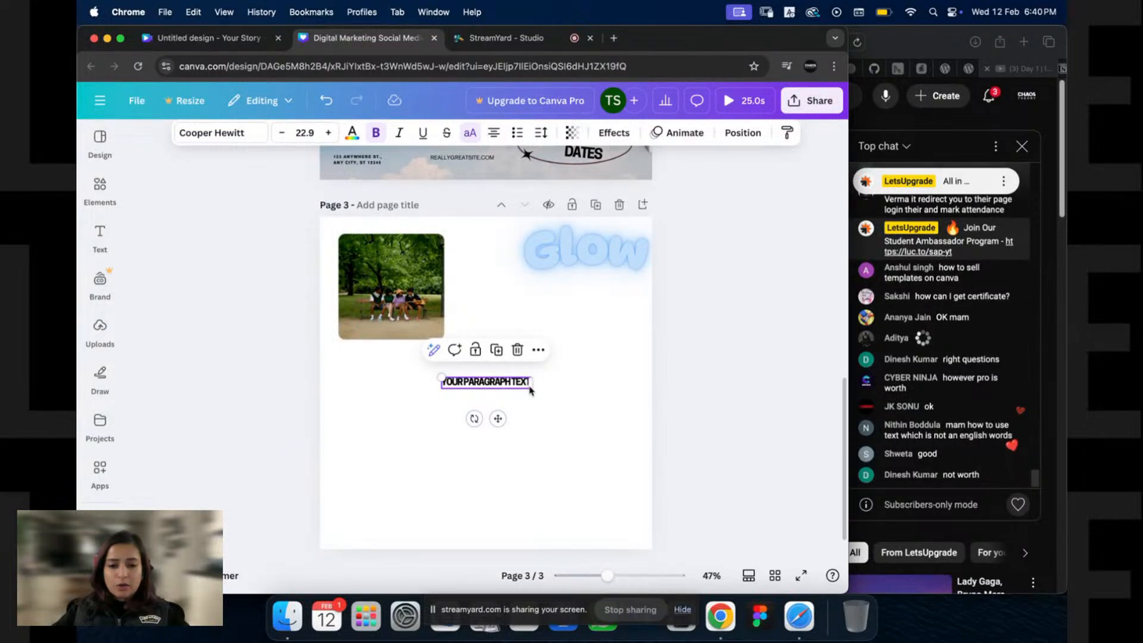
drag(534, 384, 627, 382)
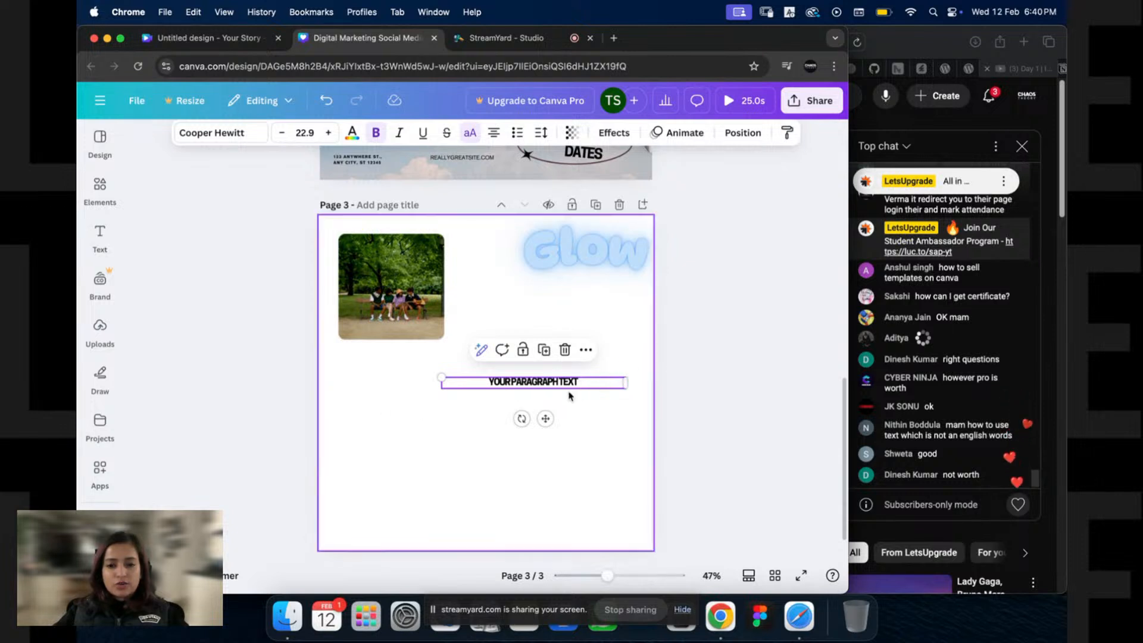
key(ctrl+z)
Step: Try scaling the paragraph text up to font size 39.6 and undo the scaling
drag(441, 377, 379, 349)
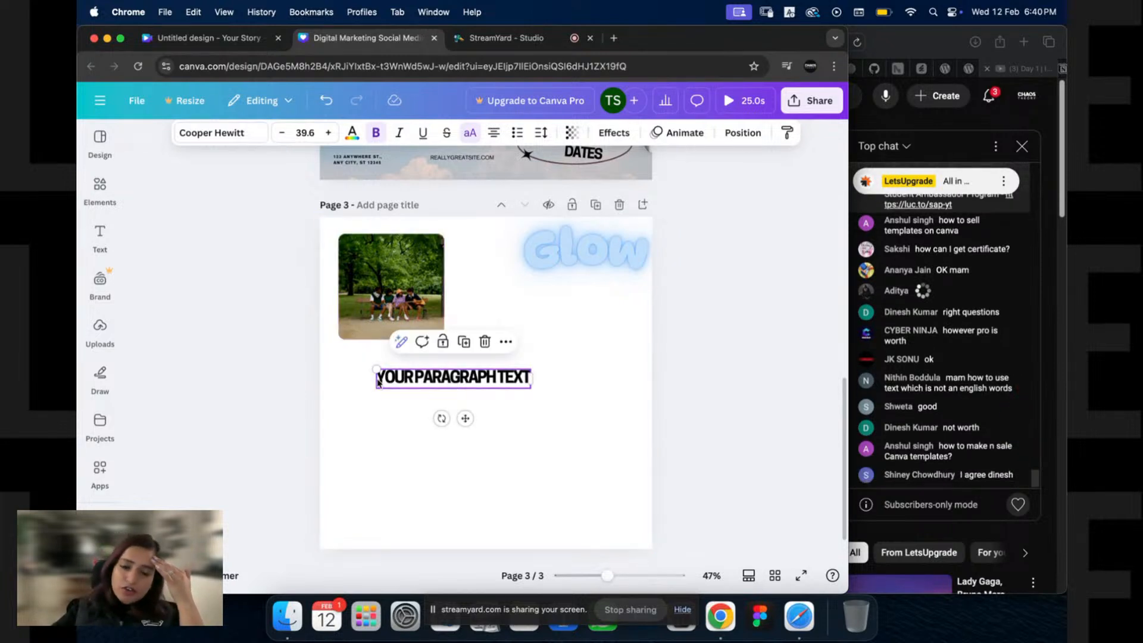
drag(373, 368, 438, 382)
key(super+z)
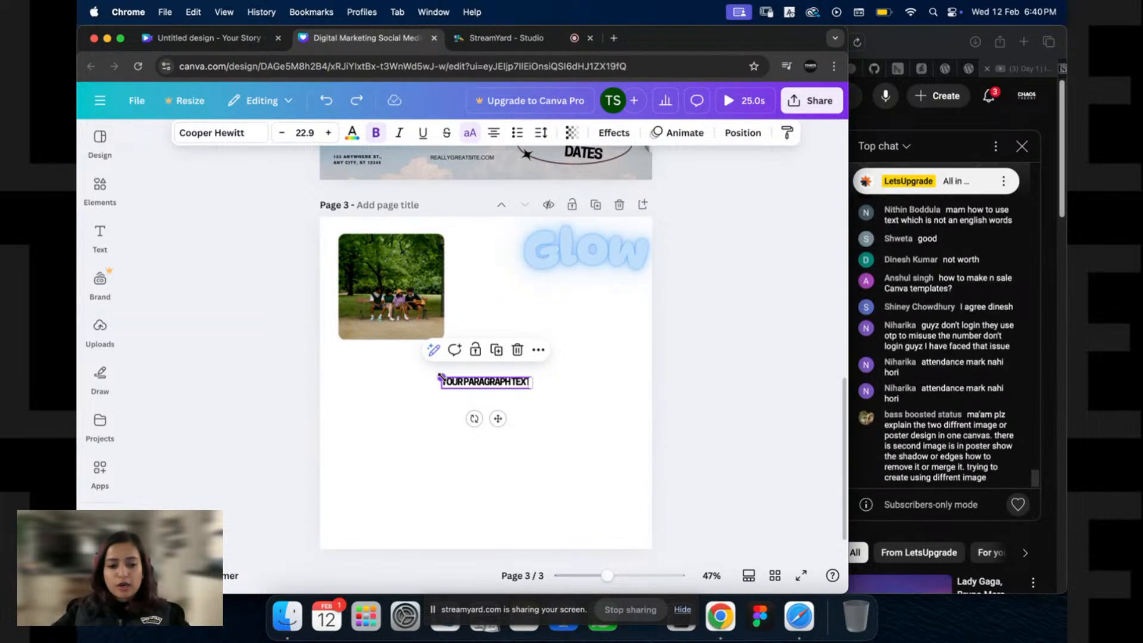
Step: Enlarge the paragraph text proportionally to about font size 76 and move it slightly down the page
drag(441, 377, 342, 325)
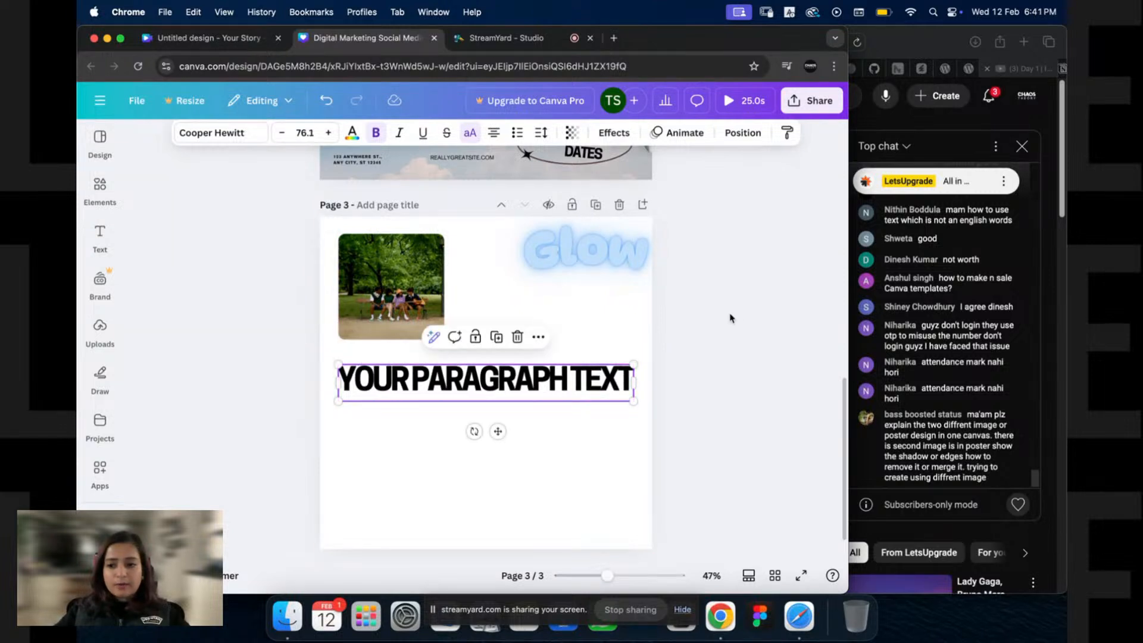
click(276, 417)
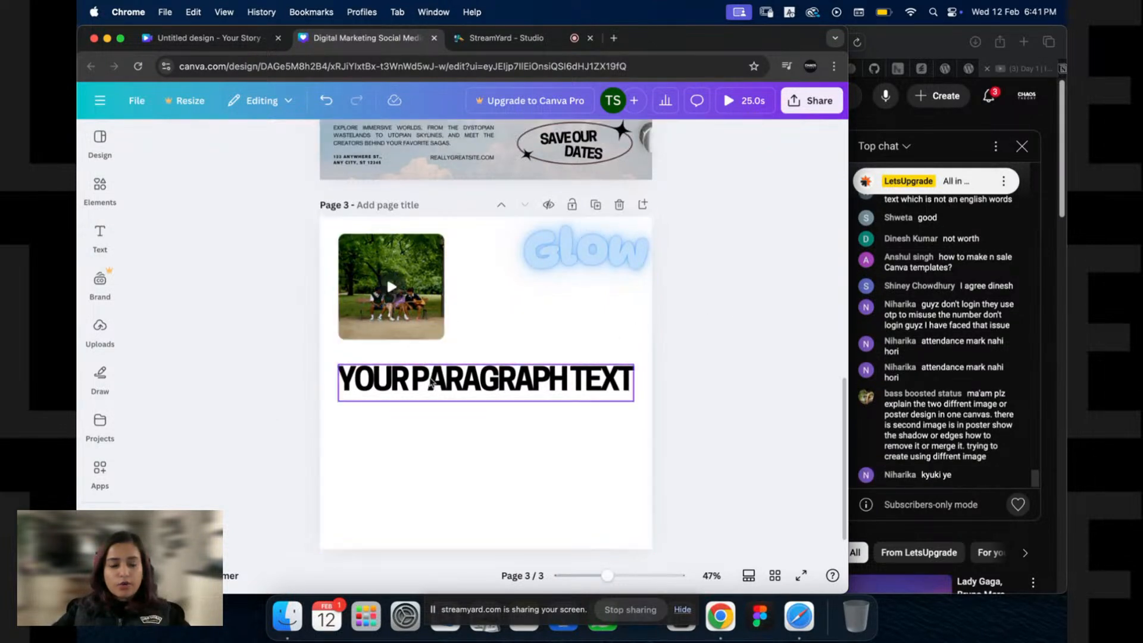
drag(431, 384, 431, 401)
click(702, 320)
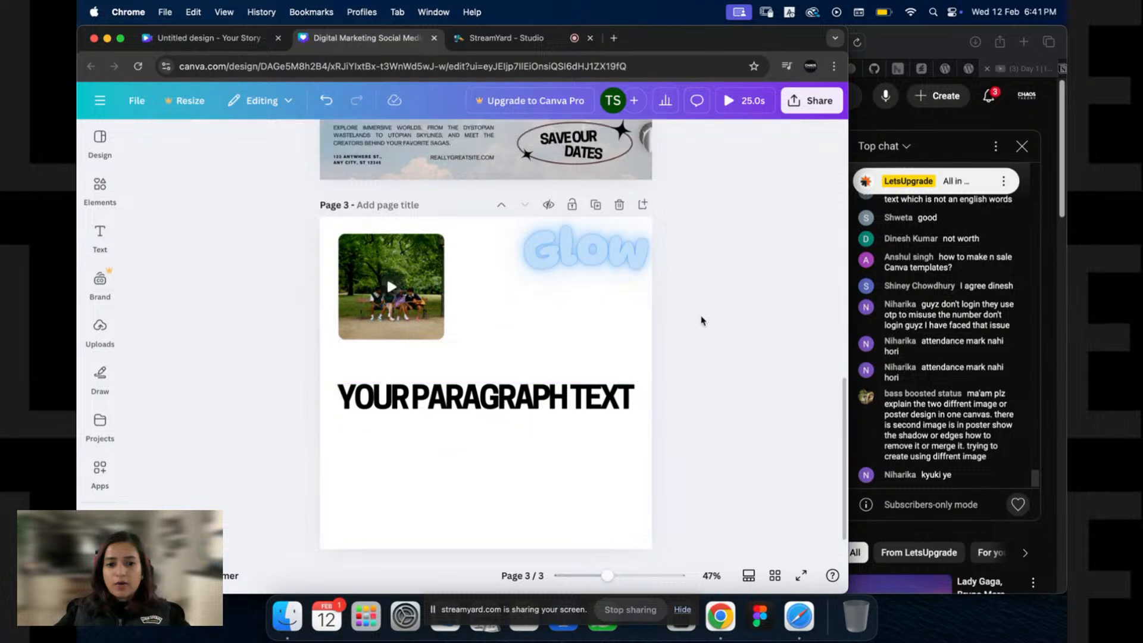
Step: Browse the document and recommended fonts for the paragraph text and apply Anton
click(420, 400)
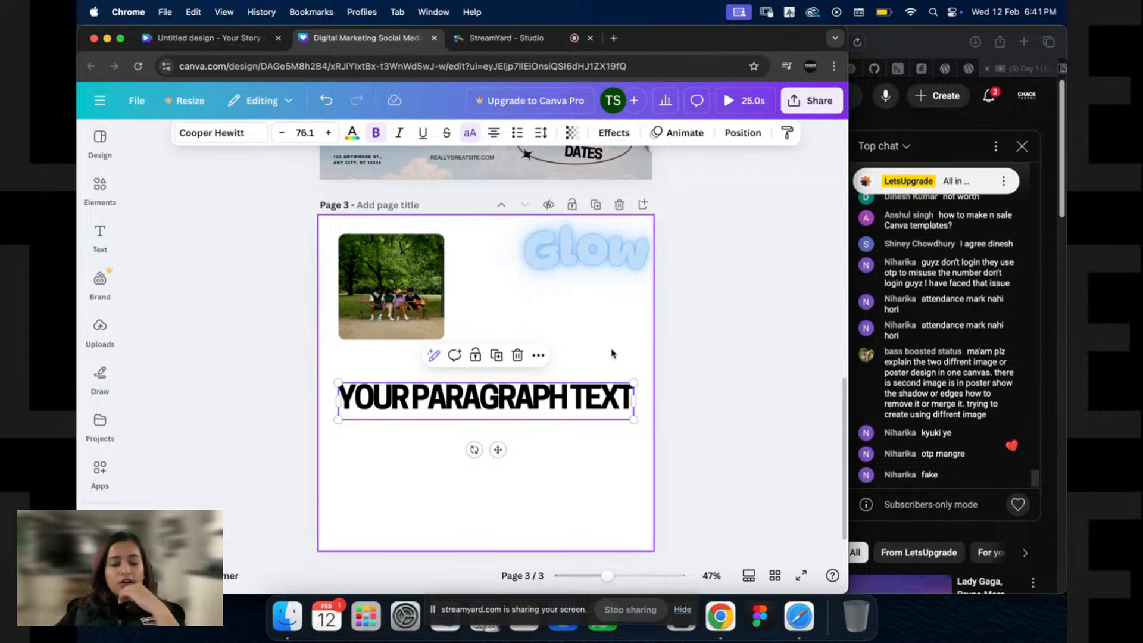
click(283, 418)
click(441, 411)
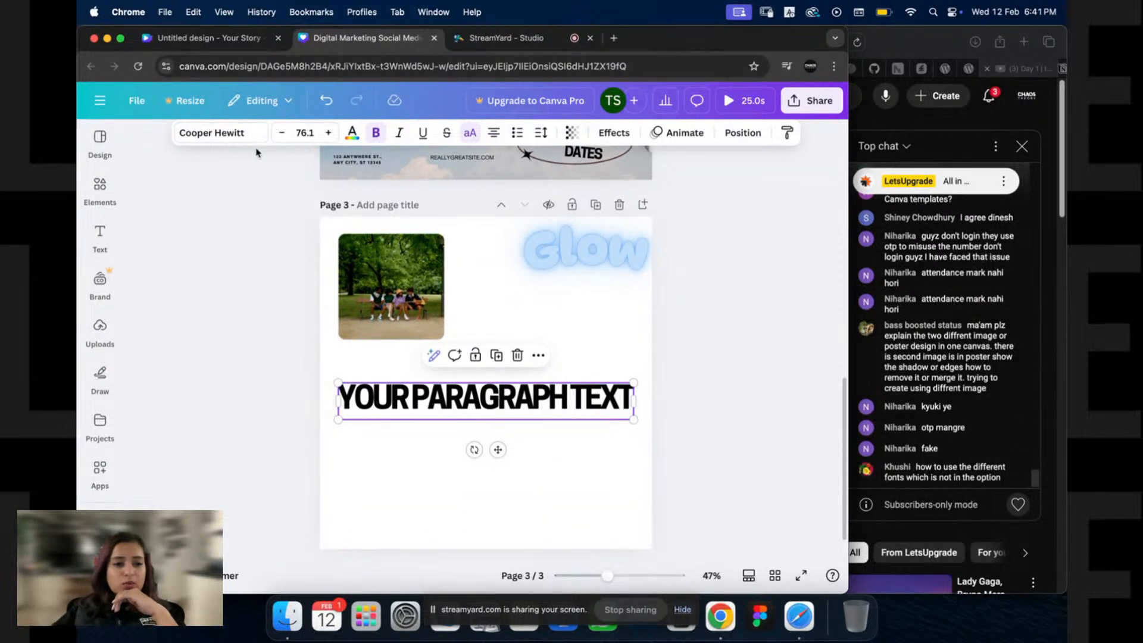
click(236, 133)
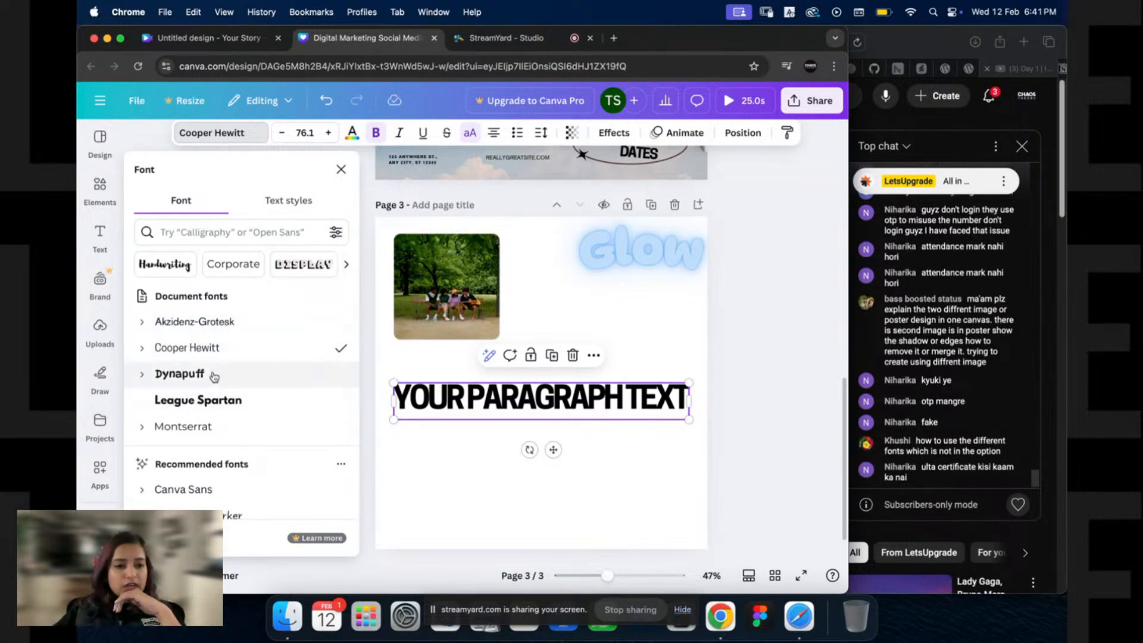
scroll(249, 348, down, 2)
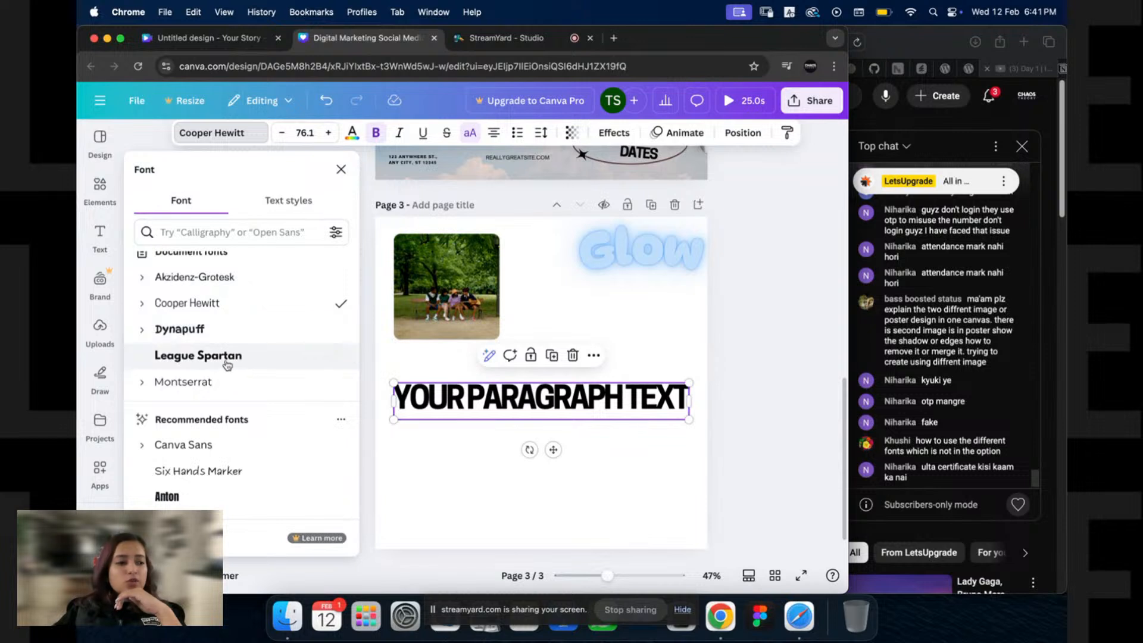
scroll(253, 344, up, 2)
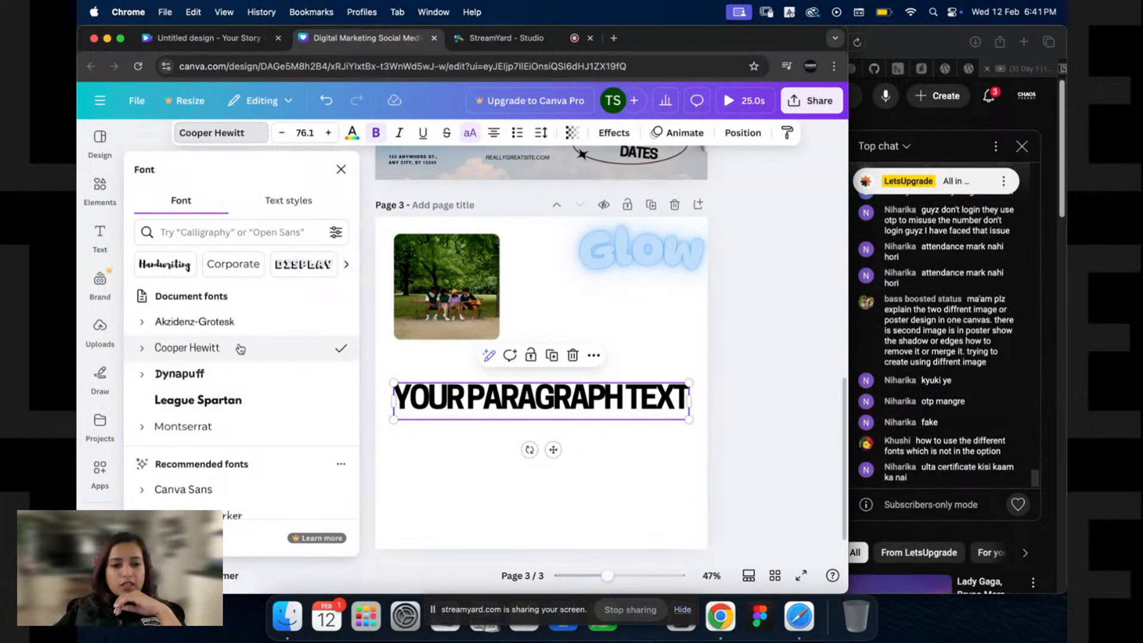
scroll(184, 381, down, 3)
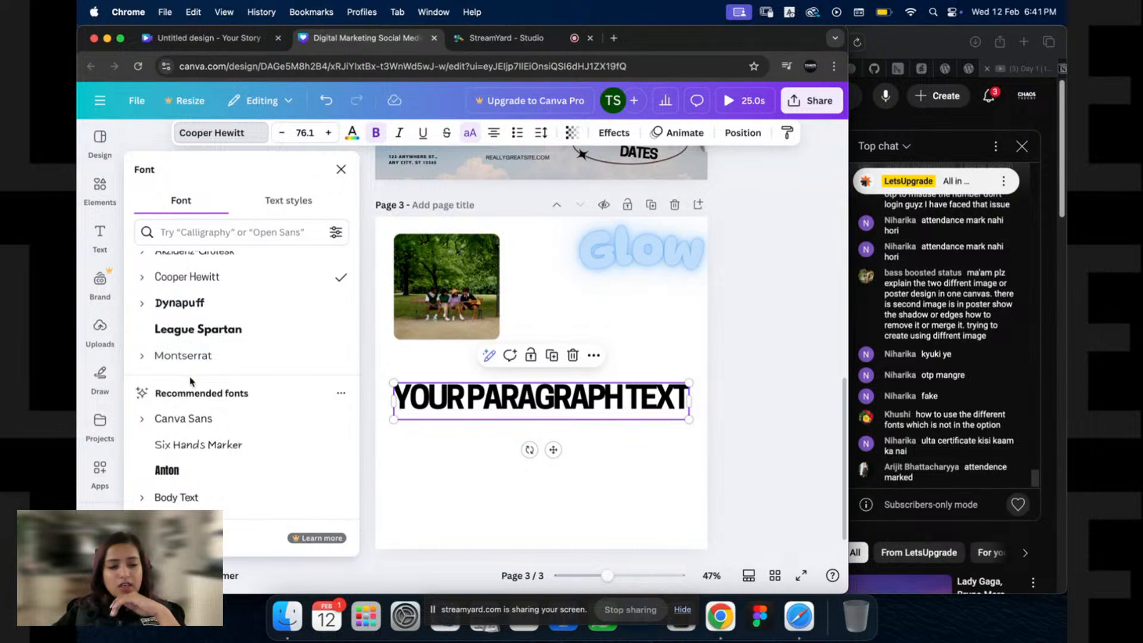
scroll(181, 405, down, 3)
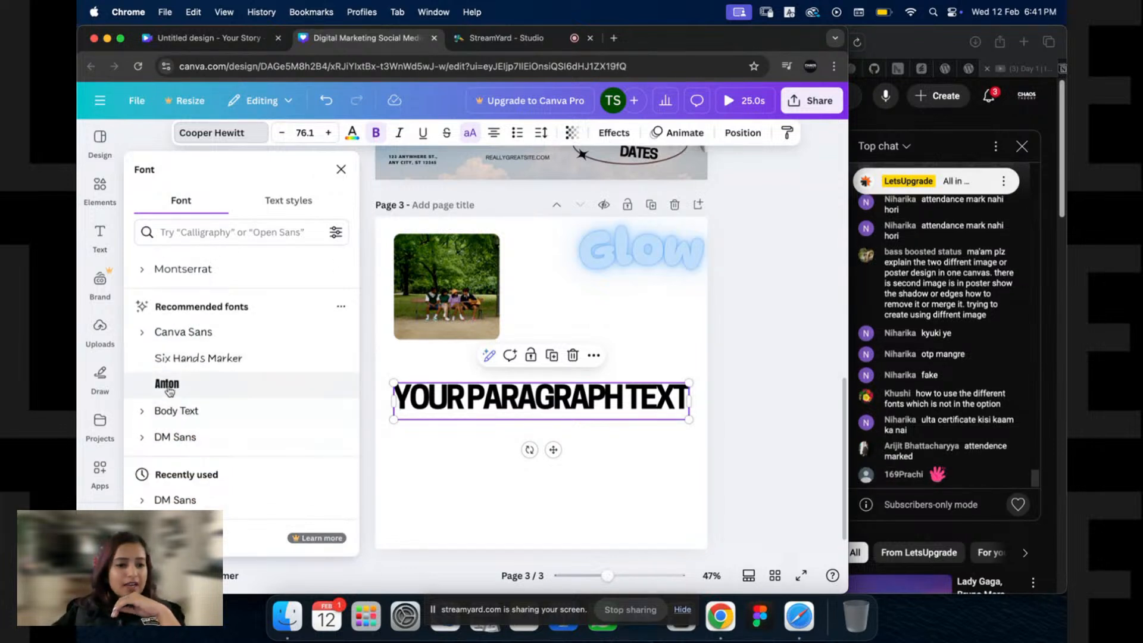
click(168, 386)
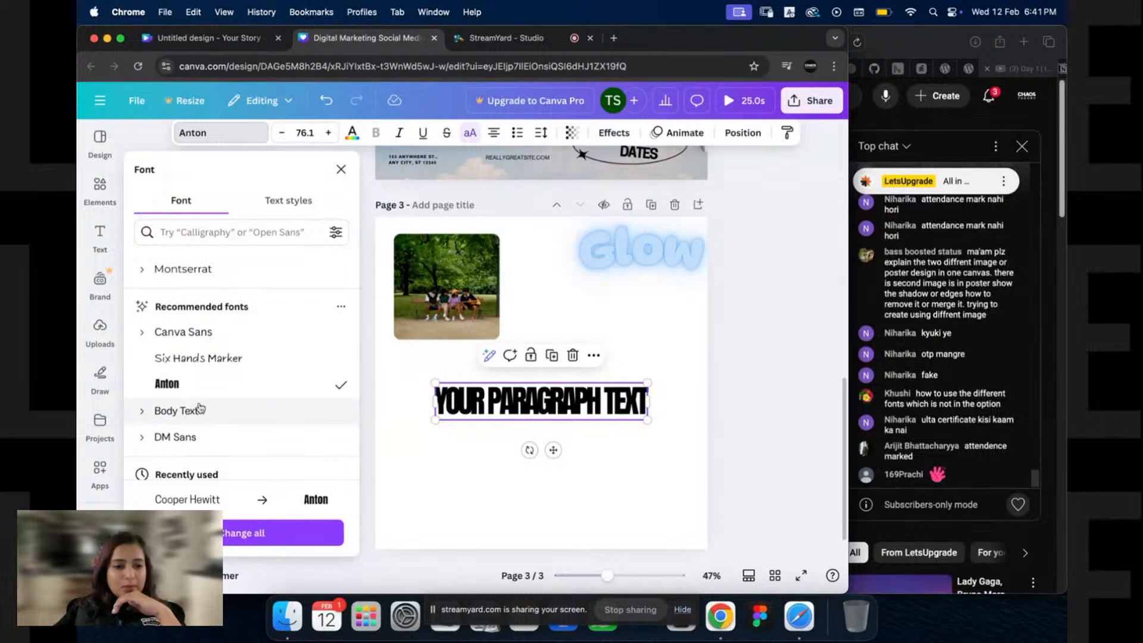
Step: Change the paragraph text's font to the recently used Holiday script font
scroll(205, 414, down, 5)
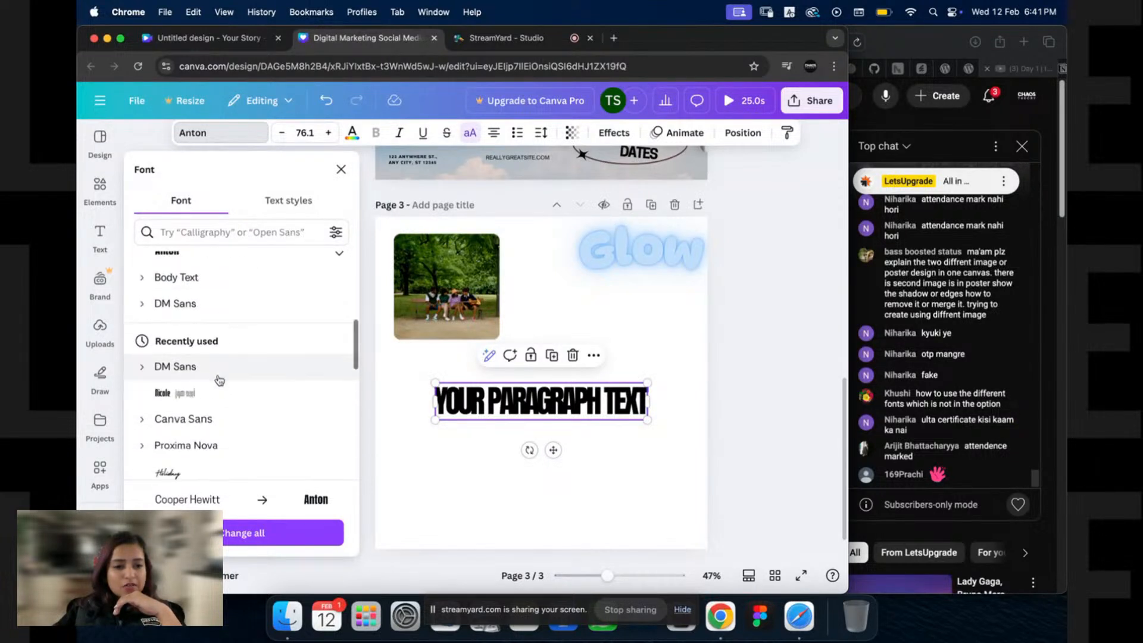
scroll(201, 421, down, 5)
click(185, 335)
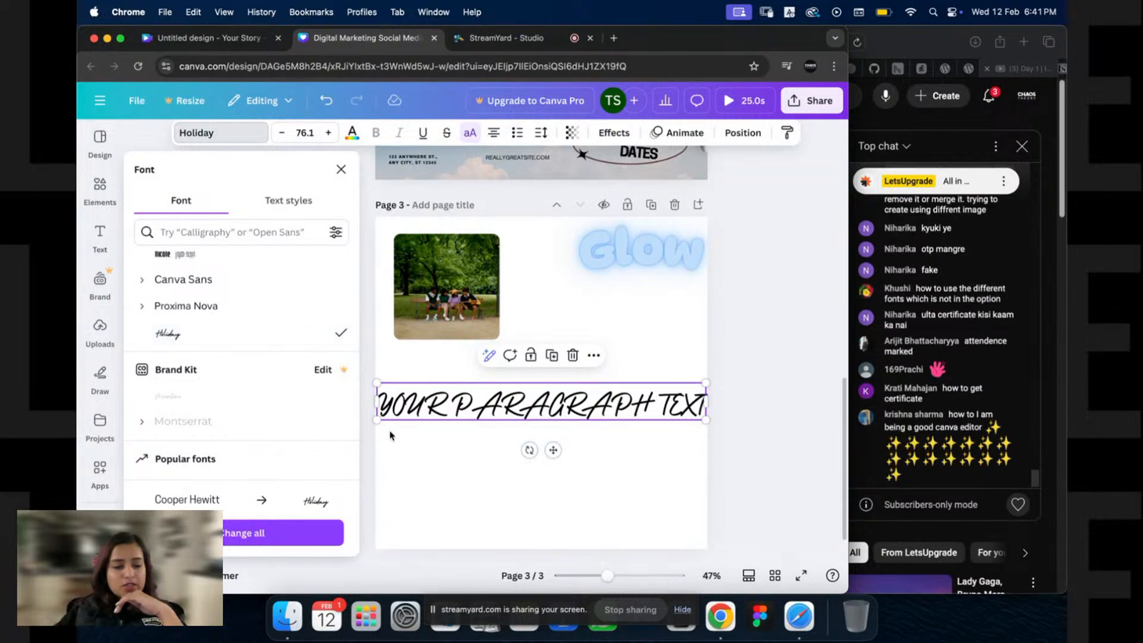
click(407, 474)
Step: Turn off uppercase for the paragraph text and deselect it
click(417, 410)
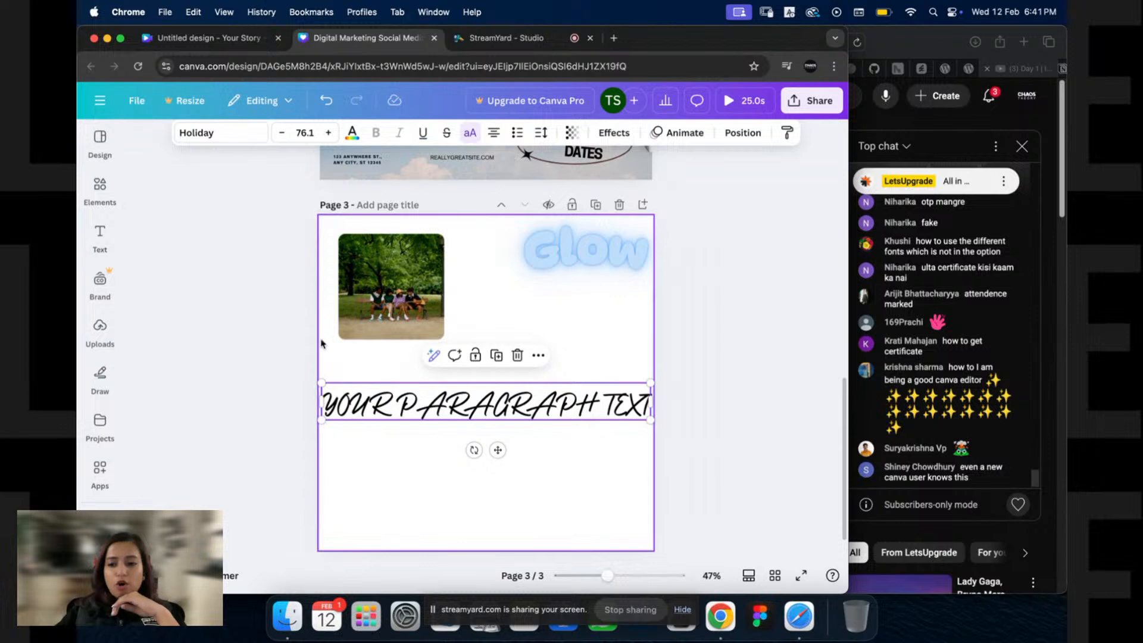
click(471, 134)
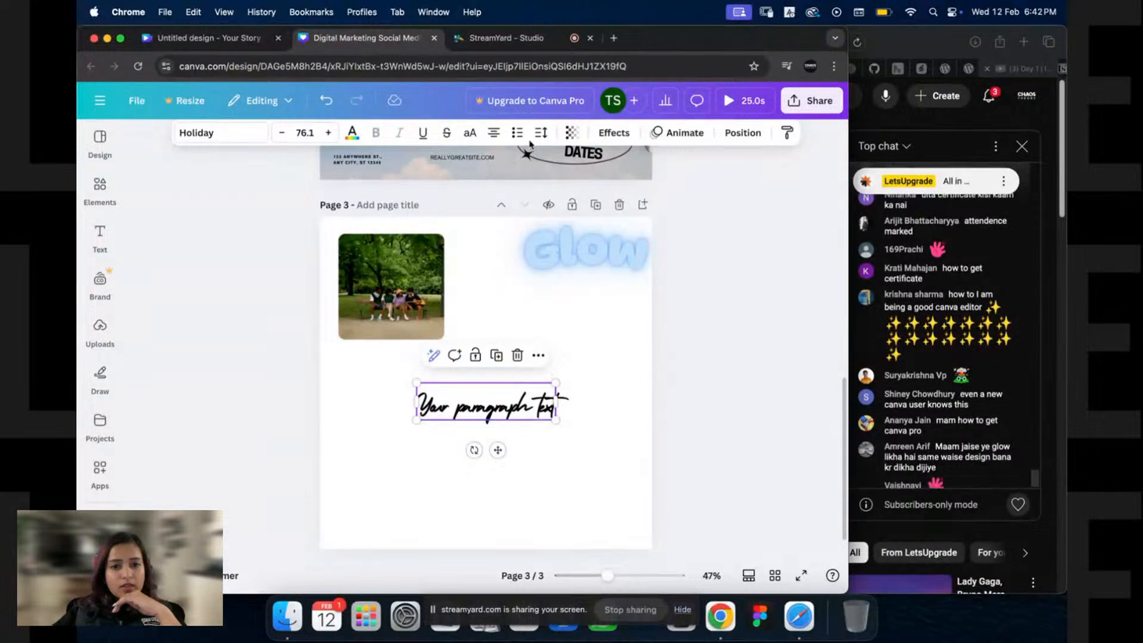
click(717, 364)
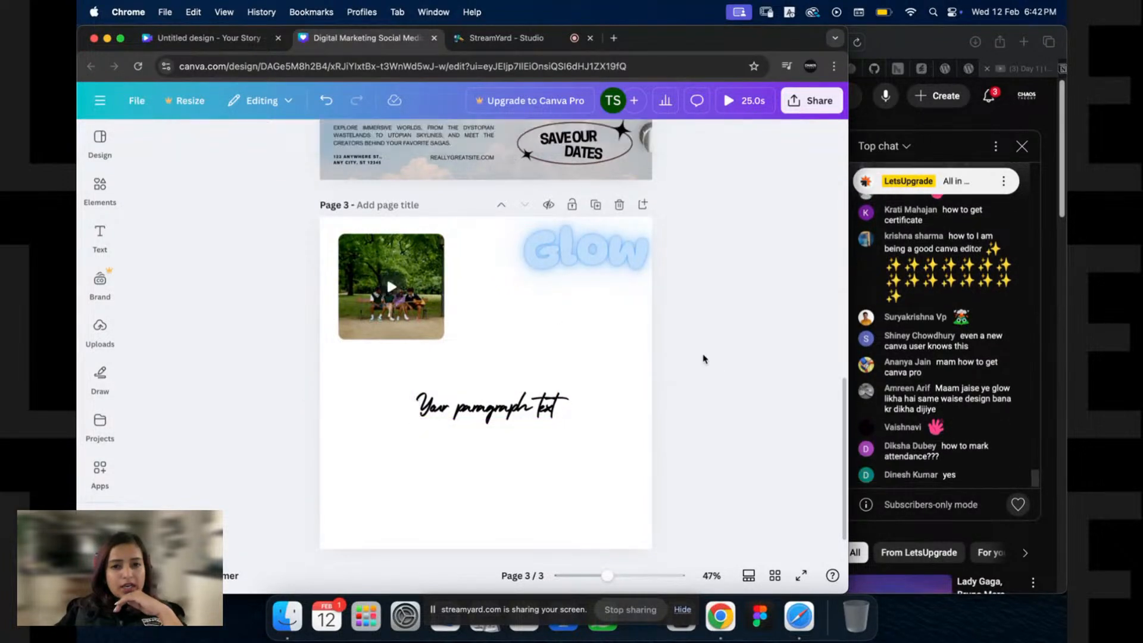
Step: Set the paragraph text's font size to 100
click(481, 398)
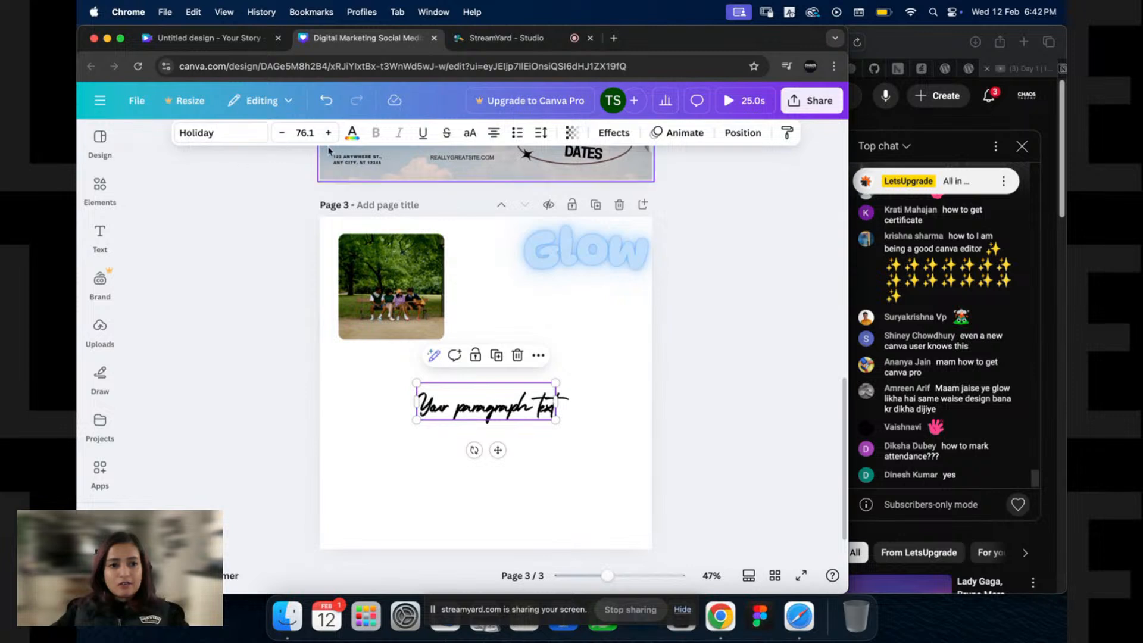
click(305, 132)
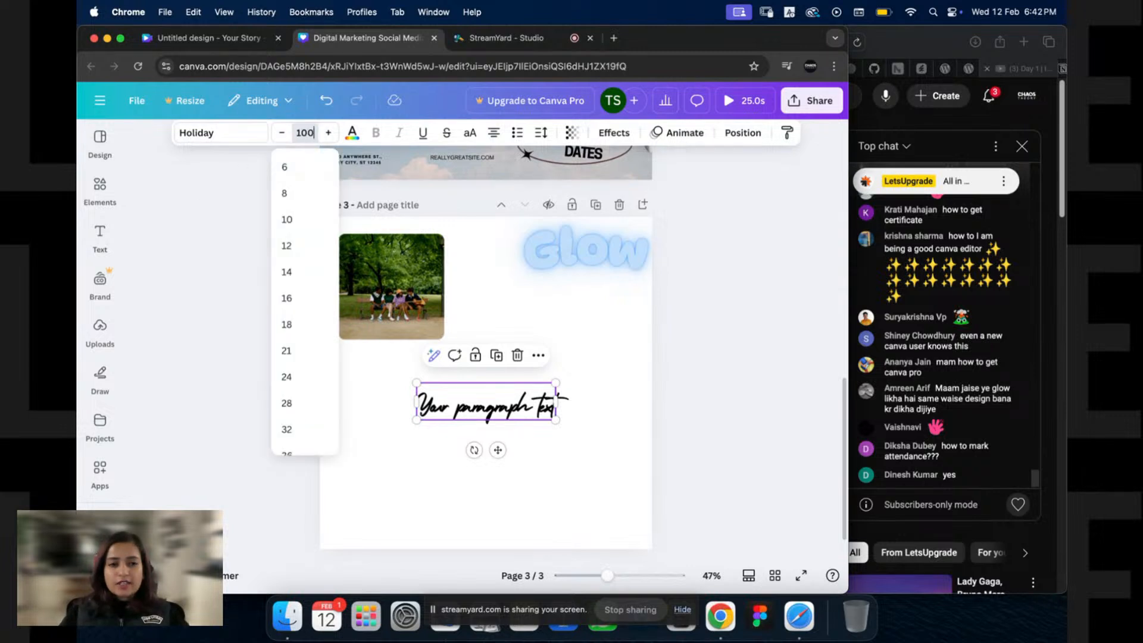
text(100)
key(Return)
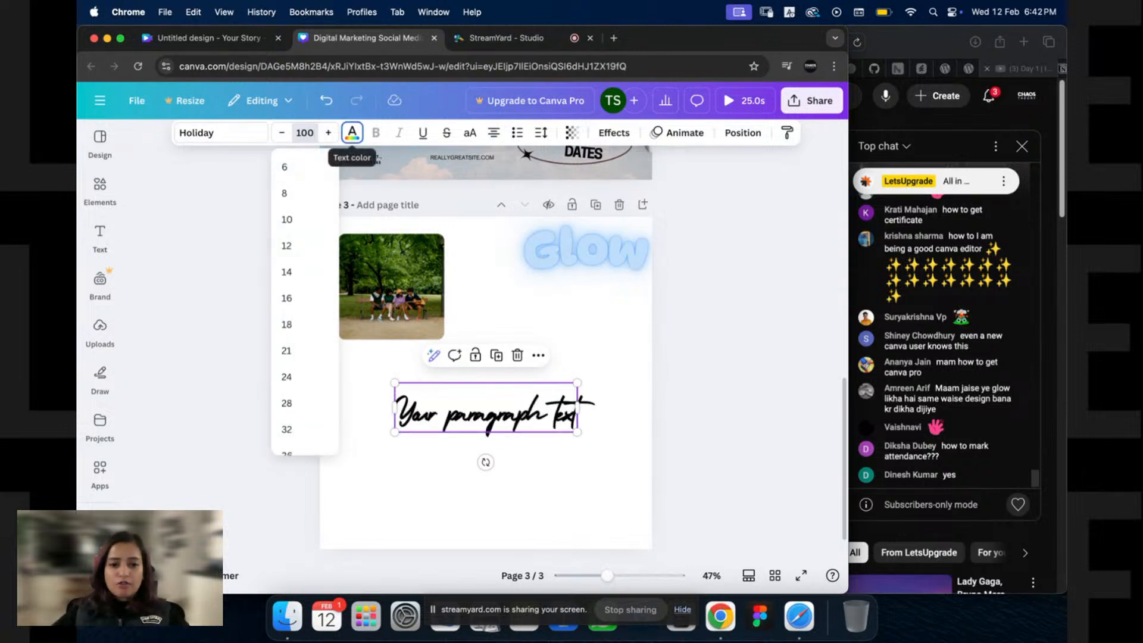
Step: Change the paragraph text's color to the light blue from the document colors
click(353, 133)
click(297, 268)
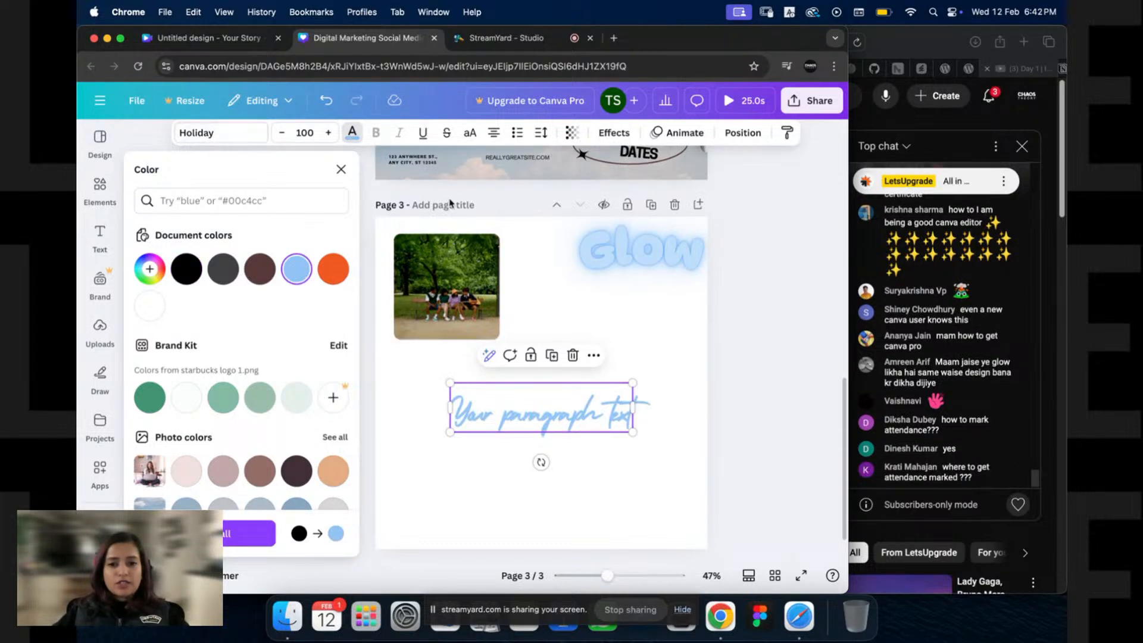
click(768, 299)
click(482, 413)
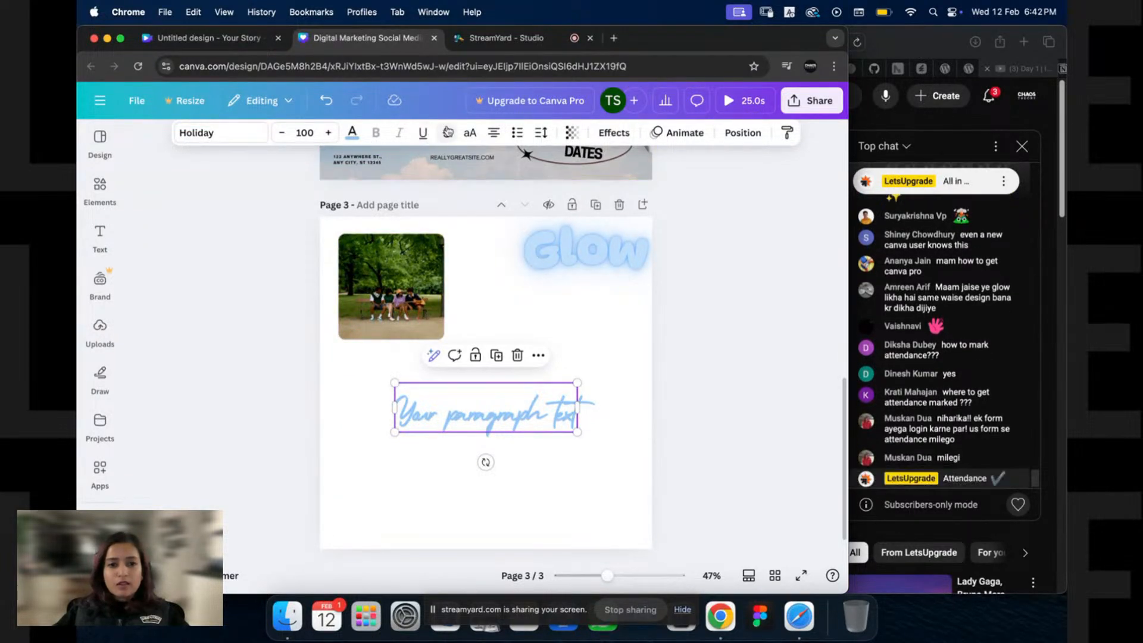
Step: Try underline and strikethrough on the paragraph text, removing each one again
click(423, 133)
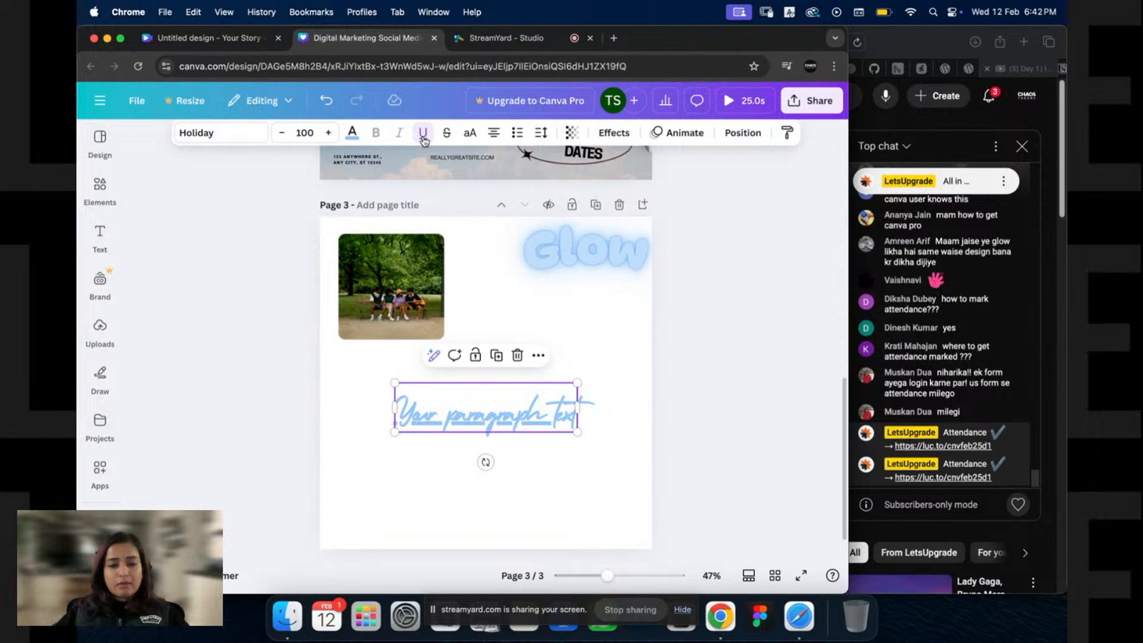
click(423, 138)
click(447, 139)
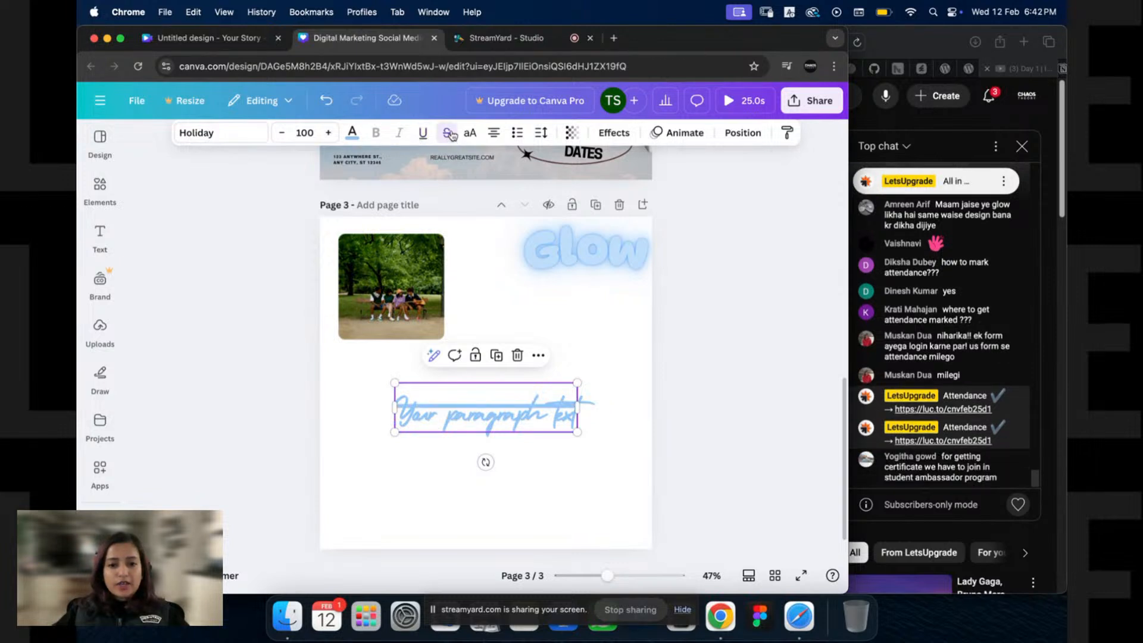
click(451, 135)
Step: Try uppercase and the other alignments on the paragraph text, returning it to its original case and centre alignment
click(470, 134)
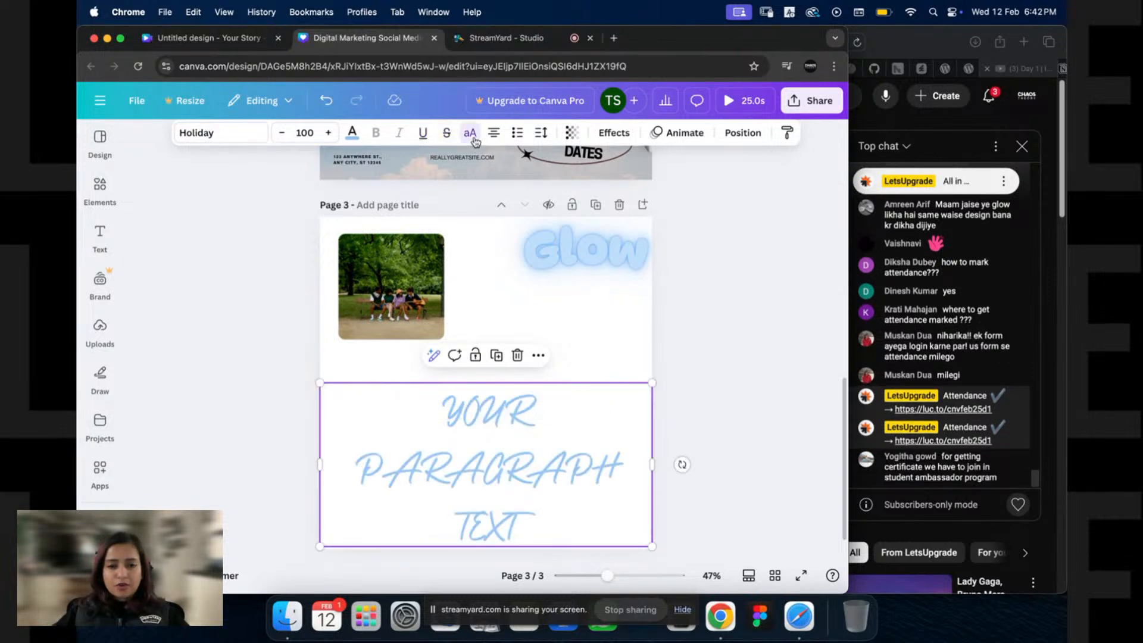
click(470, 137)
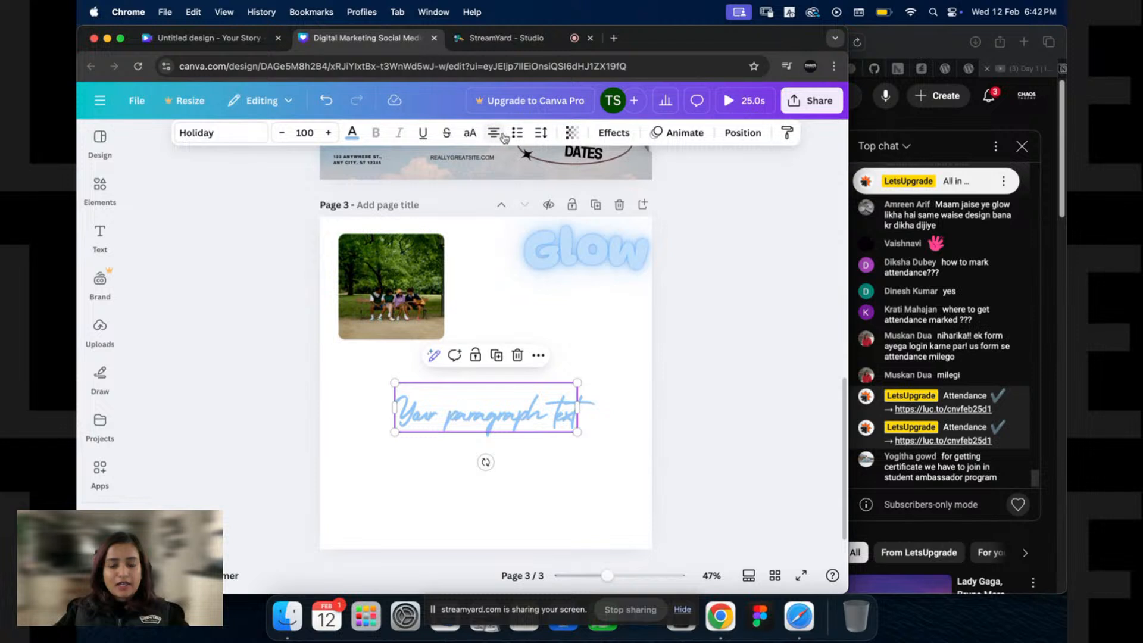
click(493, 134)
click(497, 134)
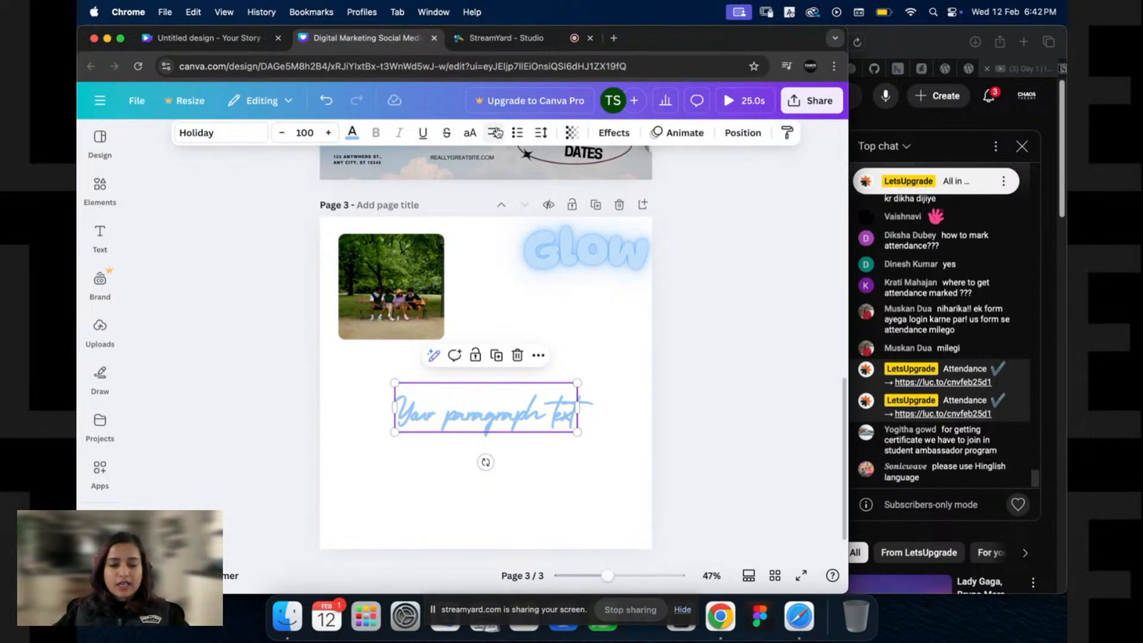
click(496, 134)
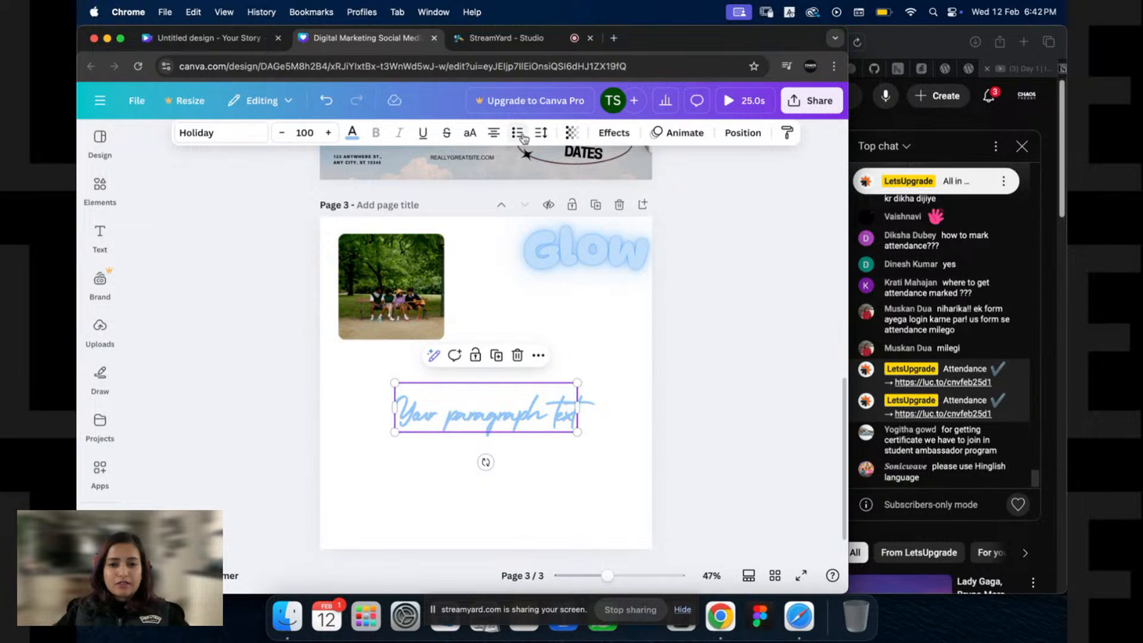
Step: Try the bulleted and numbered list formats on the paragraph text and remove the list formatting
click(519, 133)
click(518, 134)
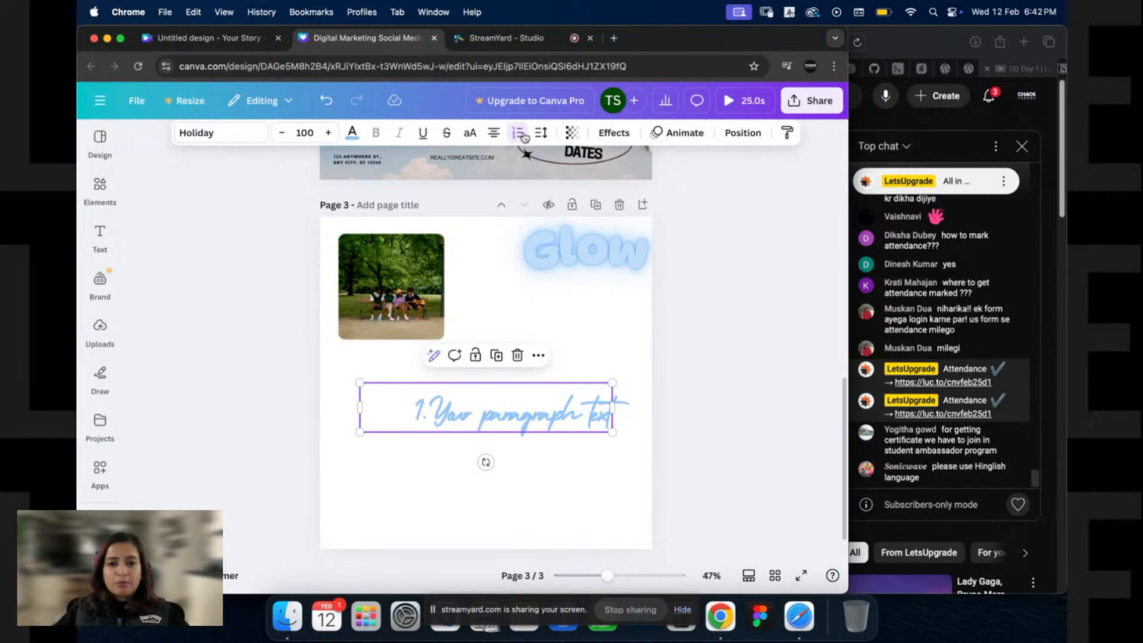
click(516, 135)
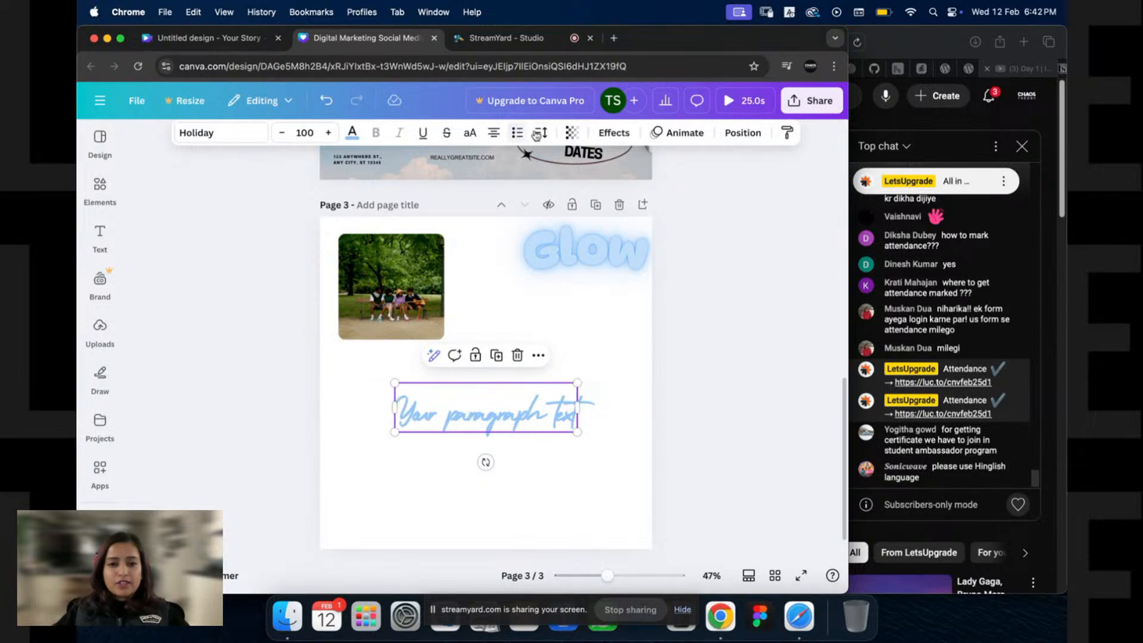
Step: Try a letter spacing of 200 on the paragraph text and set it to 0
click(537, 134)
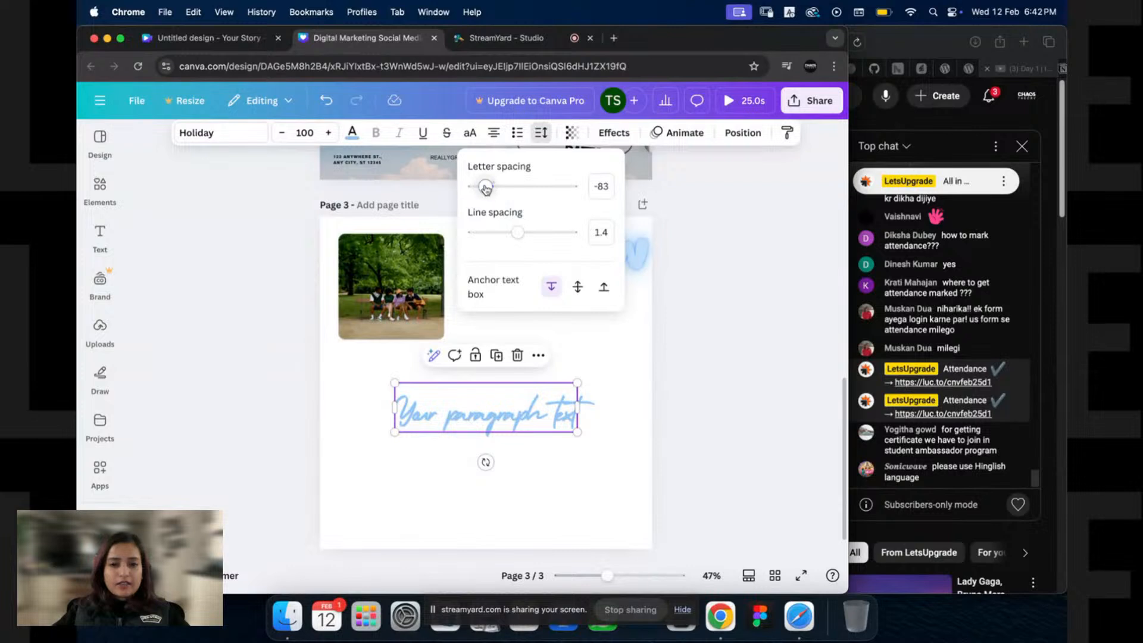
drag(489, 190, 497, 190)
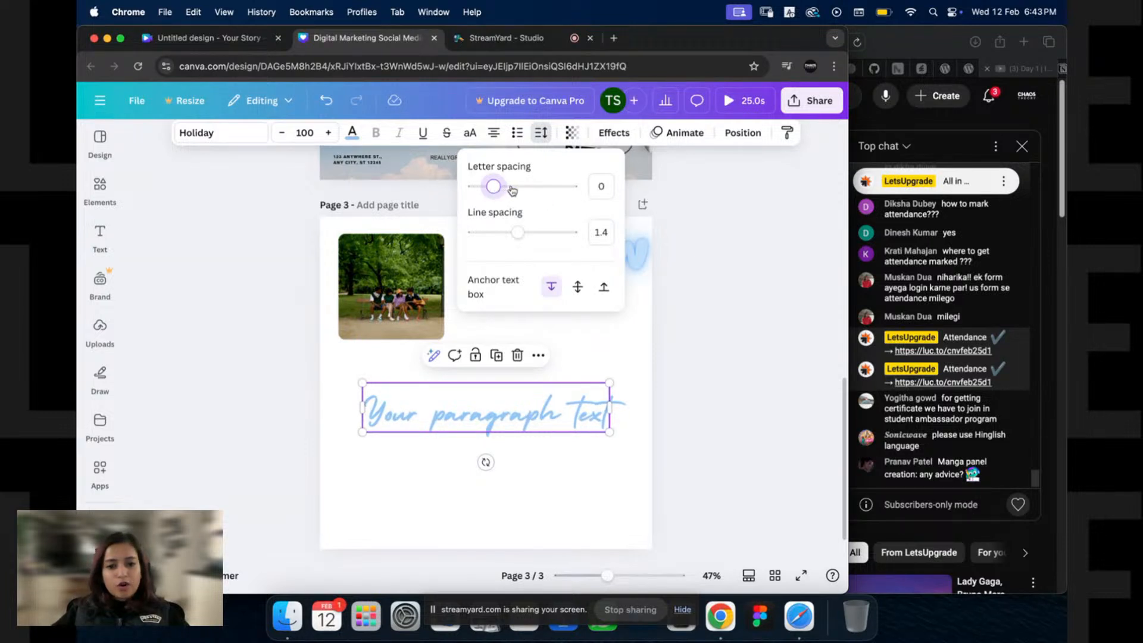
click(601, 186)
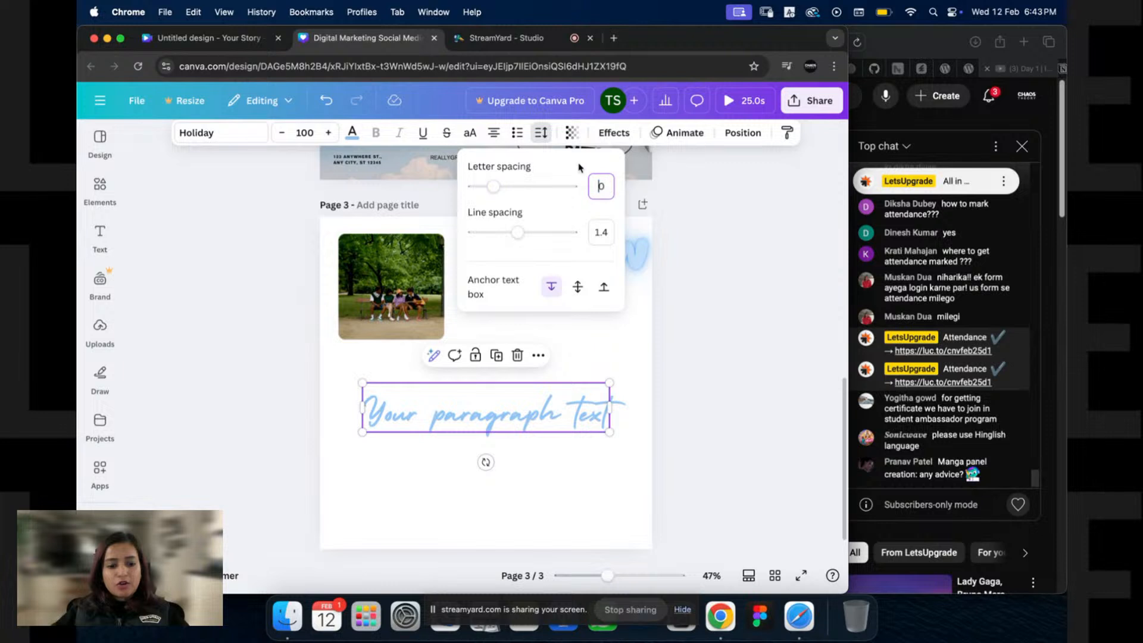
text(200)
key(Return)
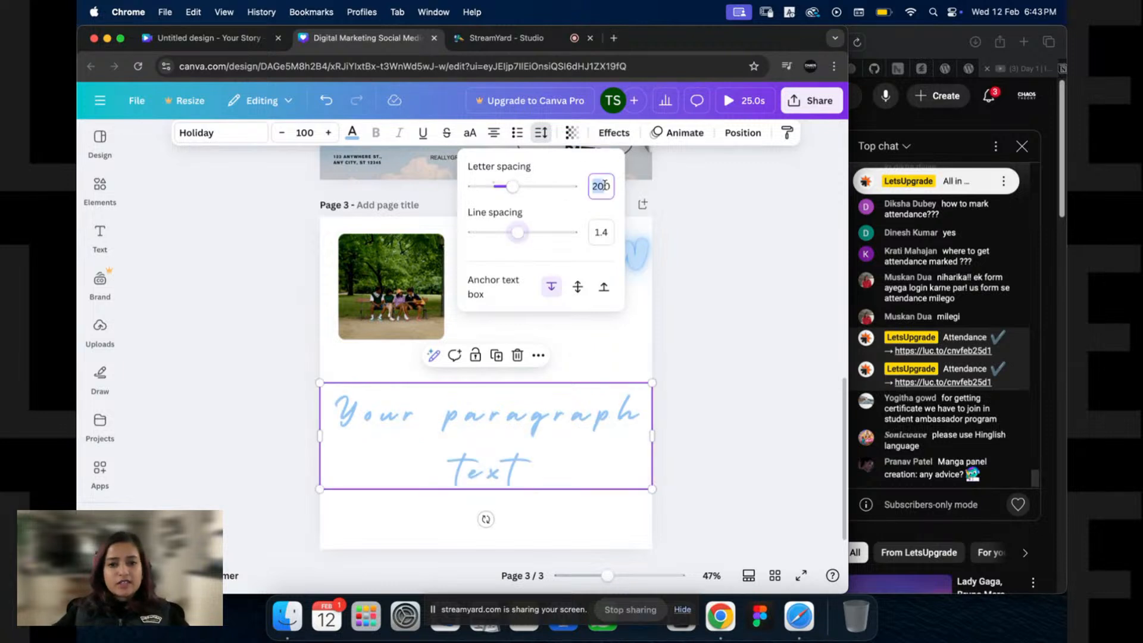
text(10)
key(Return)
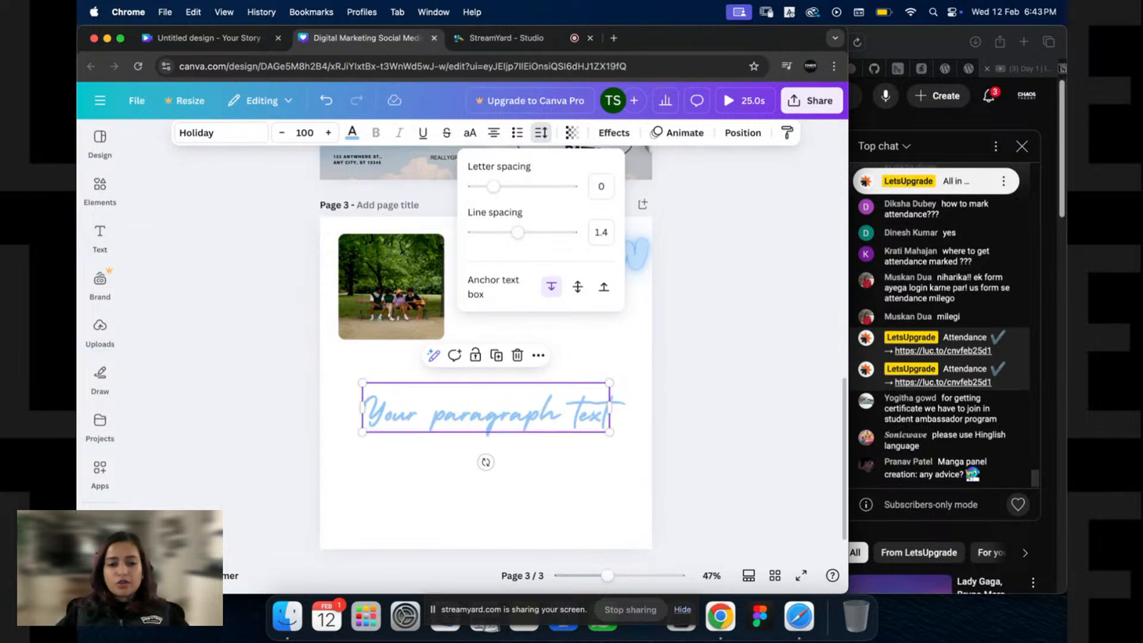
click(700, 350)
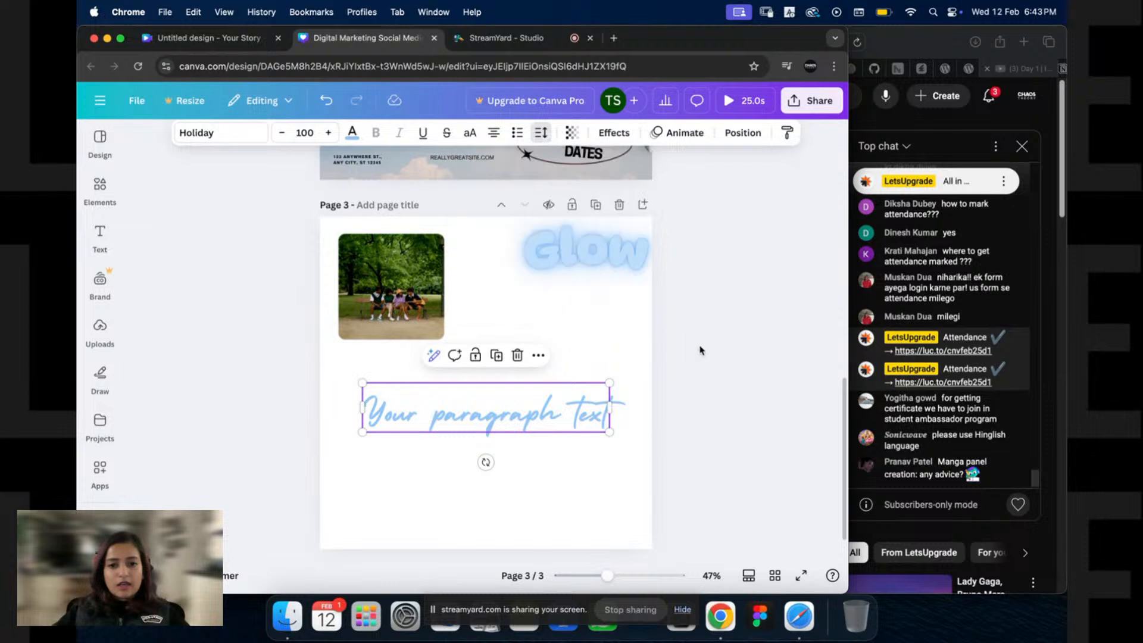
Step: Narrow the paragraph text box so the word "text" wraps onto a second line, keeping the box selected
double_click(543, 416)
drag(609, 409, 584, 417)
click(667, 398)
click(574, 419)
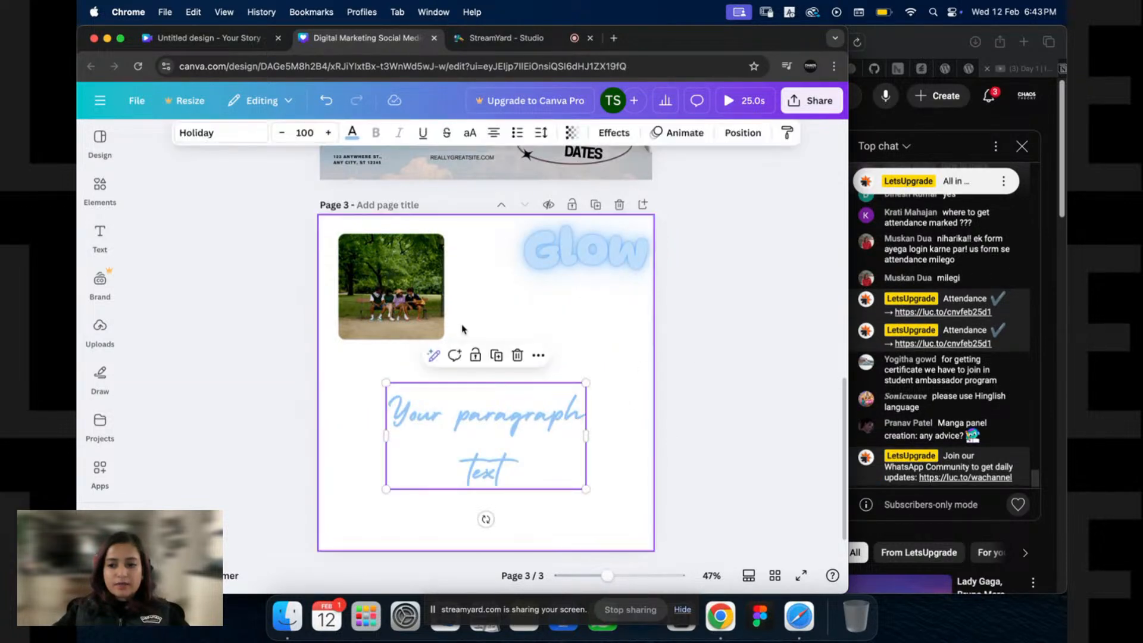
Step: Try line spacings of 2 and 1.4 on the paragraph text, with its text box anchored to the middle
click(550, 136)
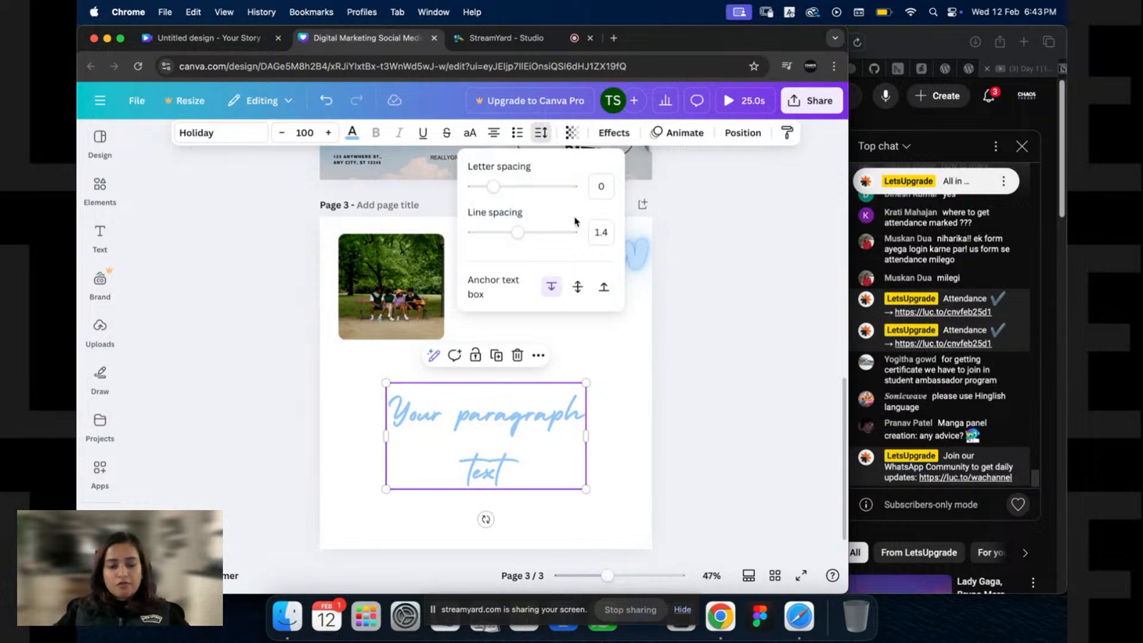
drag(517, 232, 547, 232)
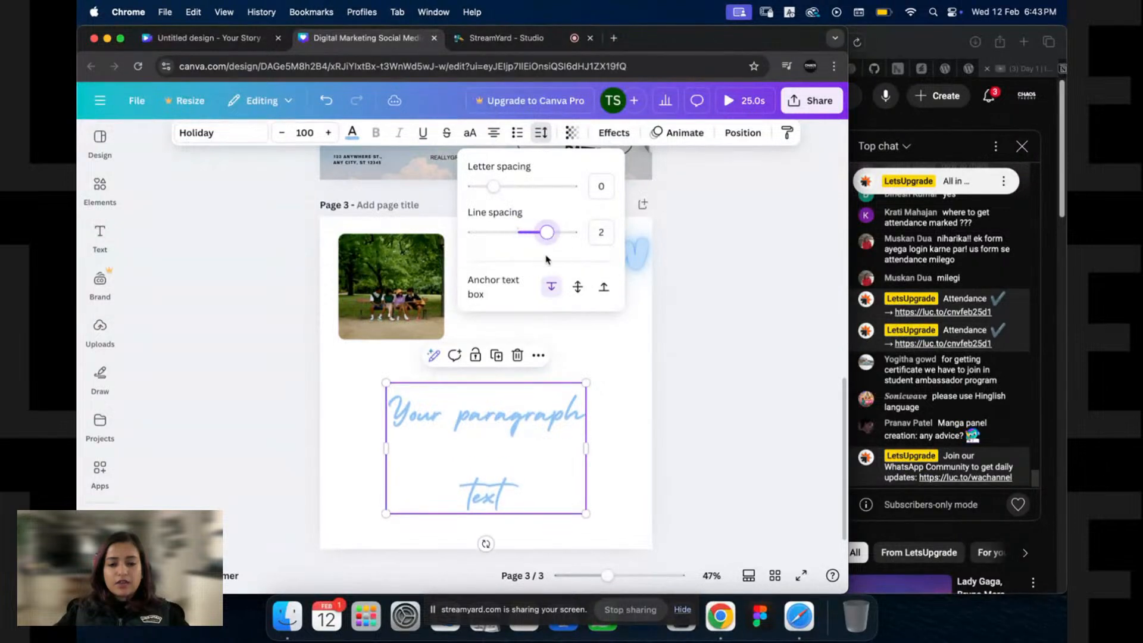
click(578, 288)
drag(546, 232, 505, 238)
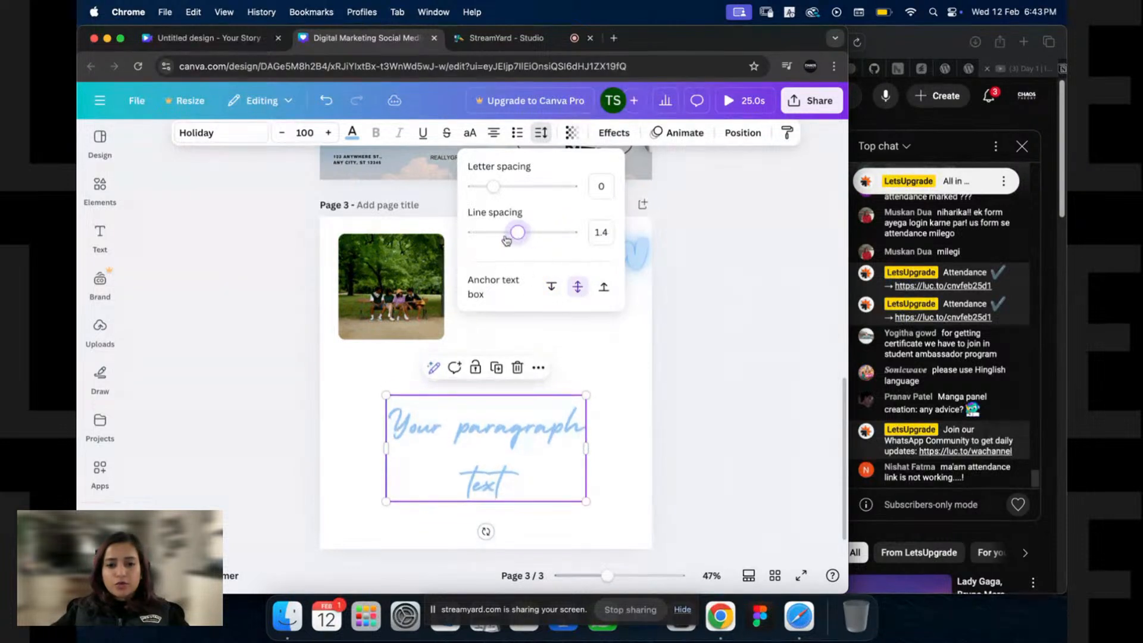
Step: Tighten the paragraph text's line spacing so its two lines sit close together, and anchor the text box to the bottom
drag(561, 237, 485, 236)
click(603, 287)
click(704, 242)
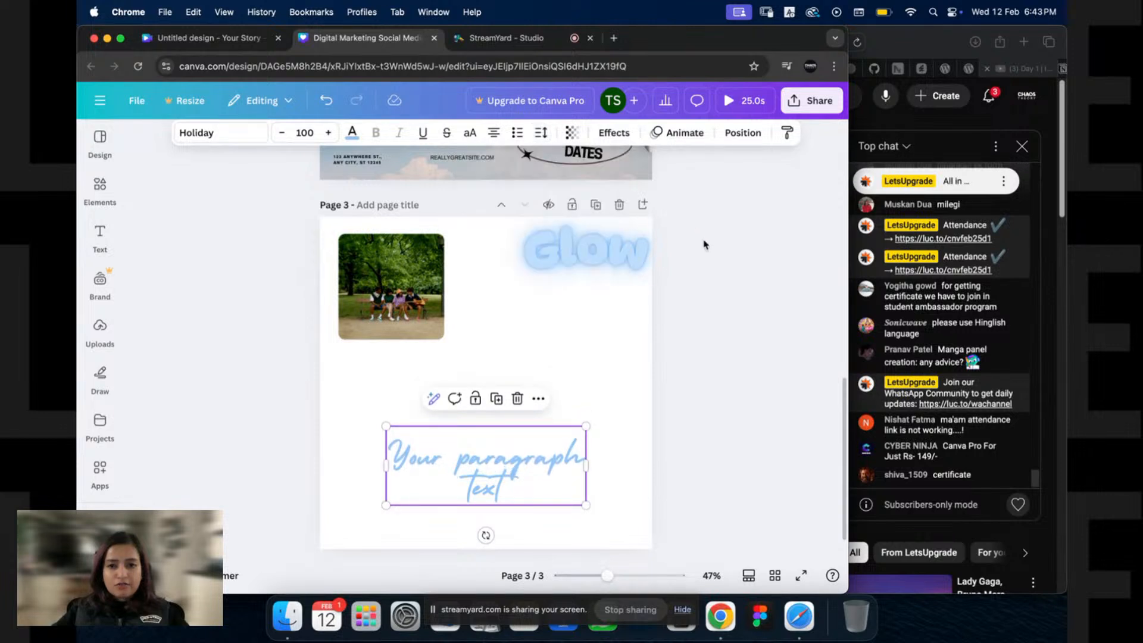
Step: Move the paragraph text up towards the middle of page 3 and anchor its text box to the top
drag(489, 466, 480, 415)
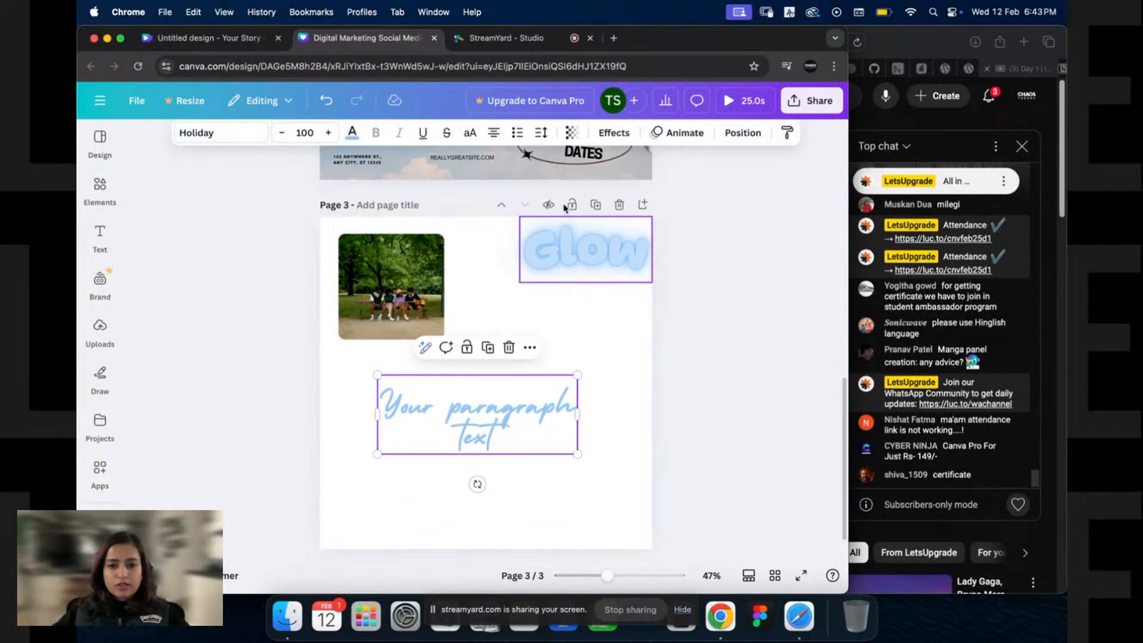
click(541, 132)
click(552, 286)
Step: Left-align the paragraph text and reselect its text box
click(494, 133)
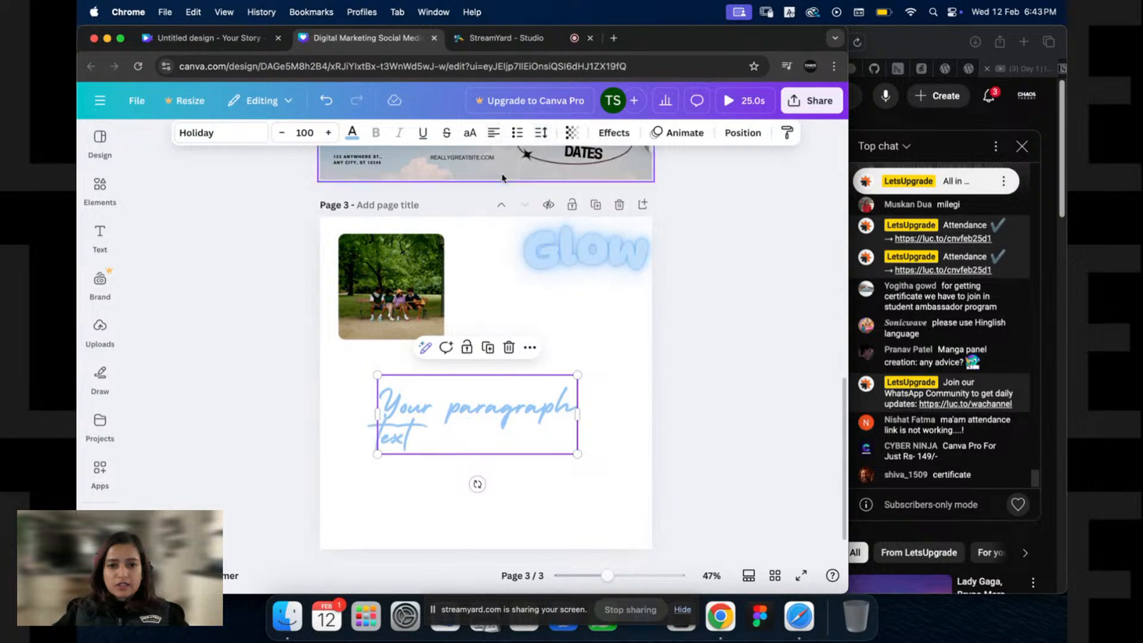
click(706, 335)
click(461, 405)
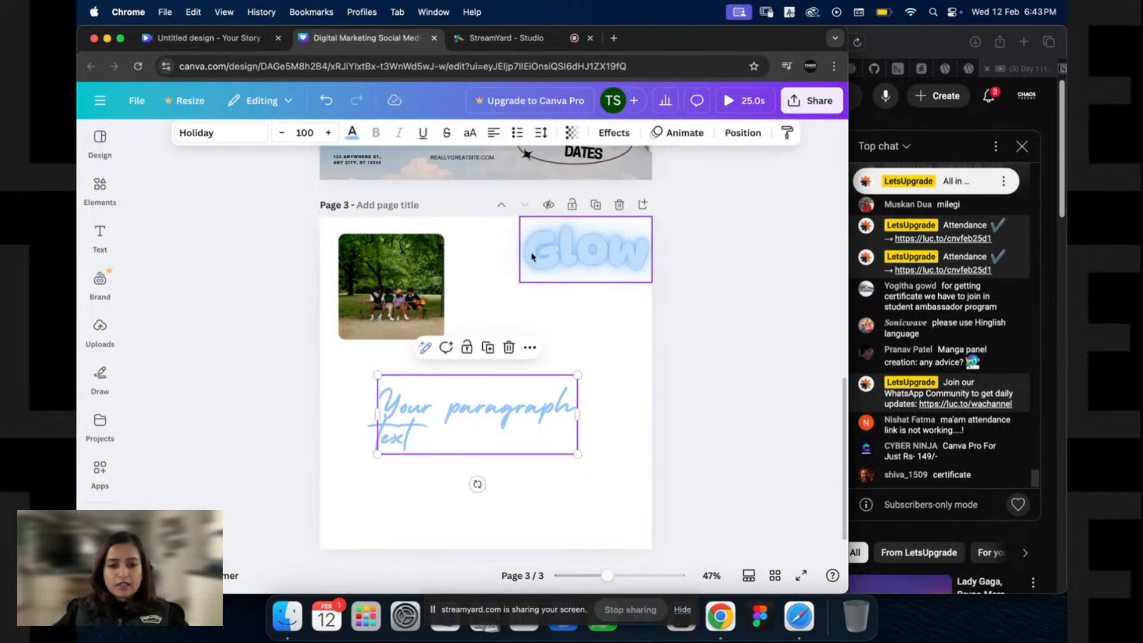
Step: Centre-align the "Your paragraph text" text box on page 3
click(494, 133)
click(705, 294)
click(482, 405)
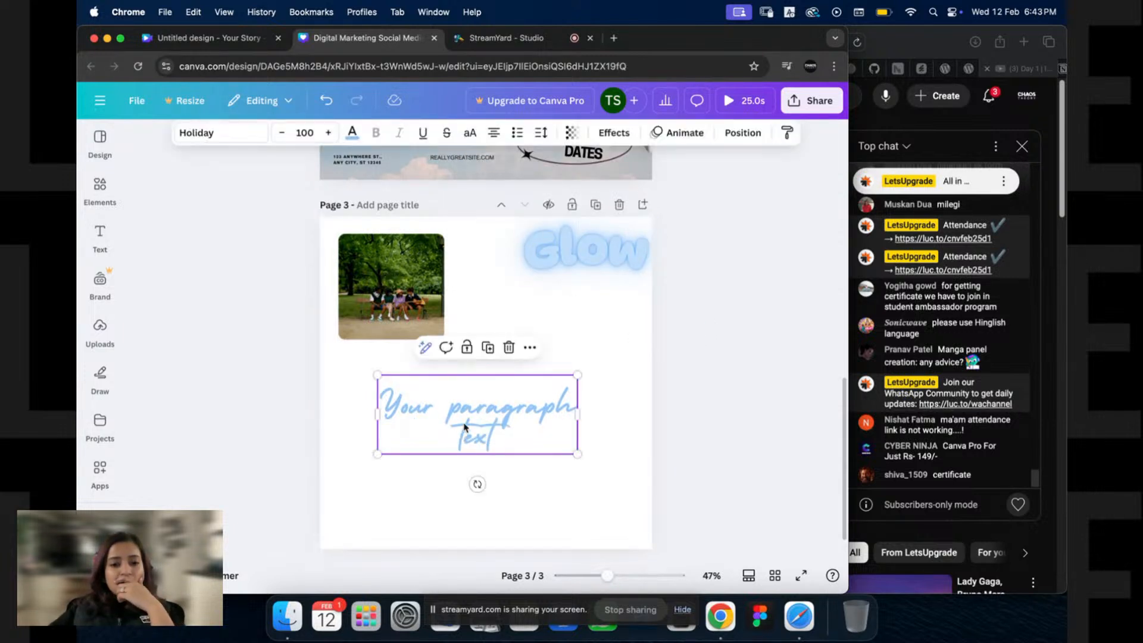
Step: Try a lower transparency value on the paragraph text and set it back to 100
click(571, 132)
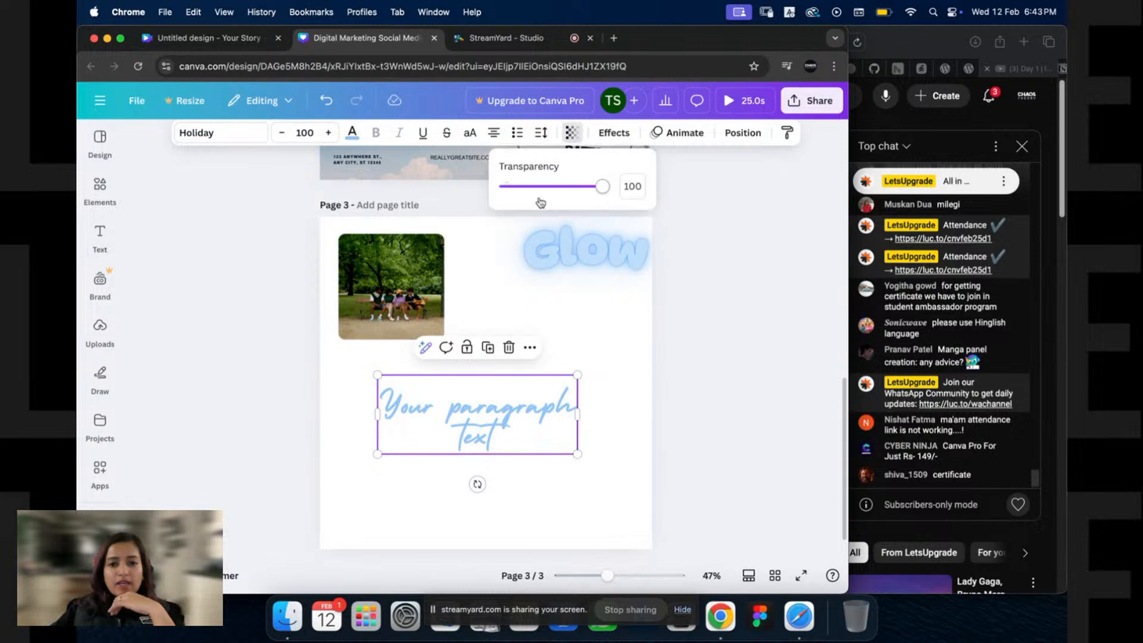
click(543, 186)
drag(542, 188, 609, 188)
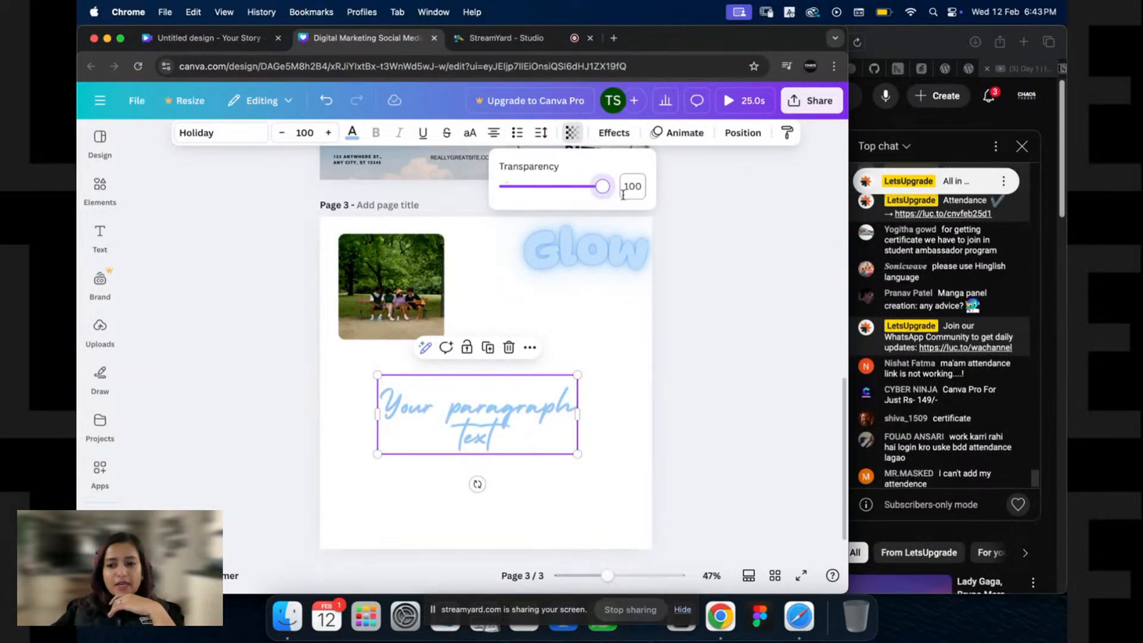
click(723, 300)
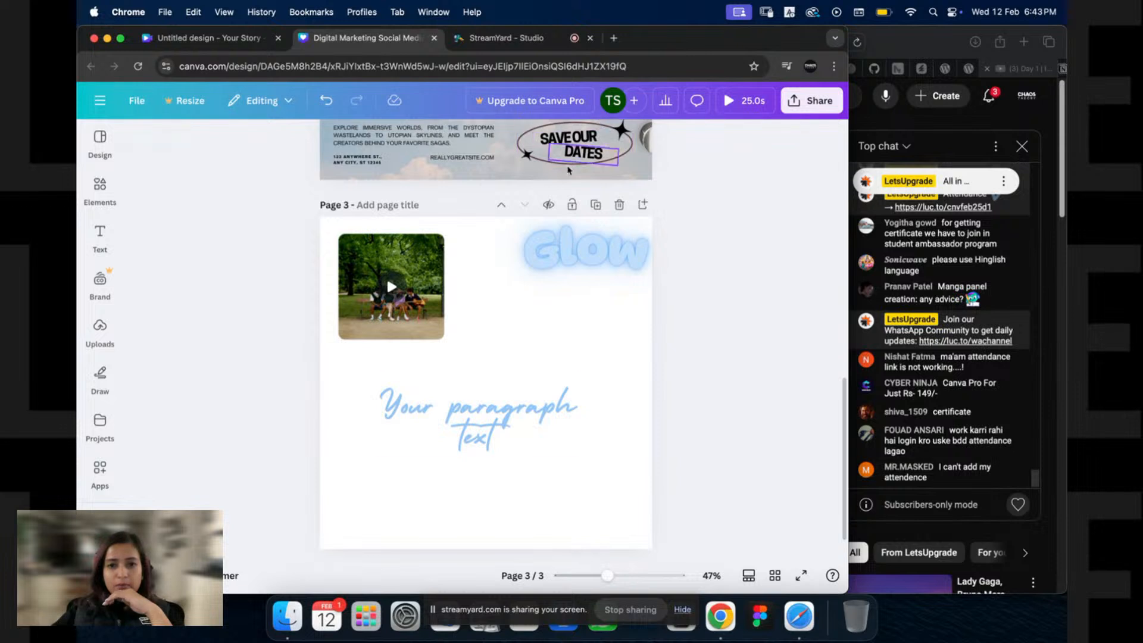
click(476, 426)
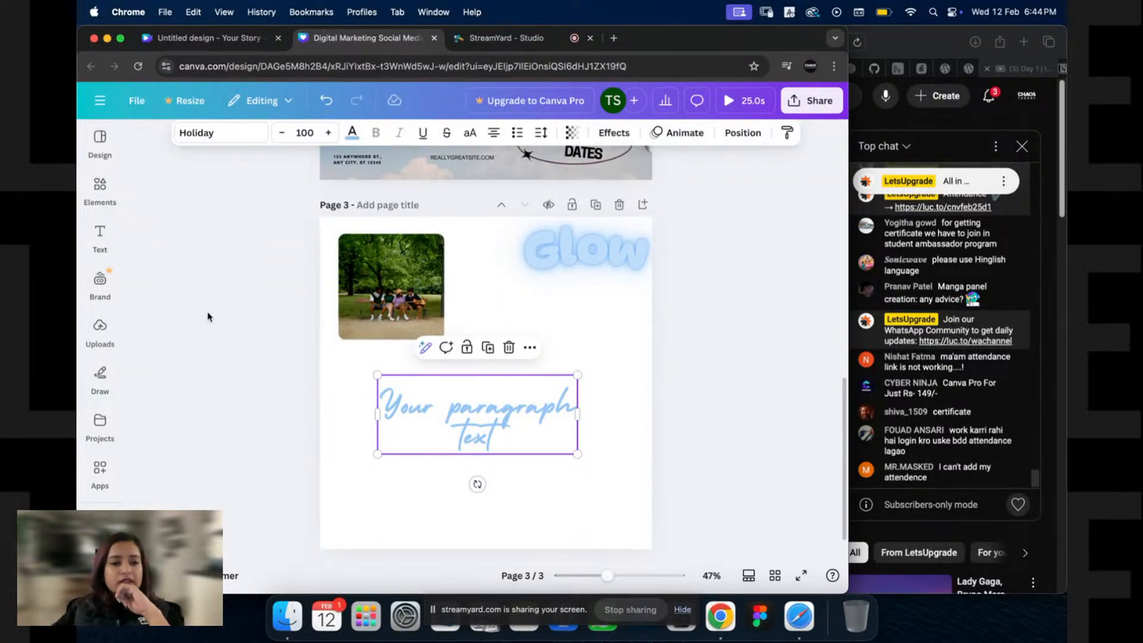
click(260, 347)
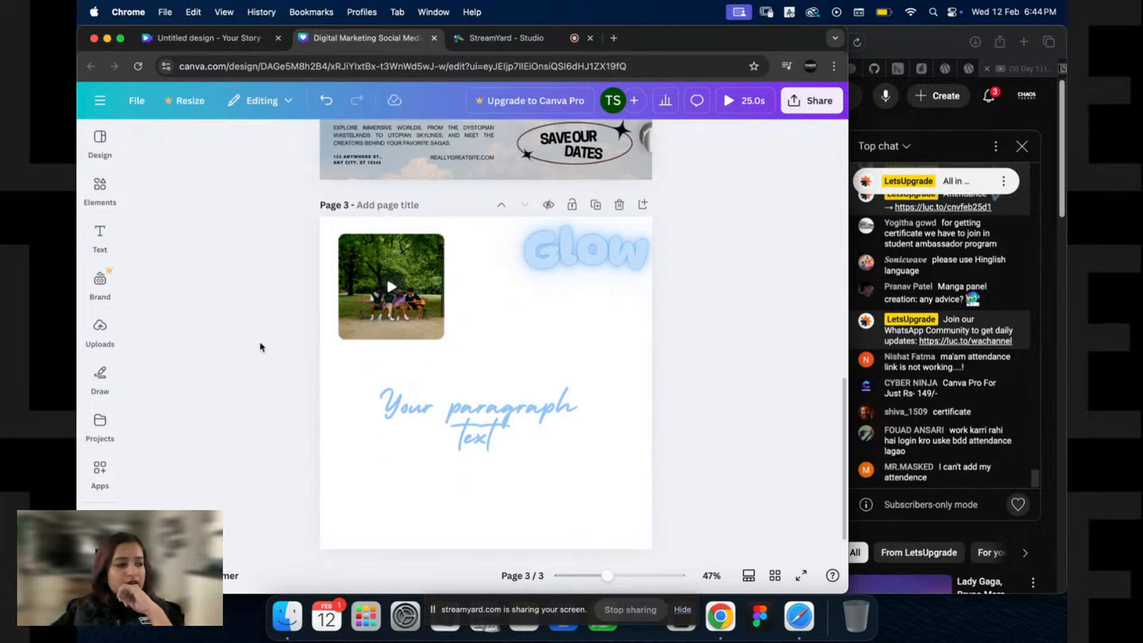
Step: Open the drawing tools and set the marker colour to blue
click(100, 330)
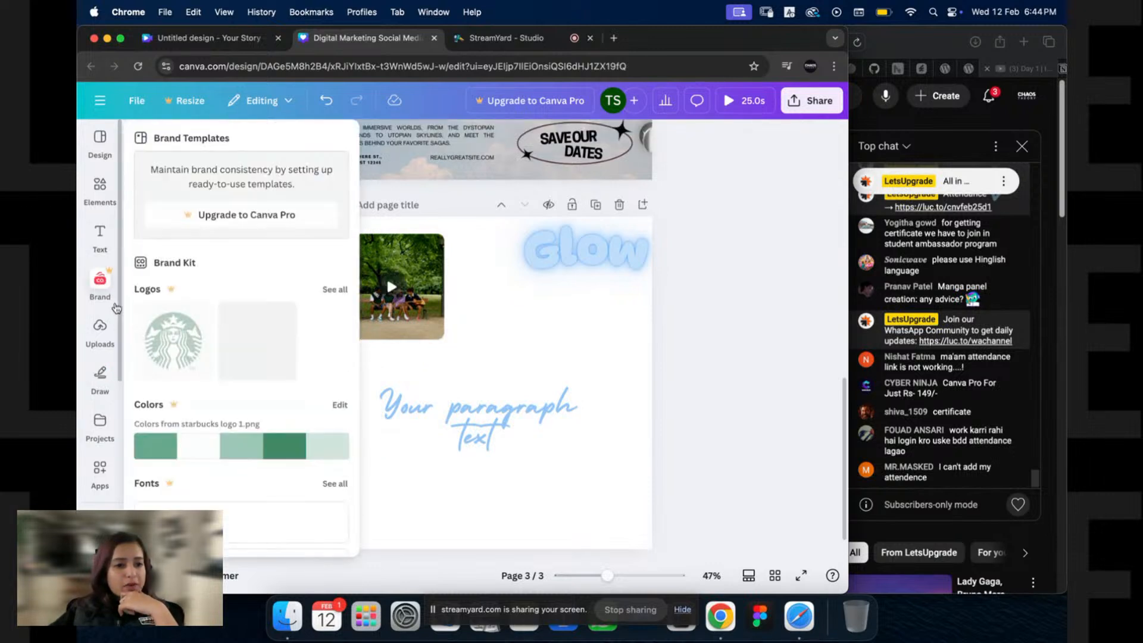
click(113, 398)
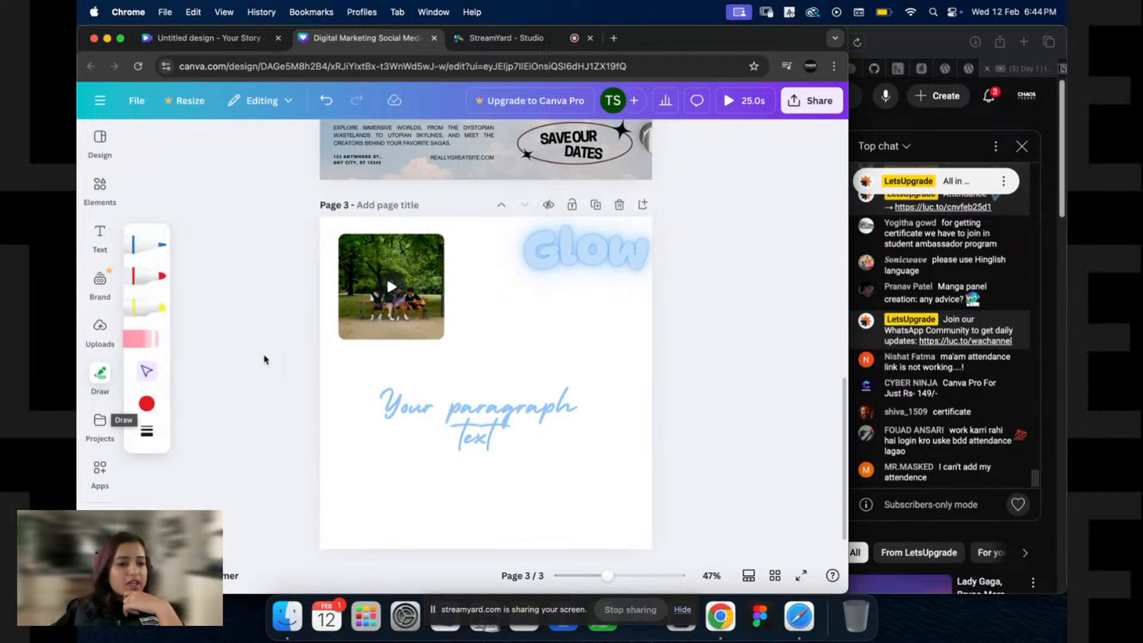
click(180, 382)
click(100, 381)
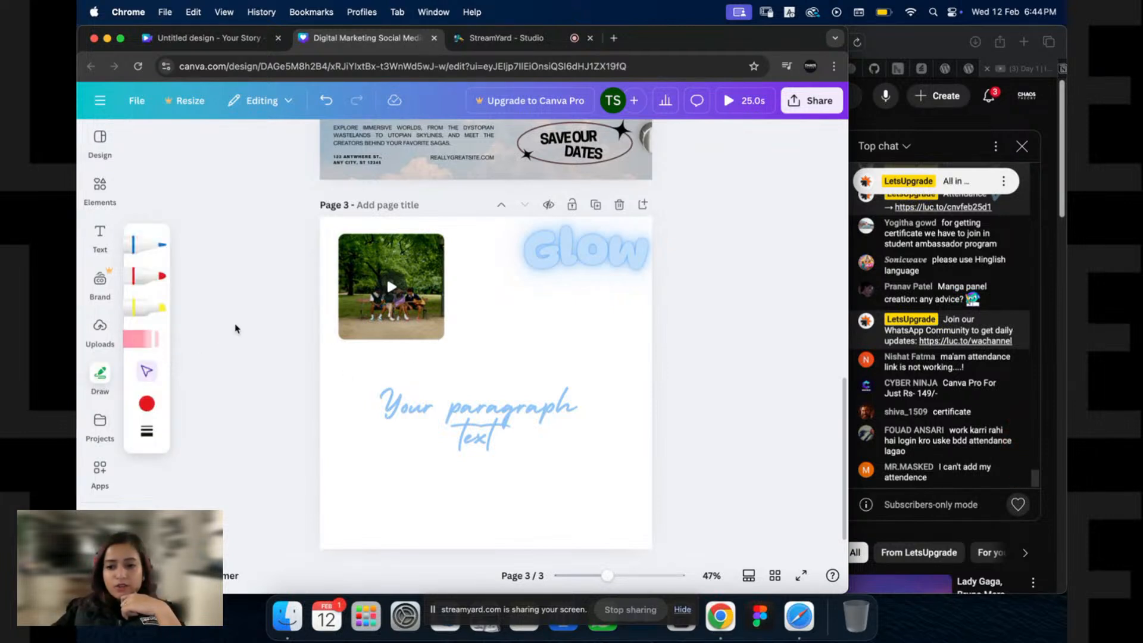
click(98, 379)
click(82, 384)
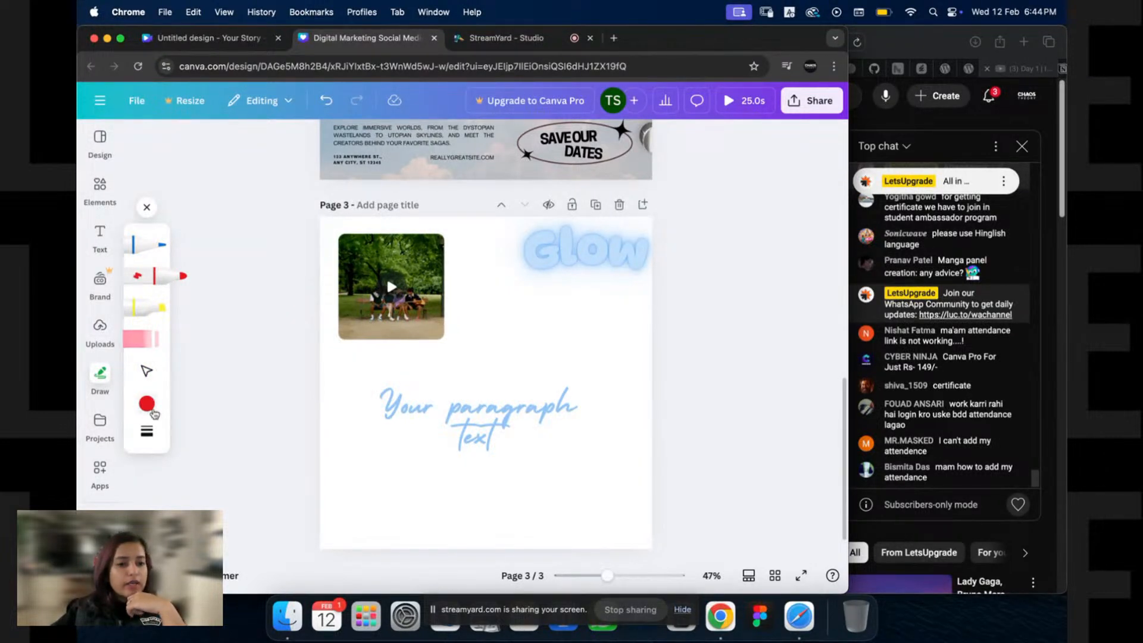
click(146, 404)
click(374, 410)
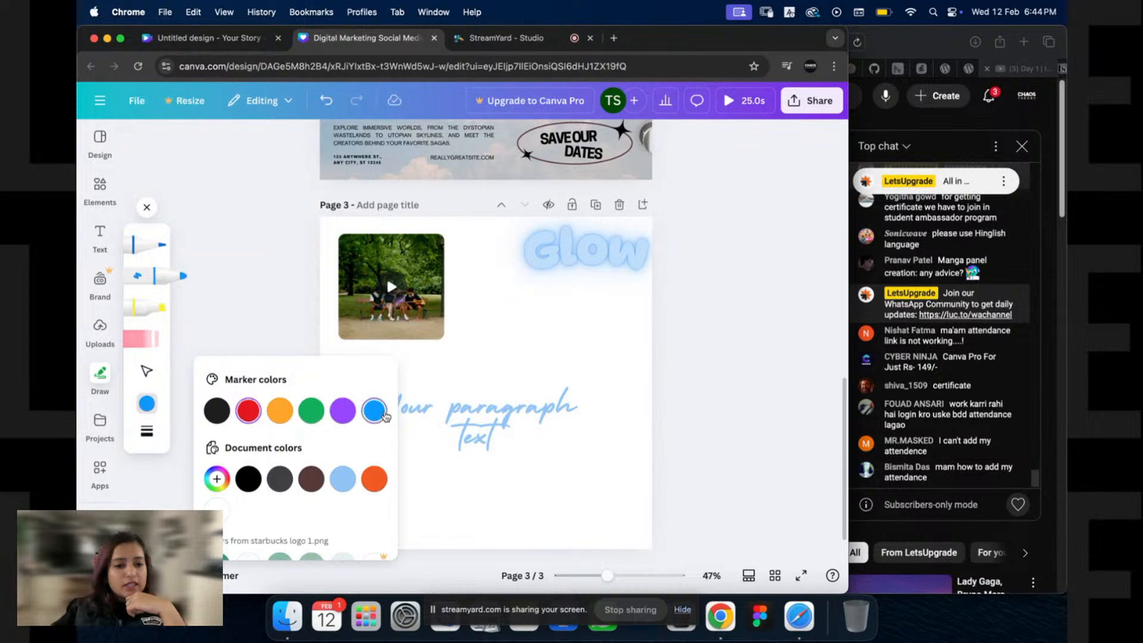
Step: Draw a wavy blue marker stroke across the paragraph text and undo it
click(160, 278)
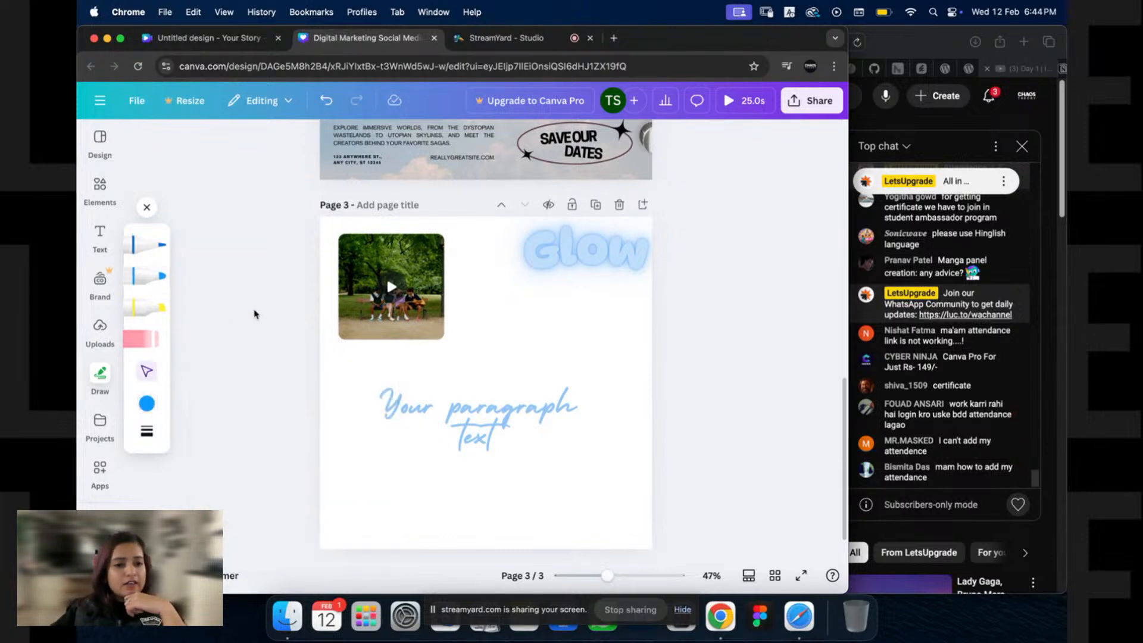
click(151, 278)
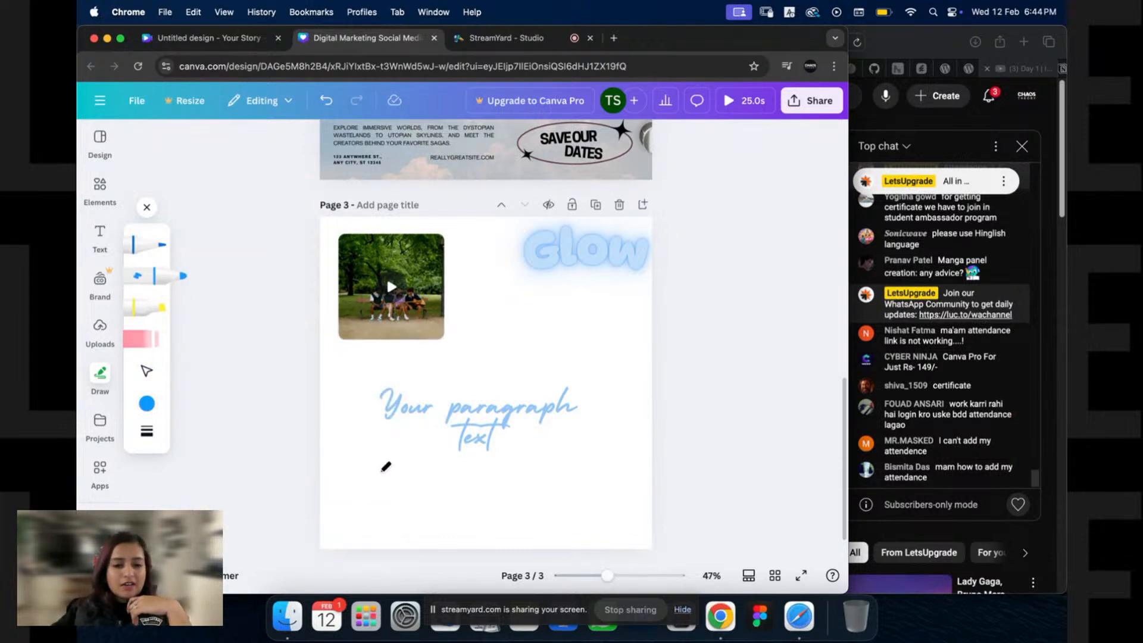
mouse_move(364, 476)
mouse_down()
mouse_move(464, 417)
mouse_move(625, 410)
mouse_up()
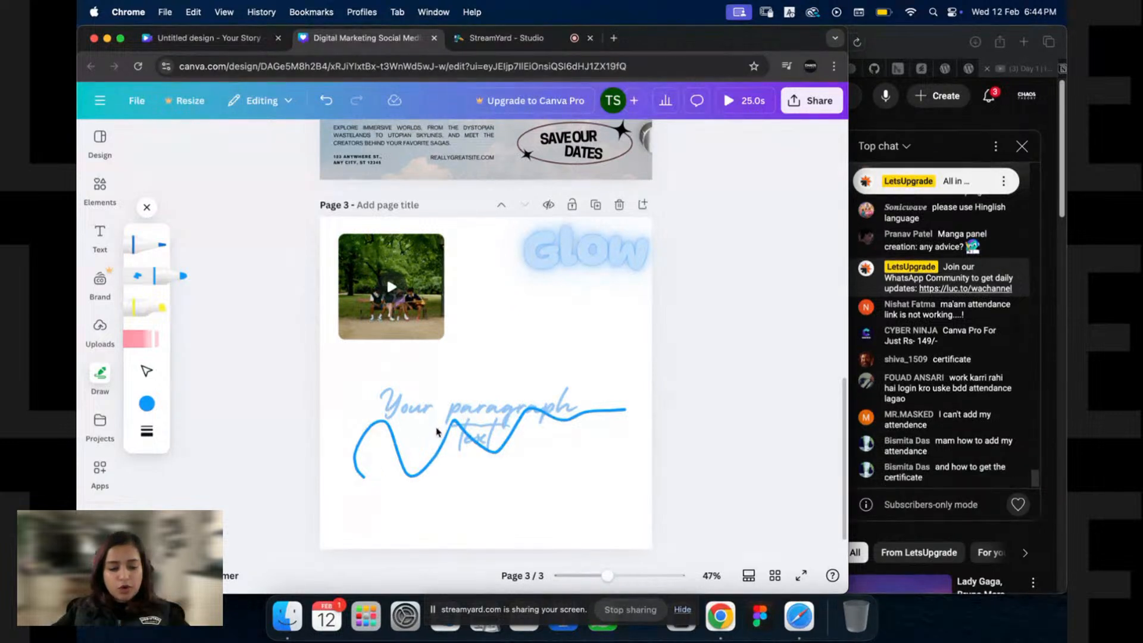
key(super+z)
Step: Draw a looping yellow highlighter stroke over the paragraph text and undo it
click(166, 324)
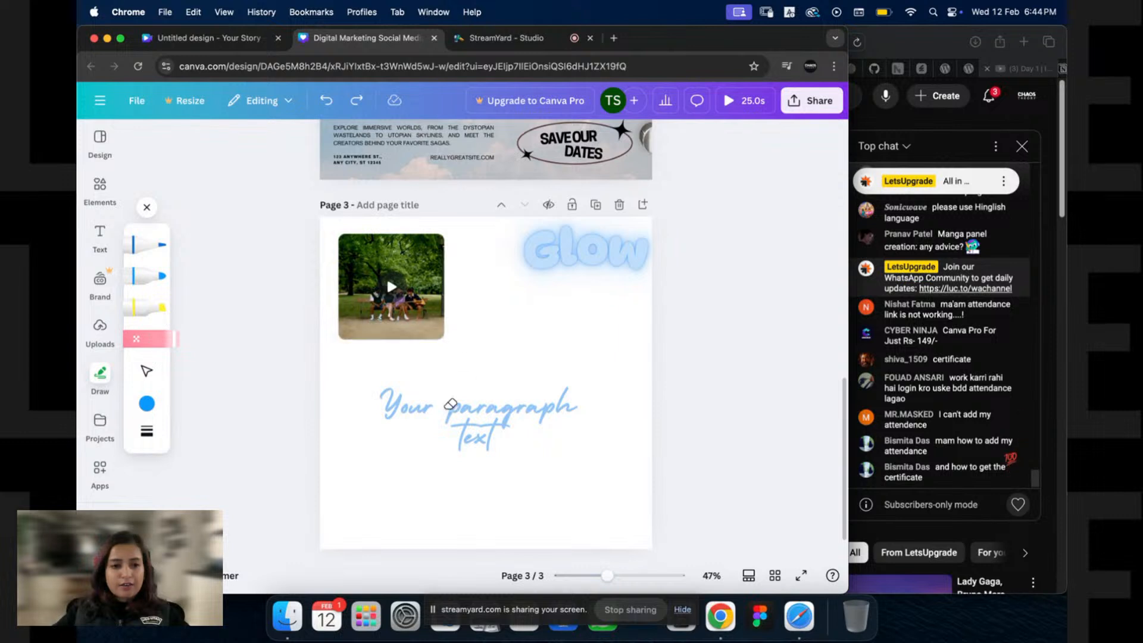
click(147, 307)
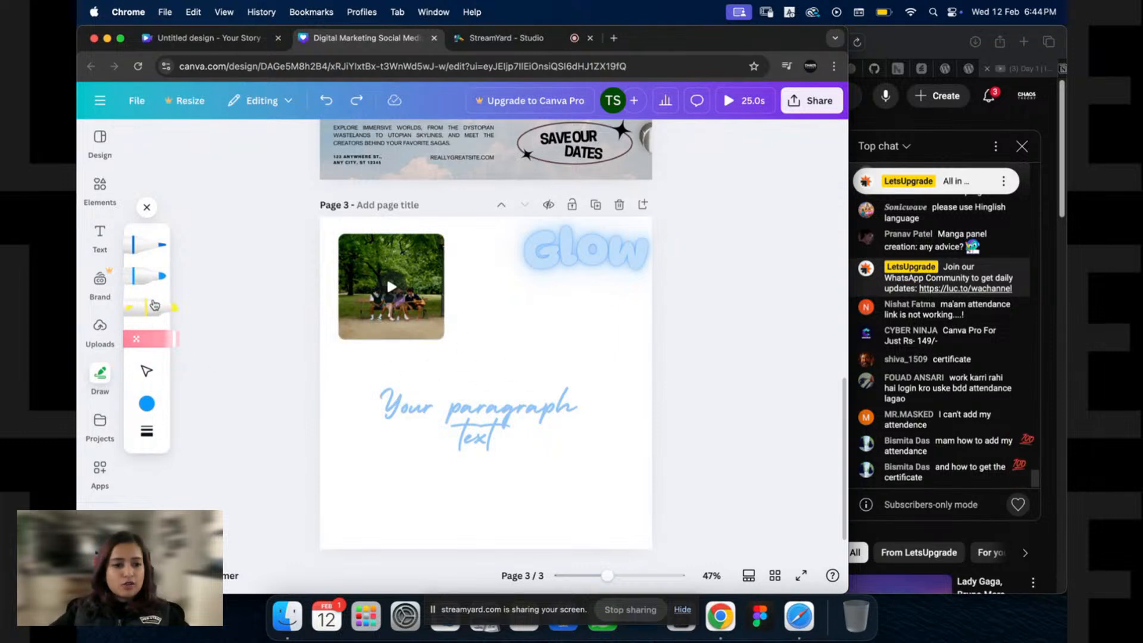
mouse_move(447, 411)
mouse_down()
mouse_move(587, 350)
mouse_move(633, 406)
mouse_up()
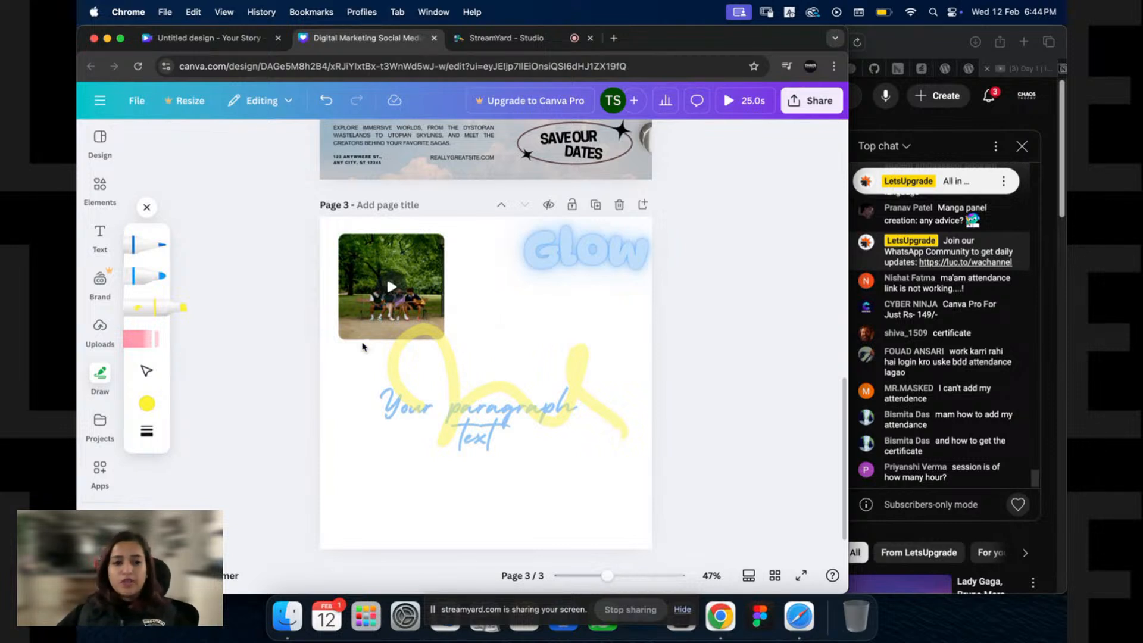
key(super+z)
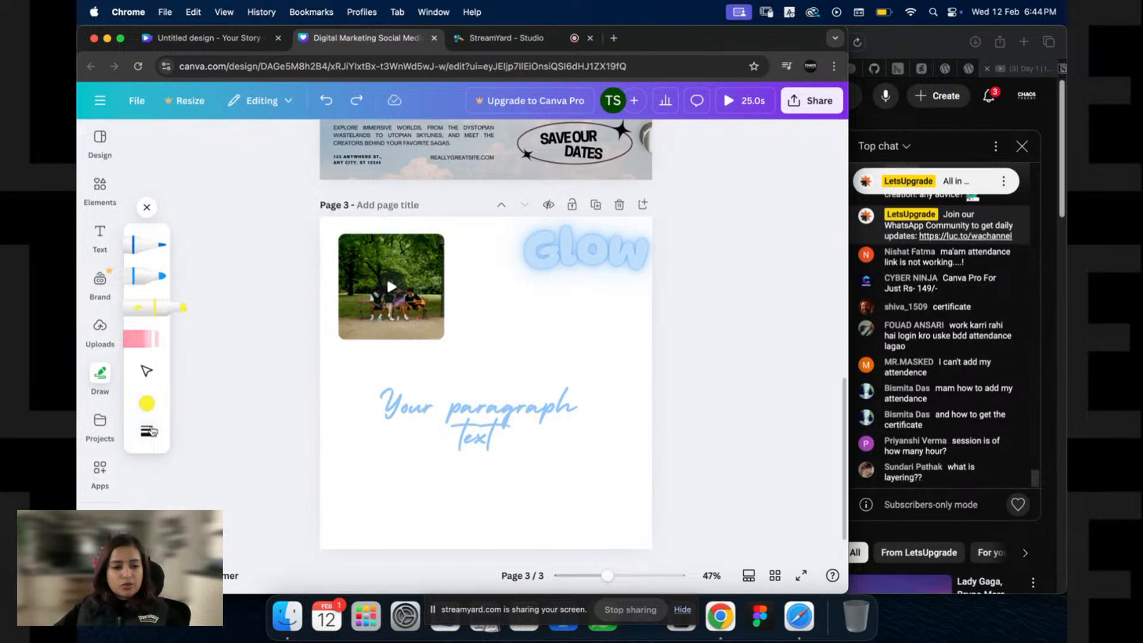
Step: Set the highlighter's weight to 58 and its transparency to 26, and close the drawing tools
click(146, 431)
drag(247, 446, 273, 445)
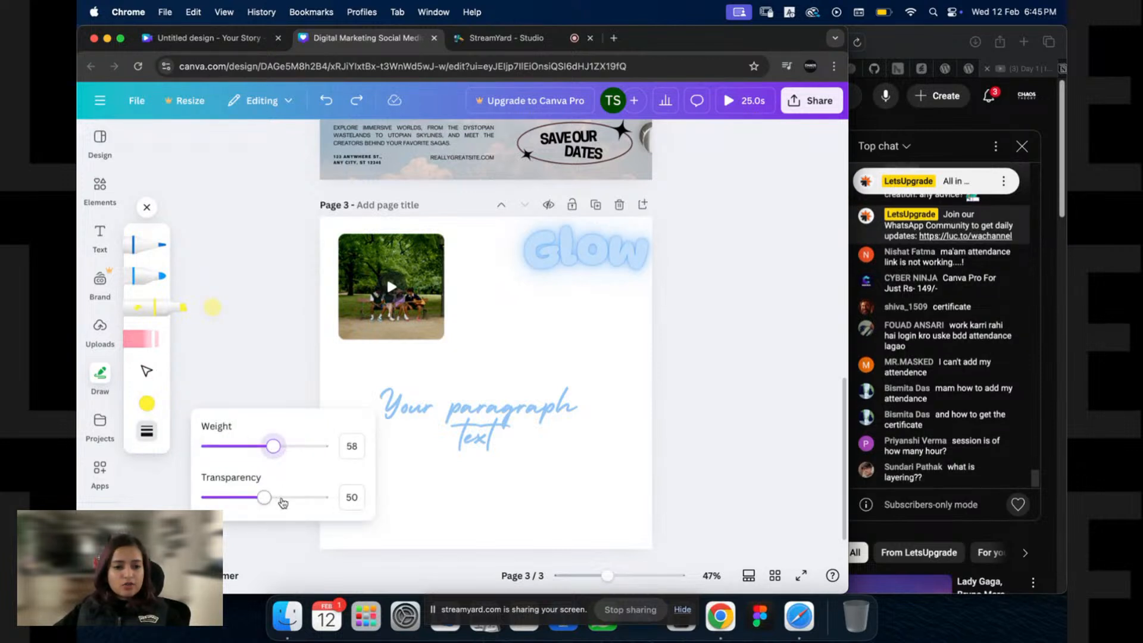
drag(263, 497, 236, 500)
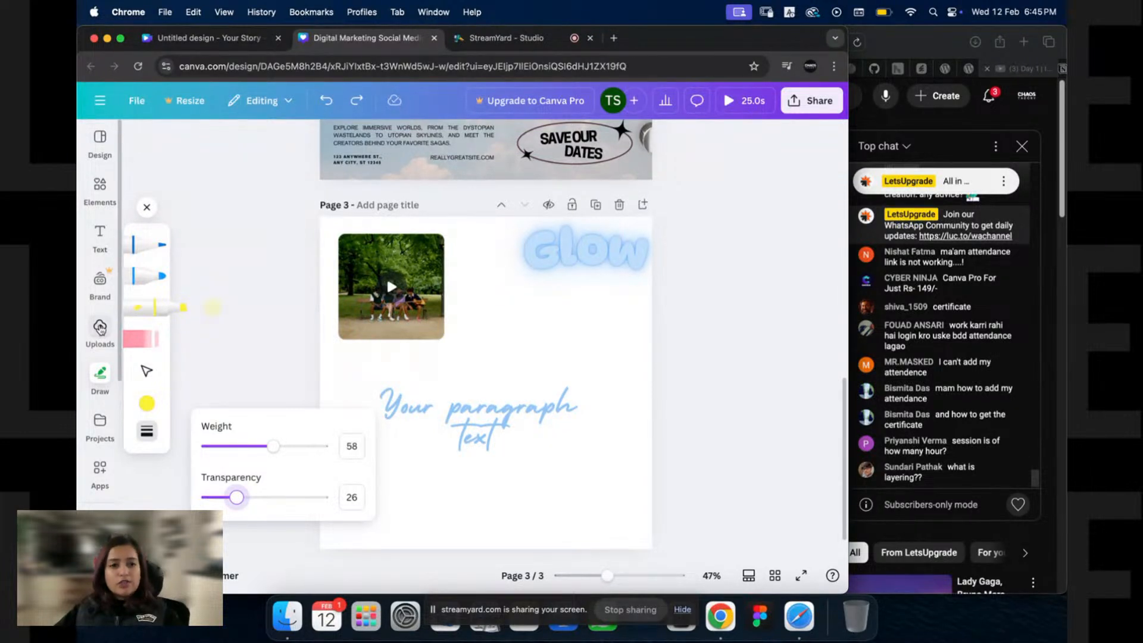
click(261, 306)
click(147, 206)
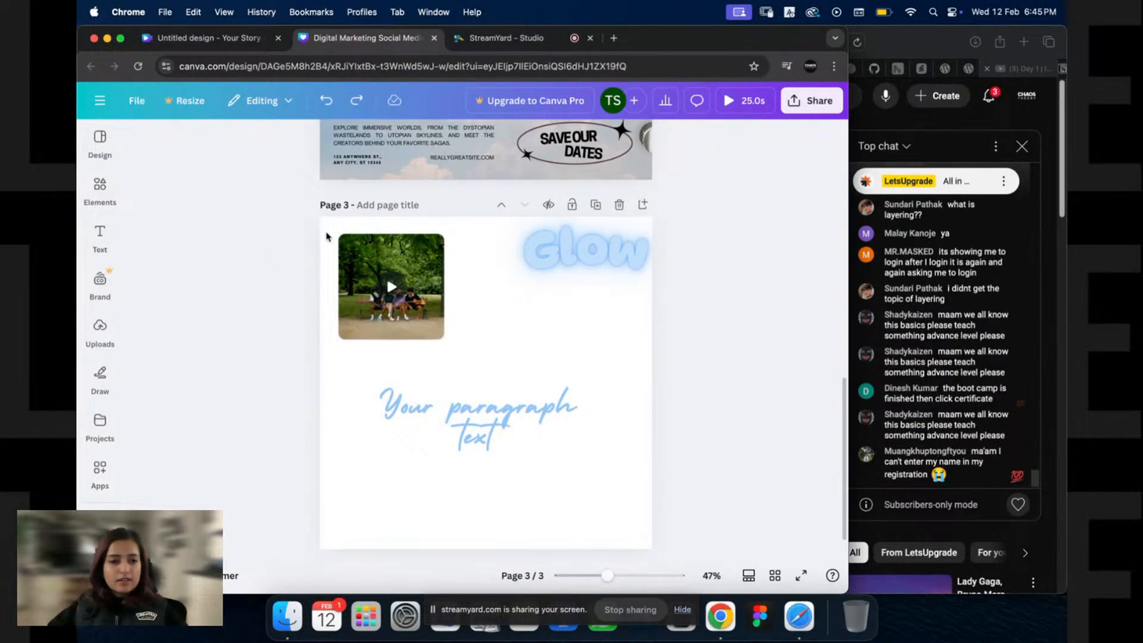
Step: Delete the video and both text boxes from page 3, and remove pages 1 and 2 to leave one blank page
drag(268, 215, 671, 495)
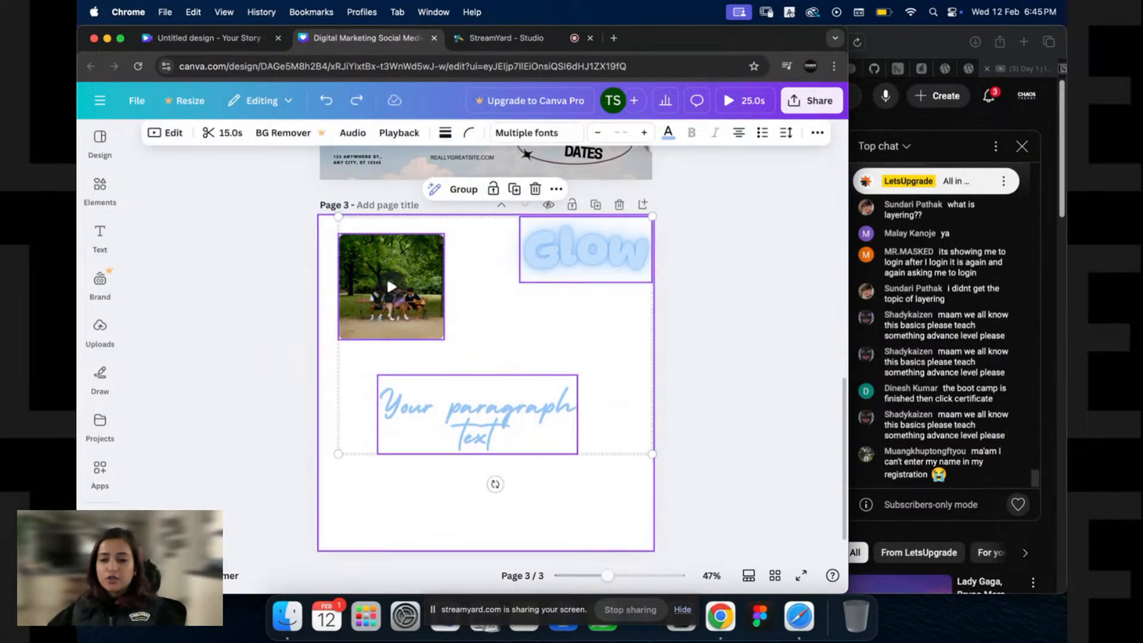
key(Delete)
scroll(400, 295, up, 10)
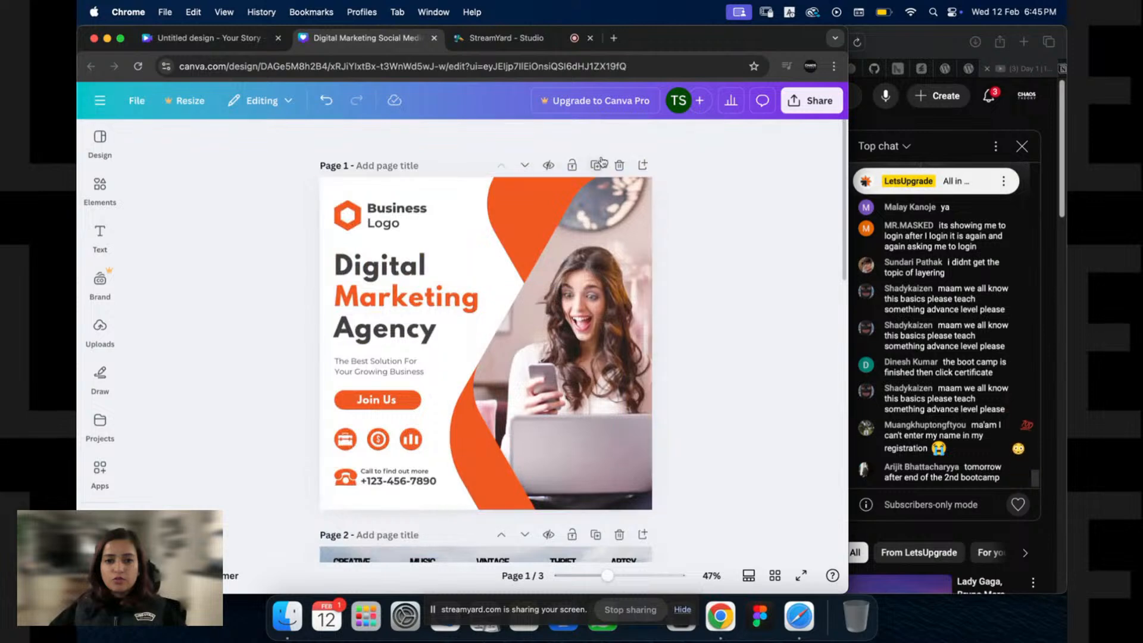
click(619, 165)
click(619, 165)
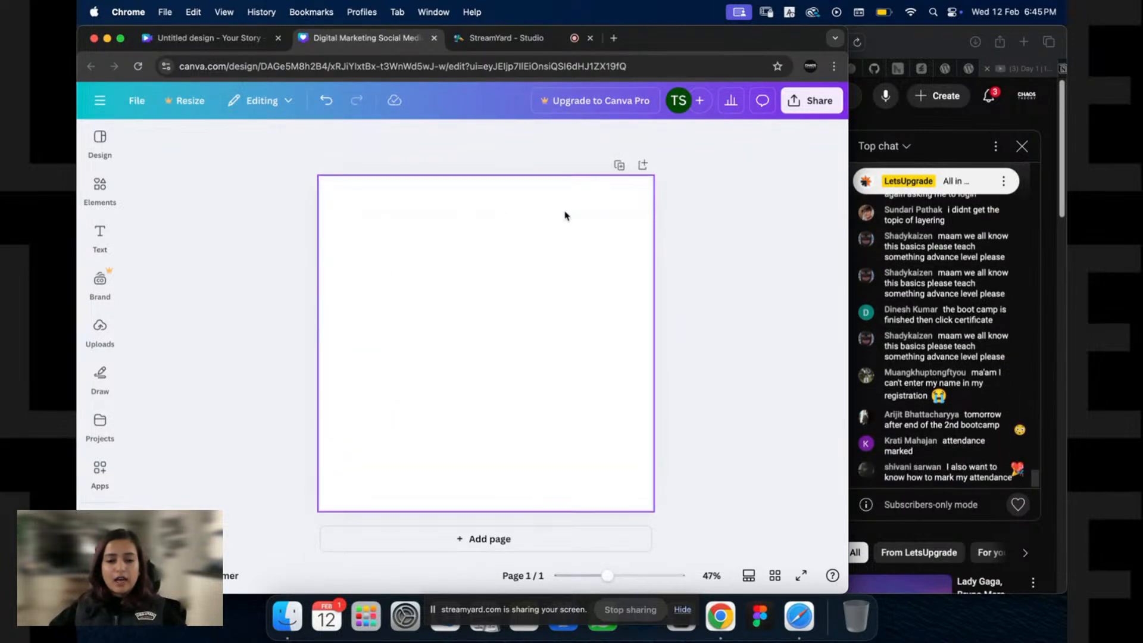
Step: Search the elements library for "birthday party"
click(472, 288)
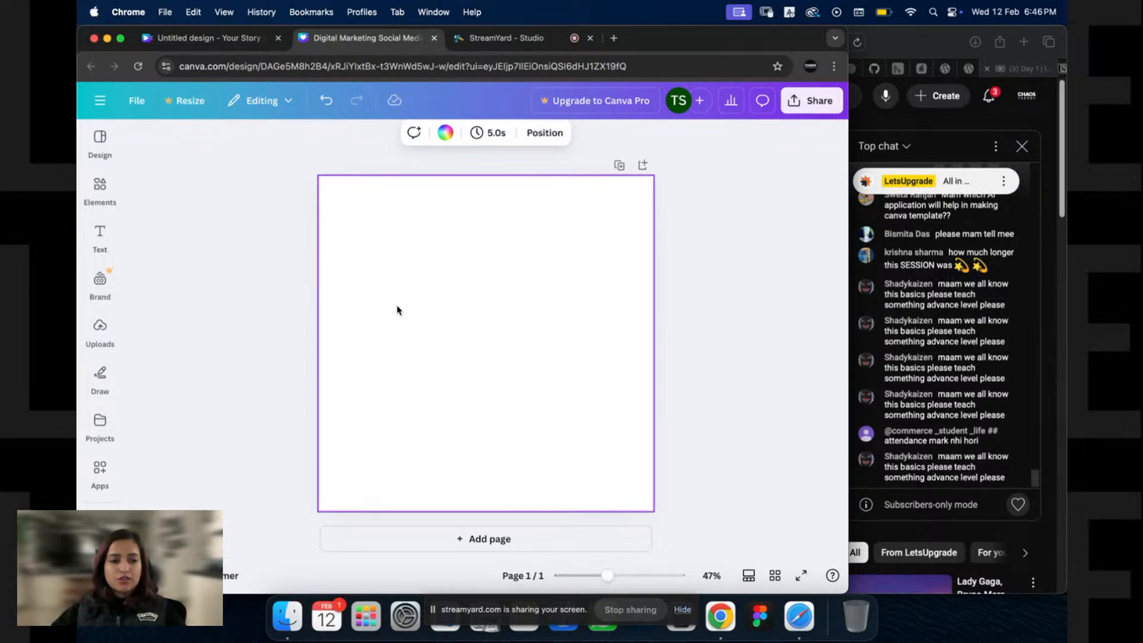
click(116, 187)
click(235, 134)
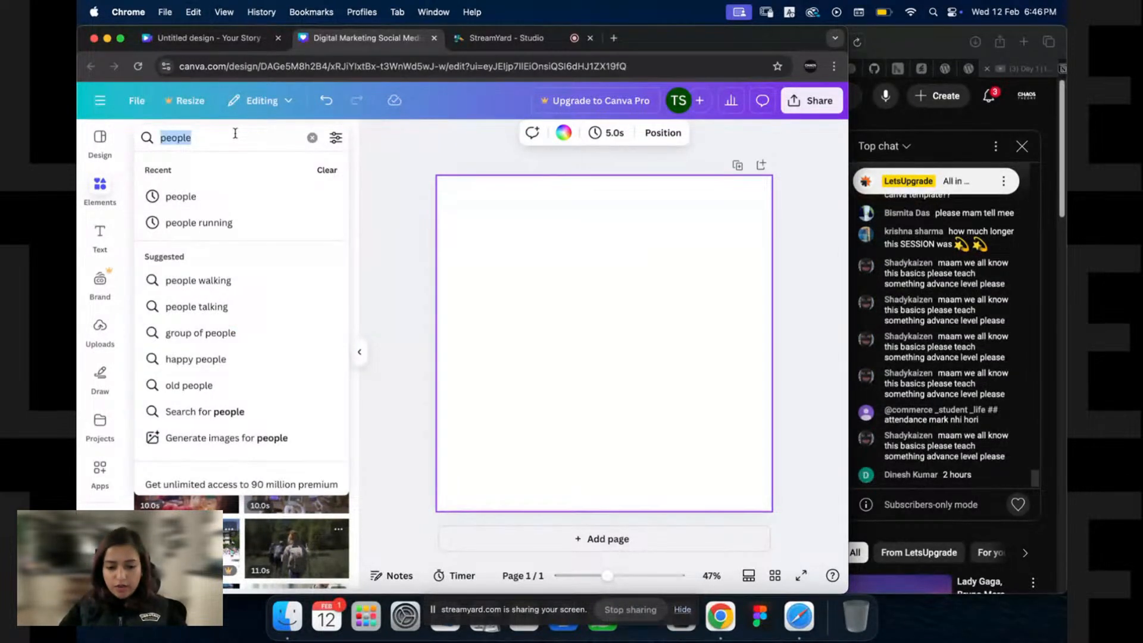
text(birthf)
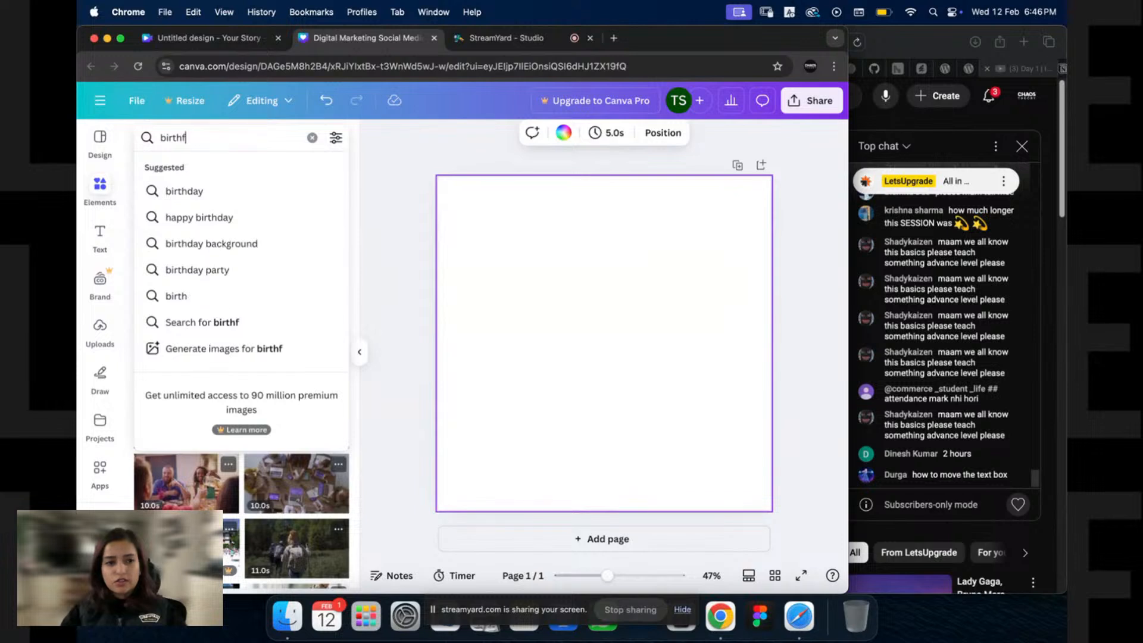
key(BackSpace)
text(day pa)
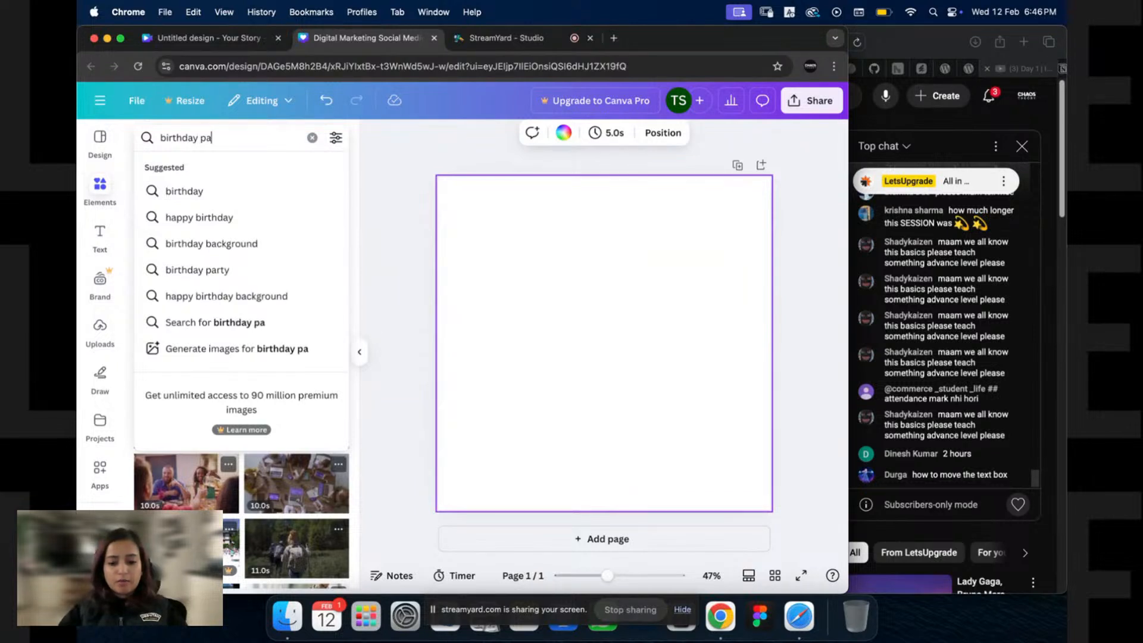
text(rty)
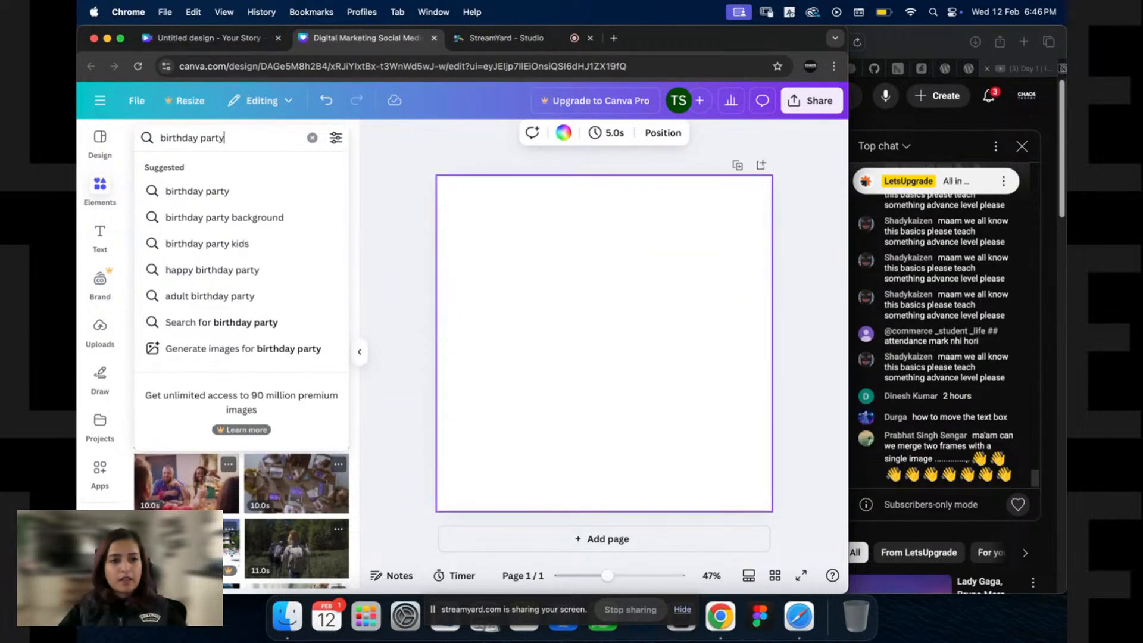
key(Return)
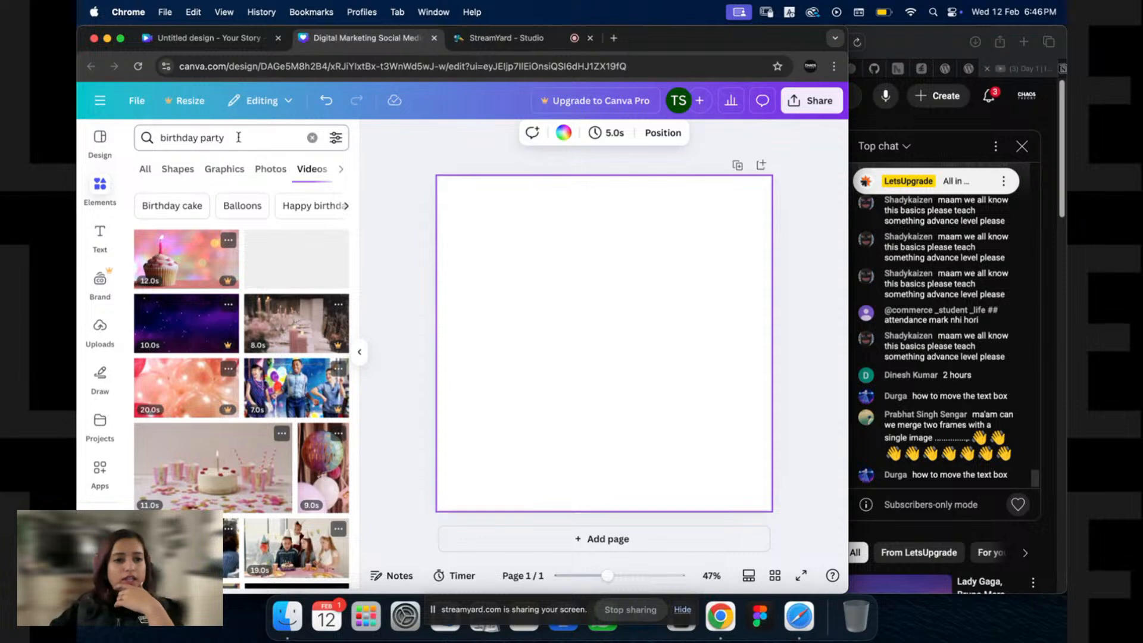
Step: Search the design templates for "birthday party" and browse the template results
click(239, 137)
drag(243, 141, 137, 147)
key(super+c)
click(99, 145)
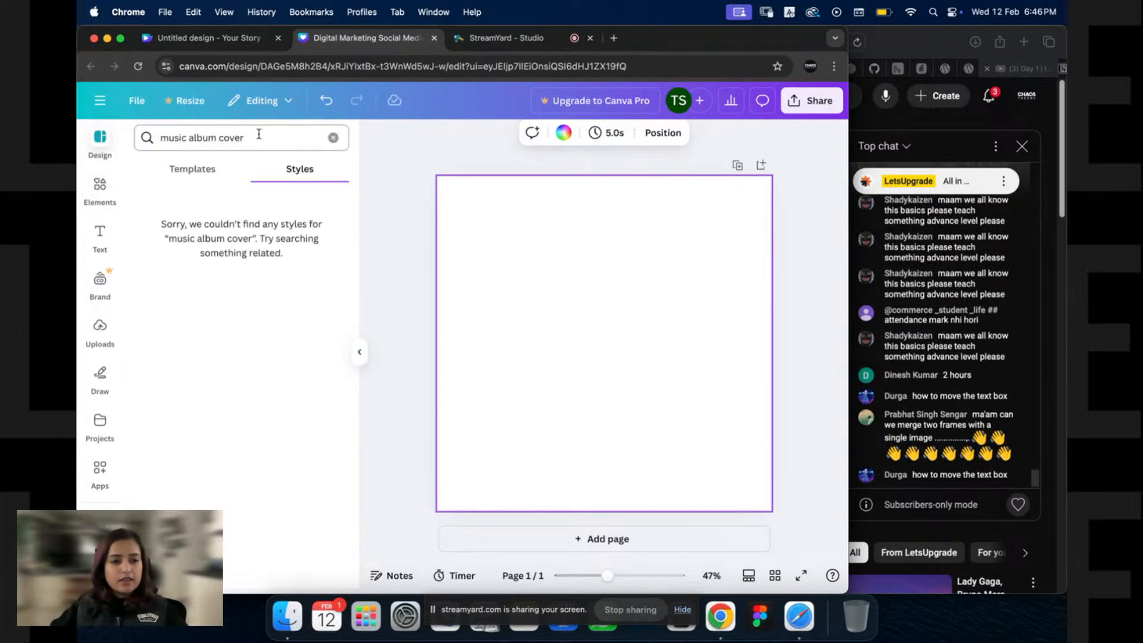
click(258, 134)
key(super+v)
key(Return)
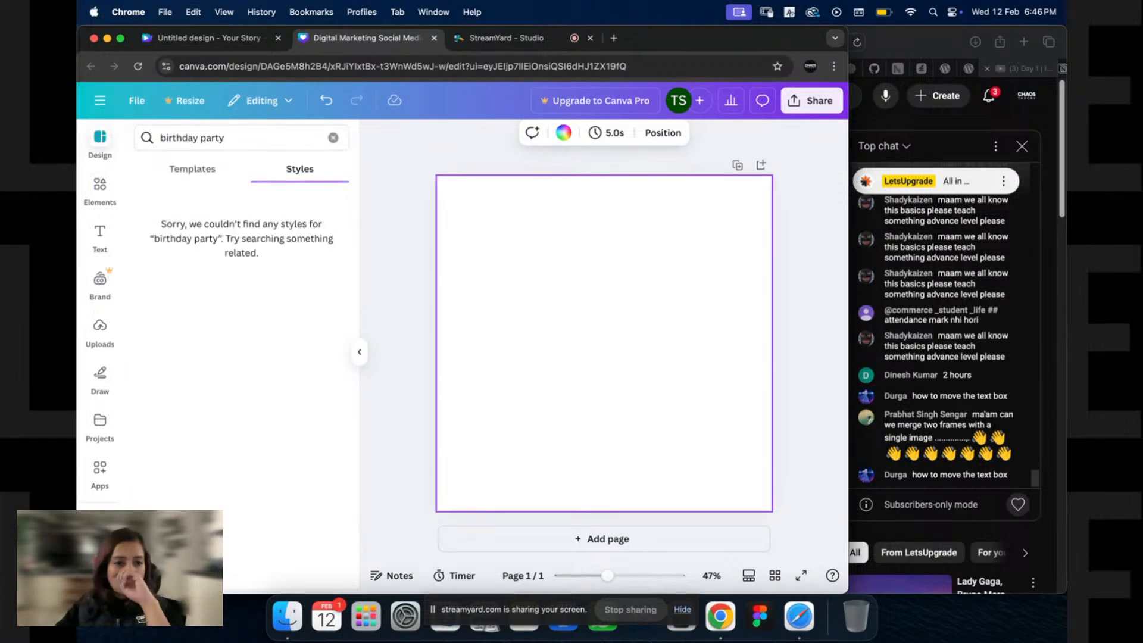
click(193, 169)
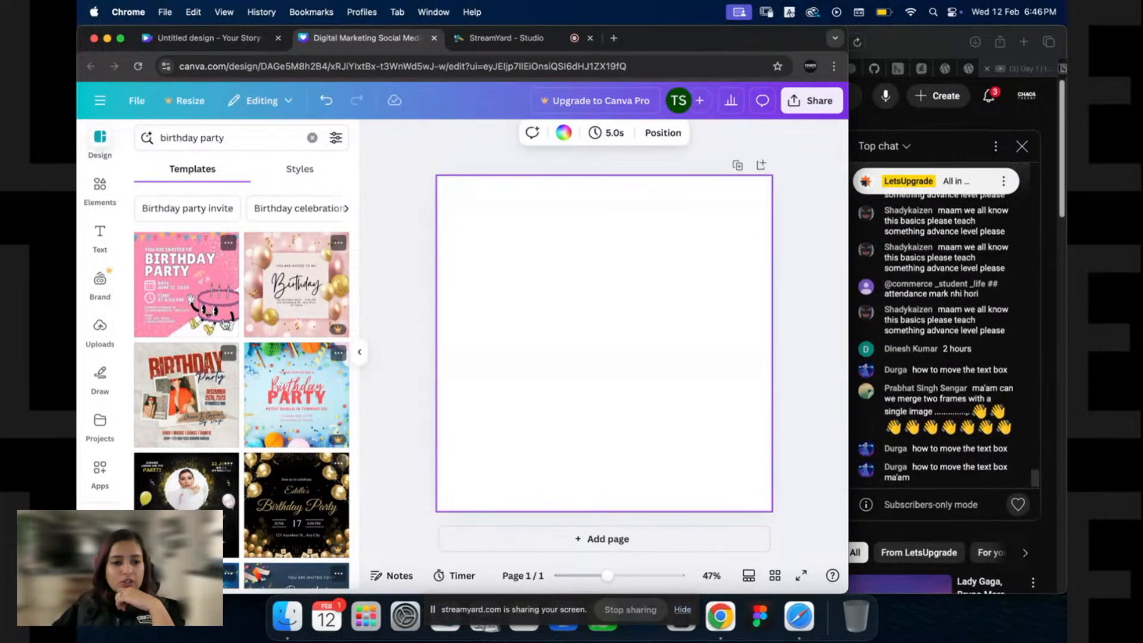
scroll(187, 361, down, 3)
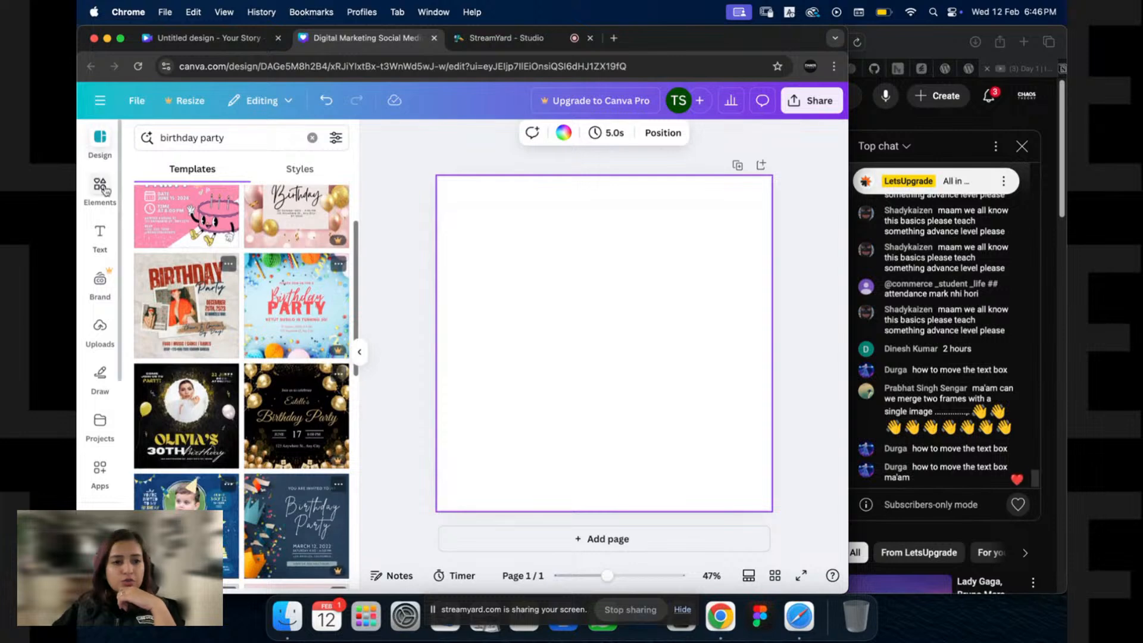
scroll(207, 390, down, 10)
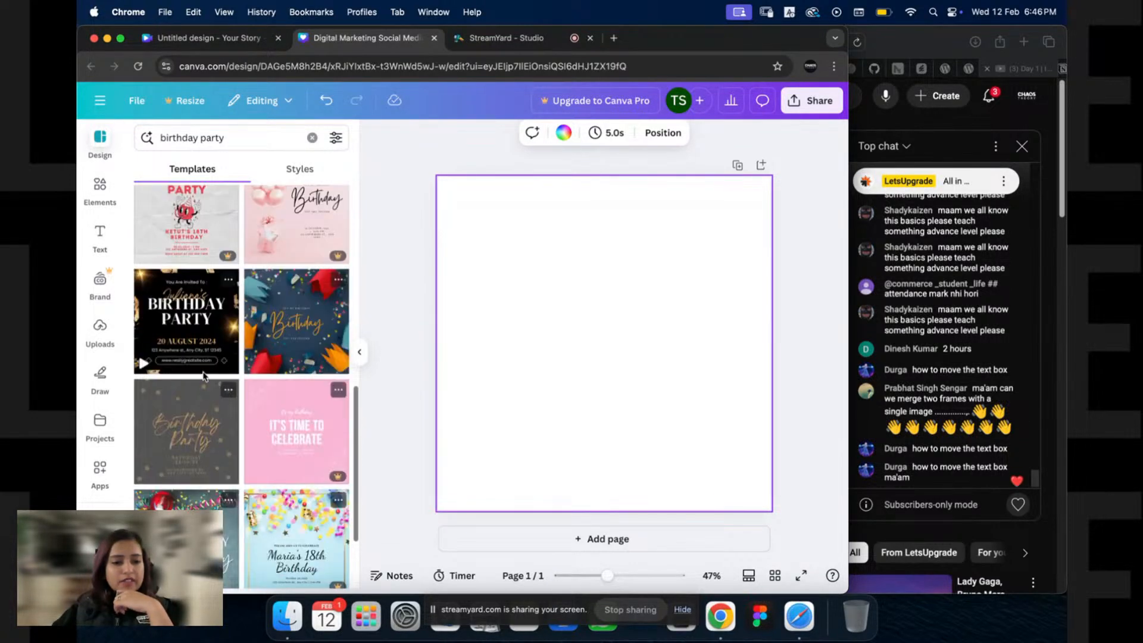
Step: Apply the blue Birthday party invitation template with the paper crowns and check which text boxes in it are editable
click(269, 335)
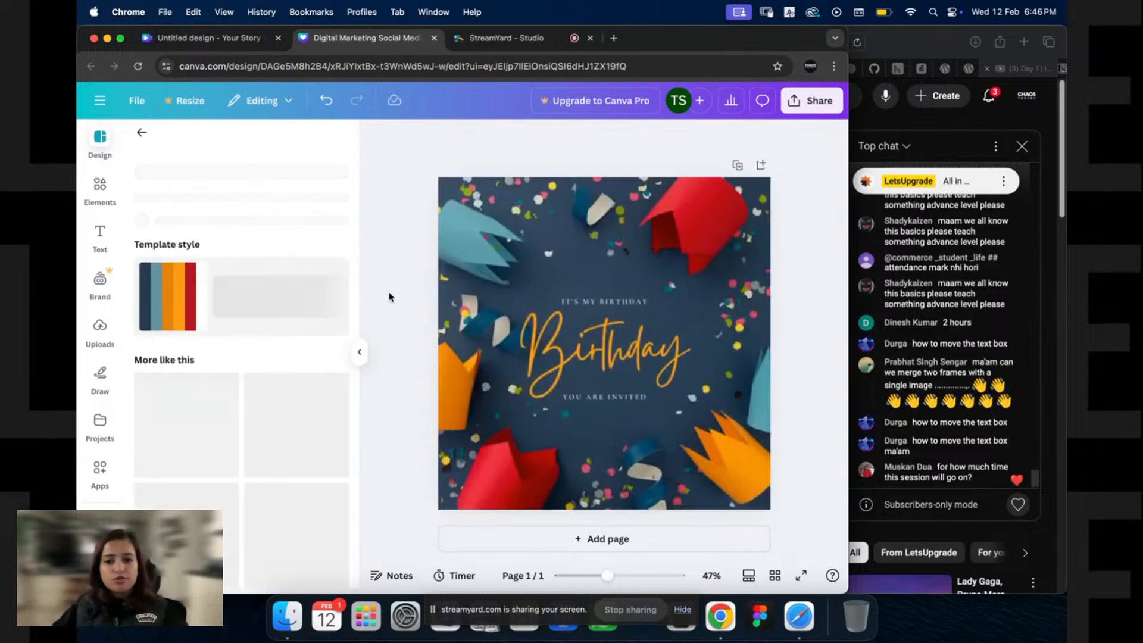
click(527, 308)
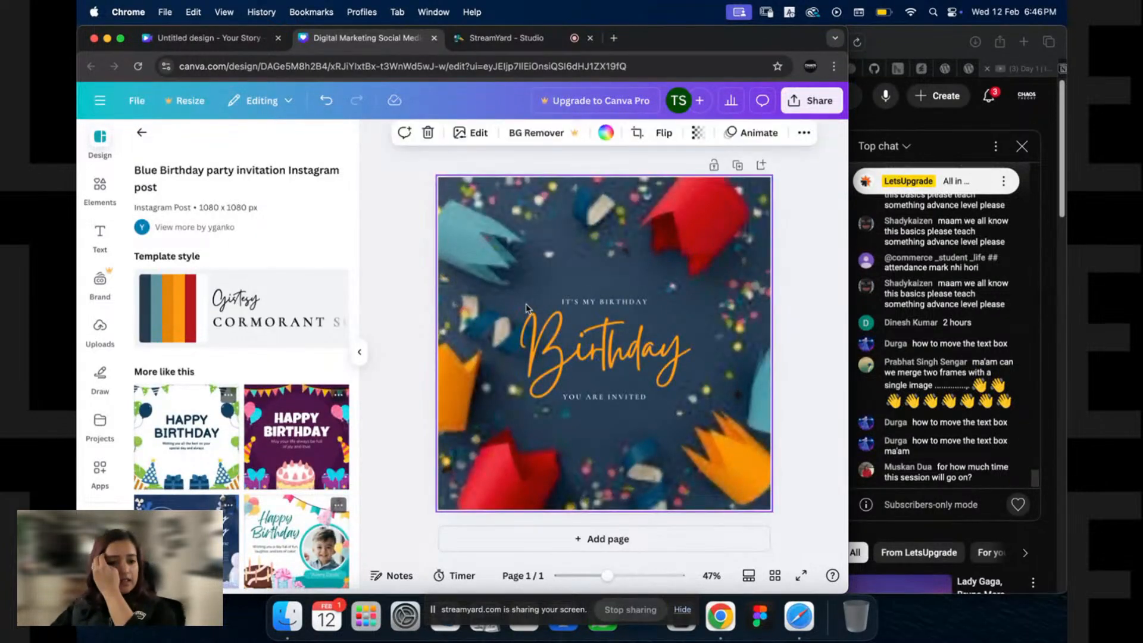
click(587, 303)
double_click(623, 302)
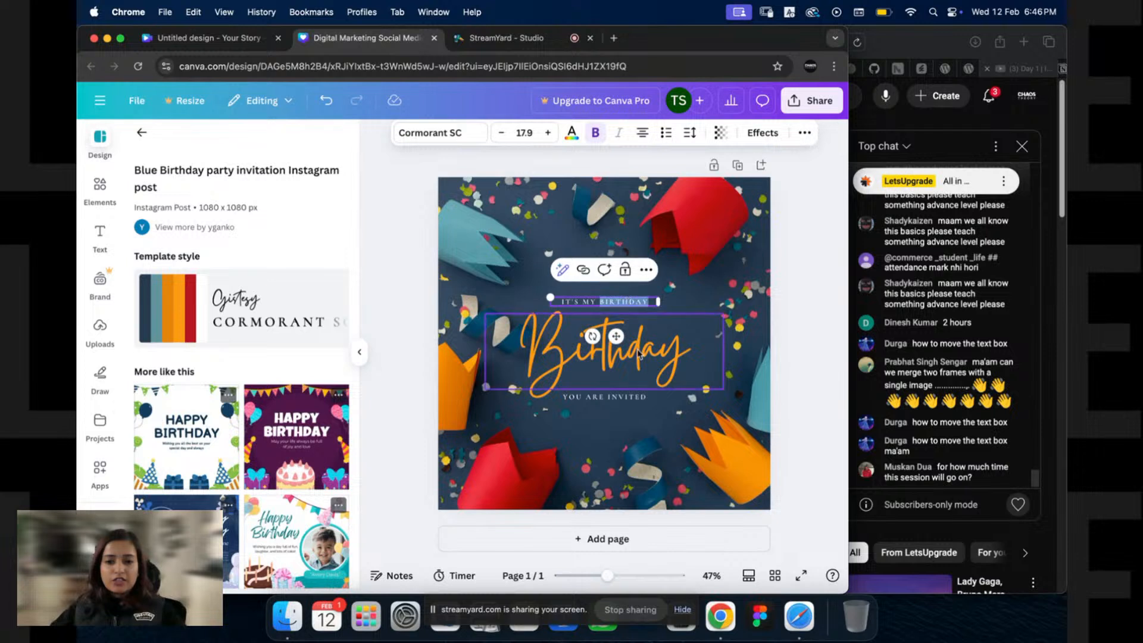
double_click(638, 354)
drag(638, 354, 629, 368)
click(608, 385)
double_click(589, 399)
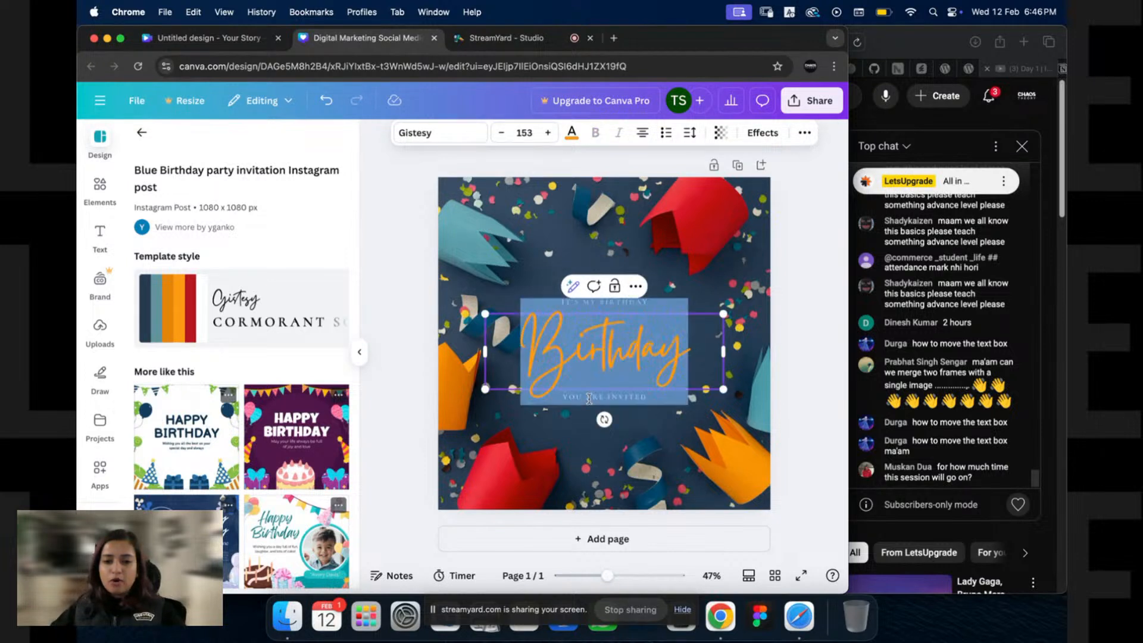
click(810, 333)
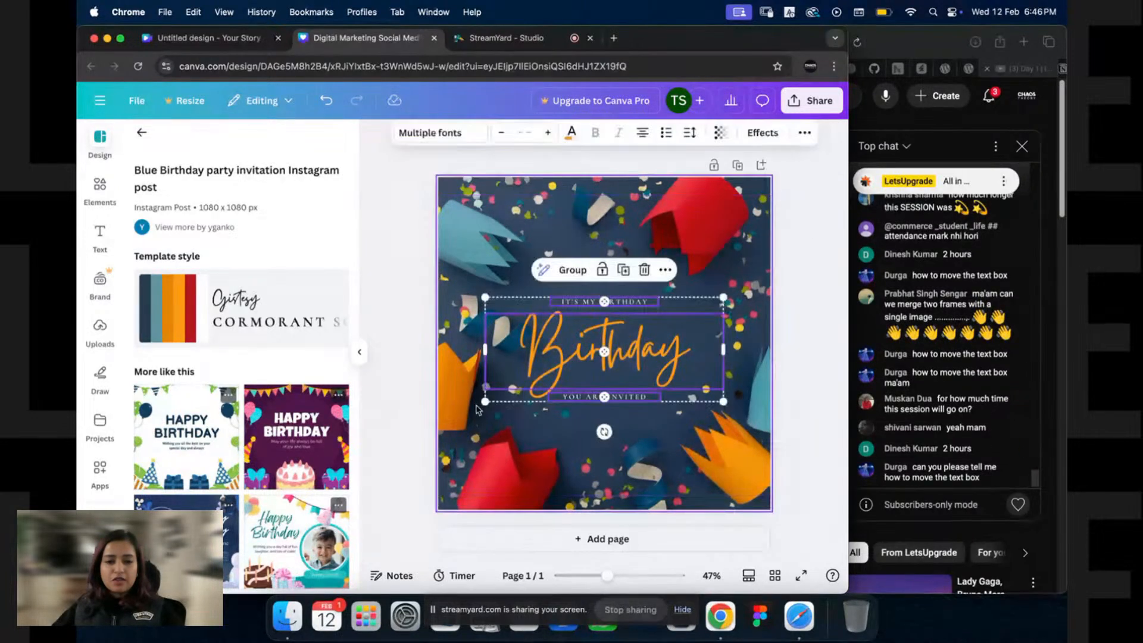
drag(786, 495, 506, 305)
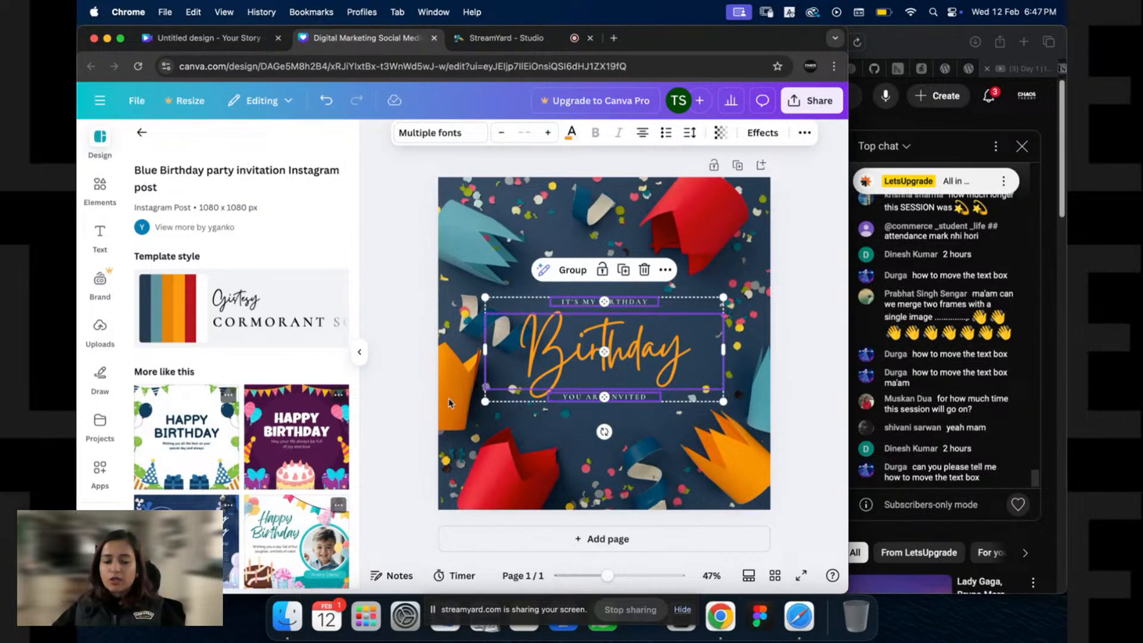
Step: Delete the template's background photo and all of its text boxes from the page
click(469, 338)
key(Delete)
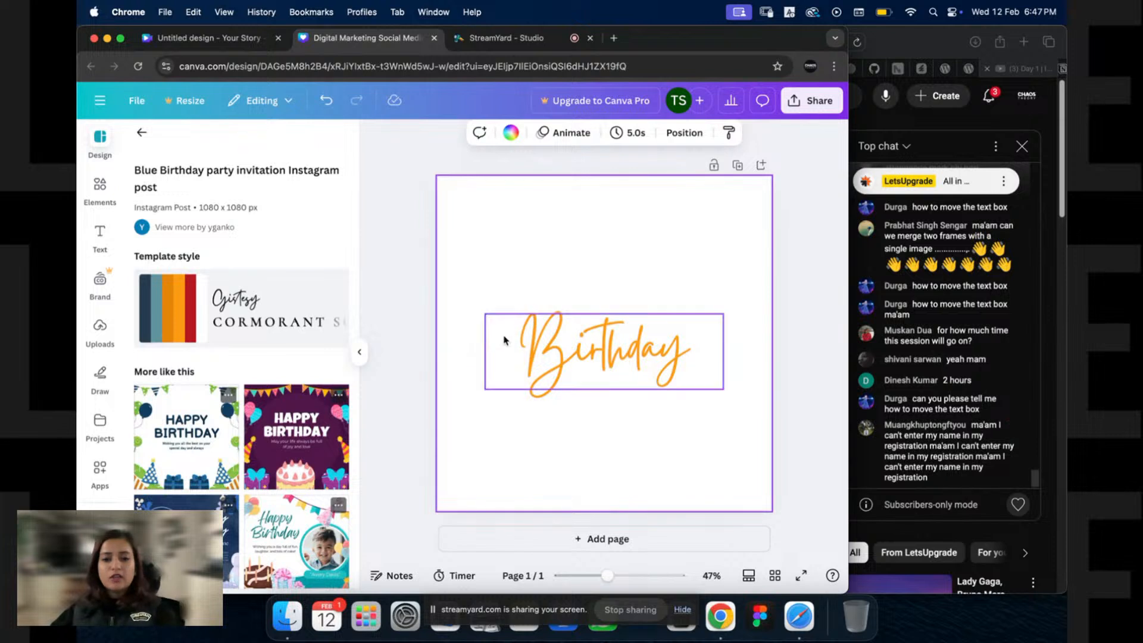
click(606, 346)
key(Delete)
drag(786, 208, 516, 440)
key(Delete)
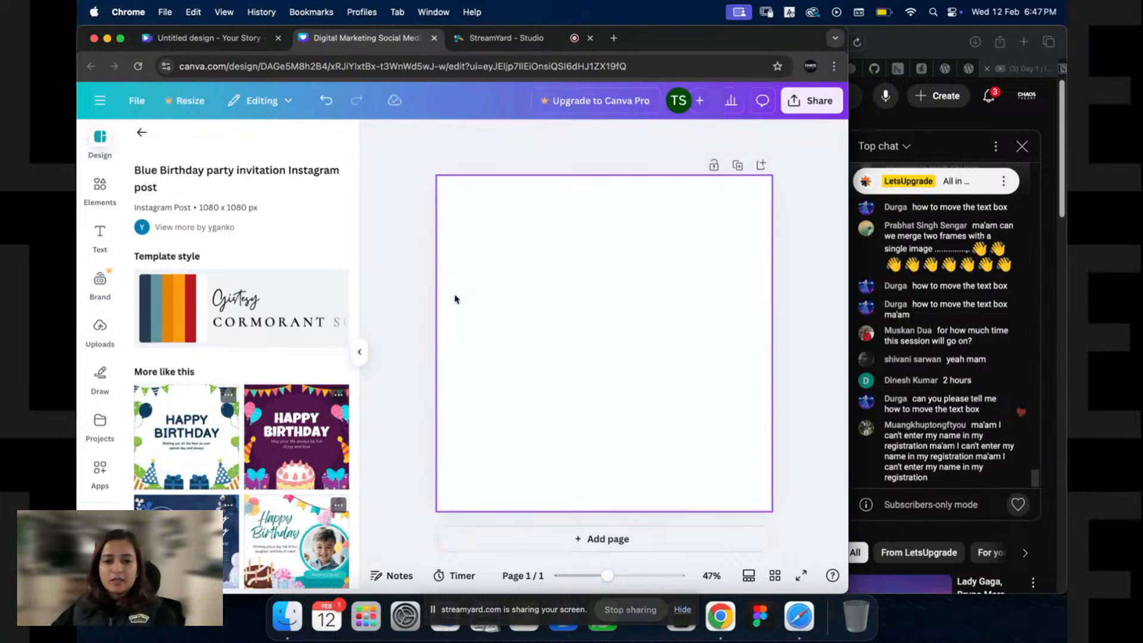
Step: Search the elements library for "floral background"
click(141, 132)
click(275, 138)
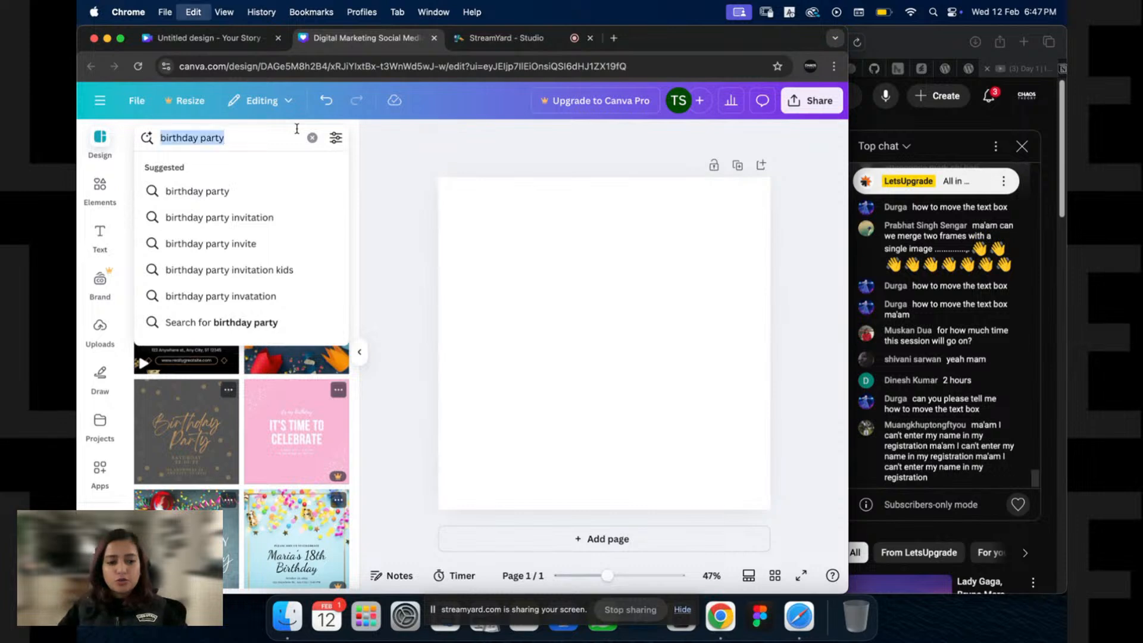
click(100, 184)
click(241, 138)
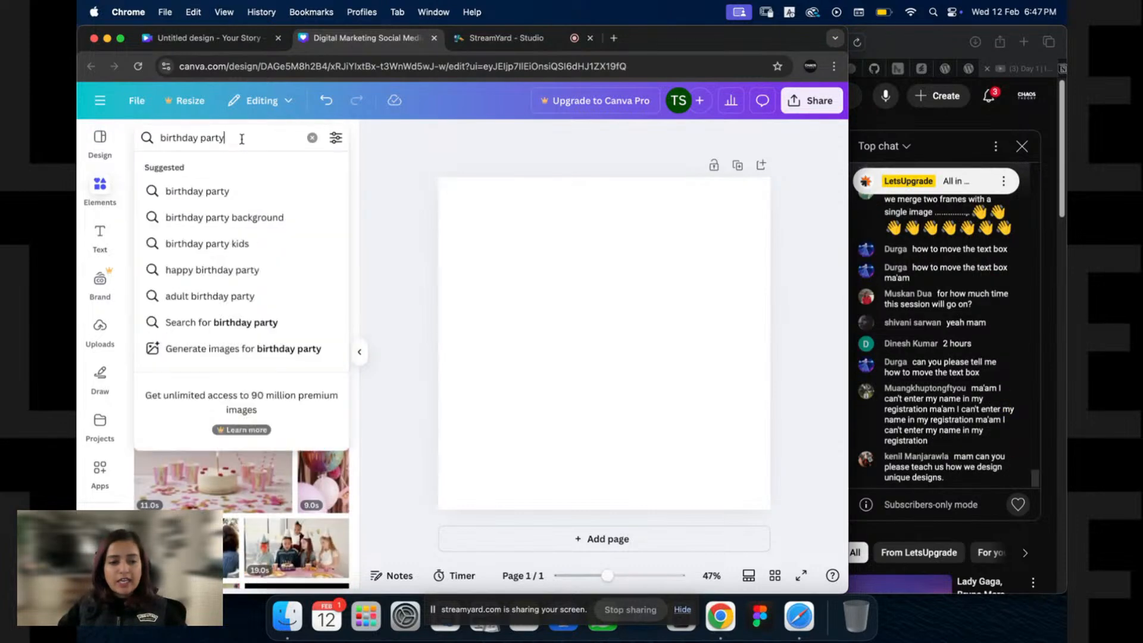
text(flo)
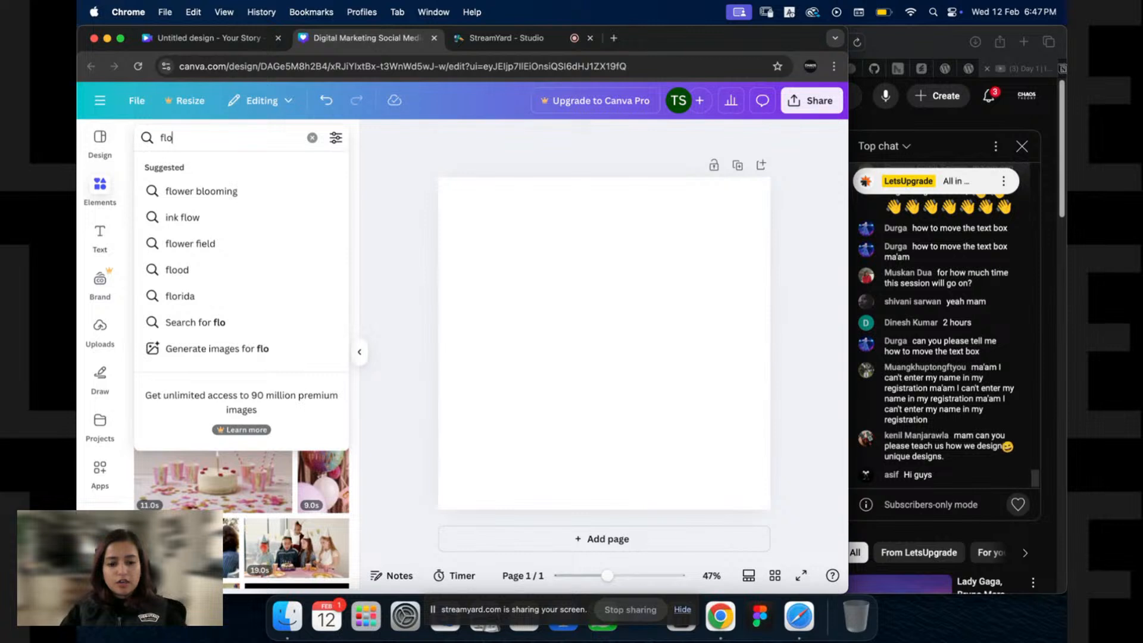
text(ral)
key(BackSpace)
key(BackSpace)
key(BackSpace)
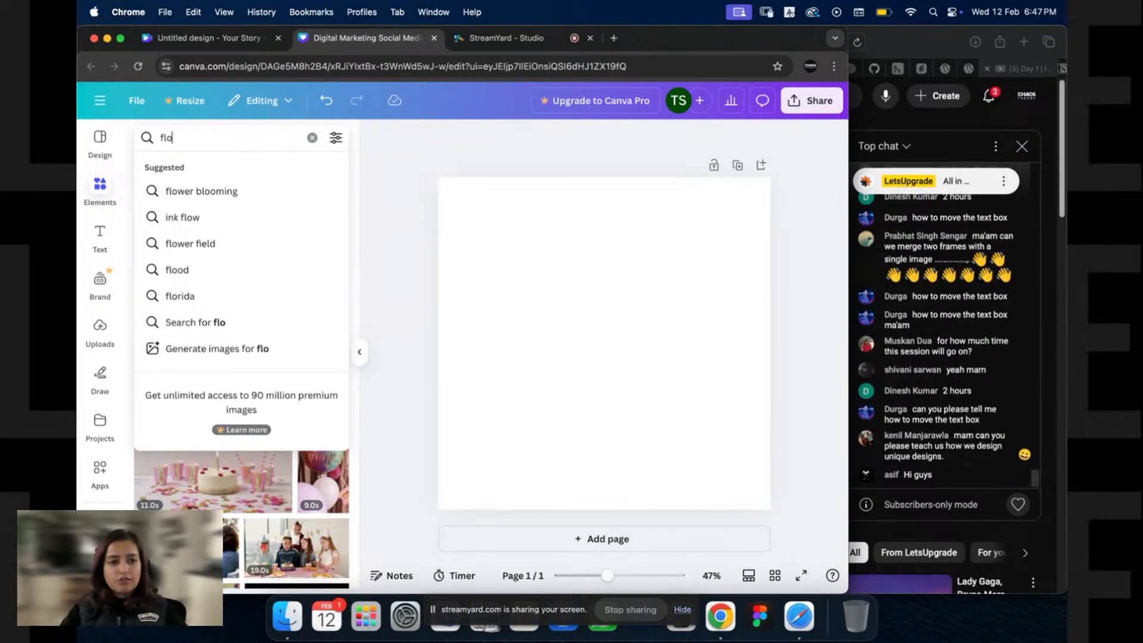
text(ral background)
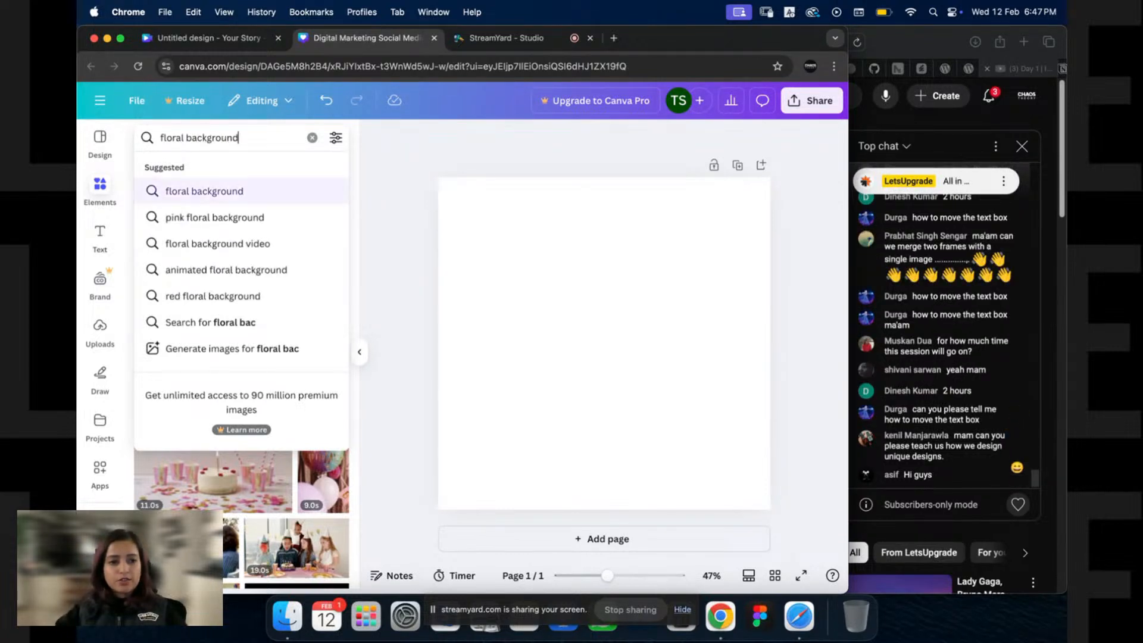
key(Return)
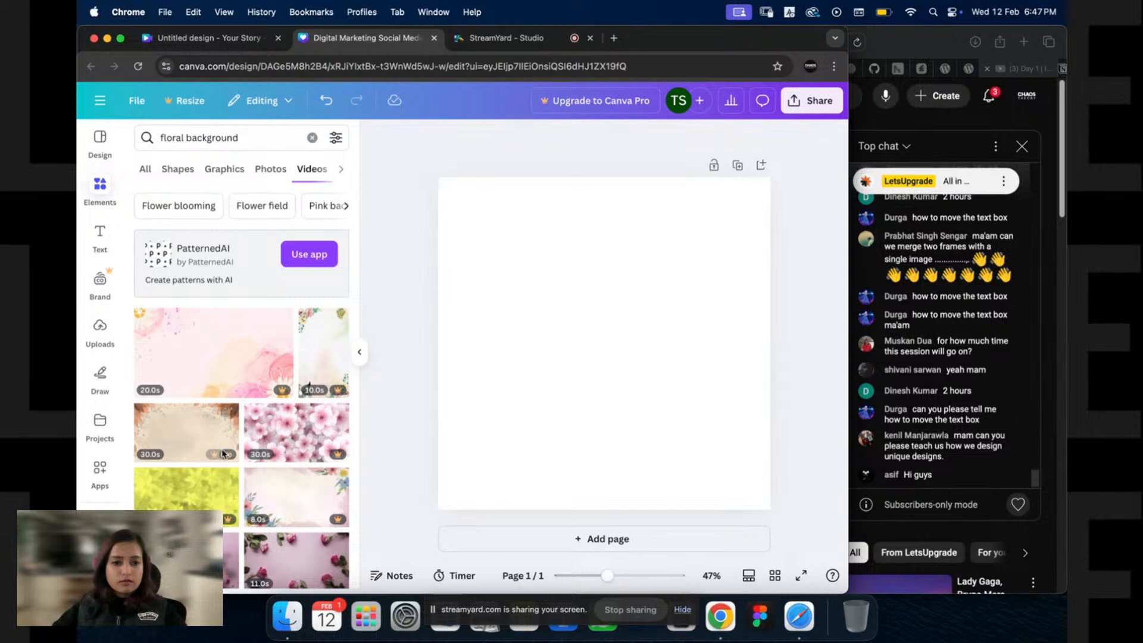
Step: Browse the floral background videos, and switch the results to photos
scroll(261, 369, down, 10)
scroll(260, 379, down, 6)
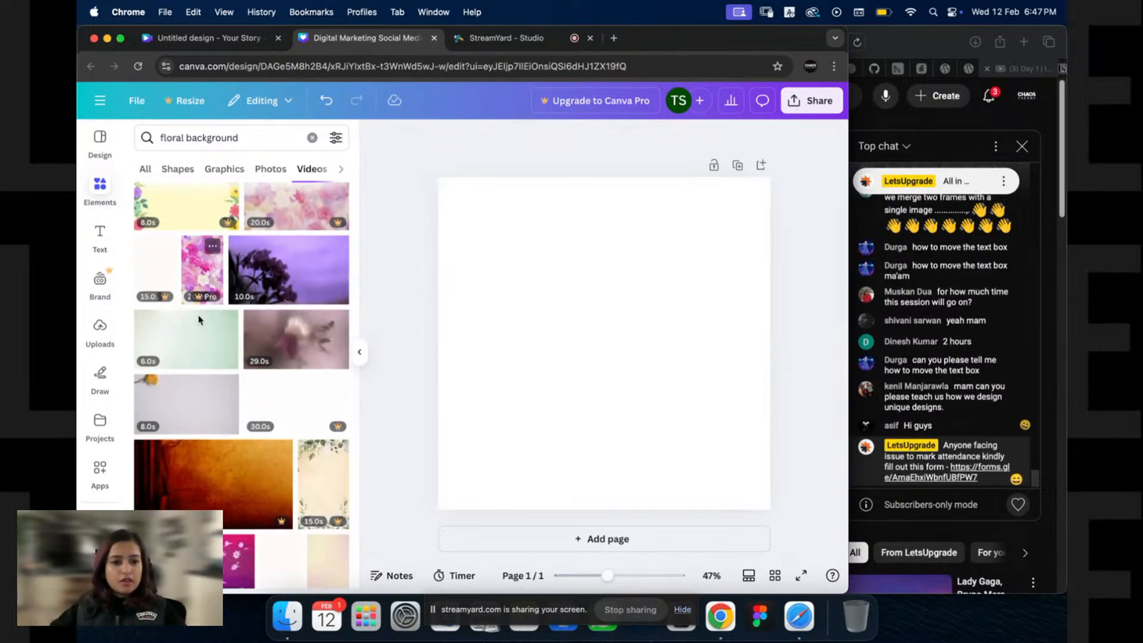
scroll(202, 315, down, 3)
click(271, 171)
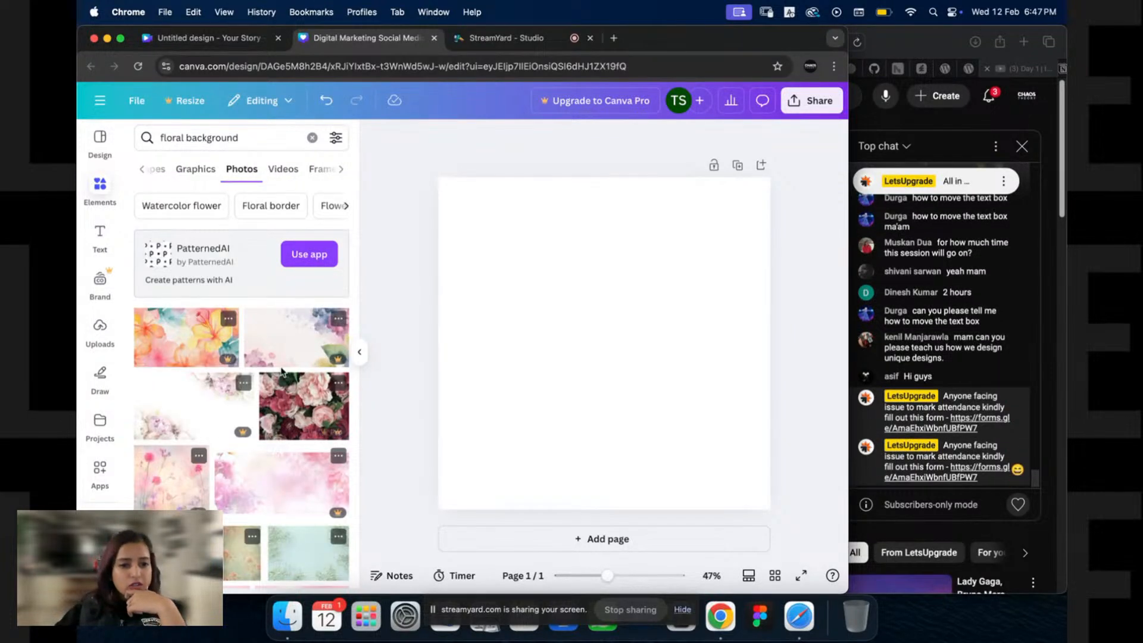
scroll(281, 370, down, 2)
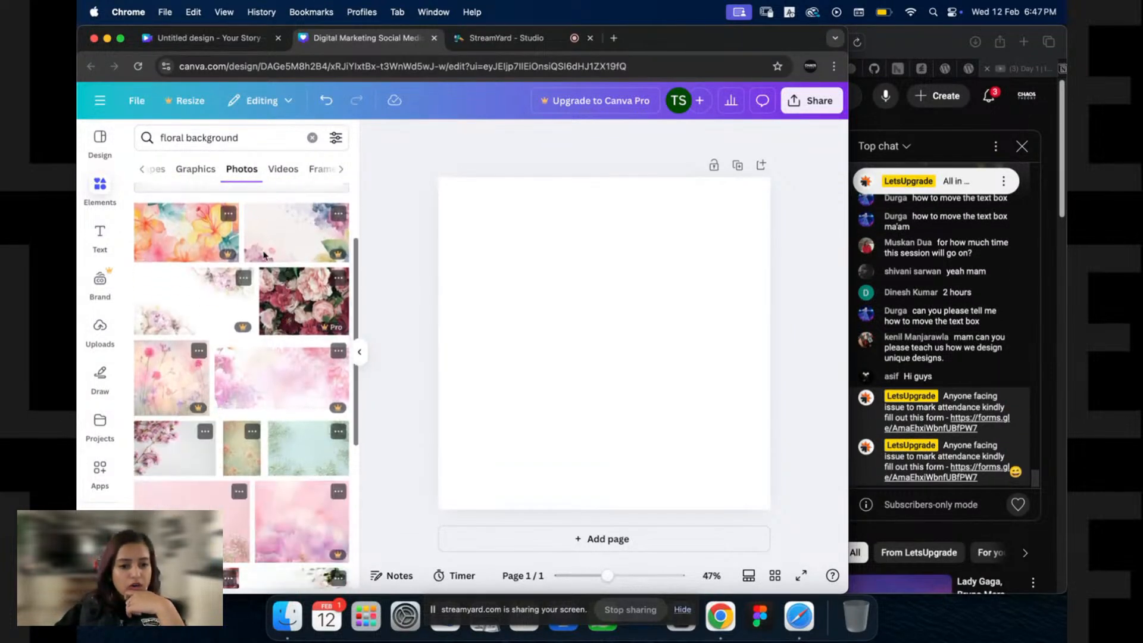
Step: Filter the floral background photos to static images with square orientation, and browse the filtered results
click(337, 139)
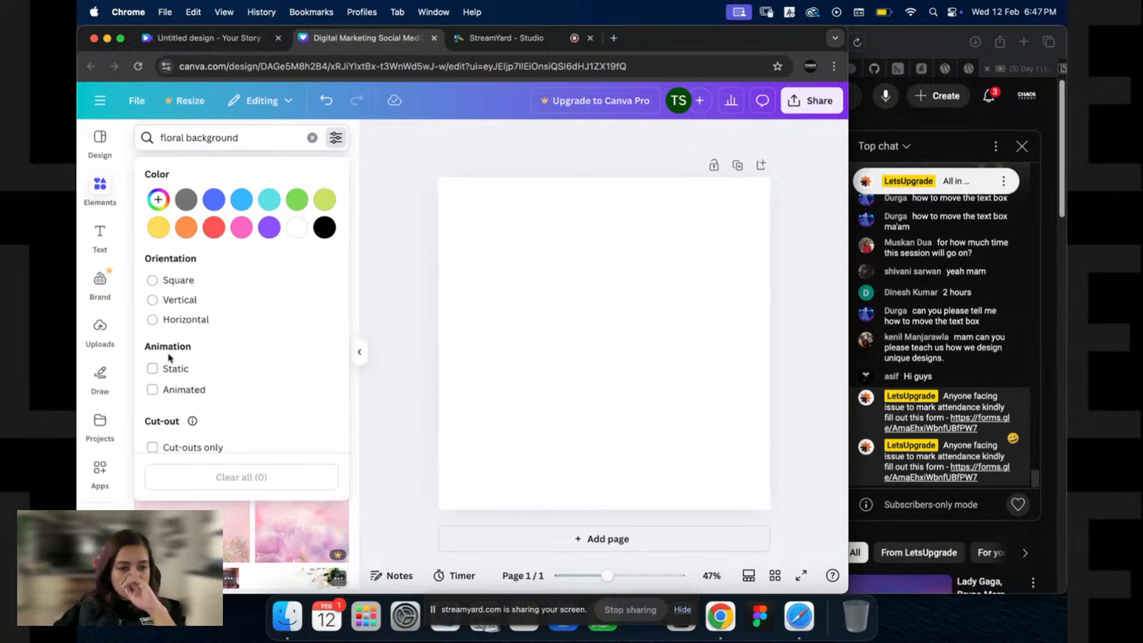
scroll(199, 375, down, 1)
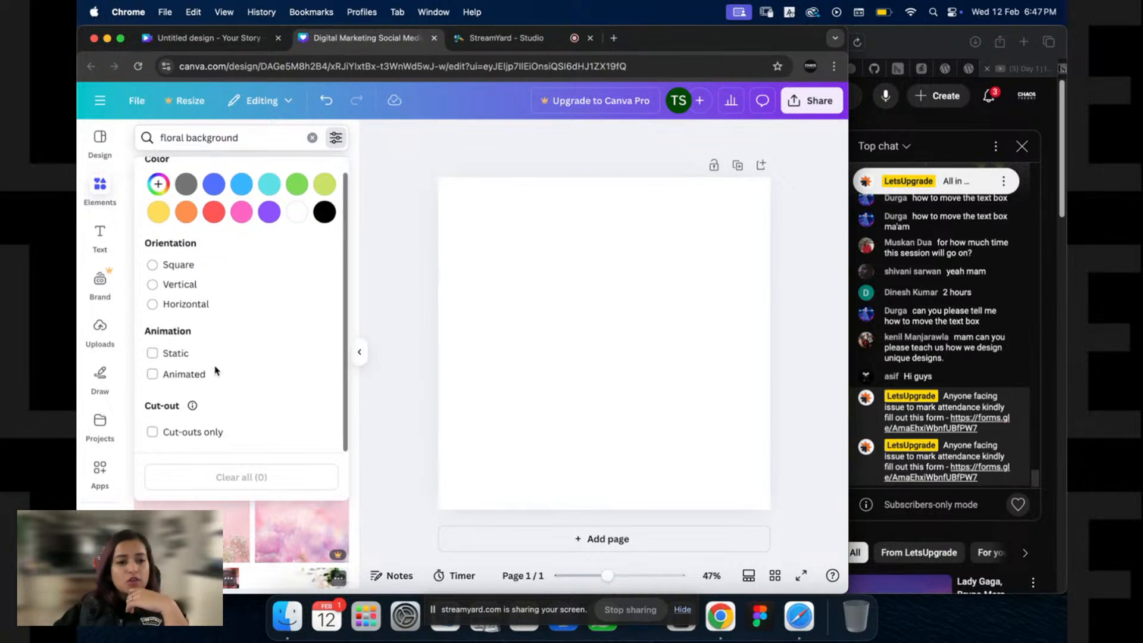
scroll(199, 340, up, 1)
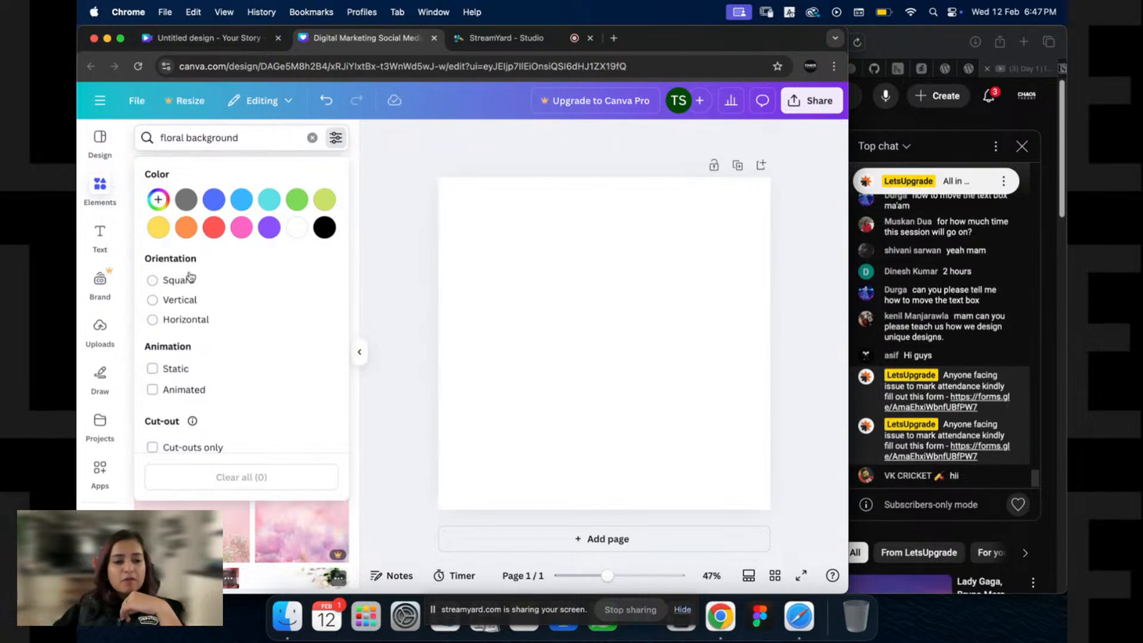
click(172, 369)
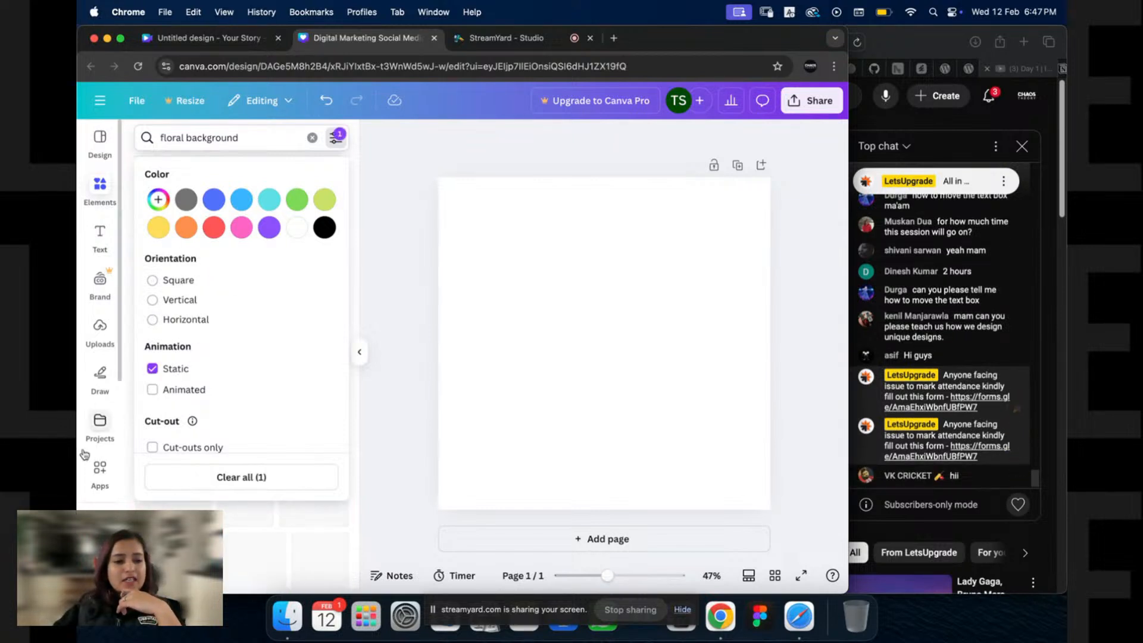
click(176, 281)
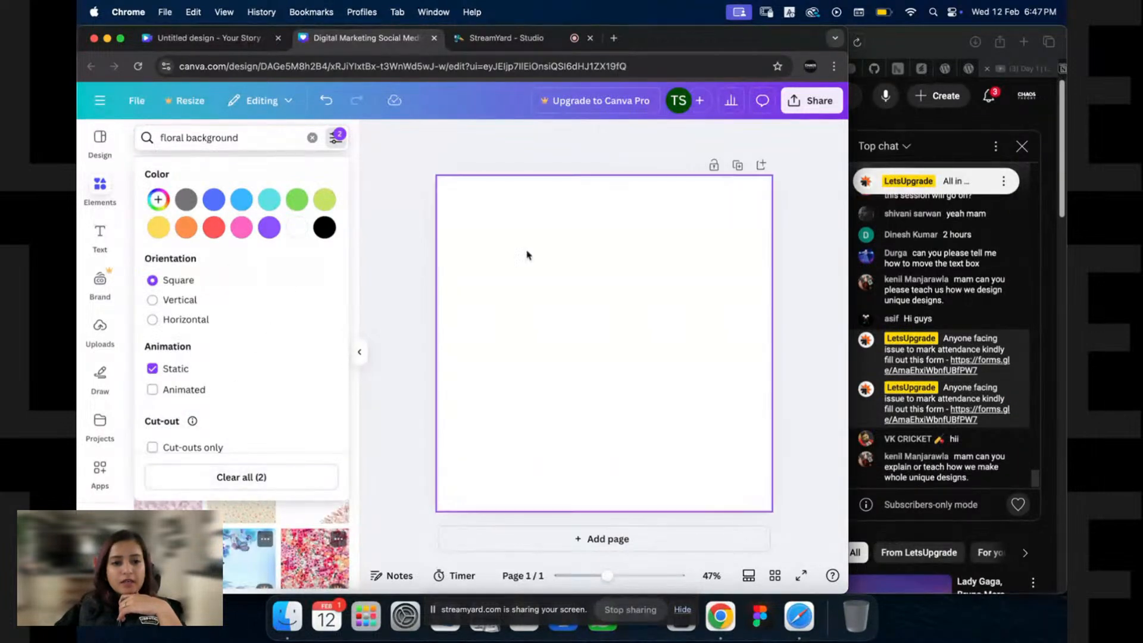
click(335, 138)
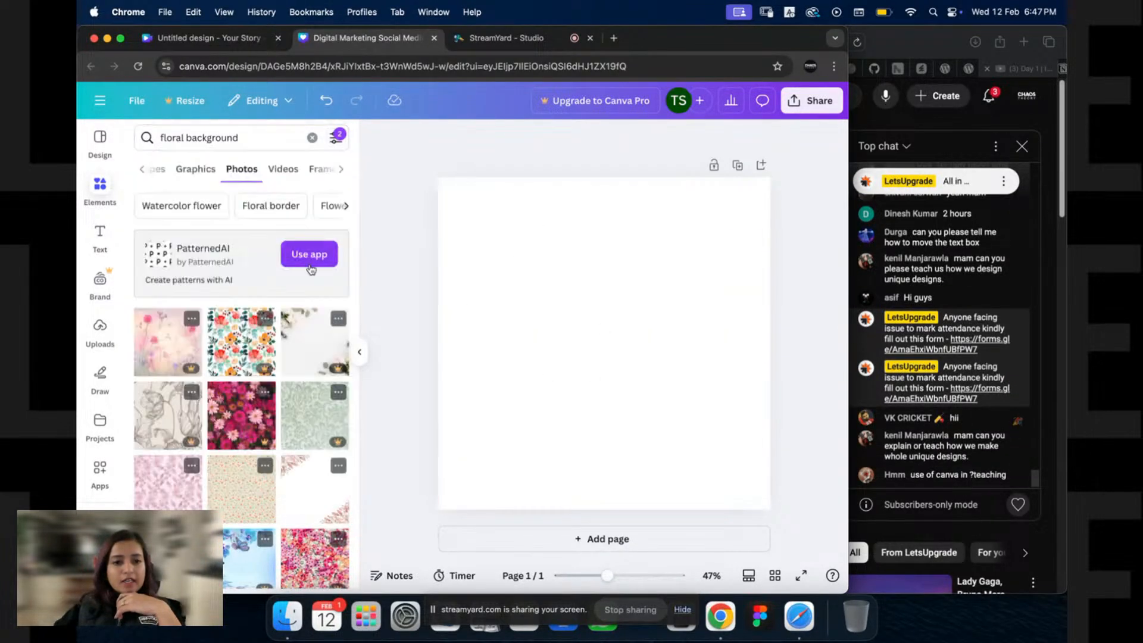
scroll(197, 417, down, 3)
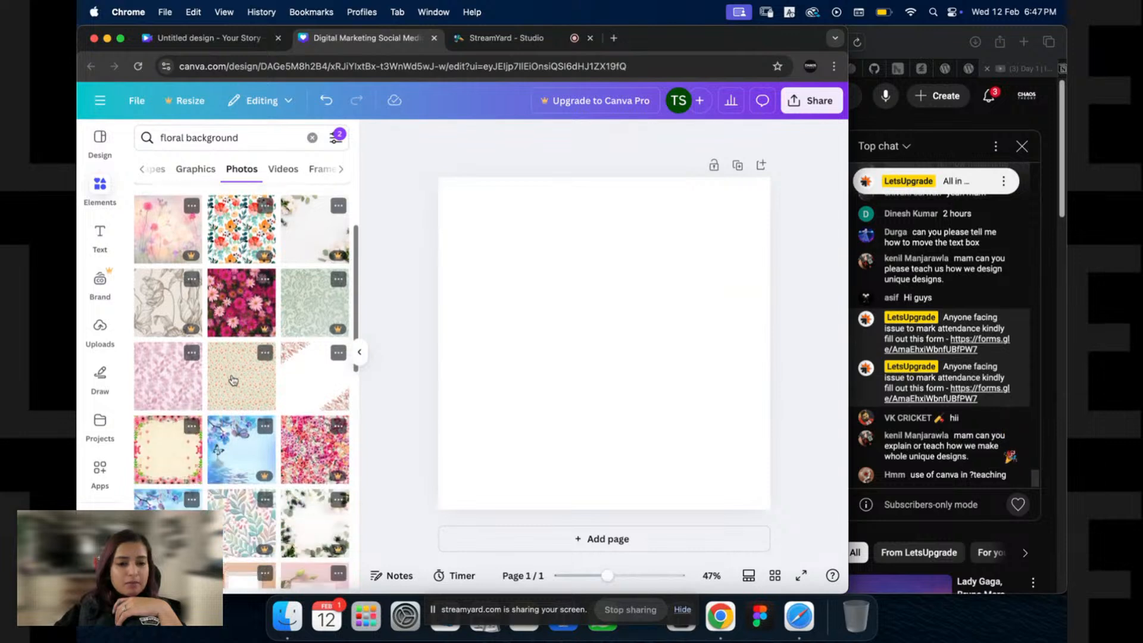
scroll(216, 416, down, 5)
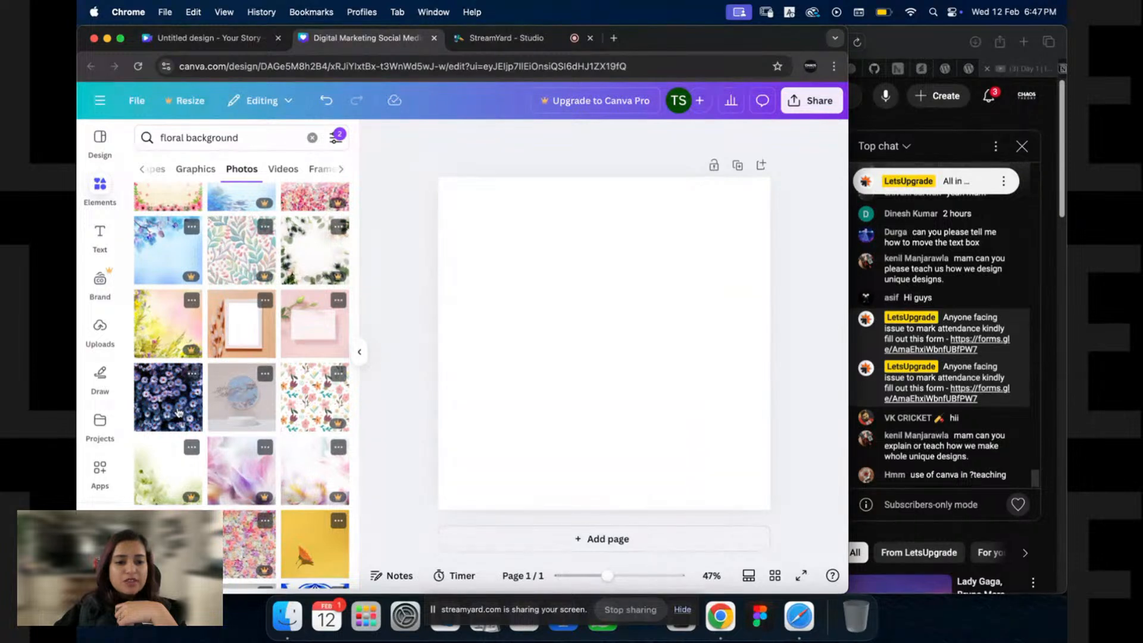
scroll(206, 401, down, 3)
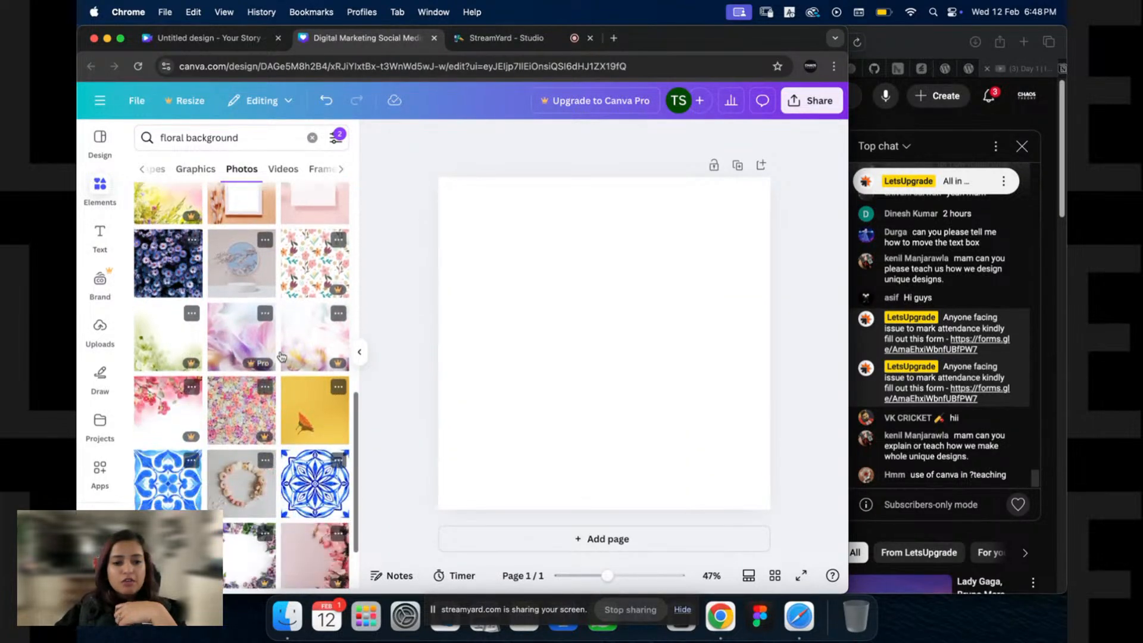
scroll(232, 417, down, 3)
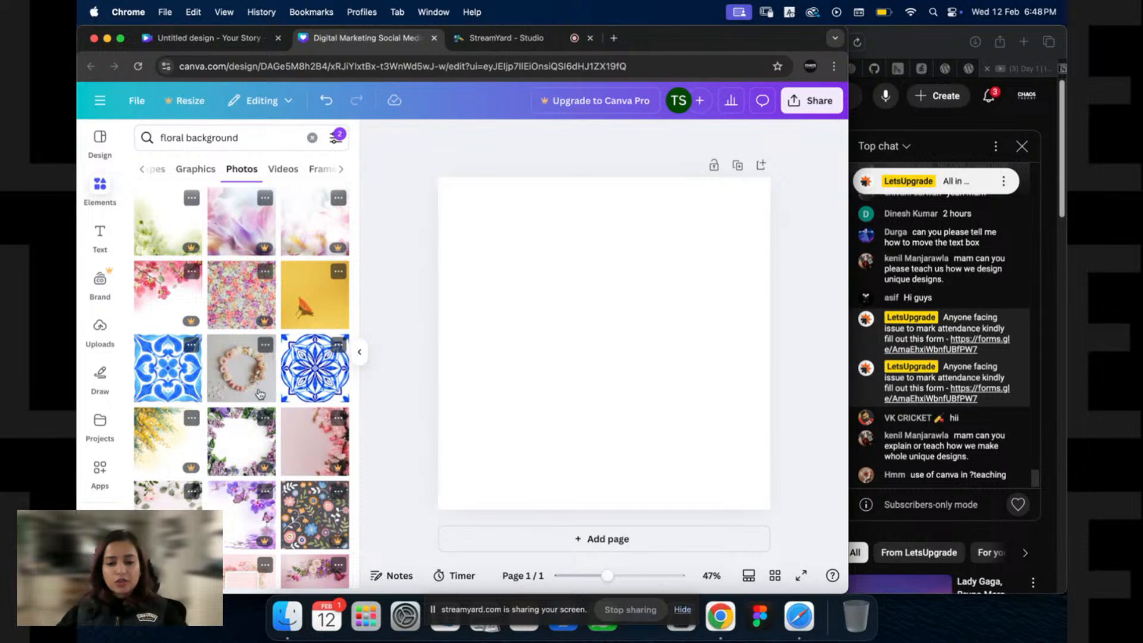
Step: Find the Pexels stock photo website through a web search in a new browser tab and open it
key(super+t)
text(pexe)
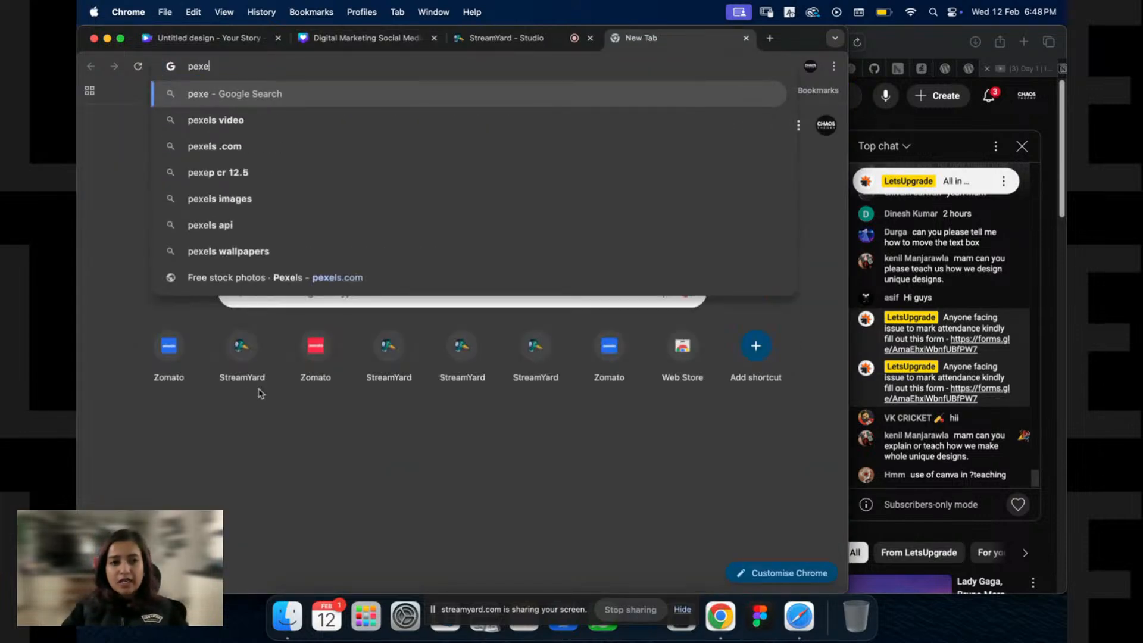
text(ls)
key(Return)
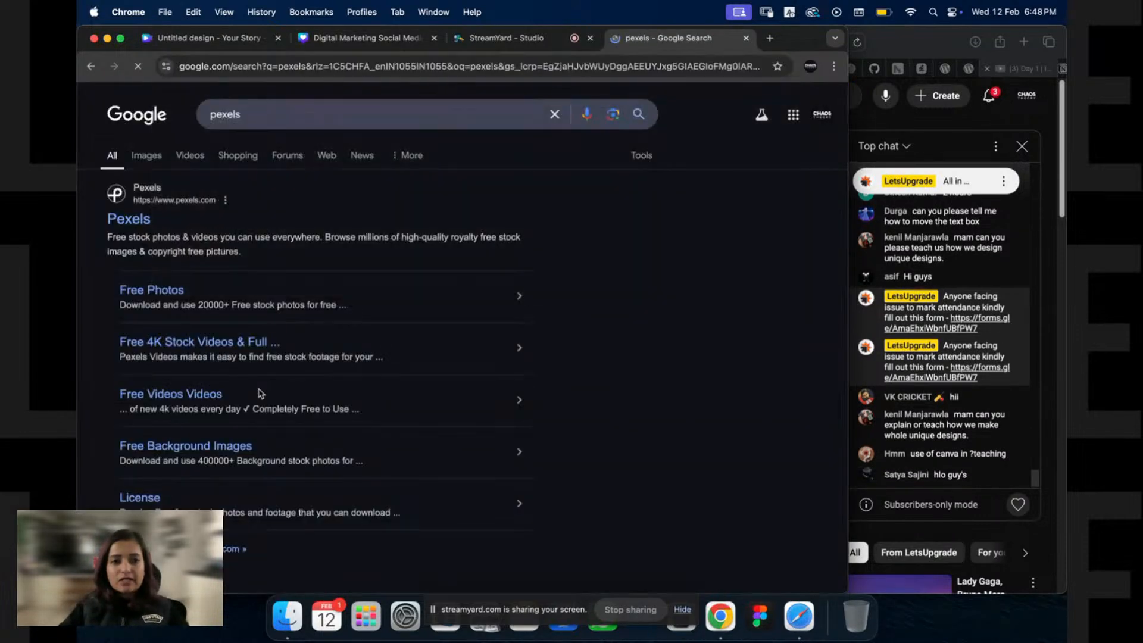
click(138, 223)
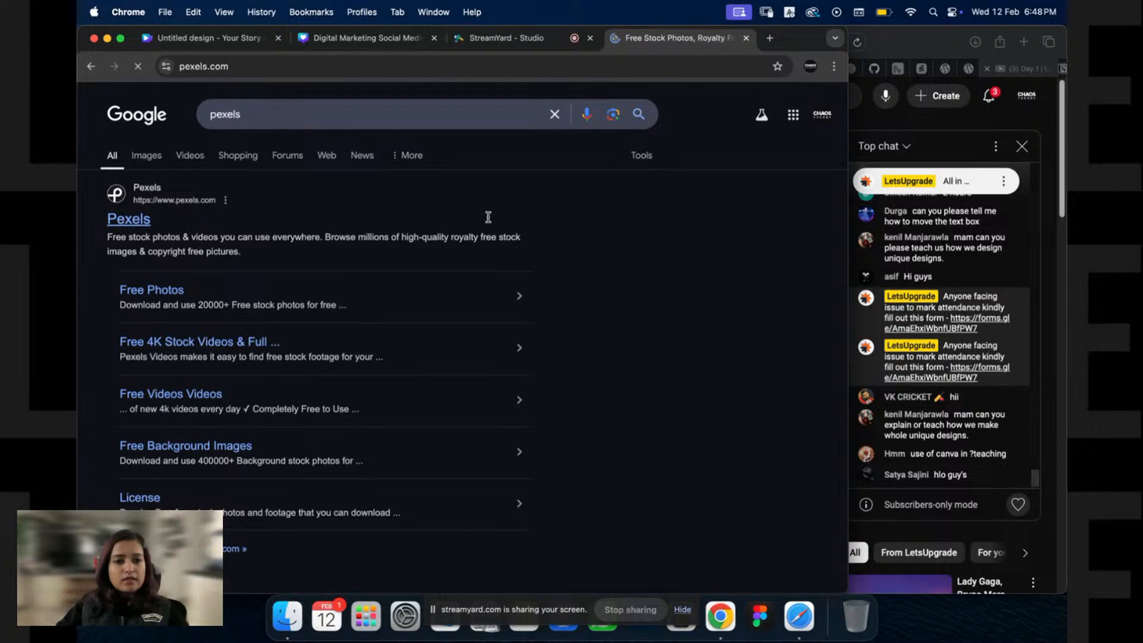
Step: Search the Pexels photos for "floral background" and browse the results
click(416, 362)
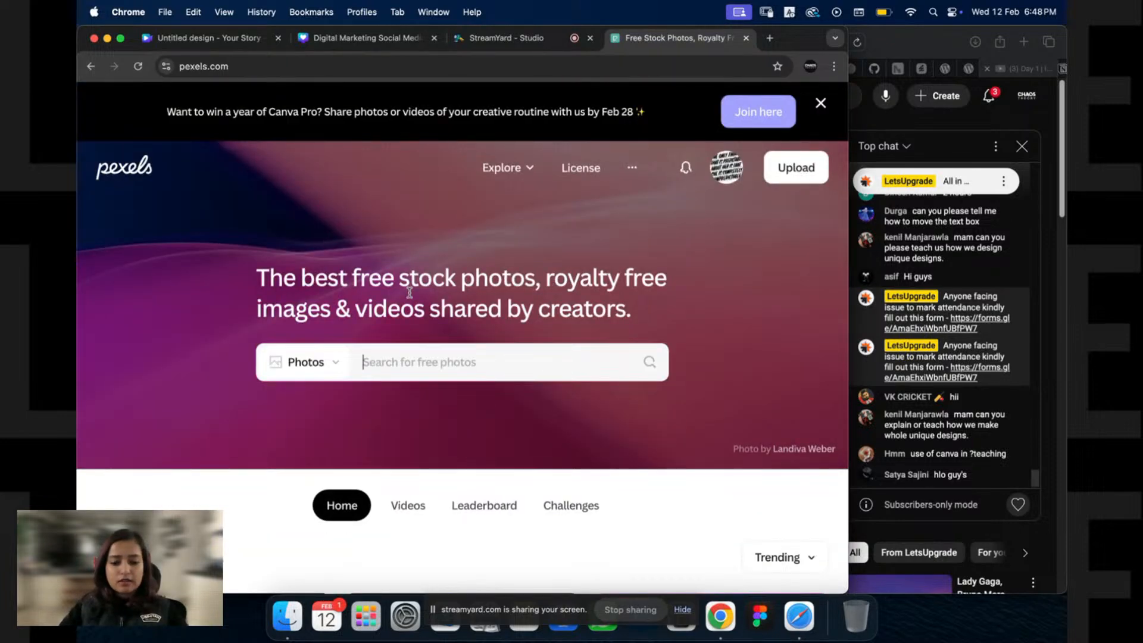
text(floral back)
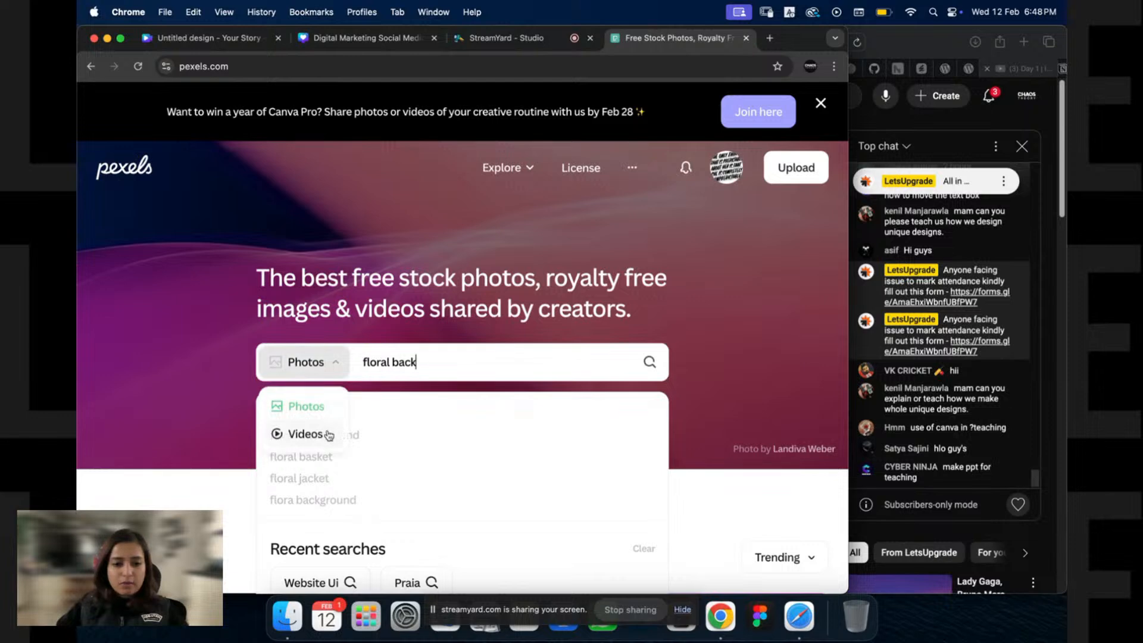
click(365, 442)
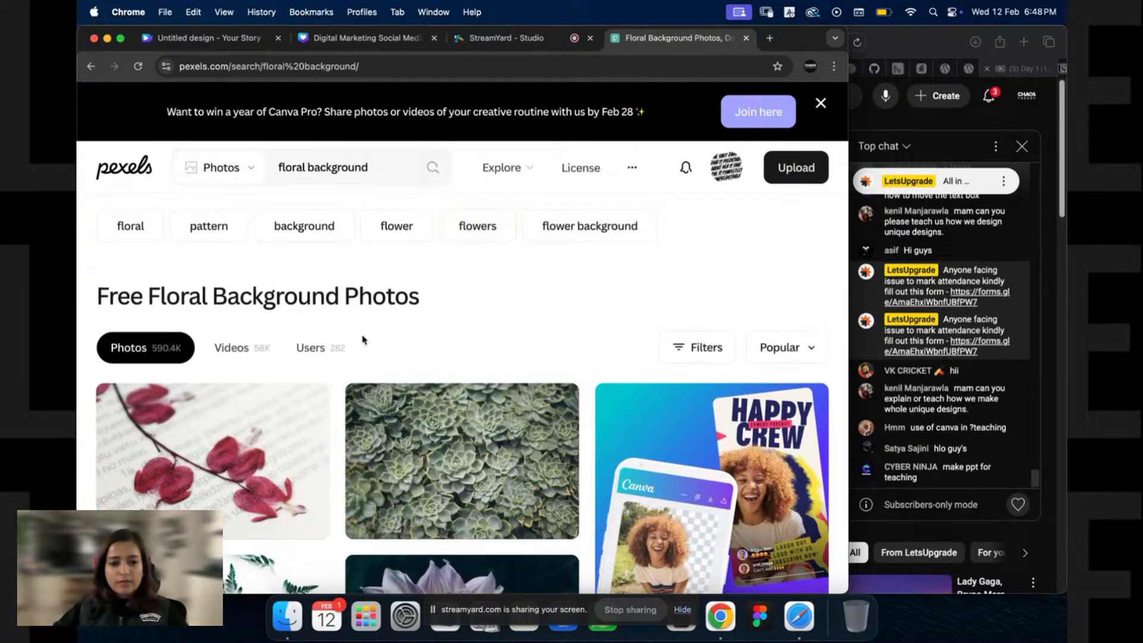
scroll(343, 363, down, 5)
scroll(342, 362, down, 15)
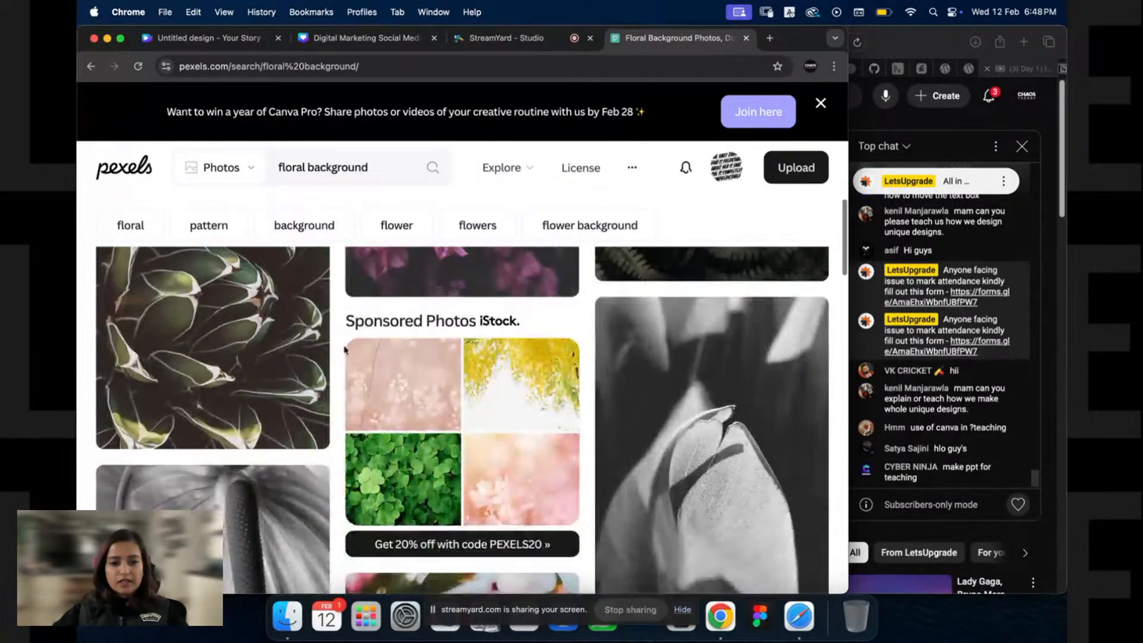
scroll(342, 333, down, 5)
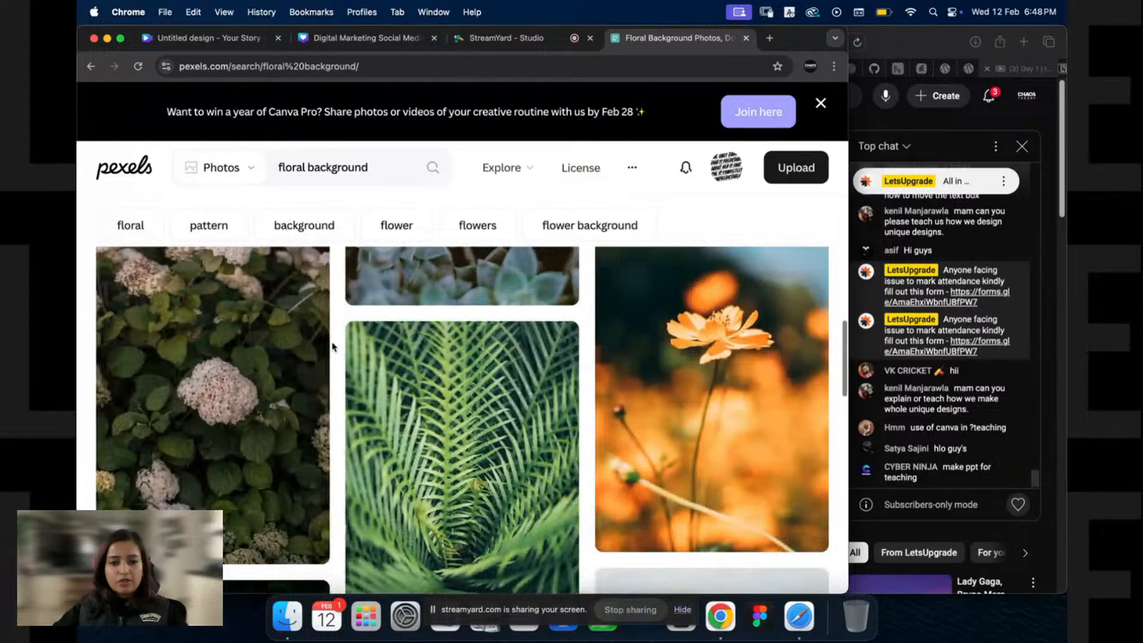
Step: Open the close-up photo of vivid scarlet blossoms from the Pexels results and copy the image
scroll(332, 347, up, 5)
click(206, 473)
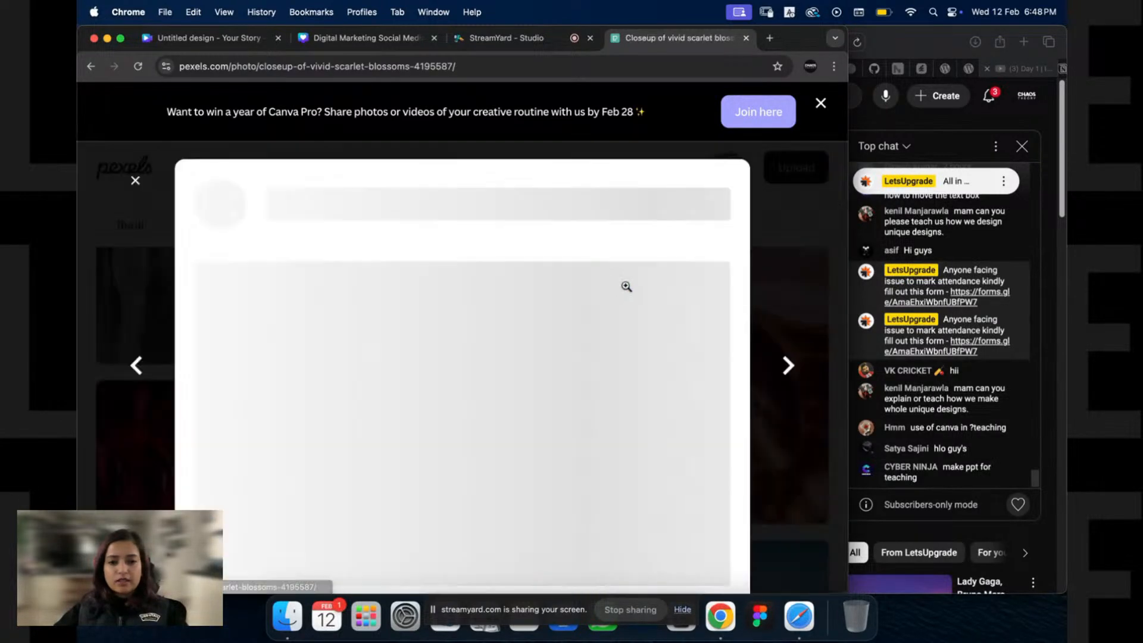
right_click(446, 400)
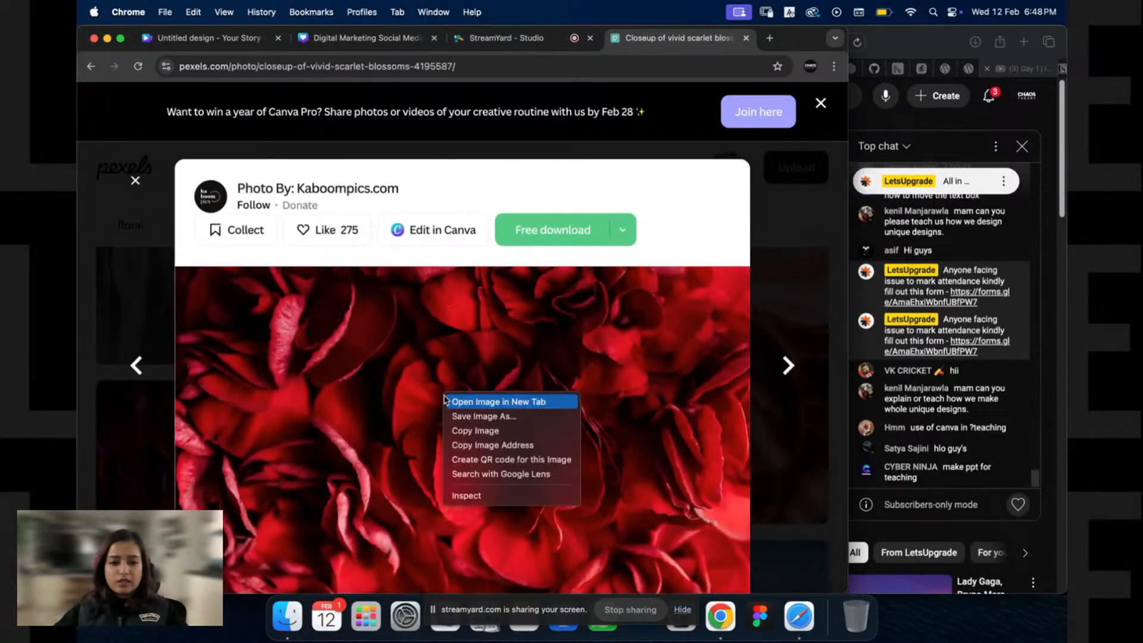
click(474, 430)
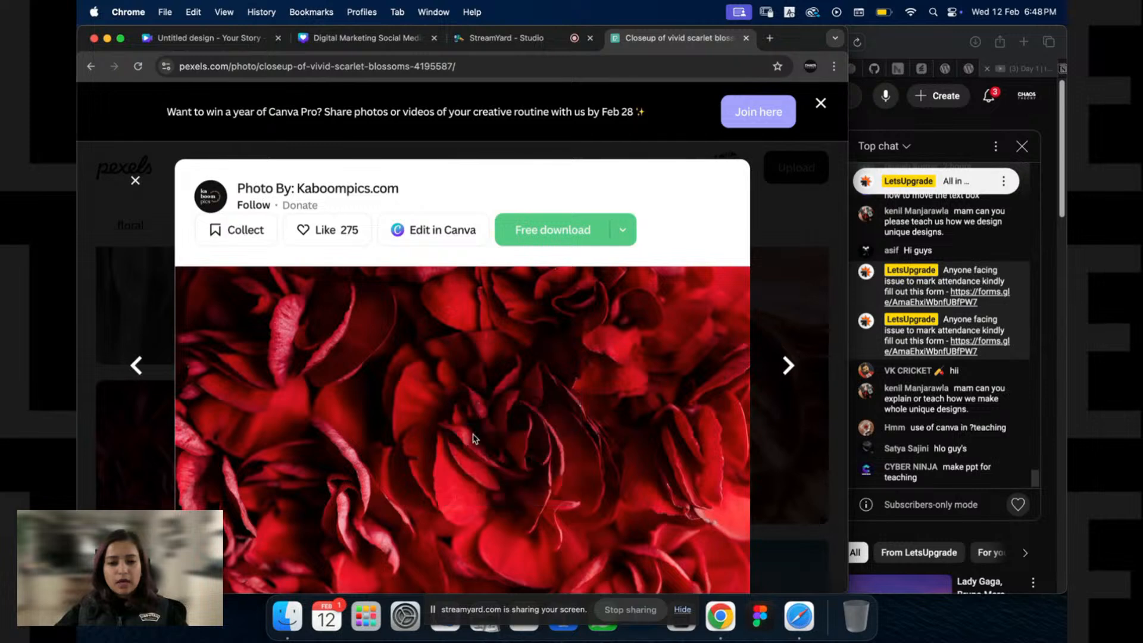
right_click(487, 393)
click(504, 429)
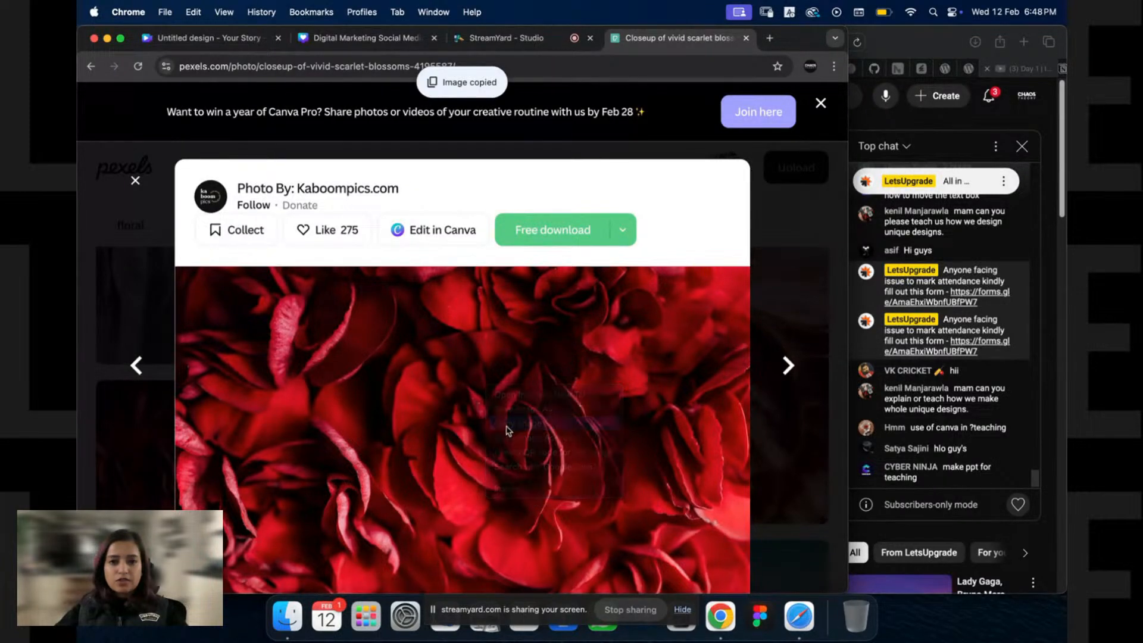
Step: Switch back to the blank Canva design and paste the copied red flower photo onto the page
key(ctrl+shift+Tab)
key(ctrl+shift+Tab)
click(563, 291)
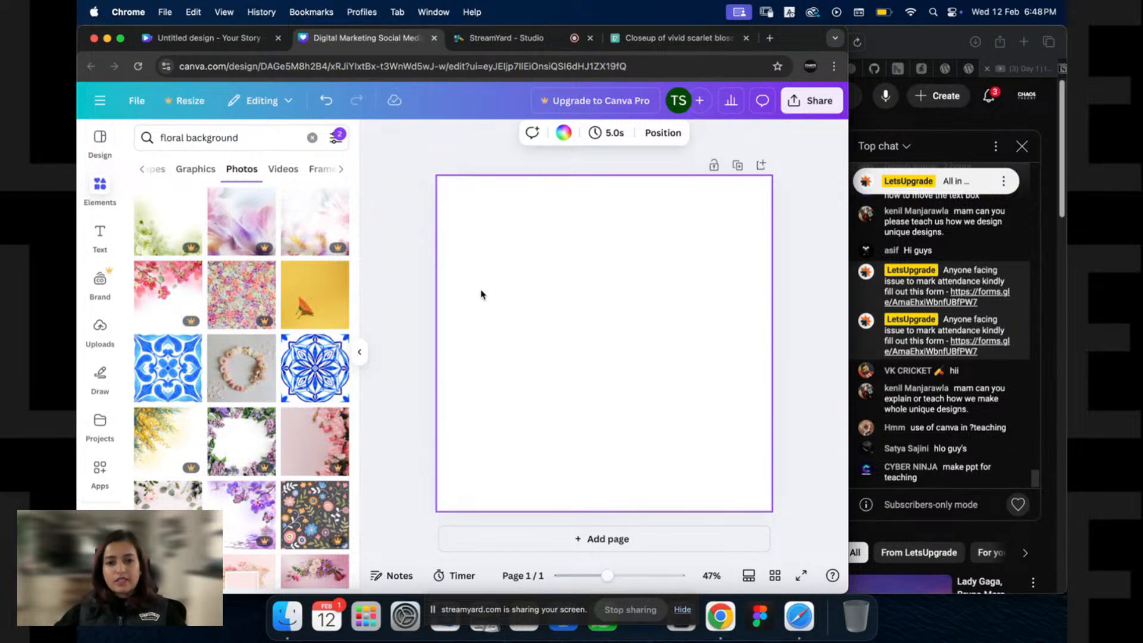
key(super+v)
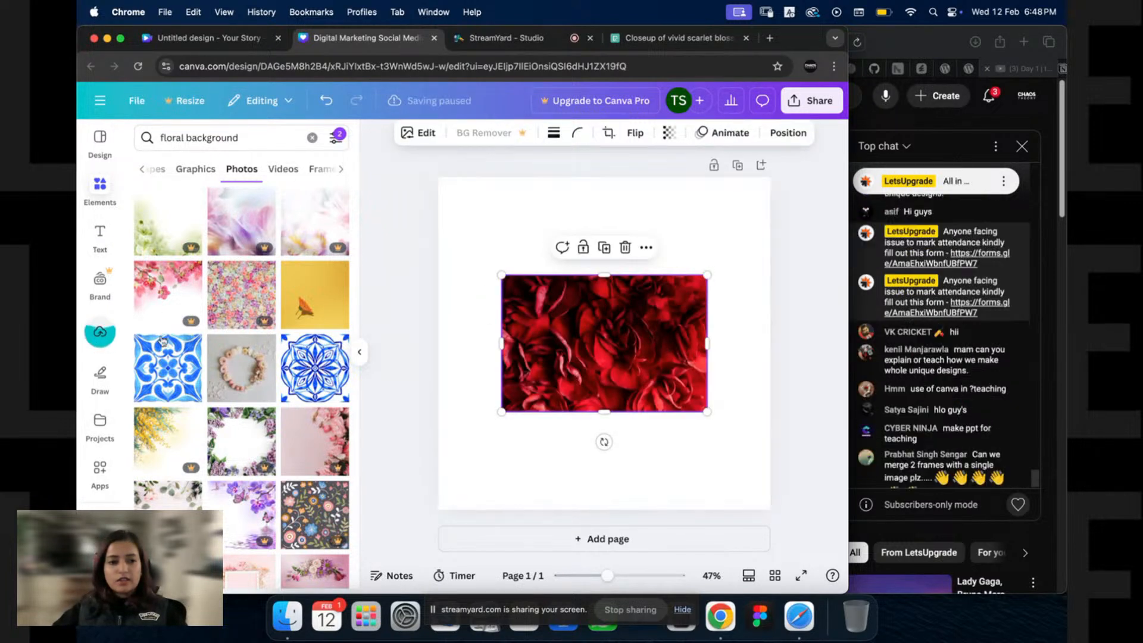
Step: Check the pasted flower photo among the uploaded images, and collapse the side panel
click(100, 331)
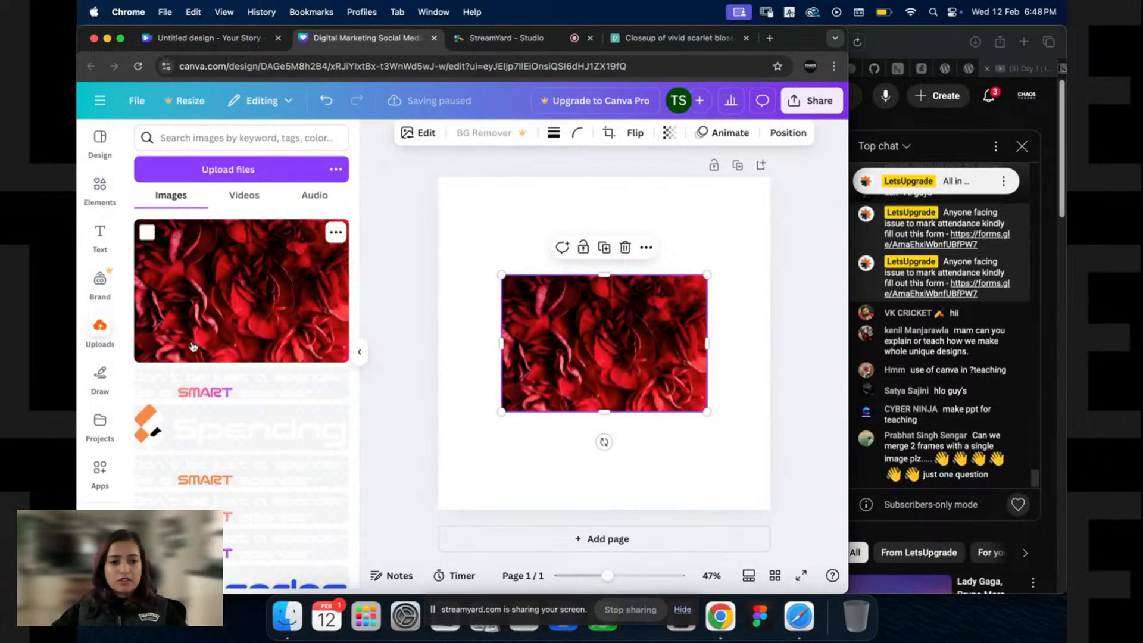
click(358, 352)
mouse_move(111, 344)
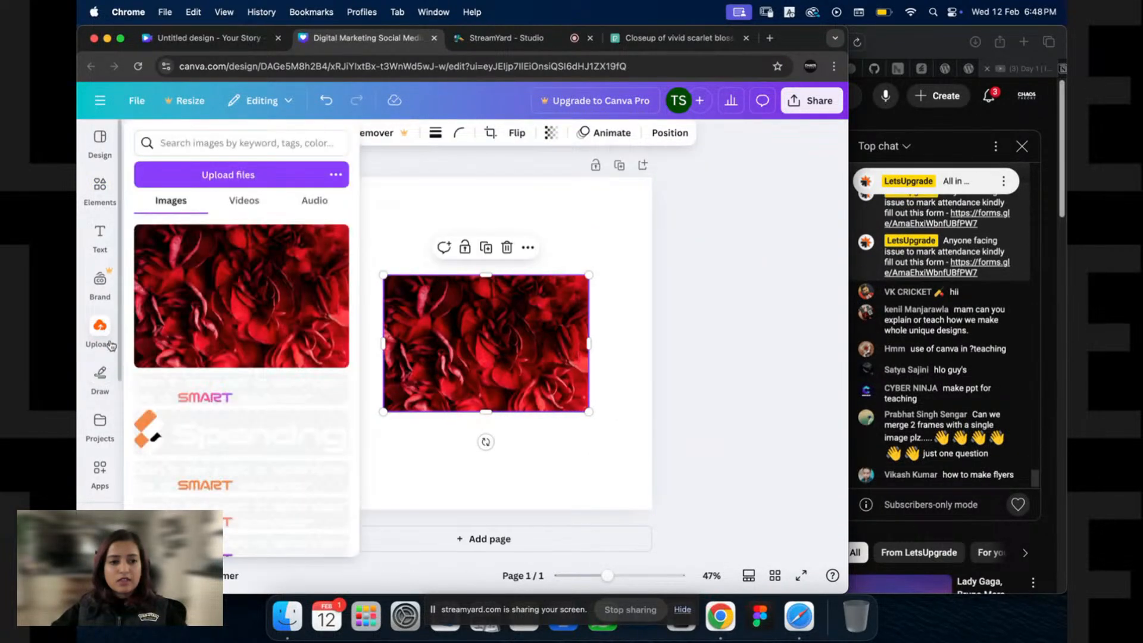
click(459, 209)
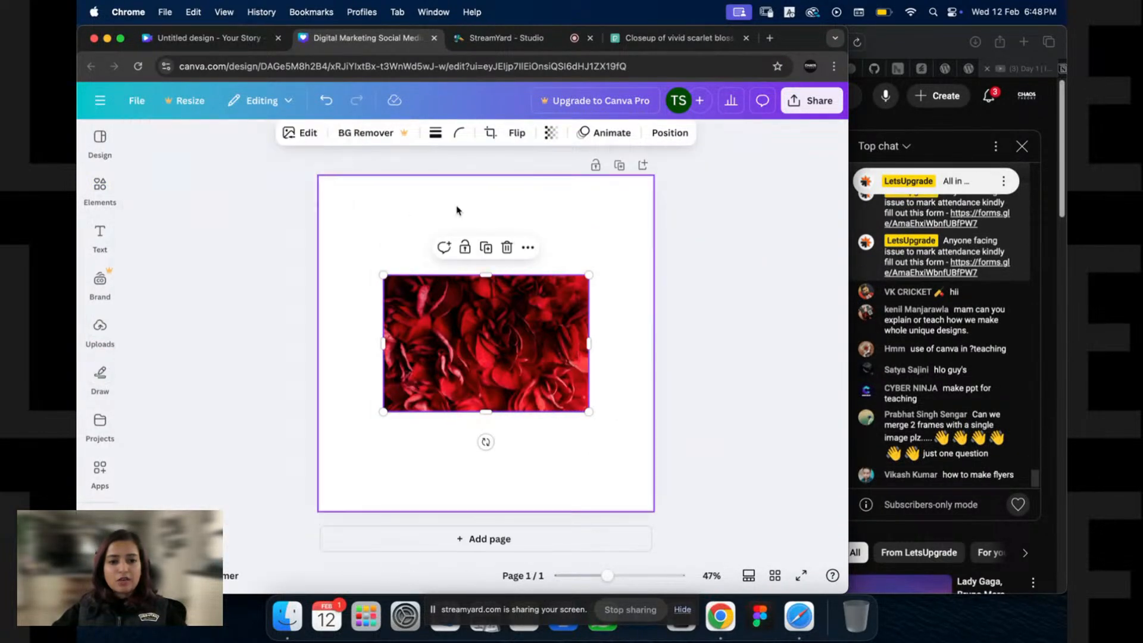
Step: Try to stretch the flower photo upward from its upper edge, and undo the change
click(538, 331)
drag(482, 275, 477, 237)
key(super+z)
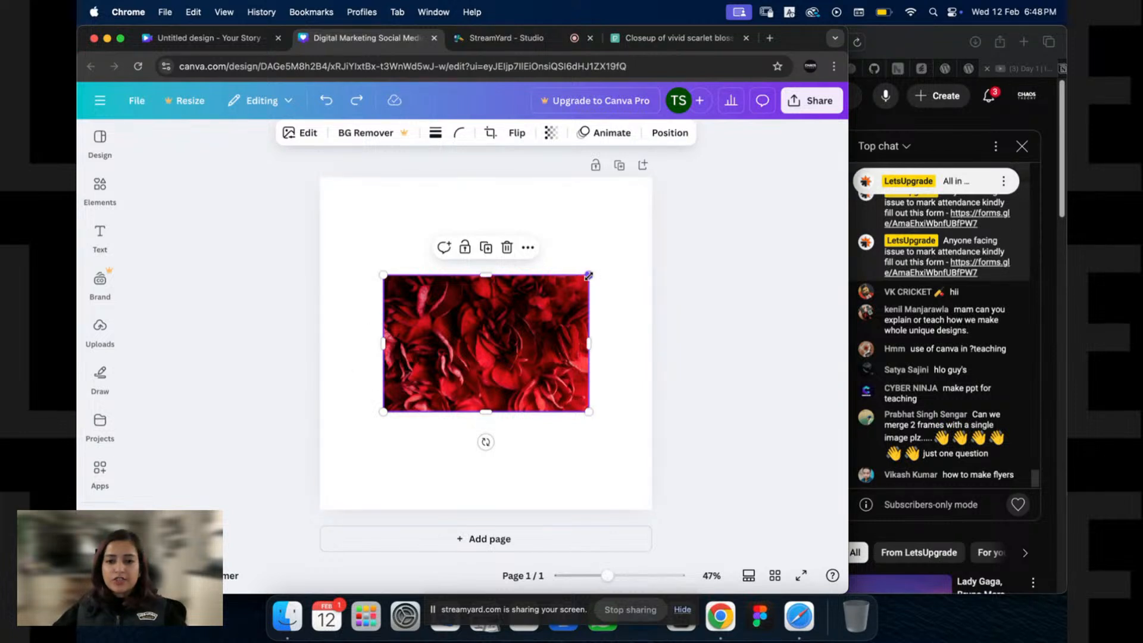
Step: Enlarge the red flower photo and extend its edges until it covers the whole square page
drag(588, 275, 648, 223)
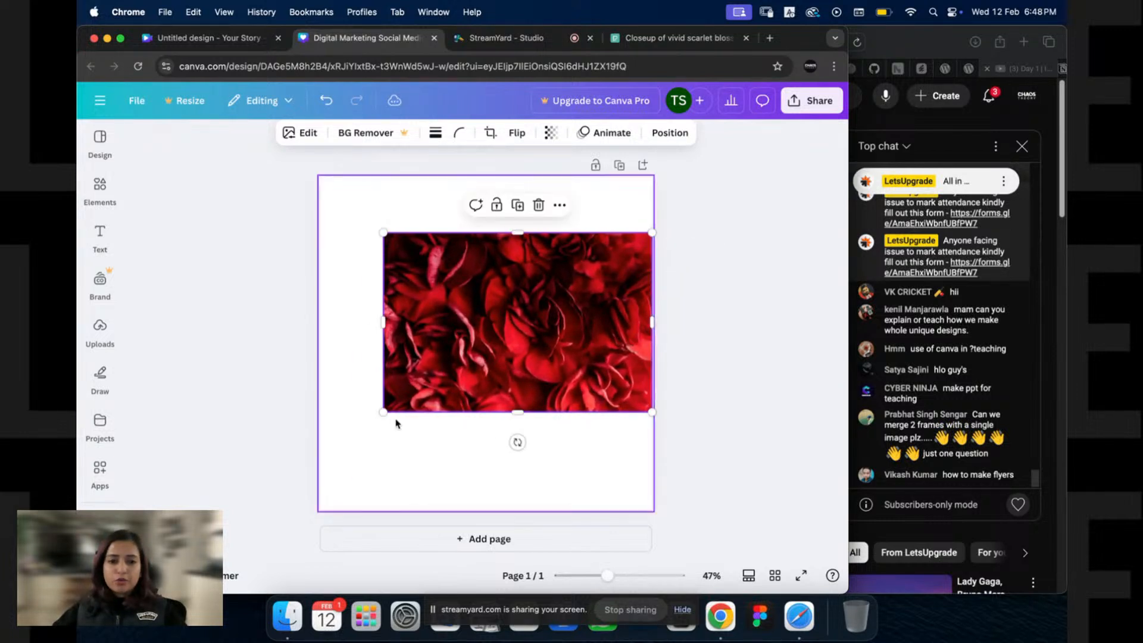
drag(384, 412, 335, 484)
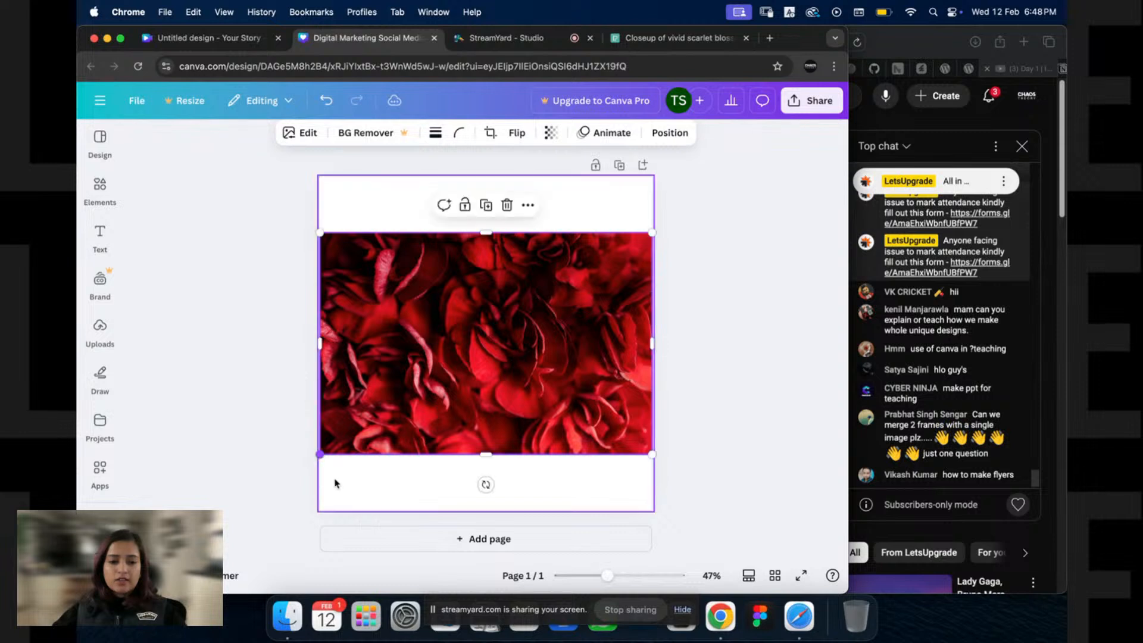
drag(487, 457, 486, 510)
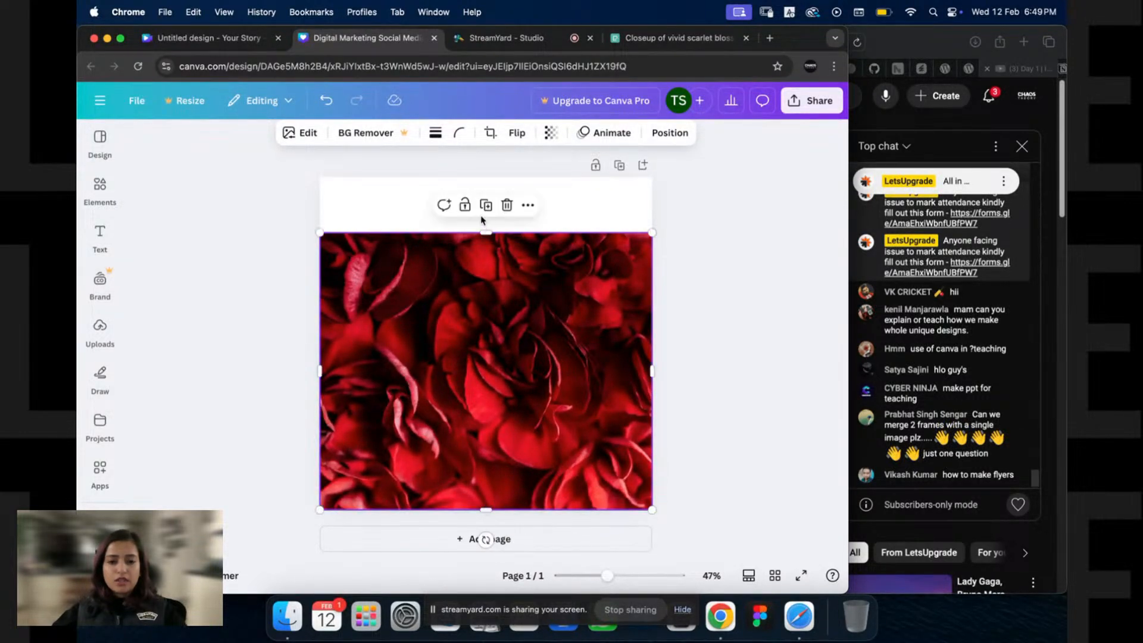
drag(487, 233, 485, 177)
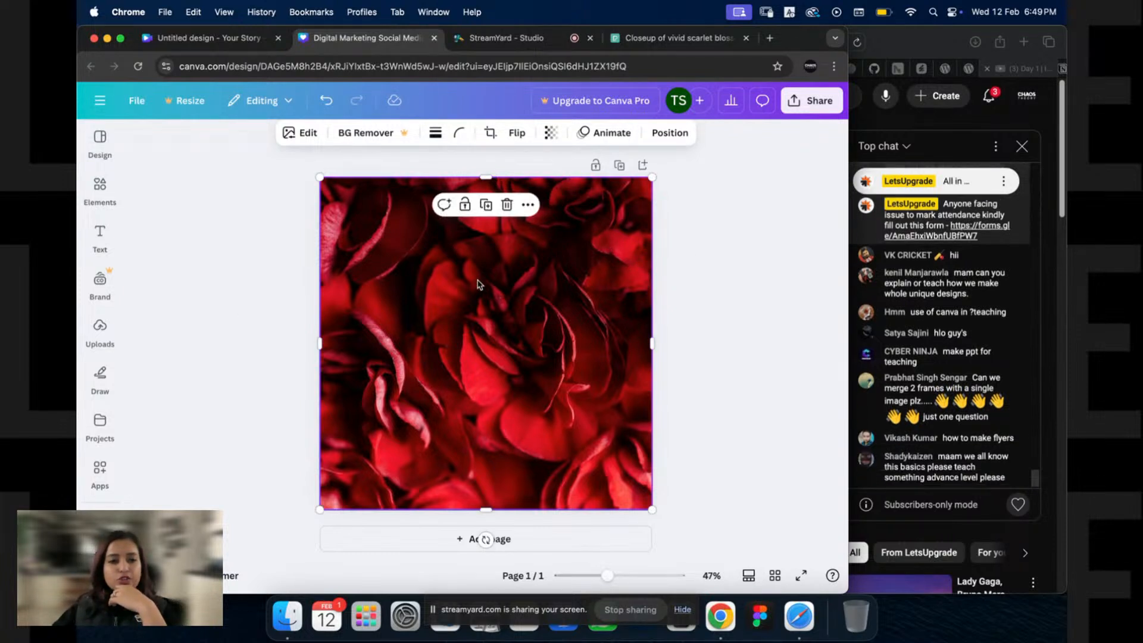
click(246, 339)
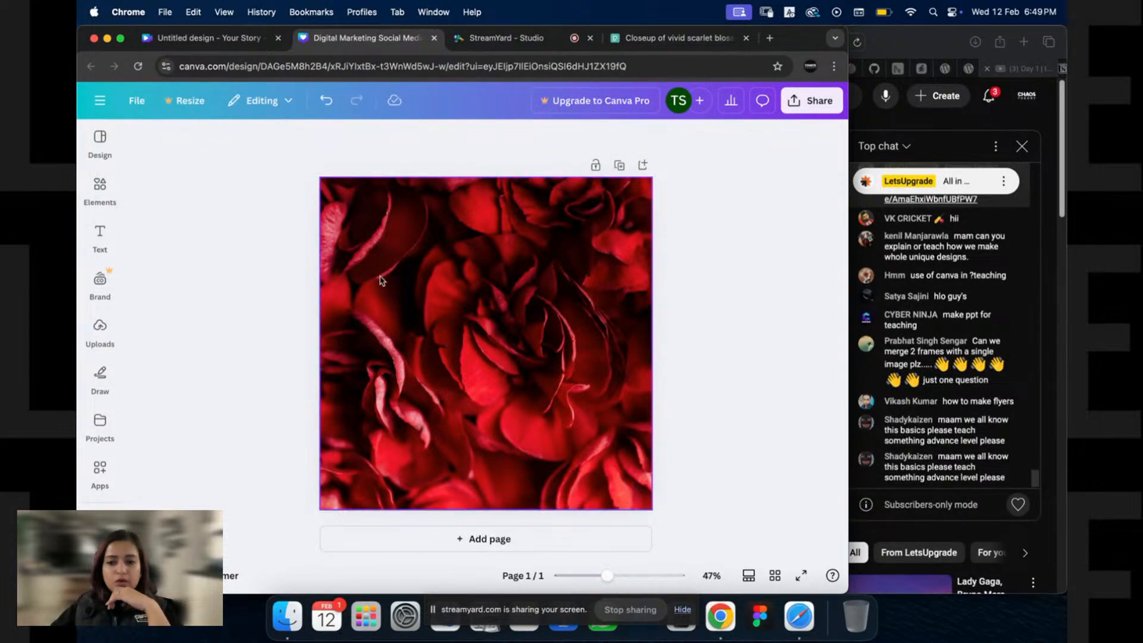
Step: Clear the previous element search, search the elements for "frame", and limit the results to graphics
click(102, 192)
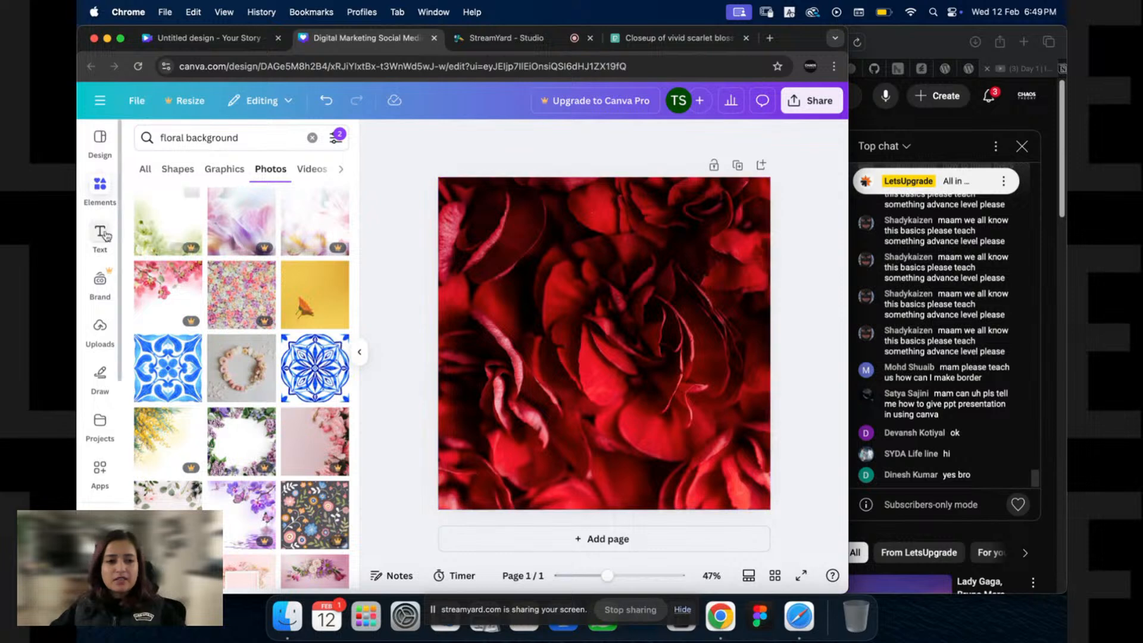
click(312, 138)
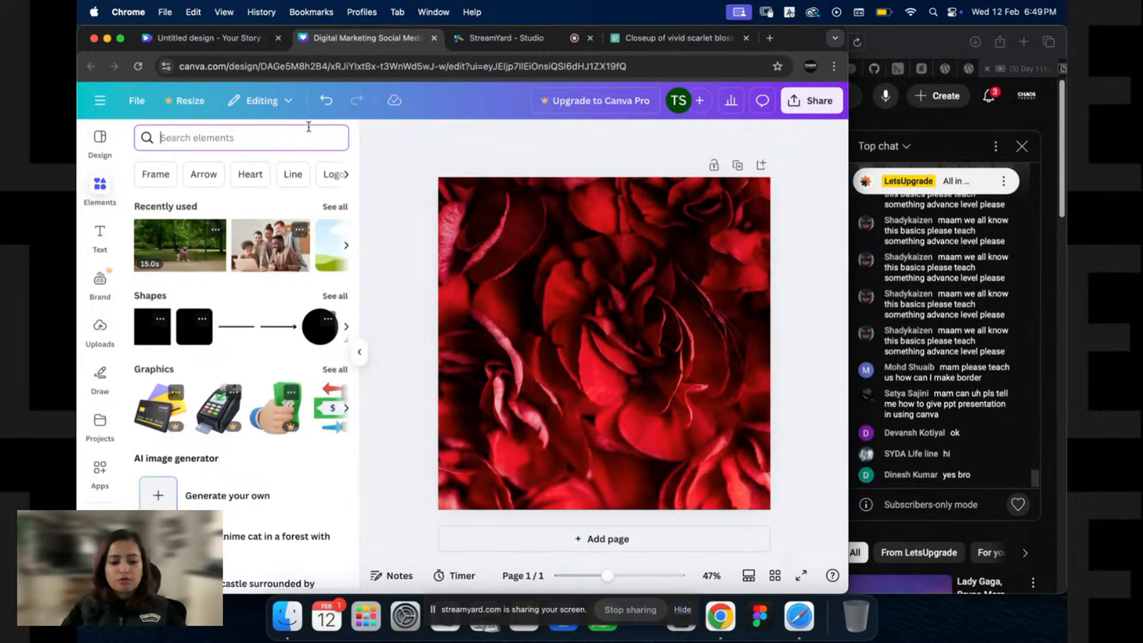
click(308, 128)
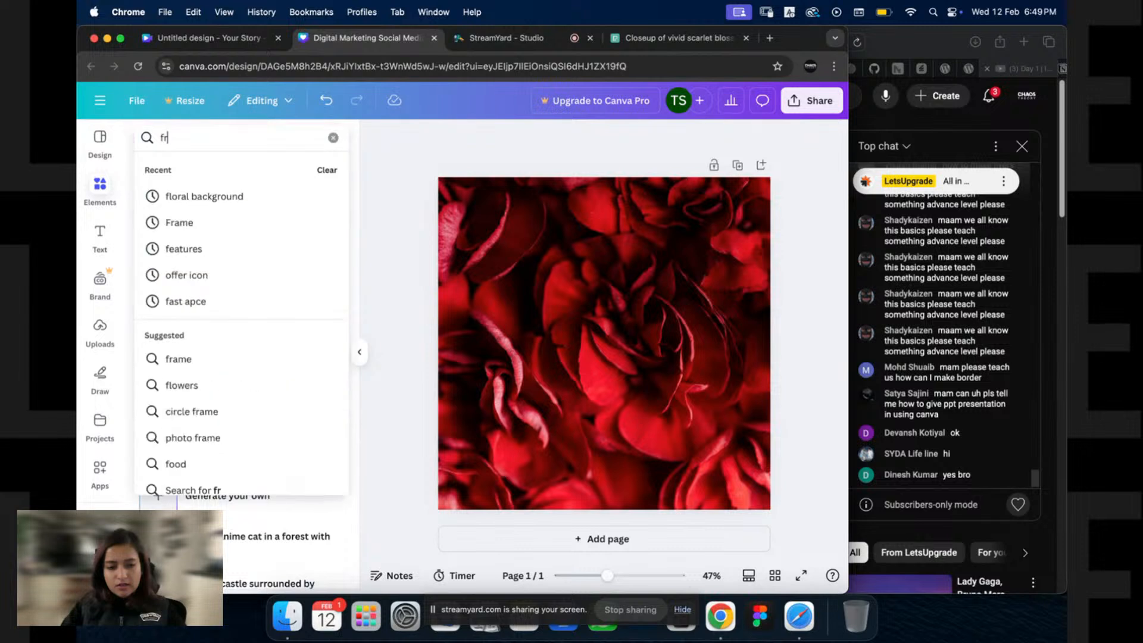
text(frame)
click(223, 282)
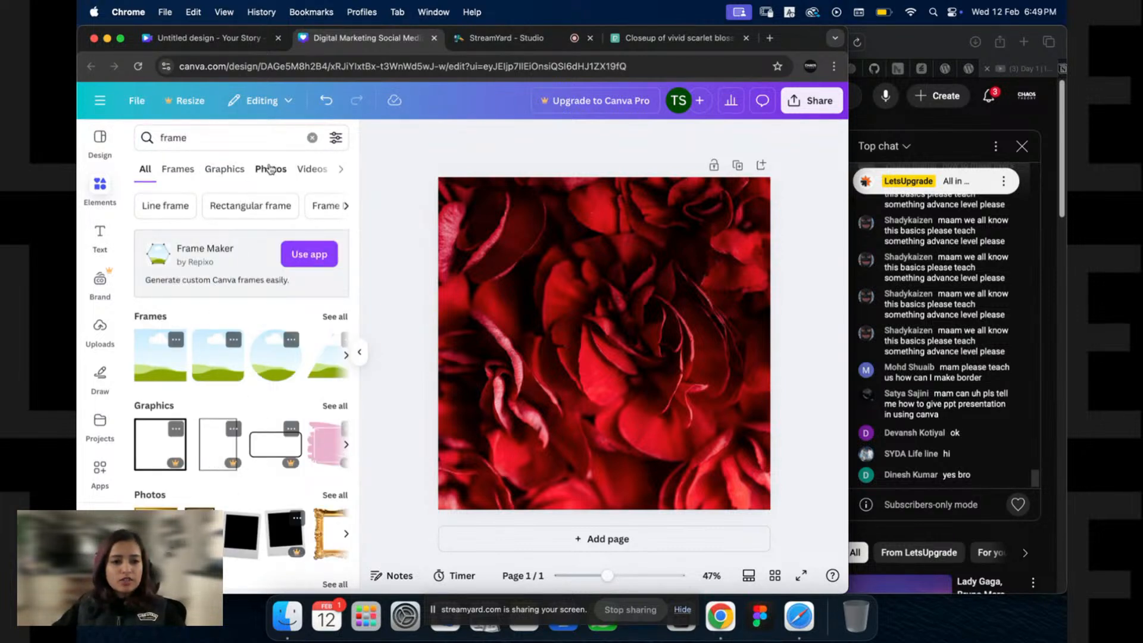
click(225, 169)
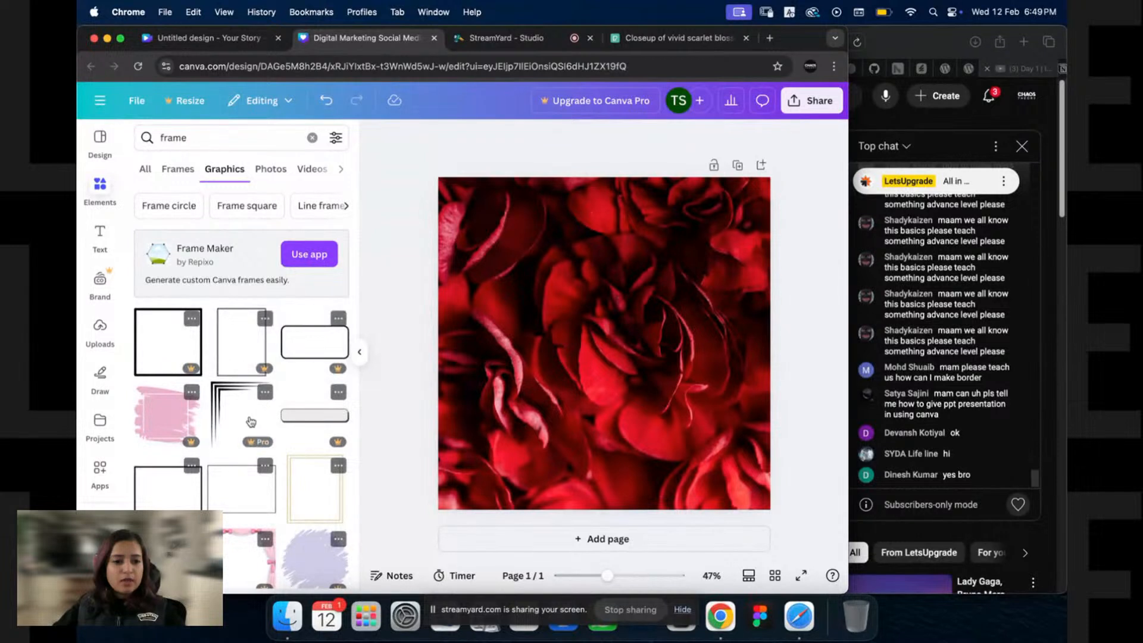
Step: Try the lilac brush-stroke graphic on the flower background, and undo its insertion
scroll(250, 422, down, 5)
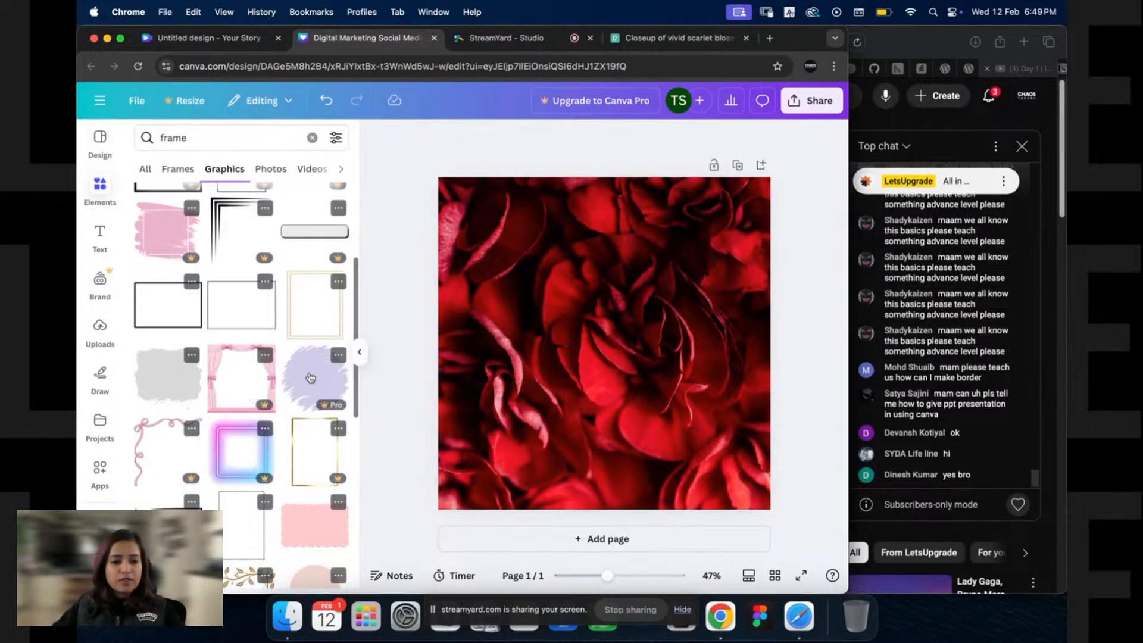
click(310, 377)
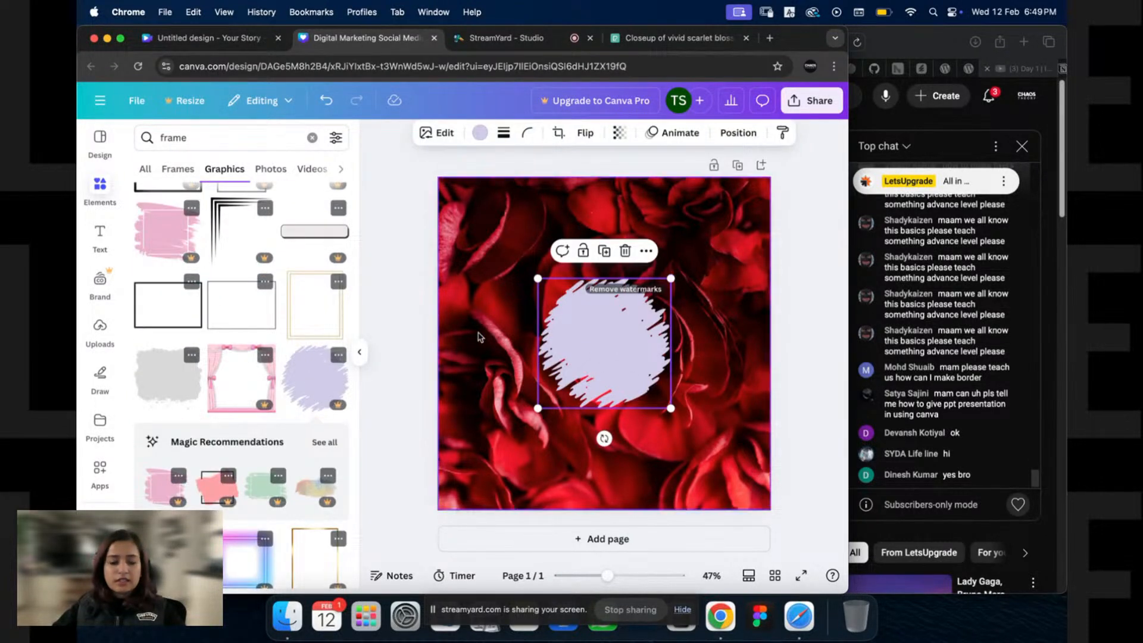
key(super+z)
Step: Browse further through the frame graphics, try the gold glitter rectangular frame on the page, and undo it
scroll(253, 381, down, 10)
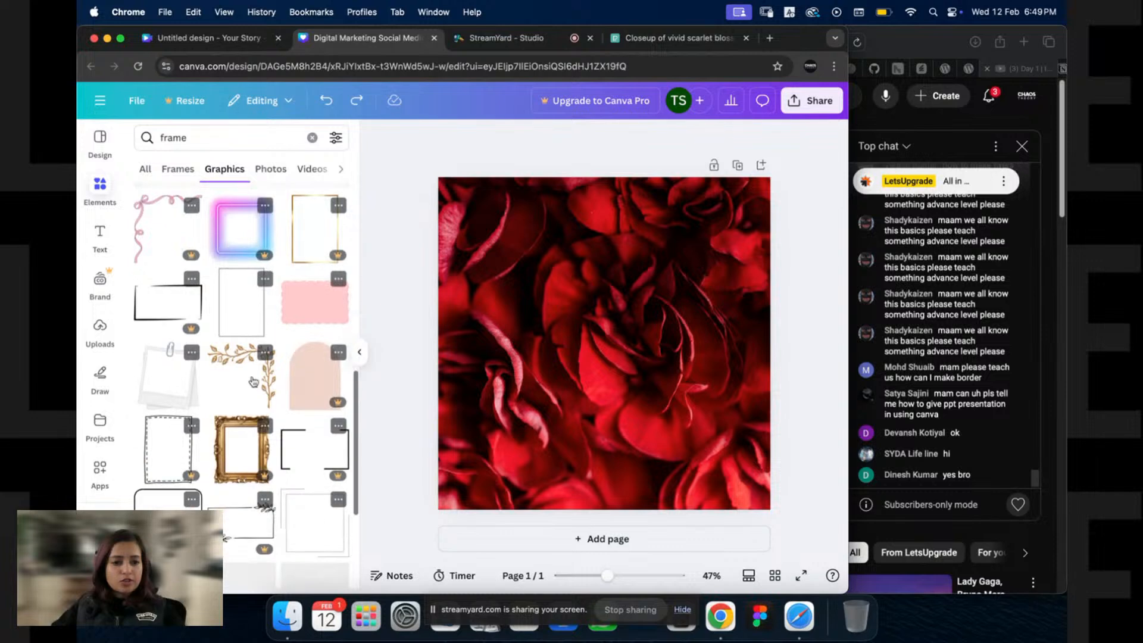
scroll(253, 381, down, 10)
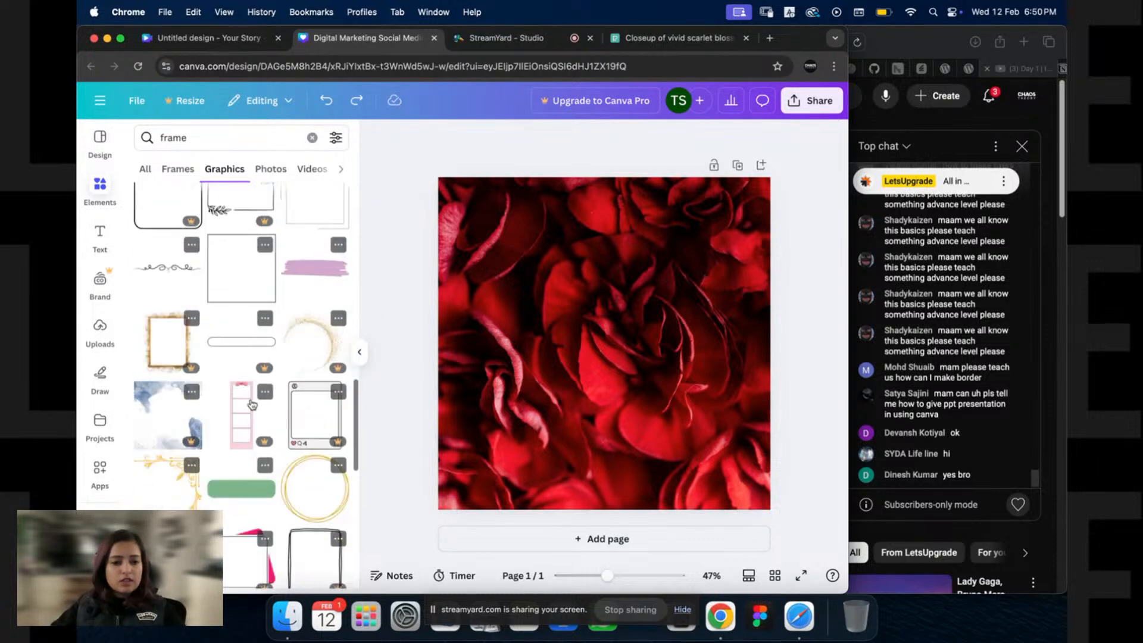
scroll(253, 405, down, 3)
click(170, 271)
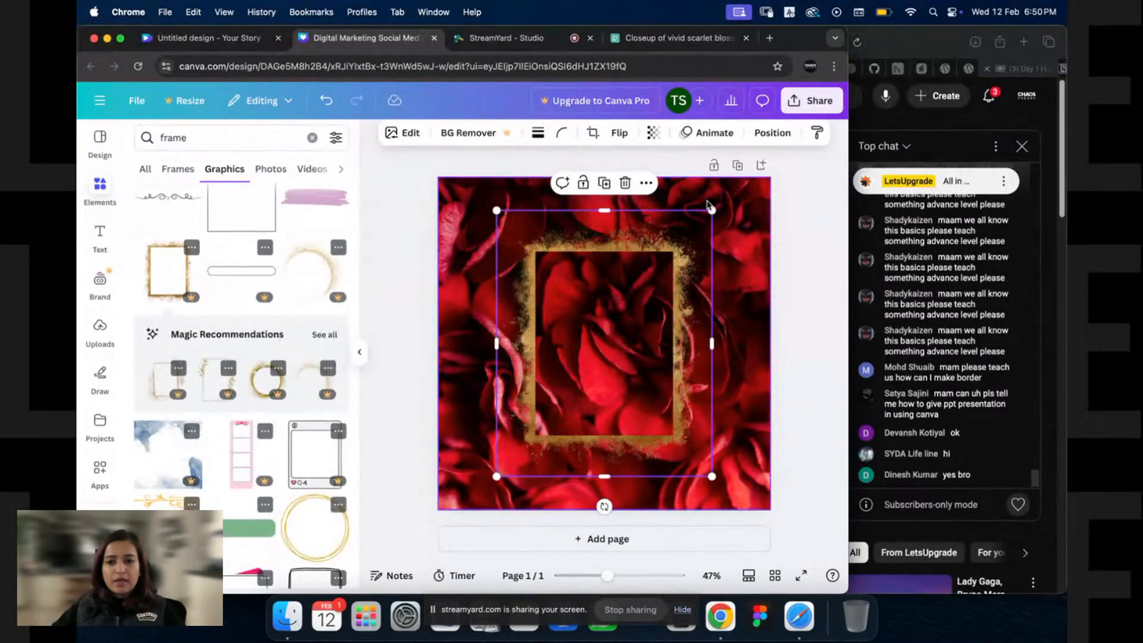
key(super+z)
Step: Continue through the frame graphics, try the thin orange rectangular outline on the page, and undo it
scroll(262, 393, down, 5)
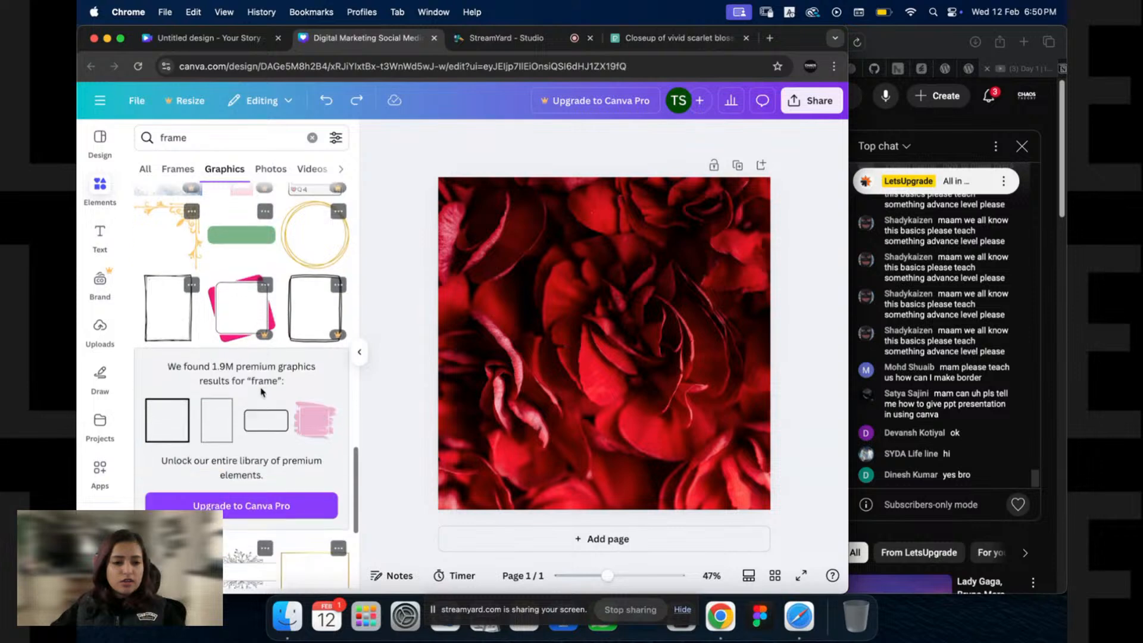
scroll(256, 390, down, 10)
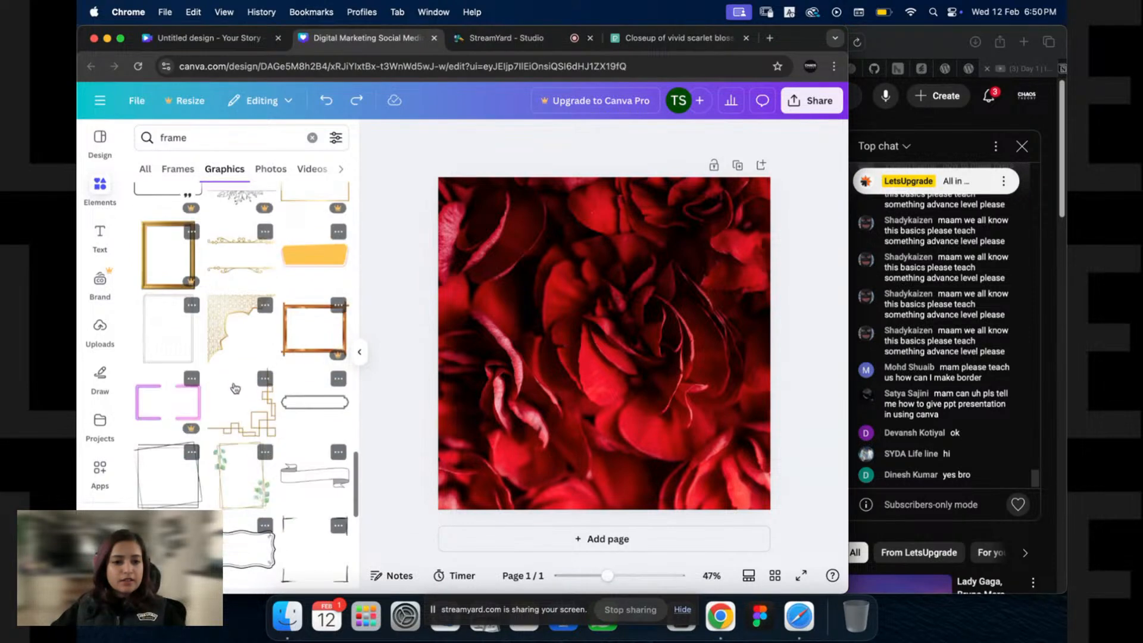
scroll(238, 390, down, 10)
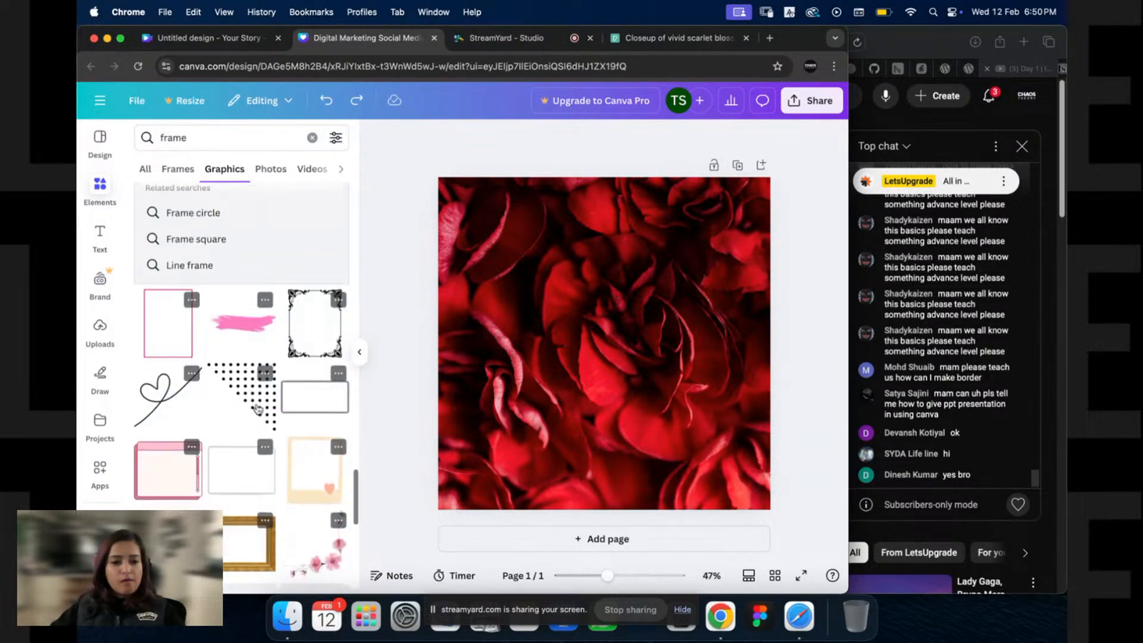
scroll(262, 375, down, 5)
scroll(259, 381, up, 5)
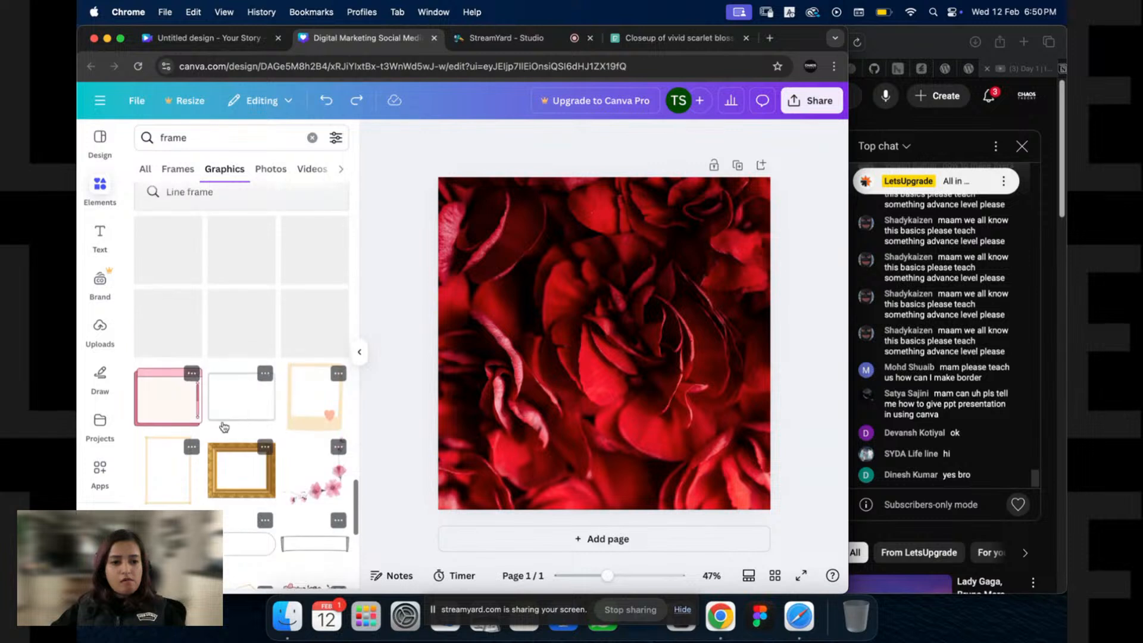
click(161, 493)
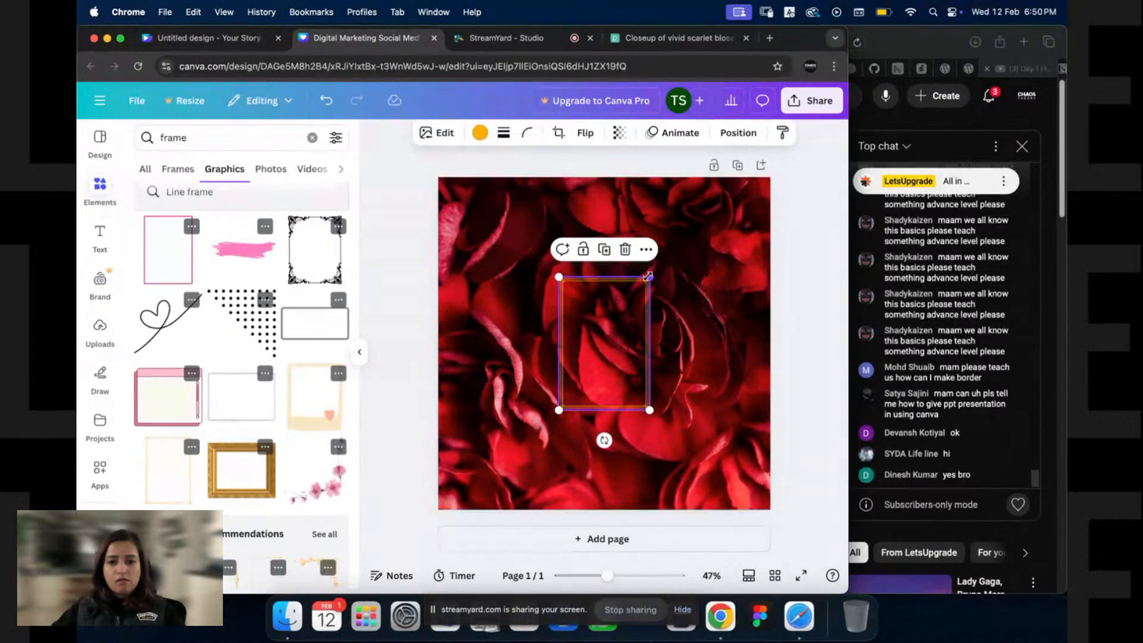
key(super+z)
Step: Add the cream polaroid-style frame graphic with a heart to the page and enlarge it over the flower background
scroll(237, 342, down, 3)
scroll(262, 393, up, 4)
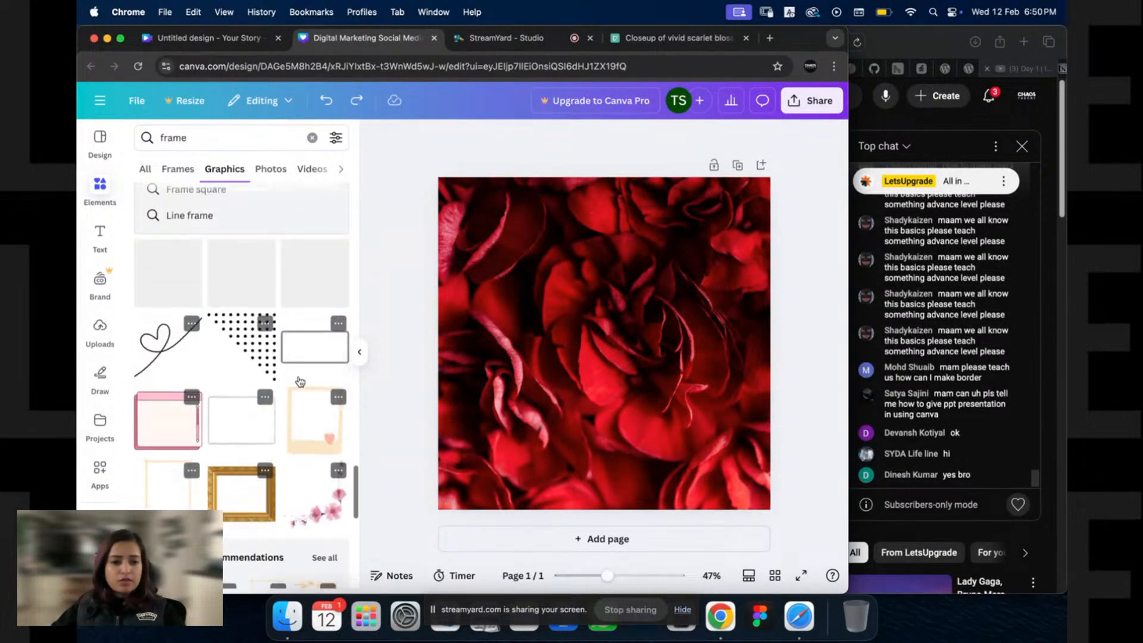
click(305, 426)
drag(658, 275, 694, 253)
click(386, 329)
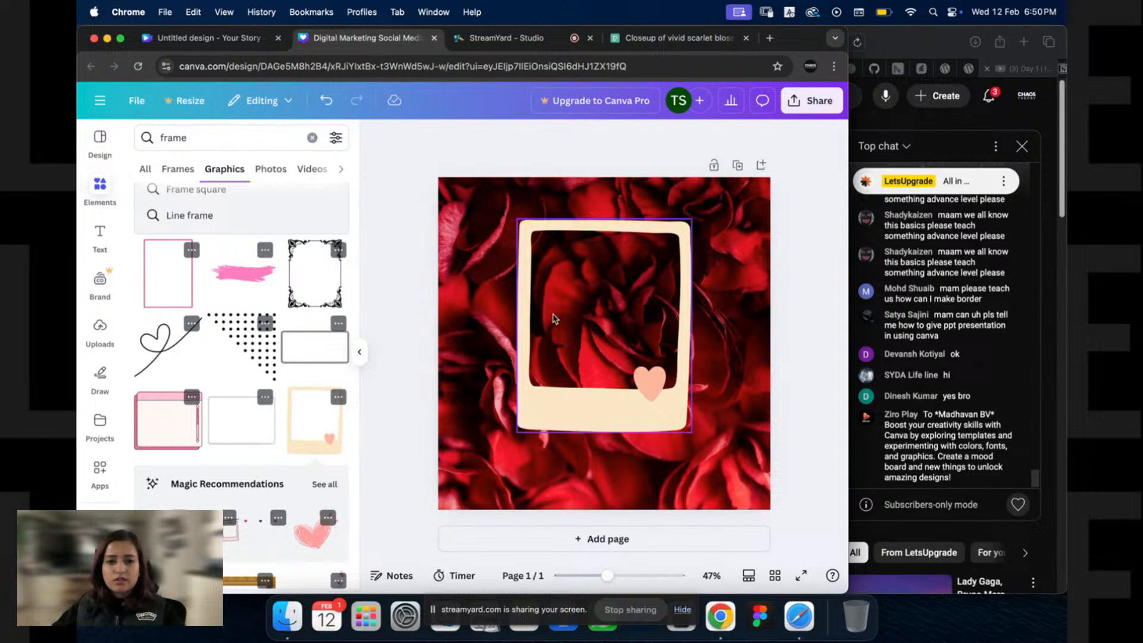
Step: Recolor the polaroid graphic, making its frame white and its heart coral red
click(539, 431)
click(470, 132)
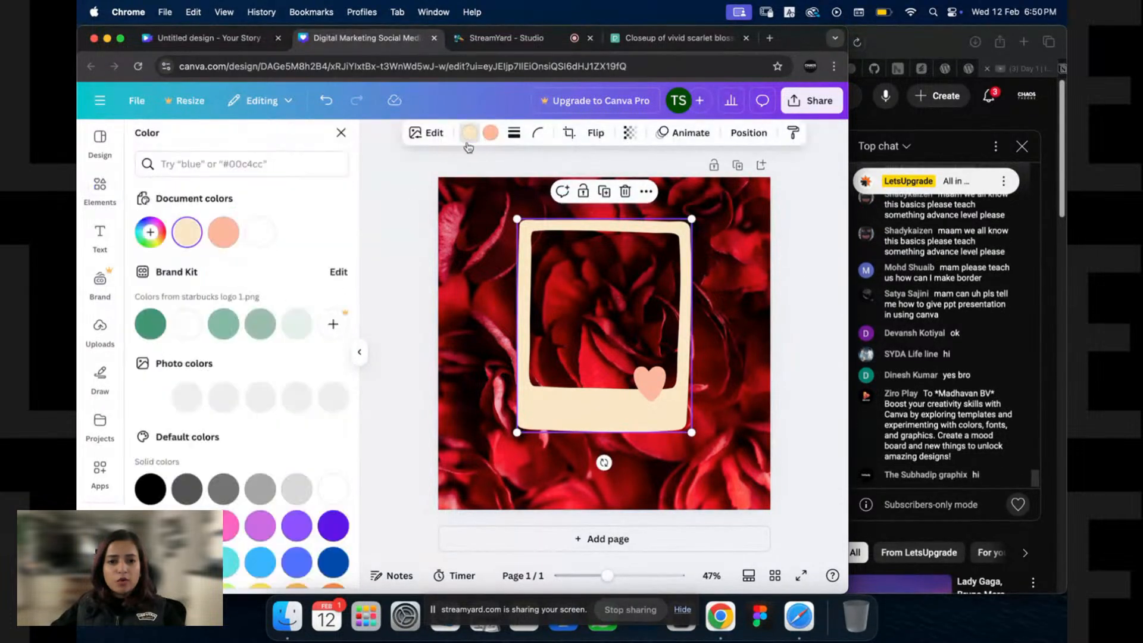
click(270, 236)
click(490, 134)
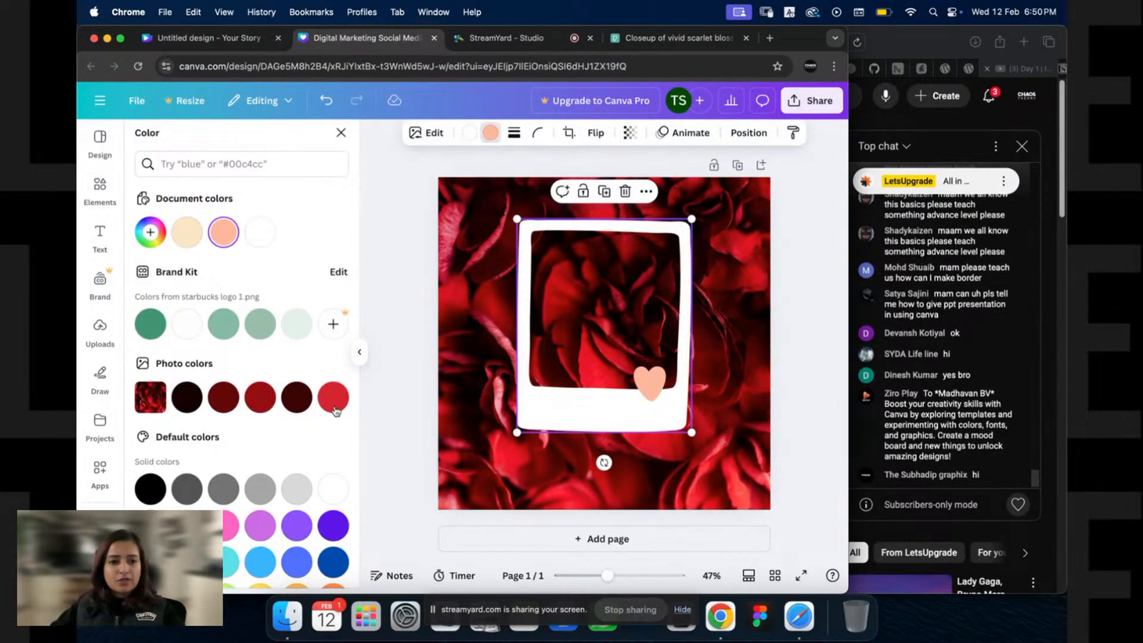
click(187, 526)
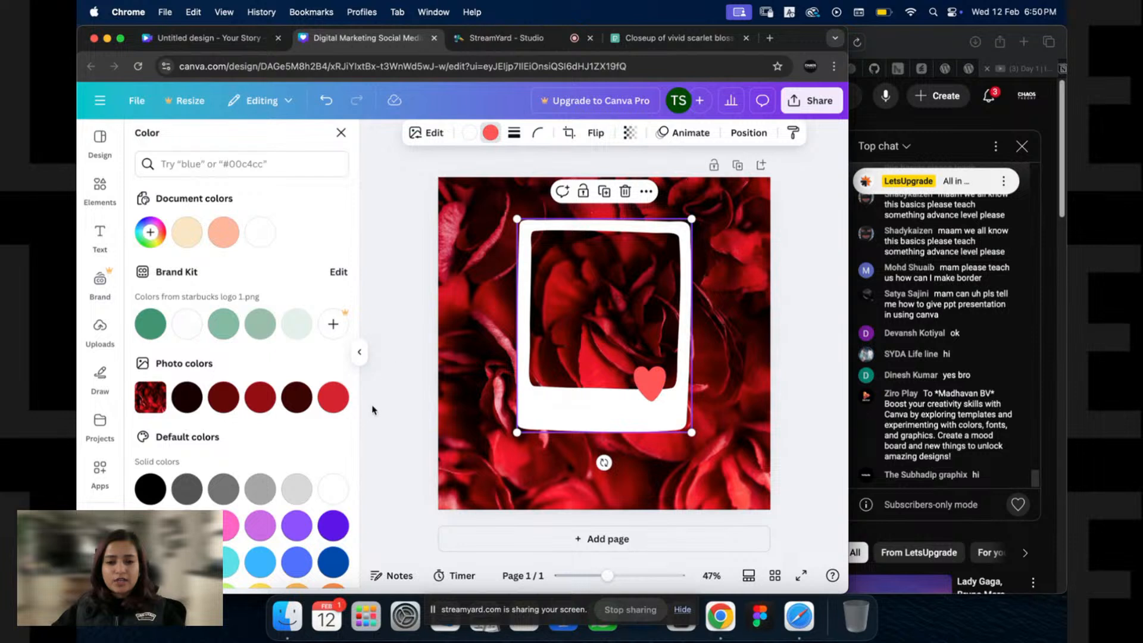
Step: Recolor the heart on the polaroid graphic purple and deselect the graphic
click(260, 525)
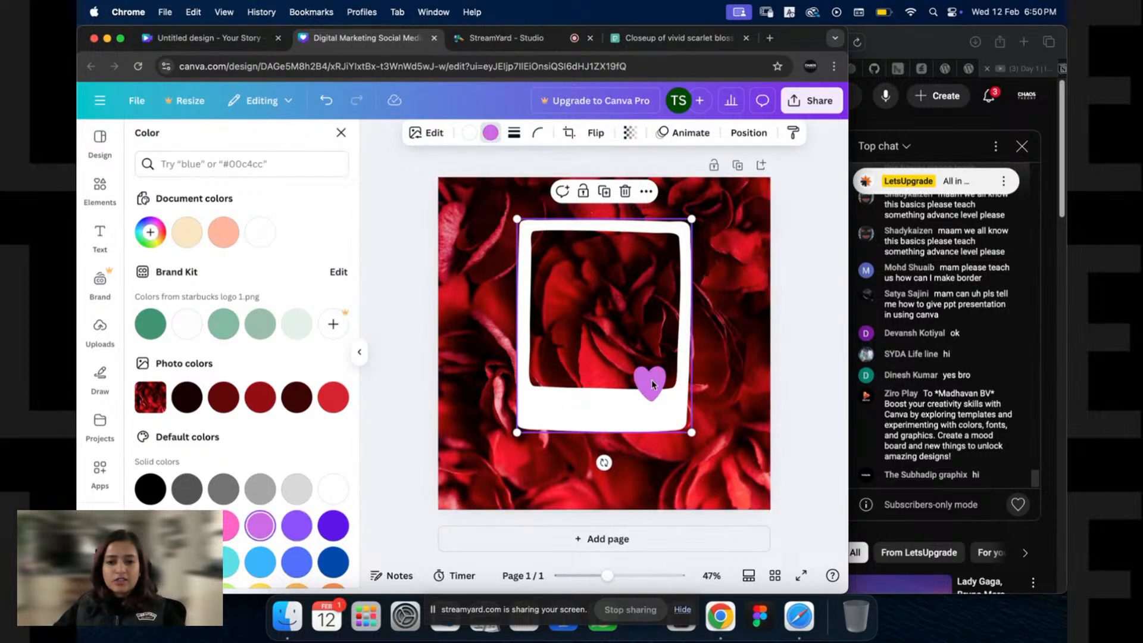
click(415, 417)
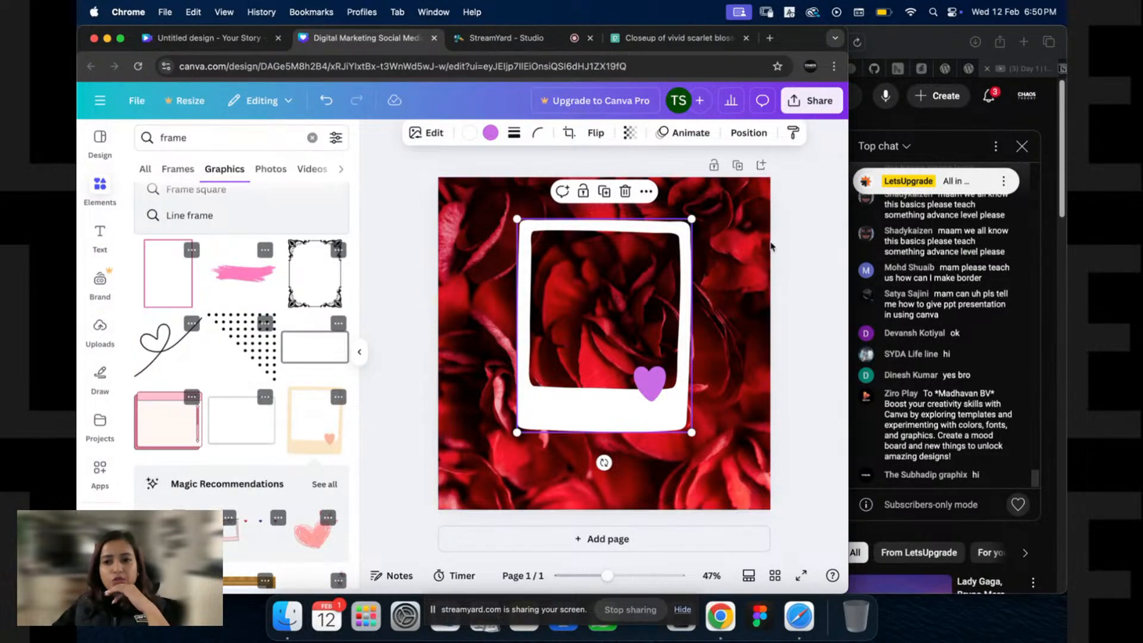
click(419, 381)
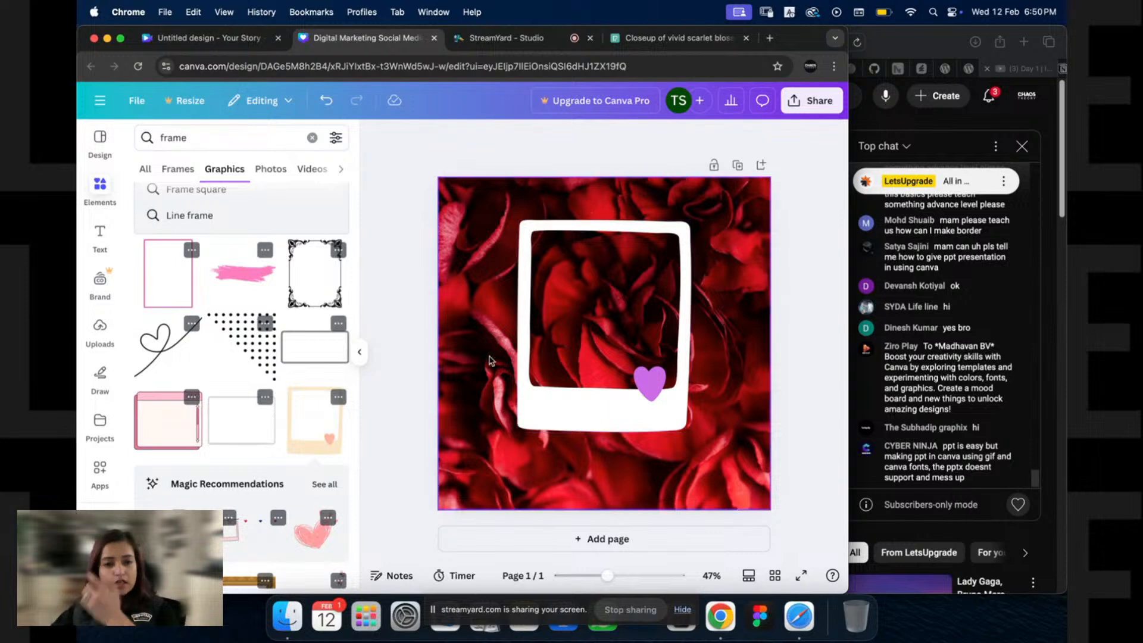
Step: Search the elements library for "child" and limit the results to photos
click(100, 335)
click(100, 188)
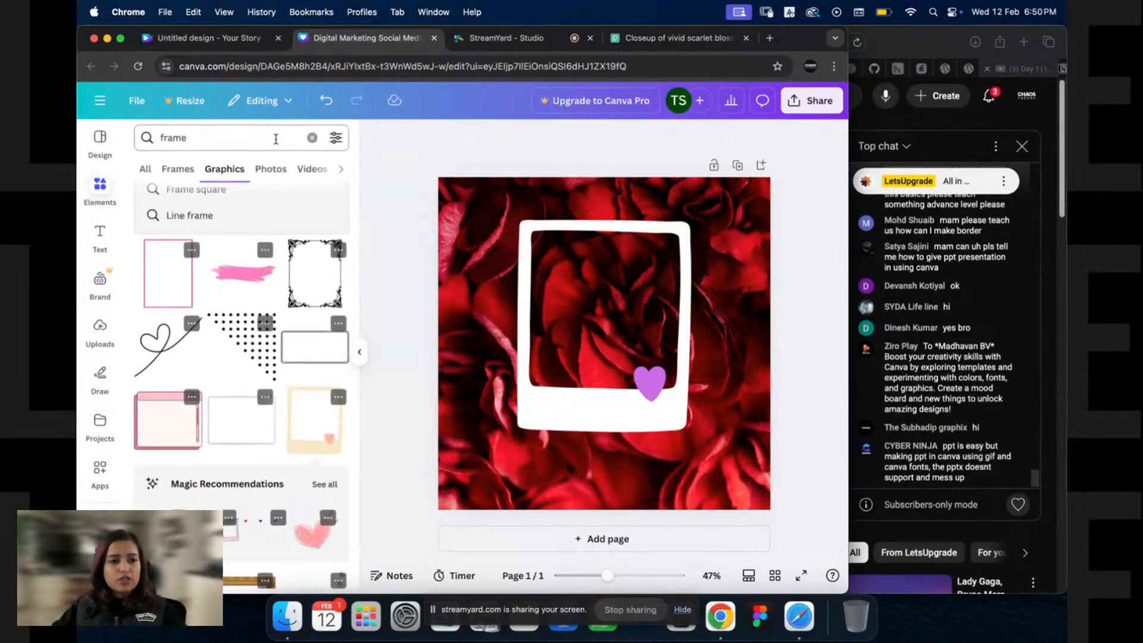
click(276, 138)
key(super+a)
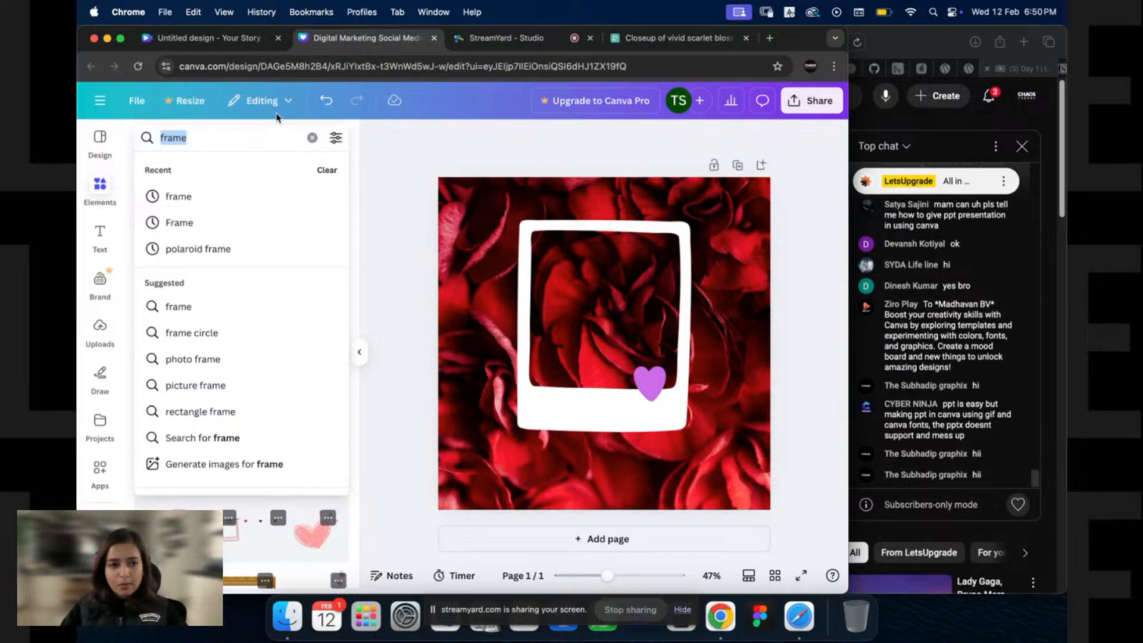
text(child)
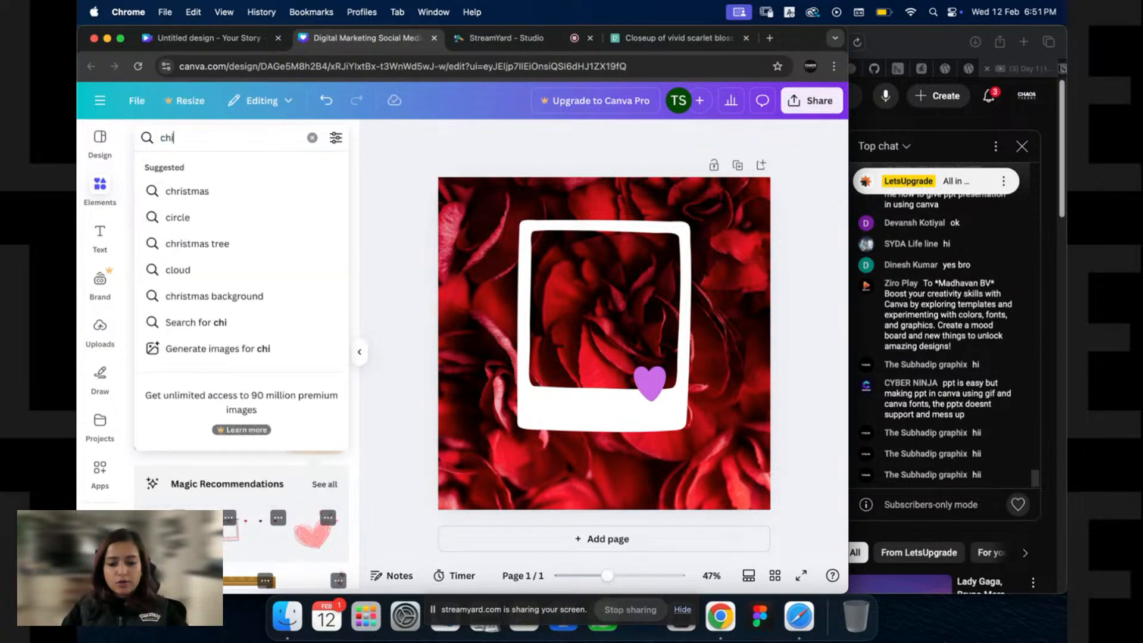
key(Return)
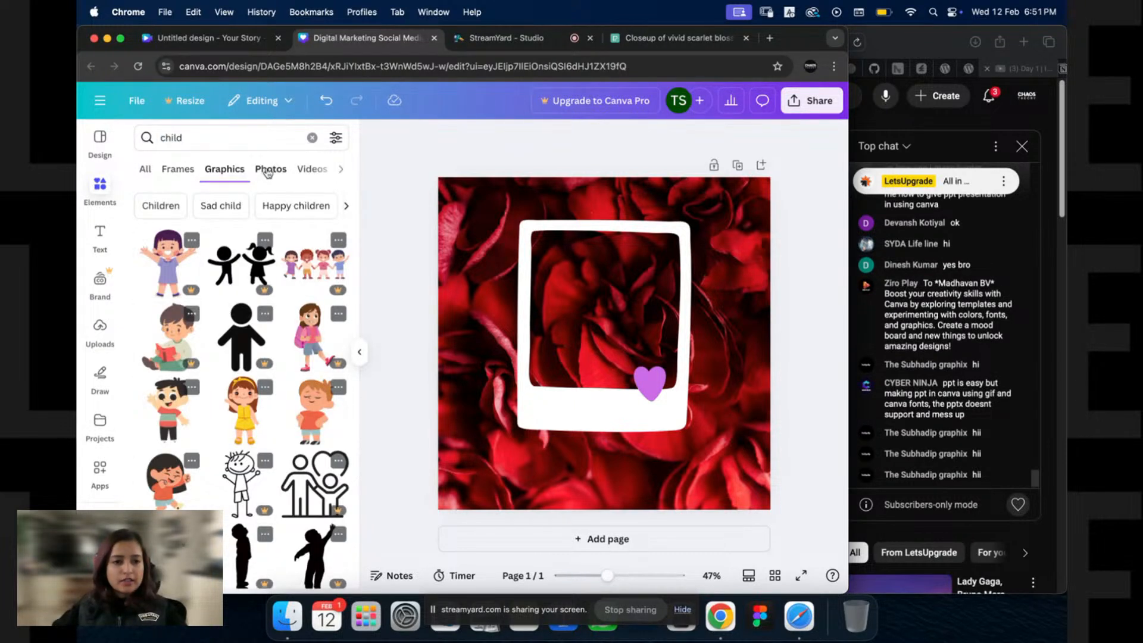
click(269, 171)
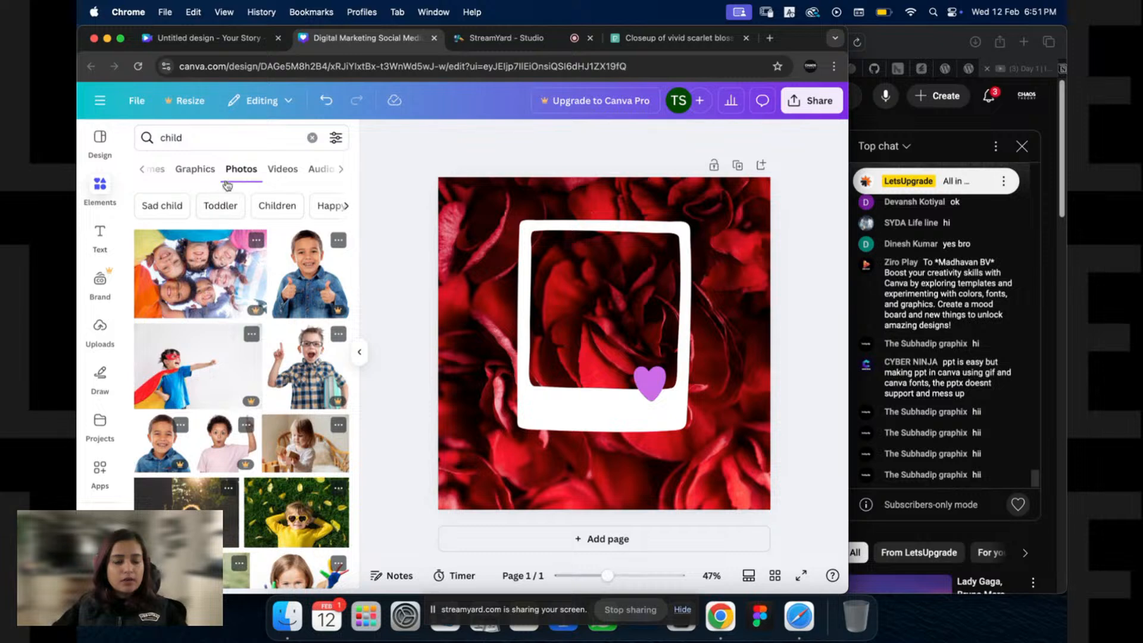
Step: Browse the child photos and add the one of the blonde toddler in a pink shirt holding a flower
scroll(215, 356, down, 3)
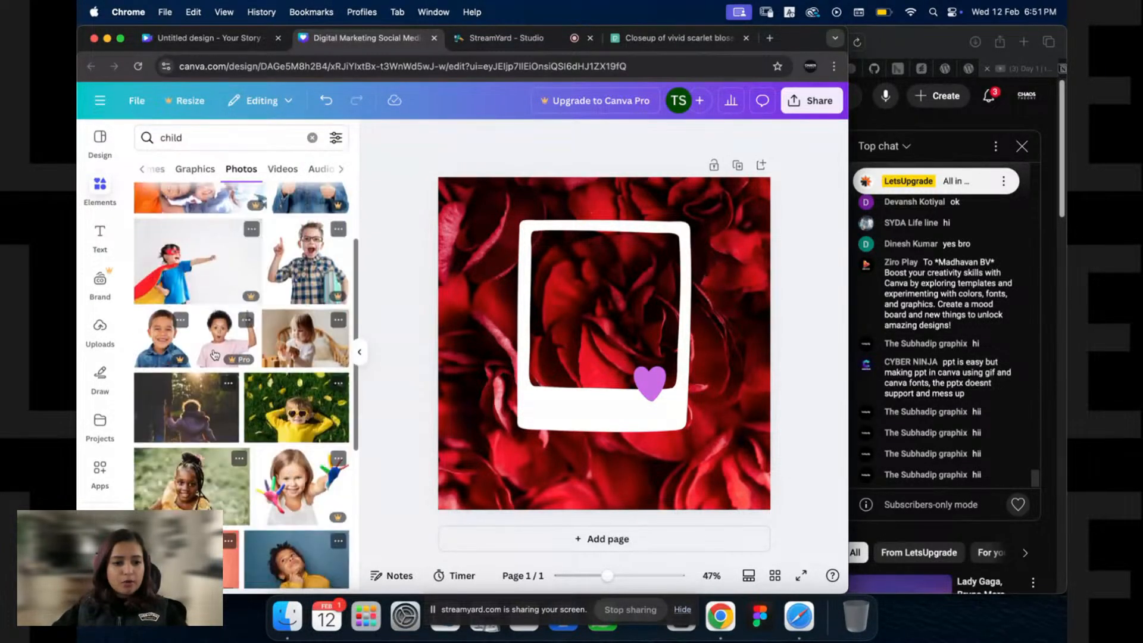
scroll(214, 355, down, 5)
scroll(213, 326, down, 5)
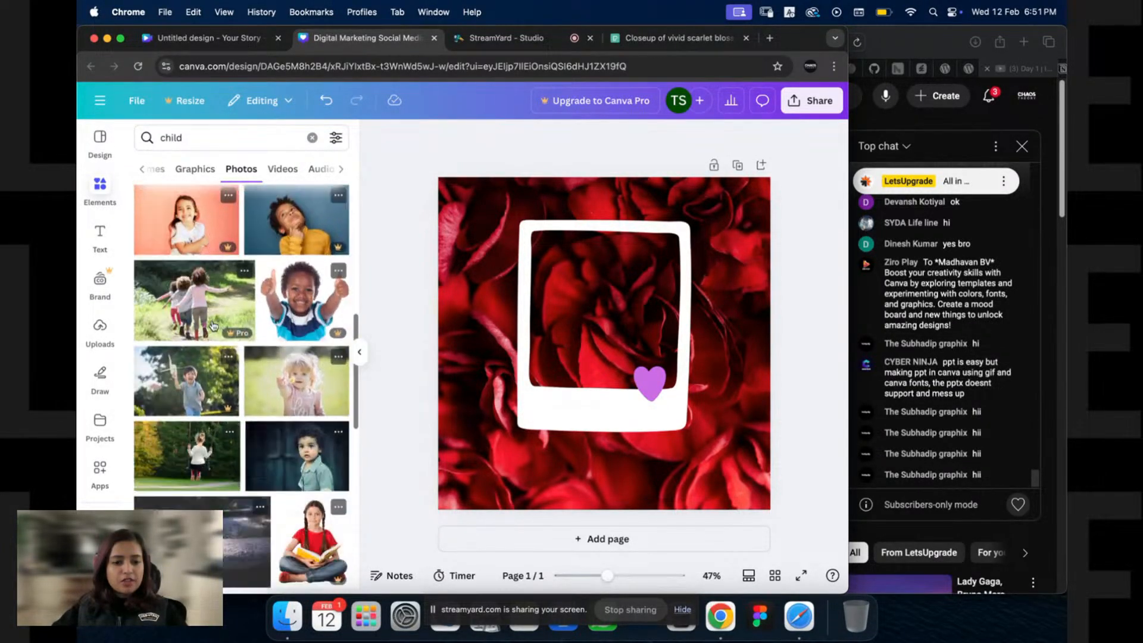
scroll(213, 325, down, 1)
click(302, 364)
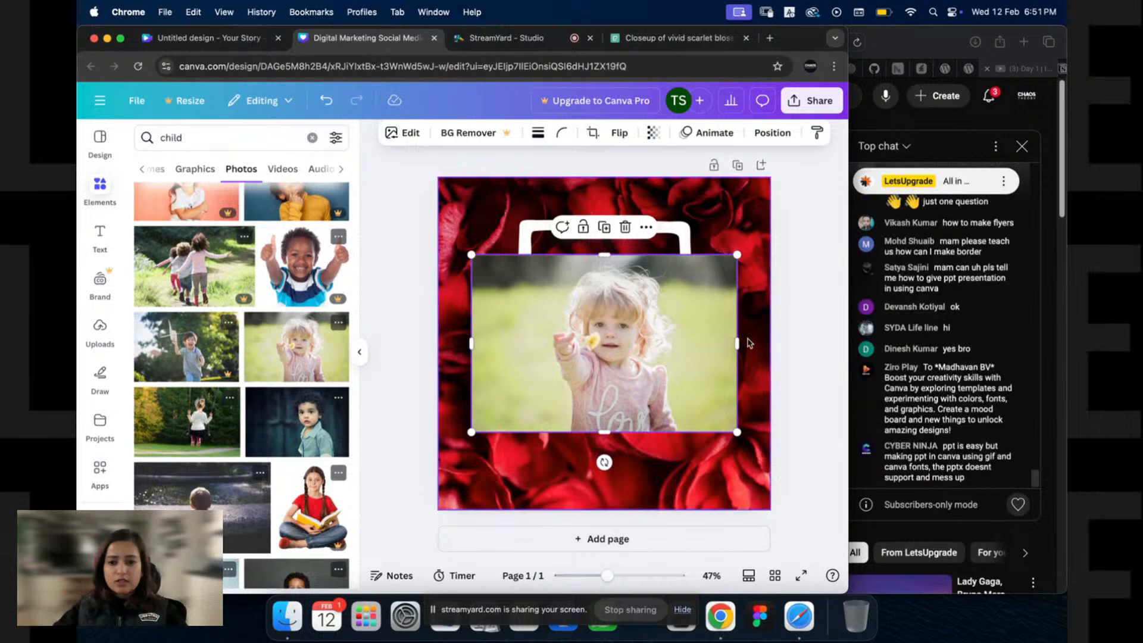
Step: Crop the toddler photo's sides and lower edge to roughly a square and move it over the polaroid's opening
drag(738, 343, 686, 345)
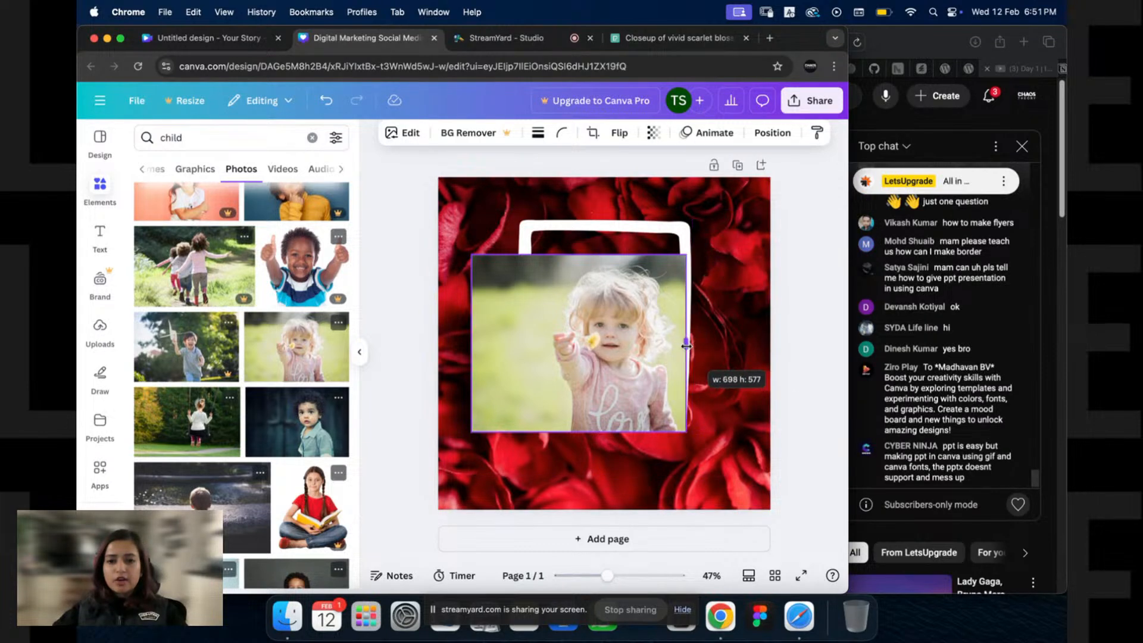
drag(471, 341, 522, 334)
drag(607, 431, 606, 419)
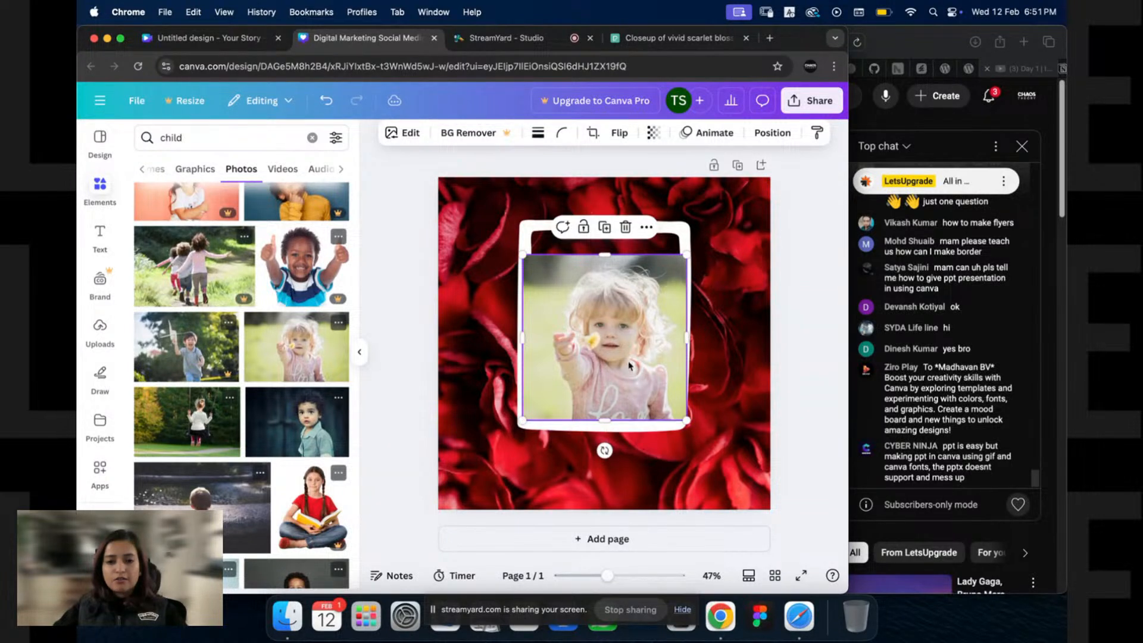
drag(629, 364, 531, 327)
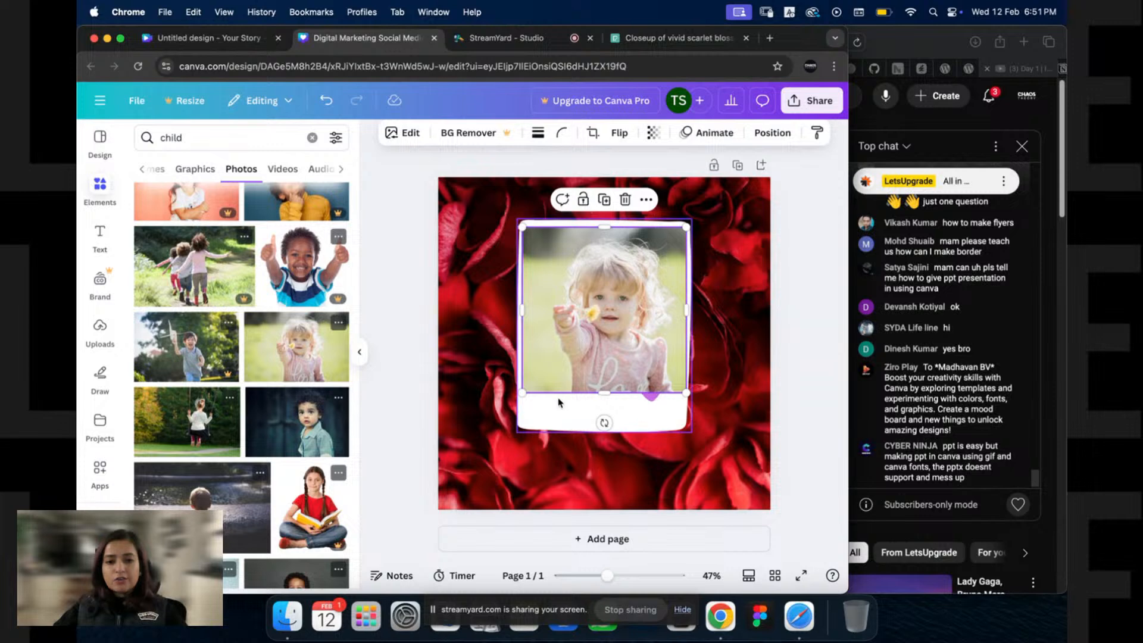
Step: Try sending the polaroid graphic one layer backward, and undo it
click(551, 412)
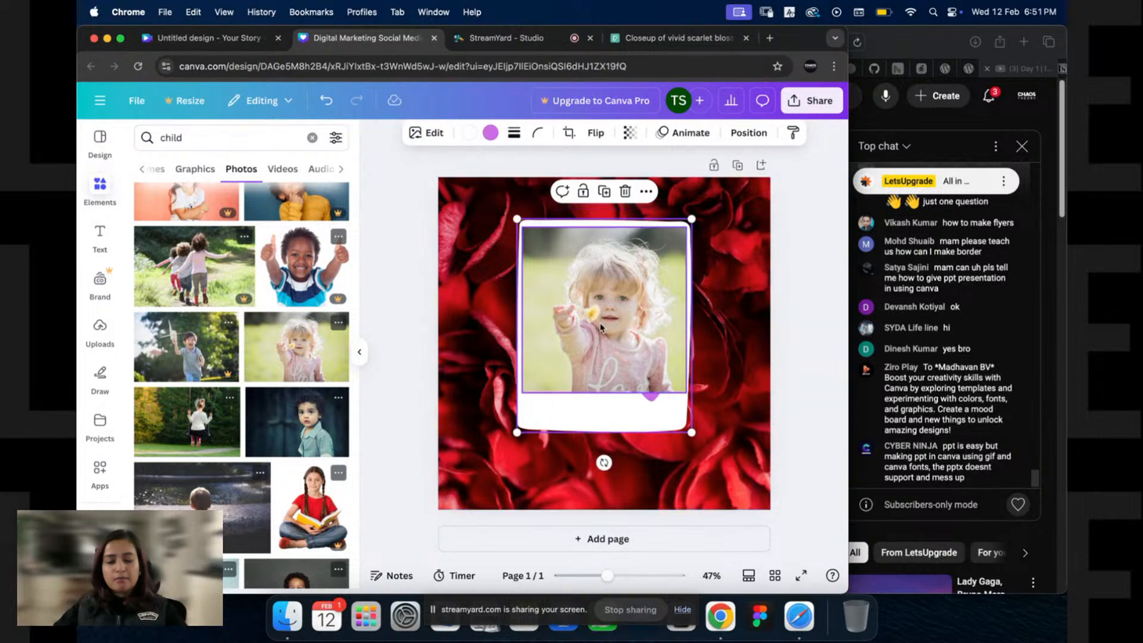
right_click(540, 415)
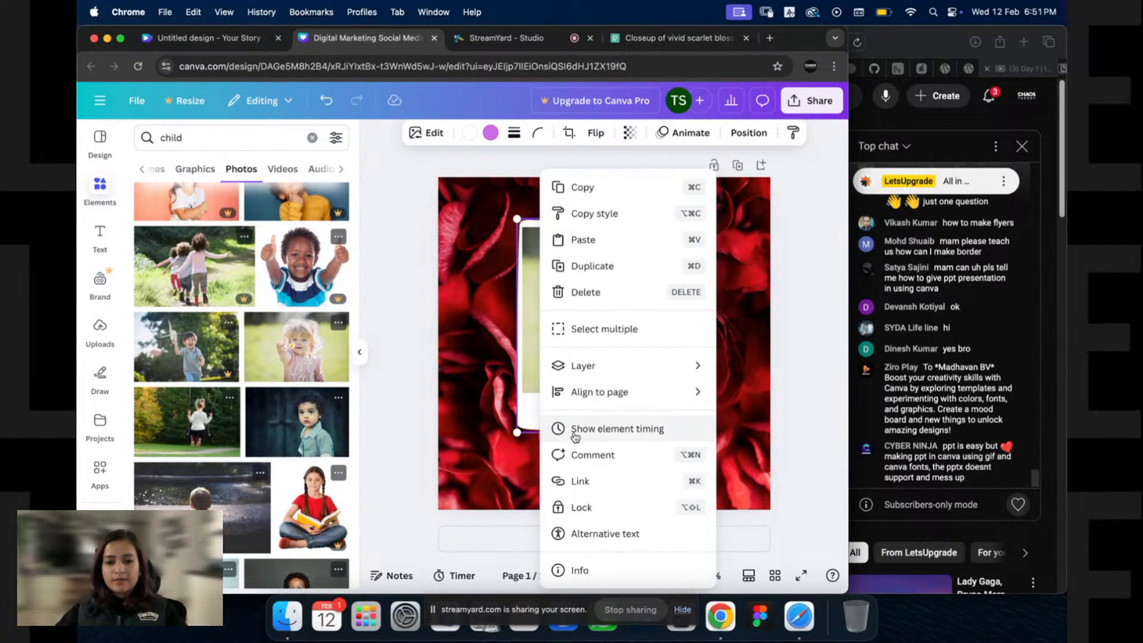
mouse_move(652, 366)
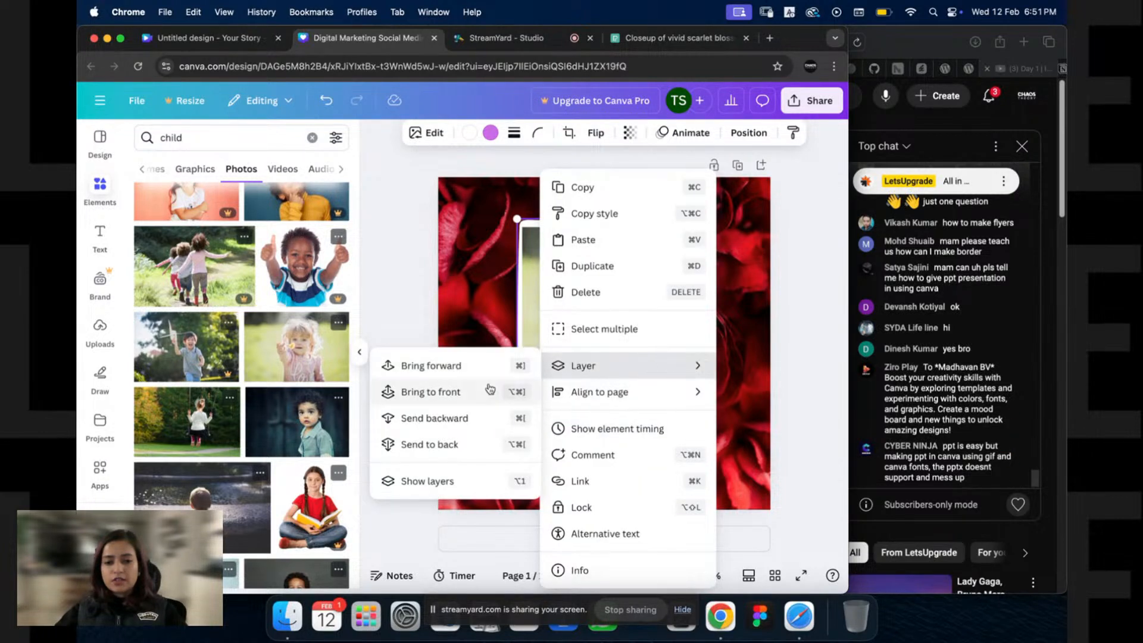
click(451, 420)
key(super+z)
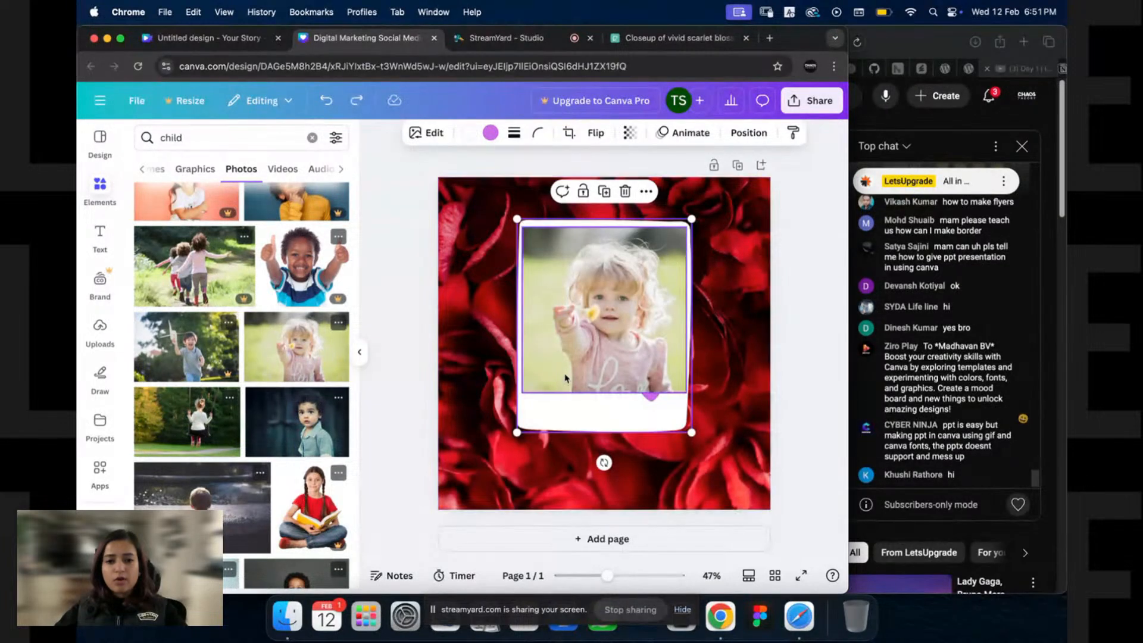
Step: Send the toddler photo one layer backward so it sits behind the polaroid frame, and deselect it
click(558, 351)
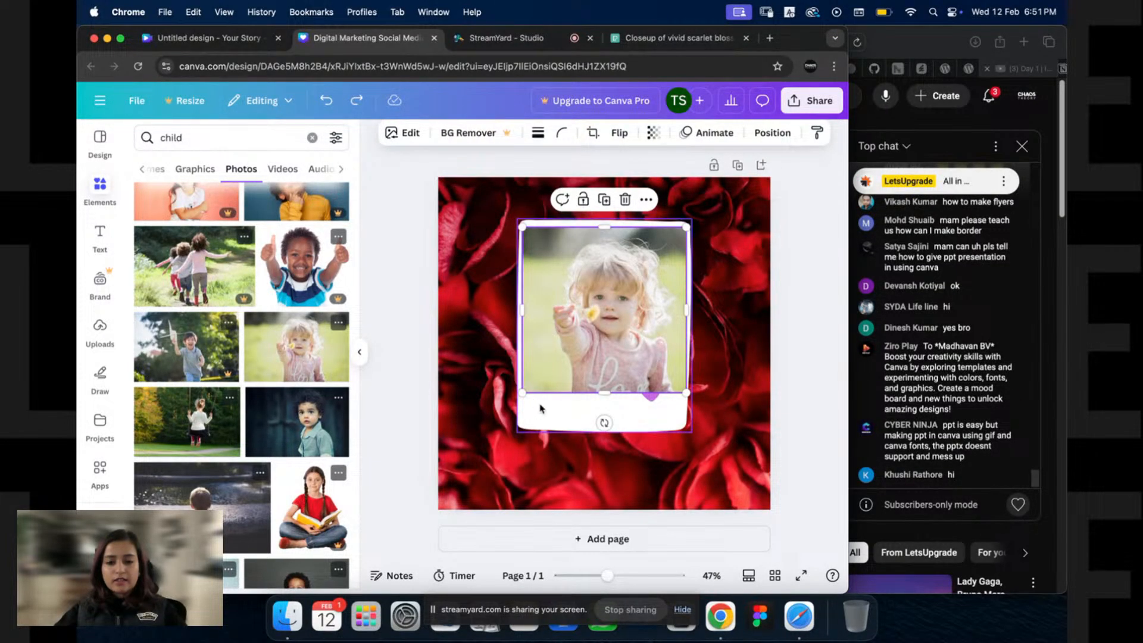
right_click(540, 360)
click(531, 294)
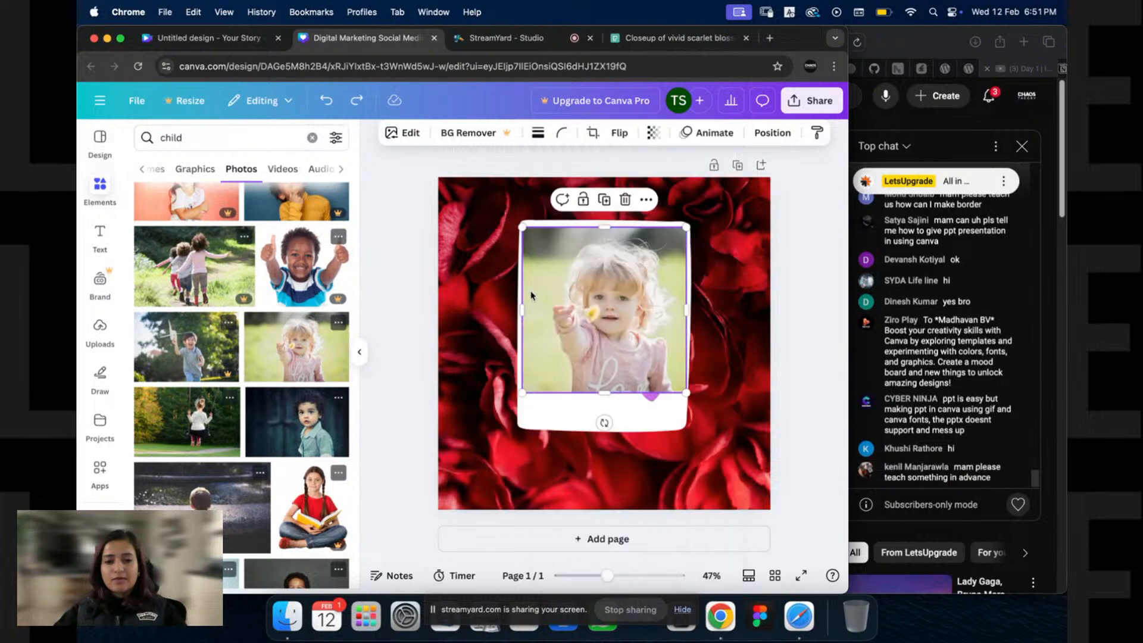
right_click(566, 296)
mouse_move(598, 324)
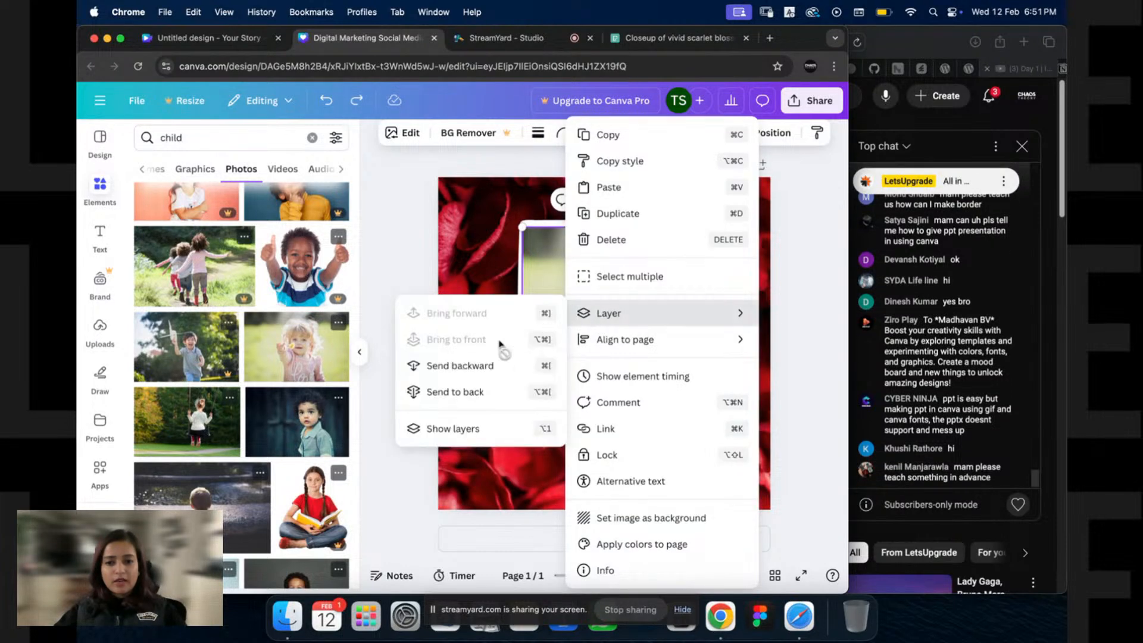
click(477, 366)
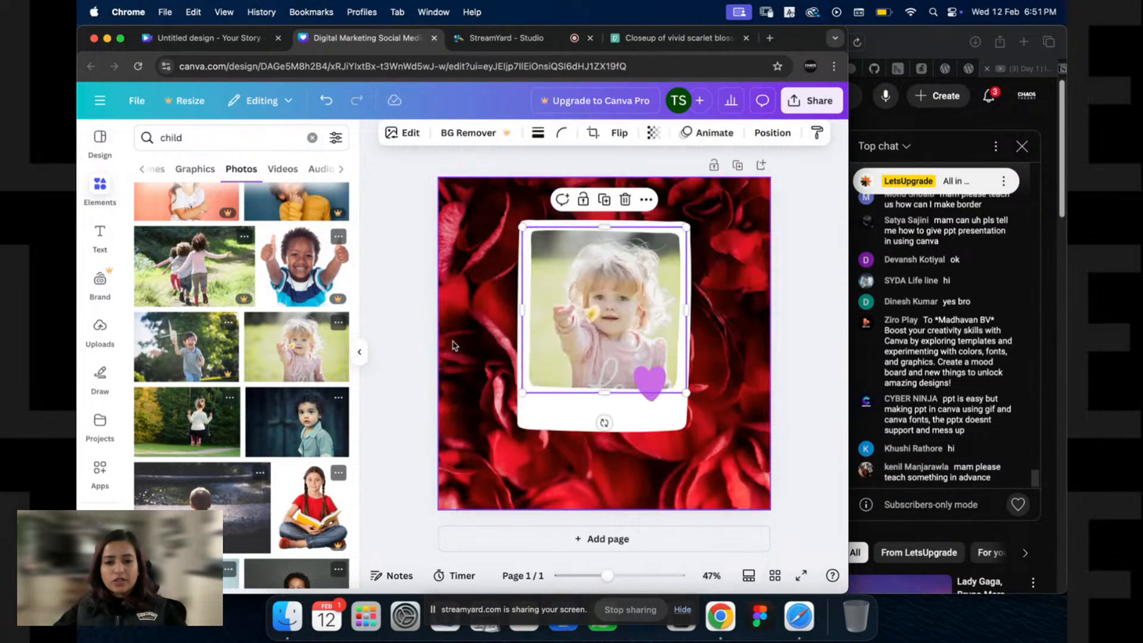
click(394, 396)
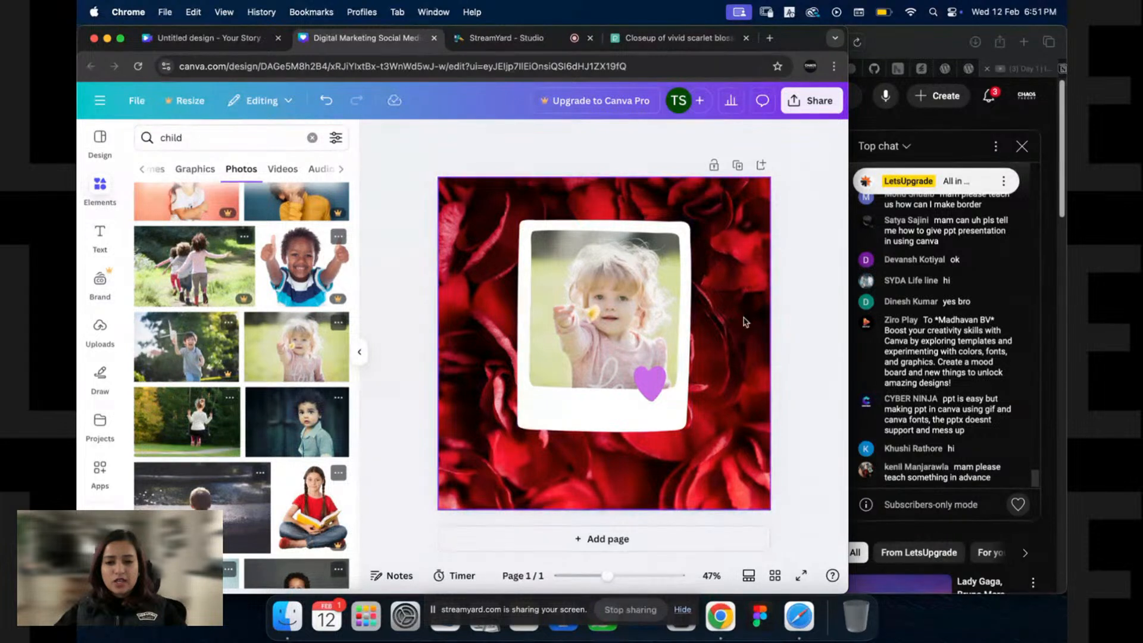
Step: Show the page's layers to examine the stacking of the polaroid, toddler photo and flower background, and close the list
click(546, 402)
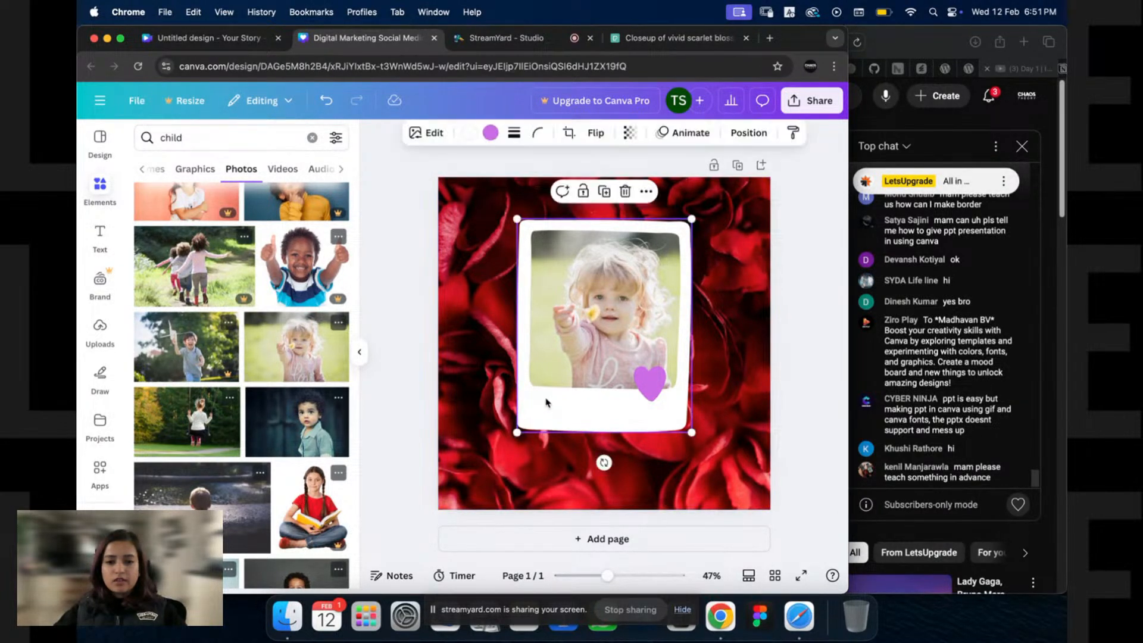
right_click(526, 399)
mouse_move(541, 373)
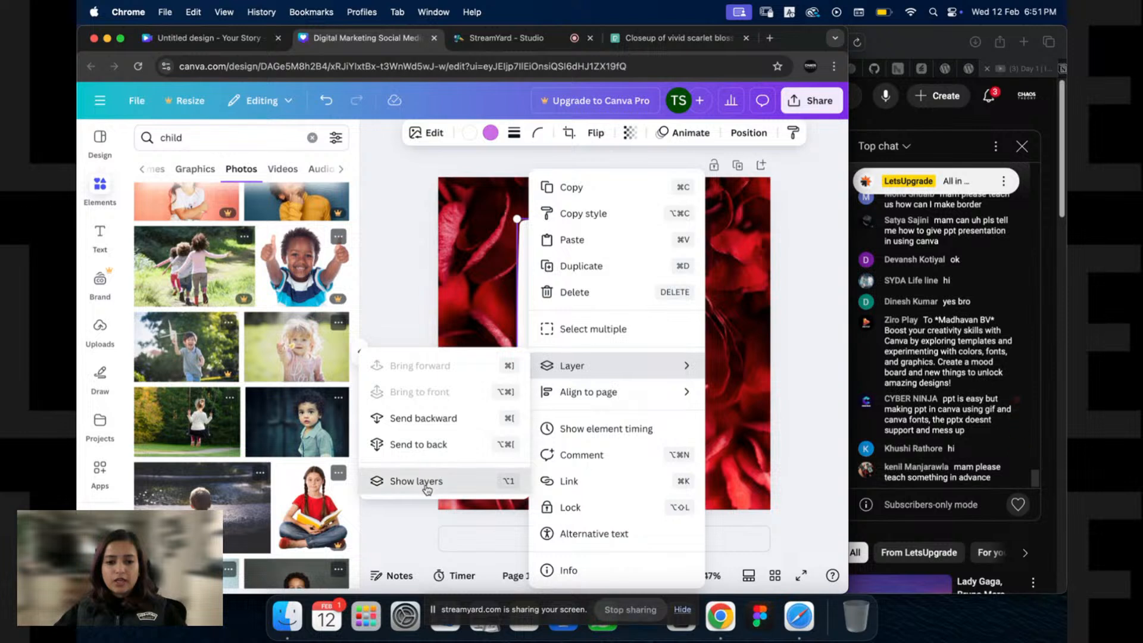
click(442, 476)
drag(268, 288, 280, 330)
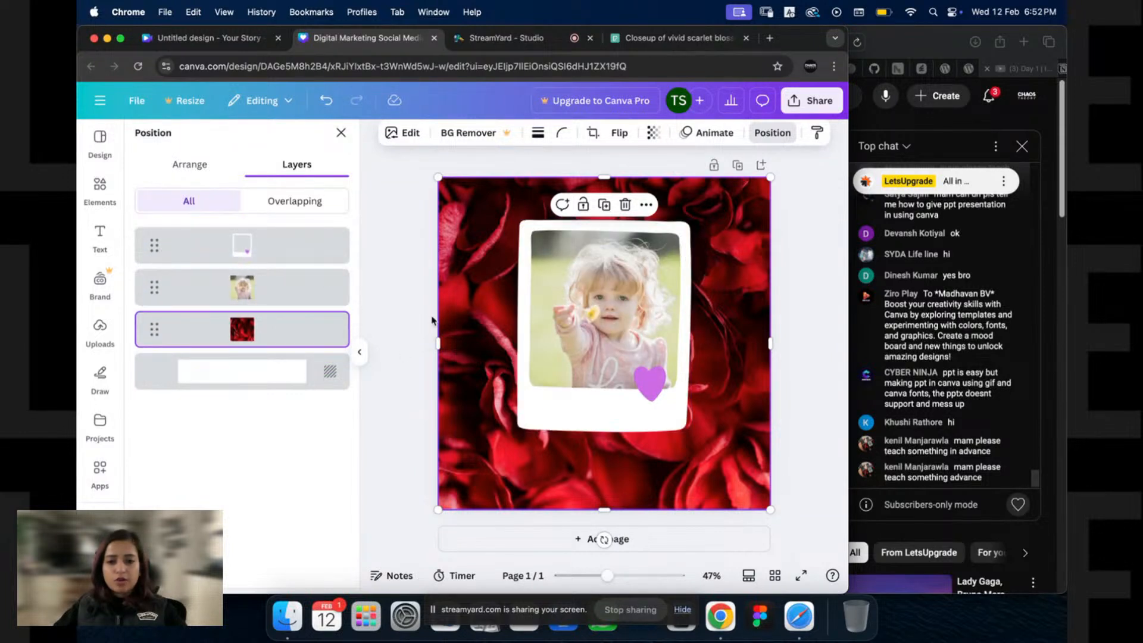
click(419, 304)
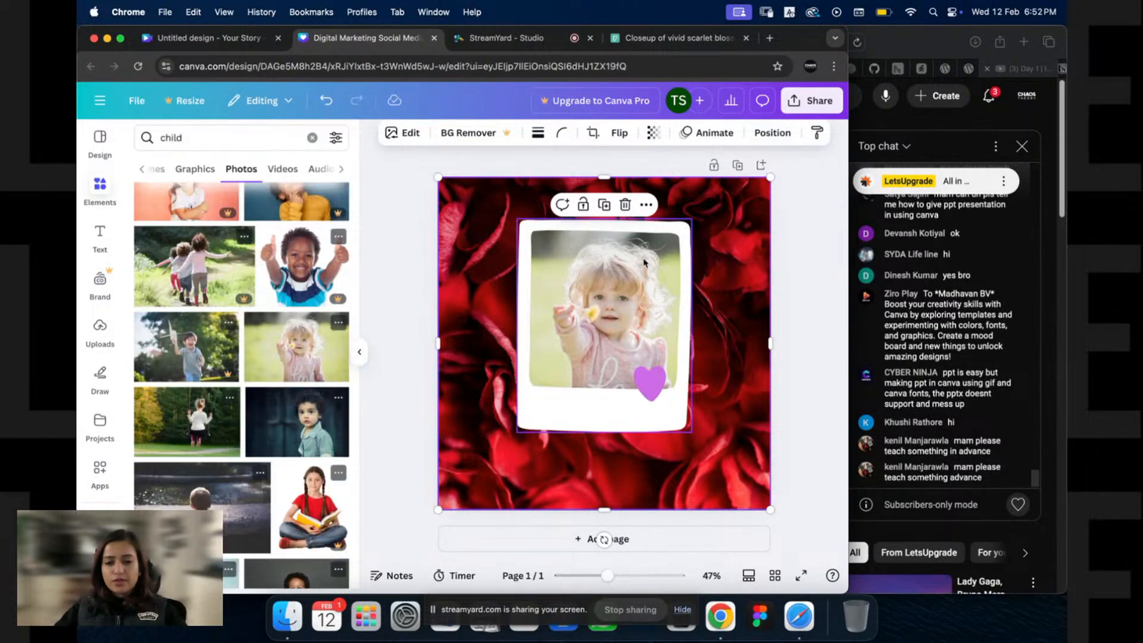
Step: Select the polaroid and toddler photo together, resize them slightly, try them tilted at the page's upper-left corner, and return them upright to the centre
click(589, 393)
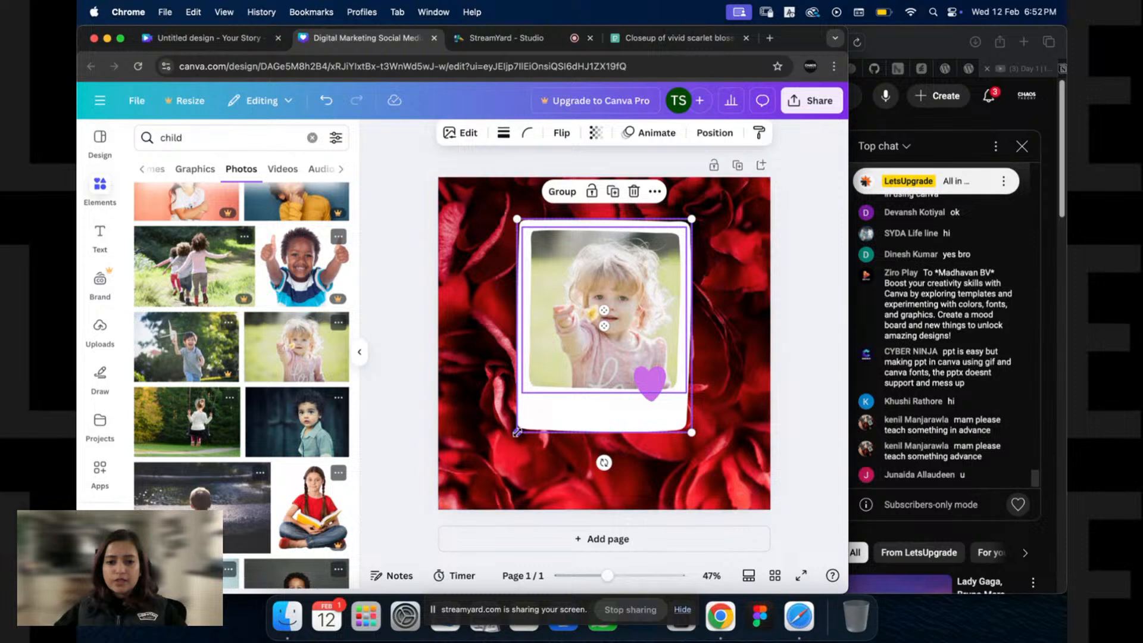
drag(518, 428, 525, 425)
drag(613, 439, 646, 427)
drag(585, 317, 472, 261)
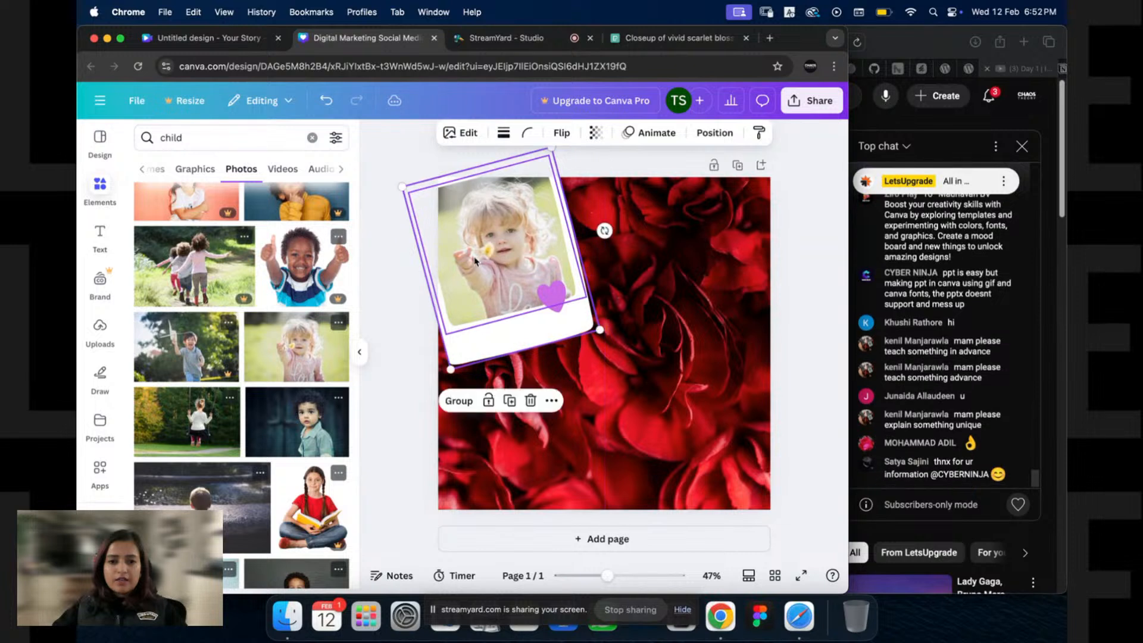
drag(599, 326, 619, 344)
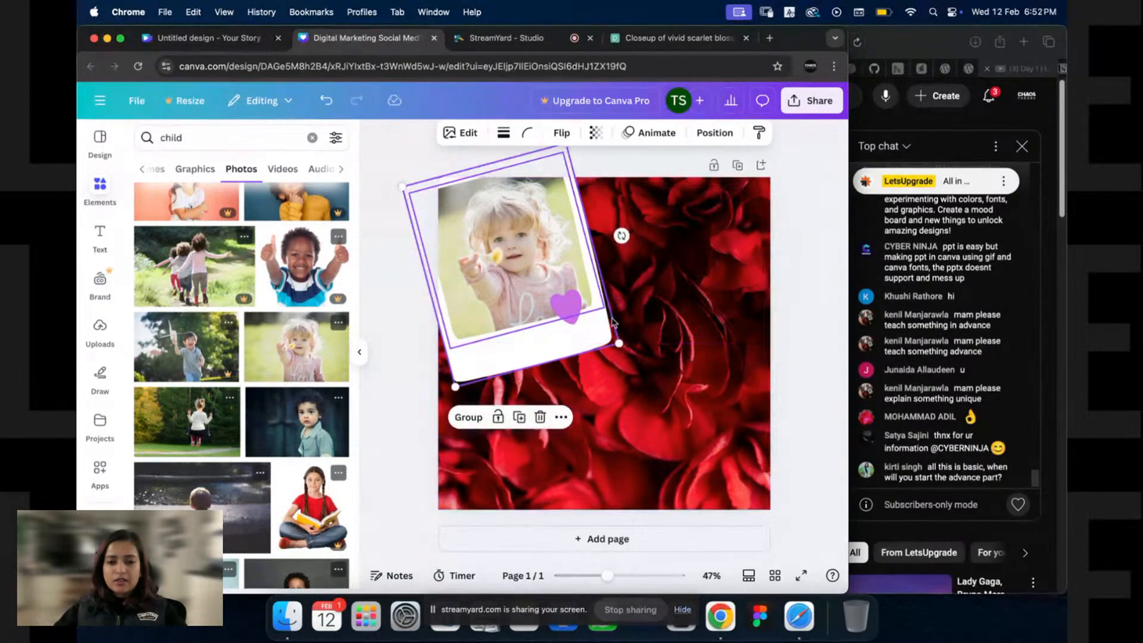
drag(621, 235, 628, 272)
drag(535, 279, 622, 340)
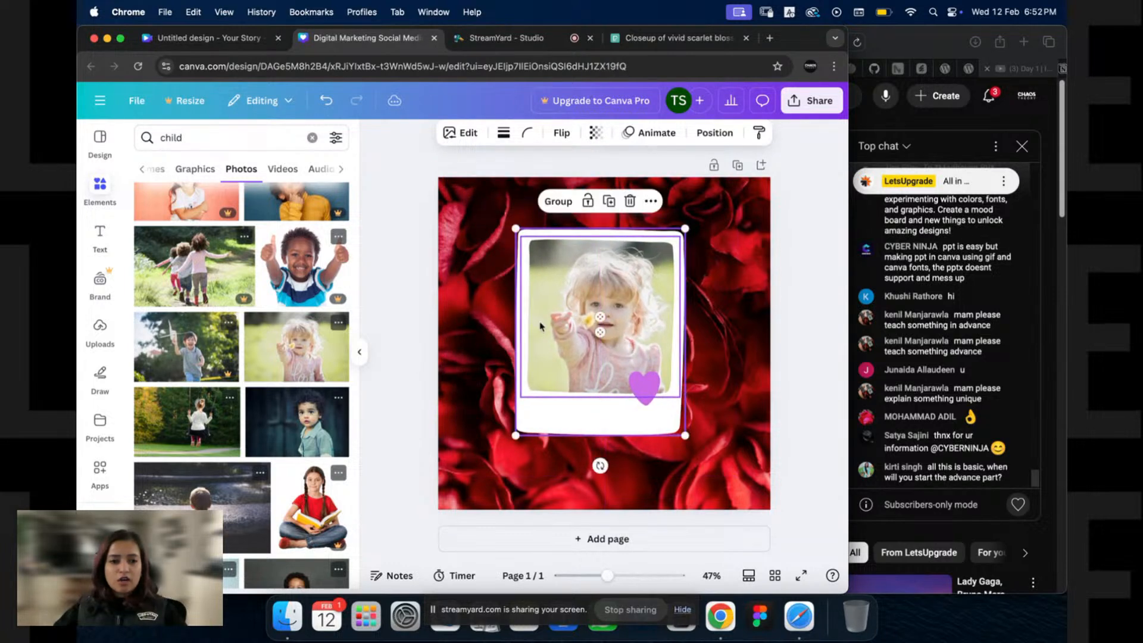
Step: Search the photo elements for "birthday"
click(242, 141)
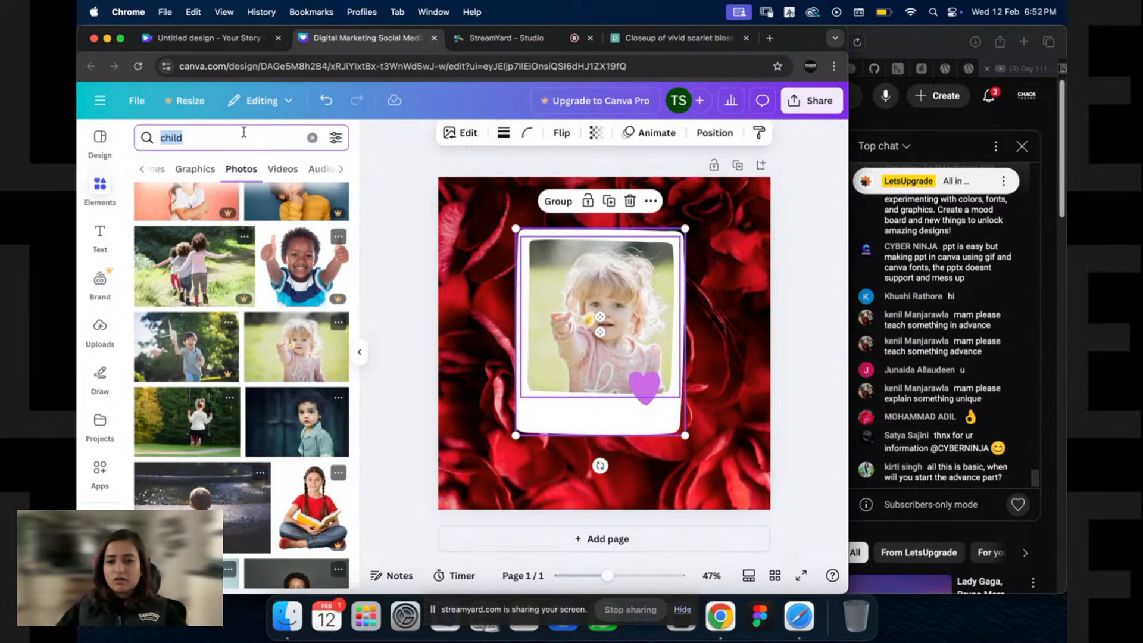
text(bi)
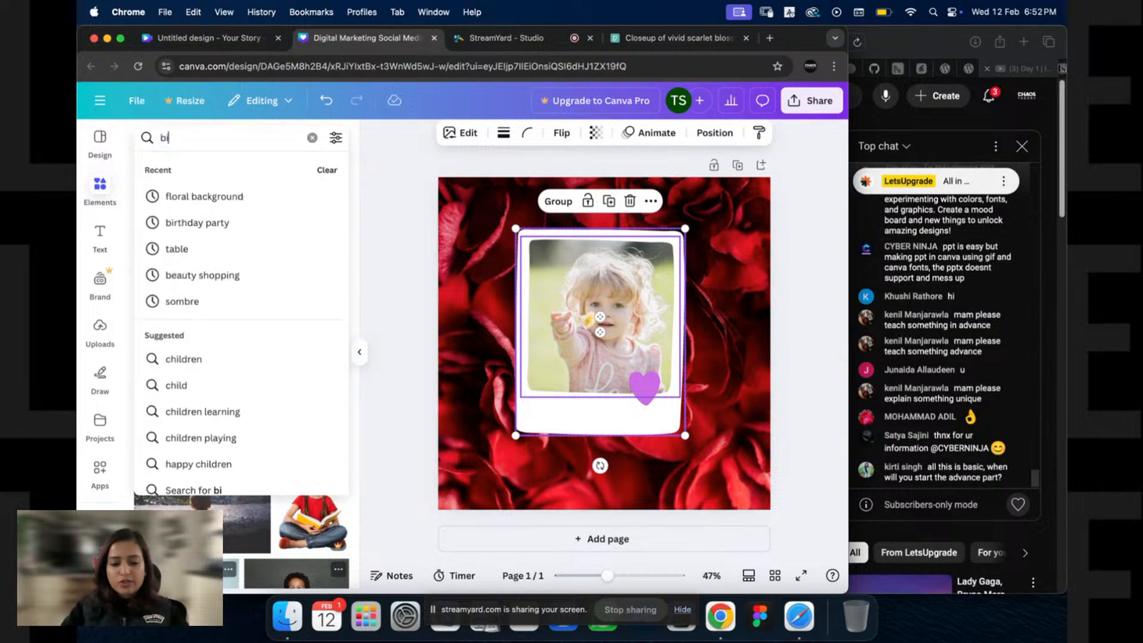
text(rthda)
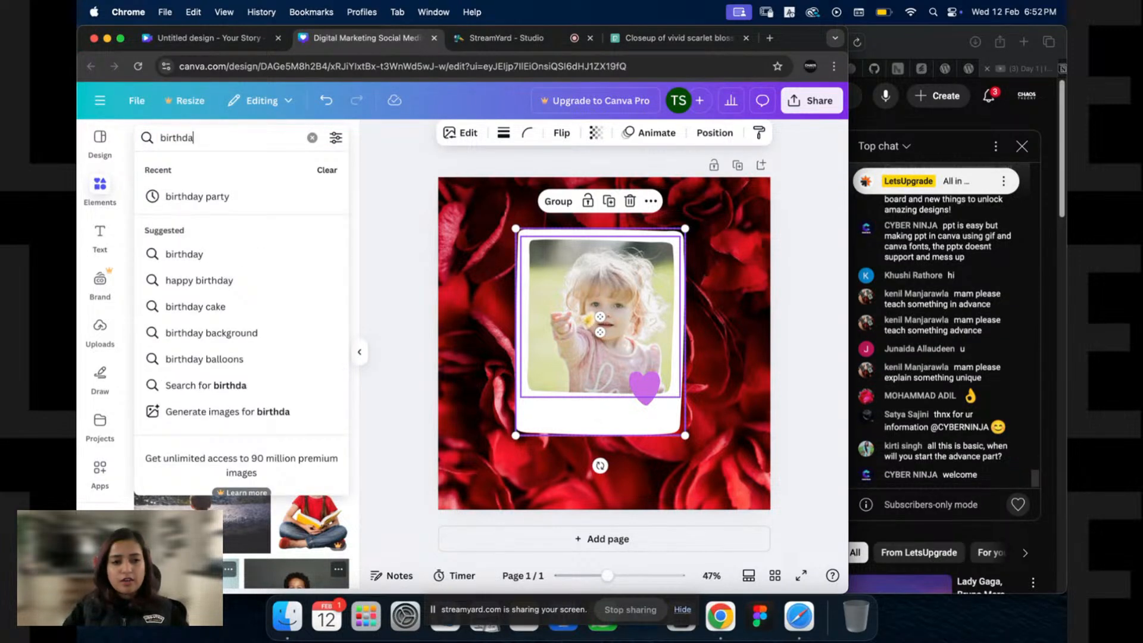
text(y)
key(Return)
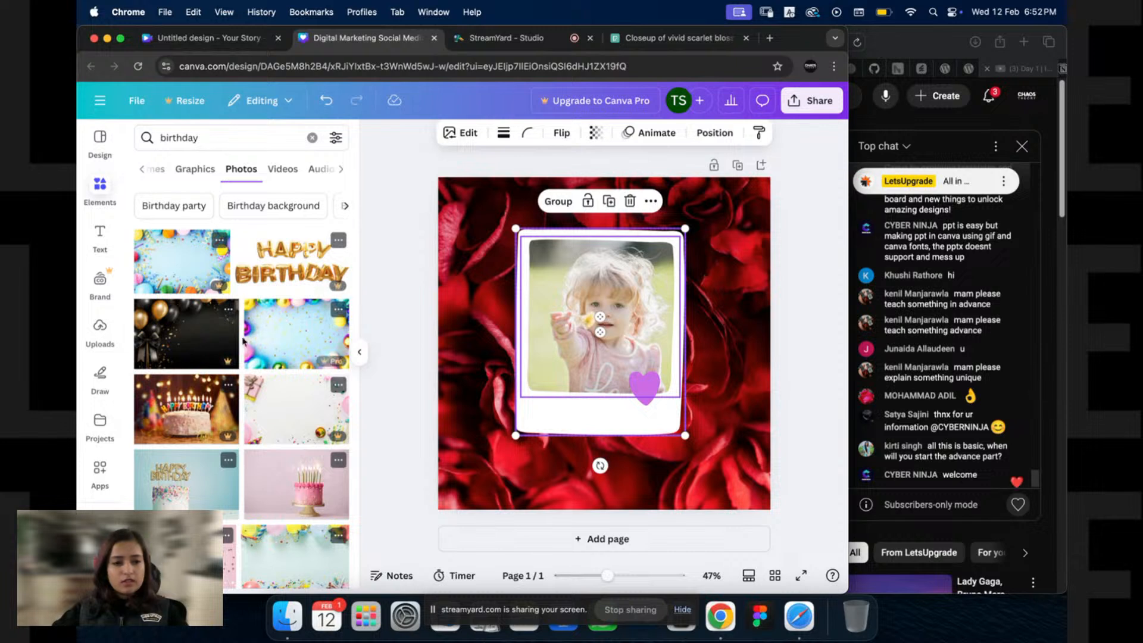
Step: Add the balloon and confetti photo, enlarge it to cover the whole page, and send it backward behind the polaroid and toddler photo
scroll(327, 338, down, 2)
scroll(241, 348, down, 2)
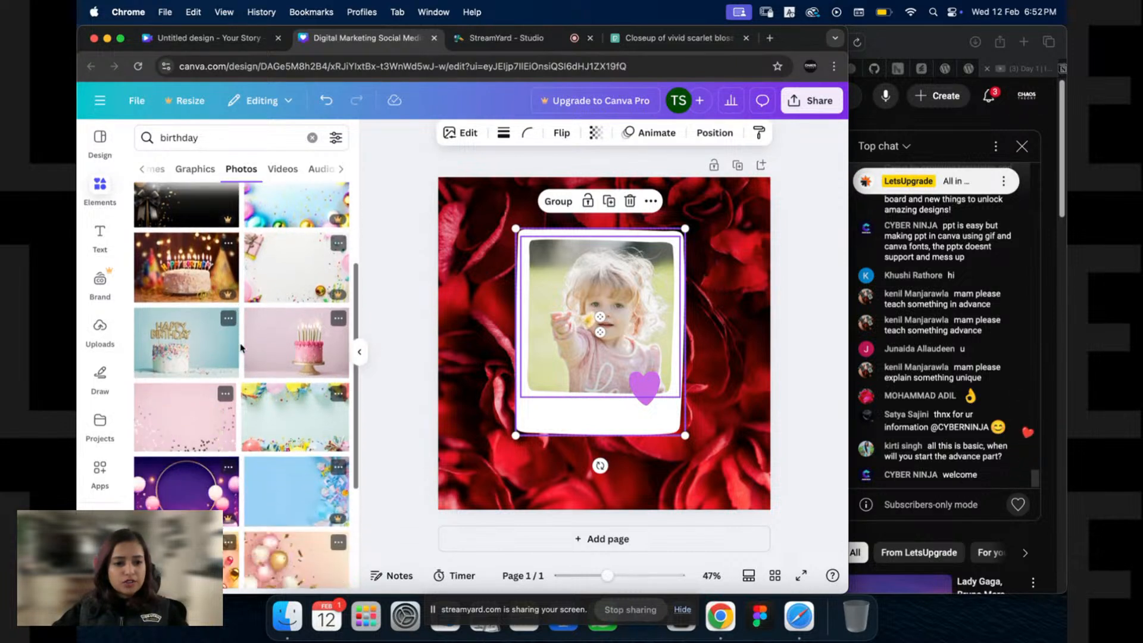
click(287, 426)
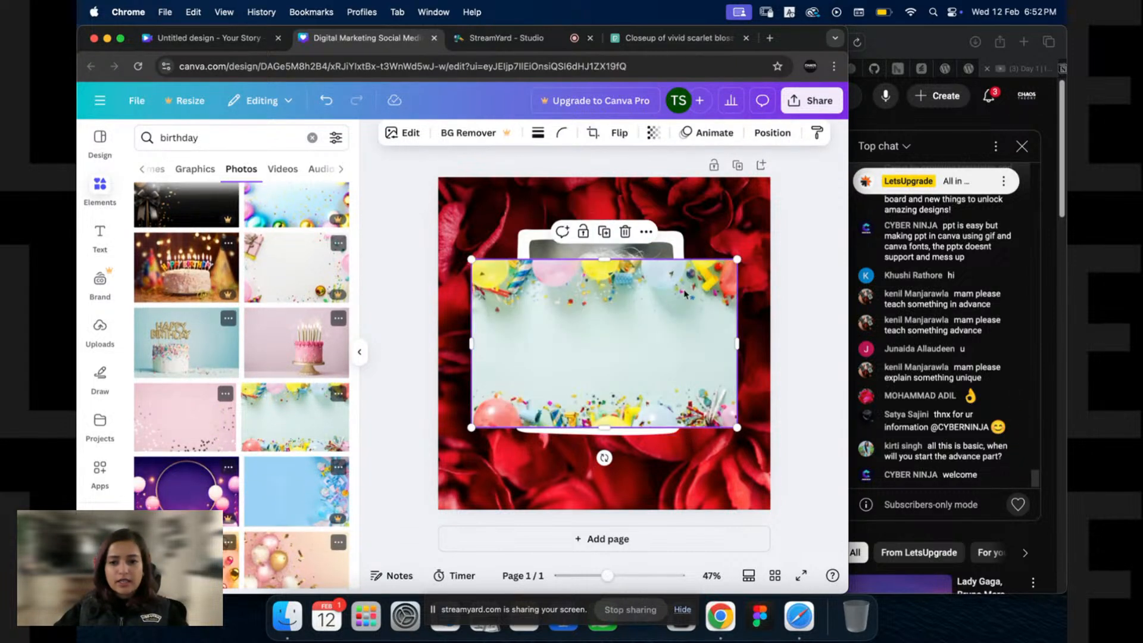
drag(741, 244, 832, 115)
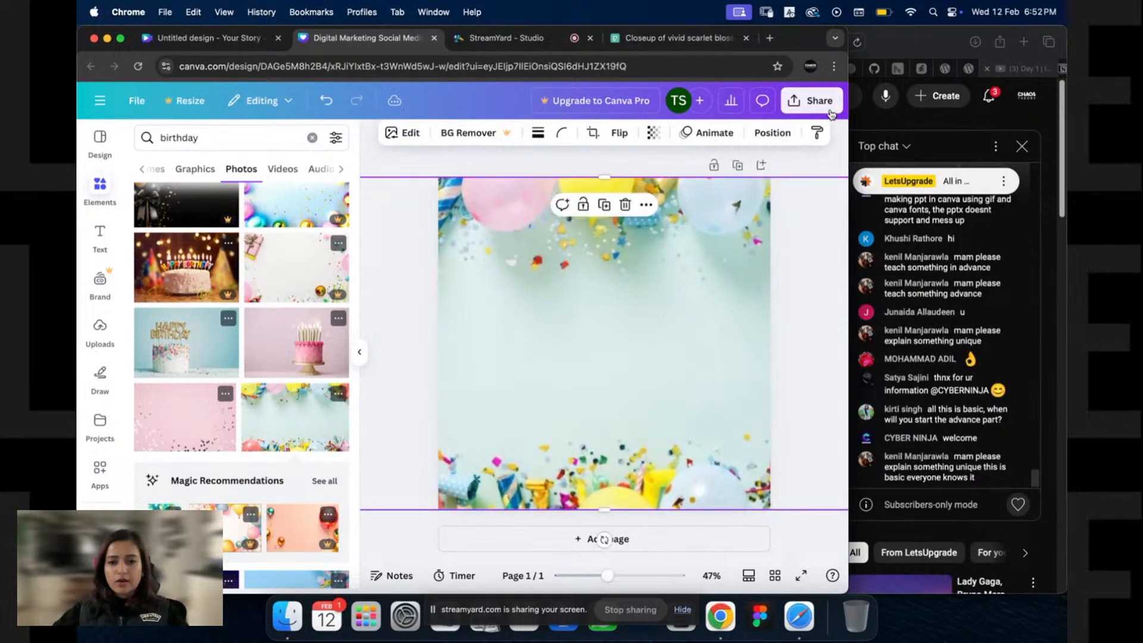
key(super+bracketleft)
key(super+bracketleft)
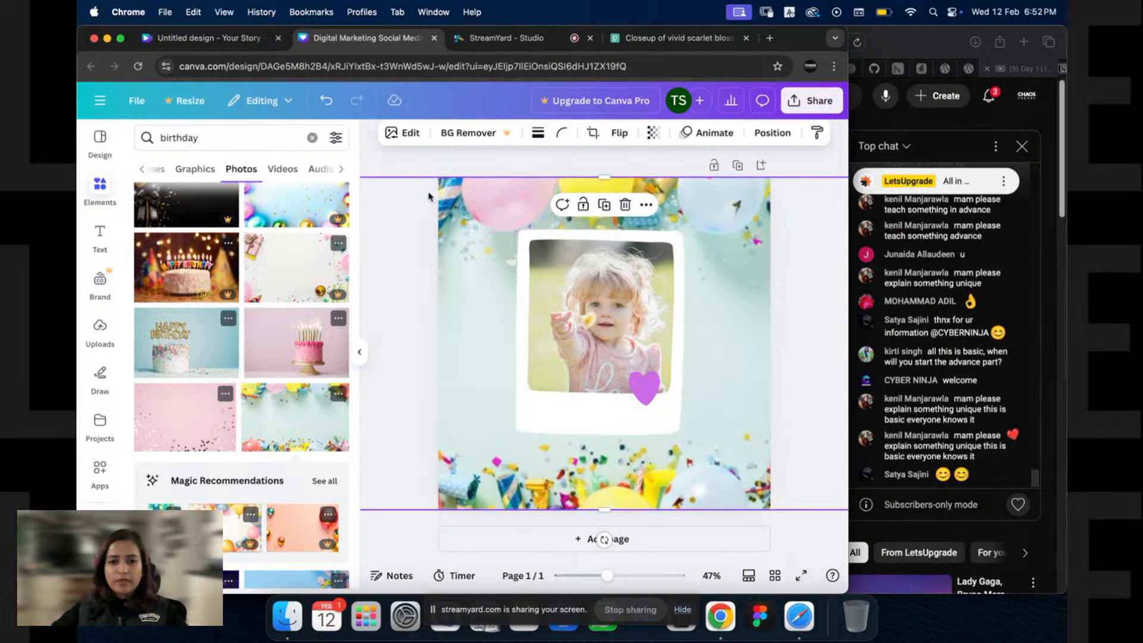
click(409, 299)
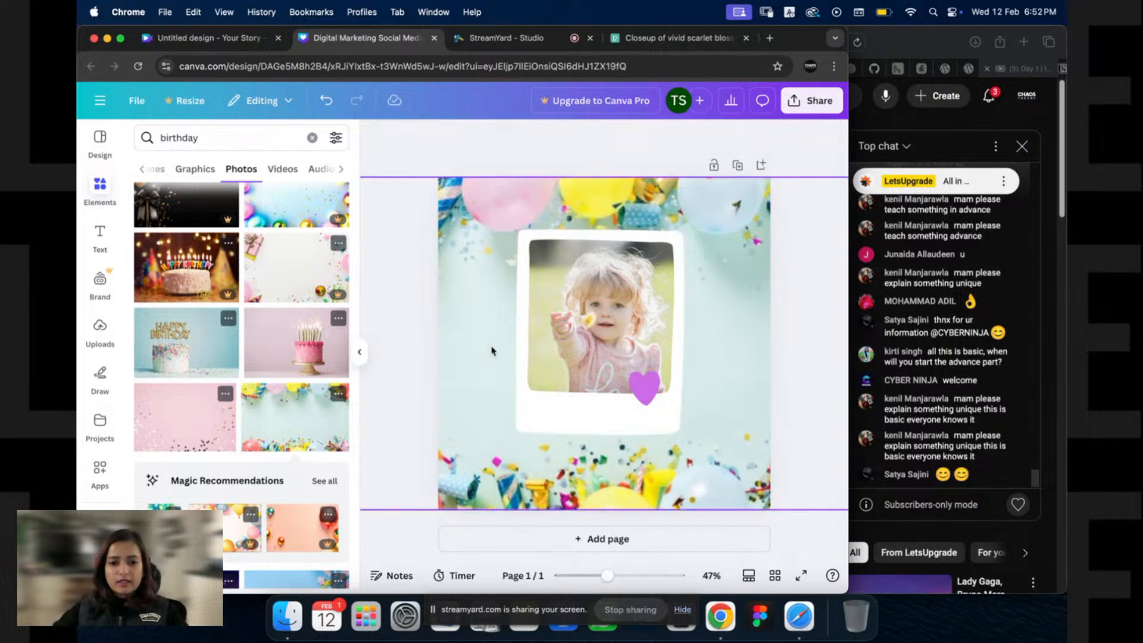
Step: Try replacing the balloon background with the navy party-hat photo from the birthday results, and undo the replacement
click(495, 443)
scroll(250, 438, down, 5)
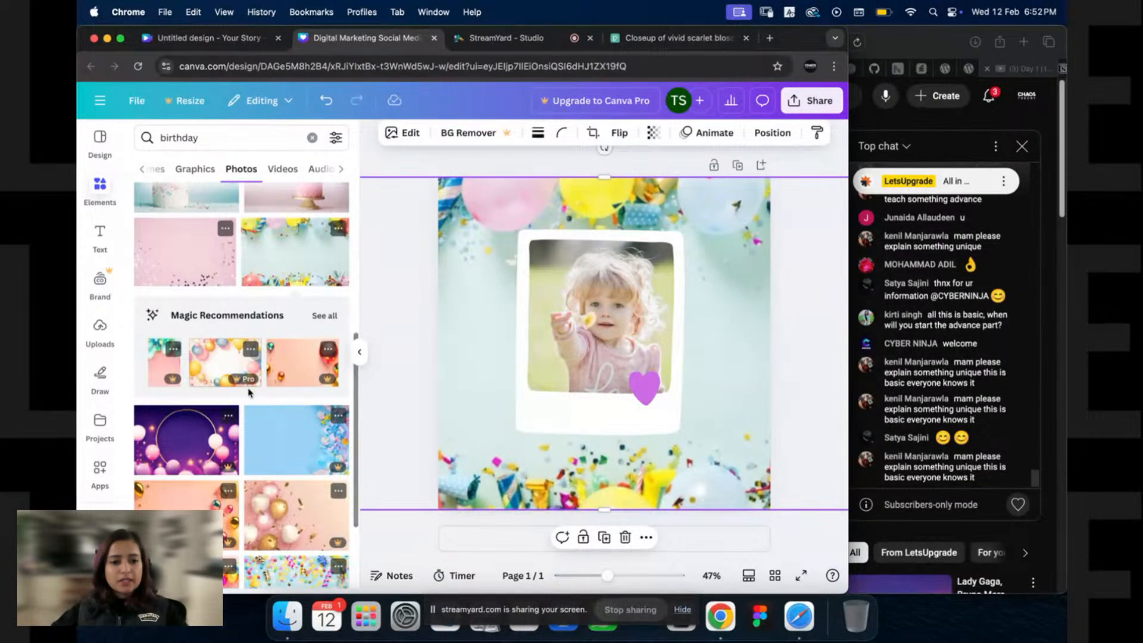
scroll(275, 443, down, 1)
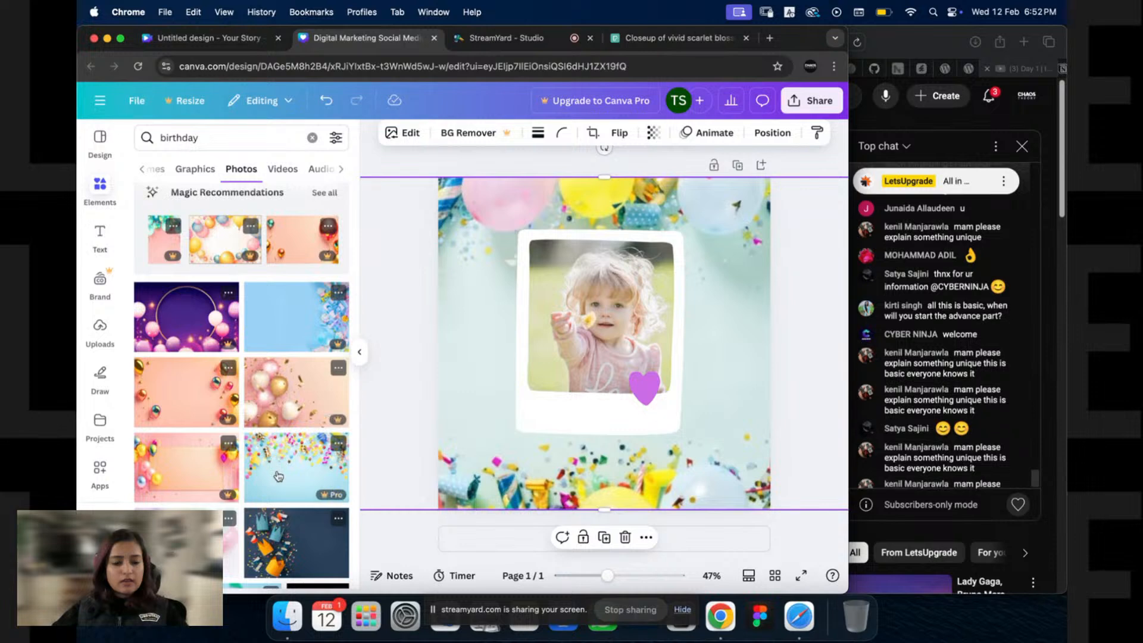
scroll(284, 444, down, 3)
drag(296, 409, 445, 351)
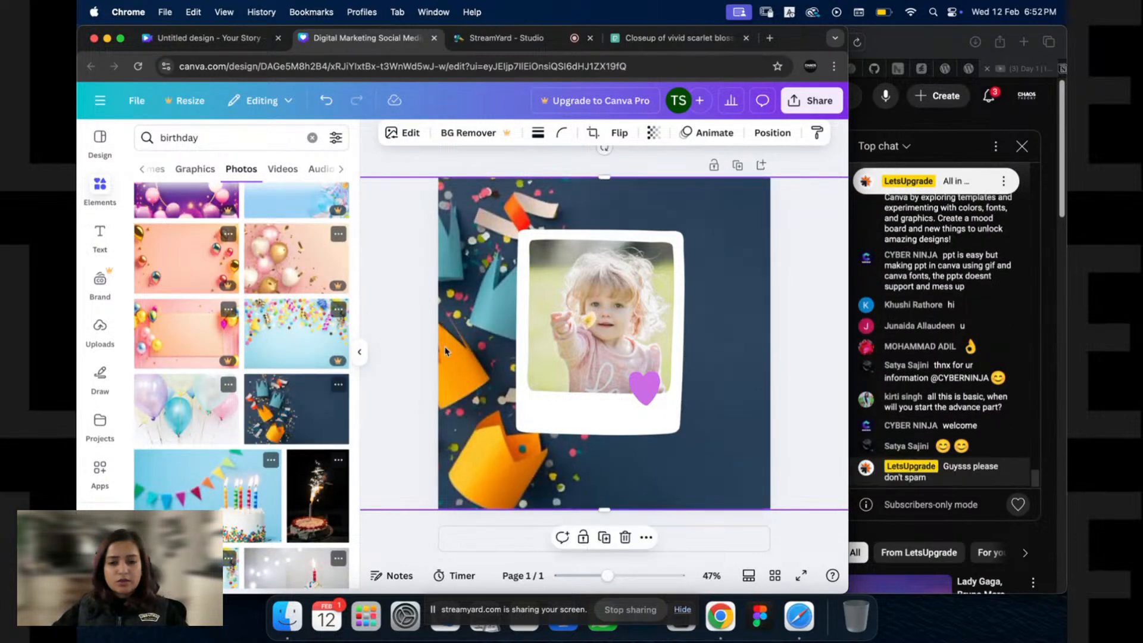
key(super+z)
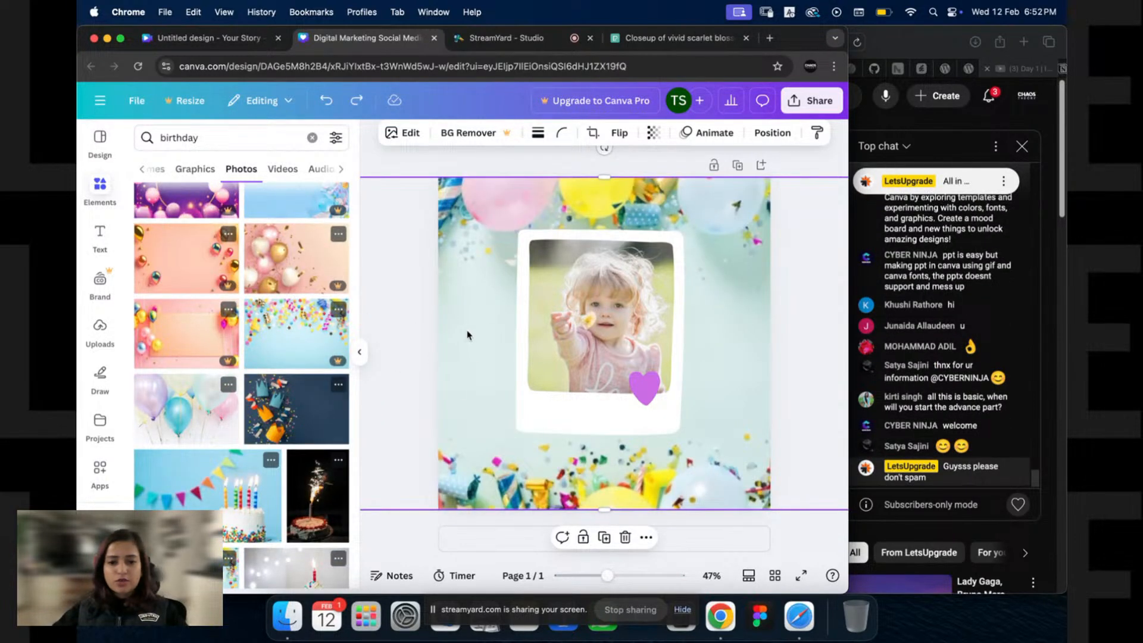
Step: Lock the balloon background photo in place, and select the polaroid and toddler photo together over it
right_click(462, 260)
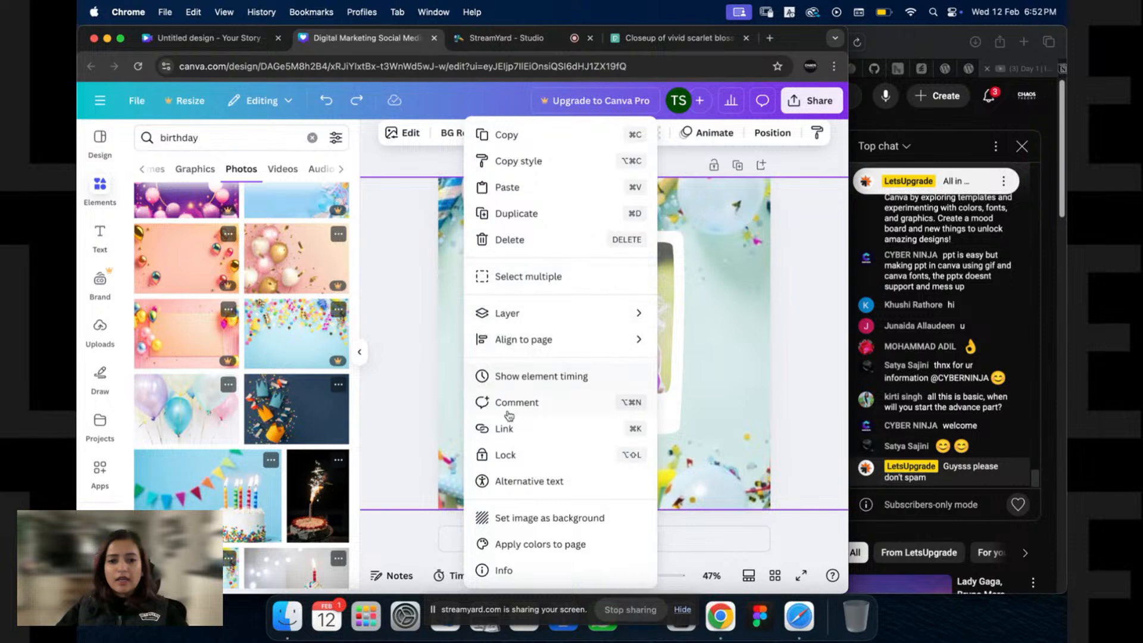
click(503, 458)
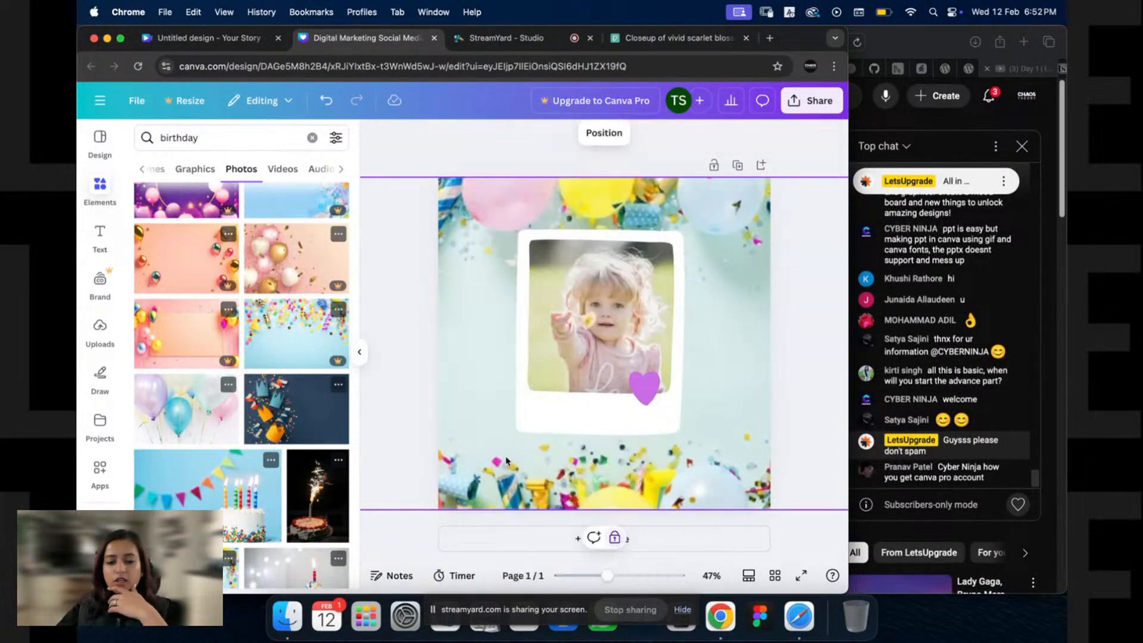
drag(450, 476, 762, 216)
click(758, 245)
click(601, 330)
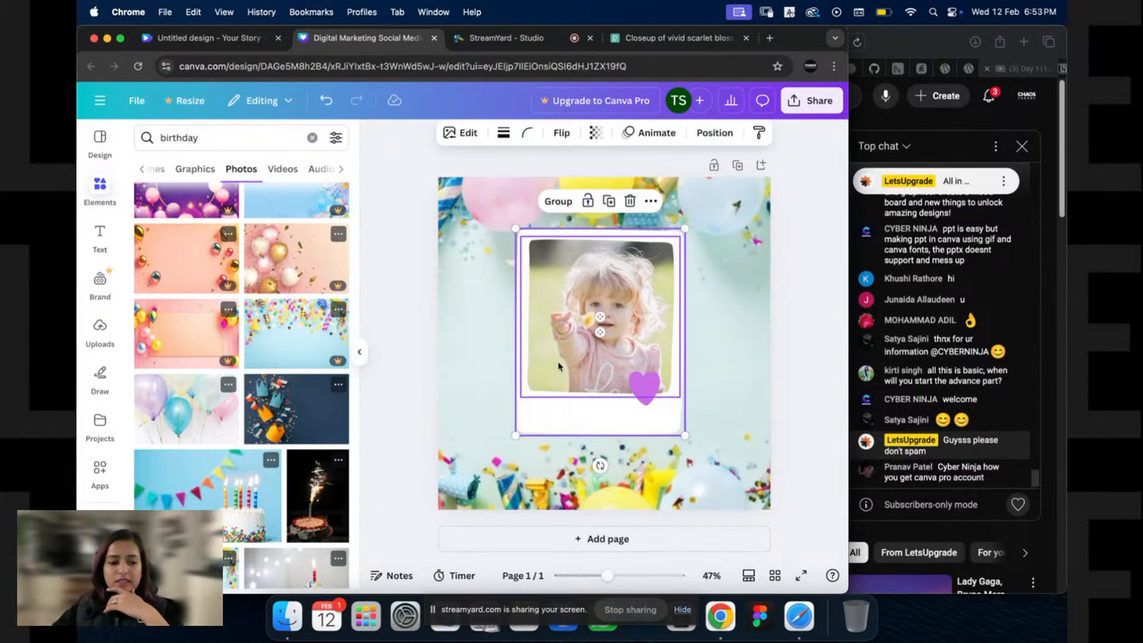
mouse_move(601, 332)
mouse_down()
mouse_move(582, 337)
mouse_move(601, 332)
mouse_up()
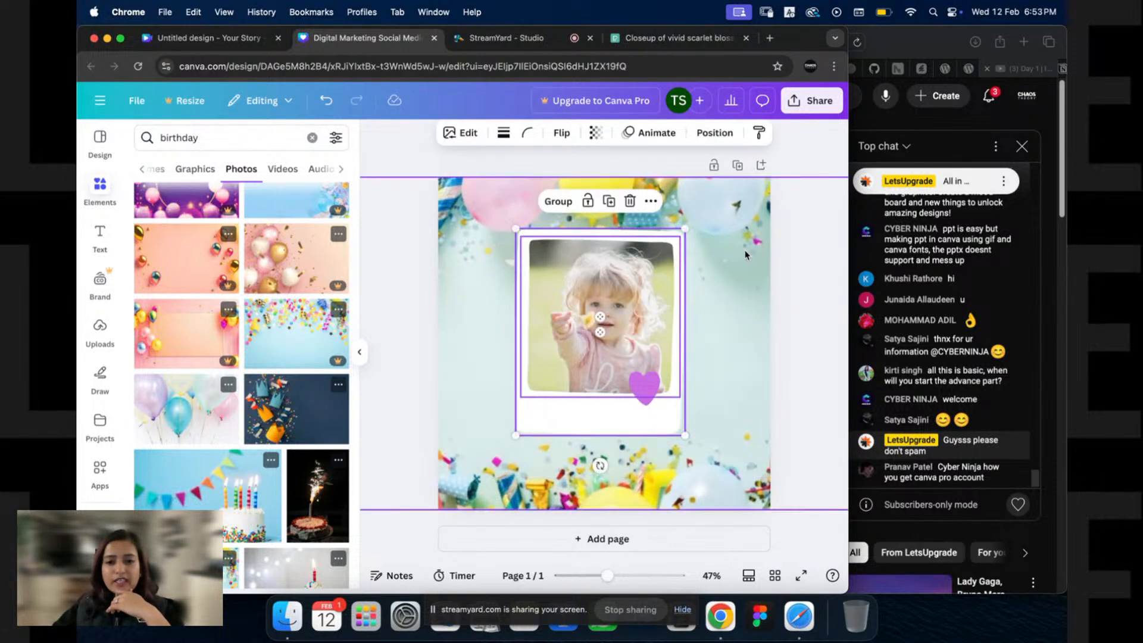
Step: Repeat the area selection of the polaroid and toddler photo over the locked background to check what it picks up, and clear it
click(695, 235)
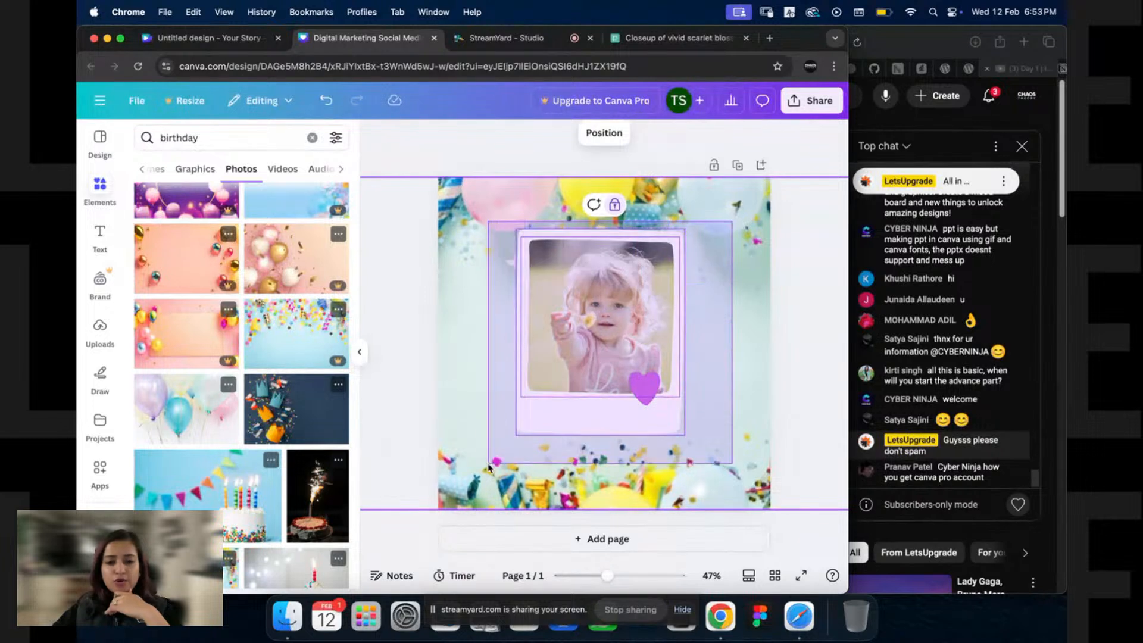
click(548, 363)
click(495, 465)
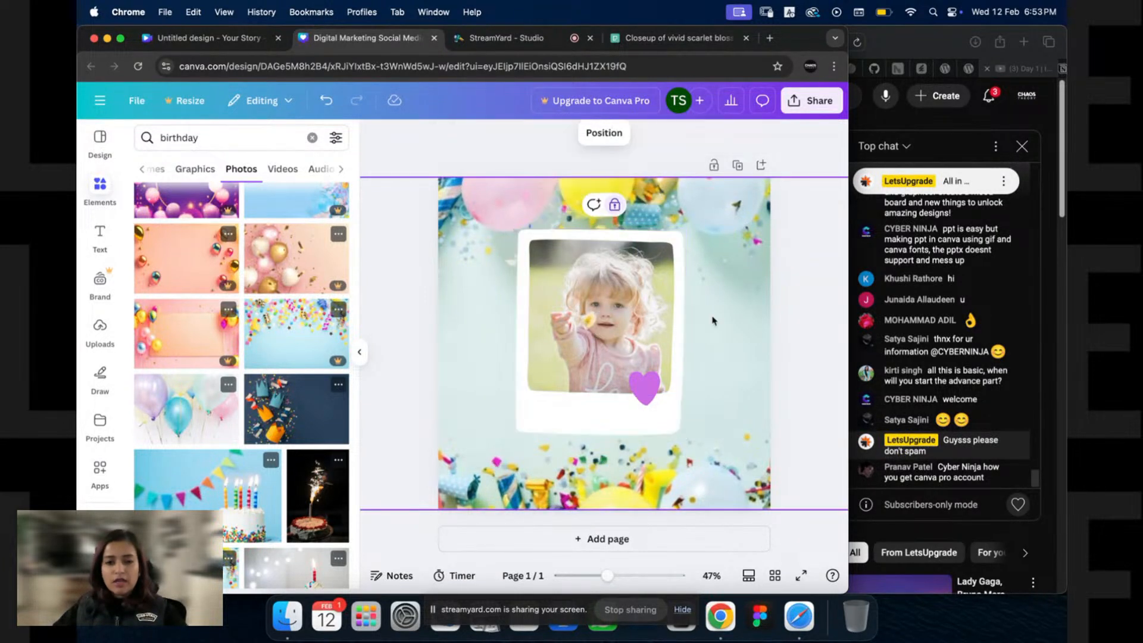
click(809, 229)
drag(813, 217, 455, 479)
click(784, 275)
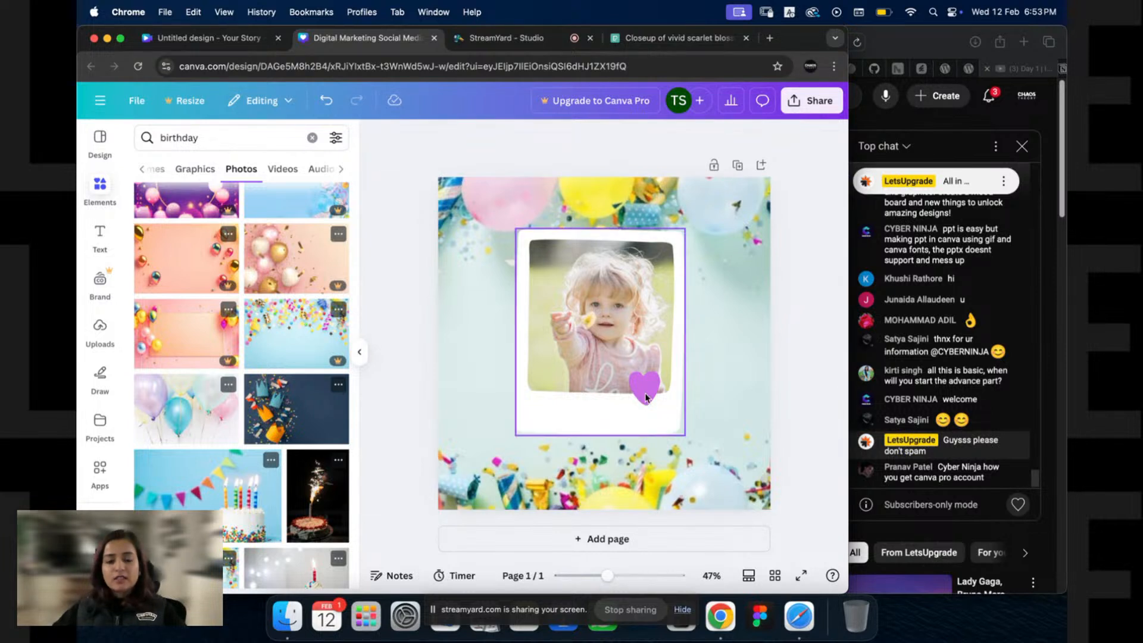
click(646, 398)
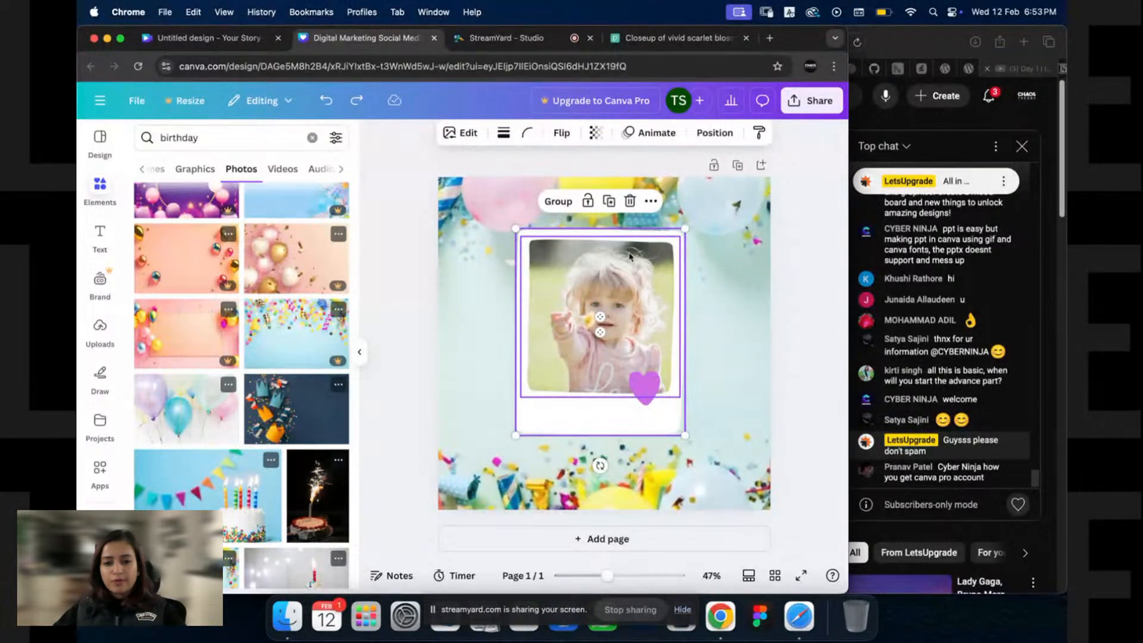
click(748, 336)
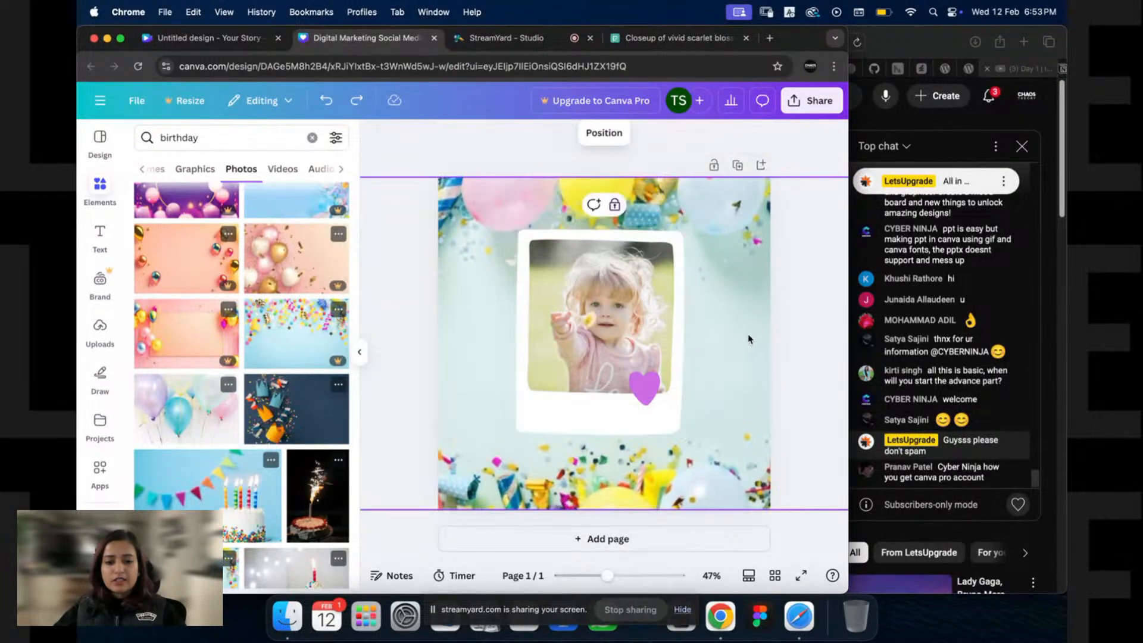
Step: Add a heading text box to the page reading "2 feb 2023"
click(99, 243)
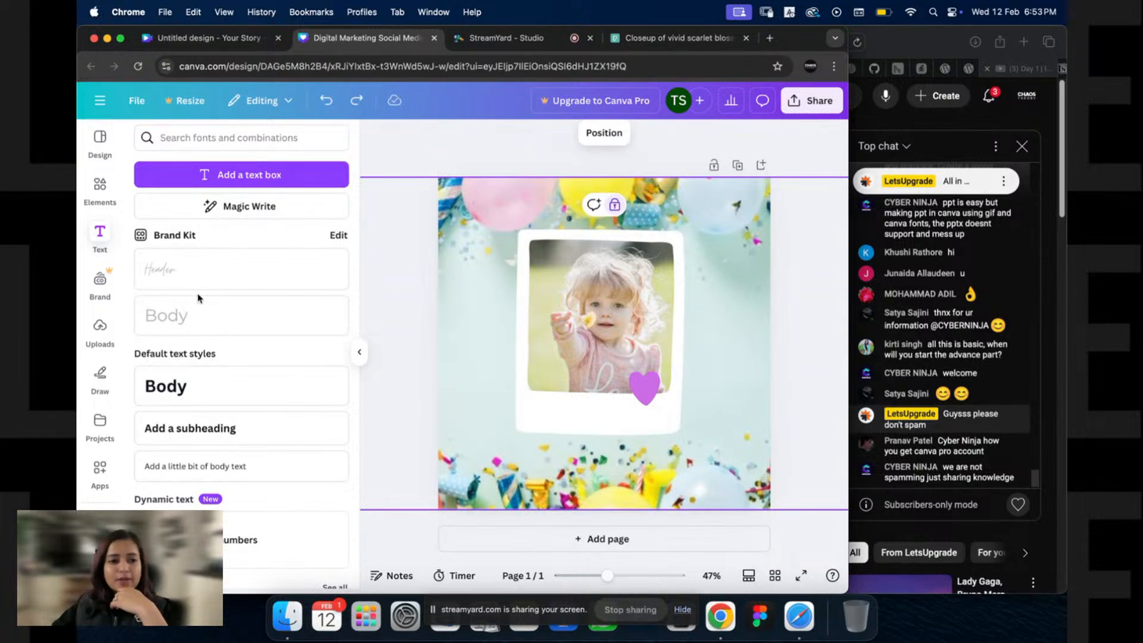
click(181, 391)
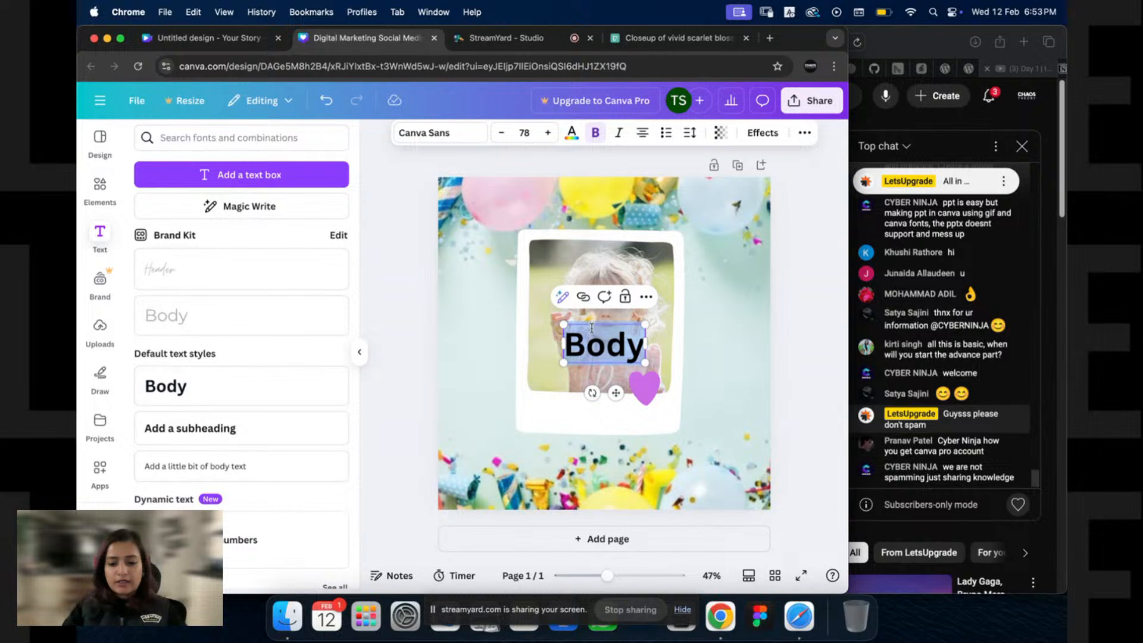
text(2 feb 2023)
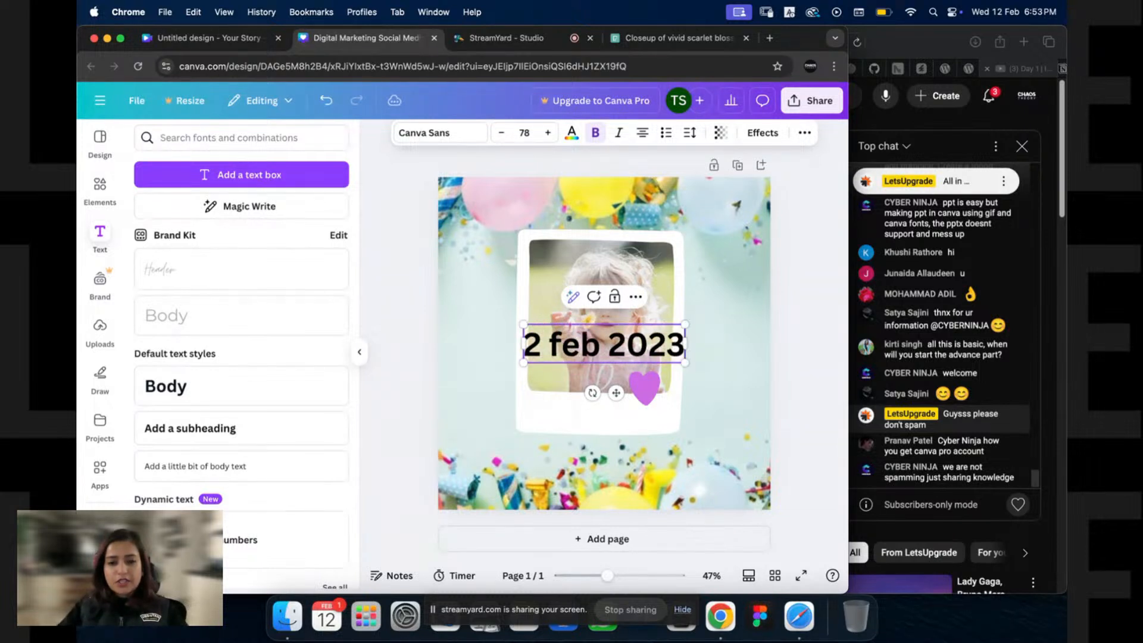
key(Escape)
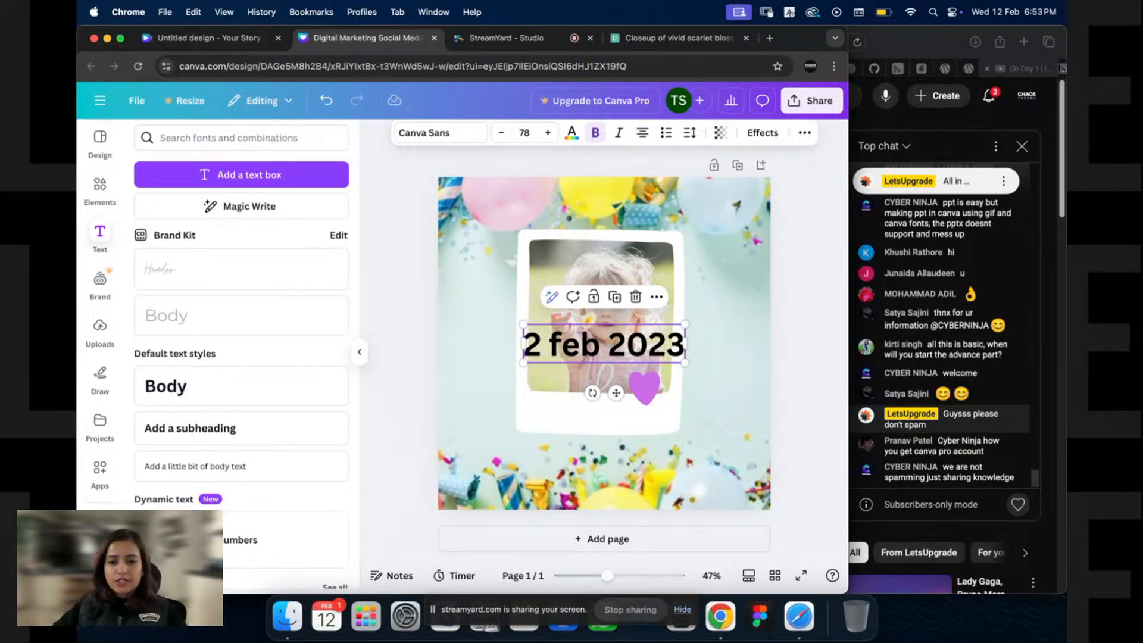
Step: Search the fonts for "type" and set the date text to Courier Prime
click(459, 133)
click(287, 196)
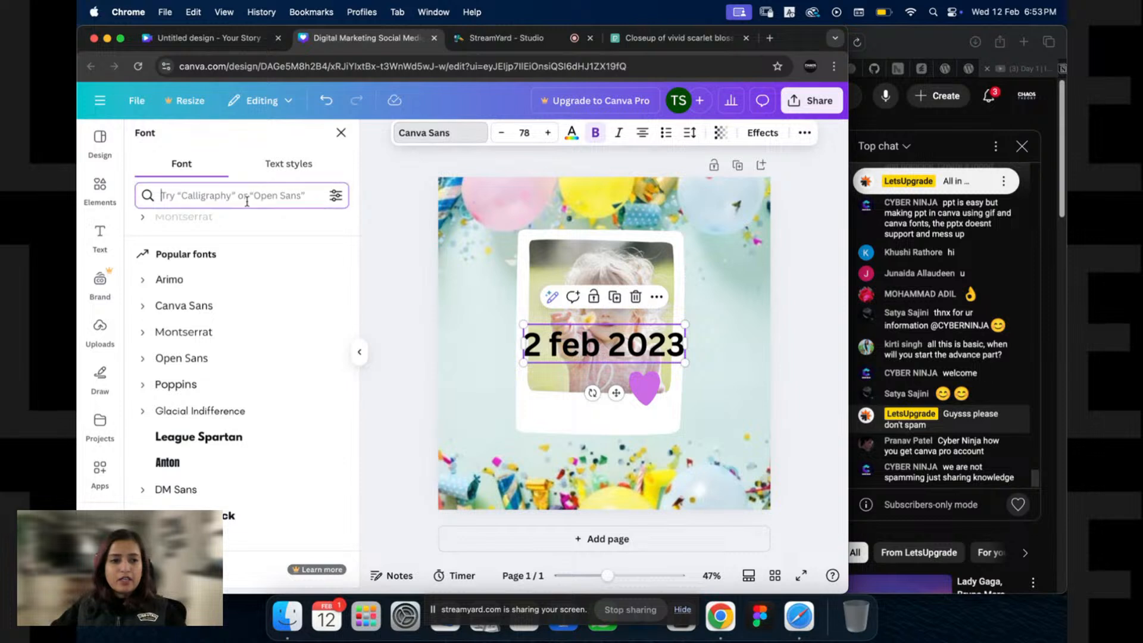
text(type)
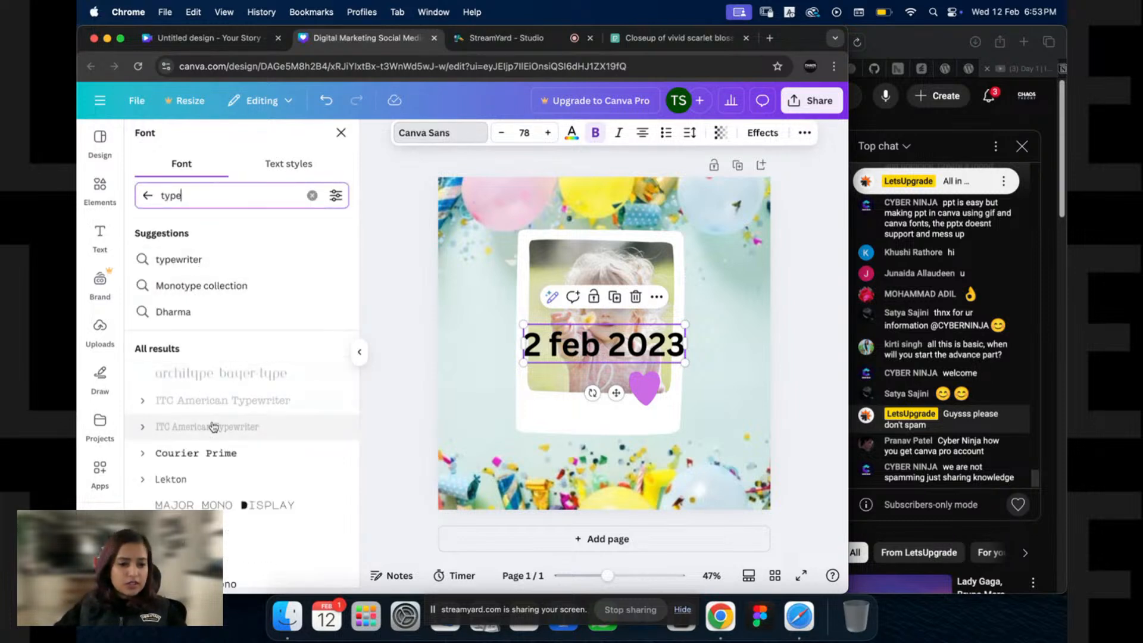
click(222, 452)
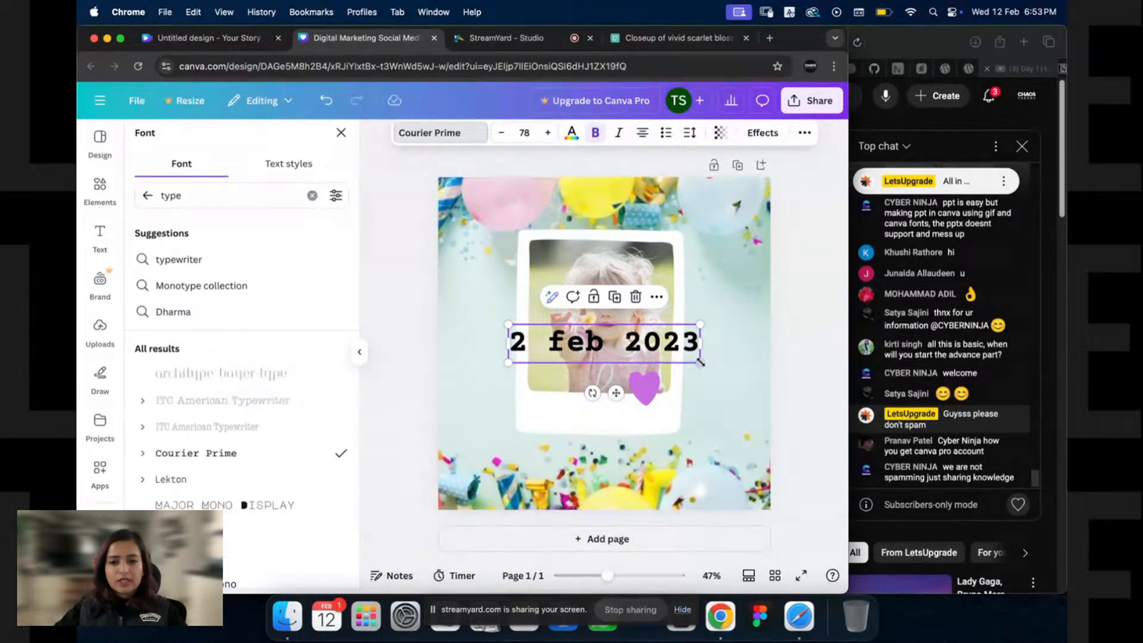
Step: Place the date text on the polaroid's white strip below the photo, tilt it about 2°, and shrink it to size 27.8
drag(699, 363, 621, 407)
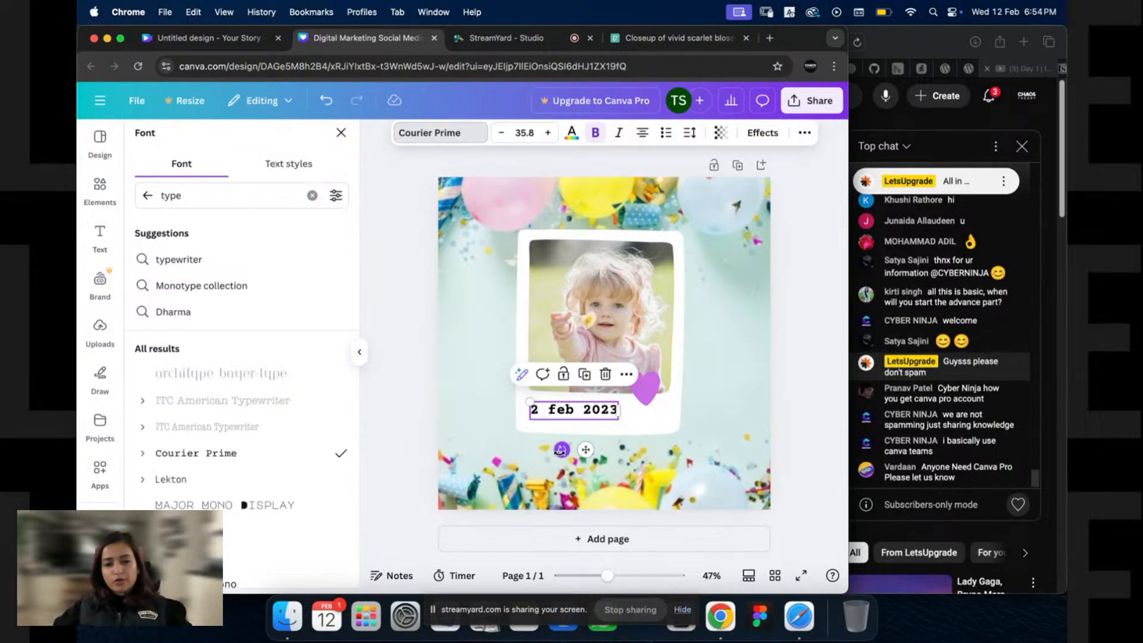
click(657, 366)
click(575, 415)
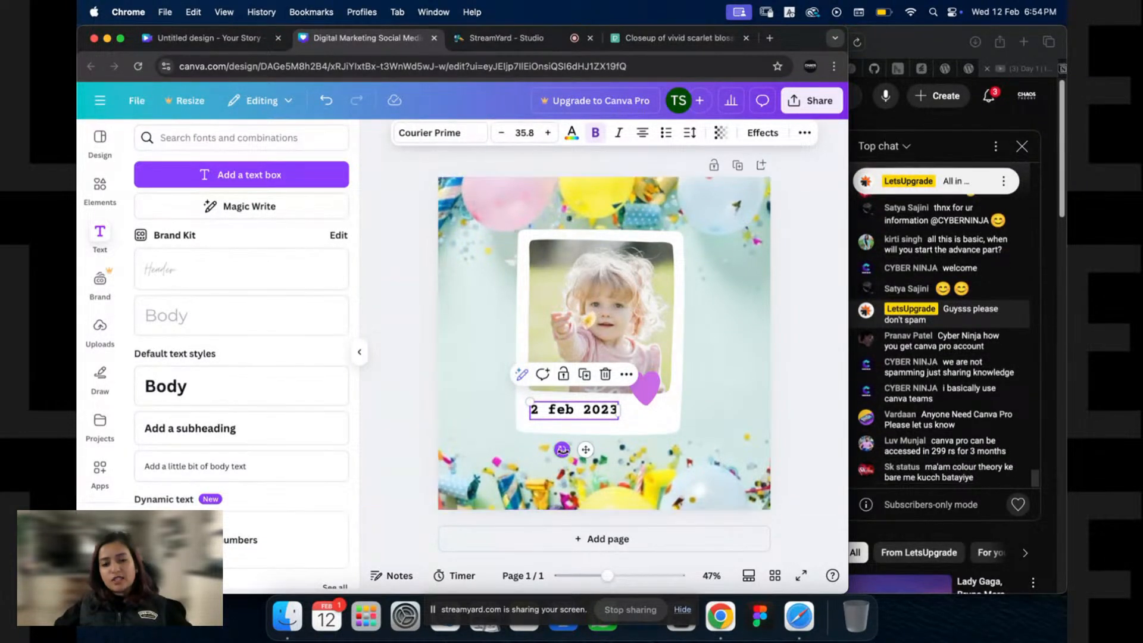
drag(585, 453, 563, 458)
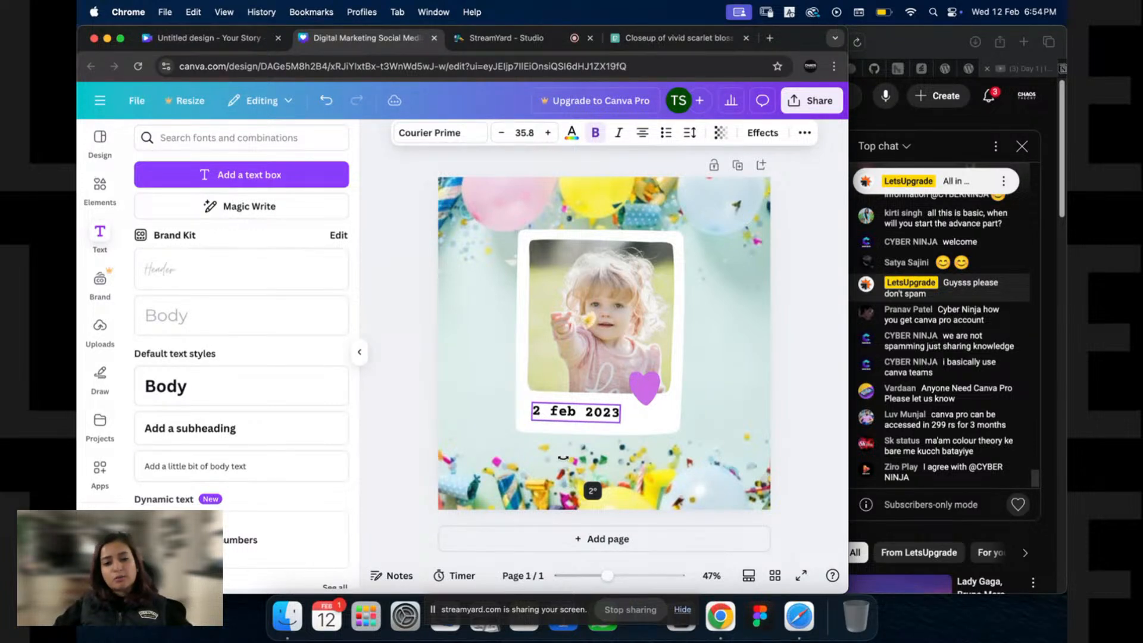
drag(563, 457, 564, 457)
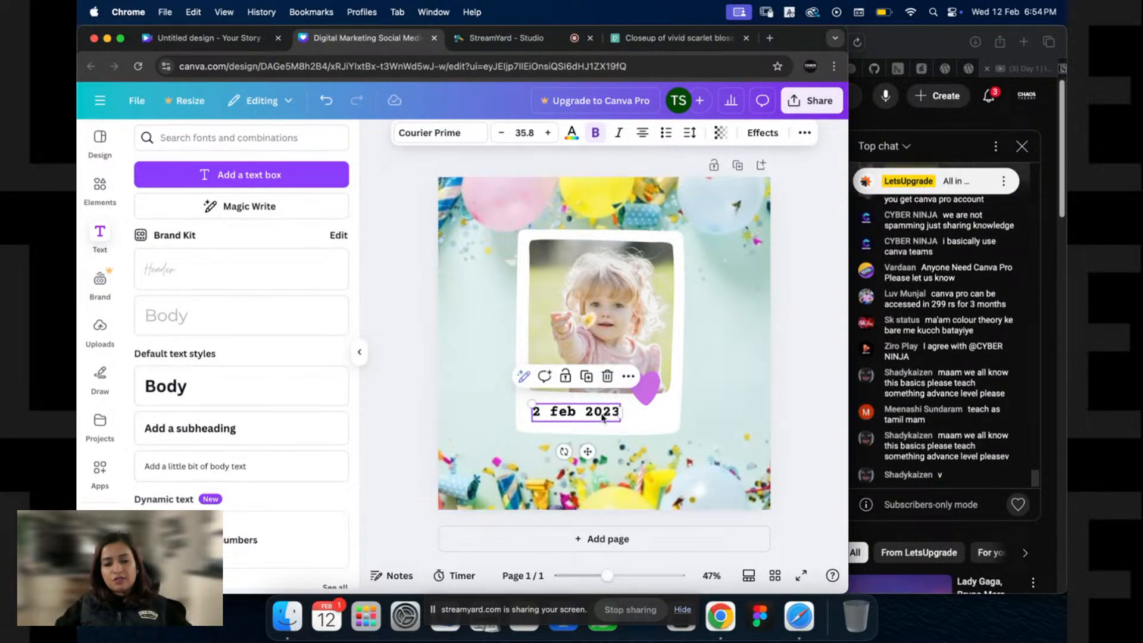
drag(592, 415, 614, 413)
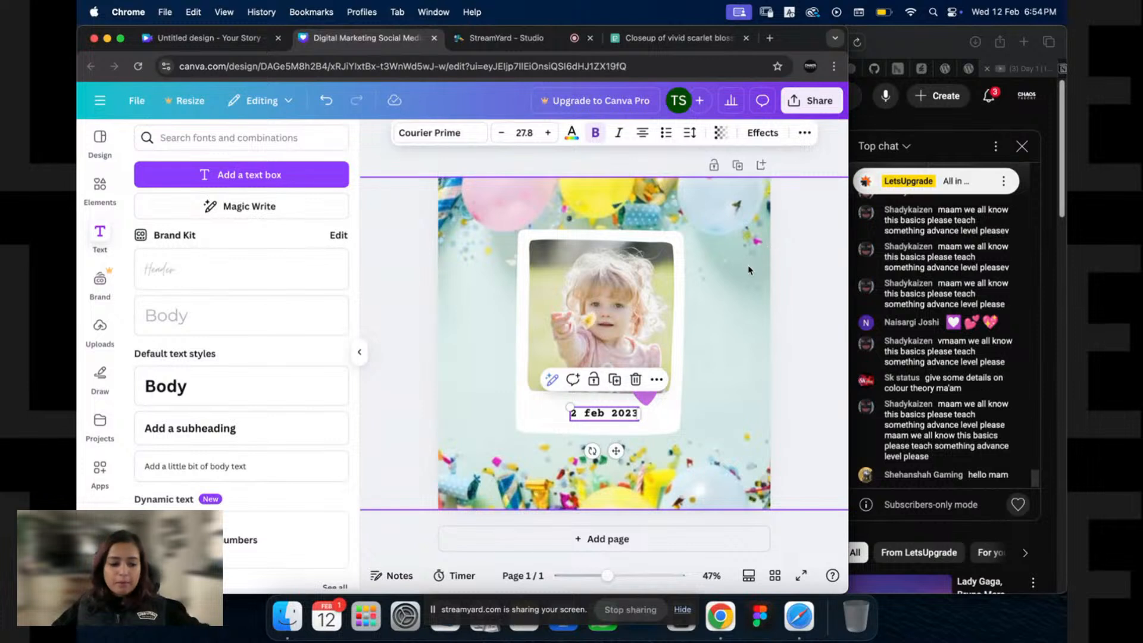
Step: Select the polaroid, toddler photo and date text together, align their centres horizontally, and deselect them
click(789, 217)
drag(796, 211, 443, 481)
right_click(598, 293)
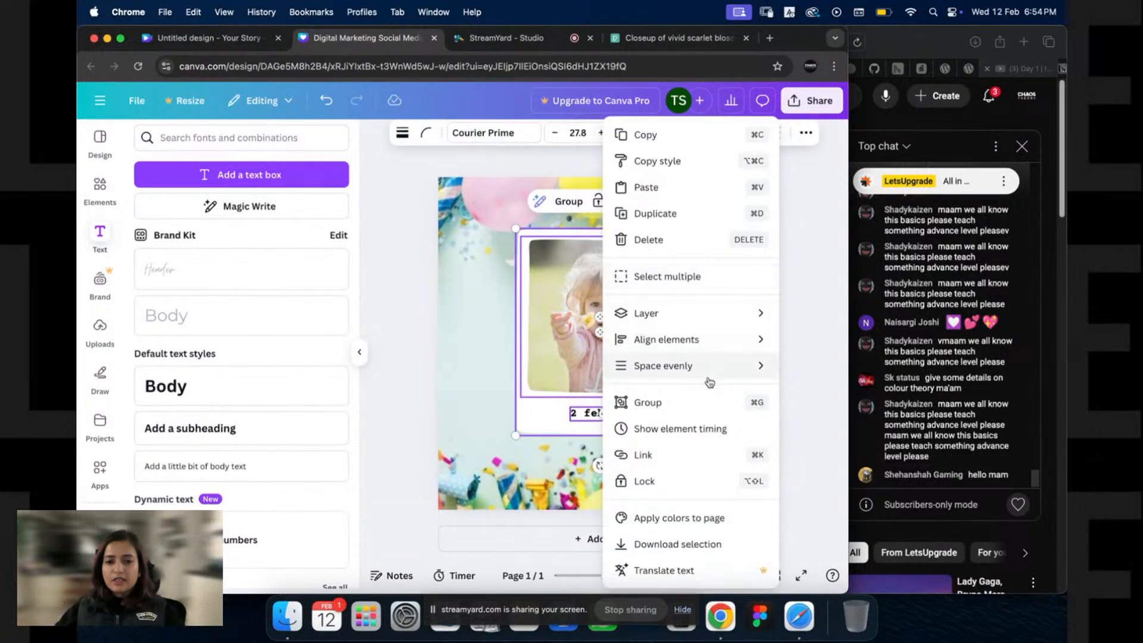
mouse_move(679, 353)
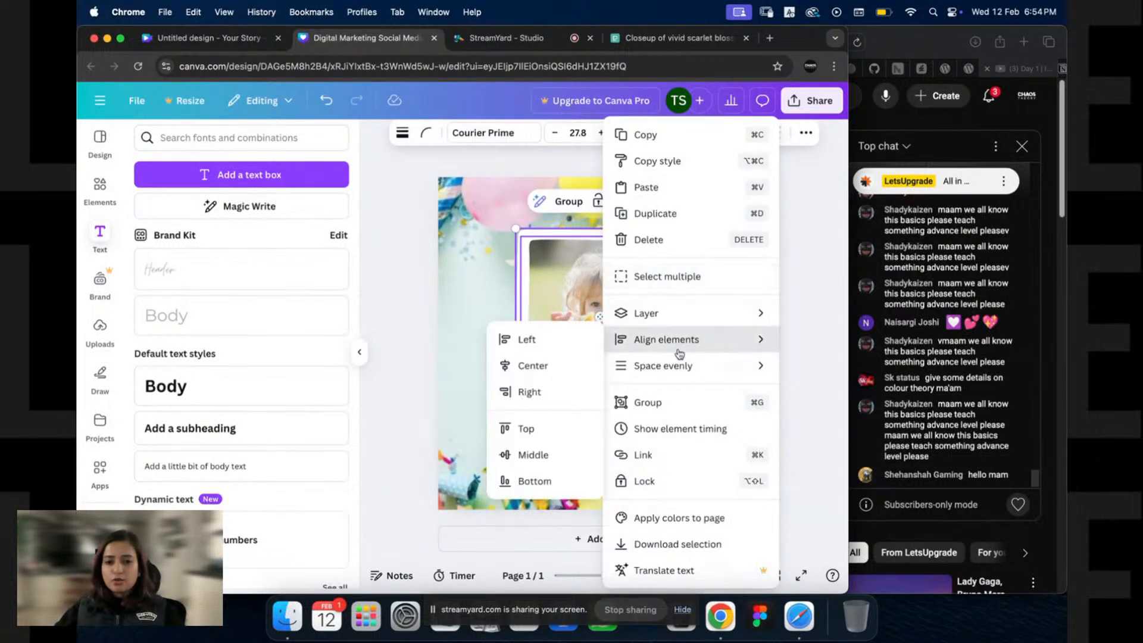
click(525, 369)
click(754, 291)
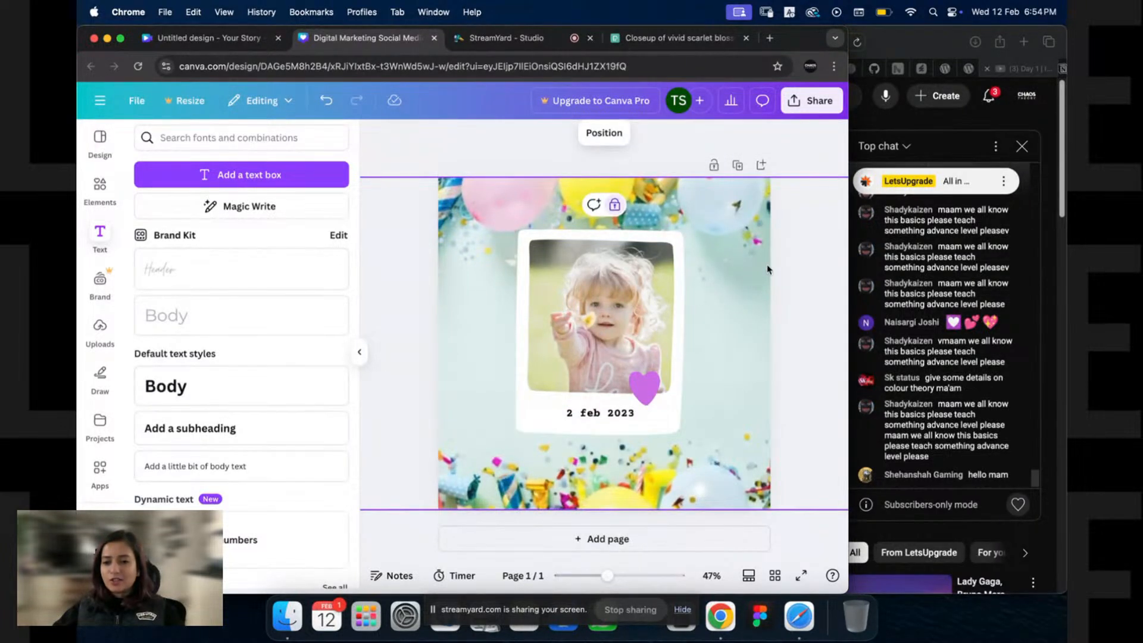
Step: Select the polaroid, toddler photo and date text together, group them, and deselect the group
drag(815, 221, 507, 420)
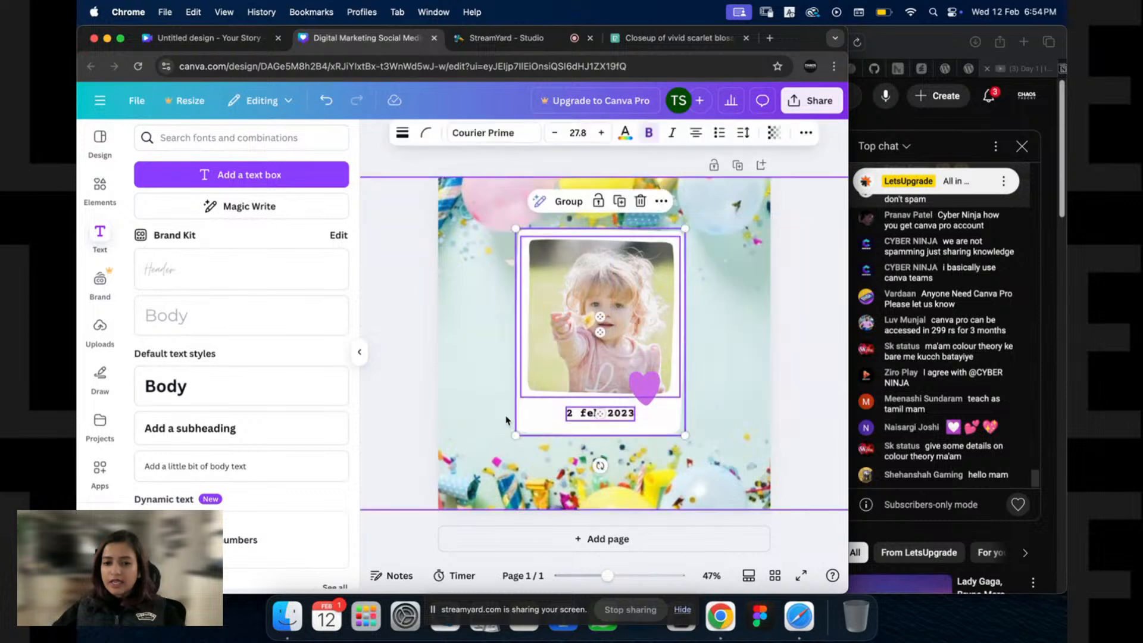
right_click(564, 341)
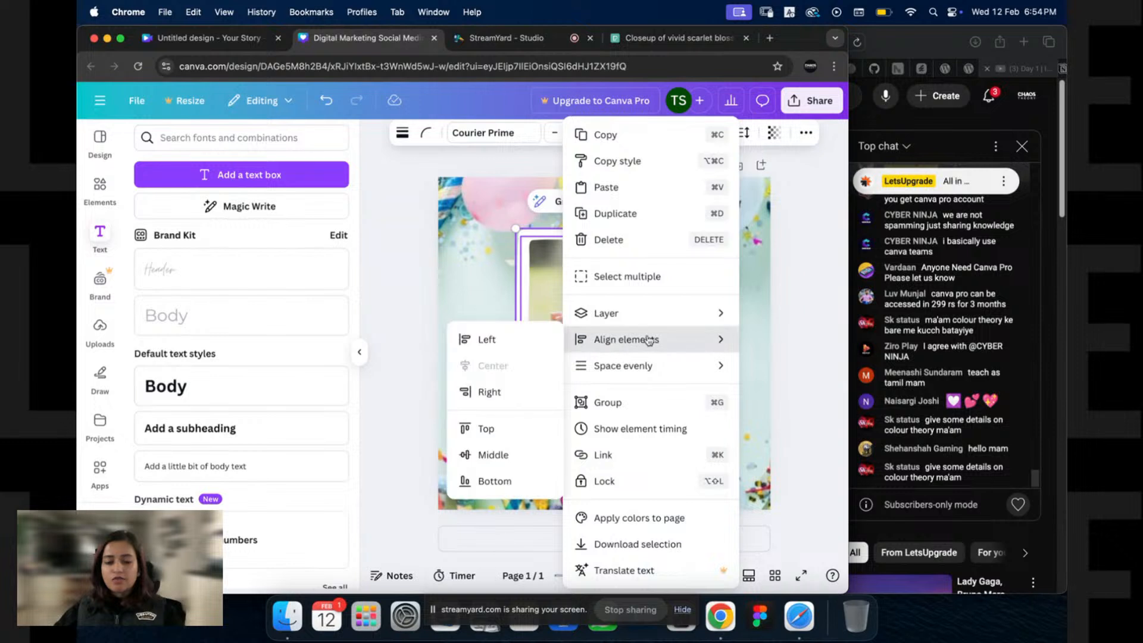
click(495, 288)
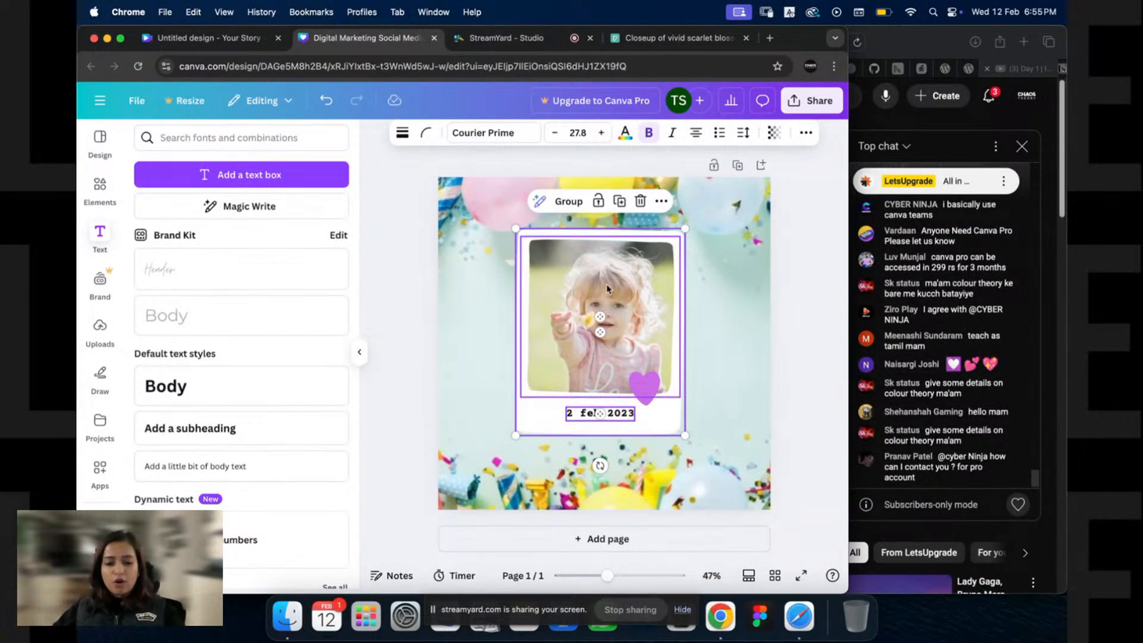
key(super+g)
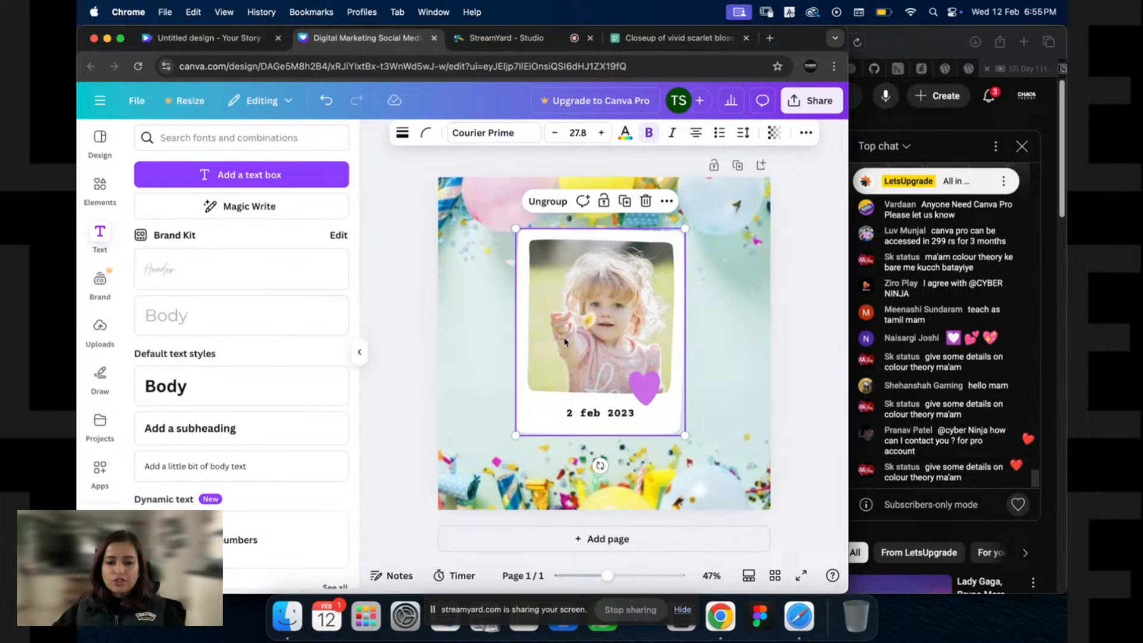
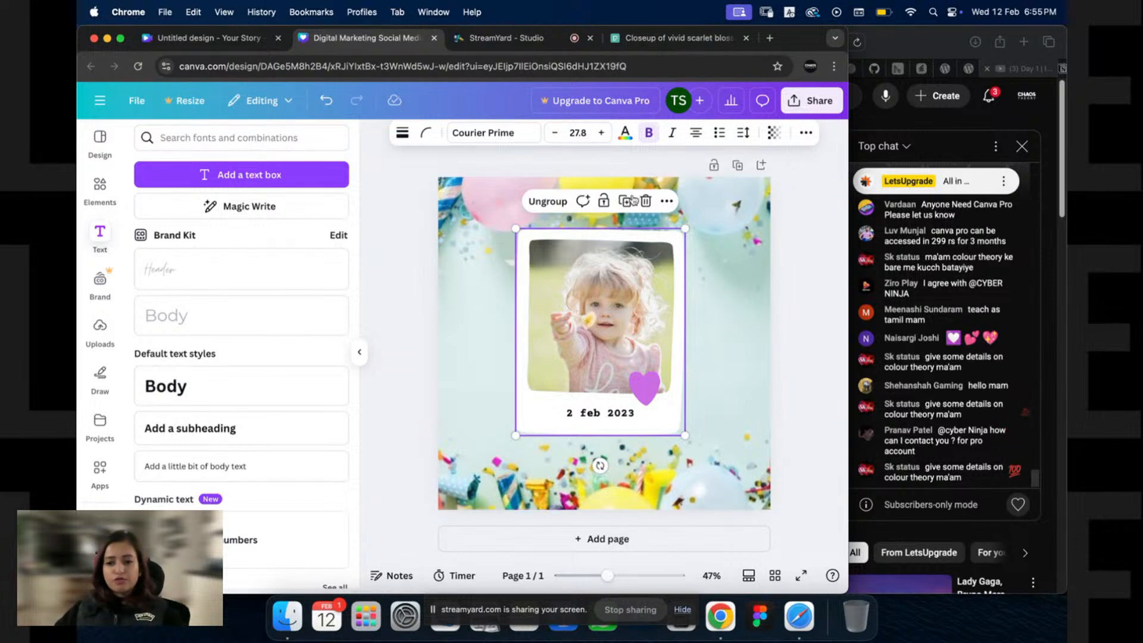
click(775, 282)
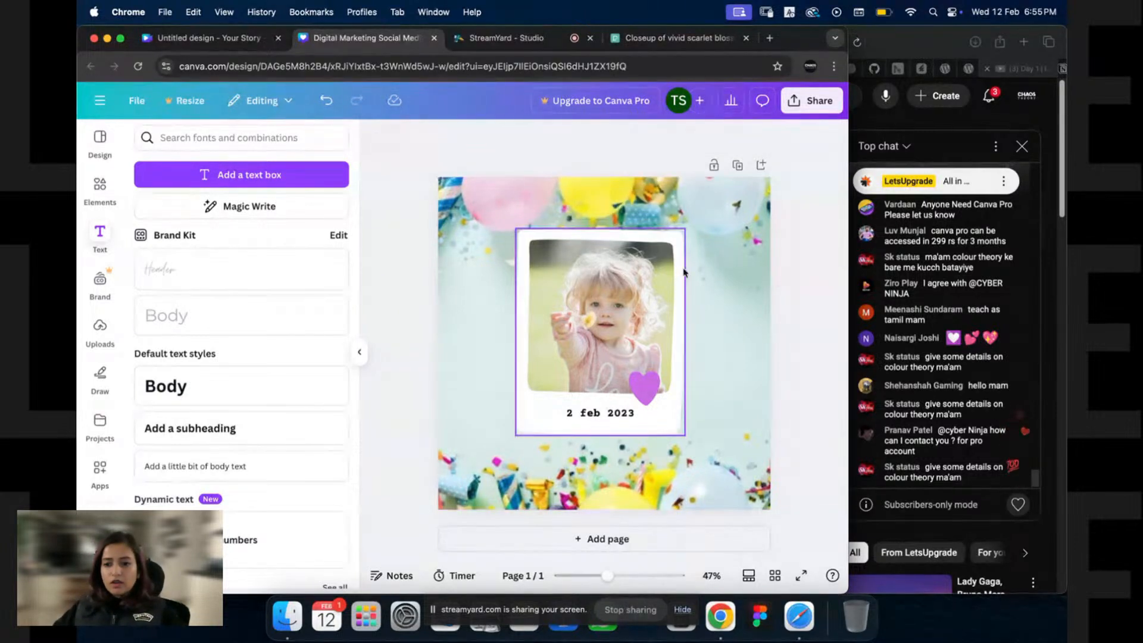
Step: Try moving the grouped polaroid slightly down on the page, and undo the changes
drag(660, 275, 653, 286)
click(731, 298)
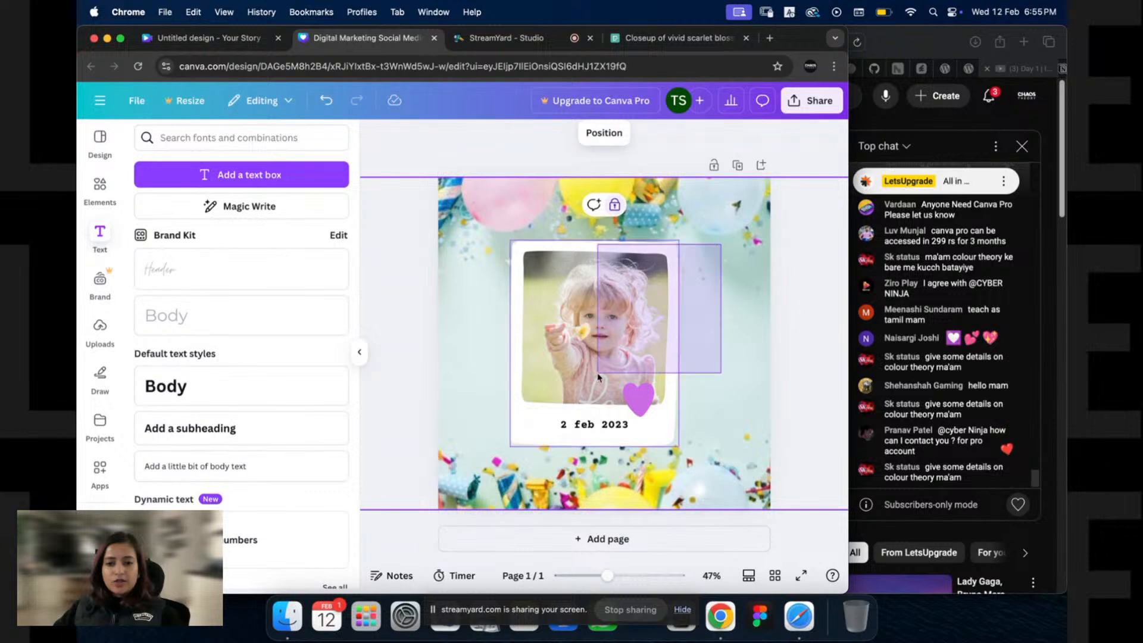
click(672, 261)
drag(679, 239, 666, 258)
key(super+z)
key(super+z)
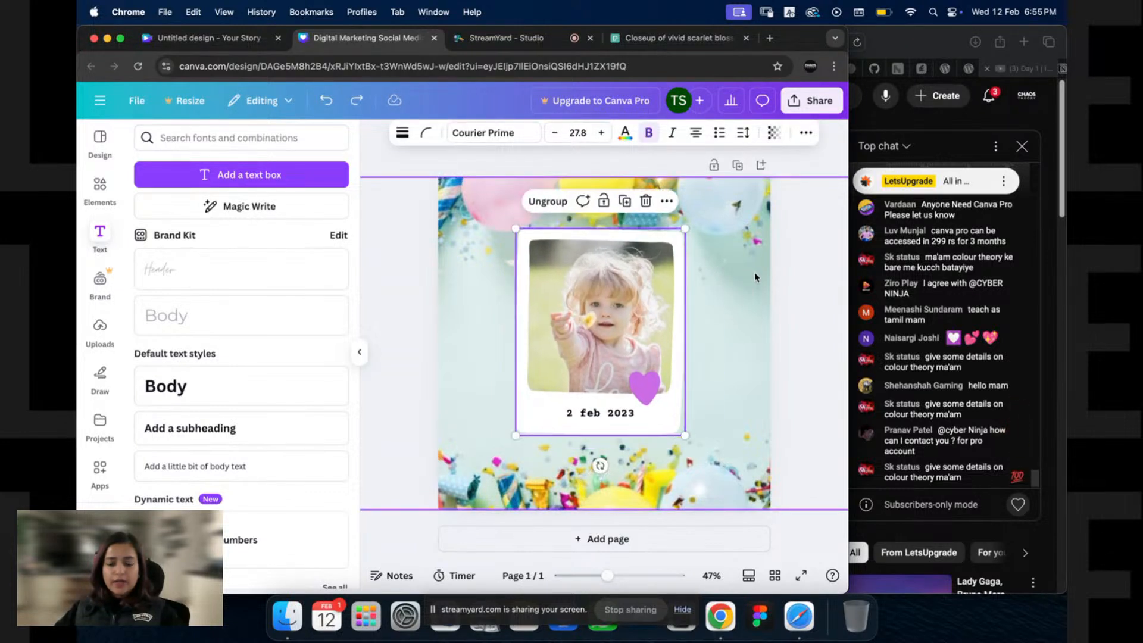
Step: Ungroup the polaroid elements, select the polaroid frame and date text individually, and deselect them
key(super+shift+g)
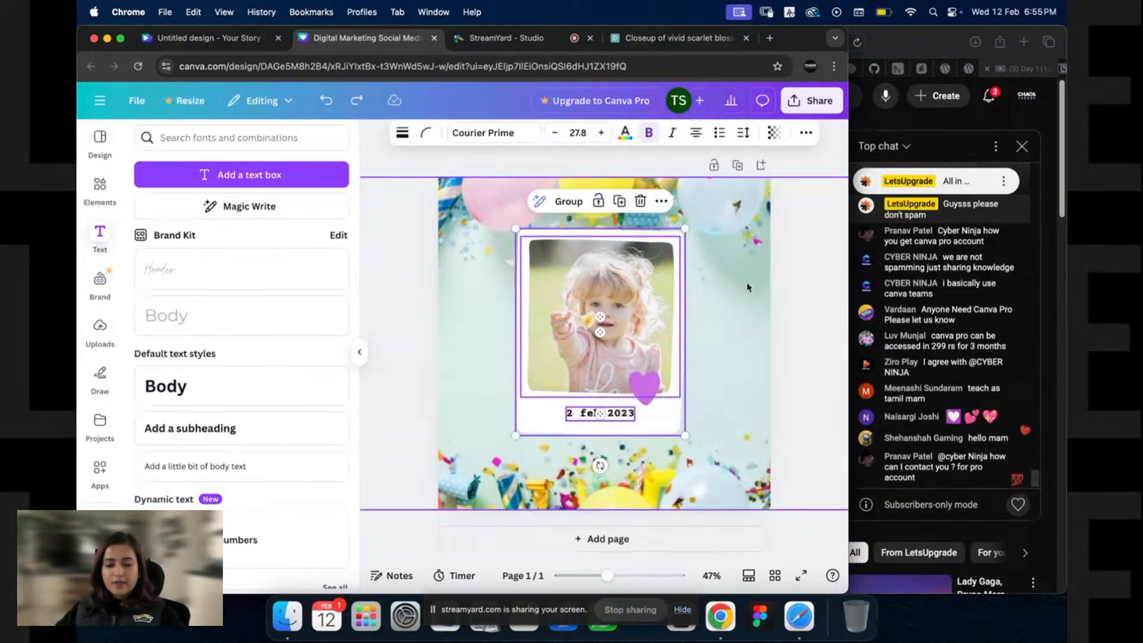
click(734, 265)
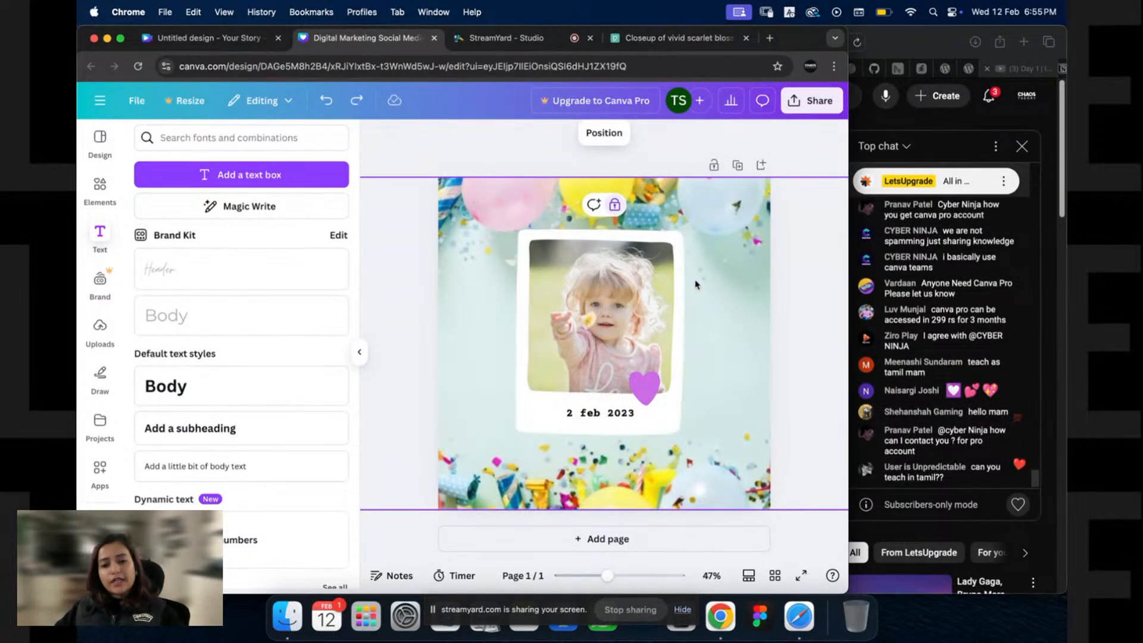
click(681, 259)
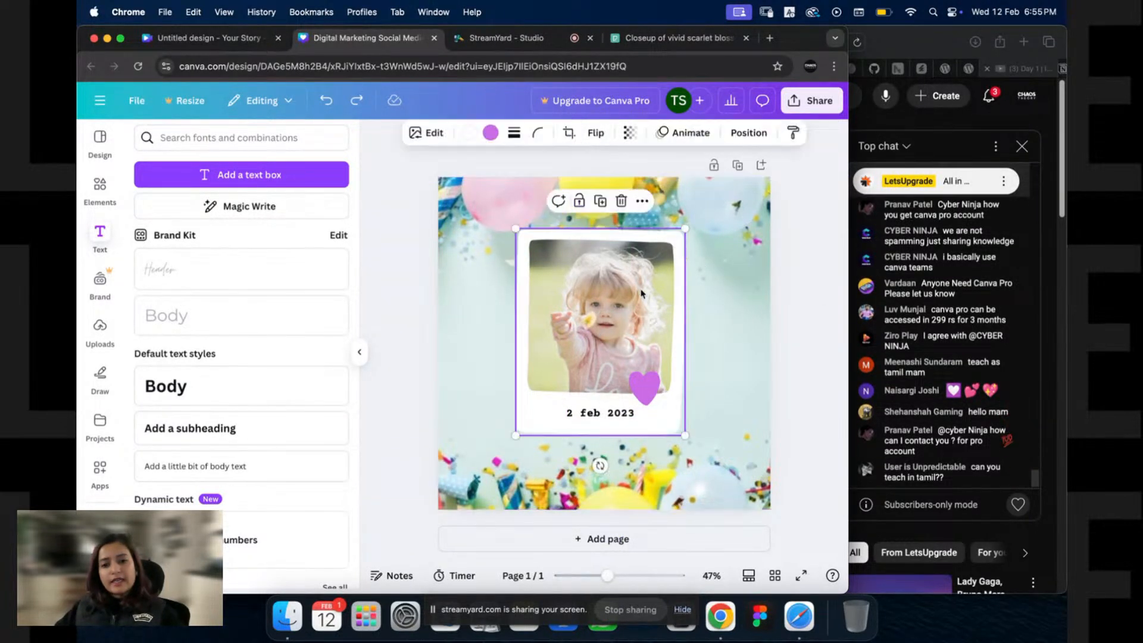
click(583, 415)
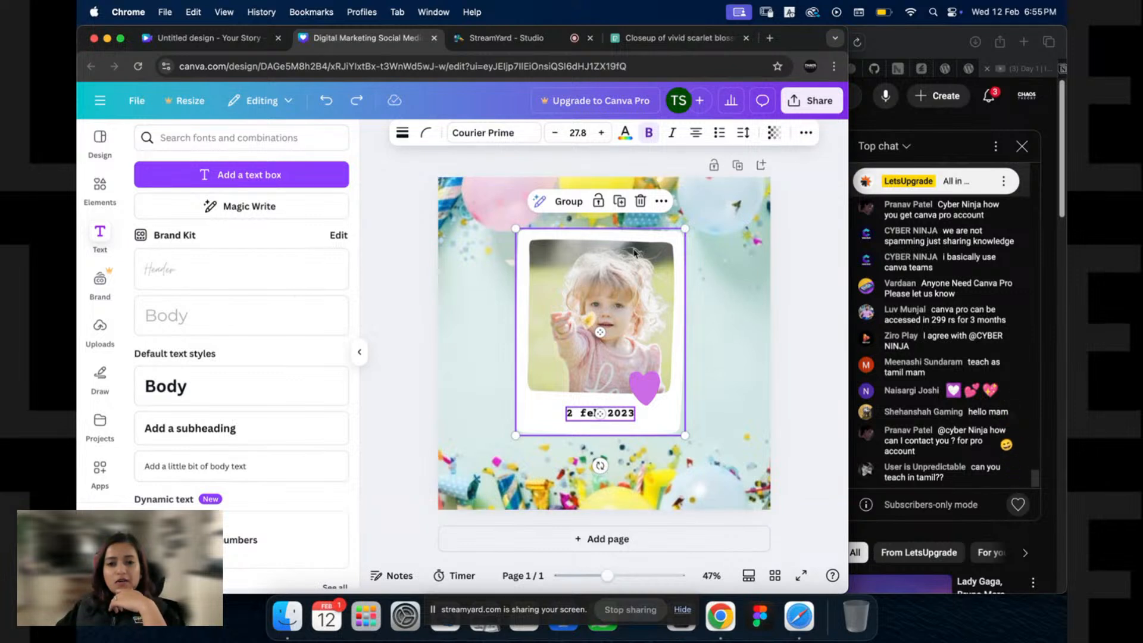
click(753, 260)
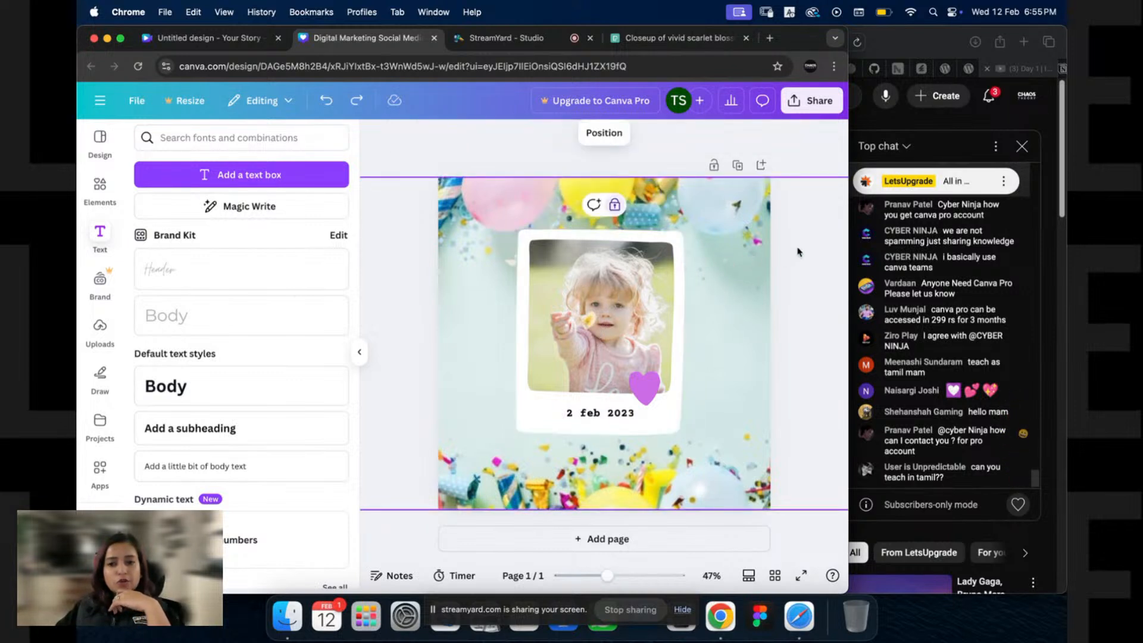
Step: Group the polaroid, toddler photo and date text, and scale the group down until the date text is size 27
drag(798, 252, 448, 453)
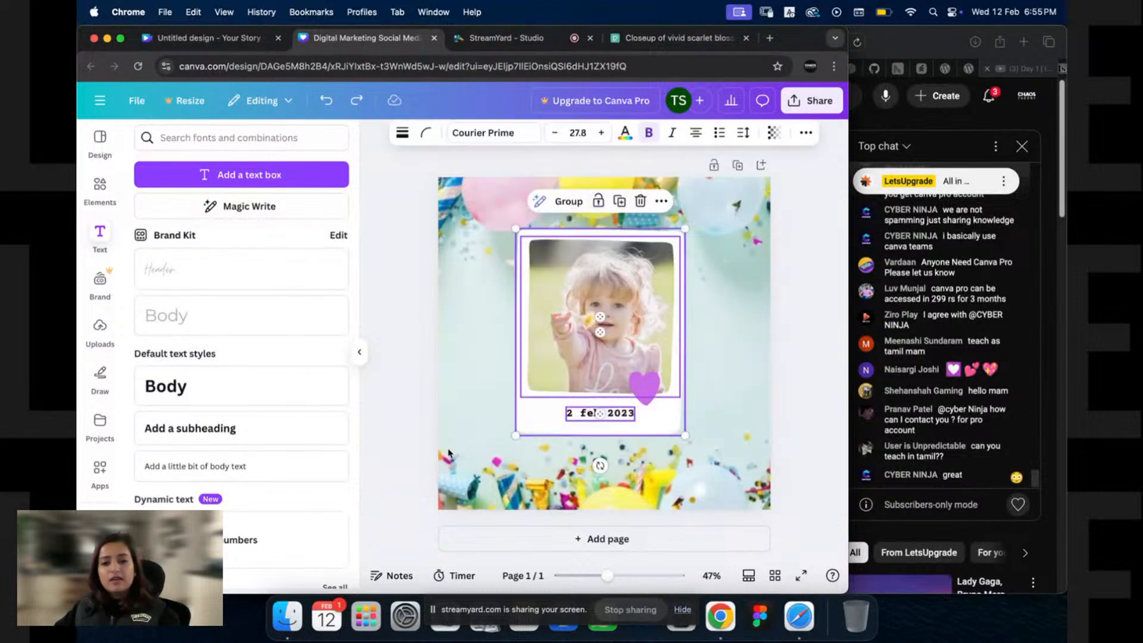
key(super+g)
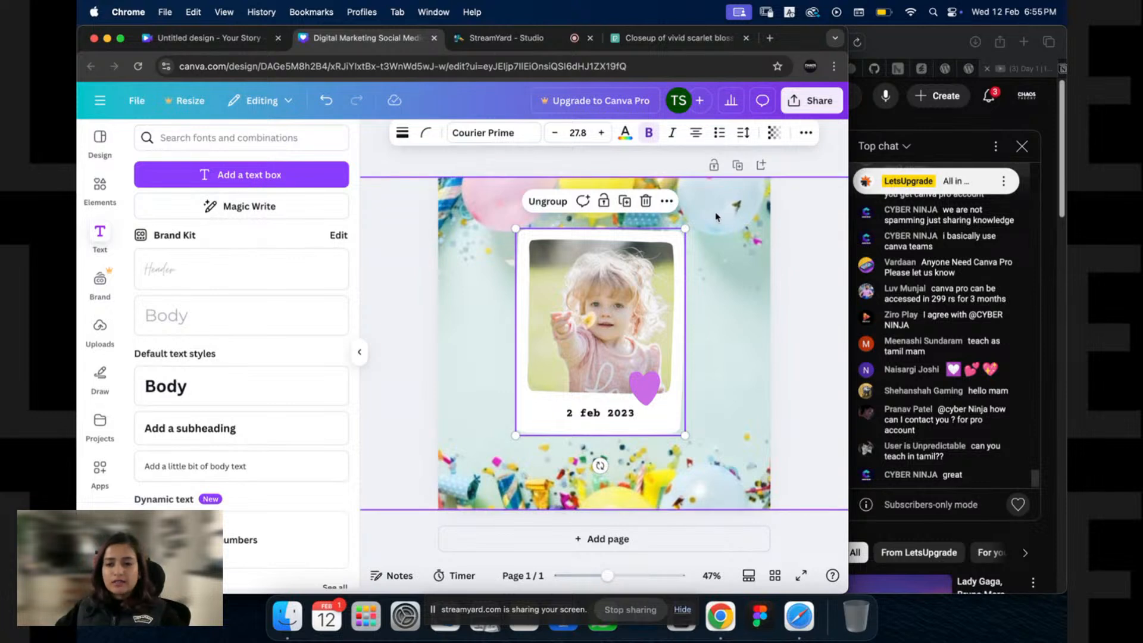
click(800, 197)
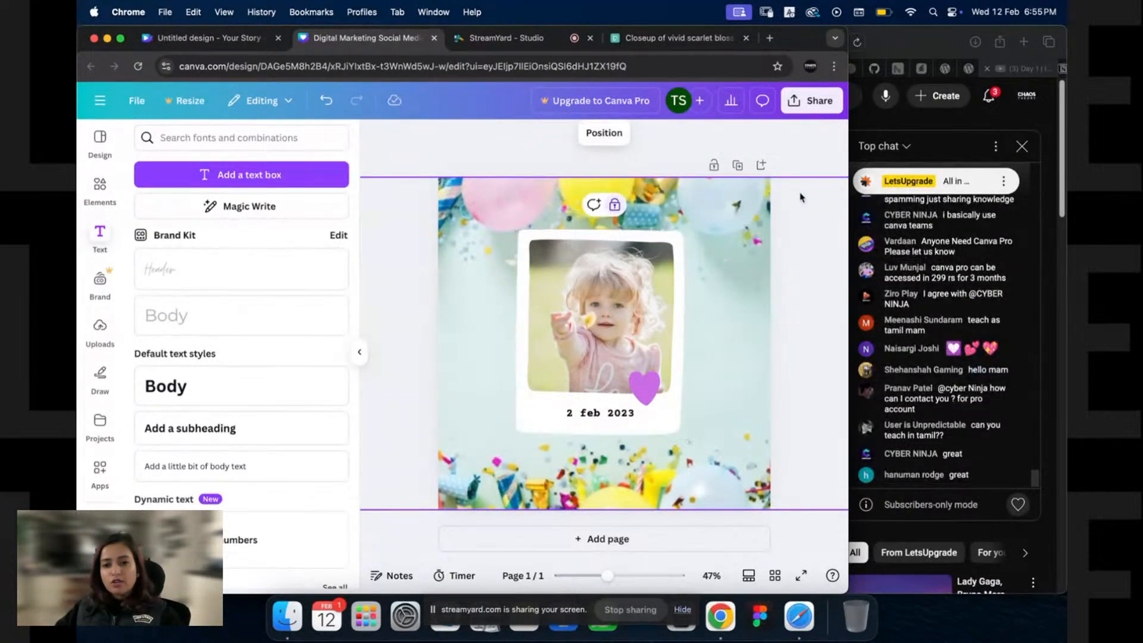
drag(821, 219, 455, 450)
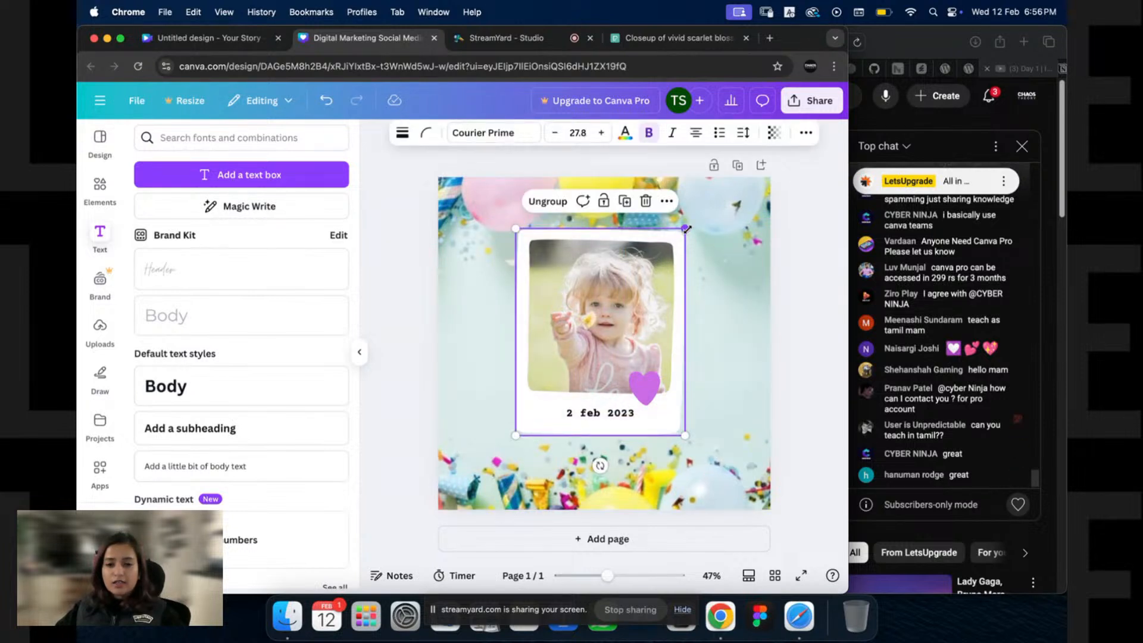
mouse_move(686, 230)
mouse_down()
mouse_move(669, 253)
mouse_move(680, 235)
mouse_up()
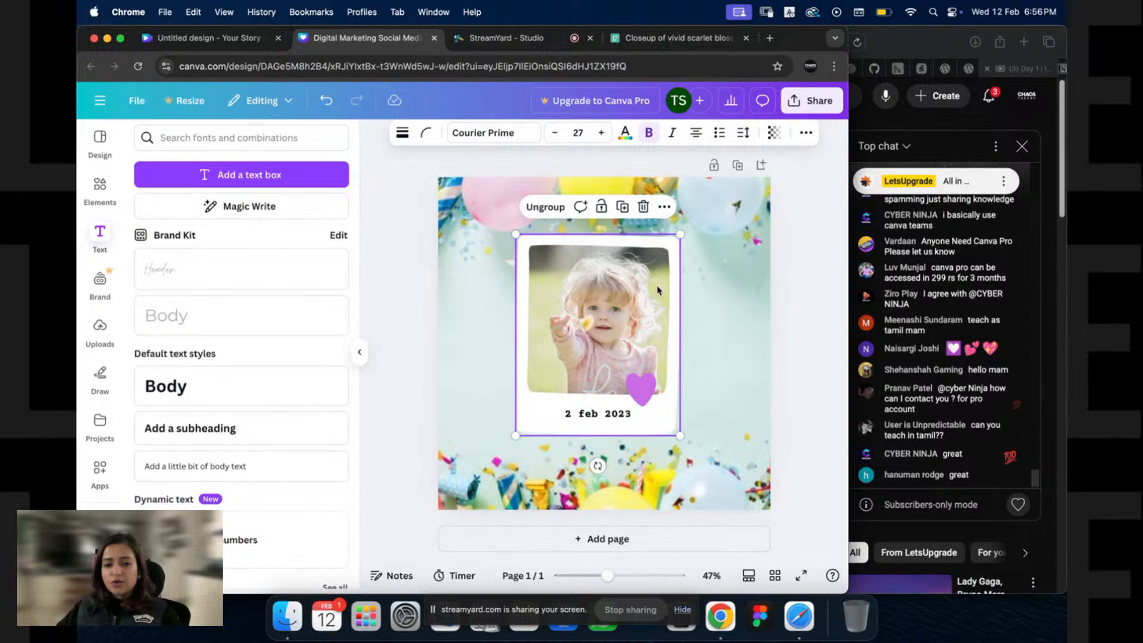
Step: Ungroup and regroup the polaroid, photo and date text twice, leaving them grouped
key(super+shift+g)
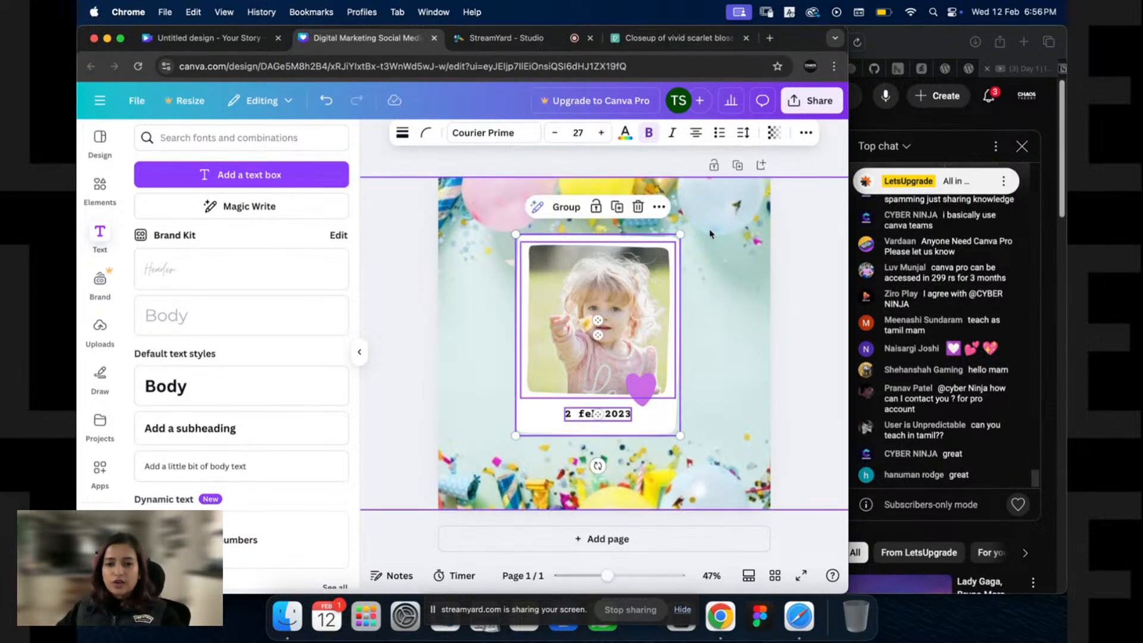
click(564, 208)
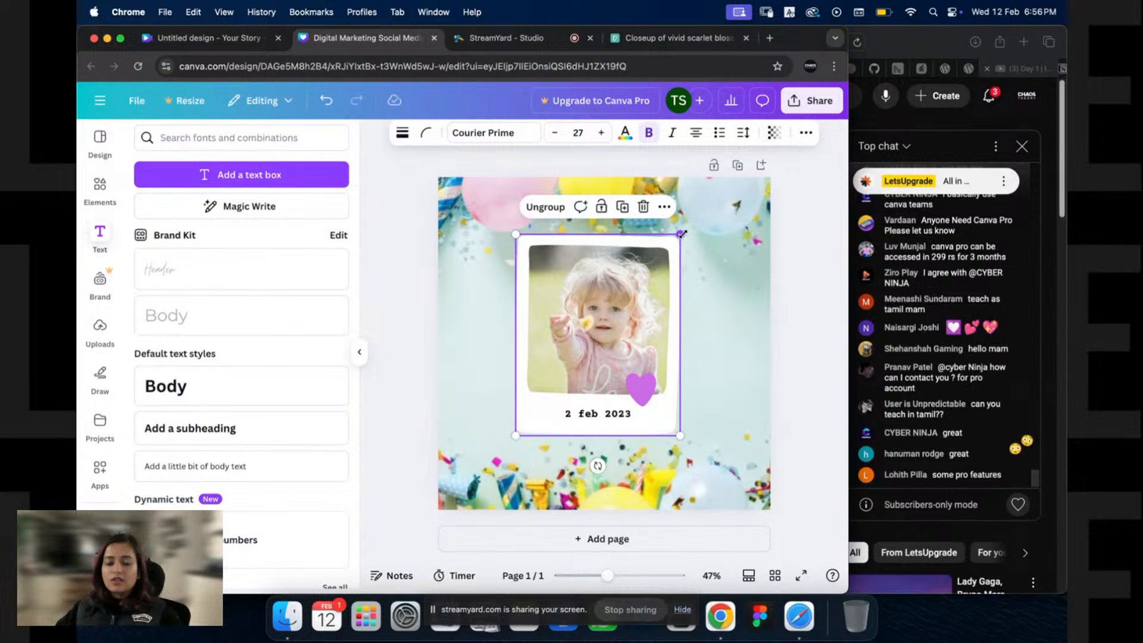
right_click(576, 283)
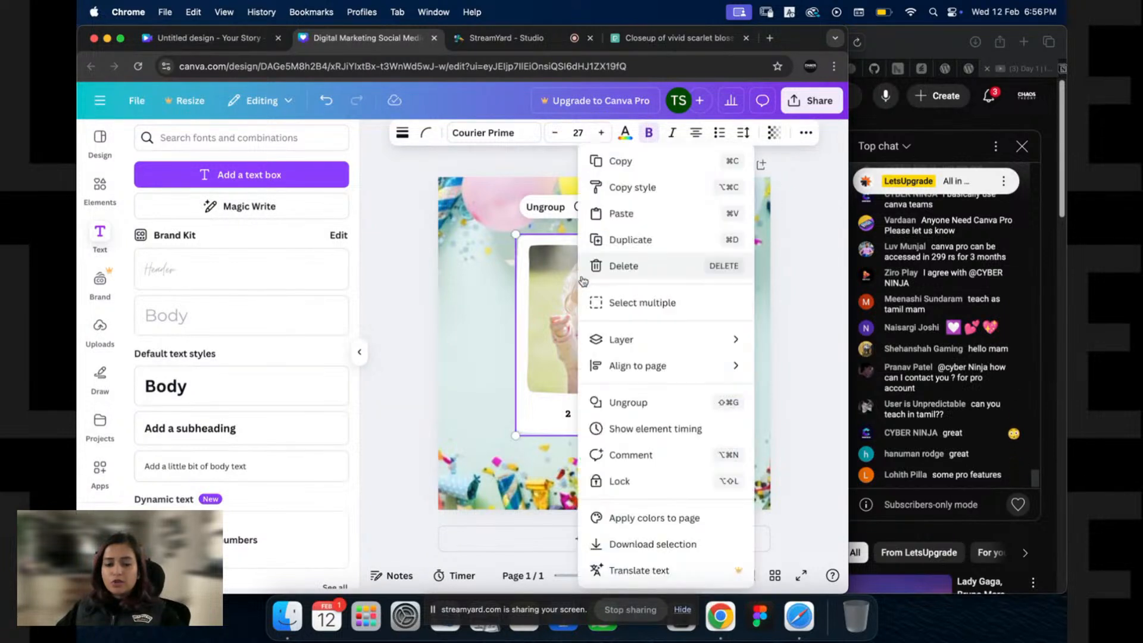
click(622, 408)
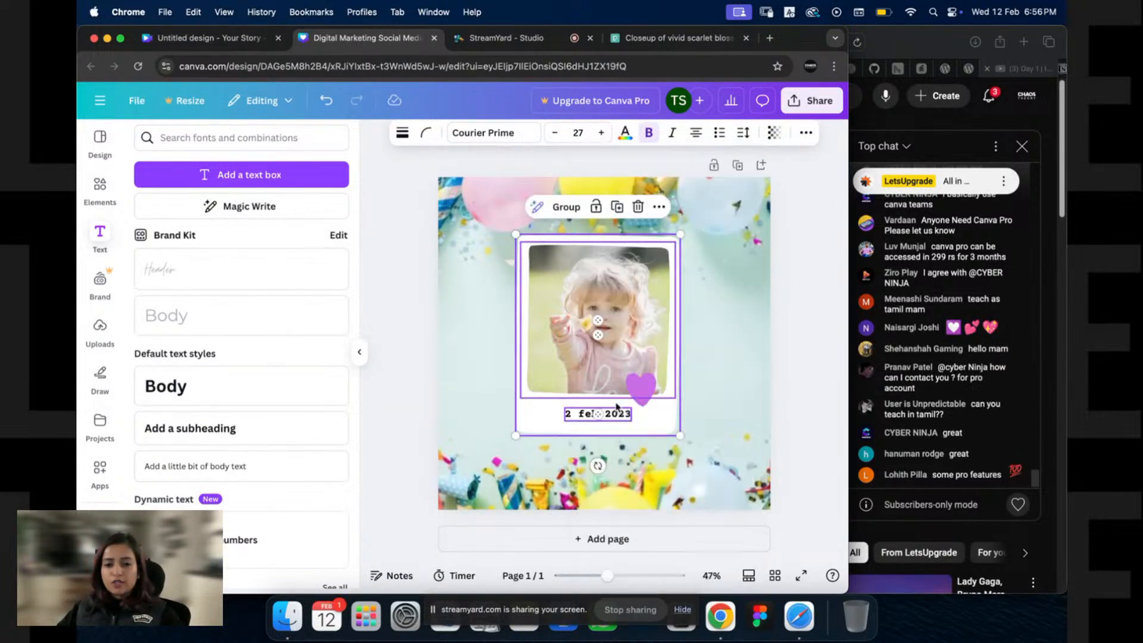
right_click(620, 407)
click(623, 405)
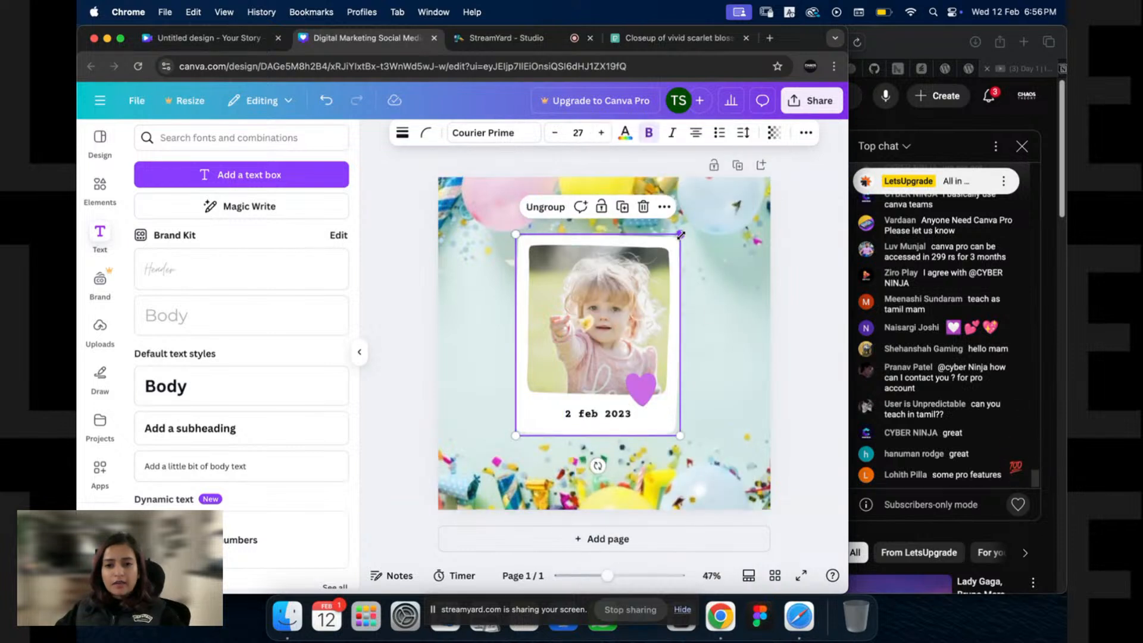
Step: Place the grouped polaroid at the page's left edge, tilted counter-clockwise, and scaled until the date text is size 26.8
drag(680, 235, 656, 264)
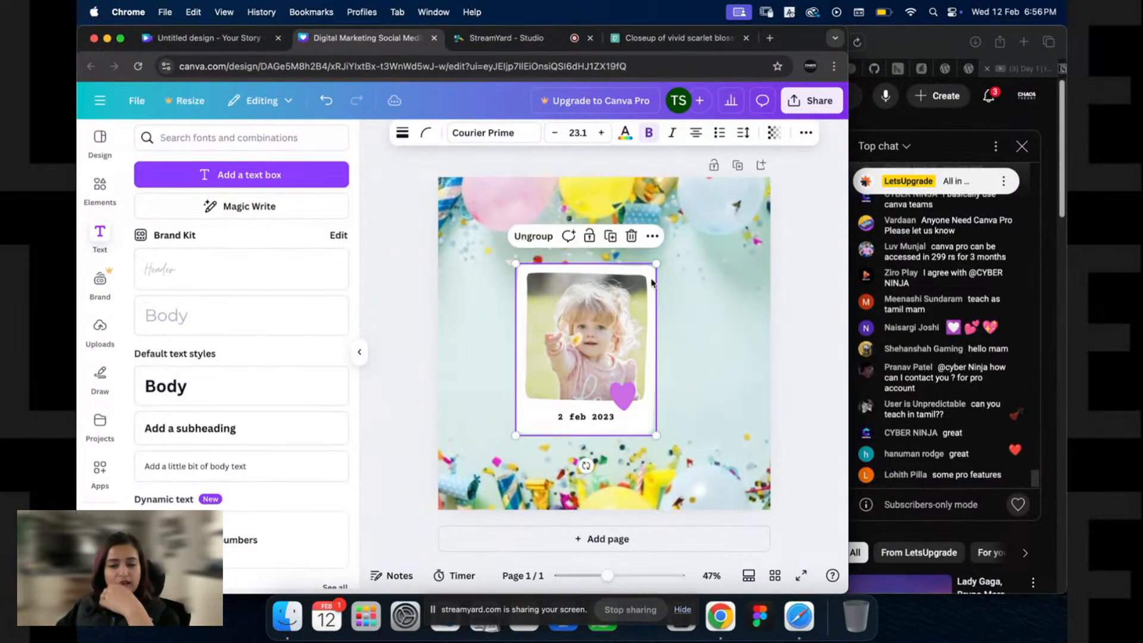
drag(602, 331, 538, 324)
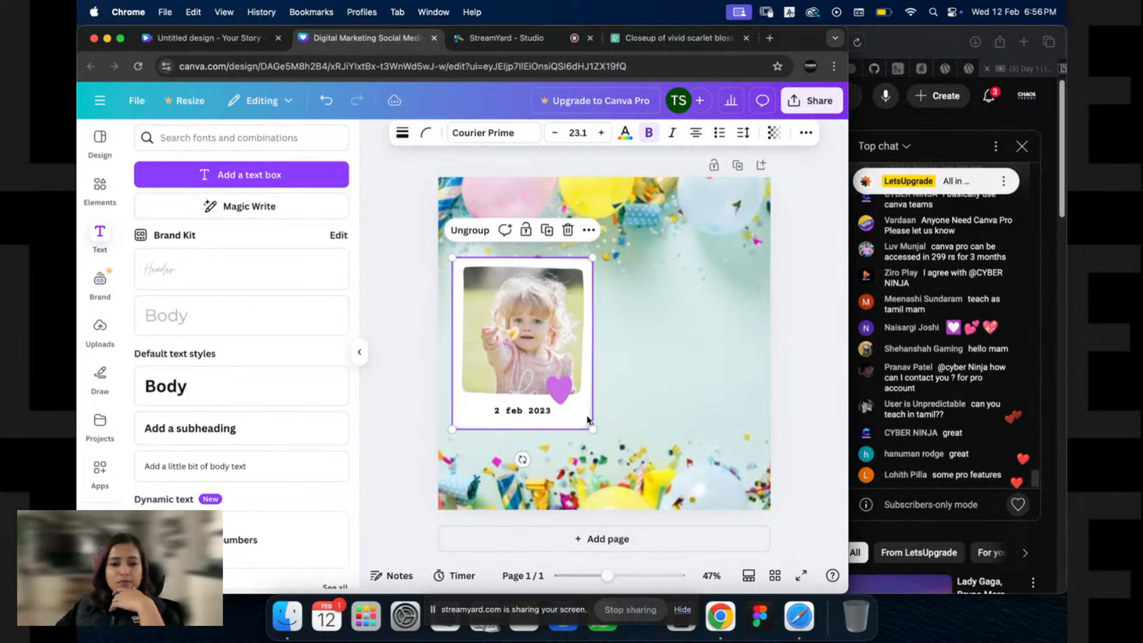
drag(522, 459, 538, 458)
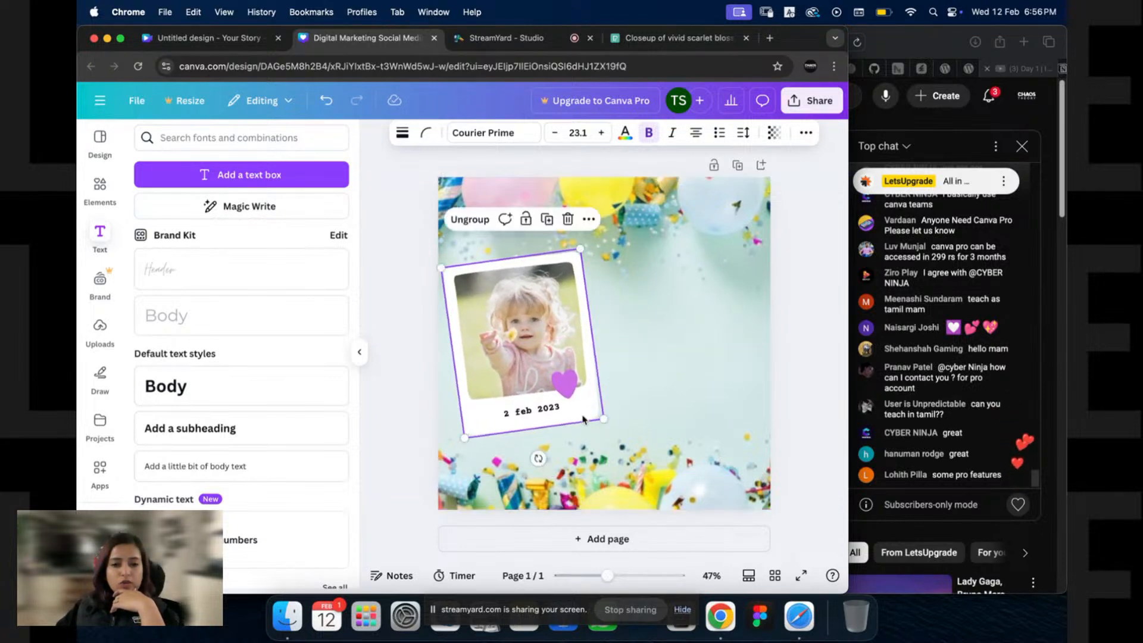
drag(602, 413, 628, 438)
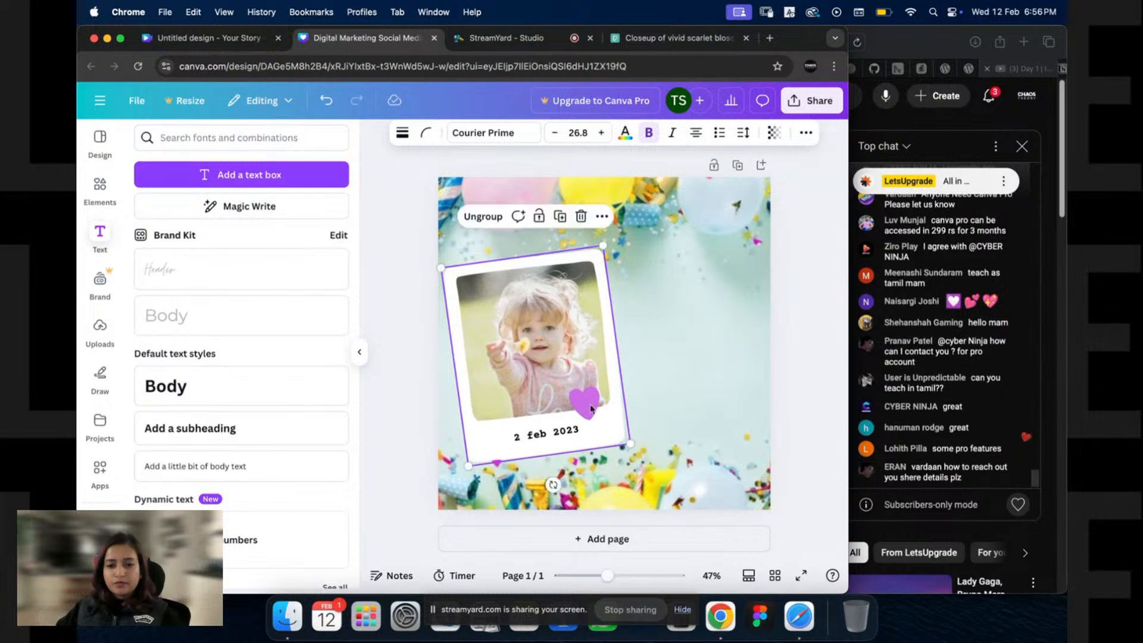
drag(576, 391, 562, 372)
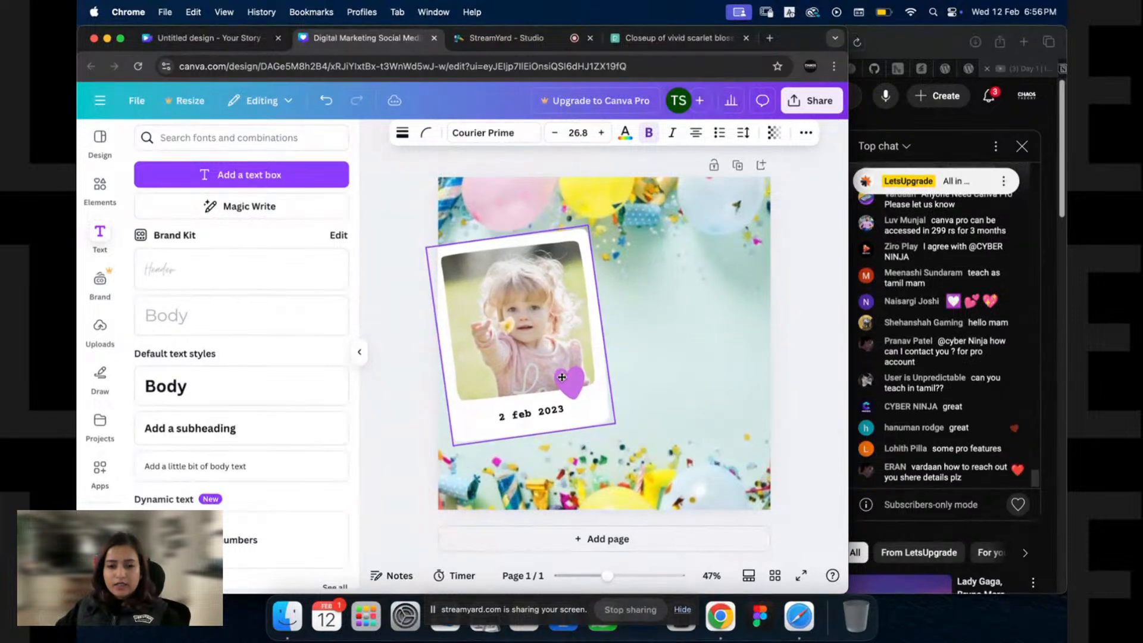
click(381, 361)
Step: Add a large bold text reading "You're invited" and place it to the upper right of the polaroid
click(232, 398)
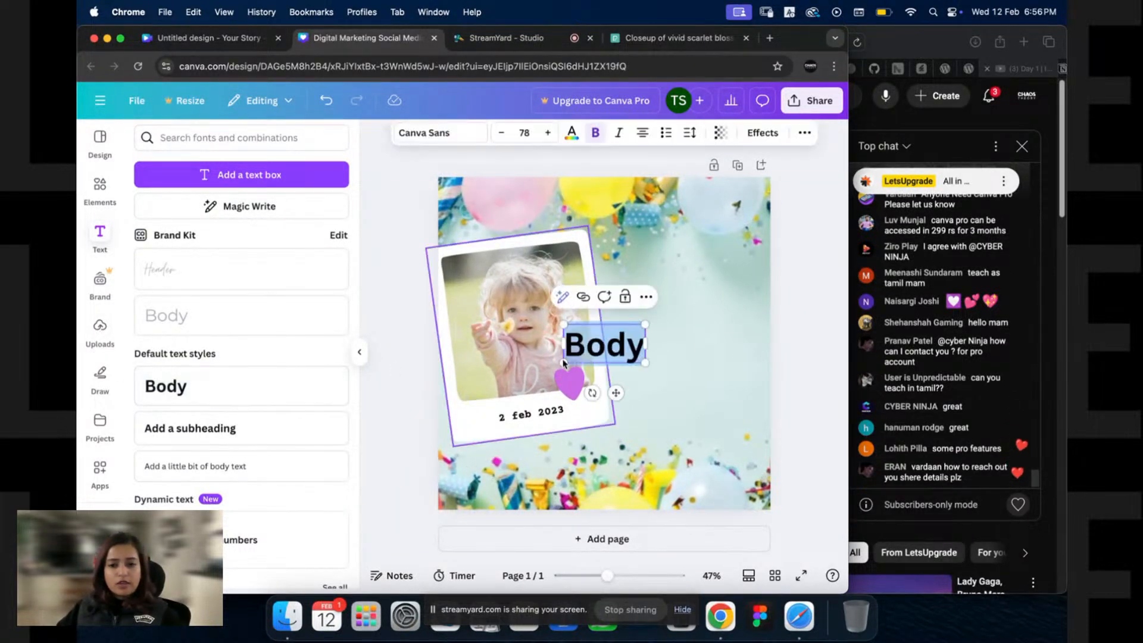
double_click(590, 341)
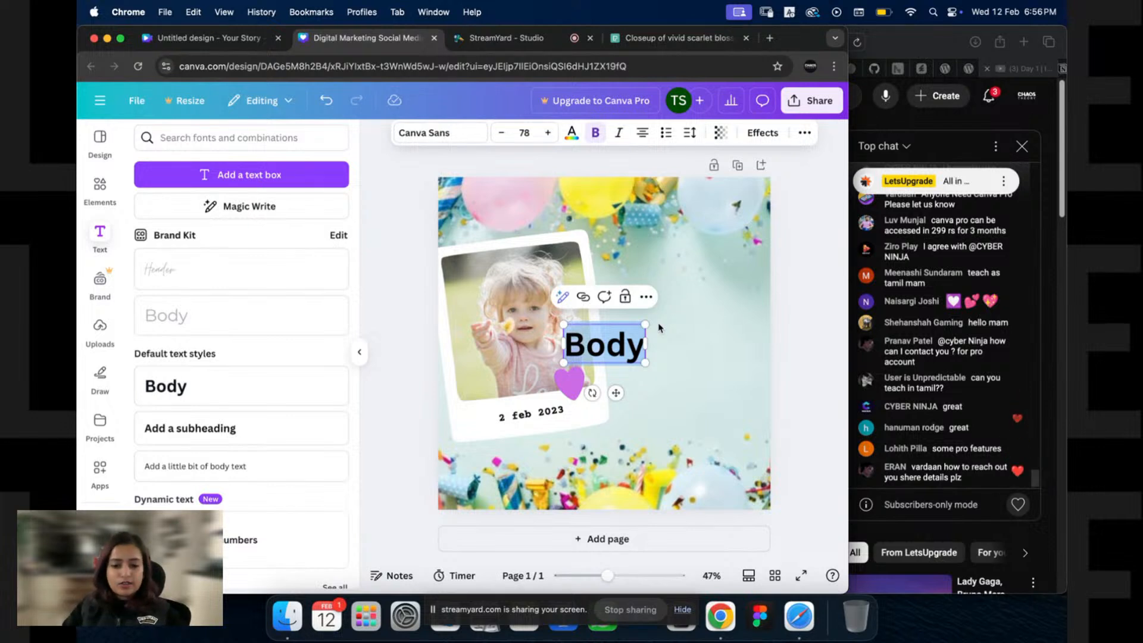
text(You're invited)
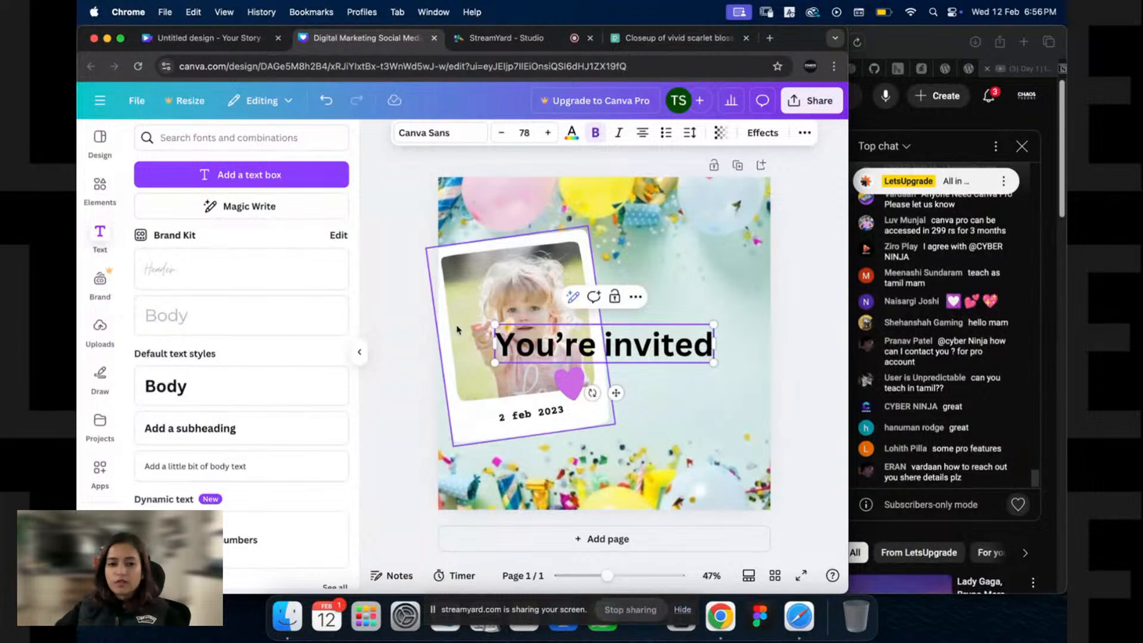
key(Escape)
drag(597, 355, 659, 296)
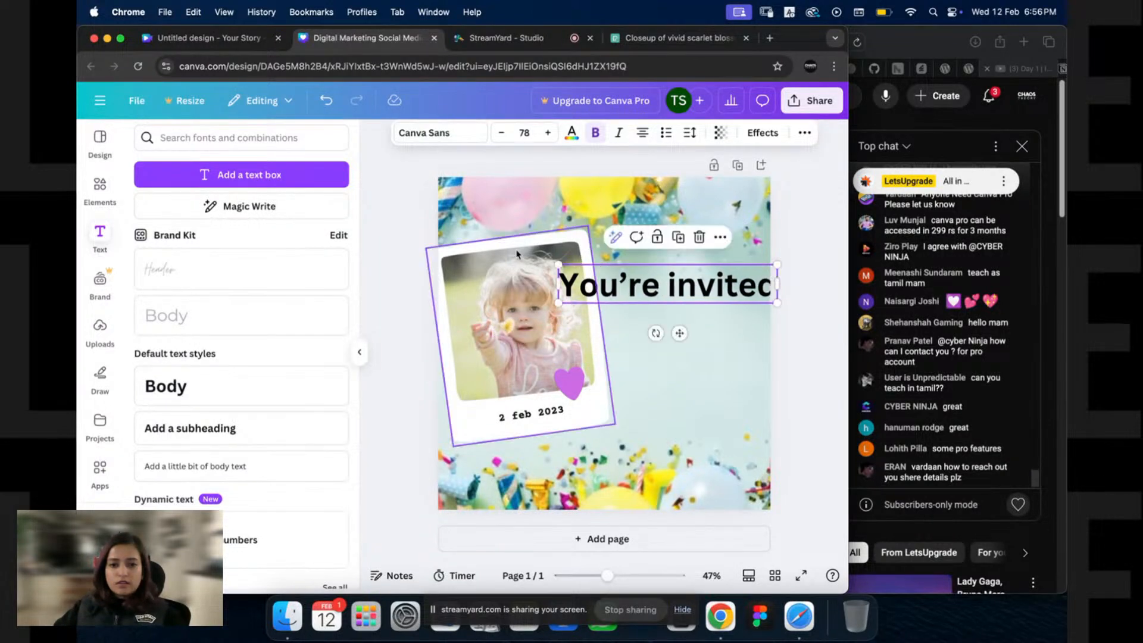
Step: Set the "You're invited" text to the handwriting font Apricots at size 60
click(447, 133)
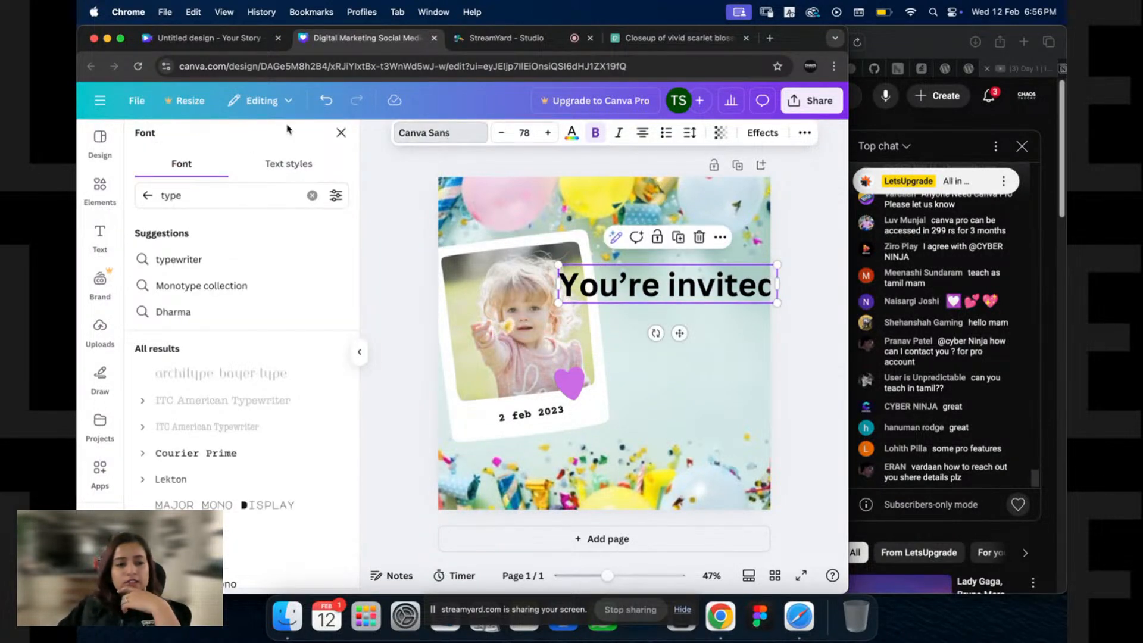
click(312, 195)
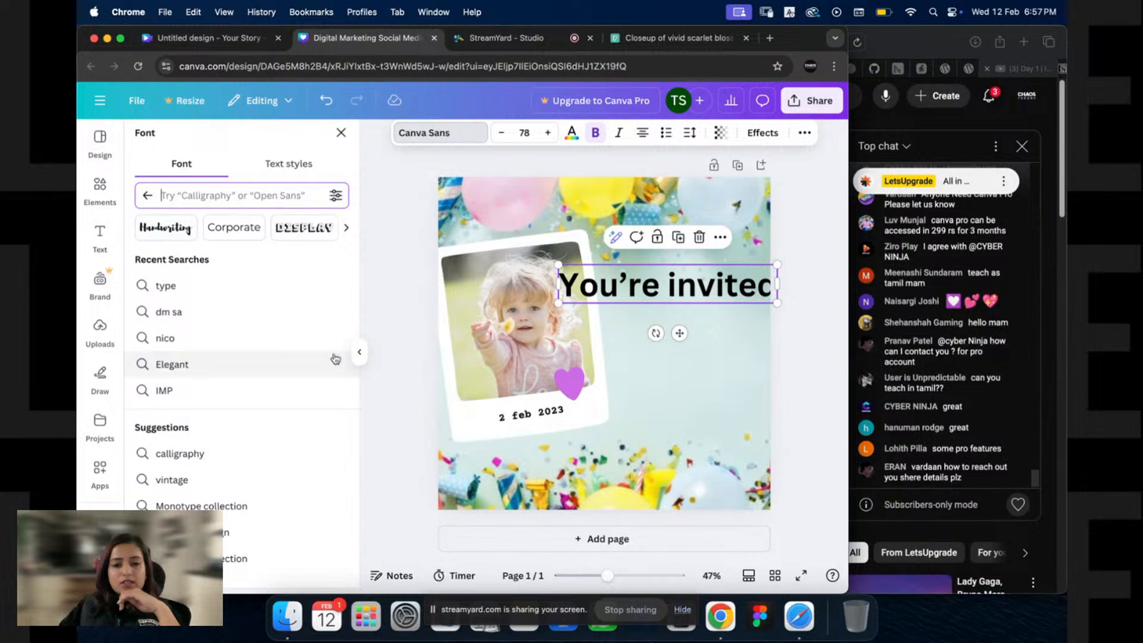
click(168, 228)
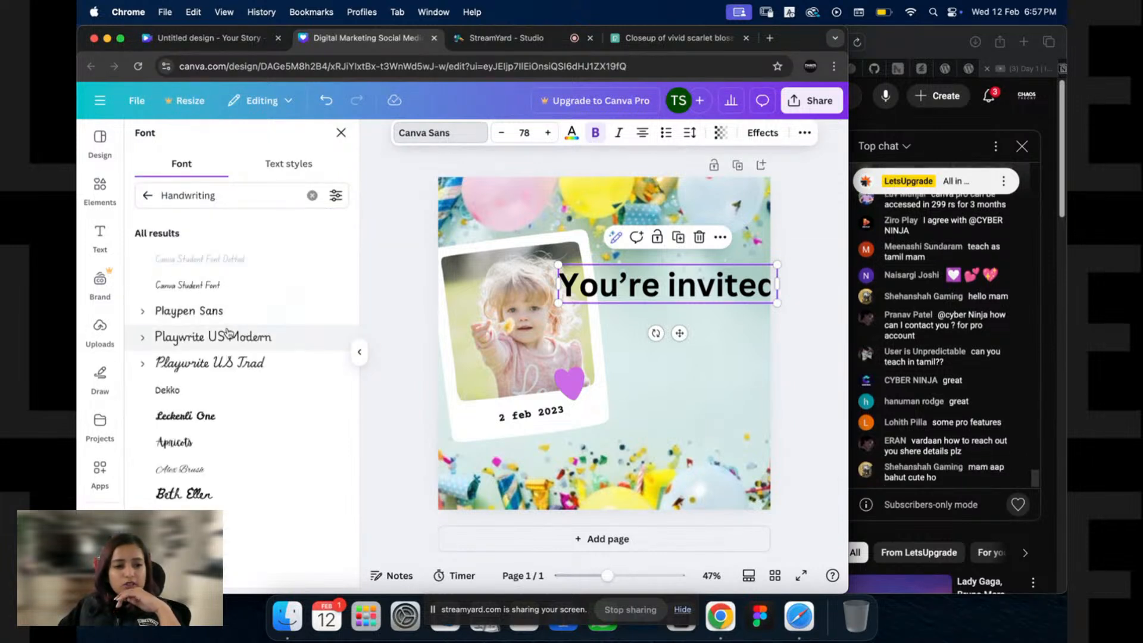
click(189, 444)
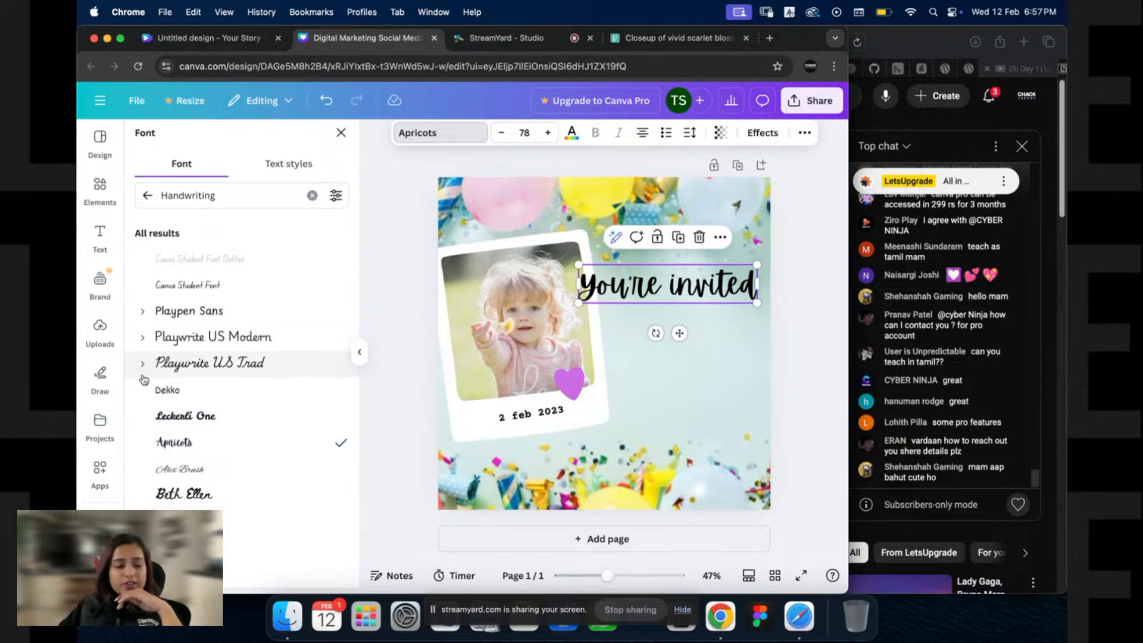
click(530, 141)
text(60)
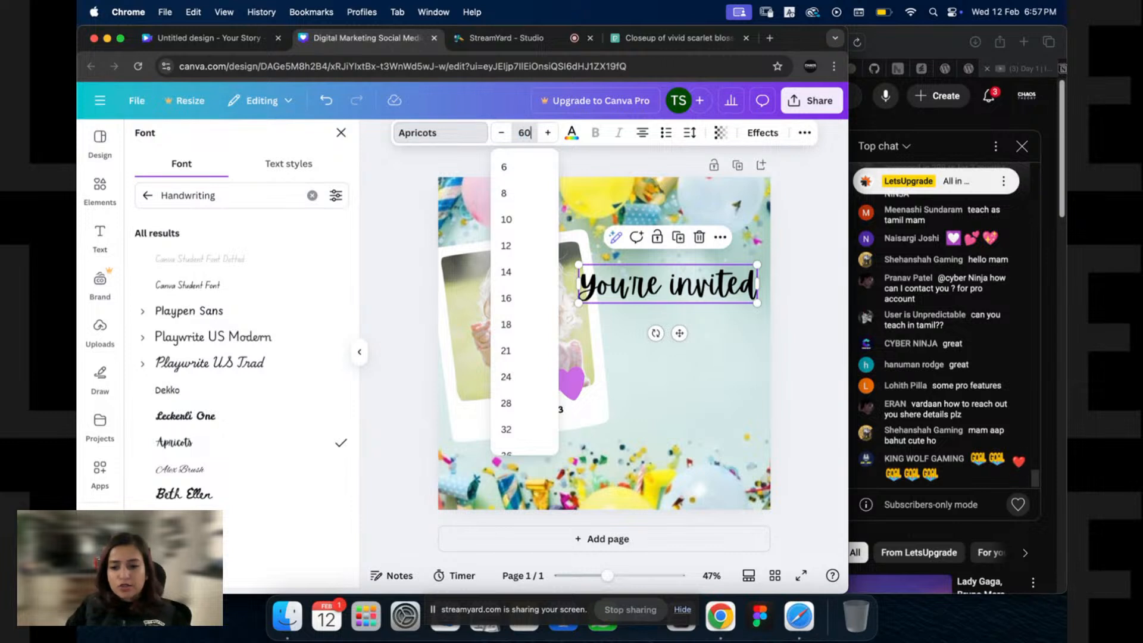
key(Return)
Step: Duplicate the "You're invited" line directly below itself and change the copy's text to "to celebrate"
drag(664, 284, 681, 326)
double_click(699, 322)
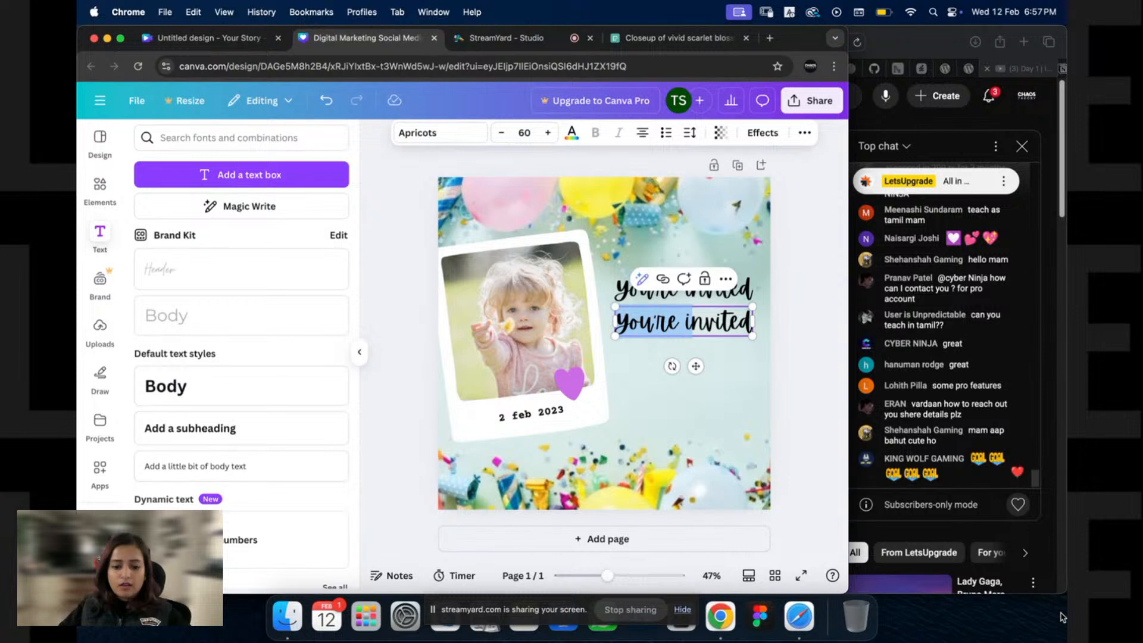
key(super+a)
text(to ce)
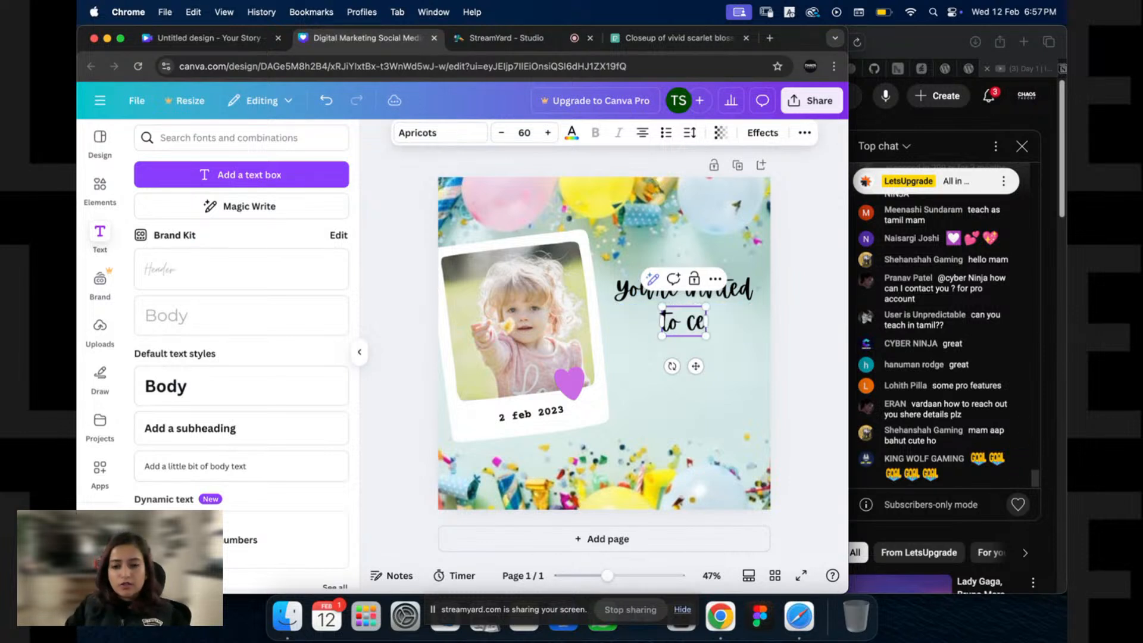
text(lebrar)
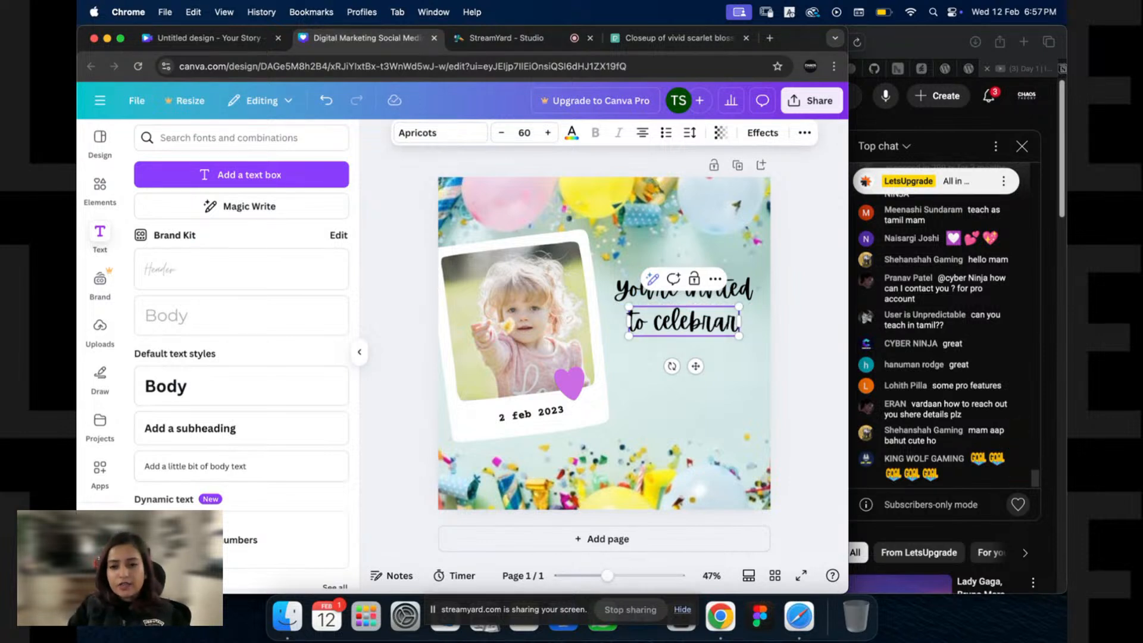
key(BackSpace)
key(BackSpace)
text(ate)
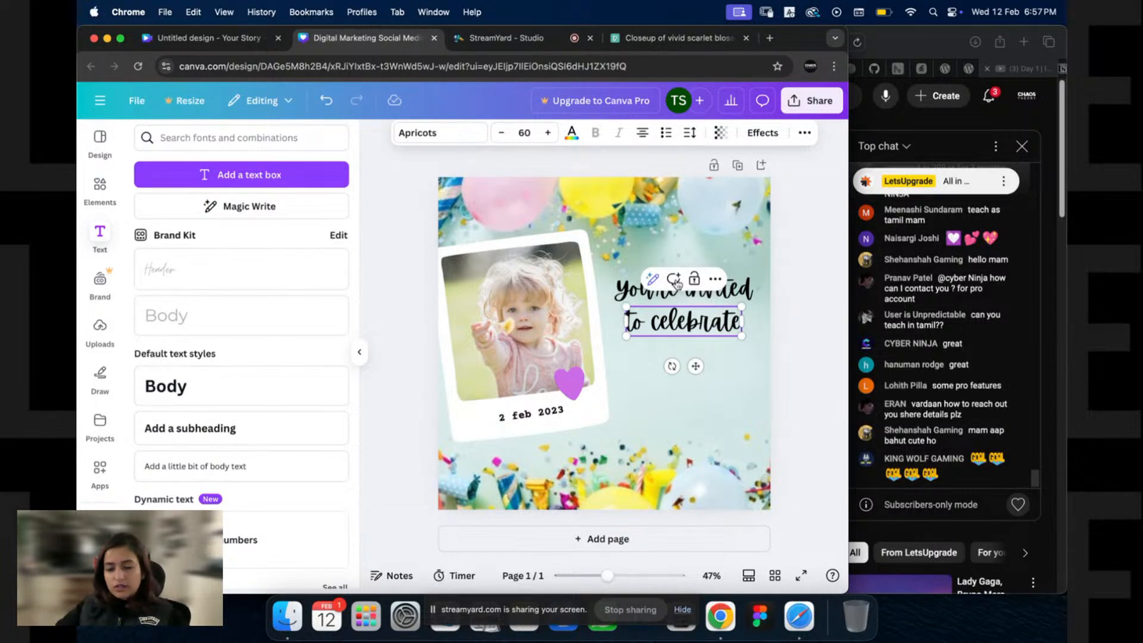
Step: Copy "to celebrate" below and "You're invited" above the existing lines, and undo the moves tried on the lower copy
drag(675, 312, 675, 347)
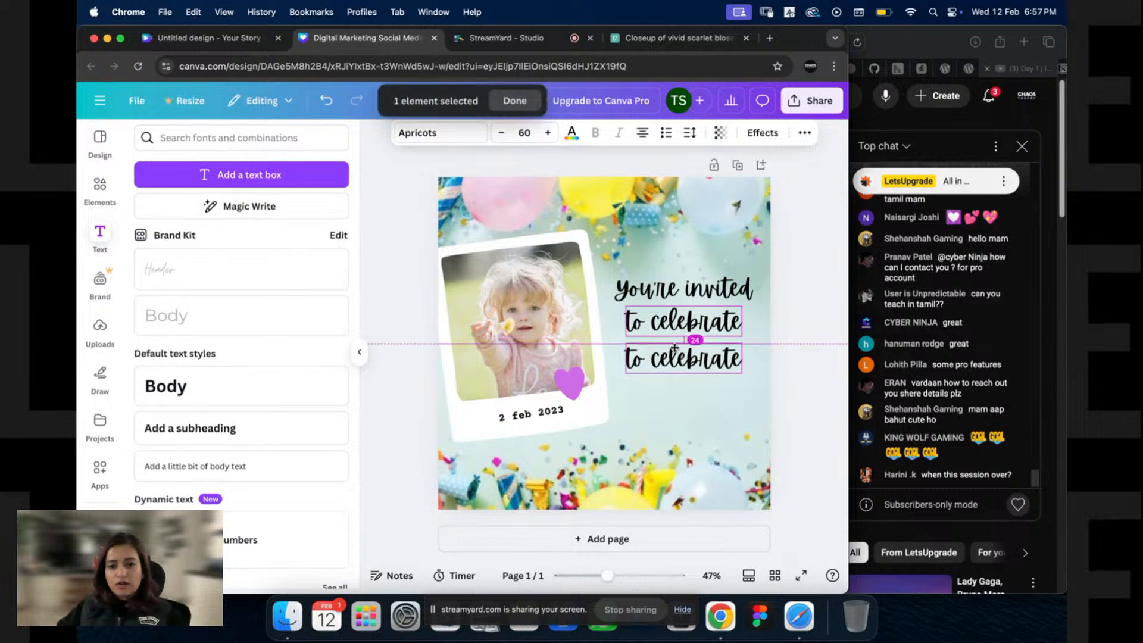
mouse_move(703, 289)
mouse_down()
mouse_move(703, 241)
mouse_move(692, 284)
mouse_up()
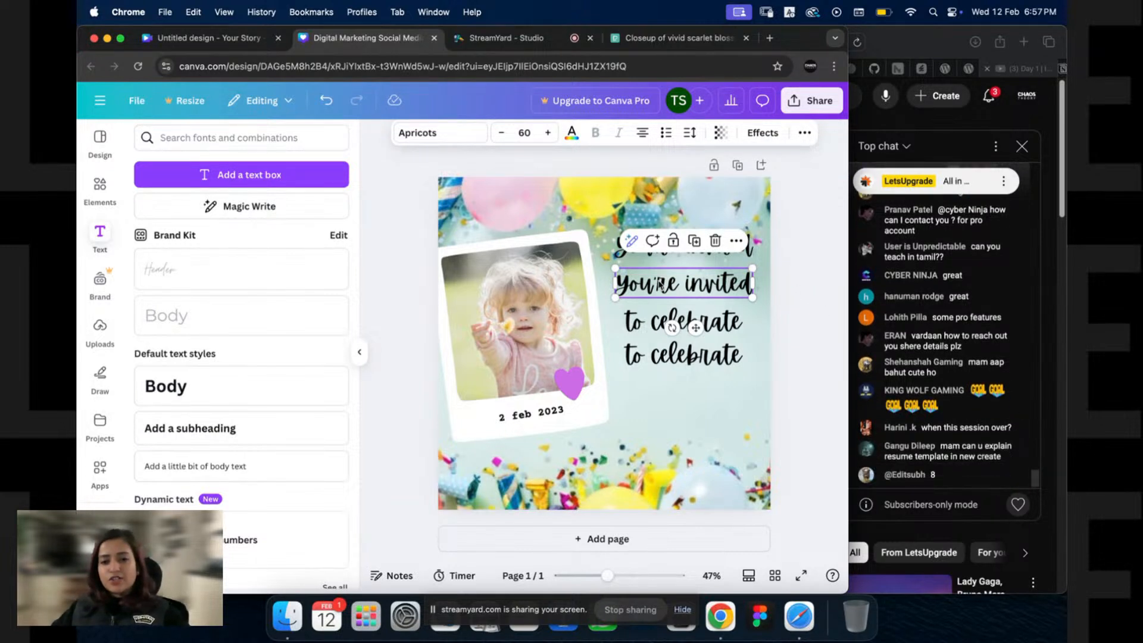
click(659, 359)
drag(660, 359, 692, 400)
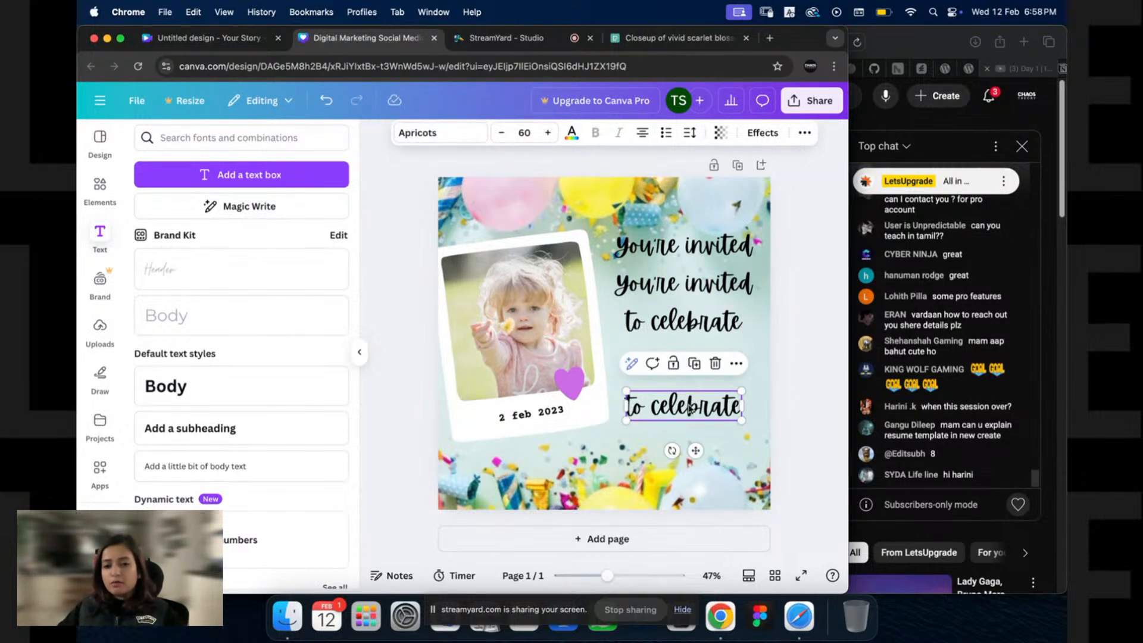
drag(703, 408, 652, 408)
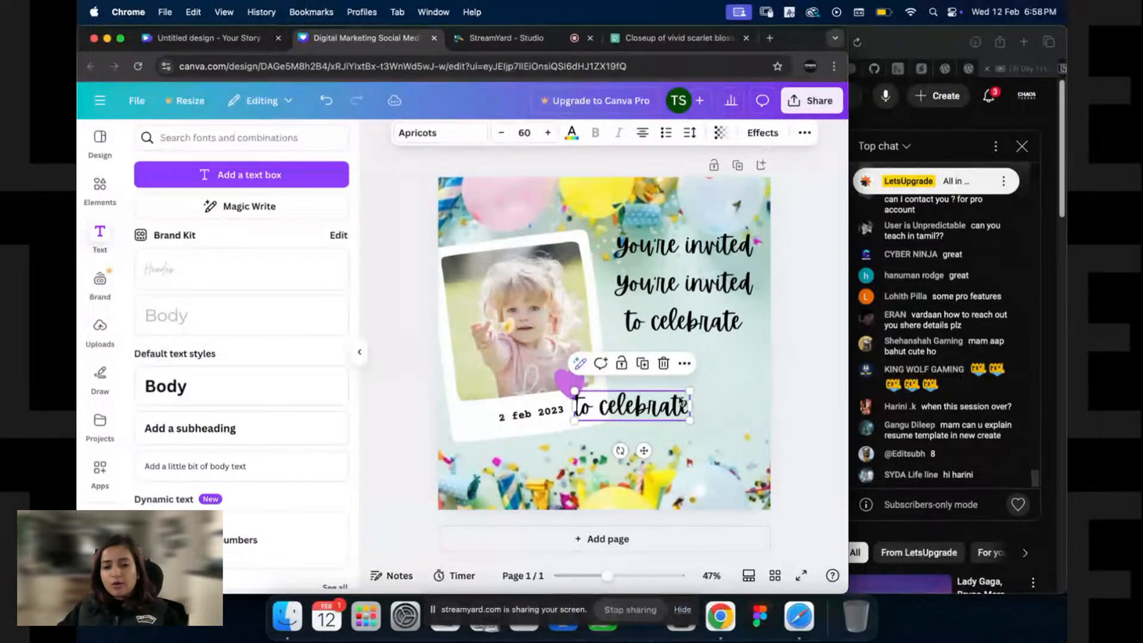
key(super+z)
key(super+z)
Step: Make two further copies of the "to celebrate" line lower on the page and undo both
drag(698, 349, 699, 402)
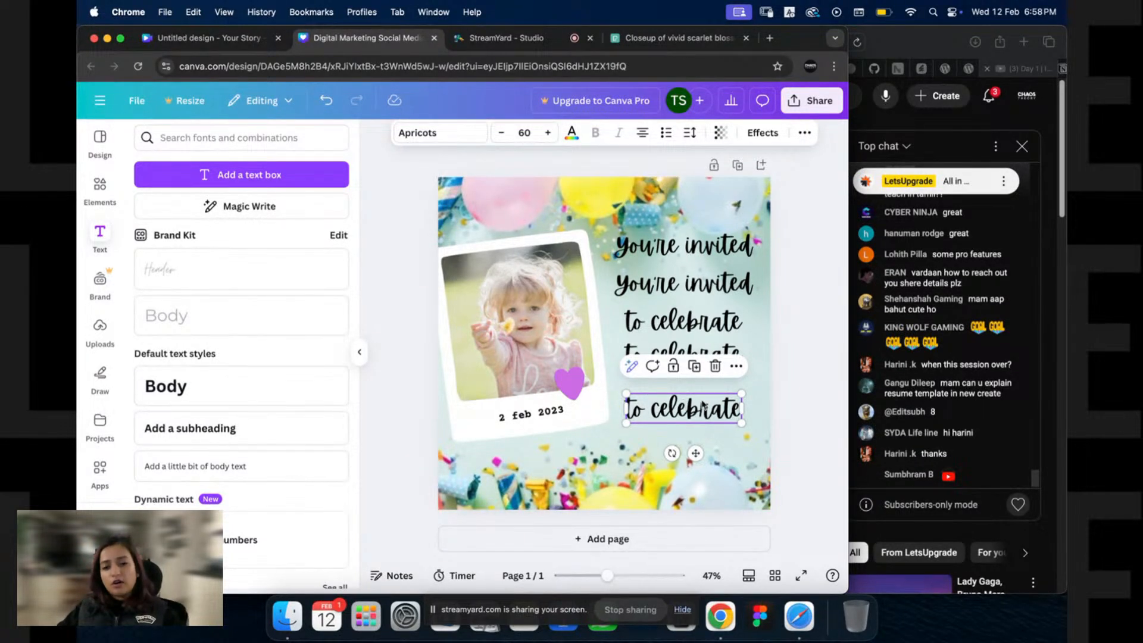
drag(680, 408, 574, 465)
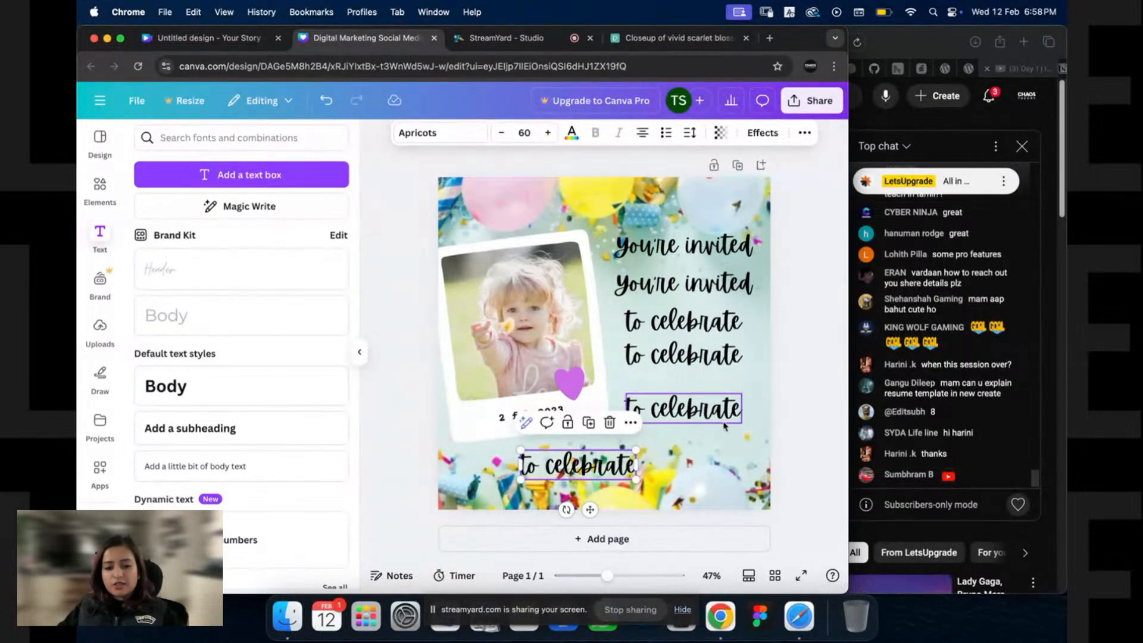
key(super+z)
key(super+z)
Step: Delete the uppermost "You're invited" copy and the lowest "to celebrate" copy
drag(795, 432, 625, 305)
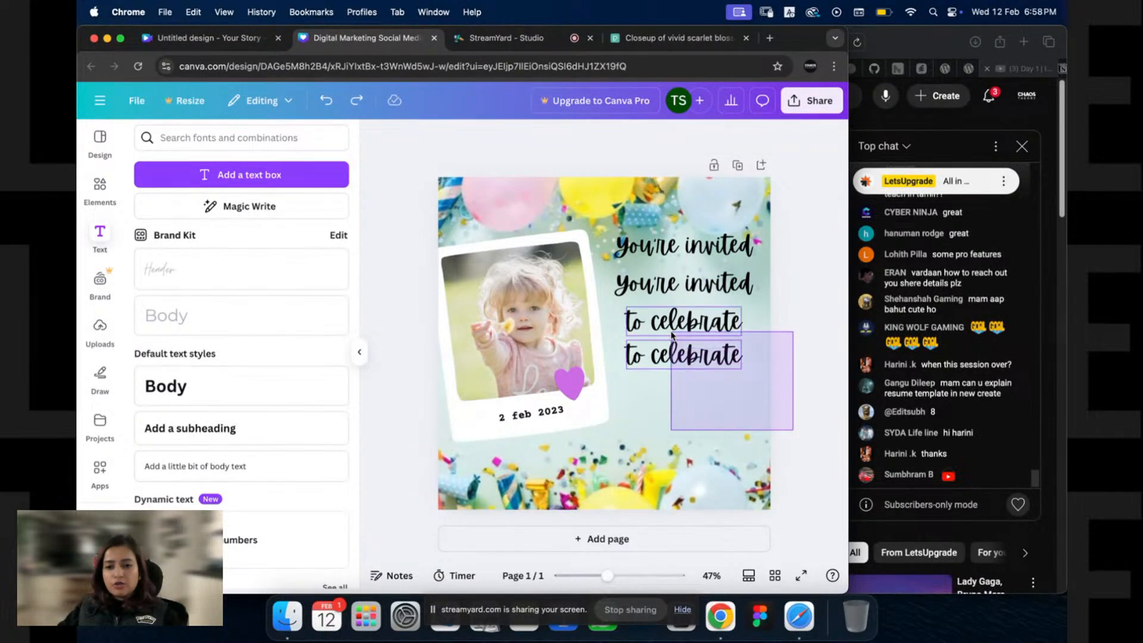
click(723, 246)
shift+click(690, 355)
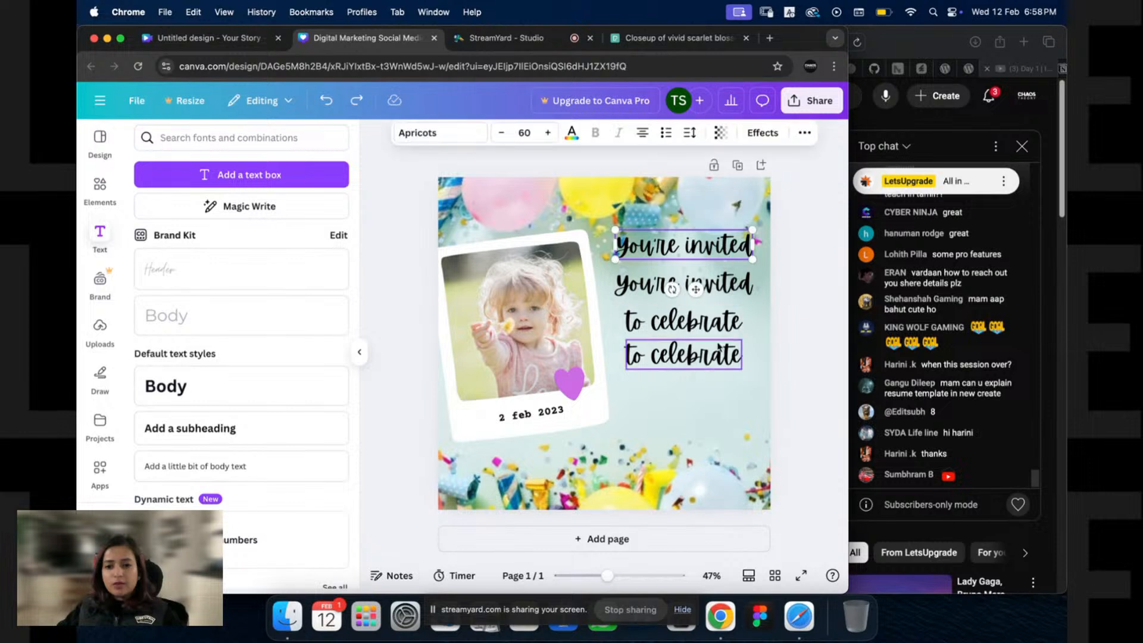
key(Delete)
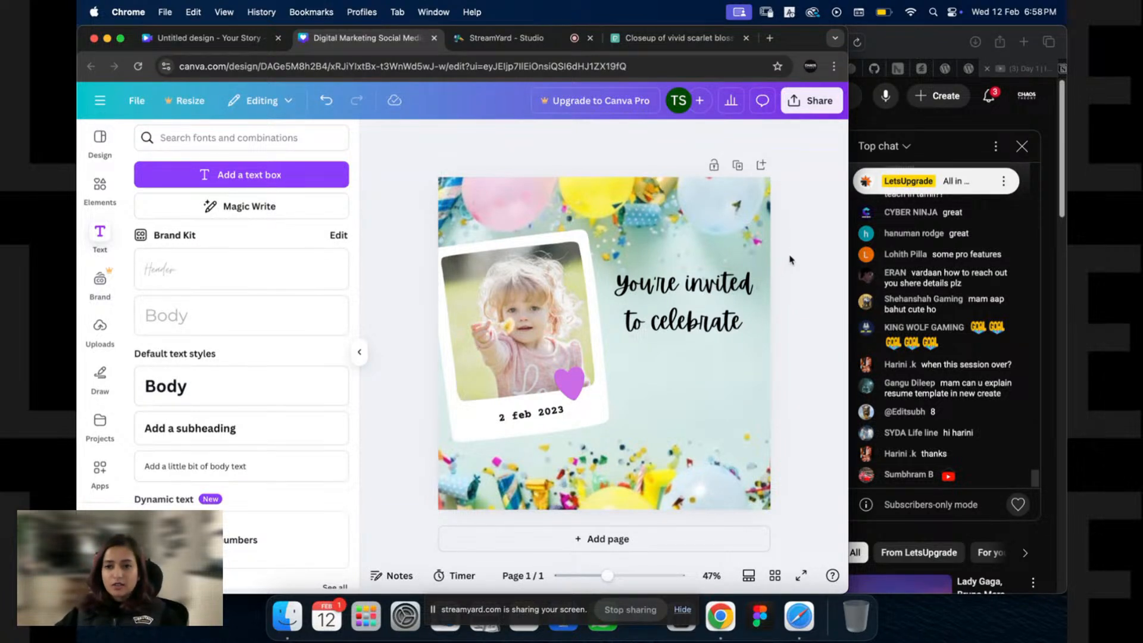
click(706, 325)
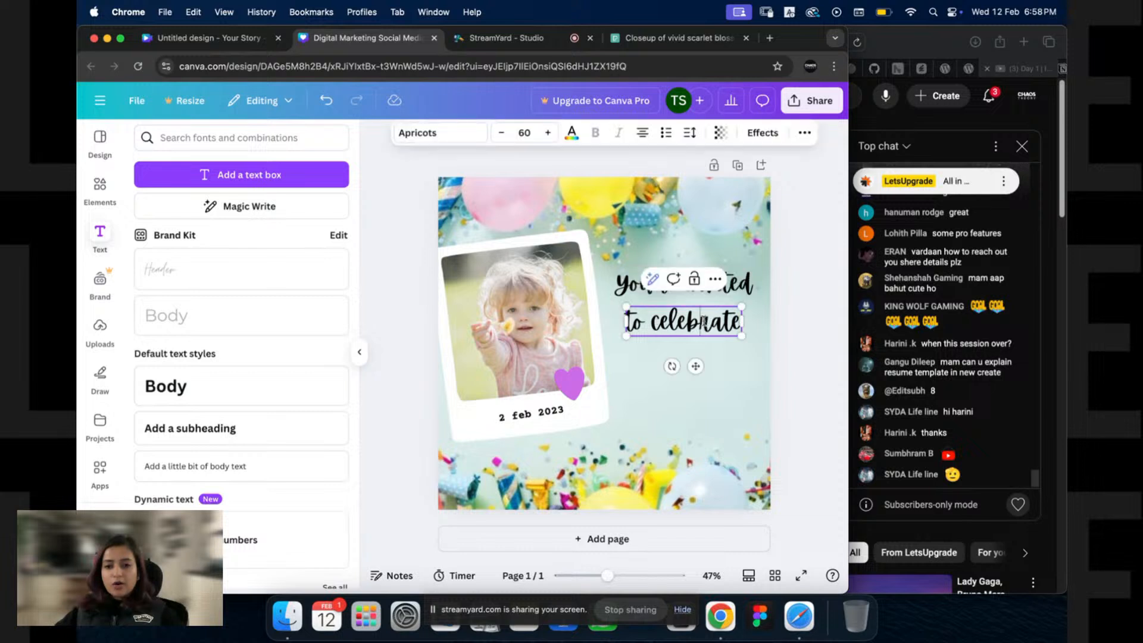
click(796, 320)
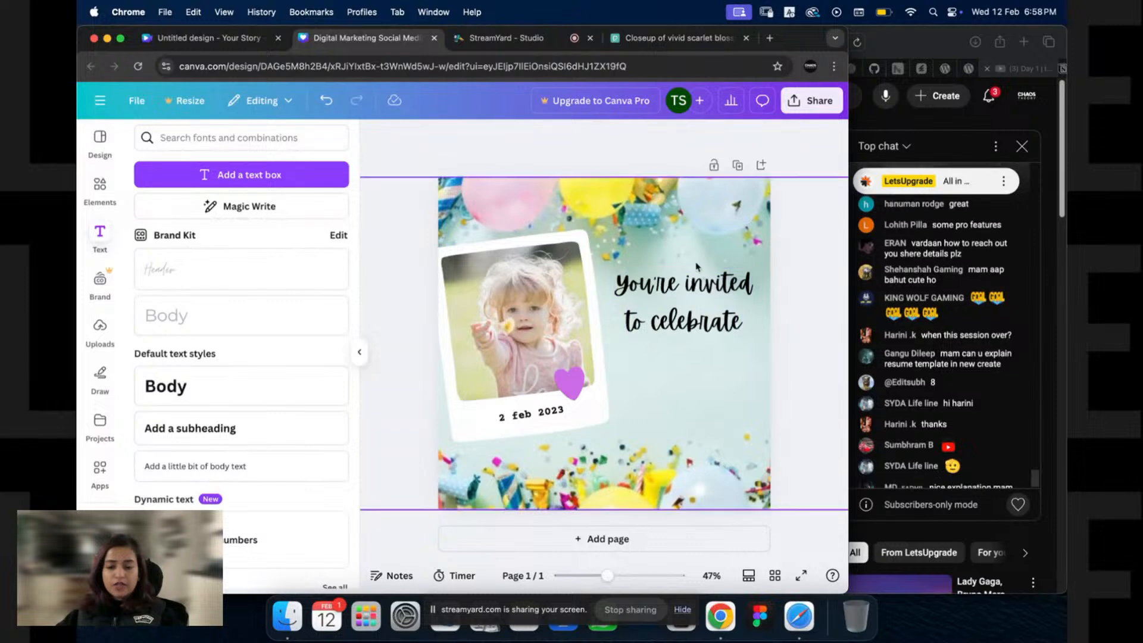
click(649, 288)
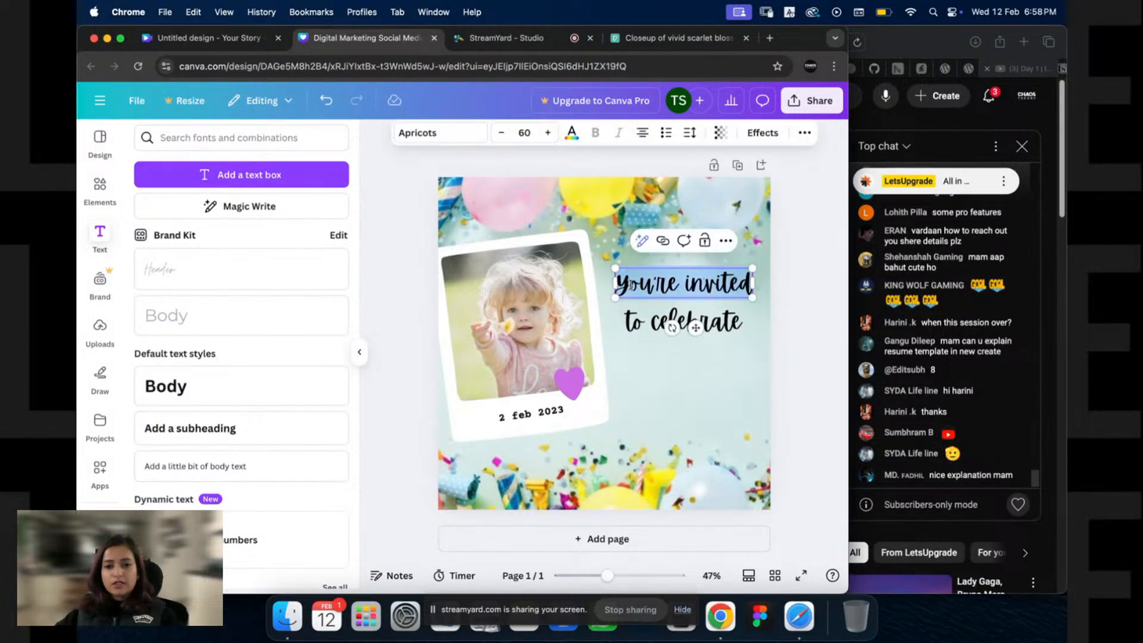
click(807, 297)
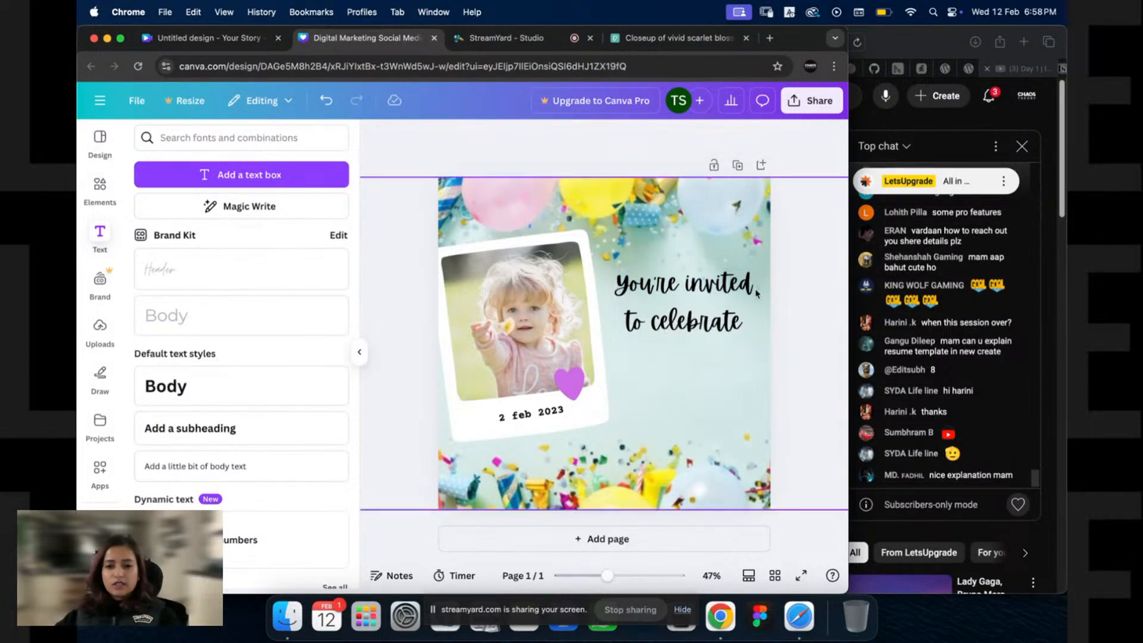
Step: Move the "You're invited" and "to celebrate" lines up together, and bring up the alignment options for both
click(669, 289)
shift+click(677, 322)
drag(723, 326, 709, 307)
click(806, 304)
shift+click(707, 274)
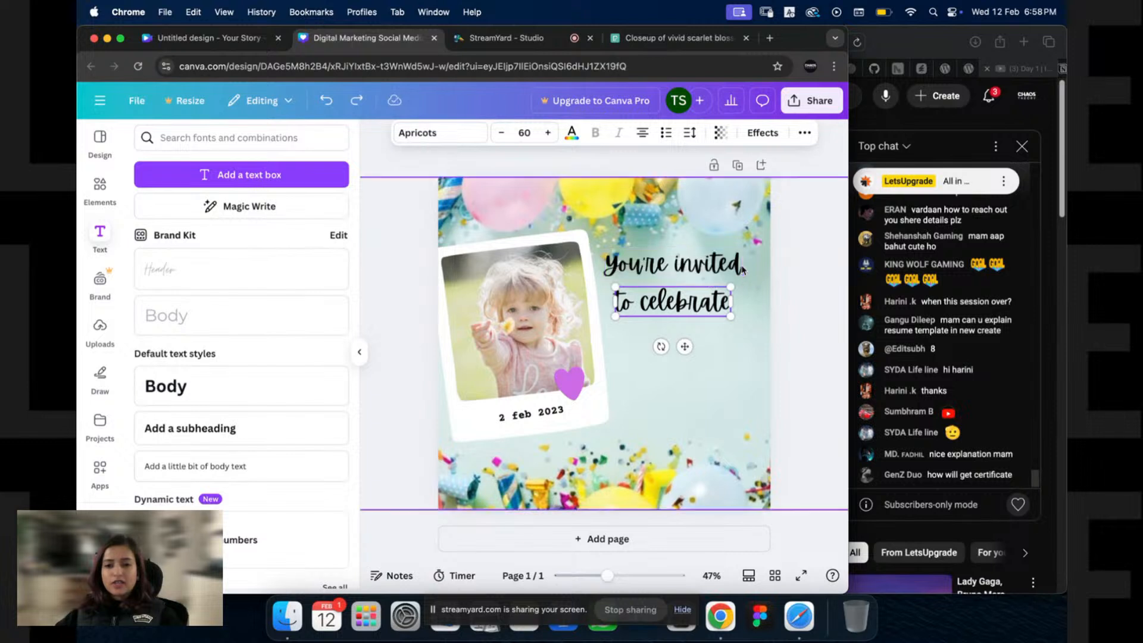
right_click(698, 269)
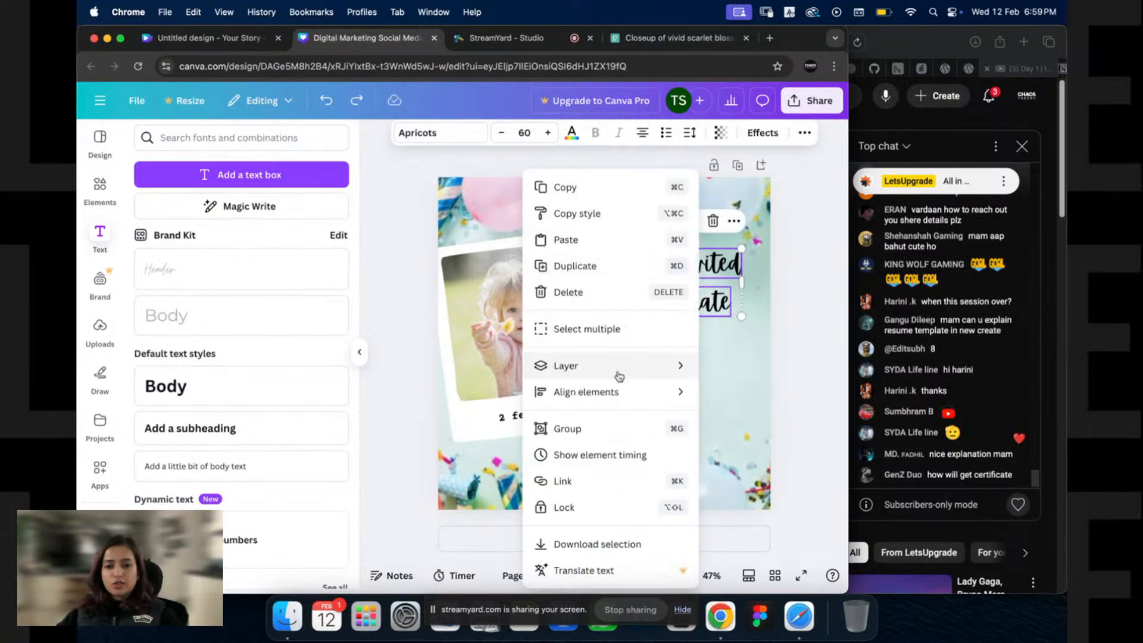
mouse_move(625, 393)
click(778, 342)
click(777, 333)
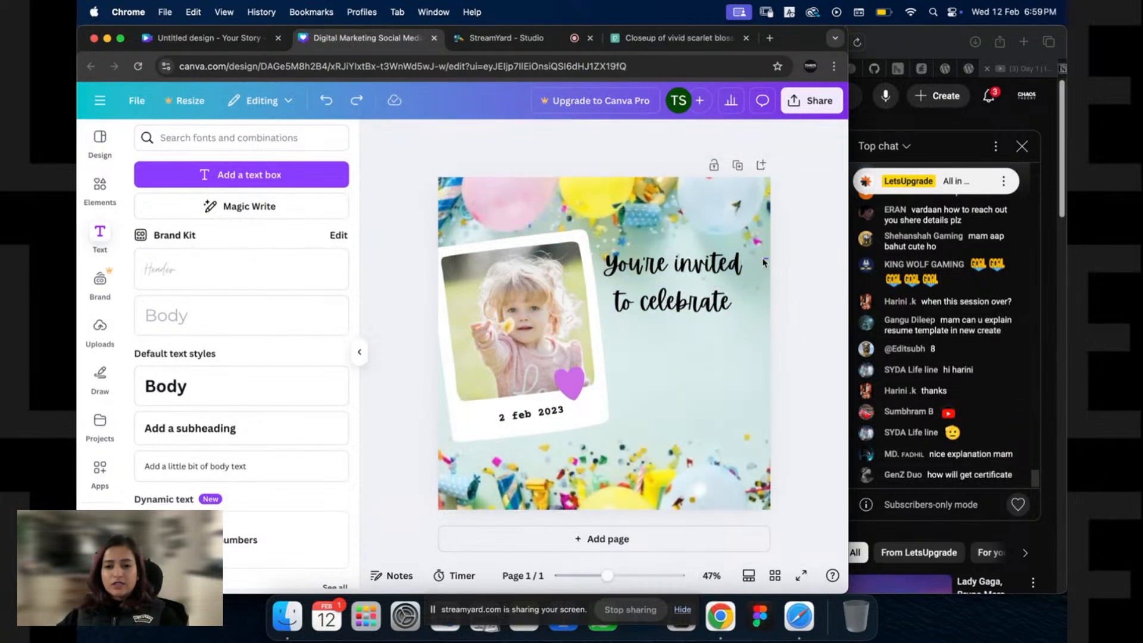
Step: Duplicate the "to celebrate" line below as a third line and change its text to "the birthday"
drag(765, 259, 707, 341)
click(710, 331)
shift+click(707, 340)
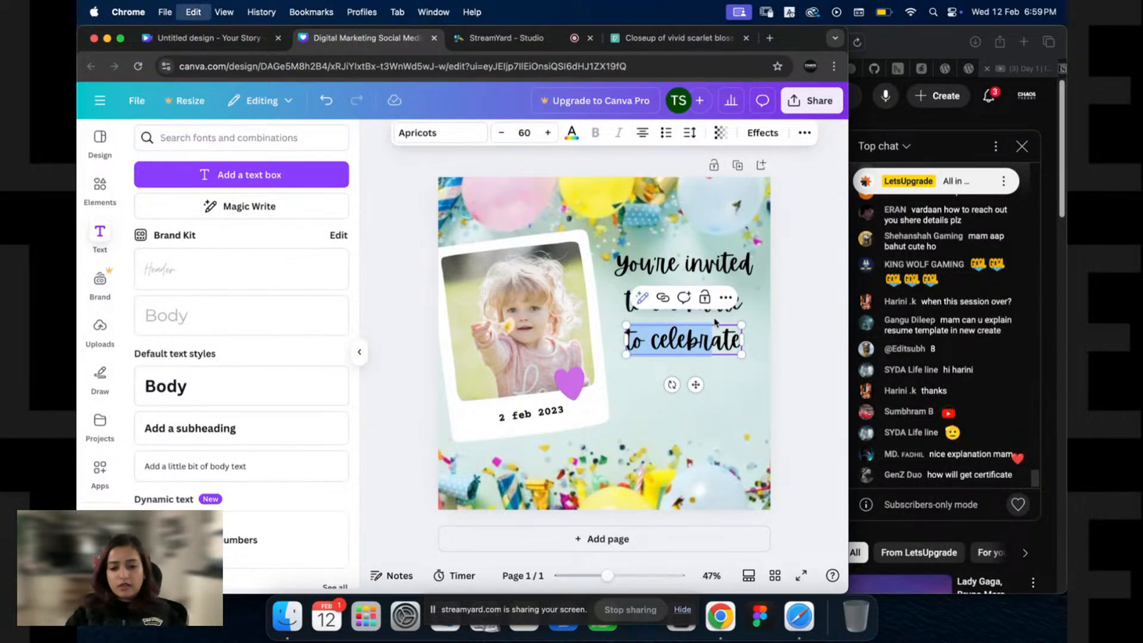
text(the birthday)
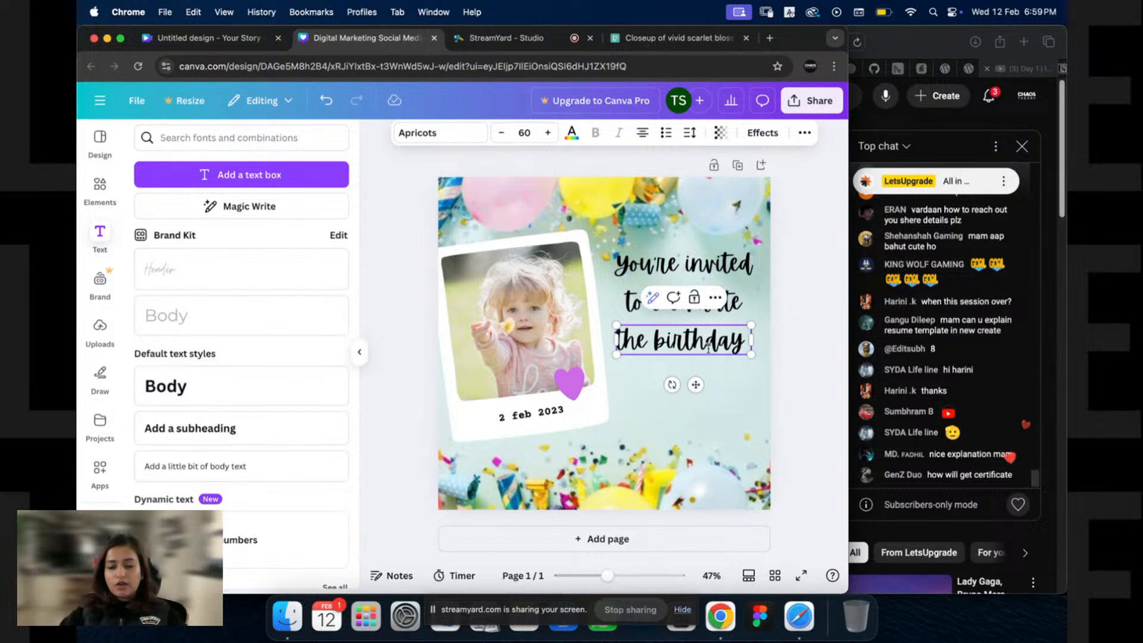
Step: Replace the word "the" in the third line with the child's first name in possessive form, before "birthday"
drag(633, 342, 601, 345)
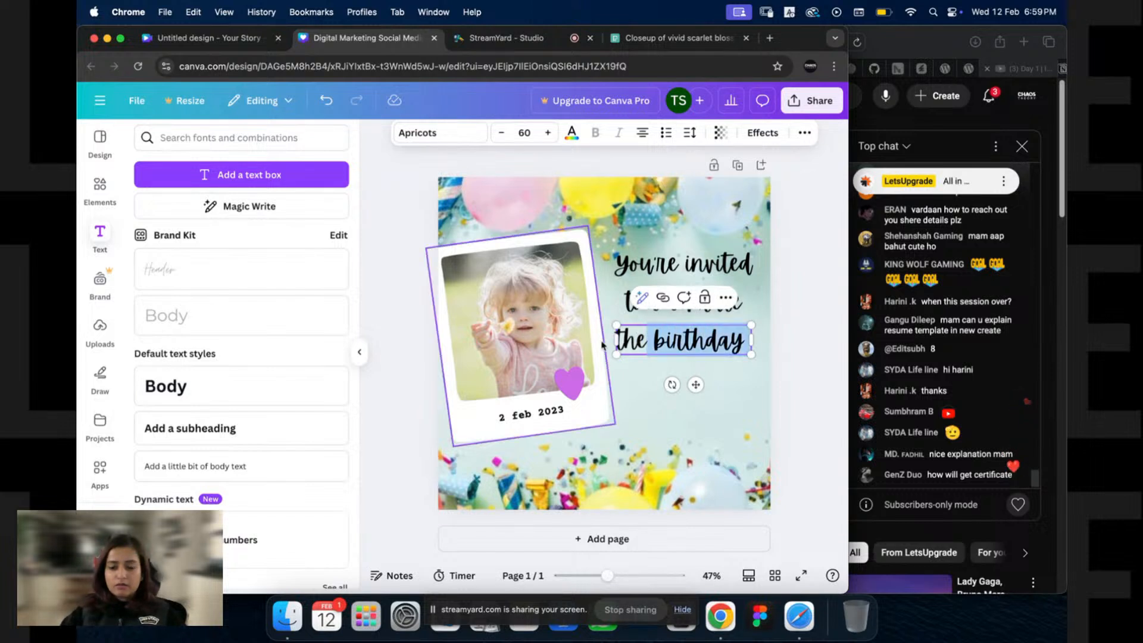
key(Left)
key(shift+Left)
key(shift+Left)
key(shift+Left)
text(Sara)
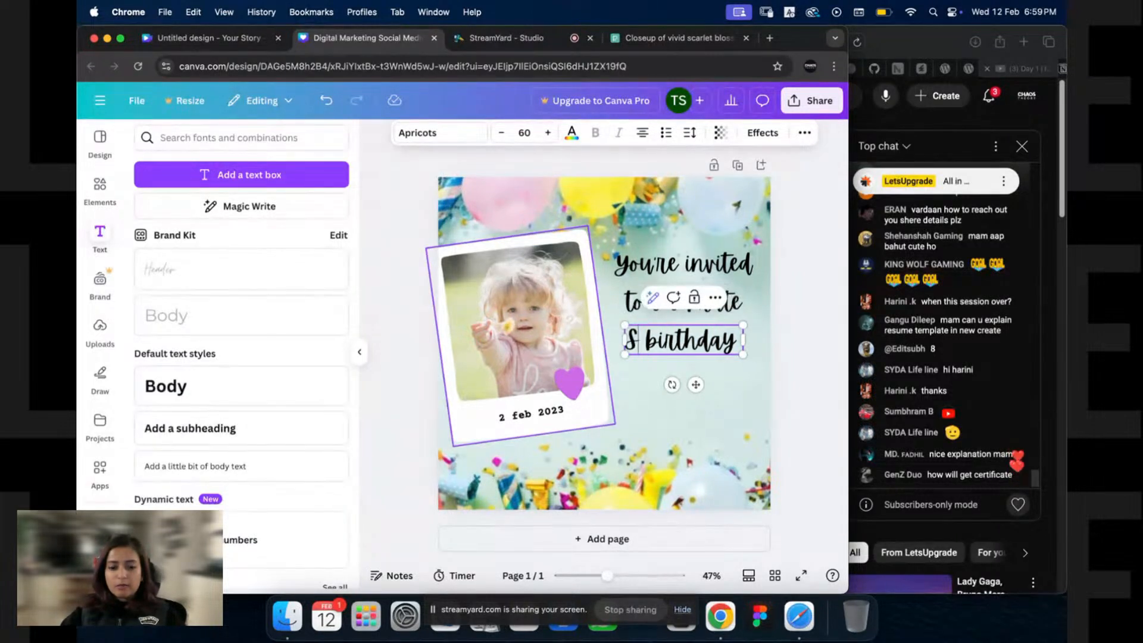
text(h's)
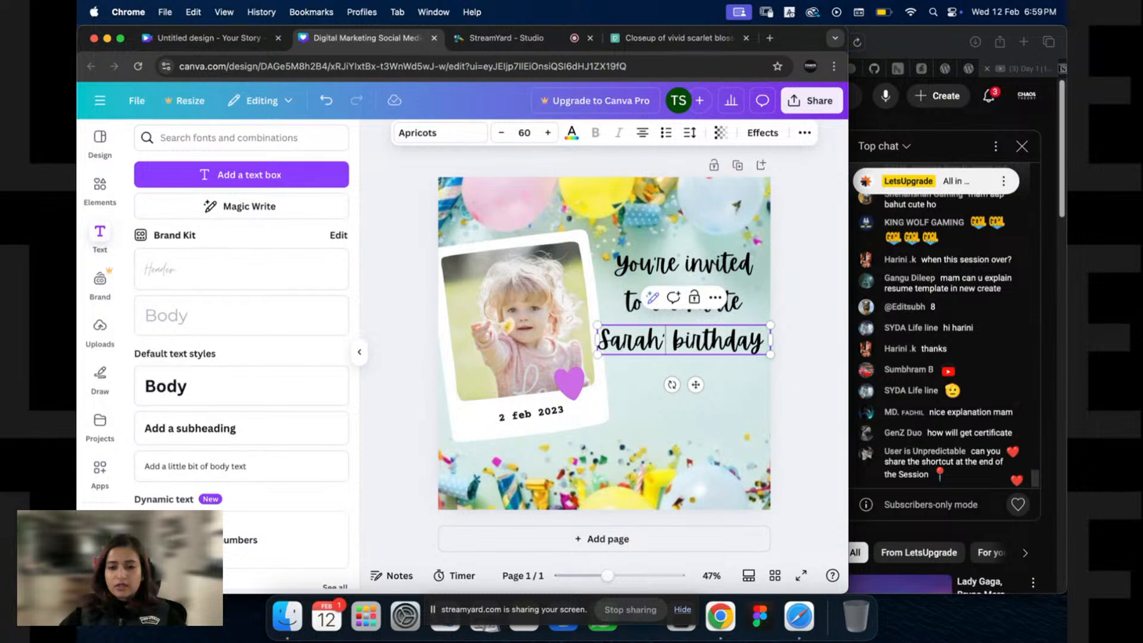
Step: Move the birthday line slightly lower and enlarge it to size 63.9, overlapping the polaroid's edge
drag(770, 360, 775, 359)
drag(617, 335, 608, 339)
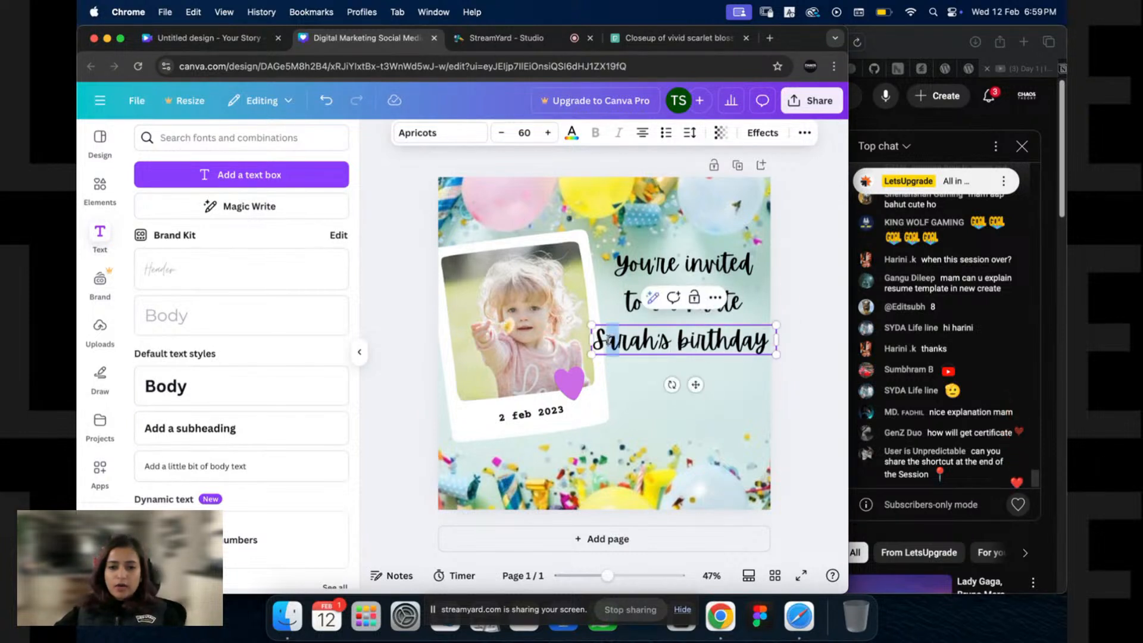
click(822, 325)
drag(732, 341, 719, 351)
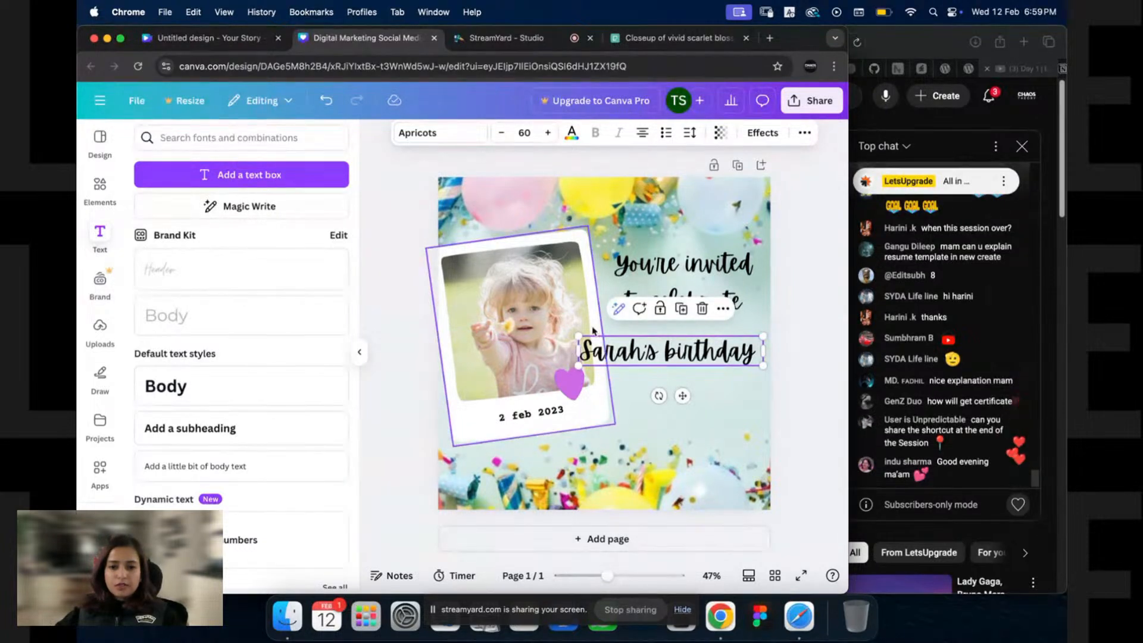
drag(579, 335, 565, 325)
drag(561, 325, 564, 327)
drag(779, 368, 761, 366)
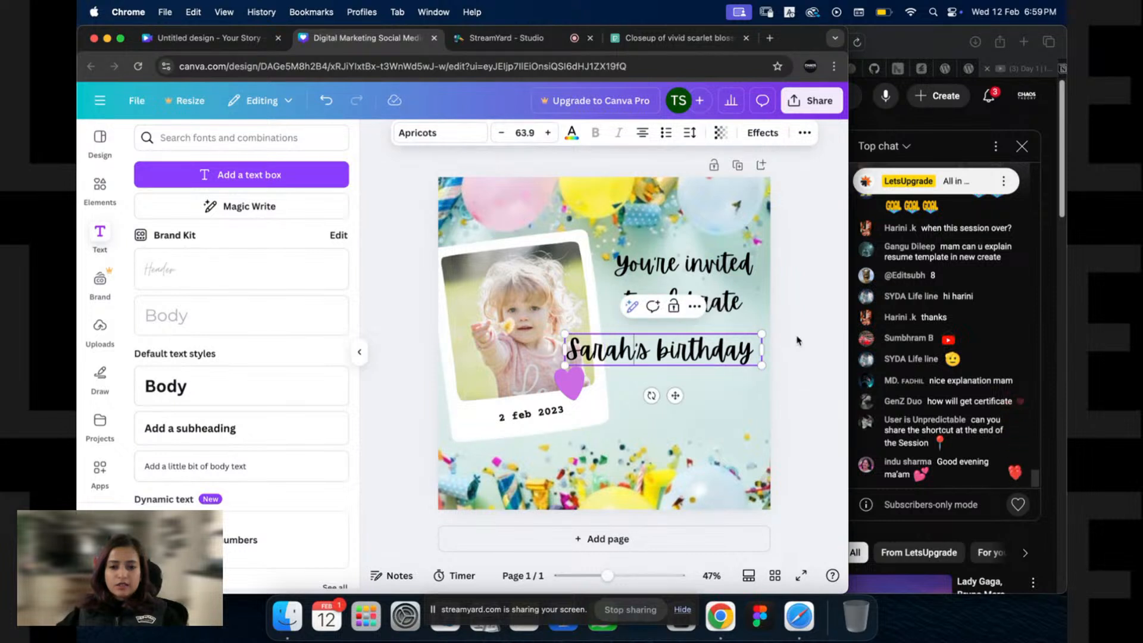
key(Escape)
Step: Left-align the "You're invited" and "to celebrate" lines with each other and move them down slightly
click(717, 302)
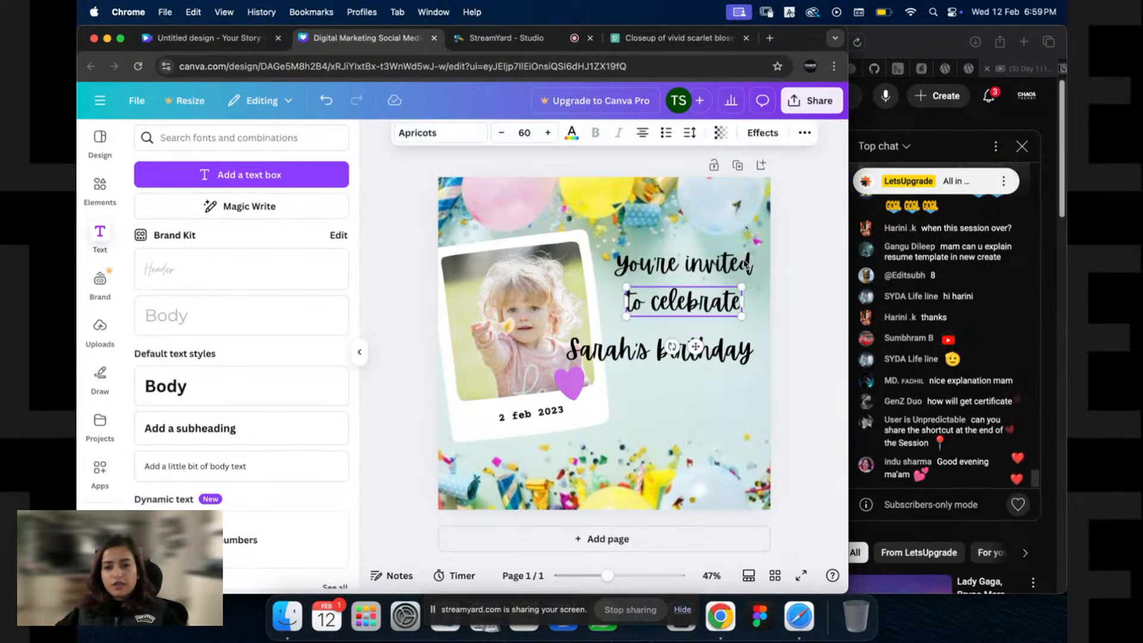
shift+click(675, 273)
right_click(675, 272)
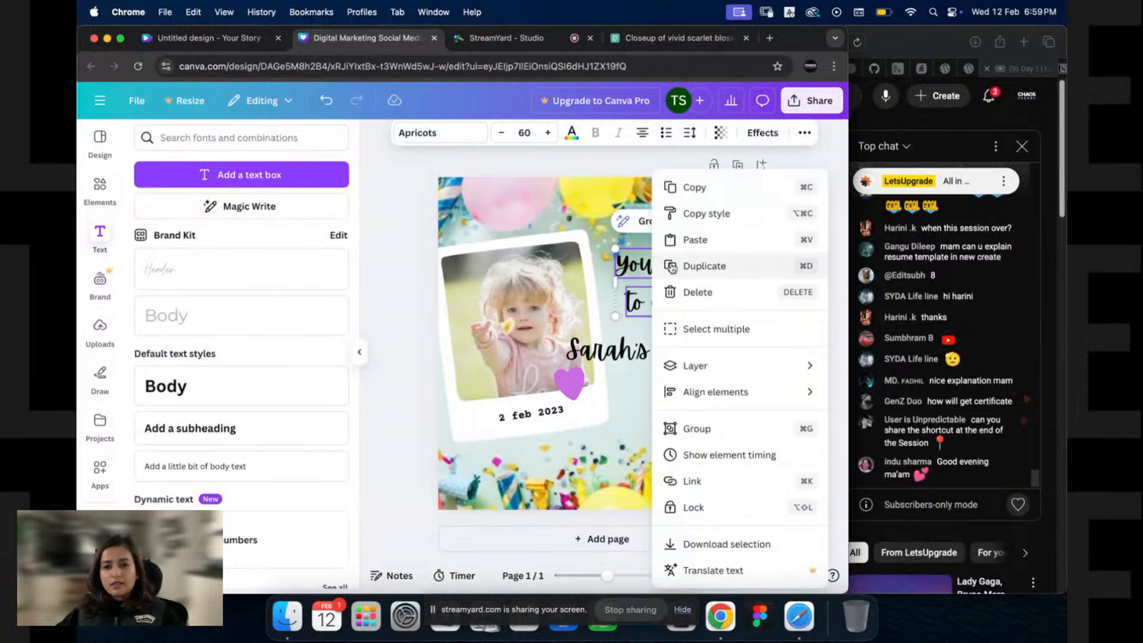
click(658, 198)
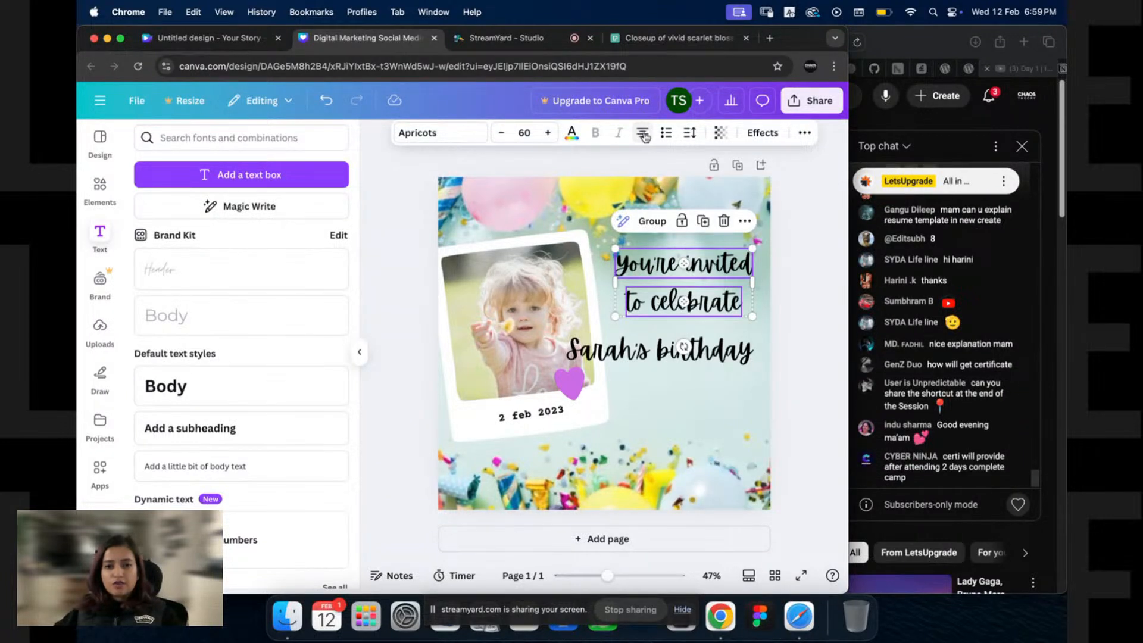
right_click(649, 279)
mouse_move(707, 404)
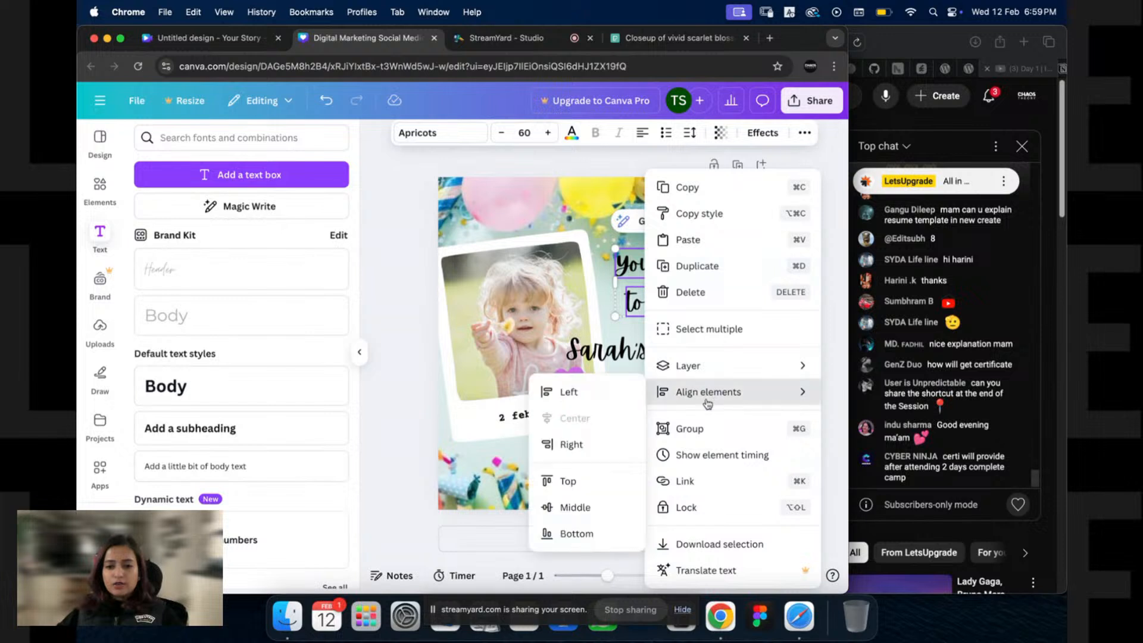
click(567, 391)
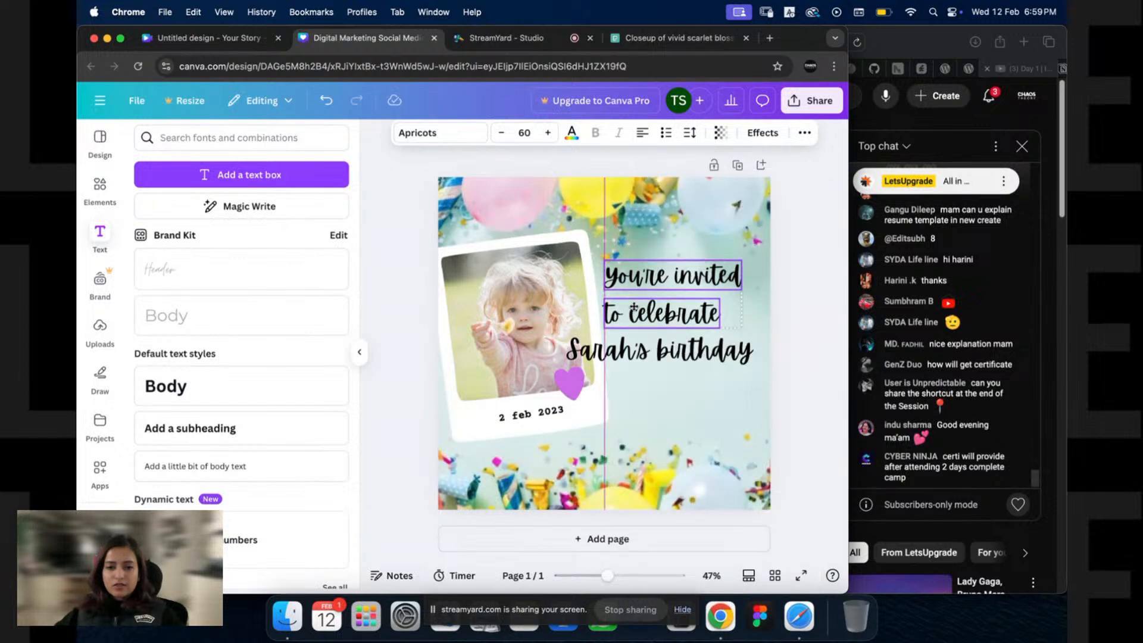
key(super+z)
Step: Shrink the birthday line to size 59.5 and move it up slightly, closer to the lines above
click(653, 357)
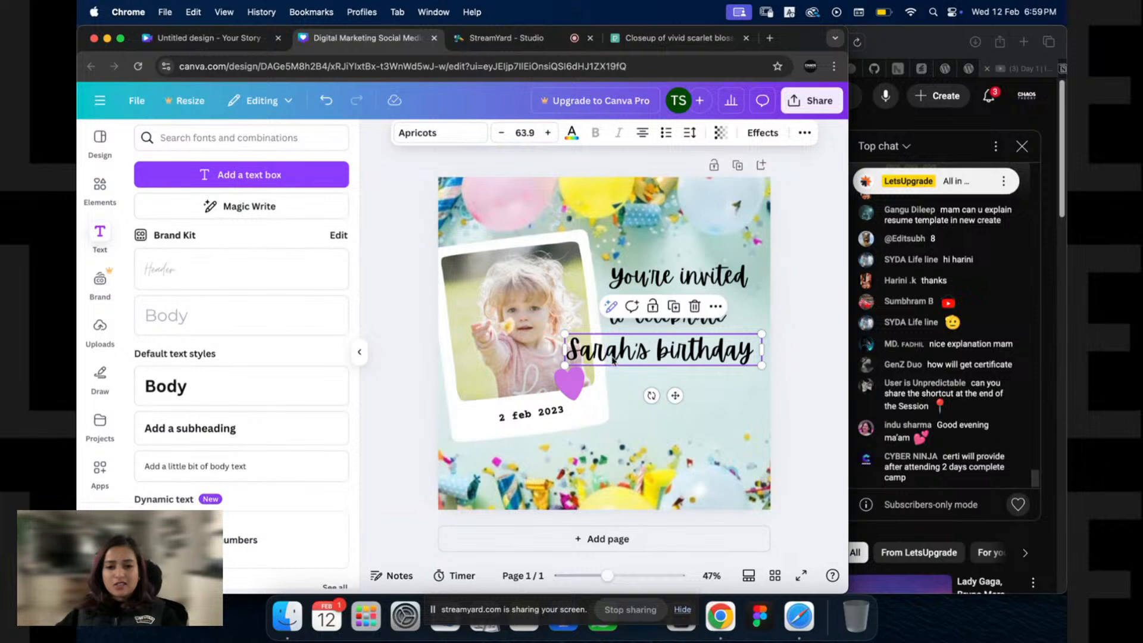
drag(565, 334, 579, 337)
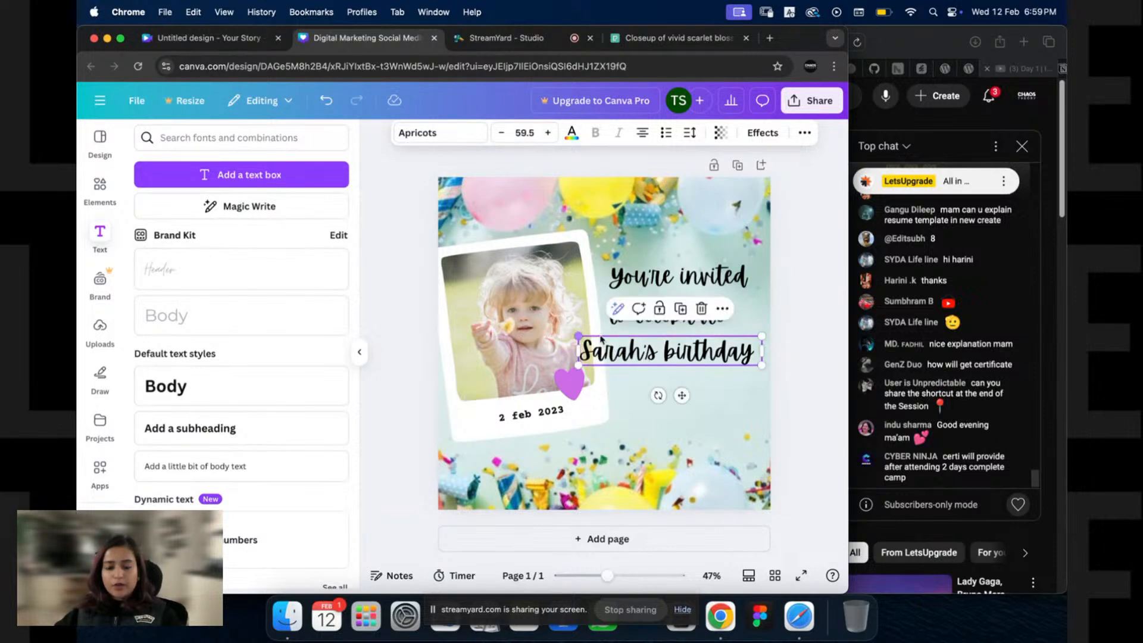
drag(641, 352, 644, 347)
Step: Cut the "to celebrate" text and paste it after "You're invited" so both share one text box
click(664, 316)
click(664, 316)
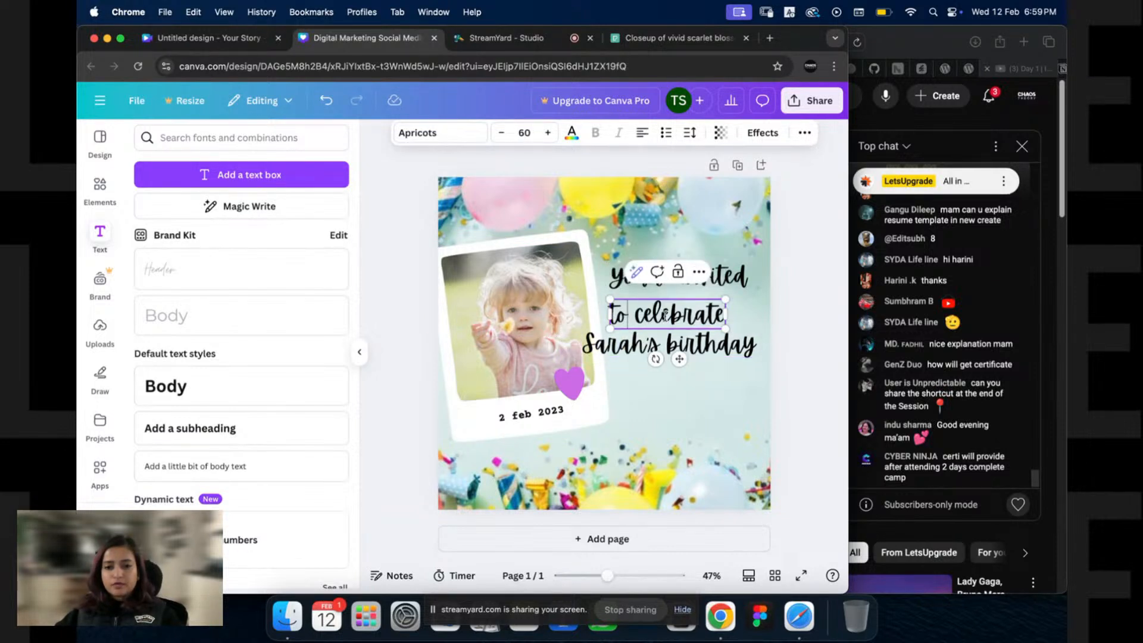
key(super+a)
key(super+x)
click(702, 278)
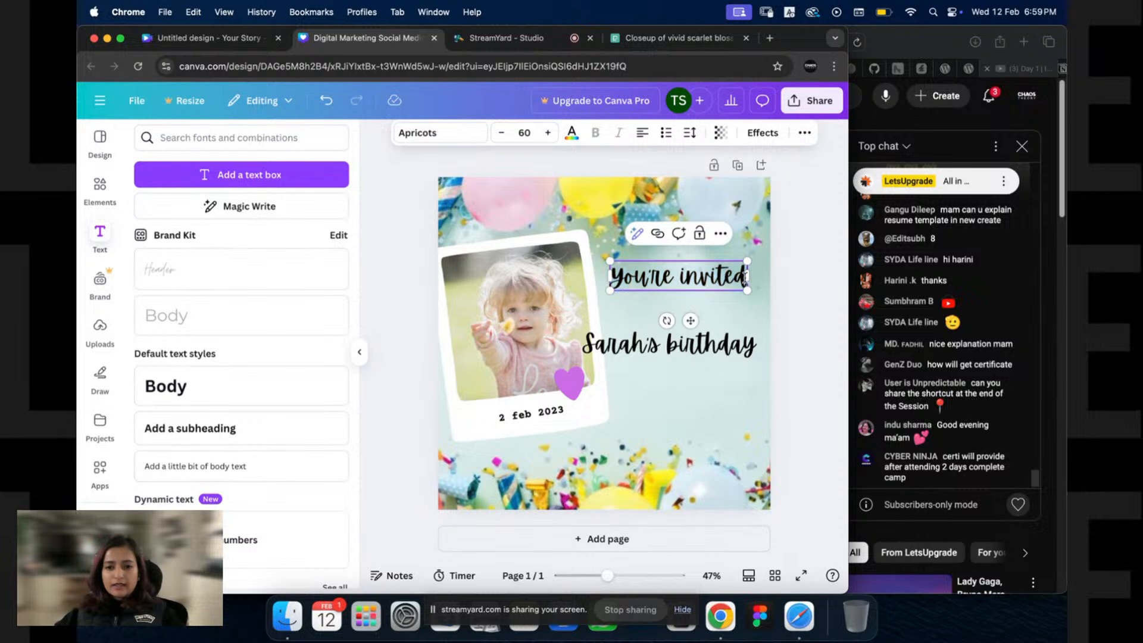
key(super+v)
key(Escape)
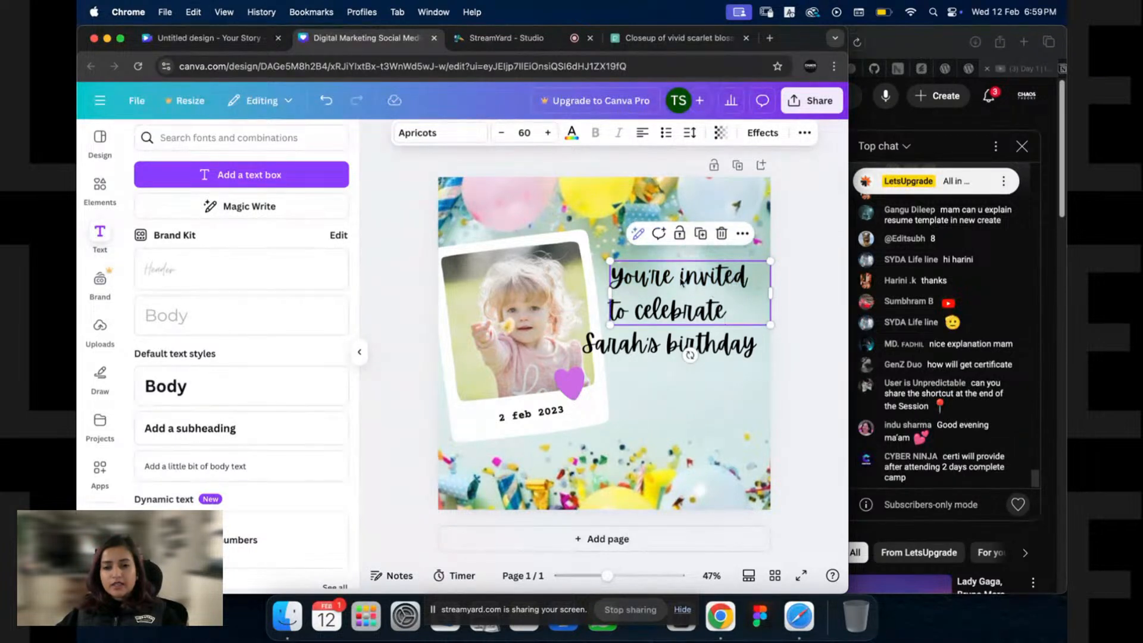
Step: Set the combined invitation text to size 40, widen its box to fit one line, and place it directly above the birthday line
click(523, 133)
text(4)
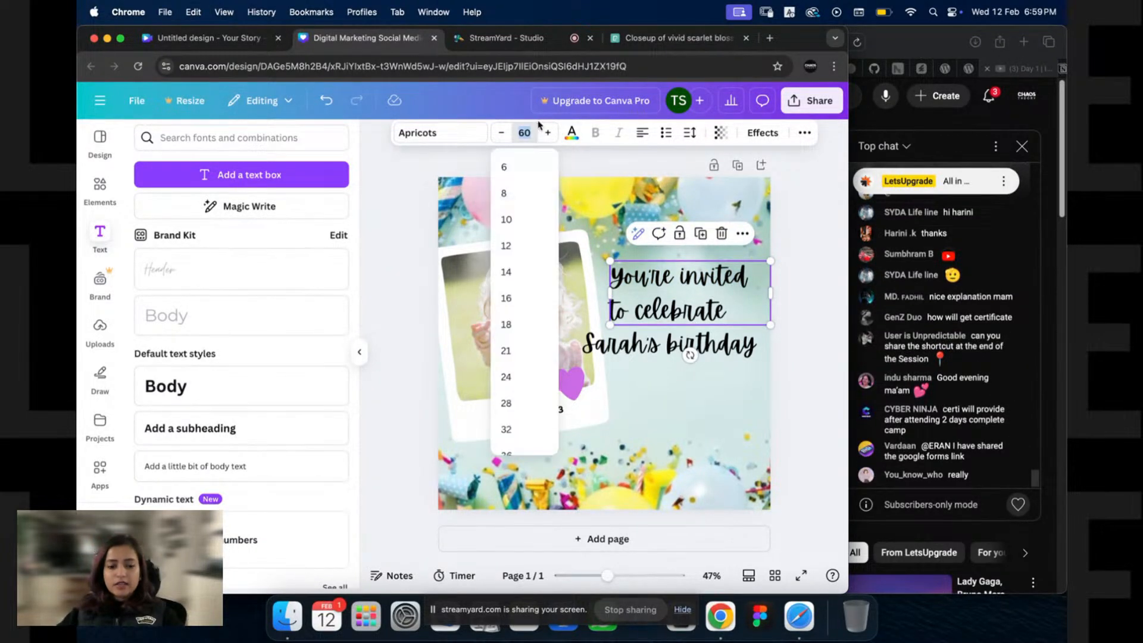
text(0)
key(Return)
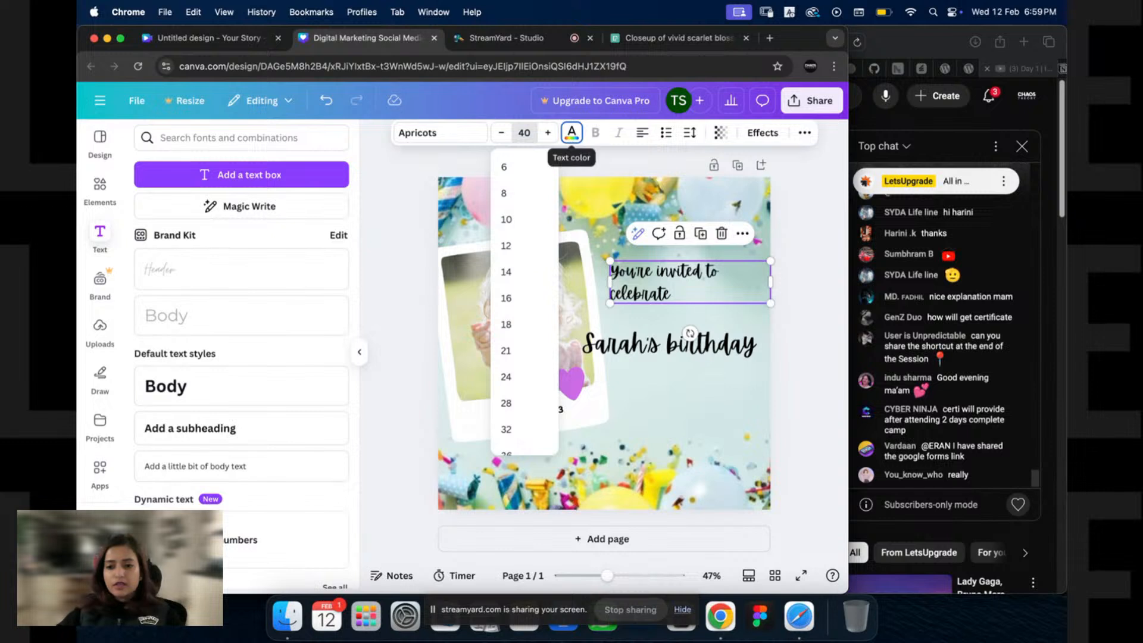
drag(610, 282, 590, 288)
drag(717, 265, 707, 313)
Step: Right-align the text of both lines and remove the trailing space after "birthday"
shift+click(703, 344)
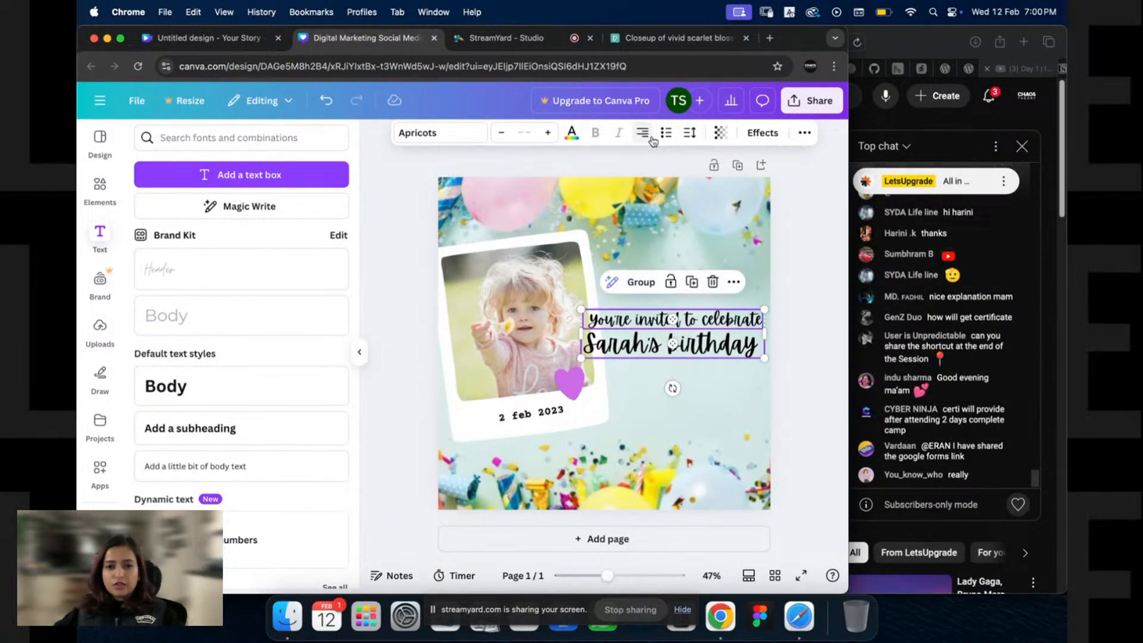
click(730, 337)
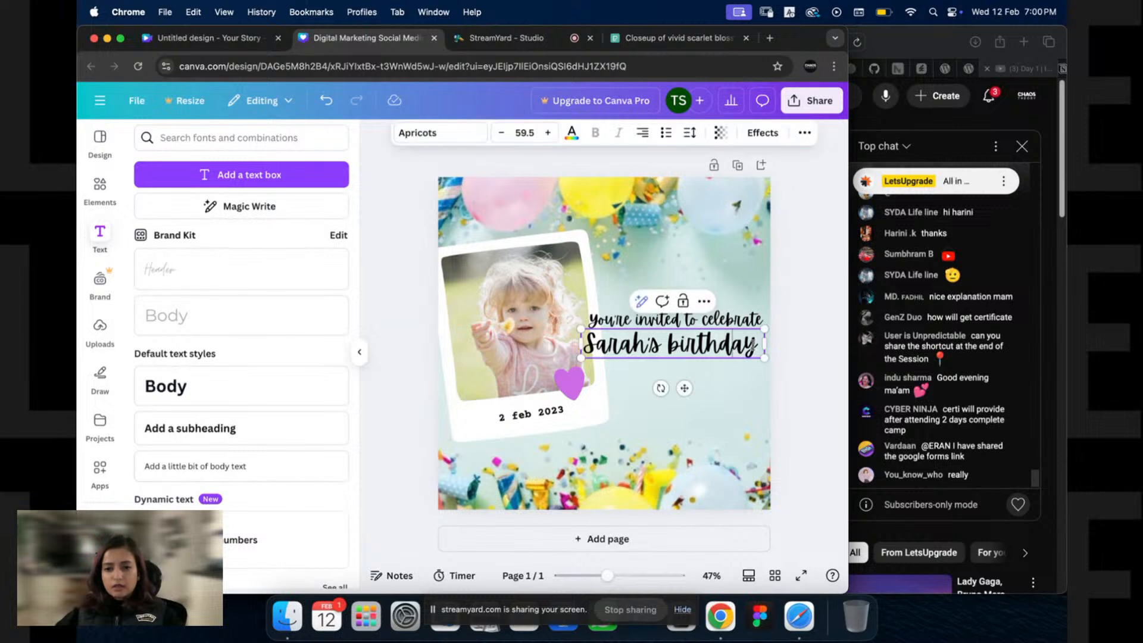
key(Right)
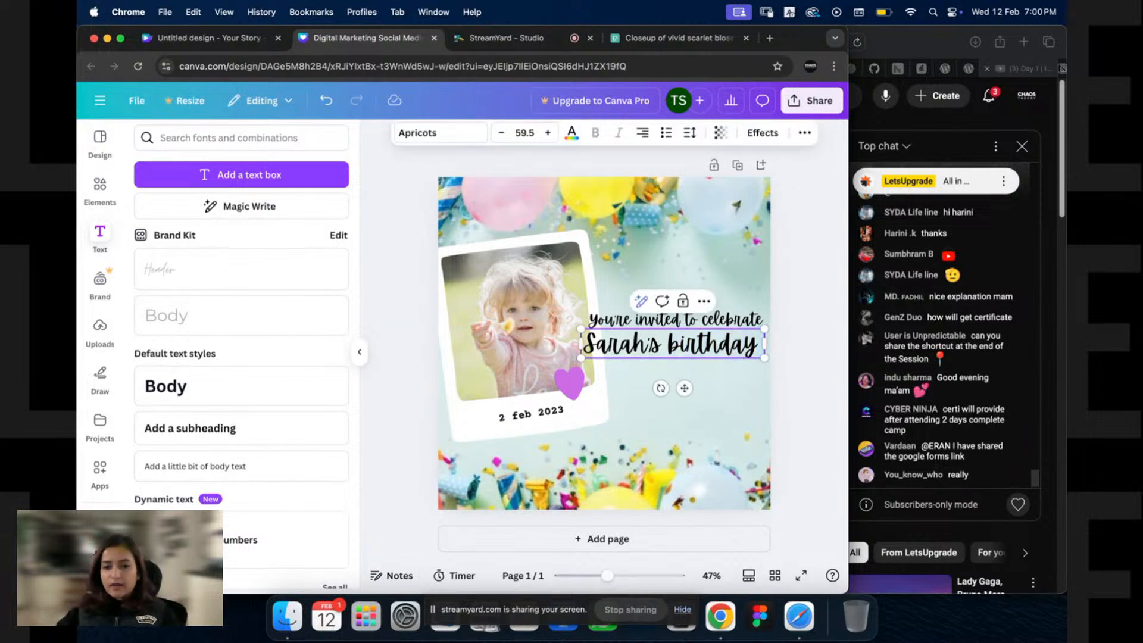
key(BackSpace)
click(787, 304)
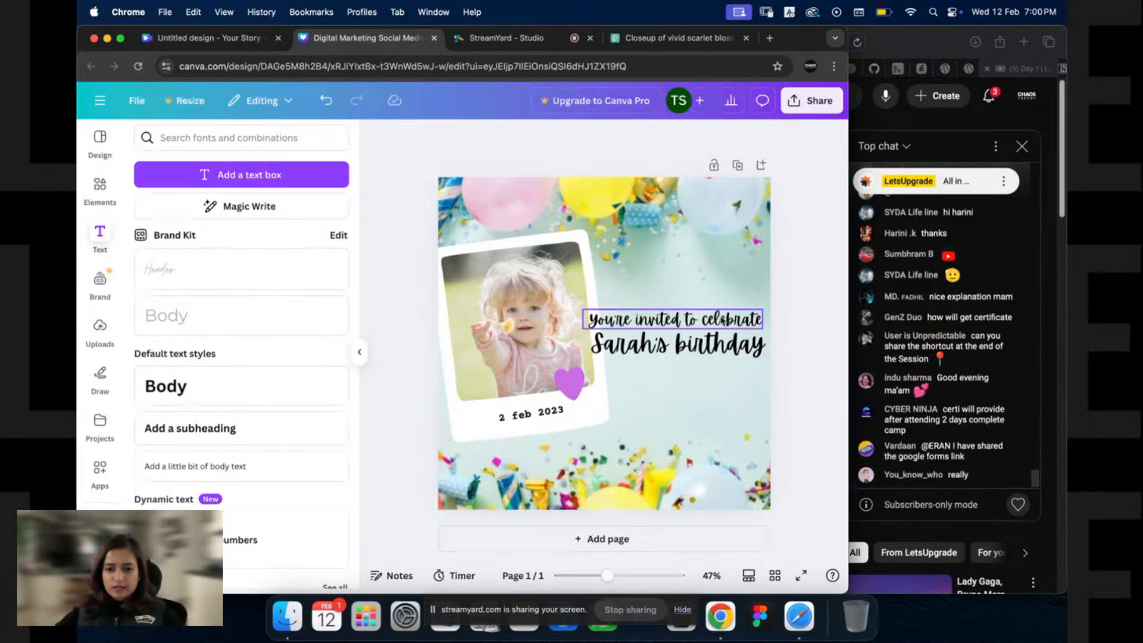
Step: Shrink the "You're invited to celebrate" line to size 38.7 and move it slightly higher above the birthday line
click(636, 314)
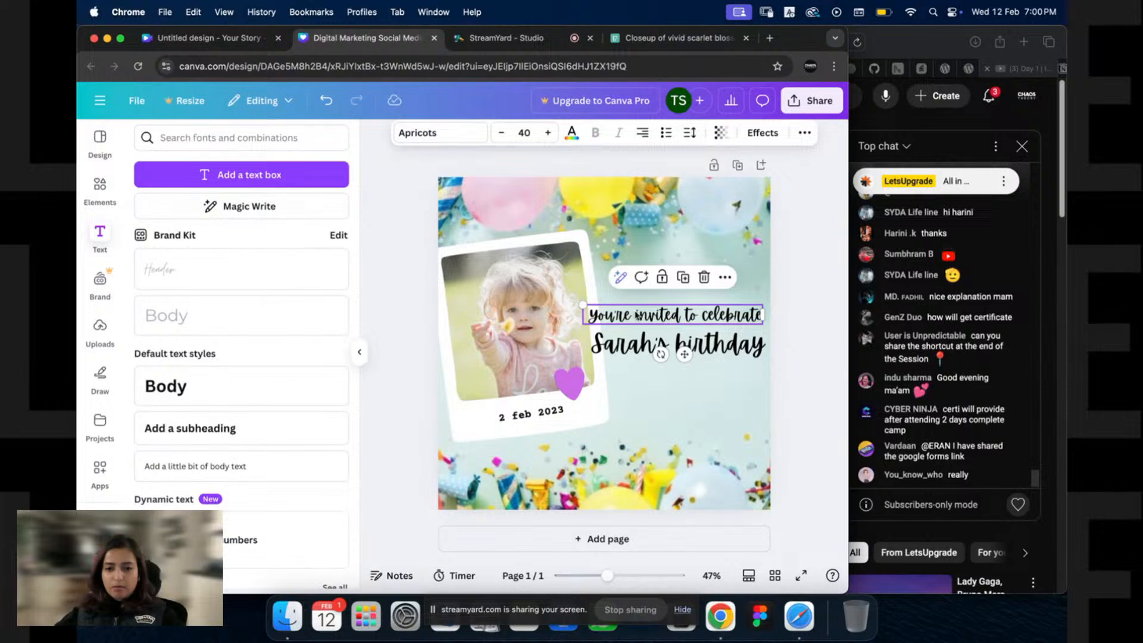
scroll(647, 315, up, 5)
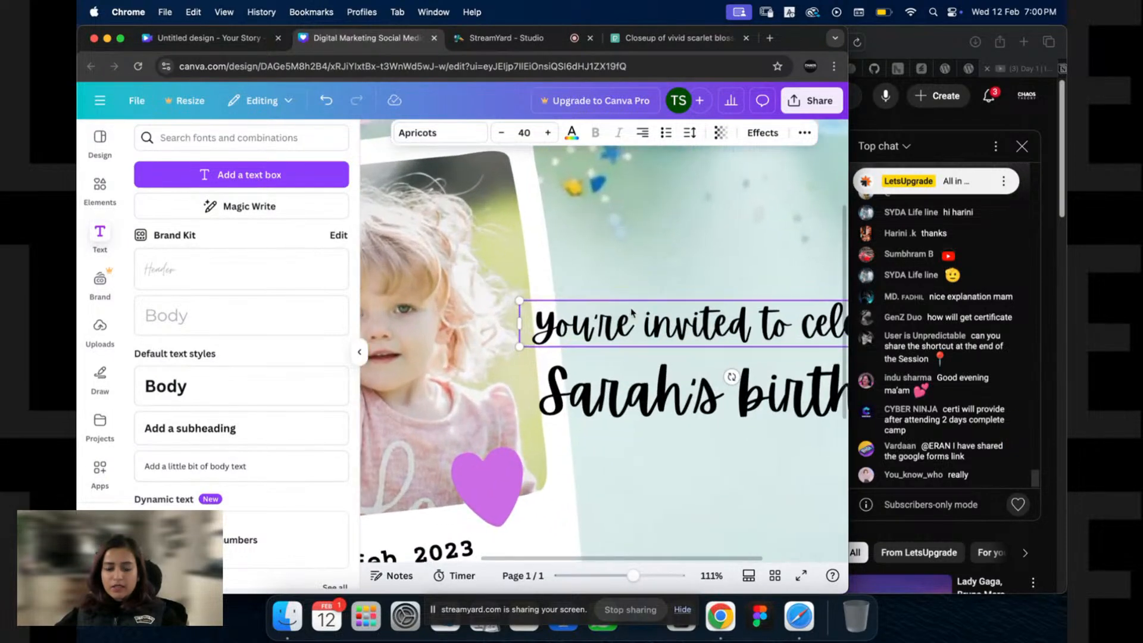
scroll(623, 304, right, 2)
scroll(623, 304, right, 1)
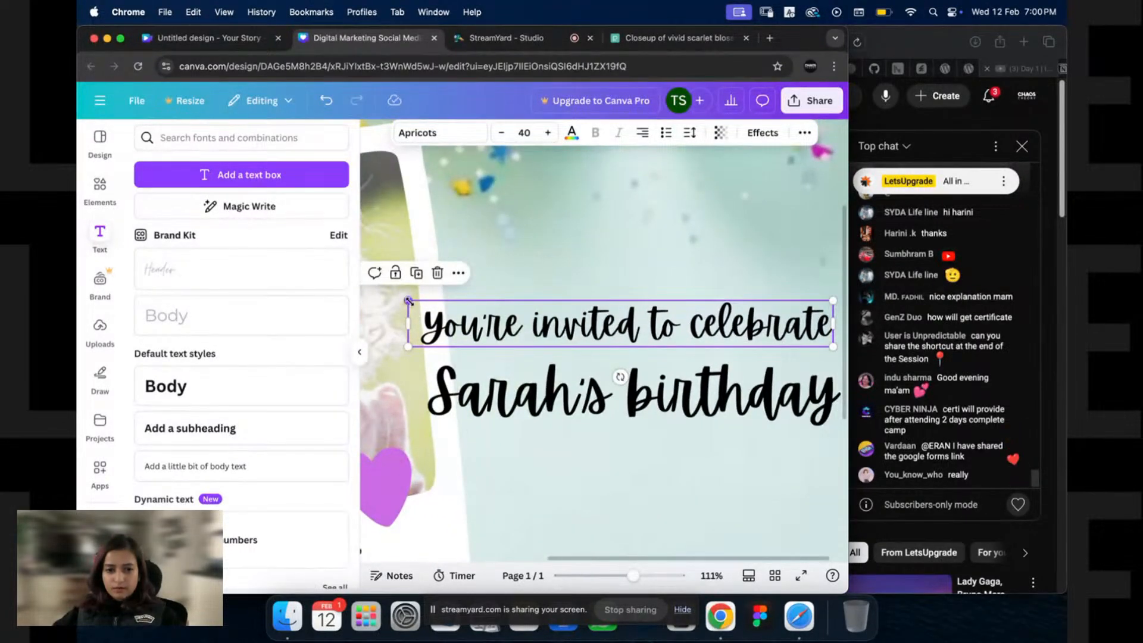
drag(410, 301, 422, 306)
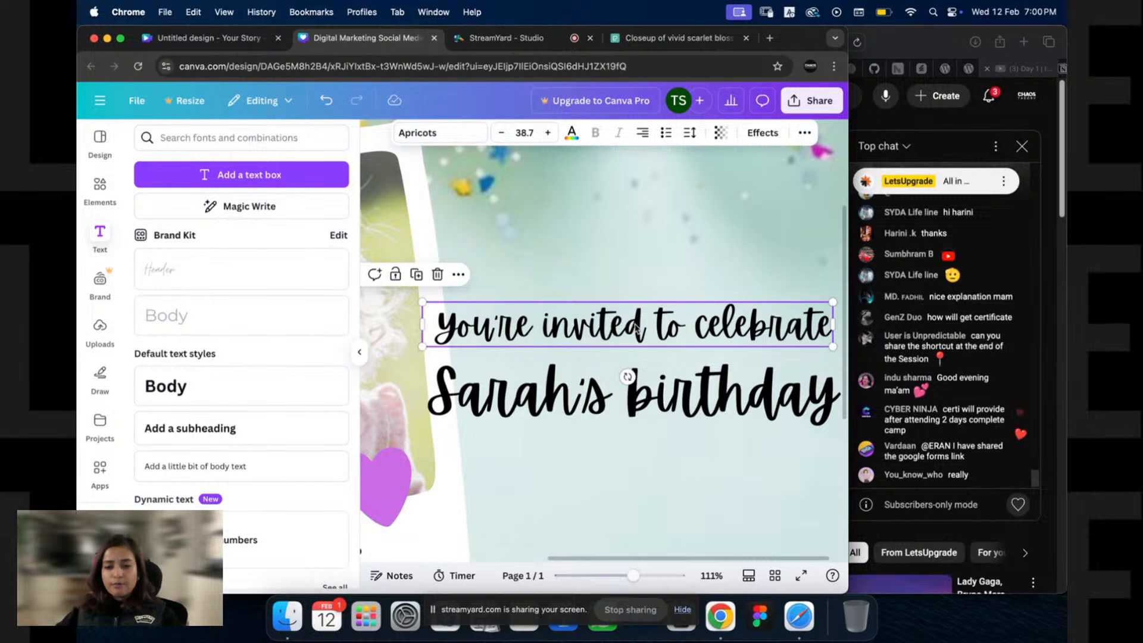
drag(635, 327, 635, 322)
Step: Enlarge the birthday line to size 70.9 so it overlaps the polaroid
scroll(599, 355, down, 3)
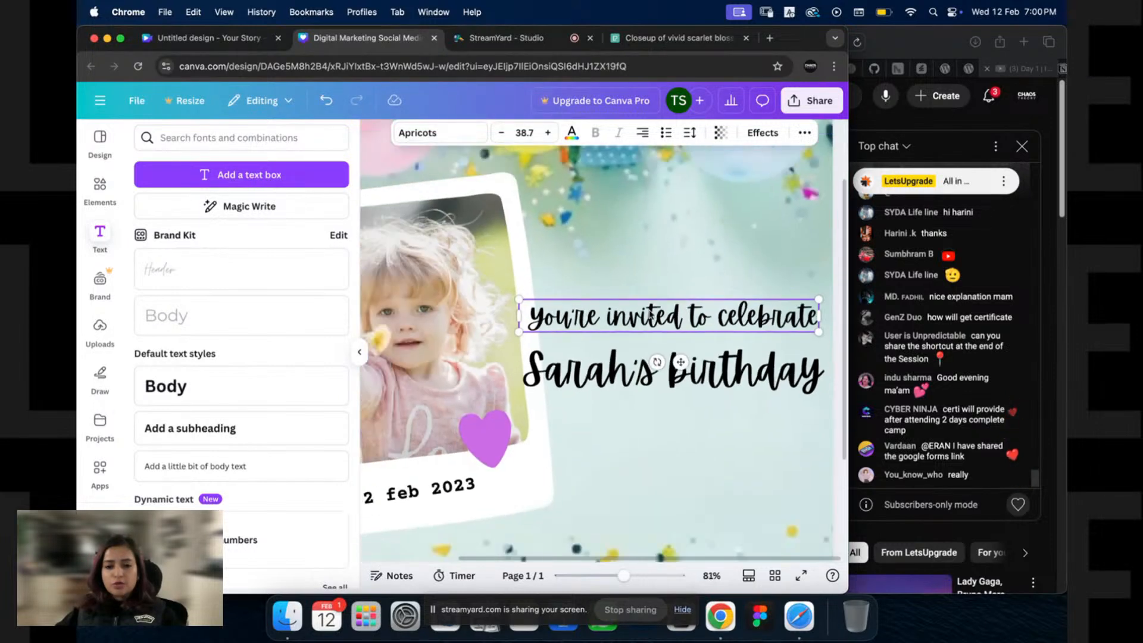
scroll(599, 354, down, 3)
click(600, 357)
drag(575, 347, 533, 340)
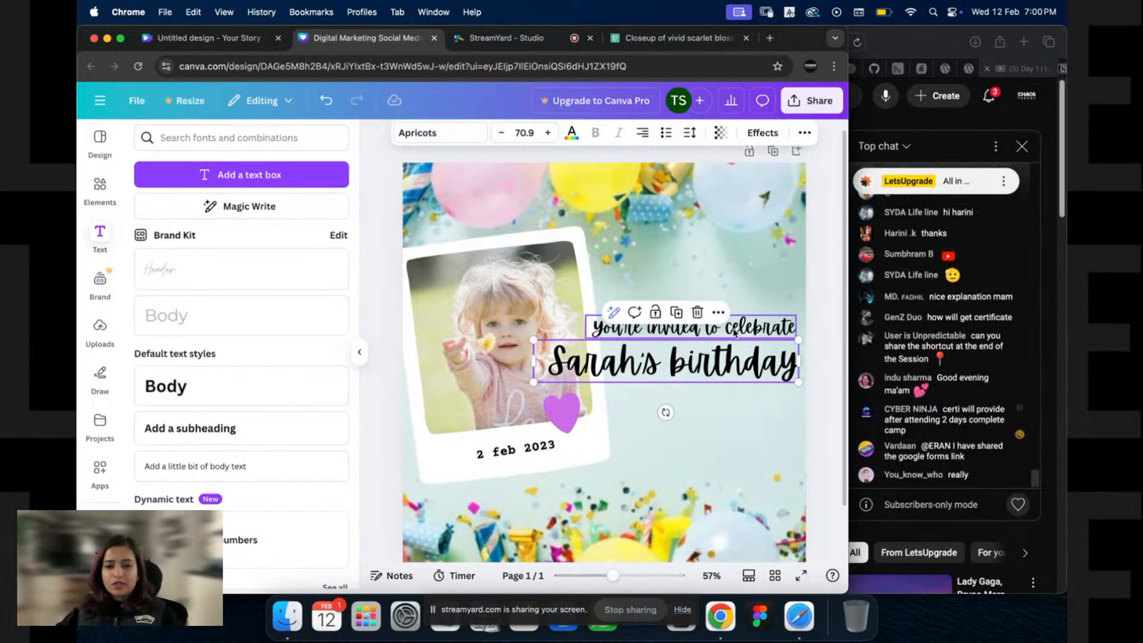
scroll(736, 302, down, 2)
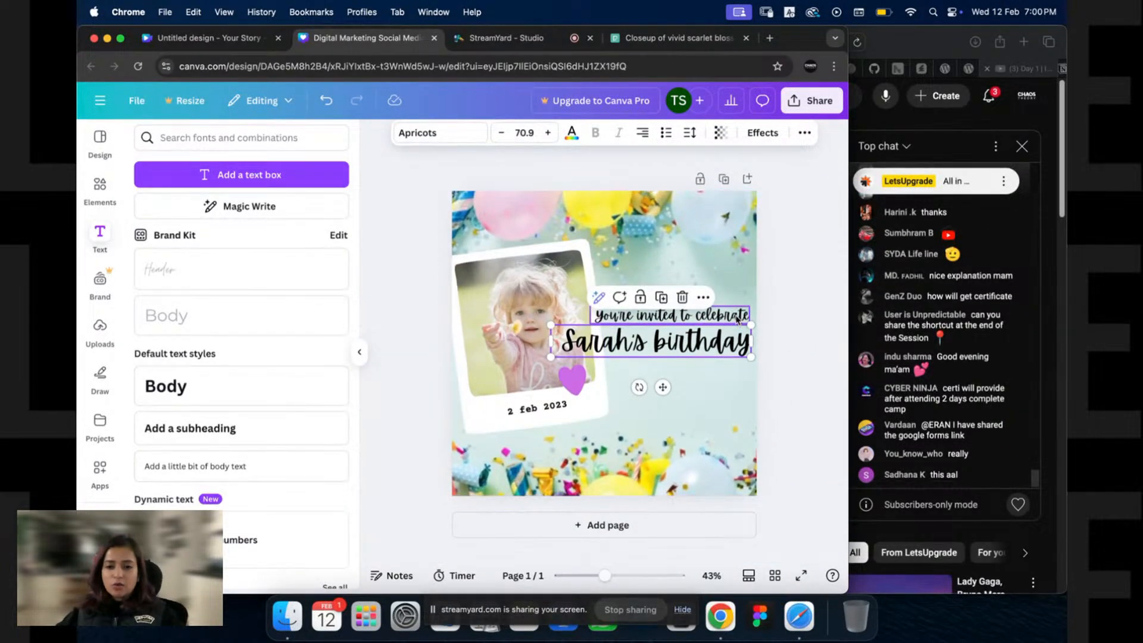
shift+click(744, 314)
click(809, 271)
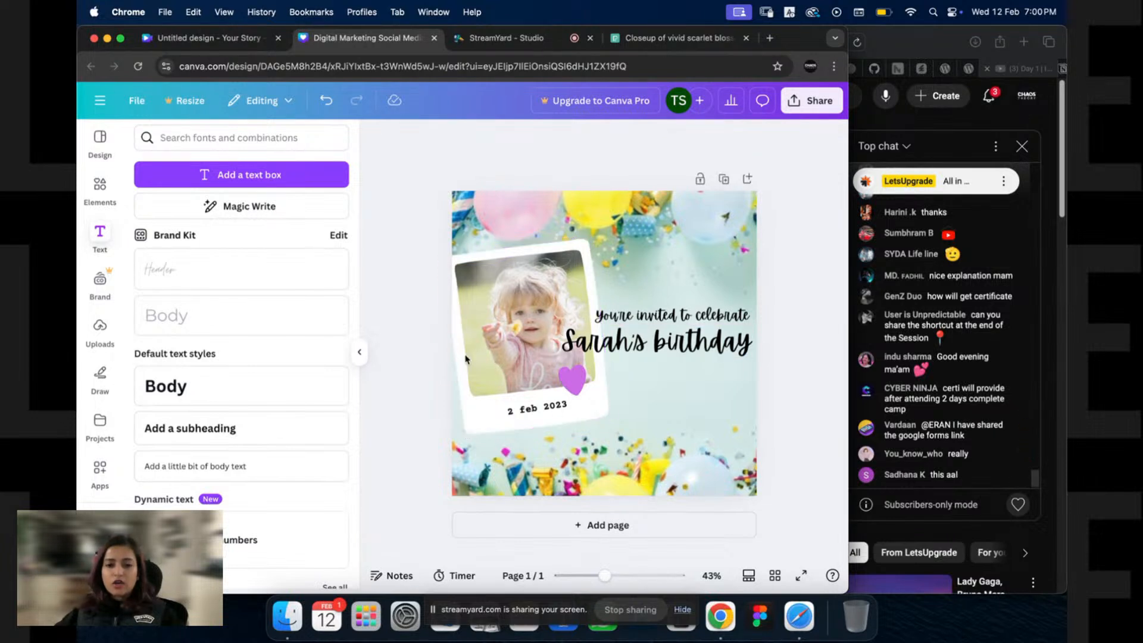
Step: Move the "You're invited to celebrate" line up a little to widen the gap above the birthday line
click(692, 340)
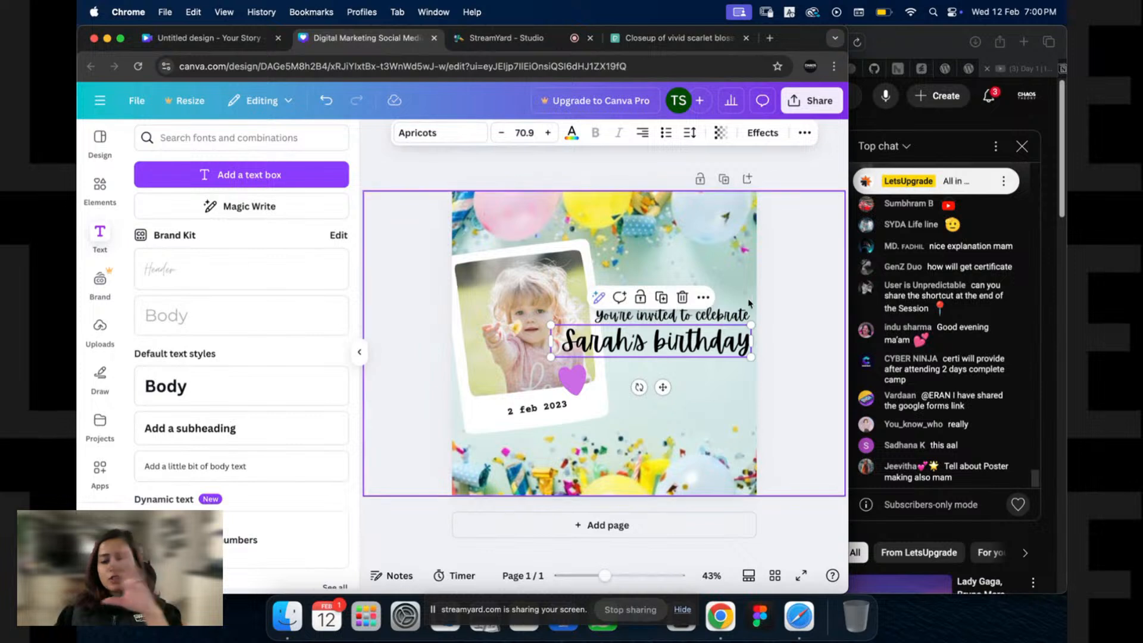
click(796, 285)
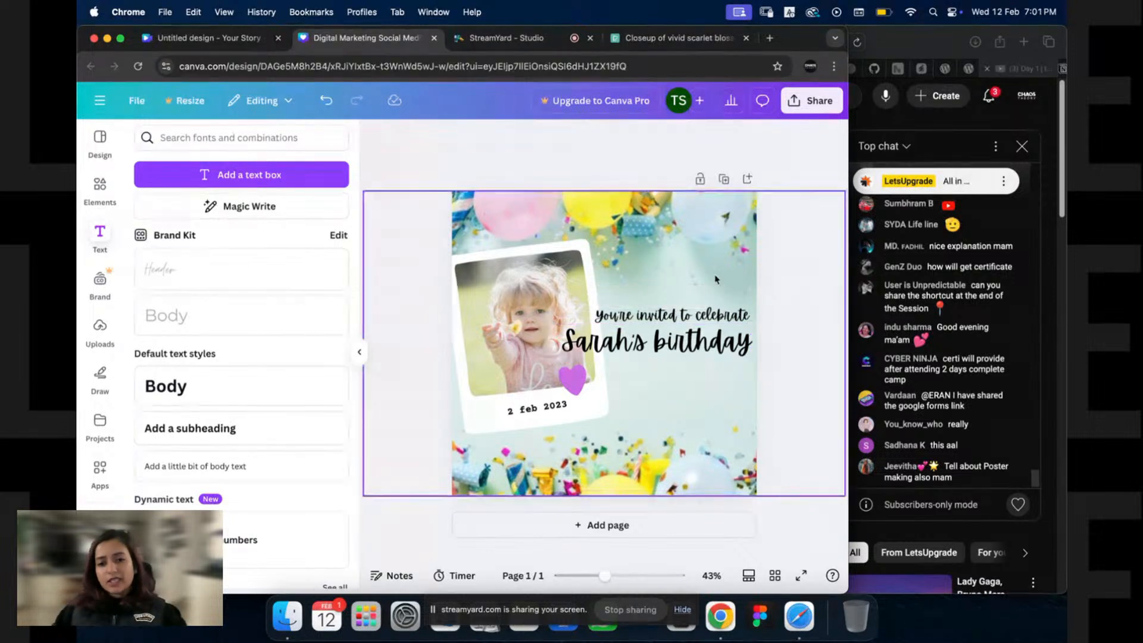
click(722, 309)
click(792, 304)
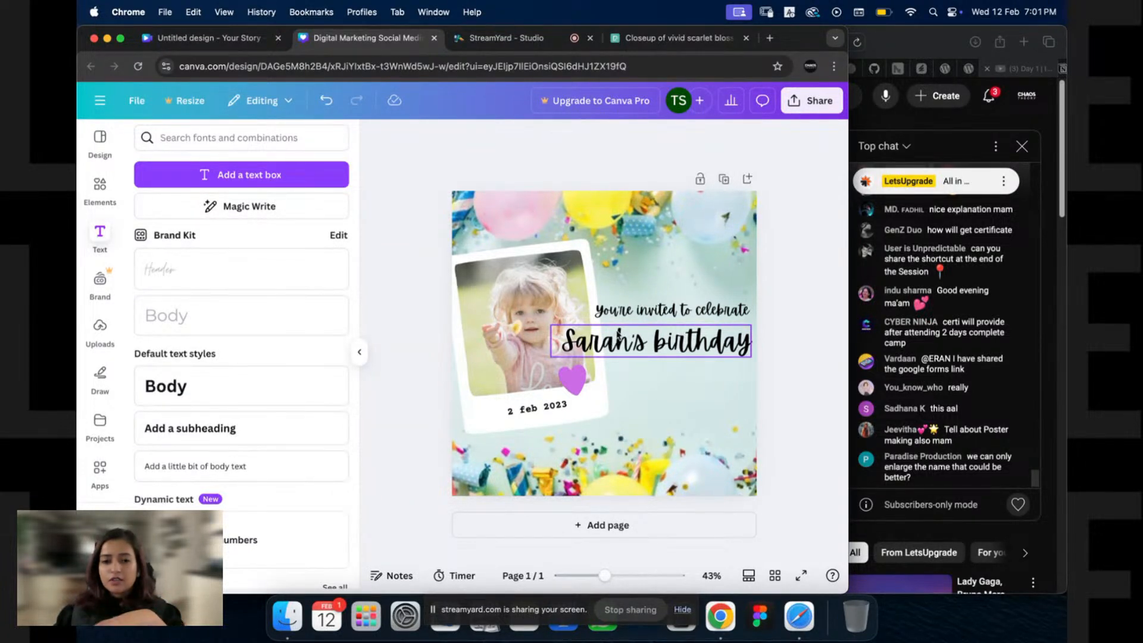
Step: Recolour the birthday line dark blue (#004F80), sampled with the eyedropper from the party decorations along the background's lower edge
click(655, 351)
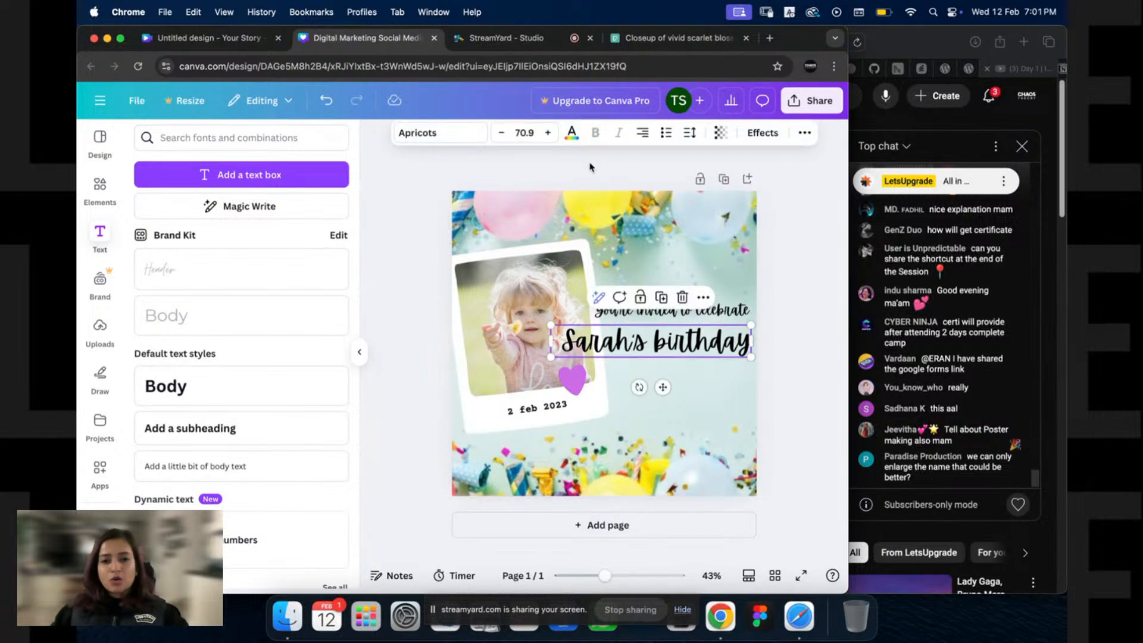
click(571, 132)
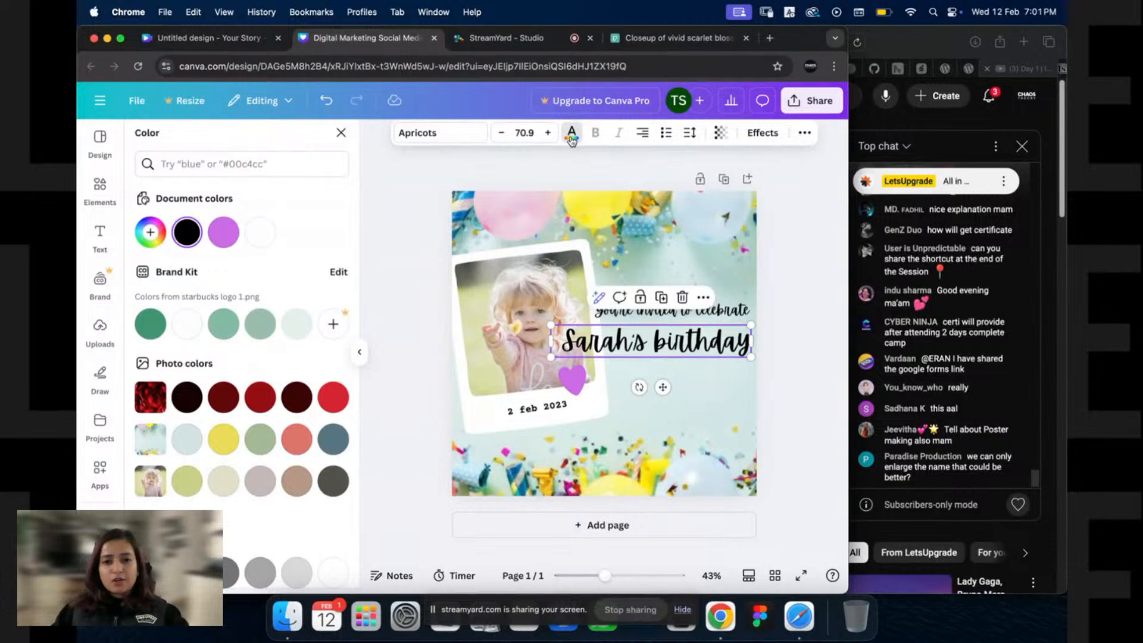
click(162, 236)
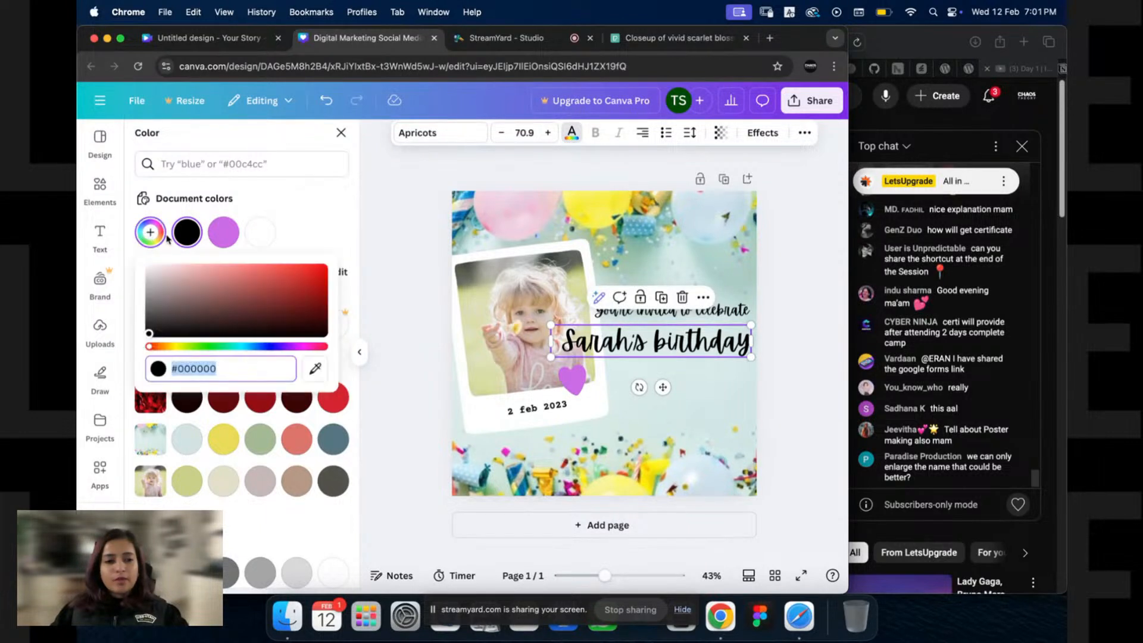
click(316, 368)
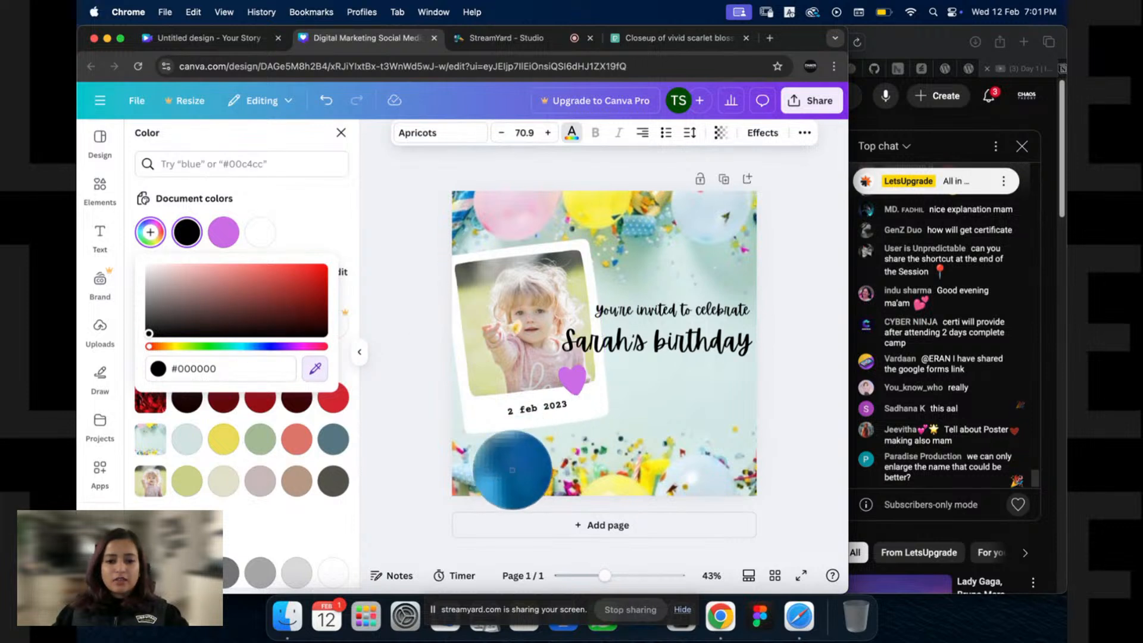
click(512, 471)
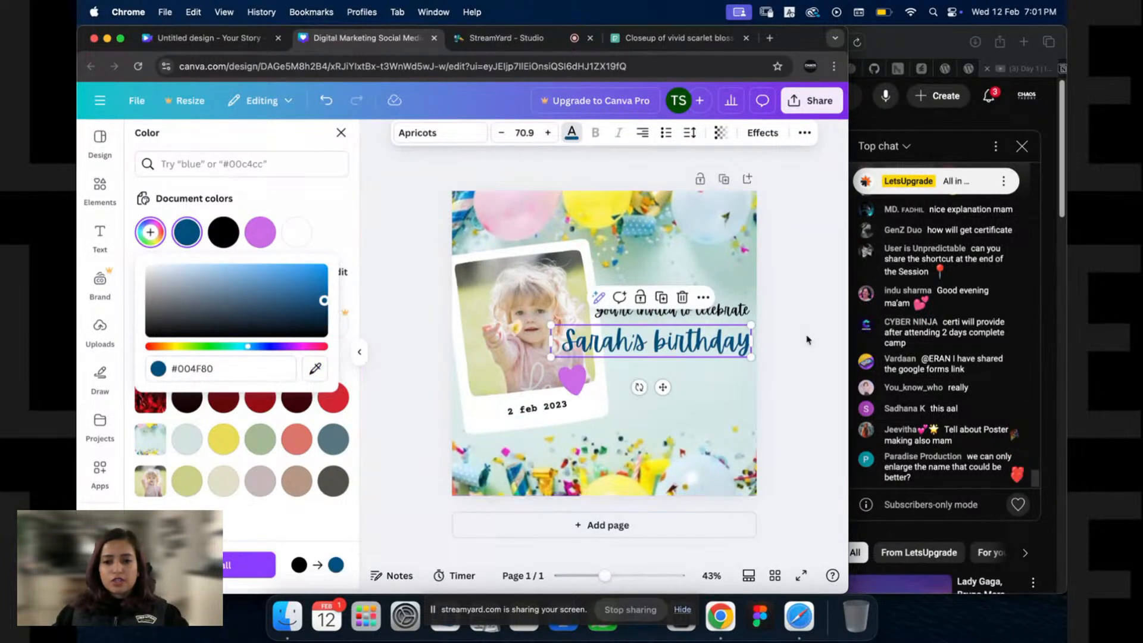
key(Escape)
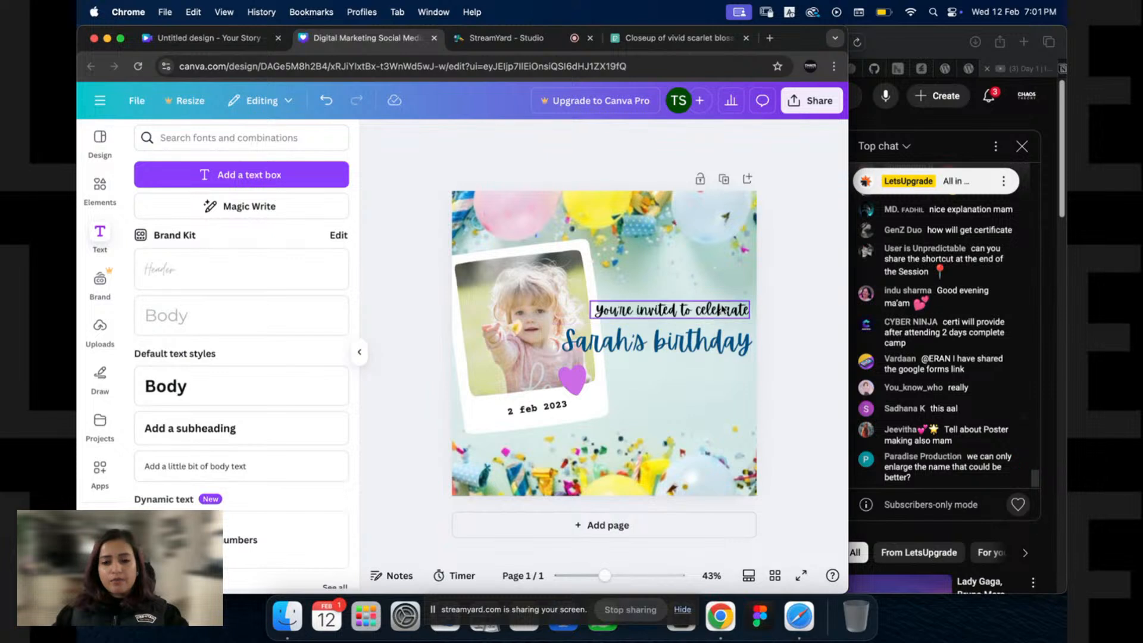
Step: Recolour the "You're invited to celebrate" line light purple, using the document colour of the polaroid's heart
click(722, 310)
click(738, 340)
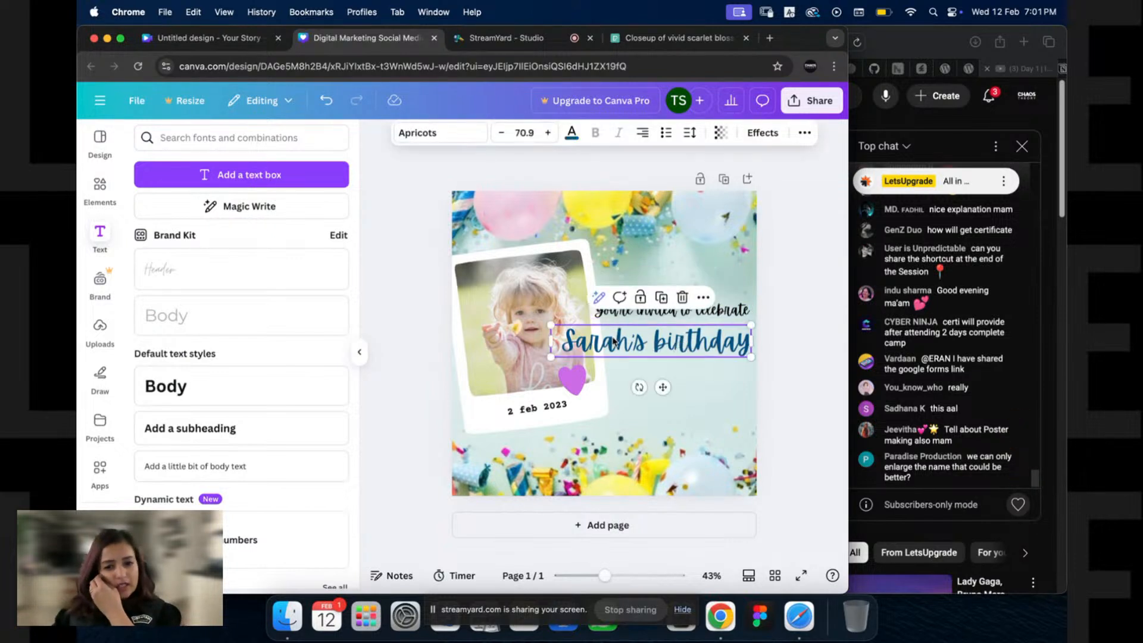
click(735, 314)
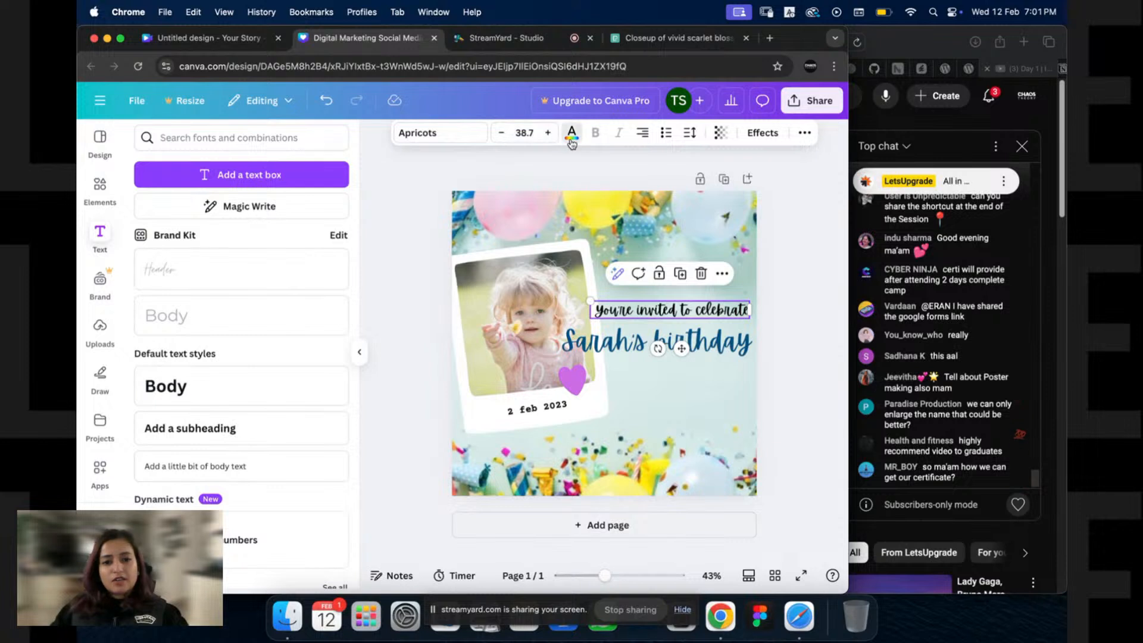
click(571, 133)
click(260, 232)
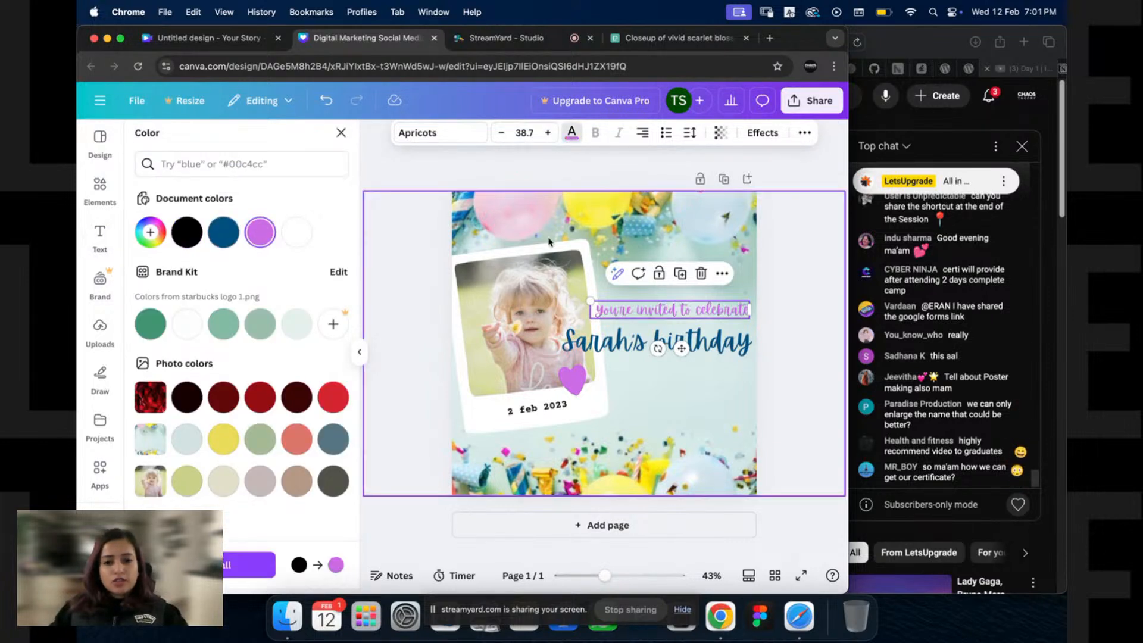
click(799, 339)
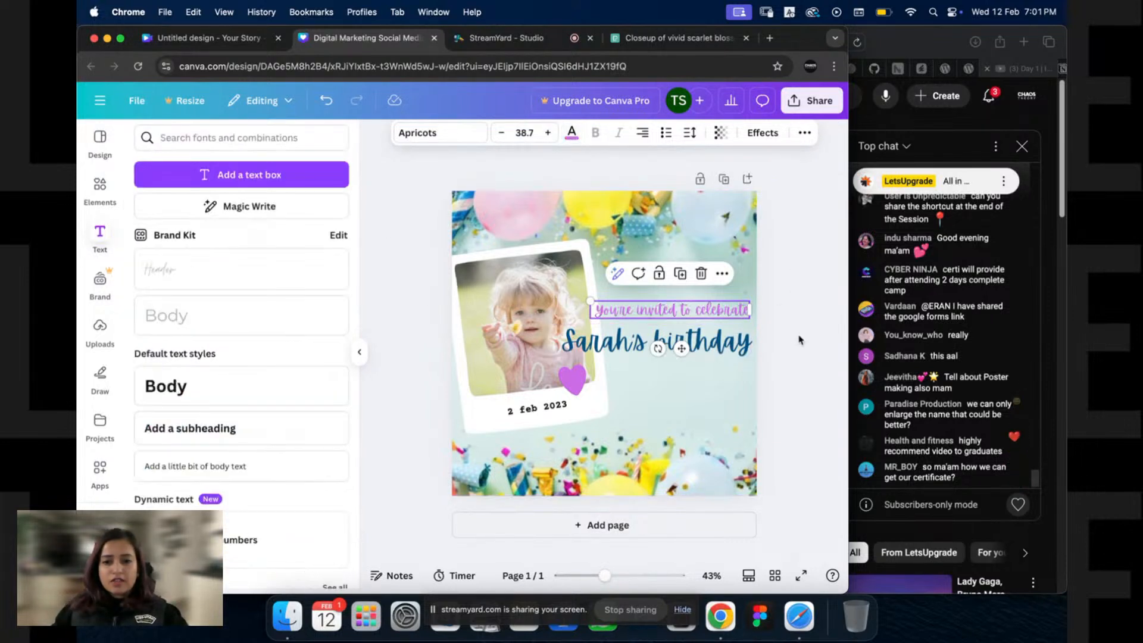
Step: Darken the "You're invited to celebrate" line to a deeper custom purple
click(673, 311)
click(571, 132)
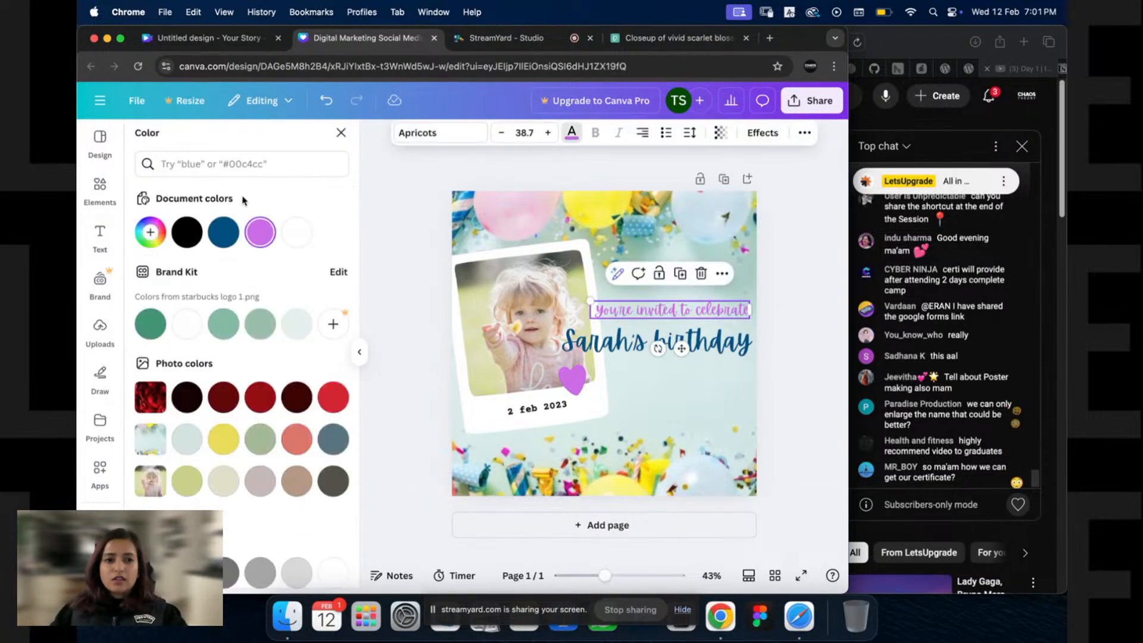
click(150, 233)
drag(242, 270, 261, 288)
click(763, 302)
click(763, 303)
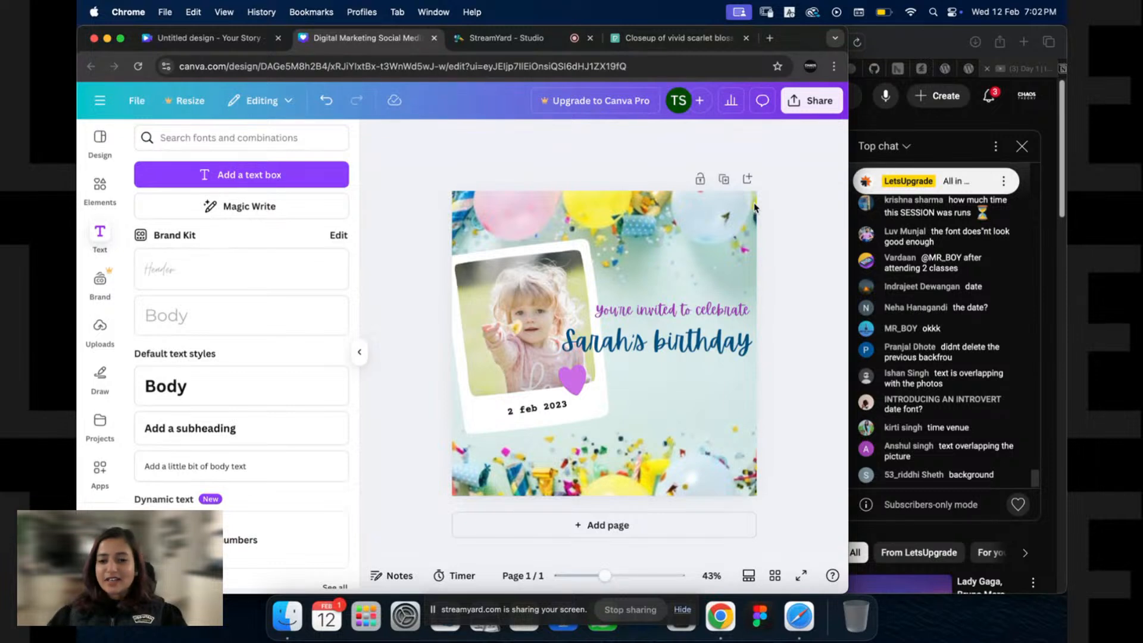
click(534, 398)
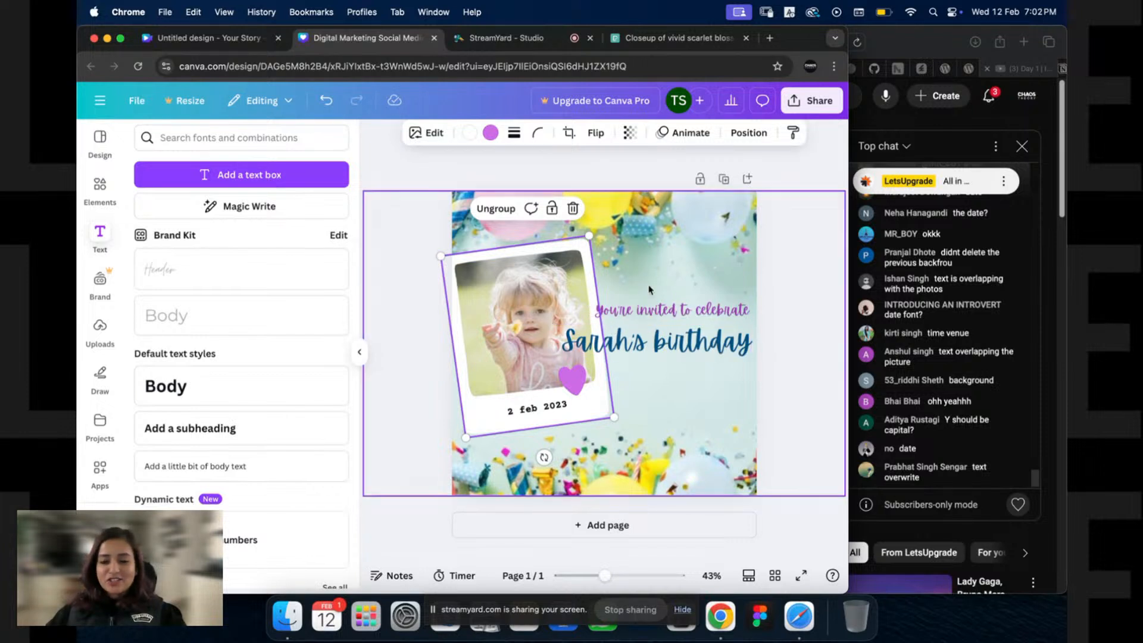
click(786, 294)
click(732, 313)
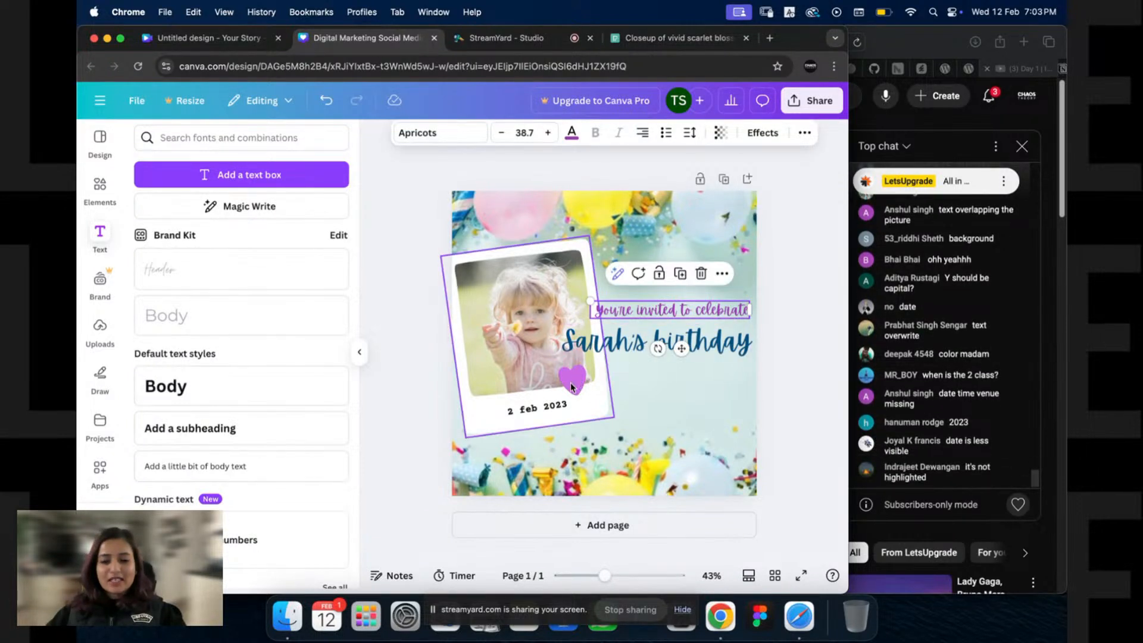
click(792, 362)
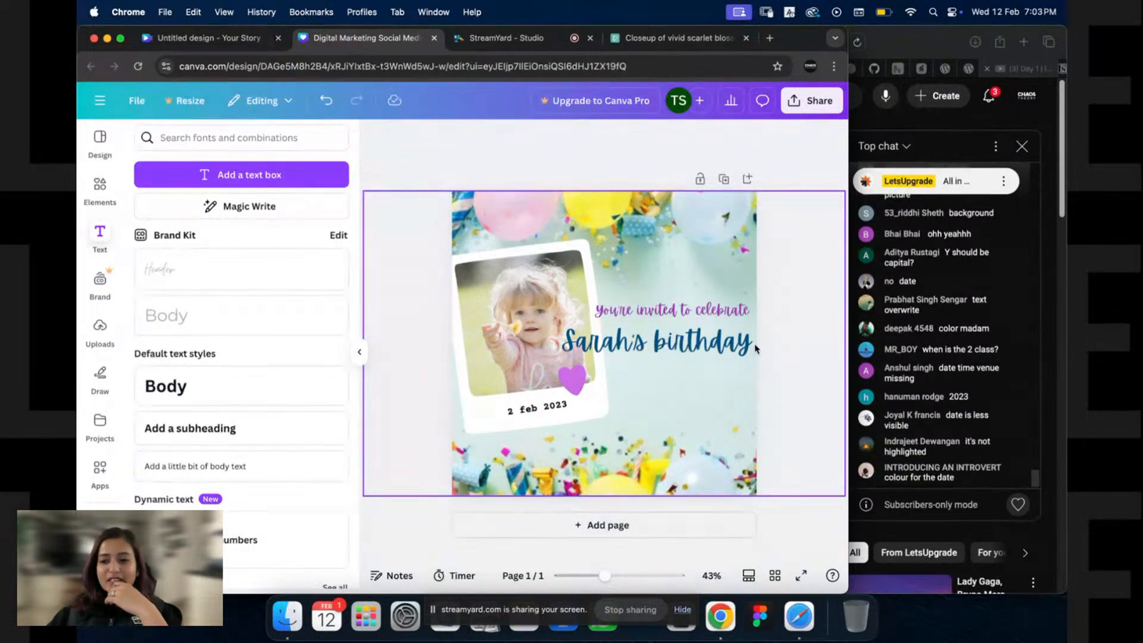
click(539, 413)
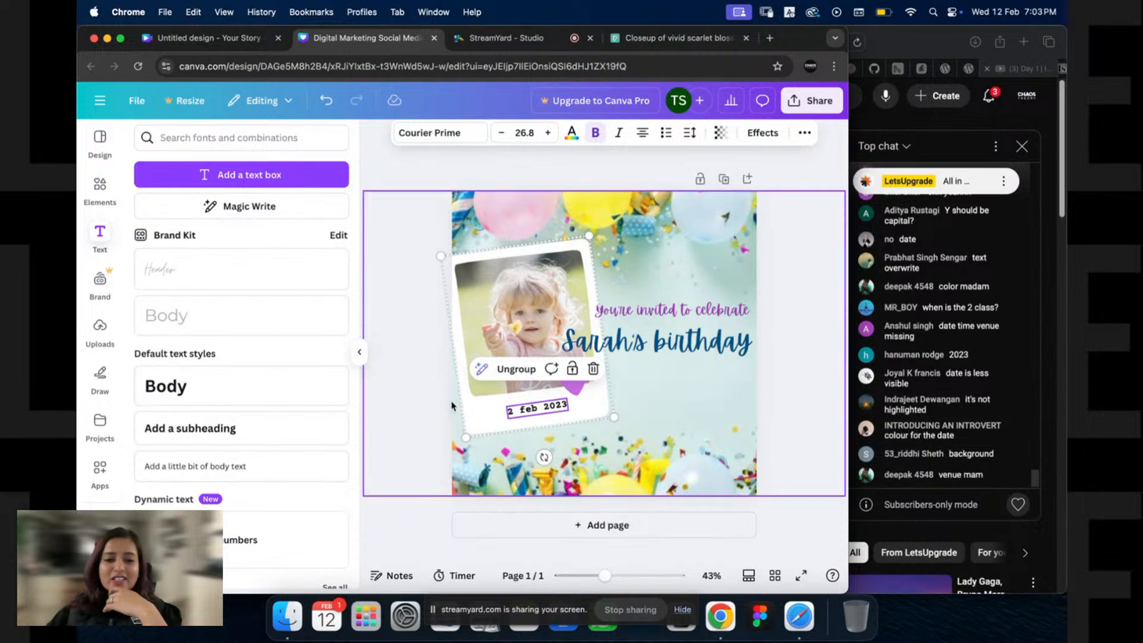
click(420, 405)
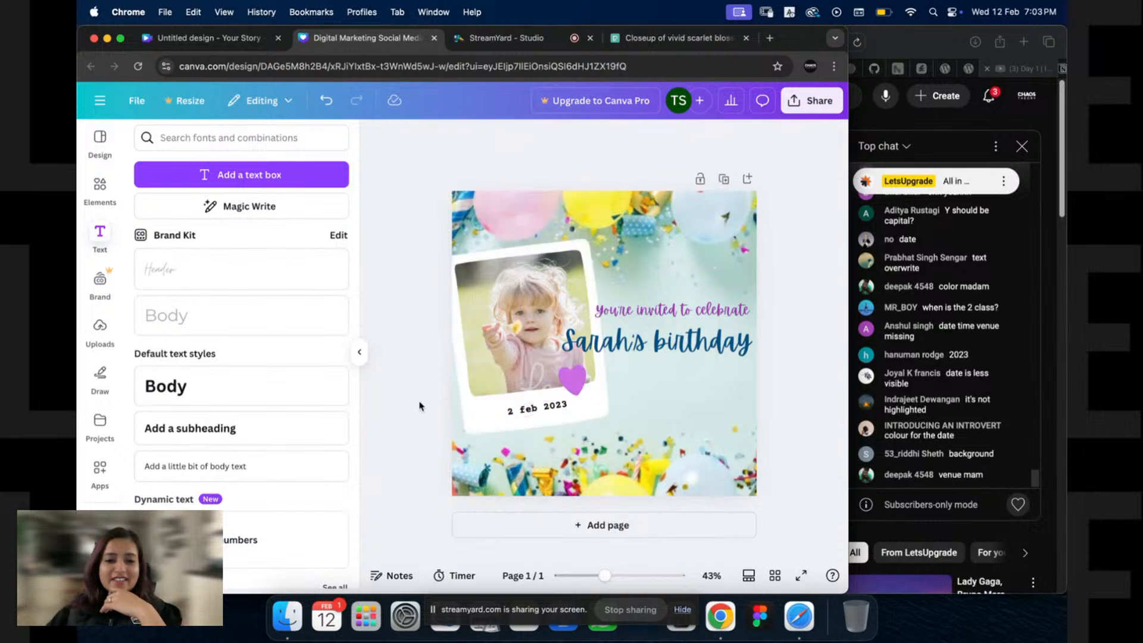
click(532, 414)
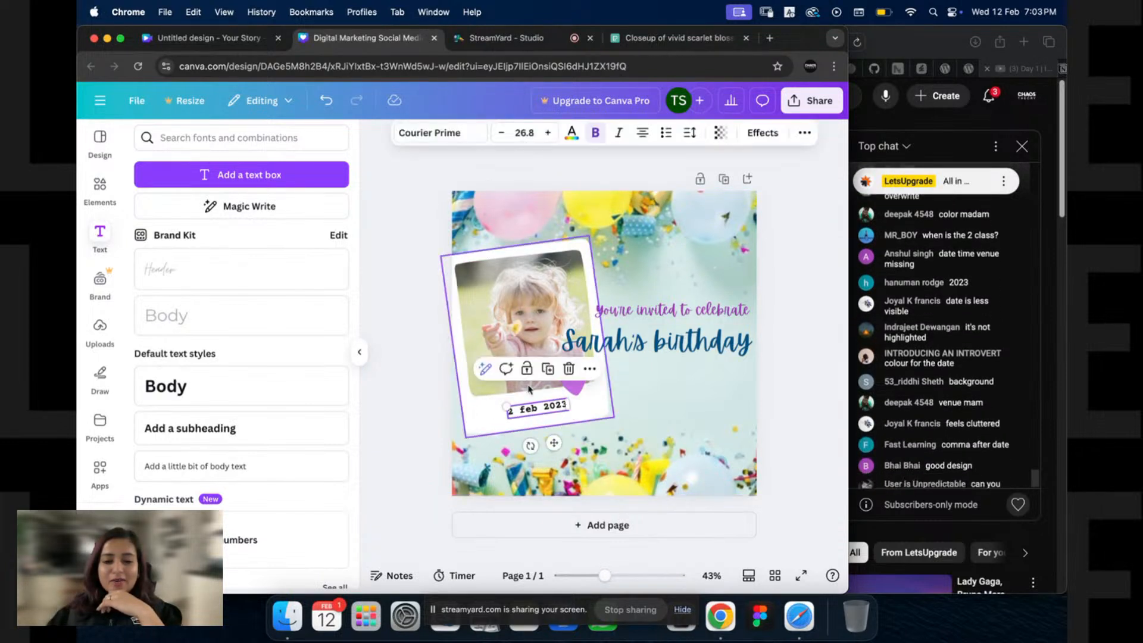
click(533, 416)
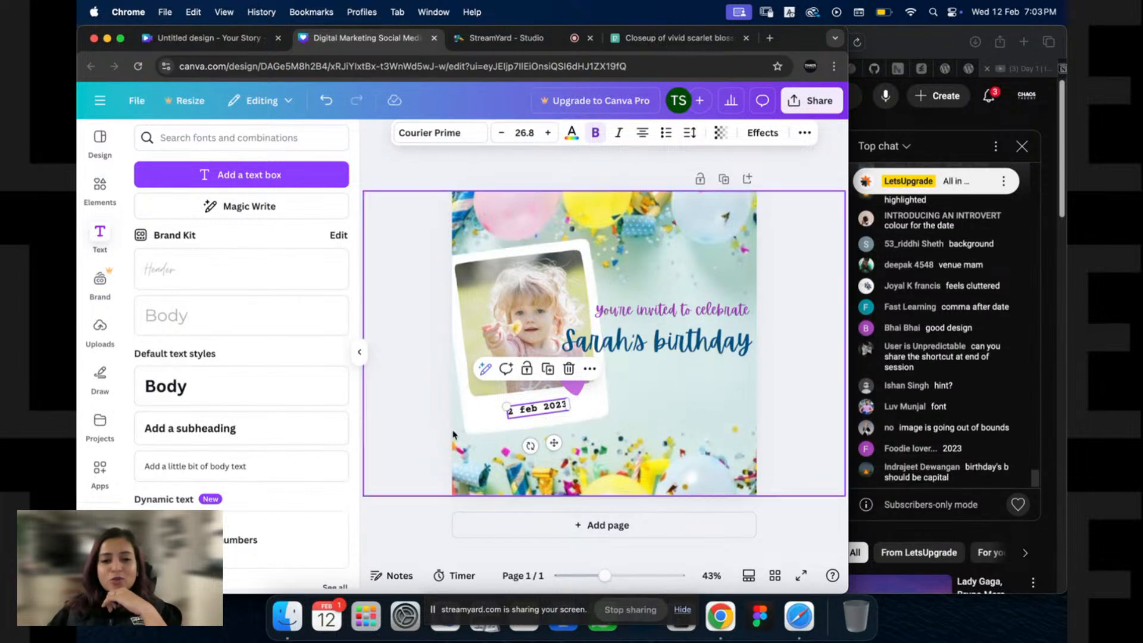
click(398, 440)
click(546, 412)
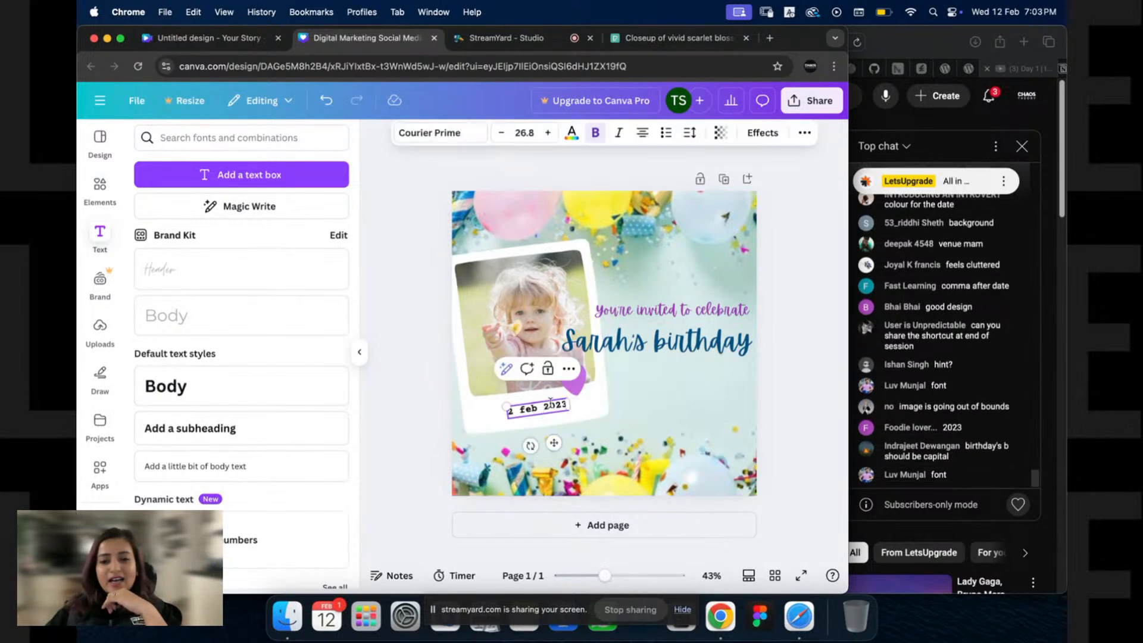
click(671, 351)
click(674, 316)
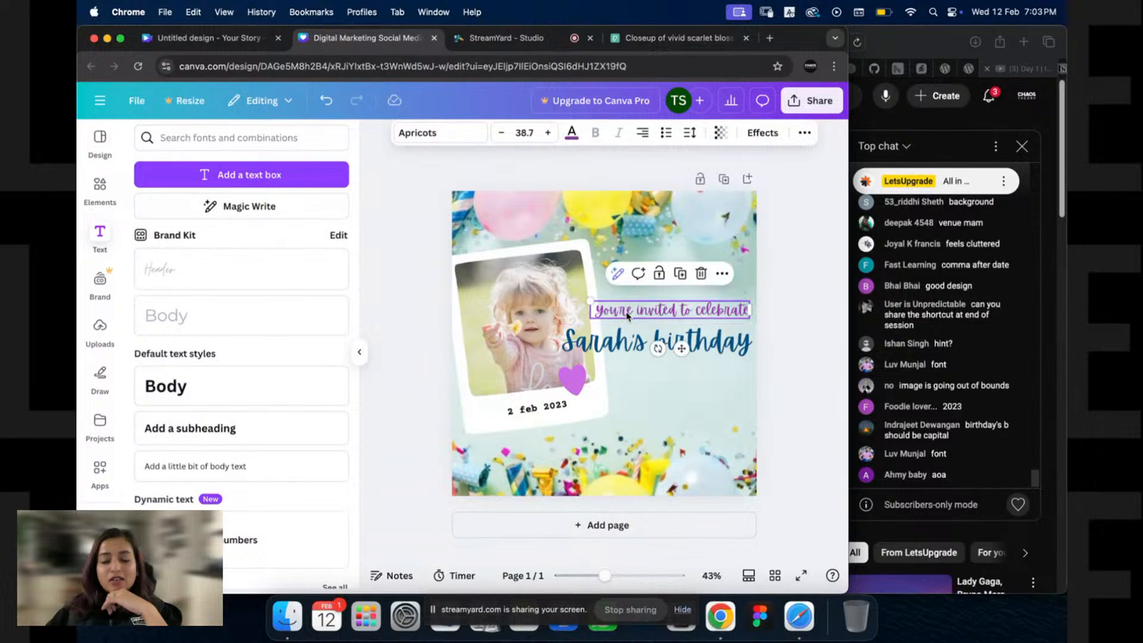
click(672, 329)
click(623, 318)
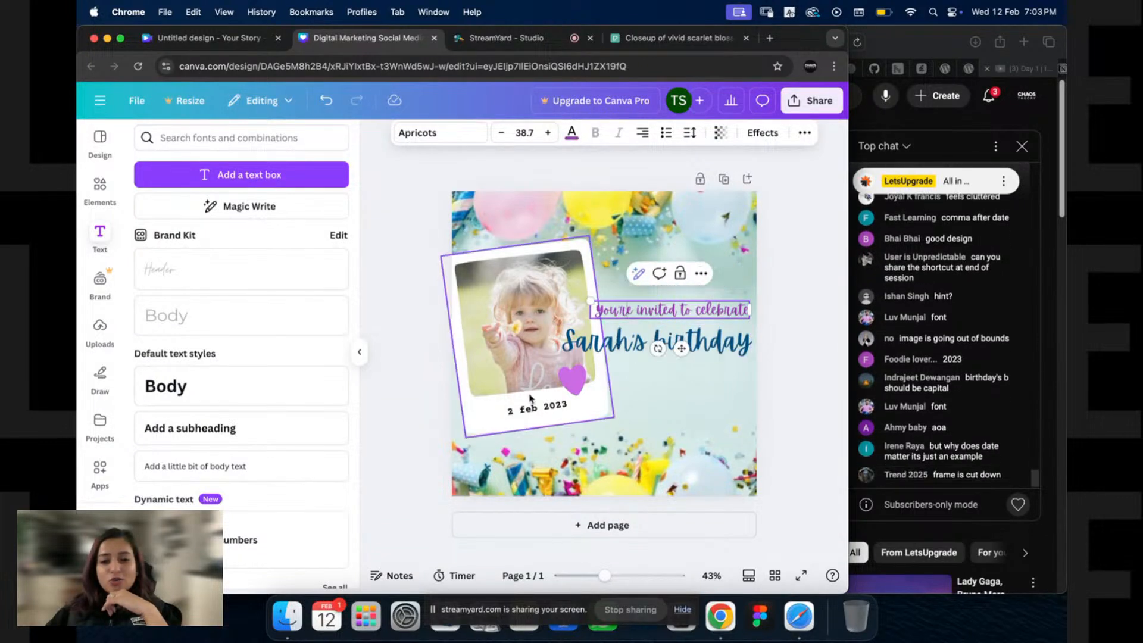
click(538, 413)
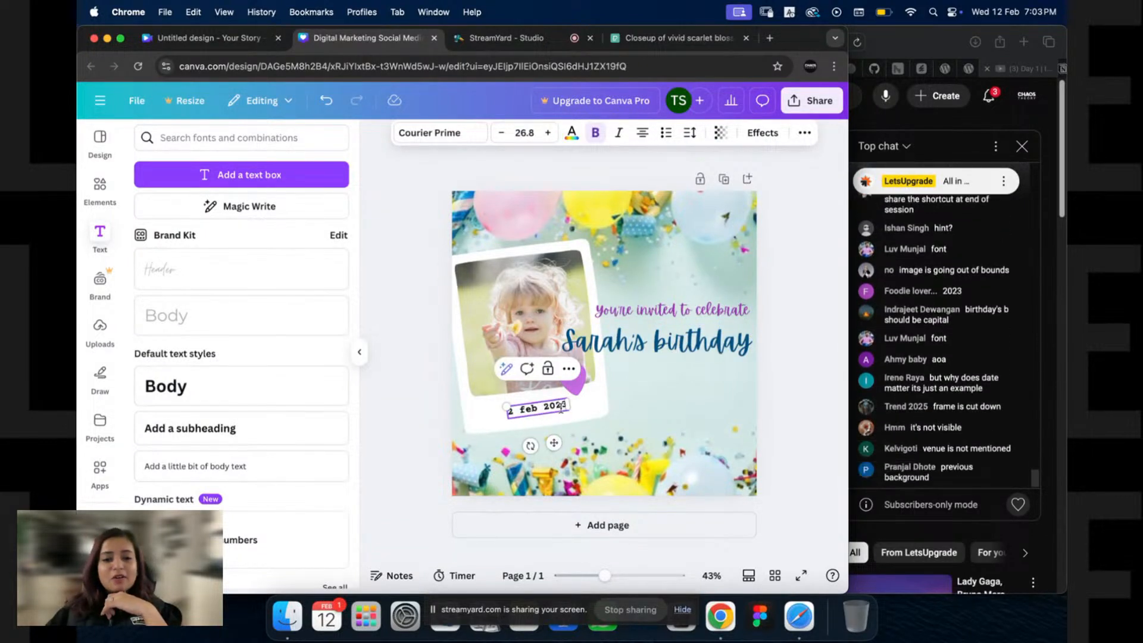
click(432, 436)
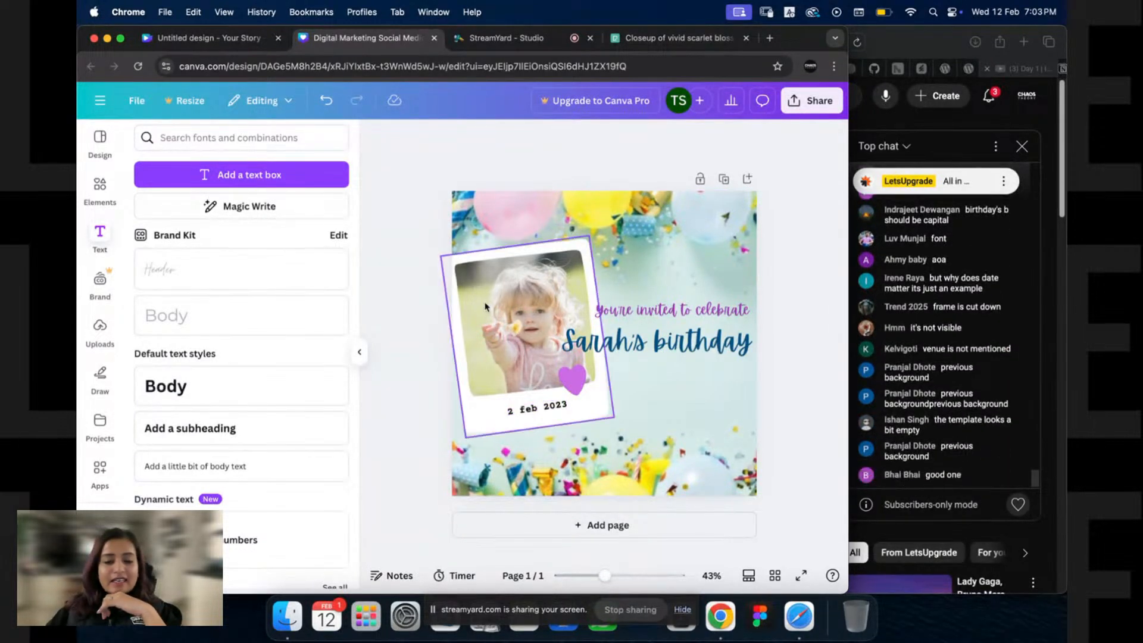
click(539, 403)
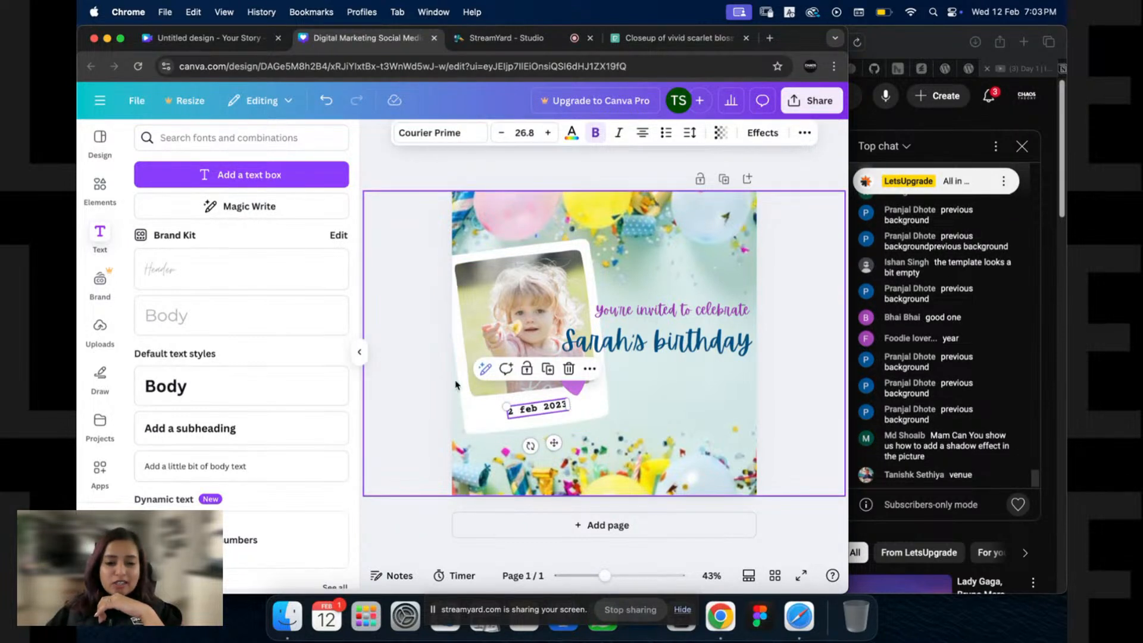
click(793, 342)
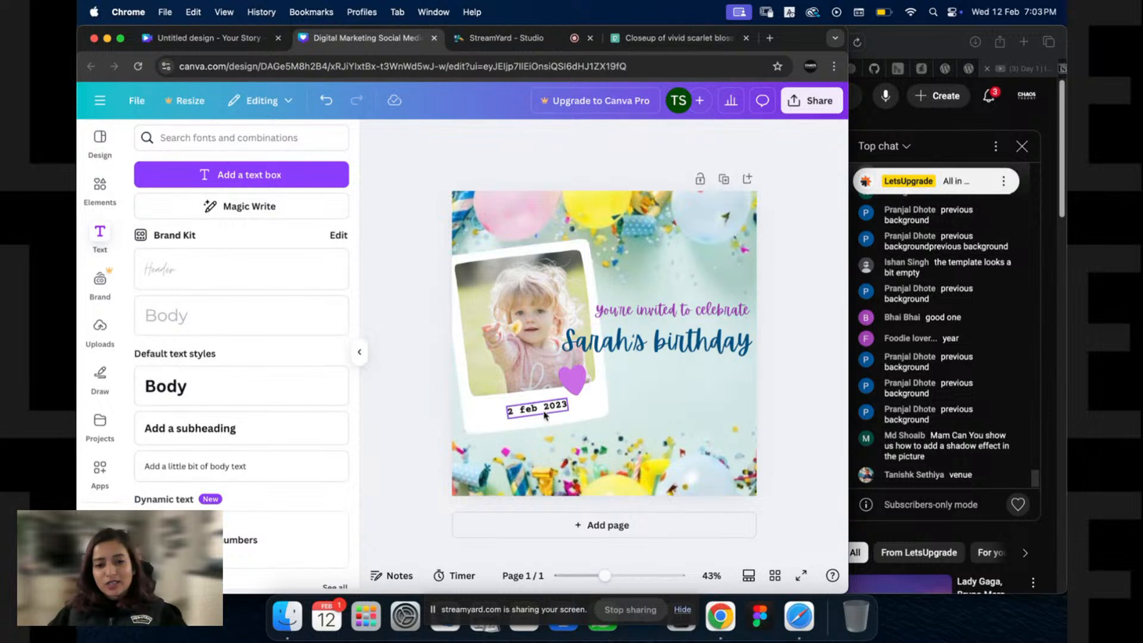
click(544, 414)
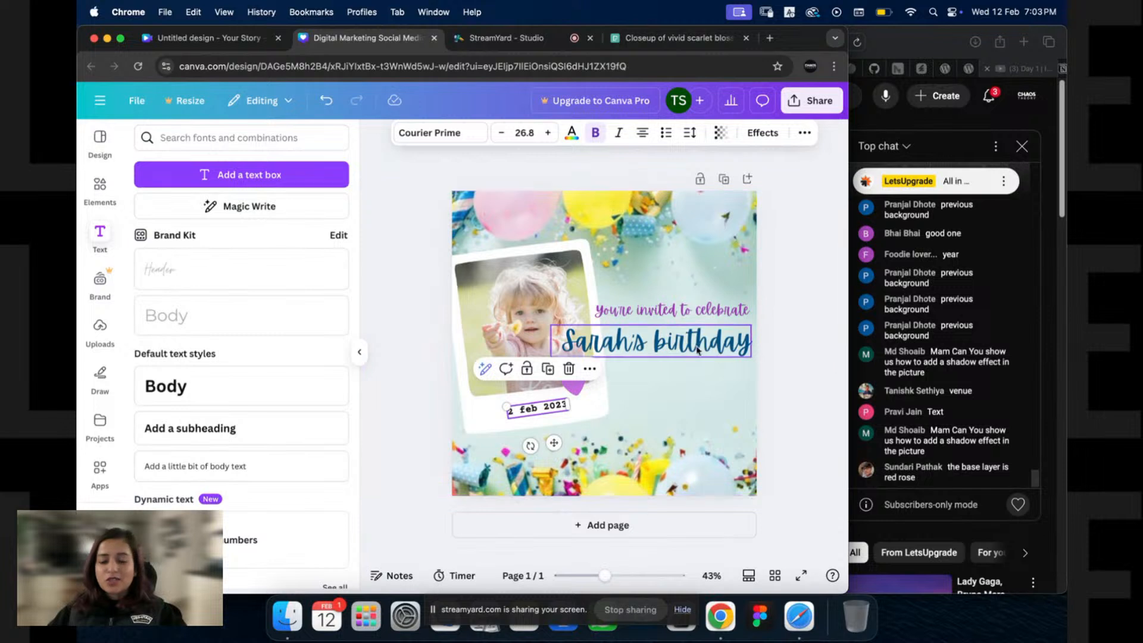
Step: Move the "You're invited to celebrate" line and the birthday line up together, keeping their spacing and right alignment
click(705, 311)
shift+click(708, 344)
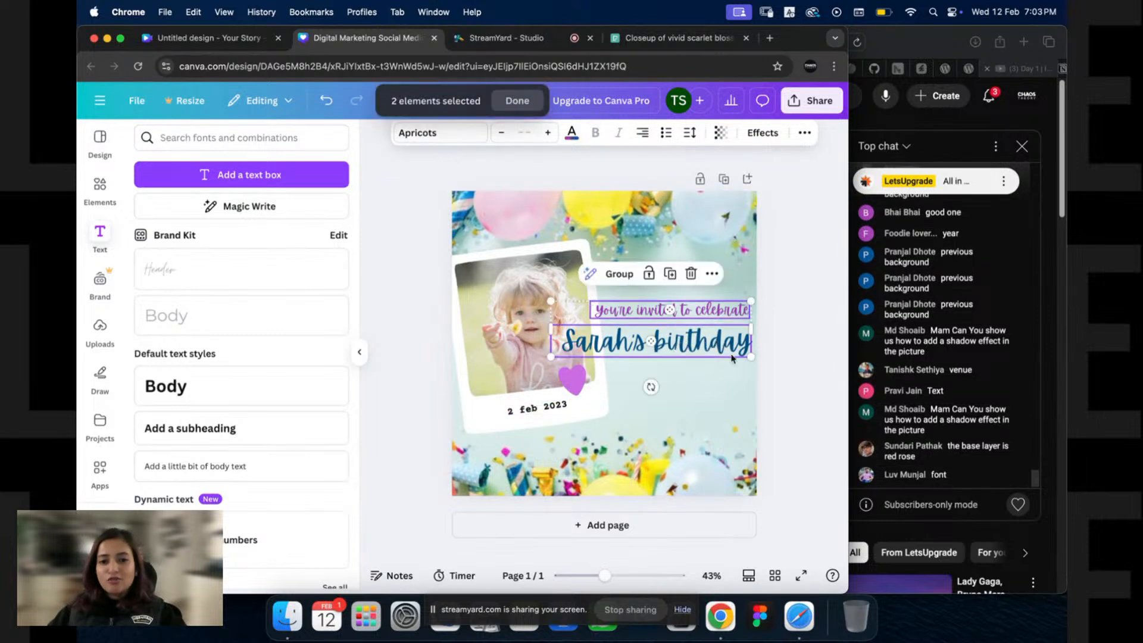
drag(727, 344, 725, 308)
click(792, 324)
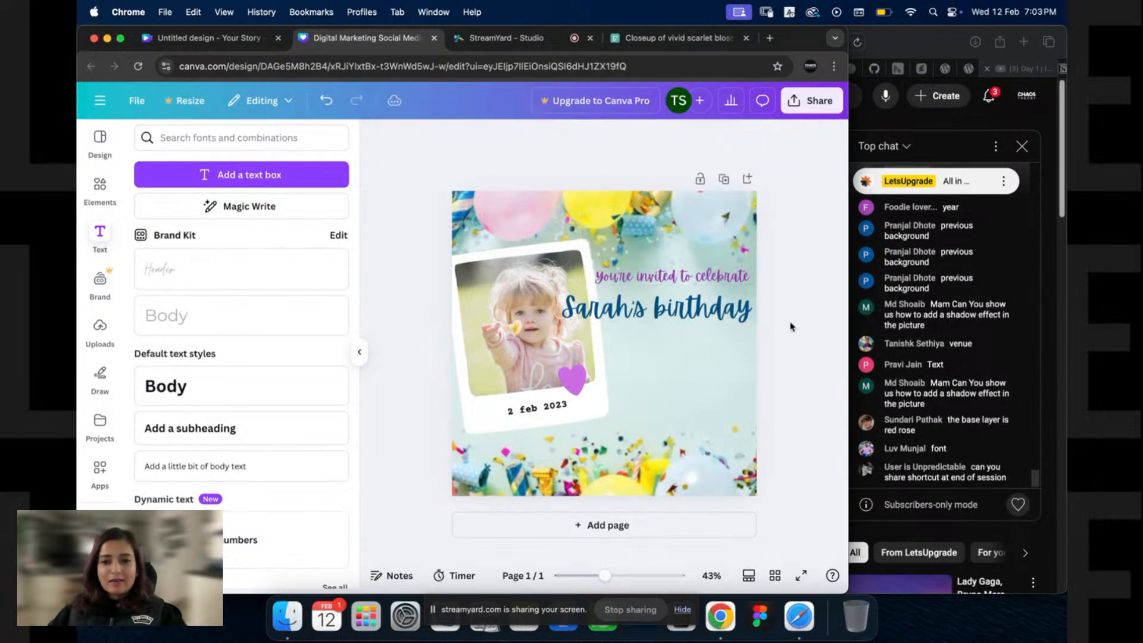
click(538, 407)
click(798, 358)
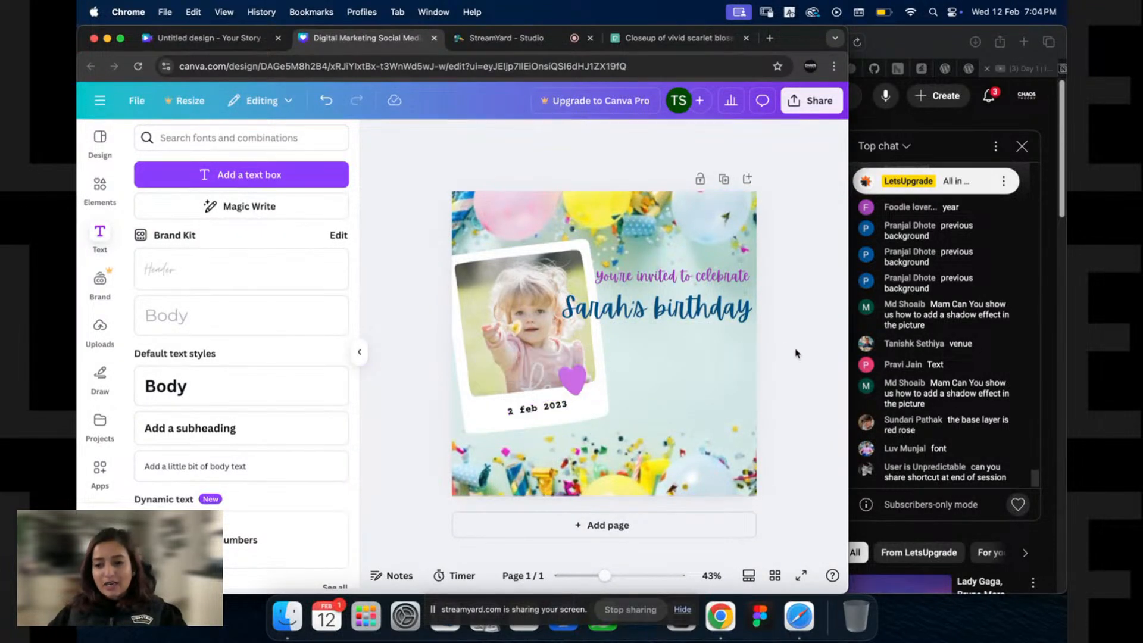
click(544, 410)
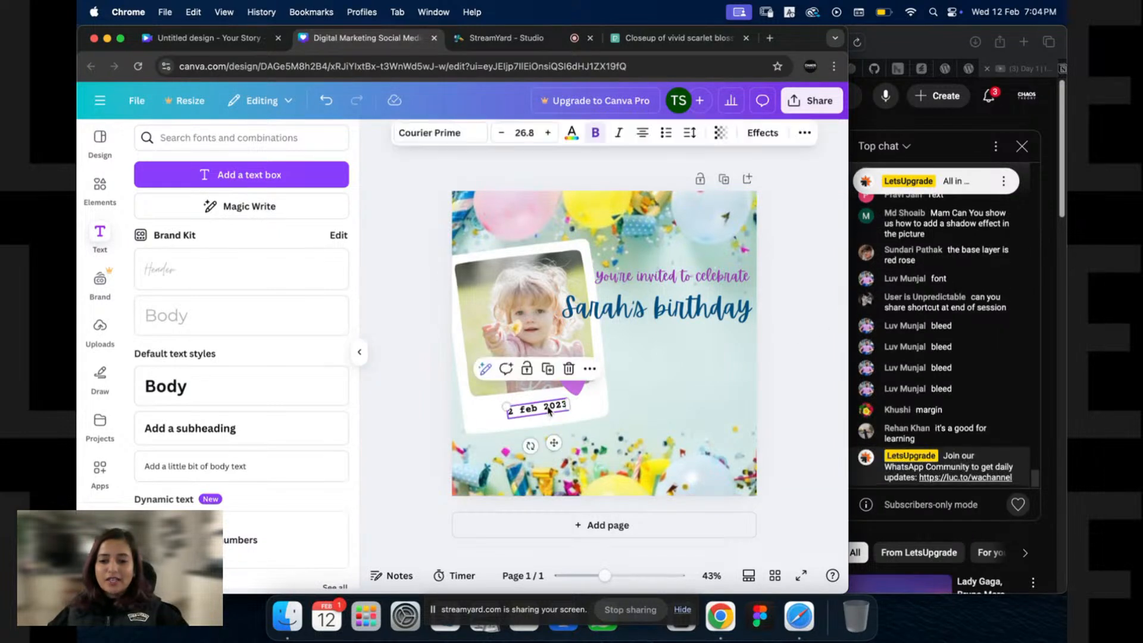
click(789, 347)
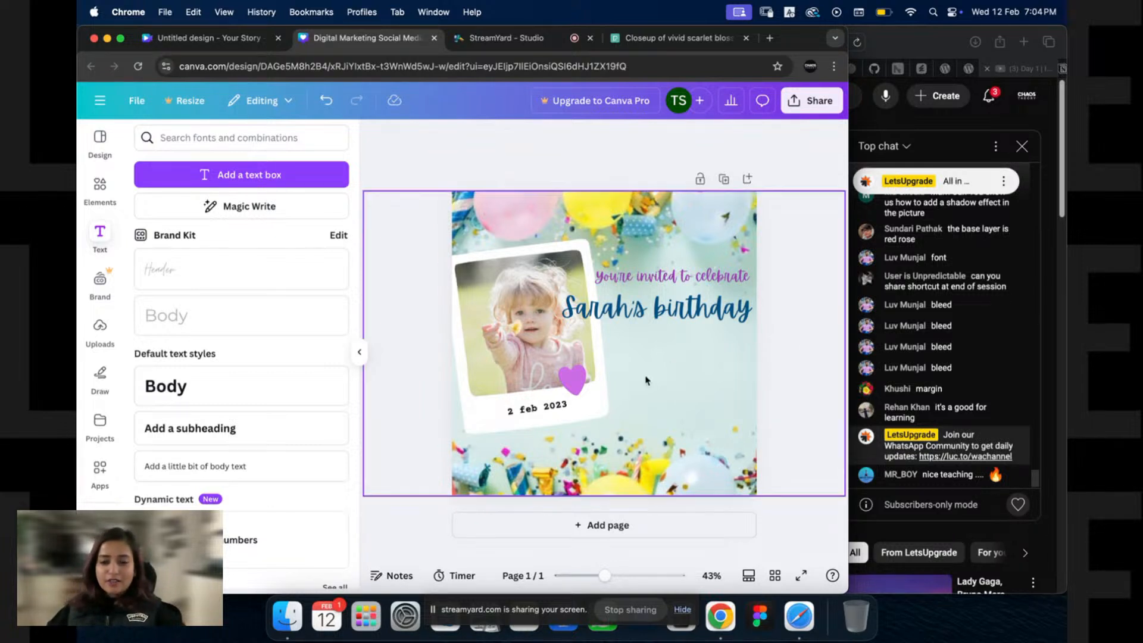
Step: Delete the date caption beneath the photo on the polaroid
click(559, 407)
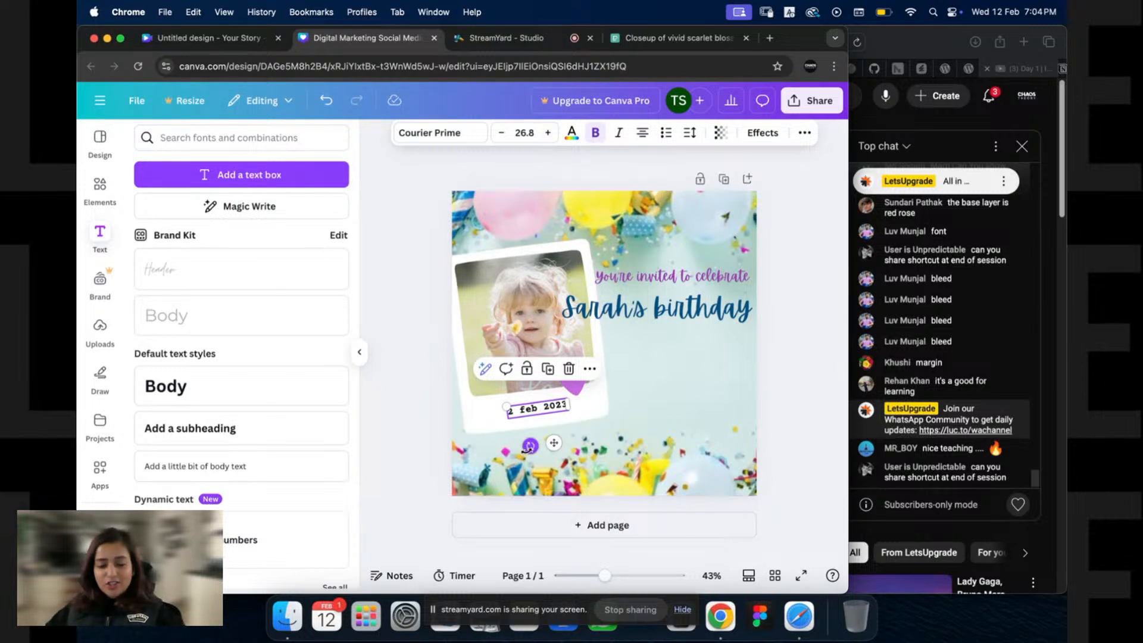
drag(529, 445, 525, 456)
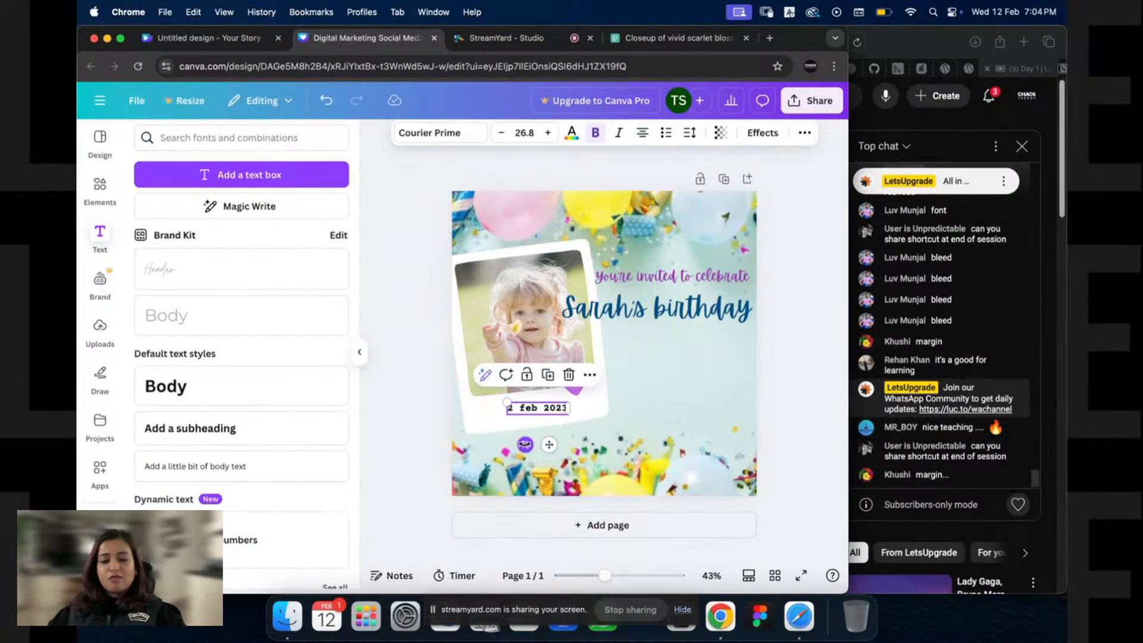
drag(525, 444, 524, 445)
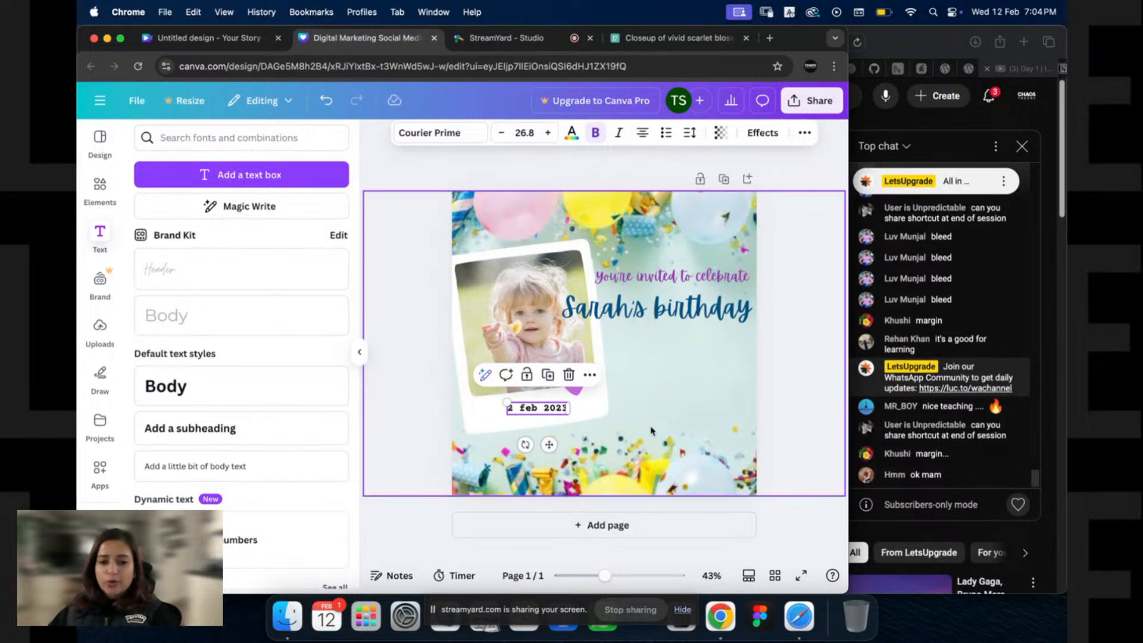
key(Delete)
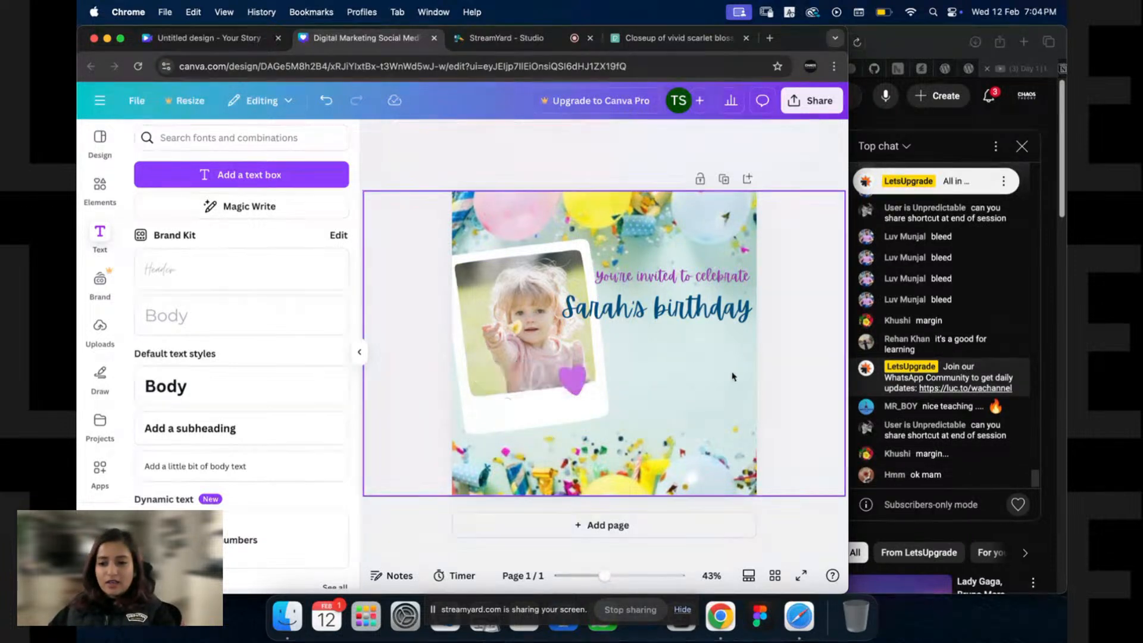
Step: Recolour the "You're invited to celebrate" line with the dark blue document colour used for the birthday line
click(643, 276)
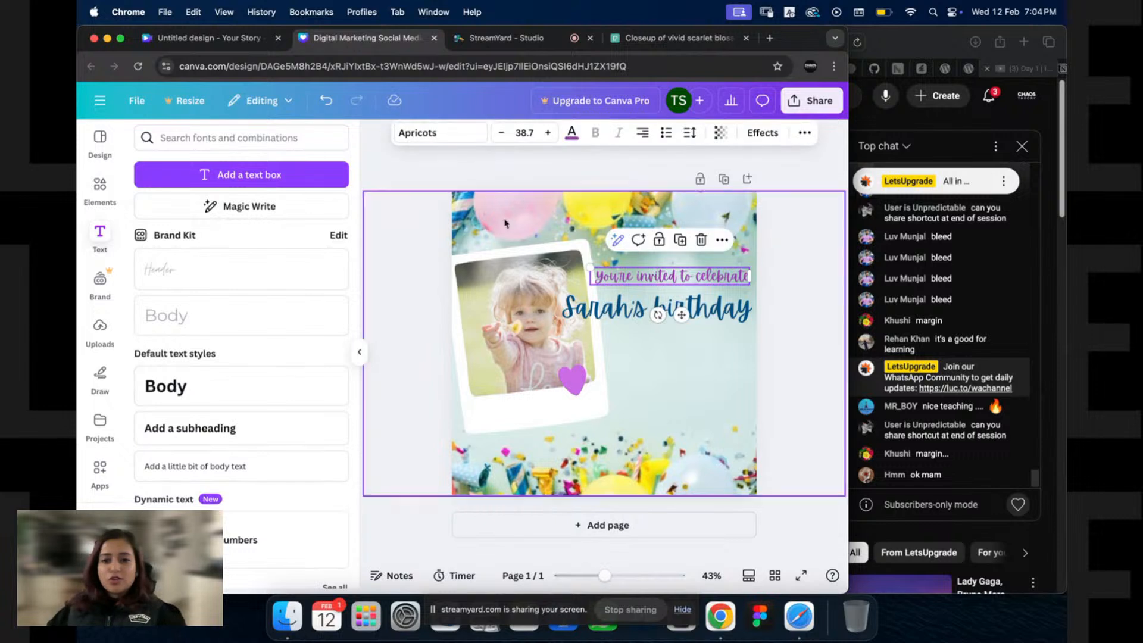
click(571, 132)
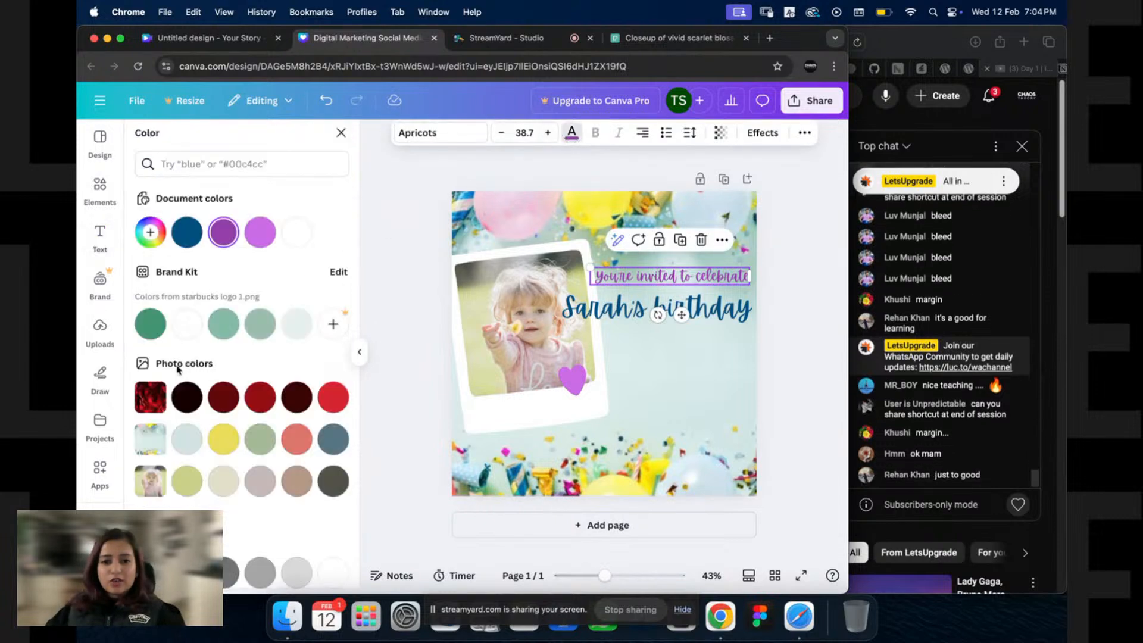
click(187, 232)
click(836, 313)
Step: Insert "6th" before the word "birthday" in the birthday line
click(688, 314)
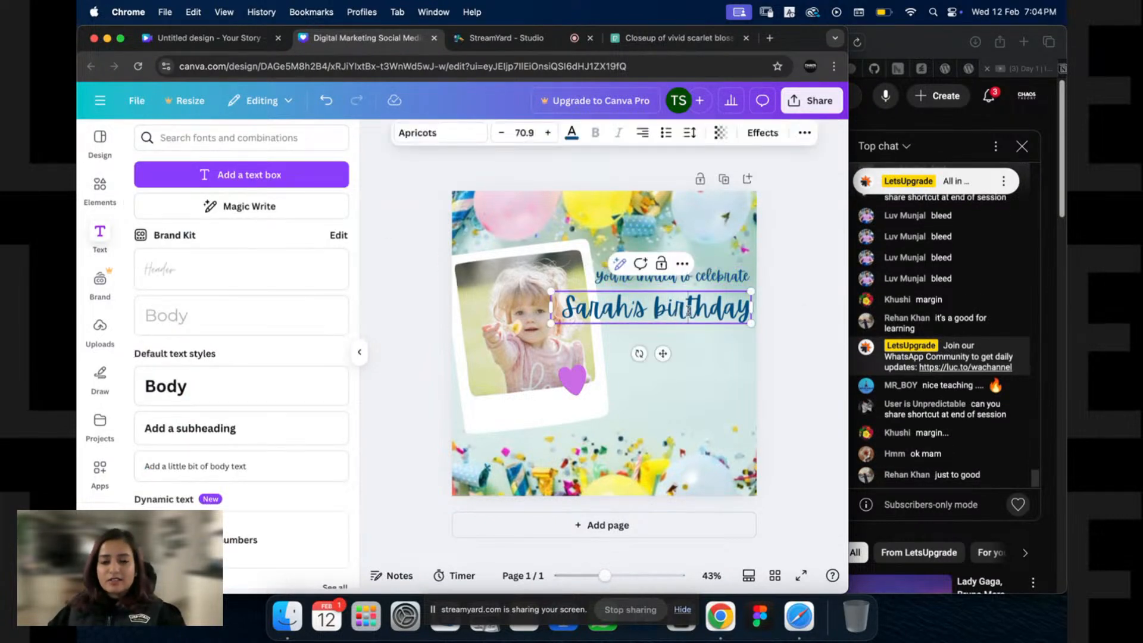
text(6th)
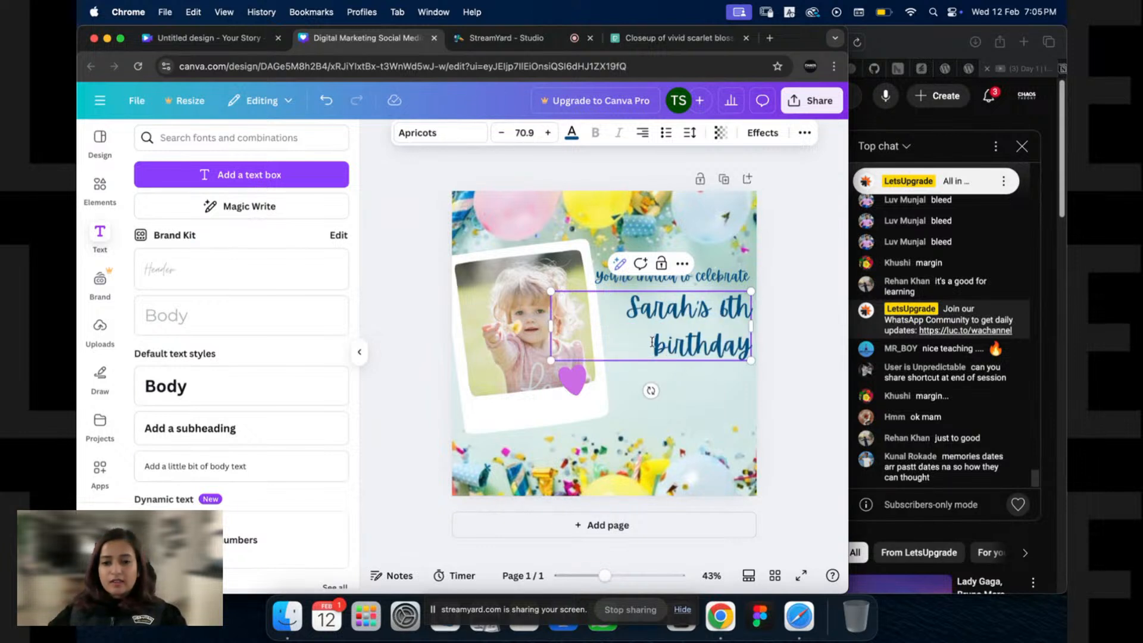
click(725, 308)
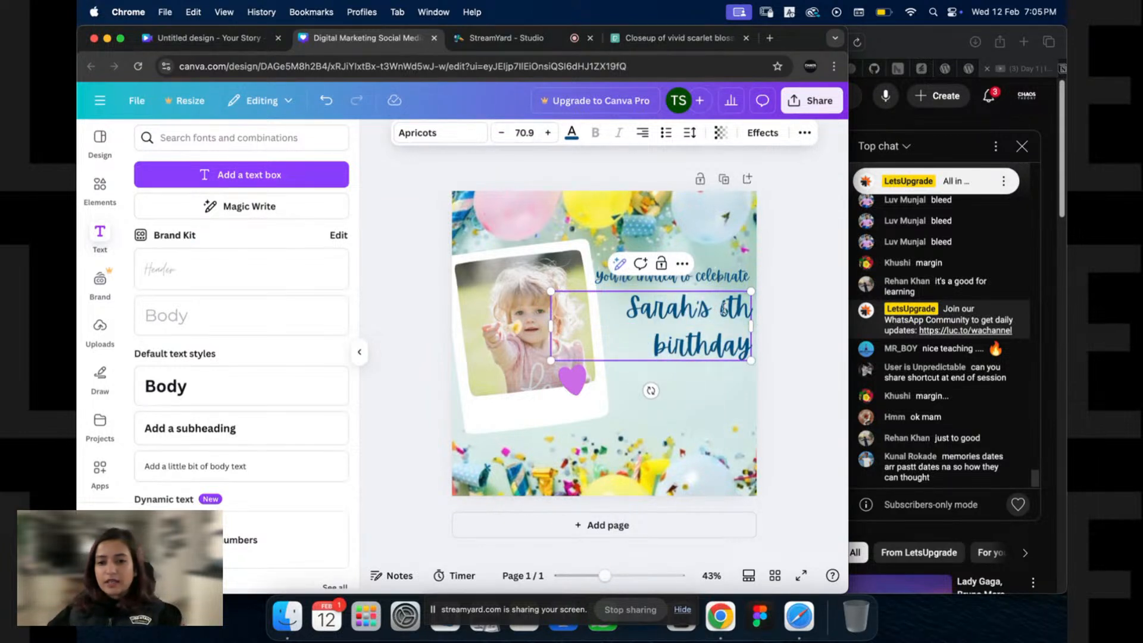
Step: Break the birthday line after the child's name so "6th birthday" starts a new line, and place a copy of the text box below
key(BackSpace)
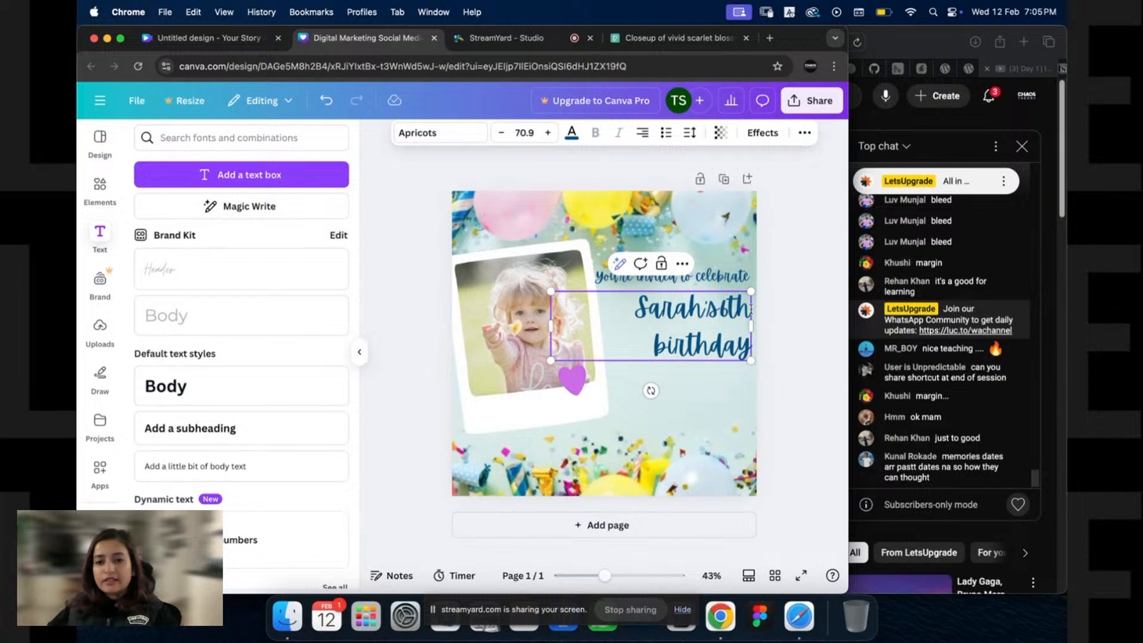
key(Return)
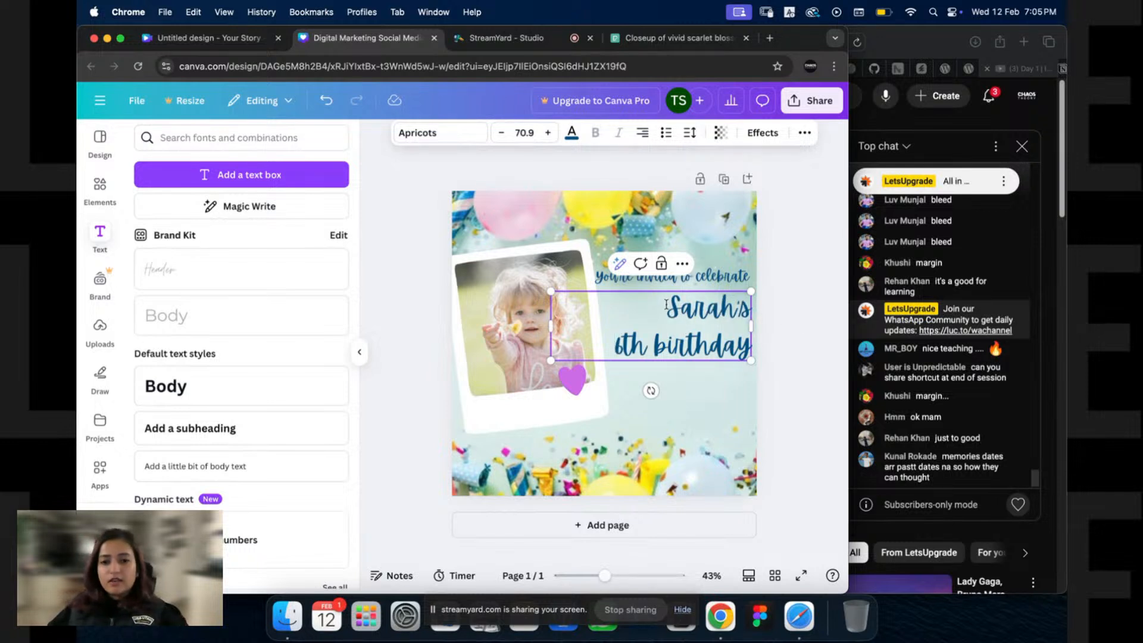
click(771, 316)
drag(689, 326, 689, 415)
Step: Delete "6th birthday" from the upper text box, keeping only the child's name there
click(723, 316)
click(724, 317)
drag(747, 312, 753, 372)
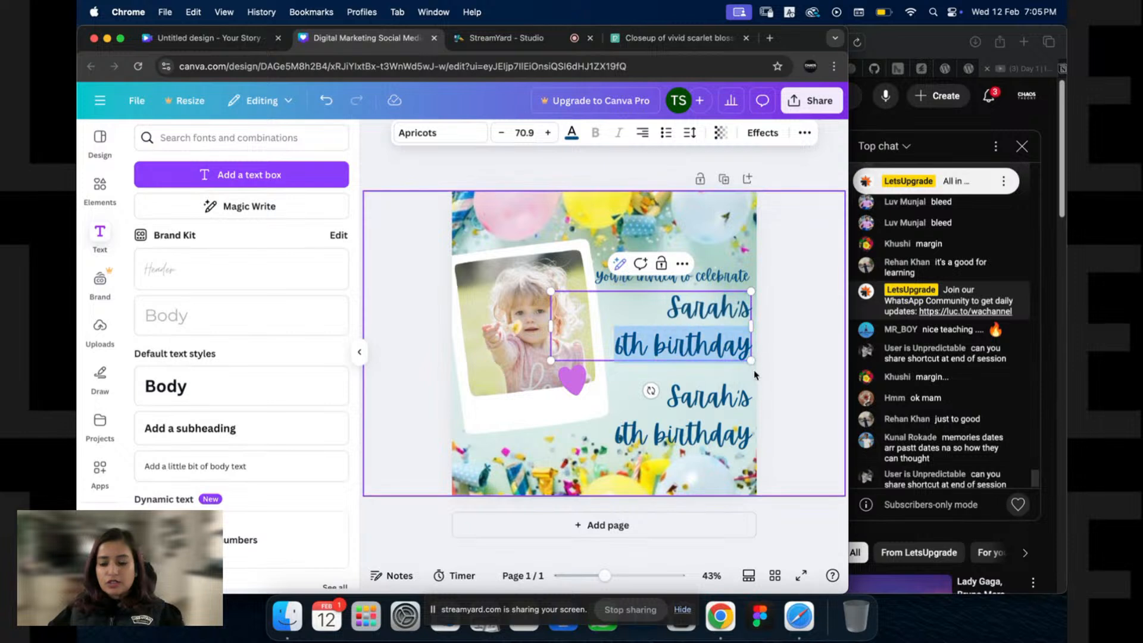
key(BackSpace)
Step: Remove the child's name from the lower copy so it reads only "6th birthday"
double_click(664, 416)
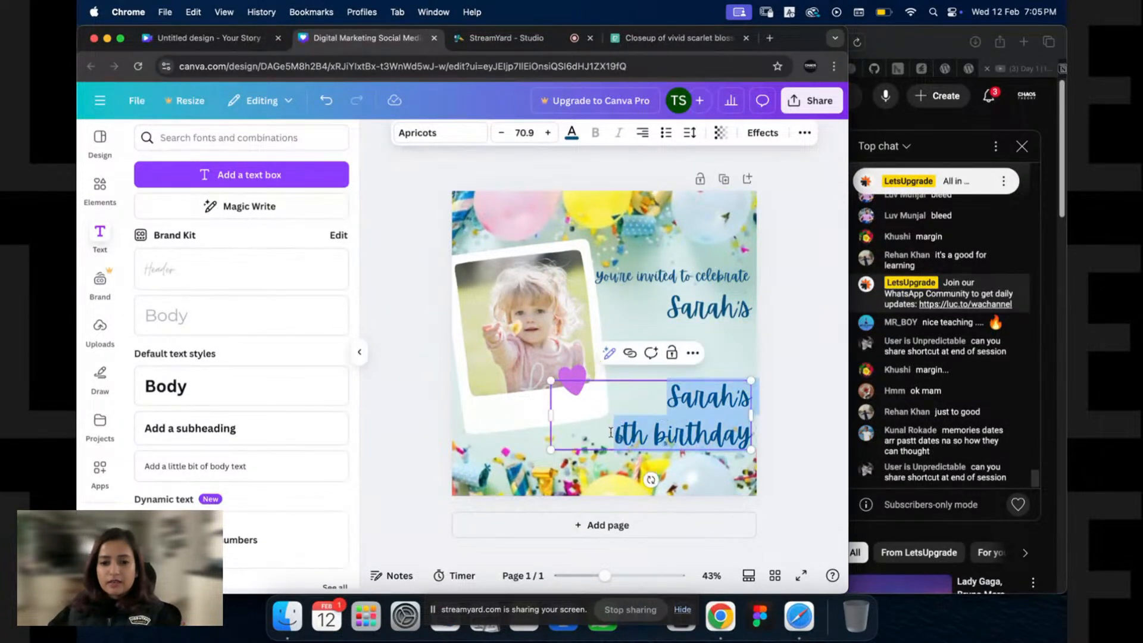
click(611, 433)
key(BackSpace)
key(BackSpace)
key(BackSpace)
key(BackSpace)
key(BackSpace)
key(BackSpace)
key(BackSpace)
key(BackSpace)
click(781, 346)
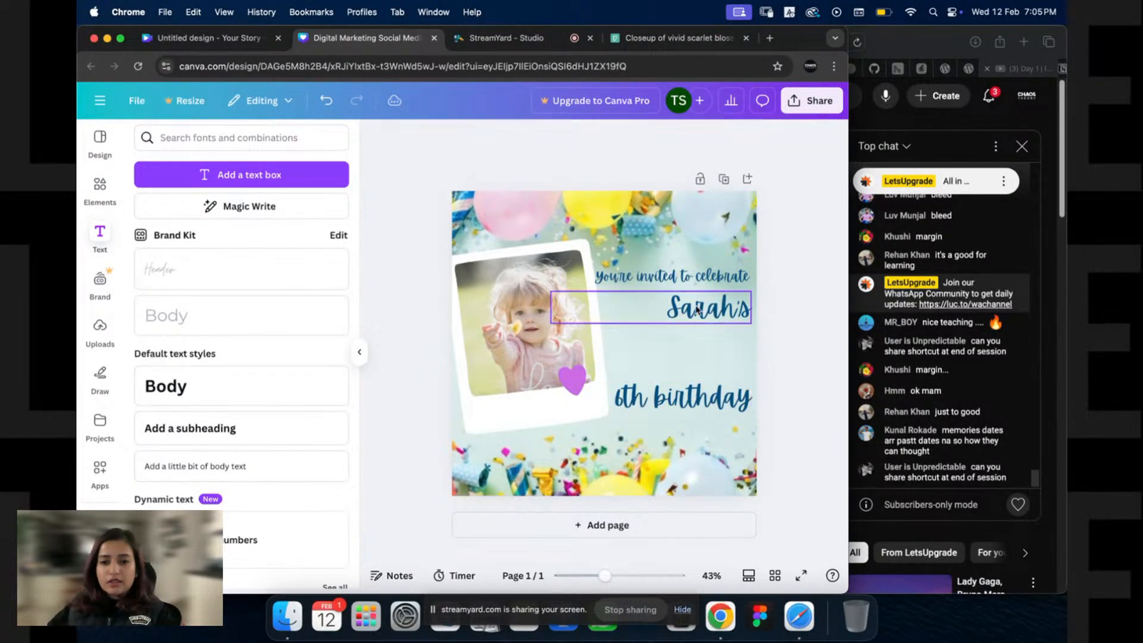
Step: Narrow the name's text box and enlarge the name to font size 115, matching the width of "6th birthday"
click(696, 308)
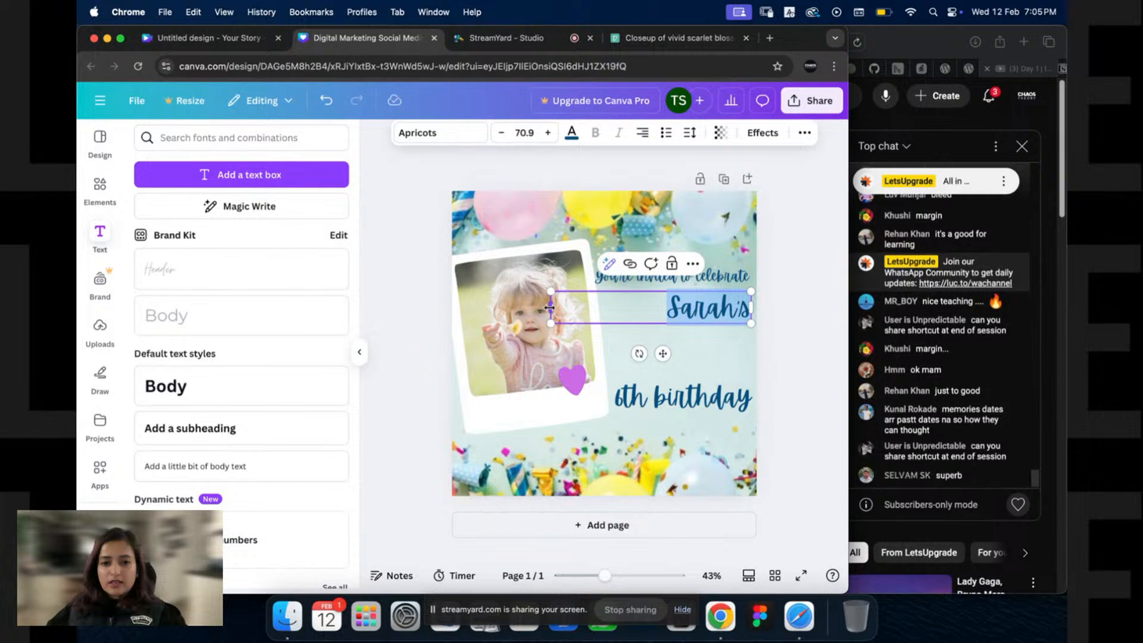
drag(555, 312, 614, 345)
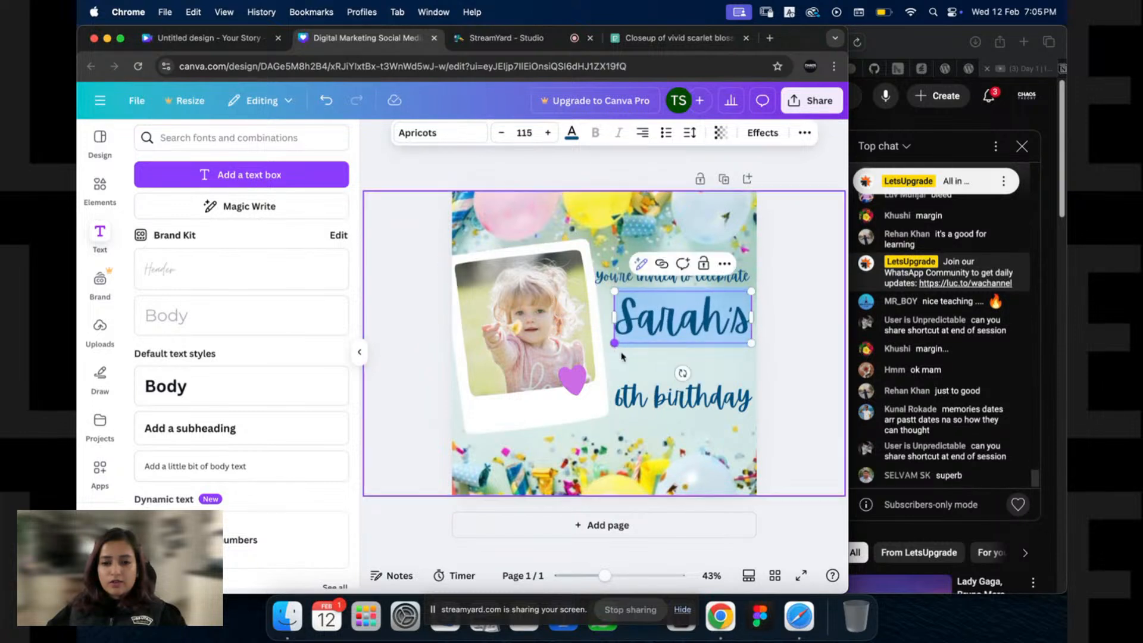
click(677, 325)
click(772, 315)
Step: Bring the name and "6th birthday" close together, and move both up and slightly left beneath the "You're invited to celebrate" line
drag(709, 331, 711, 347)
drag(709, 397, 710, 381)
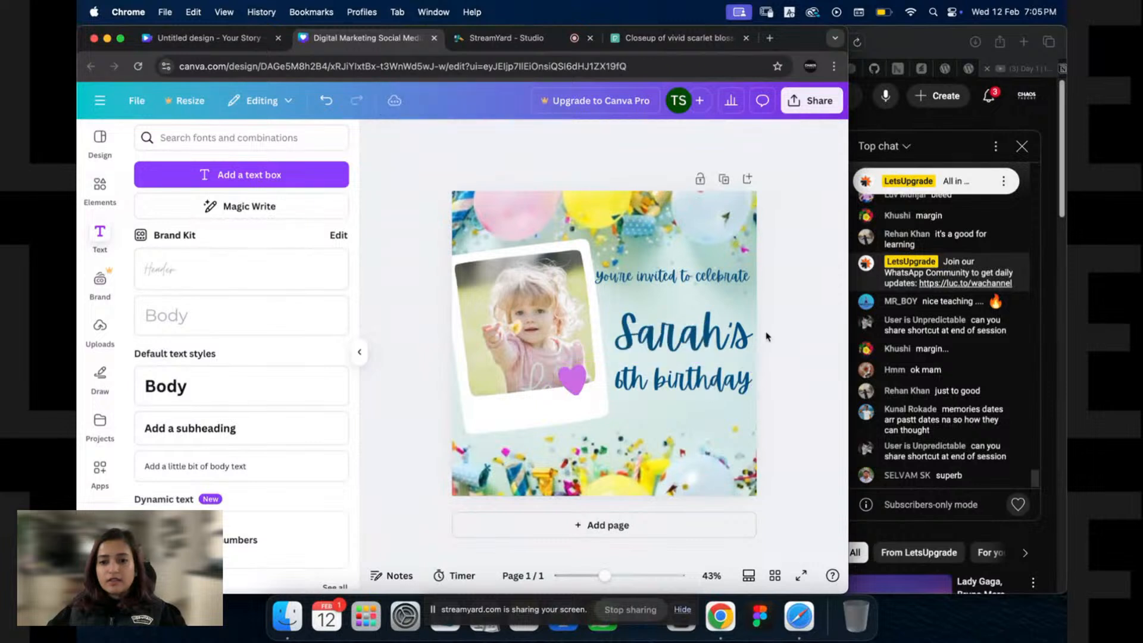
click(685, 333)
shift+click(616, 387)
drag(634, 382, 628, 368)
click(796, 307)
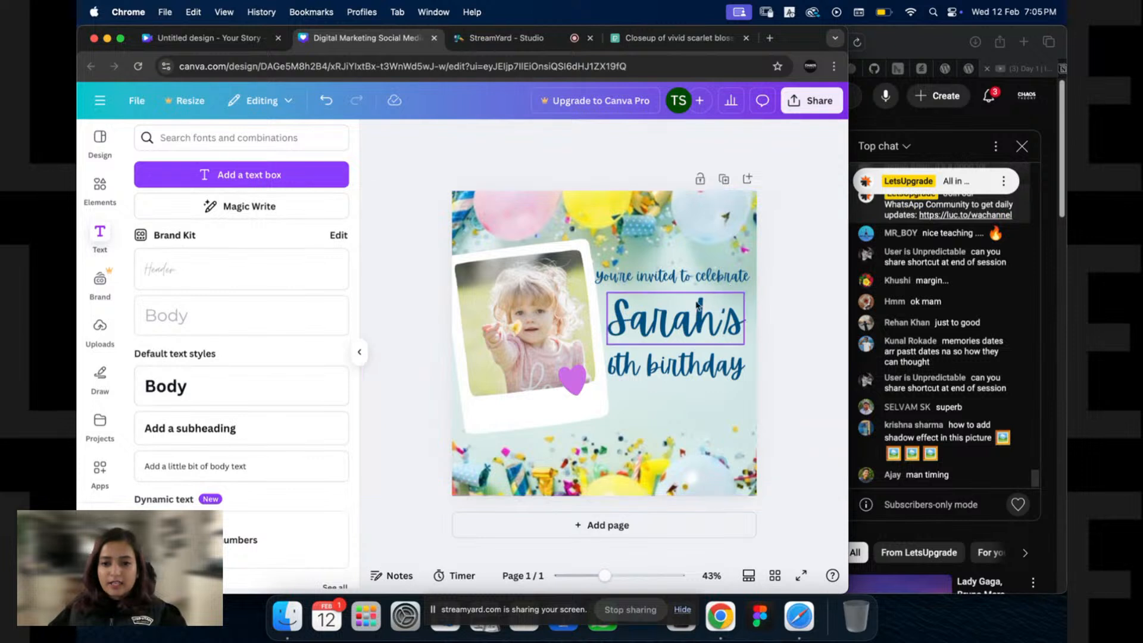
Step: Recolour the child's name with the purple document colour that matches the heart
click(717, 368)
click(689, 298)
click(572, 132)
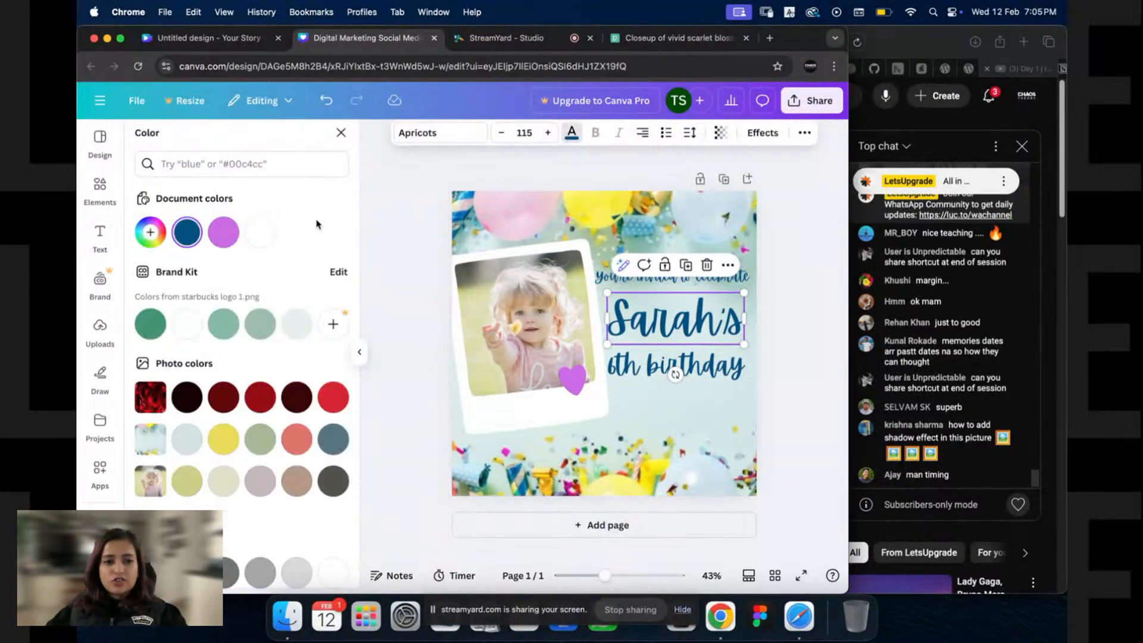
click(218, 243)
click(810, 338)
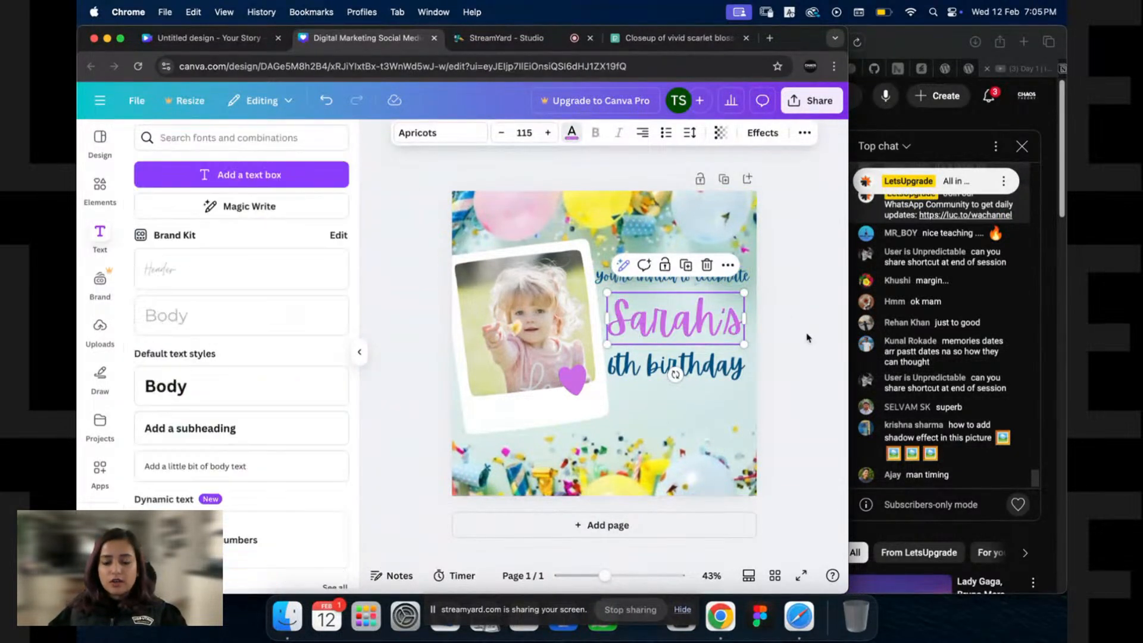
Step: Nudge "You're invited to celebrate" slightly right and up, and lower "6th birthday" a little beneath the name
click(725, 372)
click(732, 284)
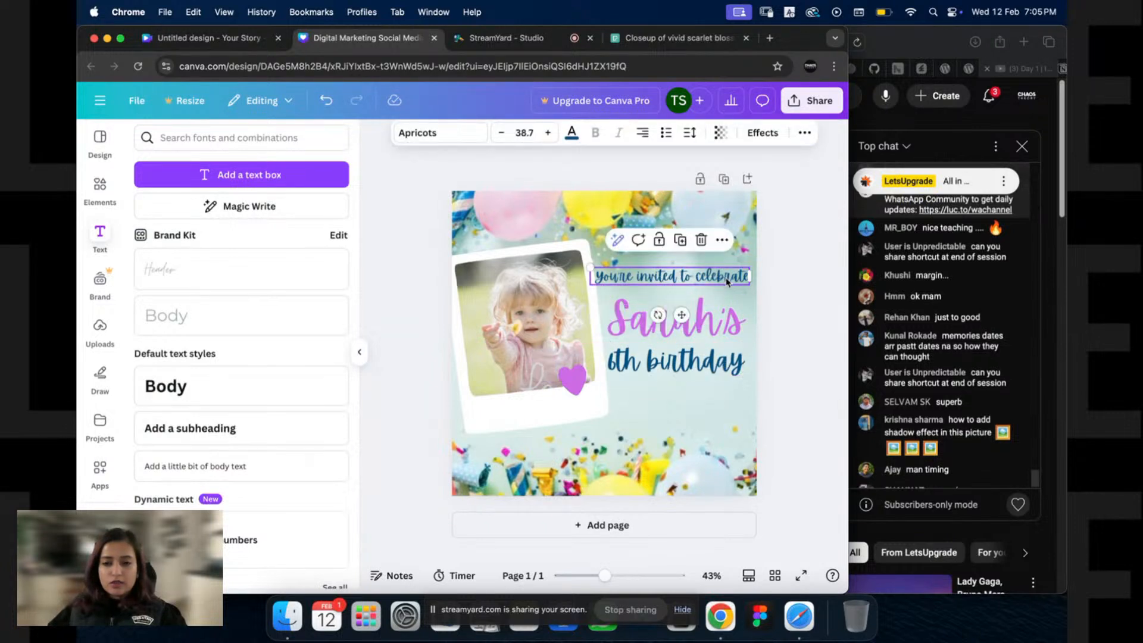
drag(732, 285, 733, 275)
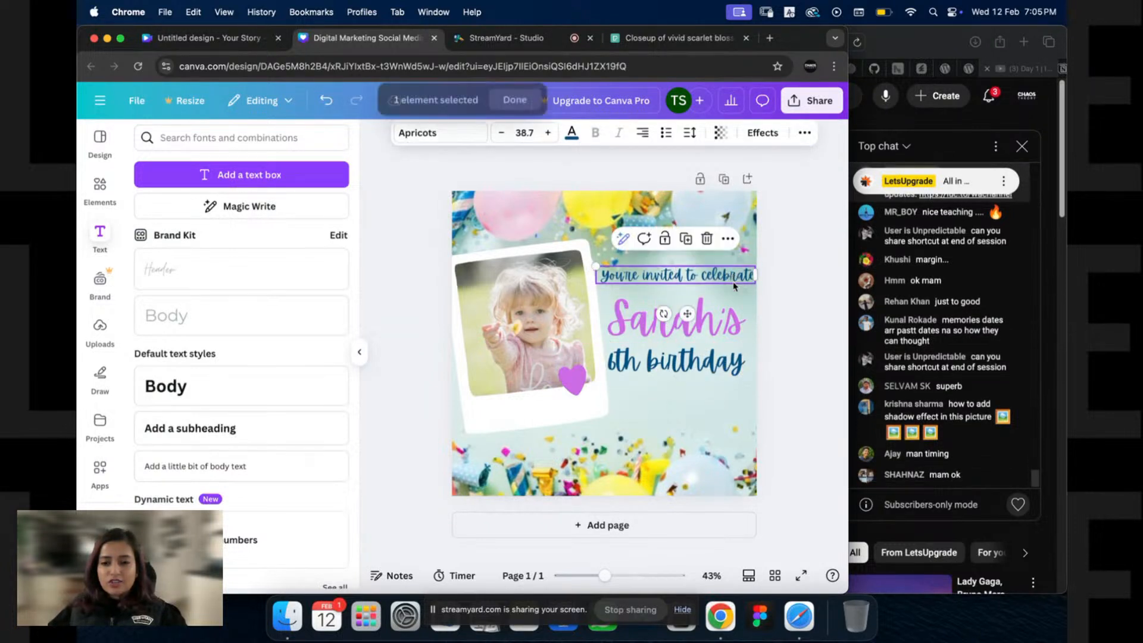
drag(719, 370, 719, 379)
click(778, 342)
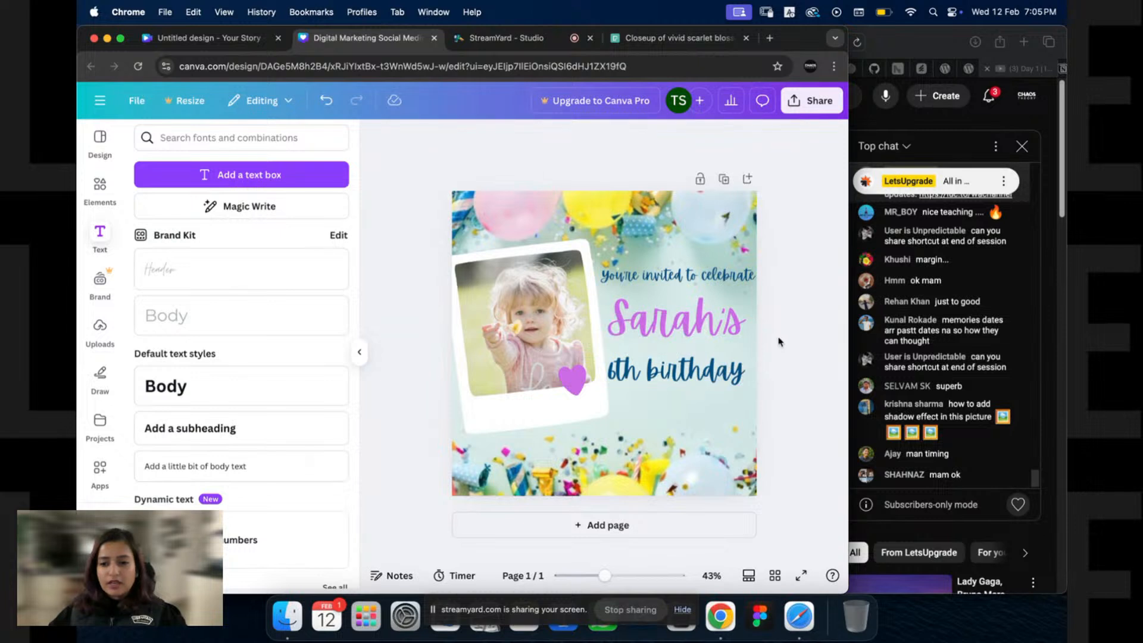
click(702, 324)
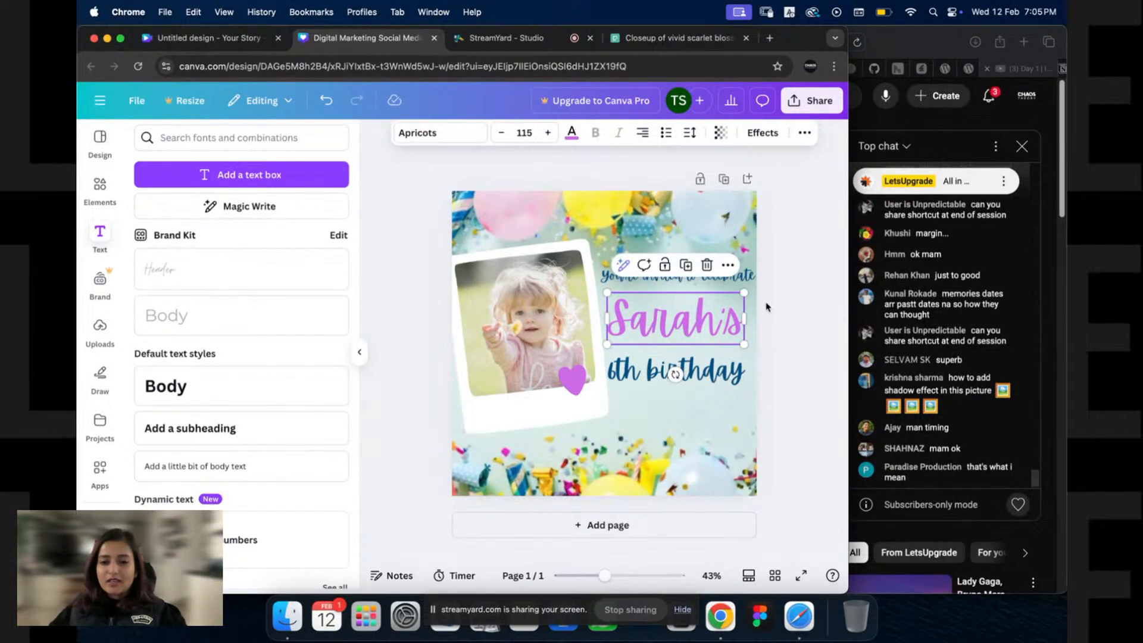
click(768, 331)
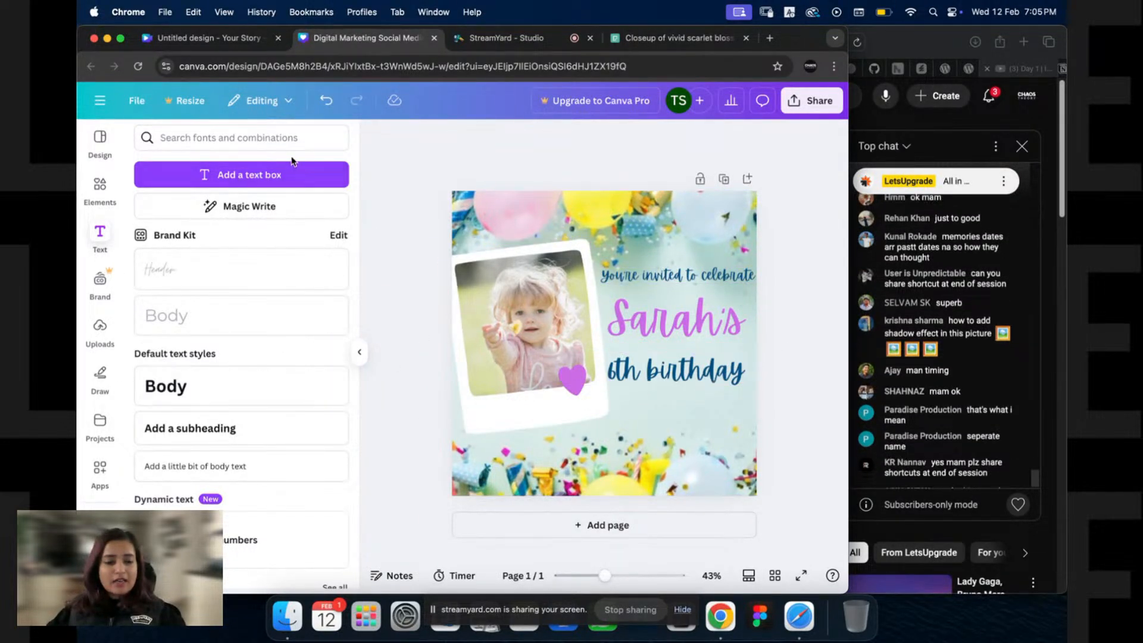
Step: Open the full collection of font combinations and add the "Happening NOW" combination to the invitation
click(230, 139)
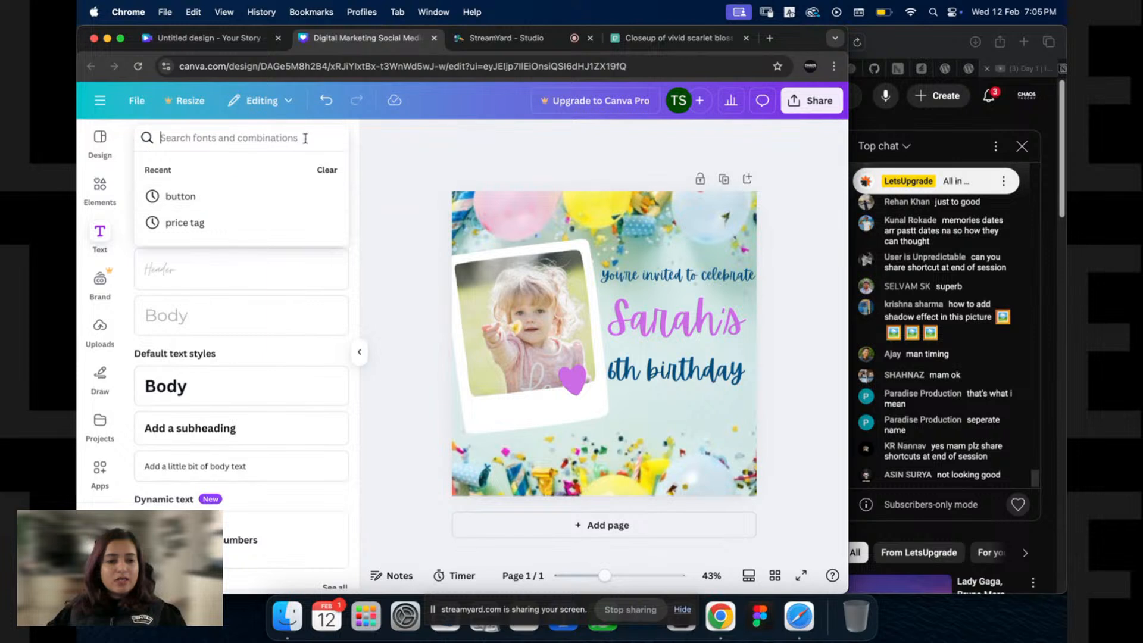
click(352, 148)
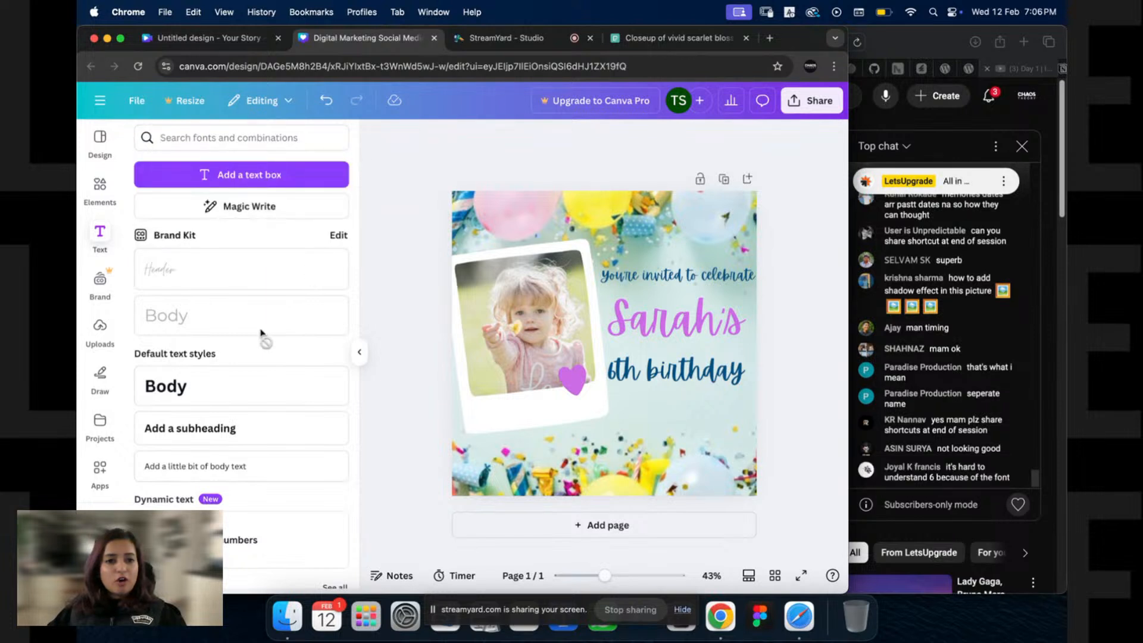
scroll(250, 386, down, 5)
scroll(249, 387, down, 3)
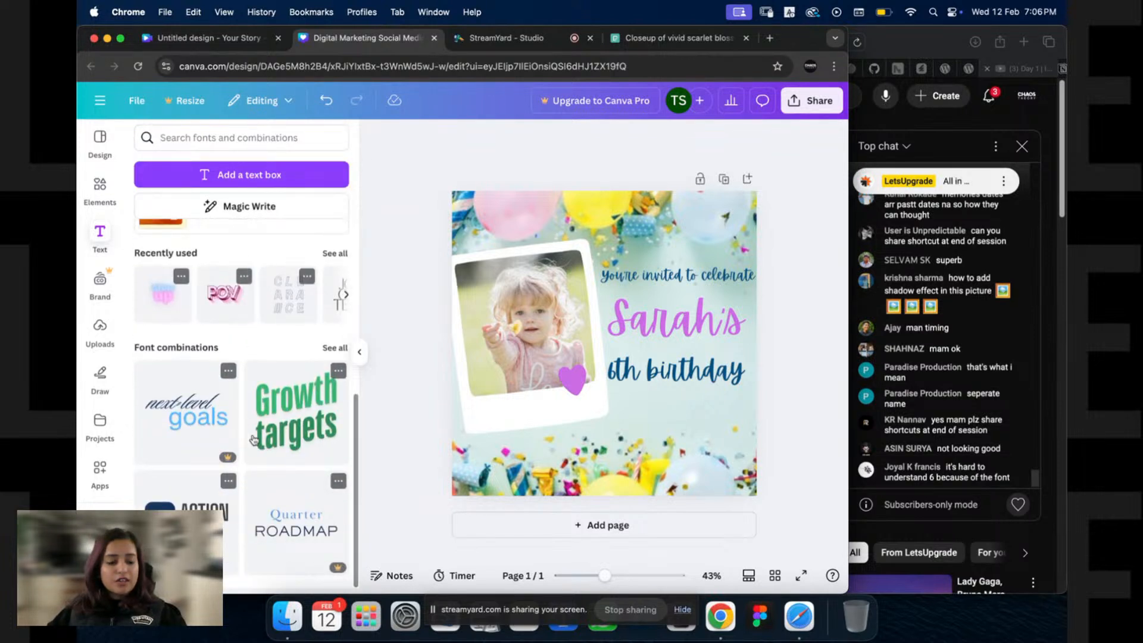
click(328, 349)
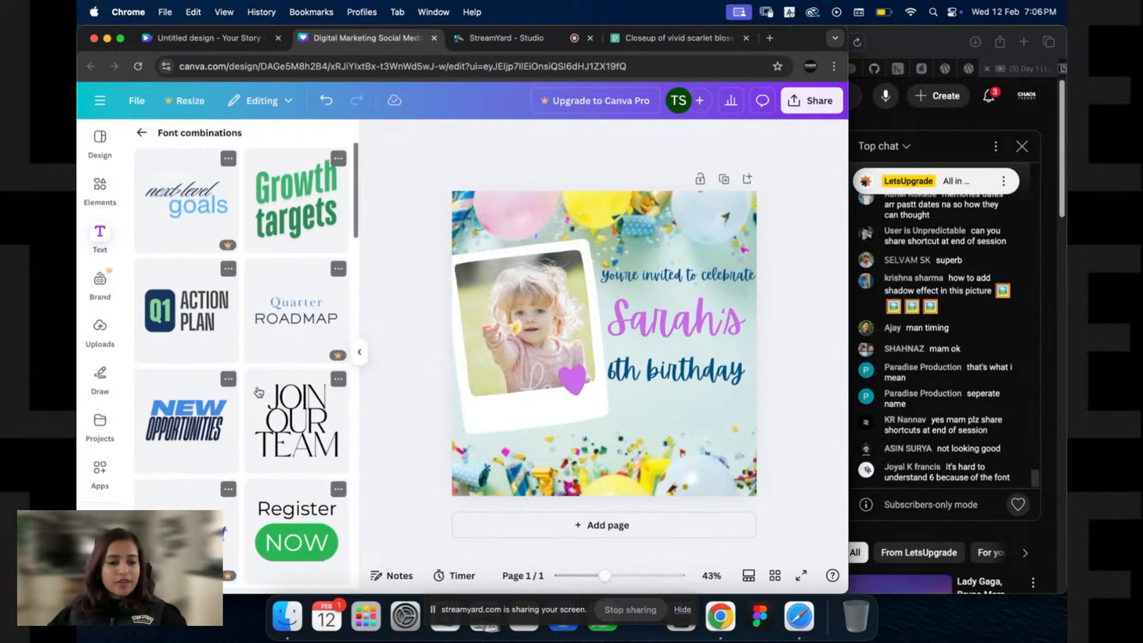
scroll(280, 360, down, 5)
scroll(261, 354, down, 3)
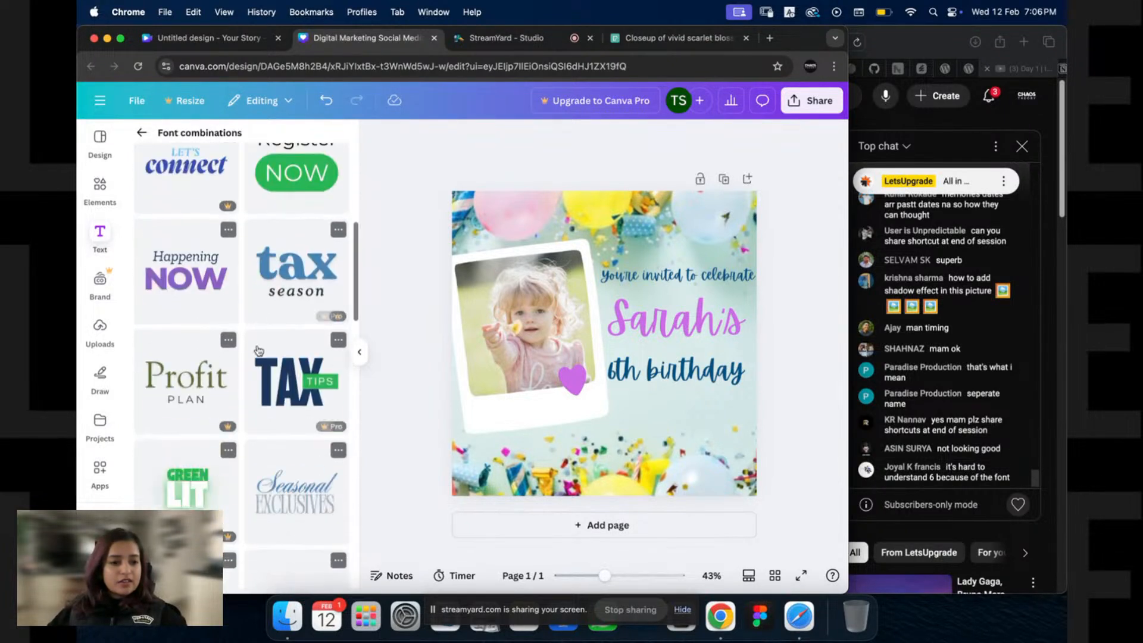
click(186, 269)
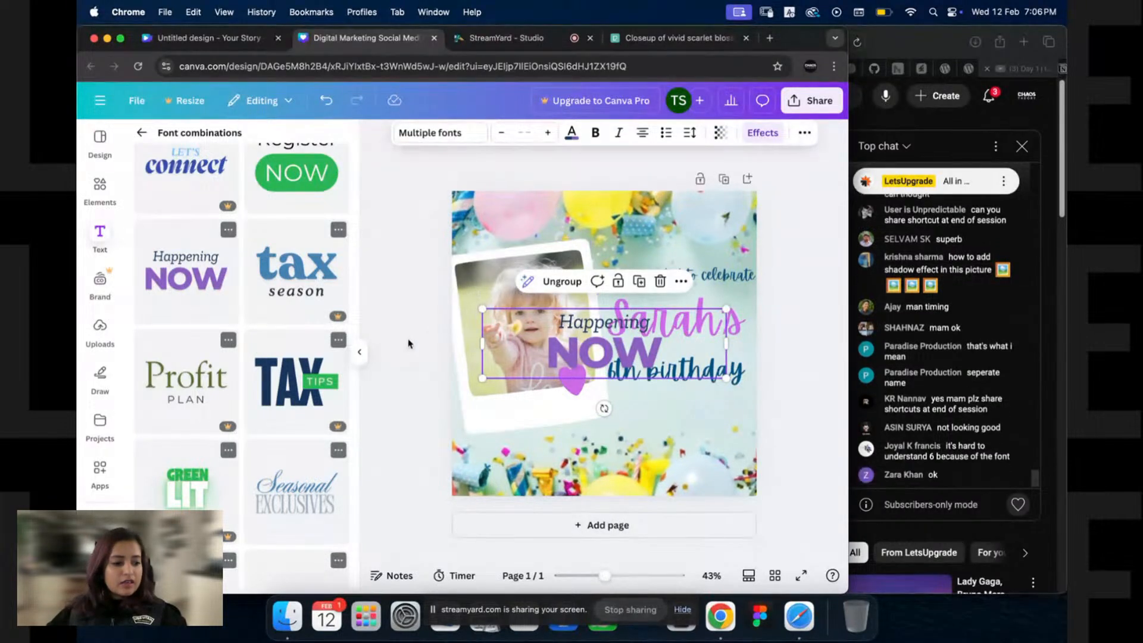
Step: Add the "Real Love" font combination and place it beneath the "6th birthday" line
scroll(252, 370, down, 2)
scroll(261, 375, down, 3)
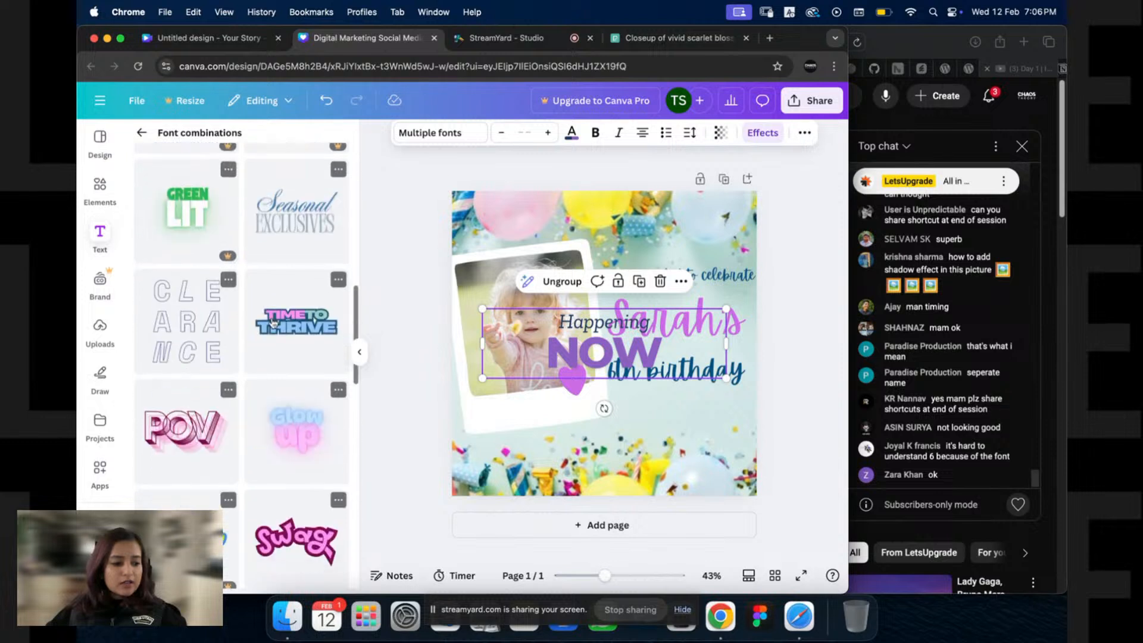
scroll(253, 357, down, 1)
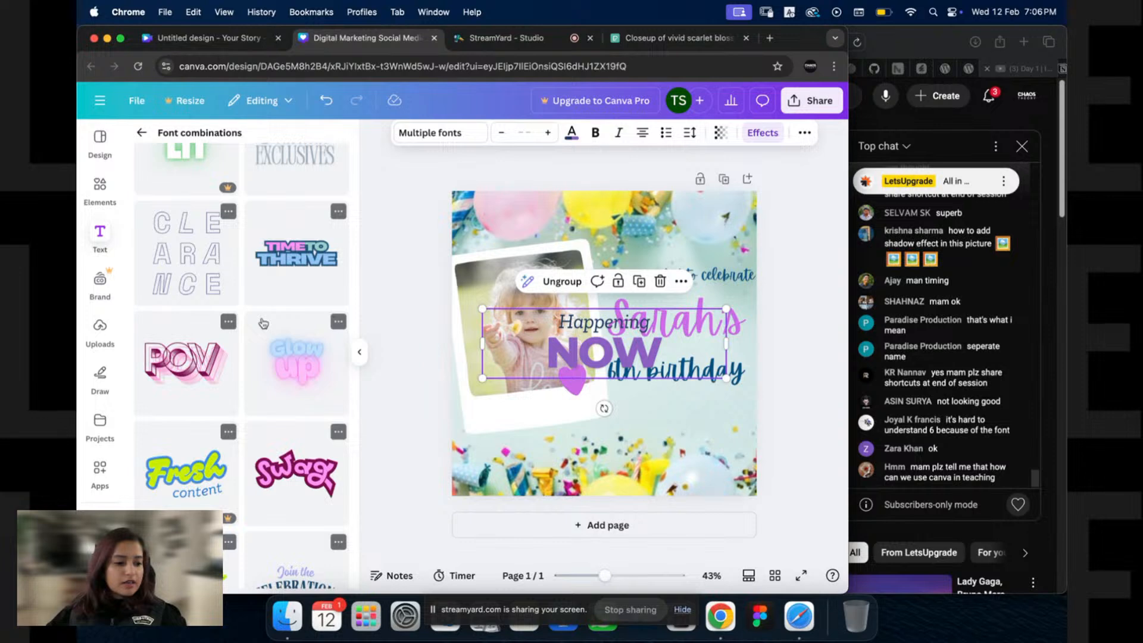
scroll(242, 366, down, 10)
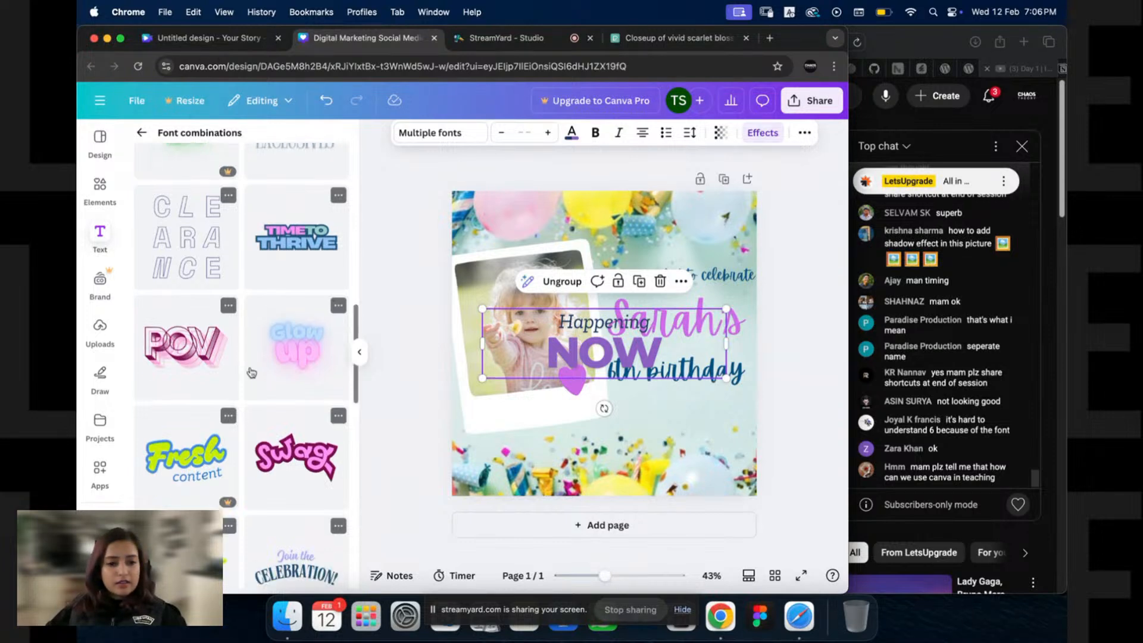
scroll(241, 394, down, 14)
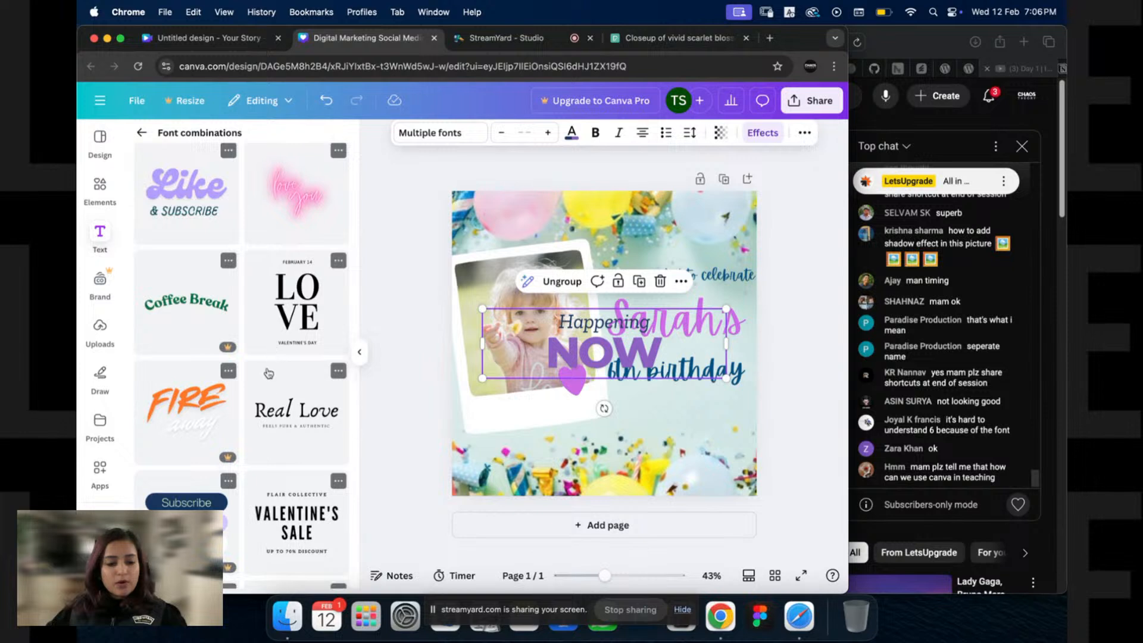
click(296, 434)
drag(576, 338, 632, 443)
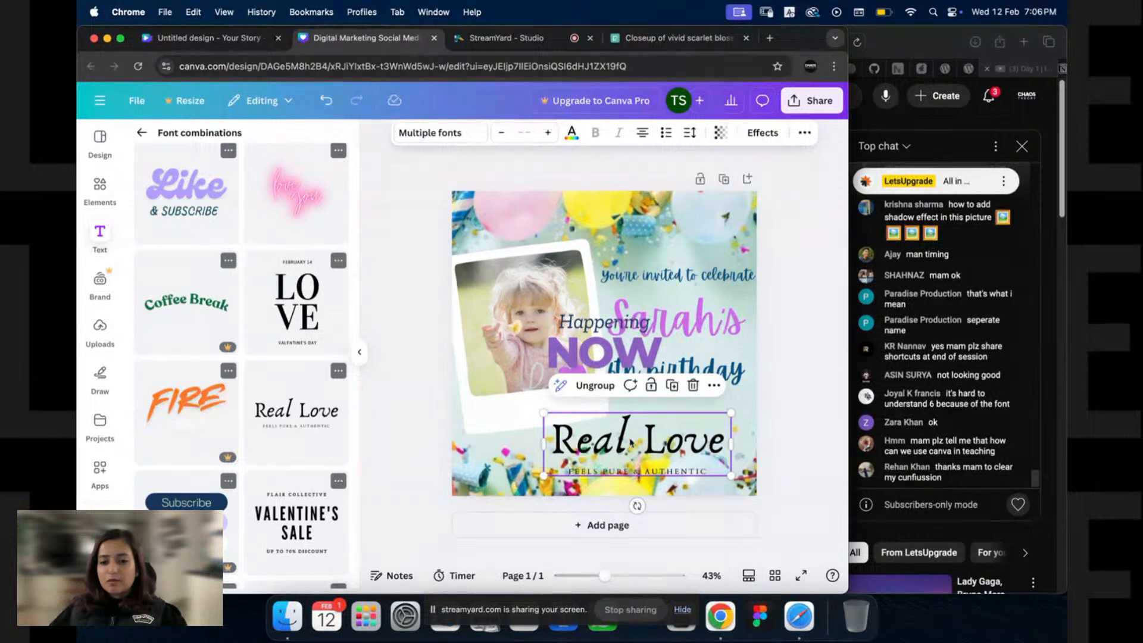
Step: Delete the "Happening NOW" text combination from the invitation
click(597, 350)
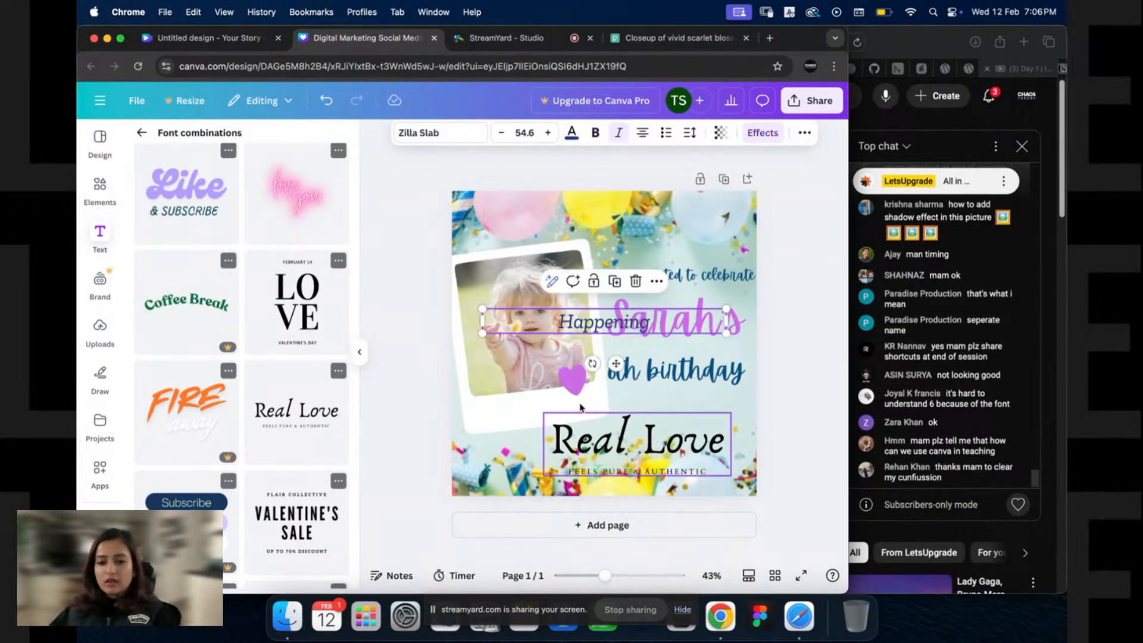
key(Delete)
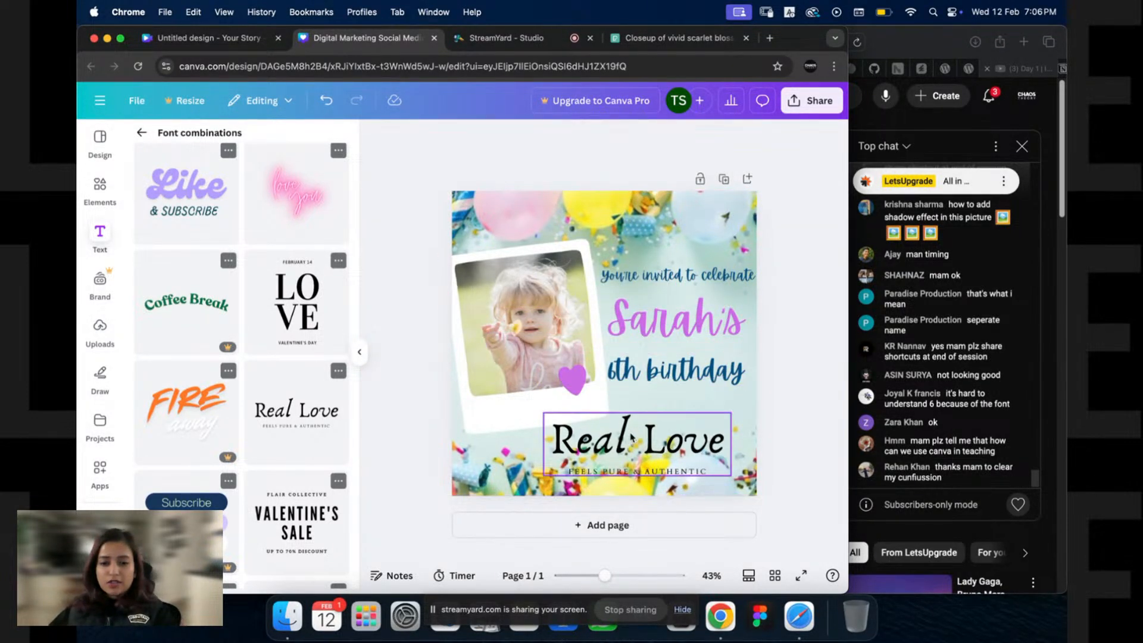
Step: Delete the "Real Love" heading and move the "FEELS PURE & AUTHENTIC" line up beneath "6th birthday"
click(633, 440)
key(Escape)
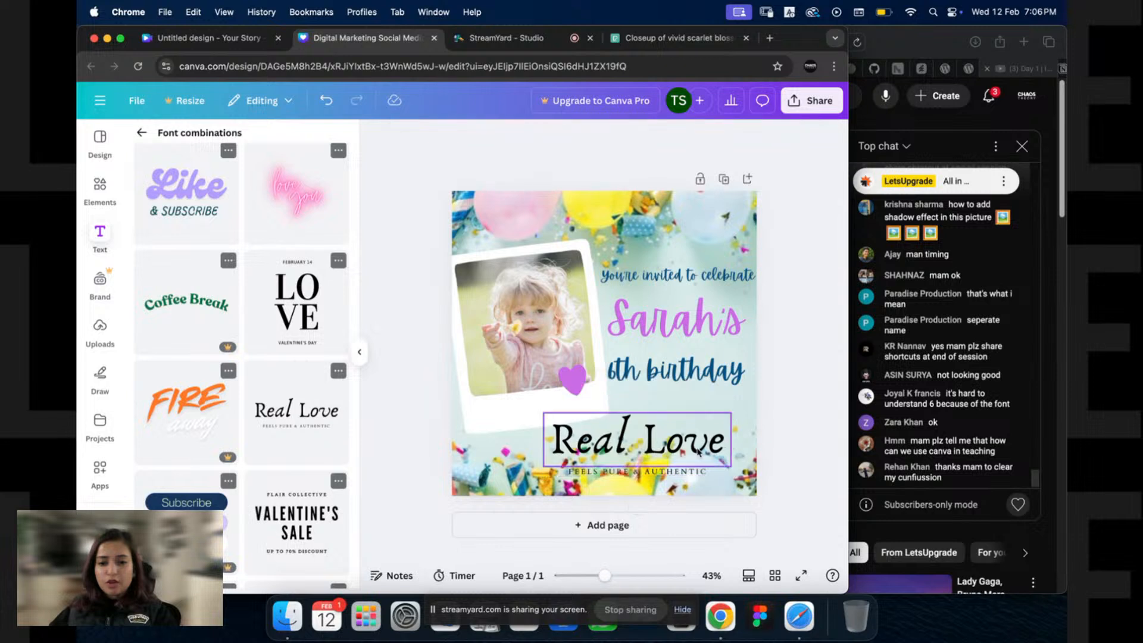
click(698, 452)
key(Delete)
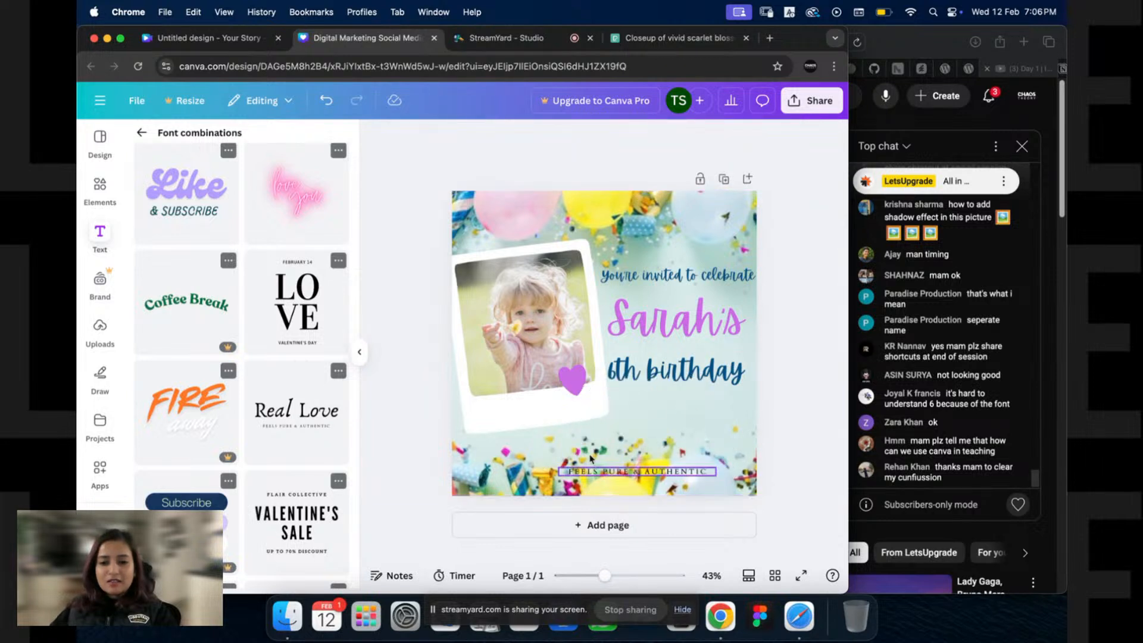
drag(665, 474, 666, 419)
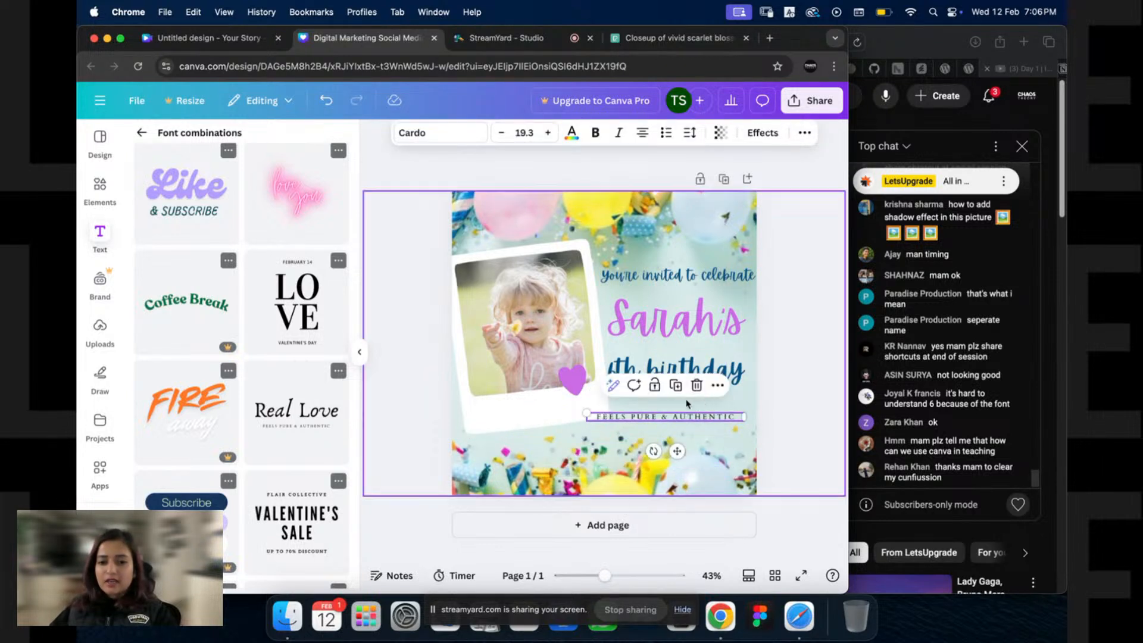
Step: Try to copy the text style of "FEELS PURE & AUTHENTIC" onto the "You're invited to celebrate" line
click(698, 277)
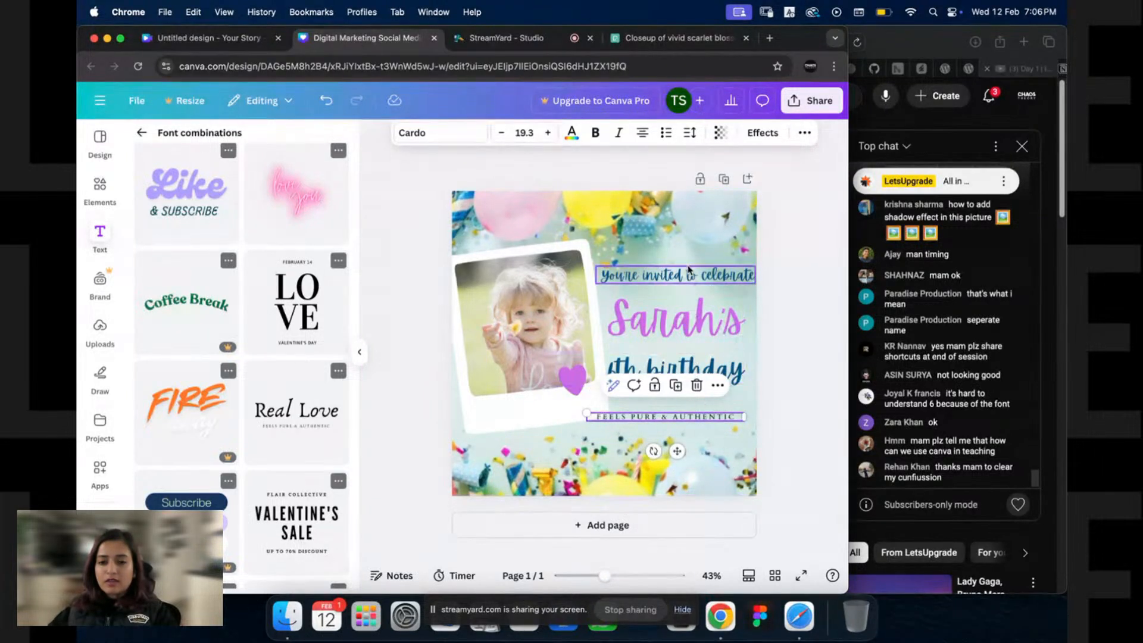
click(672, 416)
key(ctrl+alt+c)
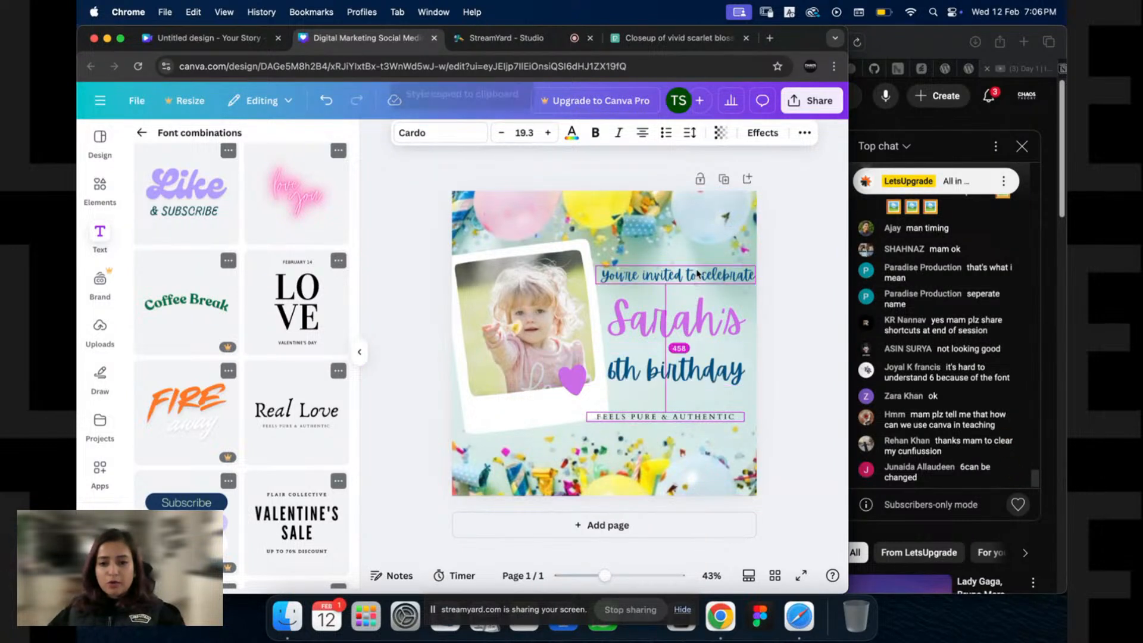
click(699, 277)
click(643, 420)
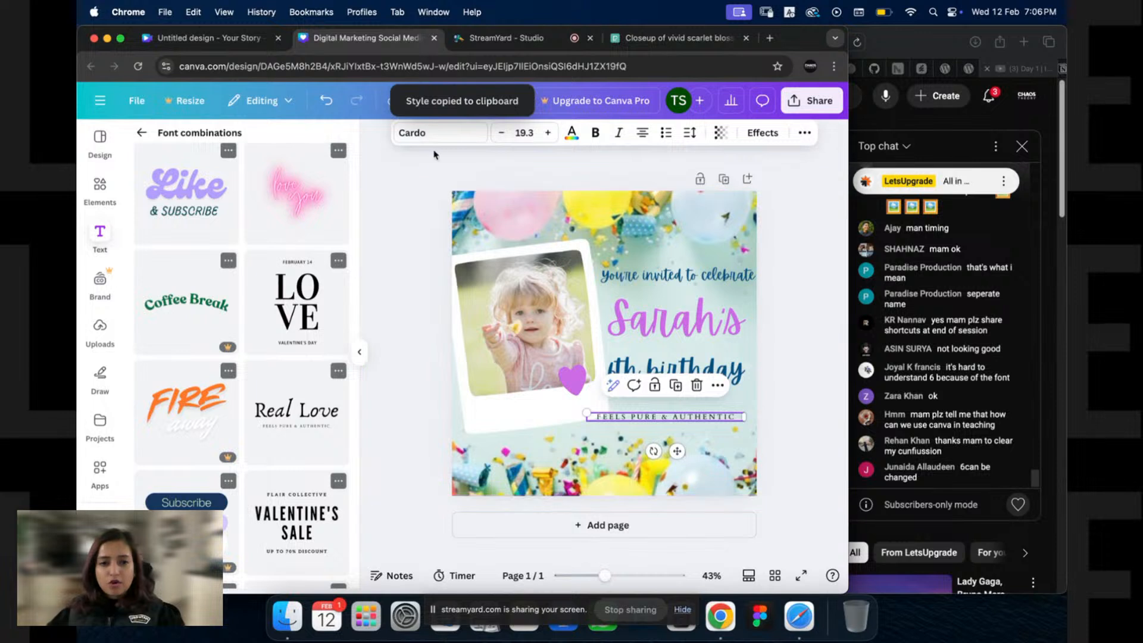
click(695, 285)
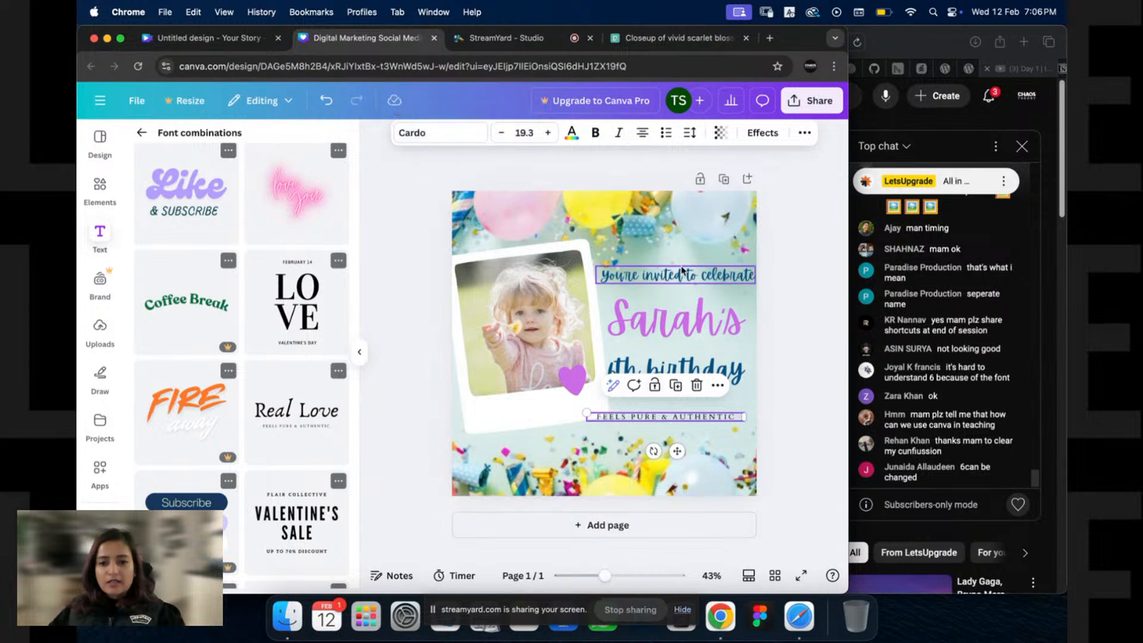
click(437, 132)
key(c)
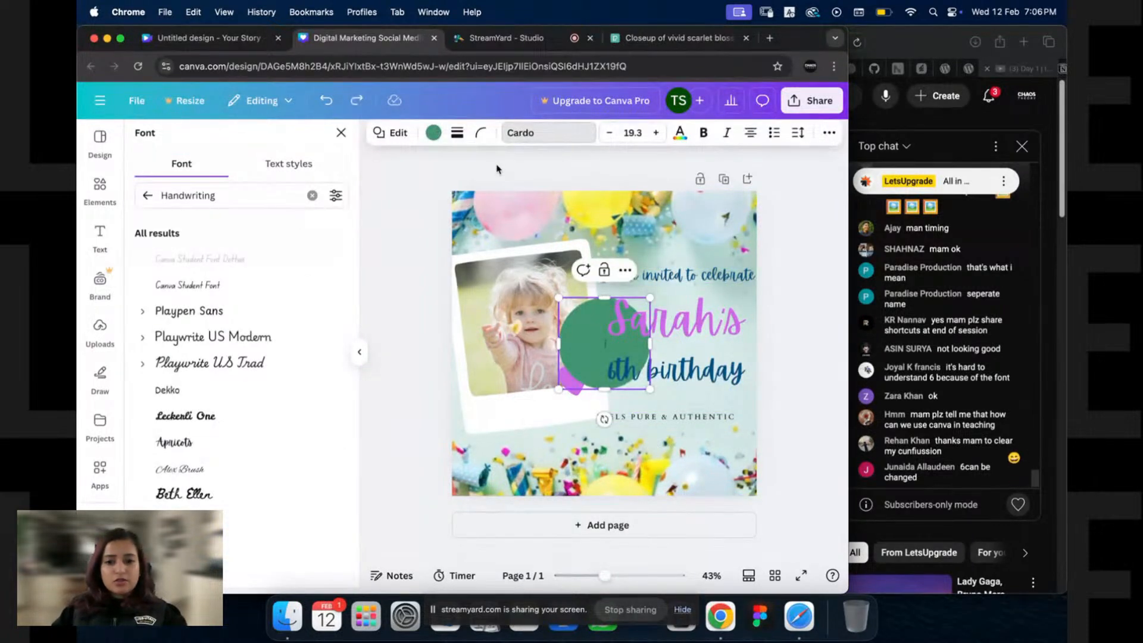
key(super+z)
Step: Change the "You're invited to celebrate" line to the Cardo font in bold
click(693, 275)
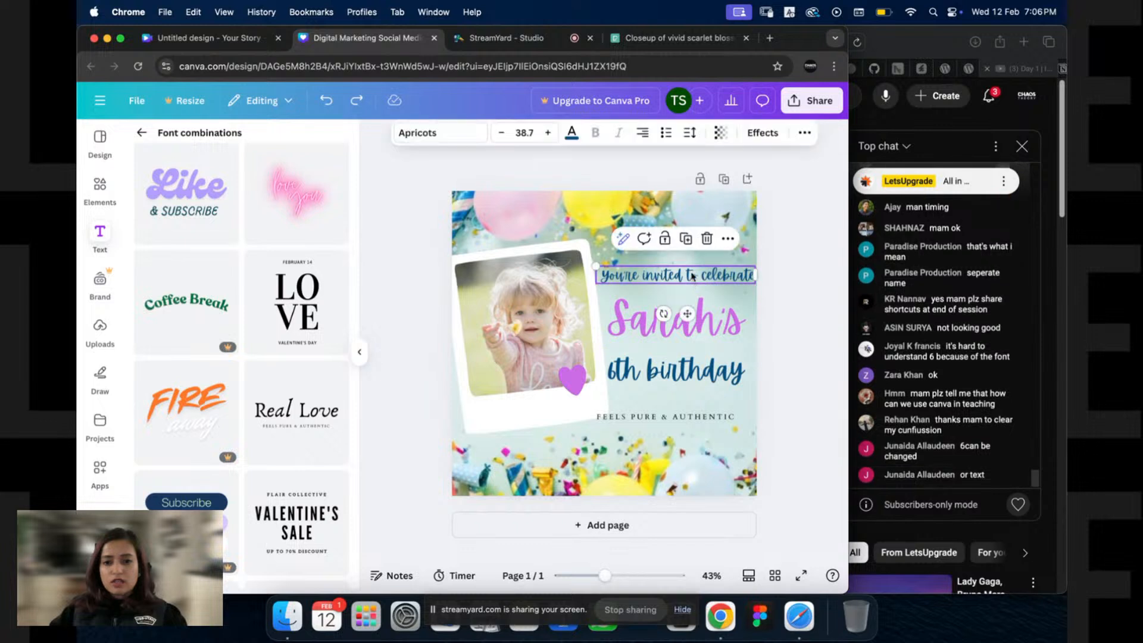
click(416, 132)
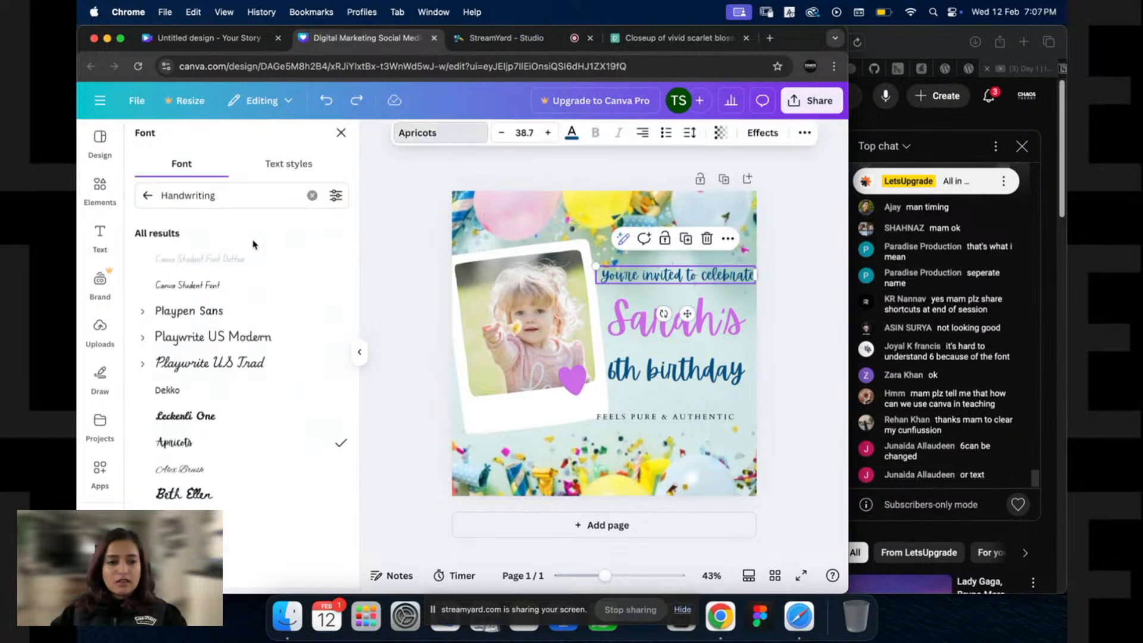
click(219, 194)
key(super+a)
text(ca)
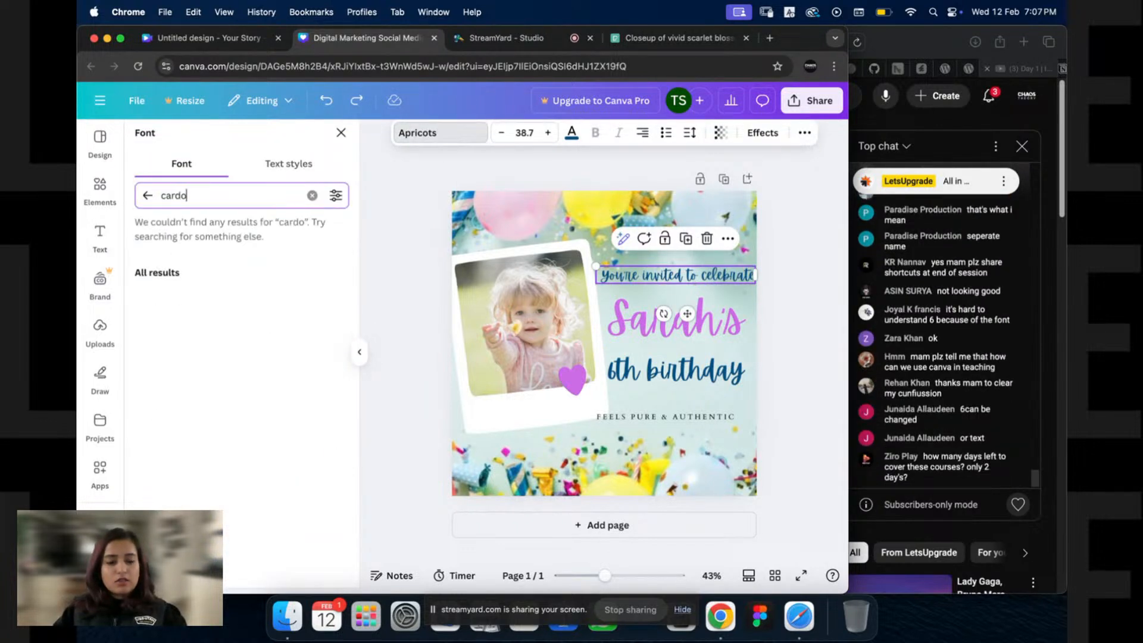
click(331, 257)
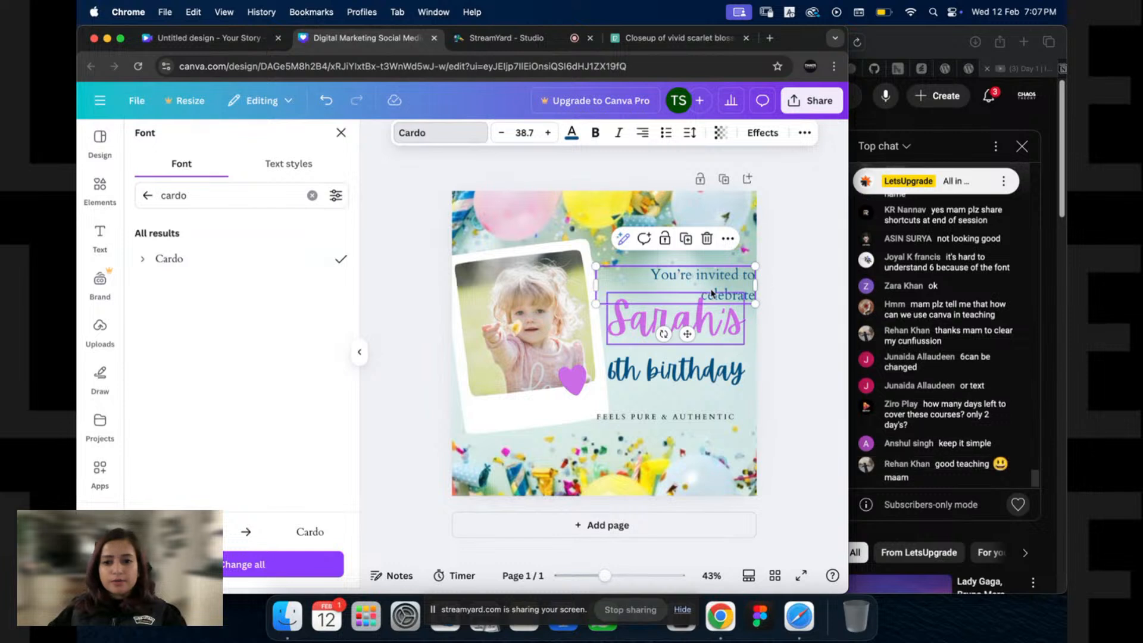
click(594, 134)
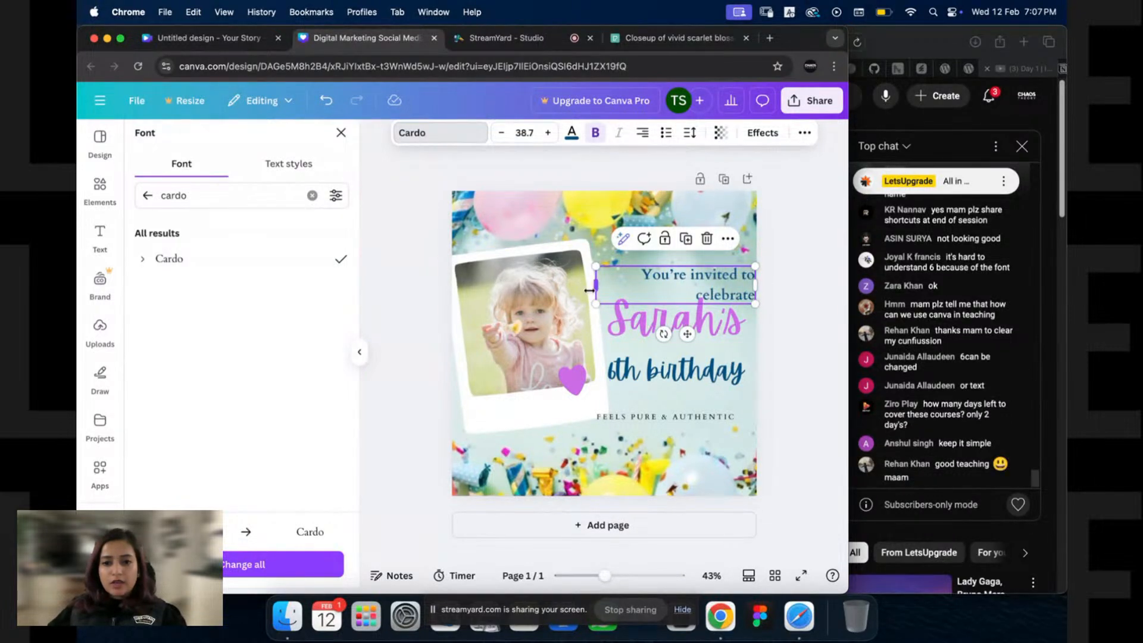
Step: Widen the "You're invited to celebrate" text box to fit a single row and reduce its font size to 31.7
drag(596, 287, 576, 279)
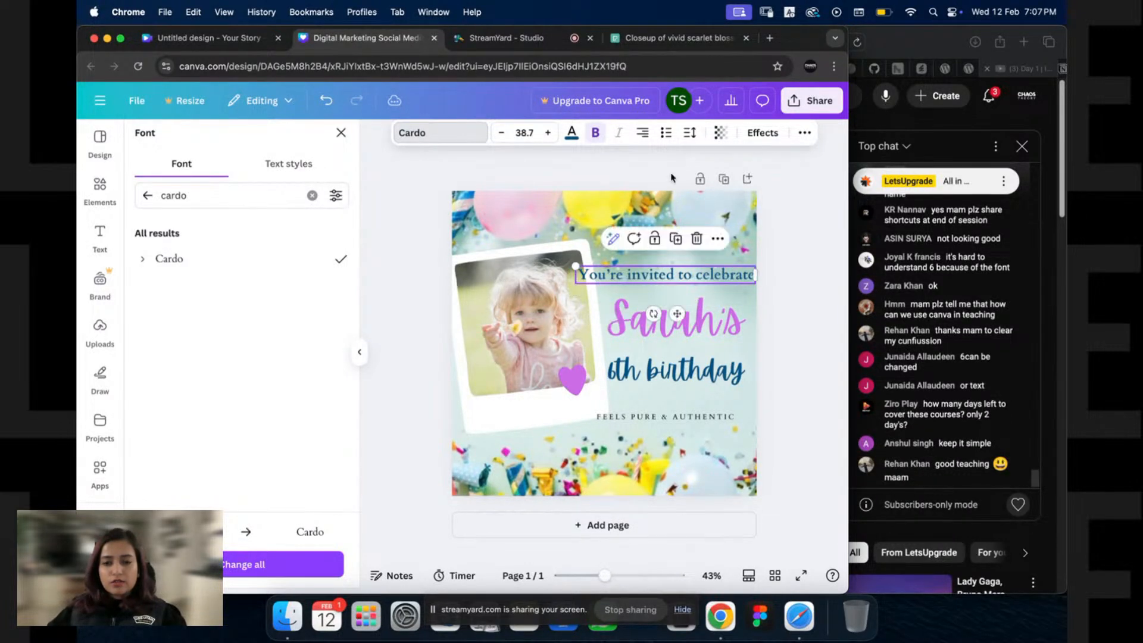
click(501, 133)
click(502, 133)
click(502, 133)
click(502, 133)
click(502, 132)
click(502, 133)
click(502, 133)
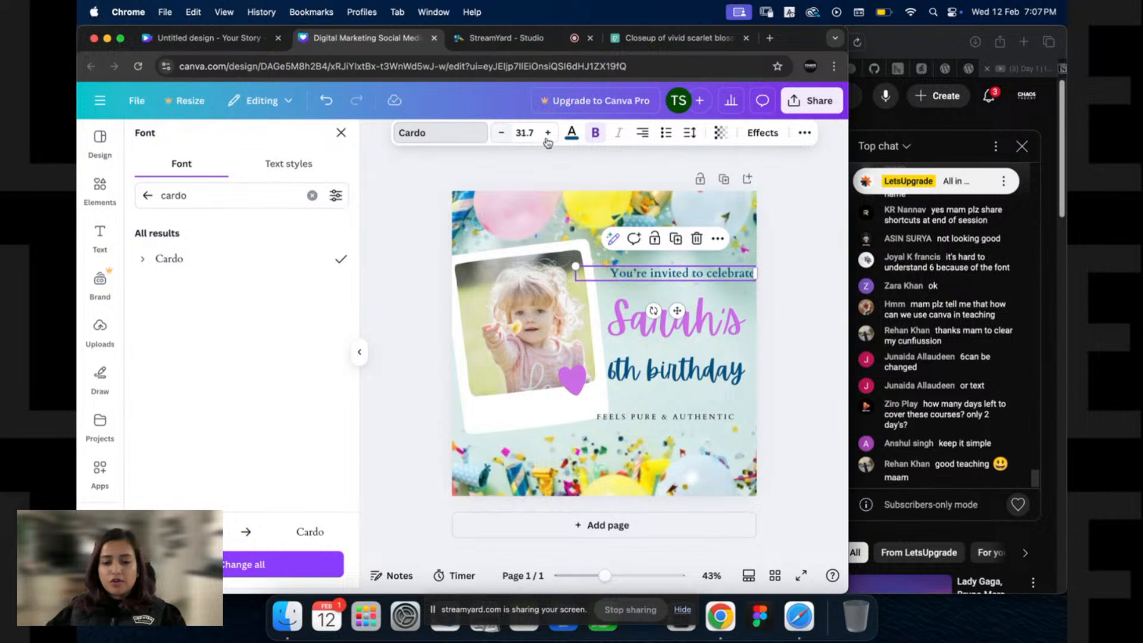
Step: Shift the "You're invited to celebrate" line slightly inward from the page edge and raise "6th birthday" closer to the child's name
drag(729, 272, 723, 274)
click(787, 297)
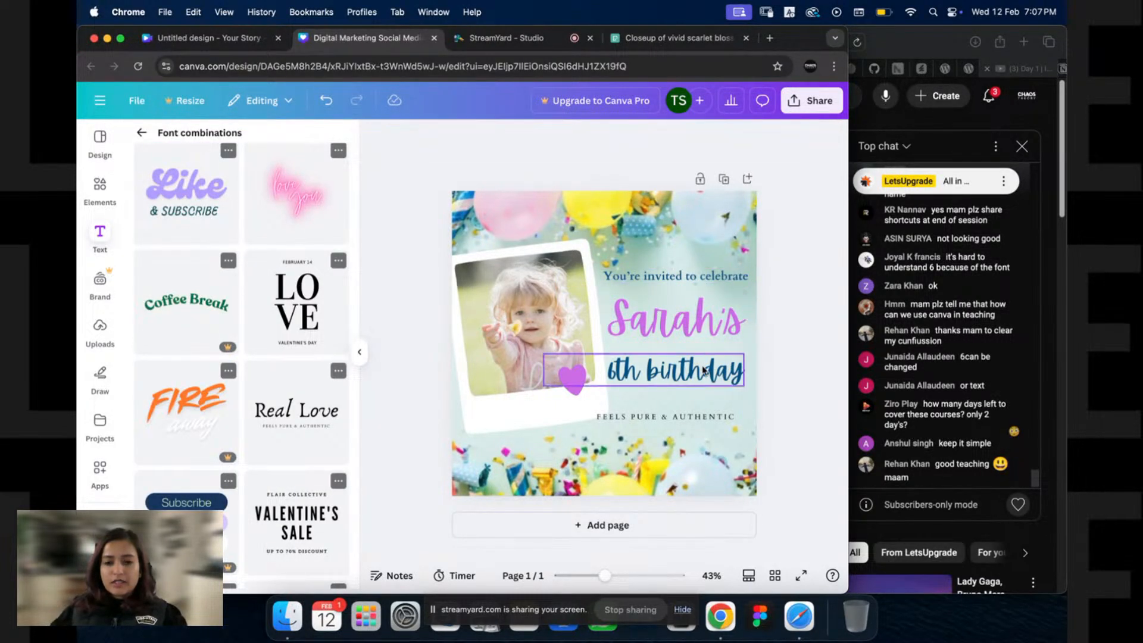
drag(703, 370, 704, 360)
click(778, 363)
Step: Replace the "FEELS PURE & AUTHENTIC" text with the event date "13 MARCH 2025"
double_click(706, 418)
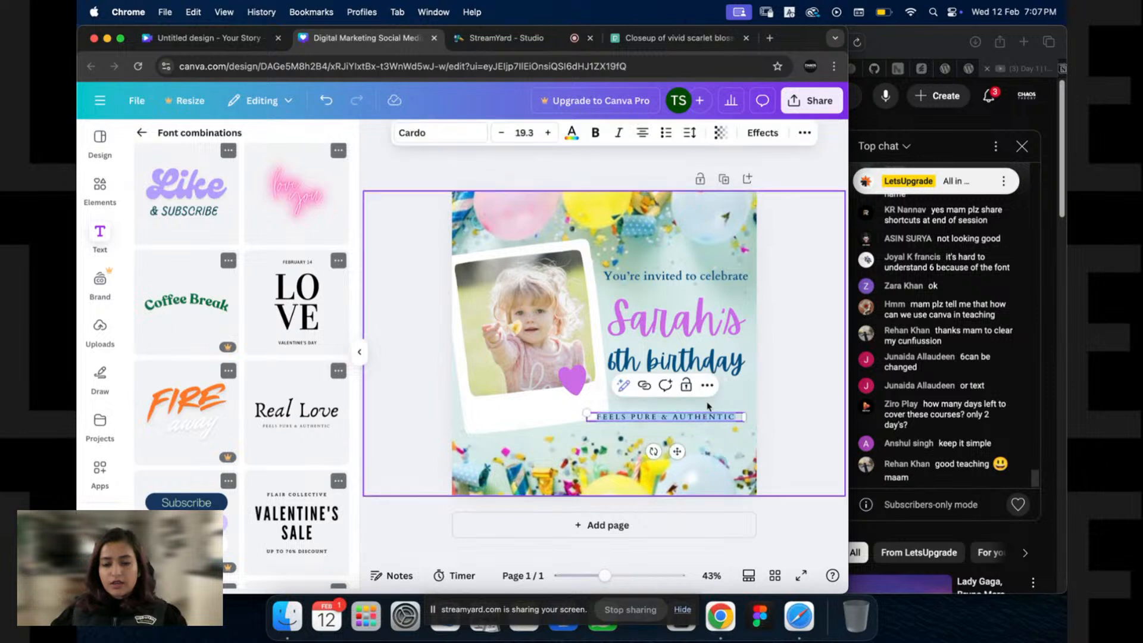
text(ON)
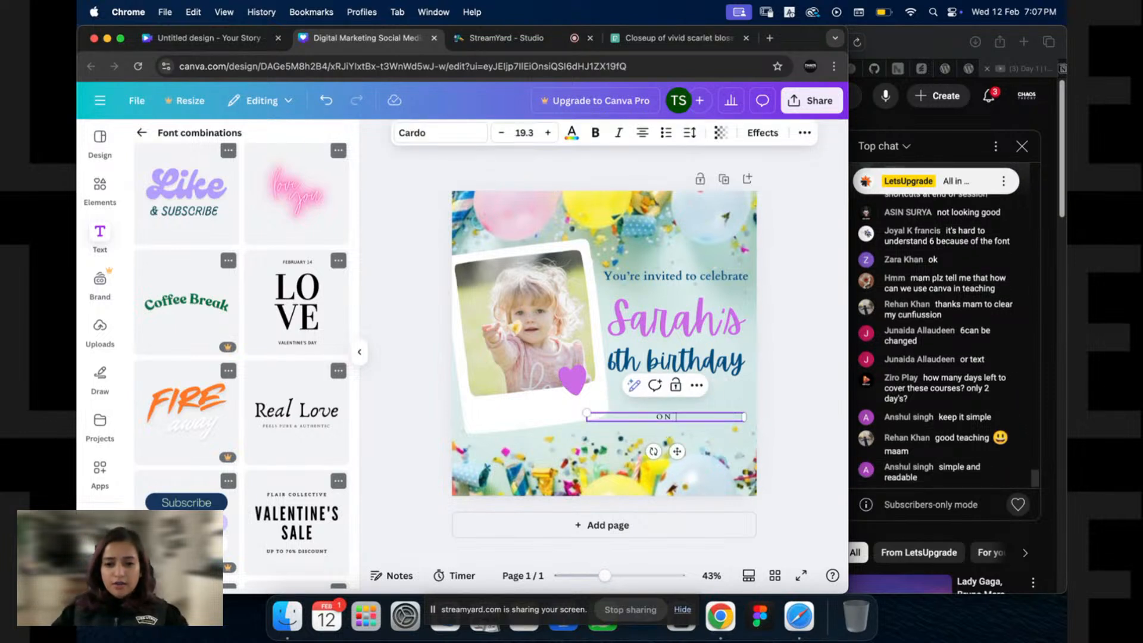
key(BackSpace)
key(BackSpace)
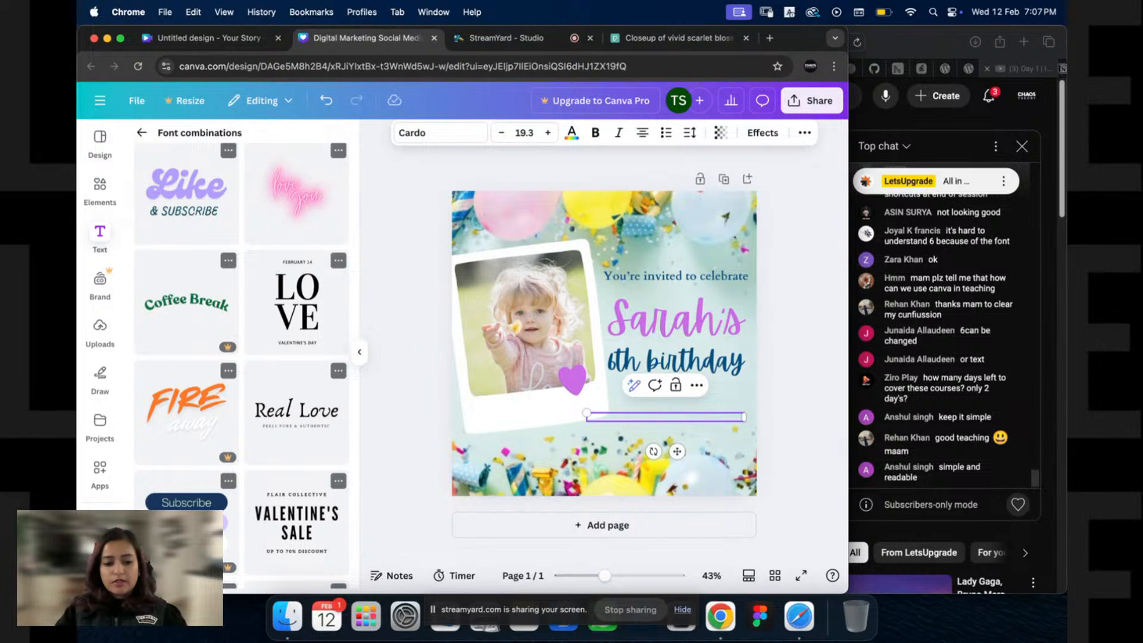
text(13 MA)
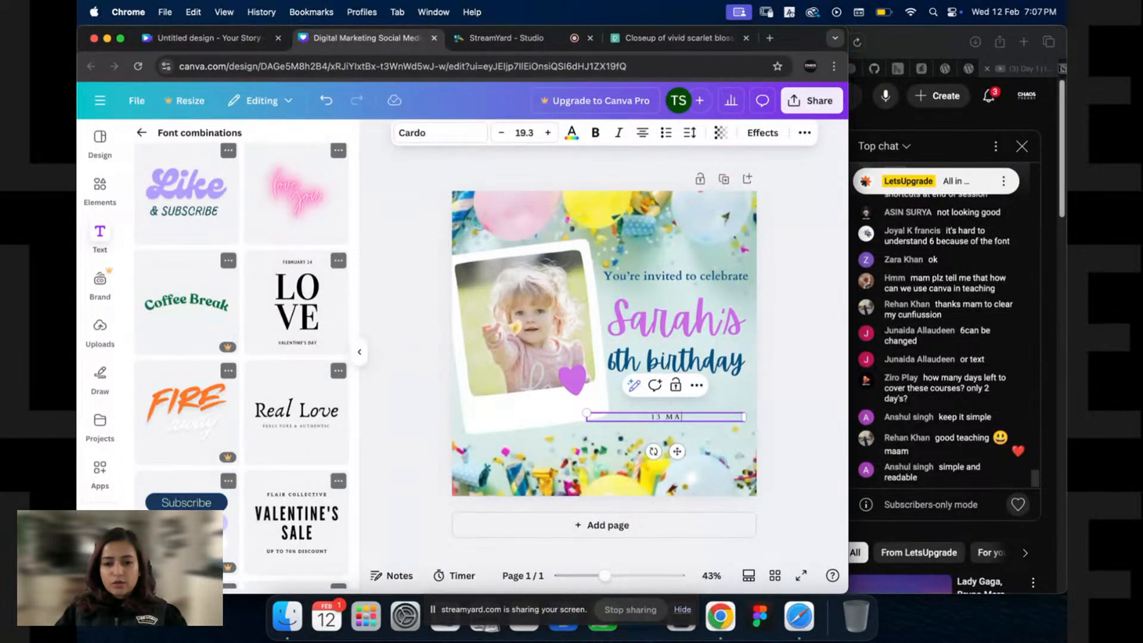
text(RCH 2025)
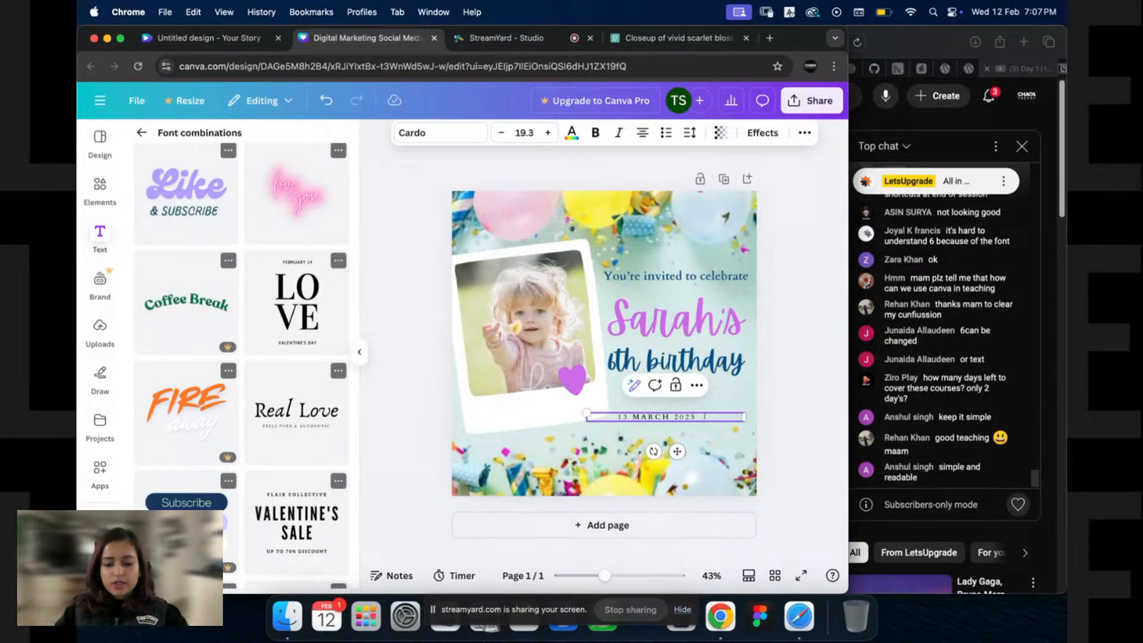
Step: Append "| XYZ CAFE | 3 PM" to the event date and make the whole line bold
text(| XYZ)
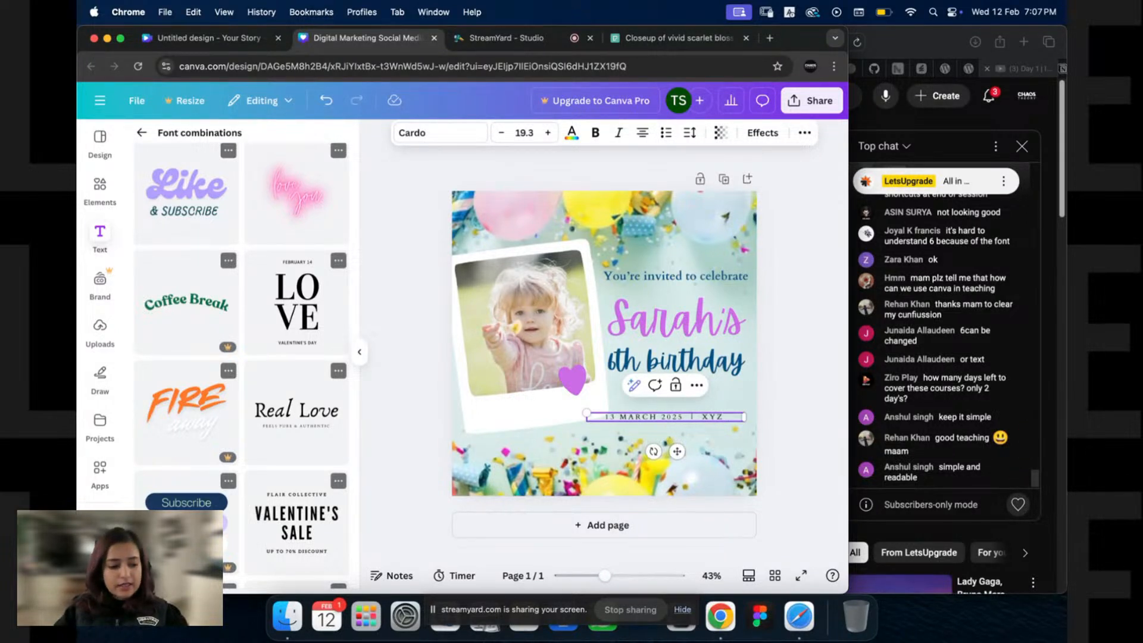
text( H)
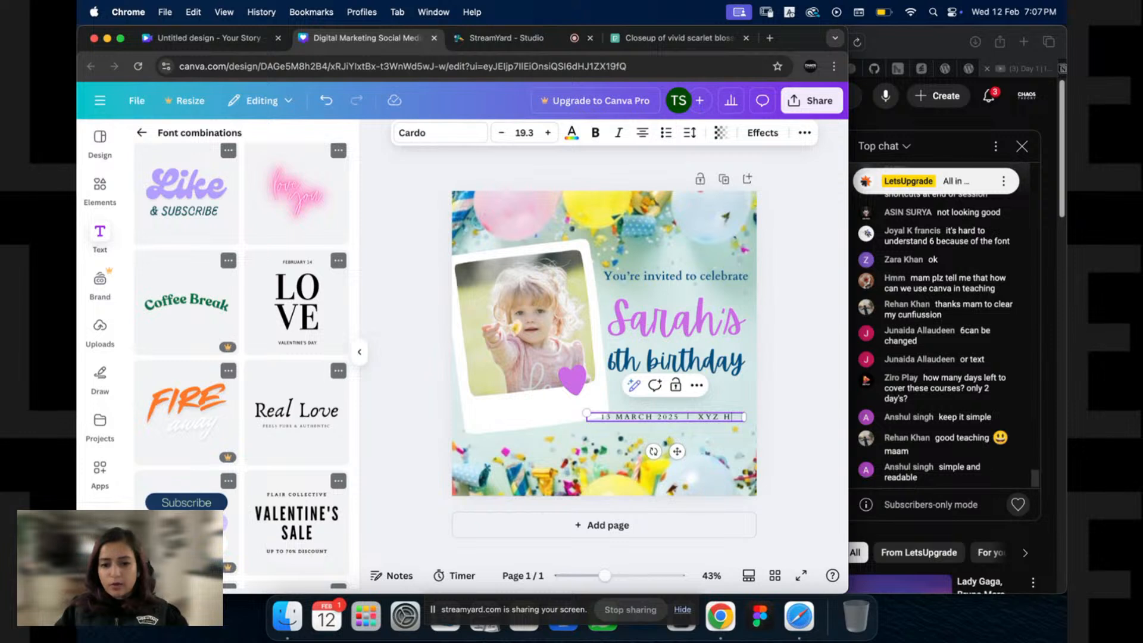
key(BackSpace)
text(CA)
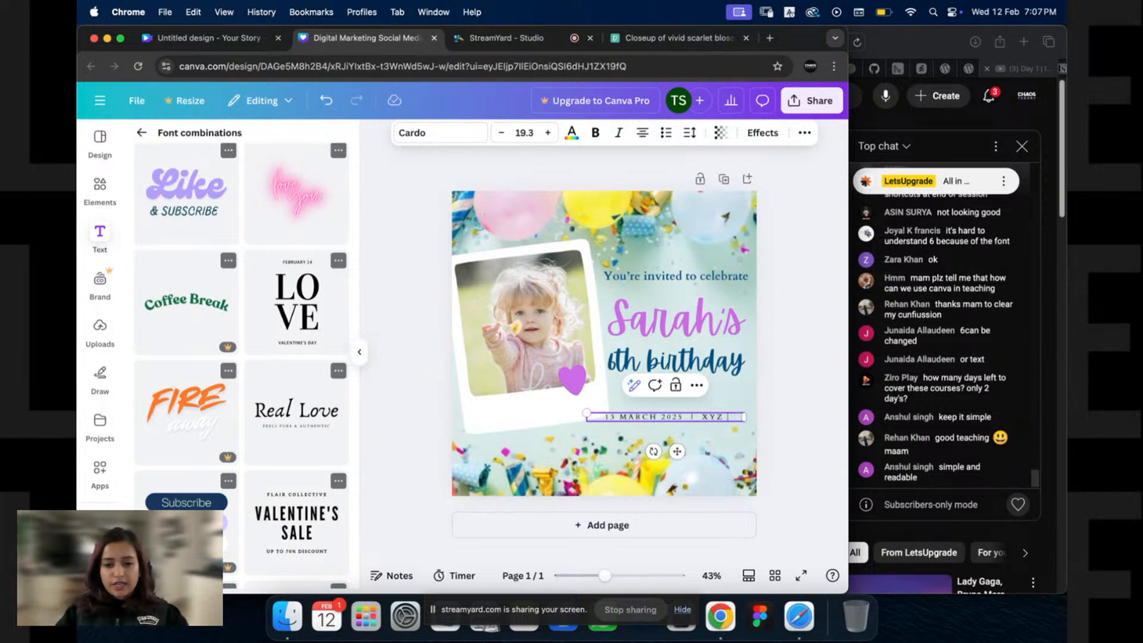
text(FE)
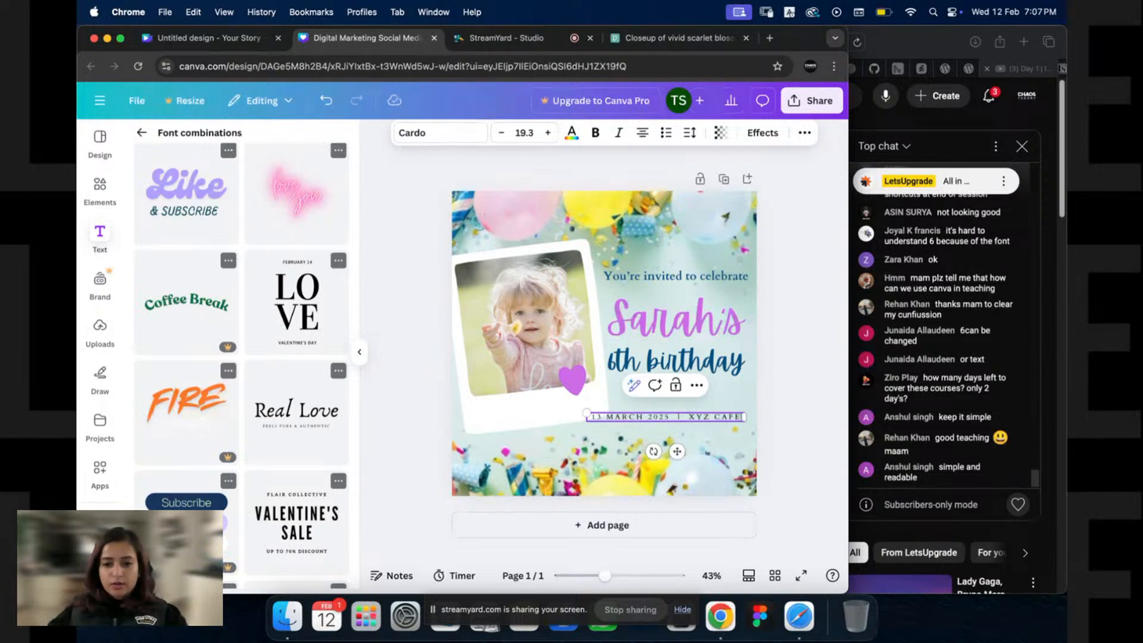
key(BackSpace)
key(Return)
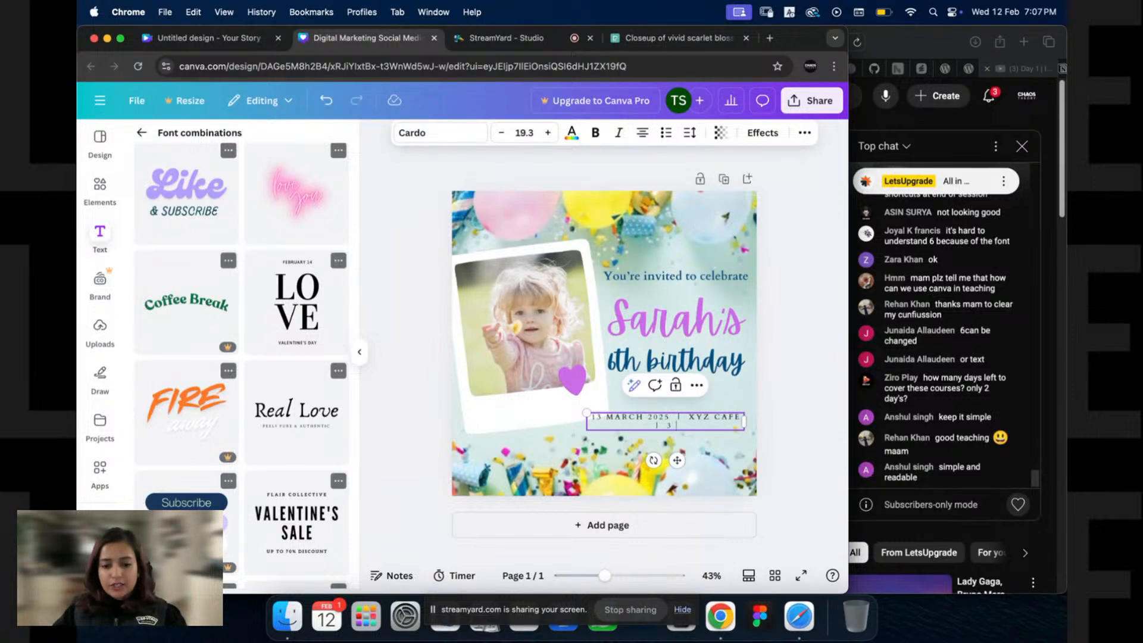
key(Escape)
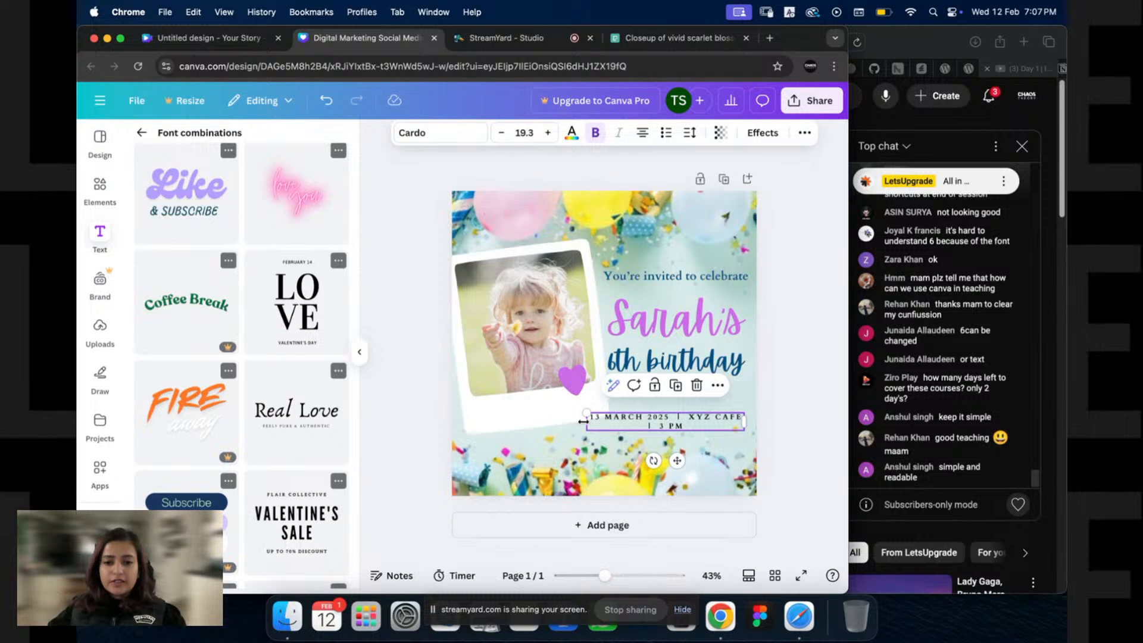
Step: Widen the event details line to a single row and center it below the photo, above the confetti
drag(583, 421, 540, 416)
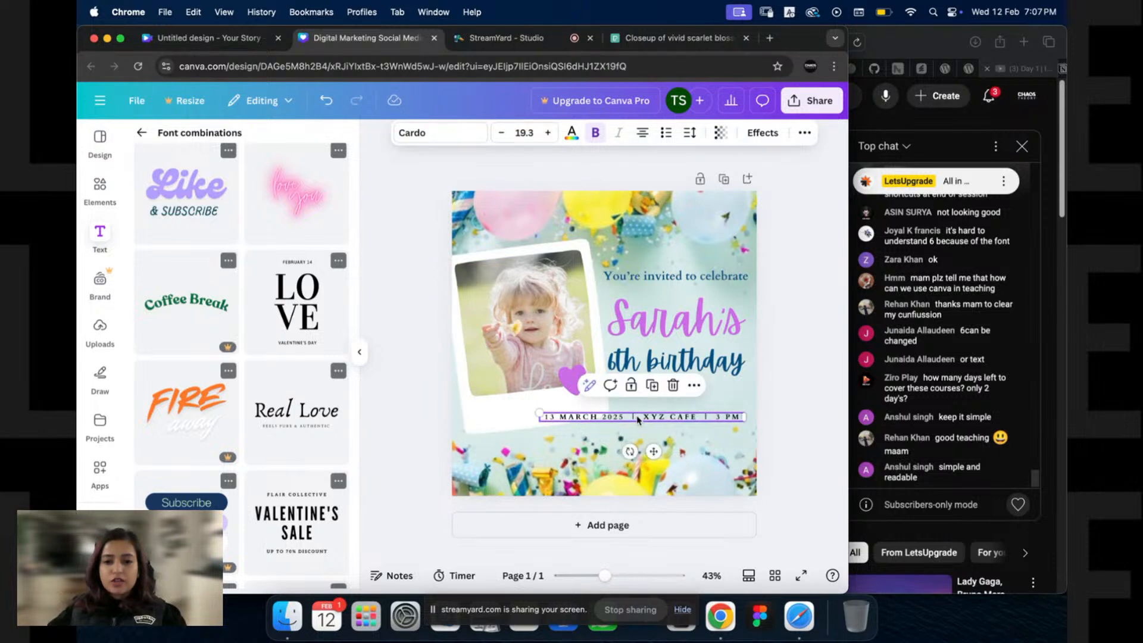
drag(637, 420, 598, 453)
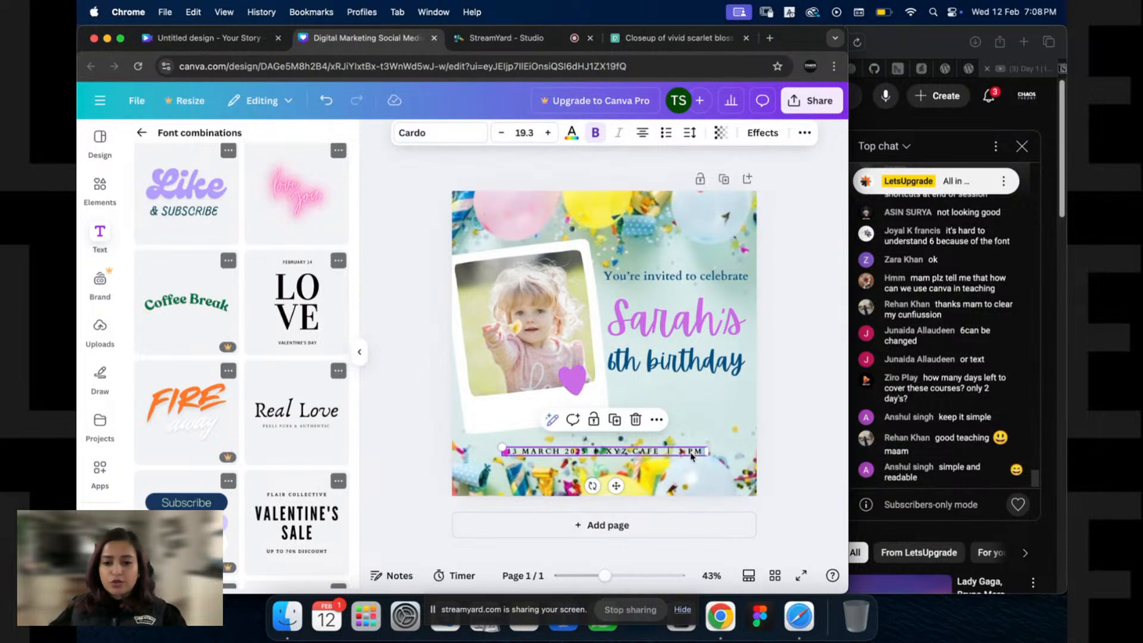
key(super+z)
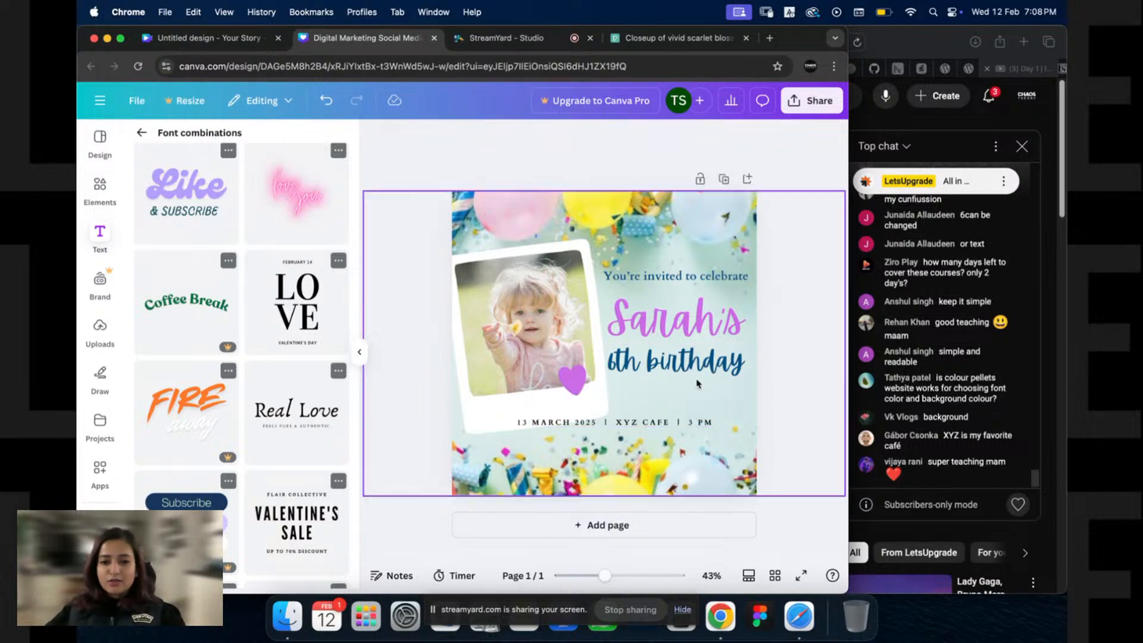
click(793, 361)
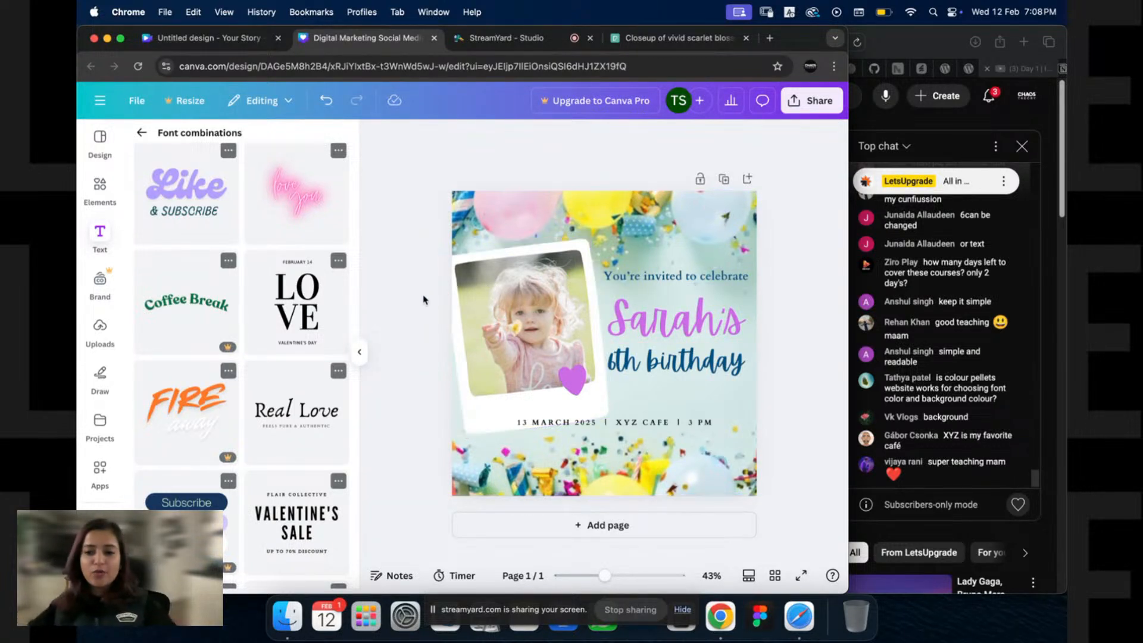
drag(409, 249, 776, 451)
click(778, 289)
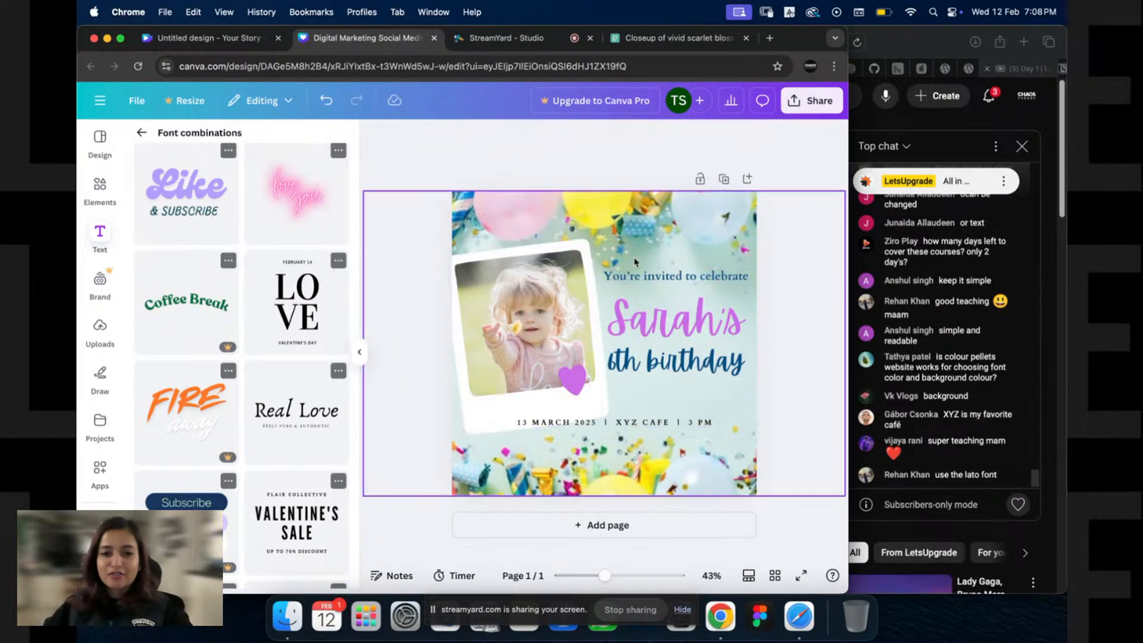
drag(540, 324, 530, 295)
key(super+z)
Step: Select the child's photo with its polaroid frame, enlarge and straighten them, and place them in the card's upper-left corner
drag(404, 248, 524, 411)
drag(482, 378, 483, 359)
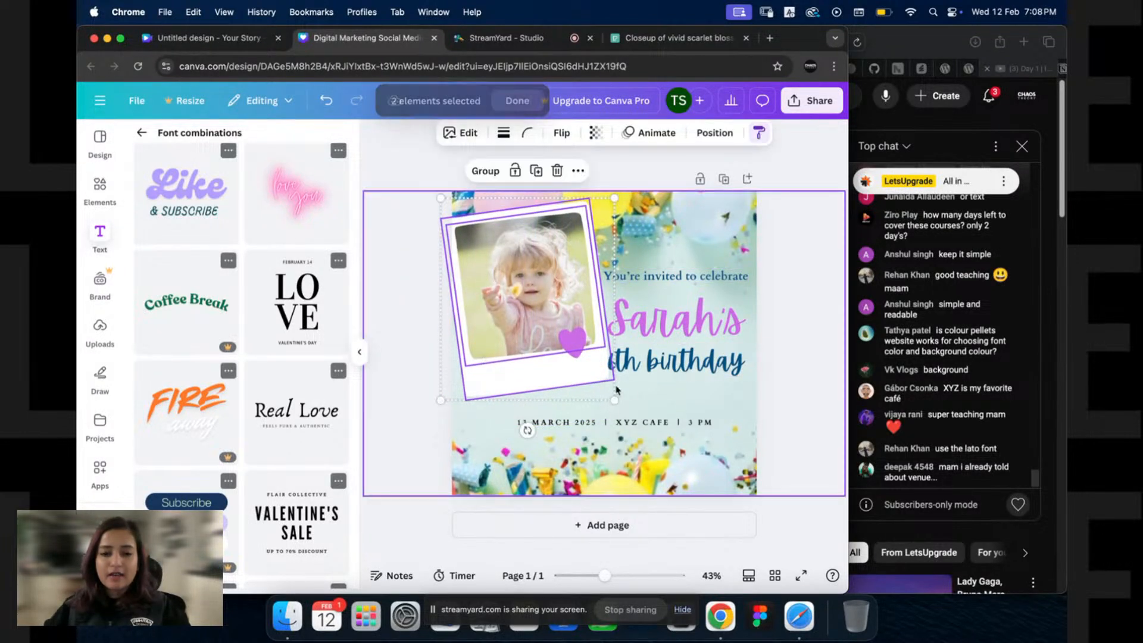
drag(615, 400, 624, 411)
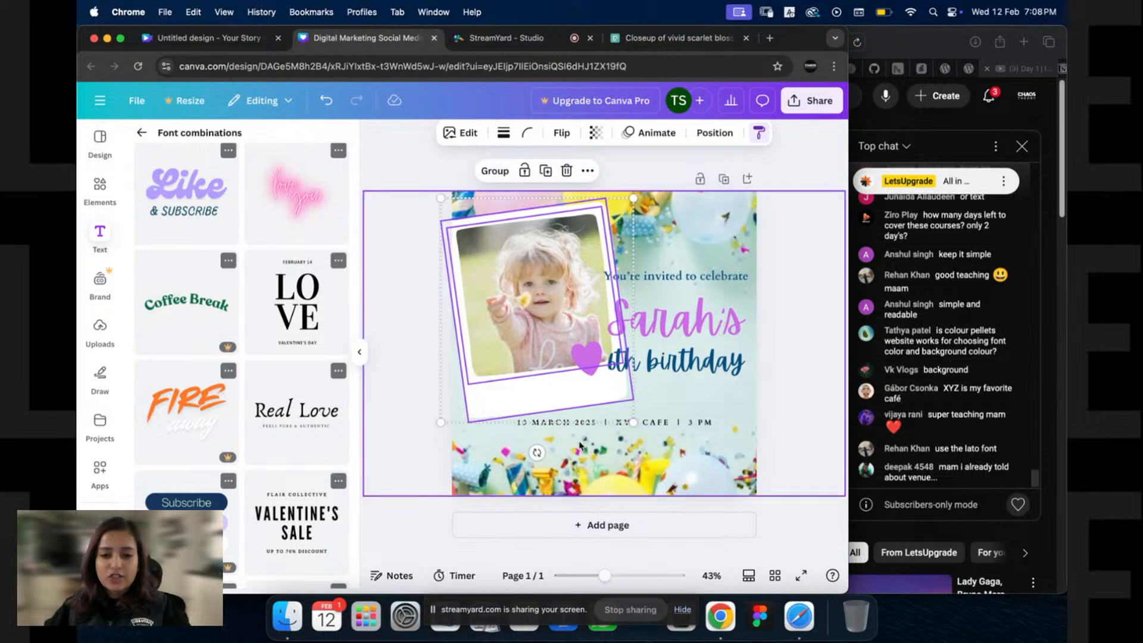
drag(538, 452, 520, 462)
drag(528, 345, 507, 321)
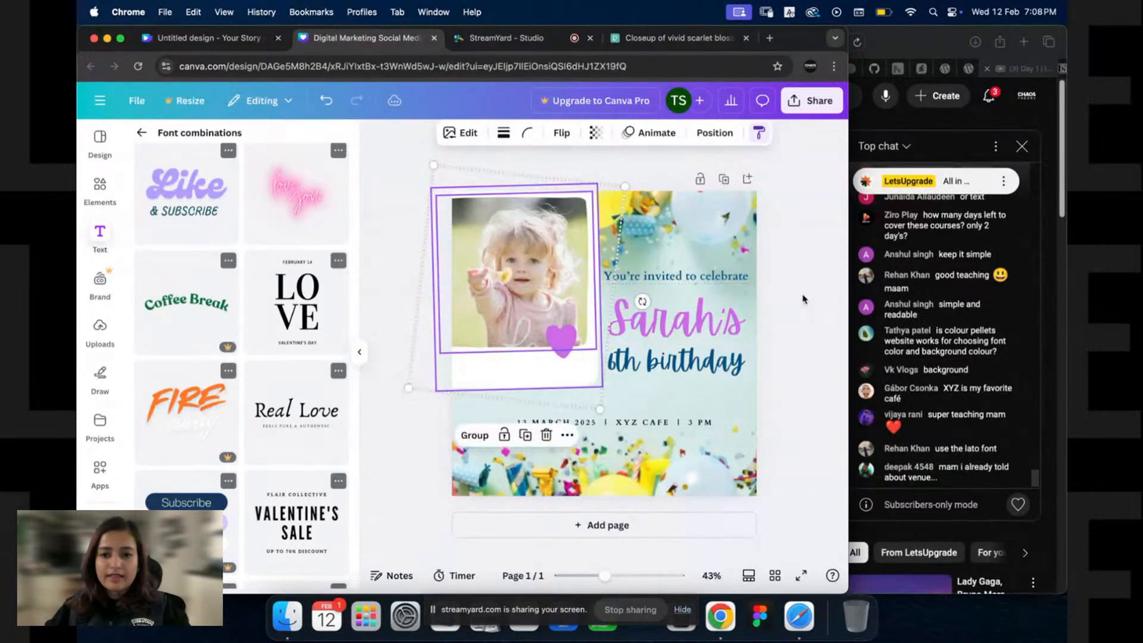
Step: Move the event details line slightly up and enlarge its text to size 22.5
click(806, 301)
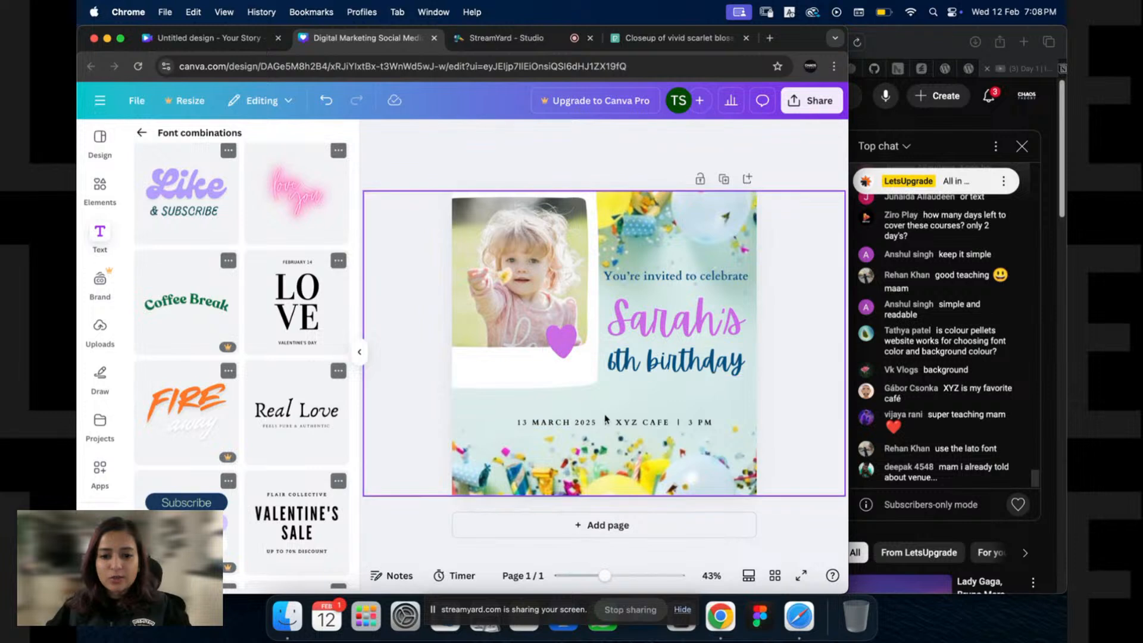
drag(608, 420, 601, 407)
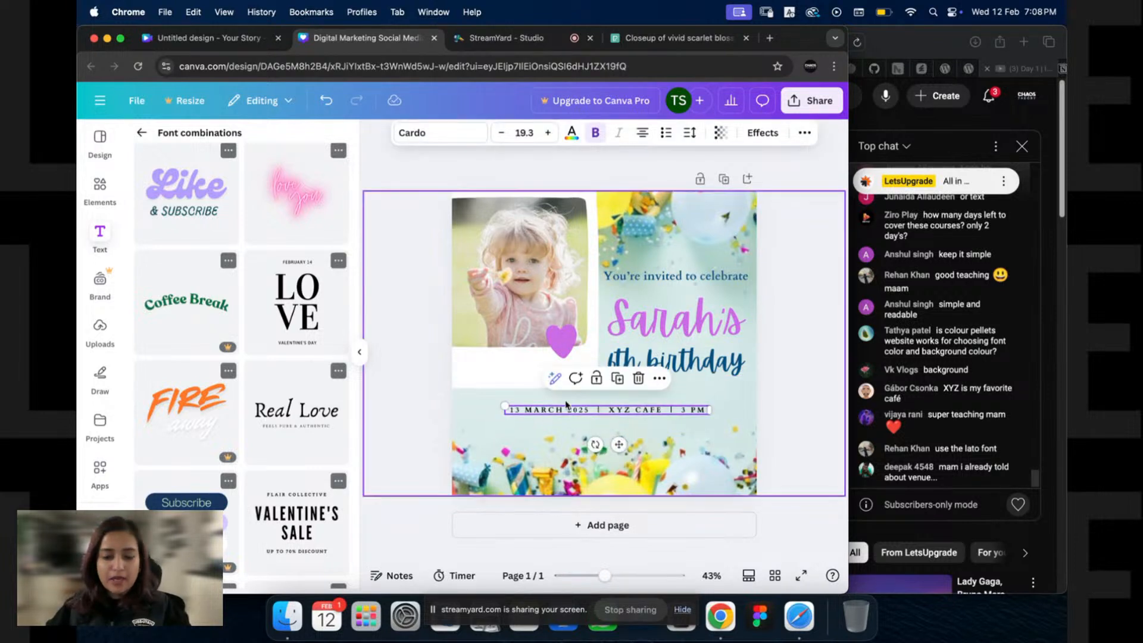
drag(710, 415, 745, 421)
Step: Bring "6th birthday" closer beneath the child's name, group the two text lines and shift the group slightly up
click(713, 360)
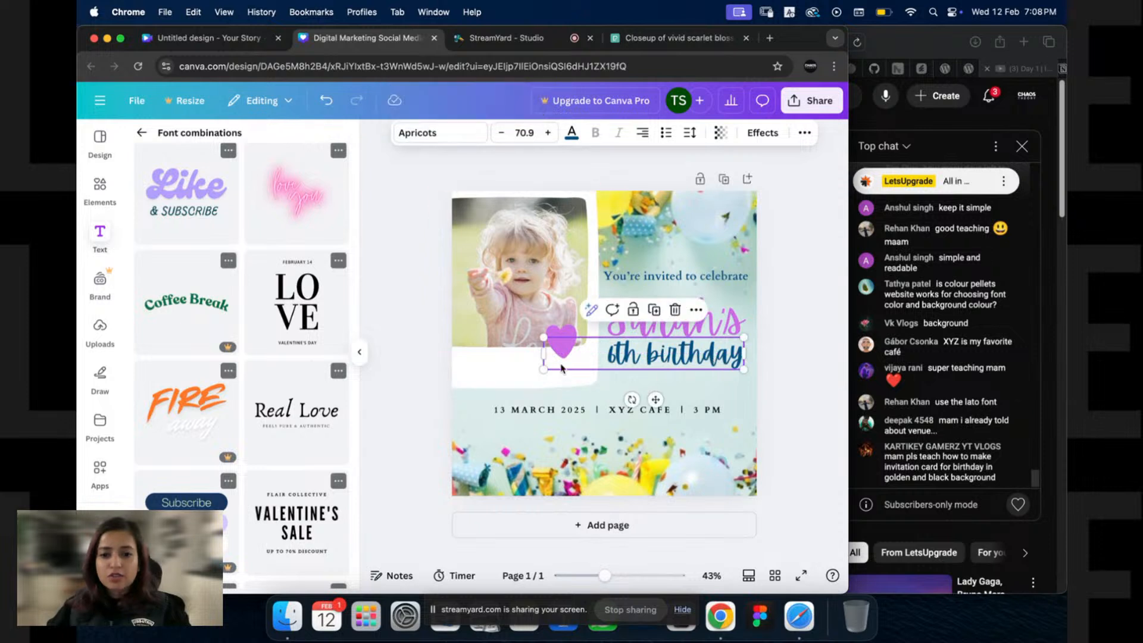
click(678, 327)
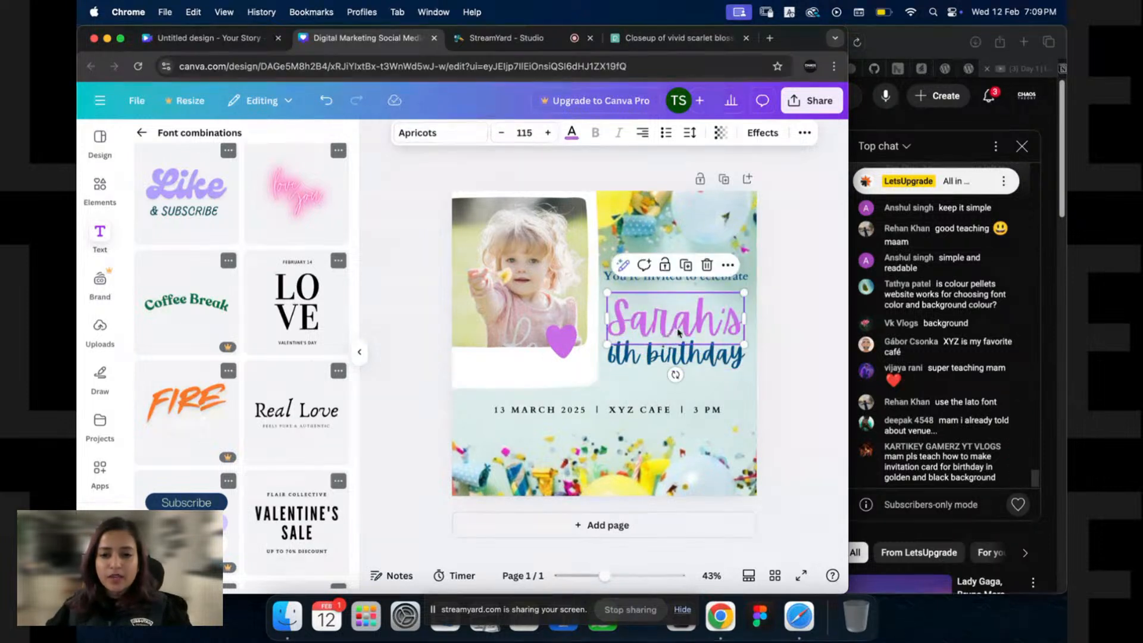
click(694, 360)
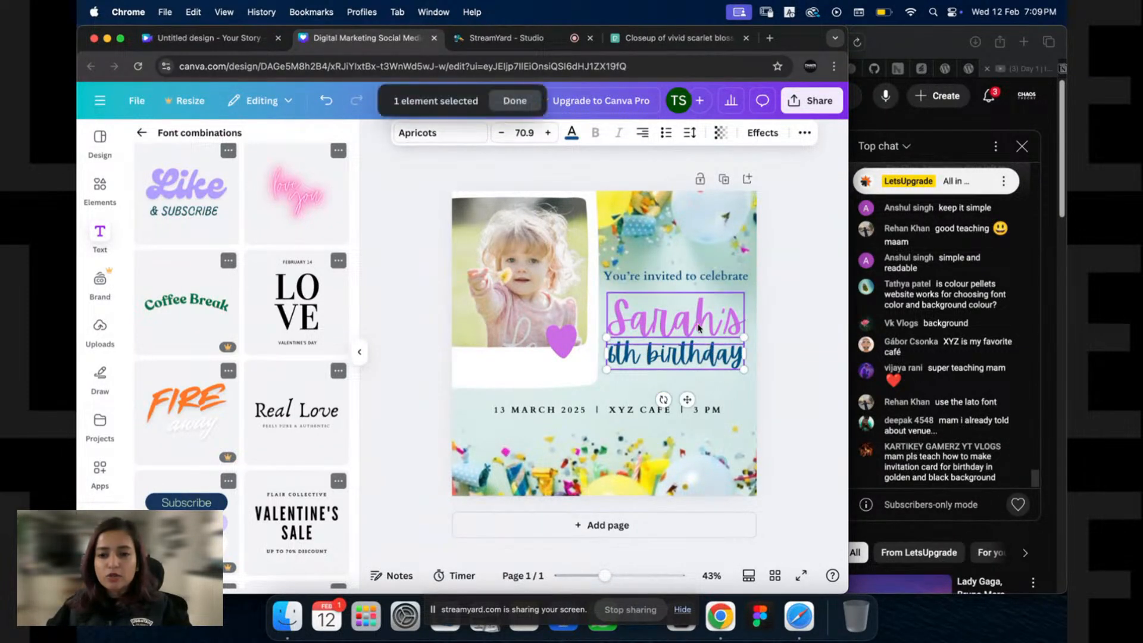
shift+click(720, 329)
click(637, 262)
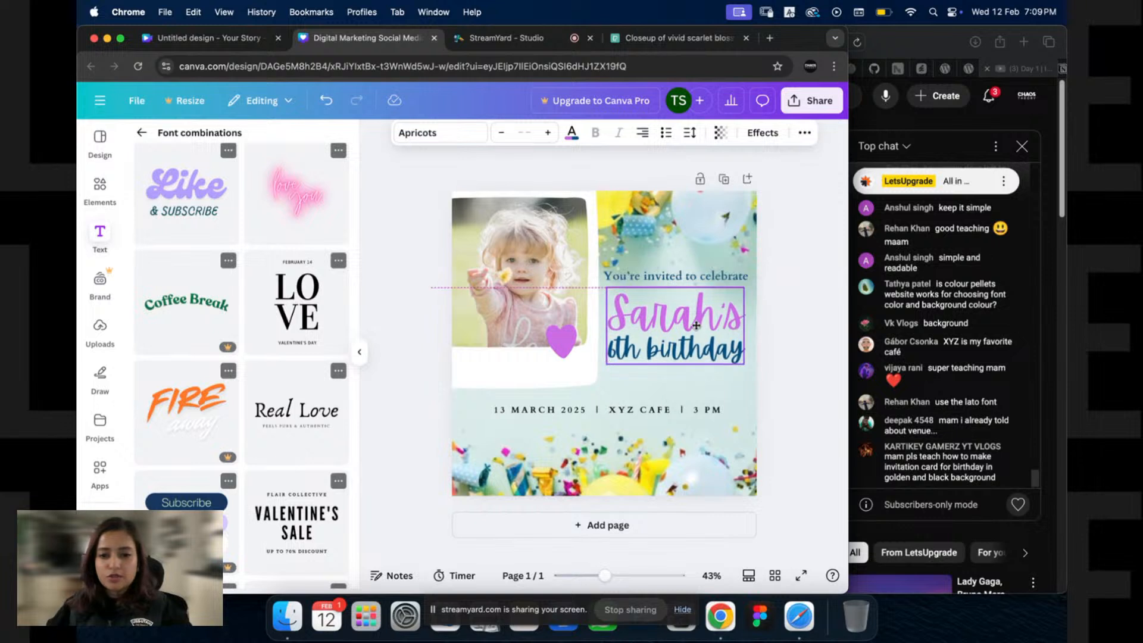
click(784, 287)
Step: Move the "You're invited to celebrate" line closer to the child's name and narrow its text box to fit the words
click(723, 276)
drag(722, 276, 726, 279)
click(574, 280)
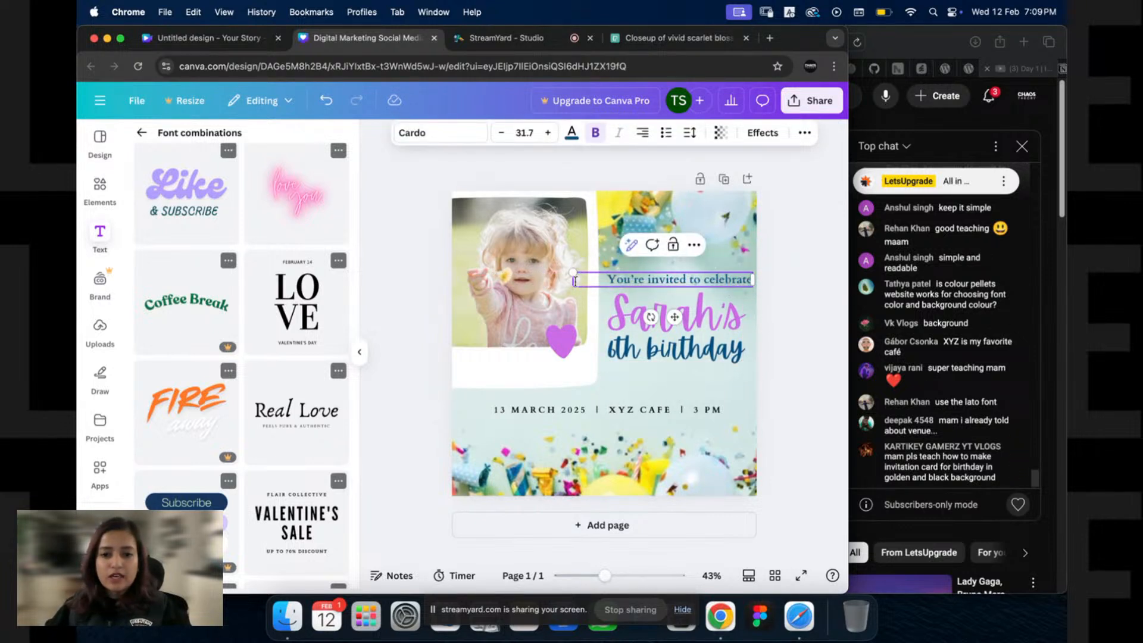
click(771, 302)
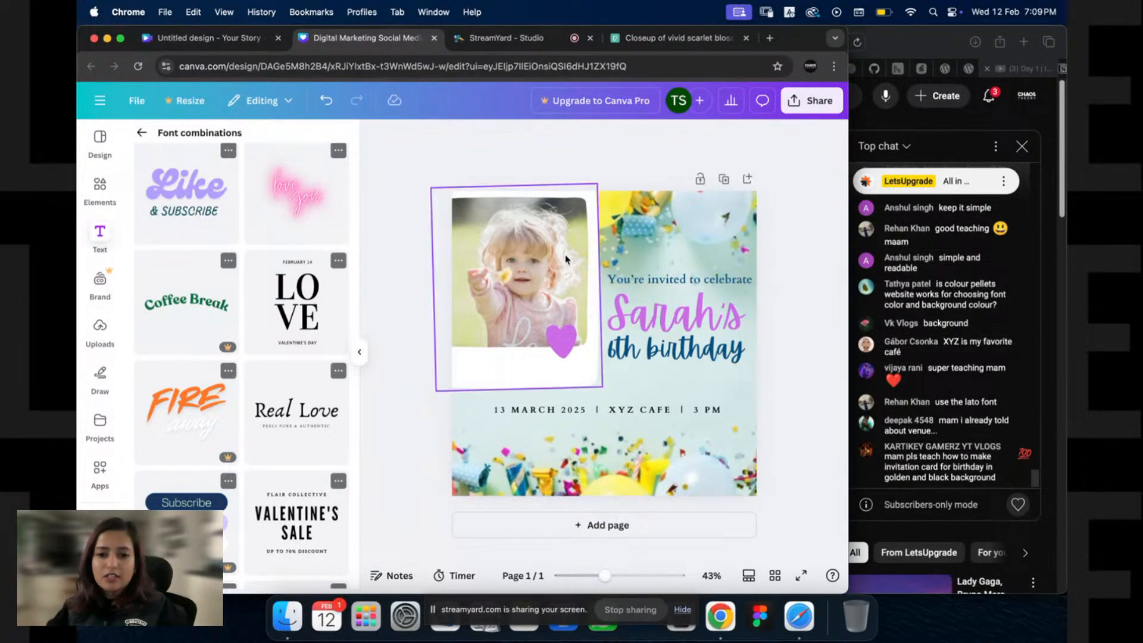
Step: Enlarge the event details line to text size 24.3 and place it slightly lower, centered on the card
click(626, 409)
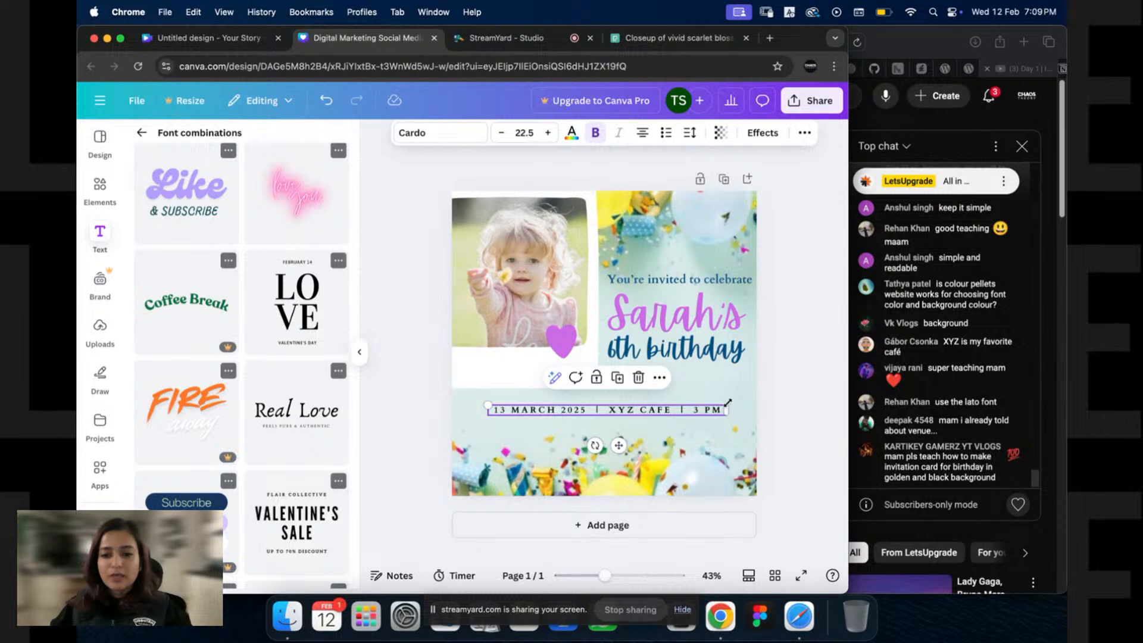
mouse_move(730, 403)
mouse_down()
mouse_move(738, 399)
mouse_move(714, 413)
mouse_up()
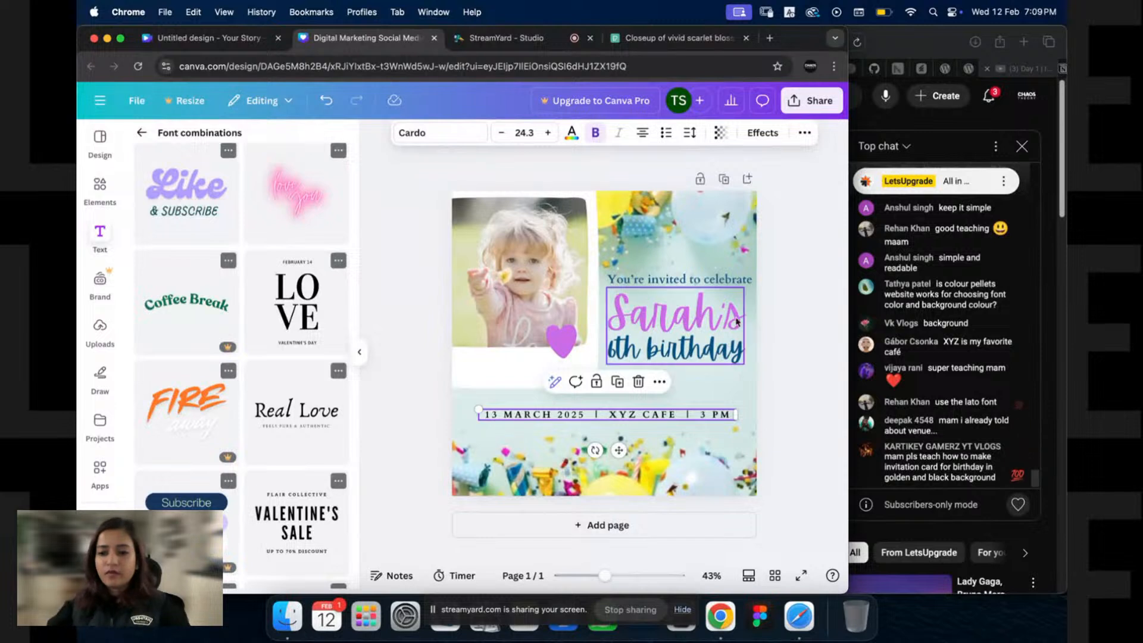
click(776, 395)
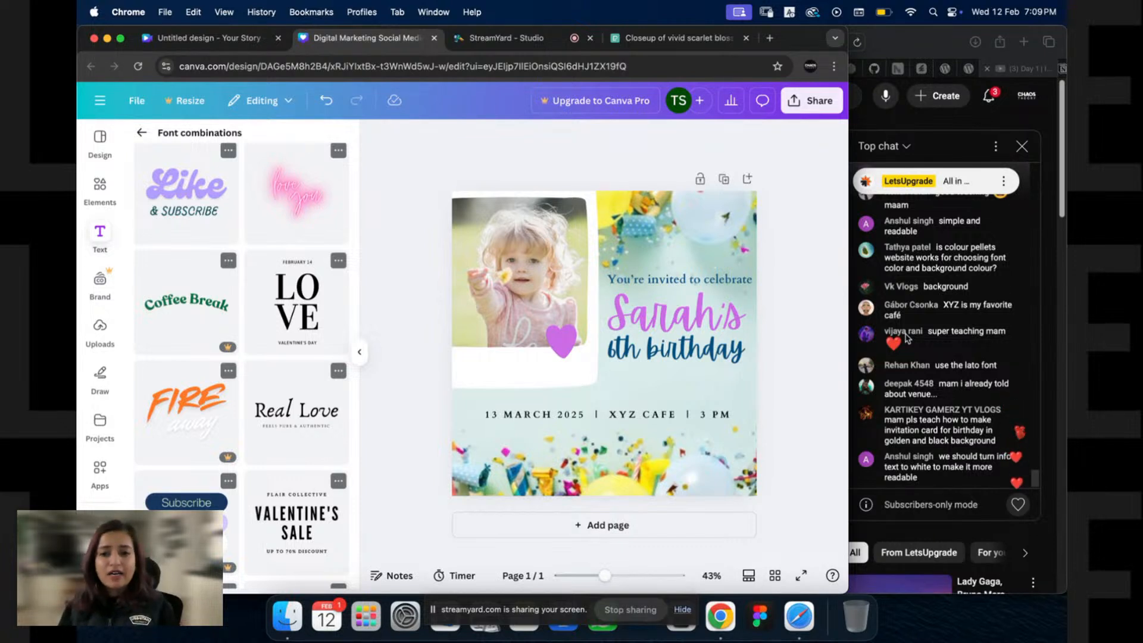
Step: Group the child's photo with its polaroid frame and heart, tilt the group slightly counterclockwise and move it down
drag(410, 231, 569, 357)
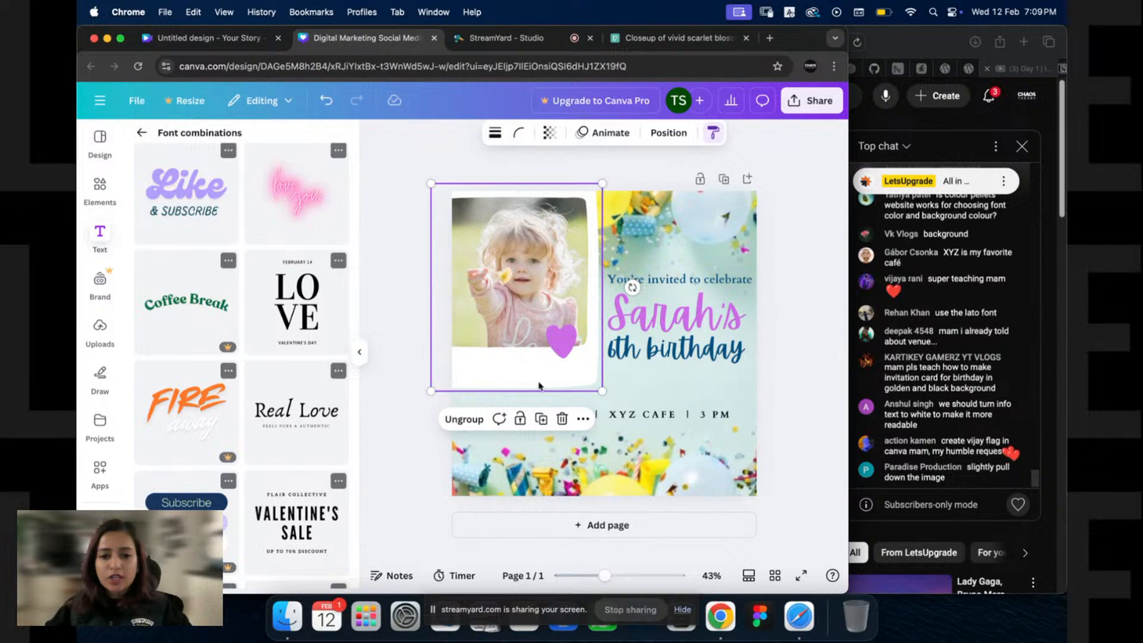
drag(633, 287, 638, 277)
drag(573, 298, 565, 317)
Step: Nudge the event details line down below the tilted photo and shift the "You're invited to celebrate" line slightly up and left
click(651, 419)
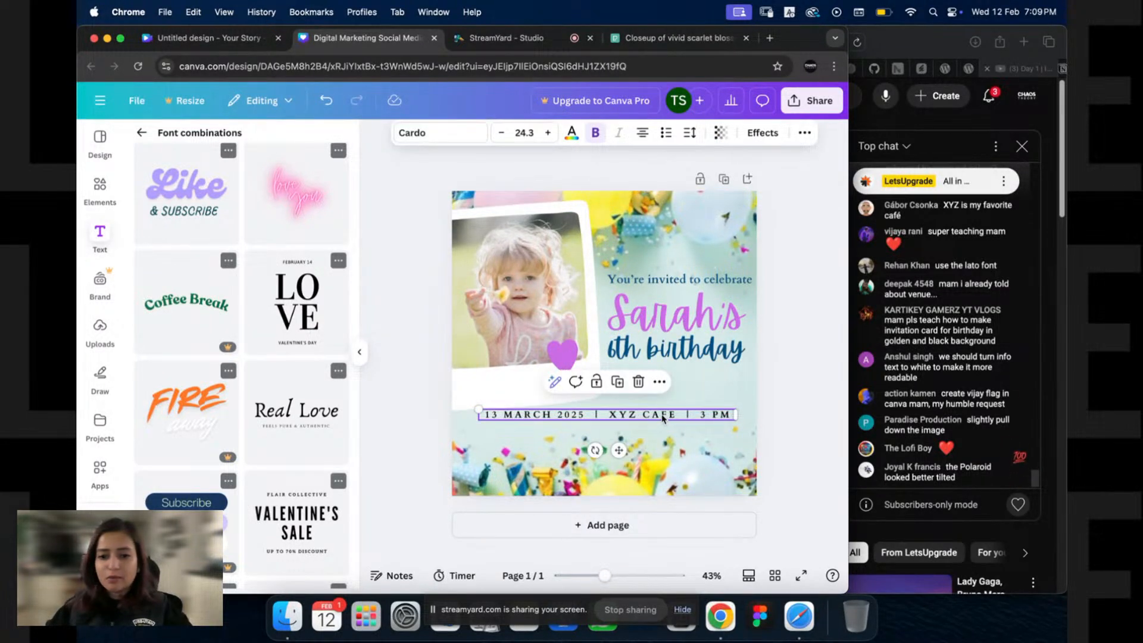
drag(663, 419, 662, 424)
click(763, 339)
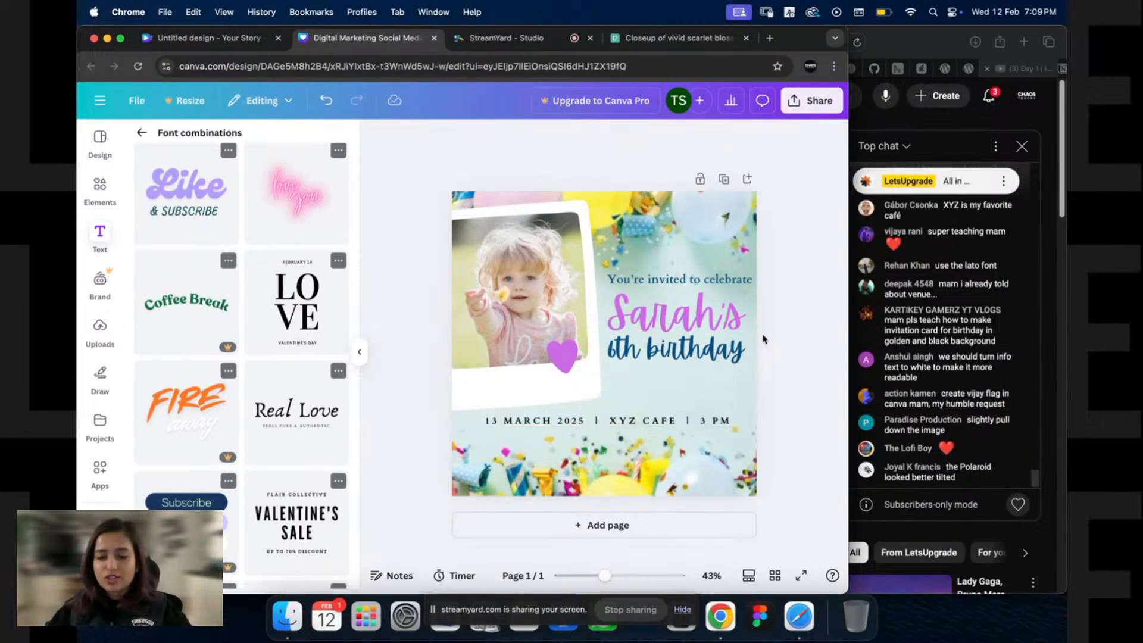
drag(708, 281, 707, 277)
click(798, 279)
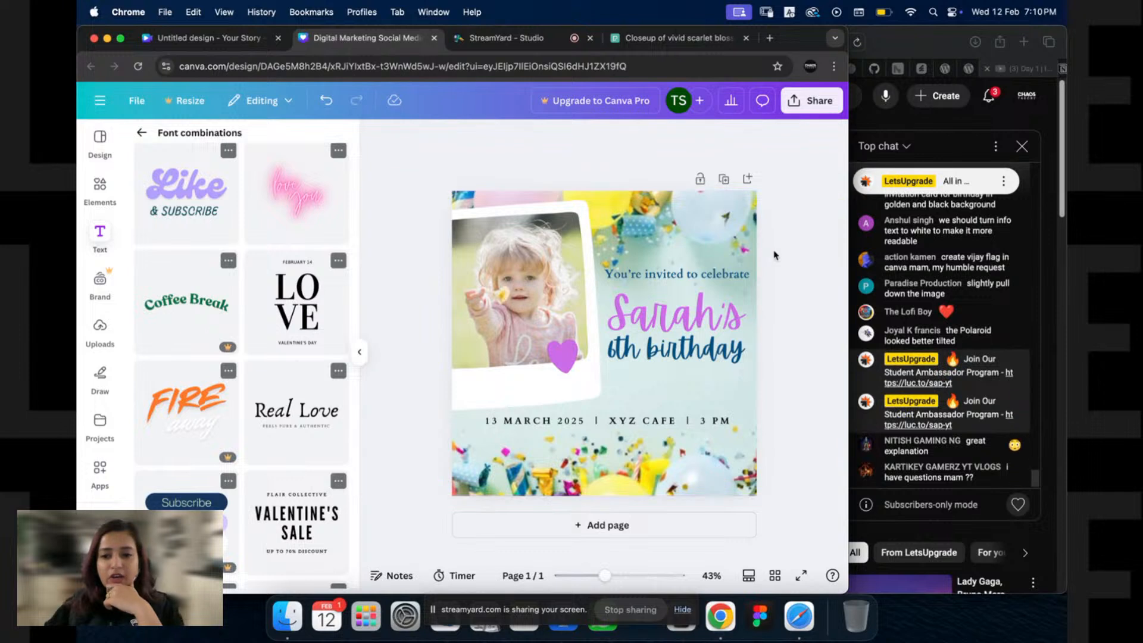
Step: Apply the Scrapbook animation, playing on enter, to the grouped polaroid photo
click(552, 306)
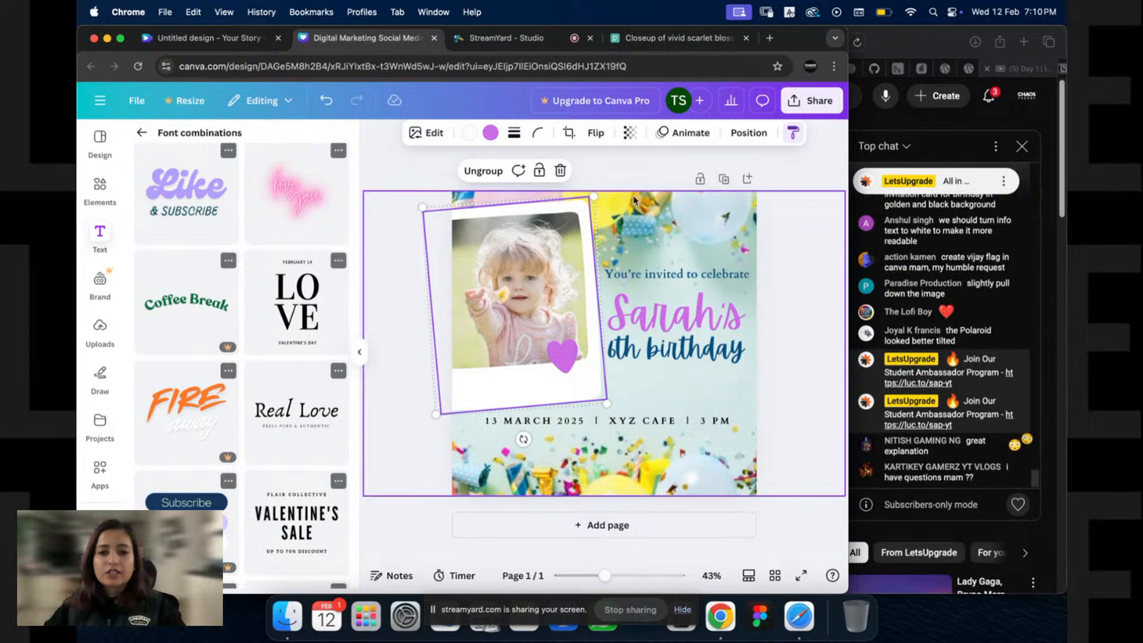
click(688, 134)
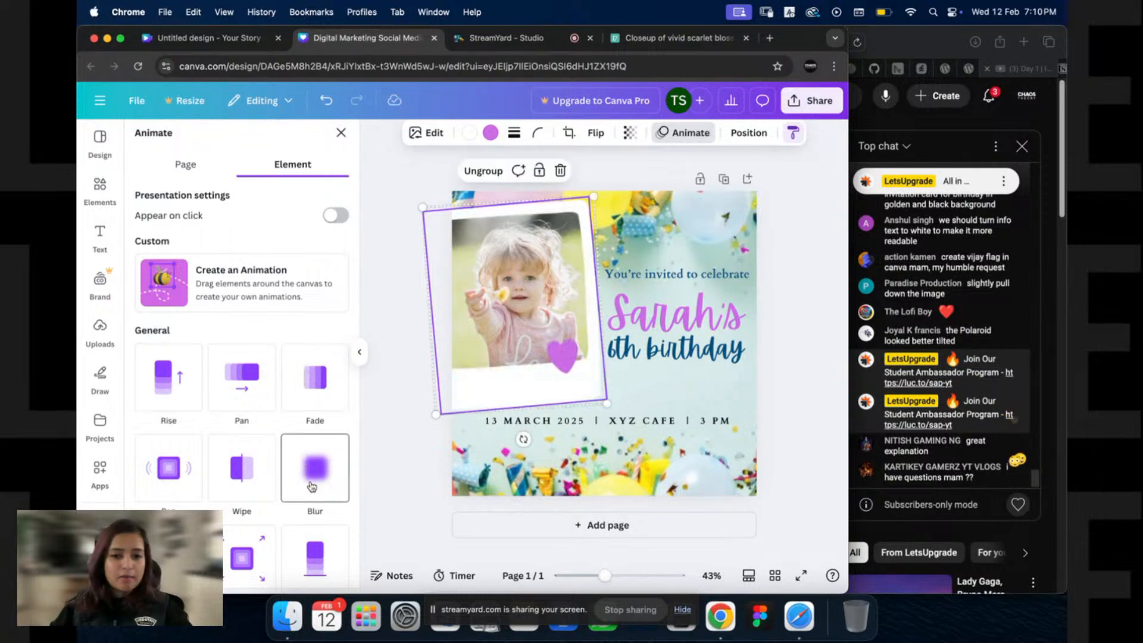
scroll(274, 416, down, 3)
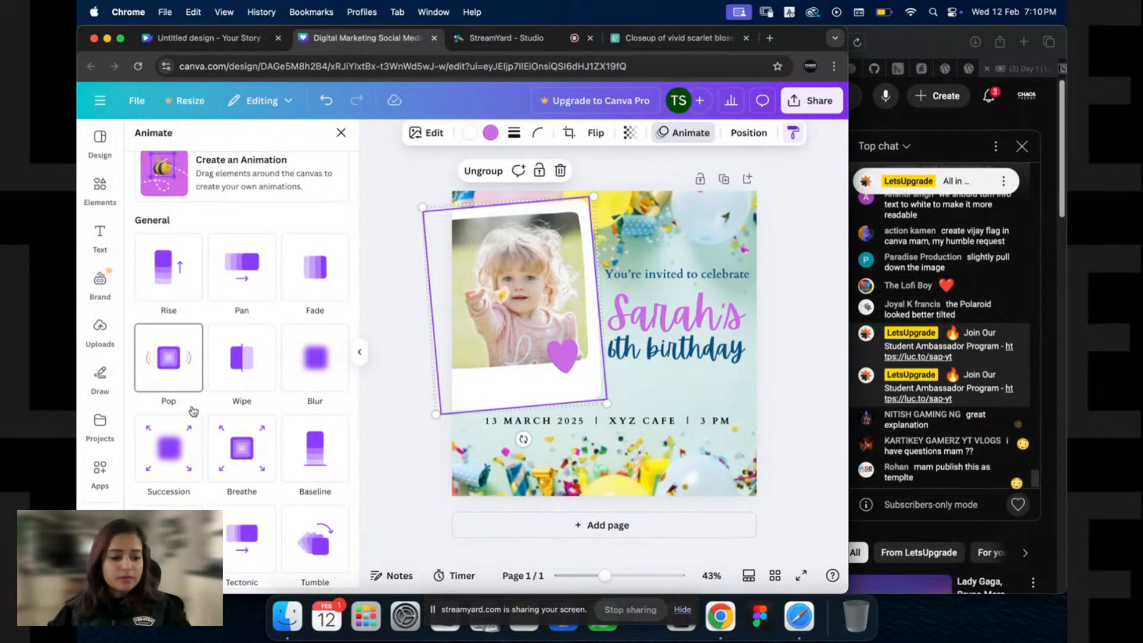
scroll(262, 376, down, 4)
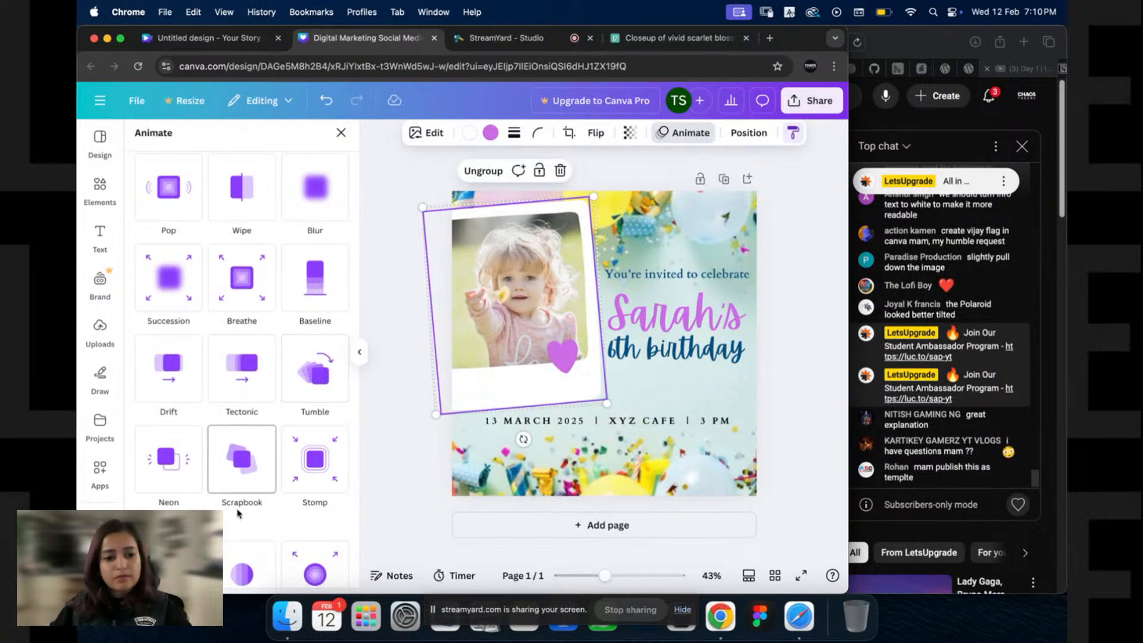
scroll(243, 458, down, 3)
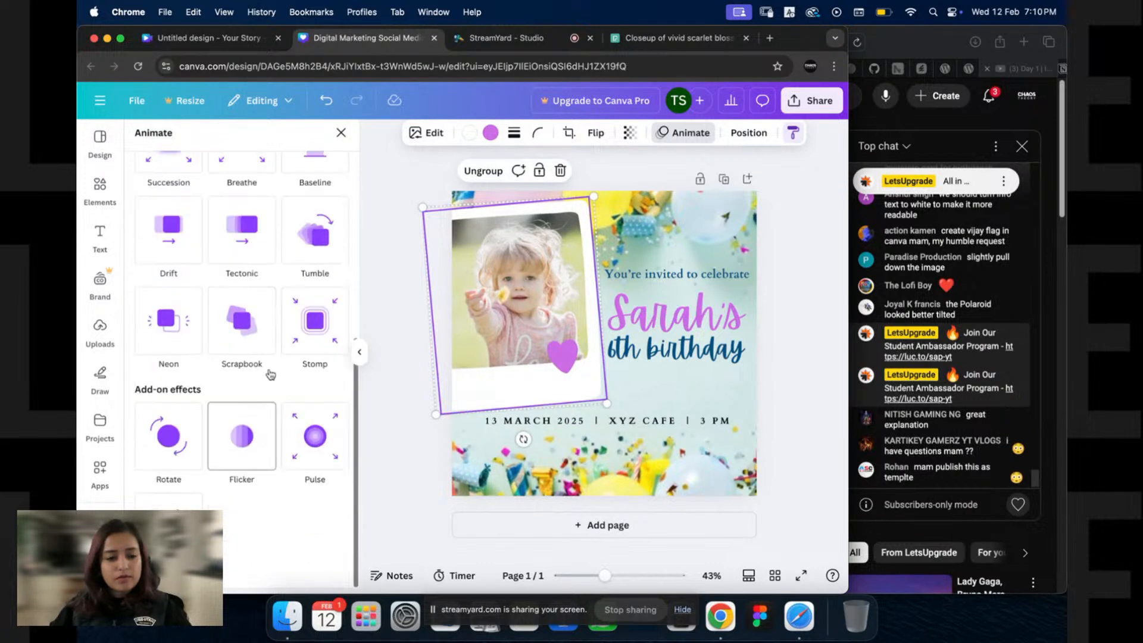
click(245, 320)
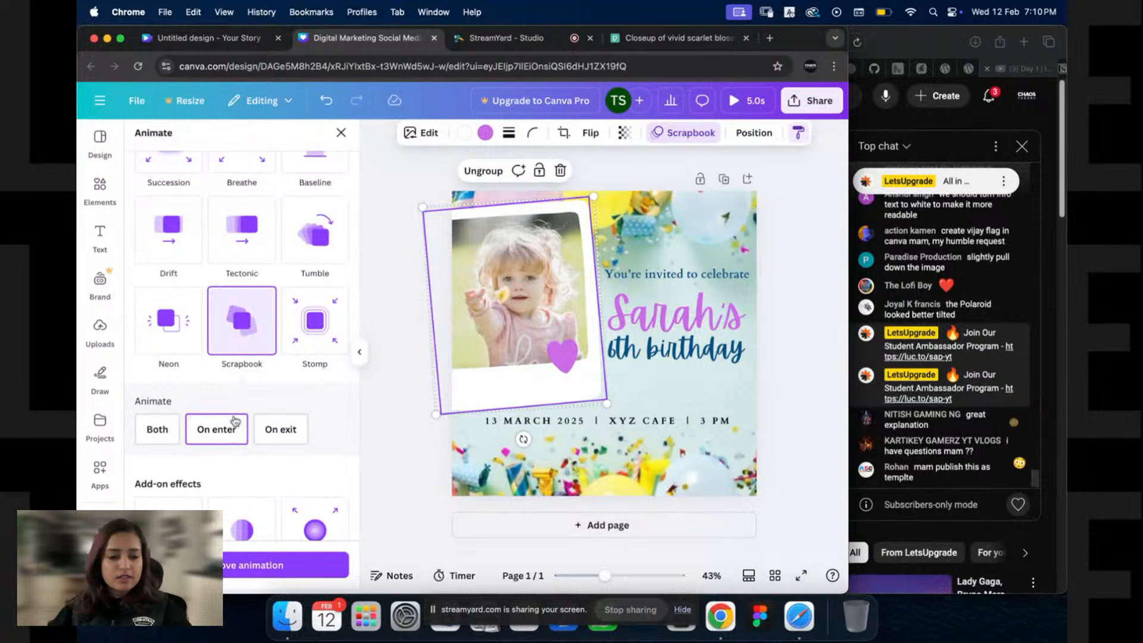
scroll(214, 411, down, 3)
scroll(262, 375, up, 3)
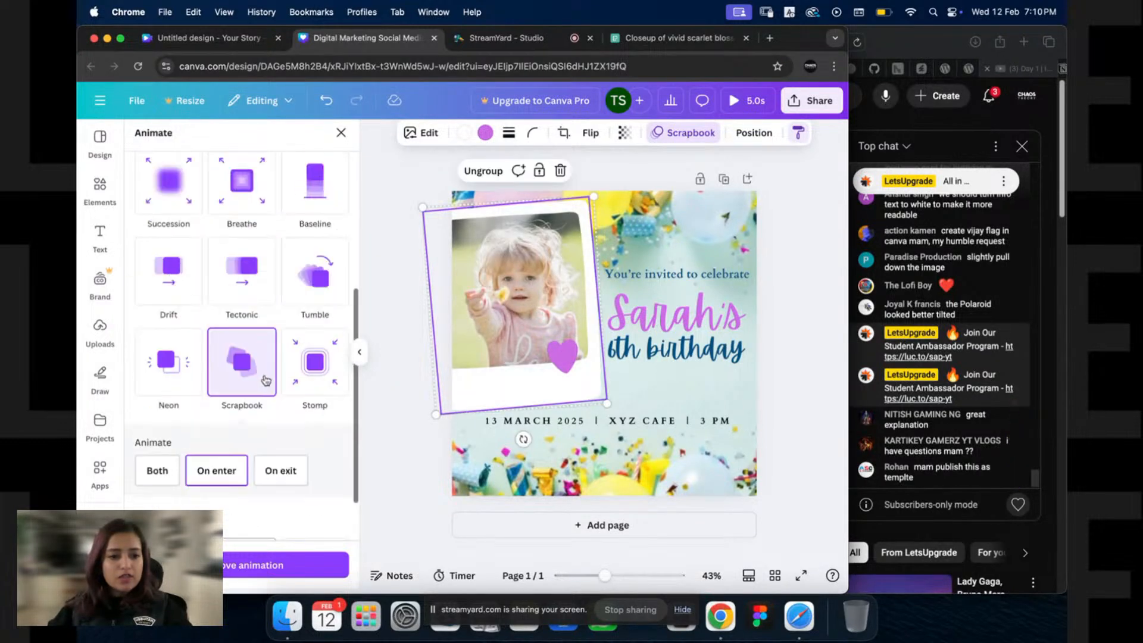
scroll(266, 381, down, 3)
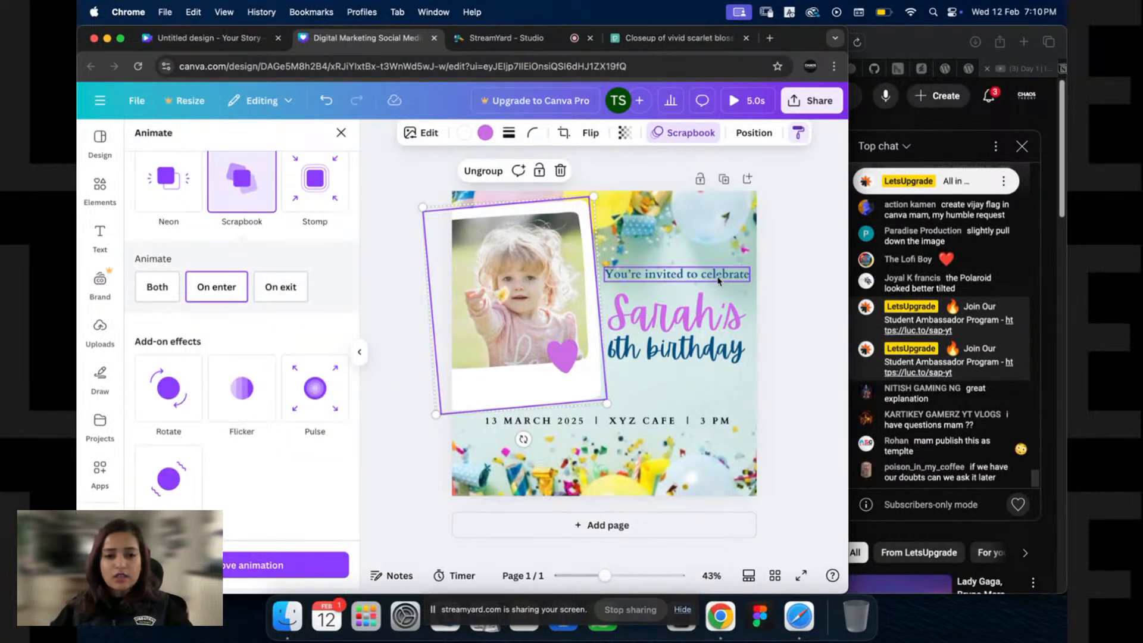
scroll(268, 285, up, 2)
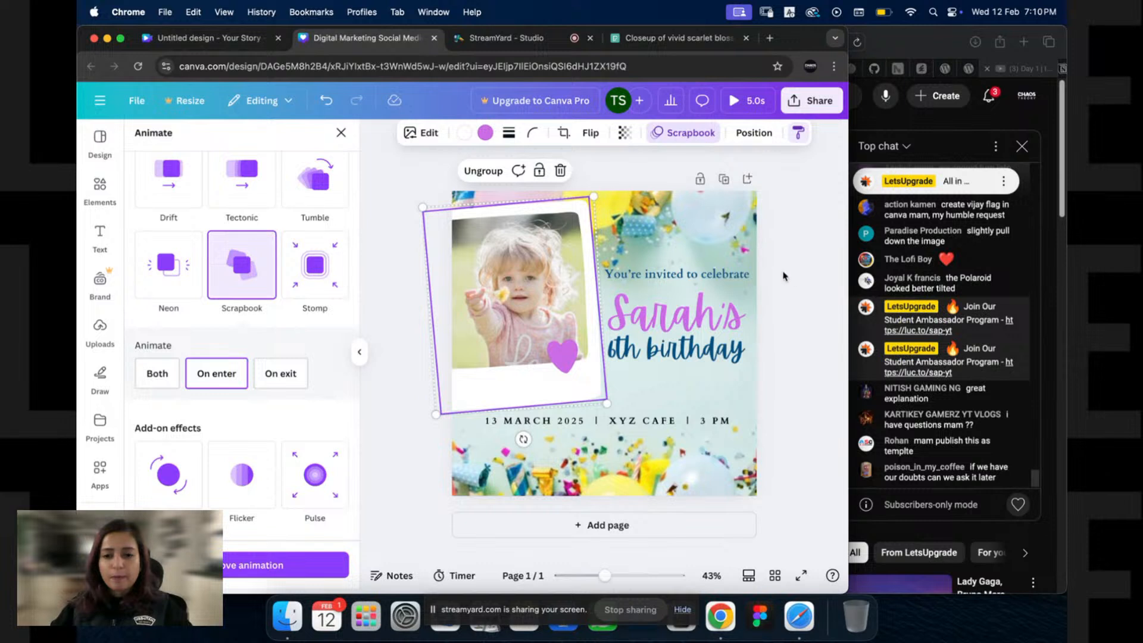
click(704, 285)
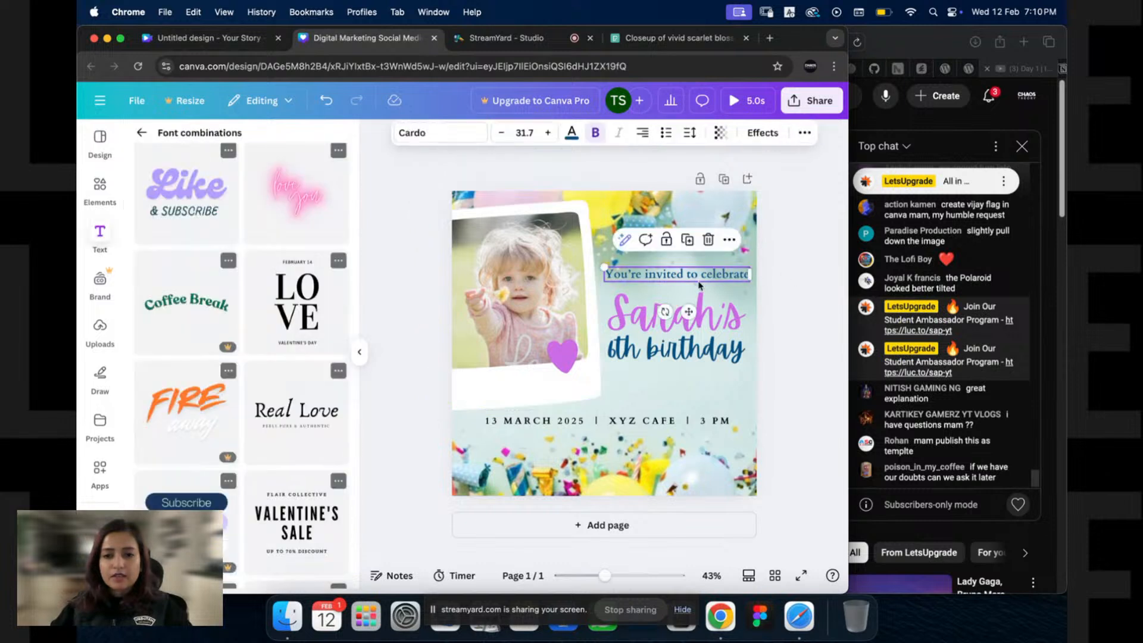
shift+click(717, 322)
click(781, 305)
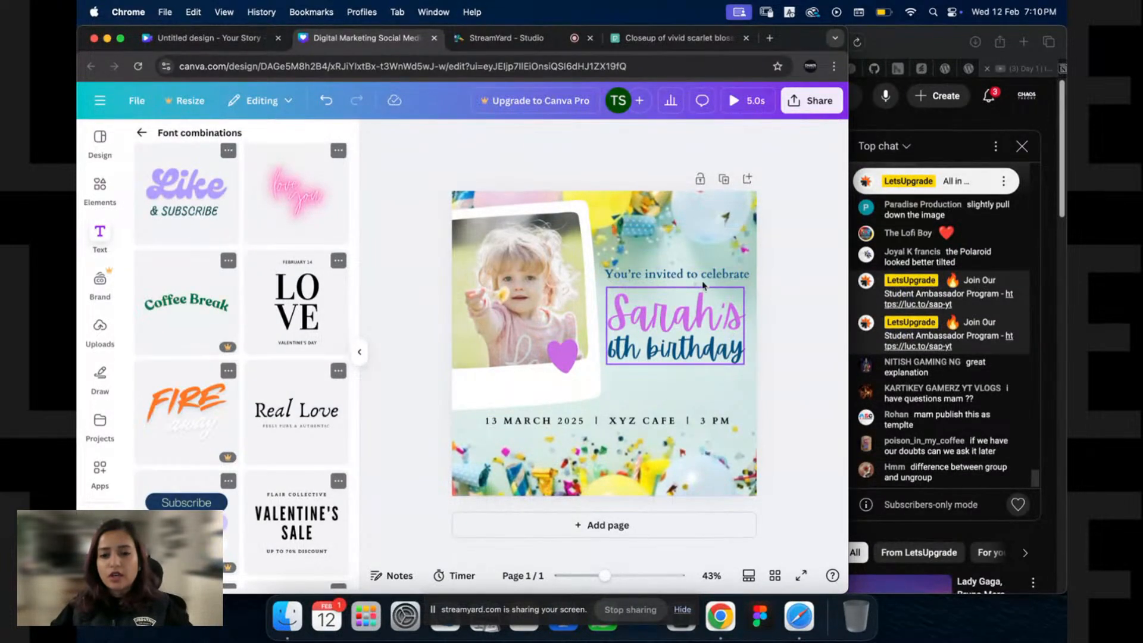
Step: Apply the Ascend text animation, playing on enter, to the "You're invited to celebrate" line
click(703, 276)
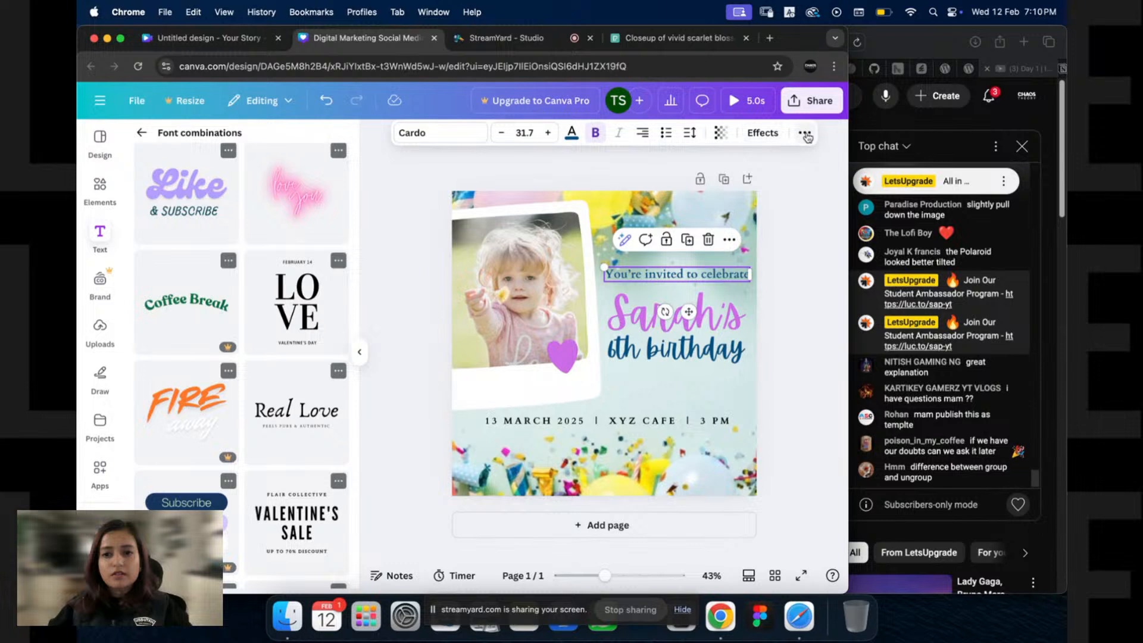
click(805, 133)
click(700, 161)
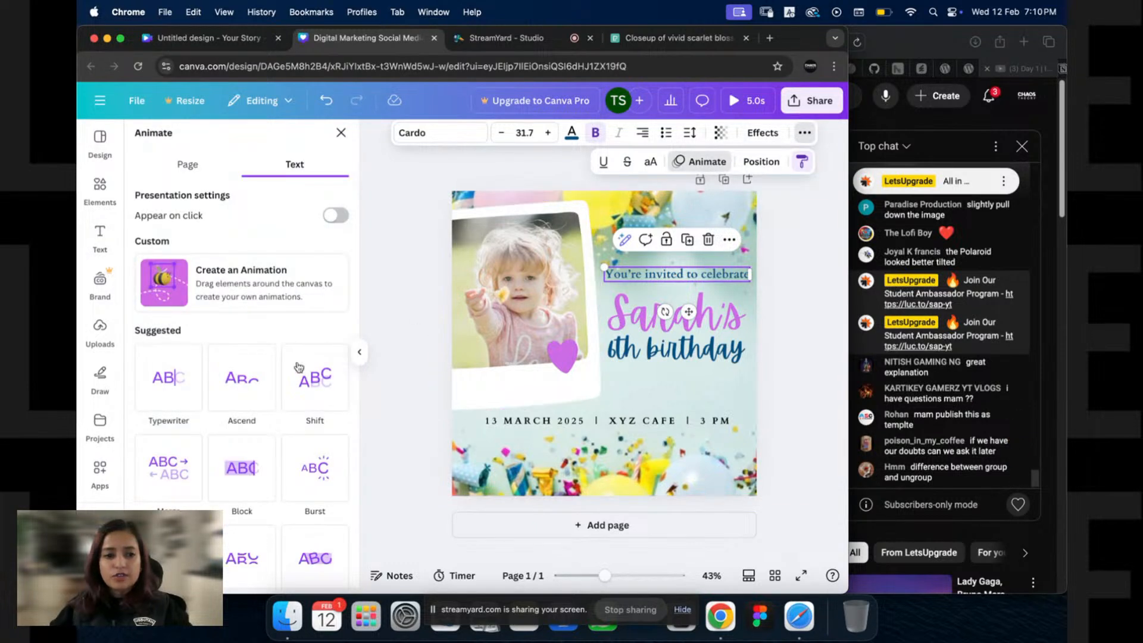
click(238, 397)
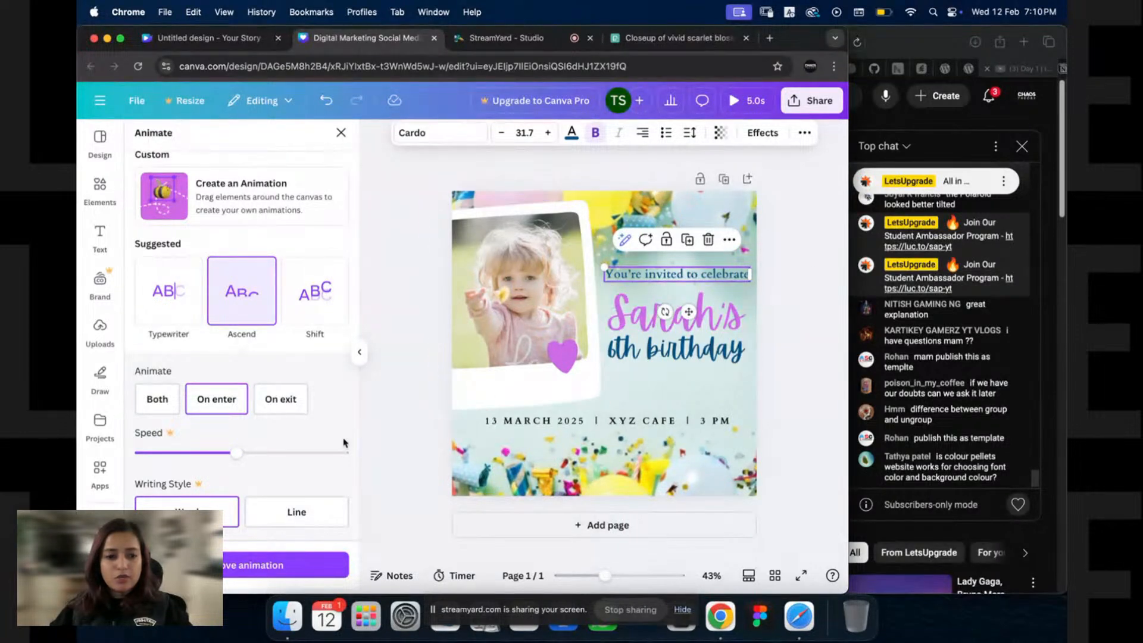
click(702, 318)
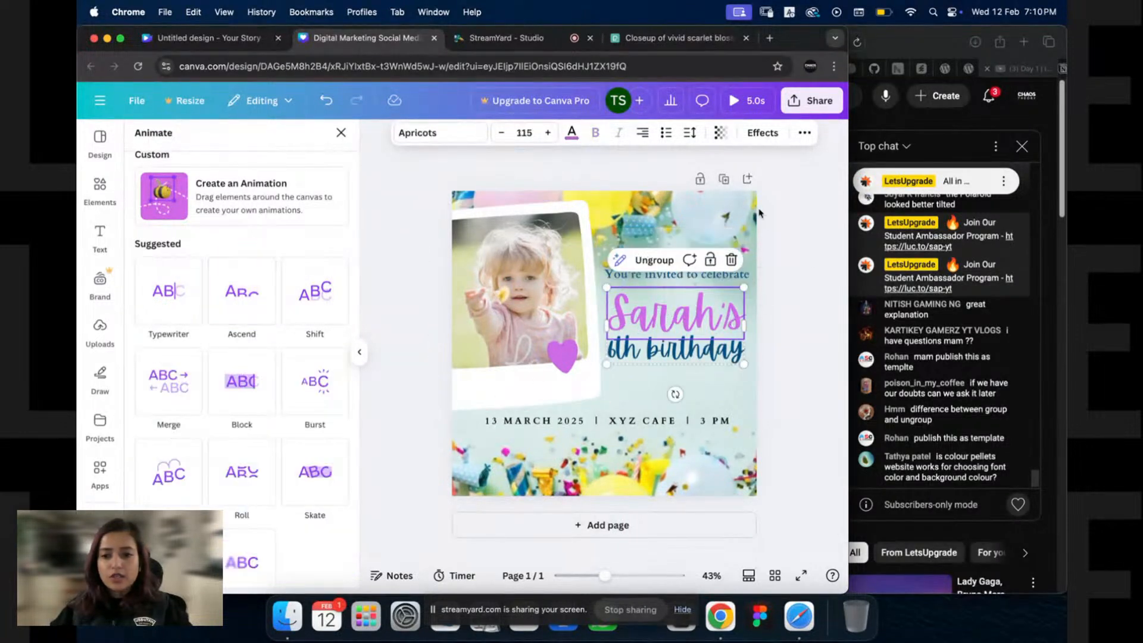
click(763, 132)
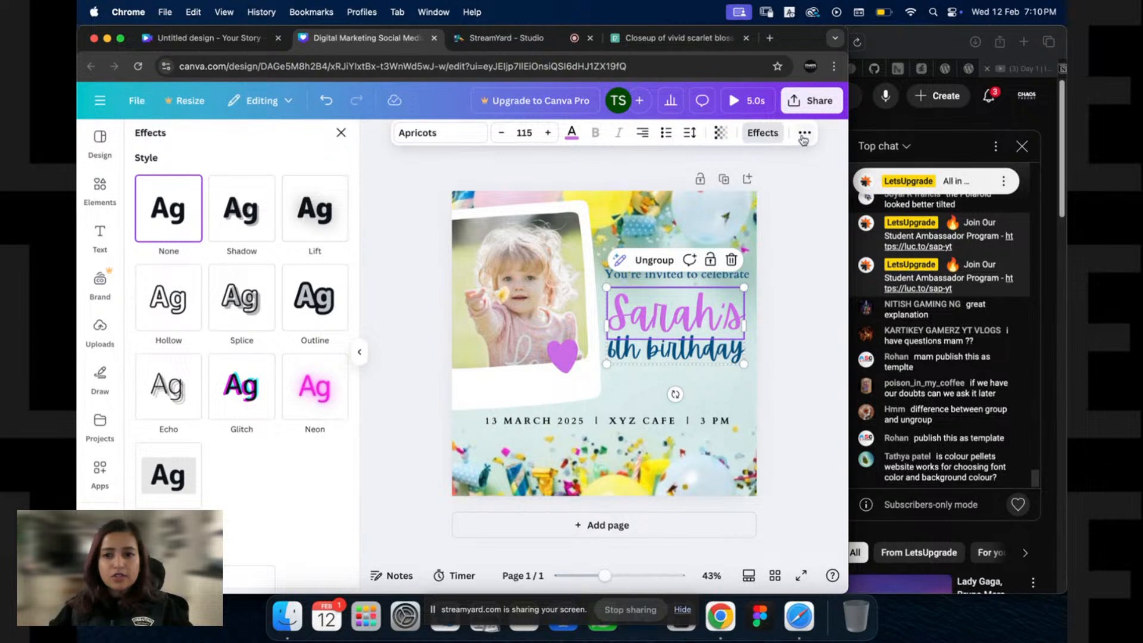
click(768, 136)
click(804, 133)
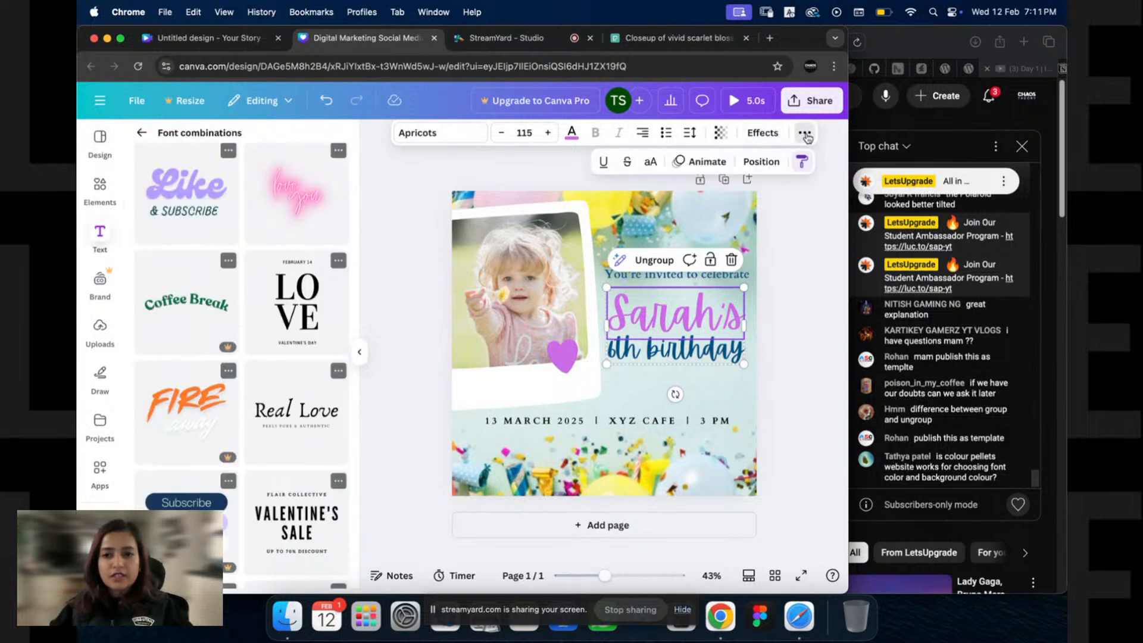
click(700, 161)
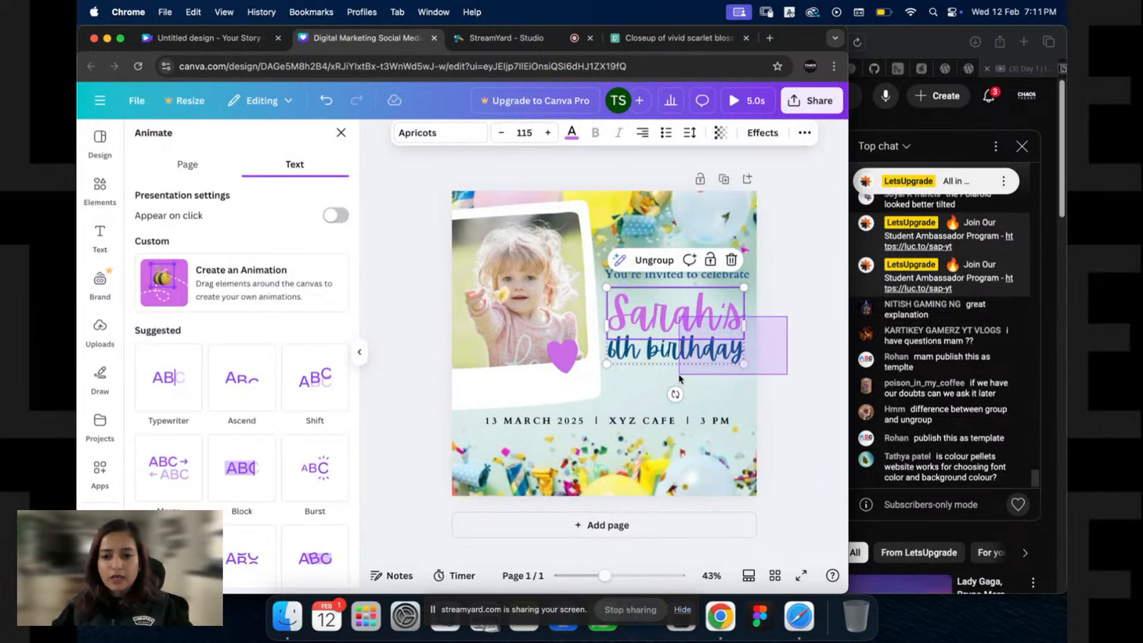
click(704, 352)
click(799, 311)
click(780, 322)
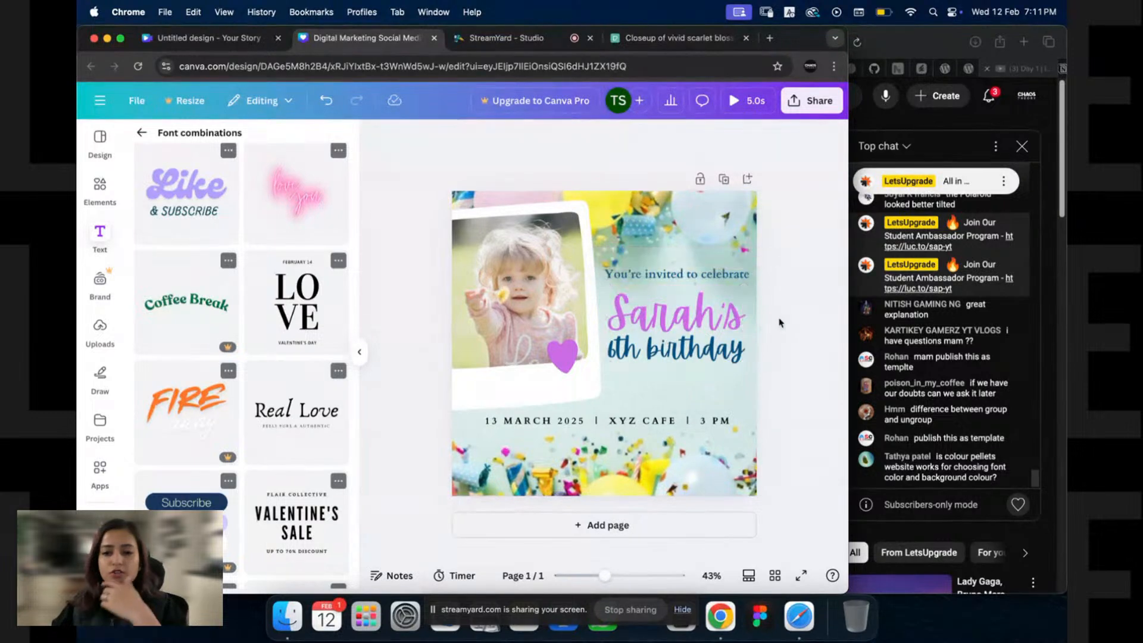
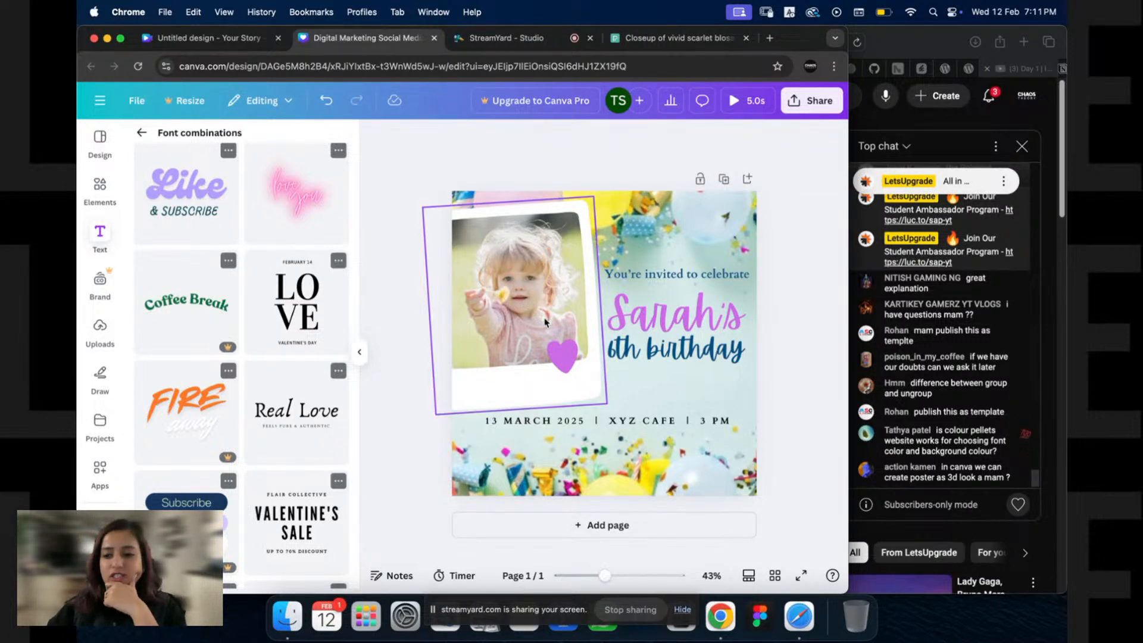
click(461, 323)
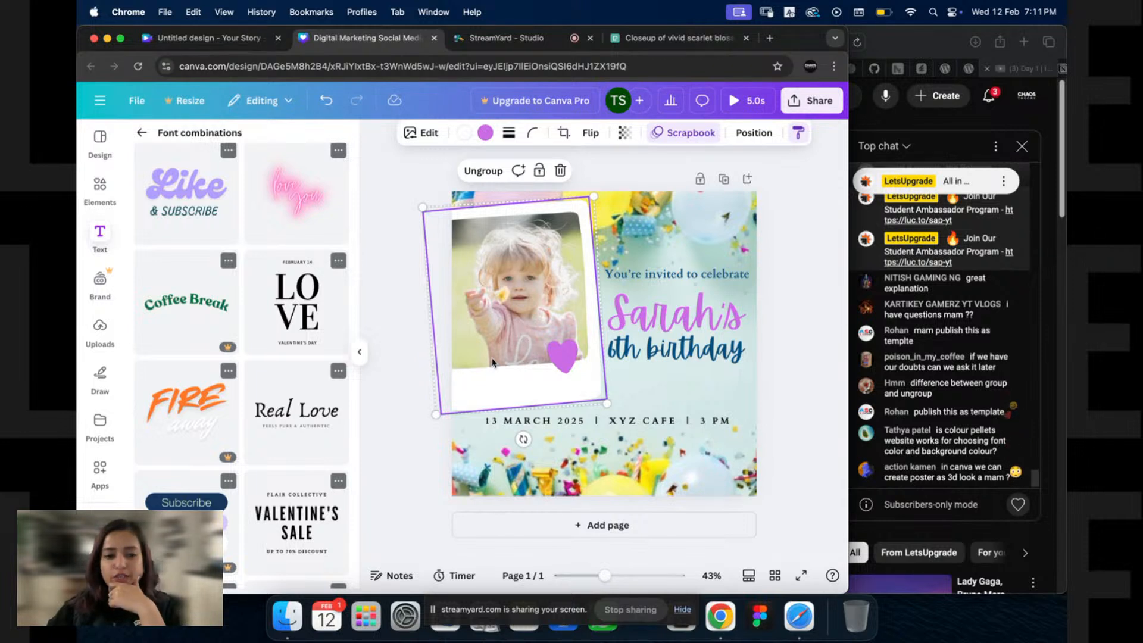
click(783, 285)
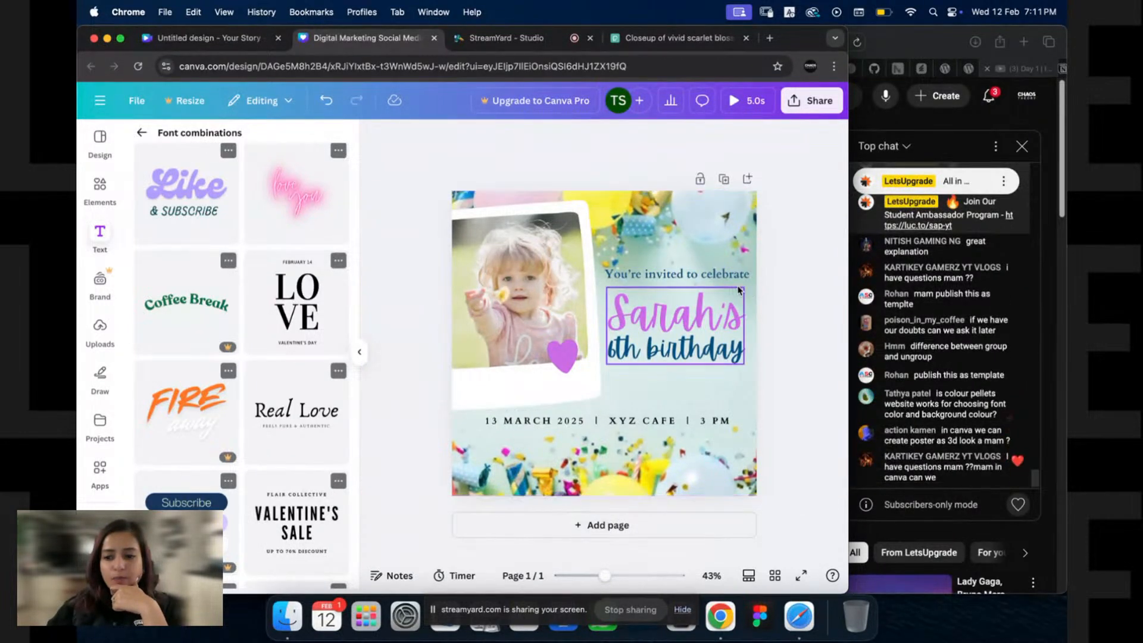
click(714, 278)
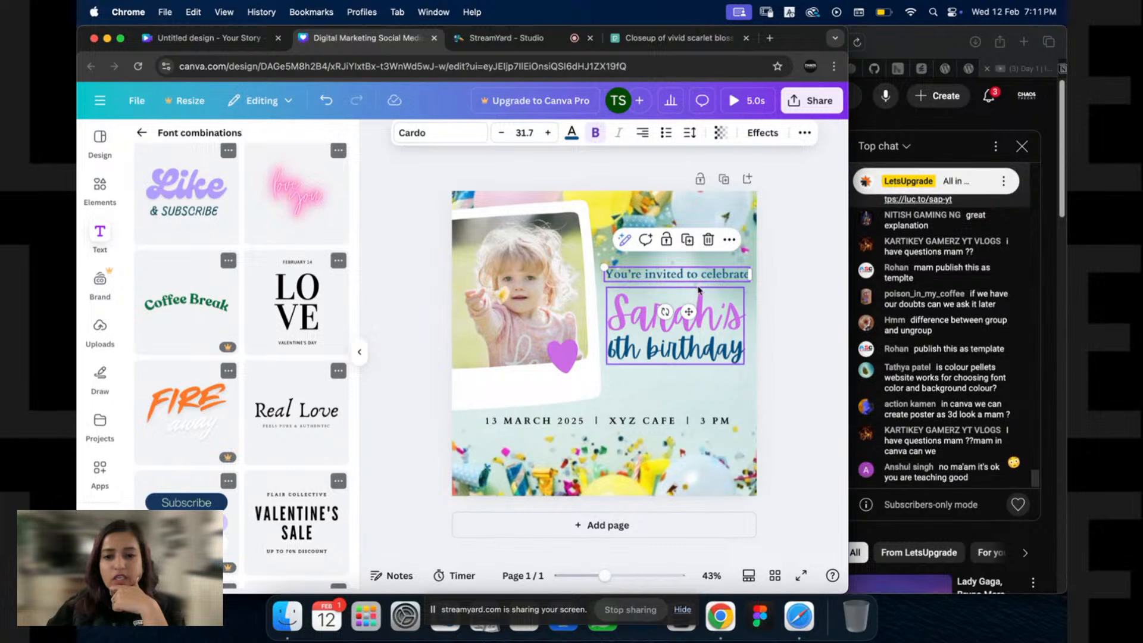
click(804, 132)
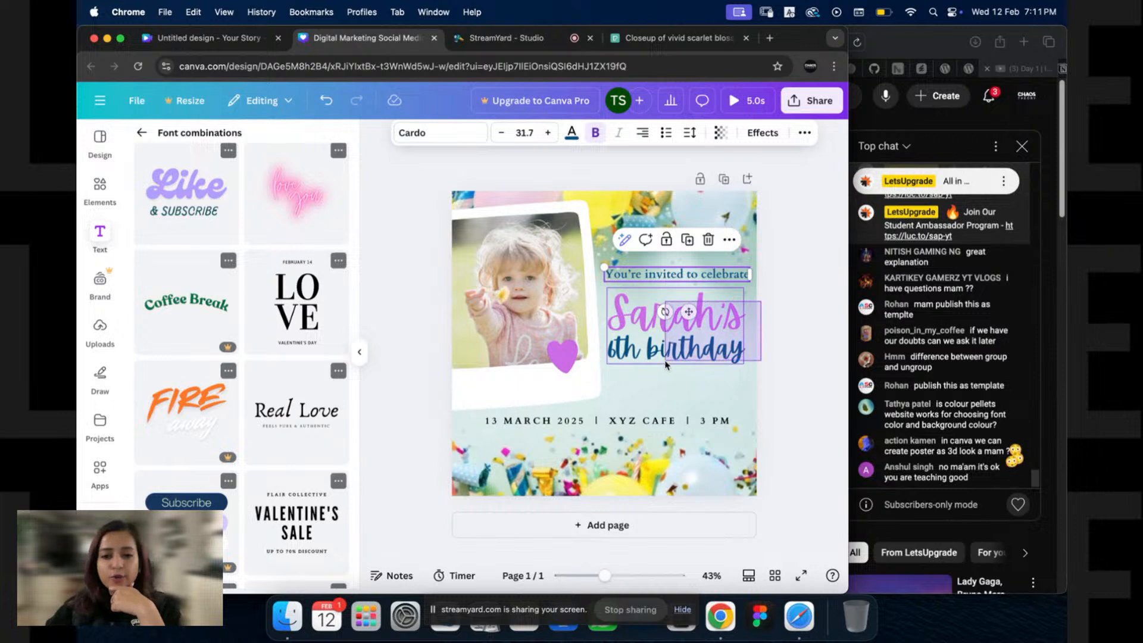
Step: Apply the Breathe animation to the grouped two-line birthday title
click(723, 344)
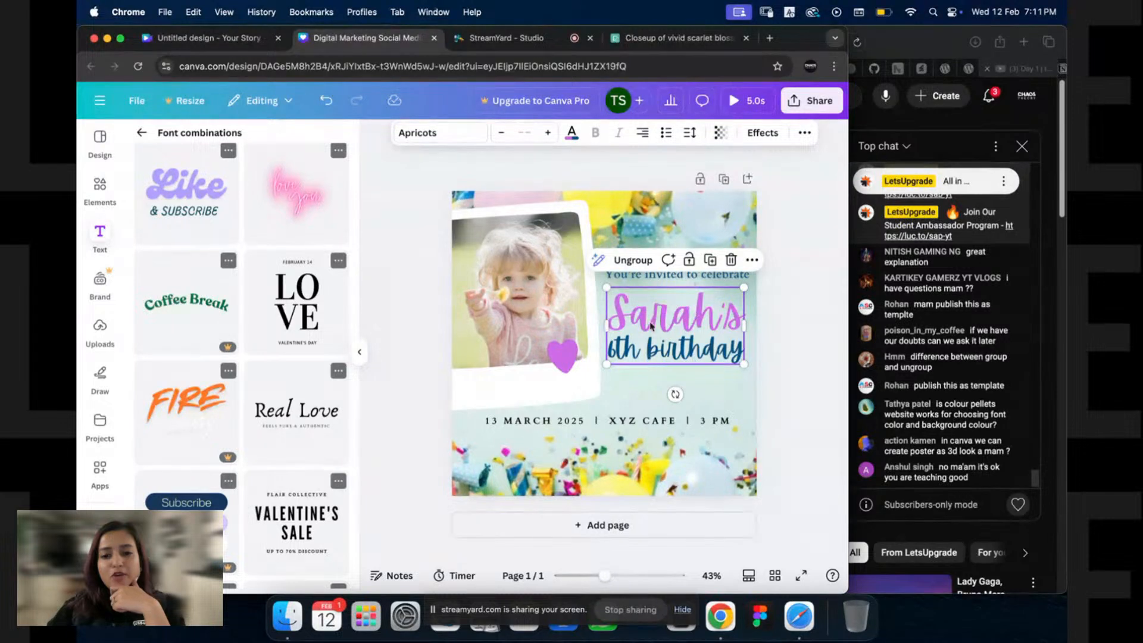
click(805, 137)
click(772, 136)
click(804, 133)
click(774, 133)
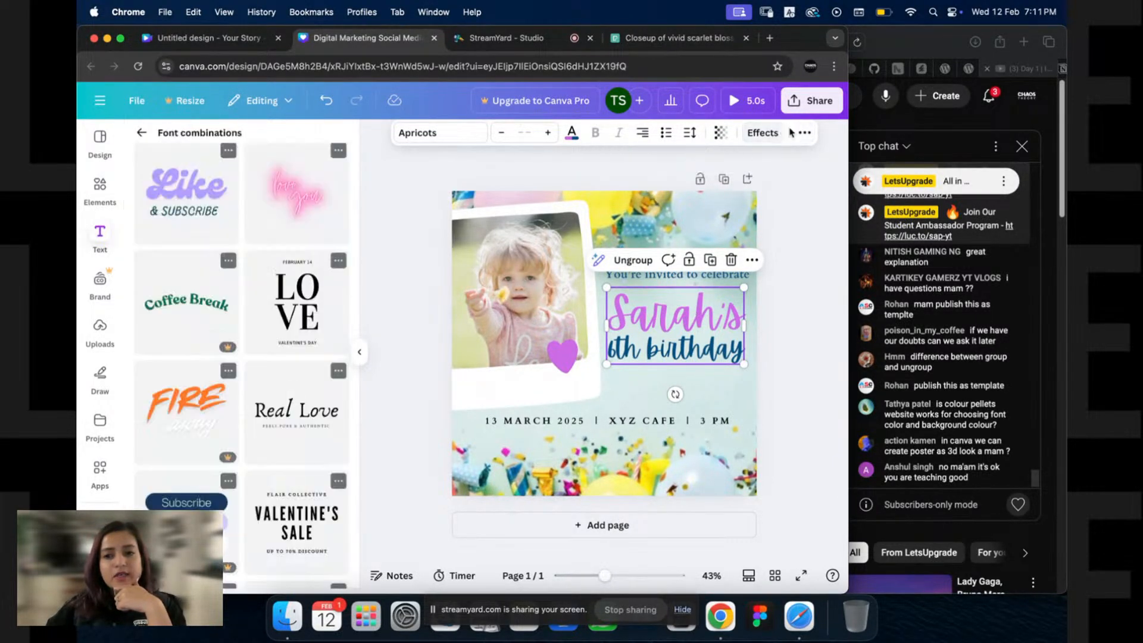
click(804, 132)
click(701, 161)
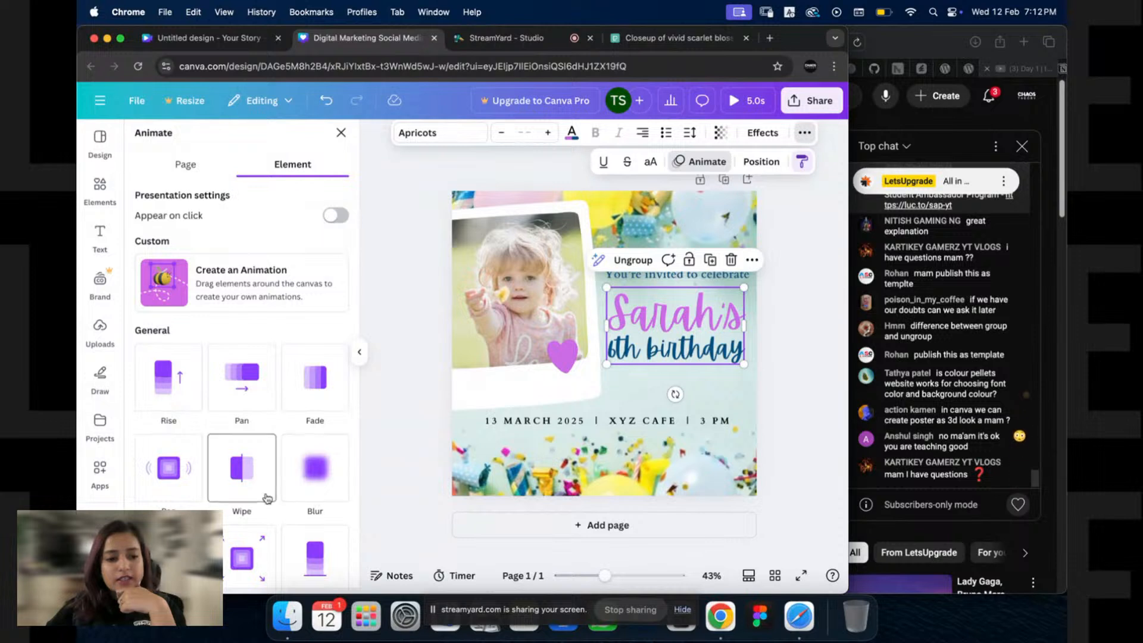
scroll(267, 498, down, 2)
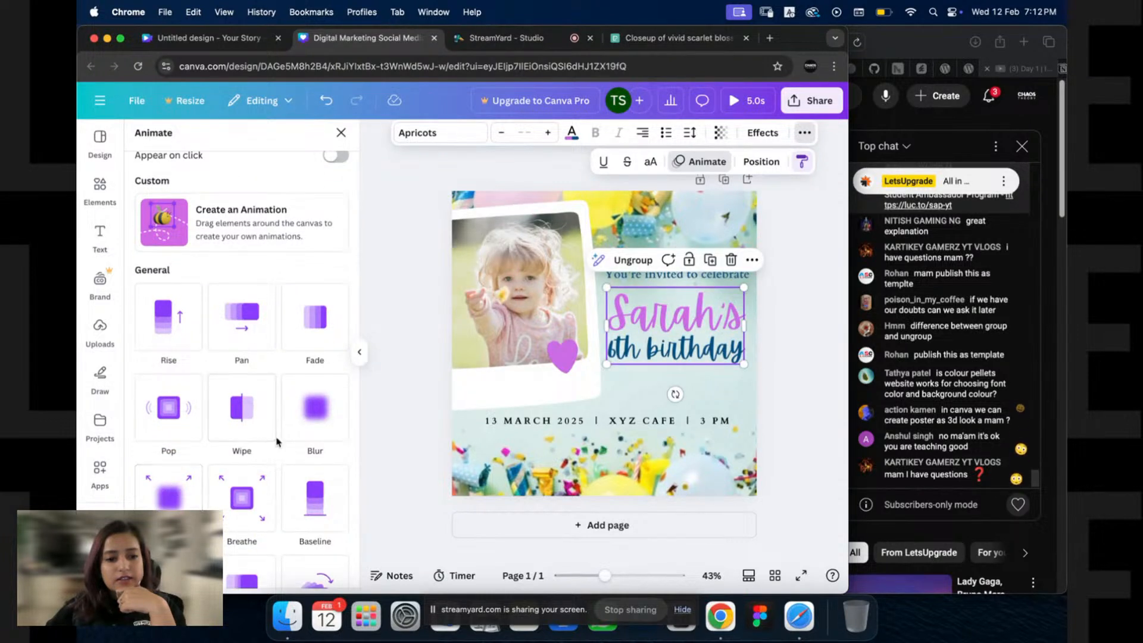
scroll(277, 442, down, 4)
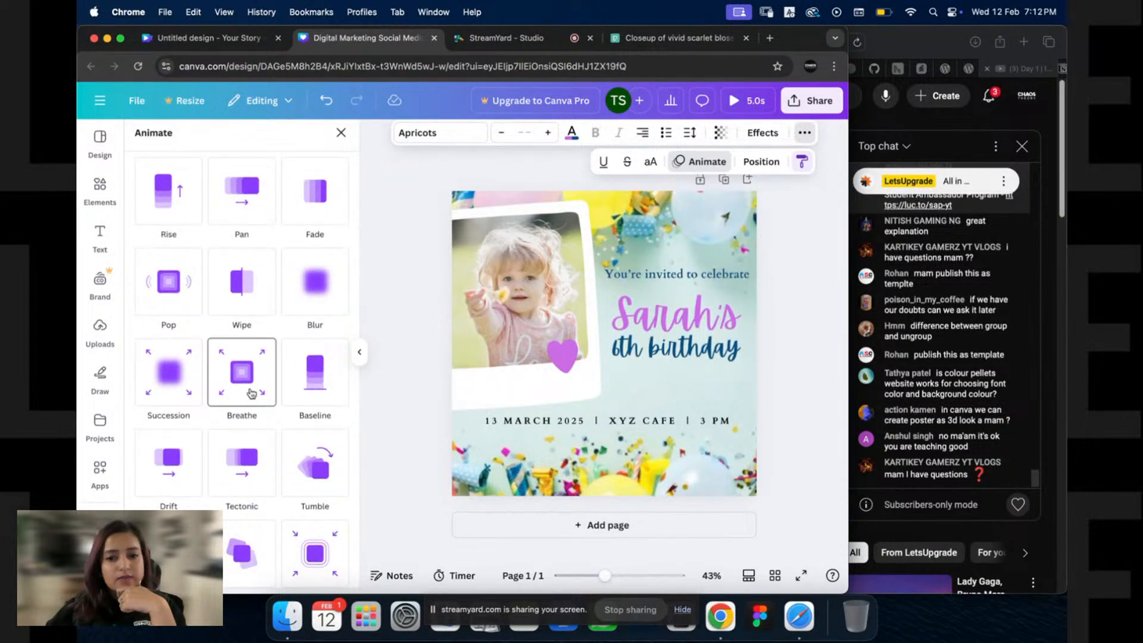
click(251, 393)
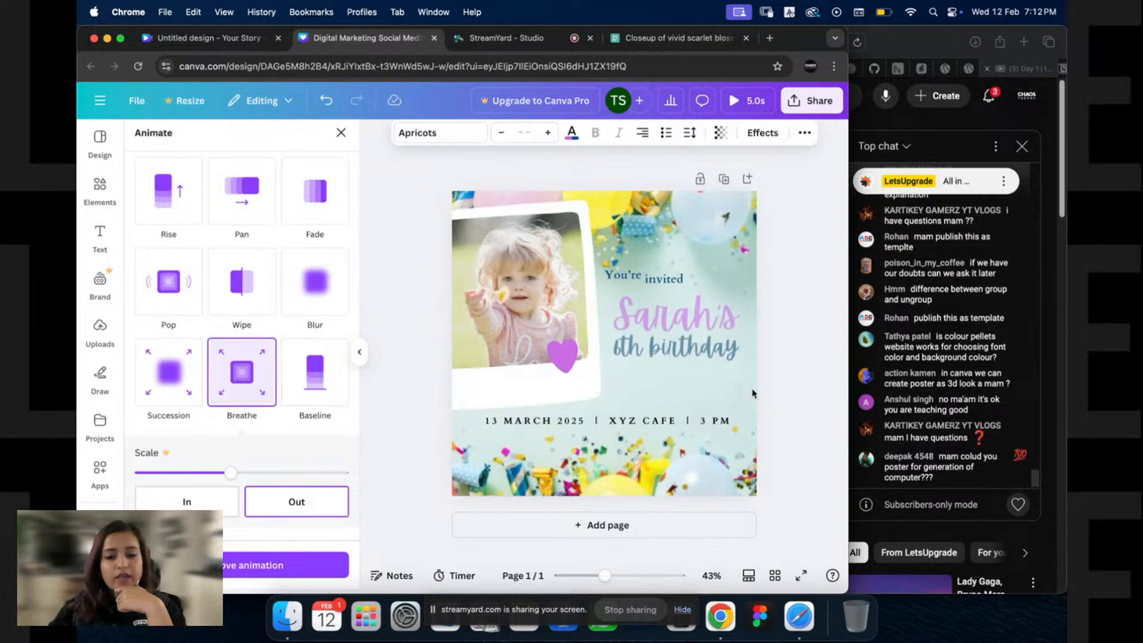
Step: Open the text animation options for the date, venue and time line
click(714, 421)
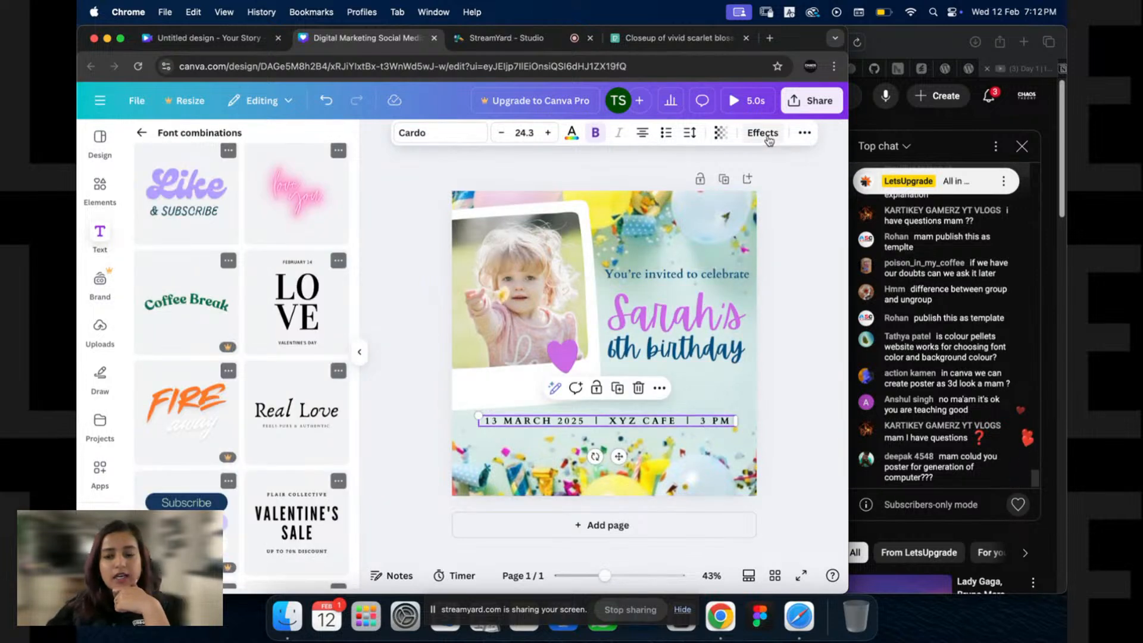
click(804, 132)
click(705, 162)
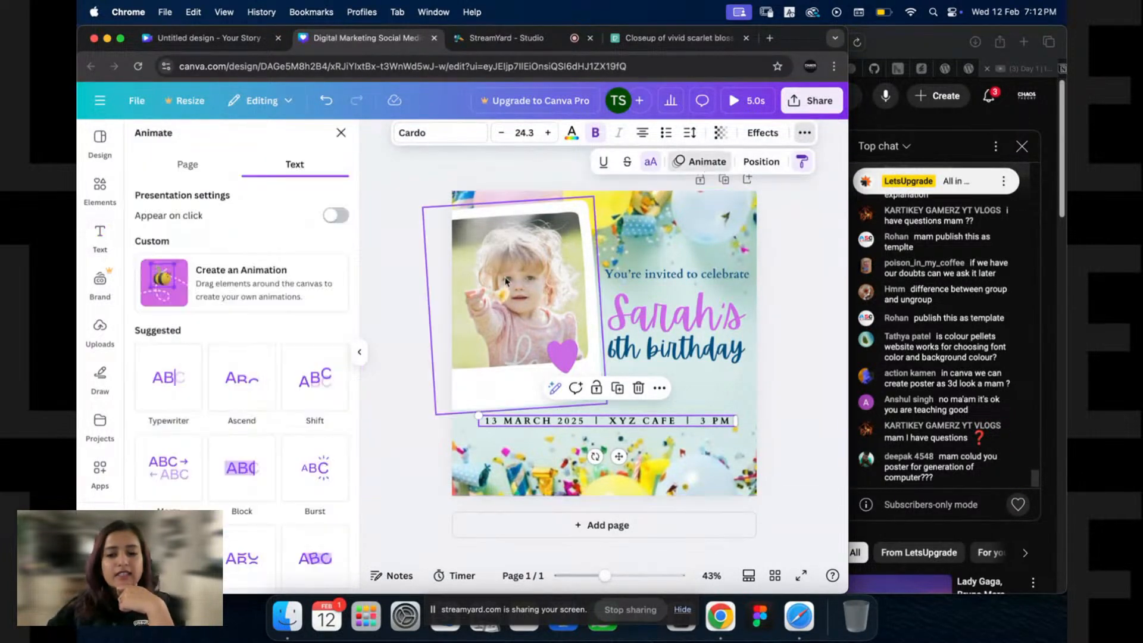
Step: Try the Block, Burst, Clarify and Skate text animations on the event details line
scroll(242, 357, down, 4)
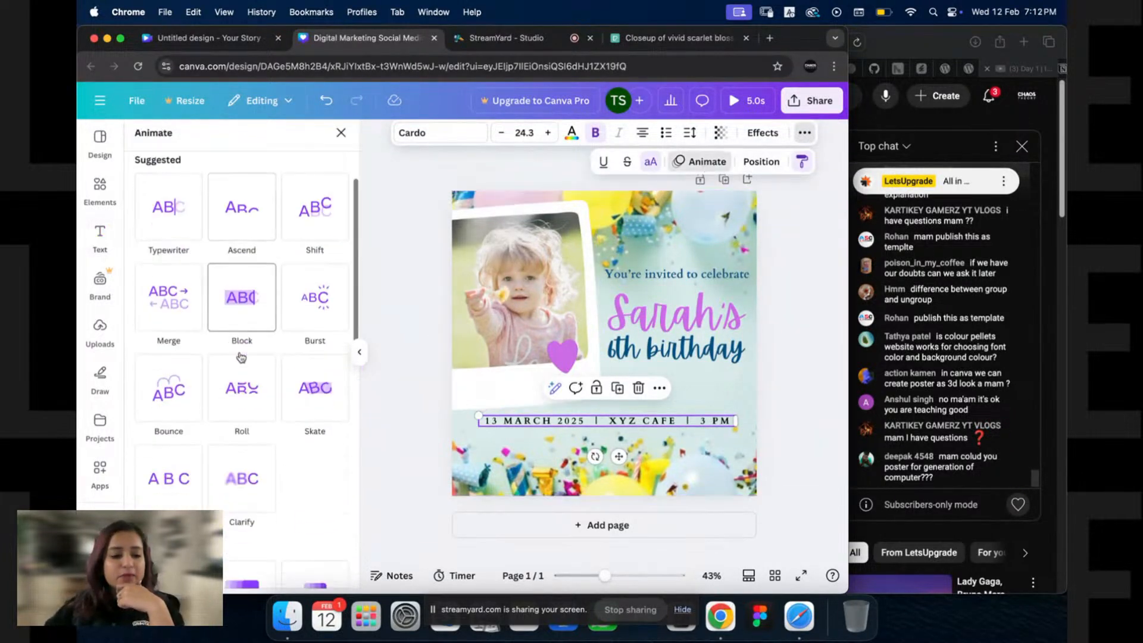
click(244, 308)
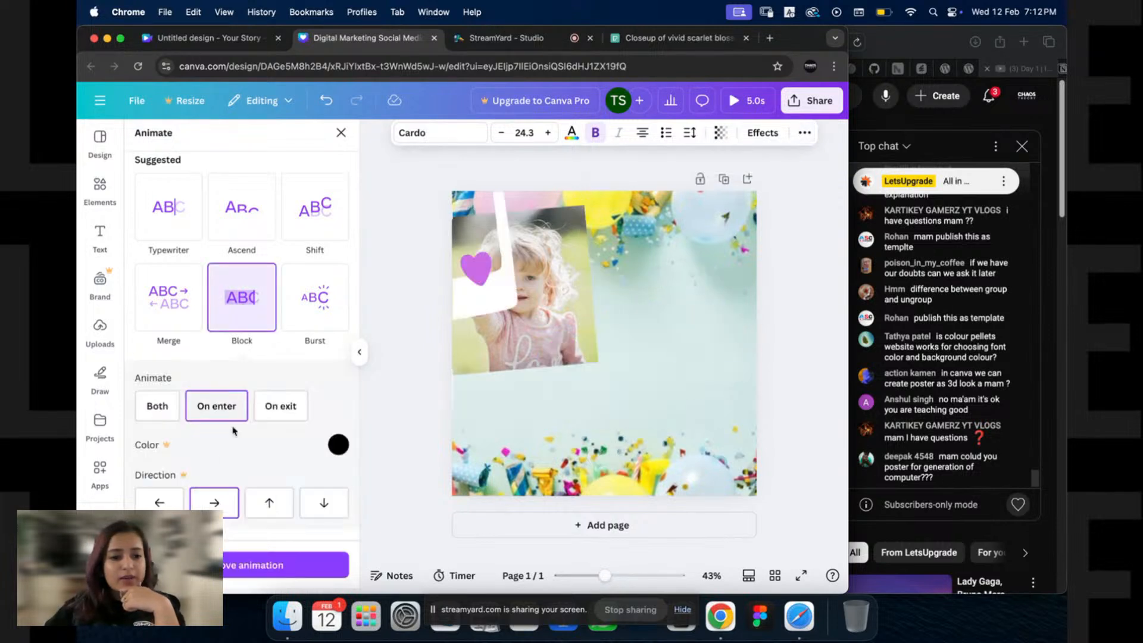
scroll(244, 250, down, 4)
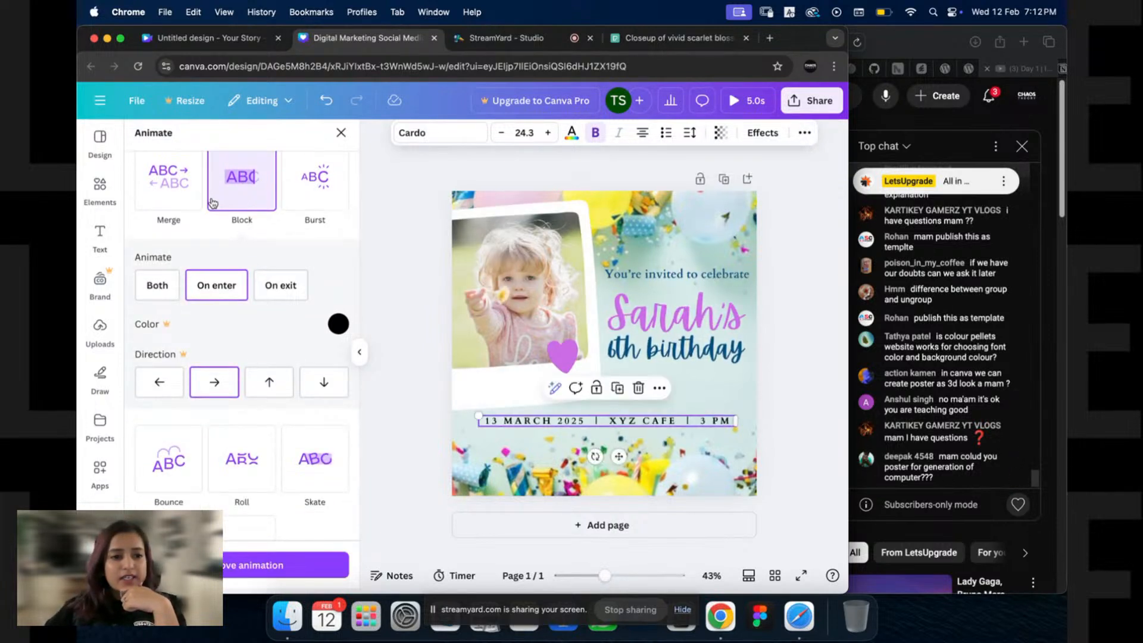
click(320, 188)
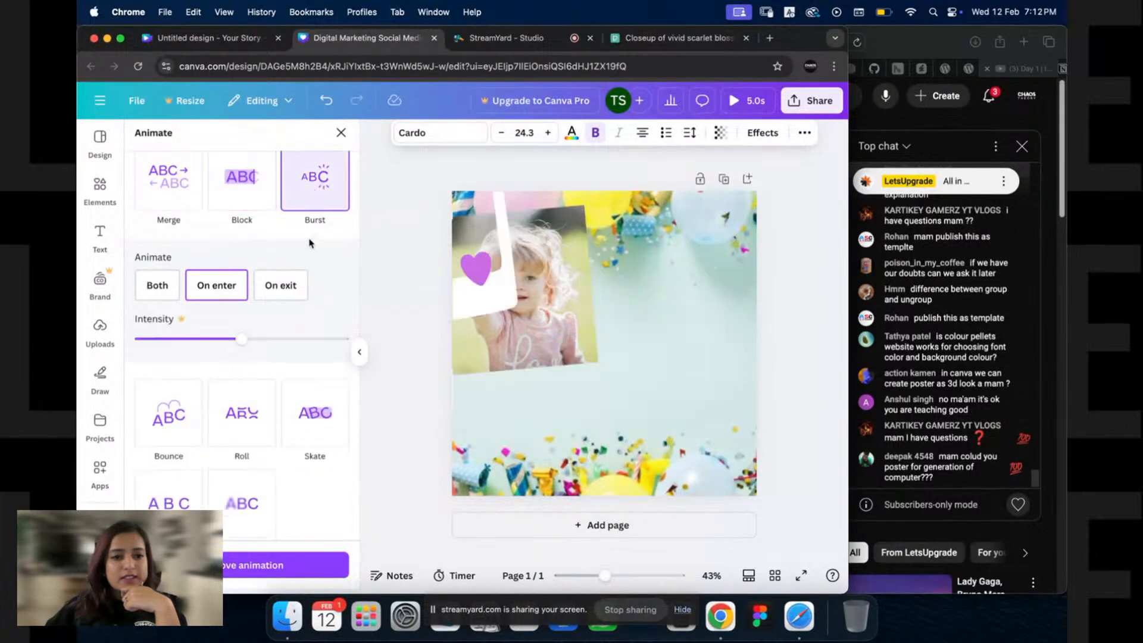
click(190, 341)
click(789, 163)
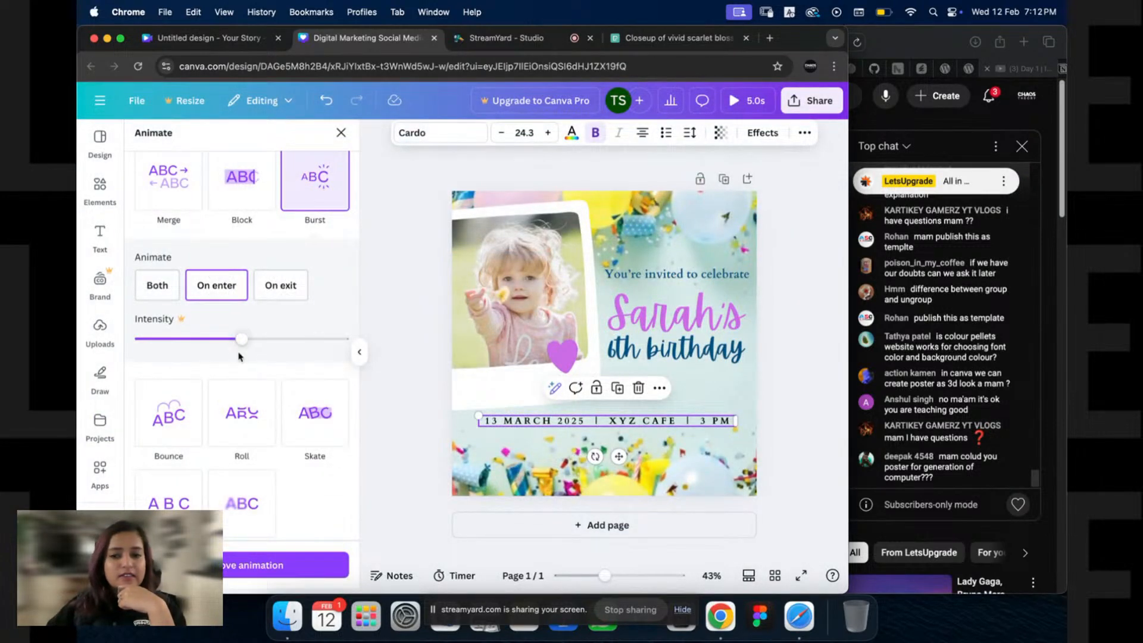
scroll(232, 358, down, 3)
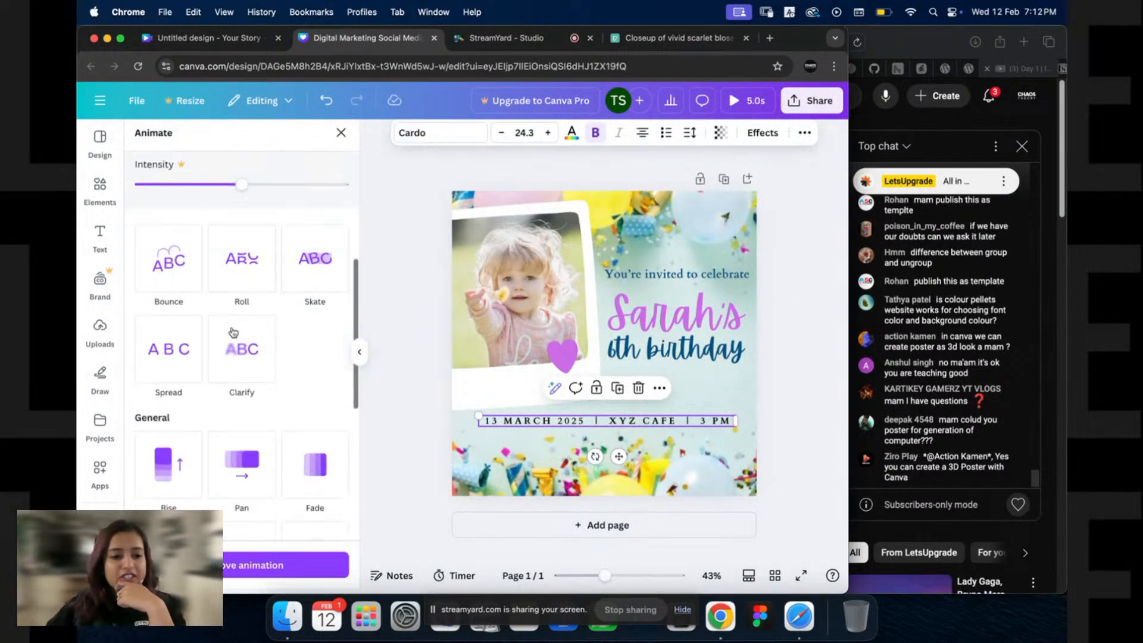
click(244, 358)
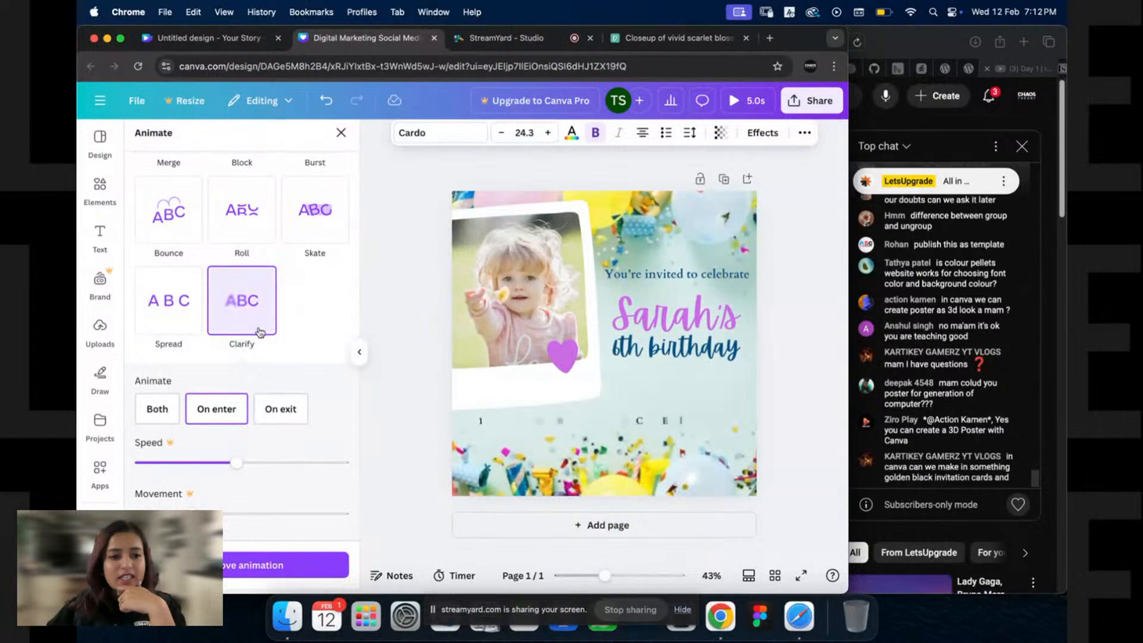
scroll(270, 338, up, 4)
click(315, 409)
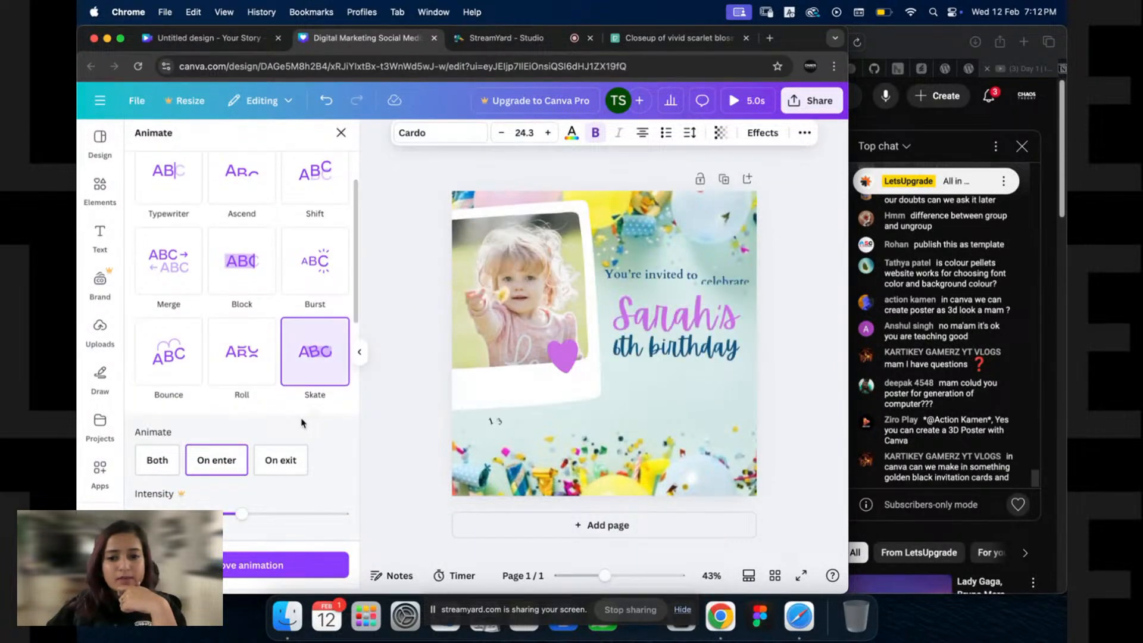
Step: Apply the Shift text animation, playing on enter, to the event details line and deselect it
click(315, 195)
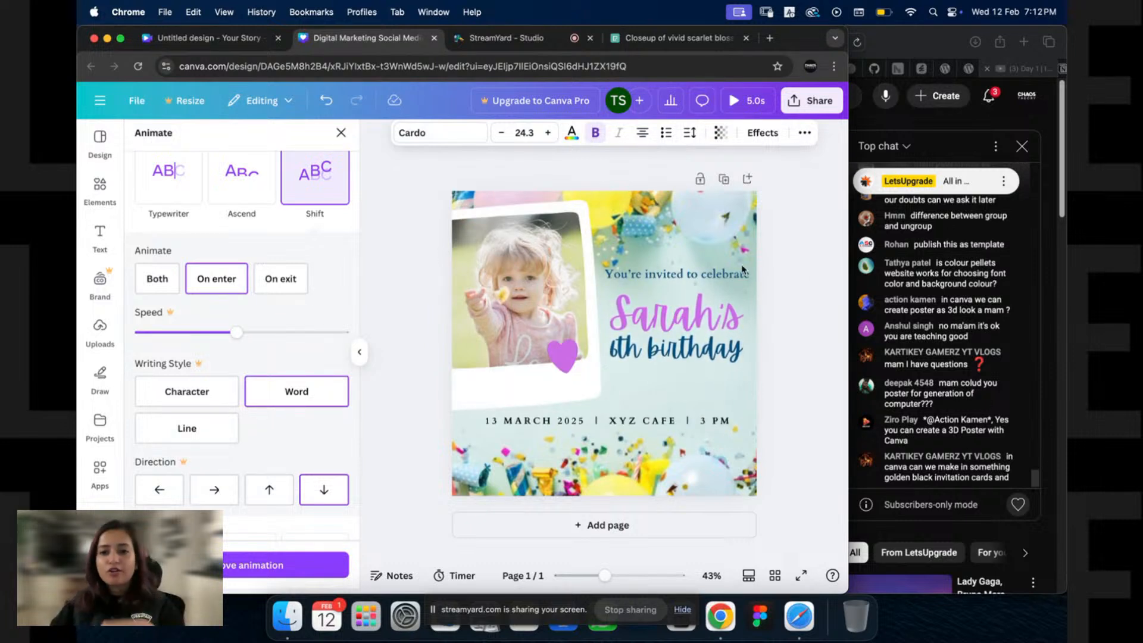
click(773, 221)
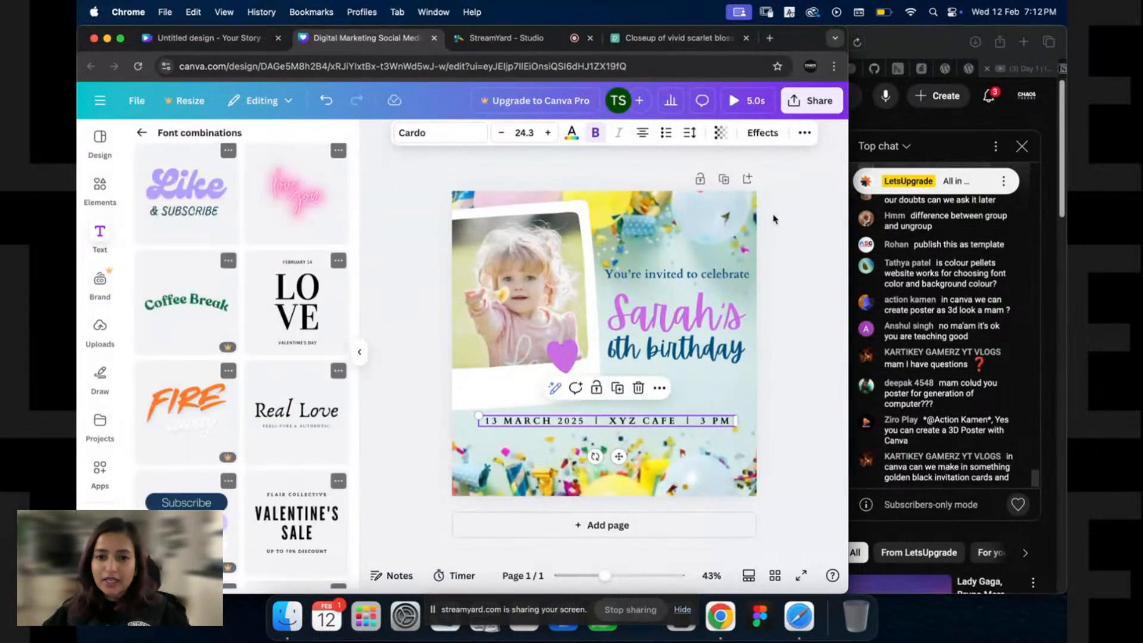
click(775, 236)
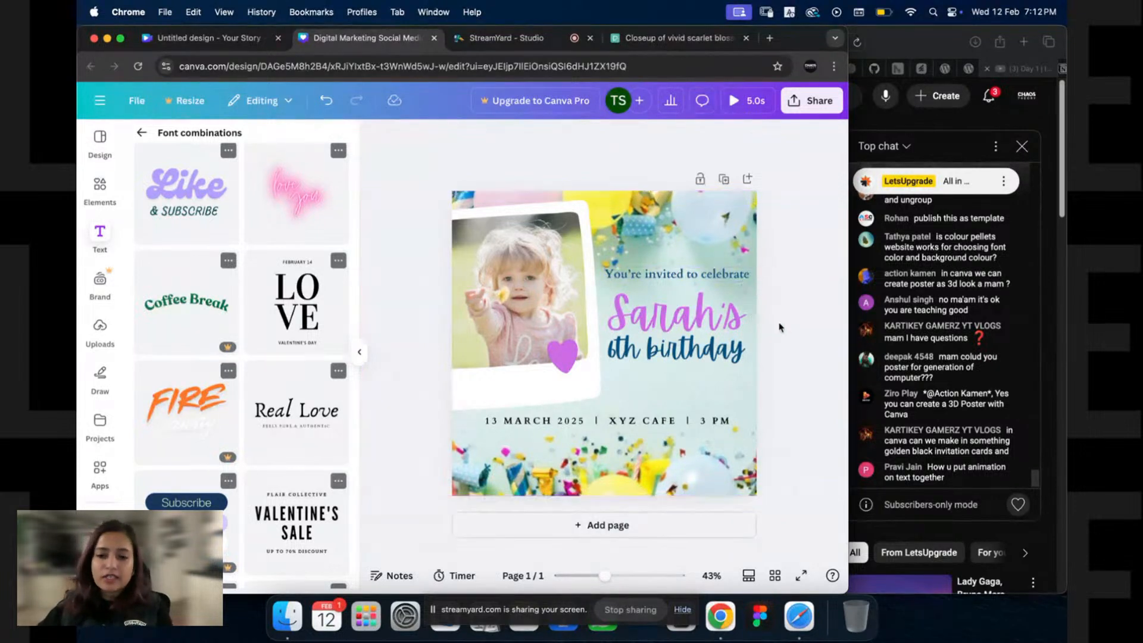
drag(773, 306, 649, 355)
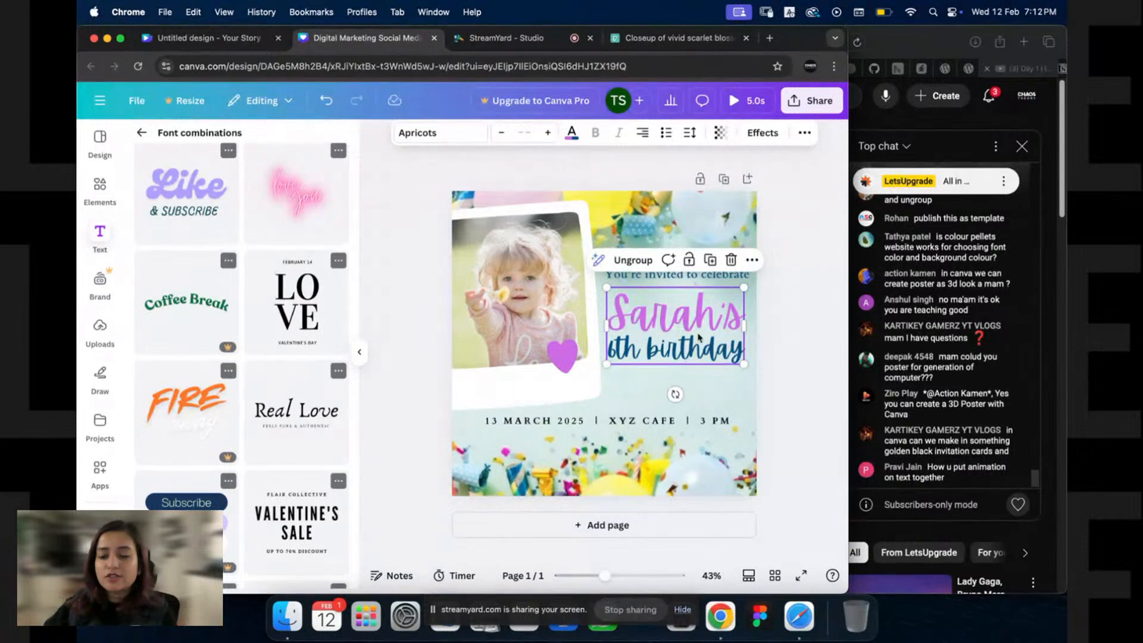
click(776, 309)
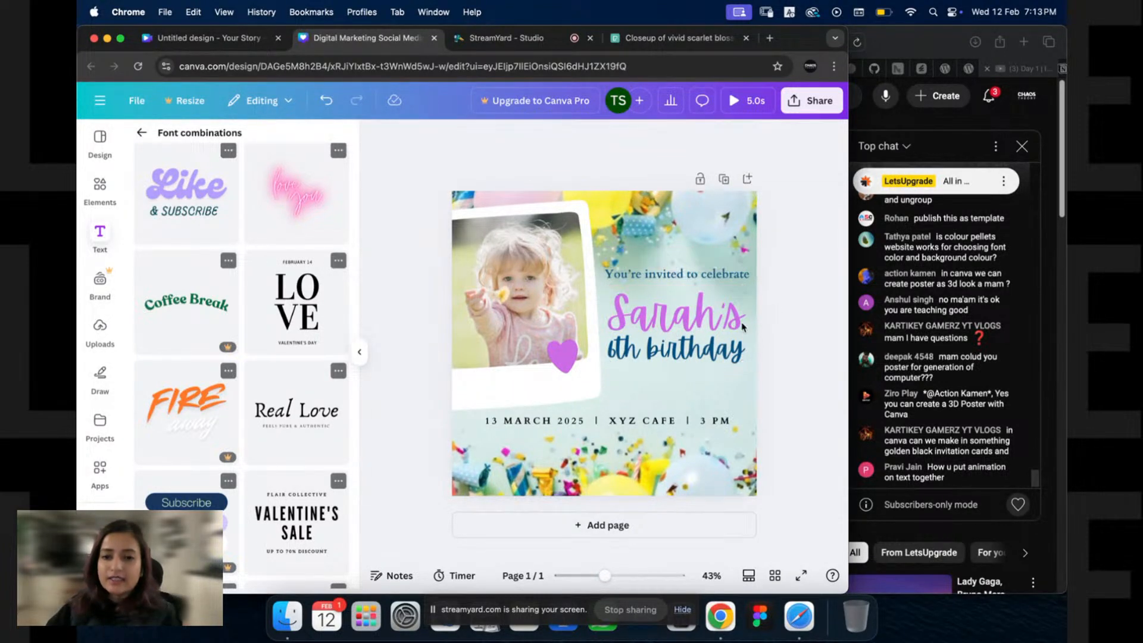
right_click(687, 308)
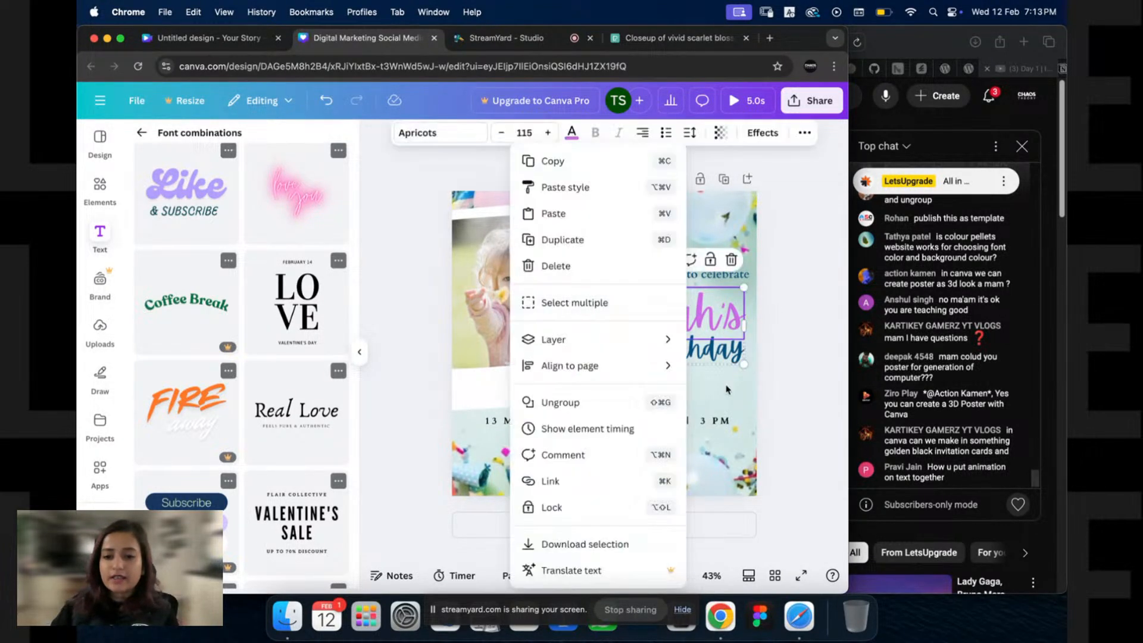
click(781, 315)
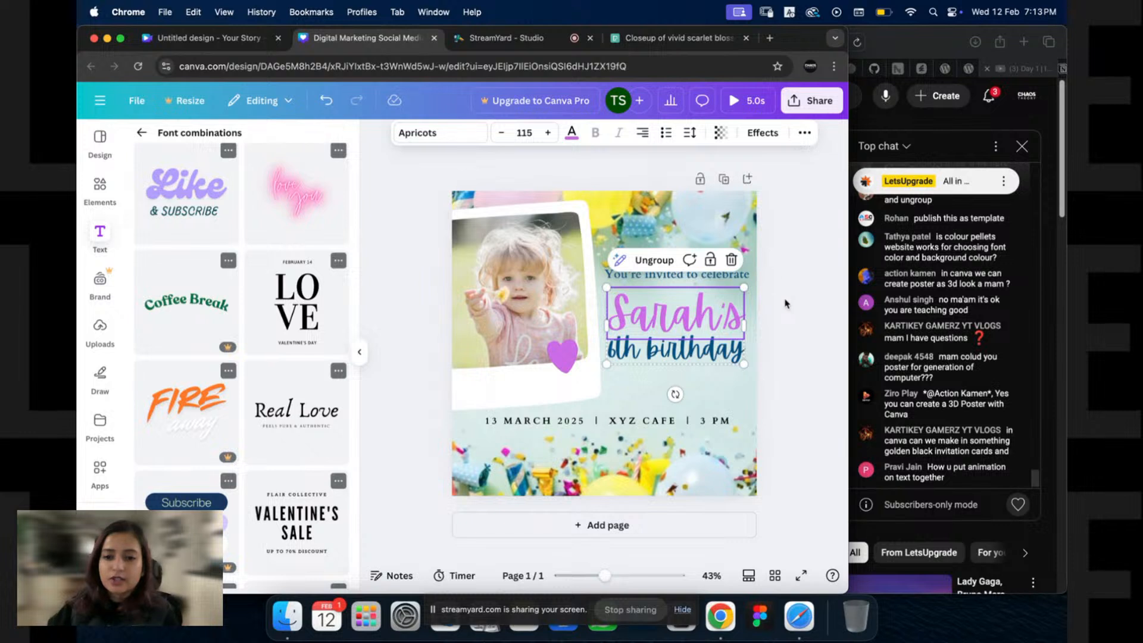
click(784, 304)
Step: Widen the browser window and look through the element animations and add-on effects available for the grouped birthday title
click(733, 311)
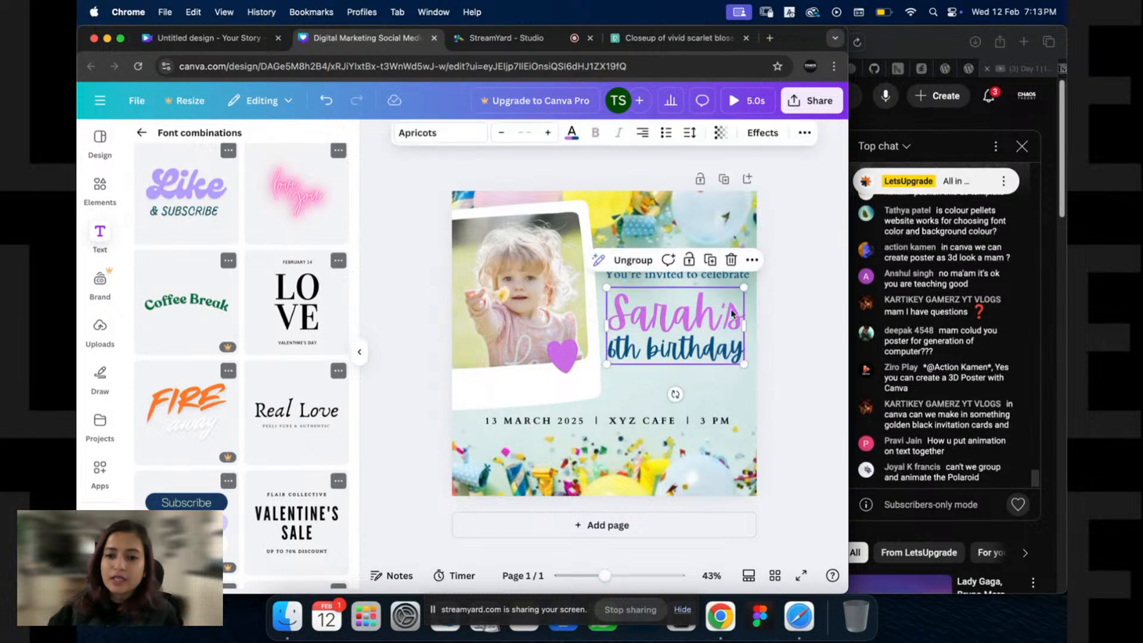
click(805, 133)
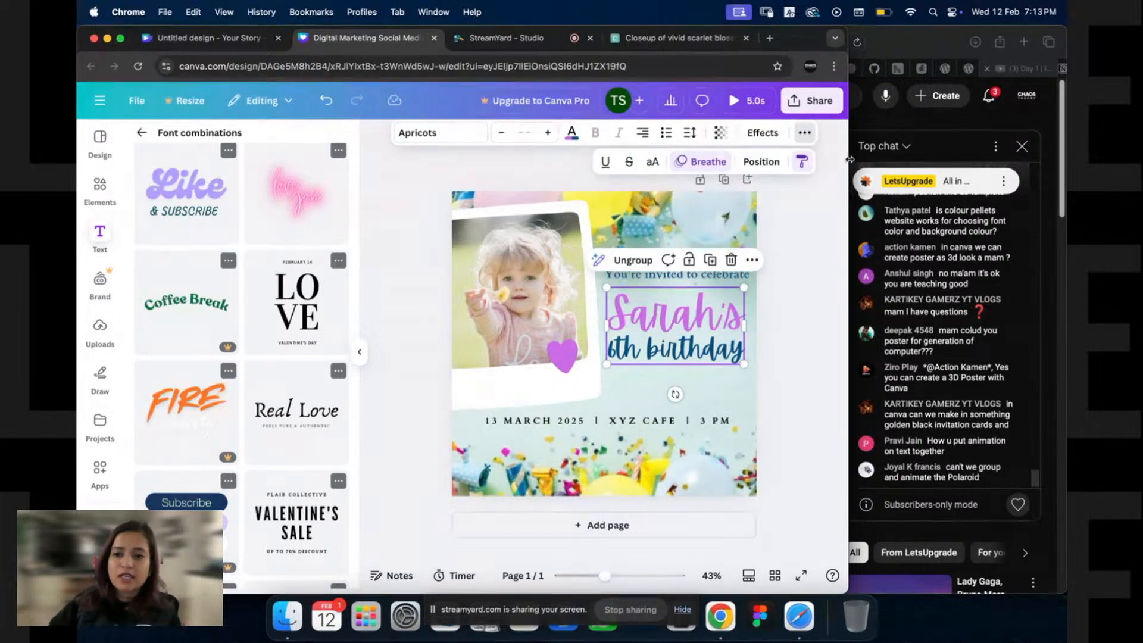
drag(850, 158, 1064, 156)
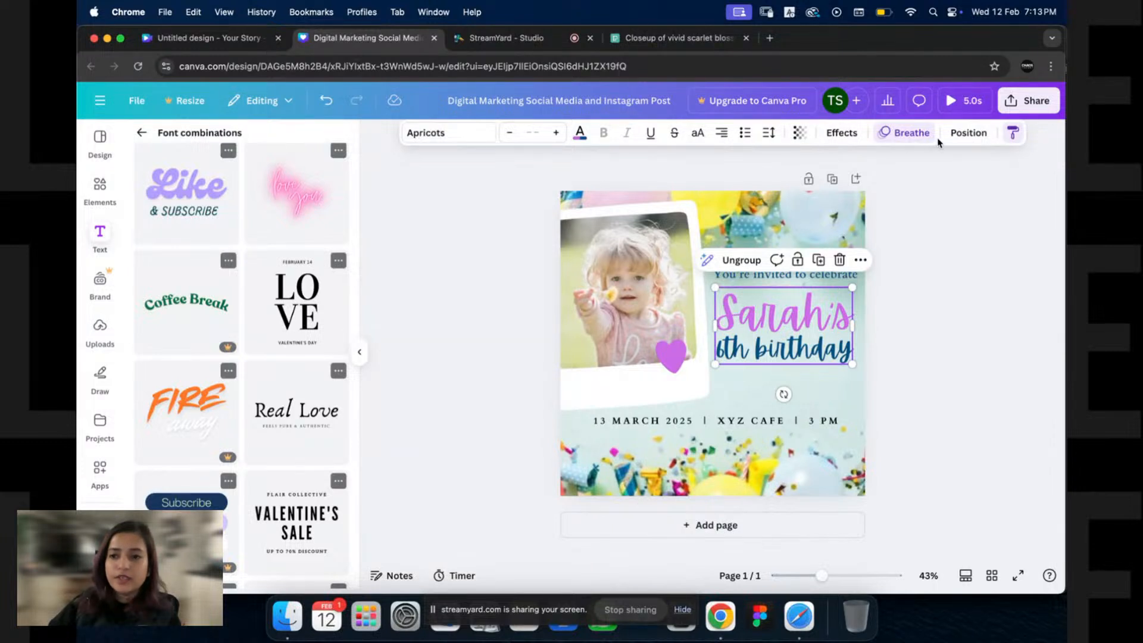
click(906, 134)
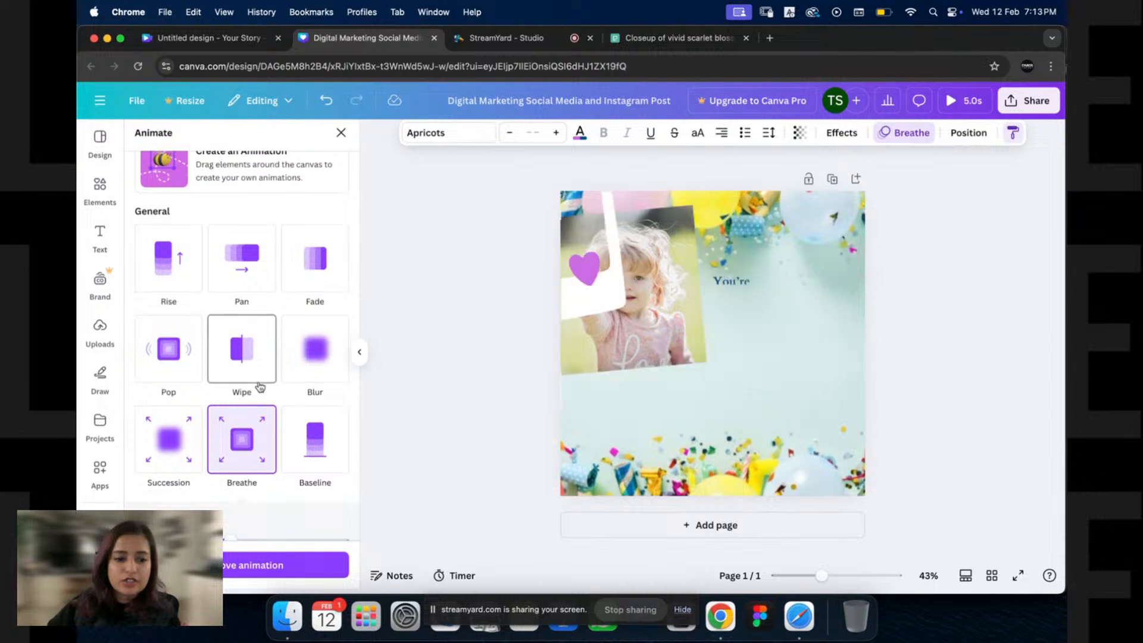
scroll(257, 385, down, 8)
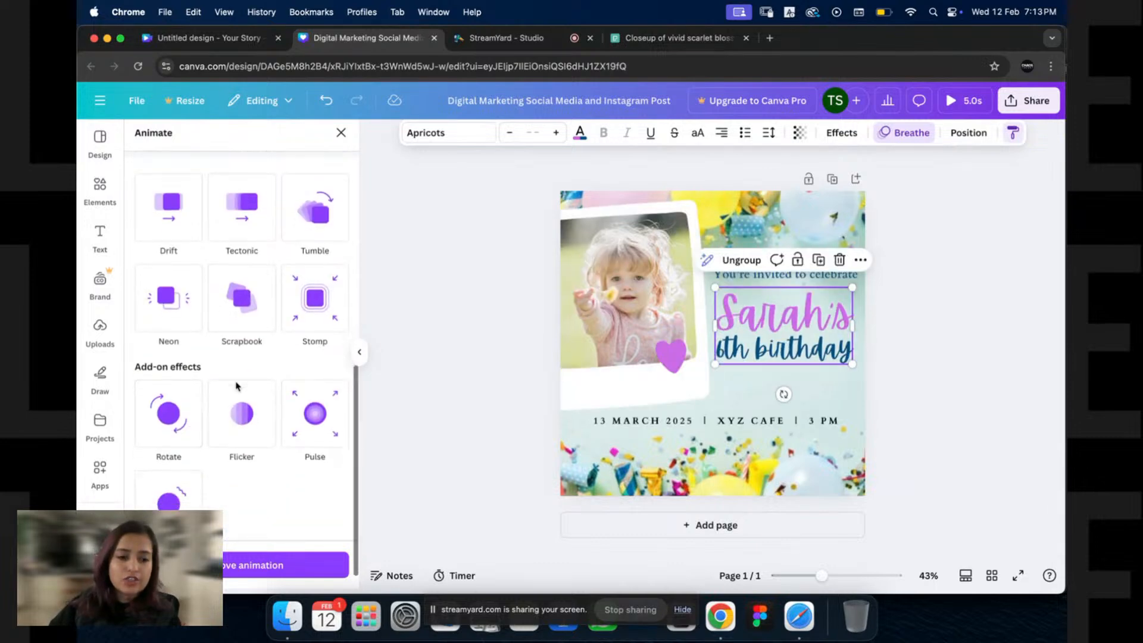
scroll(255, 348, up, 10)
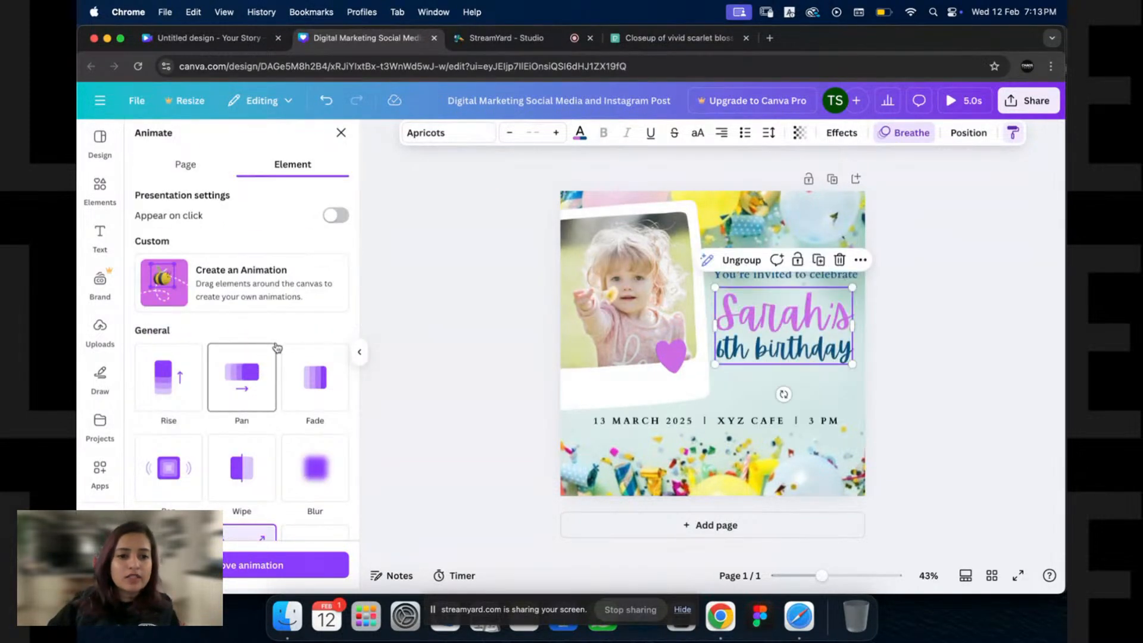
mouse_move(1054, 47)
mouse_down()
mouse_move(858, 92)
mouse_move(961, 48)
mouse_move(1066, 48)
mouse_up()
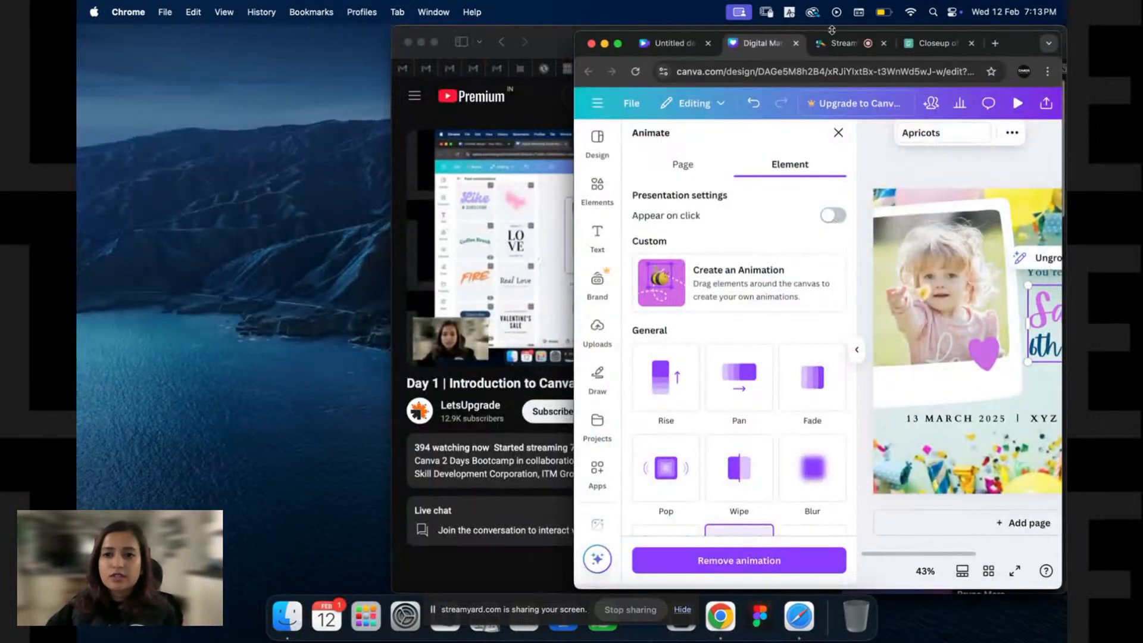
double_click(1016, 47)
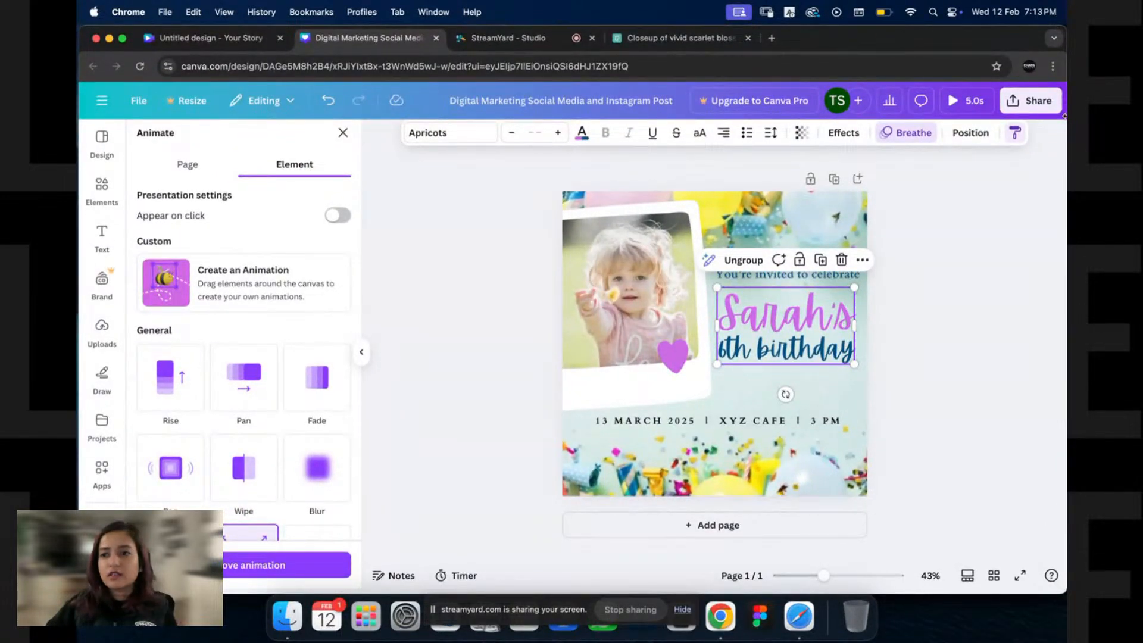
Step: Reposition and narrow the browser window so the live stream chat shows beside it, and deselect the birthday title
drag(1006, 37, 1064, 78)
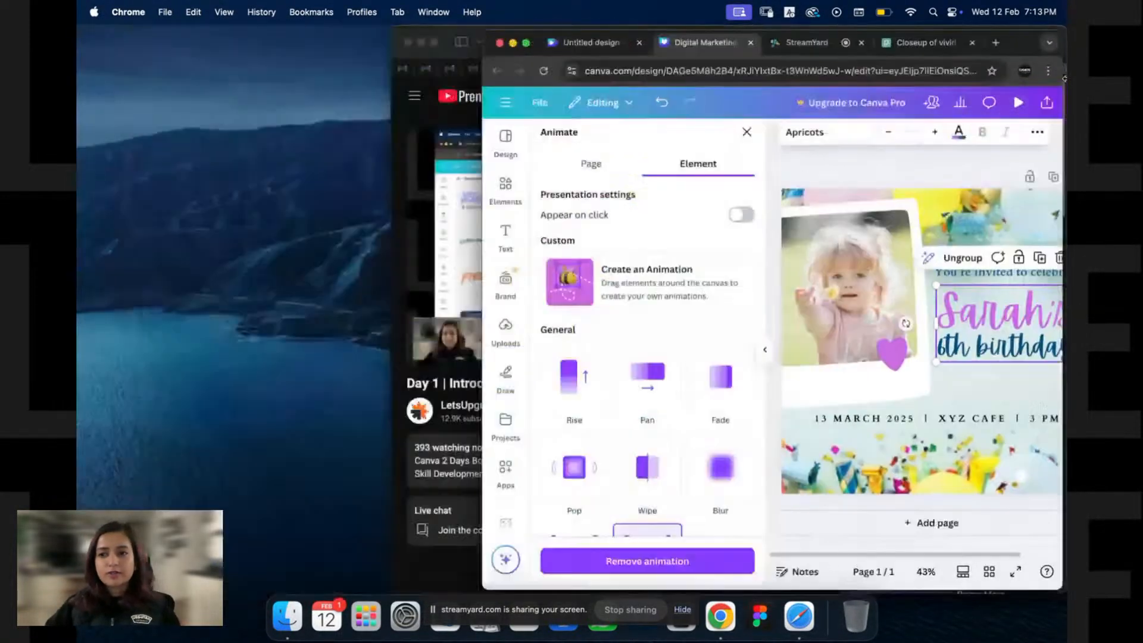
drag(1015, 45, 837, 54)
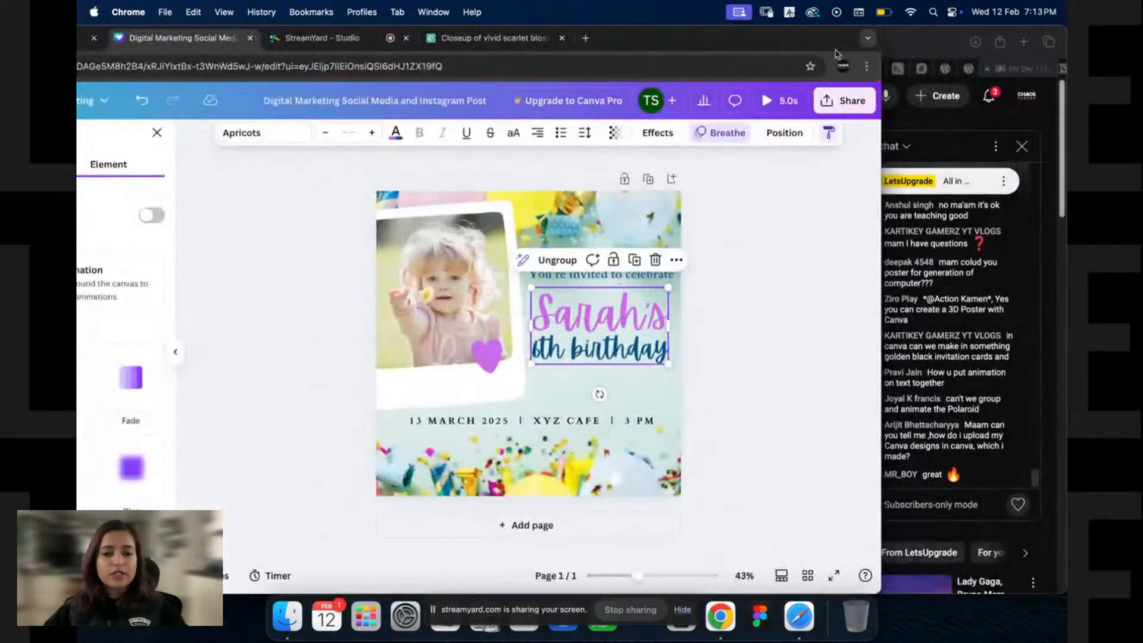
drag(881, 129, 645, 131)
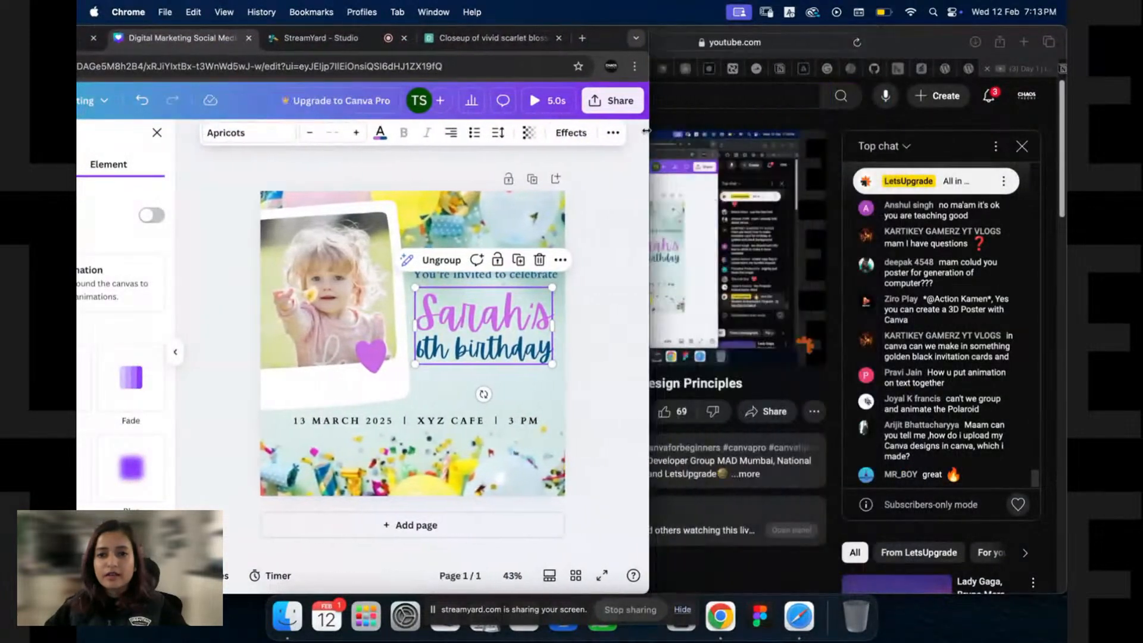
drag(601, 35, 768, 28)
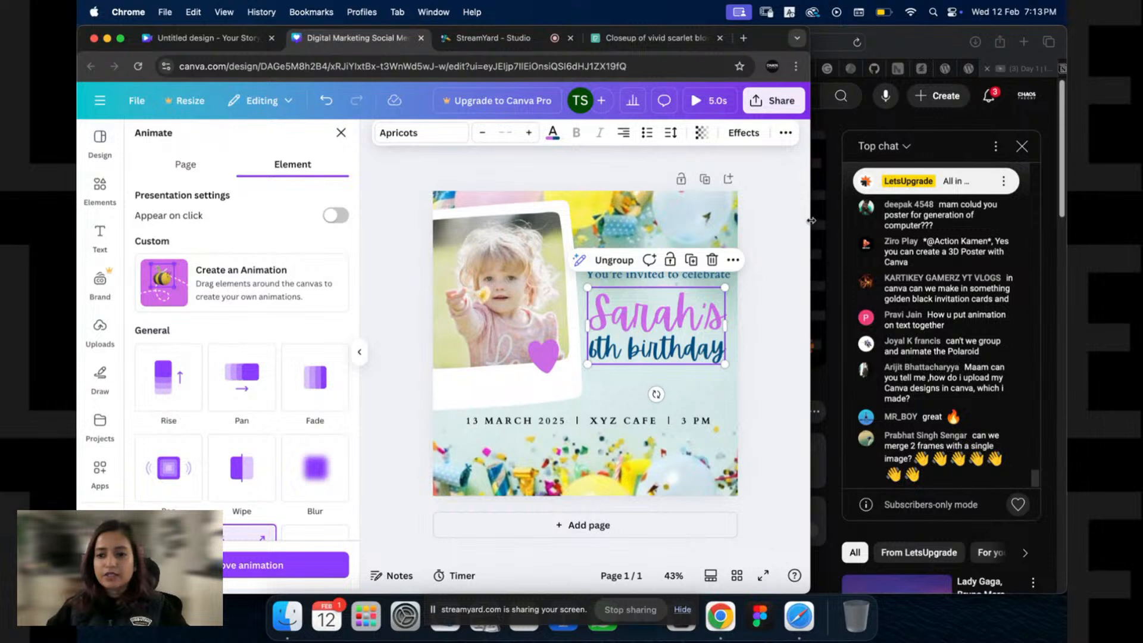
drag(810, 220, 856, 217)
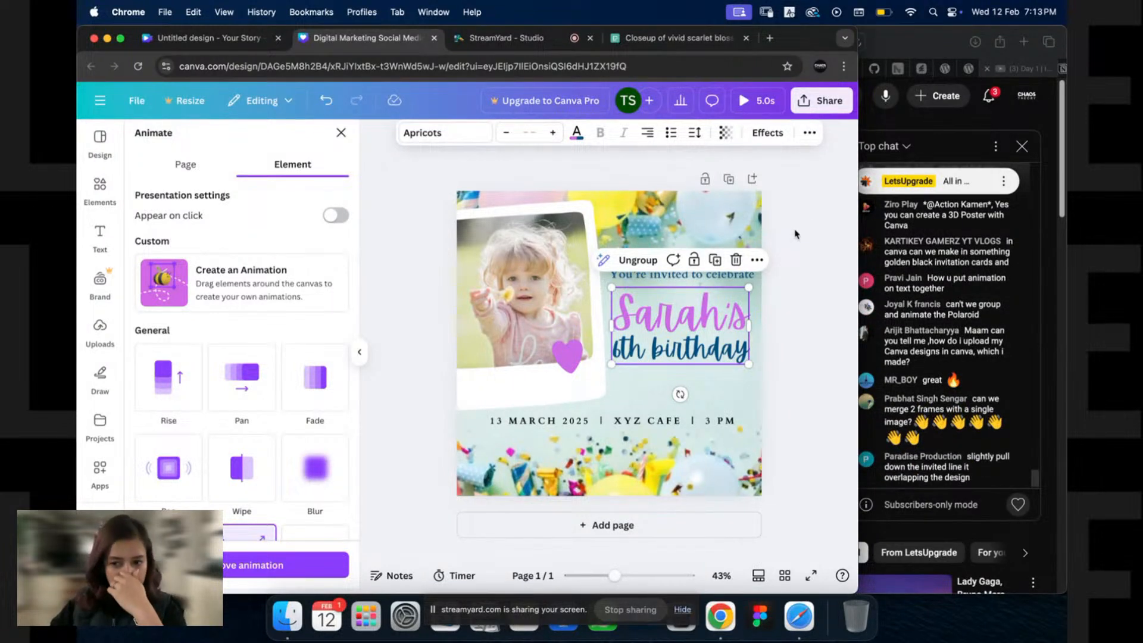
click(804, 297)
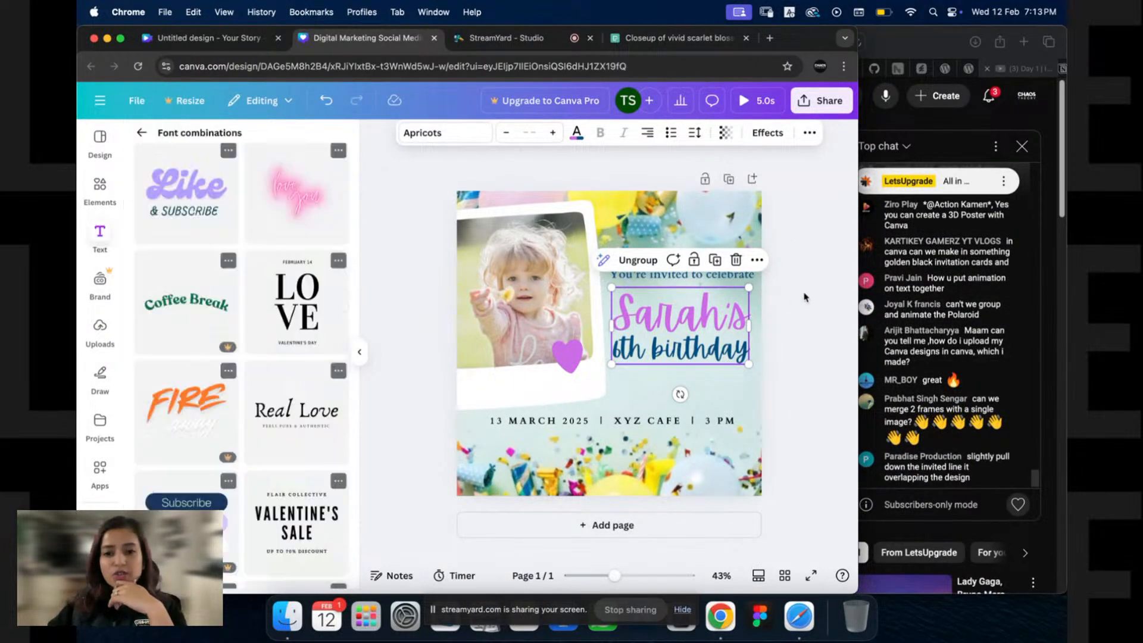
click(796, 303)
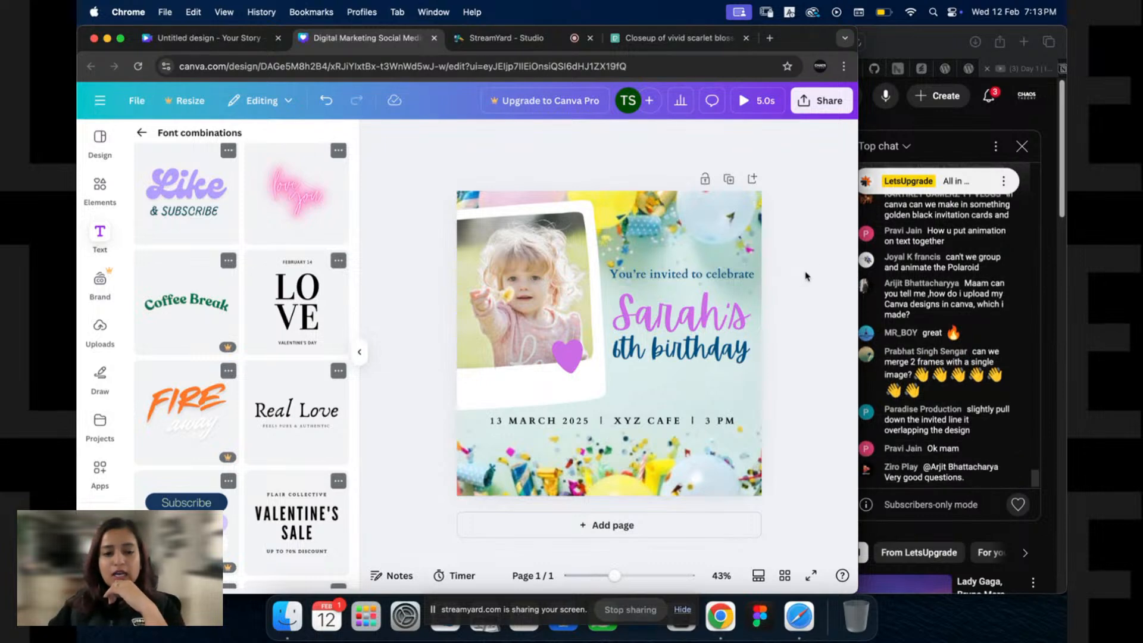
Step: Search the frame elements for square
click(100, 186)
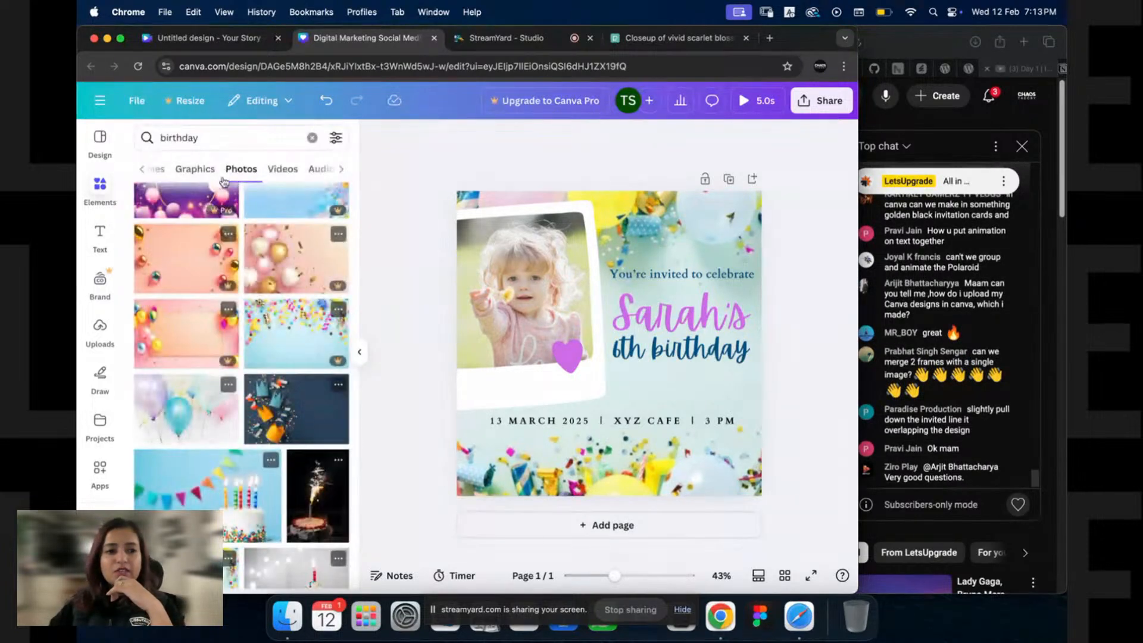
click(164, 169)
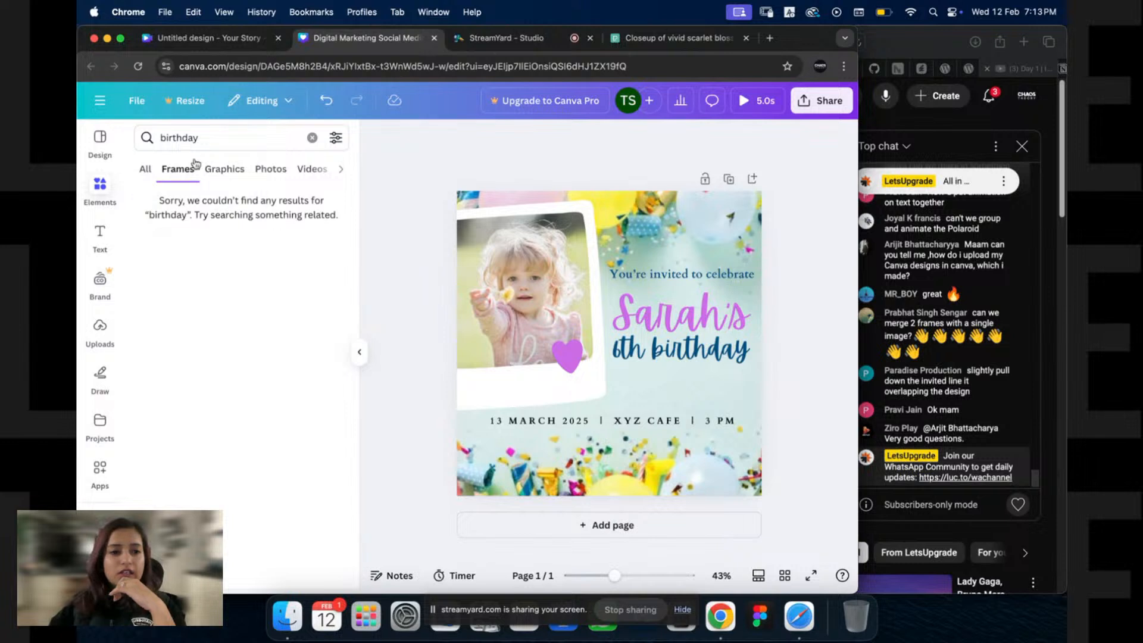
click(208, 139)
key(super+a)
text(sq)
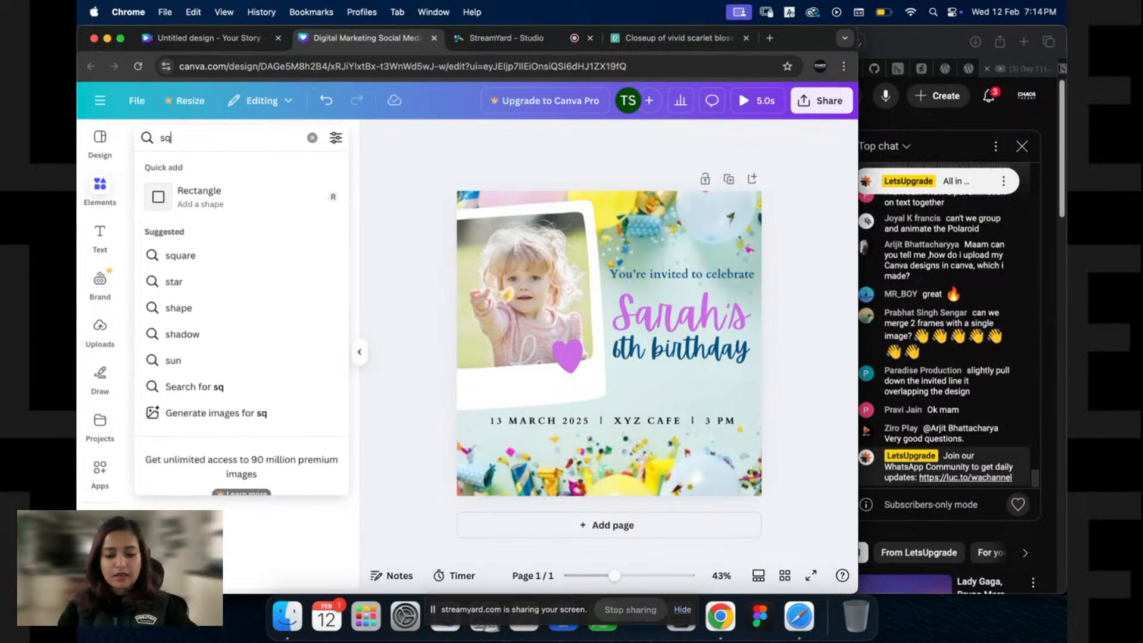
text(uare)
key(Return)
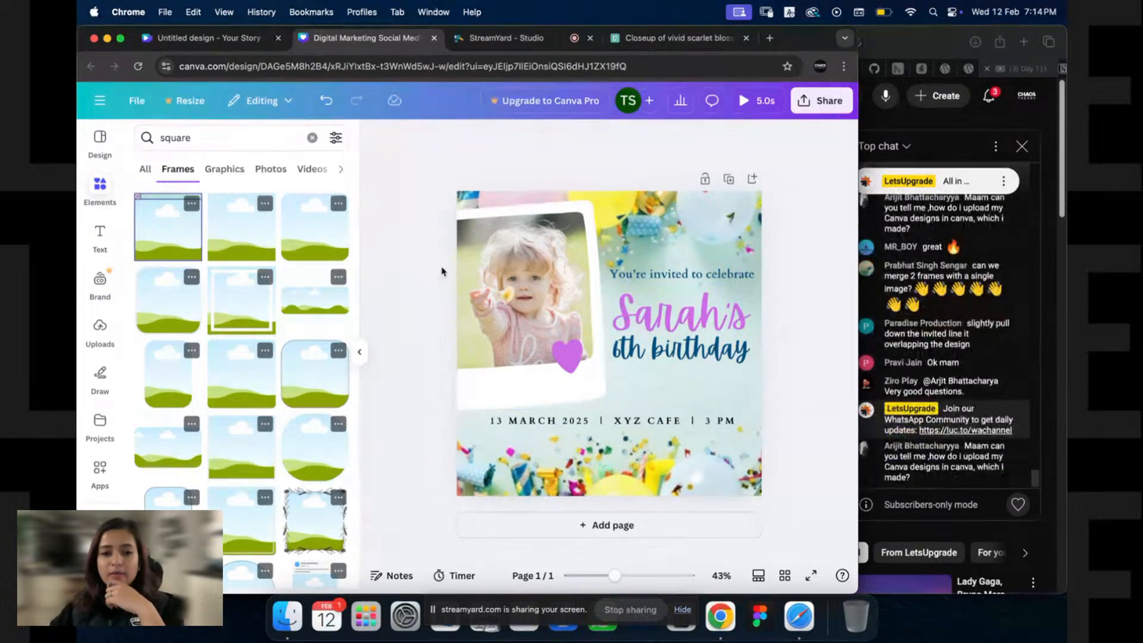
Step: Move the date, venue and time line slightly lower on the invitation and deselect it
drag(396, 211, 519, 337)
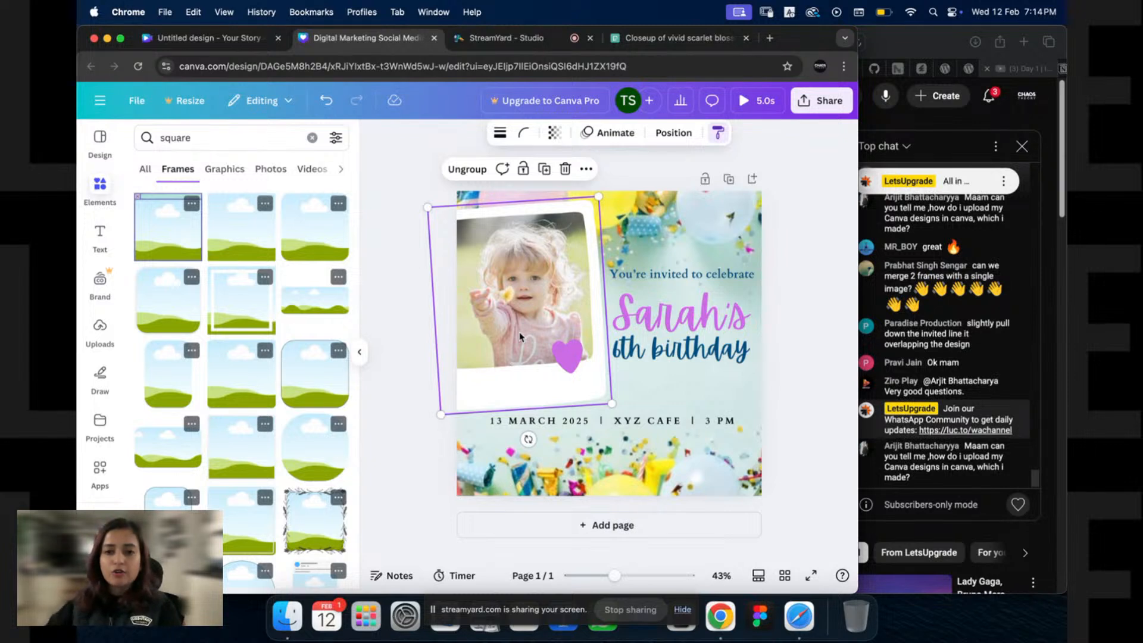
click(808, 217)
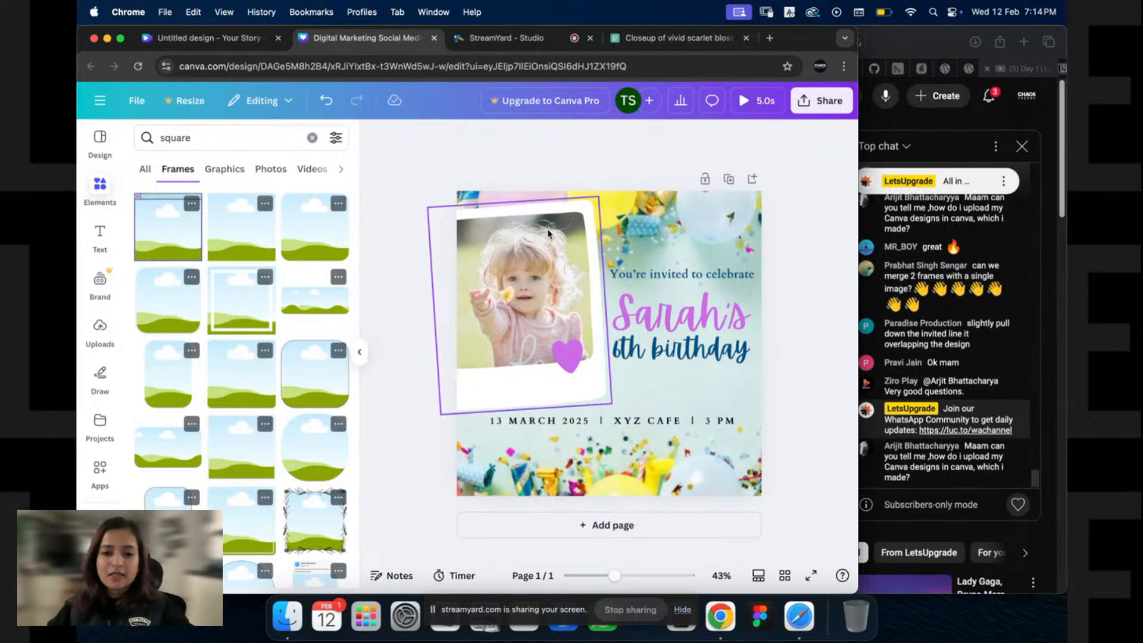
drag(607, 424, 607, 429)
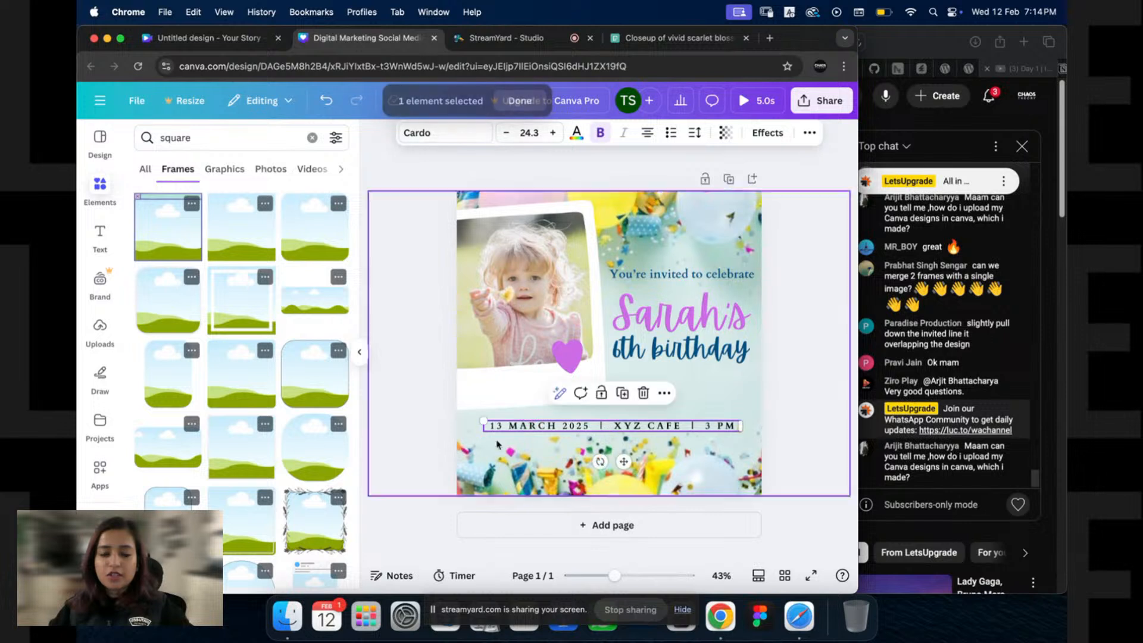
click(802, 278)
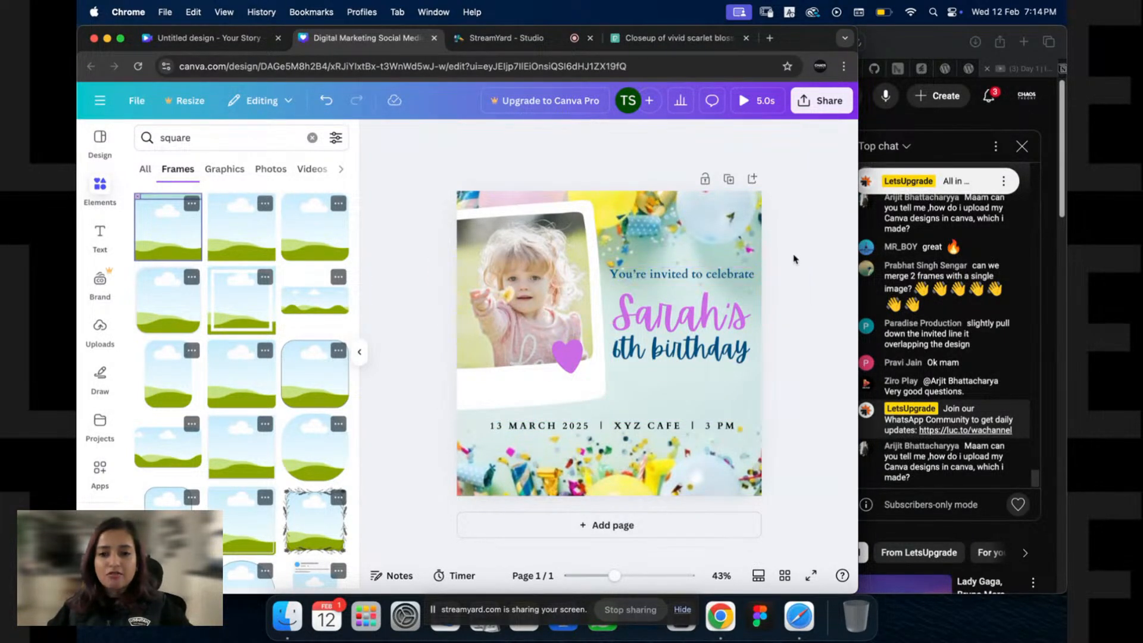
drag(797, 259, 706, 352)
click(807, 235)
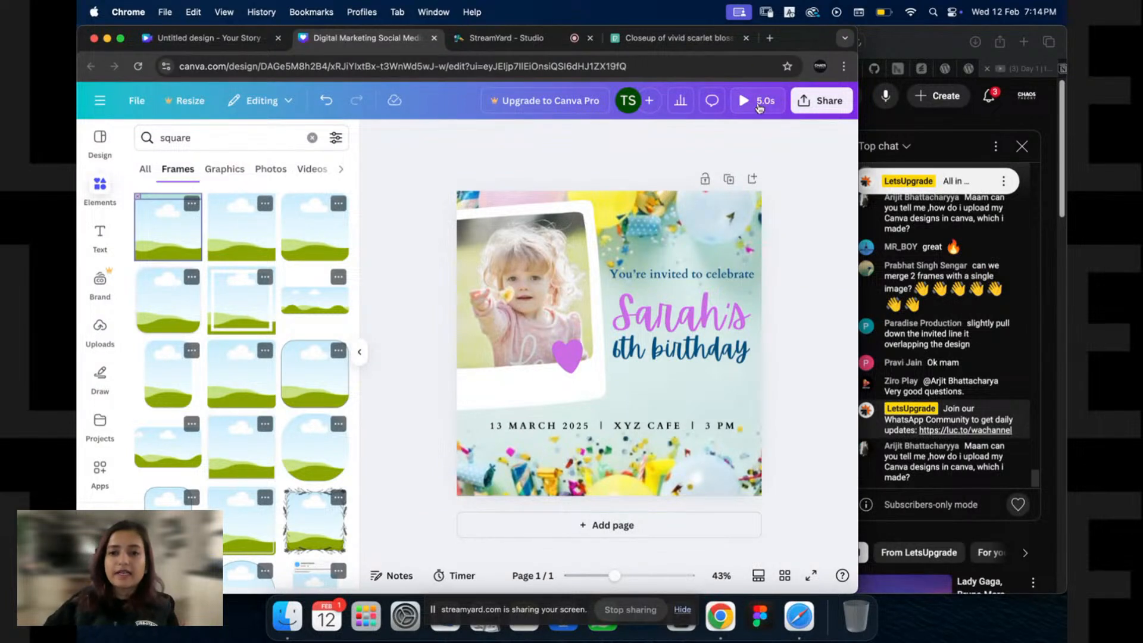
Step: Play the animated invitation preview several times to review the element animations, and close the preview
click(755, 106)
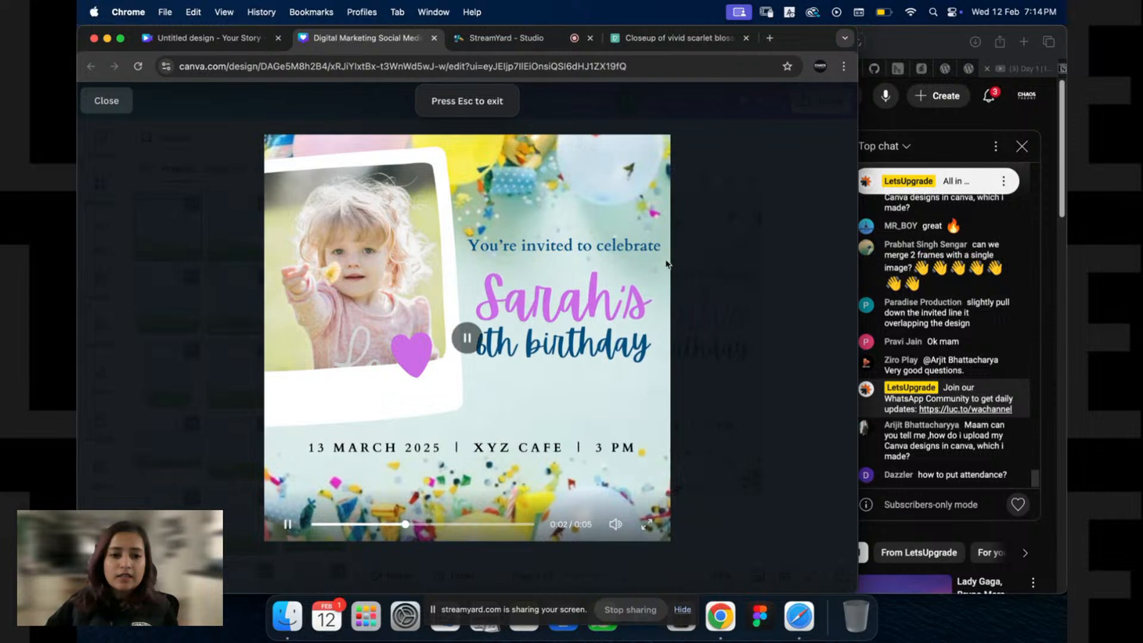
click(286, 526)
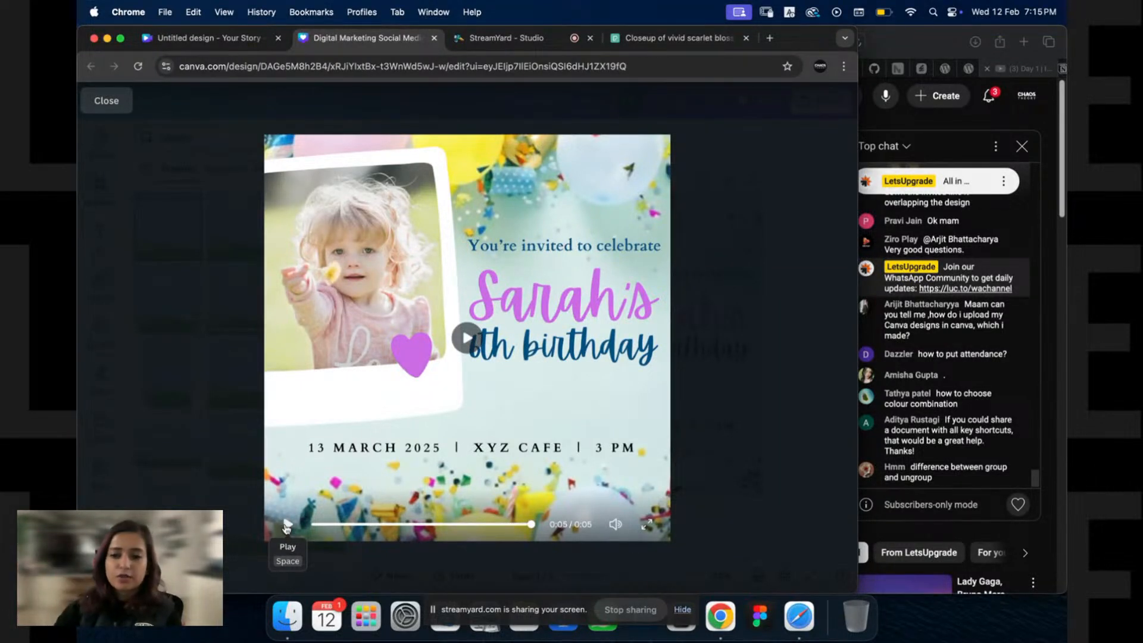
click(286, 525)
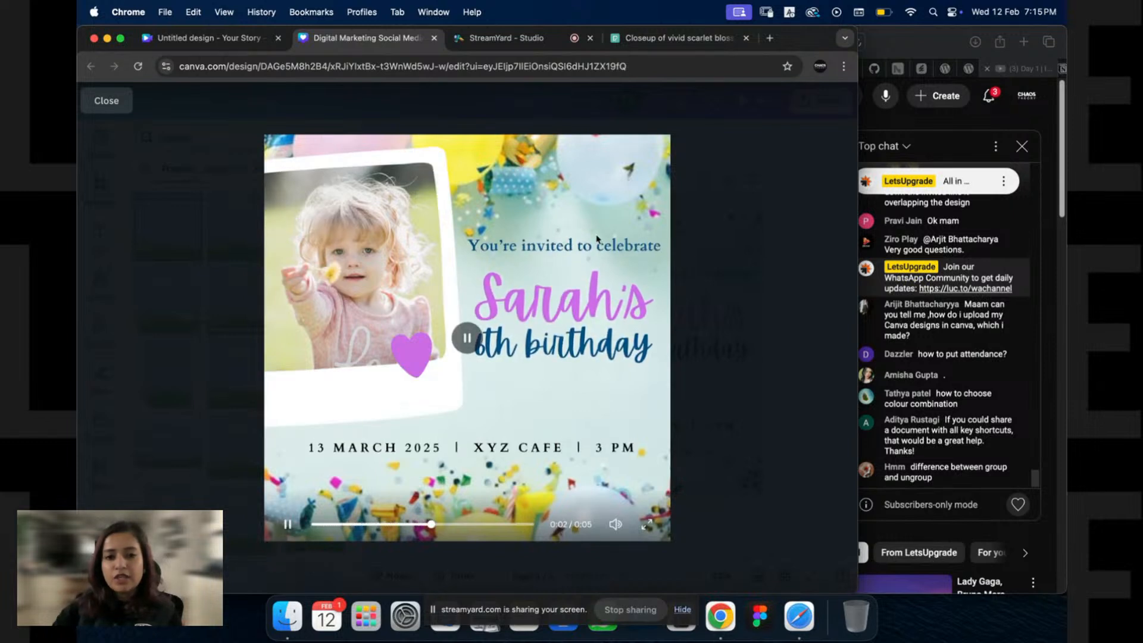
click(286, 525)
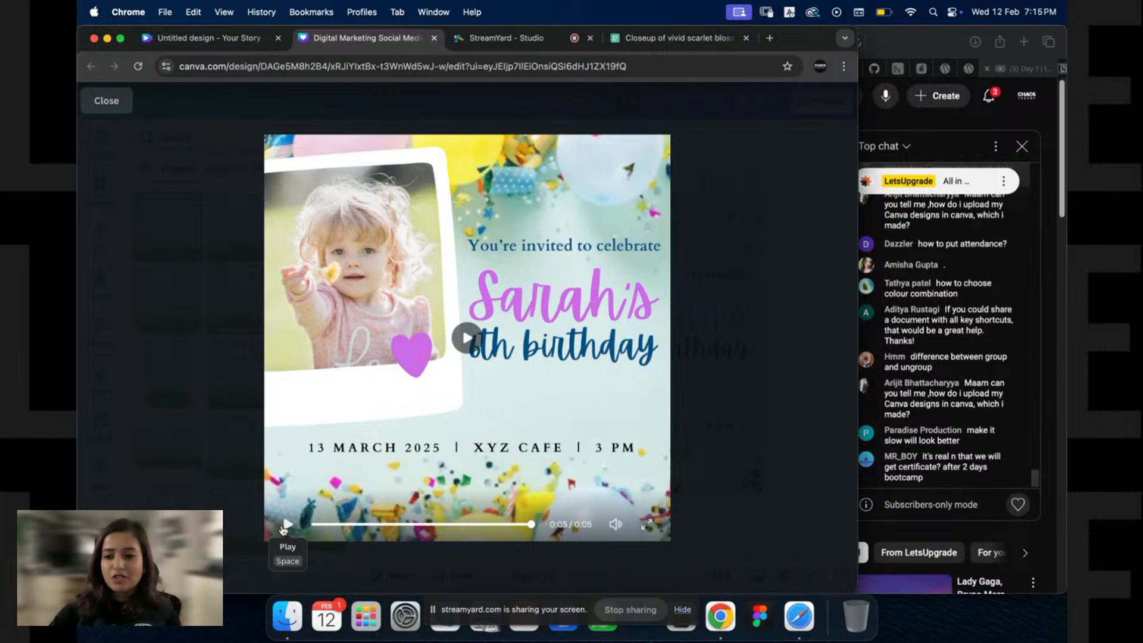
click(464, 340)
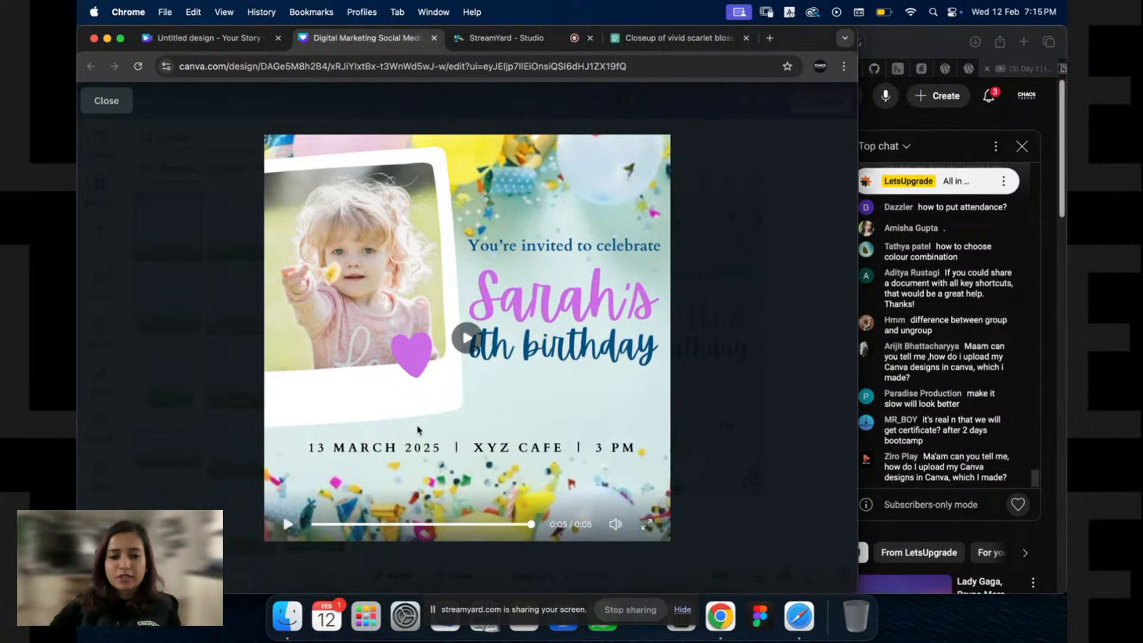
click(288, 526)
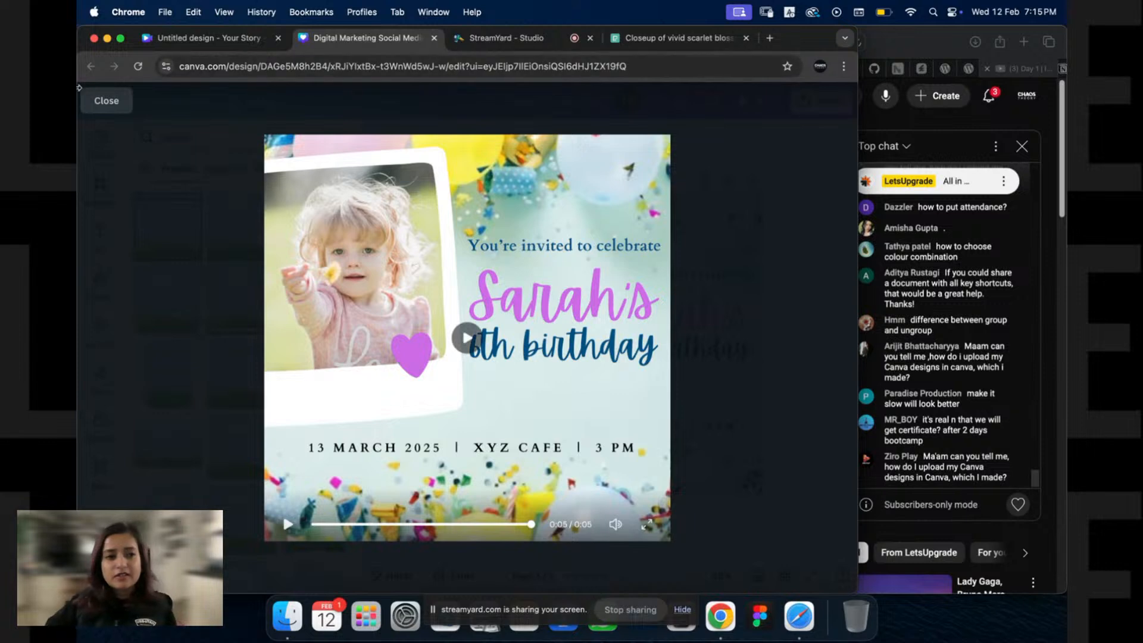
click(109, 109)
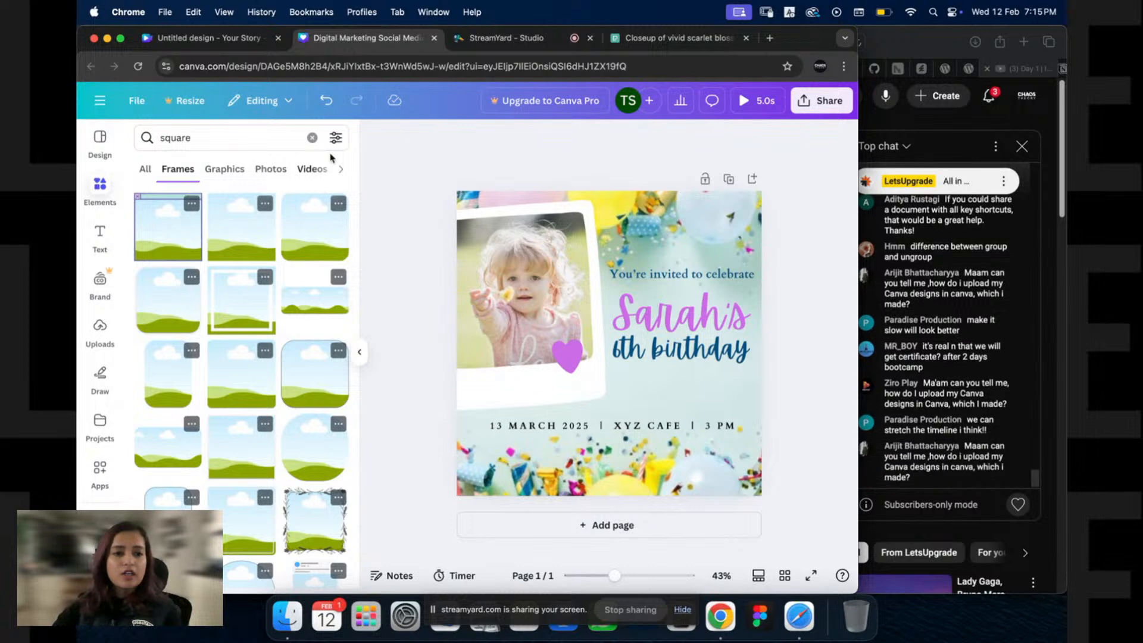
Step: Replace the element search with gif and limit the results to graphics
click(312, 137)
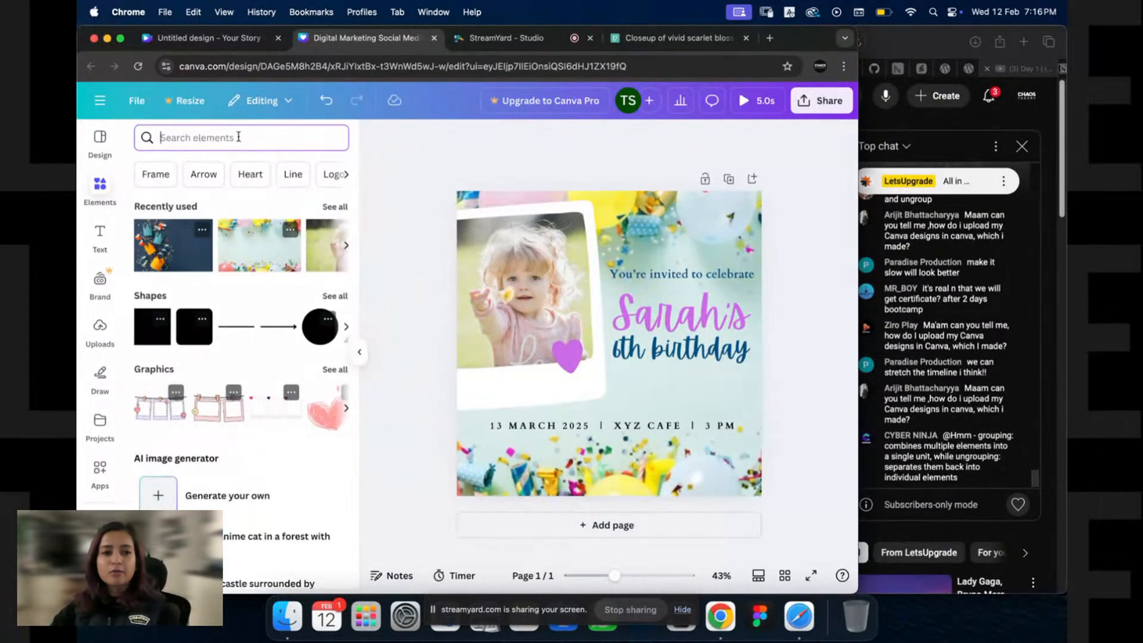
text(gif)
key(Return)
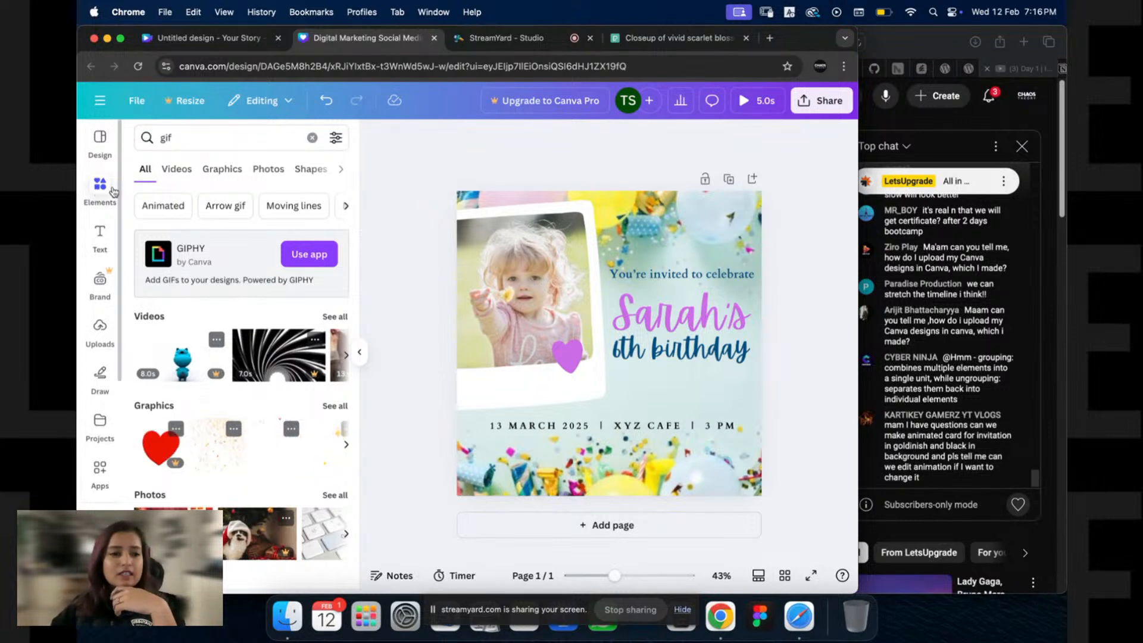
click(222, 171)
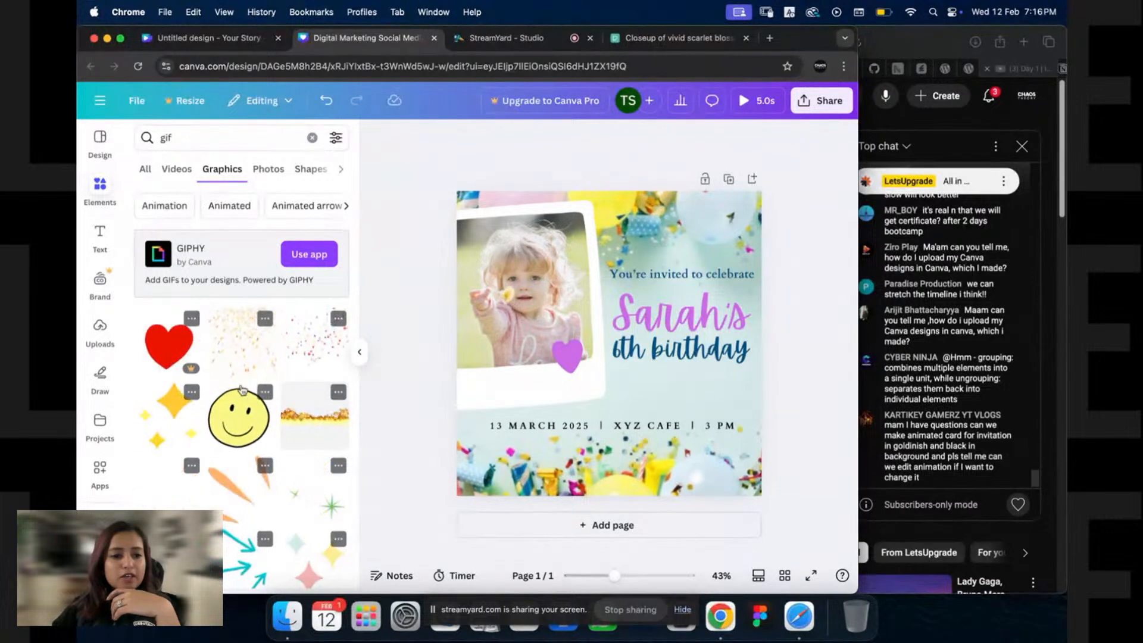
Step: Try the animated yellow sparkle graphic at a small size on the invitation and delete it
click(176, 418)
drag(730, 219, 534, 420)
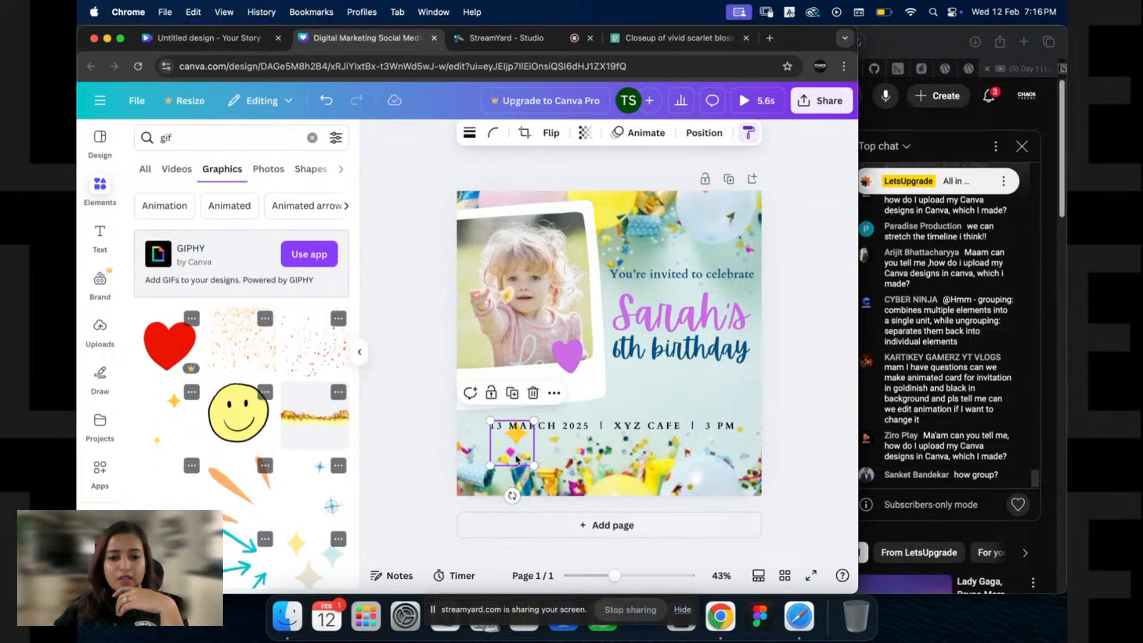
drag(516, 459, 724, 233)
key(super+z)
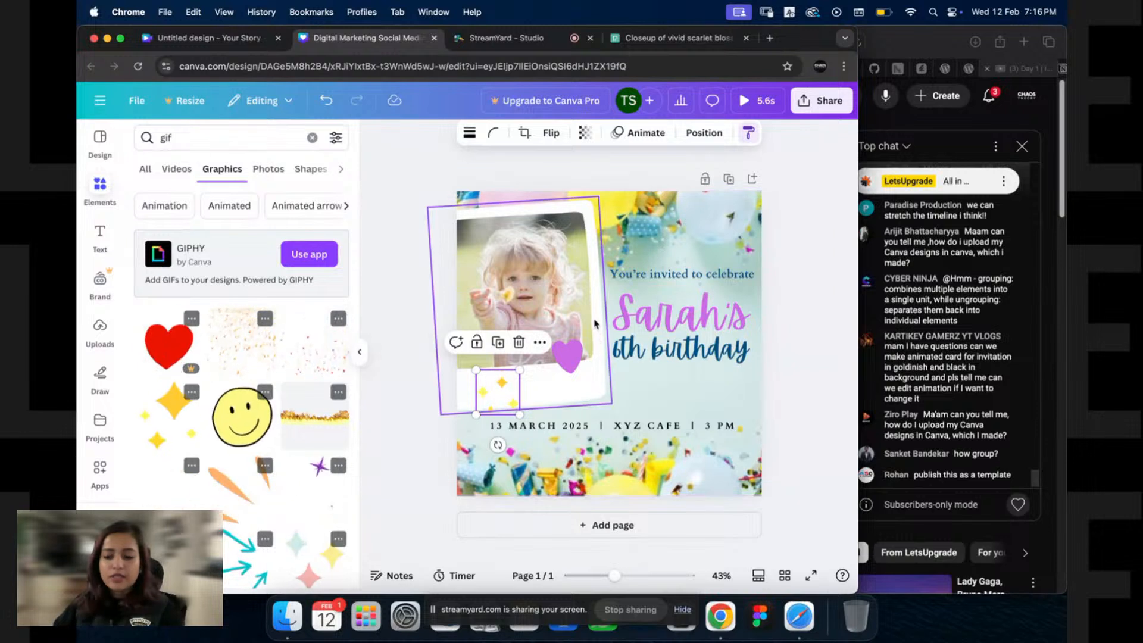
key(Delete)
Step: Add the animated blue arrows graphic, shrink it, and place it rotated upward just below the birthday title
scroll(256, 446, down, 2)
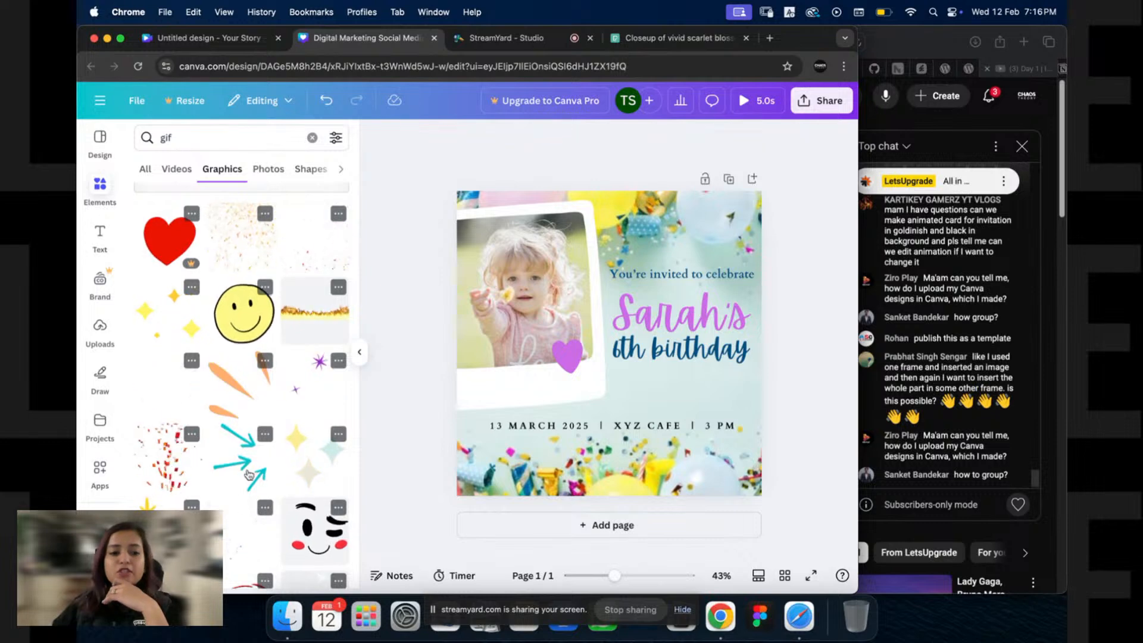
scroll(250, 421, down, 2)
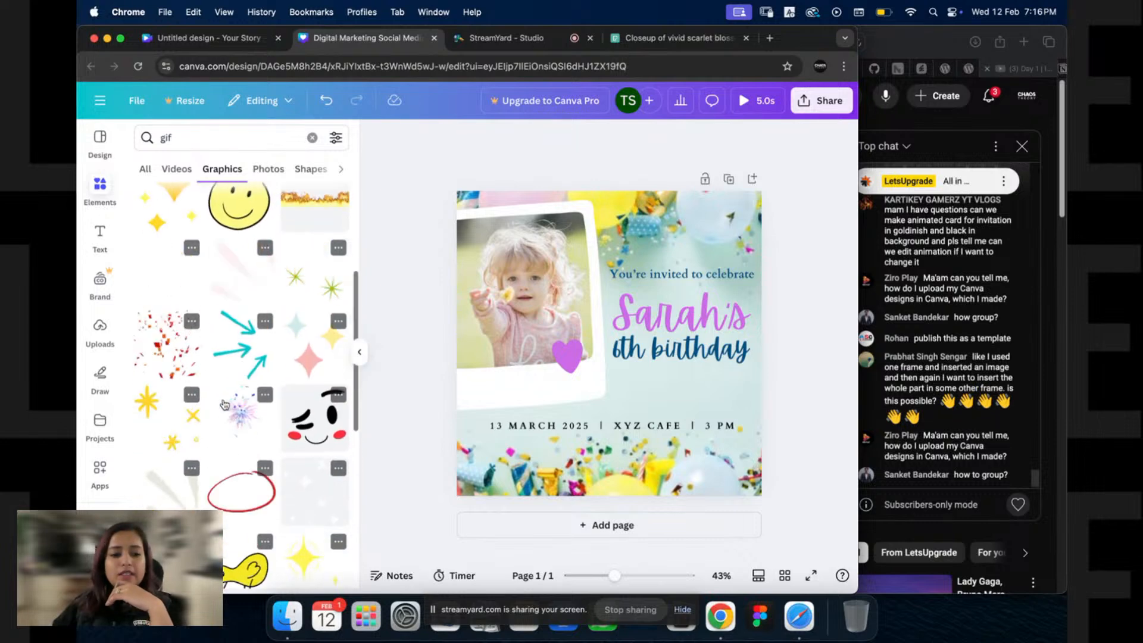
click(240, 365)
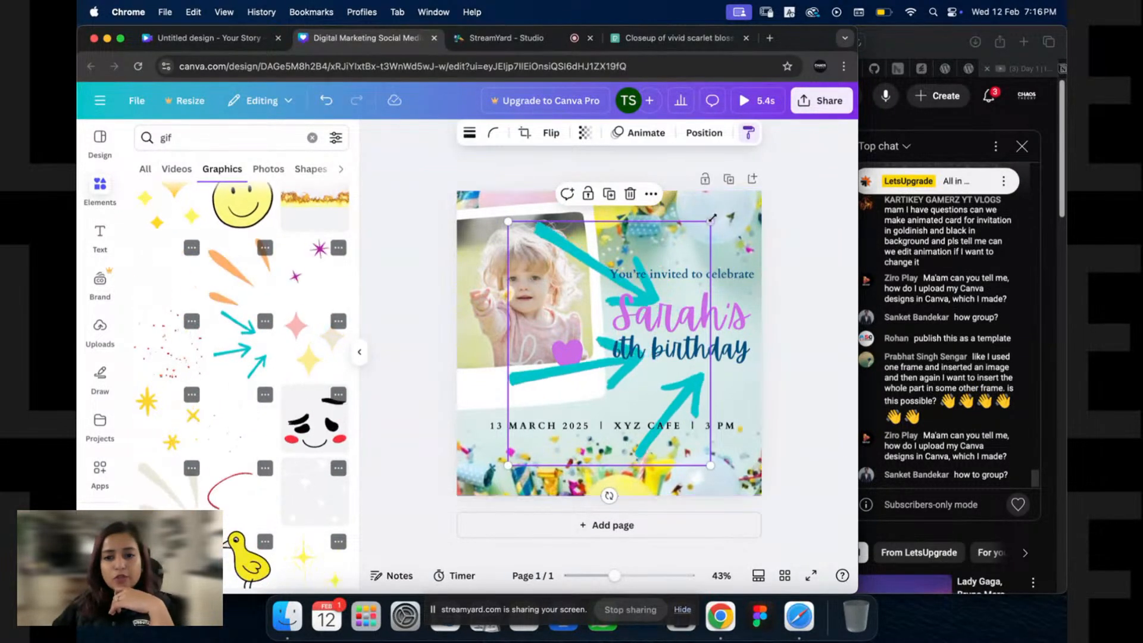
drag(710, 222, 553, 410)
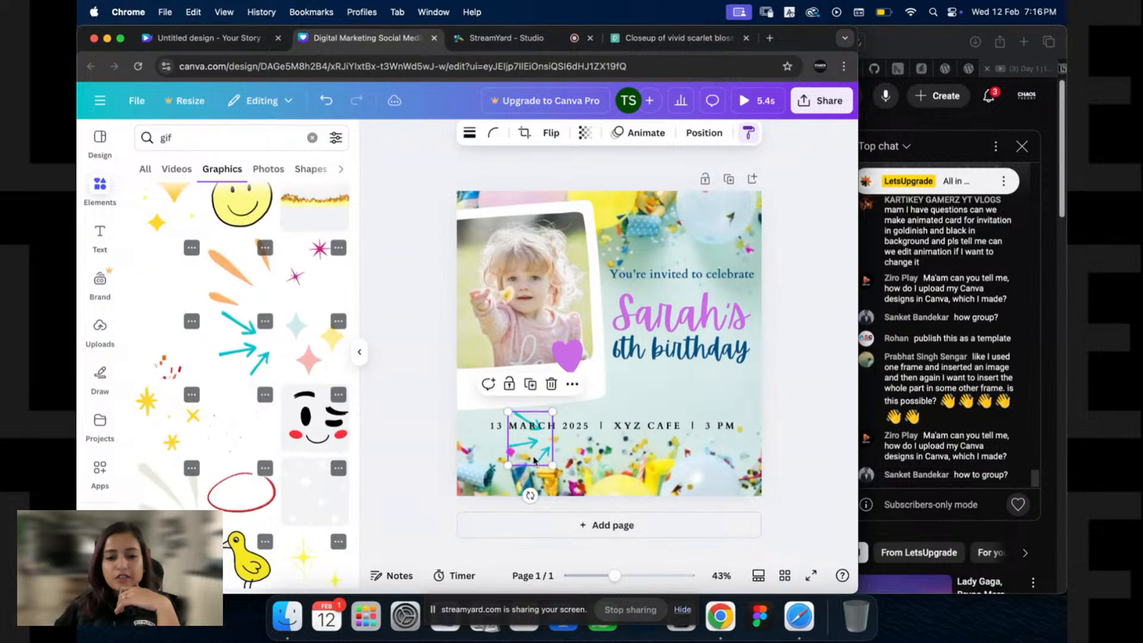
drag(531, 458, 621, 378)
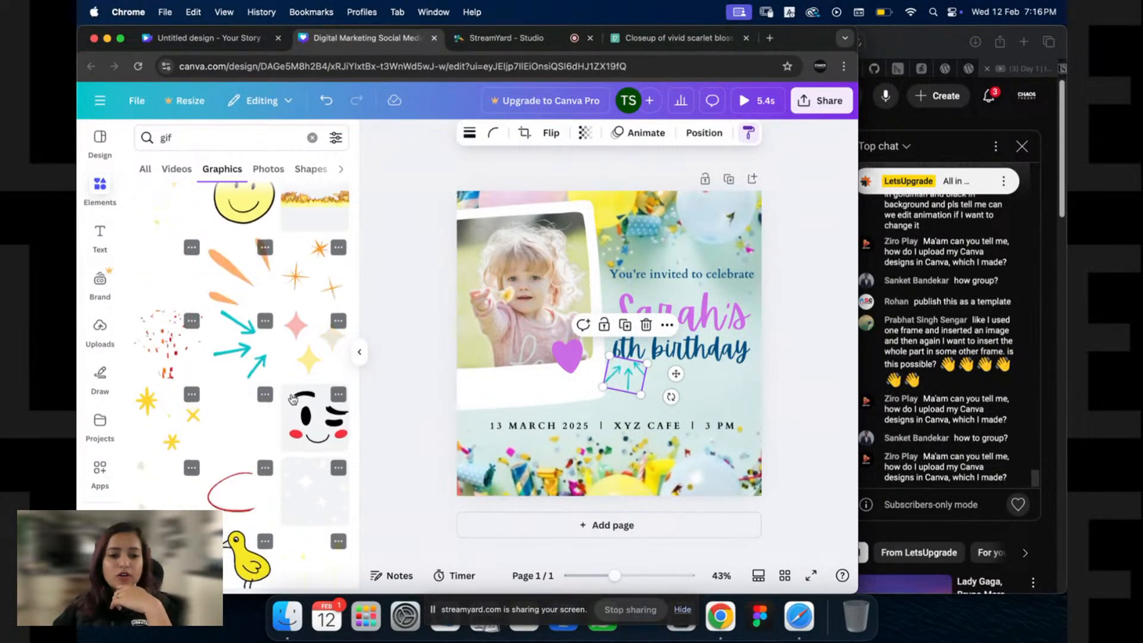
Step: Add the animated yellow heart-hands graphic, shrink it, and place it in the invitation's lower-right corner below the event time
scroll(293, 399, down, 6)
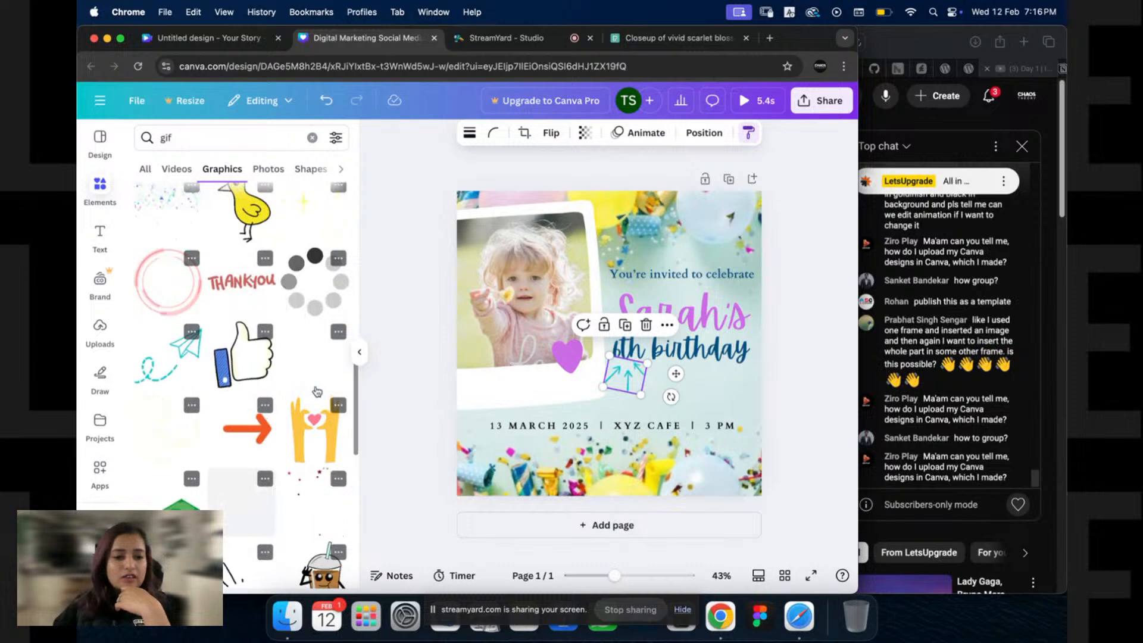
scroll(317, 391, down, 2)
click(314, 340)
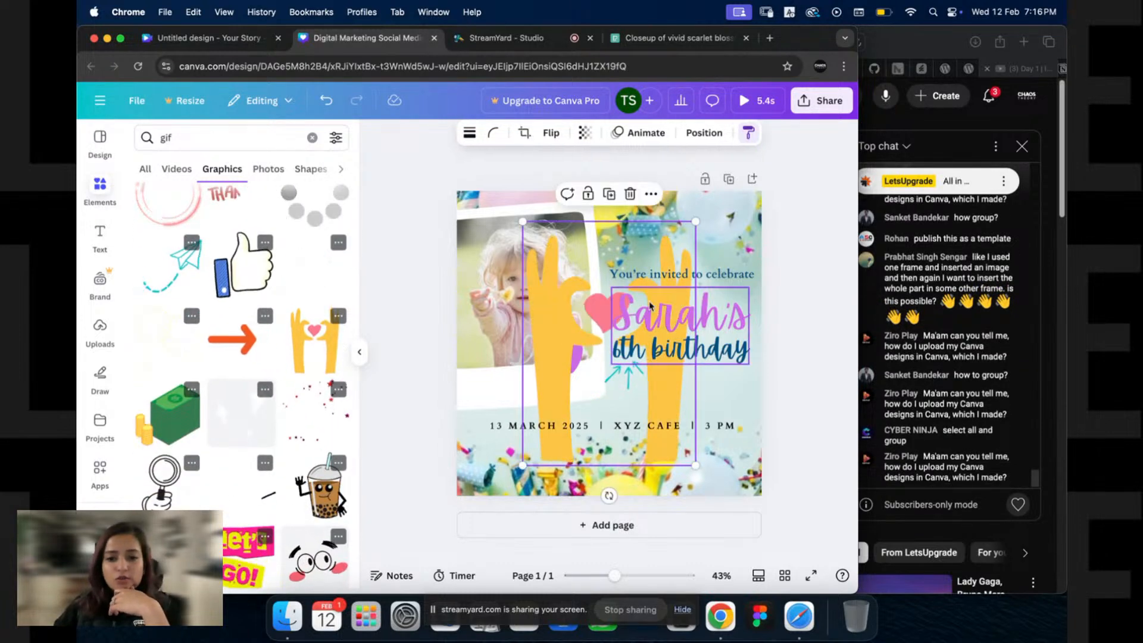
drag(695, 222, 570, 398)
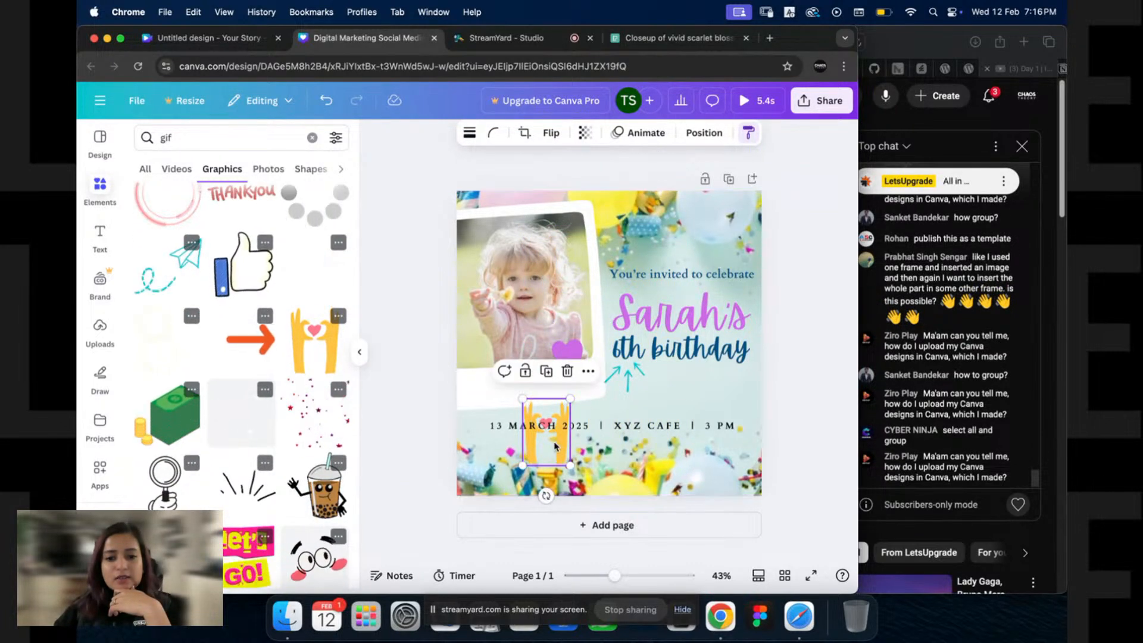
drag(554, 445, 728, 477)
Step: Add the animated falling confetti graphic, shrink it to about 320 by 320, and place it over the top of the girl's photo
scroll(275, 381, down, 5)
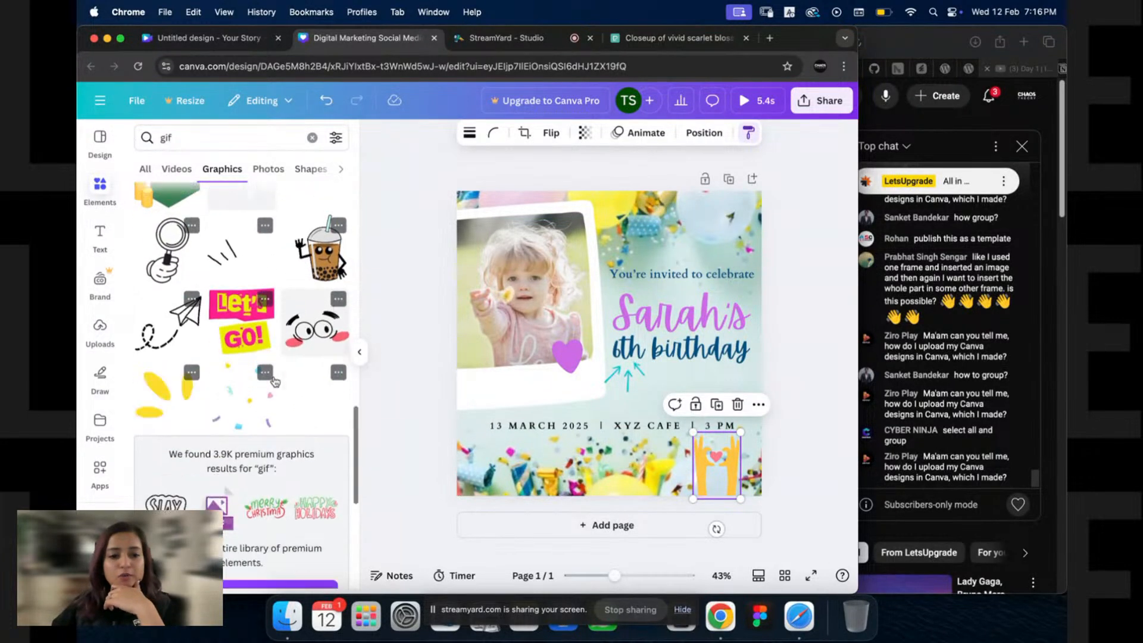
scroll(274, 381, down, 2)
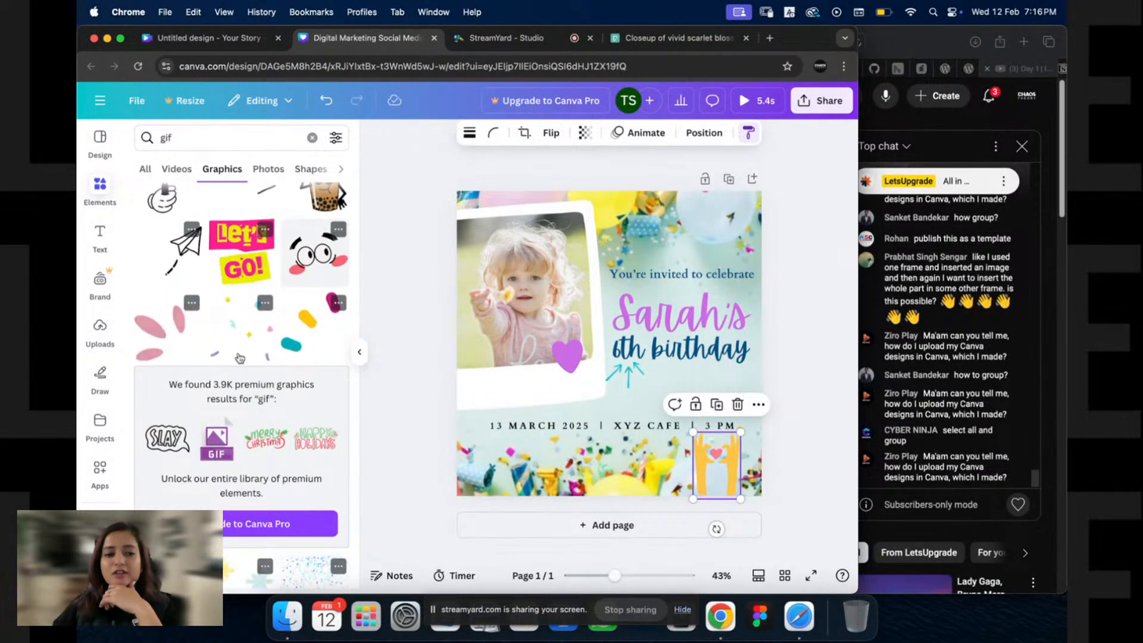
click(557, 257)
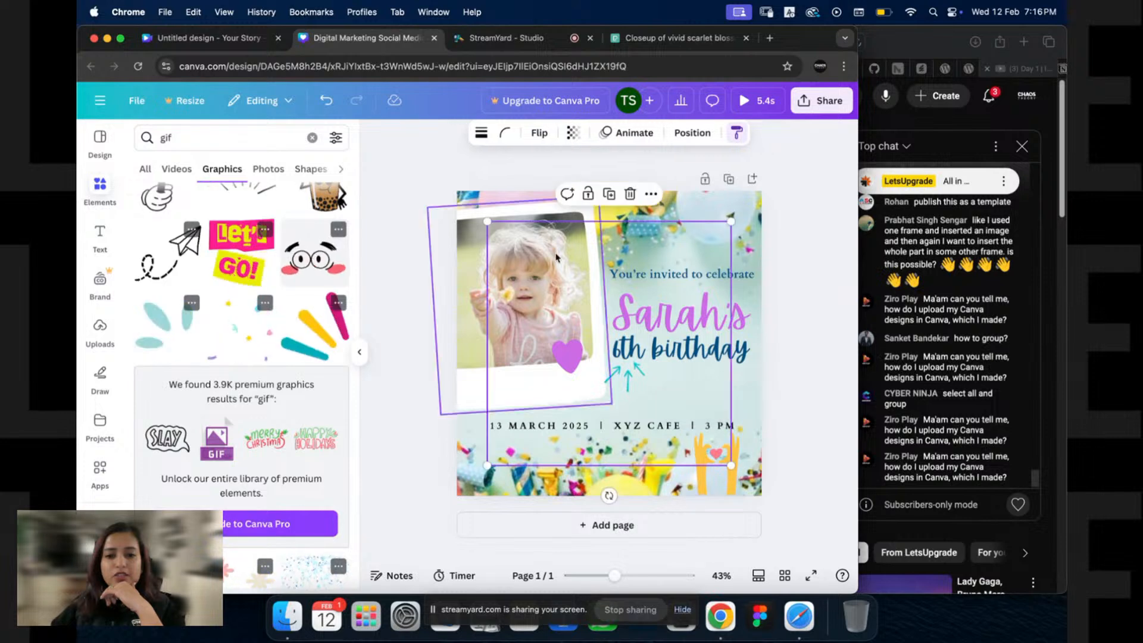
drag(731, 221, 618, 390)
drag(549, 434, 690, 250)
drag(730, 180, 720, 191)
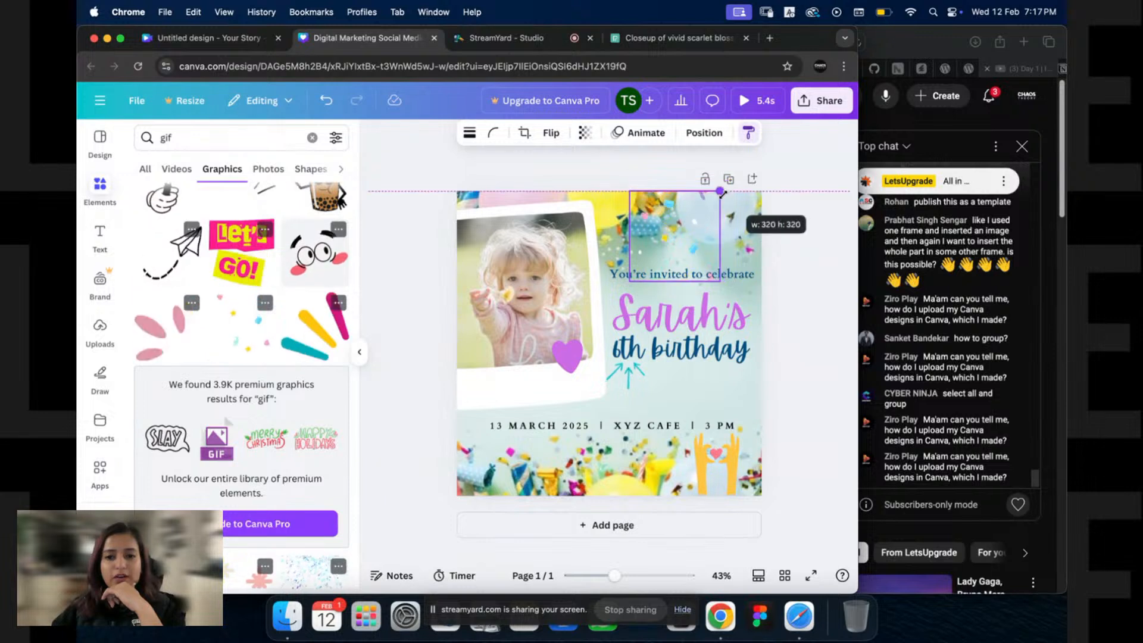
drag(689, 228, 540, 210)
click(790, 191)
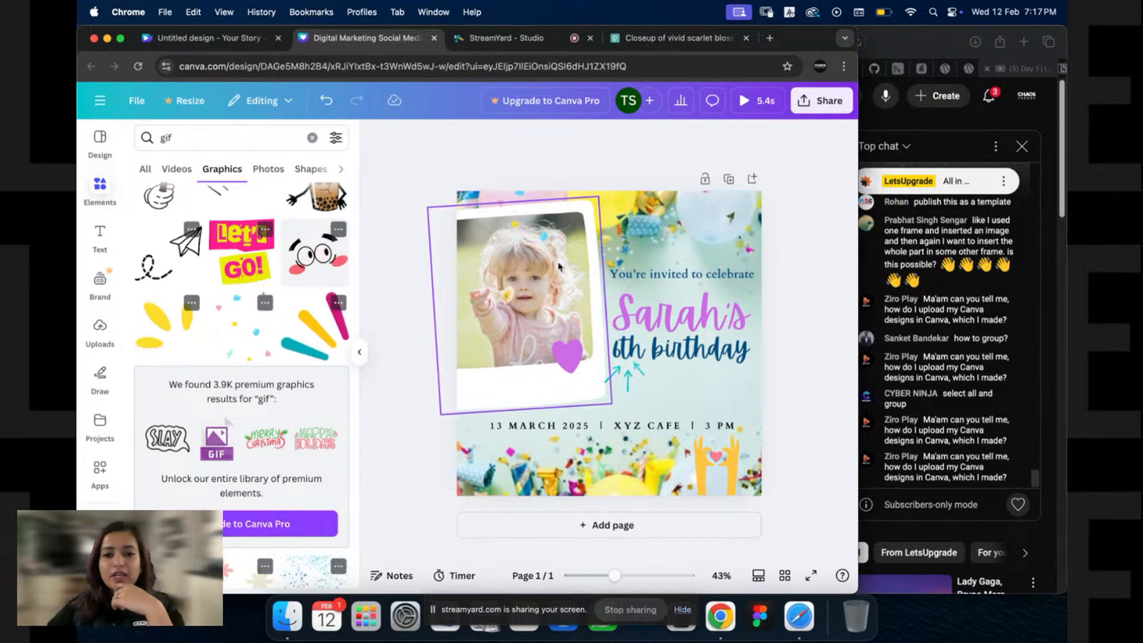
Step: Play the invitation preview to review the added GIF graphics with the text animations, and close the preview
click(766, 105)
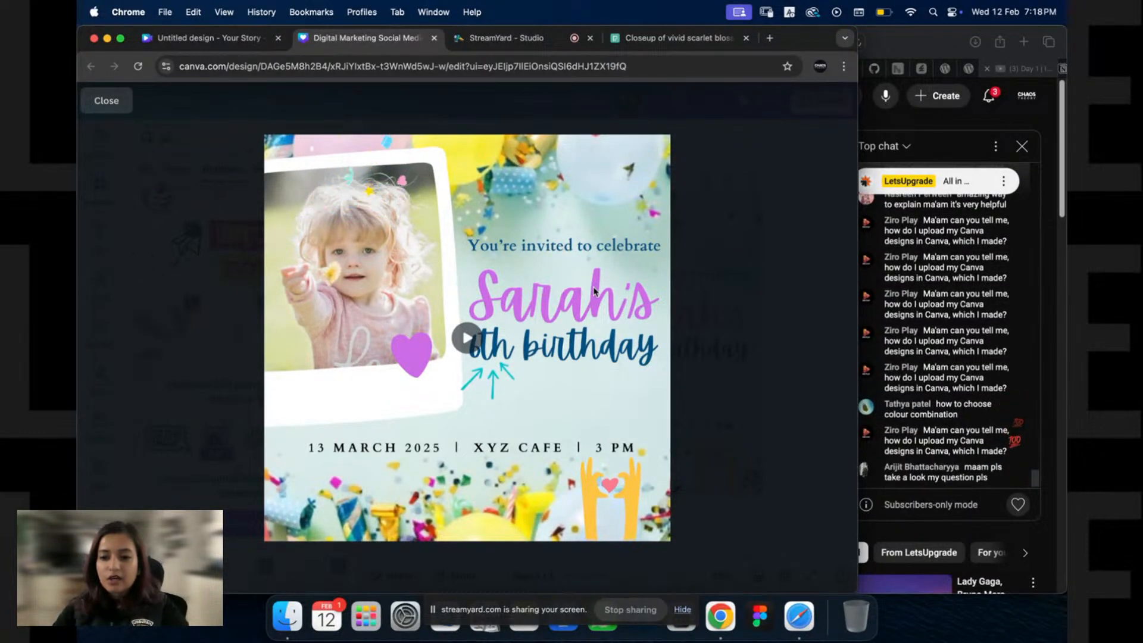
click(431, 312)
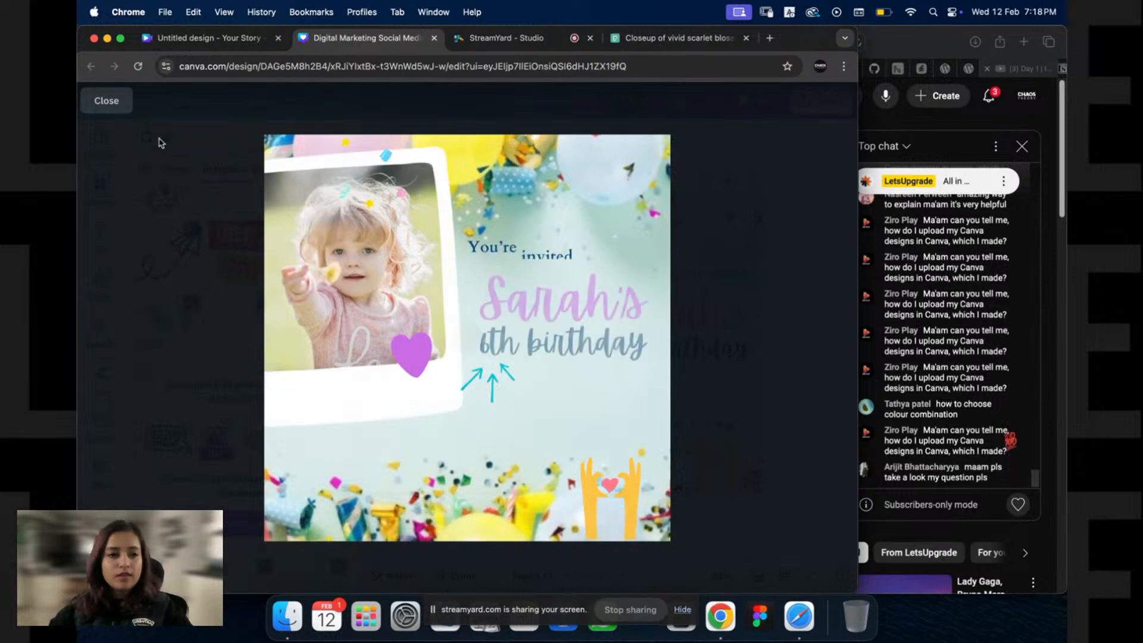
click(106, 100)
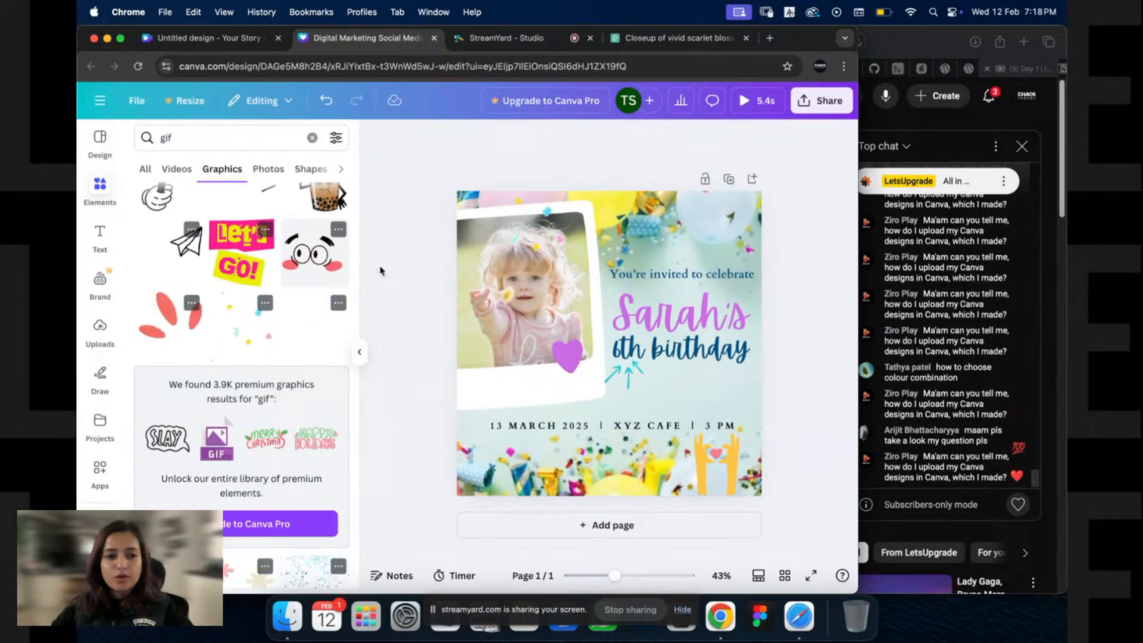
Step: Show the birthday party templates and duplicate the finished invitation page
click(100, 142)
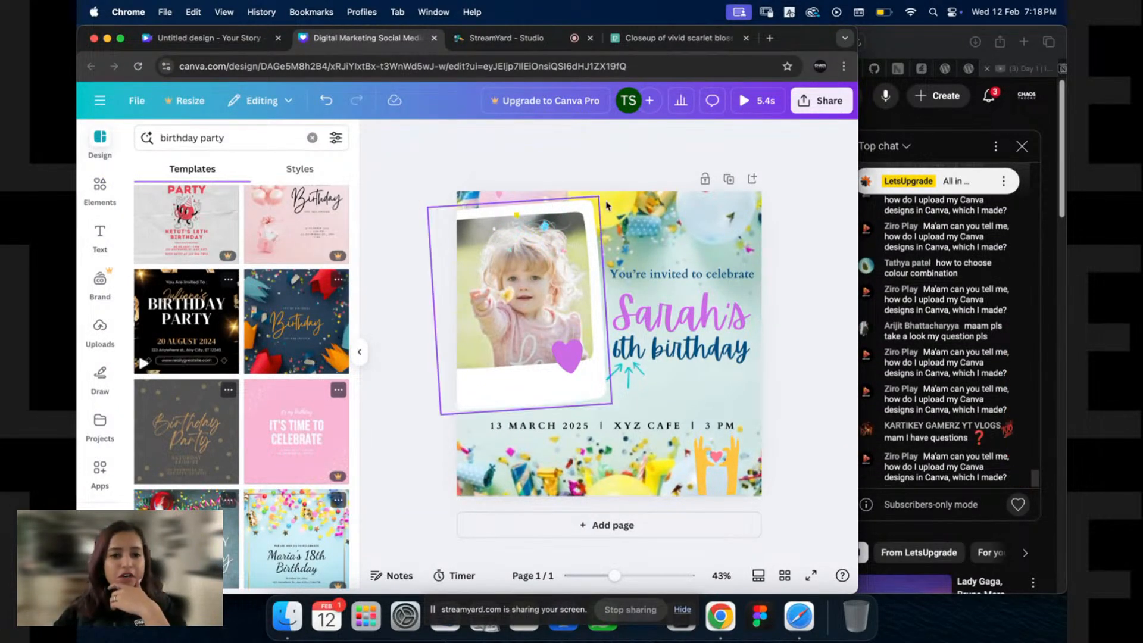
click(728, 179)
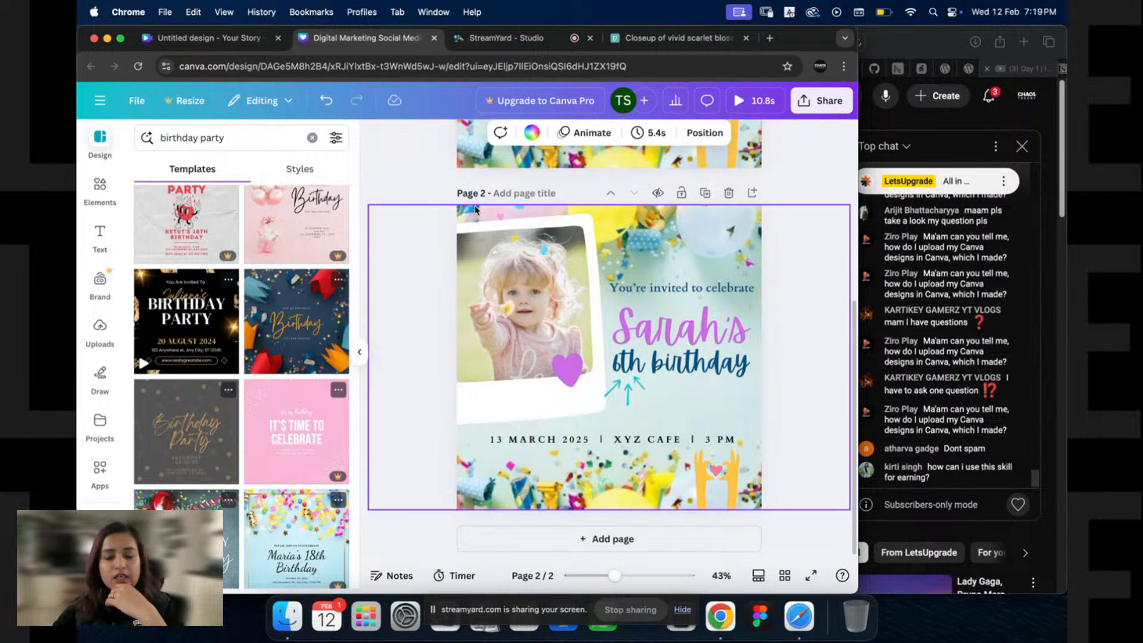
Step: Search the Canva apps for color and open the Color Palette AI app
click(100, 469)
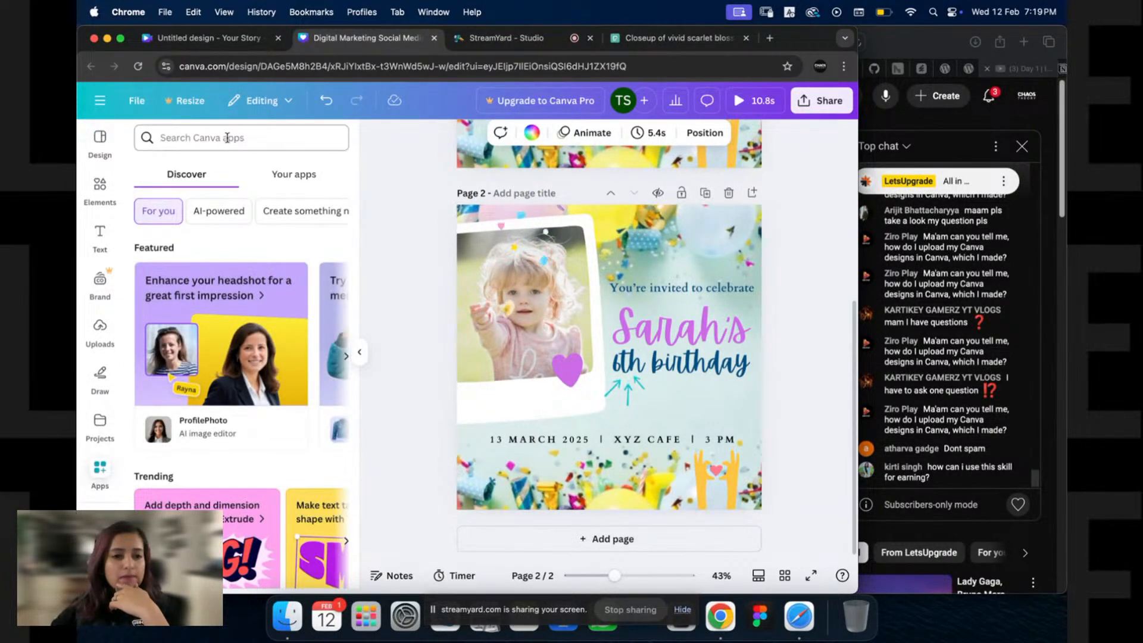
text(colo)
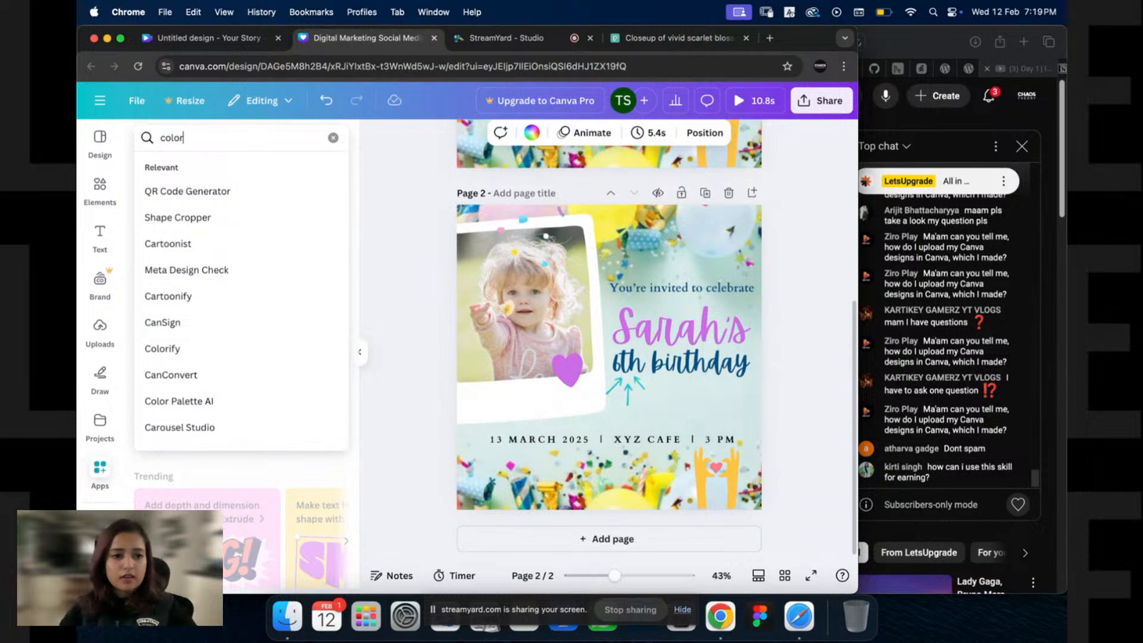
text(r)
click(214, 216)
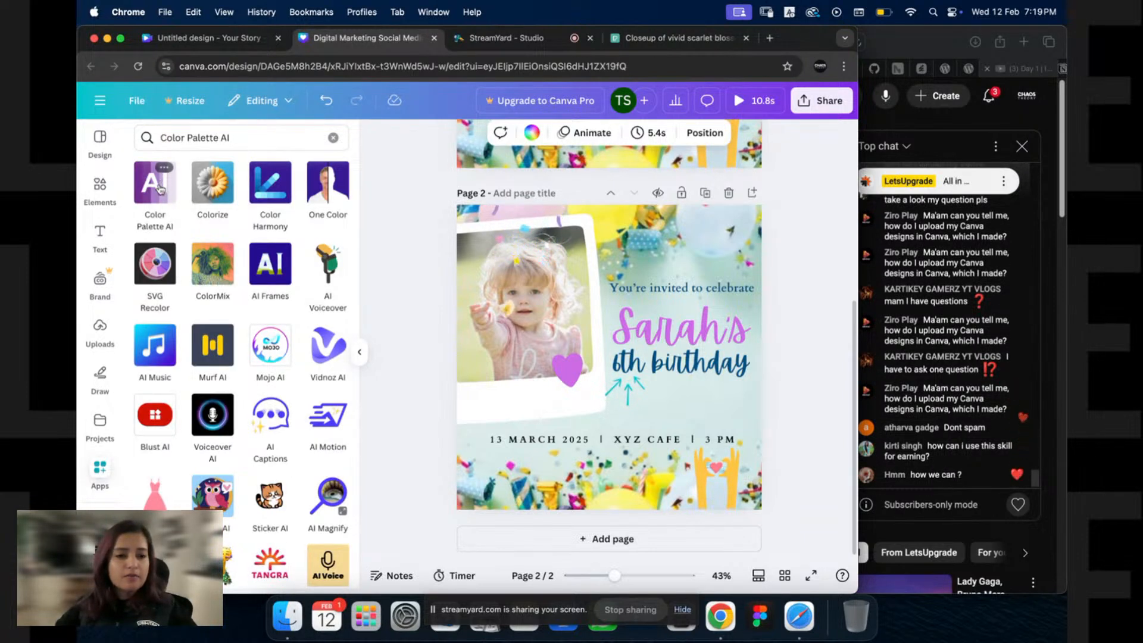
click(156, 186)
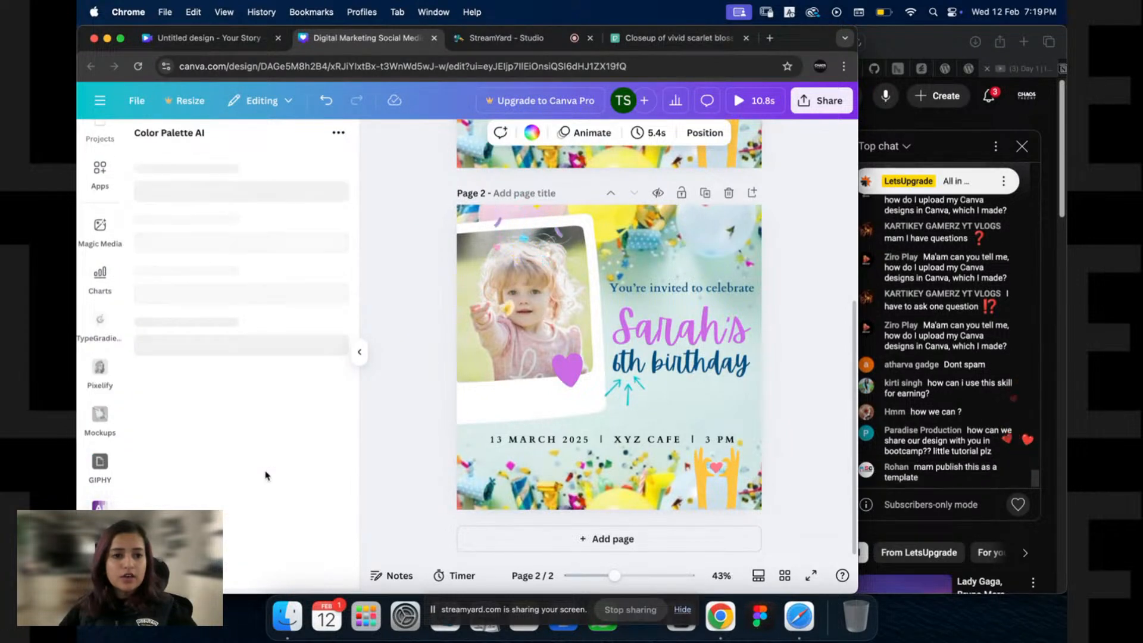
Step: Describe the palette as blue pastel and generate a palette with 5 colors
click(256, 274)
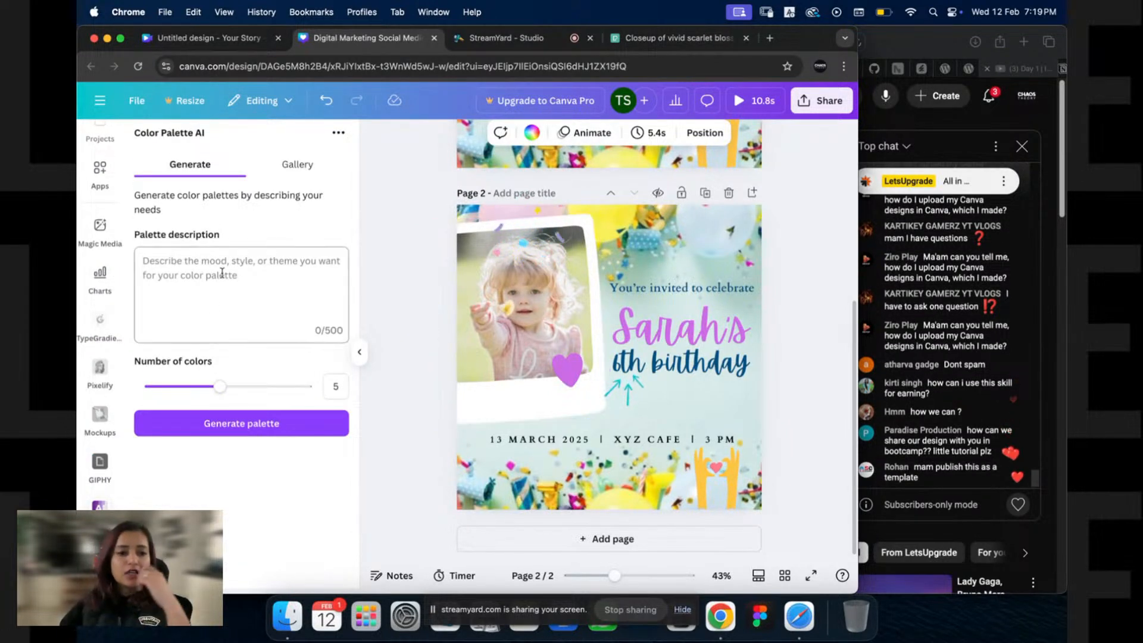
text(blue)
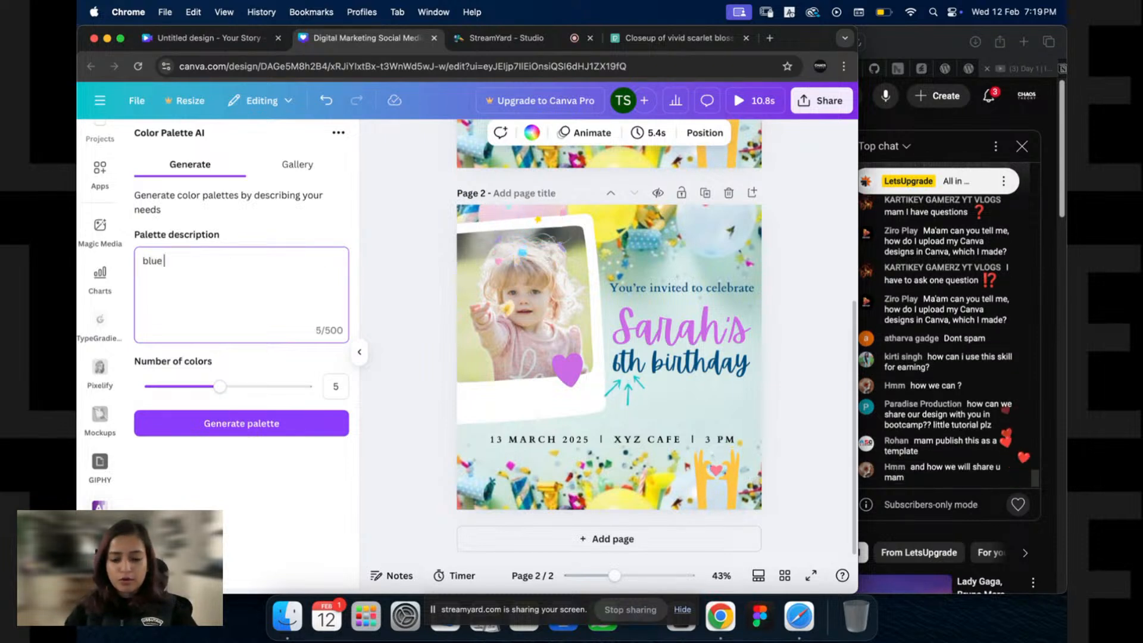
text( pastel)
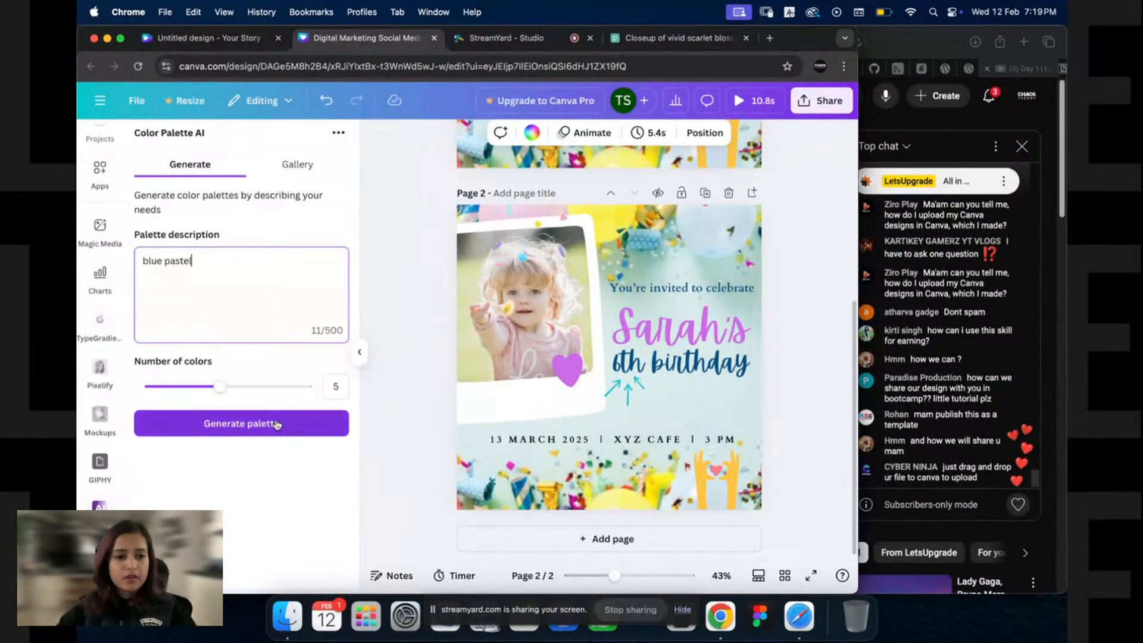
click(255, 426)
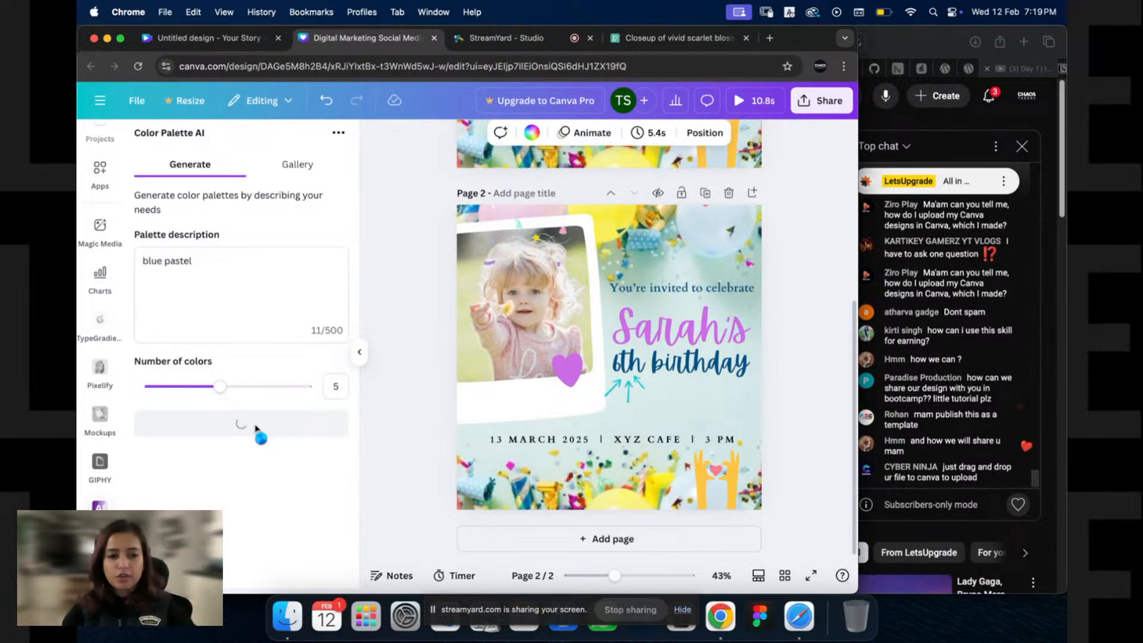
Step: Find the Coolors website in a new browser tab, accept its cookies, and start its palette generator with all introductory dialogs dismissed
key(super+t)
text(cool)
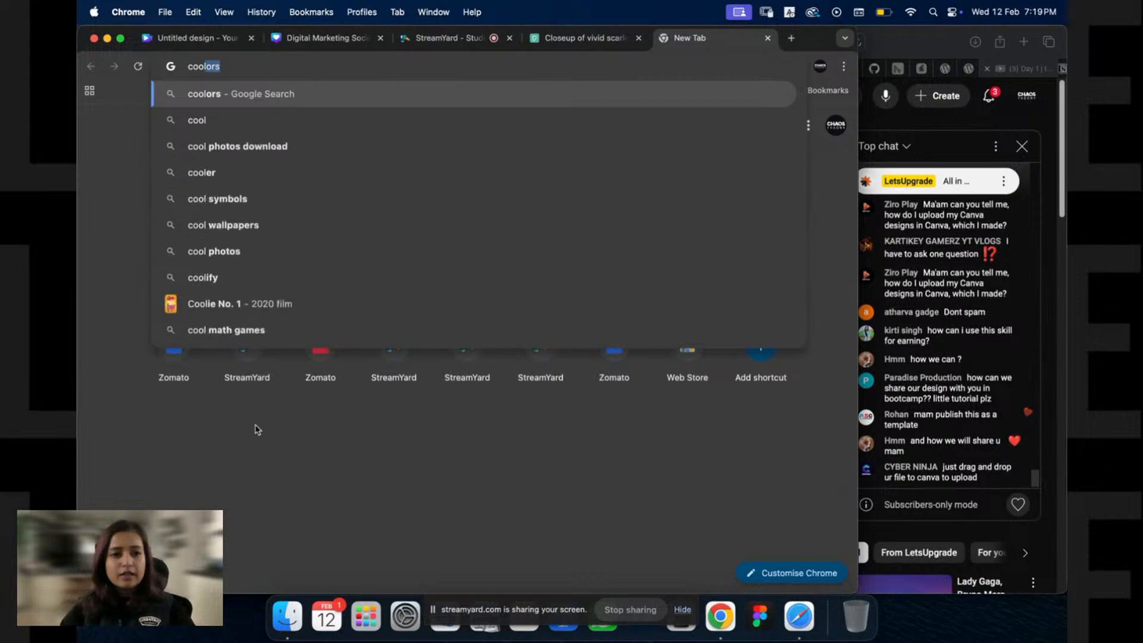
key(Return)
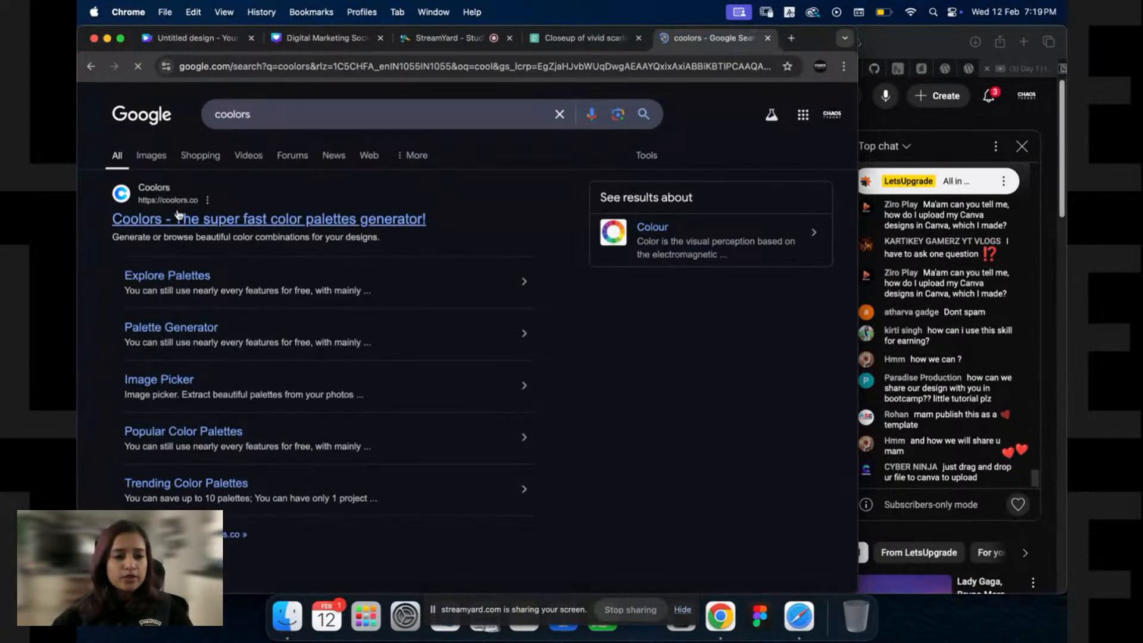
click(178, 217)
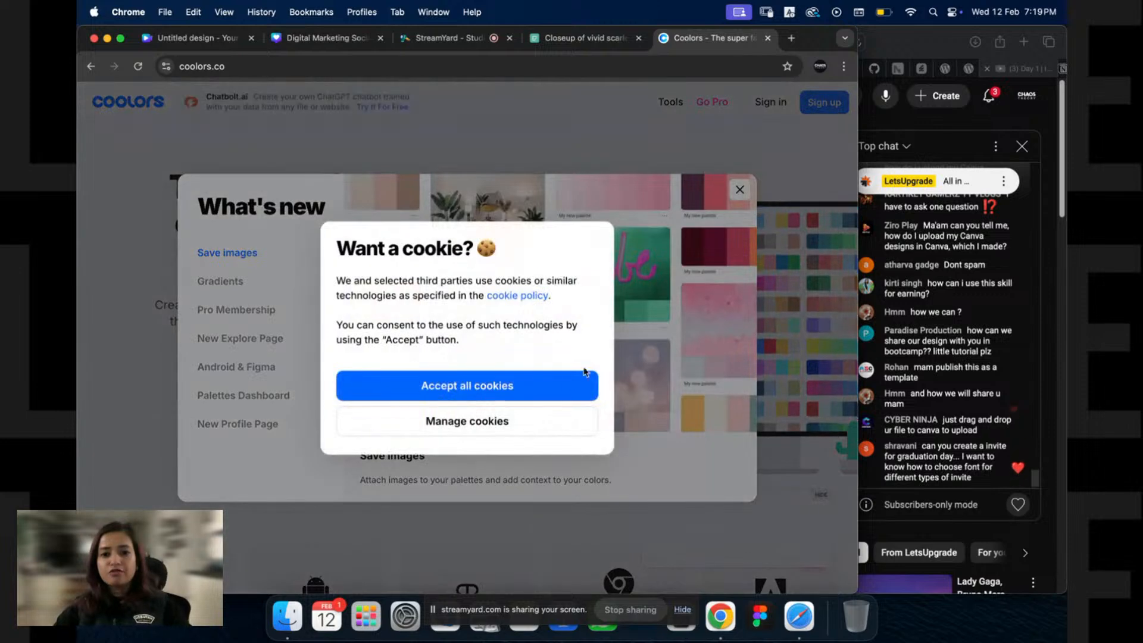
click(583, 386)
click(738, 191)
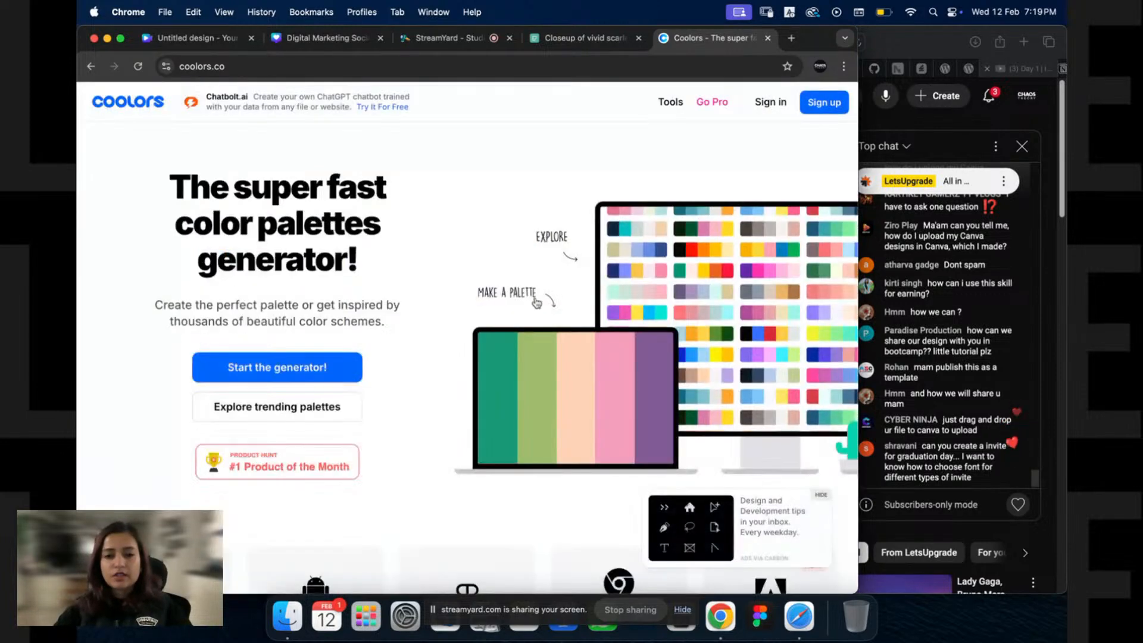
click(281, 368)
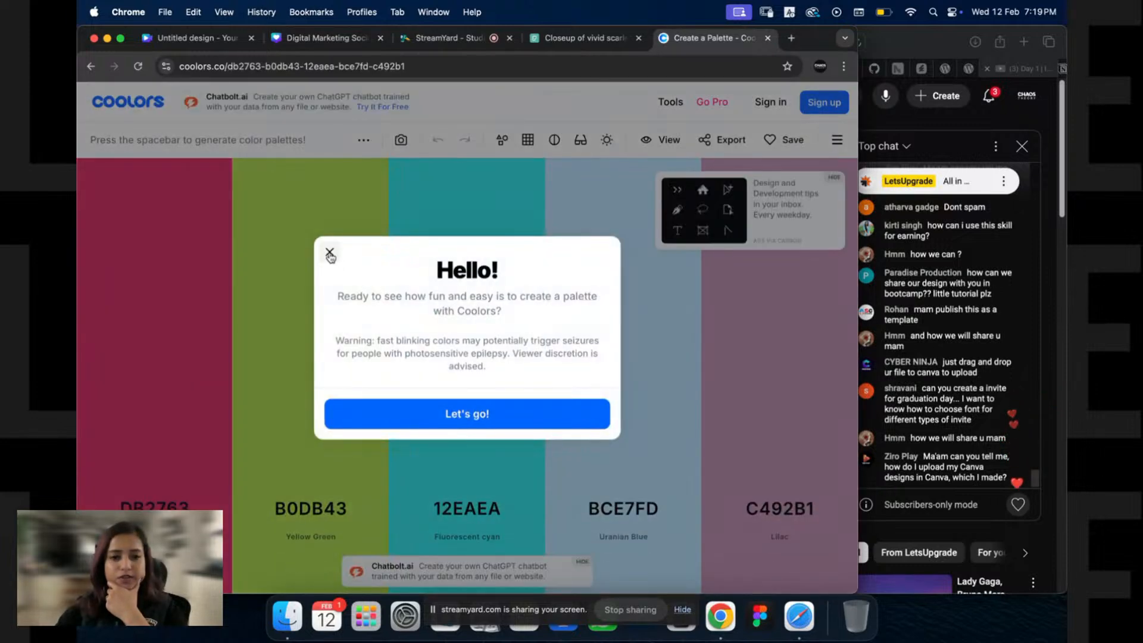
click(330, 253)
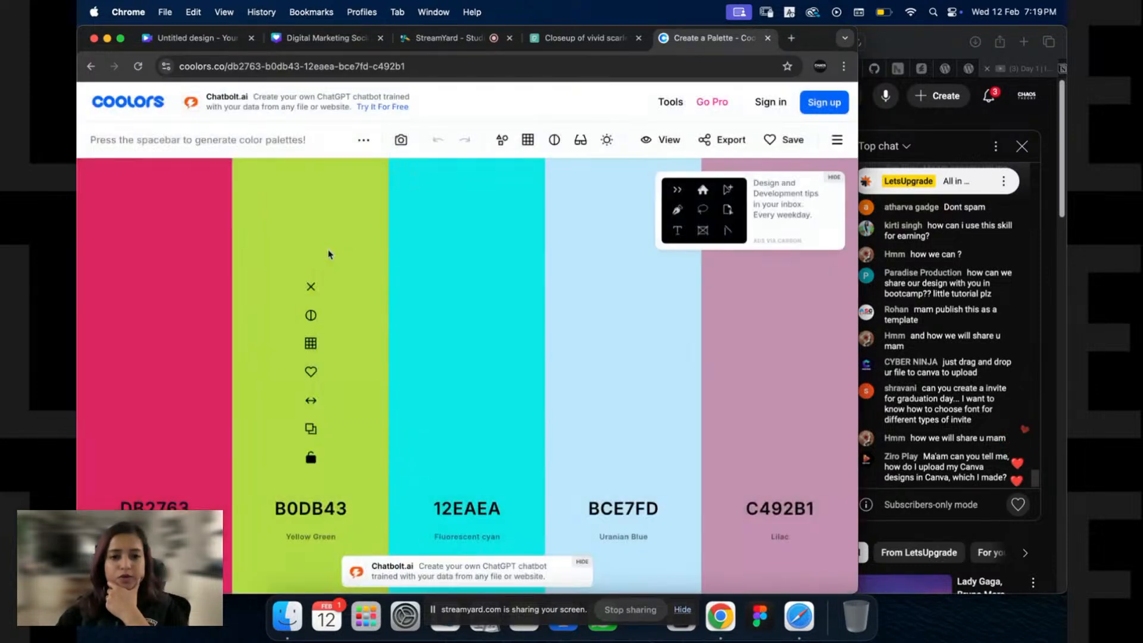
Step: Generate a series of random five-color palettes to compare color combinations for the design
key(space)
key(space)
key(space)
key(space)
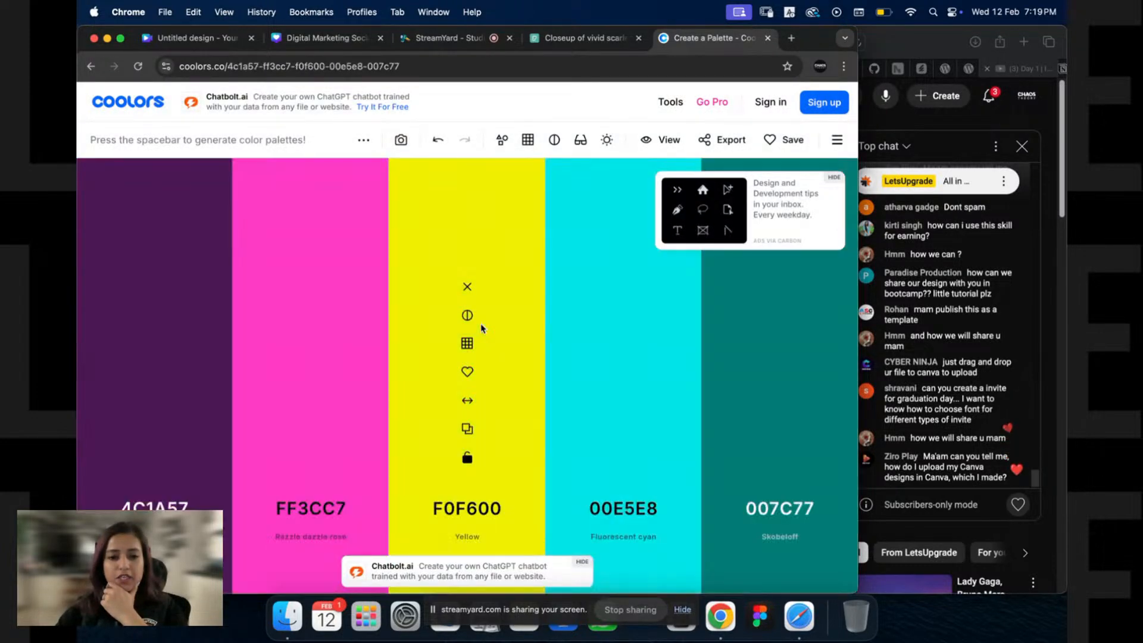
key(space)
key(space)
key(space)
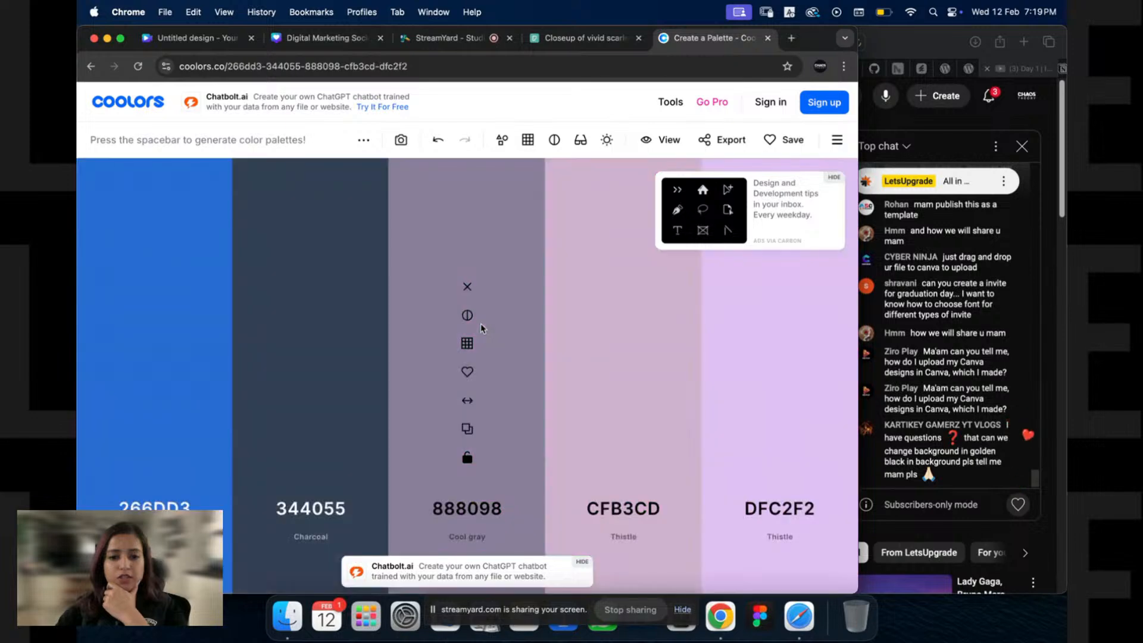
key(space)
key(space)
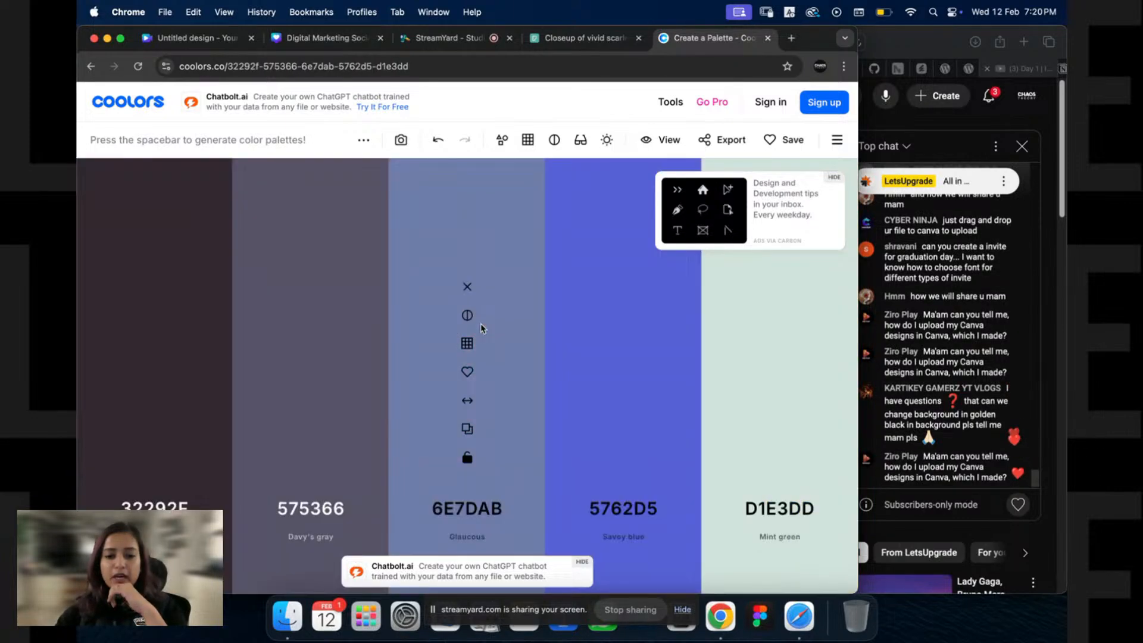
key(space)
key(space)
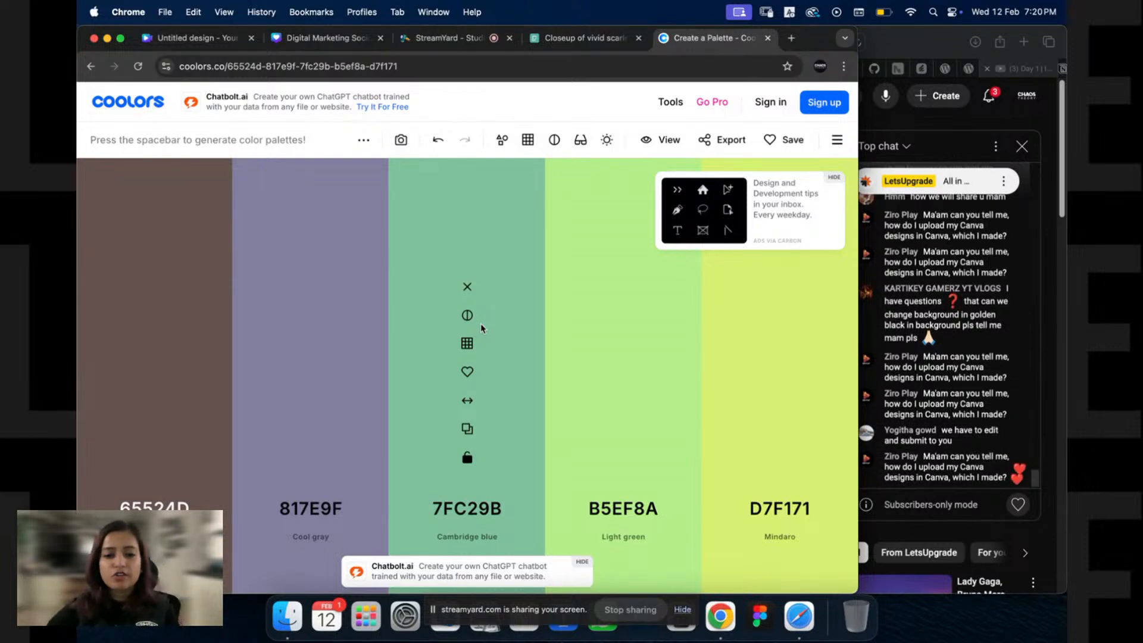
key(space)
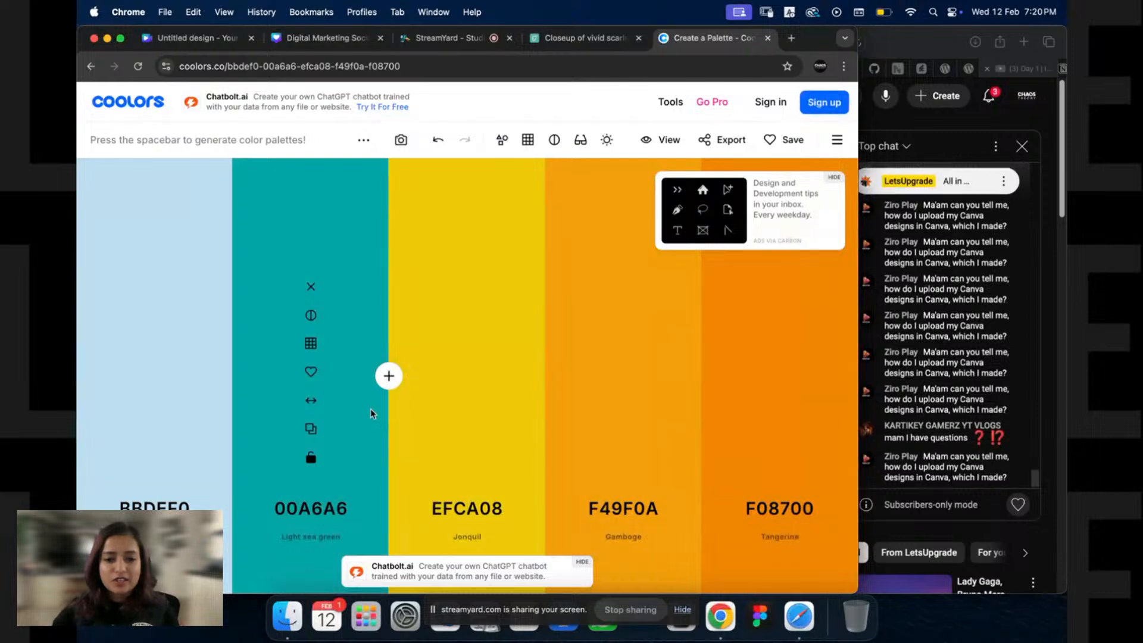
key(space)
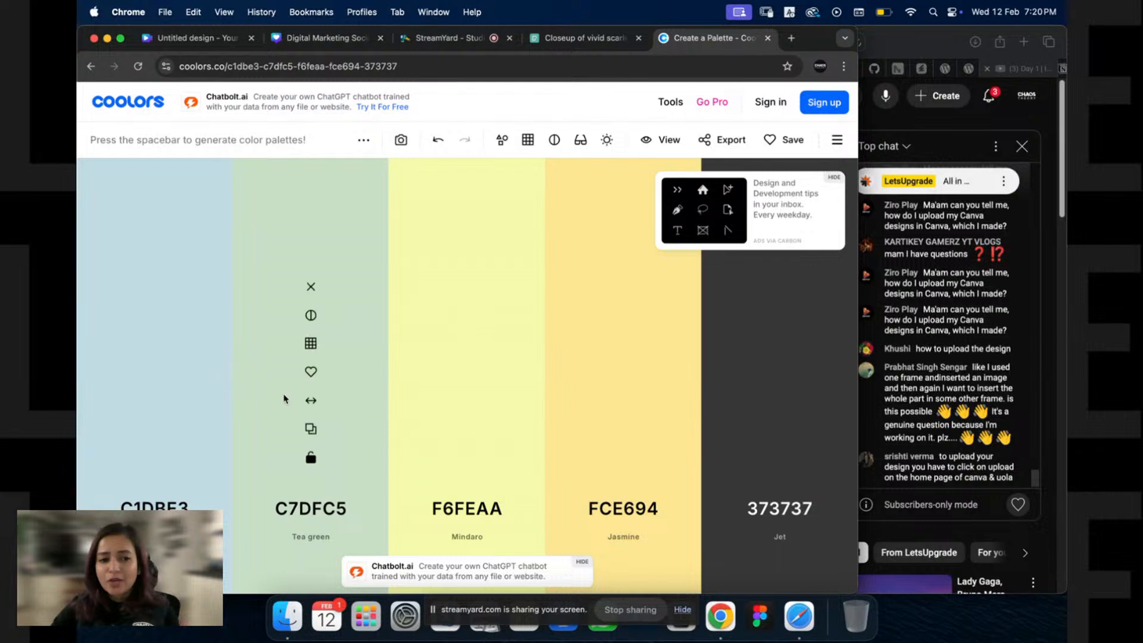
mouse_move(221, 397)
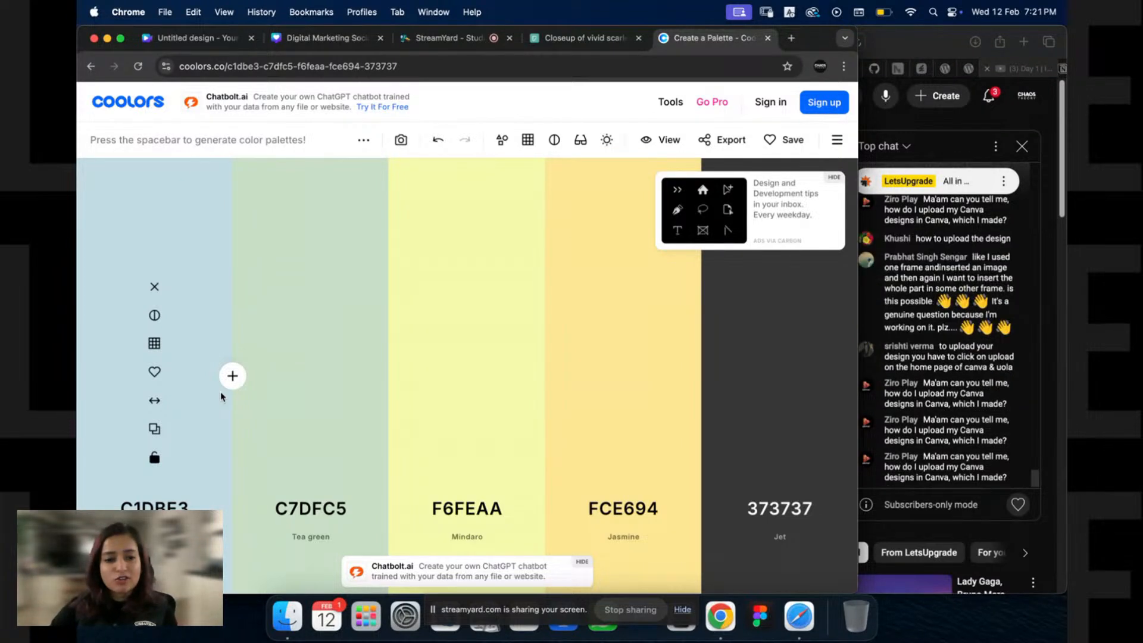
key(space)
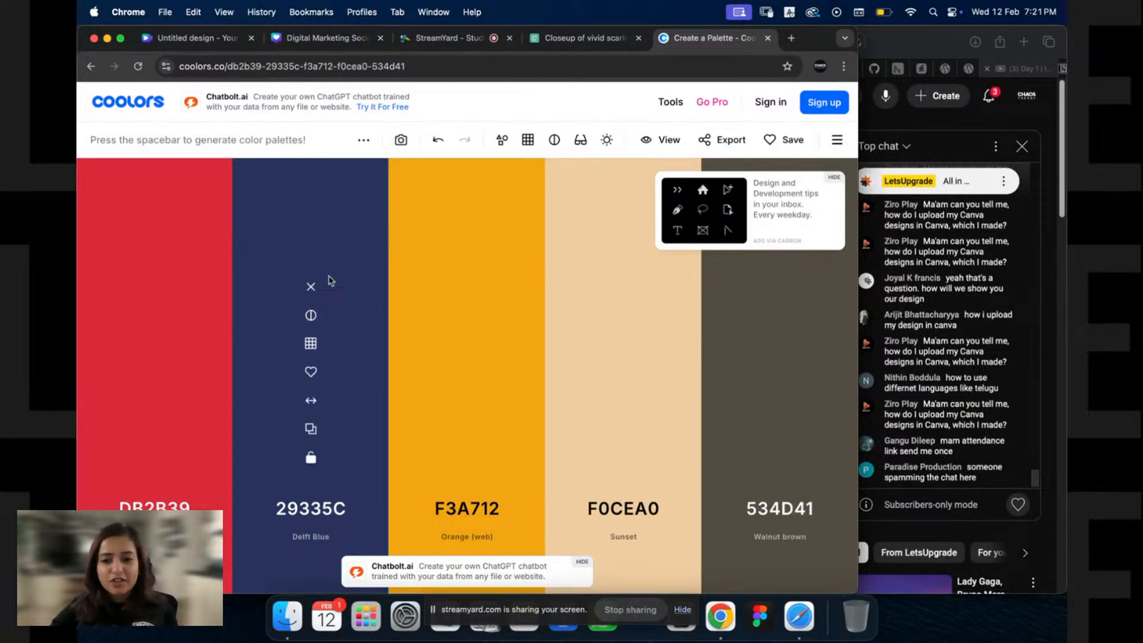
Step: Generate several more random palettes in Coolors for further color ideas
key(space)
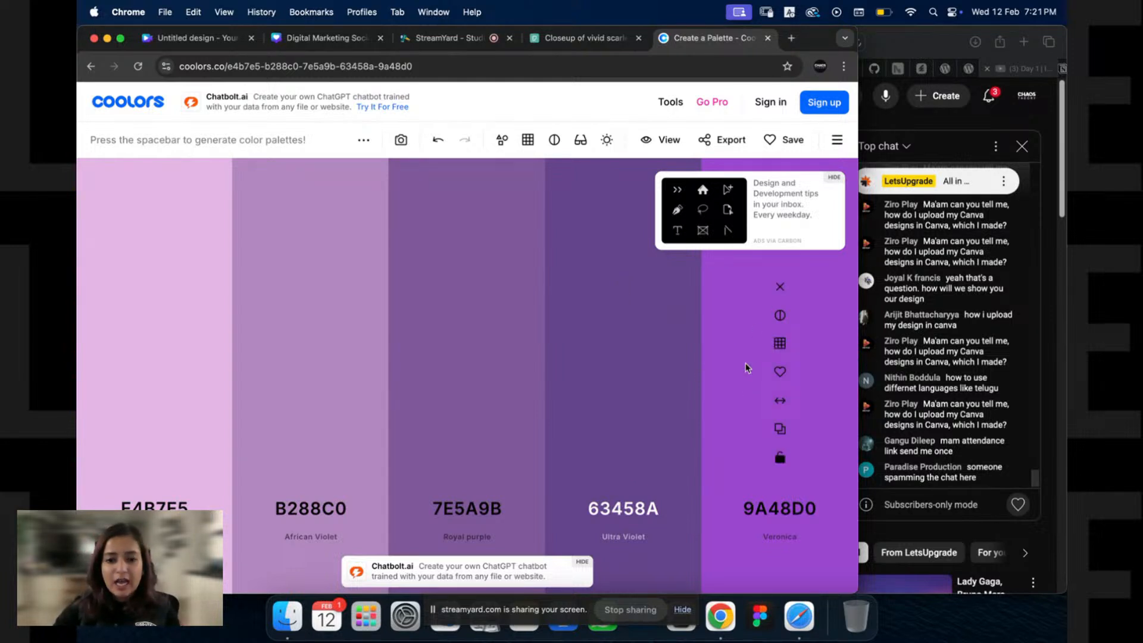
key(space)
key(space)
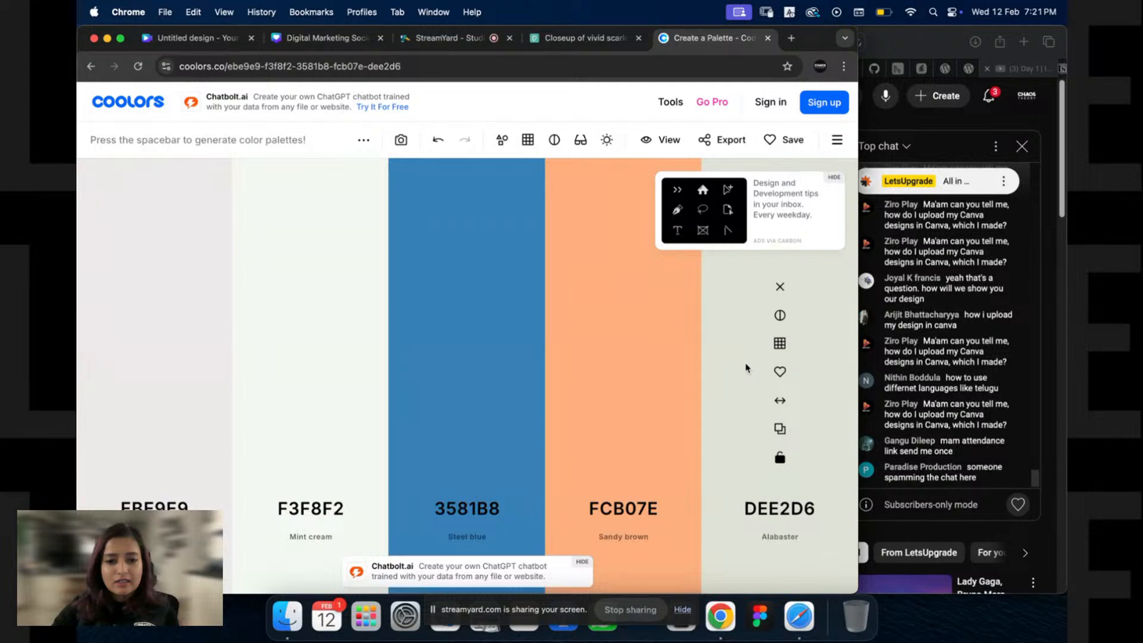
key(space)
key(space)
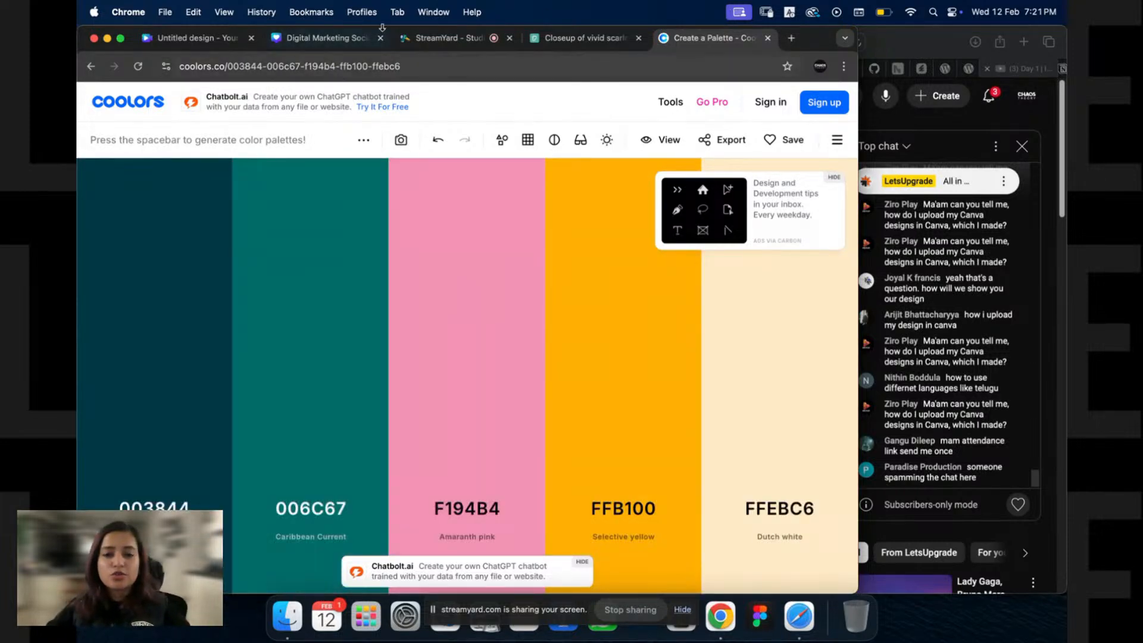
Step: Switch back to the Canva invitation and review the generated Soft Blue Hues palettes
click(321, 39)
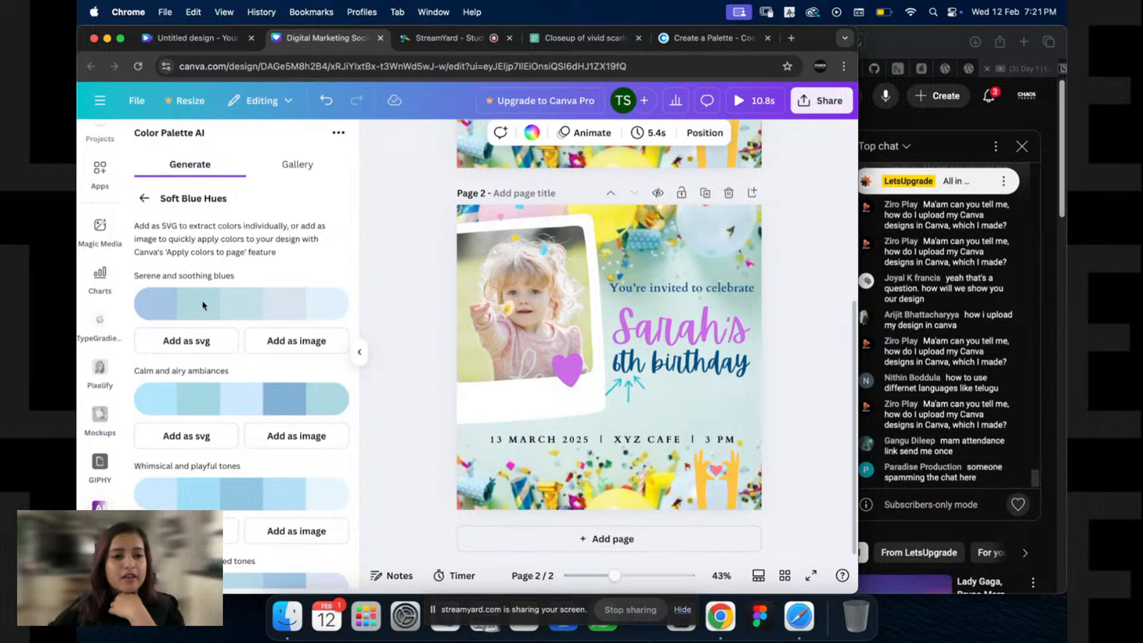
scroll(201, 286, down, 2)
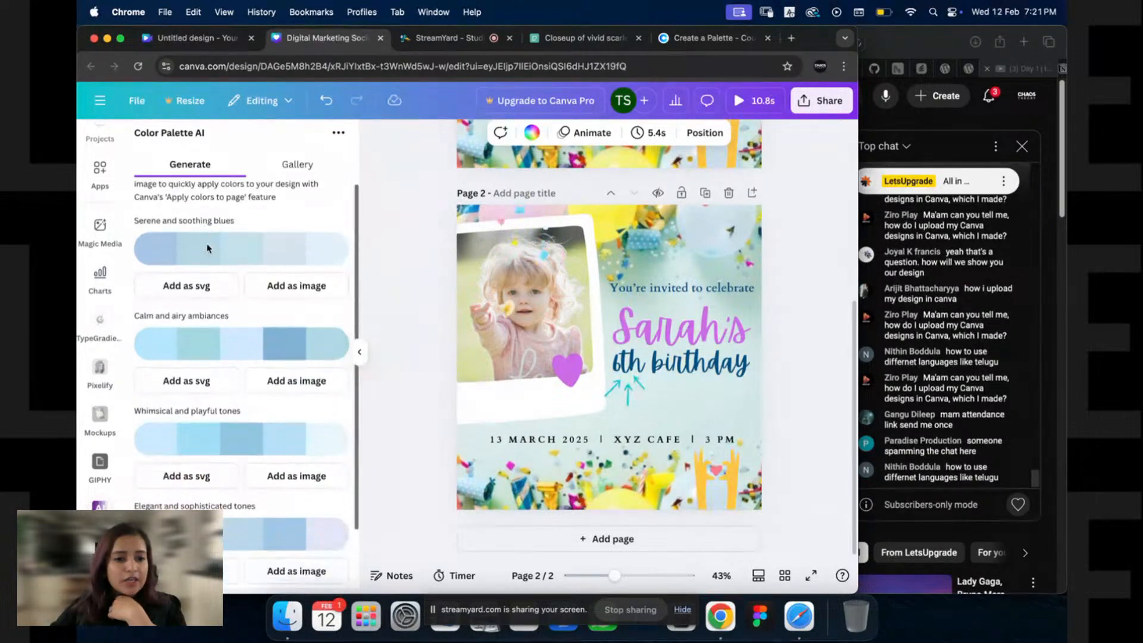
scroll(202, 321, down, 5)
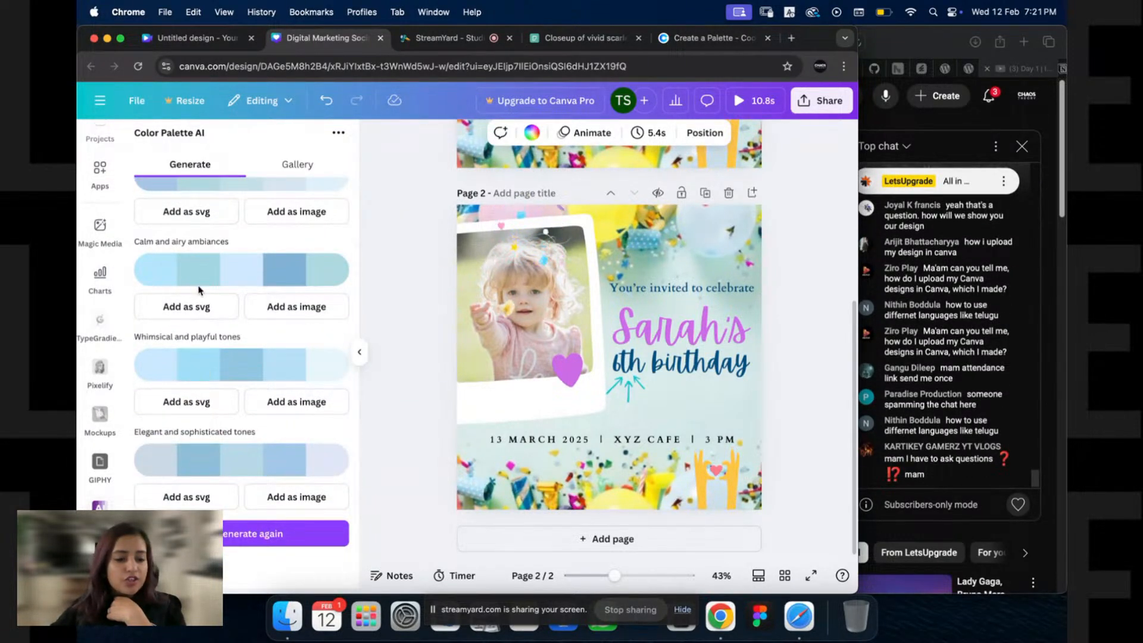
scroll(190, 280, up, 7)
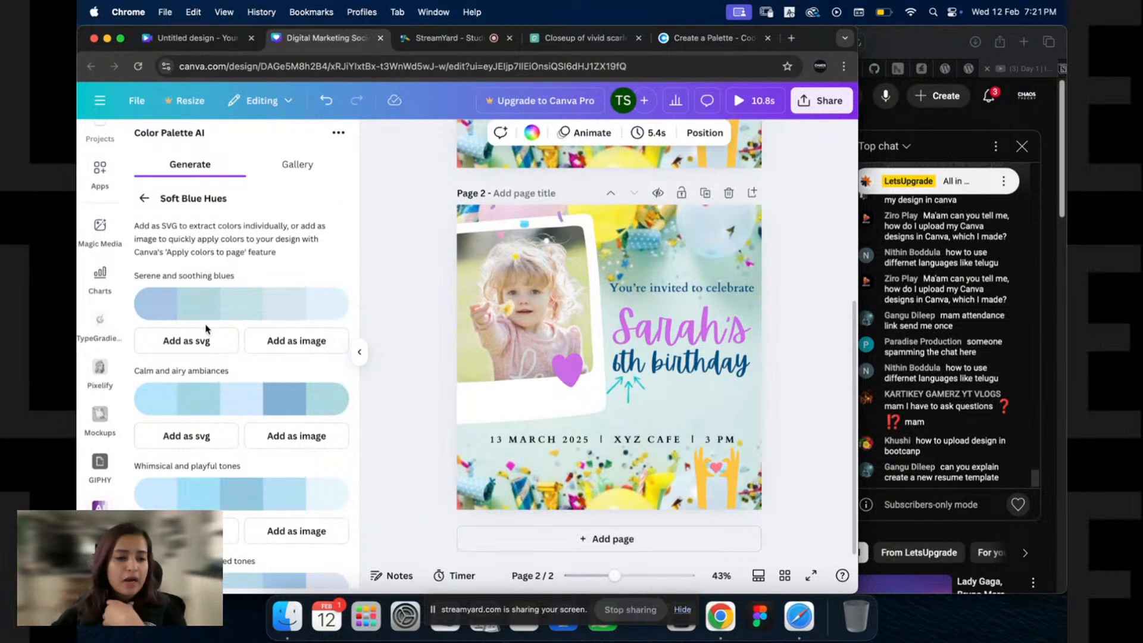
scroll(188, 304, down, 7)
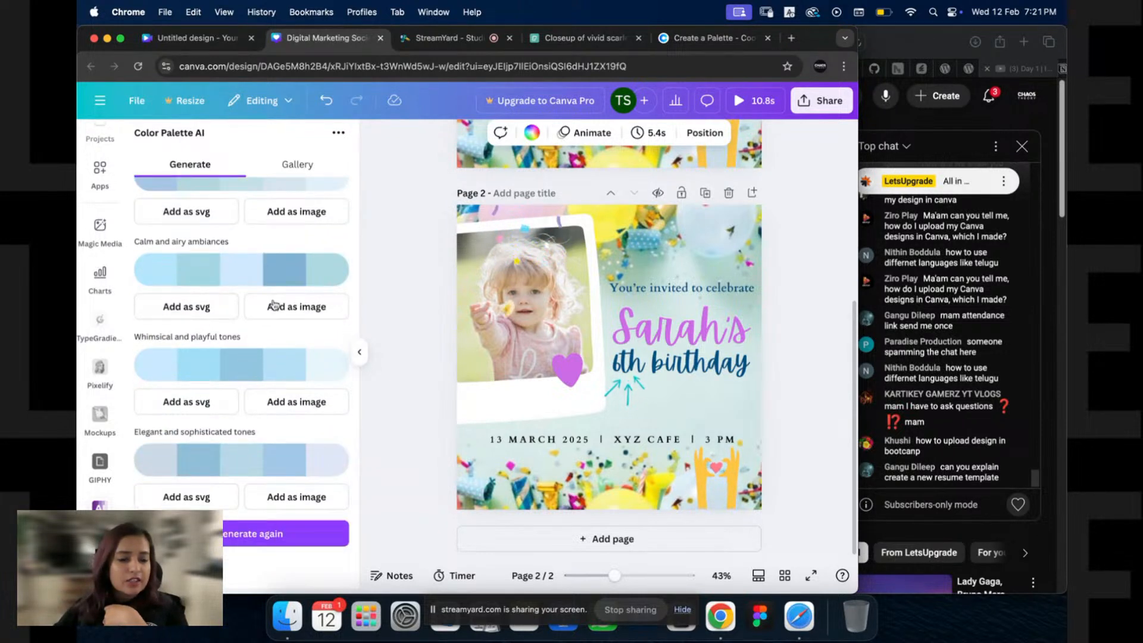
scroll(290, 341, up, 6)
scroll(250, 357, down, 4)
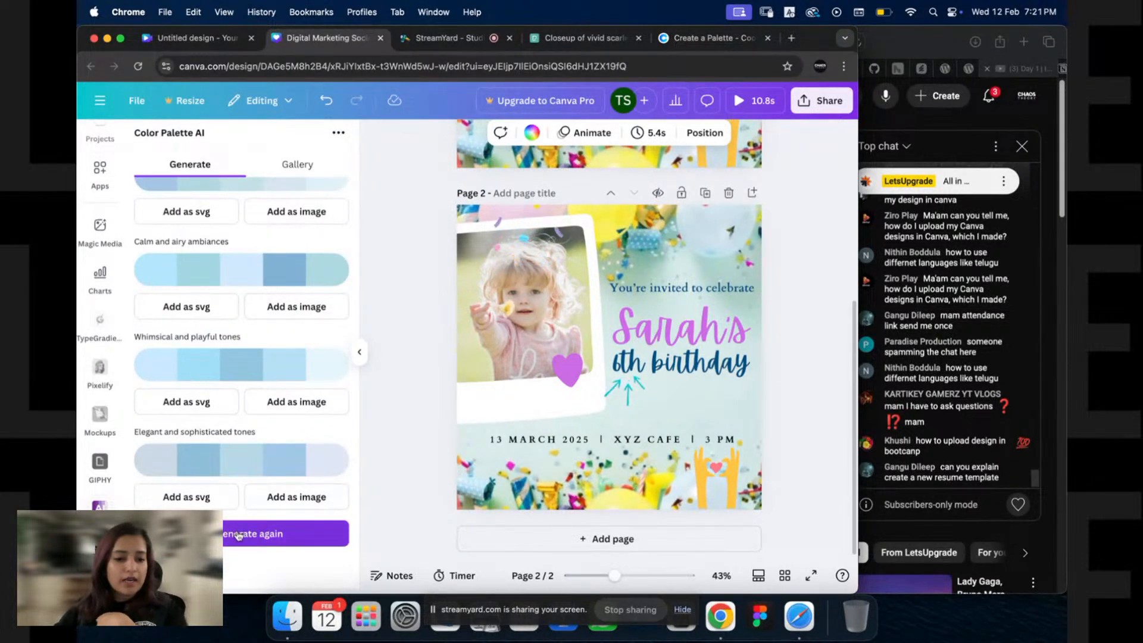
scroll(268, 309, up, 5)
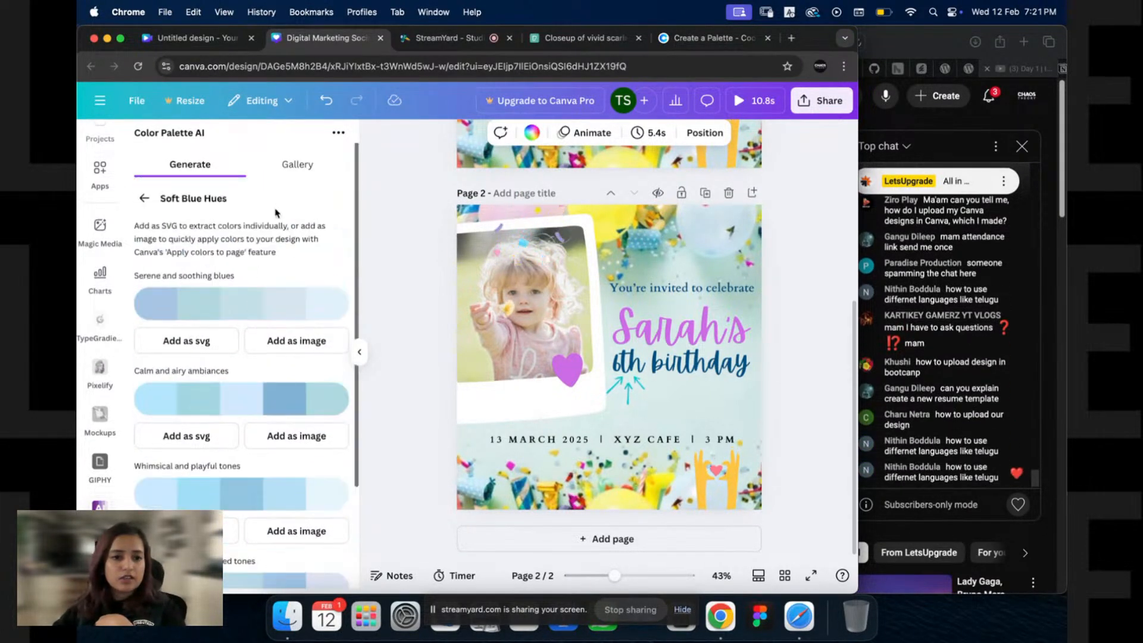
Step: Browse the Color Palette AI gallery and add the dark-purple-to-pale-pink palette to page 2
click(310, 163)
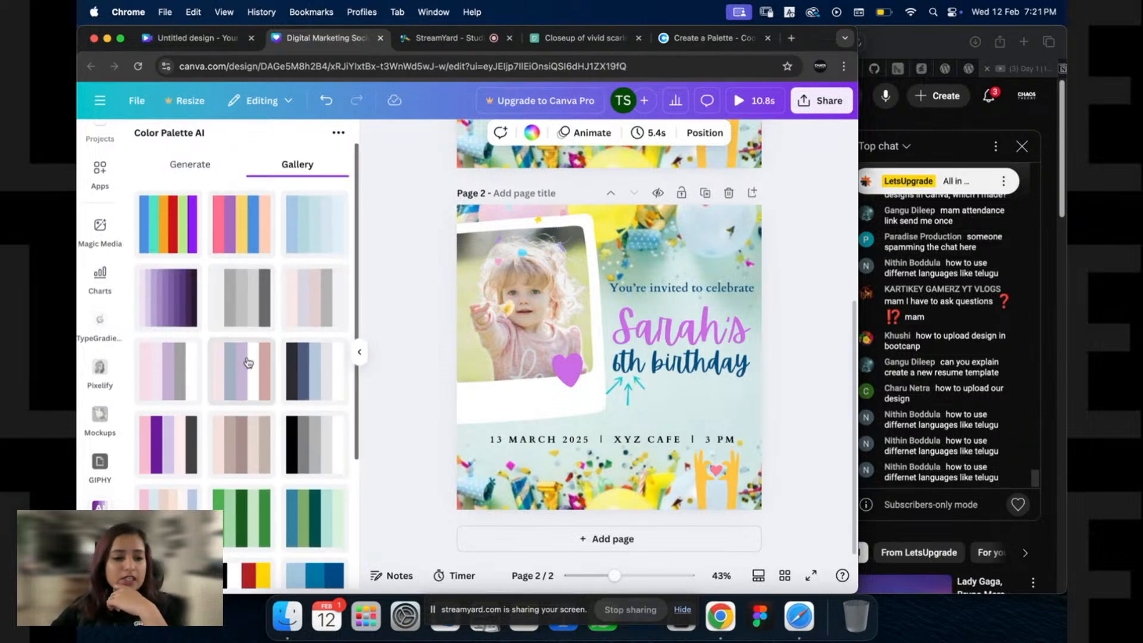
scroll(273, 309, down, 3)
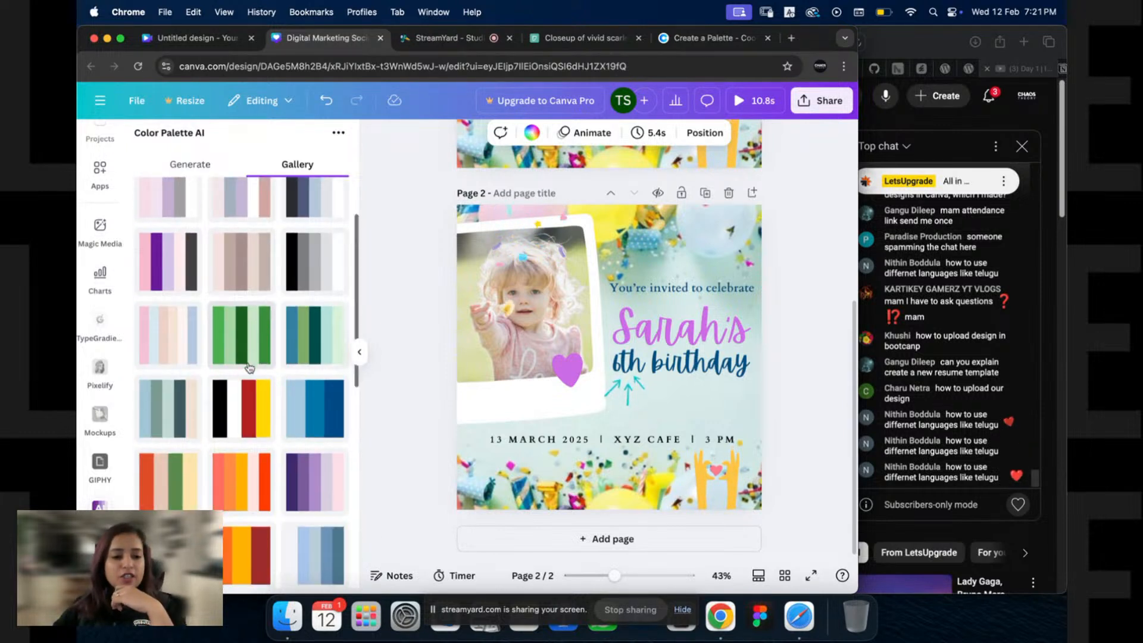
scroll(250, 333, down, 4)
click(307, 232)
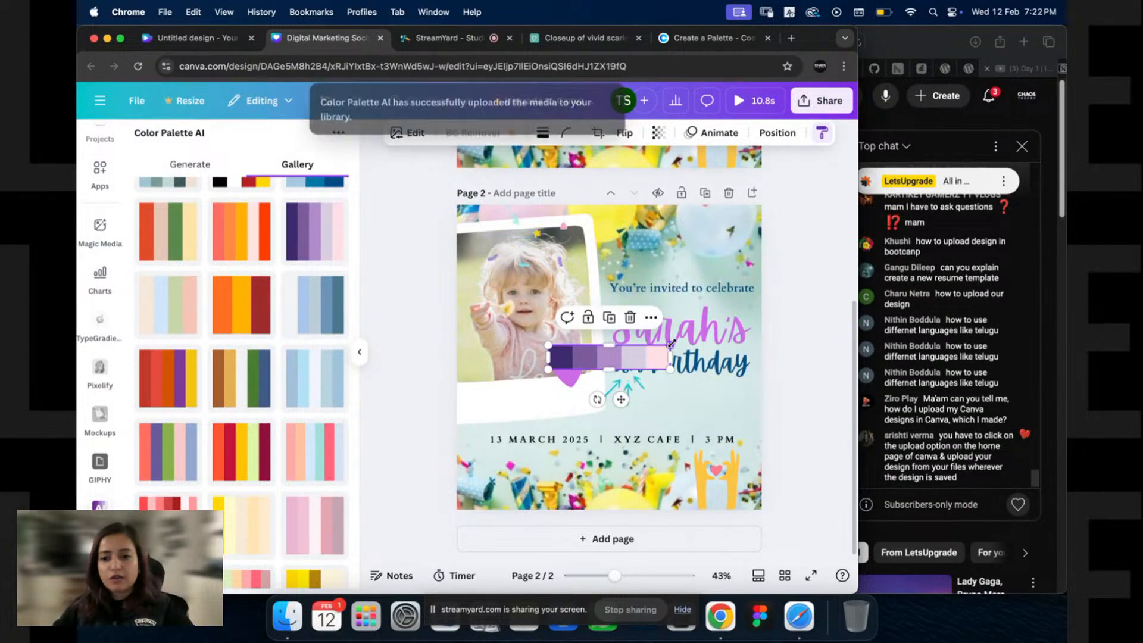
Step: Enlarge the purple palette strip to nearly page width and place it below the date and venue line
drag(670, 344, 727, 232)
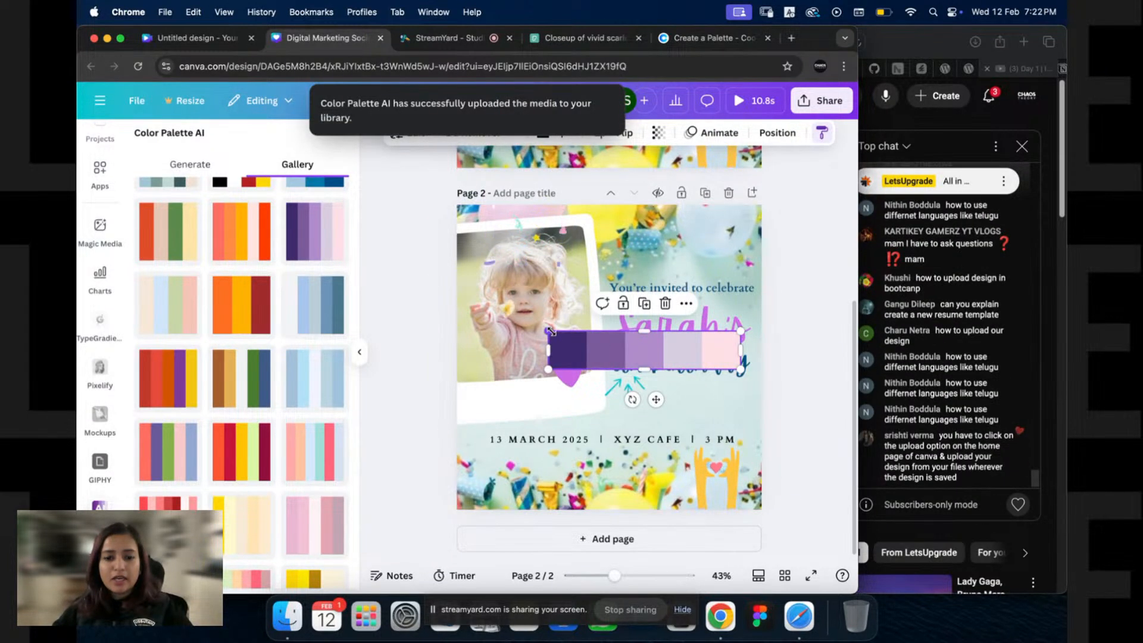
drag(548, 331, 479, 305)
drag(585, 334, 597, 467)
Step: Ungroup the child's name and the "6th birthday" text on page 2
click(684, 333)
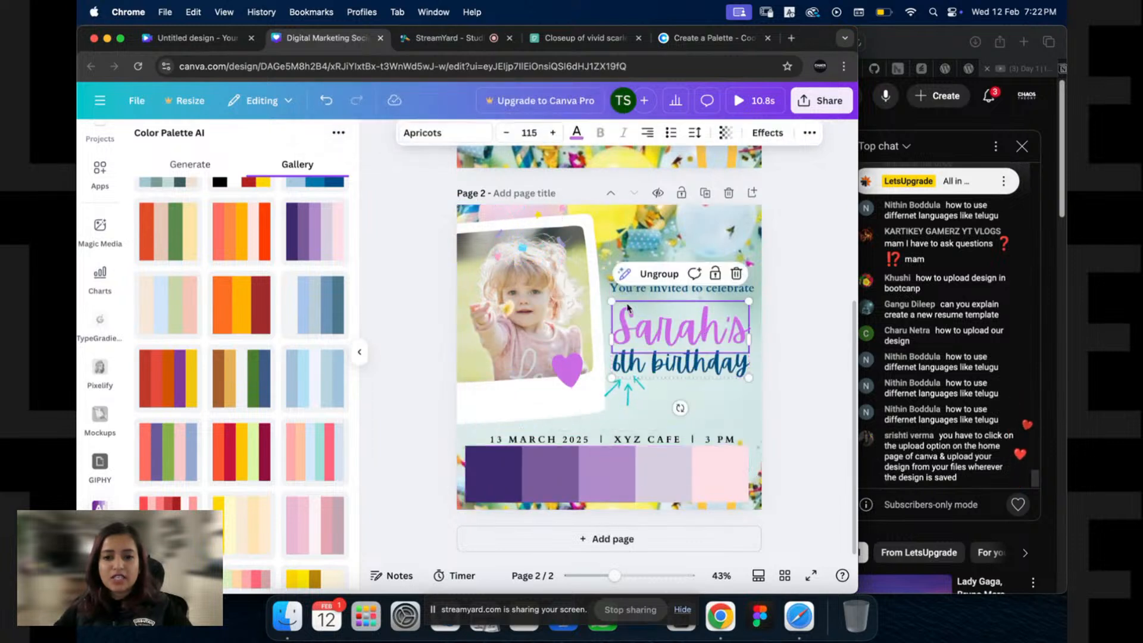
click(649, 273)
click(797, 374)
Step: Color the "6th birthday", "You're invited to celebrate" and date and venue texts with the darkest purple sampled from the palette strip
click(715, 362)
shift+click(670, 288)
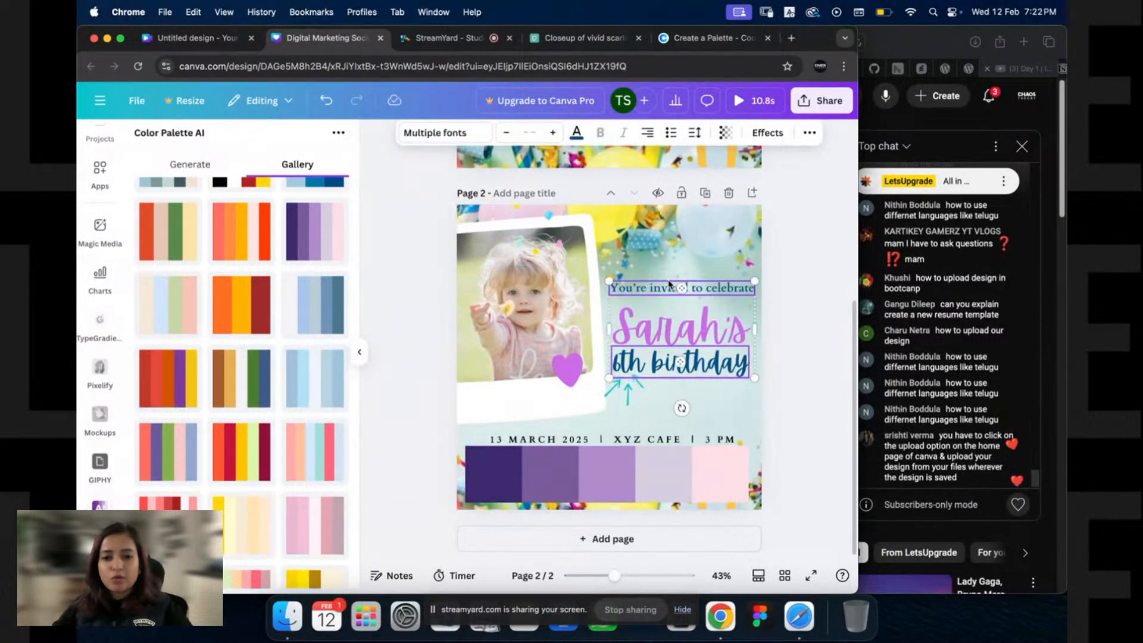
shift+click(606, 440)
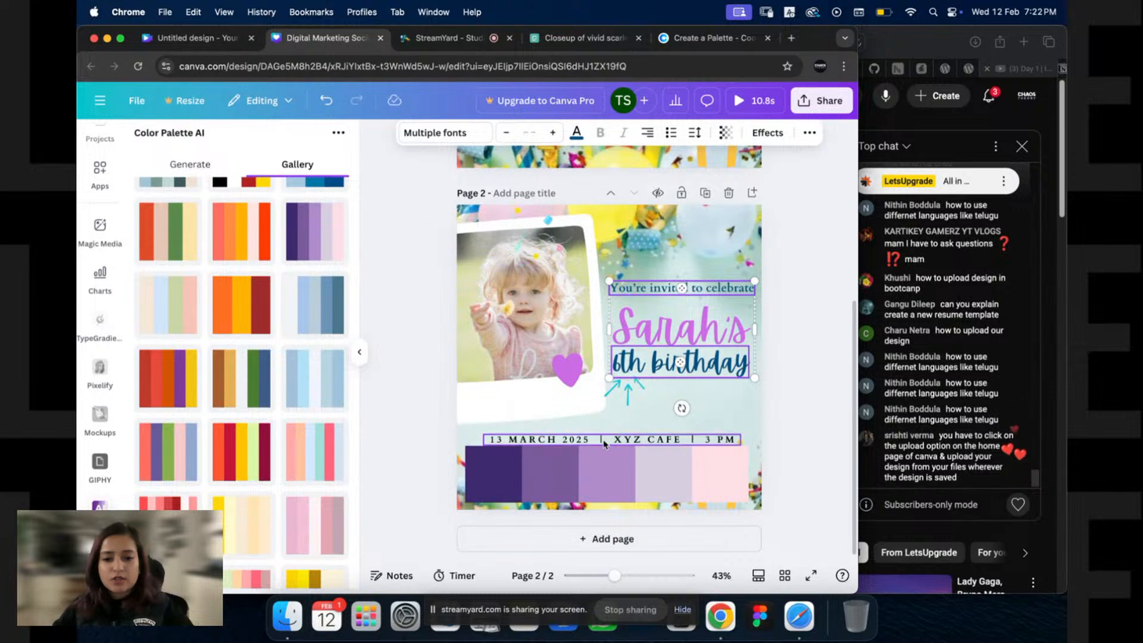
click(576, 132)
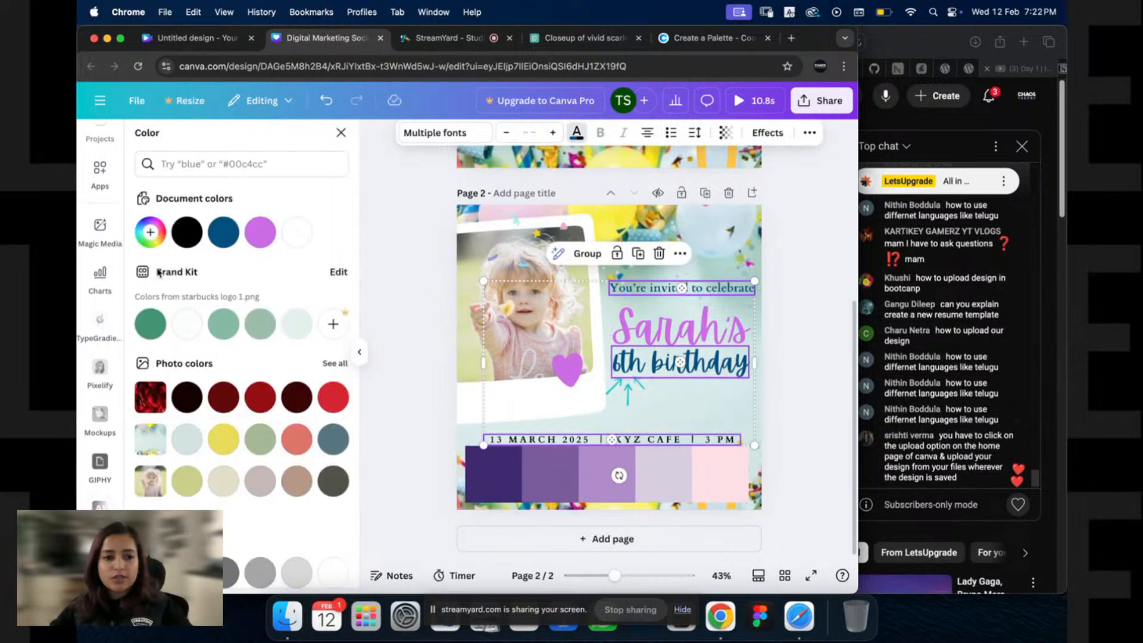
click(150, 232)
click(314, 368)
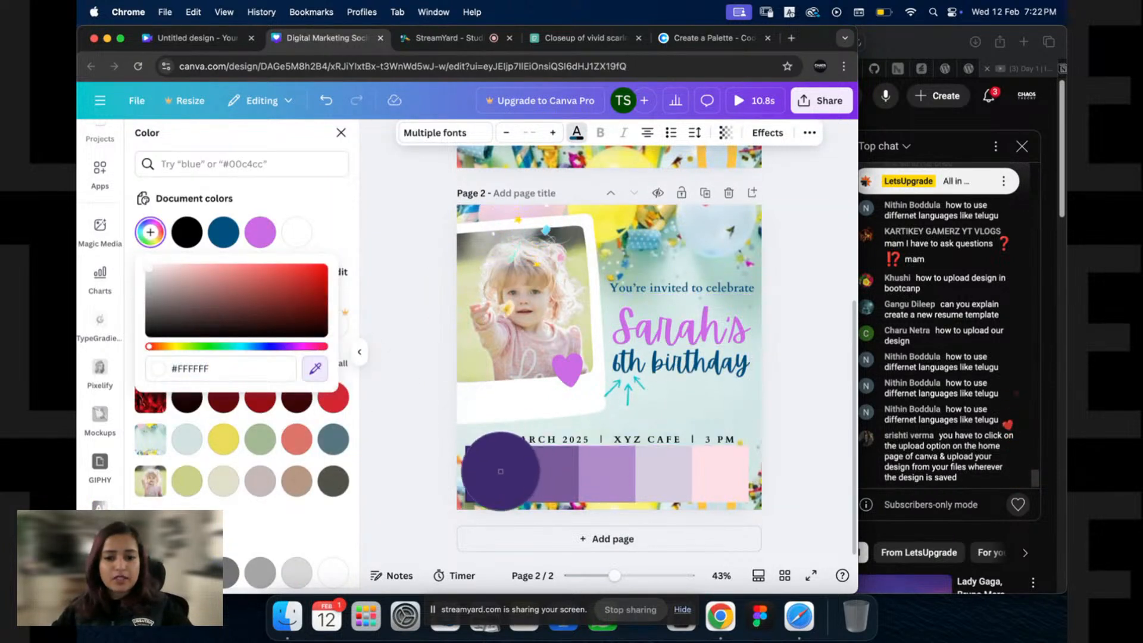
click(503, 470)
click(413, 412)
click(786, 314)
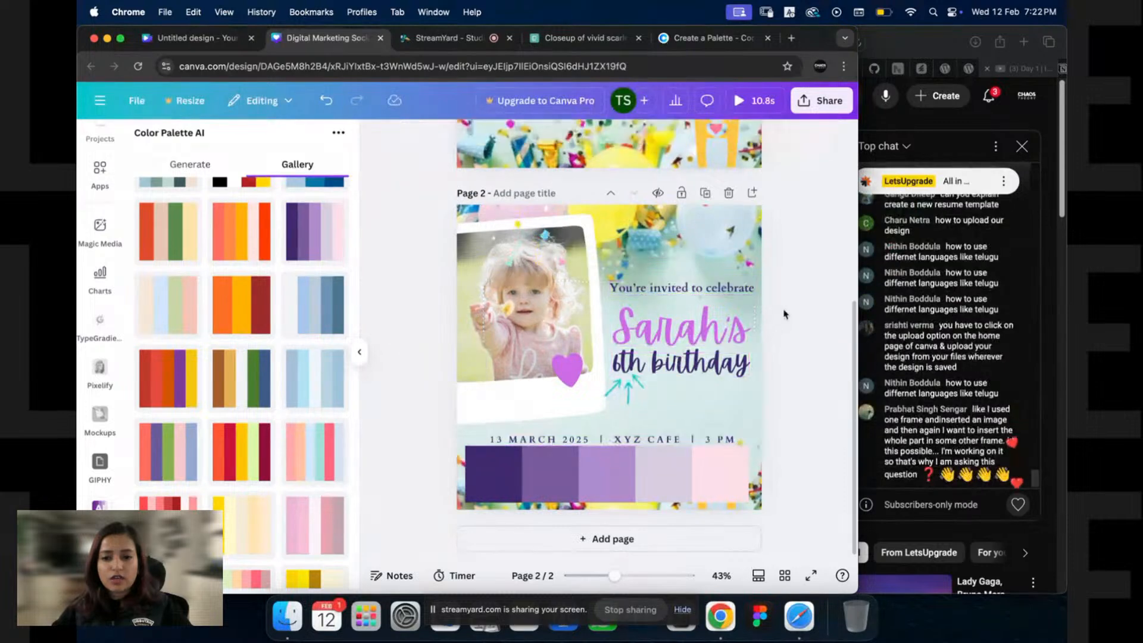
Step: Try coloring the child's name with the medium purple #B08DCC sampled from the palette strip
click(699, 335)
click(576, 132)
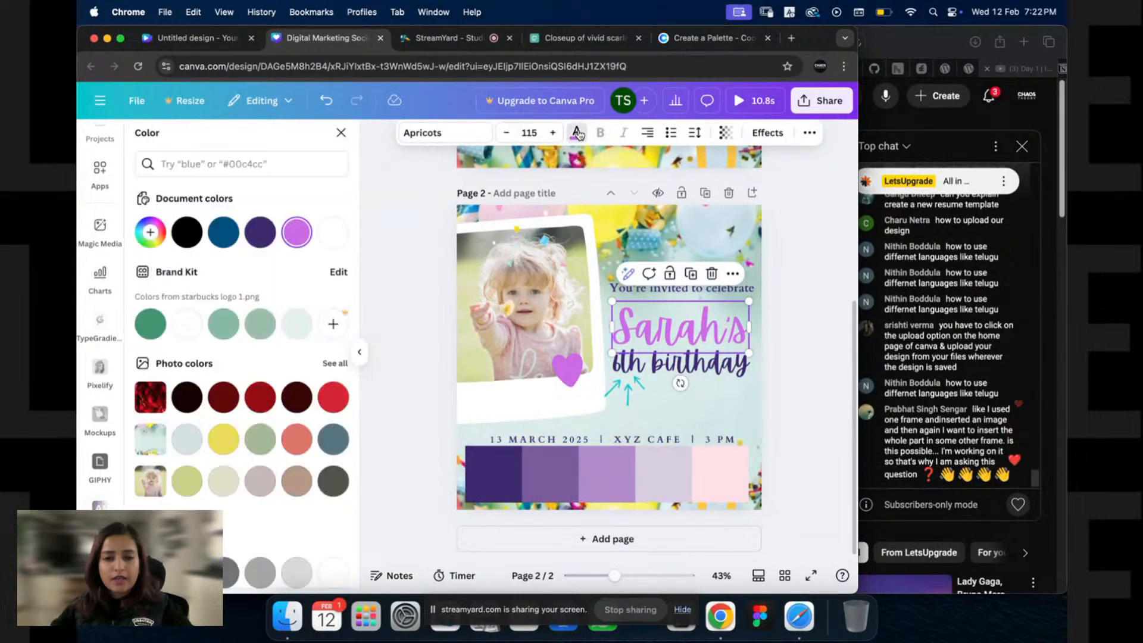
click(150, 232)
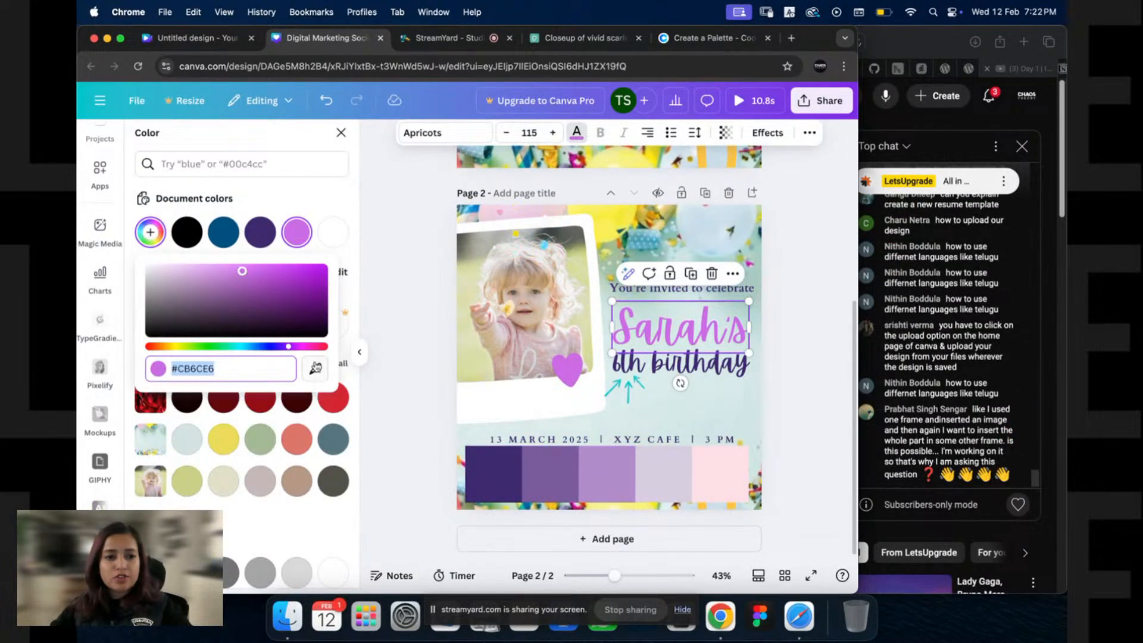
click(316, 368)
click(625, 473)
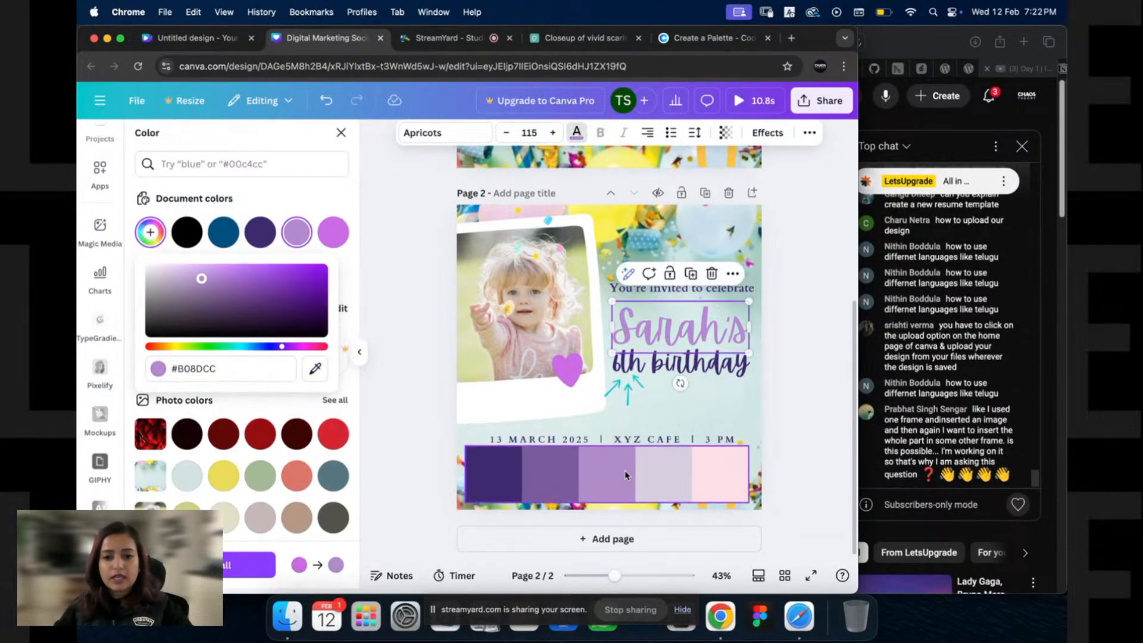
click(754, 394)
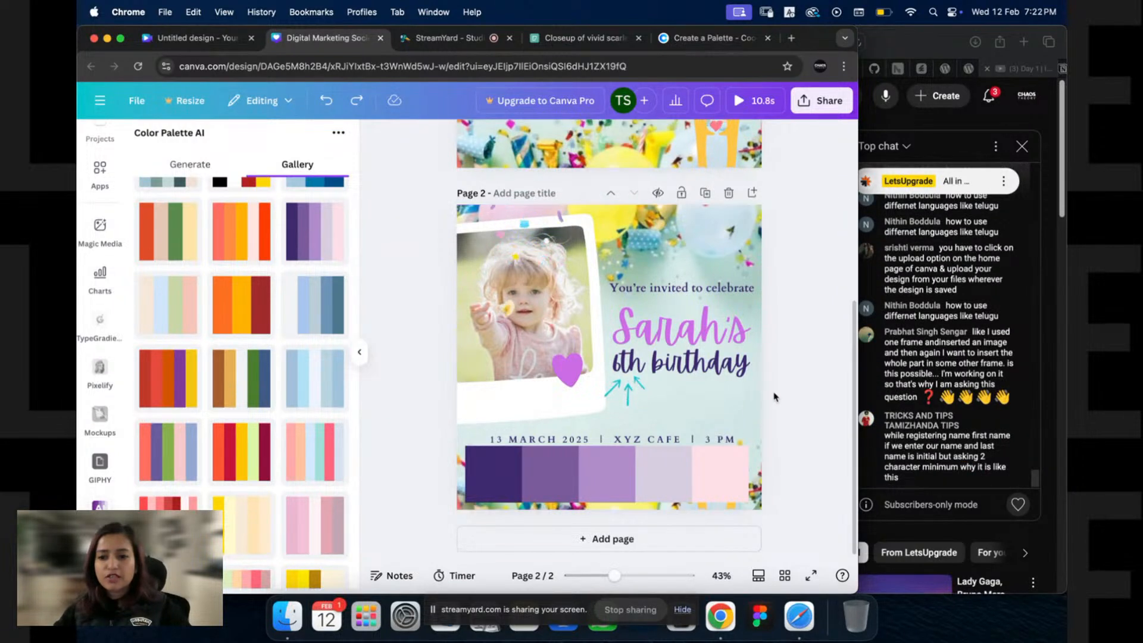
click(563, 454)
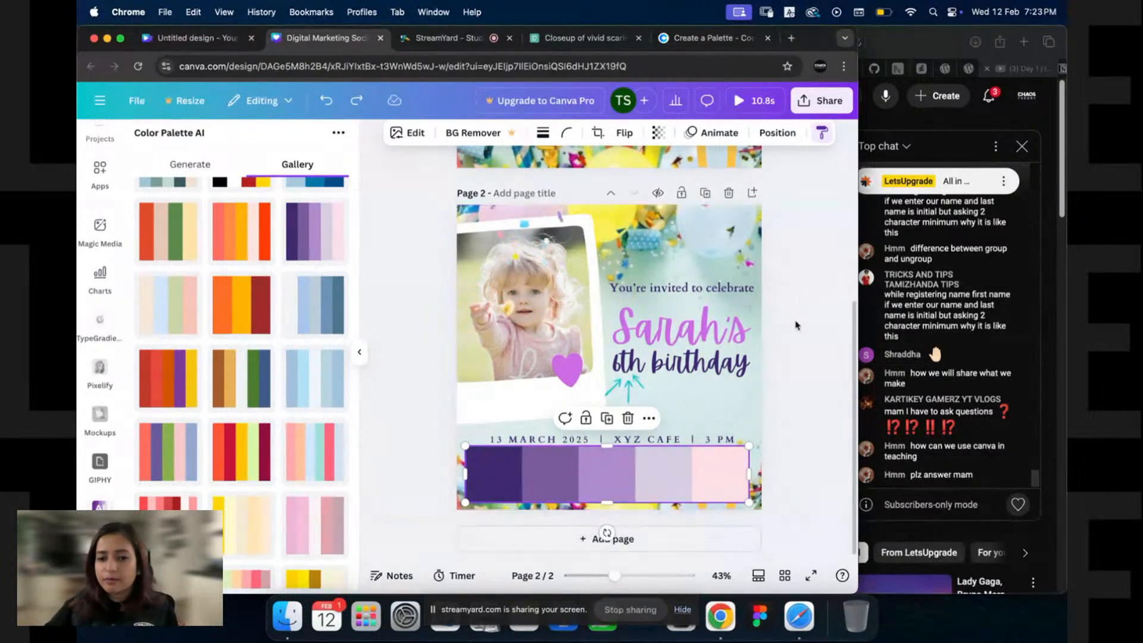
click(800, 411)
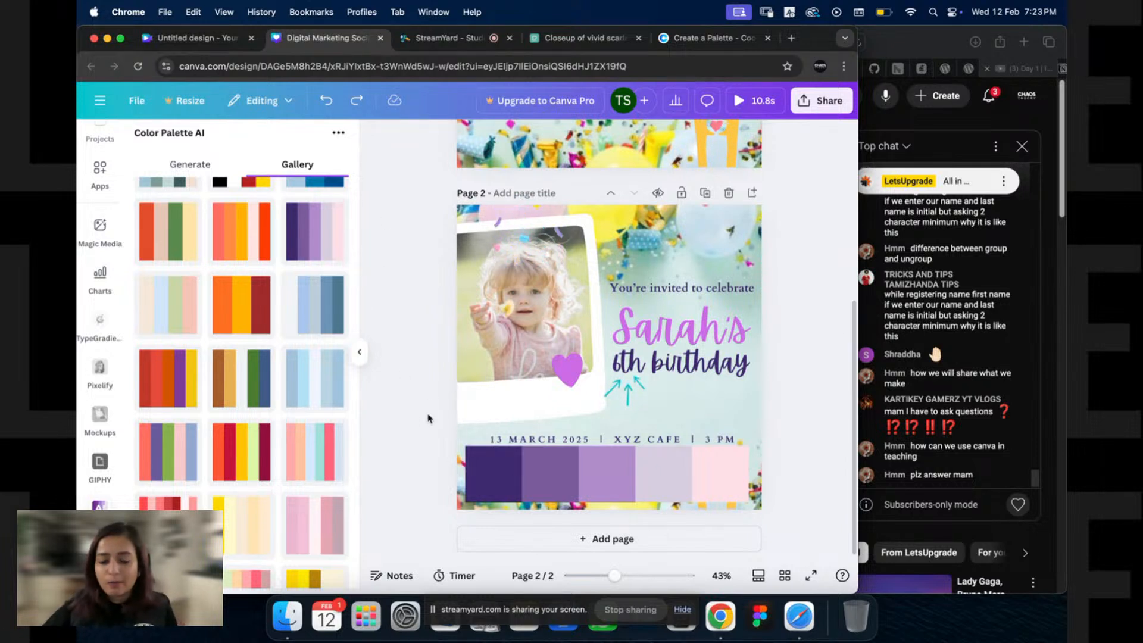
click(706, 345)
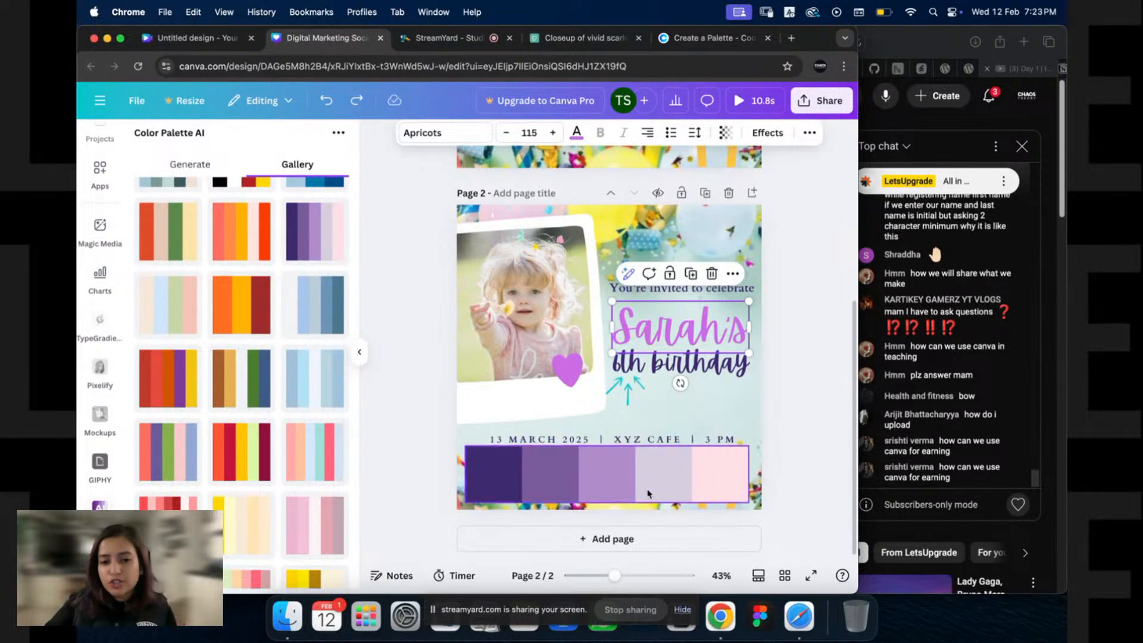
click(631, 513)
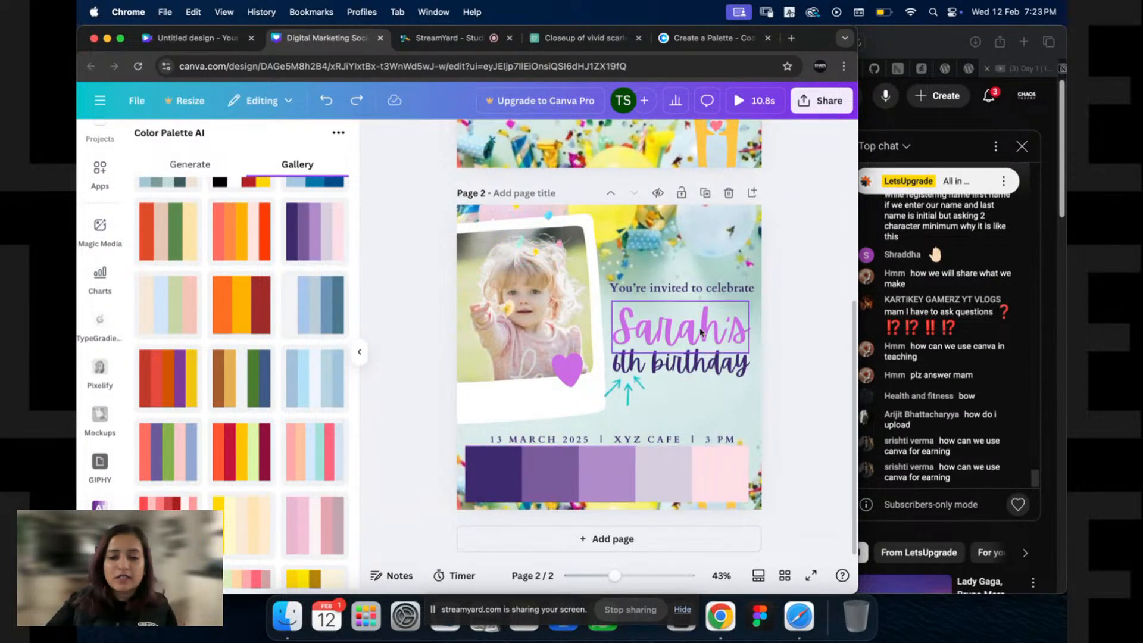
Step: Unlock and delete the confetti background image on page 2, and delete the red rose image beneath it
click(695, 406)
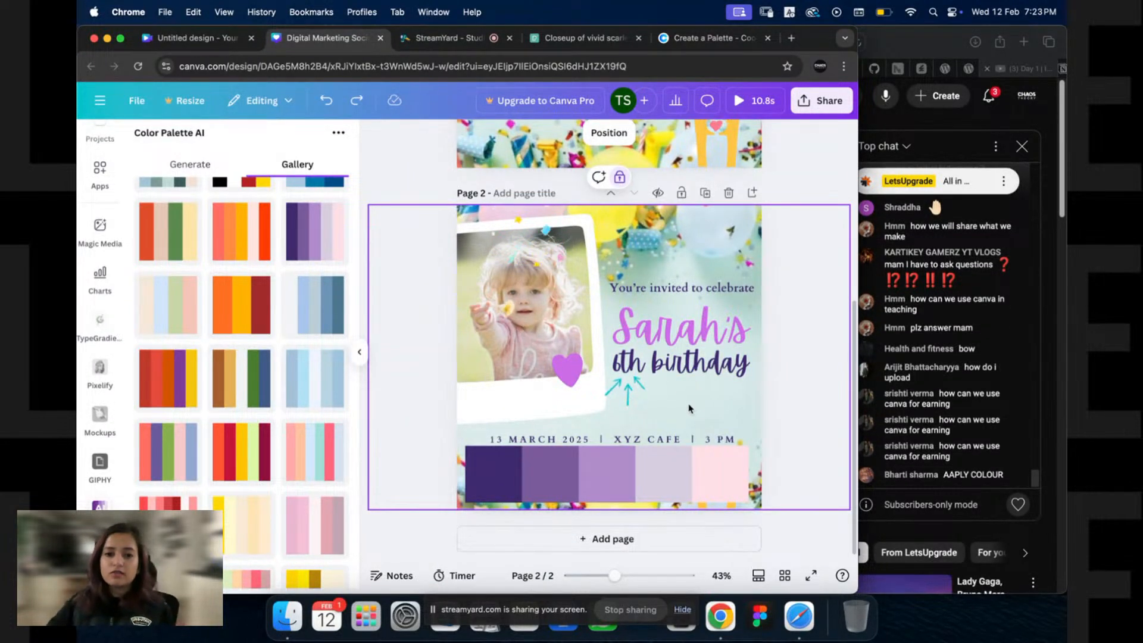
click(619, 177)
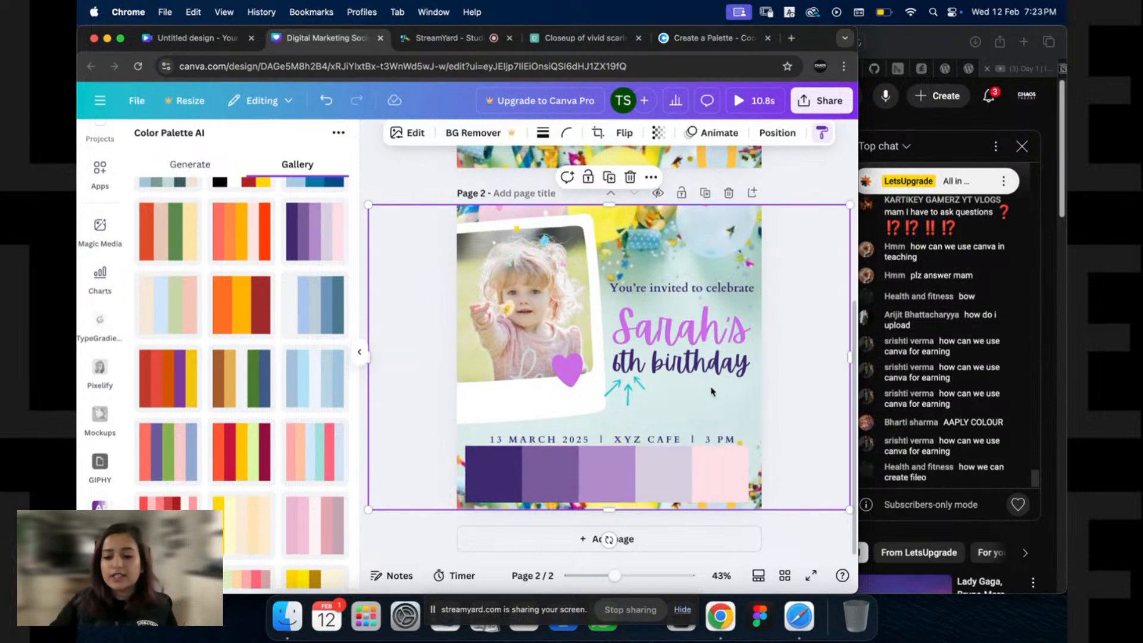
key(Delete)
click(688, 403)
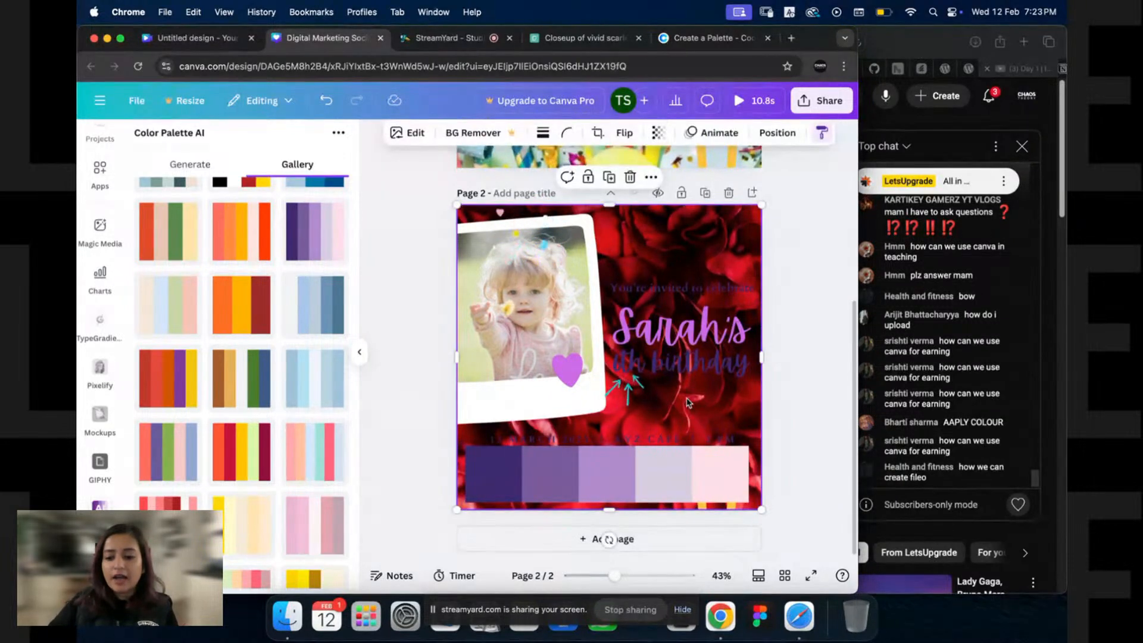
key(Delete)
Step: Set the child's name to the medium purple #B08DCC sampled from the middle of the palette strip
click(678, 327)
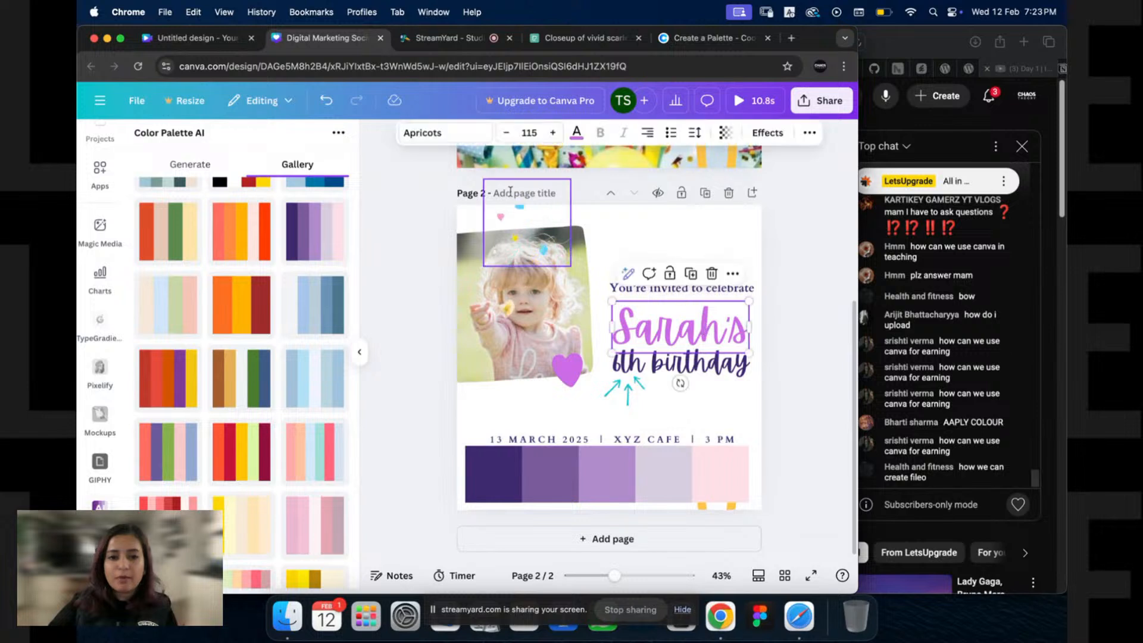
click(576, 132)
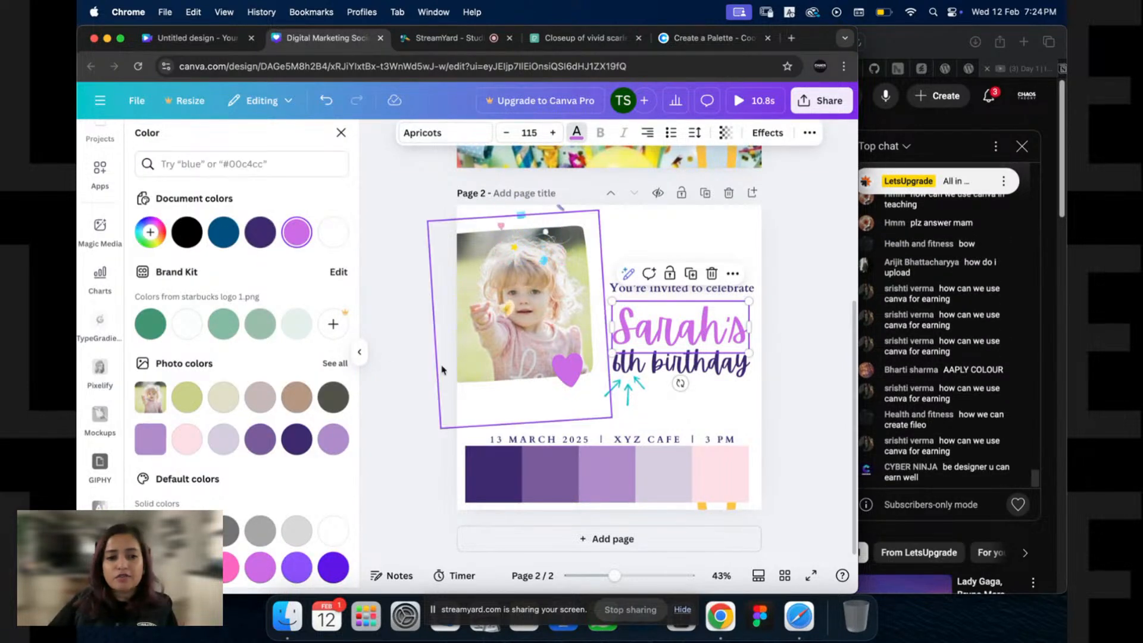
click(150, 232)
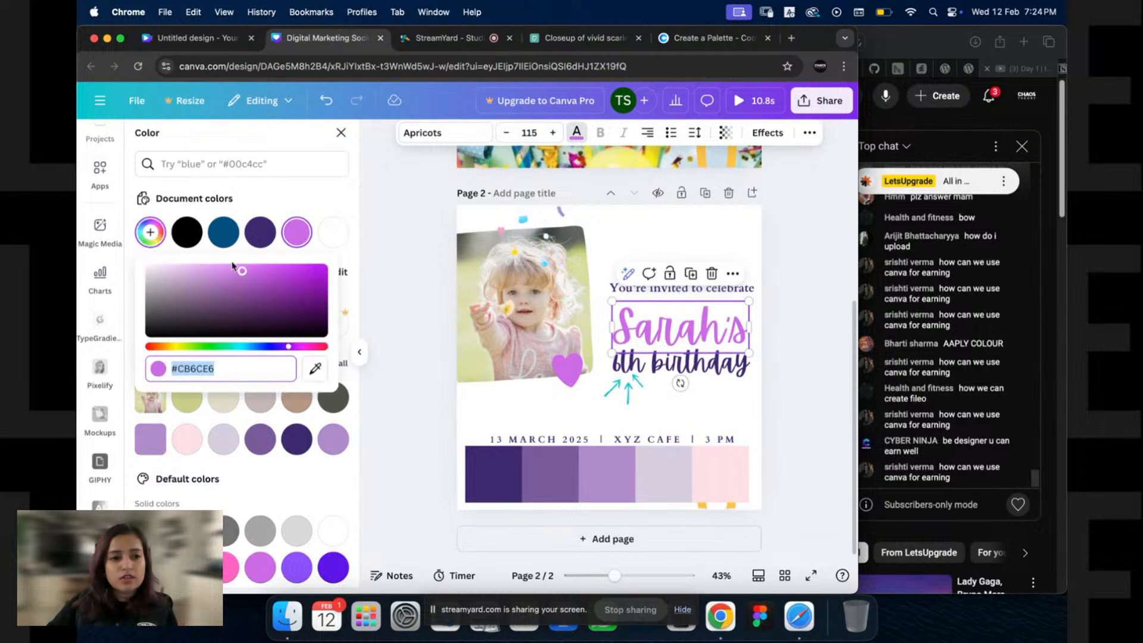
click(315, 368)
click(593, 457)
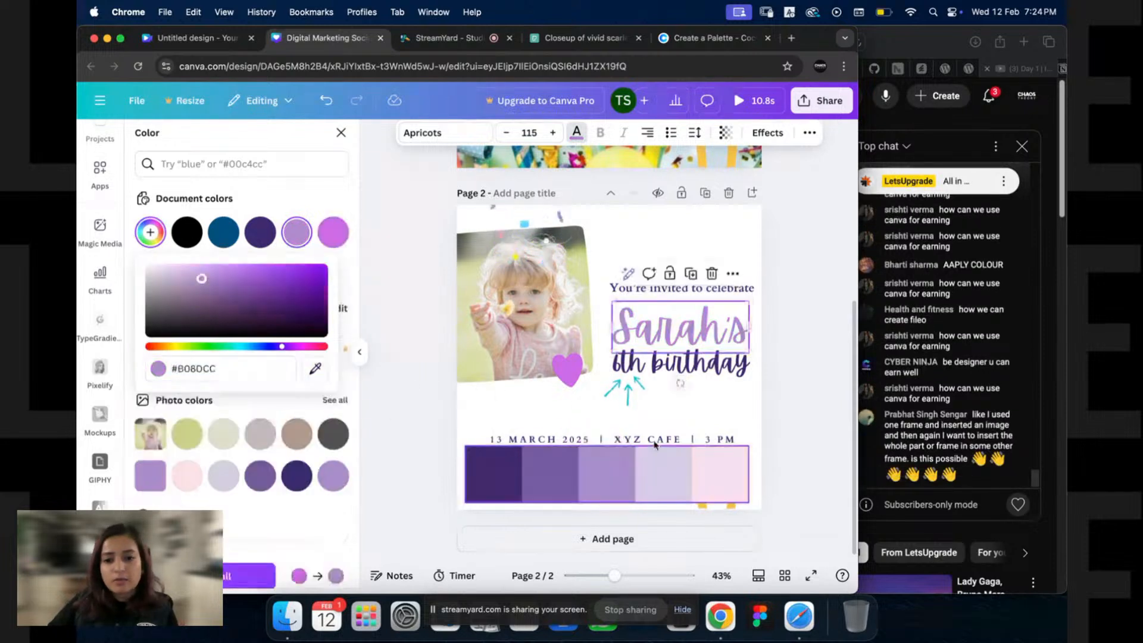
Step: Delete the purple palette strip and the heart-hands graphic from page 2
click(778, 383)
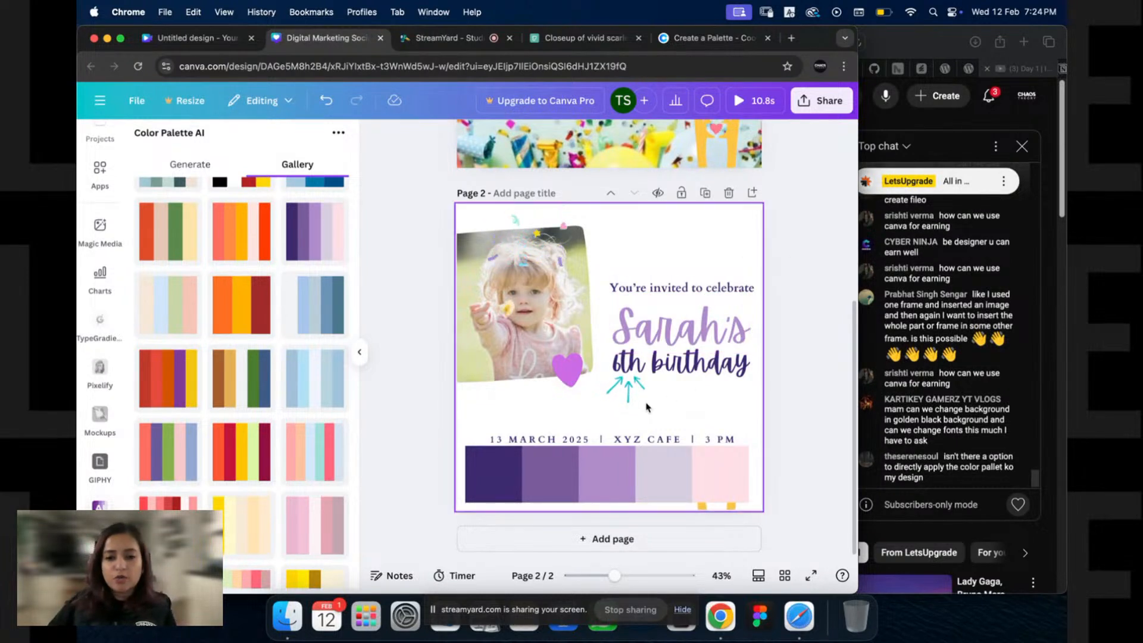
click(629, 389)
click(708, 471)
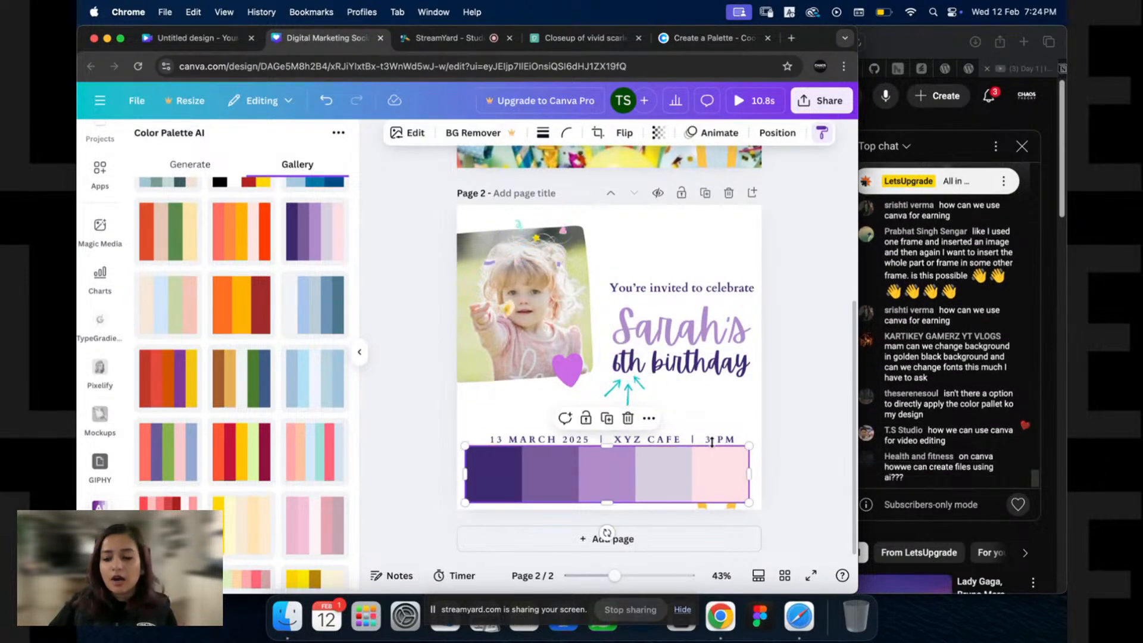
key(Delete)
click(716, 484)
key(Delete)
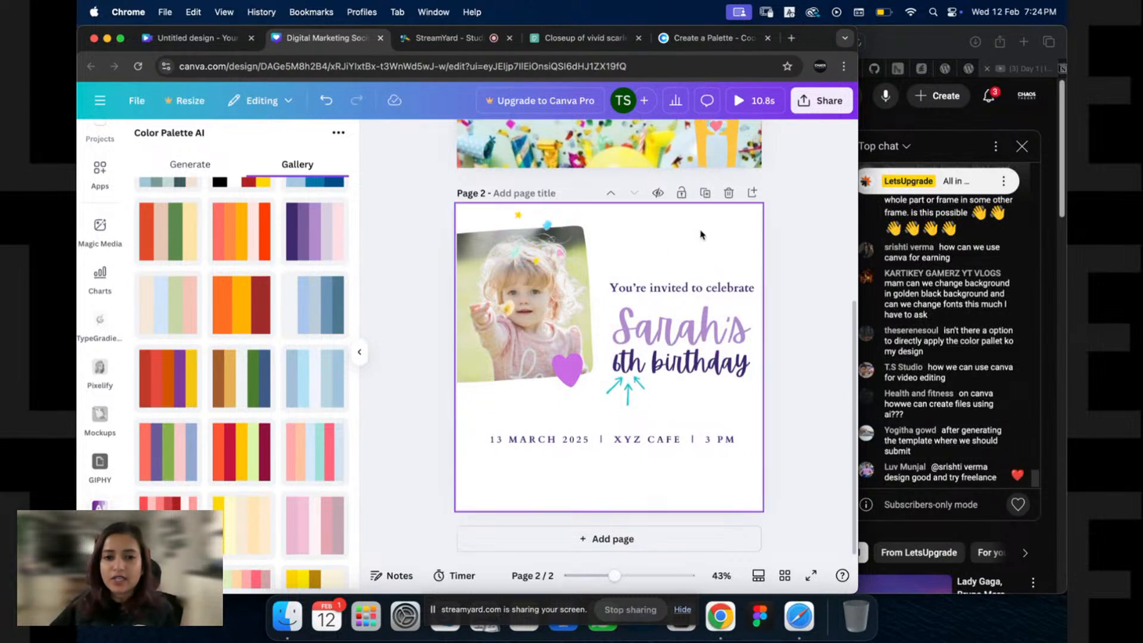
Step: Duplicate page 1 with the confetti background
scroll(678, 238, up, 3)
click(667, 271)
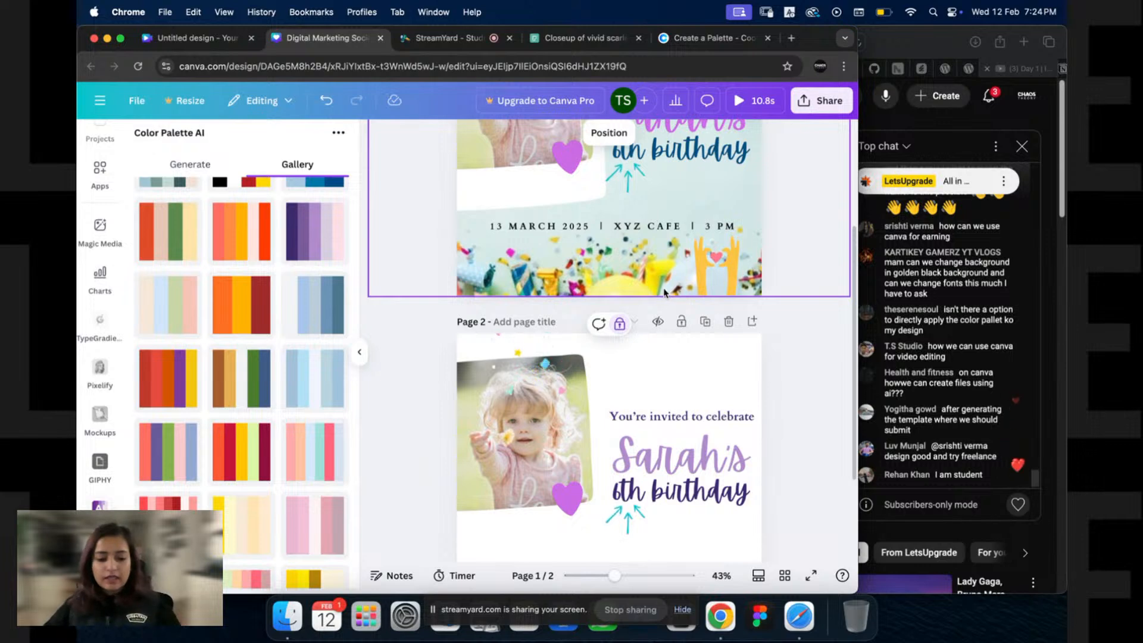
scroll(680, 284, up, 4)
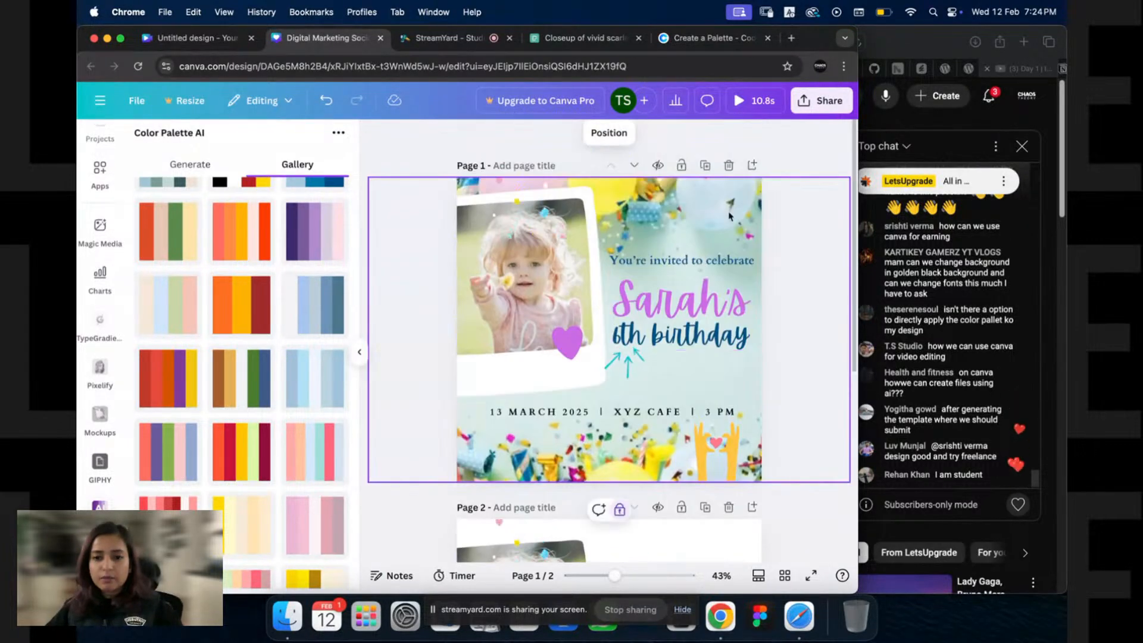
click(705, 166)
Step: Remove the confetti background image from the duplicated page, leaving the red rose image beneath it
click(679, 354)
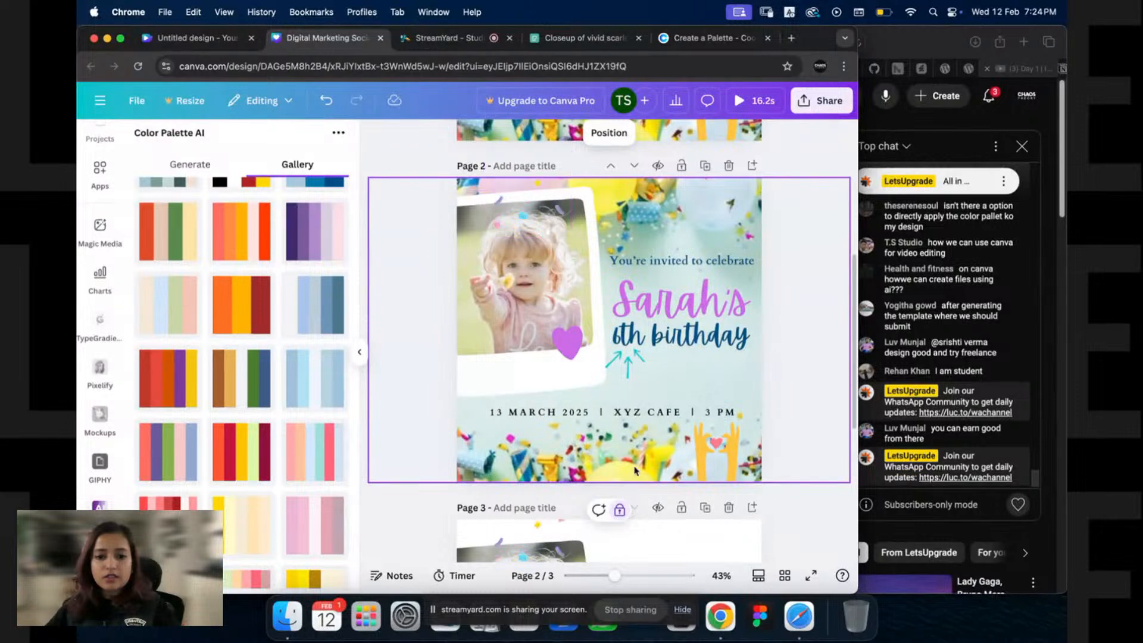
click(636, 412)
click(660, 443)
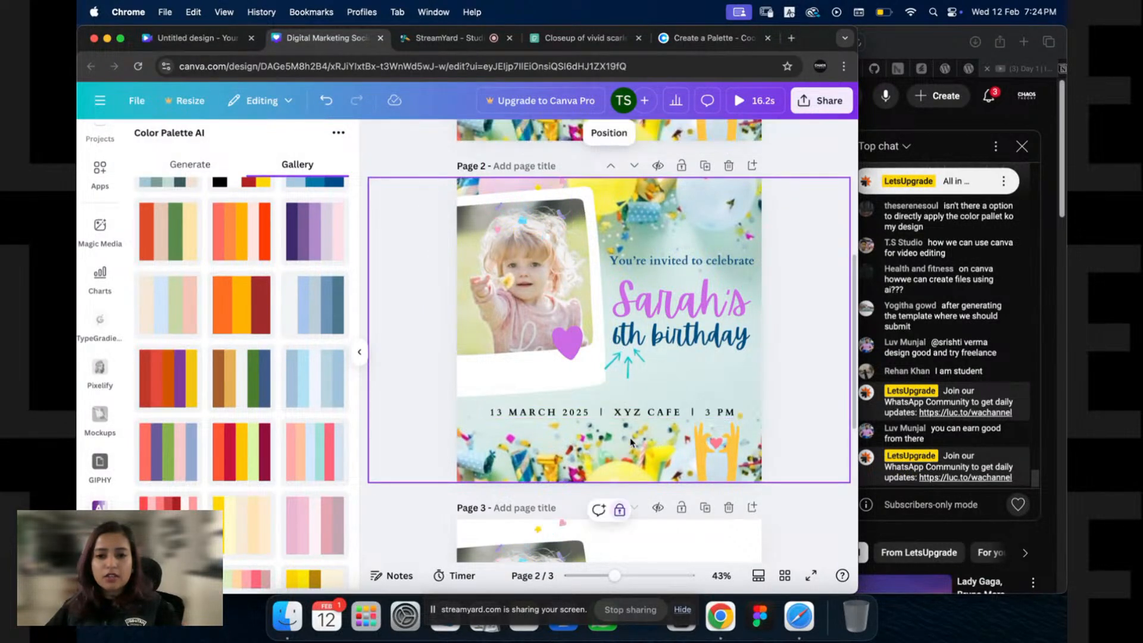
click(701, 448)
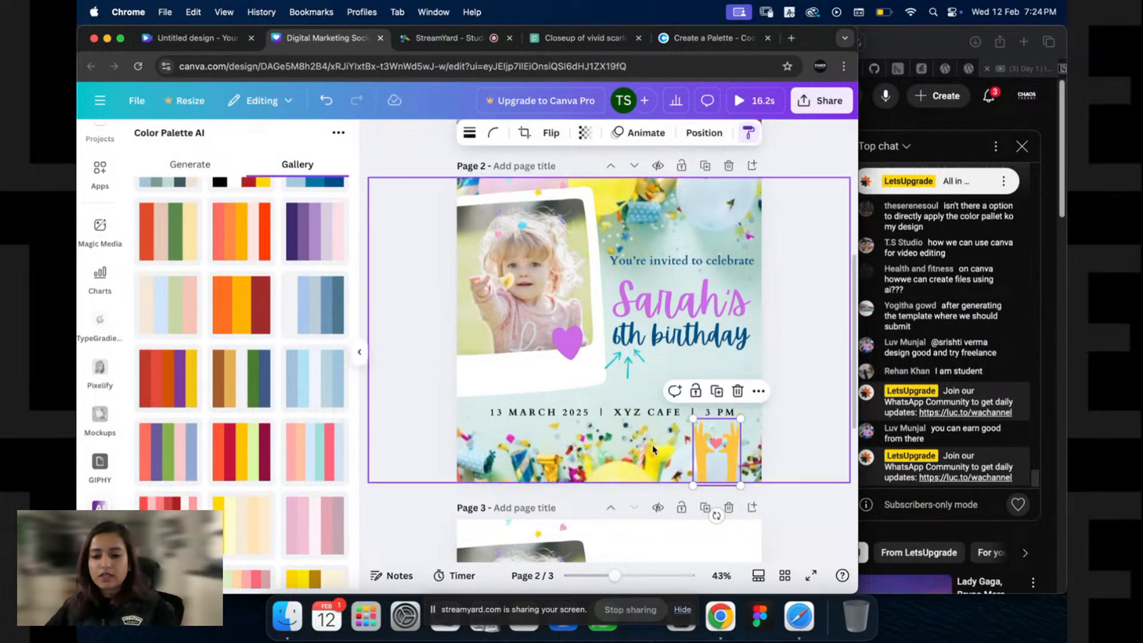
click(651, 451)
key(Delete)
click(650, 439)
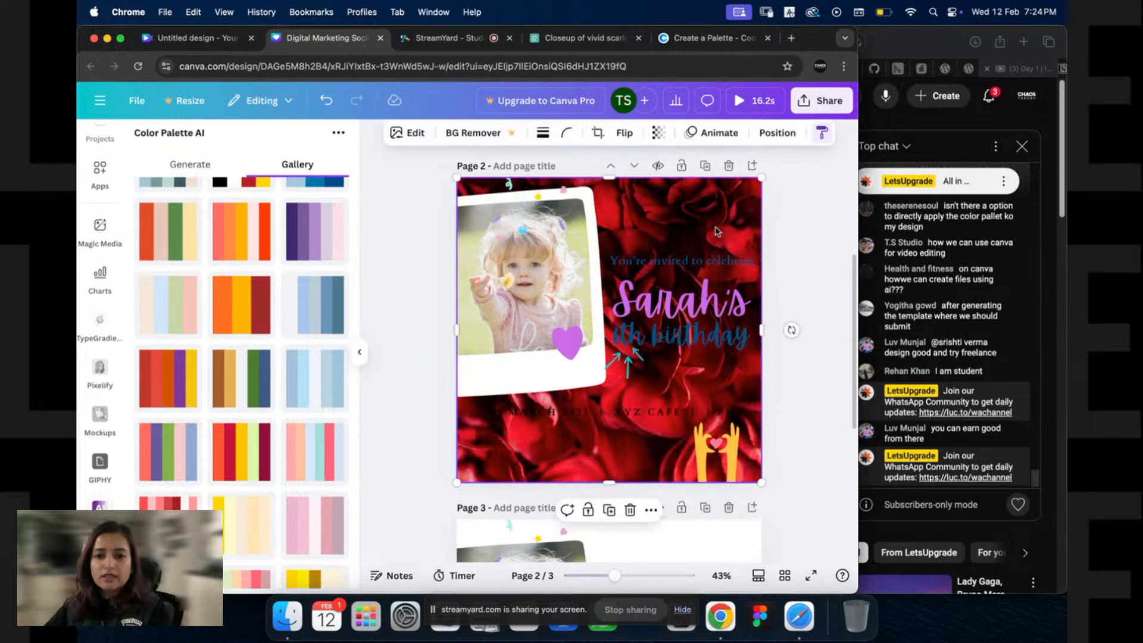
Step: Color the "You're invited to celebrate", child's name and "6th birthday" texts on the red rose page white
drag(787, 235, 662, 368)
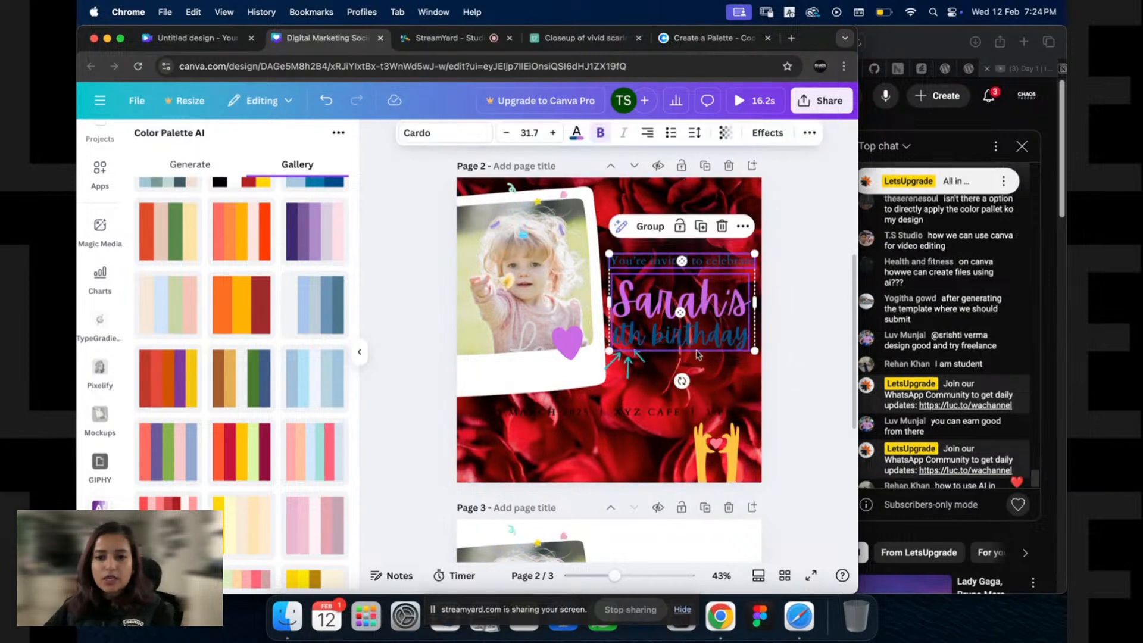
click(576, 134)
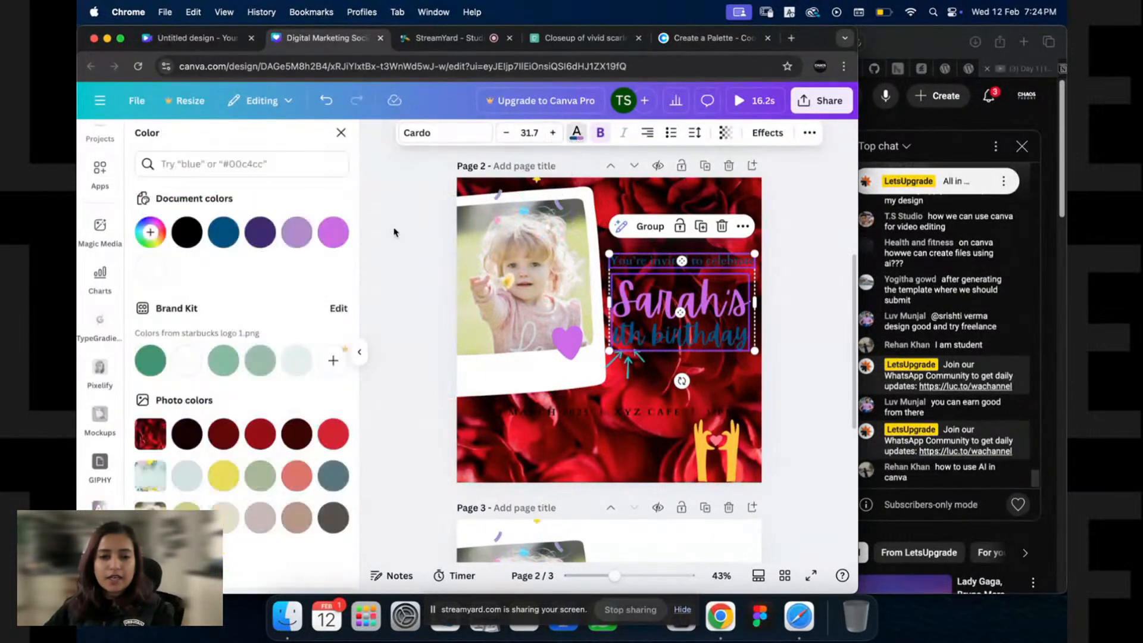
click(152, 270)
click(821, 284)
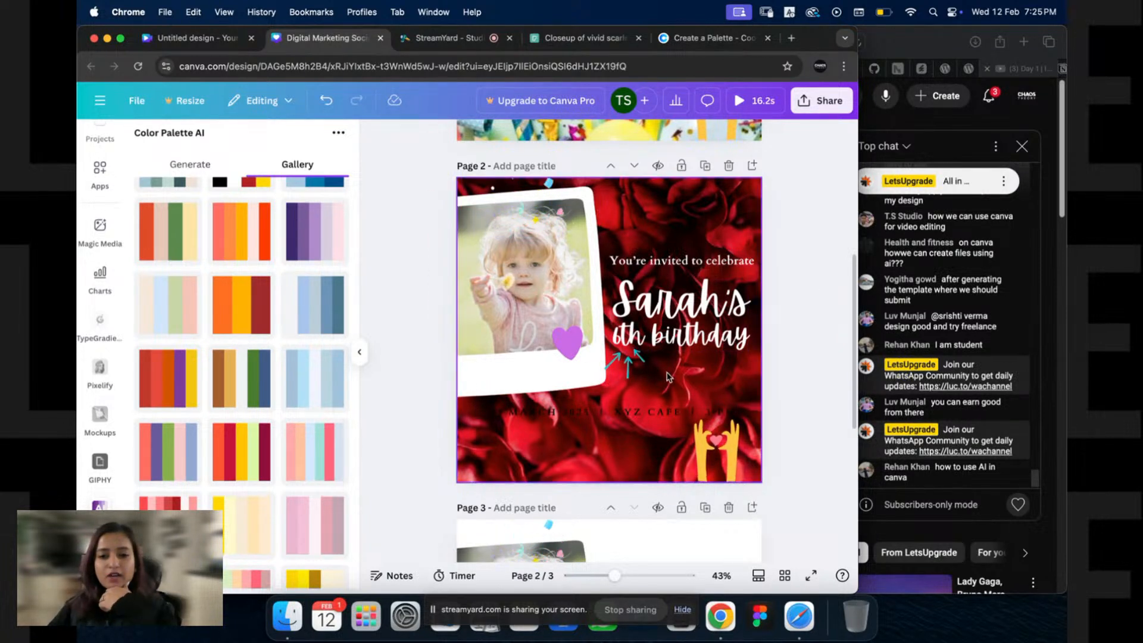
click(635, 411)
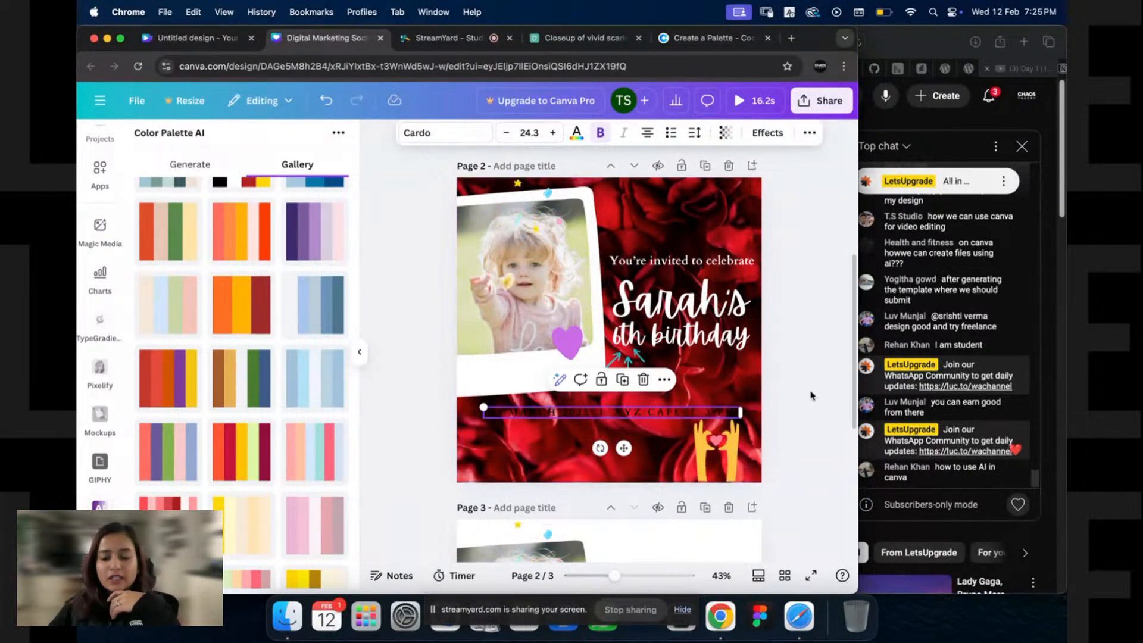
click(808, 288)
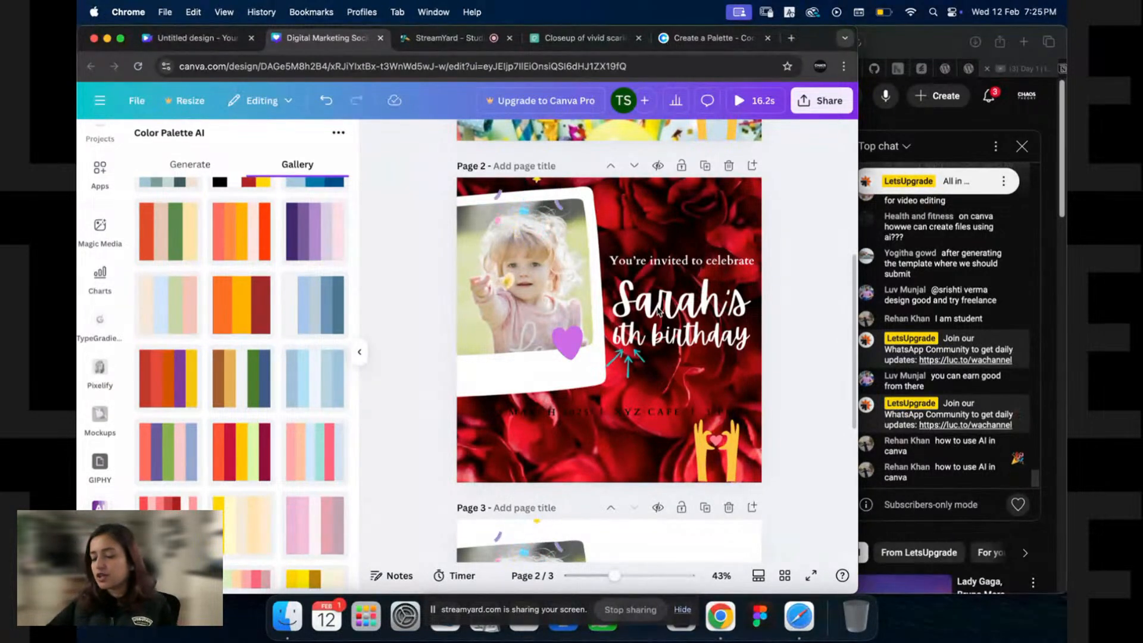
double_click(657, 264)
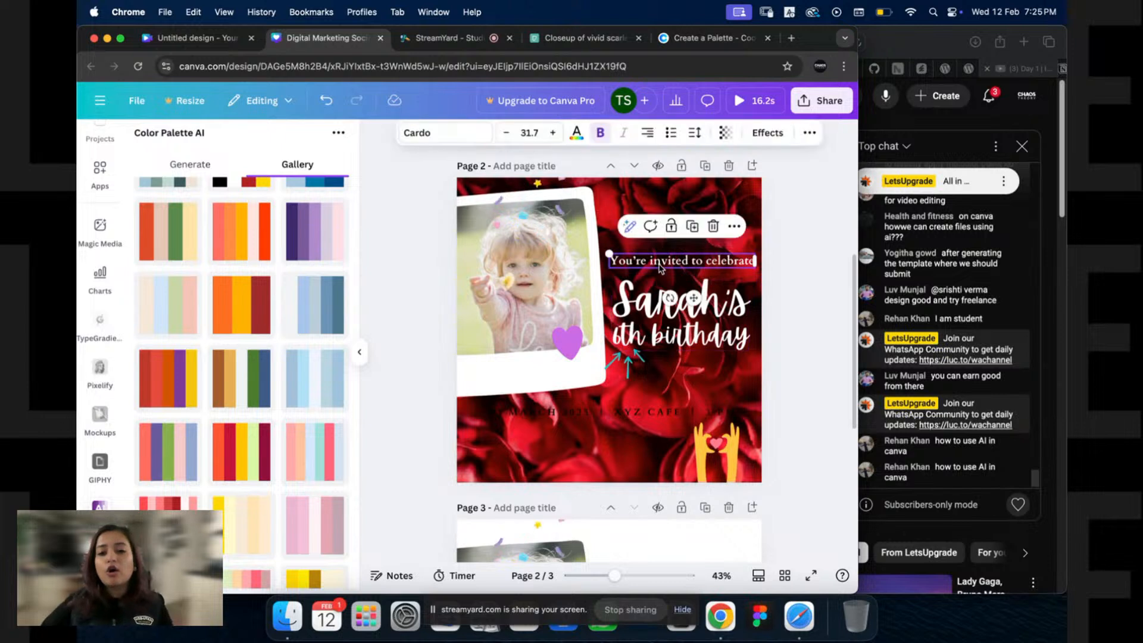
click(807, 234)
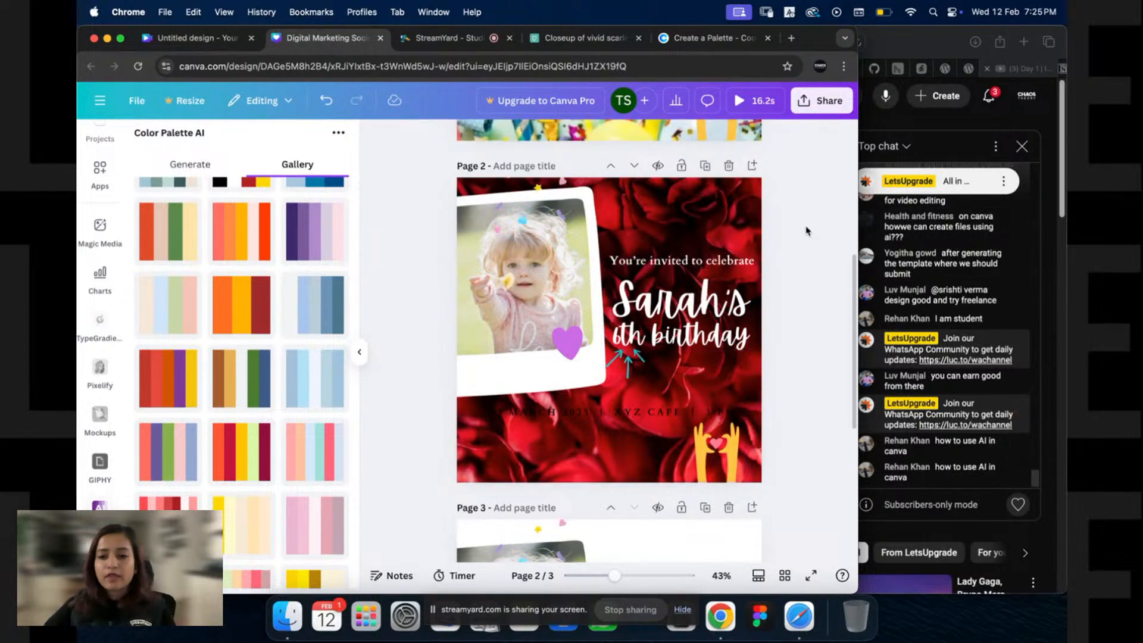
mouse_move(778, 241)
mouse_down()
mouse_move(704, 349)
mouse_move(612, 361)
mouse_up()
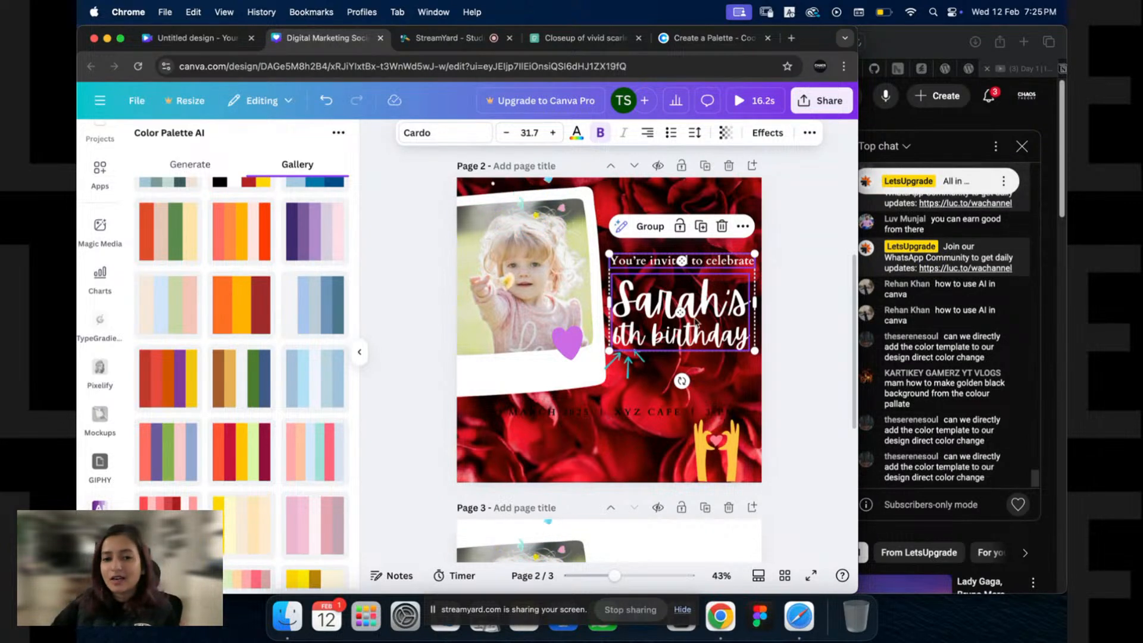
click(790, 360)
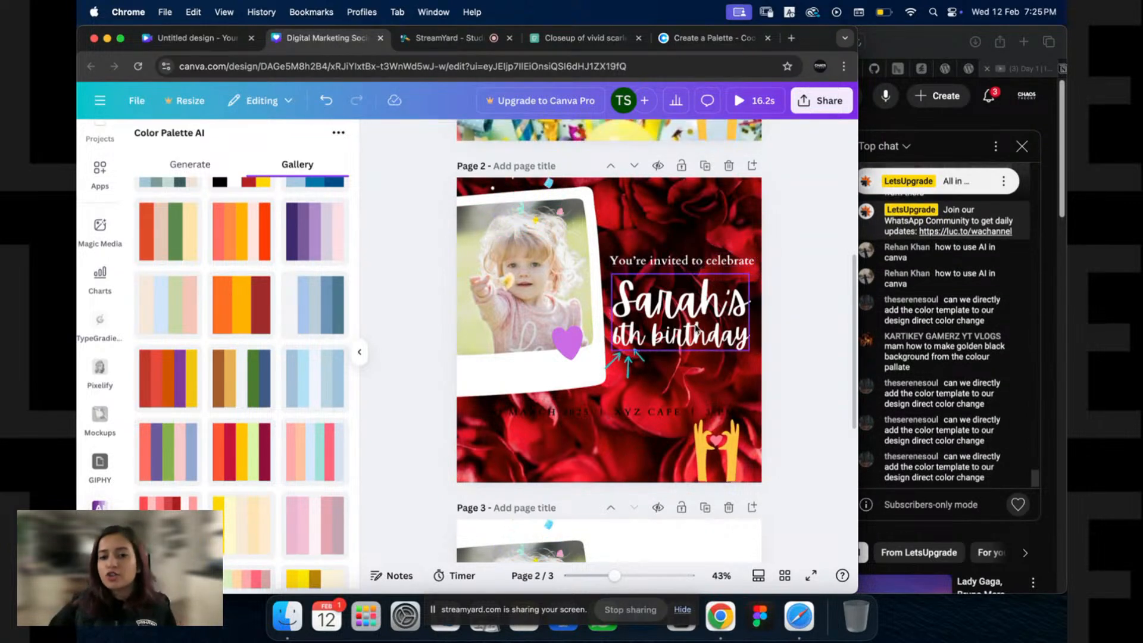
click(700, 329)
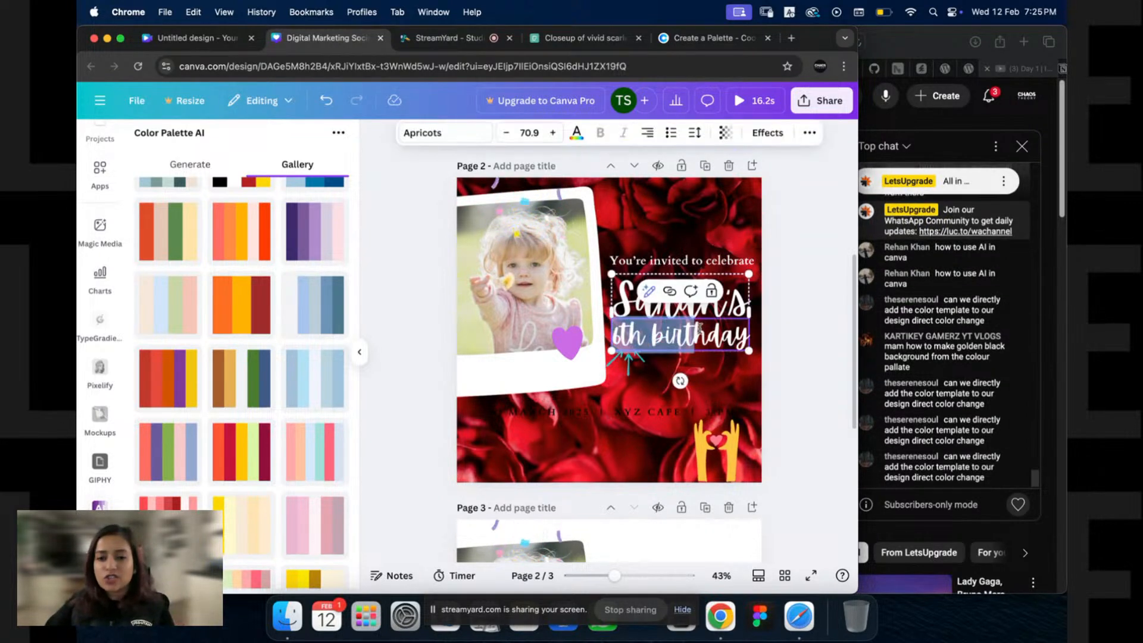
click(785, 352)
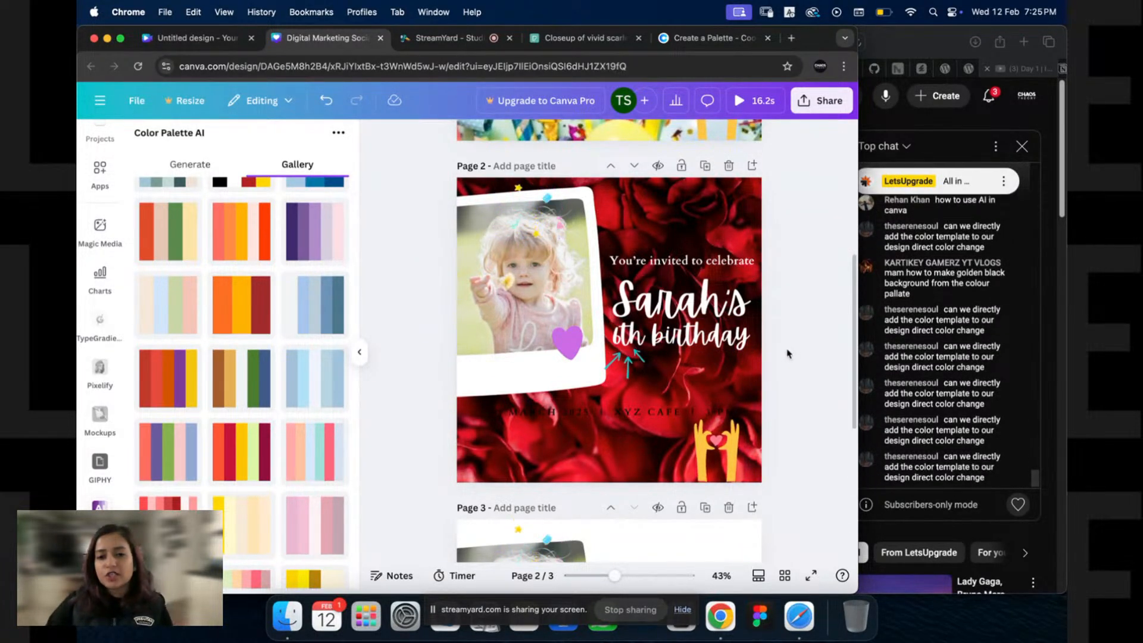
click(719, 326)
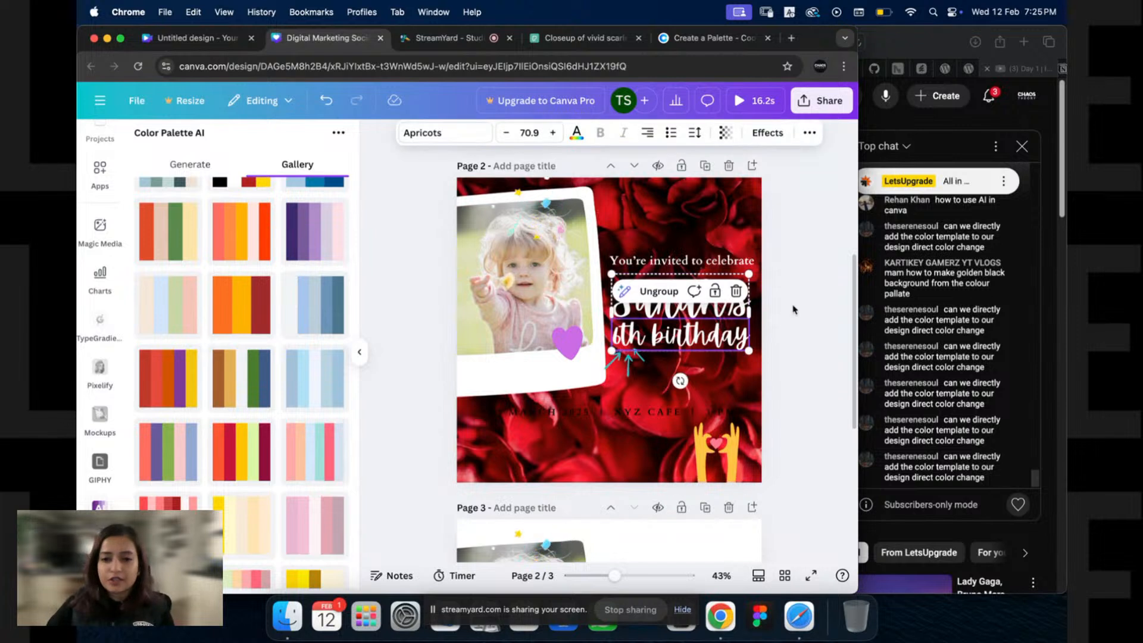
click(778, 314)
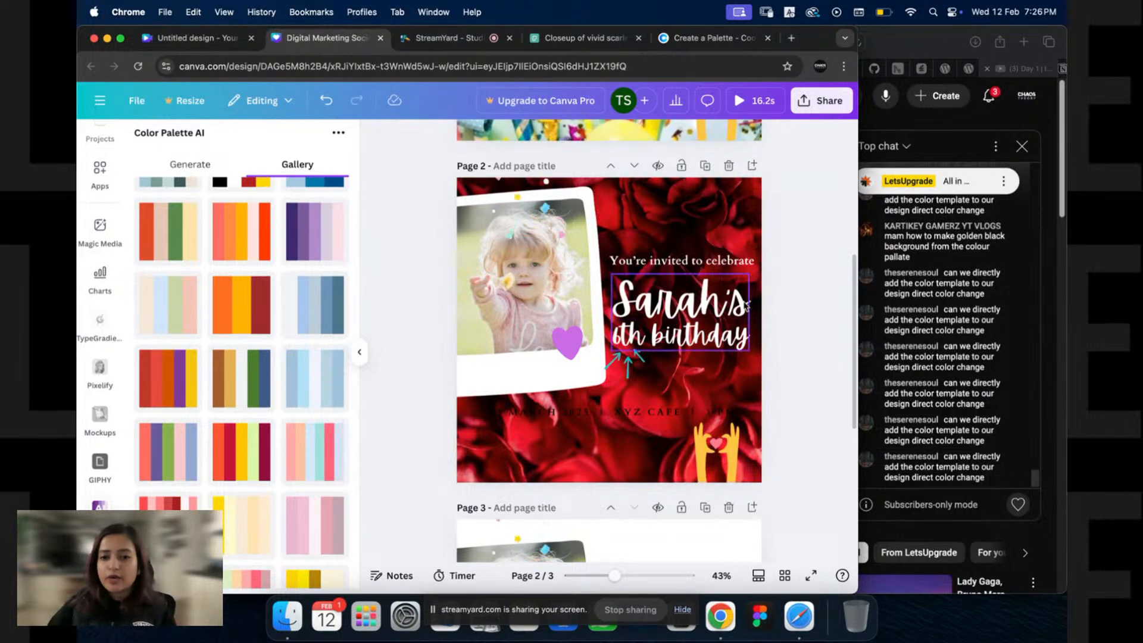
click(722, 262)
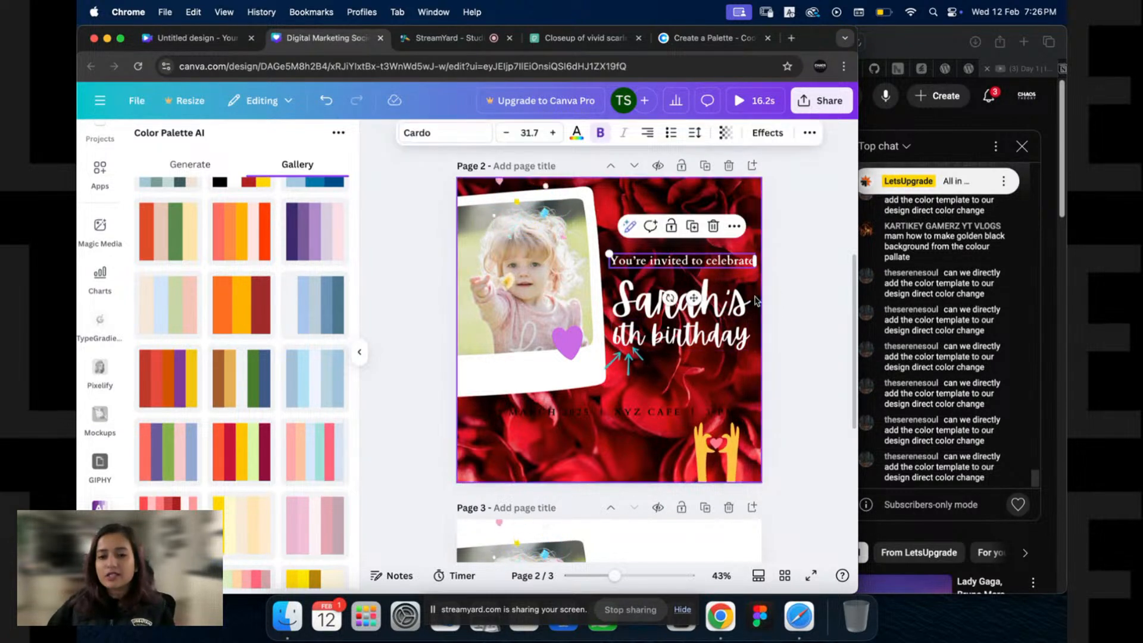
shift+click(716, 320)
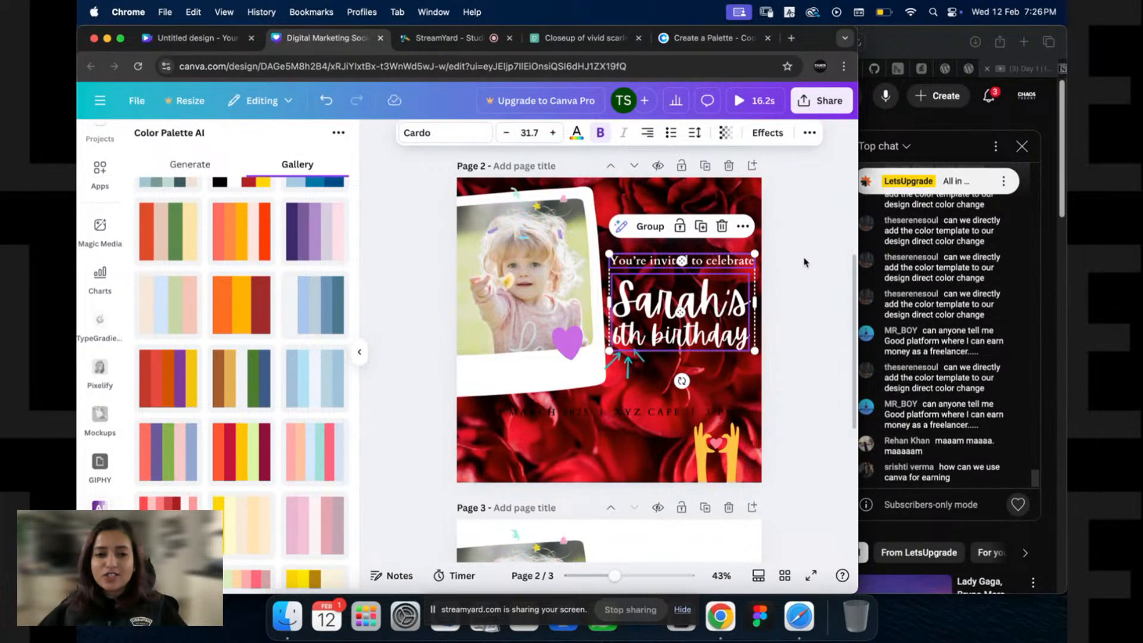
click(813, 303)
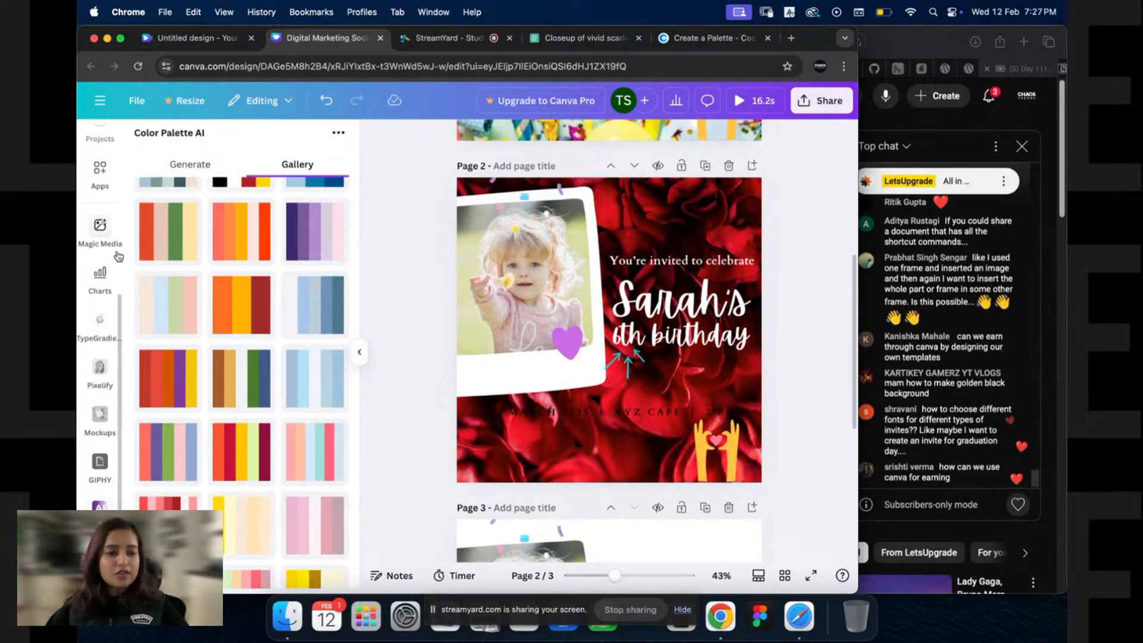
Step: Search the graphics elements for "black and golden background"
scroll(119, 256, up, 5)
click(100, 185)
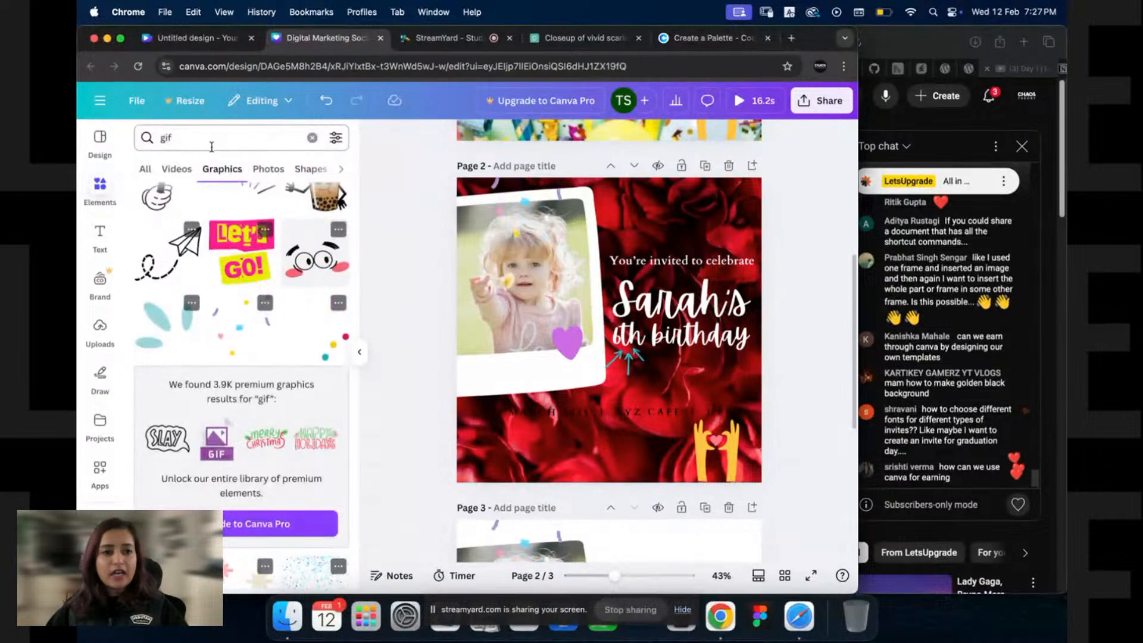
click(211, 147)
key(BackSpace)
key(BackSpace)
key(BackSpace)
text(bl)
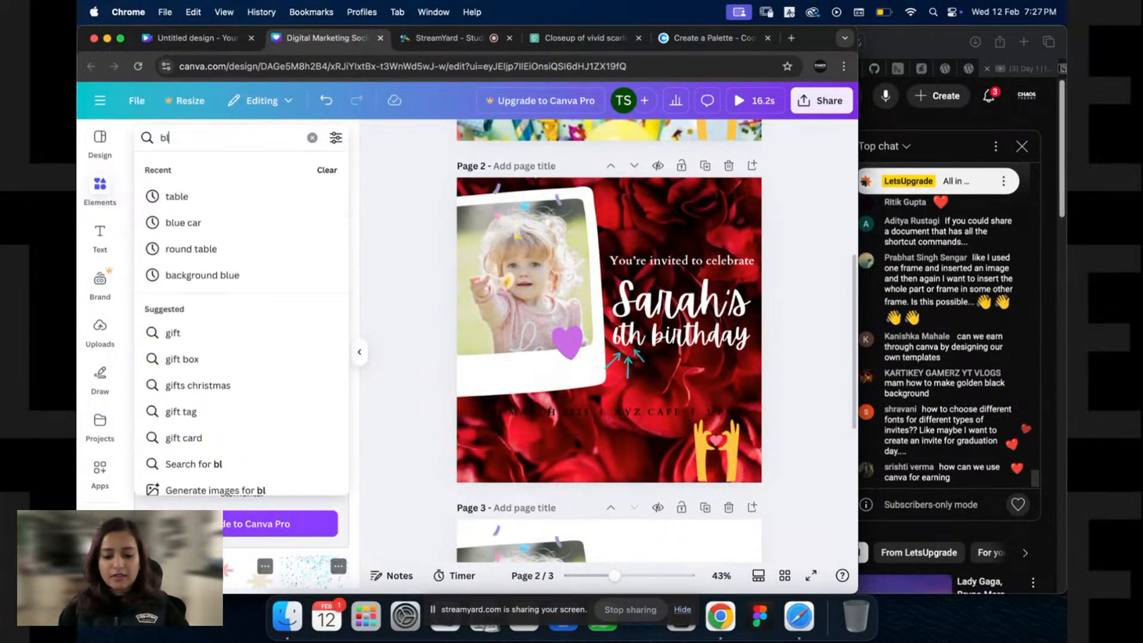
text(ack and golde)
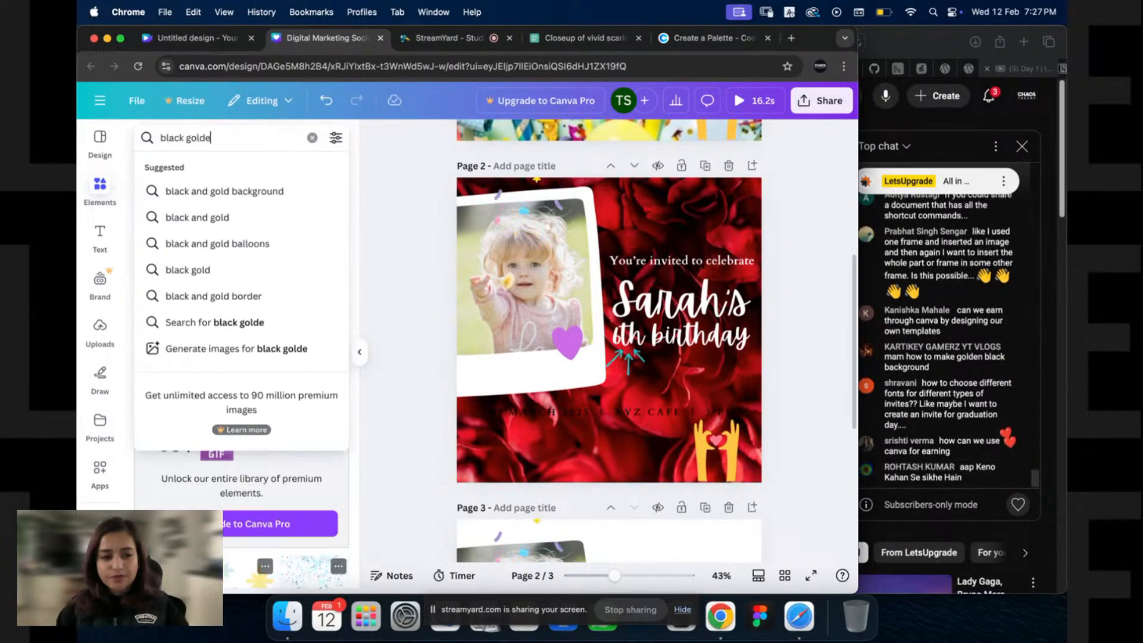
text(n)
key(Down)
key(Return)
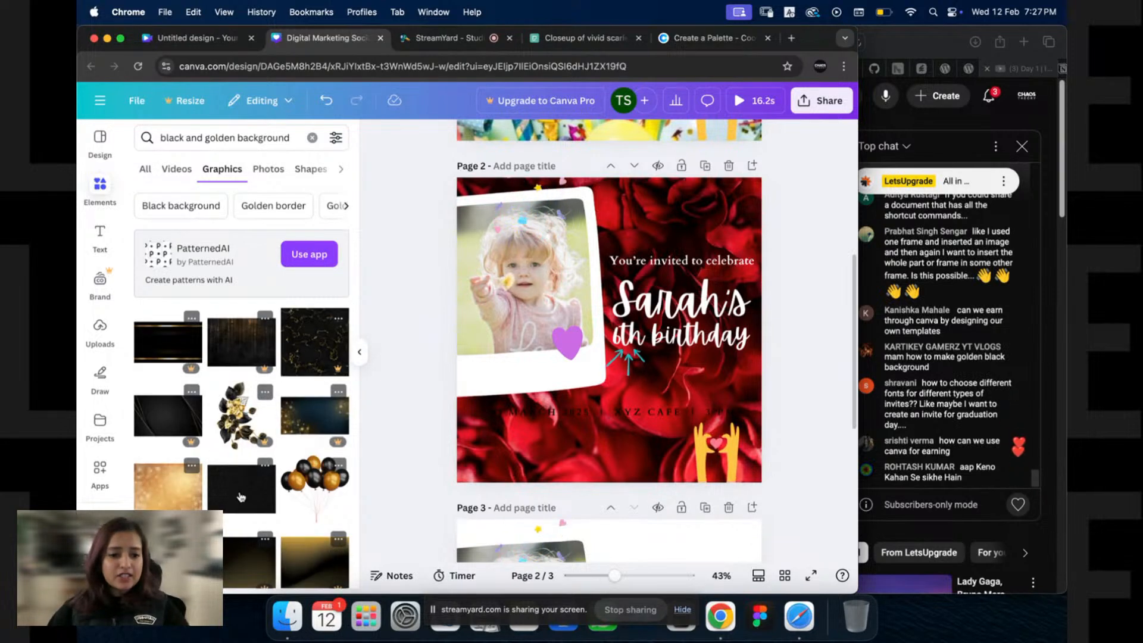
Step: Try adding the dark purple patterned background graphic to page 2, and undo the insertion
scroll(240, 497, down, 3)
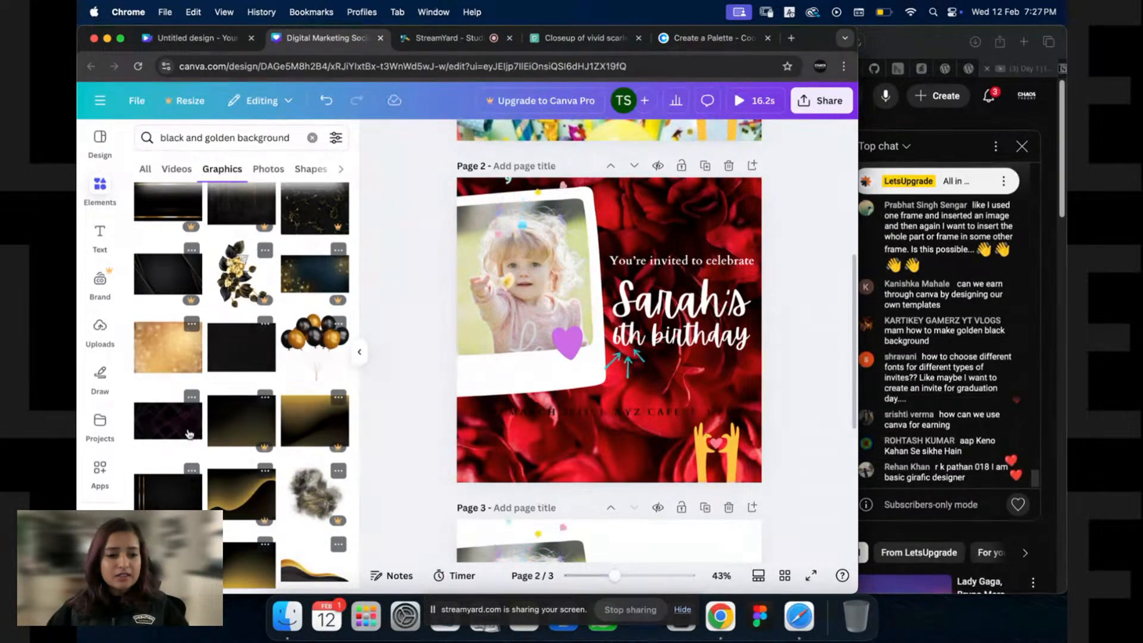
click(189, 433)
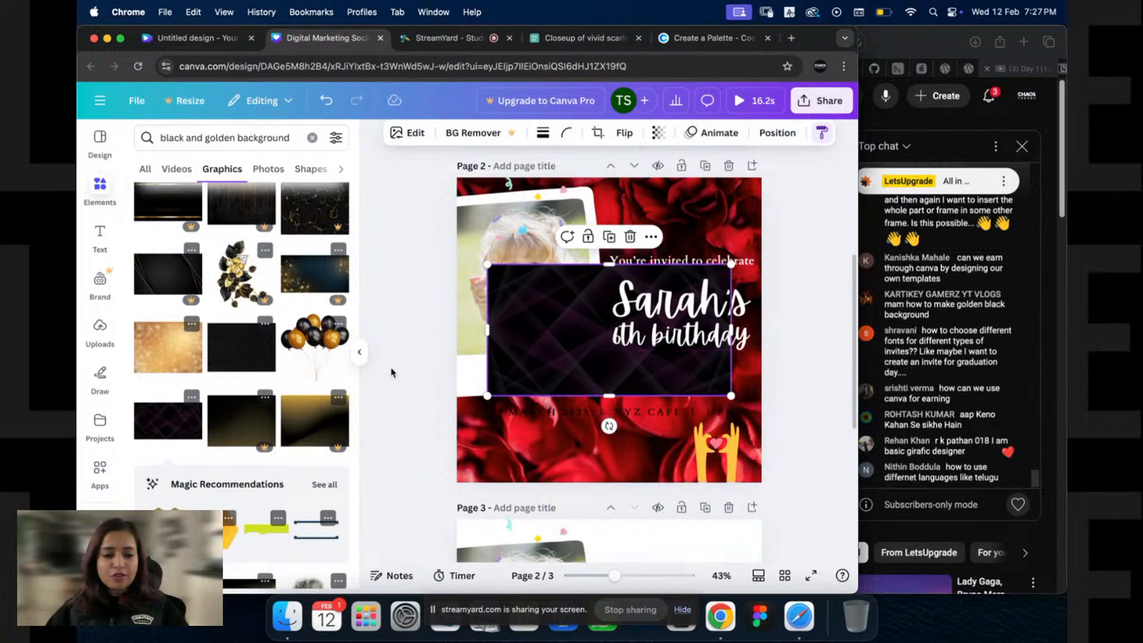
key(super+z)
Step: Select the photo, texts and graphics on page 3 and delete them all to empty the page
scroll(419, 396, down, 1)
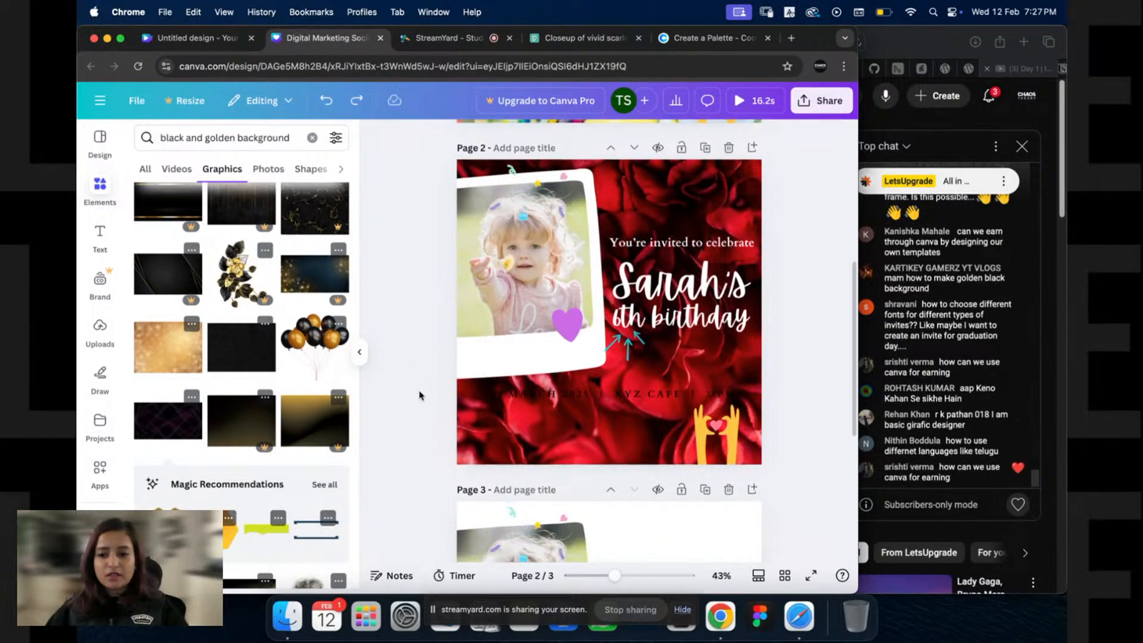
scroll(417, 393, down, 5)
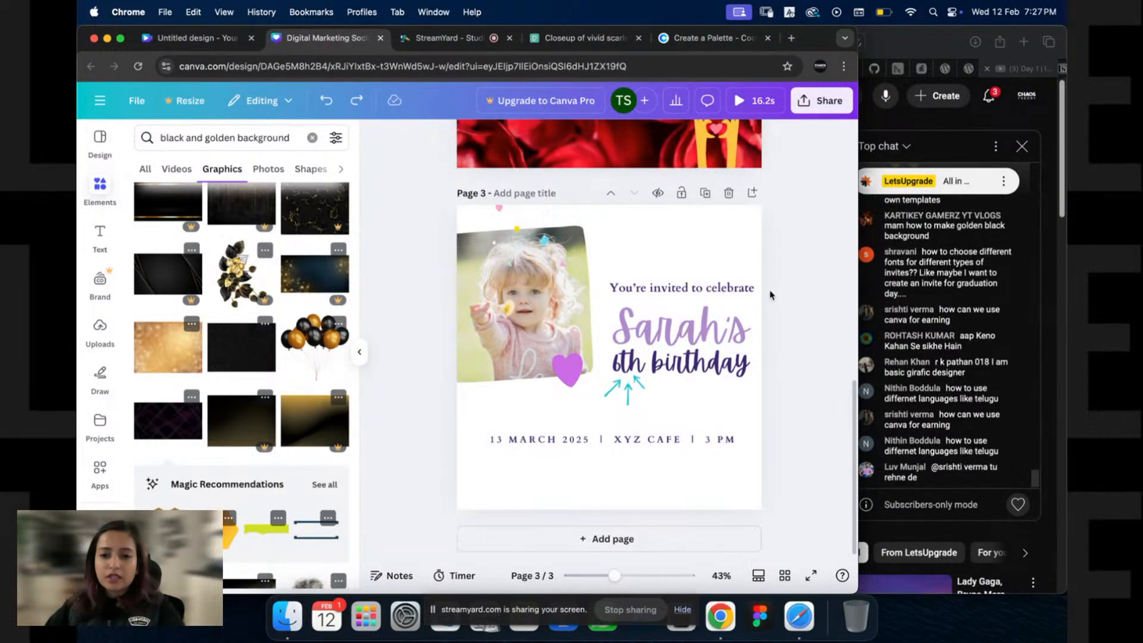
drag(790, 262, 479, 447)
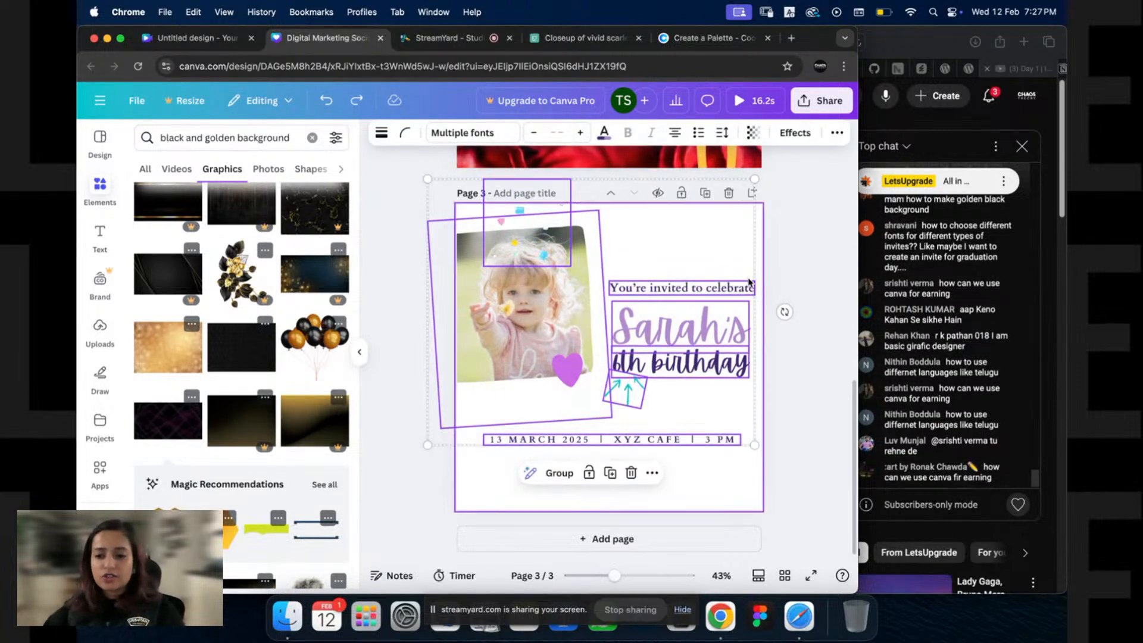
key(BackSpace)
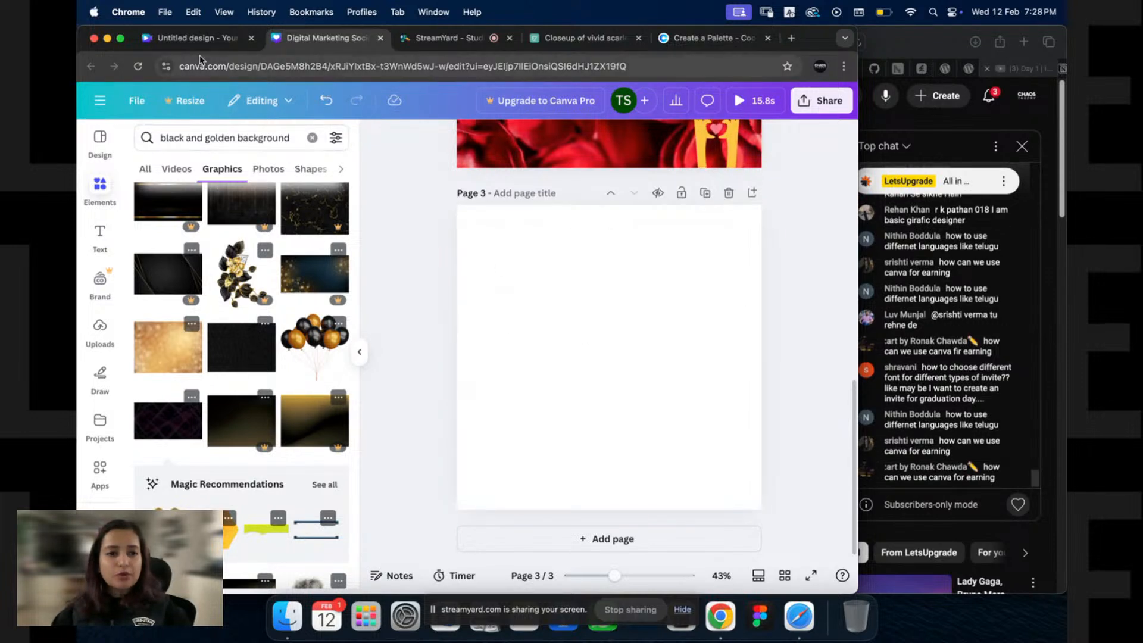
Step: Go to the Canva home page and open the black retro phone "REMINDER" story template from the popular social media templates
click(187, 39)
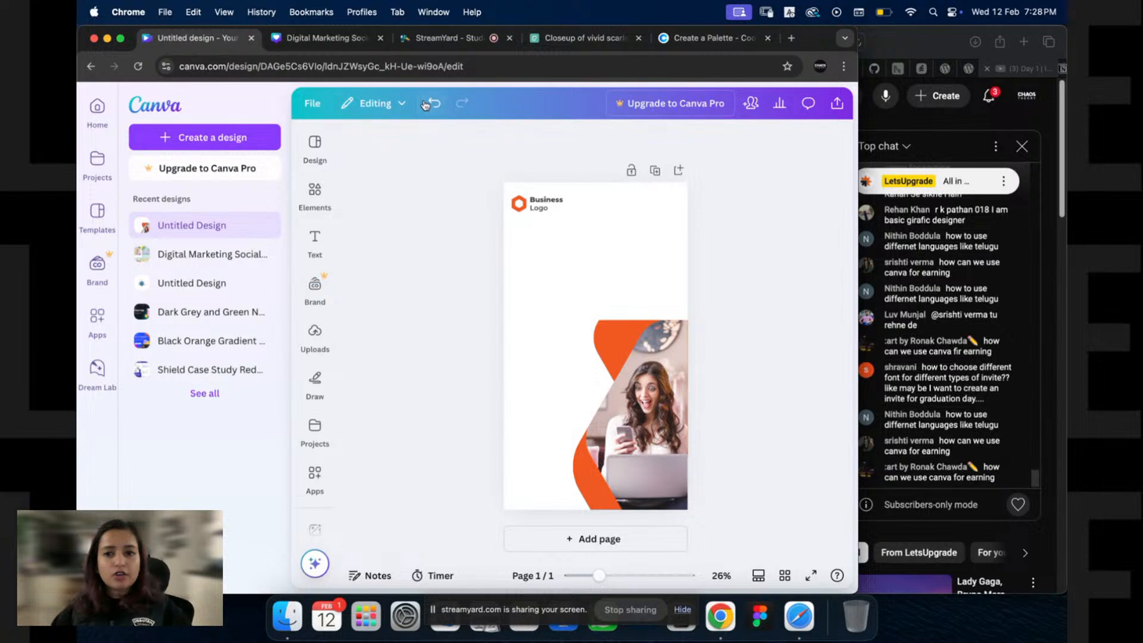
click(97, 110)
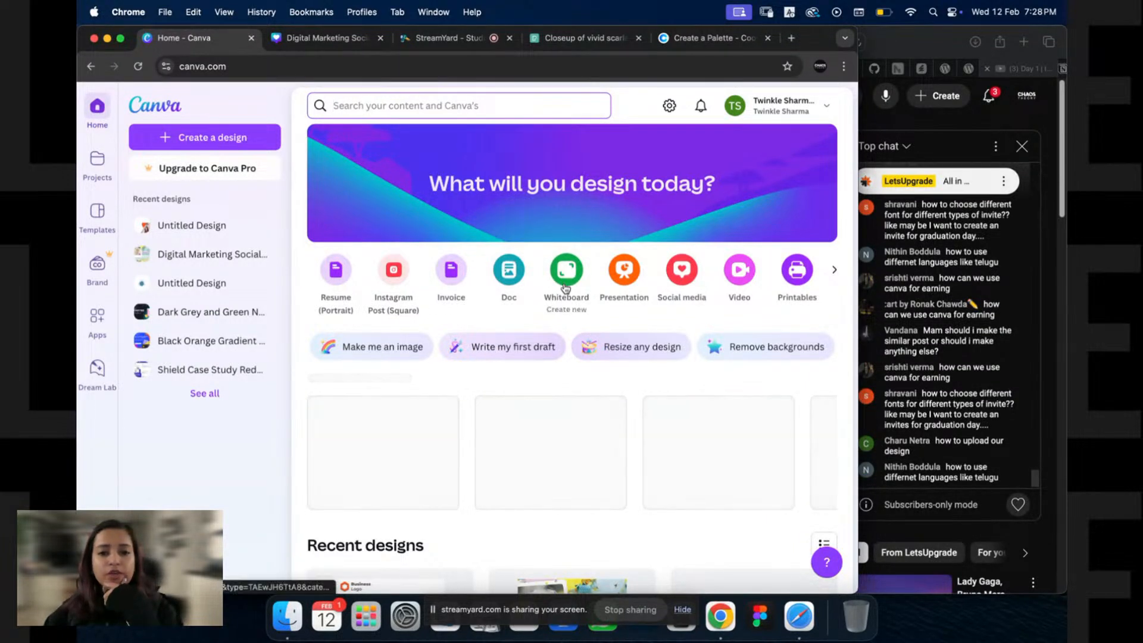
click(682, 281)
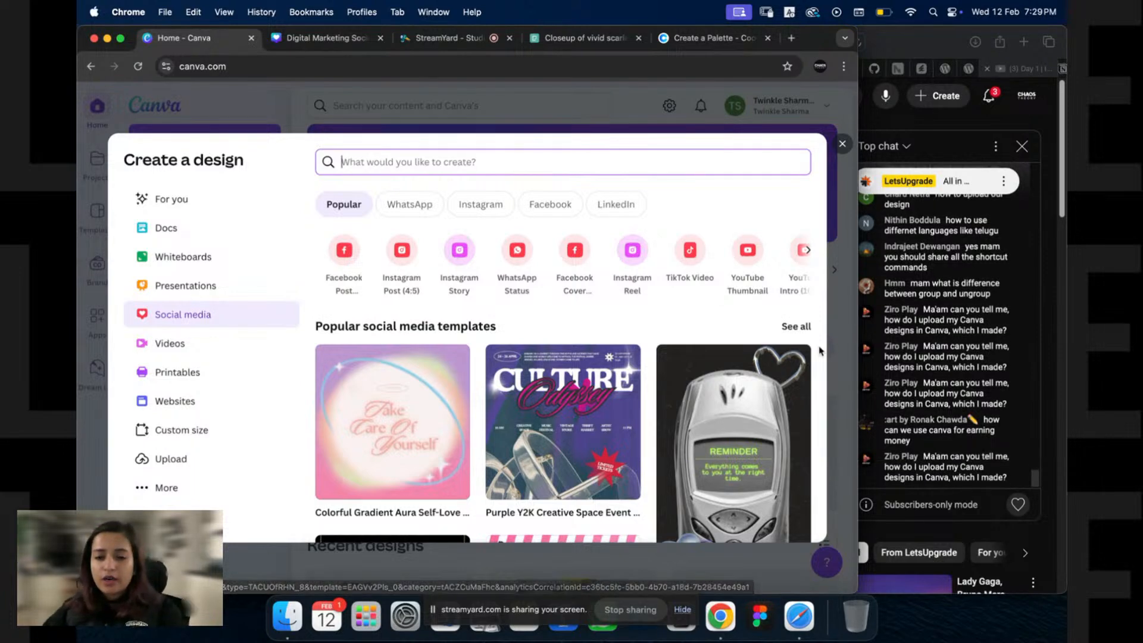
click(663, 454)
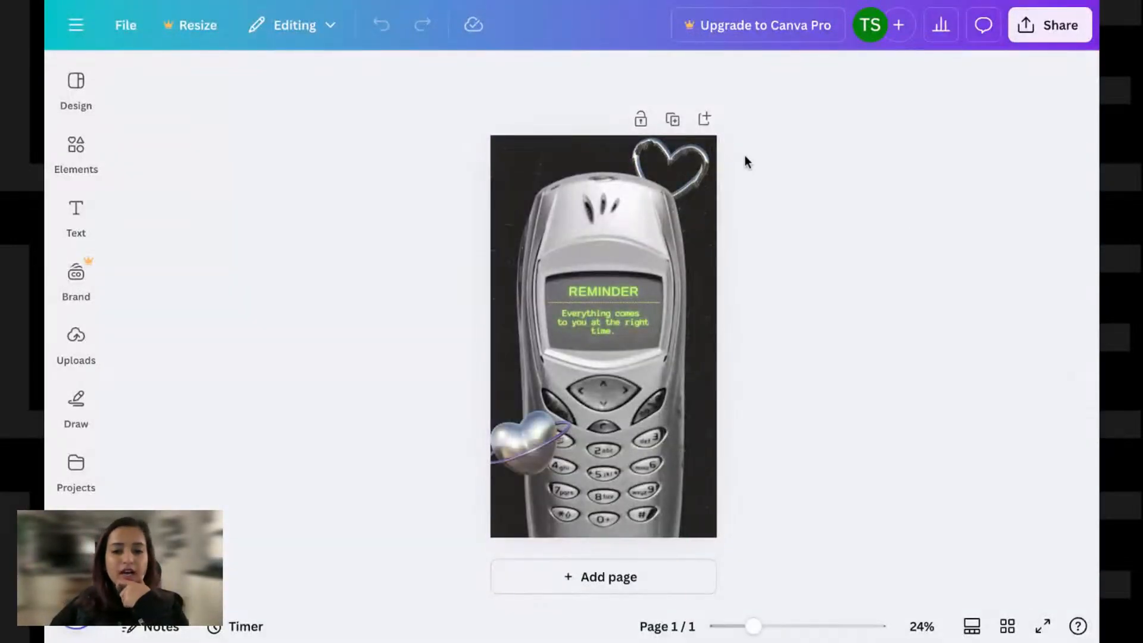
Step: Delete the phone, hearts and reminder text from the story template, keeping only its dark textured background
drag(772, 133, 537, 419)
key(Delete)
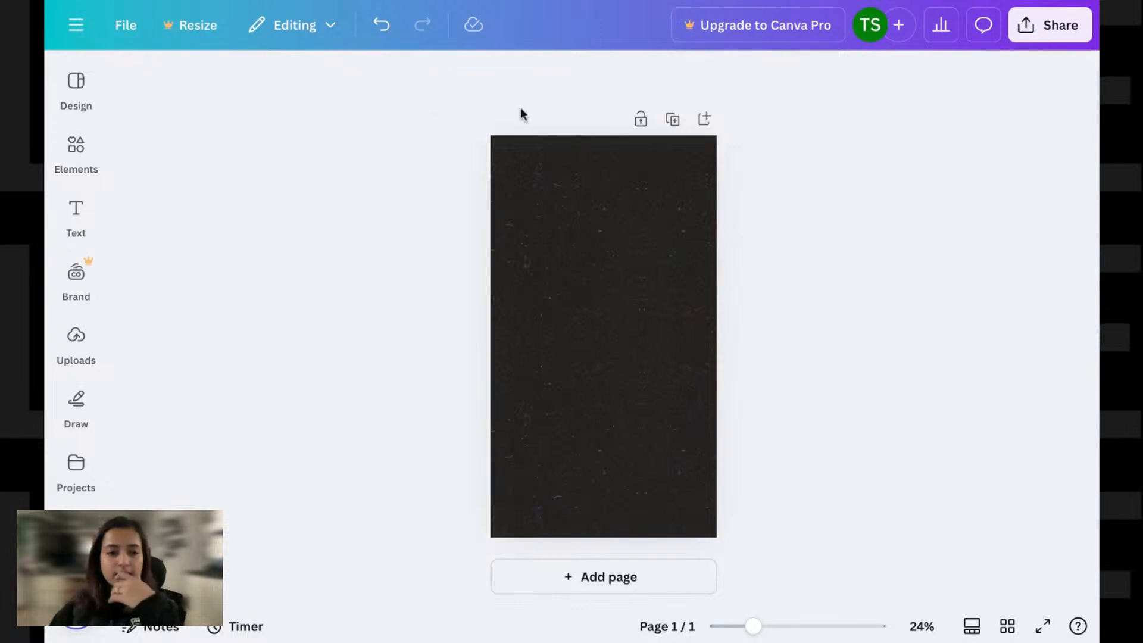
click(512, 186)
Step: Create a new custom-size design 500 px wide and 300 px high
click(123, 29)
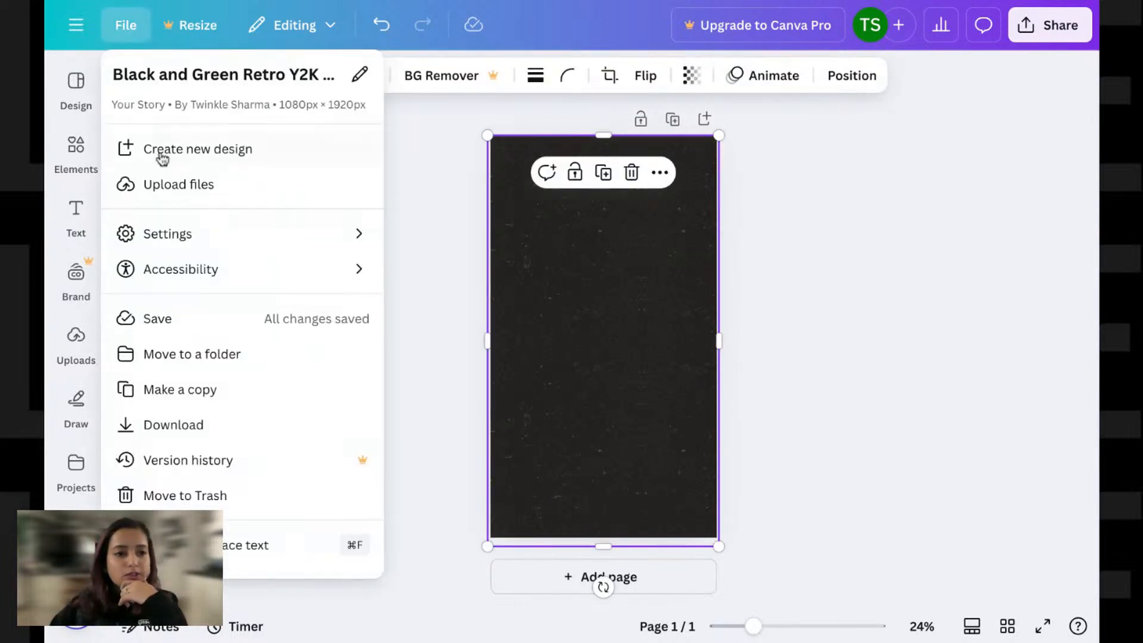
click(230, 150)
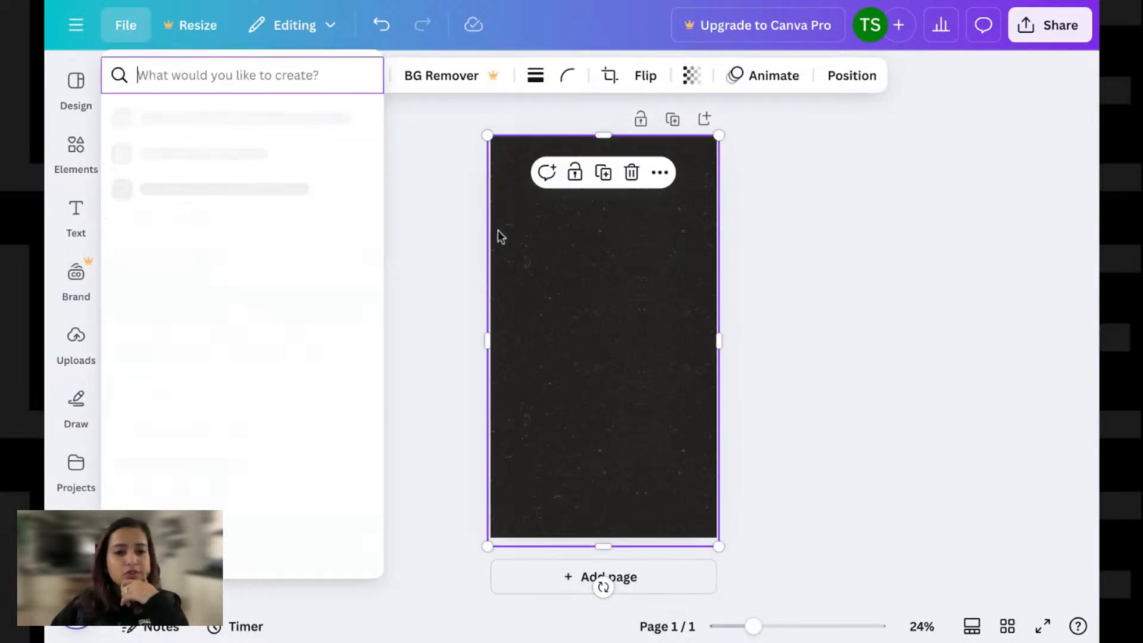
click(202, 118)
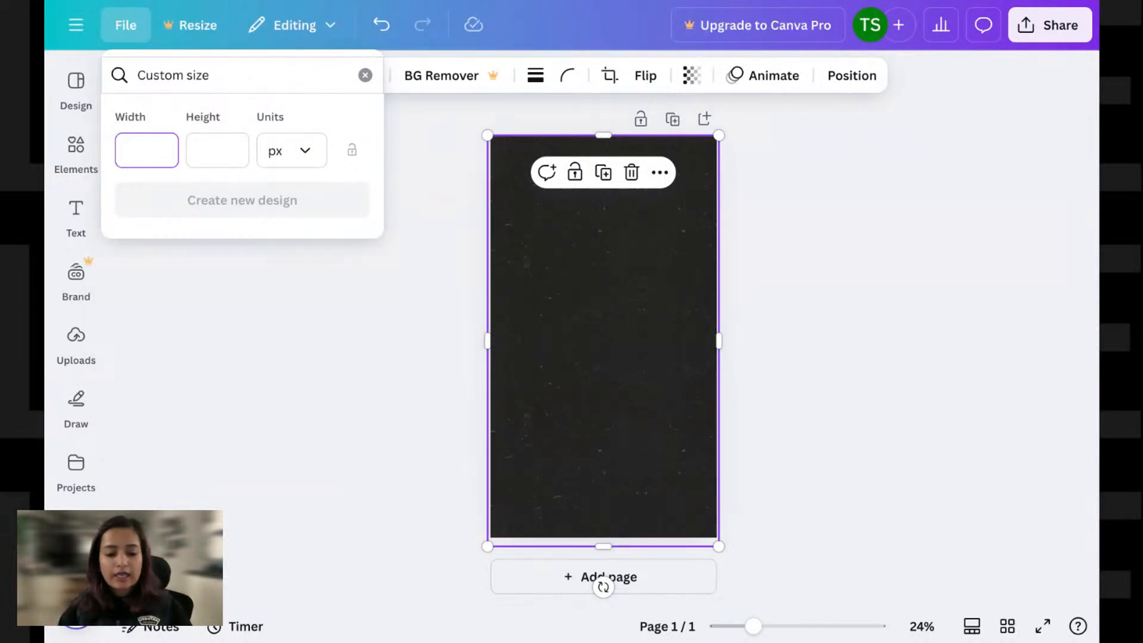
text(500)
click(203, 153)
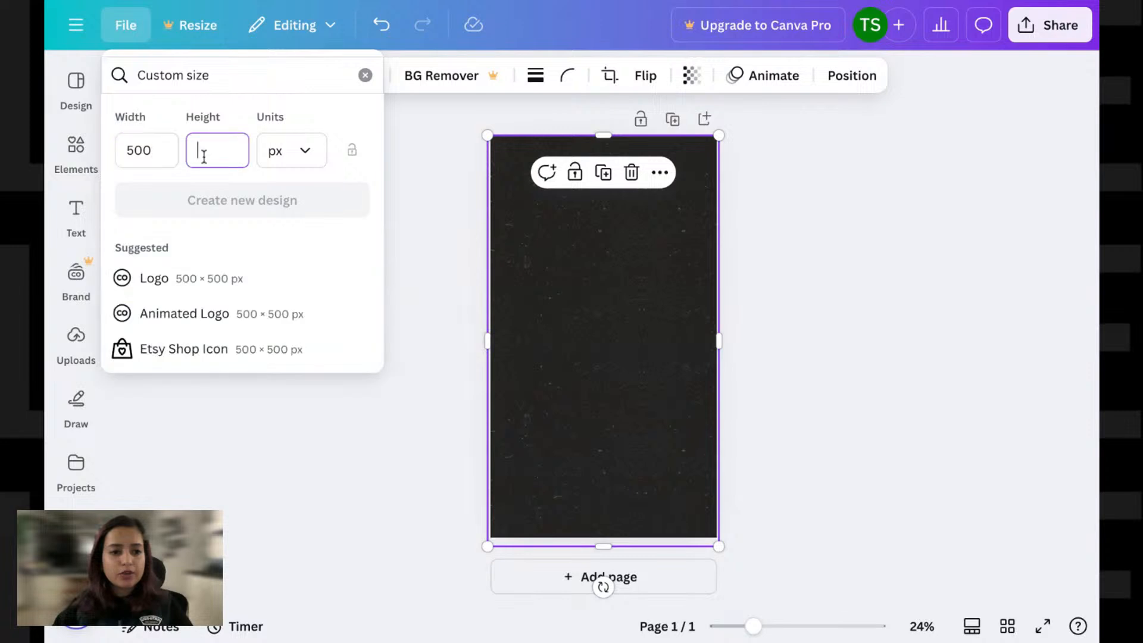
text(300)
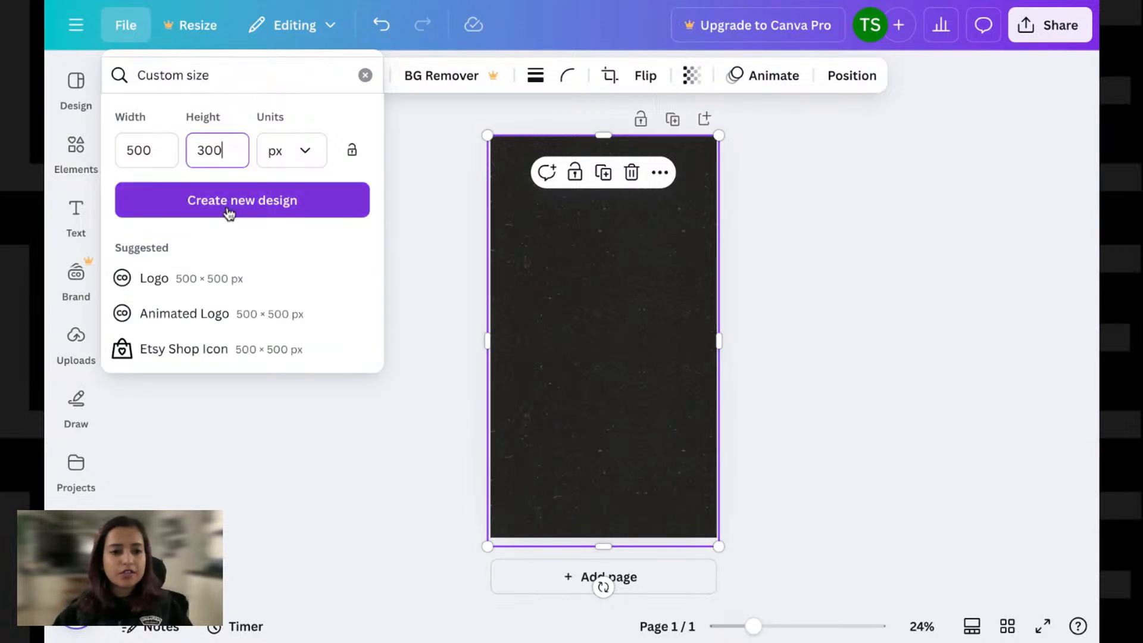
click(228, 210)
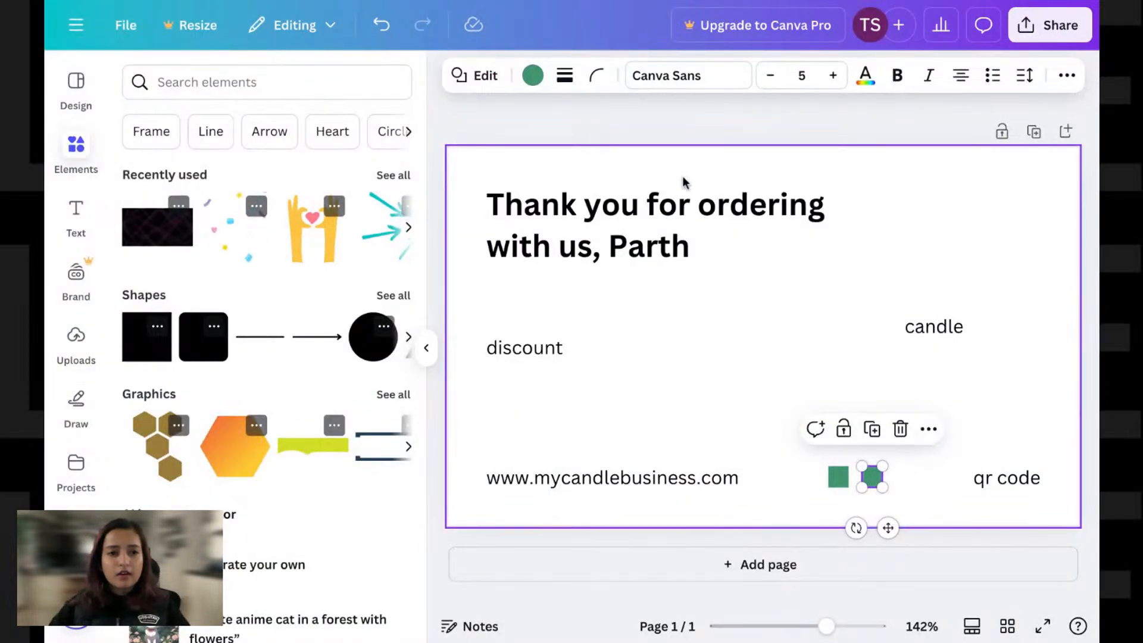
Step: Deselect the green square on the thank-you card, dismiss the quick actions search and open the apps library
click(983, 415)
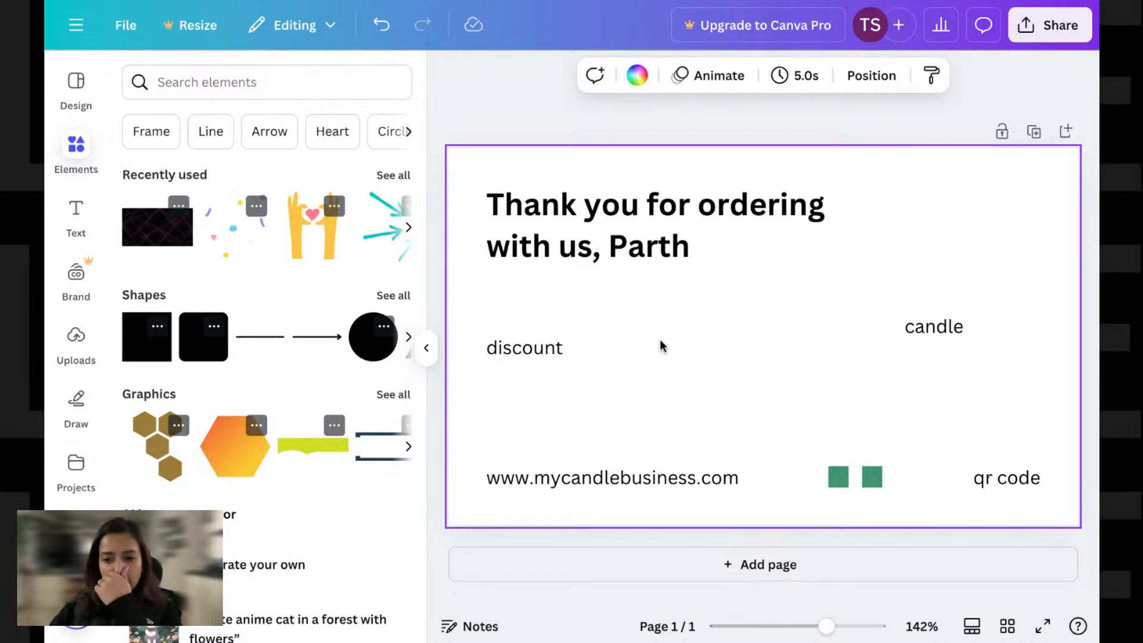
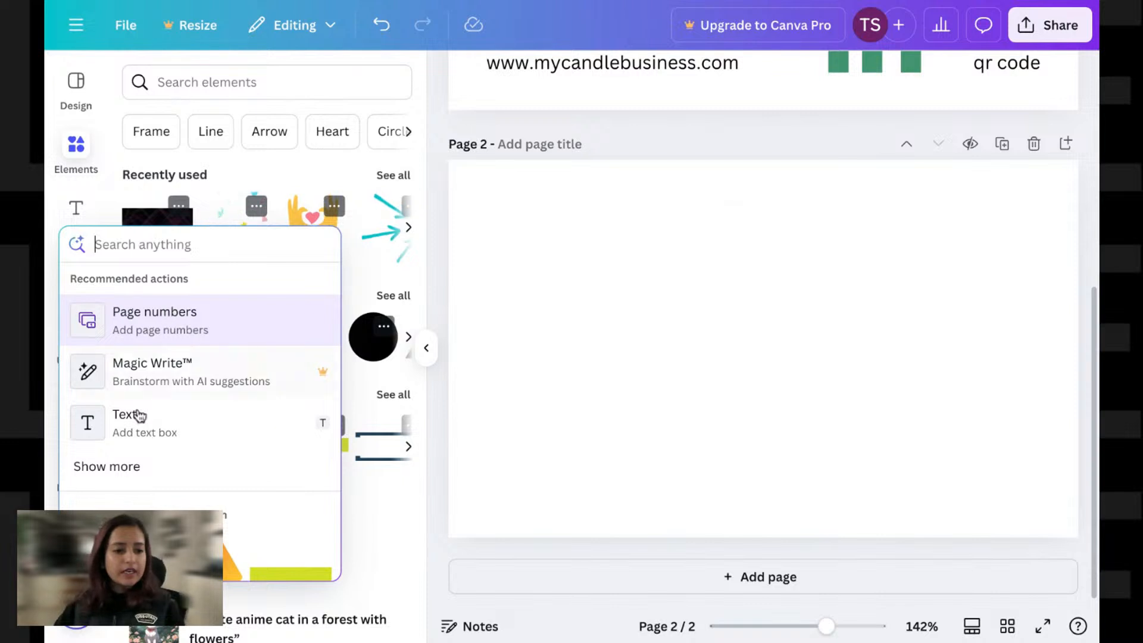
key(Escape)
click(75, 551)
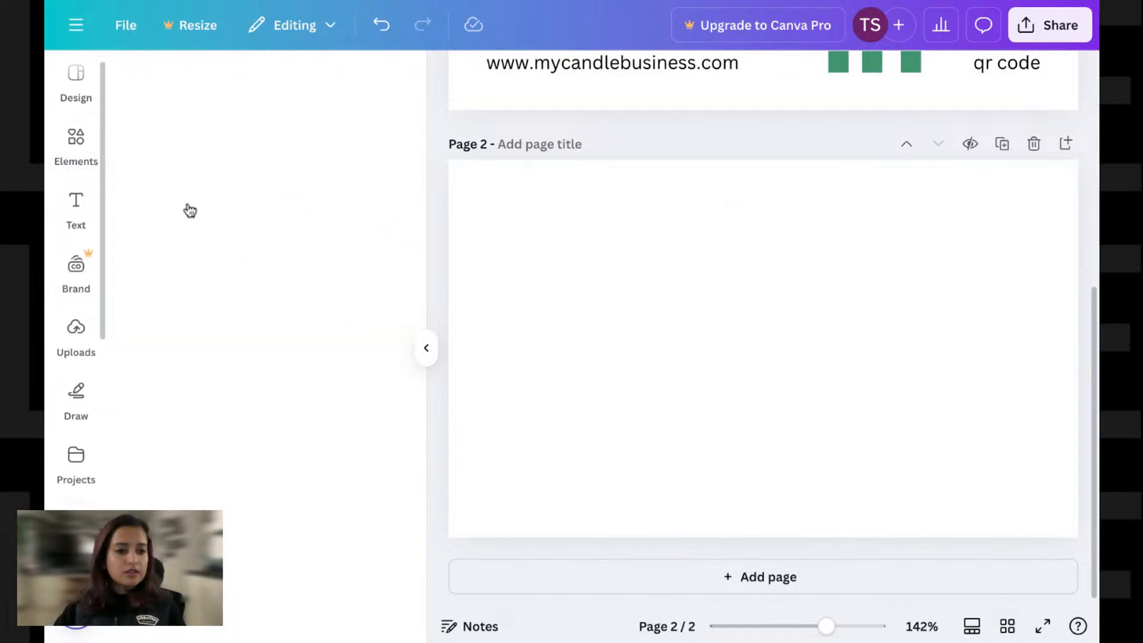
scroll(199, 360, down, 6)
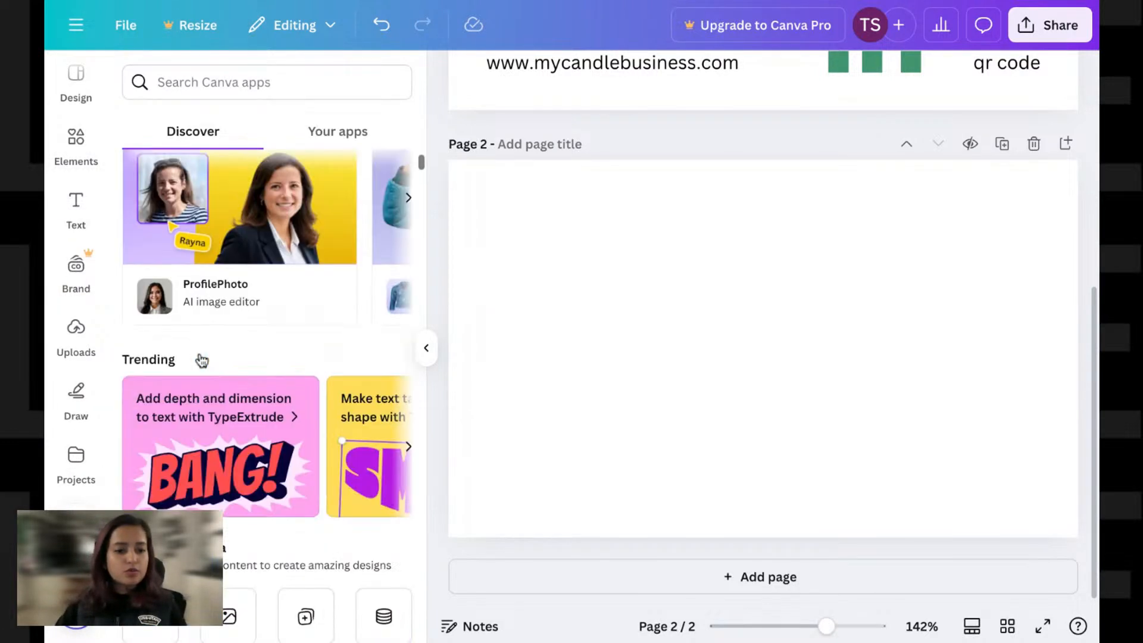
text(co)
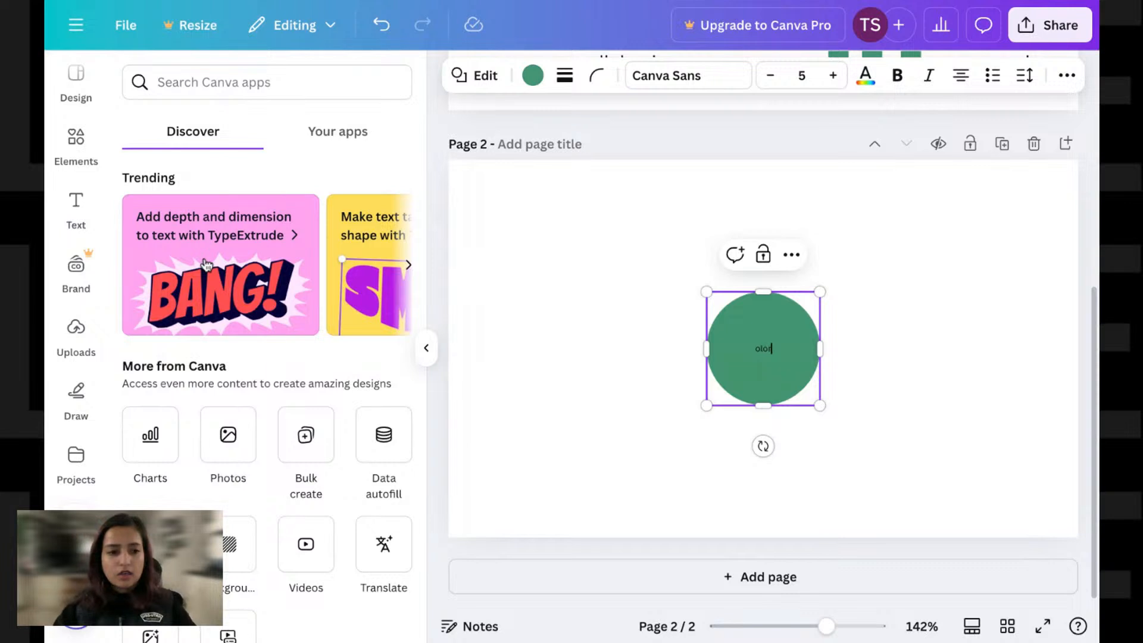
key(ctrl+z)
key(ctrl+z)
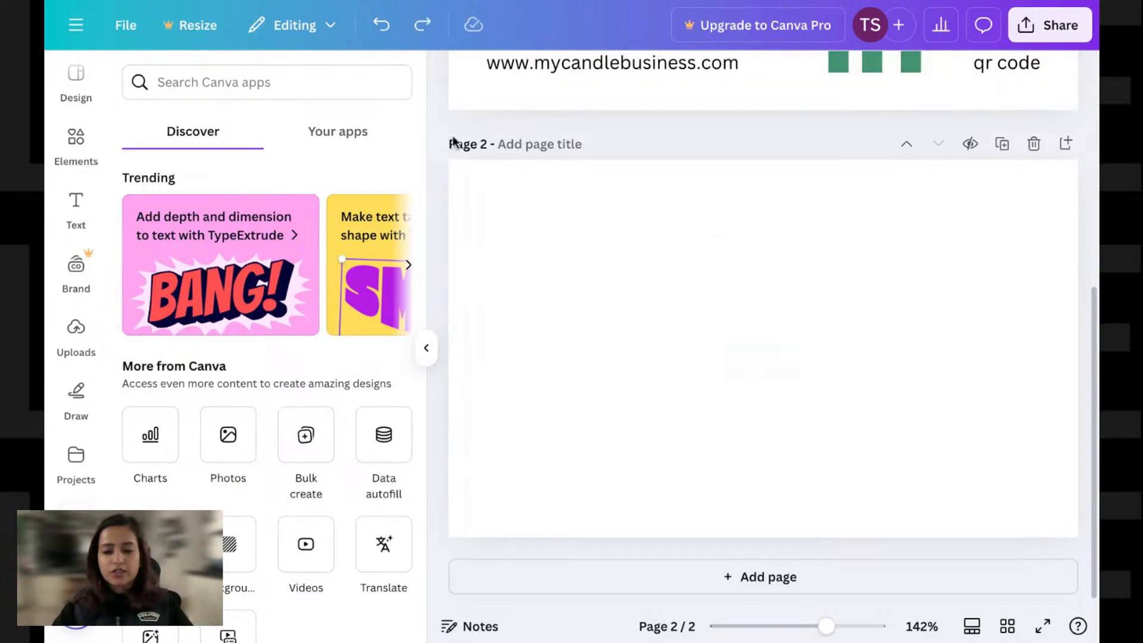
Step: Search the Canva apps for "color" and open the Color Palette AI app
click(318, 83)
text(color)
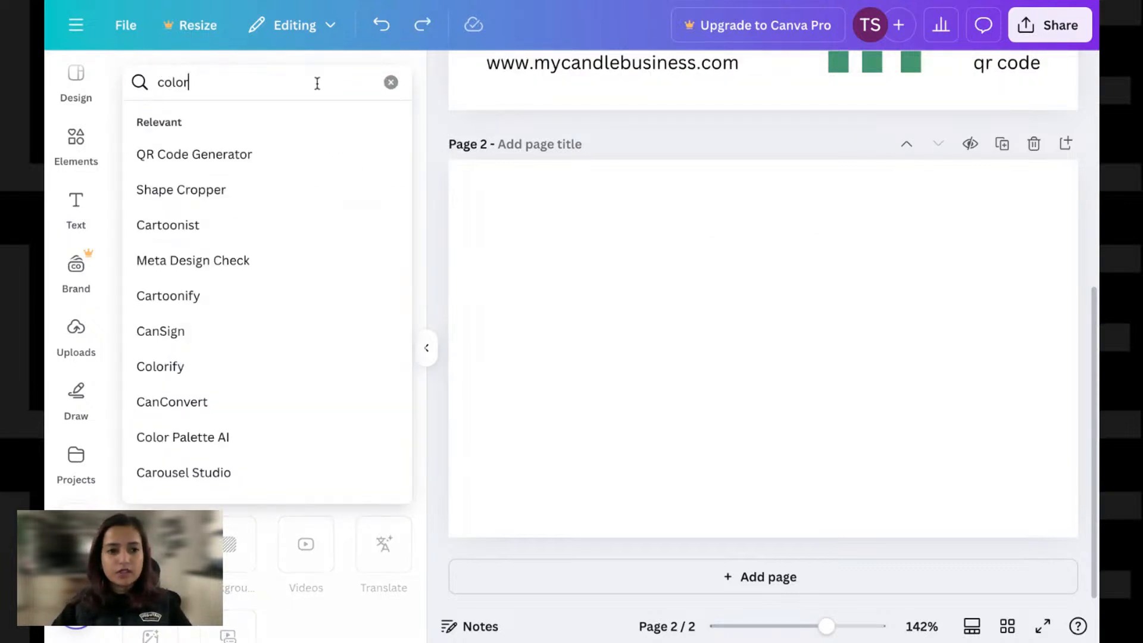
click(235, 193)
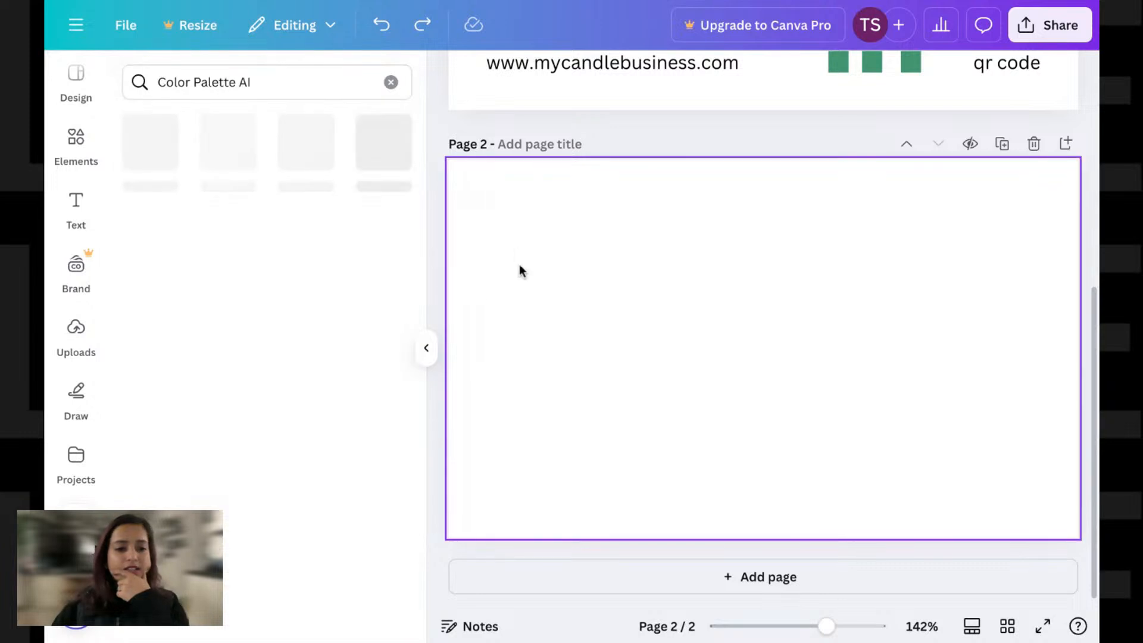
click(171, 174)
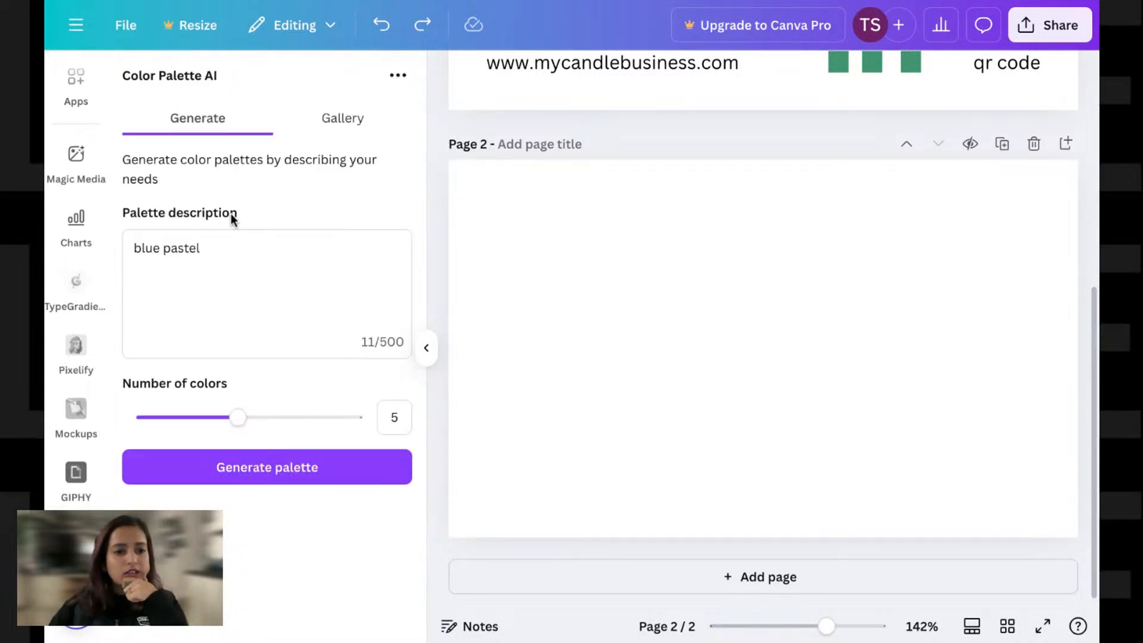
Step: Generate color palettes from the description "beige brown" with 6 colors and review the suggestions
click(230, 234)
key(ctrl+a)
text(beige brown)
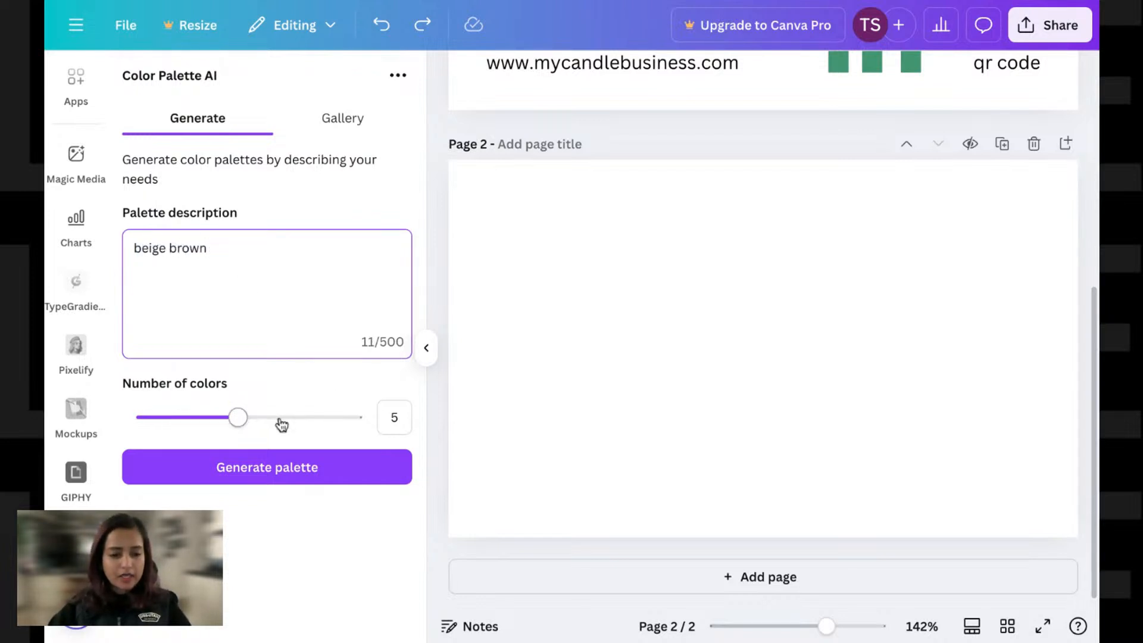
drag(248, 421, 255, 422)
click(263, 455)
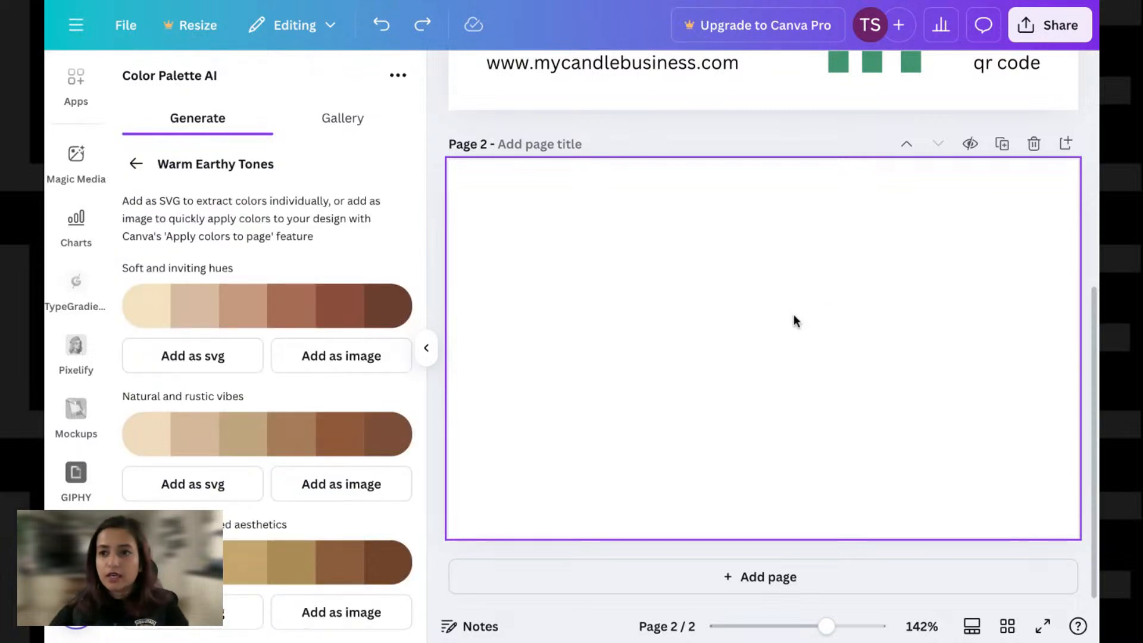
scroll(289, 431, down, 4)
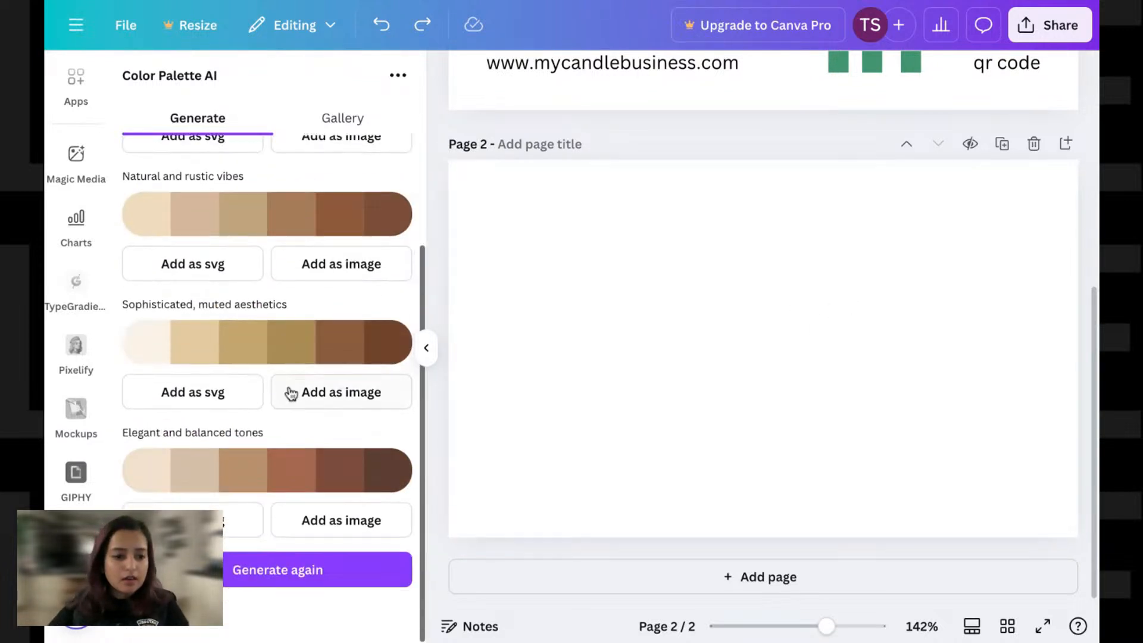
scroll(281, 324, up, 4)
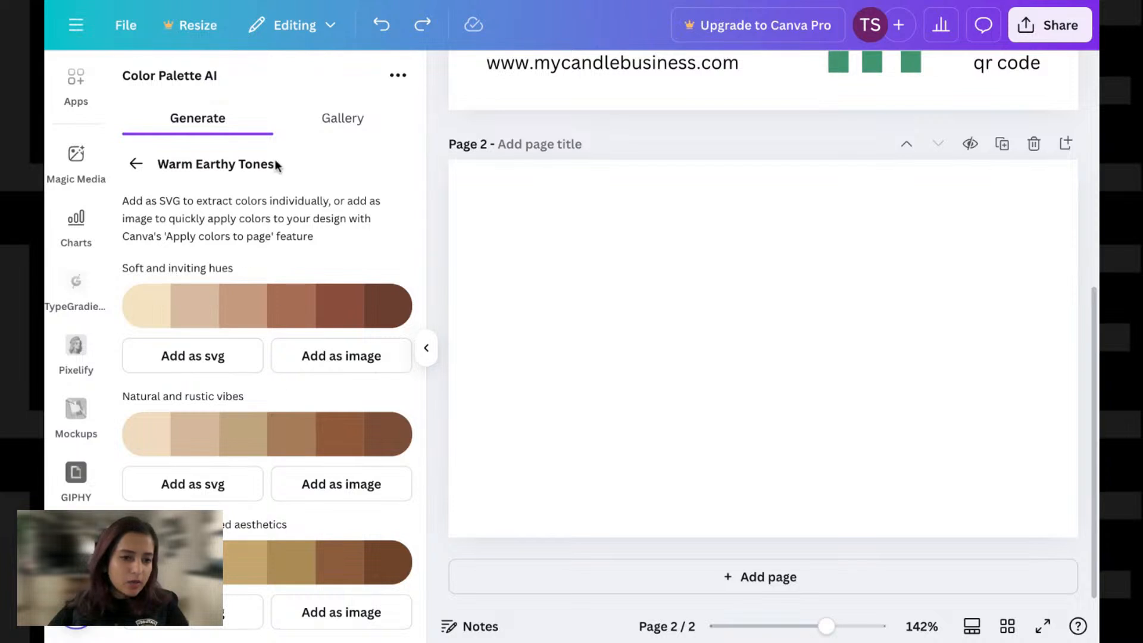
Step: Return to the palette description, change it to "pink-beige brown" and generate new palettes
click(135, 165)
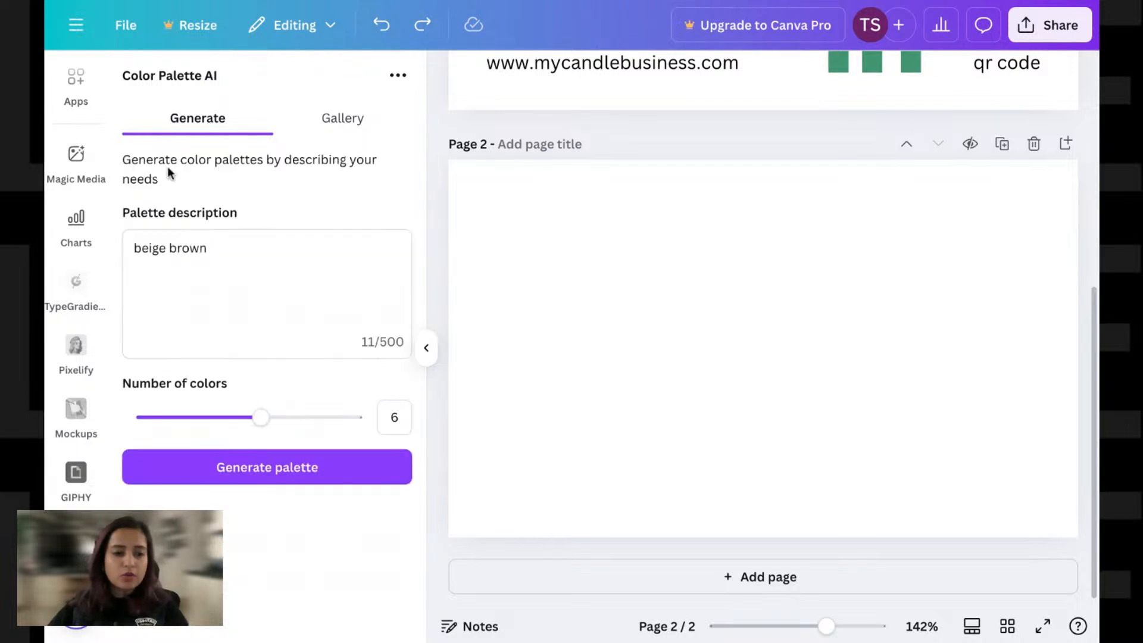
click(134, 249)
text(pink-)
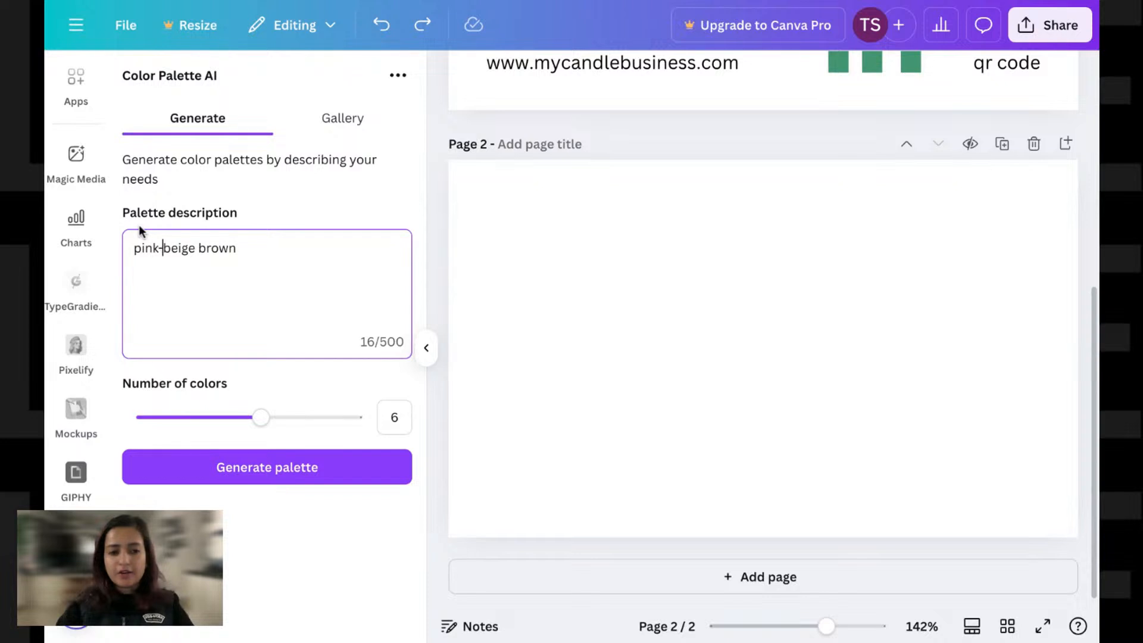
click(262, 466)
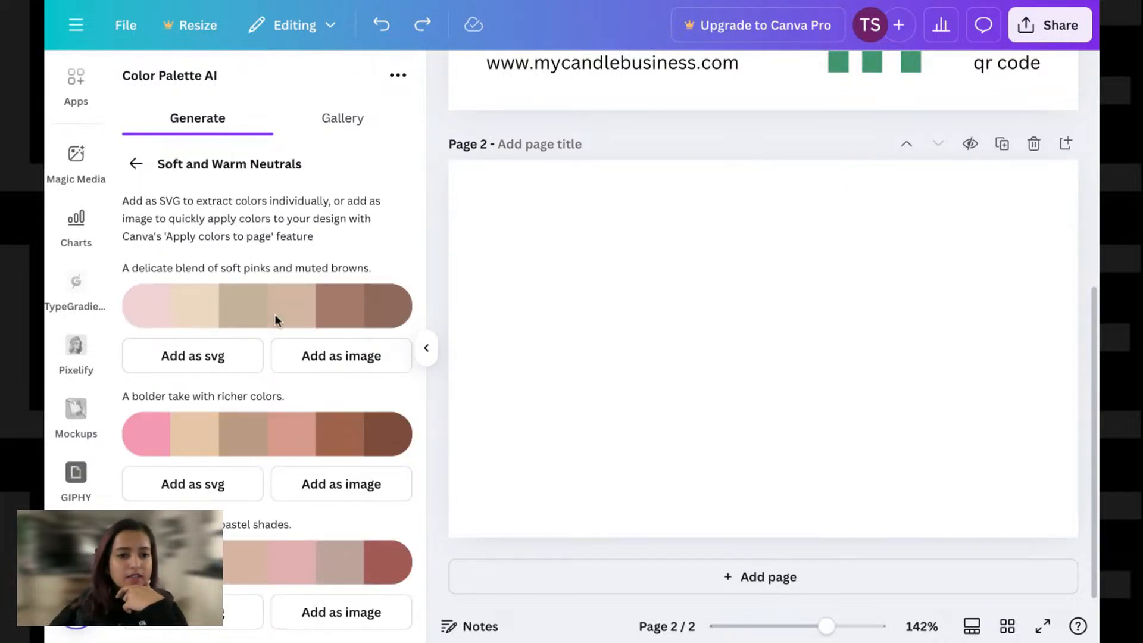
Step: Add the palette "A delicate blend of soft pinks and muted browns" to page 2 as an image and enlarge it to nearly the page width
scroll(234, 421, down, 3)
scroll(266, 314, up, 3)
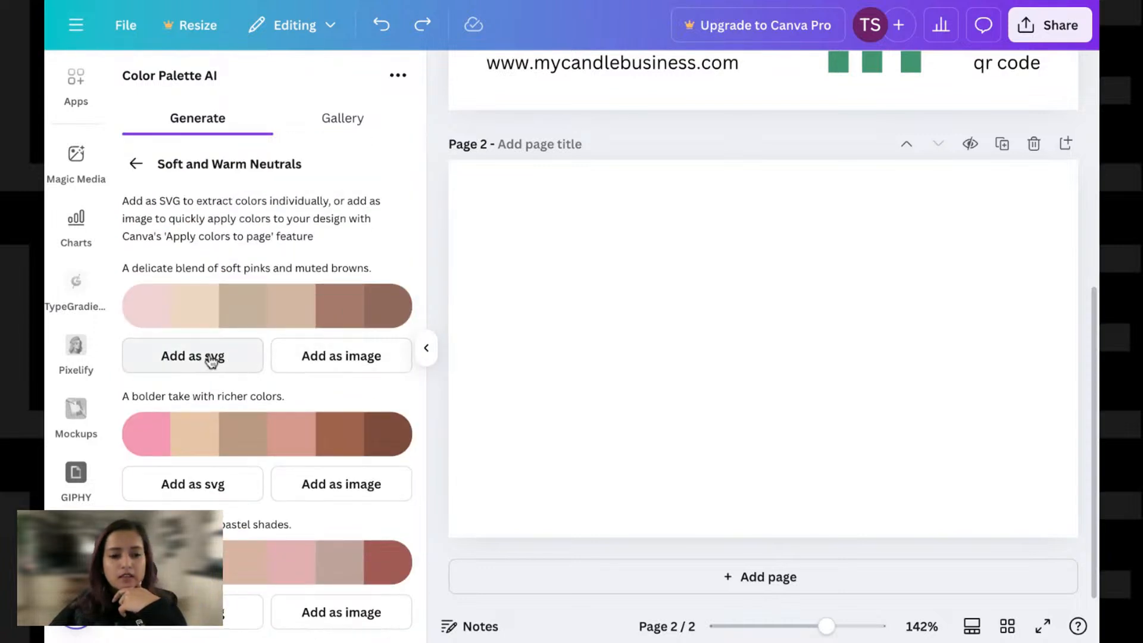
click(340, 363)
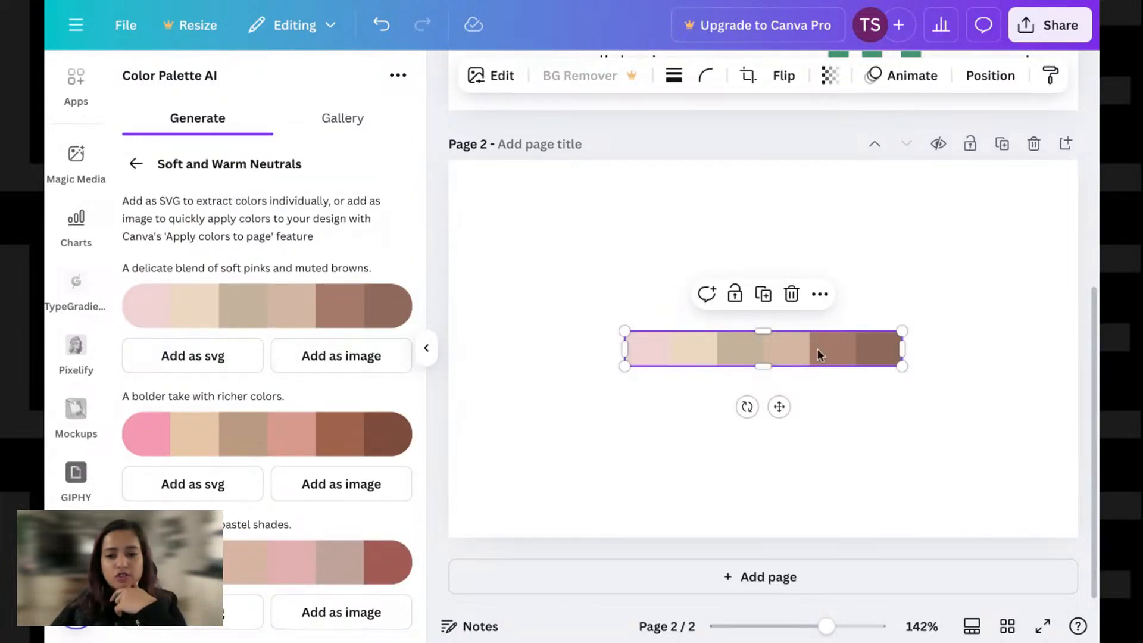
drag(900, 329, 1048, 238)
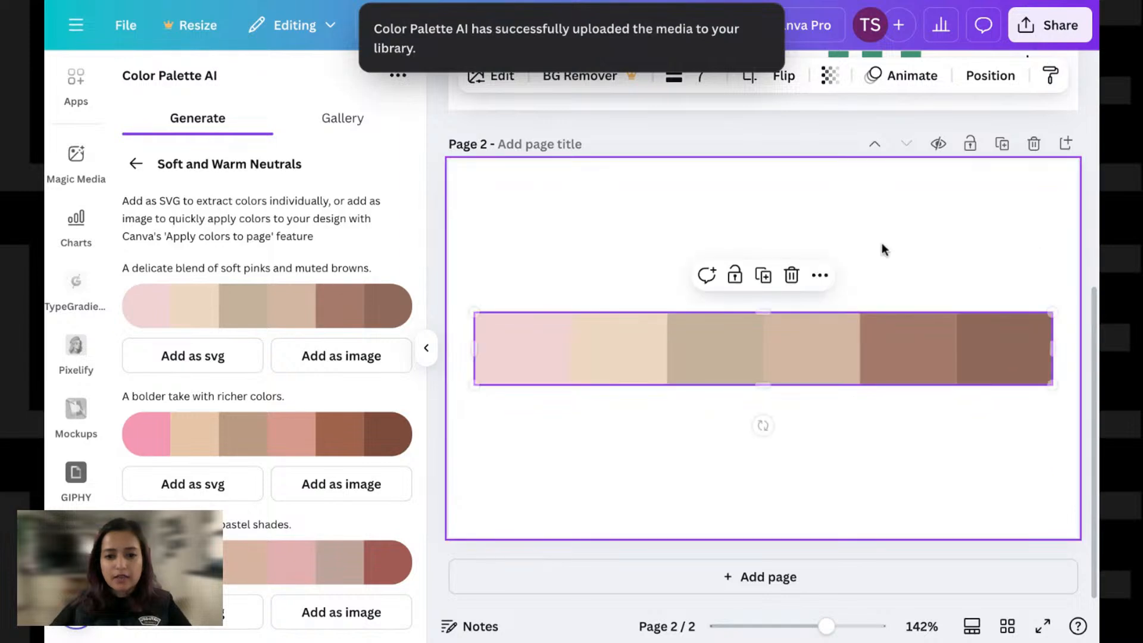
Step: Try the light beige photo color as the background of page 1, and replace it with the darker tan photo color
scroll(784, 246, up, 1)
scroll(784, 249, up, 5)
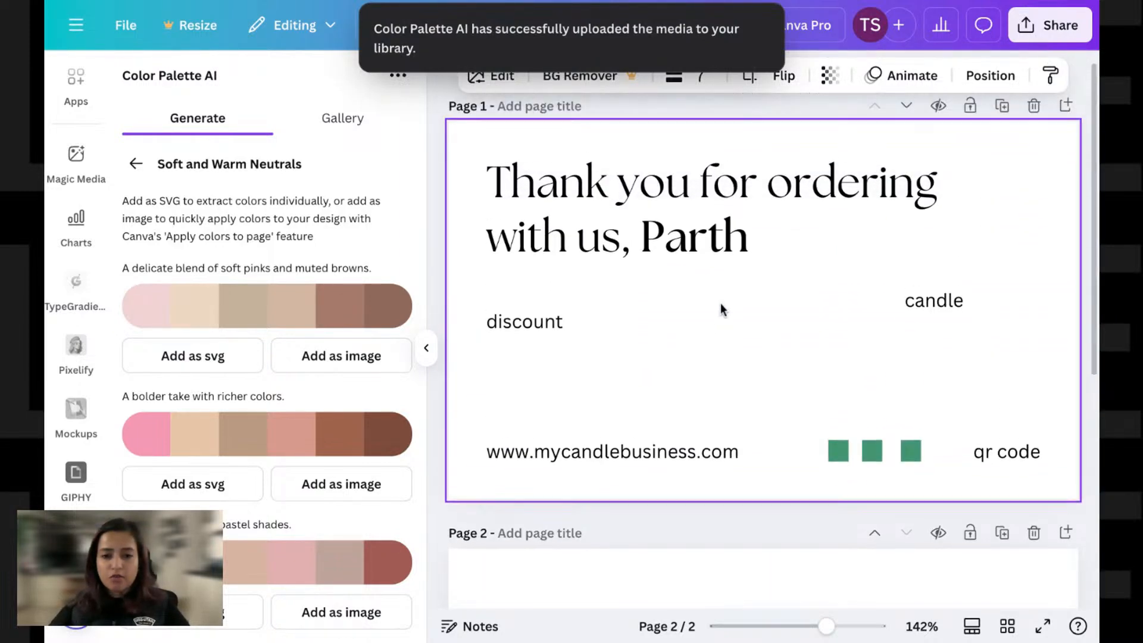
scroll(738, 250, down, 5)
scroll(730, 293, up, 5)
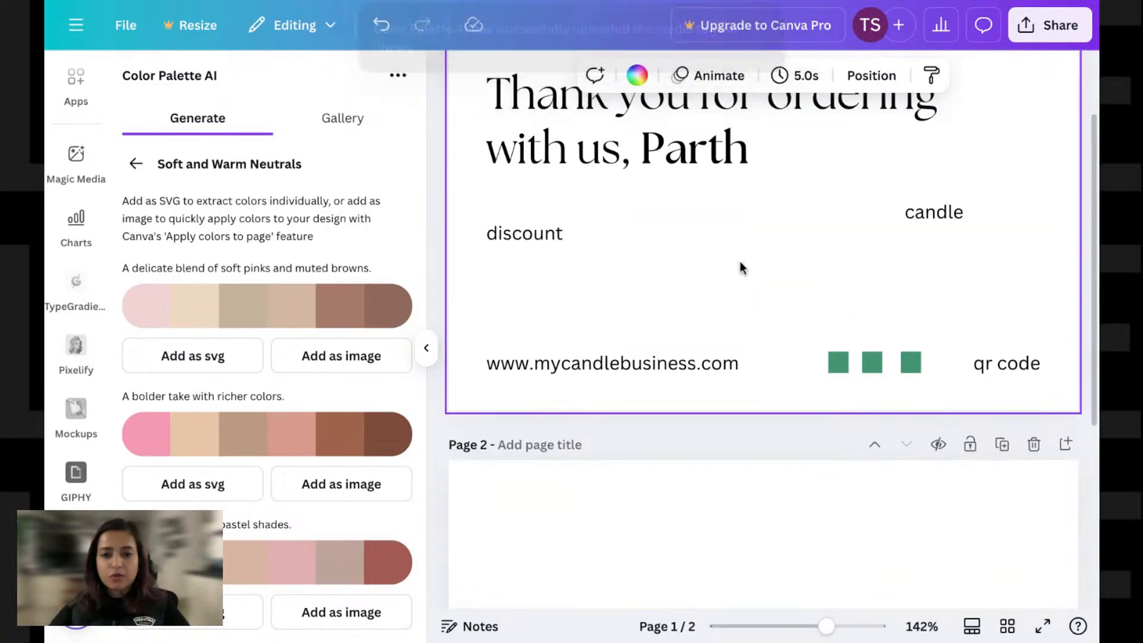
click(636, 75)
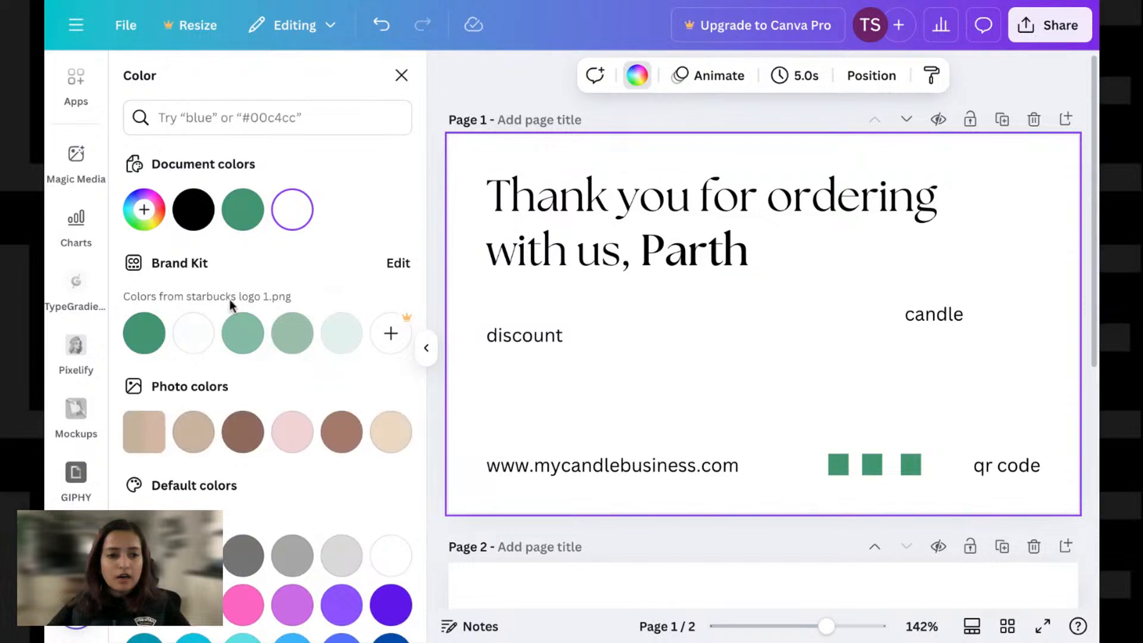
click(387, 433)
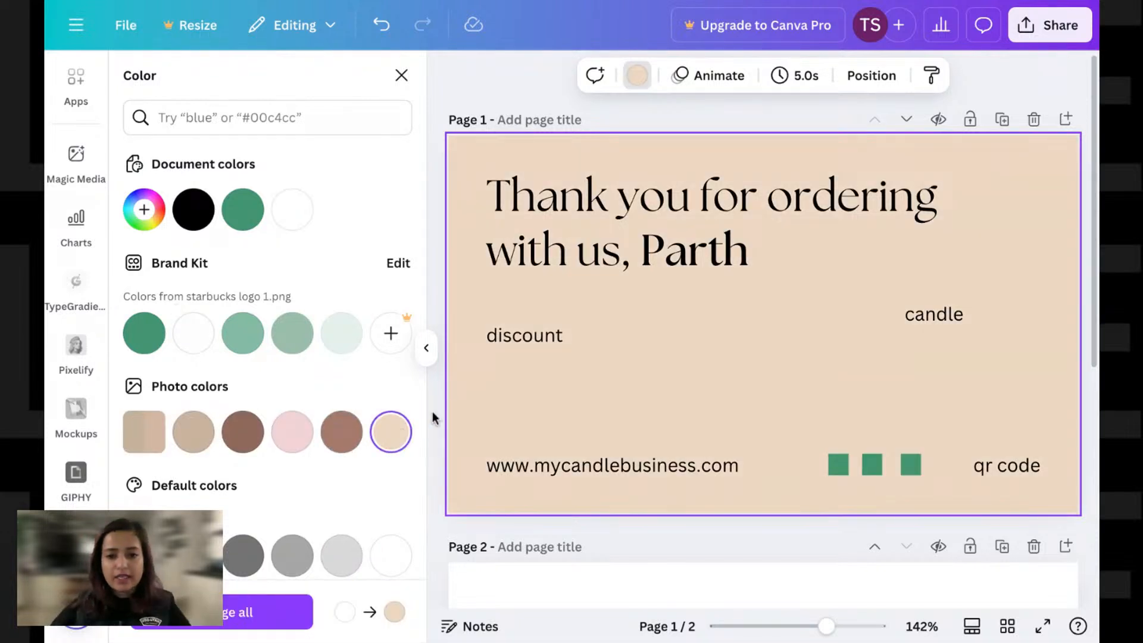
click(189, 444)
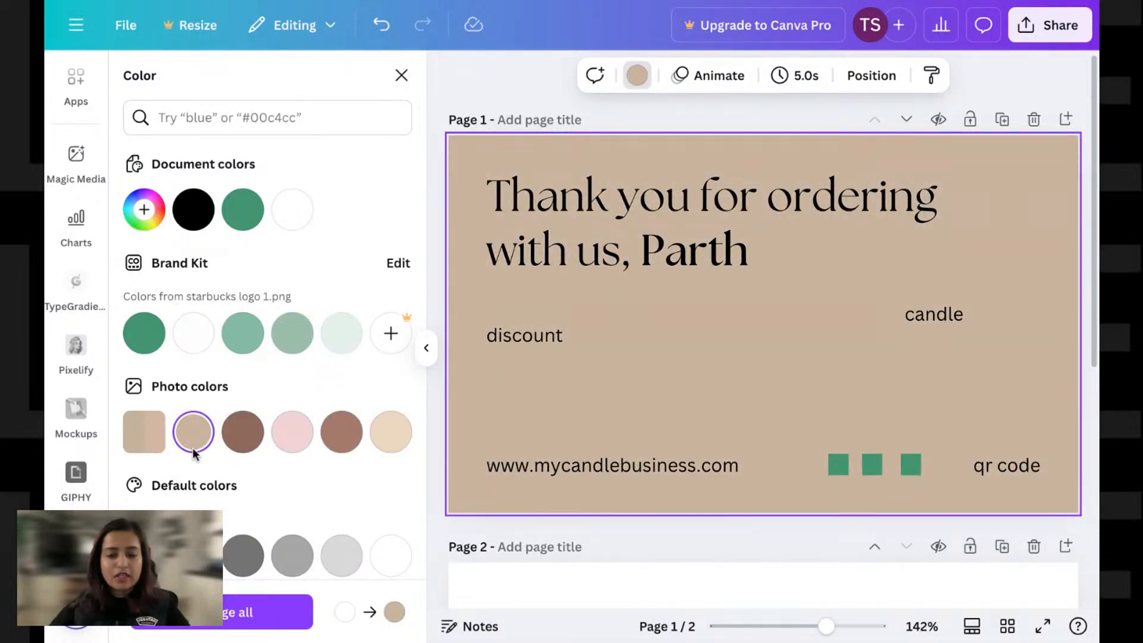
Step: Set the background of page 1 to the custom off-white color #FDF8F5
click(146, 212)
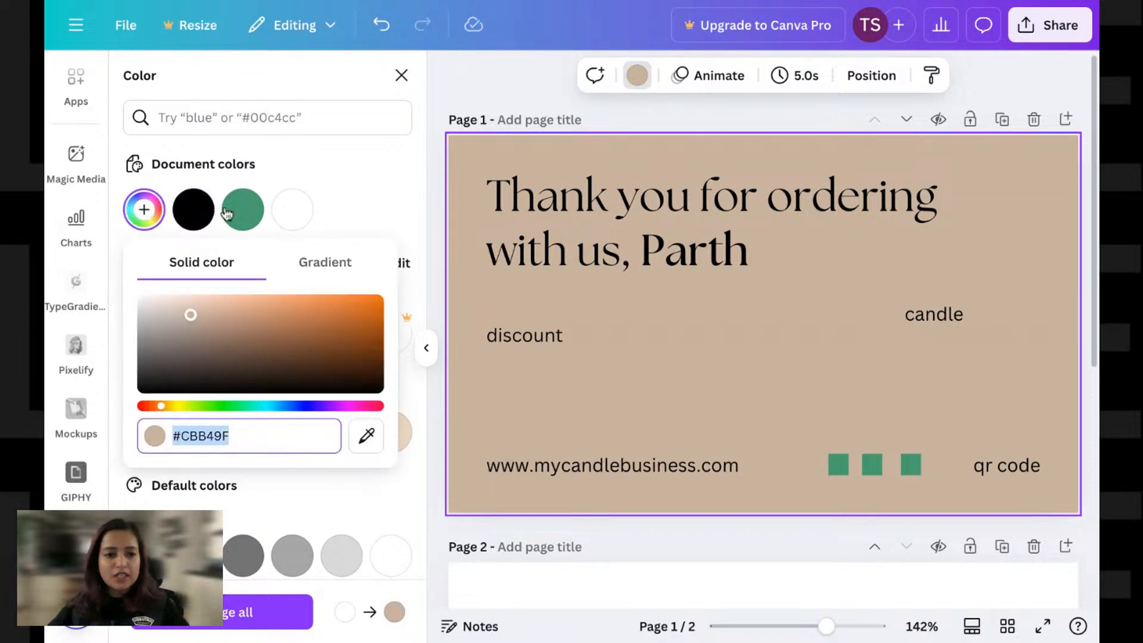
drag(179, 320, 145, 299)
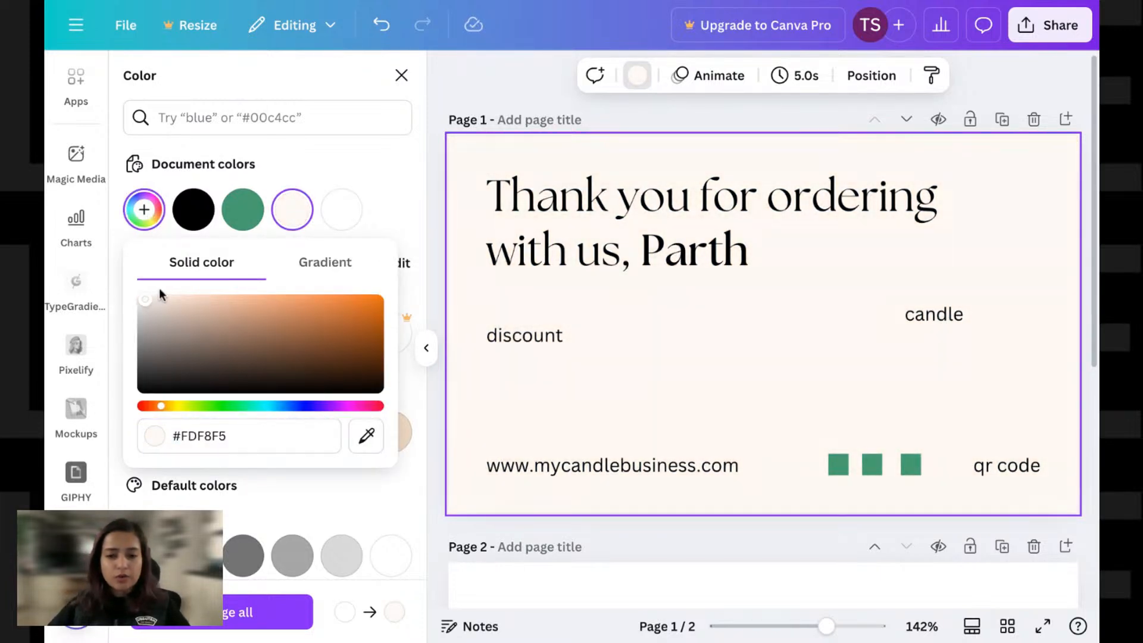
Step: Color the thank-you heading with the darkest brown sampled from the page 2 palette, and deepen it to #6B3C2A
click(643, 229)
scroll(634, 268, down, 1)
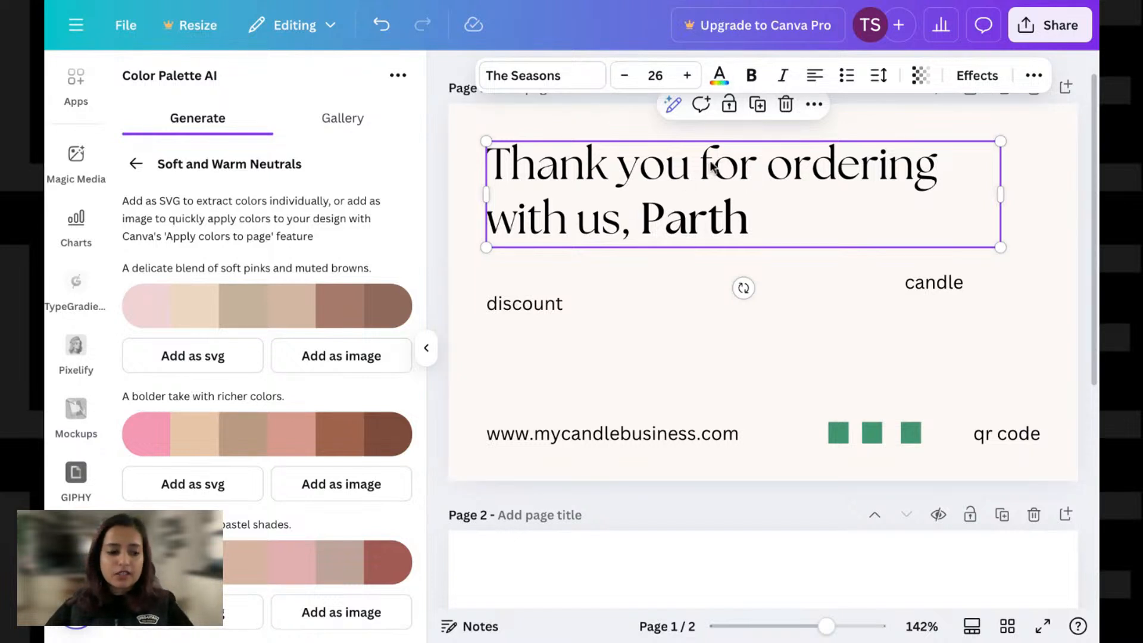
click(719, 75)
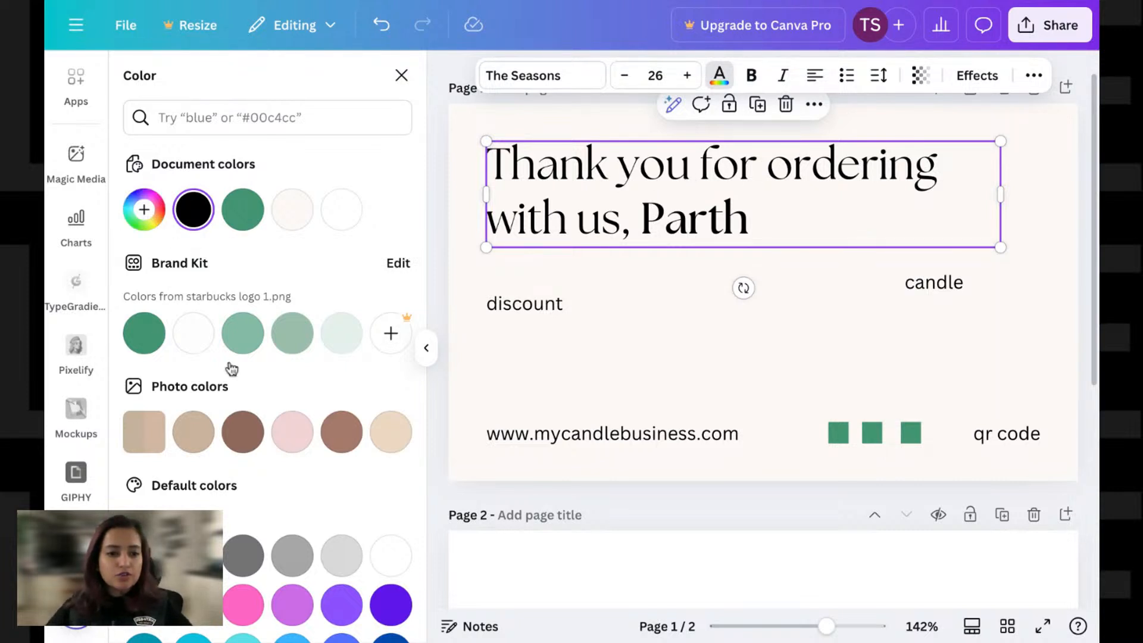
scroll(661, 369, down, 5)
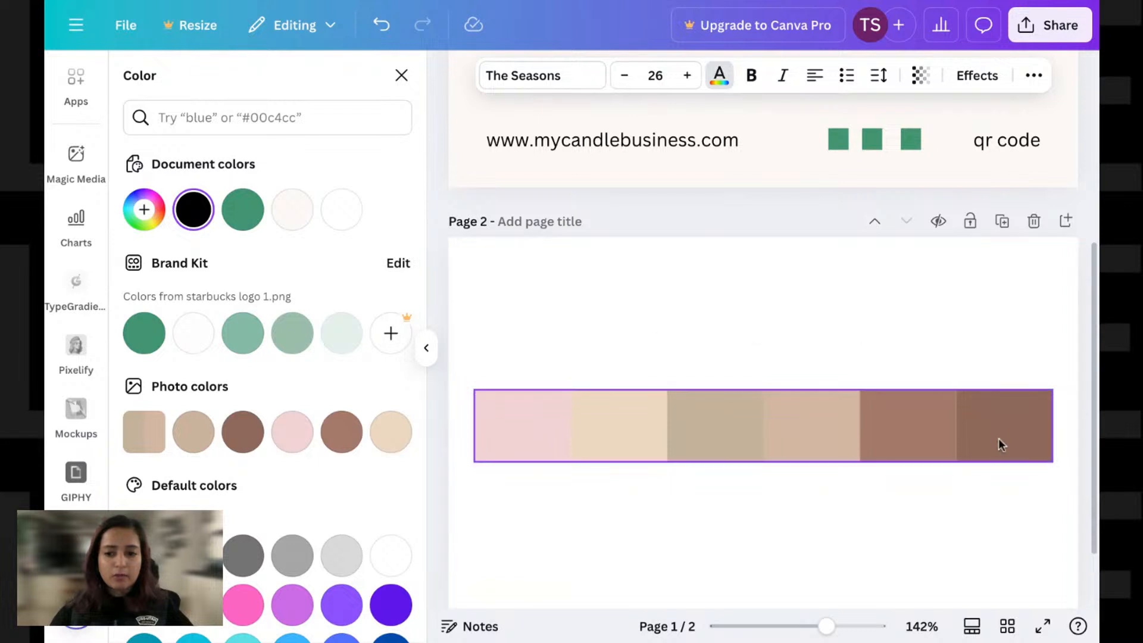
click(144, 200)
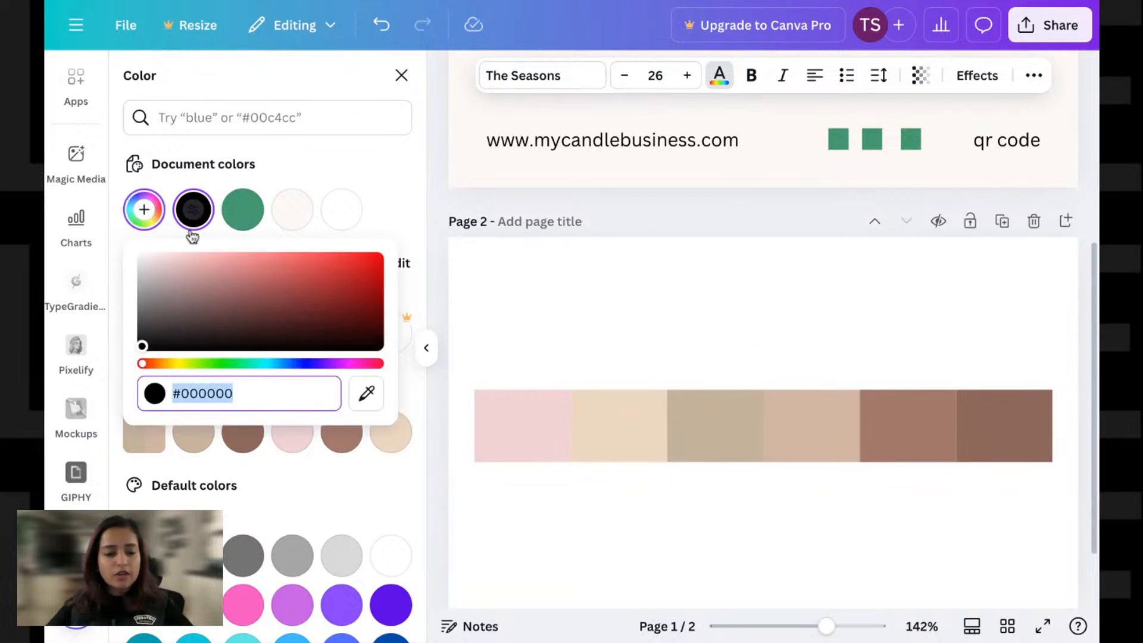
click(368, 394)
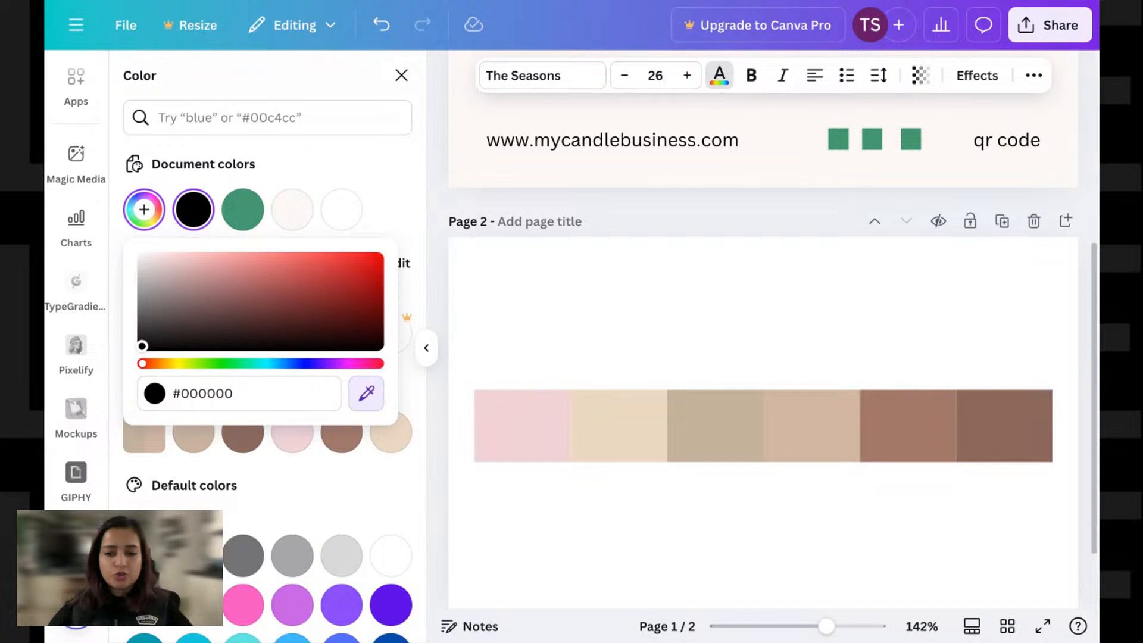
click(1004, 426)
scroll(651, 325, up, 5)
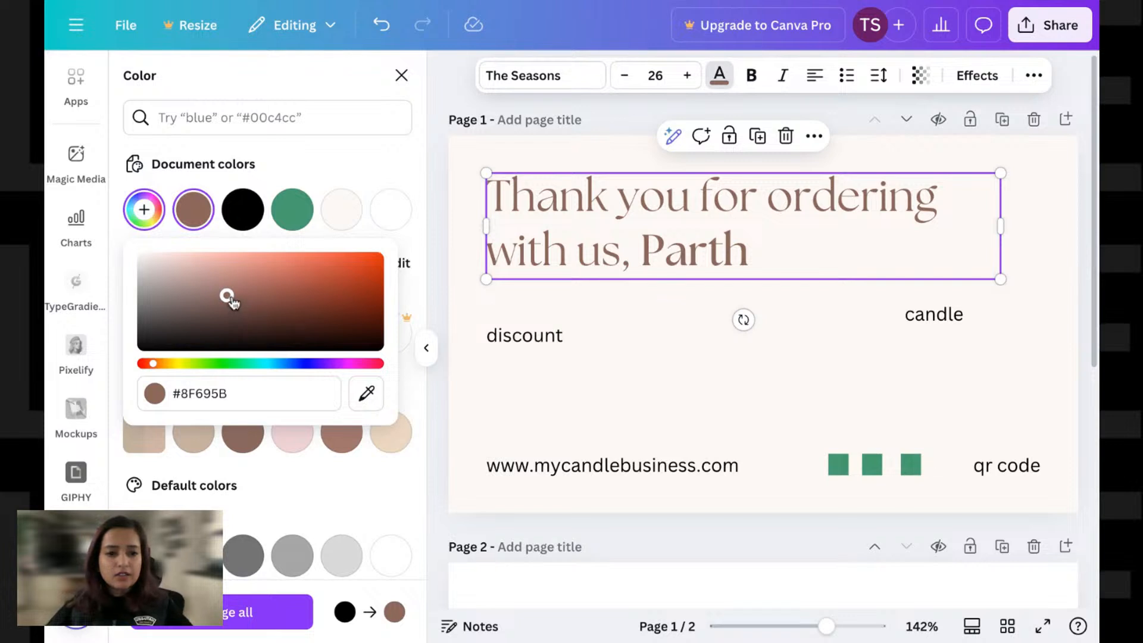
mouse_move(228, 297)
mouse_down()
mouse_move(268, 314)
mouse_move(287, 308)
mouse_up()
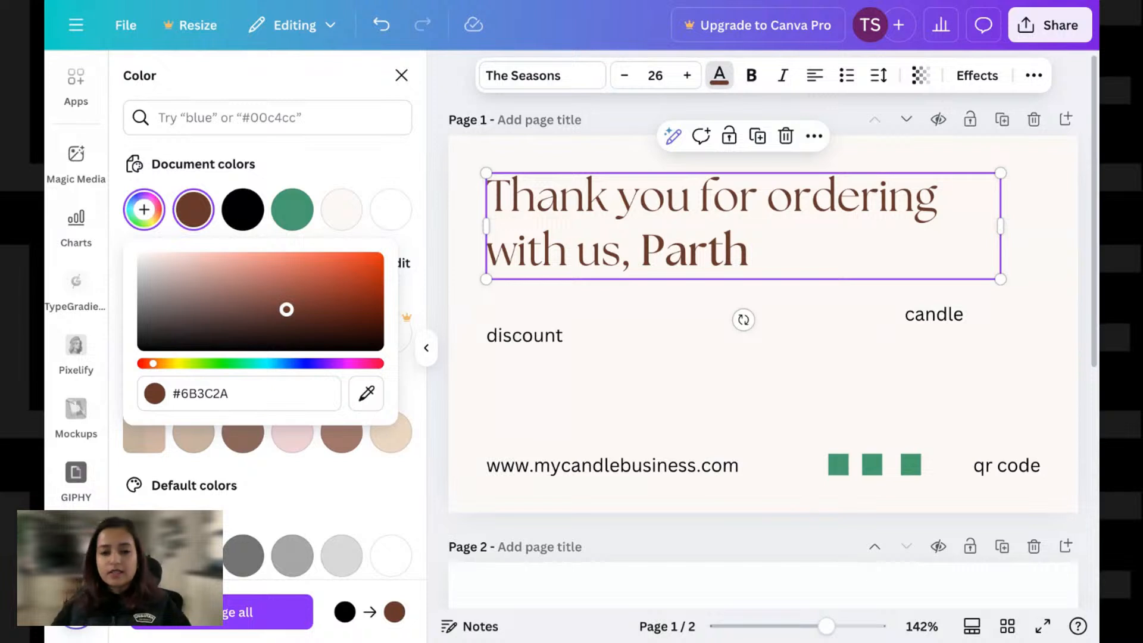
click(587, 338)
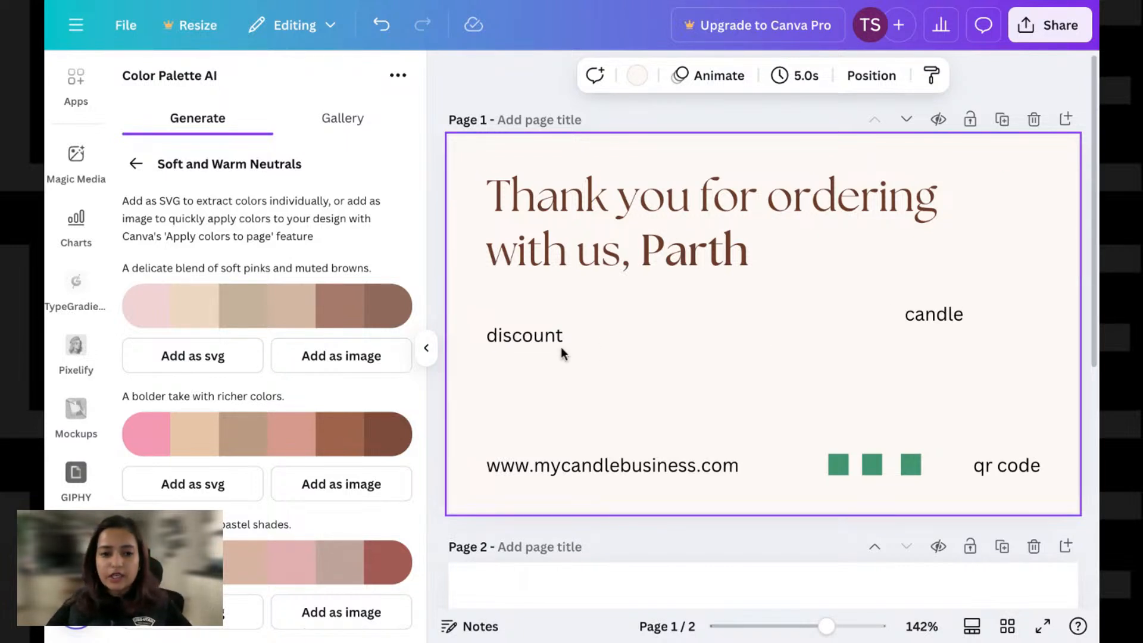
drag(494, 319, 755, 469)
shift+click(933, 313)
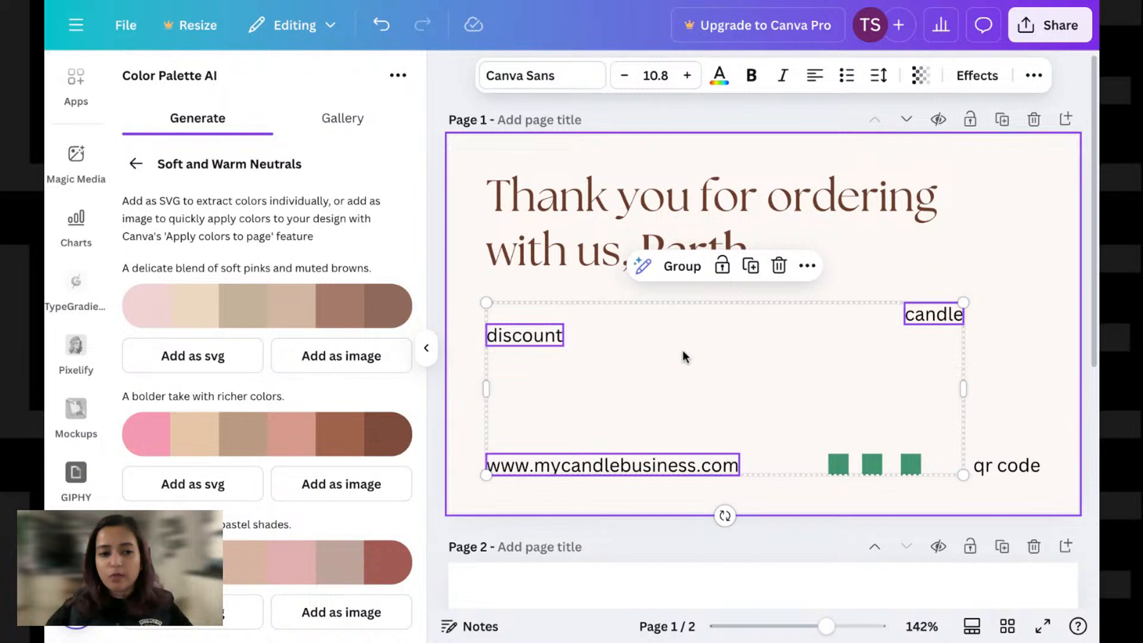
click(589, 381)
drag(493, 306, 684, 493)
shift+click(958, 320)
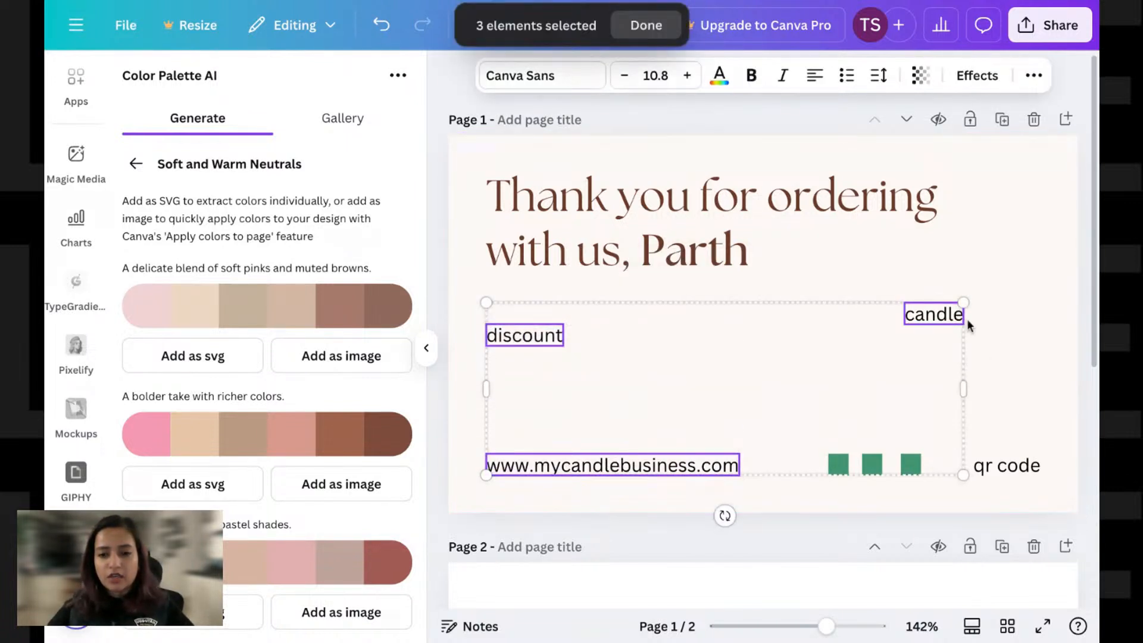
shift+click(1014, 465)
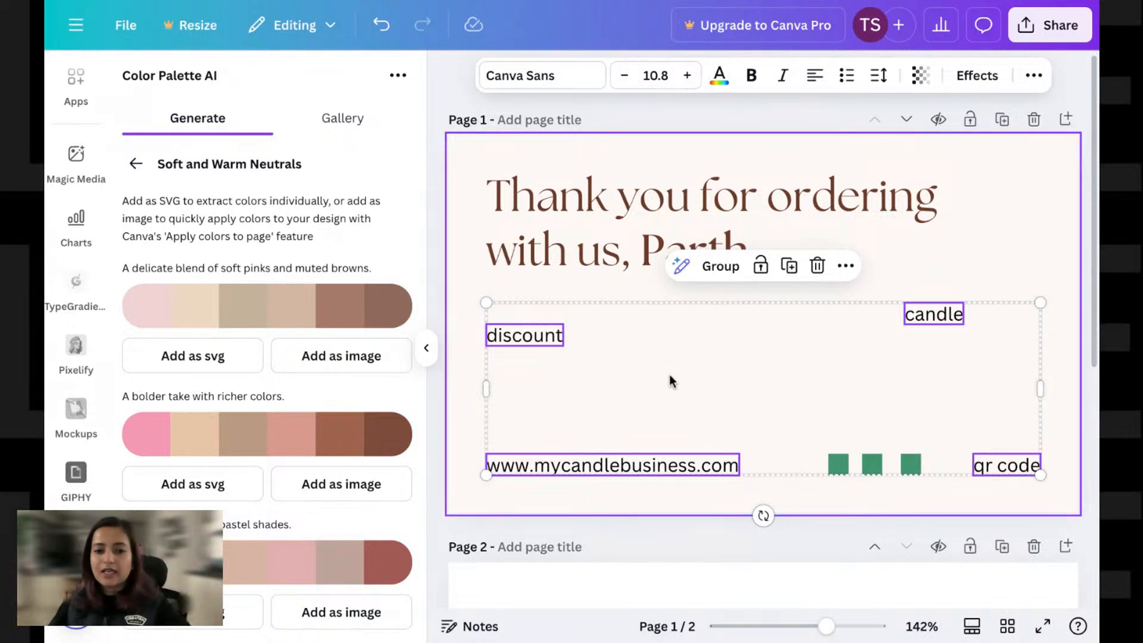
click(727, 384)
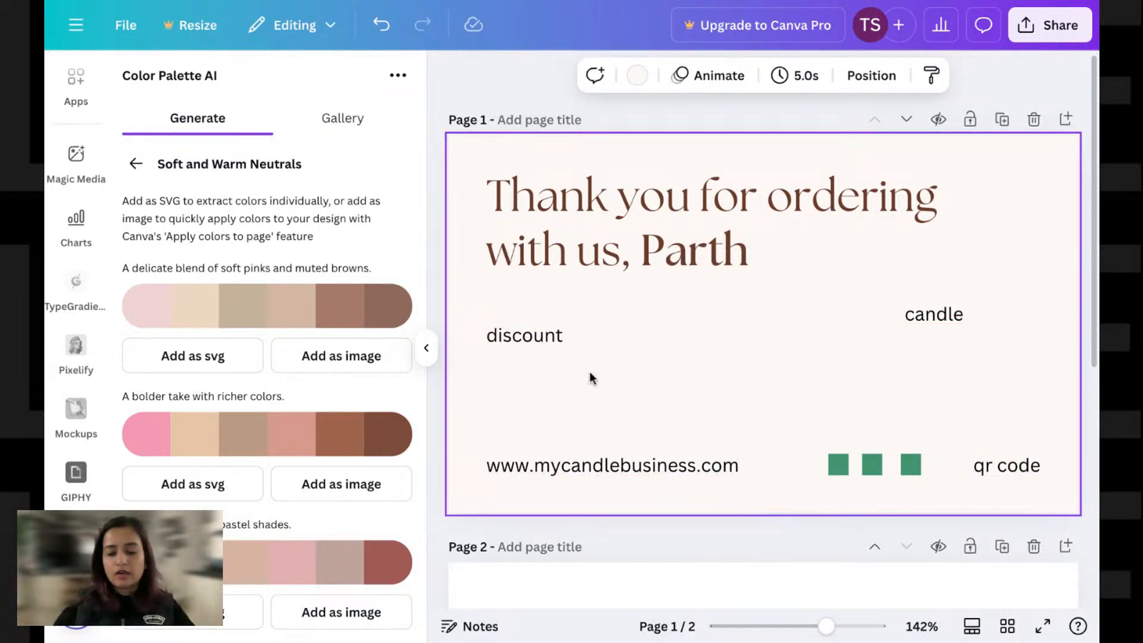
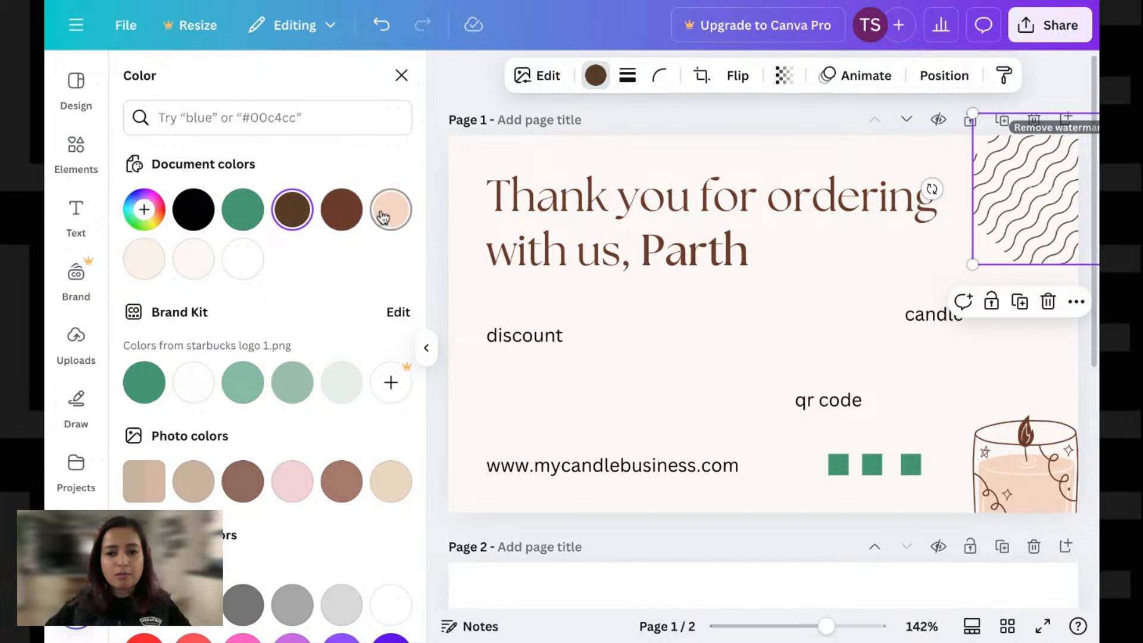
Step: Delete the three green squares beside the website address on page 1
click(891, 160)
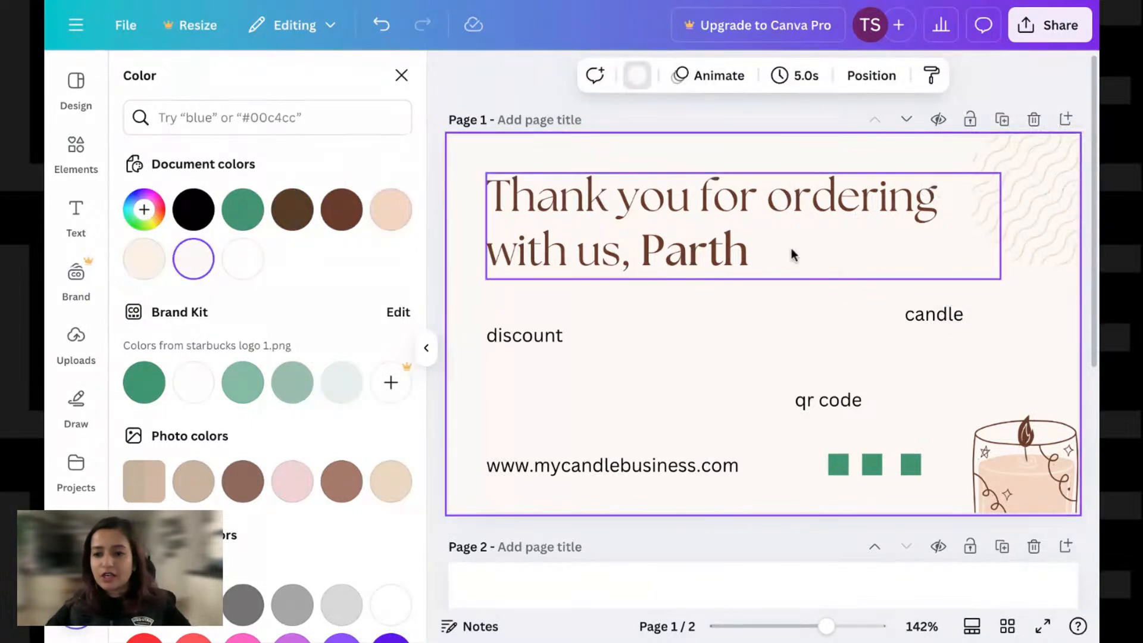
drag(929, 448, 821, 480)
key(Delete)
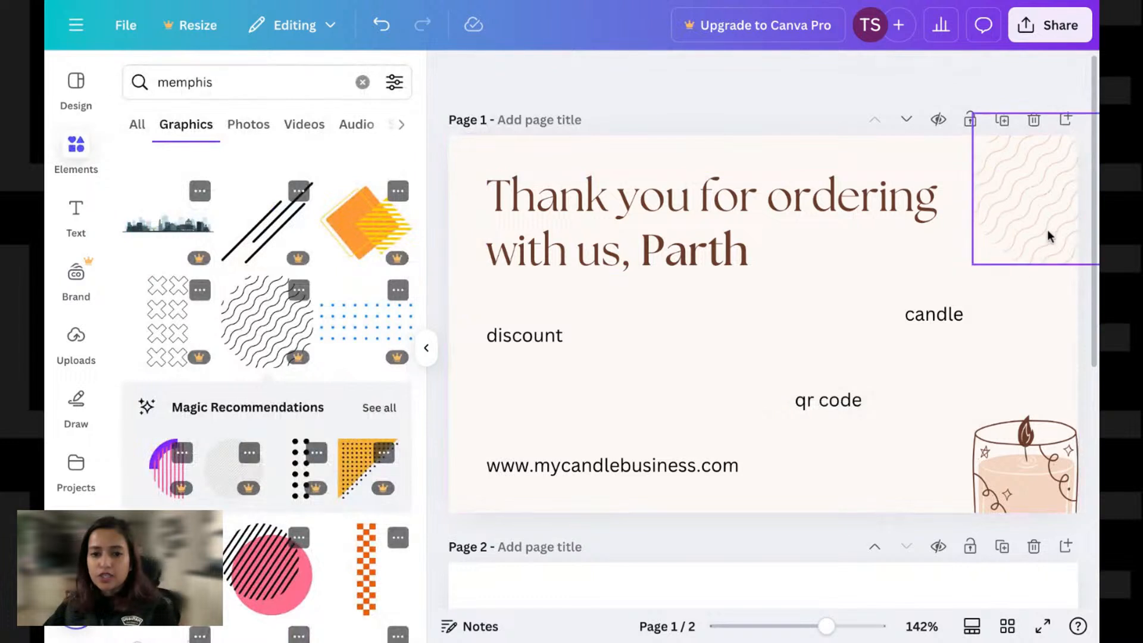
Step: Move the wavy line pattern slightly down in the card's upper-right corner
click(1052, 222)
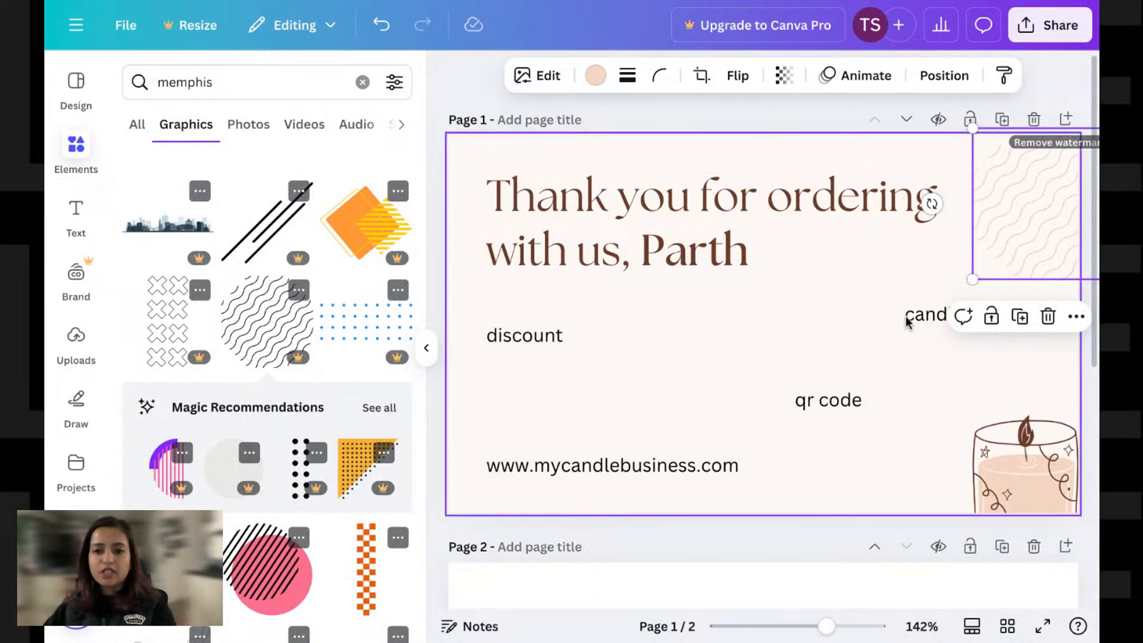
click(857, 342)
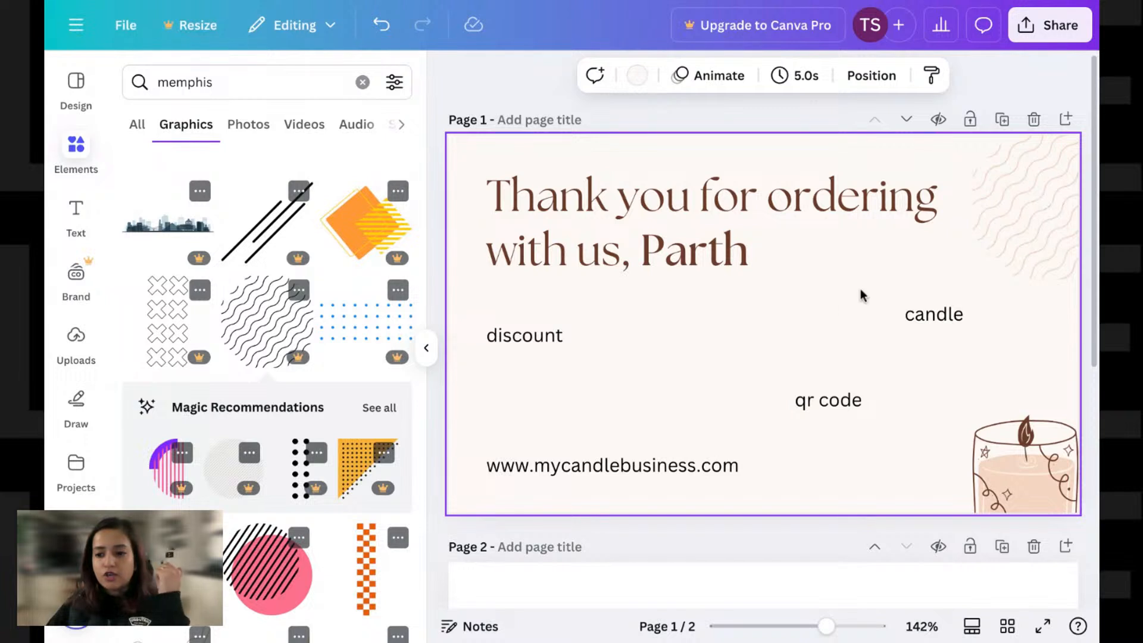
click(1034, 229)
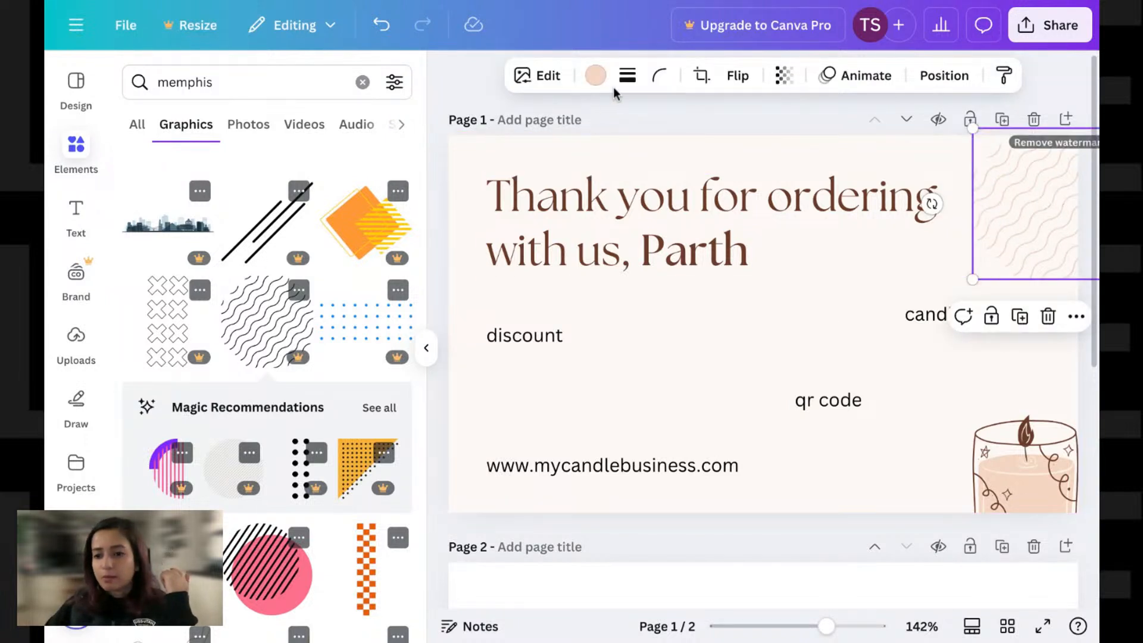
Step: Try a pinker background on page 1, shifting the hue to #FDF5F9 and darkening it to #EDDEE6
click(647, 373)
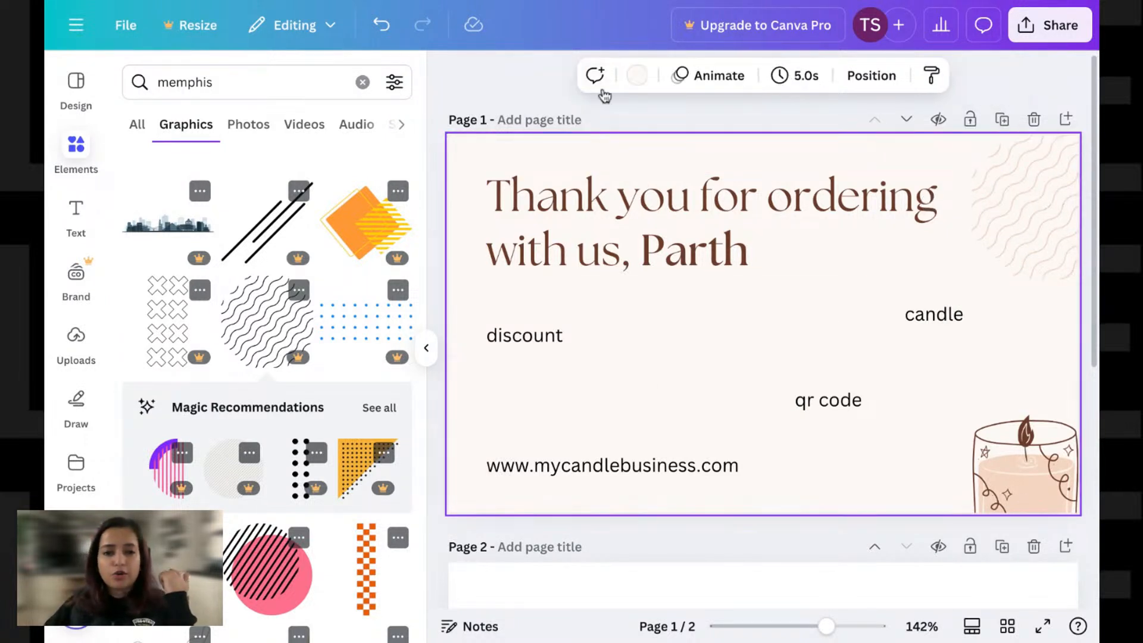
click(637, 75)
scroll(250, 381, down, 5)
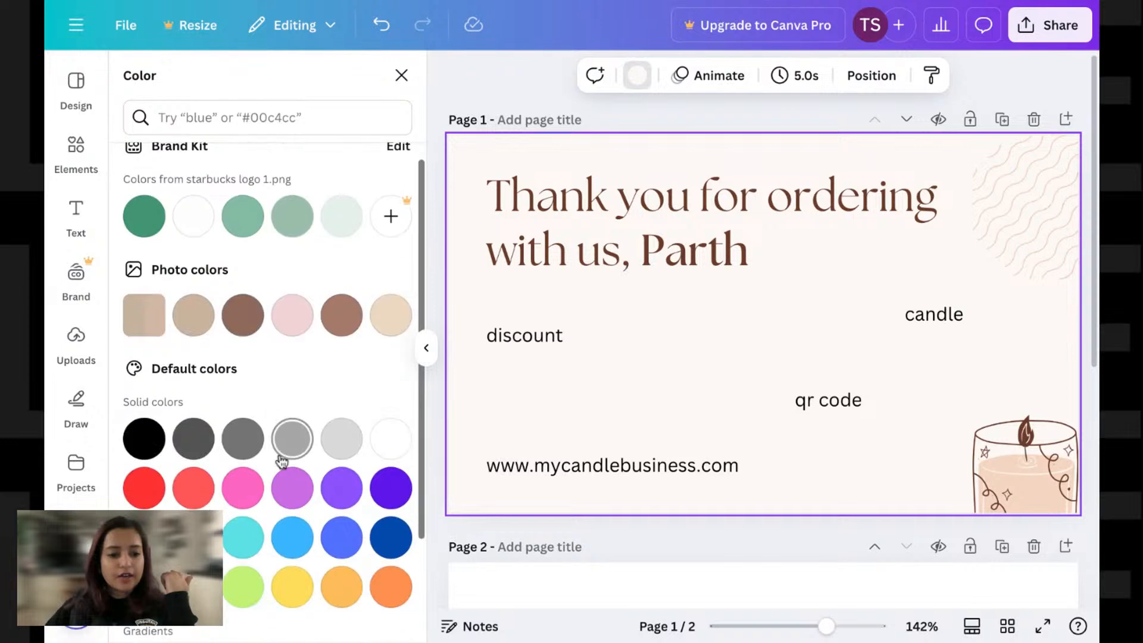
scroll(266, 393, up, 5)
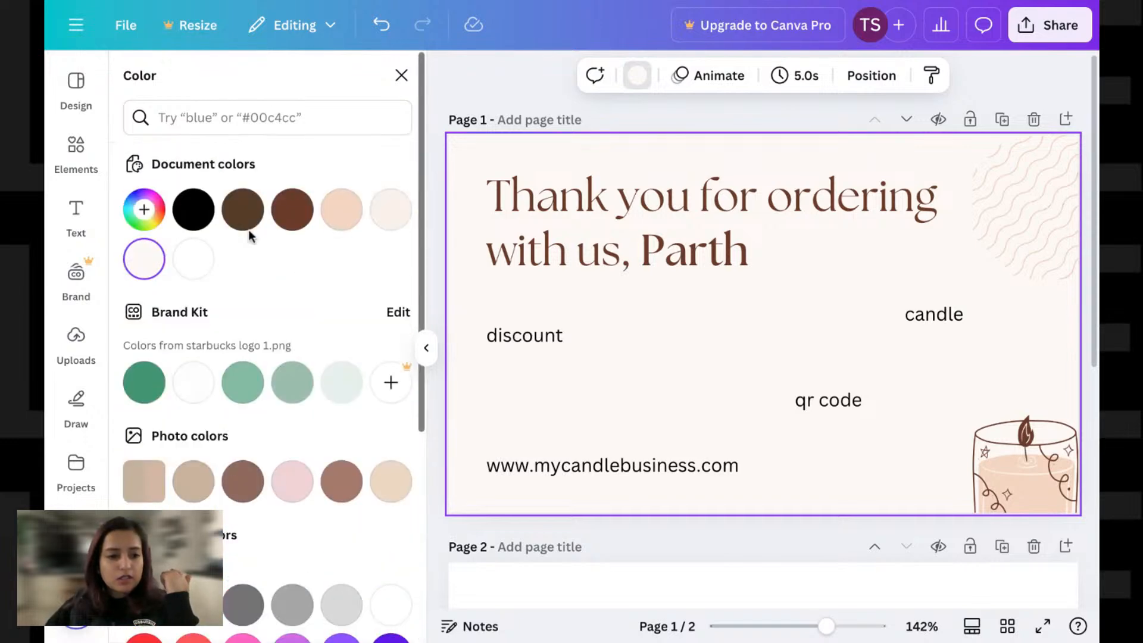
click(144, 210)
drag(352, 406, 362, 408)
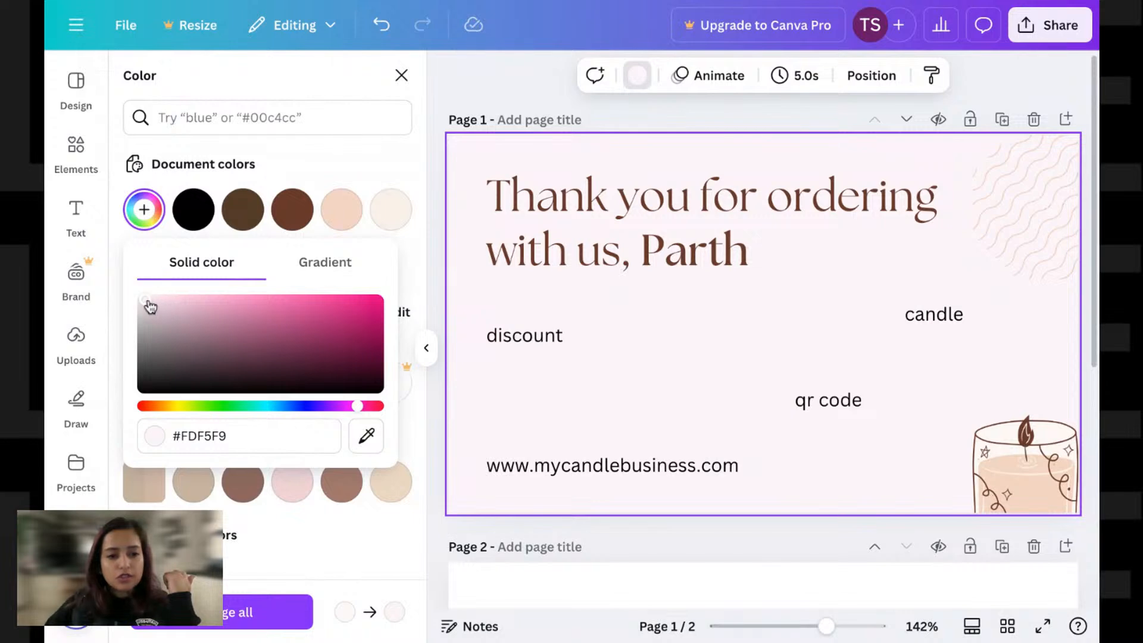
click(151, 299)
click(152, 302)
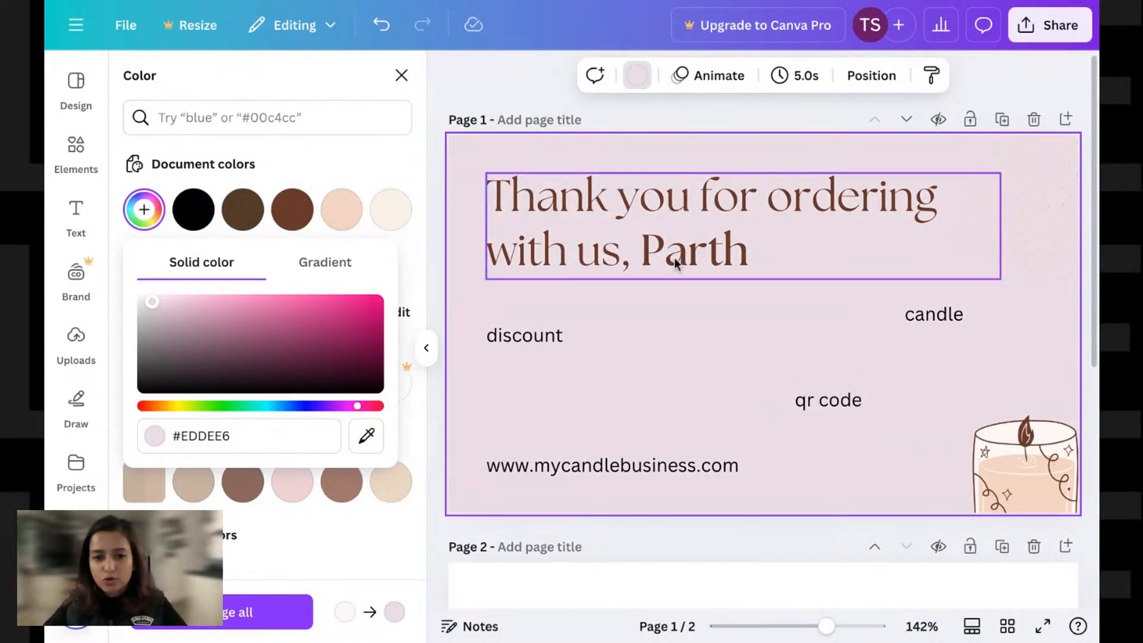
Step: Undo the pink background changes on page 1
key(ctrl+z)
key(ctrl+z)
key(ctrl+z)
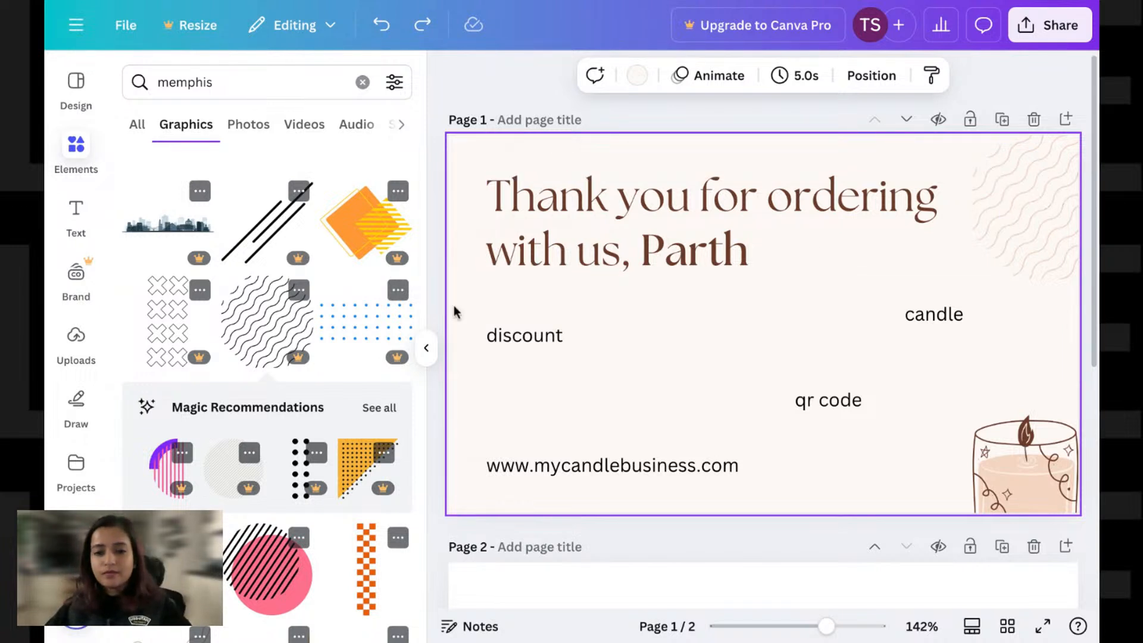
Step: Replace the "discount" placeholder text with: Use the code “Bring the light” for your next purchase and get INR 300 off
double_click(541, 339)
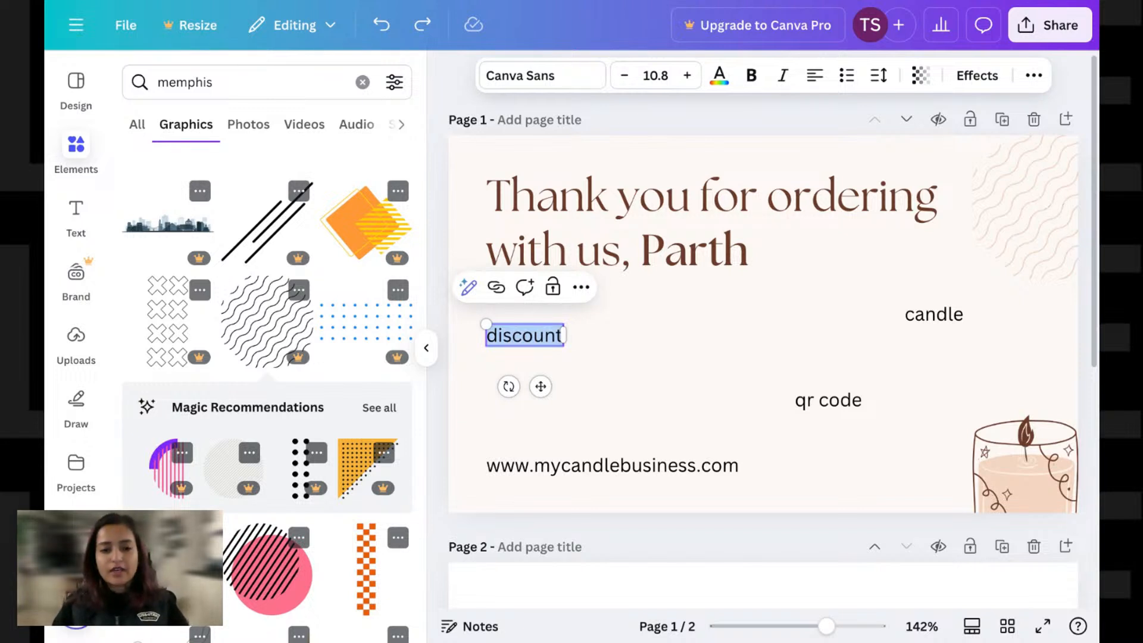
text(Use the code)
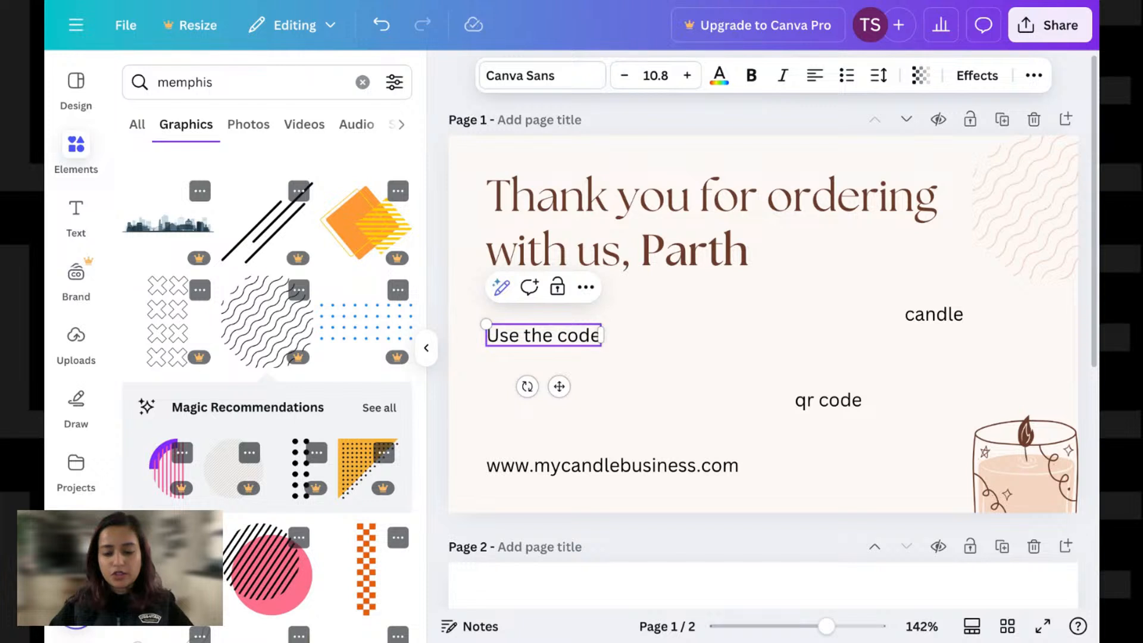
text( ")
text(B)
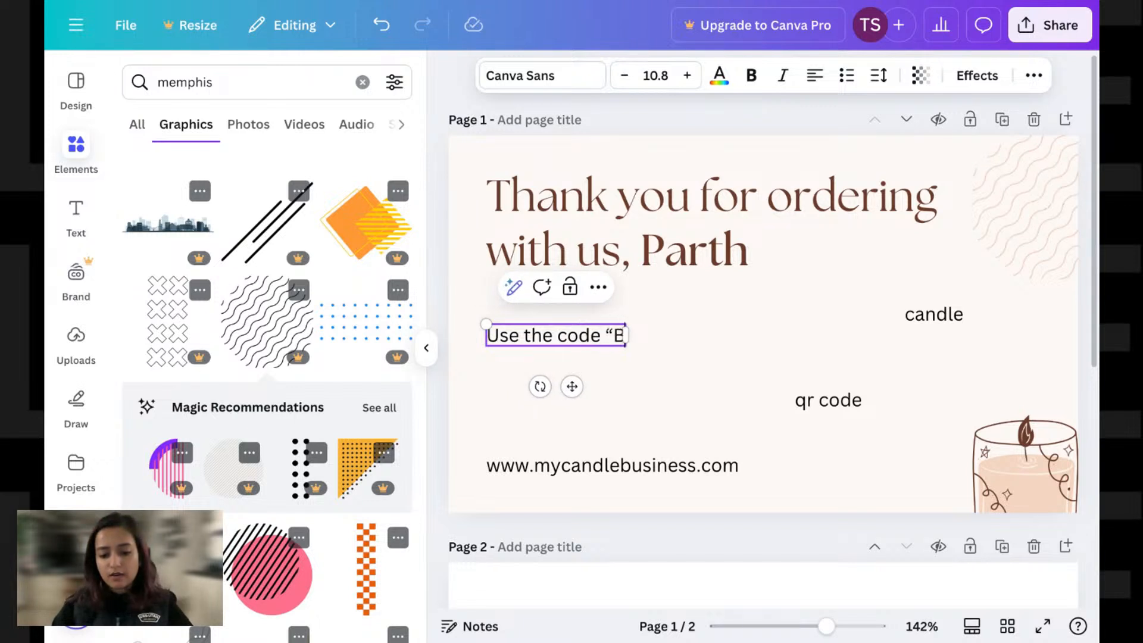
text(ging)
key(BackSpace)
key(BackSpace)
key(BackSpace)
key(BackSpace)
text(ring the)
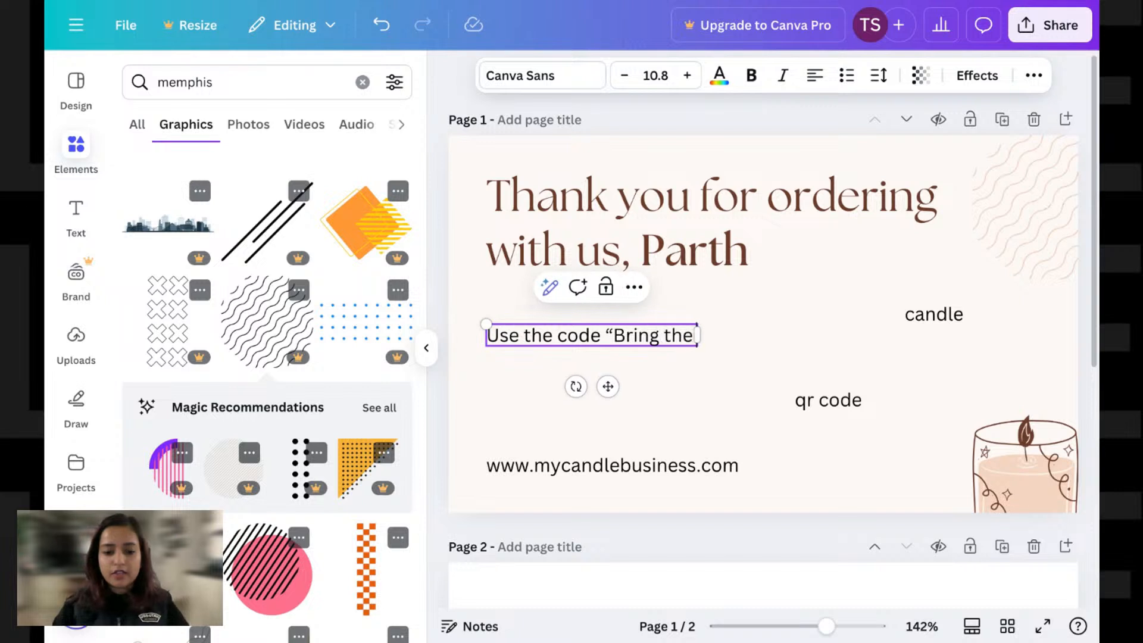
text( light”)
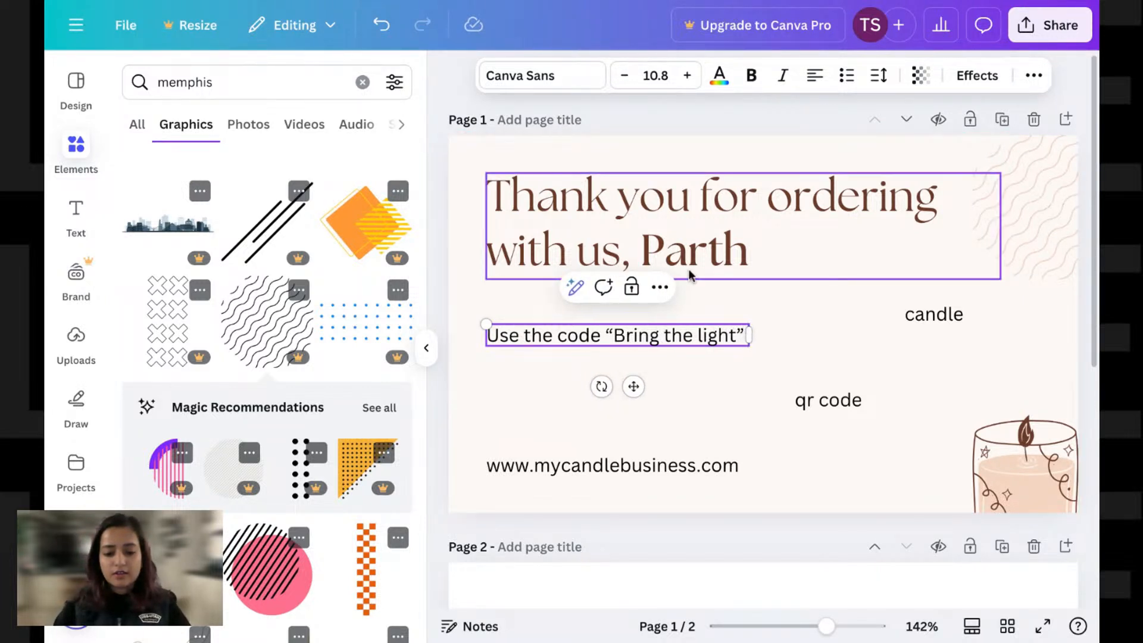
text( for your next)
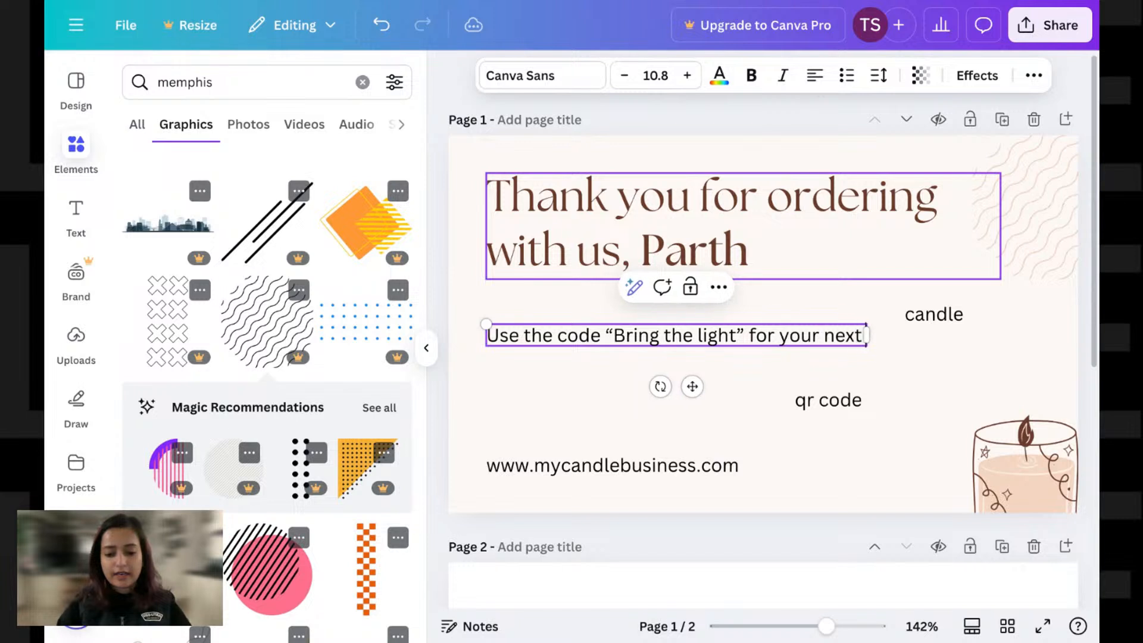
text( purchase and)
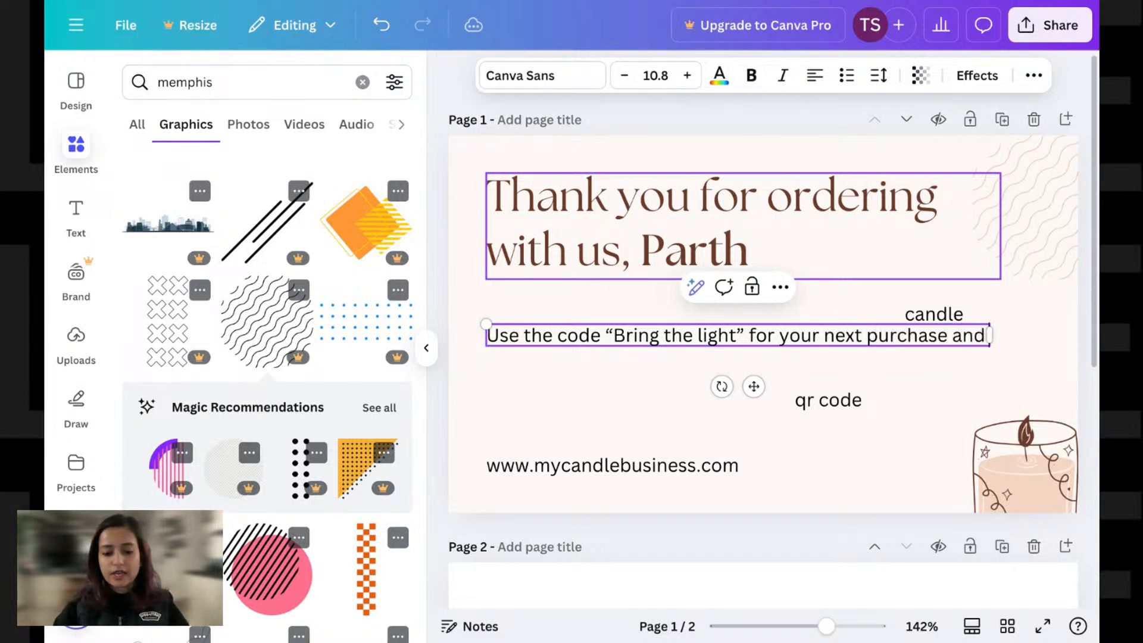
text( get INR)
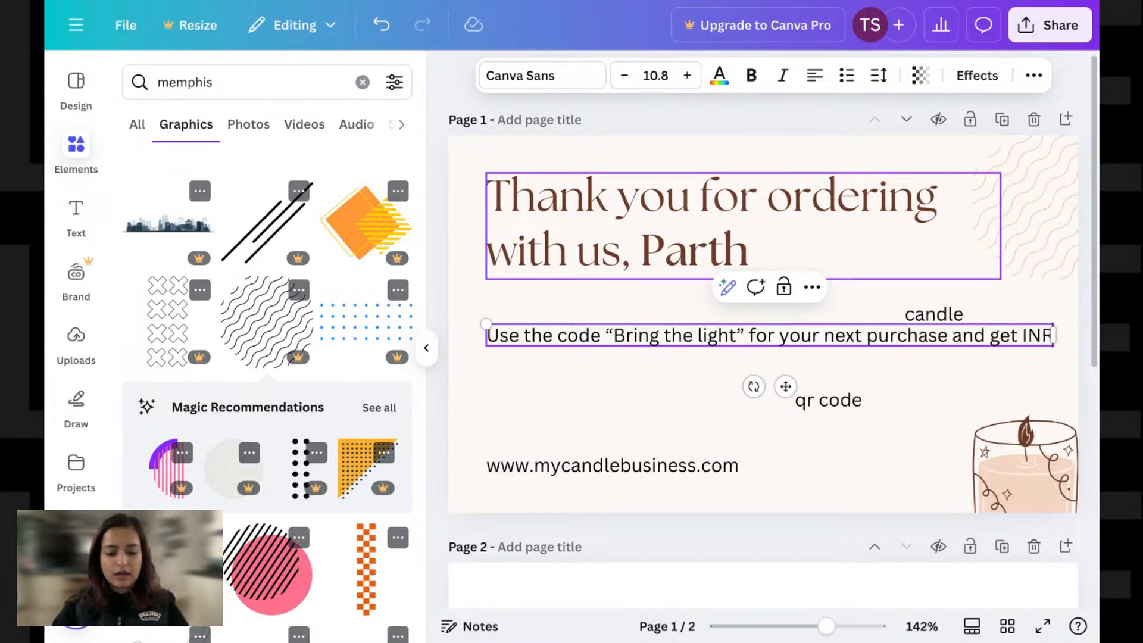
text( 300 off.)
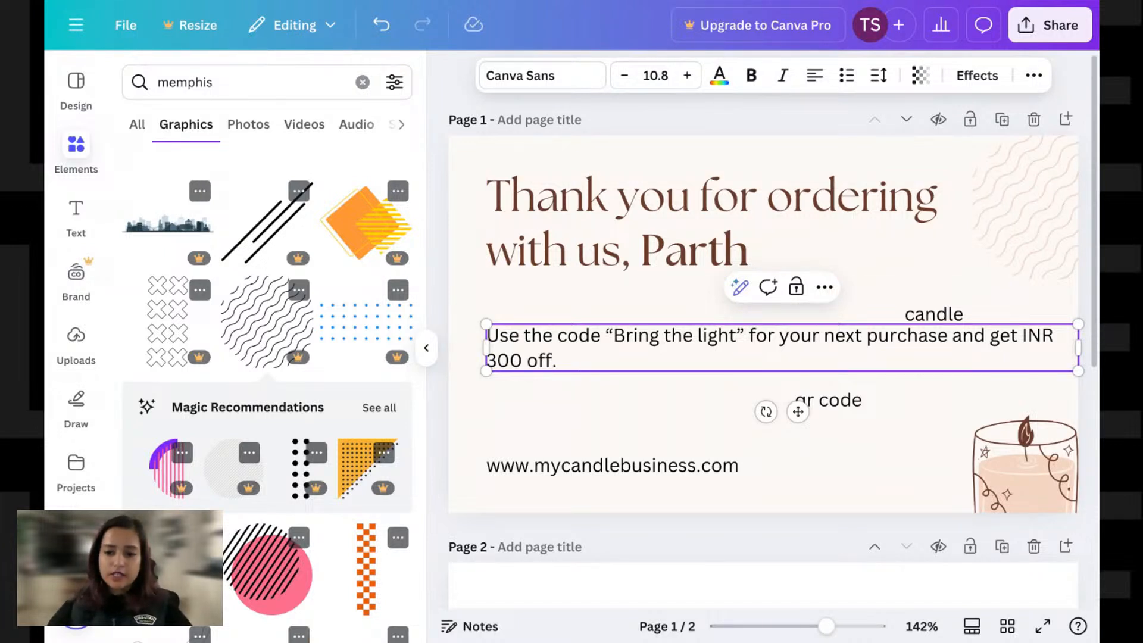
Step: Narrow the discount message's text box so its first line ends at "next"
drag(1078, 347, 874, 372)
click(779, 260)
click(861, 339)
Step: Delete the "candle" placeholder from page 1 and shift the "qr code" placeholder slightly right and down
click(927, 315)
drag(927, 315, 940, 372)
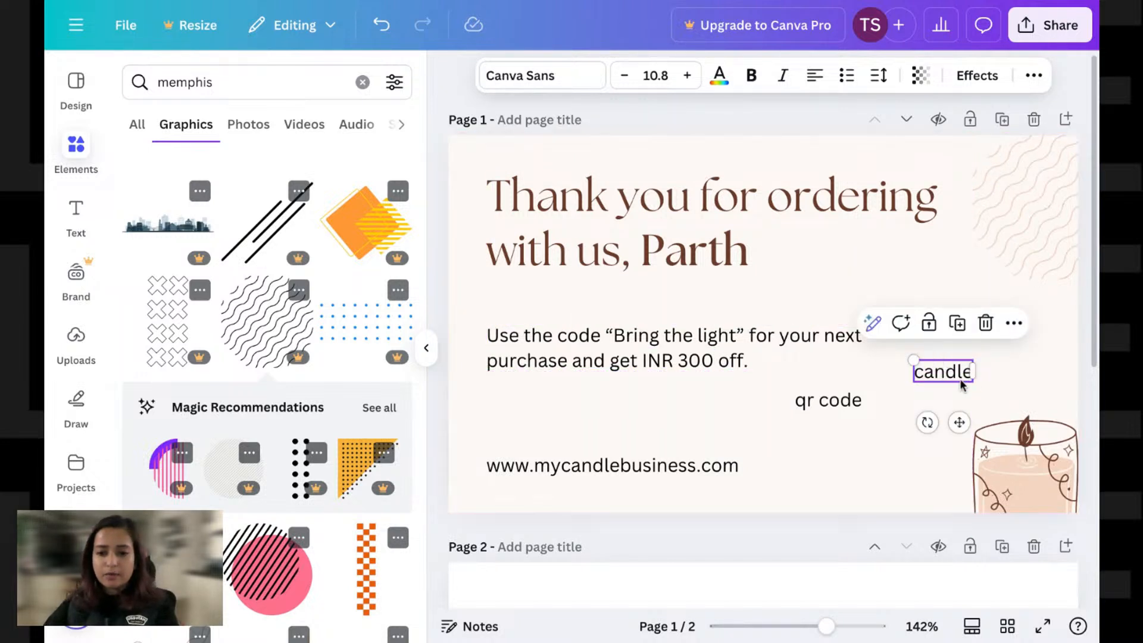
key(Delete)
drag(843, 394, 880, 410)
Step: Resize the discount message box so its first line ends at "purchase", and move it up closer to the heading
click(722, 359)
drag(878, 342, 953, 347)
drag(646, 362, 643, 338)
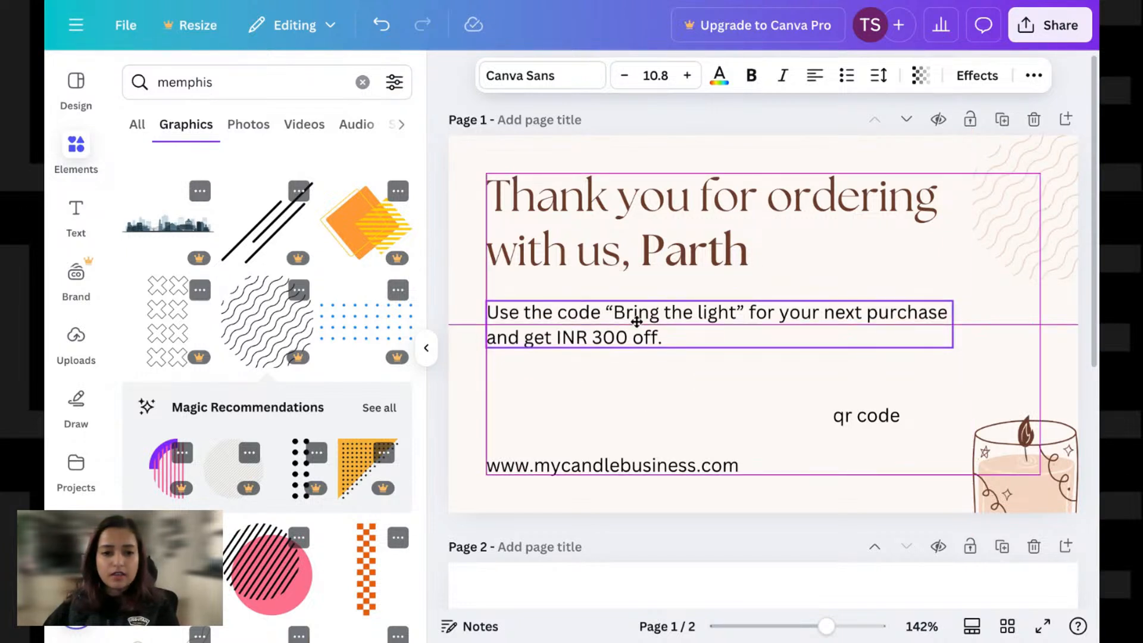
Step: Recolor the discount message with the darkest brown of the document colors
click(719, 77)
click(291, 209)
click(243, 209)
Step: Try the whole discount message in bold, and return it to regular weight
click(623, 326)
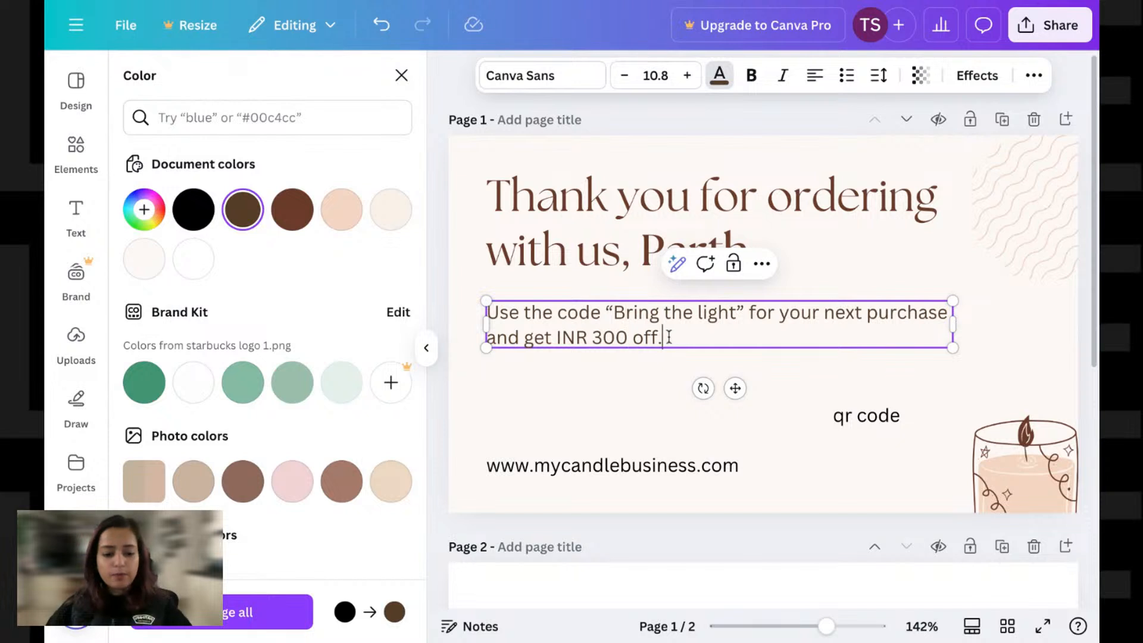
key(ctrl+a)
click(750, 88)
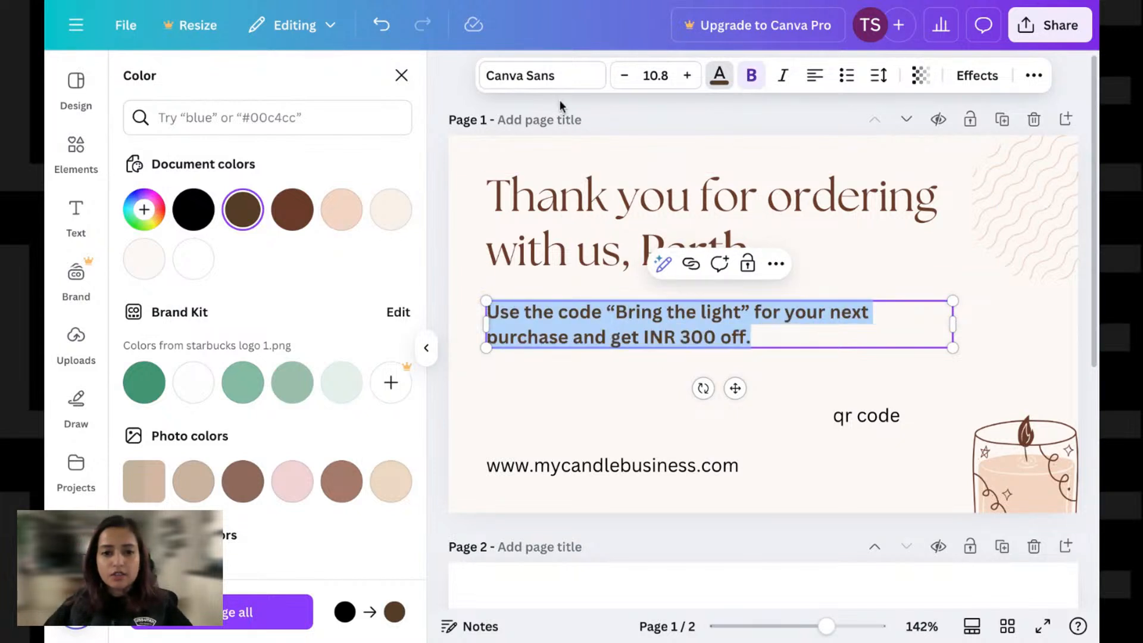
click(842, 291)
click(822, 320)
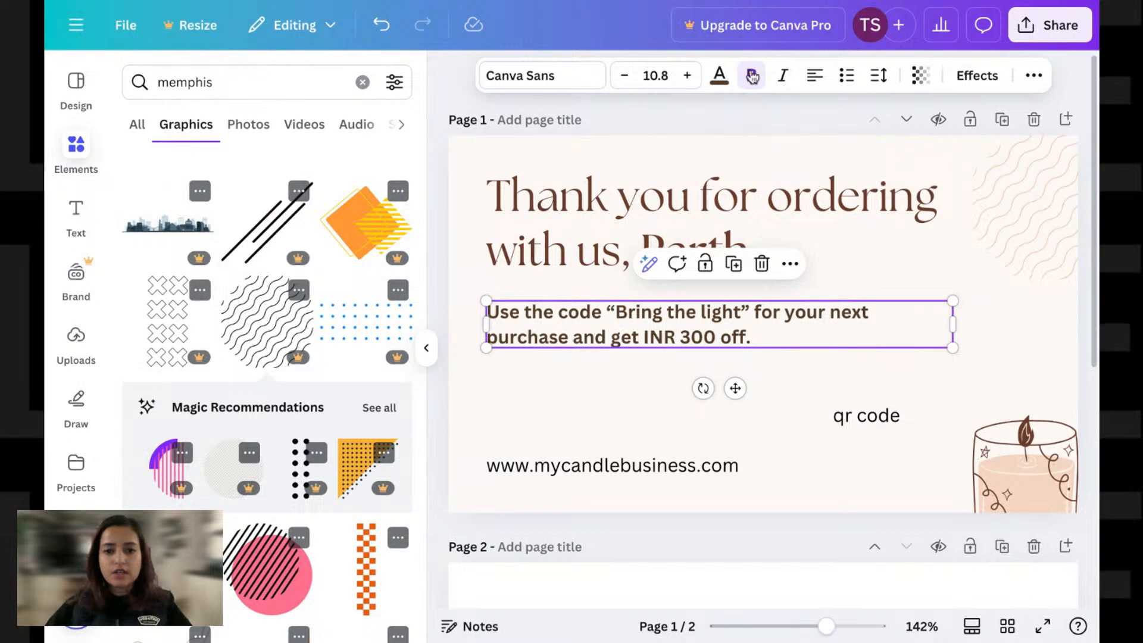
click(752, 82)
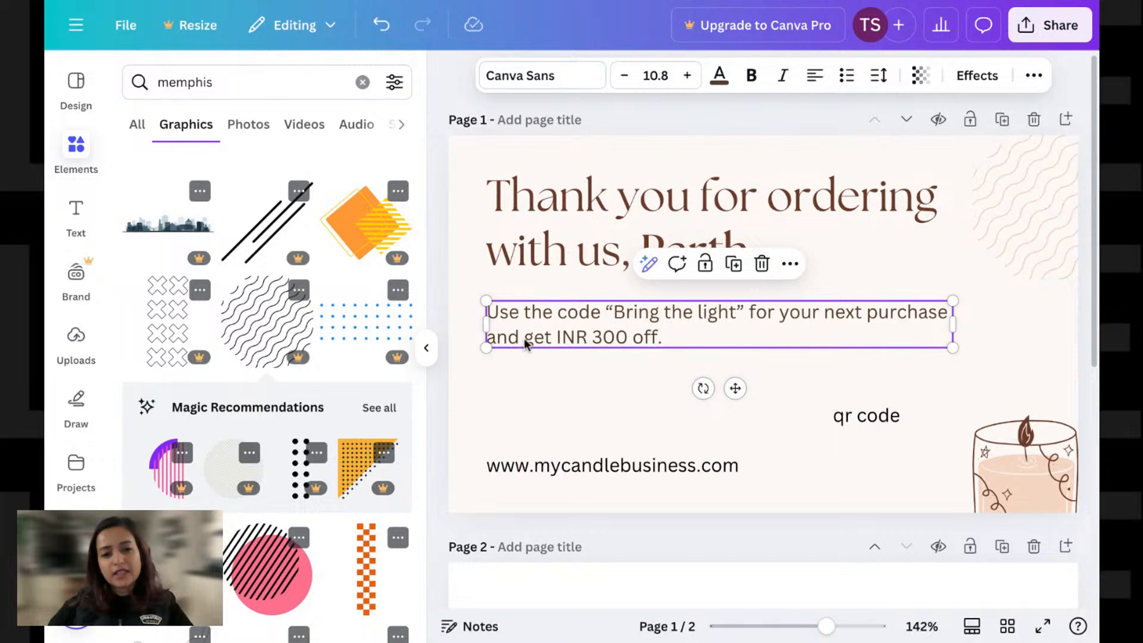
click(557, 74)
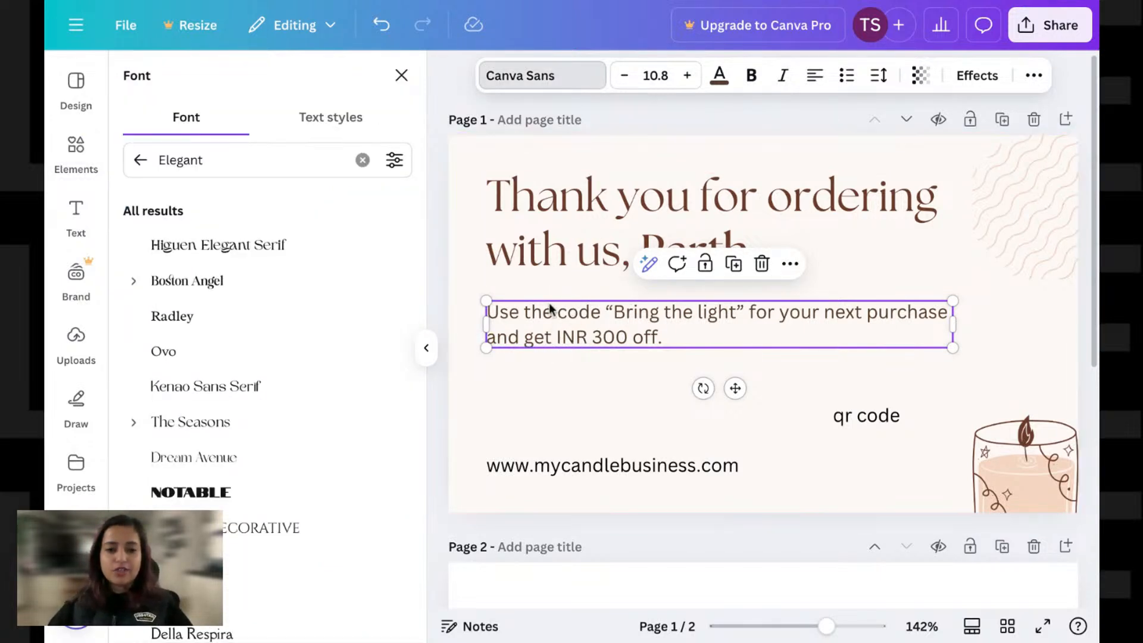
click(550, 392)
click(597, 314)
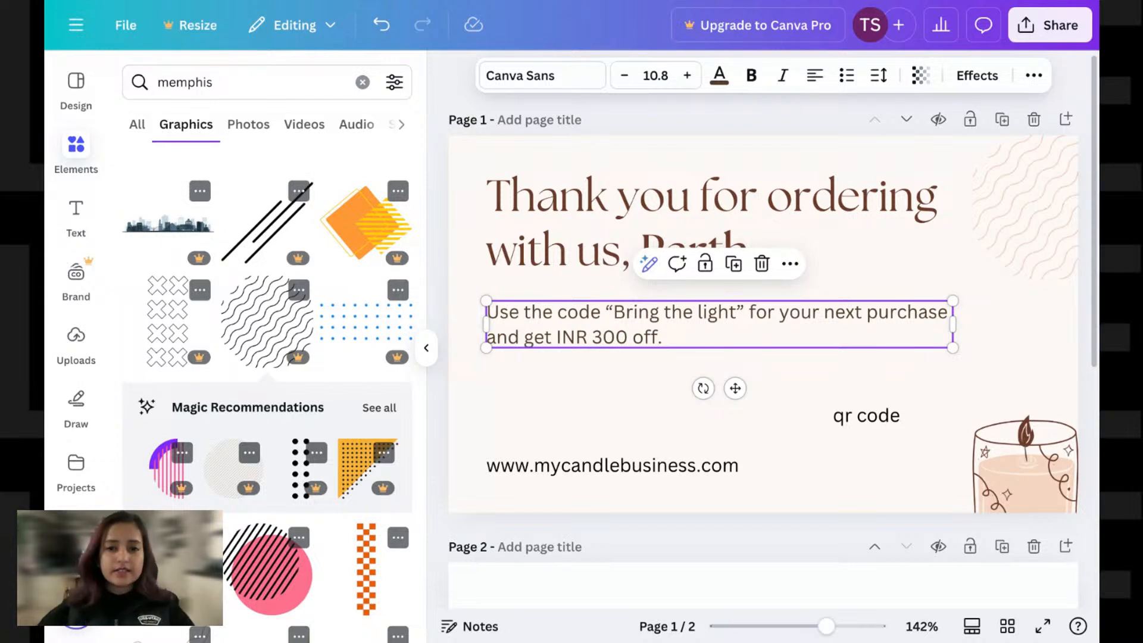
click(674, 387)
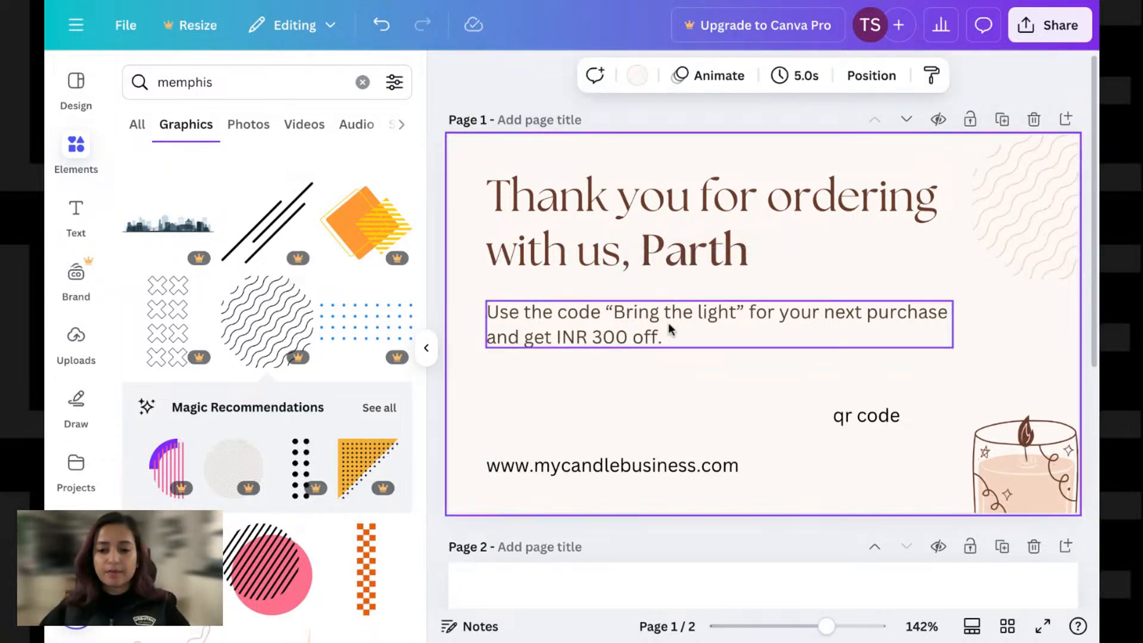
Step: Set the discount message's font to Canva Sans Medium
click(603, 344)
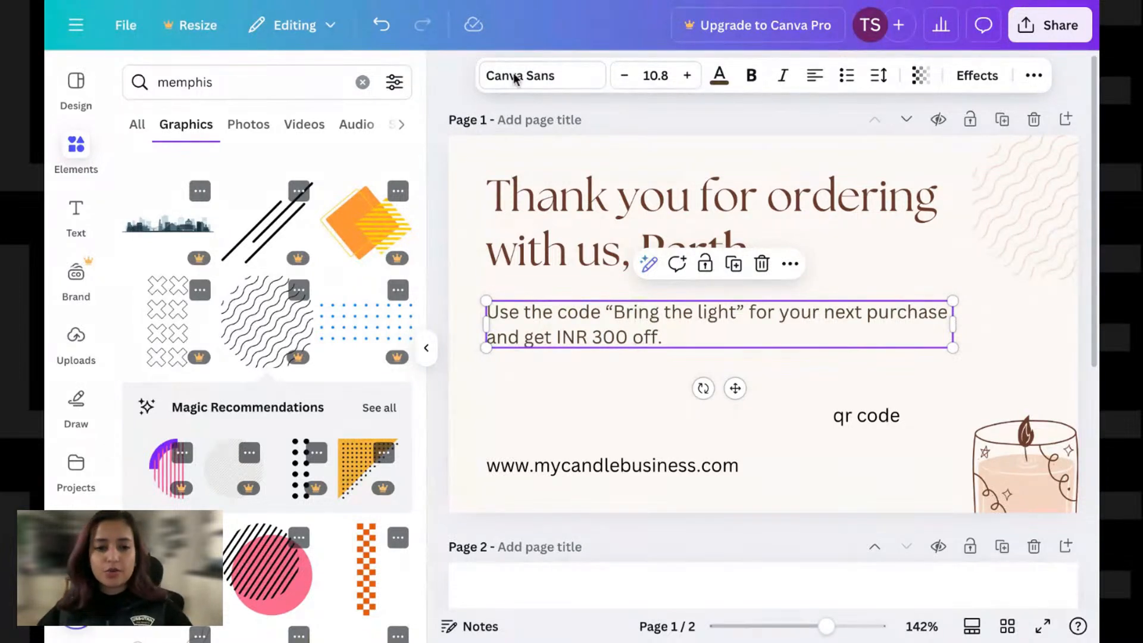
click(555, 74)
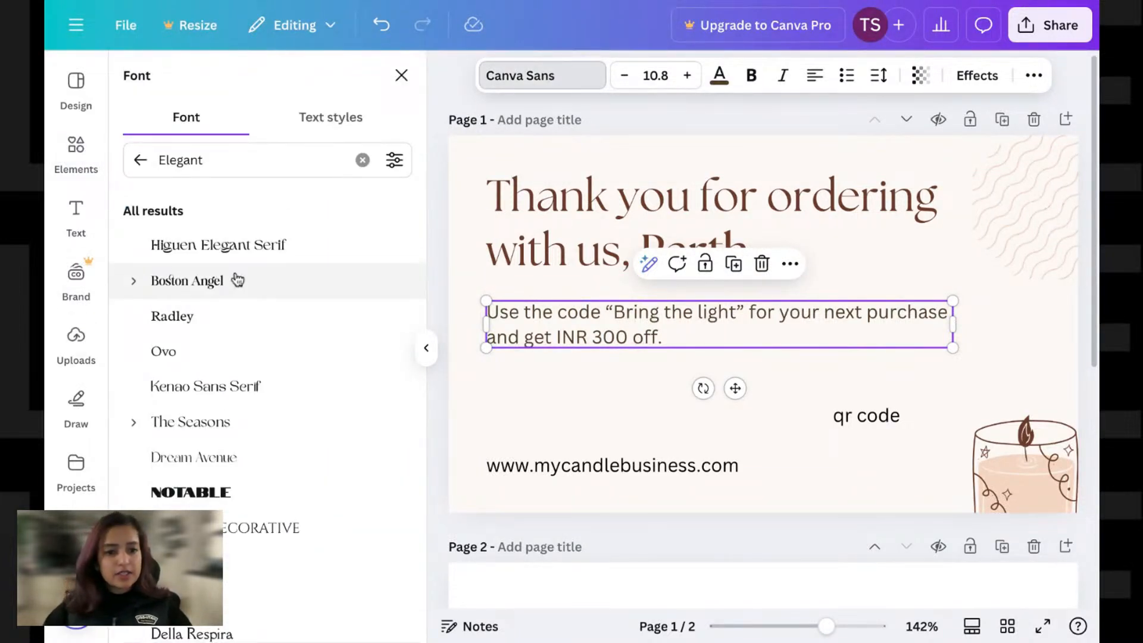
click(363, 159)
click(140, 162)
click(134, 280)
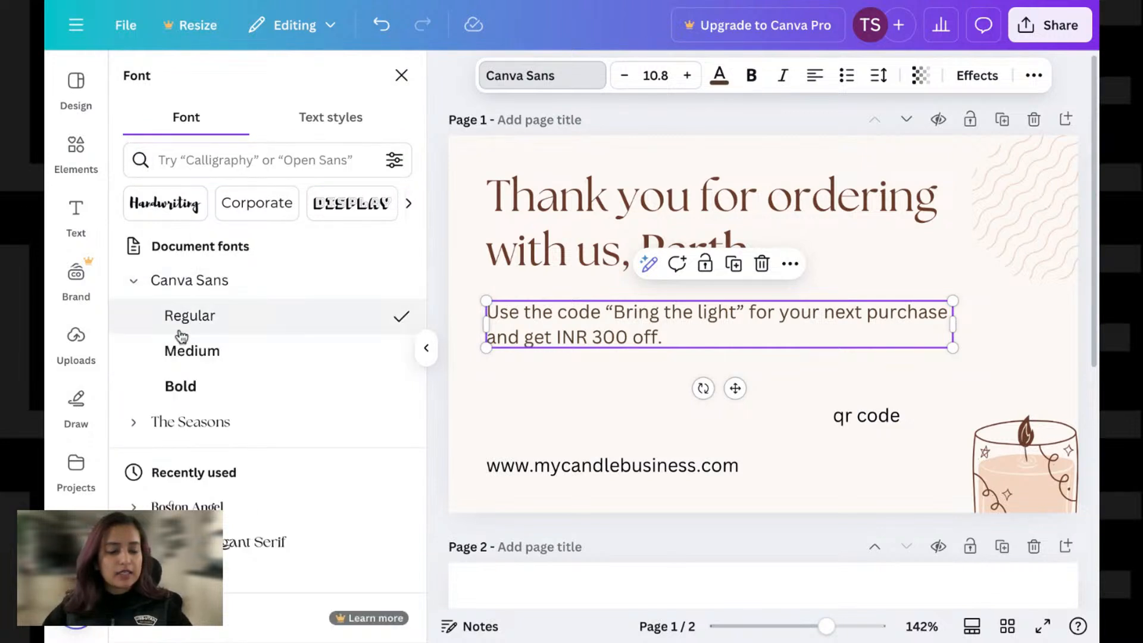
click(184, 351)
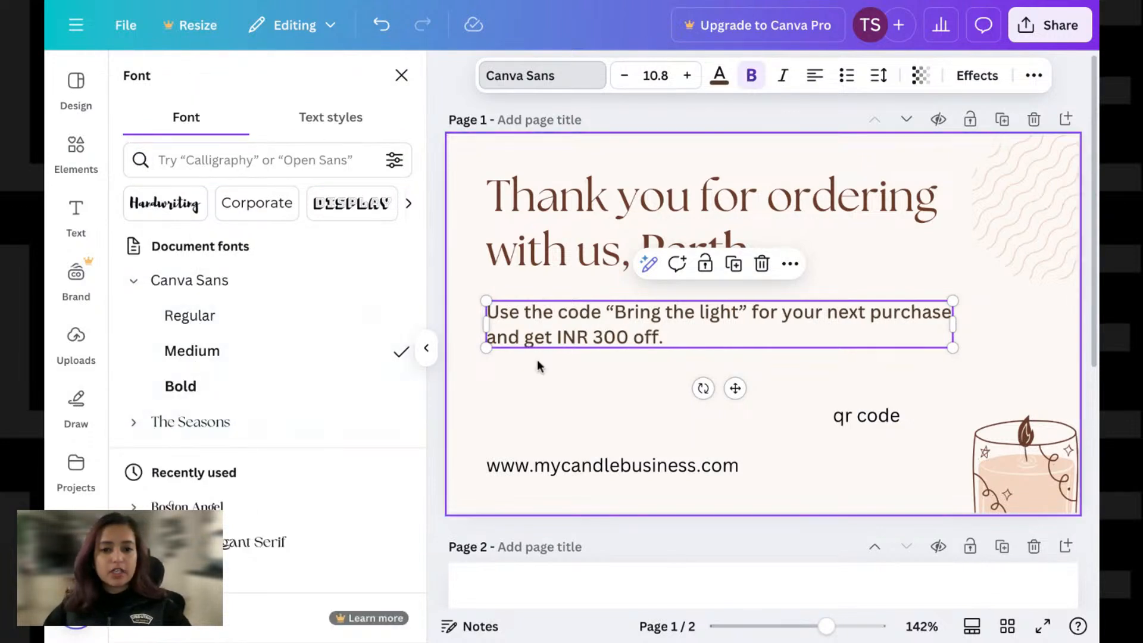
click(133, 284)
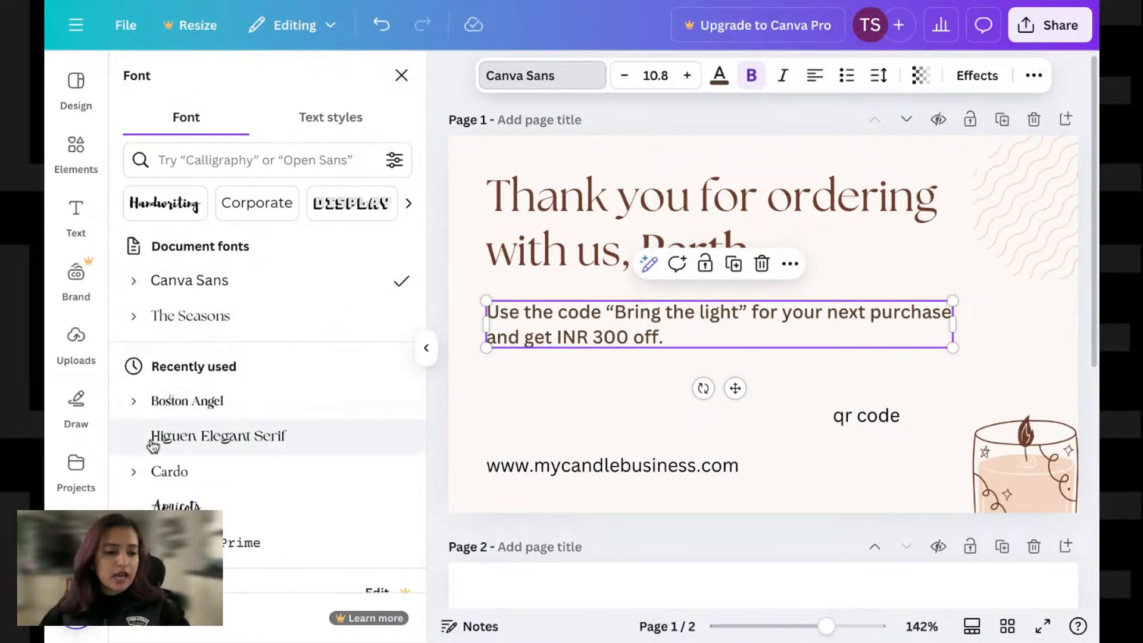
click(134, 282)
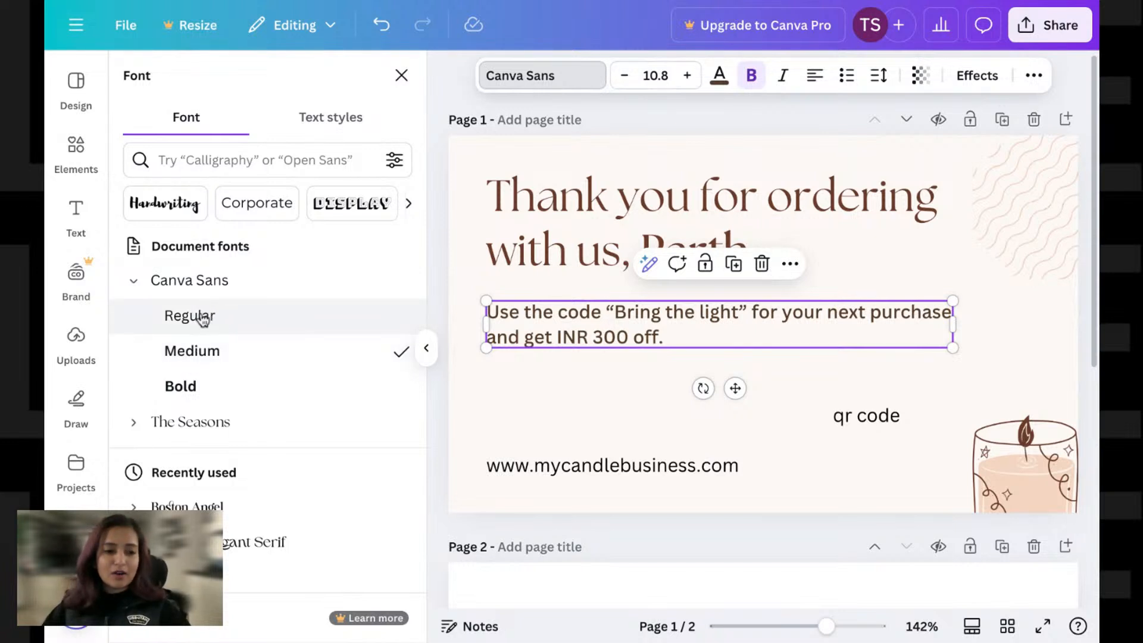
click(623, 376)
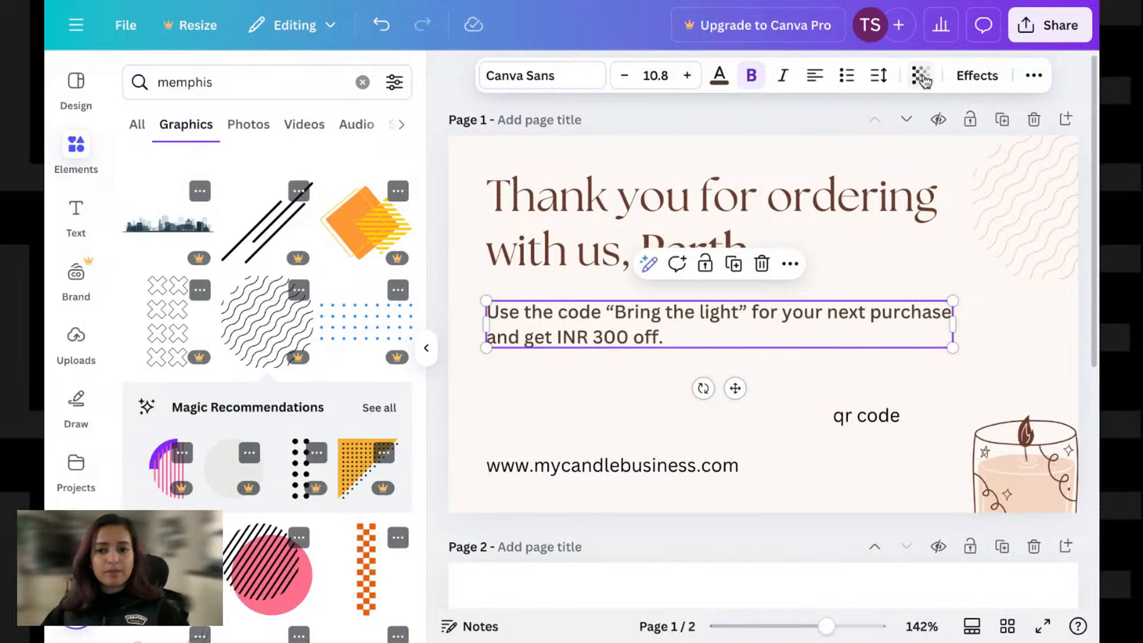
Step: Reduce the discount message's opacity so the brown text looks lighter and softer
click(921, 79)
drag(926, 149, 910, 150)
click(692, 321)
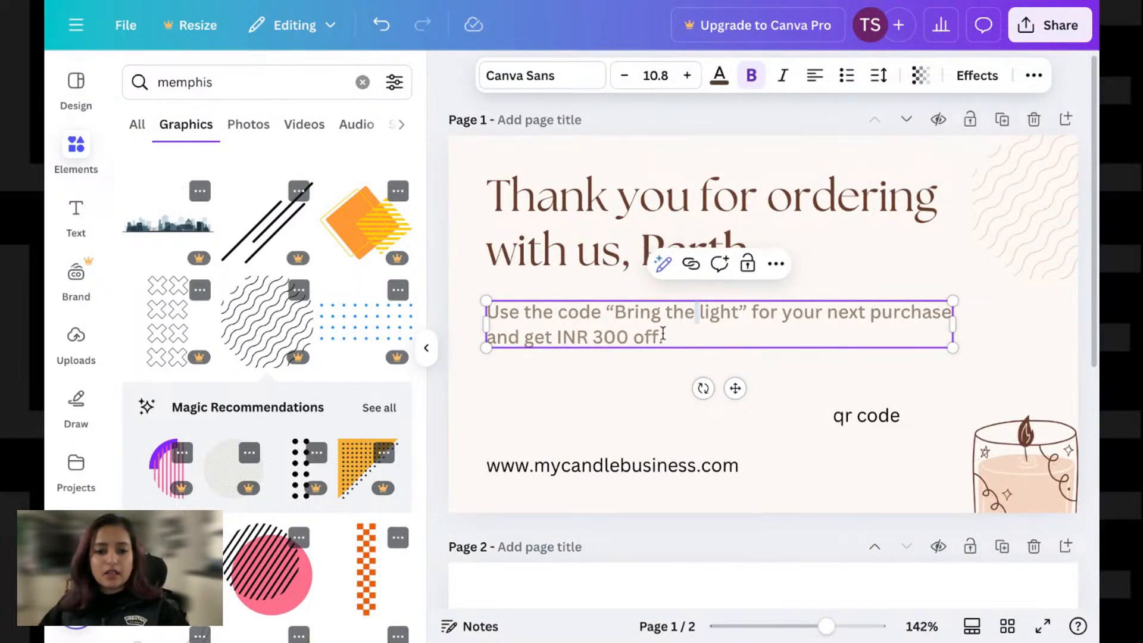
Step: Return the discount message to regular weight and make only the code "Bring the light" bold
key(ctrl+a)
click(751, 76)
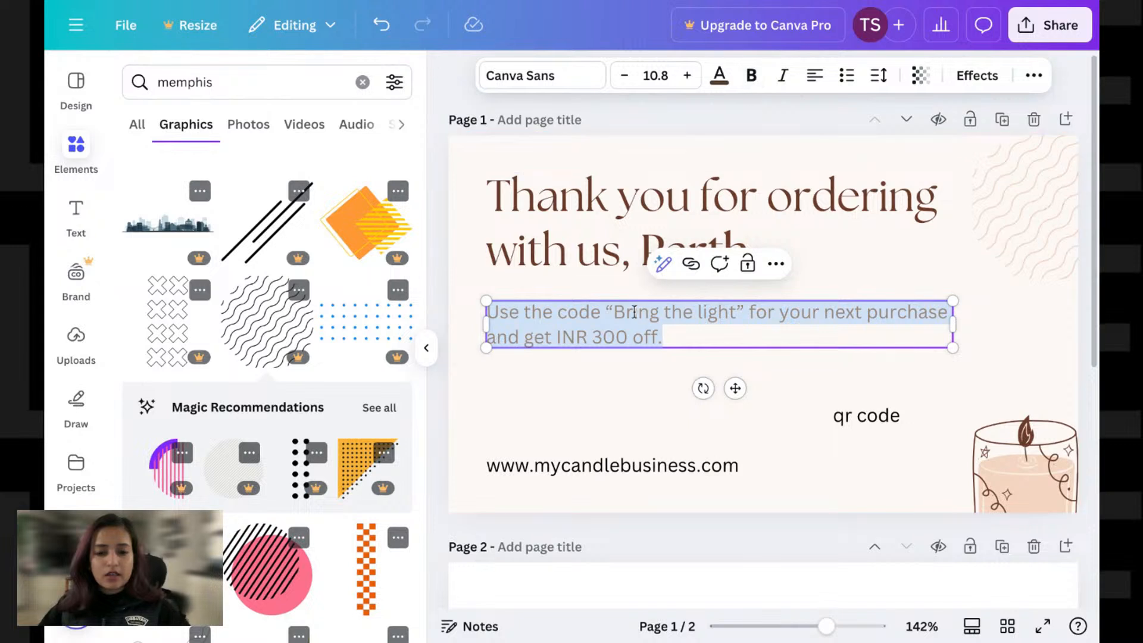
drag(615, 314, 731, 306)
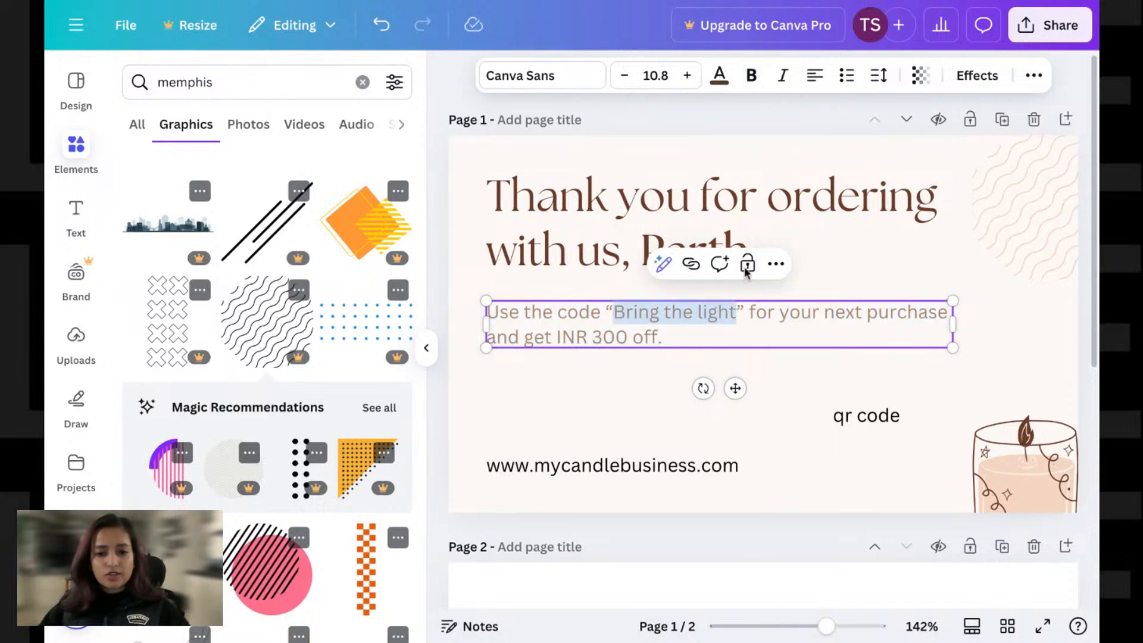
click(752, 75)
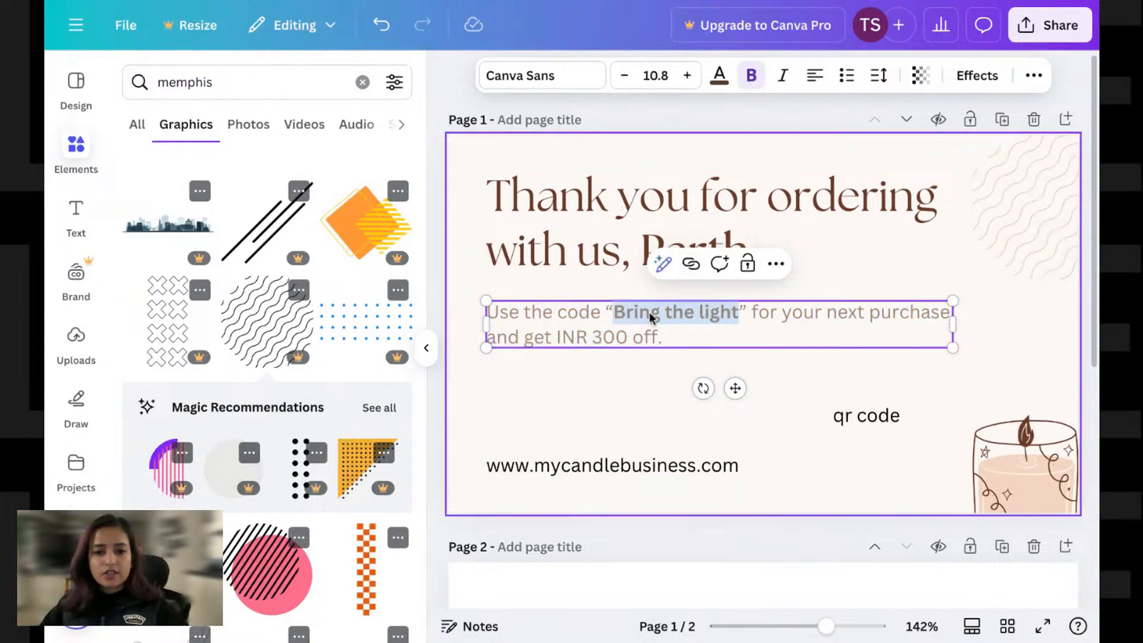
Step: Remove the quotation marks around the discount code and delete everything in the code after its initial B
click(616, 311)
key(BackSpace)
click(738, 310)
key(BackSpace)
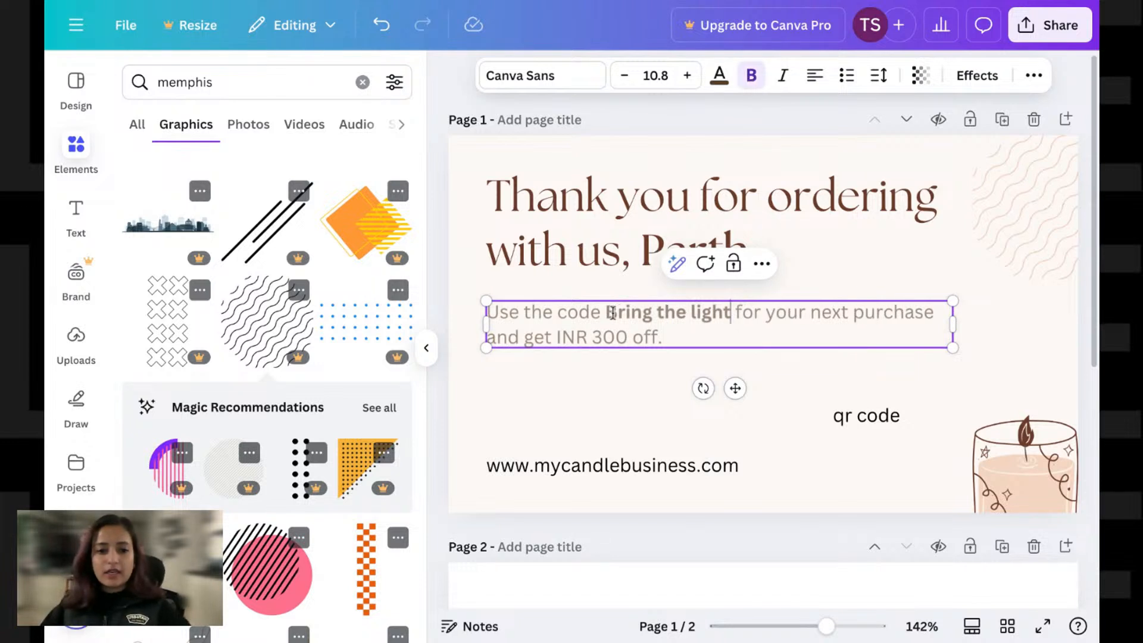
shift+click(617, 313)
key(BackSpace)
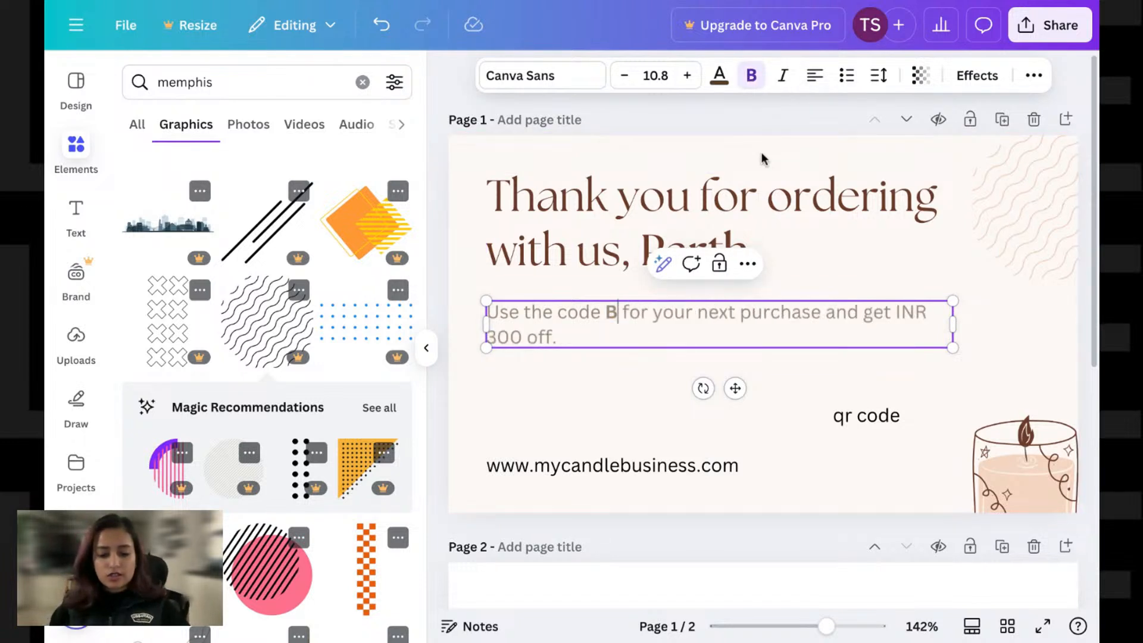